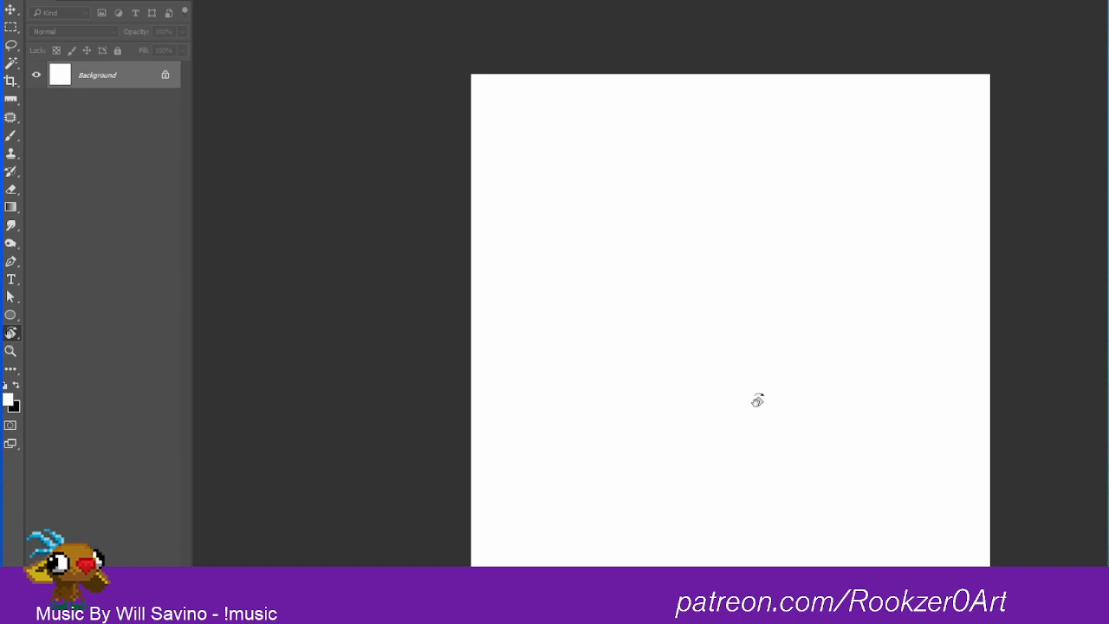
Step: Add a new empty layer above the Background layer
key(f)
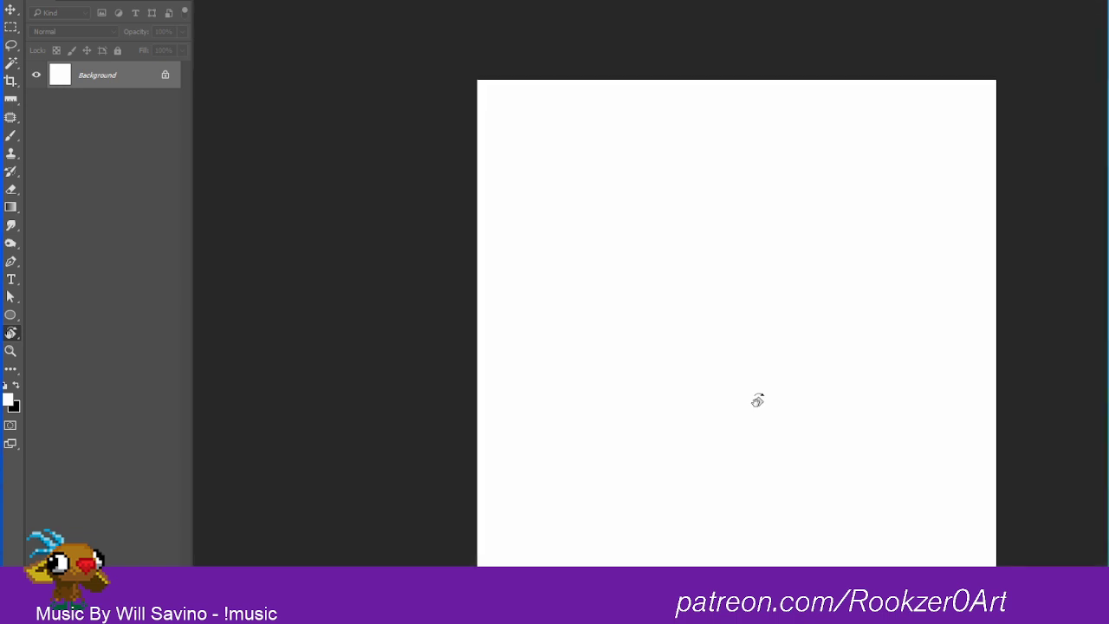
key(f)
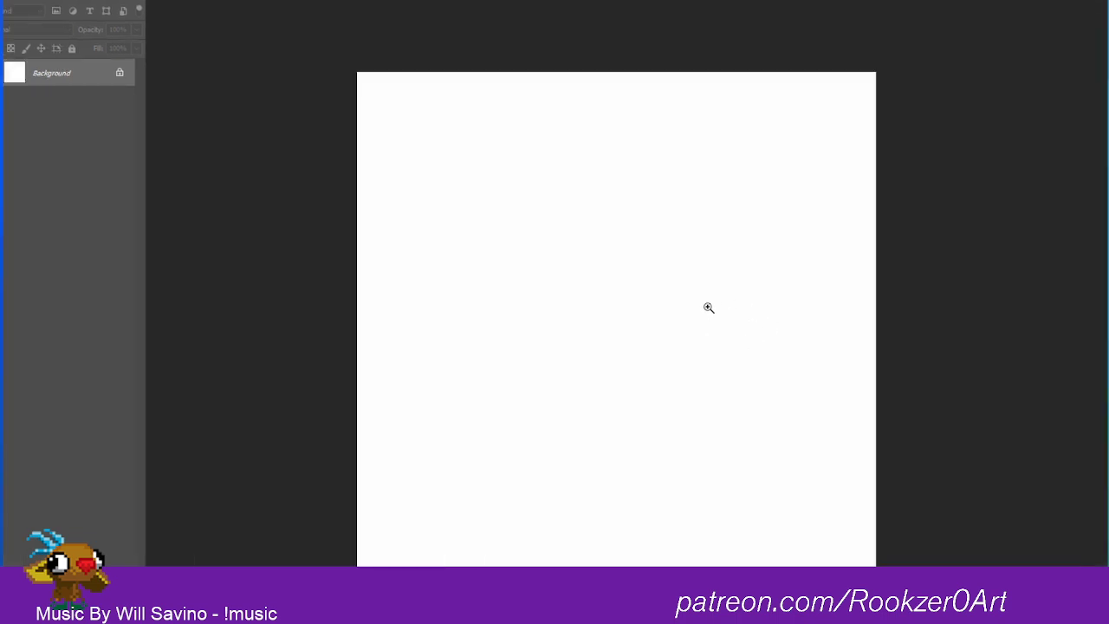
drag(713, 281, 788, 211)
drag(717, 261, 680, 293)
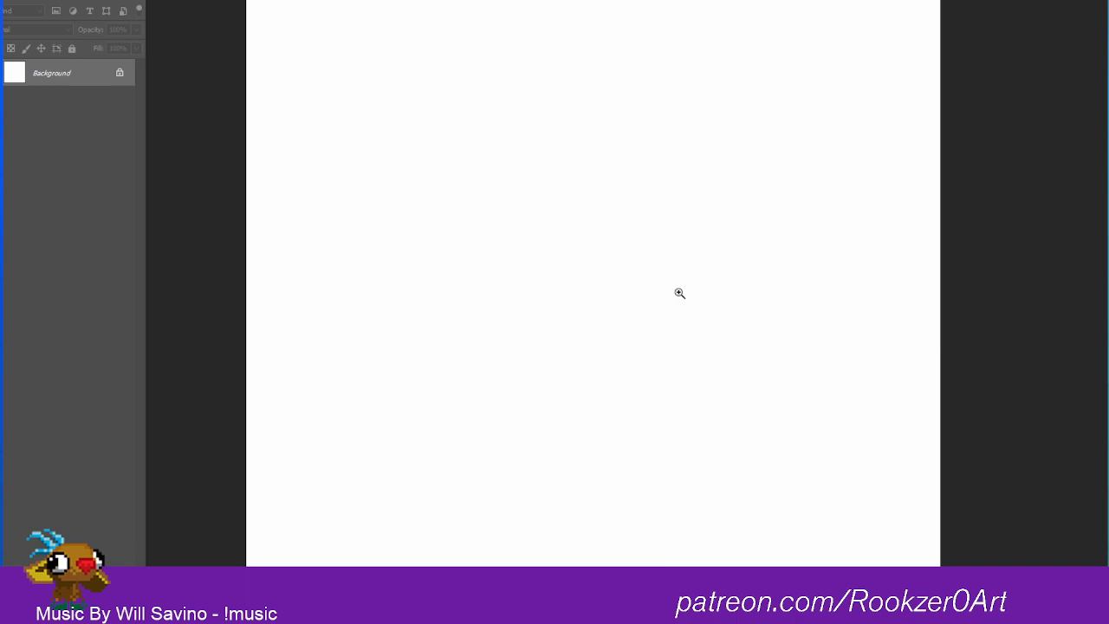
key(ctrl+v)
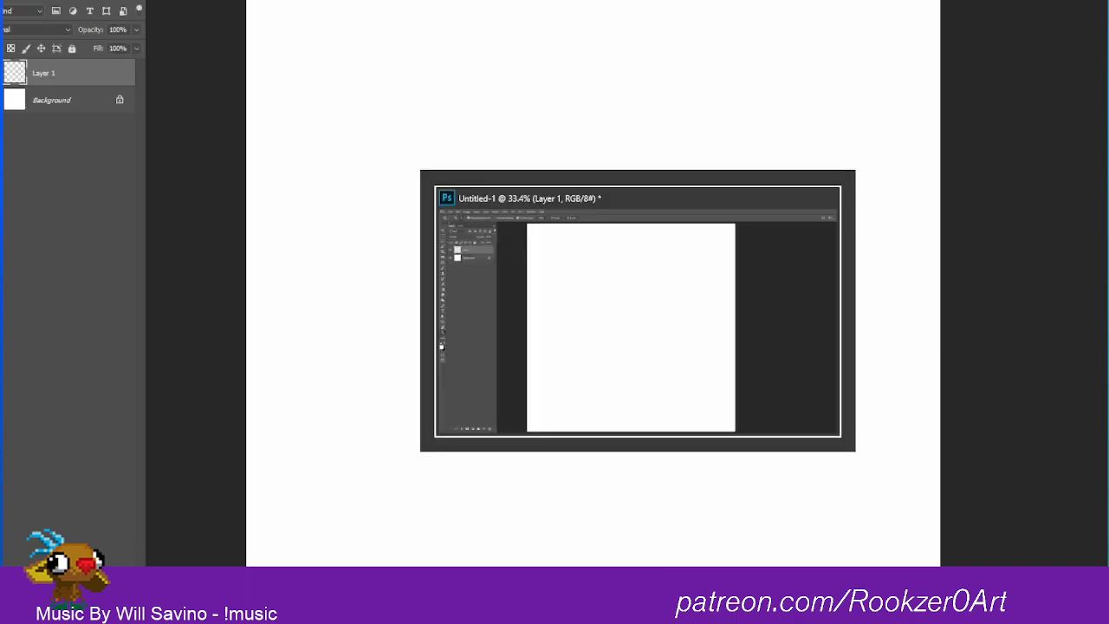
Step: Switch to OBS, start recording with the Photoshop scene, and return to Photoshop
key(super)
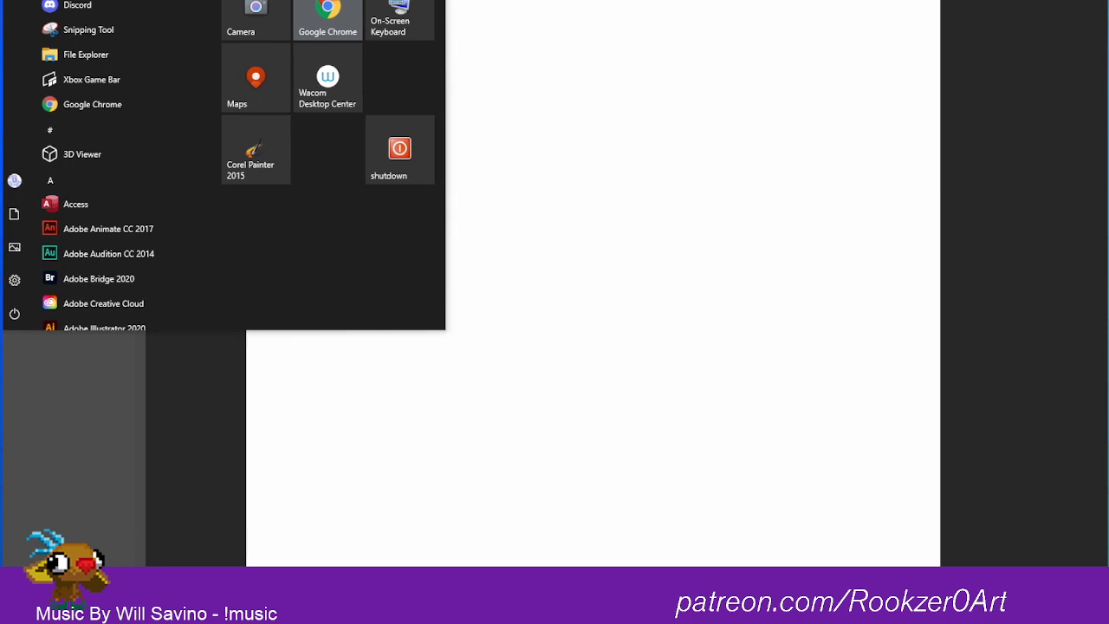
key(super)
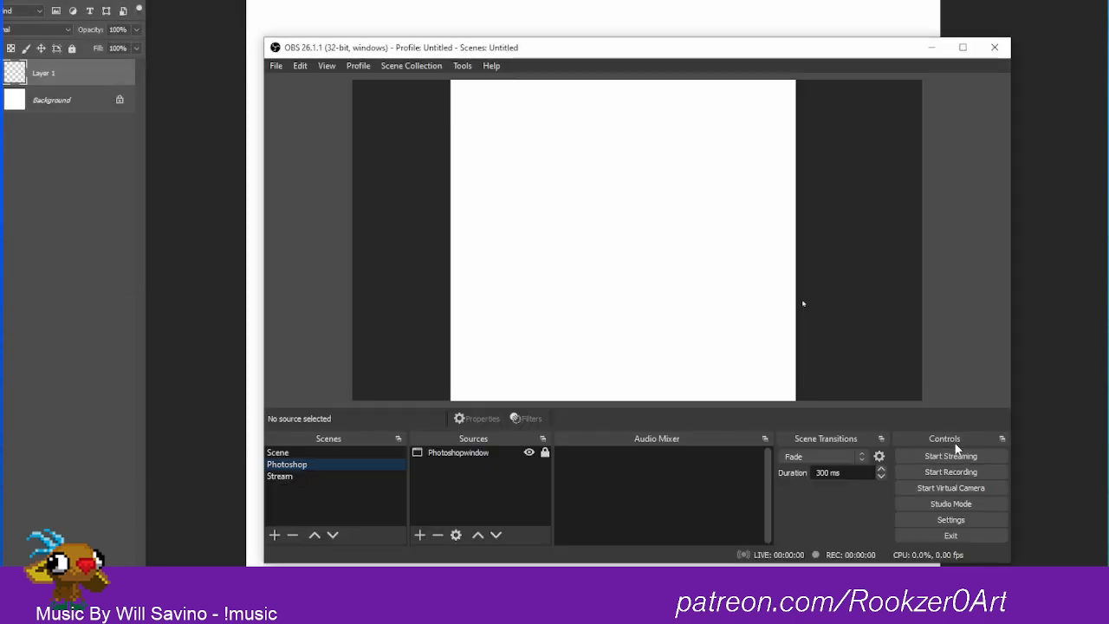
click(964, 455)
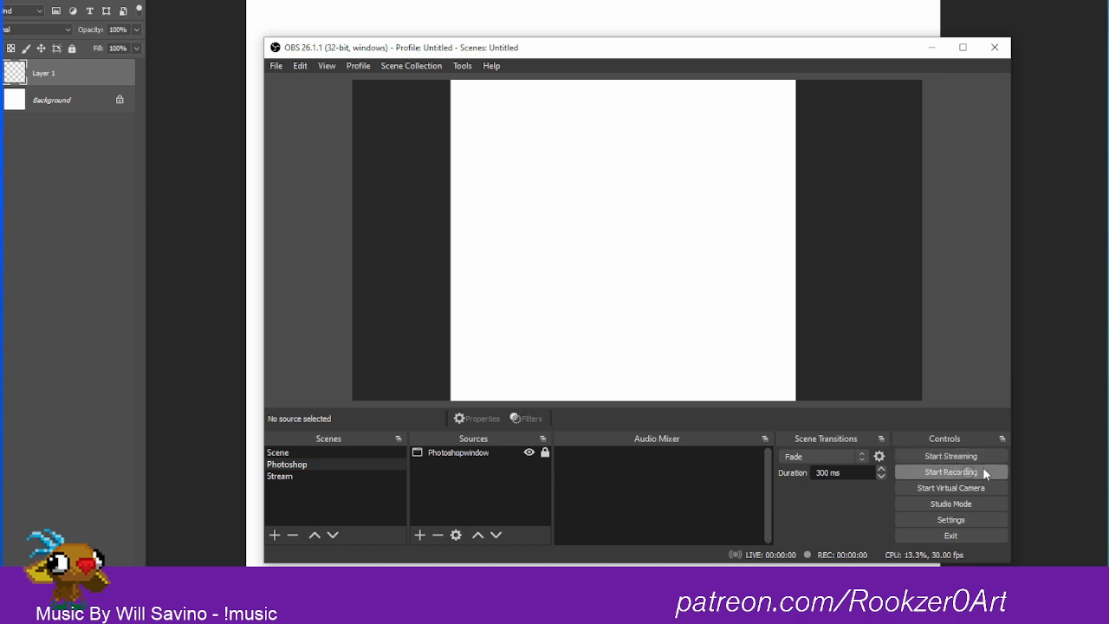
click(983, 469)
click(815, 257)
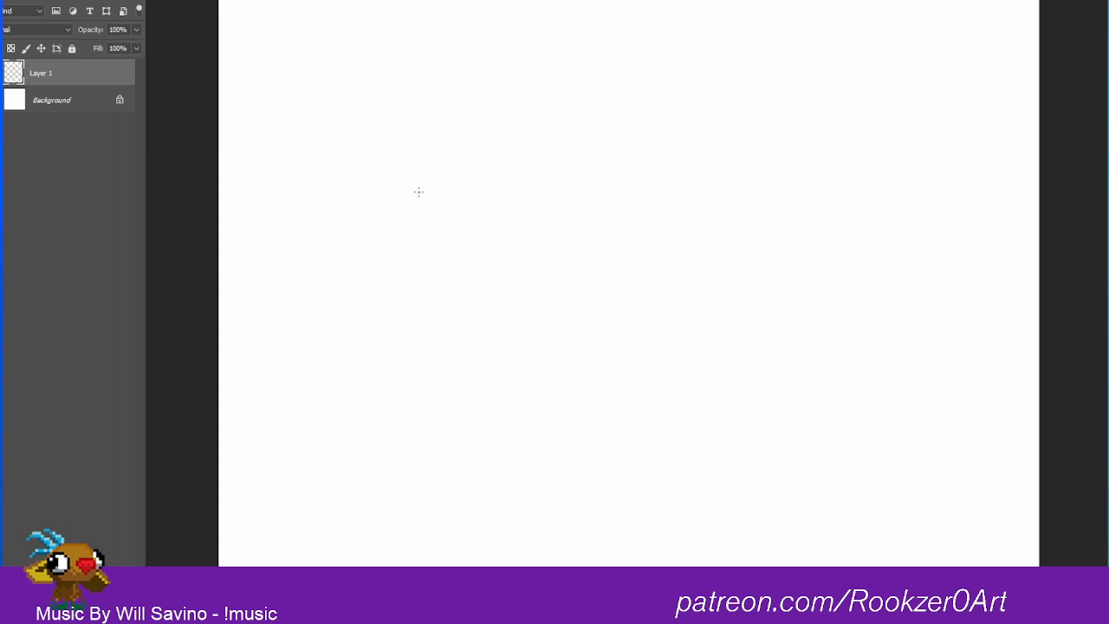
Step: Choose the round brush preset whose stroke fades at both ends, and clear the rough test strokes from Layer 1
mouse_move(402, 142)
mouse_down()
mouse_move(474, 157)
mouse_move(394, 192)
mouse_move(442, 117)
mouse_move(440, 221)
mouse_up()
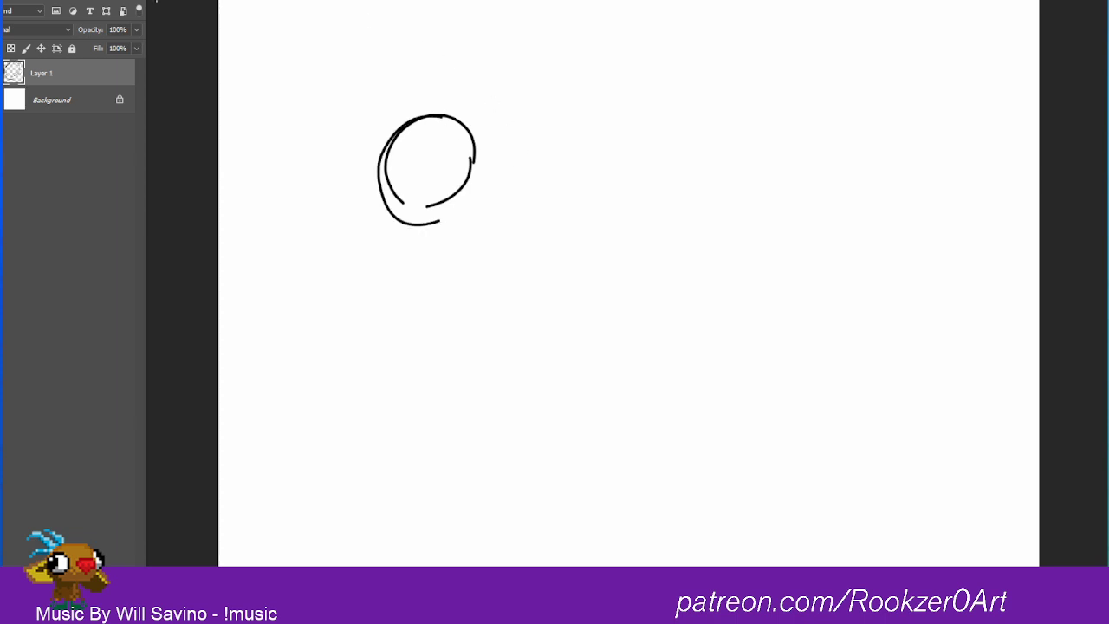
click(90, 2)
click(104, 218)
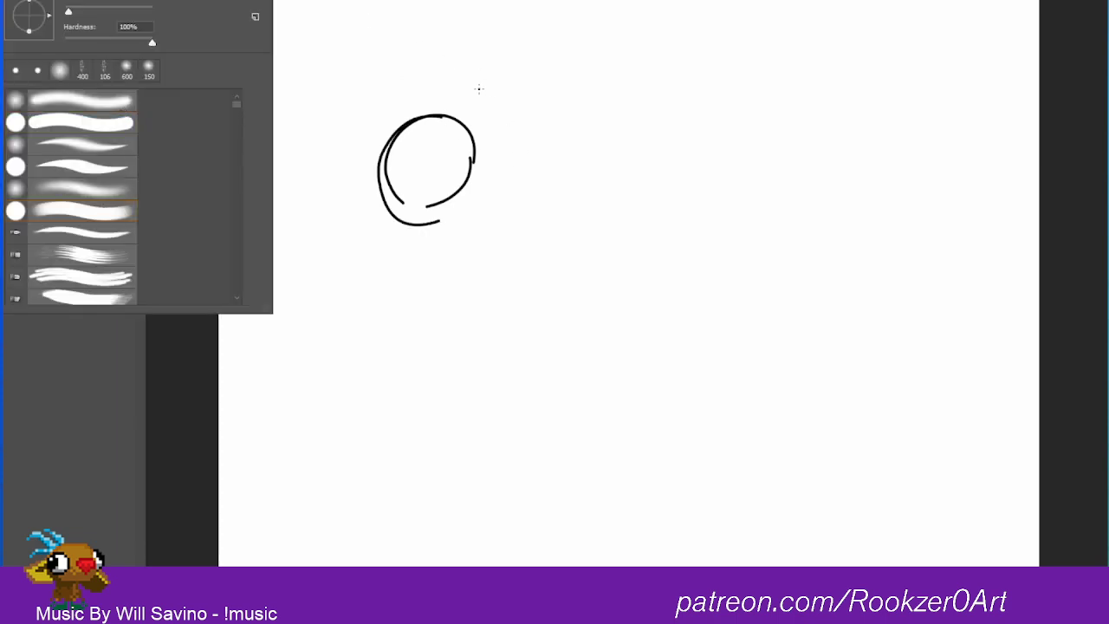
click(476, 86)
mouse_move(470, 68)
mouse_down()
mouse_move(512, 84)
mouse_move(473, 83)
mouse_move(504, 73)
mouse_move(401, 223)
mouse_move(508, 114)
mouse_up()
key(e)
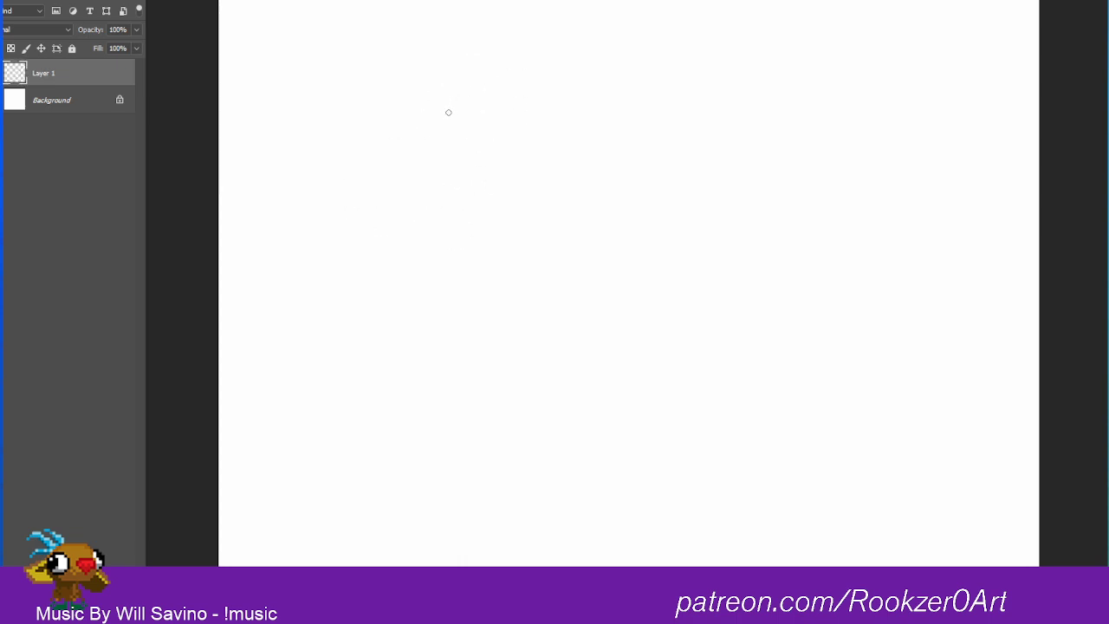
Step: Sketch a head circle on the canvas and a long diagonal sword line with two blocky hand shapes at its lower end
mouse_move(424, 184)
mouse_down()
mouse_move(411, 168)
mouse_move(424, 190)
mouse_move(478, 181)
mouse_move(451, 196)
mouse_up()
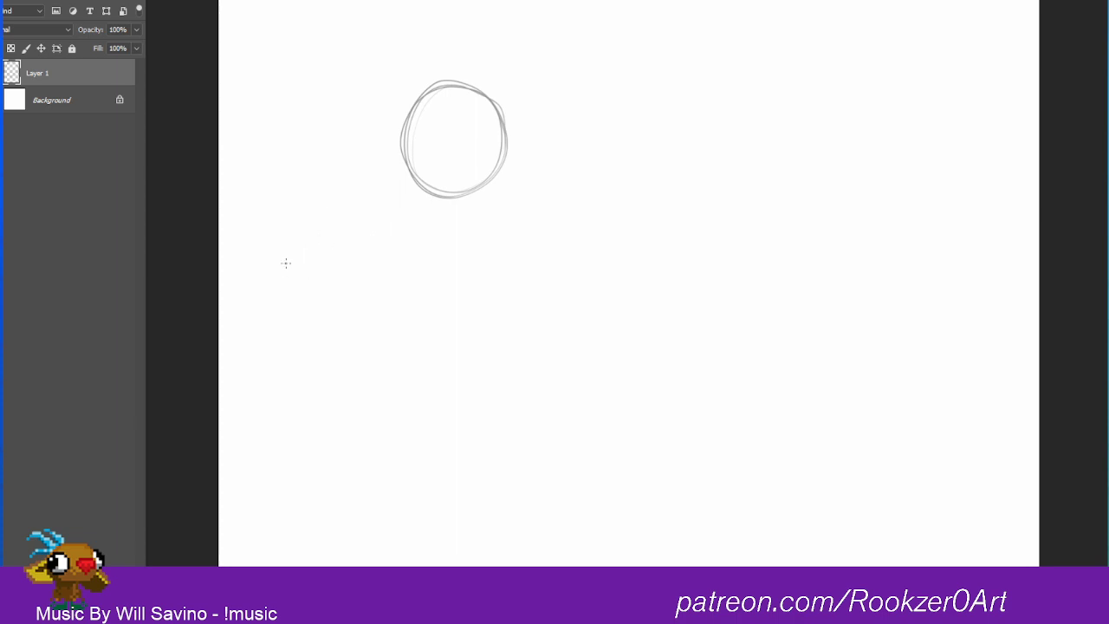
drag(267, 298, 853, 40)
mouse_move(264, 284)
mouse_down()
mouse_move(233, 322)
mouse_move(255, 339)
mouse_move(288, 334)
mouse_move(266, 286)
mouse_up()
mouse_move(343, 256)
mouse_down()
mouse_move(290, 262)
mouse_move(273, 290)
mouse_move(297, 328)
mouse_move(352, 300)
mouse_move(322, 257)
mouse_move(277, 279)
mouse_move(296, 328)
mouse_up()
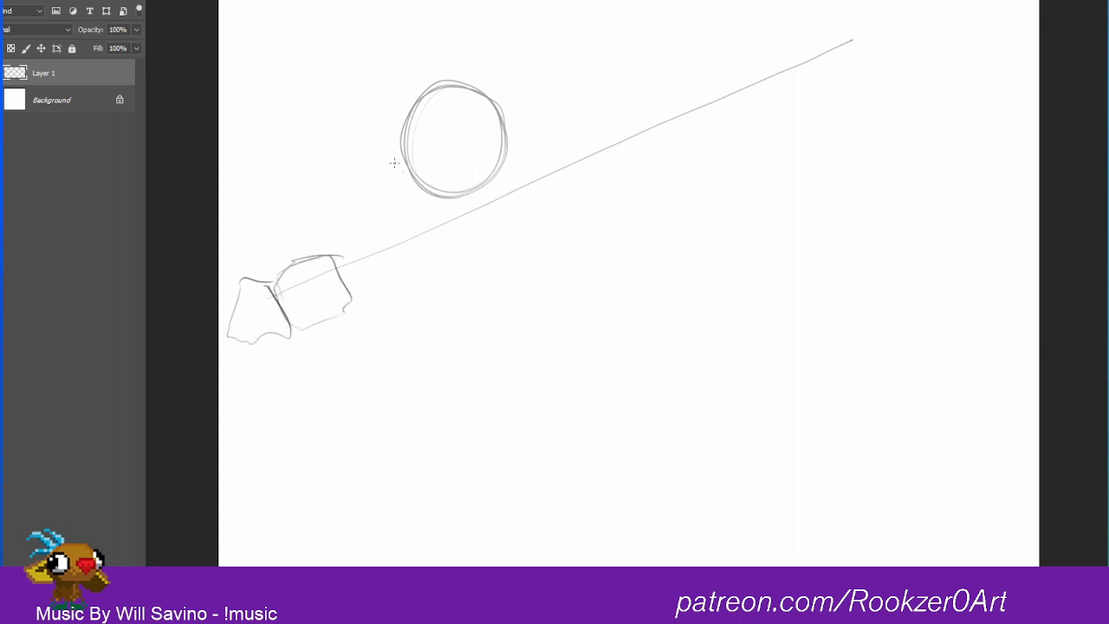
Step: Sketch light shoulder lines sloping from both sides of the head and a rounded forearm extending from the right hand block
drag(352, 147, 390, 130)
drag(282, 193, 239, 277)
mouse_move(534, 210)
mouse_down()
mouse_move(571, 261)
mouse_move(555, 296)
mouse_up()
drag(321, 325, 376, 326)
mouse_move(328, 283)
mouse_down()
mouse_move(401, 269)
mouse_move(493, 312)
mouse_move(478, 336)
mouse_up()
drag(376, 325, 487, 333)
drag(414, 259, 490, 310)
mouse_move(451, 260)
mouse_down()
mouse_move(490, 291)
mouse_move(589, 276)
mouse_up()
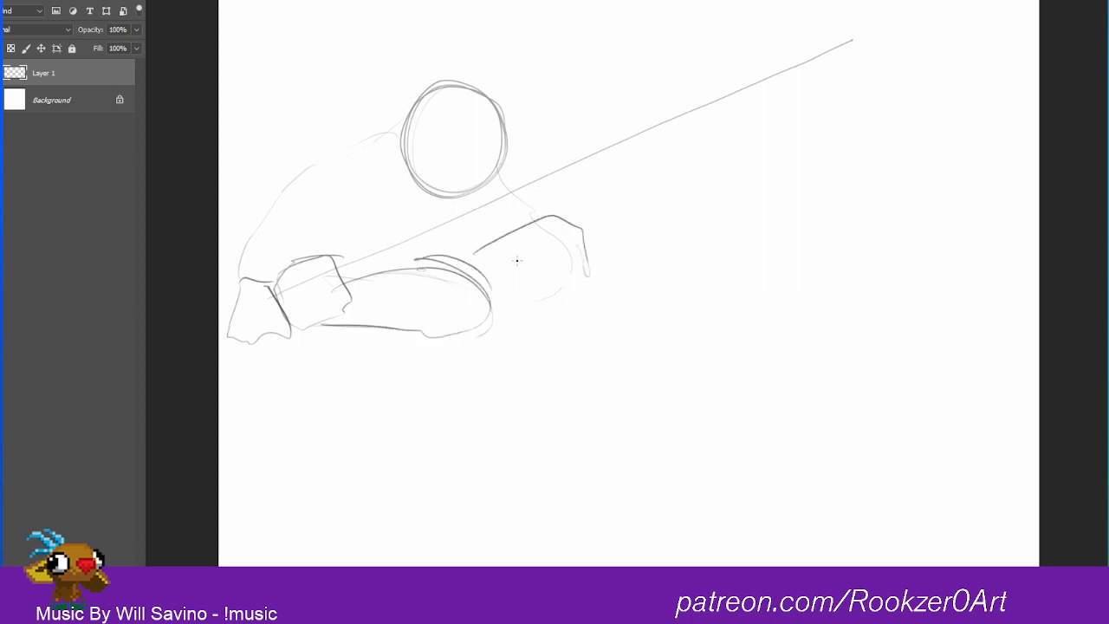
Step: Sketch the rounded shoulder pad below the sword line with several overlapping curves
drag(511, 267, 572, 245)
mouse_move(509, 203)
mouse_down()
mouse_move(601, 175)
mouse_move(636, 242)
mouse_up()
mouse_move(573, 184)
mouse_down()
mouse_move(607, 271)
mouse_move(598, 267)
mouse_up()
drag(617, 208, 586, 278)
drag(542, 203, 601, 192)
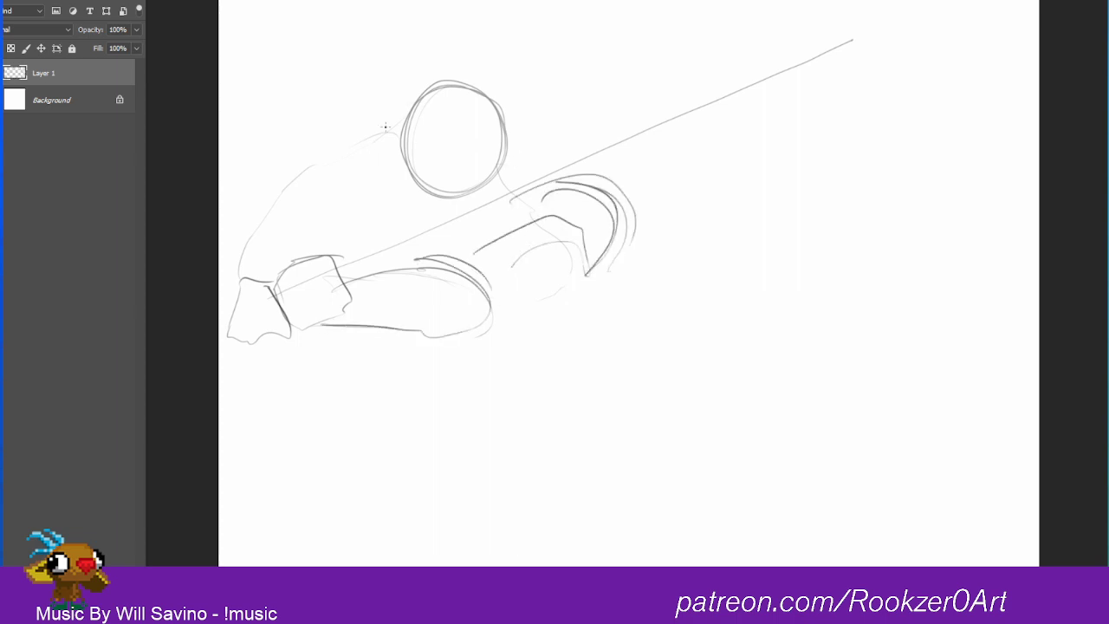
Step: Darken the outer contour of the left arm from head to wrist and reshape the outer hand with curved strokes
mouse_move(408, 113)
mouse_down()
mouse_move(257, 222)
mouse_move(238, 264)
mouse_up()
drag(264, 217, 247, 320)
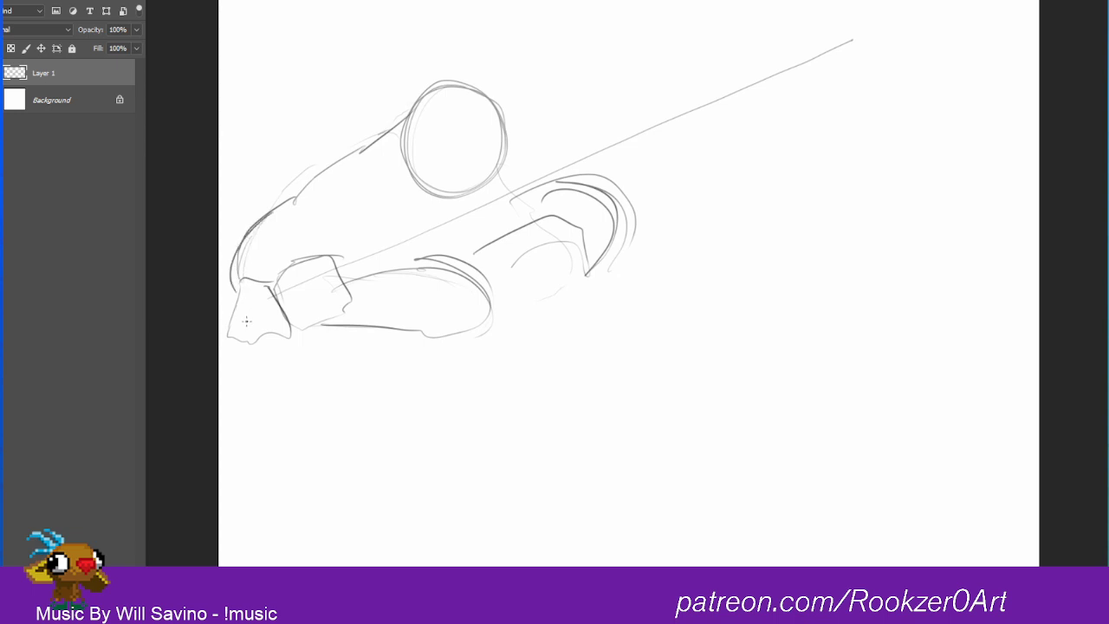
mouse_move(251, 278)
mouse_down()
mouse_move(225, 318)
mouse_move(224, 366)
mouse_up()
drag(227, 369, 267, 368)
drag(236, 281, 264, 293)
drag(233, 291, 220, 313)
mouse_move(218, 354)
mouse_down()
mouse_move(232, 367)
mouse_move(293, 327)
mouse_up()
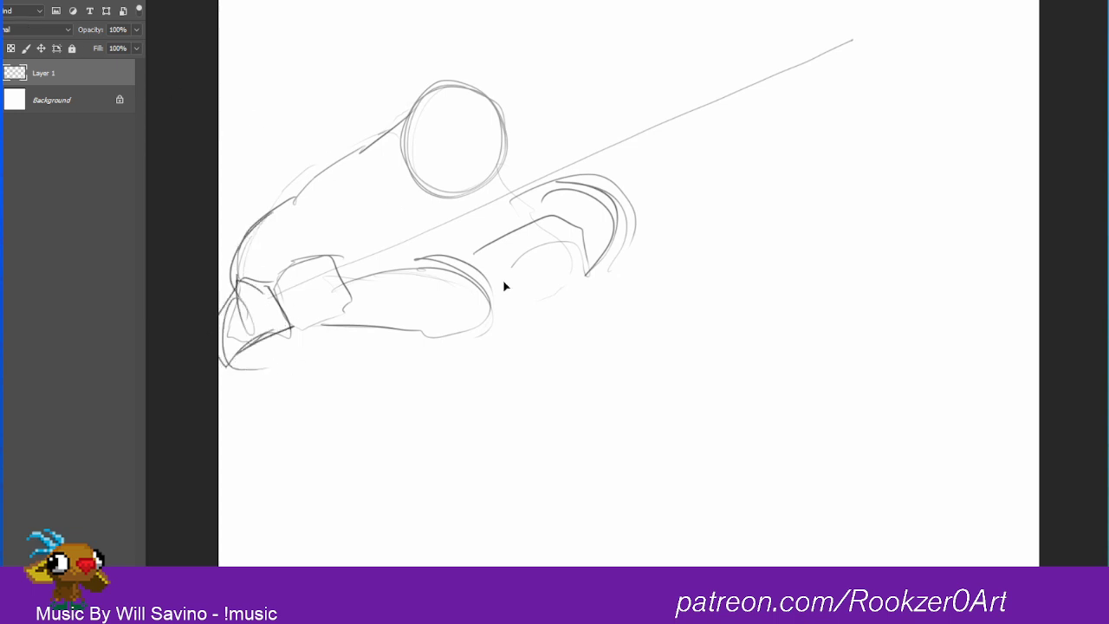
Step: Move the whole sketch toward the canvas center and draw the sword's pointed crossguard and first blade edges
drag(484, 254, 563, 292)
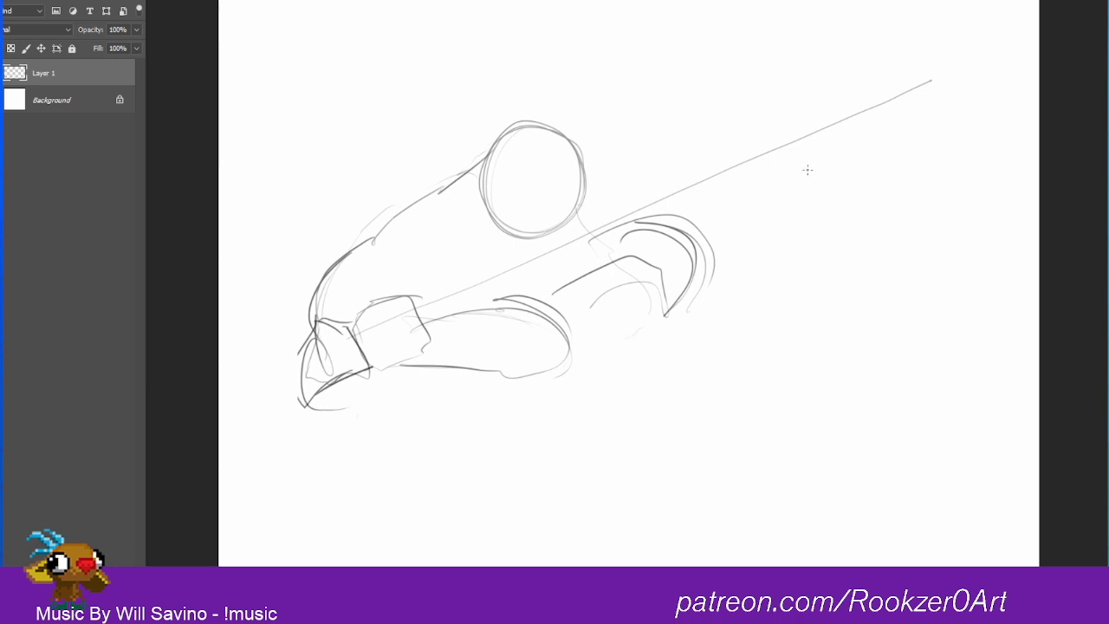
mouse_move(414, 282)
mouse_down()
mouse_move(429, 259)
mouse_move(454, 234)
mouse_move(428, 276)
mouse_up()
mouse_move(432, 278)
mouse_down()
mouse_move(485, 264)
mouse_move(436, 300)
mouse_move(468, 308)
mouse_up()
mouse_move(485, 310)
mouse_down()
mouse_move(441, 330)
mouse_move(417, 315)
mouse_move(782, 112)
mouse_move(978, 34)
mouse_move(773, 159)
mouse_up()
drag(939, 63, 528, 249)
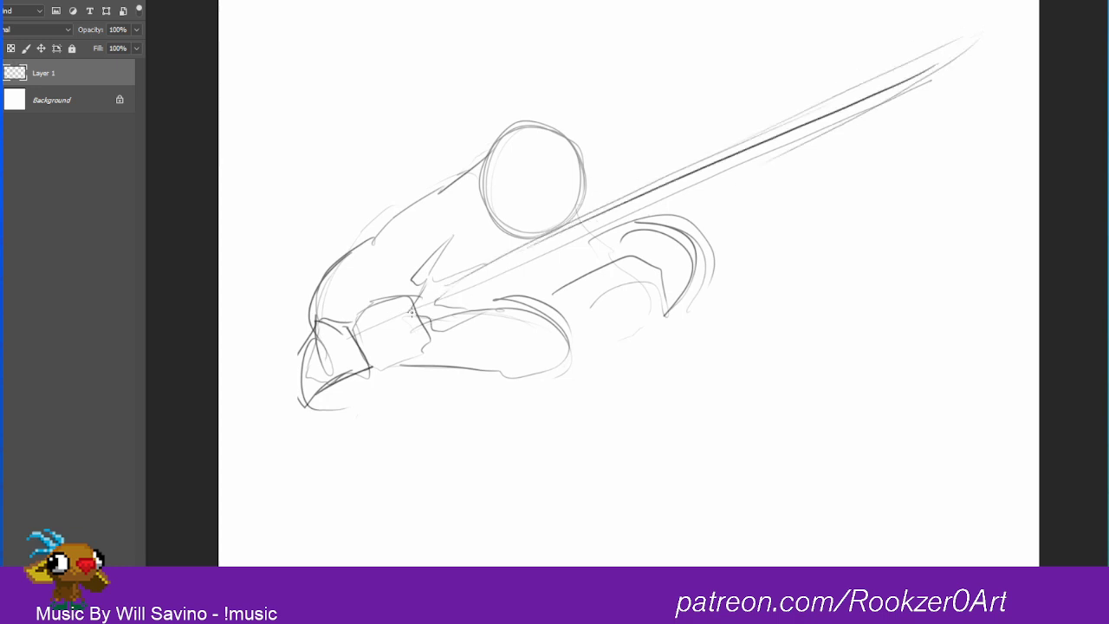
Step: Reinforce the sword's blade with long strokes along its edges up to a sharp tip
drag(419, 310, 722, 171)
drag(482, 277, 898, 97)
mouse_move(730, 173)
mouse_down()
mouse_move(948, 63)
mouse_move(967, 38)
mouse_up()
mouse_move(965, 42)
mouse_down()
mouse_move(898, 94)
mouse_move(810, 100)
mouse_move(762, 137)
mouse_up()
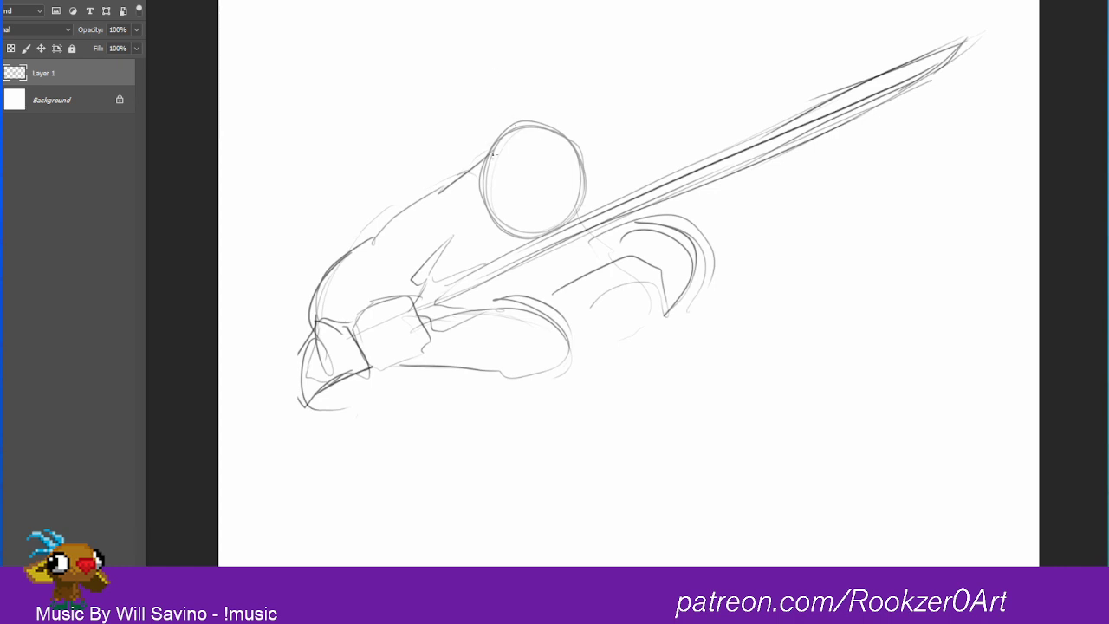
Step: Sketch the face guides inside the head circle, with a brow curve and a protruding muzzle on its right side
drag(494, 155, 573, 193)
mouse_move(596, 164)
mouse_down()
mouse_move(524, 115)
mouse_move(574, 132)
mouse_up()
drag(592, 186, 545, 208)
mouse_move(529, 200)
mouse_down()
mouse_move(609, 175)
mouse_move(552, 217)
mouse_up()
mouse_move(546, 168)
mouse_down()
mouse_move(541, 208)
mouse_move(608, 168)
mouse_move(610, 206)
mouse_up()
mouse_move(606, 172)
mouse_down()
mouse_move(562, 163)
mouse_move(542, 175)
mouse_move(606, 171)
mouse_move(554, 161)
mouse_move(535, 173)
mouse_move(552, 163)
mouse_up()
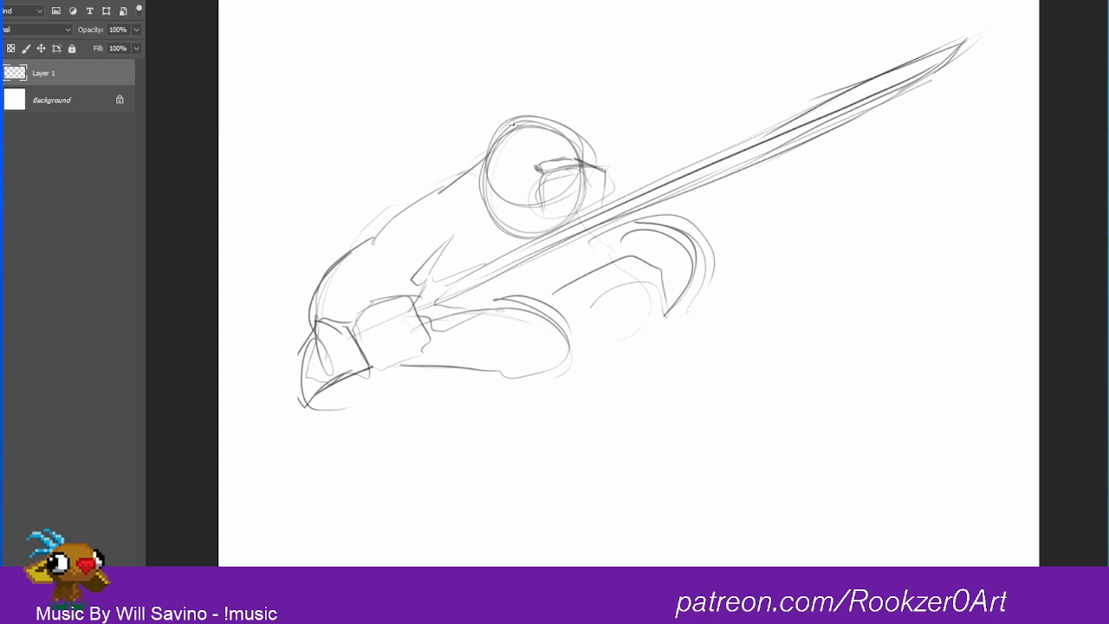
Step: Sketch two long horns extending outward from both sides of the head and curving upward to points
mouse_move(491, 133)
mouse_down()
mouse_move(415, 76)
mouse_move(410, 41)
mouse_up()
drag(425, 134, 433, 160)
mouse_move(447, 164)
mouse_down()
mouse_move(490, 160)
mouse_move(437, 168)
mouse_move(400, 80)
mouse_up()
mouse_move(399, 19)
mouse_down()
mouse_move(414, 91)
mouse_move(446, 123)
mouse_up()
mouse_move(444, 135)
mouse_down()
mouse_move(486, 133)
mouse_move(449, 132)
mouse_move(403, 69)
mouse_up()
mouse_move(397, 26)
mouse_down()
mouse_move(413, 123)
mouse_move(438, 163)
mouse_up()
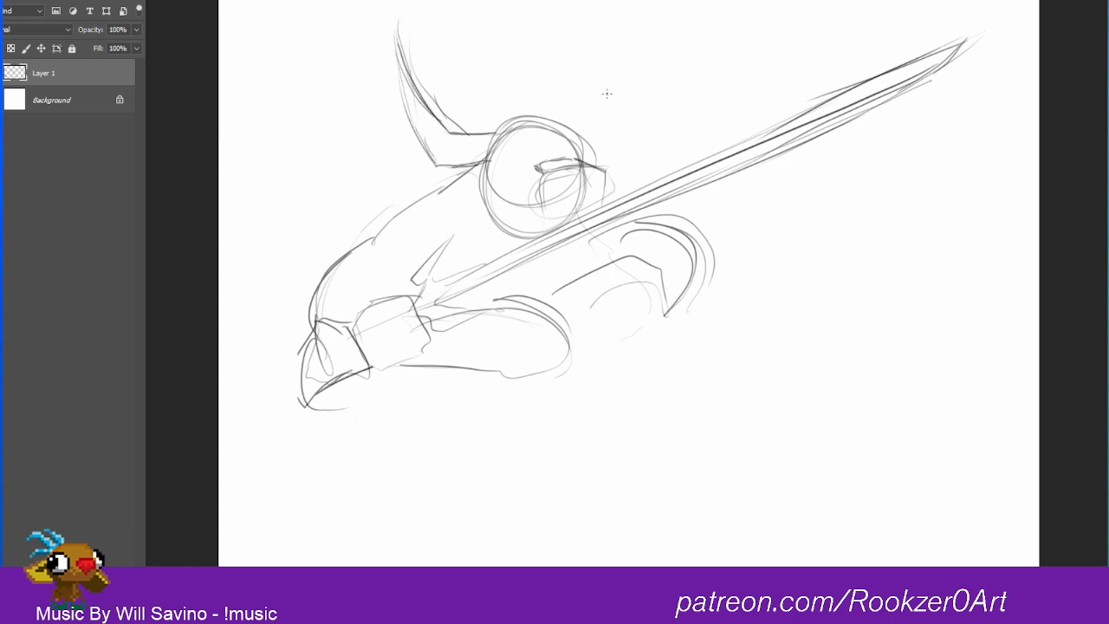
mouse_move(572, 132)
mouse_down()
mouse_move(622, 130)
mouse_move(644, 13)
mouse_move(641, 132)
mouse_move(591, 161)
mouse_move(632, 157)
mouse_up()
drag(641, 152, 650, 24)
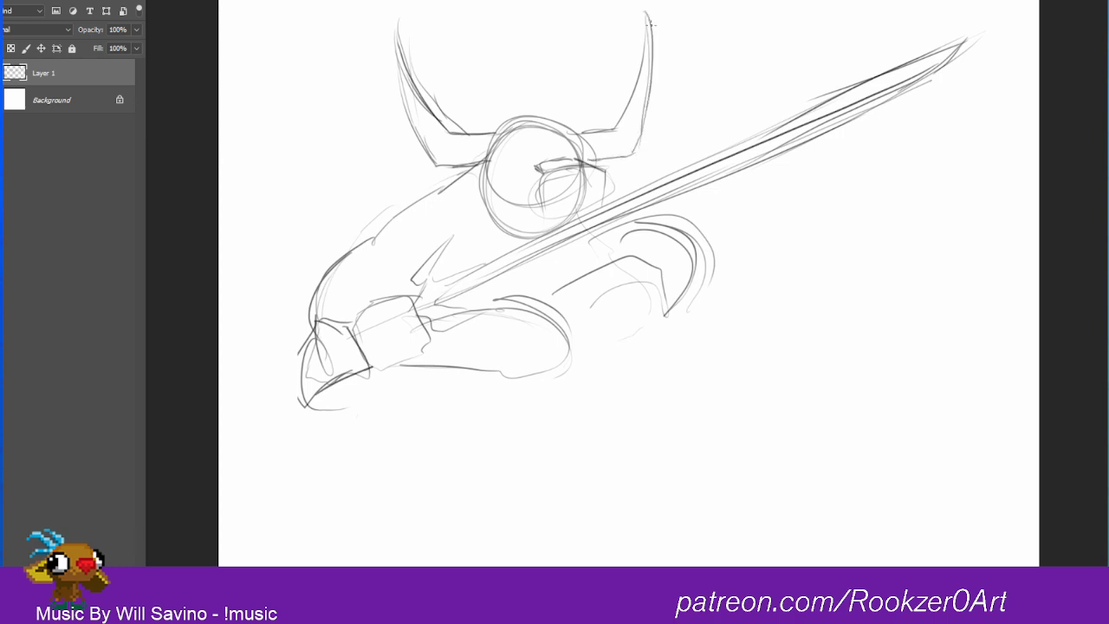
Step: Redraw the outer hand on the sword grip as an angular block with inner finger lines and a smaller end section
mouse_move(343, 326)
mouse_down()
mouse_move(306, 326)
mouse_move(281, 364)
mouse_move(286, 400)
mouse_move(314, 404)
mouse_move(314, 388)
mouse_up()
mouse_move(328, 361)
mouse_down()
mouse_move(331, 380)
mouse_move(350, 330)
mouse_move(310, 327)
mouse_up()
drag(312, 330, 302, 351)
mouse_move(274, 370)
mouse_down()
mouse_move(301, 408)
mouse_move(314, 364)
mouse_move(316, 399)
mouse_move(331, 340)
mouse_up()
mouse_move(329, 382)
mouse_down()
mouse_move(316, 331)
mouse_move(345, 385)
mouse_up()
drag(357, 344, 336, 320)
mouse_move(342, 383)
mouse_down()
mouse_move(353, 319)
mouse_move(369, 367)
mouse_up()
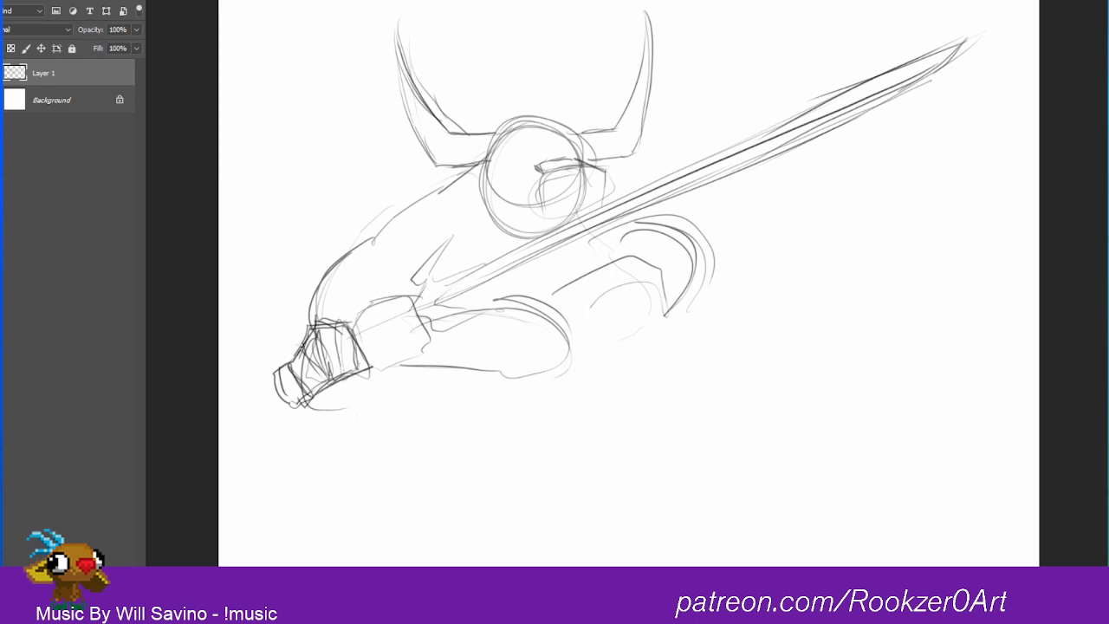
Step: Add overlapping finger strokes around the sword's grip end and extend a guide line from the hand along the blade
mouse_move(298, 345)
mouse_down()
mouse_move(272, 364)
mouse_move(283, 393)
mouse_move(279, 356)
mouse_move(263, 373)
mouse_up()
drag(264, 367, 280, 397)
mouse_move(291, 355)
mouse_down()
mouse_move(286, 413)
mouse_move(304, 343)
mouse_move(293, 384)
mouse_move(309, 393)
mouse_up()
drag(302, 343, 314, 390)
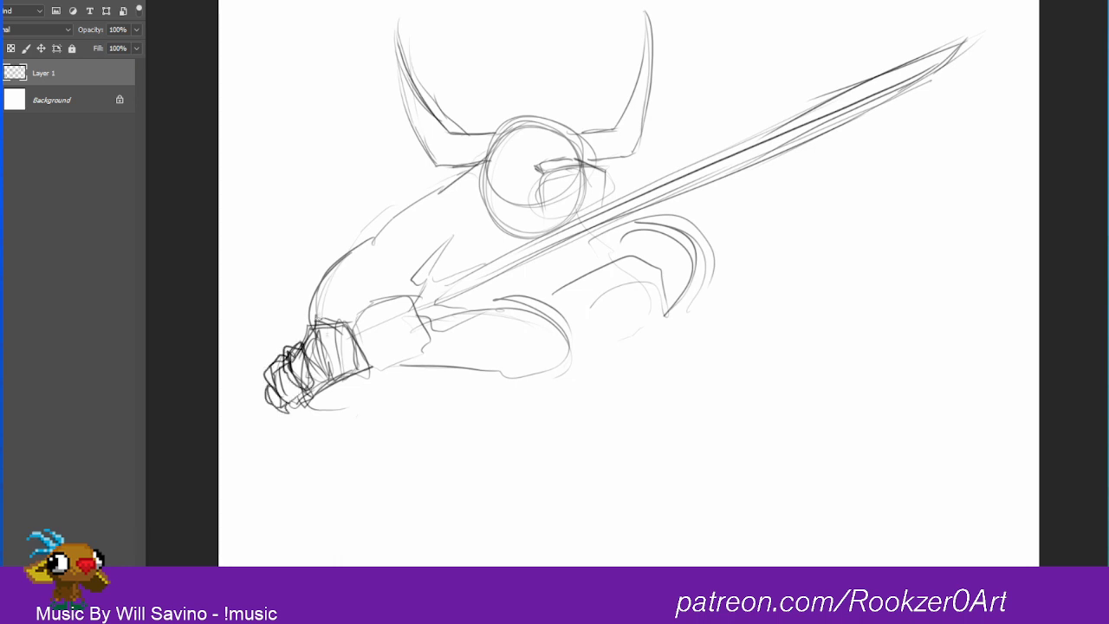
drag(328, 313, 308, 334)
mouse_move(309, 331)
mouse_down()
mouse_move(305, 350)
mouse_move(341, 357)
mouse_up()
mouse_move(331, 314)
mouse_down()
mouse_move(333, 353)
mouse_move(356, 345)
mouse_up()
drag(282, 373, 258, 399)
mouse_move(357, 345)
mouse_down()
mouse_move(668, 184)
mouse_move(747, 171)
mouse_up()
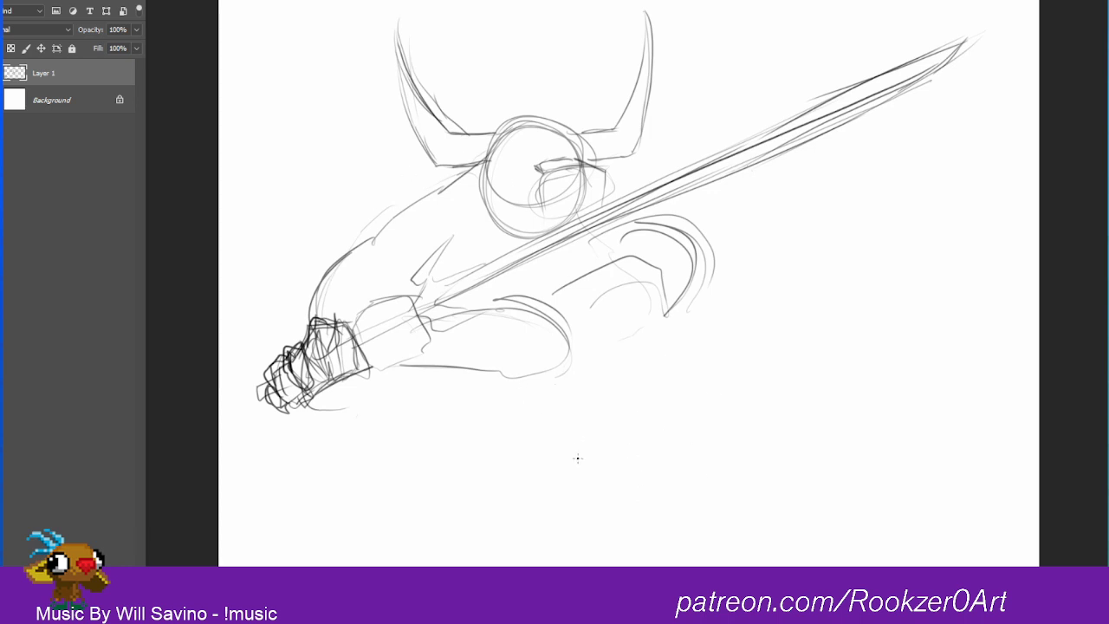
Step: Sketch a bent lower arm guide with a small joint circle, and a long diagonal line descending from the hands
mouse_move(457, 426)
mouse_down()
mouse_move(483, 498)
mouse_move(663, 489)
mouse_move(635, 477)
mouse_move(649, 499)
mouse_up()
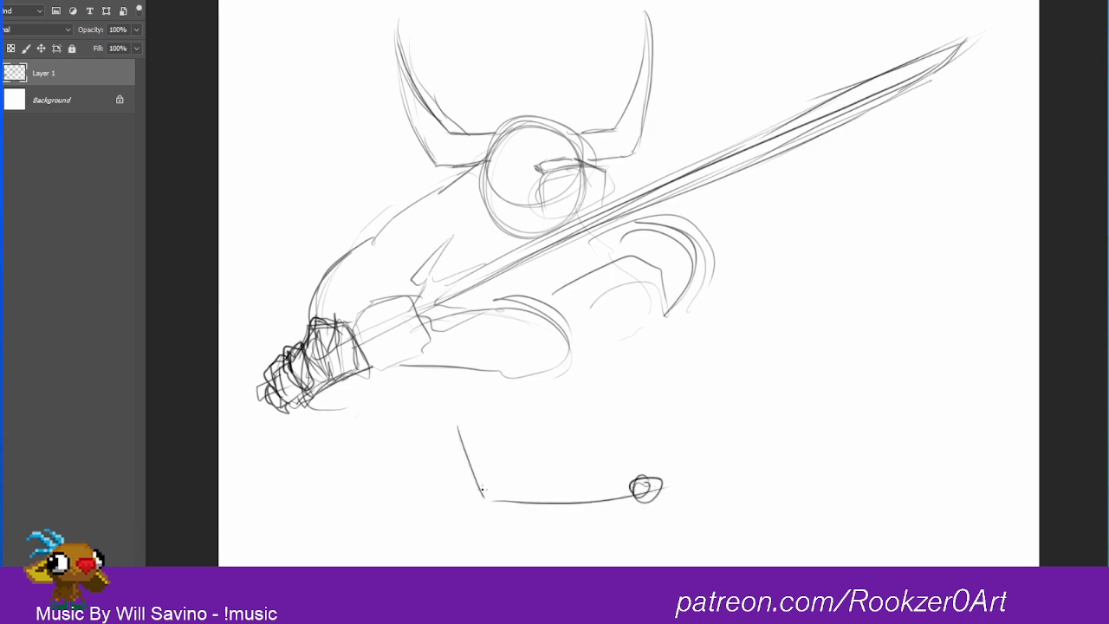
mouse_move(449, 372)
mouse_down()
mouse_move(458, 433)
mouse_move(491, 374)
mouse_move(459, 413)
mouse_up()
mouse_move(373, 363)
mouse_down()
mouse_move(661, 461)
mouse_move(899, 561)
mouse_up()
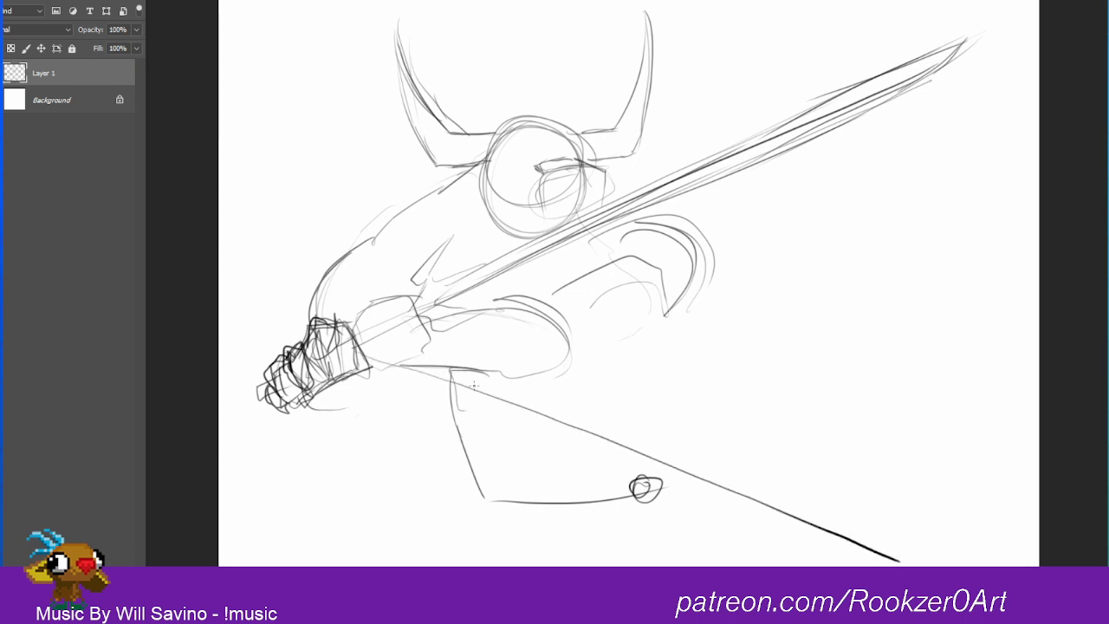
Step: Outline the bent lower arm around its guide, with a blocky wrist, forearm edges, elbow and rounded end joint
mouse_move(450, 410)
mouse_down()
mouse_move(454, 371)
mouse_move(504, 377)
mouse_move(489, 415)
mouse_move(493, 465)
mouse_move(487, 401)
mouse_move(486, 422)
mouse_move(468, 426)
mouse_move(506, 464)
mouse_up()
drag(487, 418, 538, 487)
drag(454, 427, 490, 511)
mouse_move(468, 468)
mouse_down()
mouse_move(510, 530)
mouse_move(666, 518)
mouse_up()
drag(528, 534, 589, 531)
drag(524, 536, 627, 525)
mouse_move(529, 498)
mouse_down()
mouse_move(628, 481)
mouse_move(639, 456)
mouse_move(665, 453)
mouse_up()
mouse_move(602, 484)
mouse_down()
mouse_move(631, 457)
mouse_move(679, 516)
mouse_up()
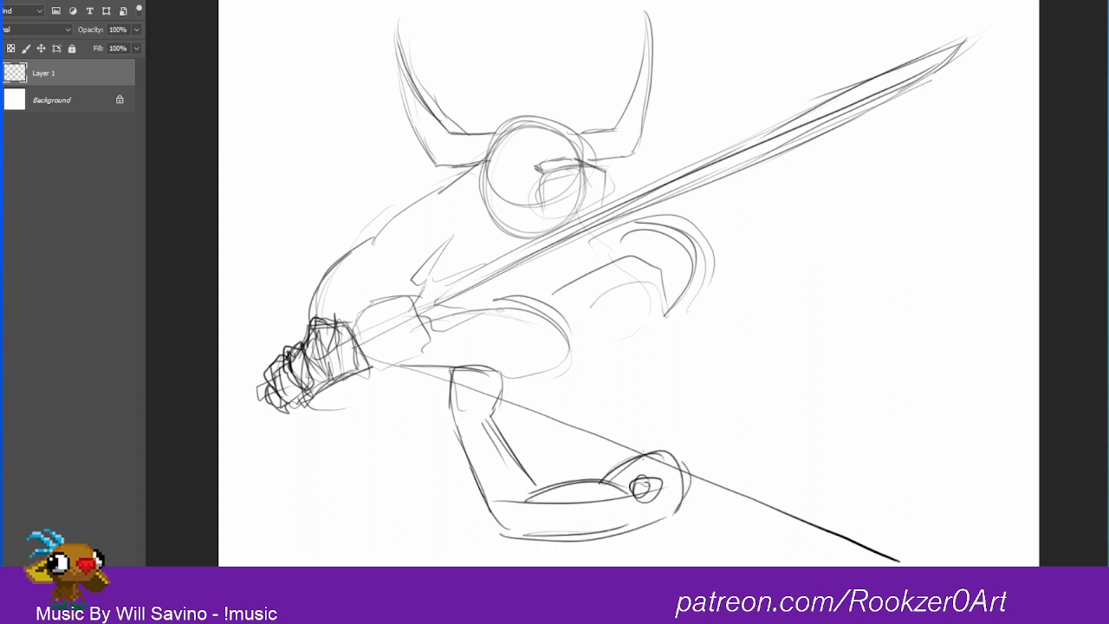
Step: Draw a full circle around the lower arm's end joint and a large light circle behind the upper arm segment
drag(659, 447, 667, 491)
drag(617, 520, 665, 526)
drag(556, 452, 650, 437)
mouse_move(533, 564)
mouse_down()
mouse_move(530, 478)
mouse_move(520, 511)
mouse_move(568, 445)
mouse_up()
drag(706, 565, 695, 499)
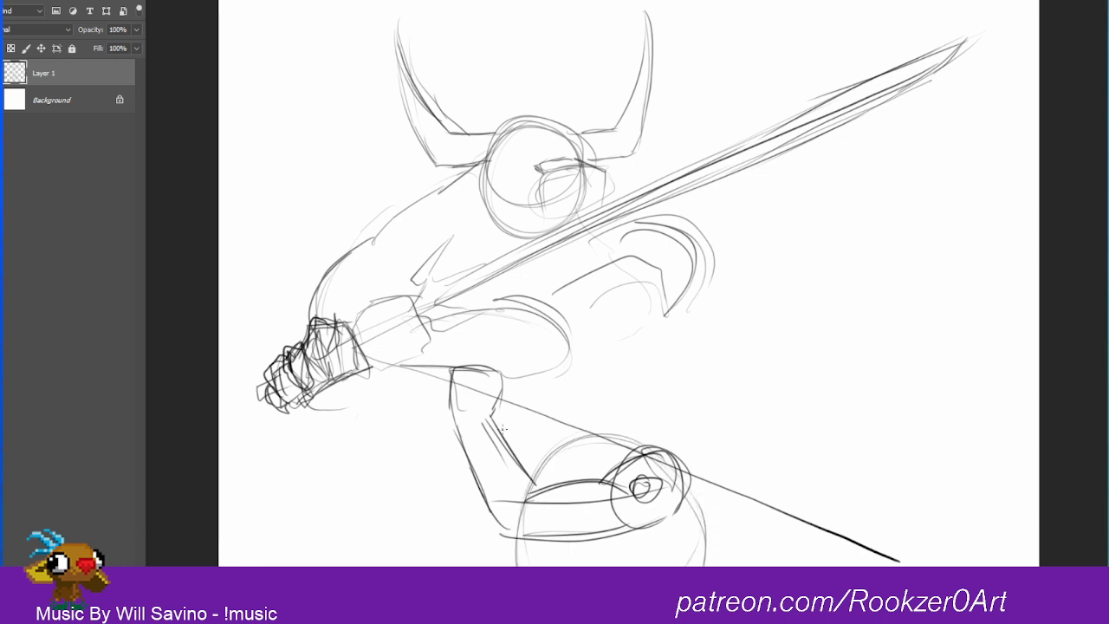
Step: Sketch an angular cuff around the lower arm's wrist and a jagged shape extending to its right
mouse_move(437, 363)
mouse_down()
mouse_move(428, 387)
mouse_move(449, 423)
mouse_up()
mouse_move(430, 383)
mouse_down()
mouse_move(451, 346)
mouse_move(555, 400)
mouse_move(531, 375)
mouse_move(523, 430)
mouse_up()
mouse_move(553, 390)
mouse_down()
mouse_move(538, 414)
mouse_move(548, 428)
mouse_up()
drag(560, 390, 508, 376)
drag(509, 380, 484, 386)
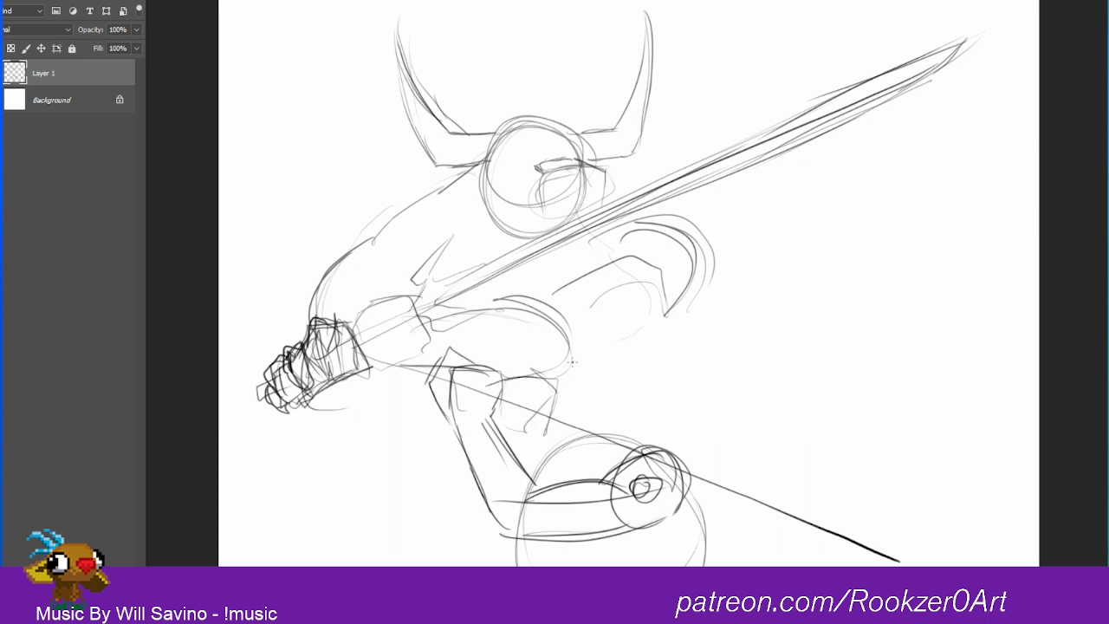
mouse_move(554, 395)
mouse_down()
mouse_move(585, 290)
mouse_move(534, 442)
mouse_up()
Step: Reinforce the lower arm's center line and joint circle, and add inner curves to the large circle behind it
drag(626, 492, 480, 503)
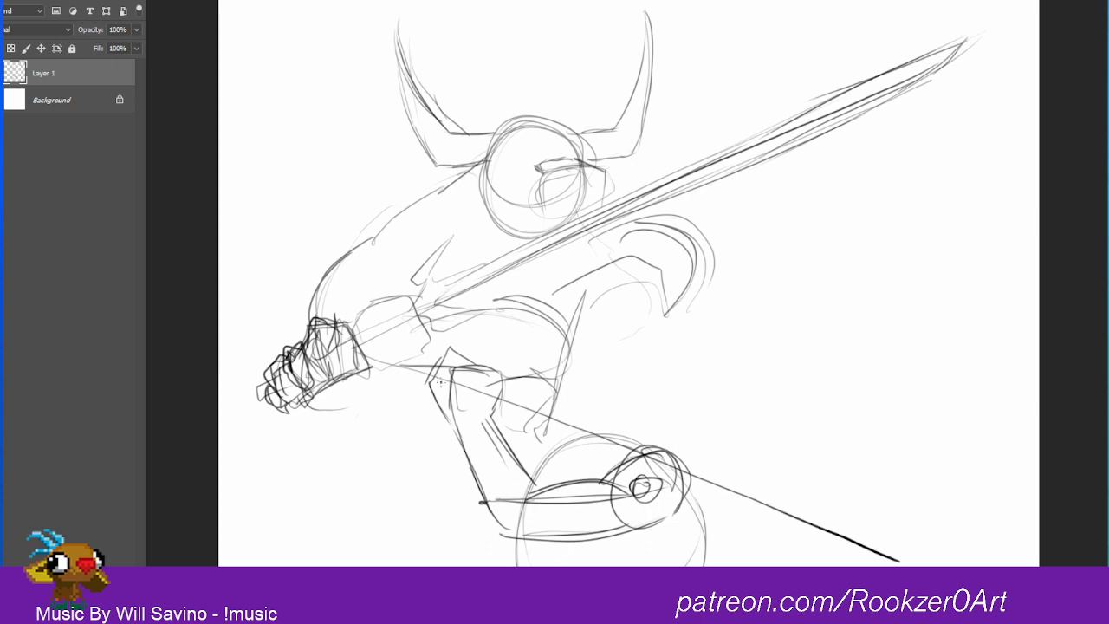
mouse_move(649, 483)
mouse_down()
mouse_move(640, 493)
mouse_move(651, 481)
mouse_up()
mouse_move(651, 451)
mouse_down()
mouse_move(565, 469)
mouse_move(676, 560)
mouse_move(673, 468)
mouse_up()
drag(581, 472, 549, 564)
mouse_move(599, 441)
mouse_down()
mouse_move(548, 563)
mouse_move(688, 524)
mouse_move(544, 564)
mouse_up()
drag(689, 532, 545, 565)
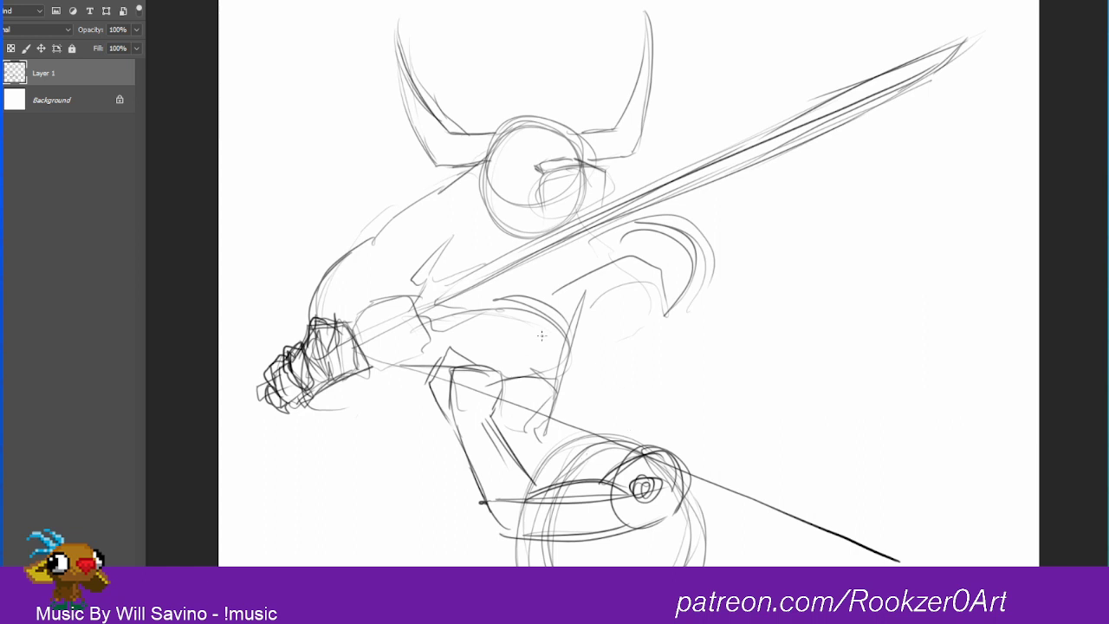
Step: Sketch a faceted block for the second hand beside the lower arm's wrist on the sword line
mouse_move(445, 346)
mouse_down()
mouse_move(421, 338)
mouse_move(386, 350)
mouse_up()
mouse_move(379, 368)
mouse_down()
mouse_move(425, 386)
mouse_move(448, 347)
mouse_move(423, 389)
mouse_move(402, 393)
mouse_move(435, 397)
mouse_move(427, 388)
mouse_up()
drag(379, 364, 396, 329)
drag(395, 329, 441, 337)
drag(448, 346, 432, 374)
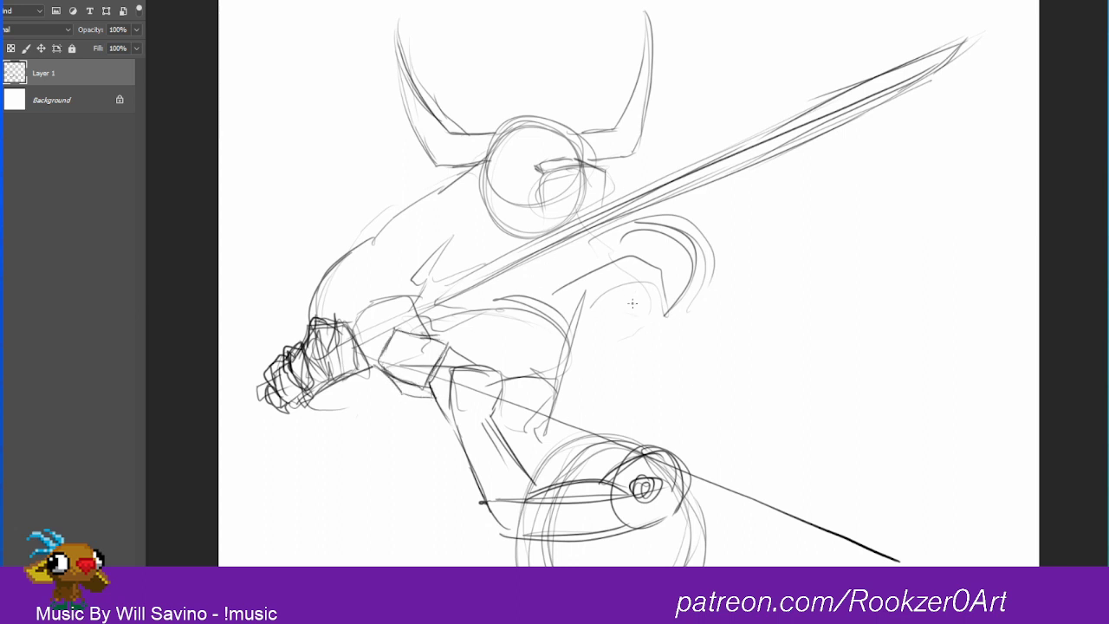
Step: Sketch a tall oval beneath the rounded shoulder pad, above the large lower circle
mouse_move(633, 299)
mouse_down()
mouse_move(580, 369)
mouse_move(663, 373)
mouse_up()
drag(606, 411, 559, 372)
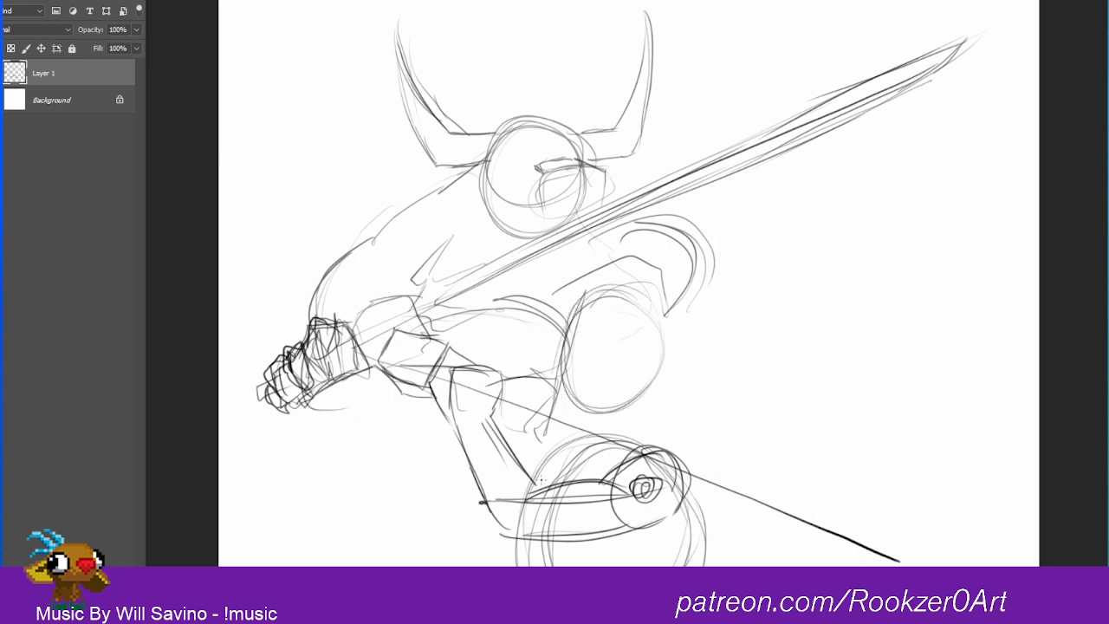
Step: Sketch the body's side contours from the tall oval down to the large lower circle, with an outward-bulging curve for the back
mouse_move(578, 321)
mouse_down()
mouse_move(533, 468)
mouse_move(546, 534)
mouse_up()
mouse_move(660, 343)
mouse_down()
mouse_move(653, 394)
mouse_move(652, 351)
mouse_move(739, 459)
mouse_move(713, 564)
mouse_up()
mouse_move(680, 371)
mouse_down()
mouse_move(747, 520)
mouse_move(706, 561)
mouse_up()
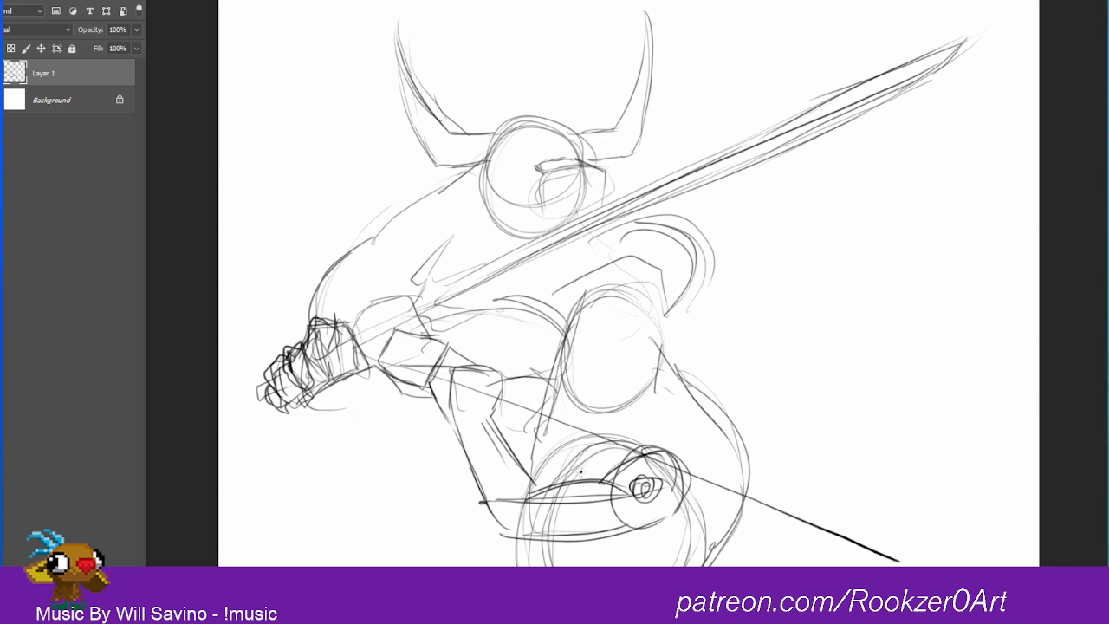
drag(557, 373, 536, 490)
drag(569, 319, 511, 565)
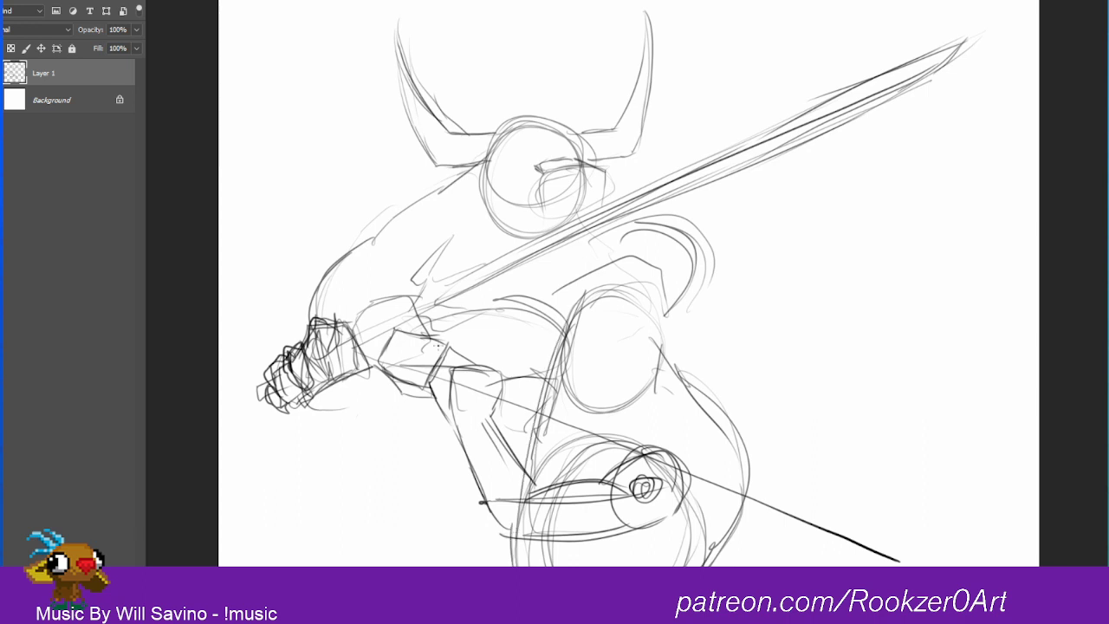
Step: Outline the second hand beside the faceted wrist block as a bold rounded, angular fist shape
mouse_move(455, 346)
mouse_down()
mouse_move(432, 382)
mouse_move(437, 415)
mouse_move(479, 427)
mouse_move(504, 385)
mouse_move(468, 356)
mouse_move(504, 378)
mouse_up()
mouse_move(505, 378)
mouse_down()
mouse_move(508, 399)
mouse_move(482, 425)
mouse_up()
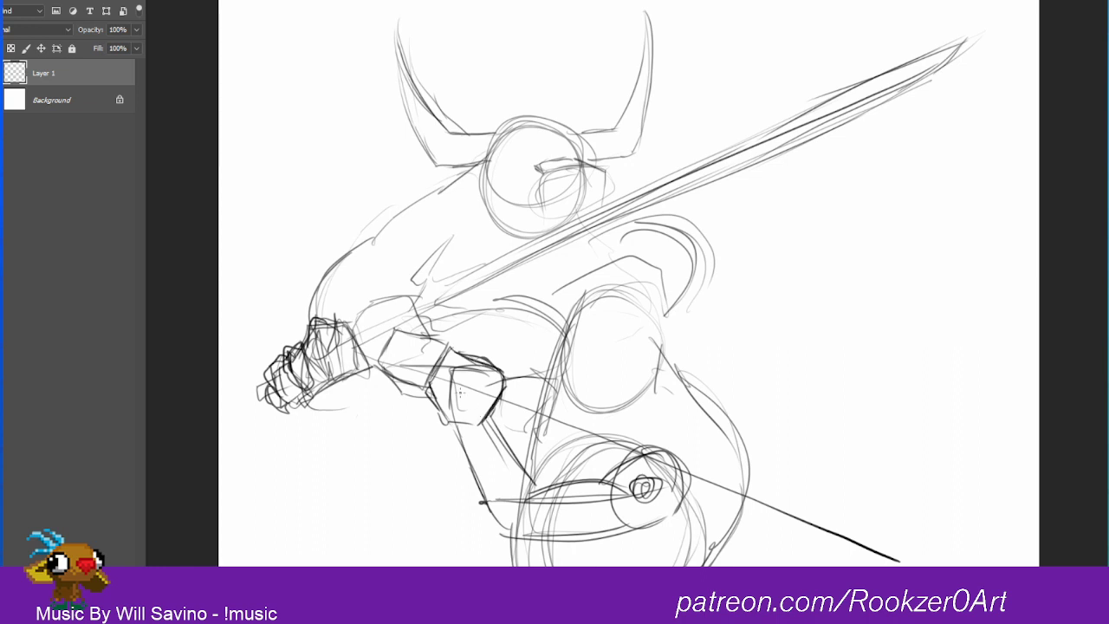
mouse_move(448, 347)
mouse_down()
mouse_move(466, 354)
mouse_move(423, 392)
mouse_move(440, 430)
mouse_move(487, 419)
mouse_up()
drag(440, 425, 489, 419)
Step: Sketch the bent arm below the fist, with the forearm's outer bulge, inner edge and the upper arm's top contour
mouse_move(433, 396)
mouse_down()
mouse_move(452, 424)
mouse_move(428, 480)
mouse_move(477, 547)
mouse_up()
mouse_move(490, 420)
mouse_down()
mouse_move(491, 444)
mouse_move(525, 489)
mouse_move(470, 554)
mouse_up()
mouse_move(437, 518)
mouse_down()
mouse_move(479, 559)
mouse_move(429, 381)
mouse_up()
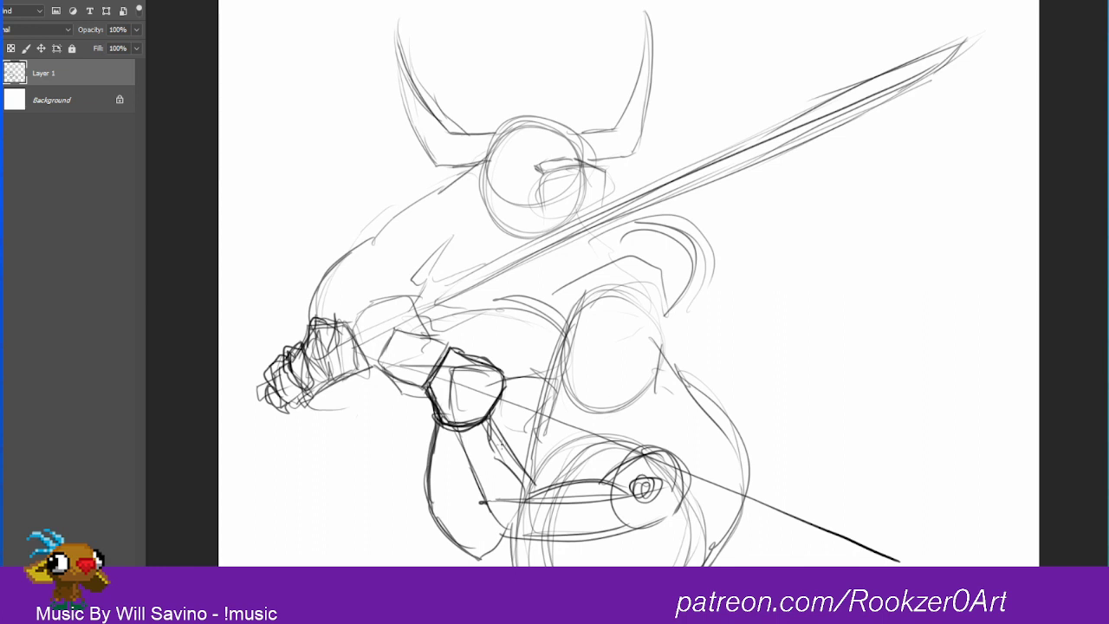
drag(487, 446, 513, 473)
mouse_move(486, 422)
mouse_down()
mouse_move(529, 495)
mouse_move(615, 478)
mouse_up()
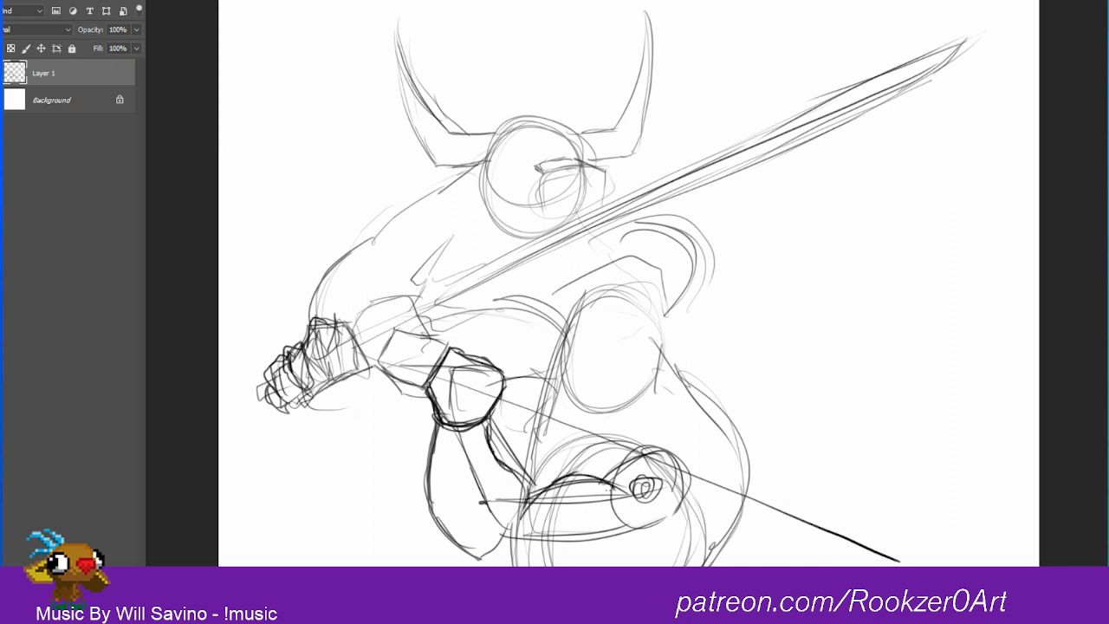
Step: Outline the lower shoulder with bold strokes around the joint circle and along its outer side
mouse_move(527, 504)
mouse_down()
mouse_move(641, 451)
mouse_move(707, 531)
mouse_up()
mouse_move(641, 548)
mouse_down()
mouse_move(712, 526)
mouse_move(698, 459)
mouse_move(725, 520)
mouse_up()
drag(672, 454, 695, 459)
Step: Enlarge the tall oval into a rounder head by sketching a wider outline around it
drag(617, 289, 580, 412)
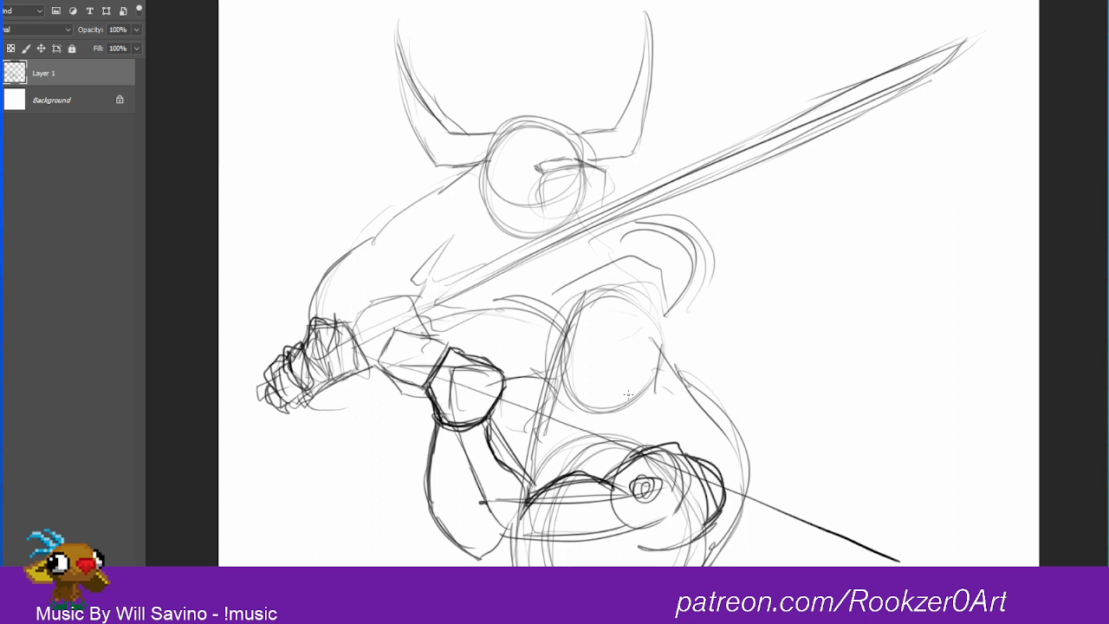
mouse_move(606, 255)
mouse_down()
mouse_move(547, 381)
mouse_move(650, 346)
mouse_up()
drag(641, 268, 607, 424)
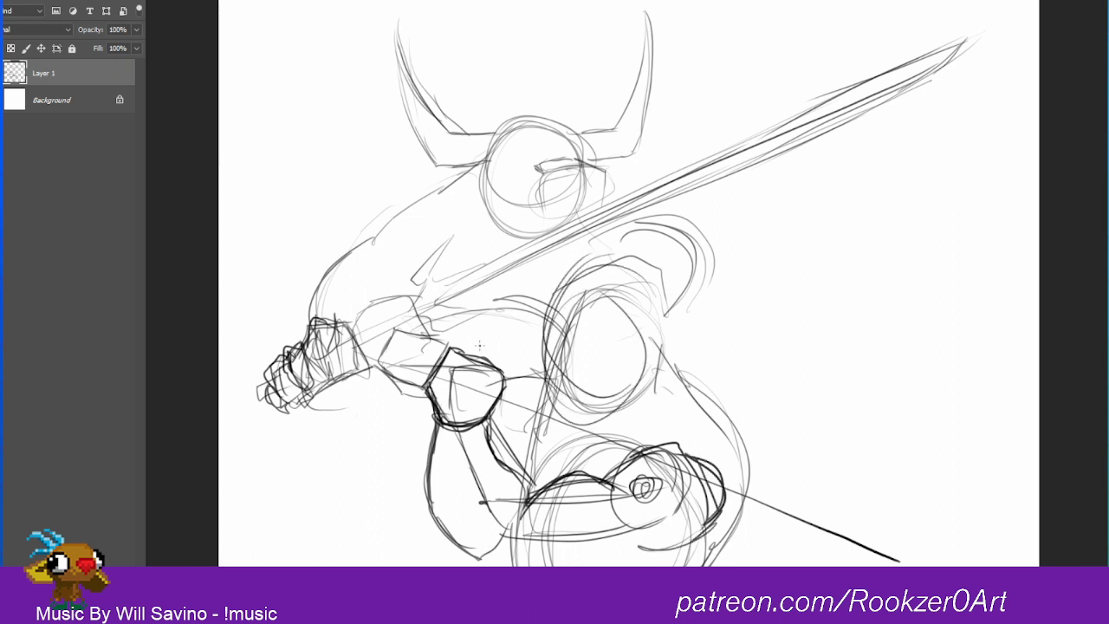
Step: Extend the elbow, shoulder and chest contours at the canvas's lower edge, and outline the block behind the sword-gripping fist
drag(449, 528, 483, 566)
drag(665, 555, 648, 567)
mouse_move(559, 555)
mouse_down()
mouse_move(588, 566)
mouse_move(710, 539)
mouse_move(648, 461)
mouse_up()
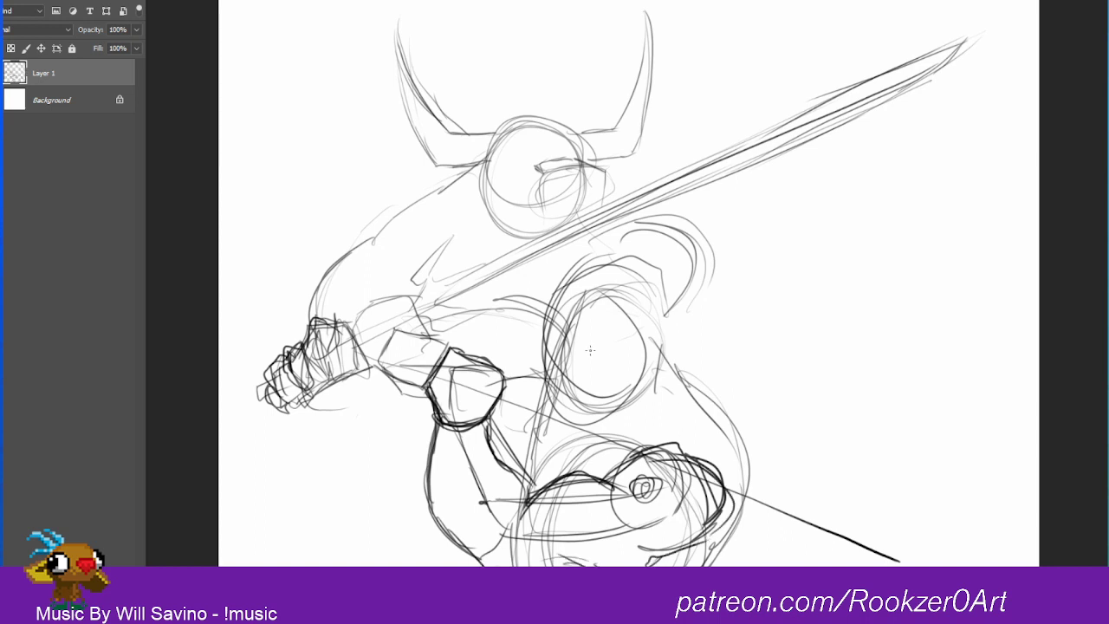
mouse_move(401, 308)
mouse_down()
mouse_move(346, 347)
mouse_move(399, 316)
mouse_move(420, 378)
mouse_up()
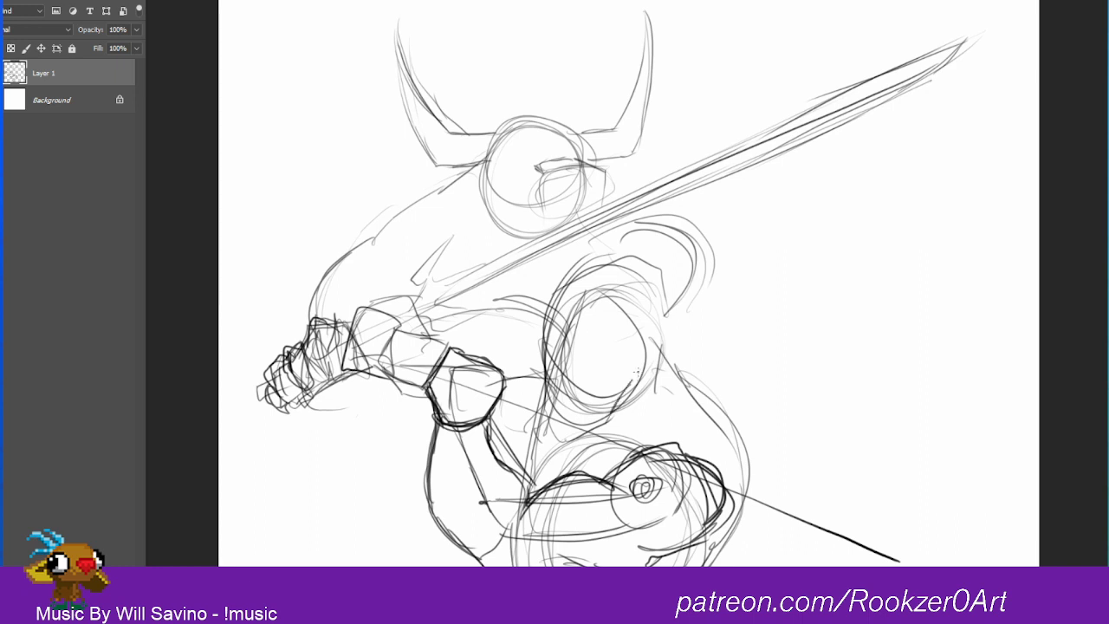
Step: Sketch a curved, pointed horn on the left side of the lower head and rough in the opposite horn's outer edge
mouse_move(669, 339)
mouse_down()
mouse_move(764, 276)
mouse_move(751, 198)
mouse_up()
mouse_move(546, 355)
mouse_down()
mouse_move(519, 316)
mouse_move(501, 223)
mouse_up()
mouse_move(520, 182)
mouse_down()
mouse_move(511, 256)
mouse_move(553, 302)
mouse_up()
mouse_move(507, 258)
mouse_down()
mouse_move(546, 298)
mouse_move(560, 294)
mouse_up()
mouse_move(522, 179)
mouse_down()
mouse_move(495, 301)
mouse_move(534, 322)
mouse_up()
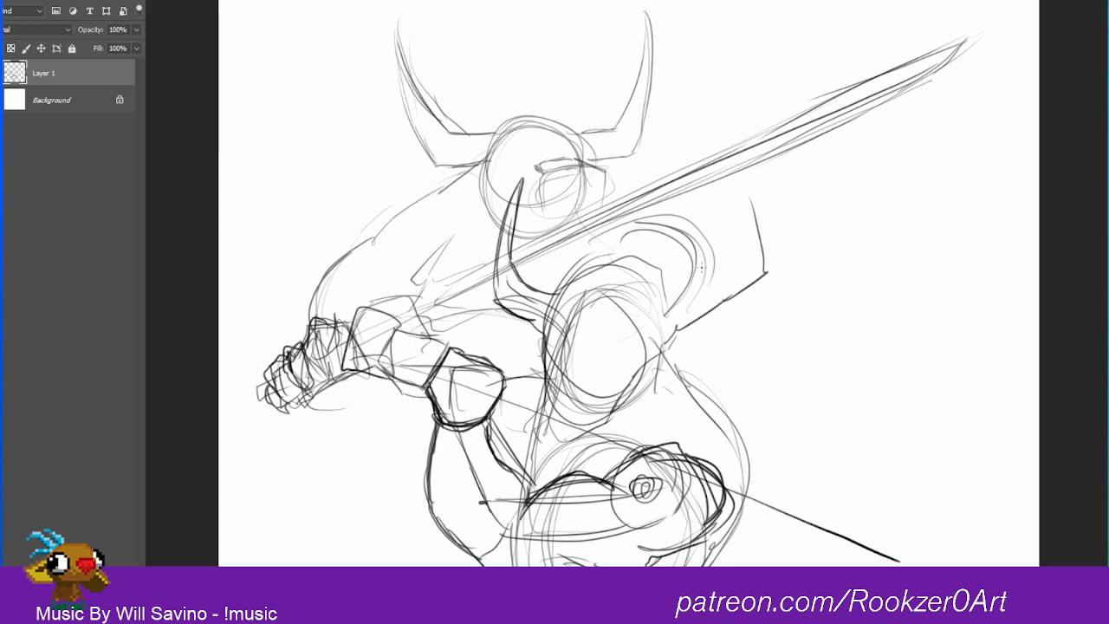
Step: Sketch the curved horn on the lower head's right side, and outline the head's tapered jaw and rounded crown
mouse_move(674, 296)
mouse_down()
mouse_move(726, 279)
mouse_move(730, 220)
mouse_move(742, 279)
mouse_move(724, 277)
mouse_up()
drag(733, 200, 724, 279)
mouse_move(730, 199)
mouse_down()
mouse_move(725, 276)
mouse_move(741, 305)
mouse_move(666, 338)
mouse_up()
drag(726, 315, 657, 352)
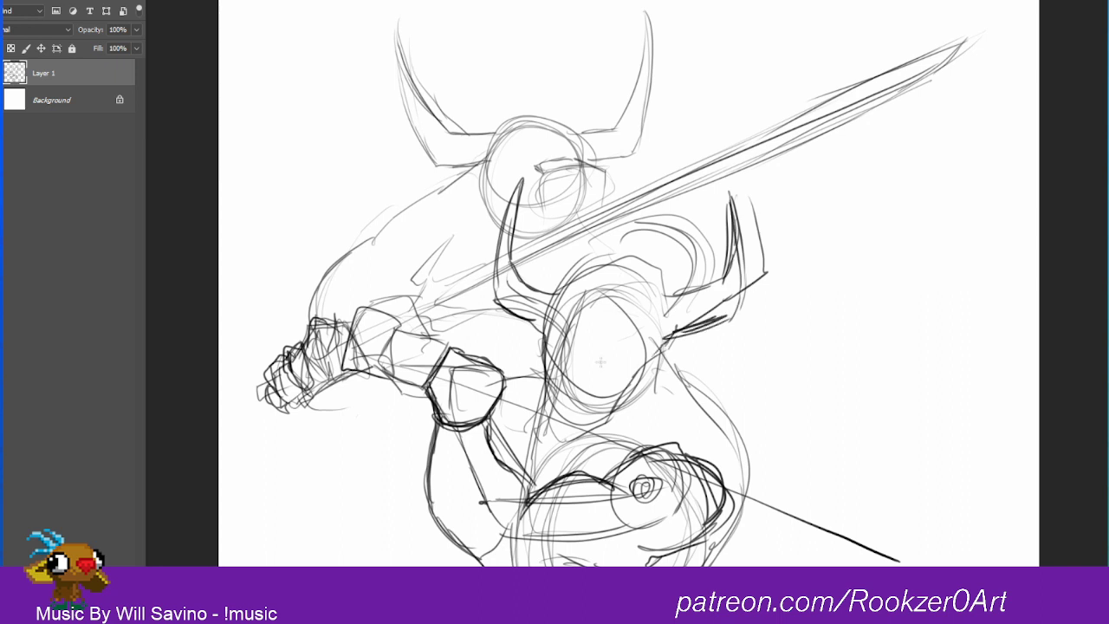
mouse_move(532, 324)
mouse_down()
mouse_move(546, 431)
mouse_move(603, 439)
mouse_move(662, 357)
mouse_move(665, 317)
mouse_up()
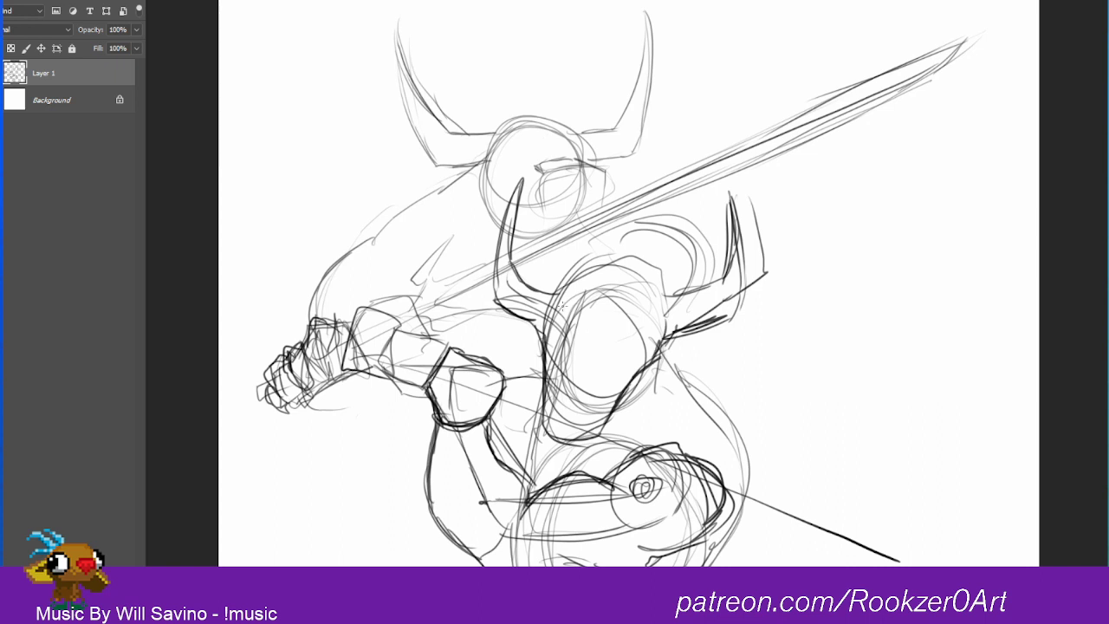
mouse_move(548, 296)
mouse_down()
mouse_move(583, 277)
mouse_move(667, 286)
mouse_up()
Step: Sketch a broader curved back running from the lower head down behind the shoulder, and rough in curves across the lower face
drag(676, 332, 764, 487)
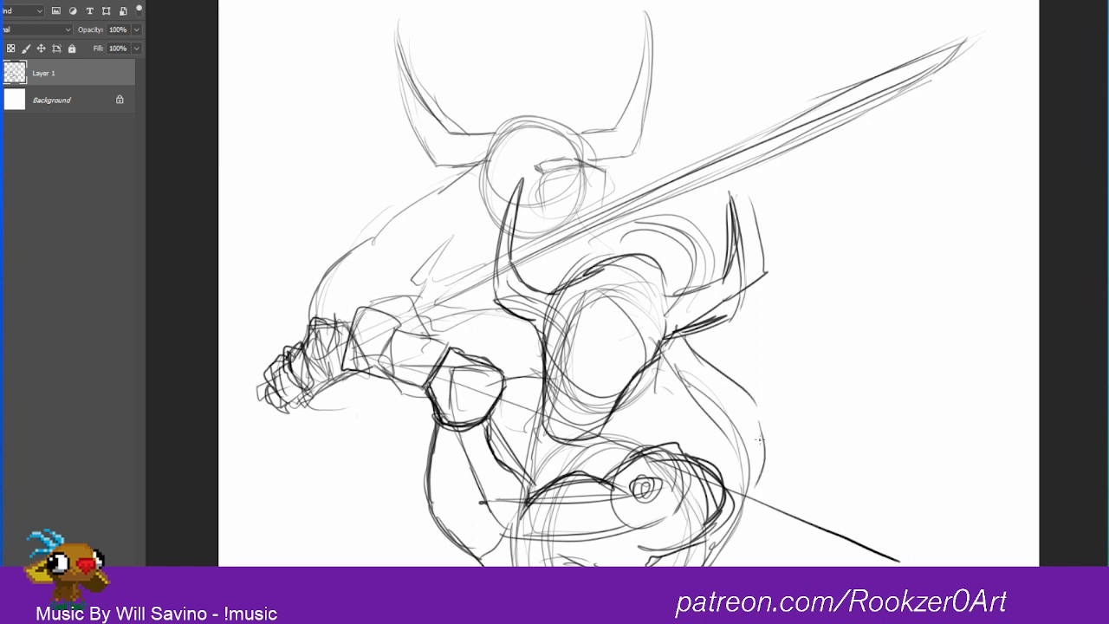
drag(721, 375, 763, 494)
mouse_move(719, 376)
mouse_down()
mouse_move(780, 492)
mouse_move(716, 565)
mouse_up()
drag(768, 466, 730, 565)
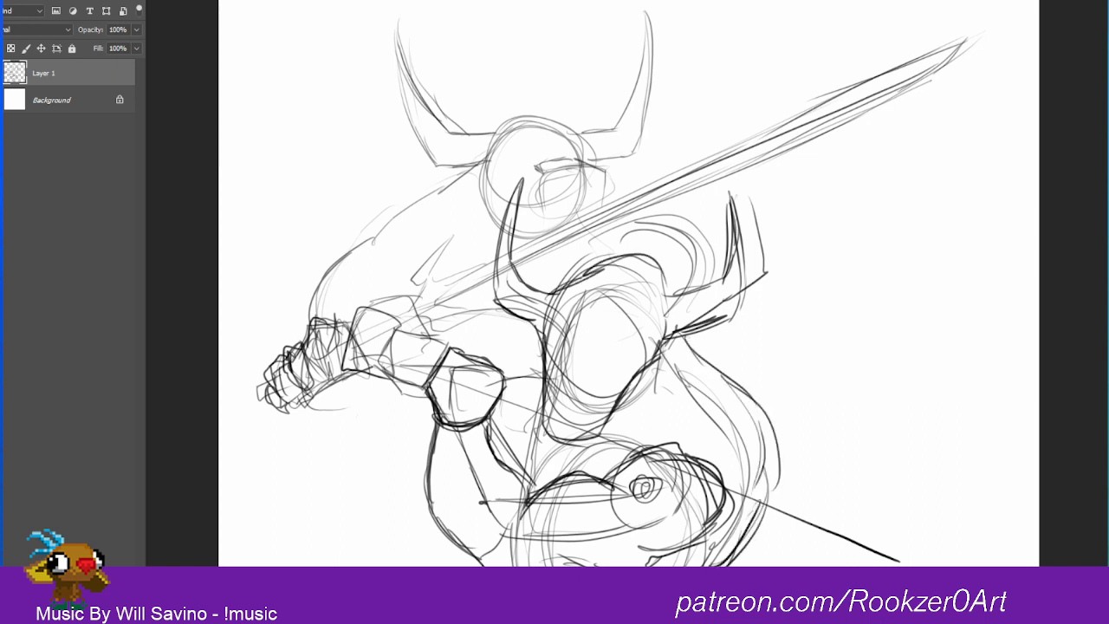
mouse_move(509, 366)
mouse_down()
mouse_move(546, 347)
mouse_move(573, 425)
mouse_move(602, 345)
mouse_up()
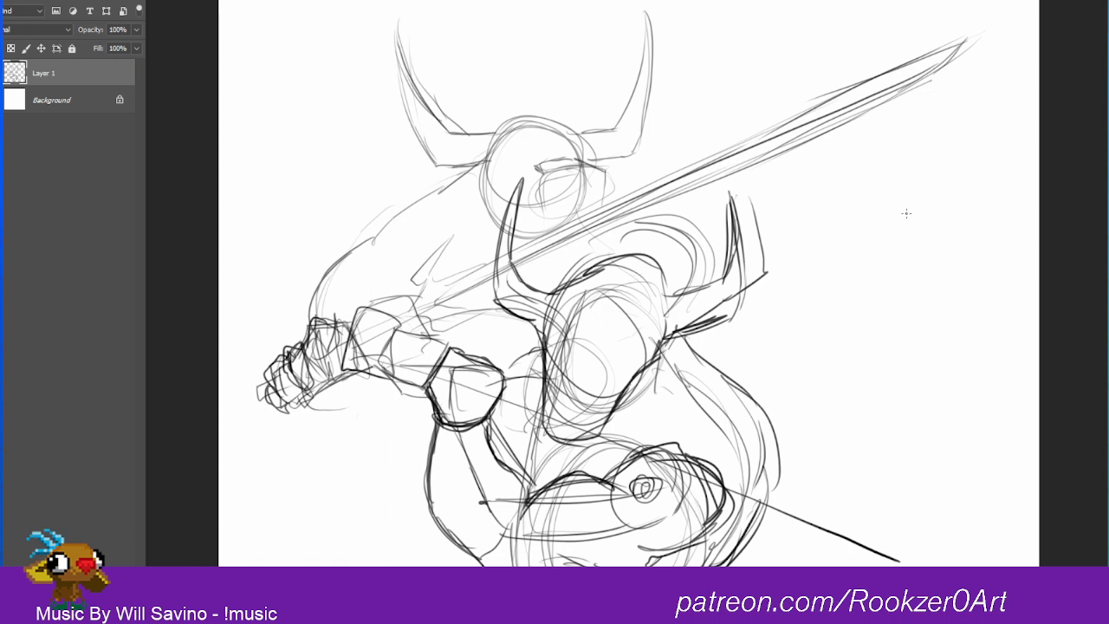
Step: Sketch a small full-body figure in the empty area on the right, with an oval head, narrow torso and front leg
mouse_move(887, 201)
mouse_down()
mouse_move(883, 223)
mouse_move(896, 194)
mouse_up()
mouse_move(904, 243)
mouse_down()
mouse_move(896, 279)
mouse_move(884, 253)
mouse_move(874, 310)
mouse_up()
drag(903, 252, 910, 343)
mouse_move(885, 239)
mouse_down()
mouse_move(871, 313)
mouse_move(910, 328)
mouse_up()
drag(877, 293, 868, 331)
drag(873, 293, 845, 464)
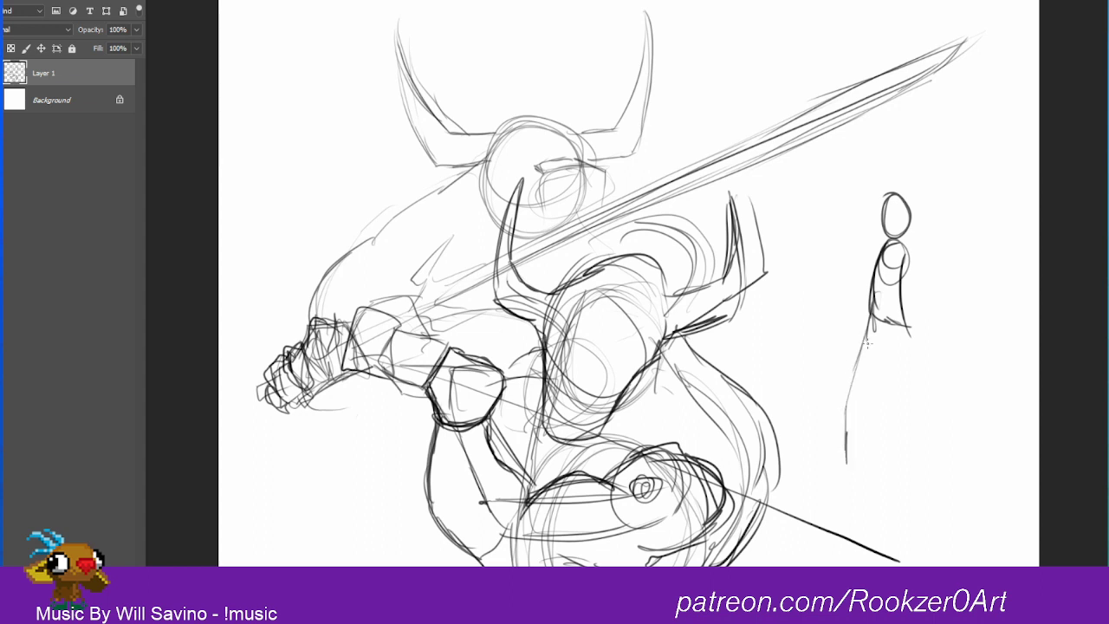
drag(852, 398, 847, 433)
Step: Sketch the small figure's long rear leg stretching diagonally backward and end it with a foot
drag(879, 318, 915, 385)
drag(896, 274, 946, 412)
drag(882, 231, 956, 460)
drag(882, 328, 975, 445)
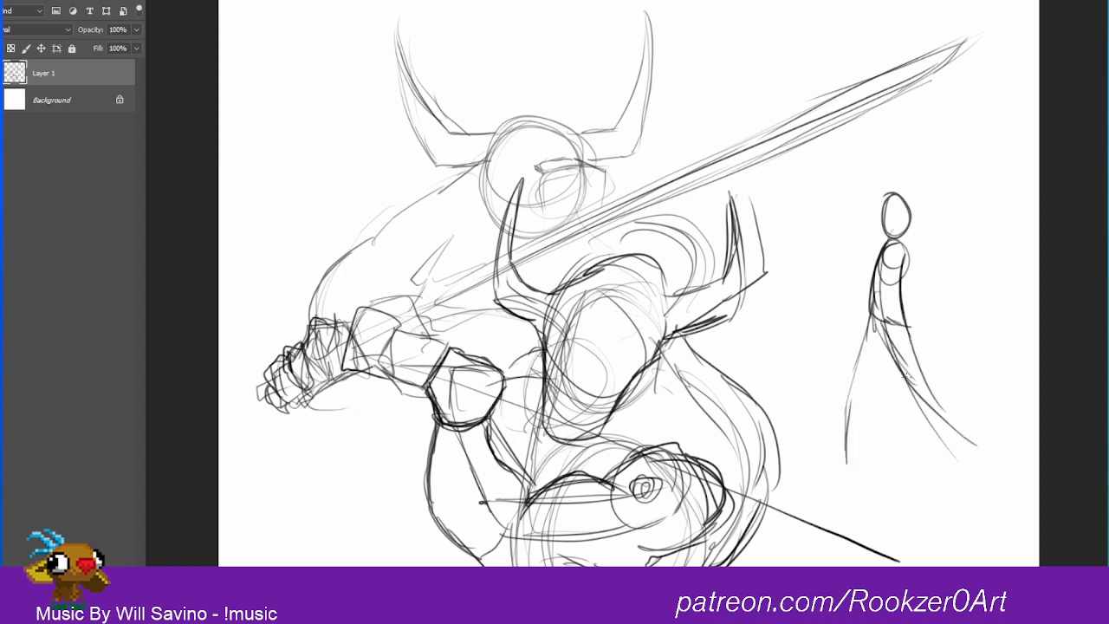
drag(898, 363, 908, 387)
drag(906, 387, 975, 464)
Step: Mark the small figure's shoulder line and torso side, and sketch its front arm bent upward at the elbow
drag(892, 245, 869, 266)
mouse_move(865, 310)
mouse_down()
mouse_move(870, 245)
mouse_move(901, 287)
mouse_move(883, 312)
mouse_up()
drag(910, 243, 894, 289)
mouse_move(877, 237)
mouse_down()
mouse_move(914, 236)
mouse_move(854, 251)
mouse_move(842, 216)
mouse_move(851, 252)
mouse_up()
drag(823, 203, 849, 251)
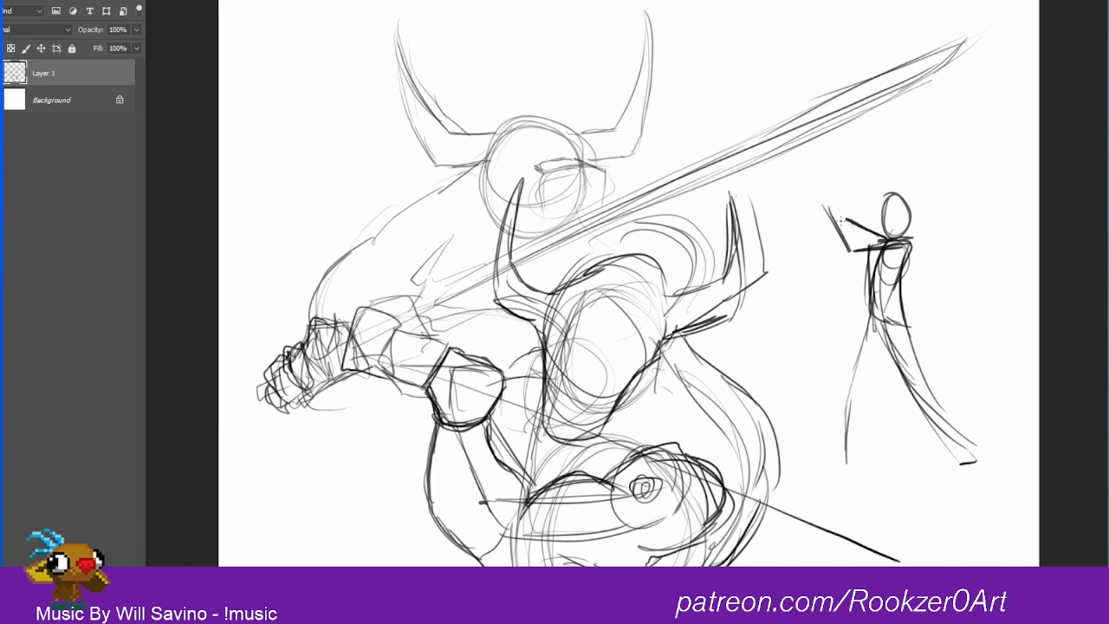
Step: Add two blocky hands and a long diagonal weapon line crossing the small figure's shoulder, plus a curve for the rear shoulder
mouse_move(838, 205)
mouse_down()
mouse_move(829, 208)
mouse_move(850, 229)
mouse_move(832, 197)
mouse_move(849, 213)
mouse_move(834, 212)
mouse_move(839, 193)
mouse_move(859, 219)
mouse_up()
mouse_move(832, 191)
mouse_down()
mouse_move(850, 213)
mouse_move(1035, 296)
mouse_up()
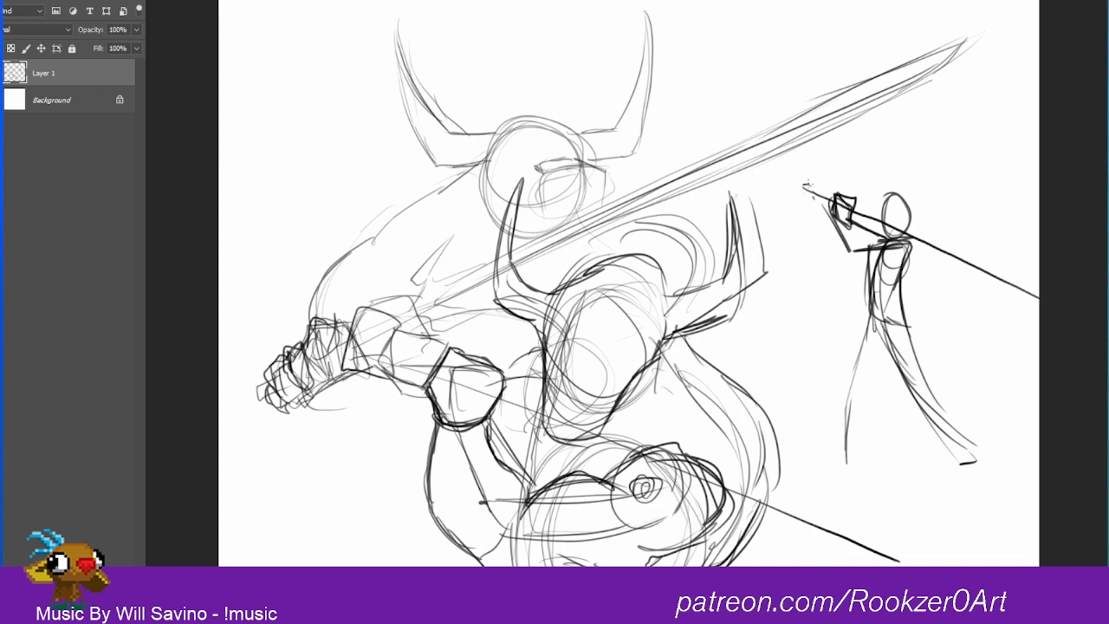
mouse_move(807, 182)
mouse_down()
mouse_move(799, 203)
mouse_move(821, 182)
mouse_move(833, 210)
mouse_move(815, 211)
mouse_move(828, 189)
mouse_move(824, 206)
mouse_up()
mouse_move(906, 242)
mouse_down()
mouse_move(917, 286)
mouse_move(917, 255)
mouse_up()
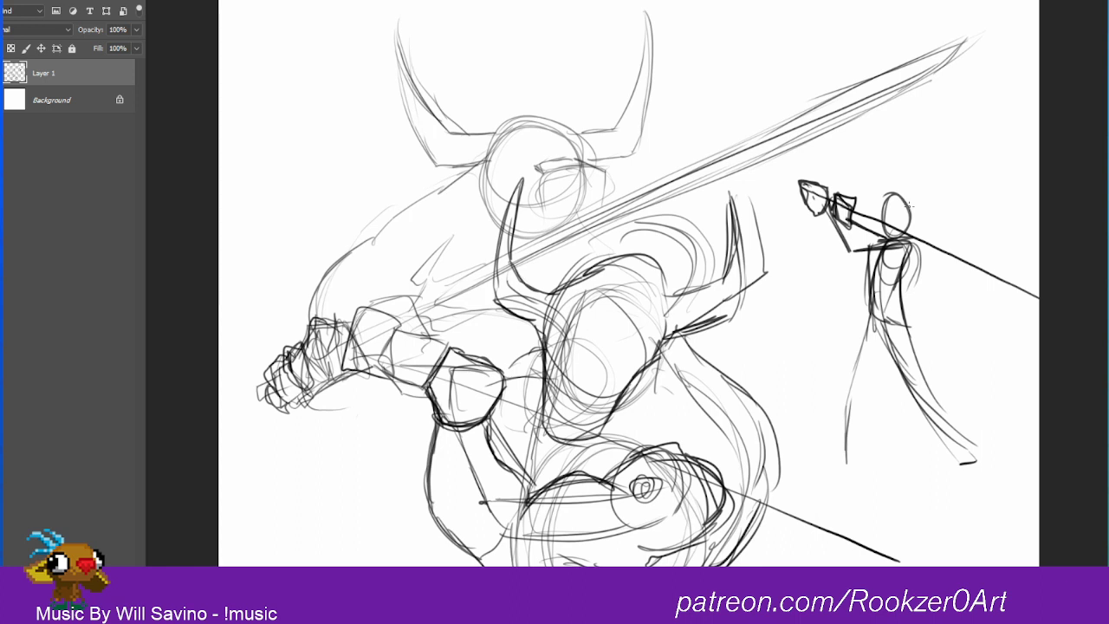
Step: Redraw the left horn on the large figure's lower head with darker, thicker contours
mouse_move(523, 180)
mouse_down()
mouse_move(511, 268)
mouse_move(547, 286)
mouse_up()
mouse_move(524, 180)
mouse_down()
mouse_move(490, 294)
mouse_move(512, 291)
mouse_up()
Step: Add a new layer above the sketch and lower Layer 1's opacity to 35%
click(39, 582)
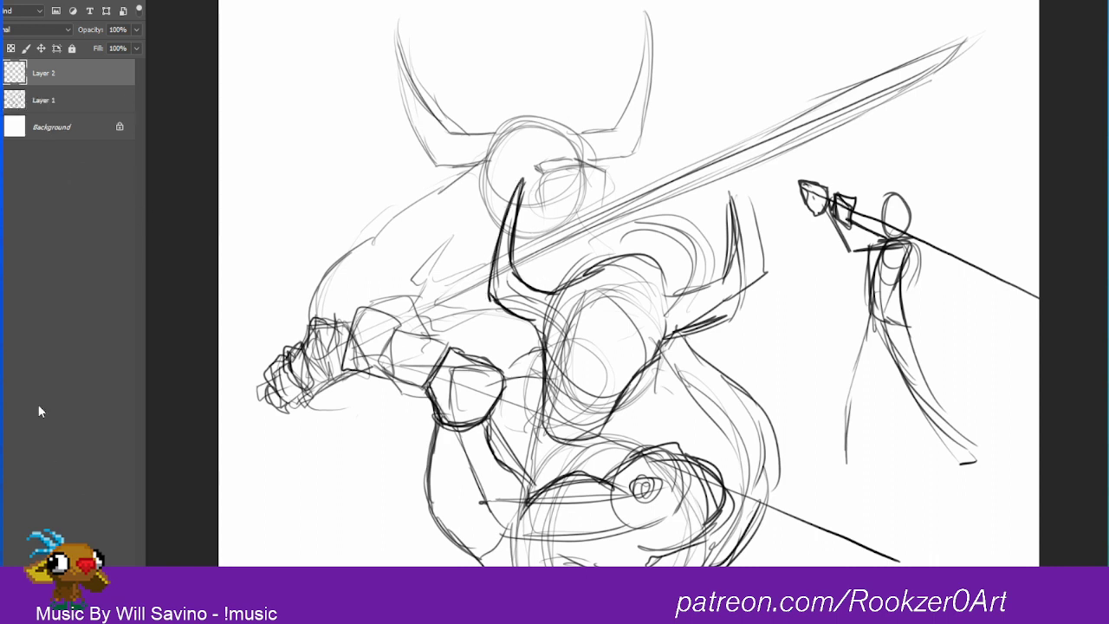
click(40, 98)
click(136, 31)
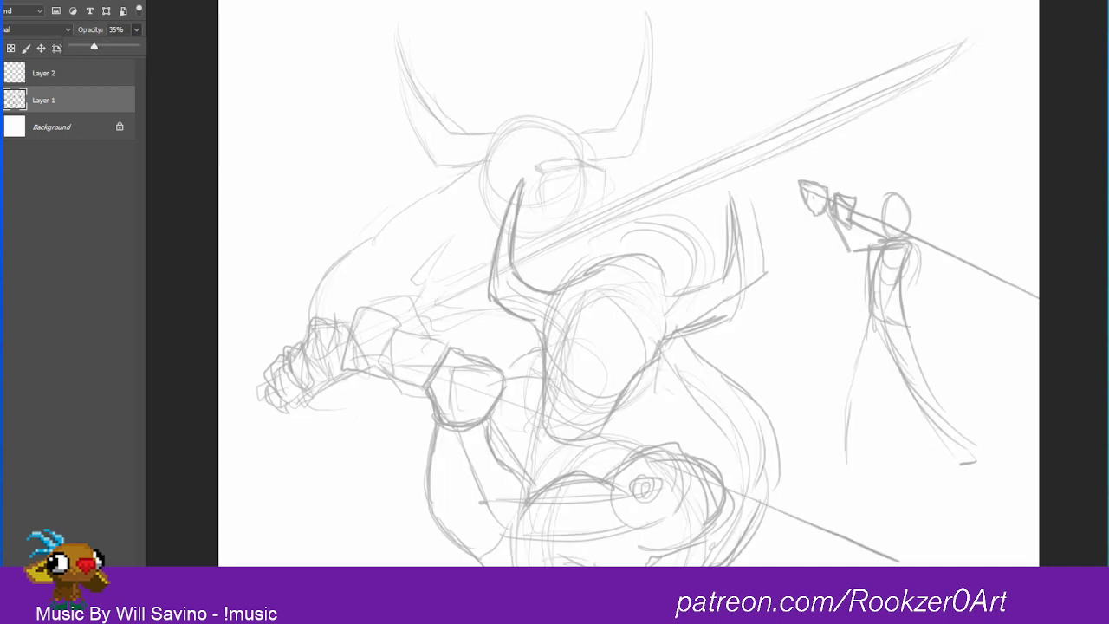
Step: Lasso the small full-body figure, shift it slightly, and cut and paste it onto its own layer
key(l)
mouse_move(915, 164)
mouse_down()
mouse_move(773, 201)
mouse_move(987, 490)
mouse_move(956, 164)
mouse_move(901, 157)
mouse_up()
mouse_move(991, 378)
mouse_down()
mouse_move(717, 470)
mouse_move(701, 386)
mouse_move(776, 337)
mouse_move(958, 339)
mouse_move(948, 350)
mouse_up()
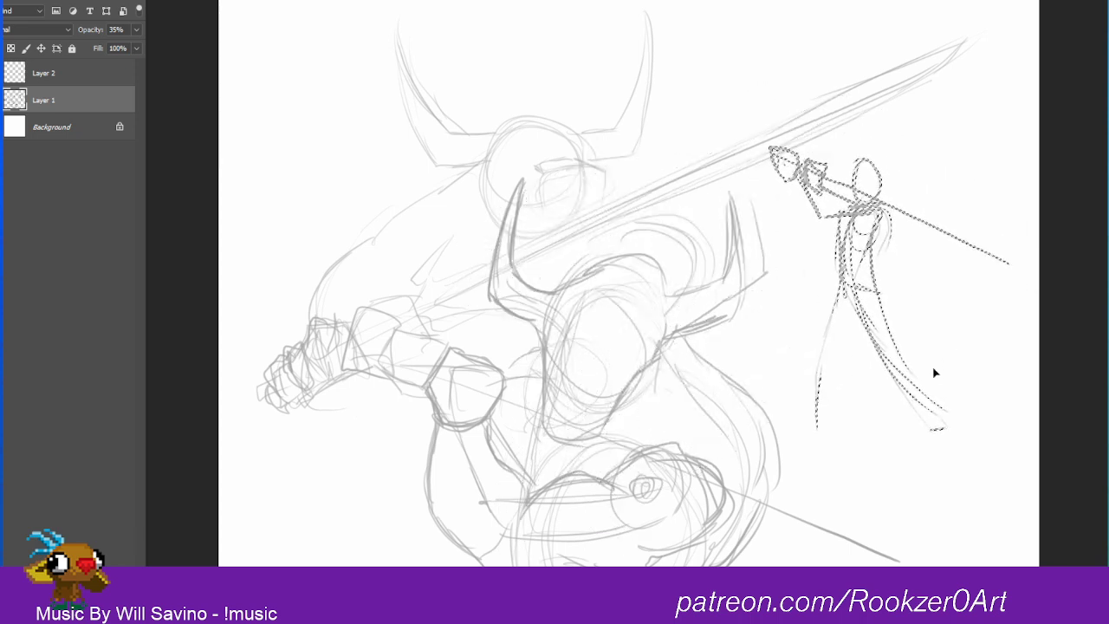
key(ctrl+x)
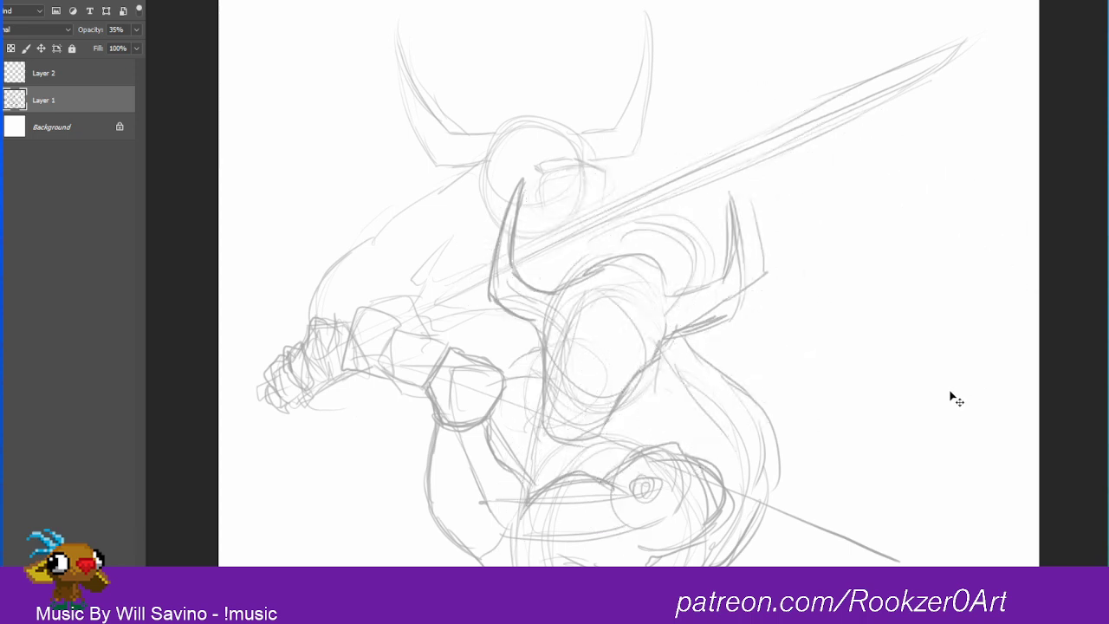
key(ctrl+v)
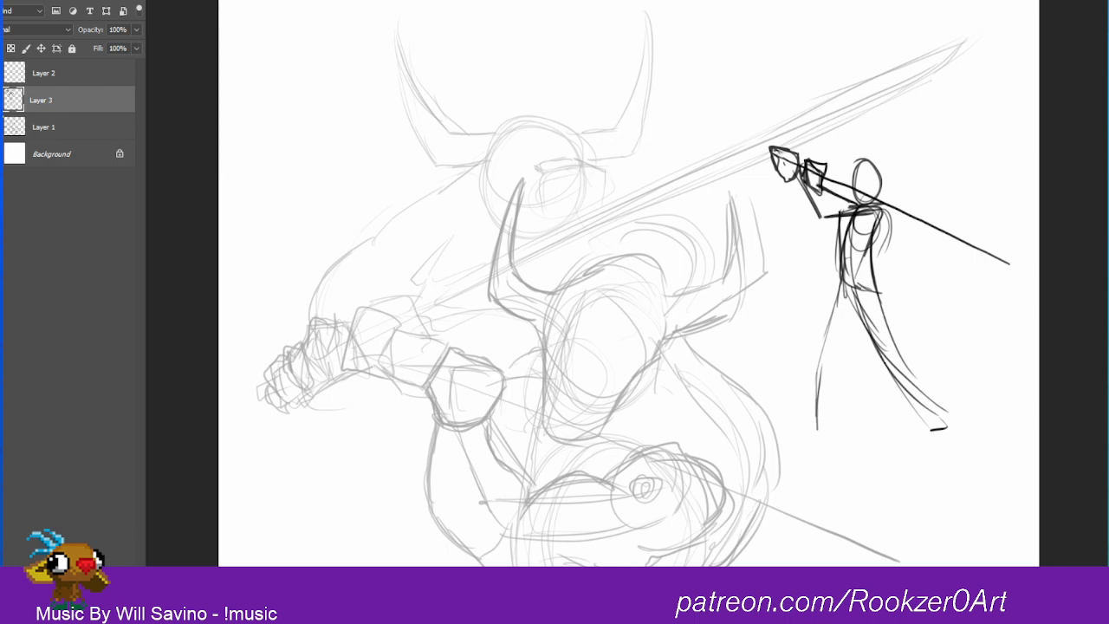
Step: Hide Layer 1 and lower the opacity of the pasted figure's layer to 38%
click(1, 126)
click(136, 31)
drag(134, 50, 96, 49)
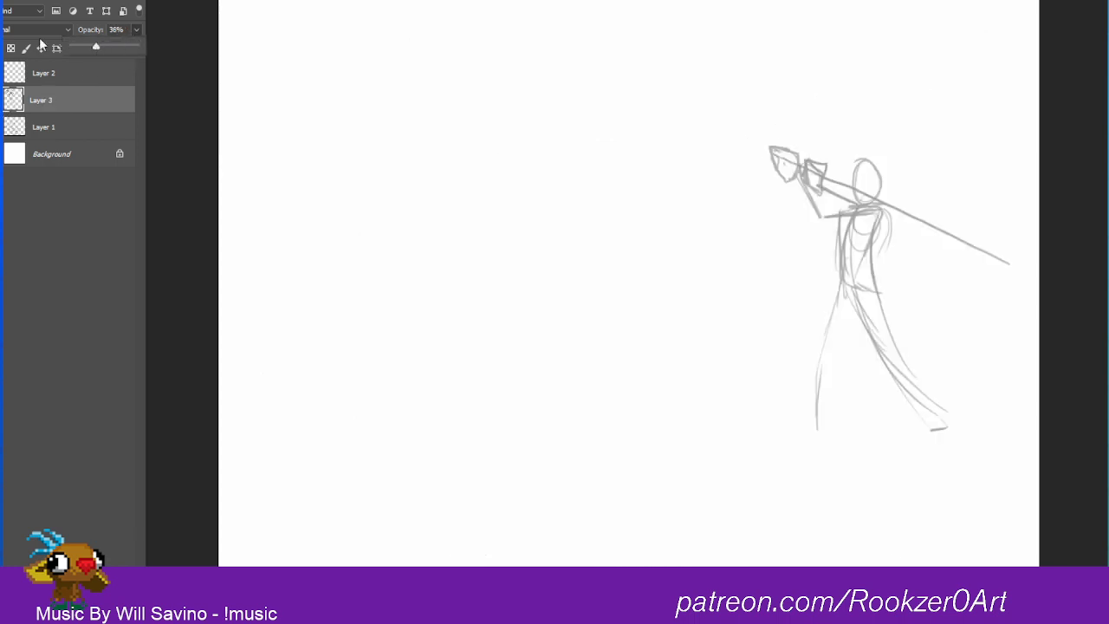
Step: Move the pasted figure to the middle of the canvas and scale it up to fill the height
drag(879, 266, 622, 381)
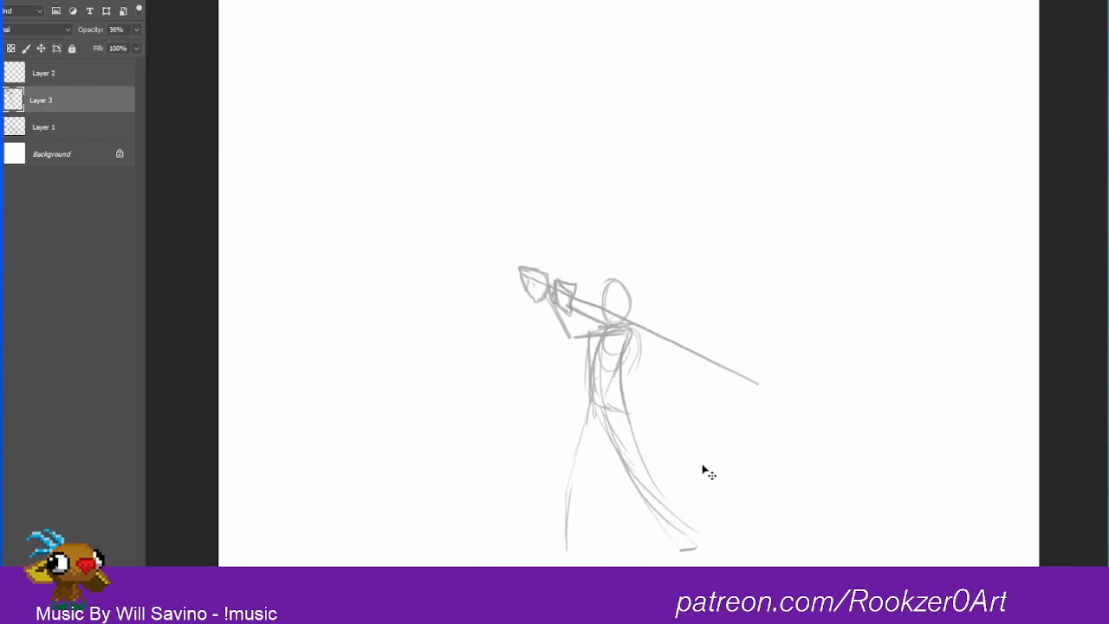
key(ctrl+t)
mouse_move(761, 265)
mouse_down()
mouse_move(1002, 12)
mouse_move(945, 78)
mouse_up()
key(Return)
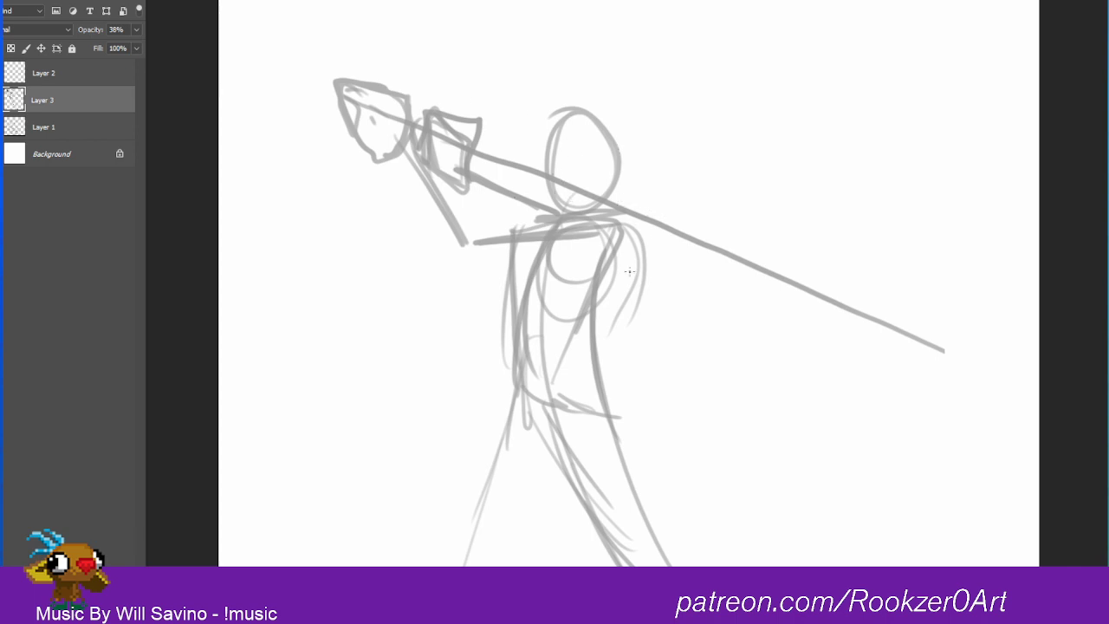
Step: On Layer 2, sketch a new head oval, the broad hunched back, the torso sides and a rear shoulder circle over the guide
key(alt+bracketright)
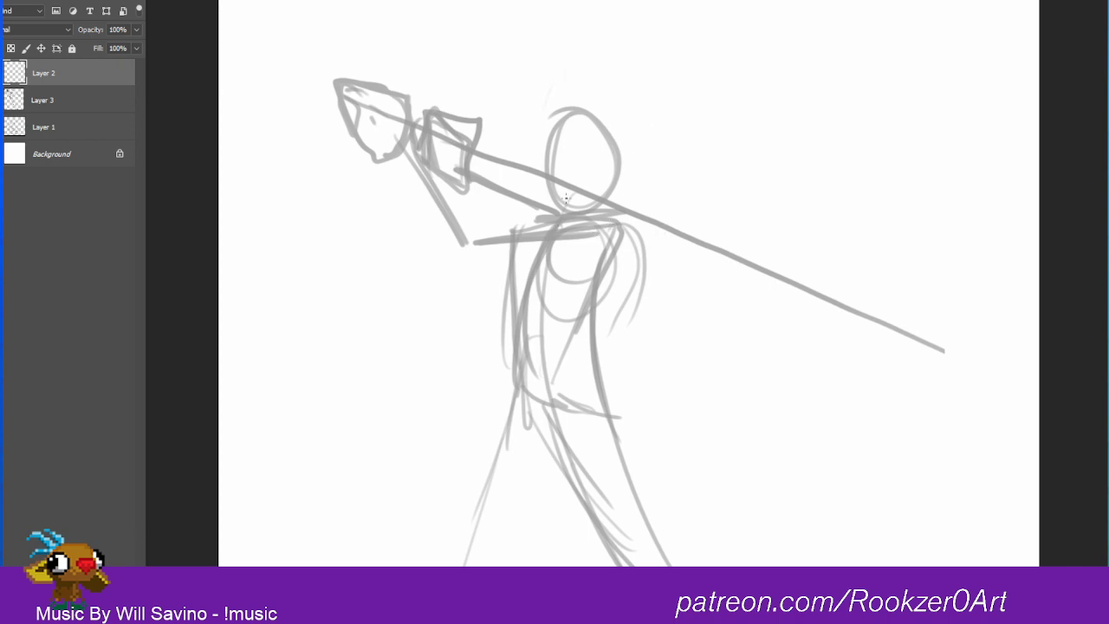
drag(554, 84, 568, 198)
mouse_move(589, 92)
mouse_down()
mouse_move(526, 115)
mouse_move(573, 82)
mouse_up()
mouse_move(561, 76)
mouse_down()
mouse_move(717, 219)
mouse_move(691, 318)
mouse_move(655, 376)
mouse_up()
mouse_move(519, 220)
mouse_down()
mouse_move(493, 295)
mouse_move(496, 390)
mouse_move(513, 421)
mouse_move(575, 426)
mouse_move(703, 303)
mouse_up()
mouse_move(695, 193)
mouse_down()
mouse_move(650, 219)
mouse_move(709, 307)
mouse_up()
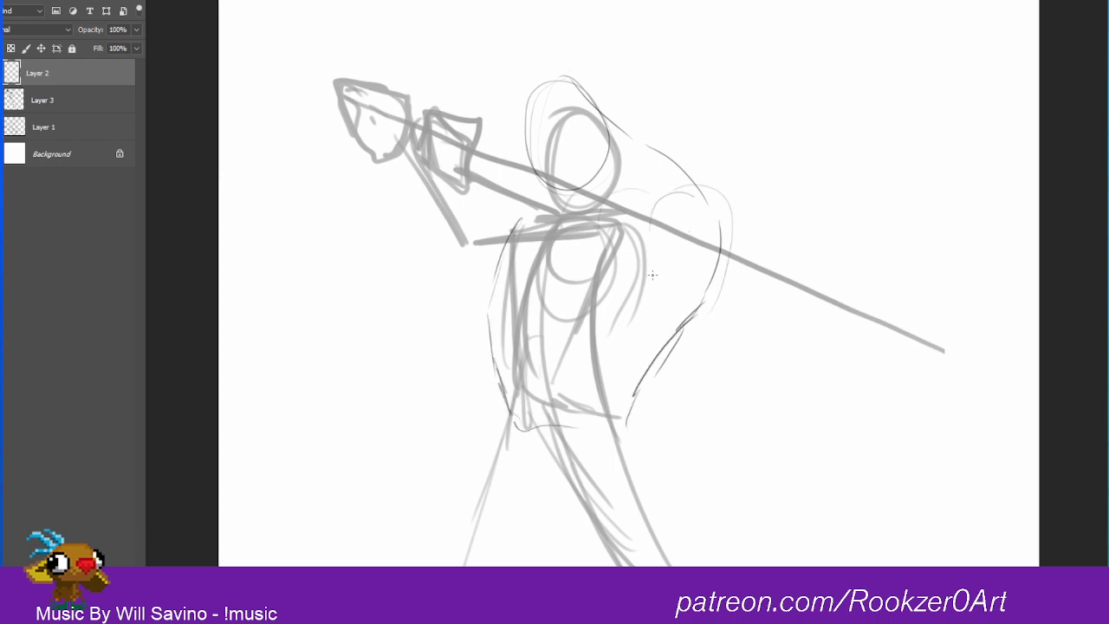
Step: Sketch overlapping circles for the rear shoulder and outline the upper arm down to a pointed elbow
drag(650, 198, 621, 287)
mouse_move(661, 218)
mouse_down()
mouse_move(595, 270)
mouse_move(617, 203)
mouse_up()
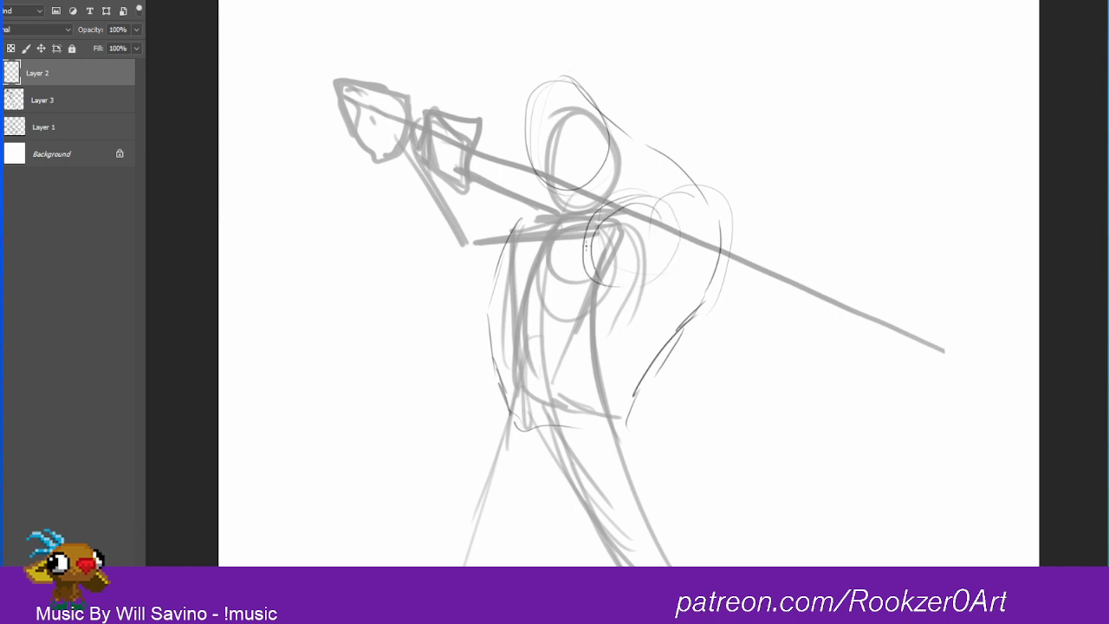
drag(586, 258, 680, 215)
mouse_move(676, 171)
mouse_down()
mouse_move(715, 223)
mouse_move(668, 333)
mouse_move(695, 322)
mouse_move(730, 227)
mouse_move(668, 335)
mouse_move(652, 340)
mouse_up()
drag(633, 286, 669, 338)
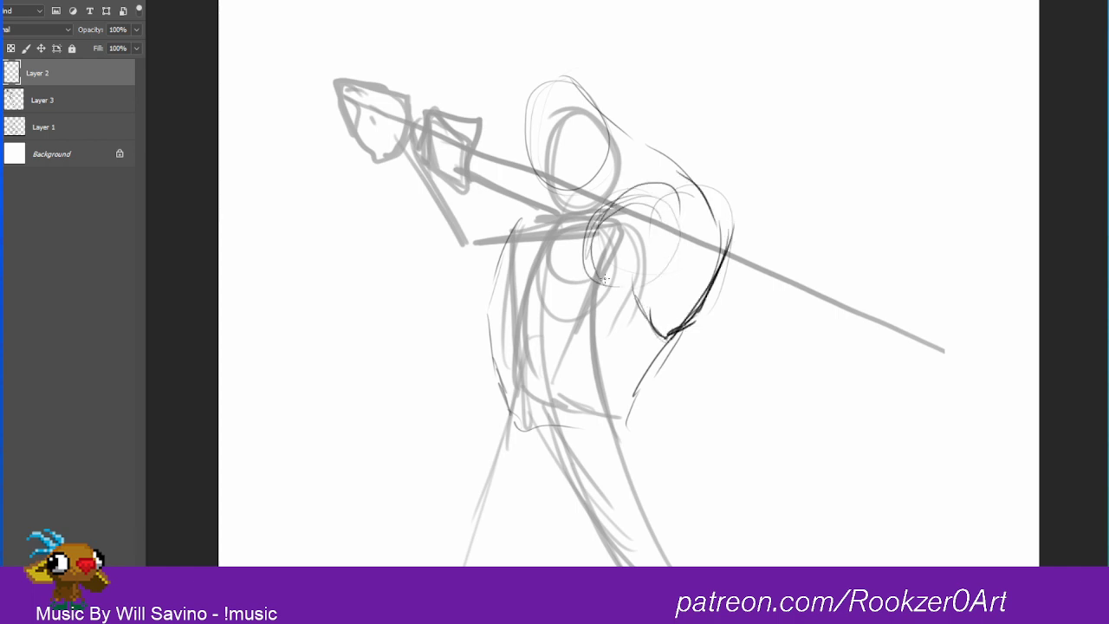
Step: Sketch curved strokes across the lower torso to indicate the rib, abdomen and waist forms
drag(630, 307, 540, 385)
mouse_move(655, 324)
mouse_down()
mouse_move(586, 376)
mouse_move(555, 382)
mouse_move(537, 348)
mouse_move(510, 340)
mouse_up()
mouse_move(511, 332)
mouse_down()
mouse_move(569, 375)
mouse_move(606, 299)
mouse_move(623, 302)
mouse_up()
drag(567, 348, 626, 318)
drag(587, 342, 645, 313)
mouse_move(678, 338)
mouse_down()
mouse_move(633, 361)
mouse_move(621, 414)
mouse_up()
drag(625, 343, 580, 372)
drag(579, 374, 527, 442)
mouse_move(613, 386)
mouse_down()
mouse_move(534, 440)
mouse_move(558, 435)
mouse_up()
mouse_move(666, 349)
mouse_down()
mouse_move(644, 388)
mouse_move(653, 373)
mouse_up()
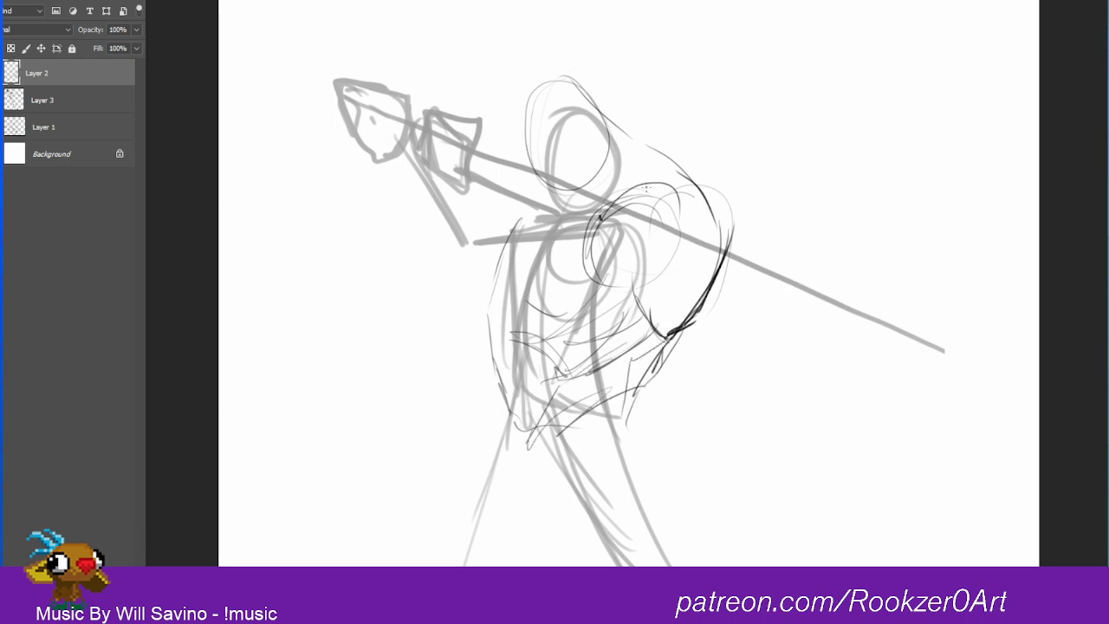
Step: Darken the shoulder arcs meeting below the head and sketch the front arm's underside around the elbow
mouse_move(646, 187)
mouse_down()
mouse_move(582, 237)
mouse_move(597, 242)
mouse_up()
mouse_move(492, 236)
mouse_down()
mouse_move(568, 216)
mouse_move(583, 232)
mouse_up()
mouse_move(578, 227)
mouse_down()
mouse_move(555, 214)
mouse_move(493, 236)
mouse_up()
mouse_move(577, 229)
mouse_down()
mouse_move(548, 207)
mouse_move(493, 234)
mouse_move(508, 260)
mouse_move(424, 224)
mouse_up()
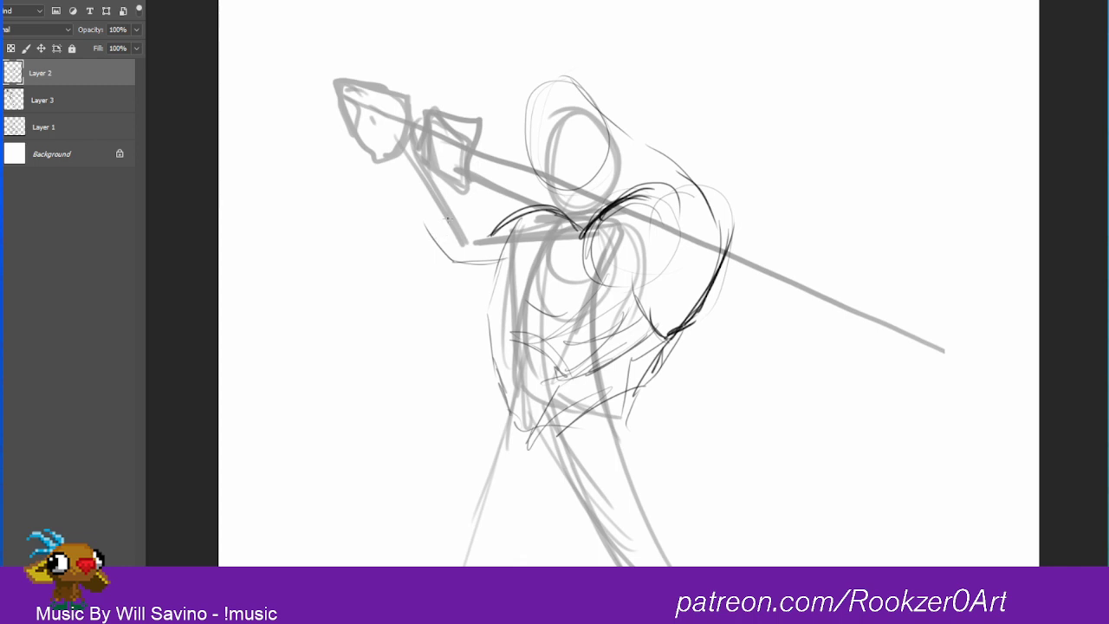
Step: Sketch the front forearm's upper edge from the inner elbow up to the wrist
drag(481, 211, 439, 171)
drag(483, 218, 490, 241)
mouse_move(441, 187)
mouse_down()
mouse_move(487, 227)
mouse_move(424, 168)
mouse_move(468, 207)
mouse_up()
drag(404, 134, 420, 158)
Step: Sketch pointed, clawed fingers spreading from the raised front hand
mouse_move(408, 111)
mouse_down()
mouse_move(390, 88)
mouse_move(321, 64)
mouse_up()
mouse_move(400, 113)
mouse_down()
mouse_move(368, 67)
mouse_move(353, 89)
mouse_move(311, 84)
mouse_move(327, 114)
mouse_move(359, 128)
mouse_move(353, 88)
mouse_up()
mouse_move(353, 87)
mouse_down()
mouse_move(342, 76)
mouse_move(371, 56)
mouse_up()
drag(379, 68, 396, 96)
drag(395, 95, 353, 85)
drag(351, 84, 341, 97)
mouse_move(336, 96)
mouse_down()
mouse_move(350, 137)
mouse_move(303, 94)
mouse_up()
mouse_move(303, 94)
mouse_down()
mouse_move(312, 114)
mouse_move(343, 123)
mouse_up()
mouse_move(308, 113)
mouse_down()
mouse_move(338, 87)
mouse_move(311, 84)
mouse_up()
mouse_move(319, 90)
mouse_down()
mouse_move(344, 86)
mouse_move(343, 63)
mouse_move(362, 64)
mouse_move(368, 78)
mouse_move(361, 59)
mouse_move(372, 63)
mouse_move(390, 100)
mouse_move(350, 61)
mouse_move(367, 53)
mouse_move(286, 67)
mouse_move(310, 110)
mouse_up()
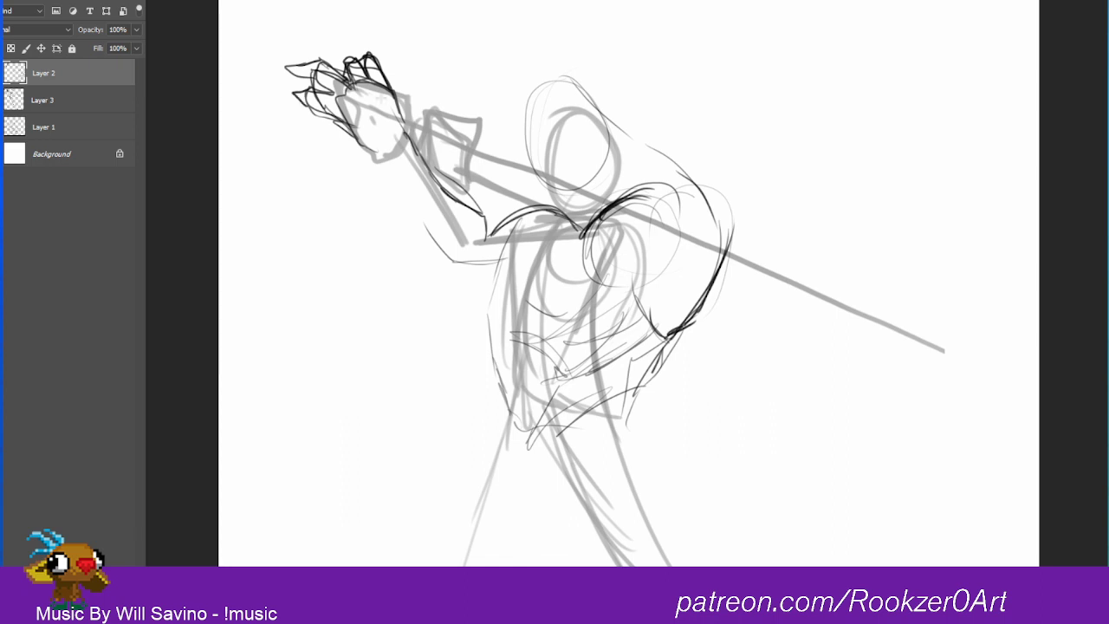
Step: Sketch a round end beyond the raised hand's fingertips and a blocky weapon section behind the wrist
mouse_move(350, 70)
mouse_down()
mouse_move(336, 59)
mouse_move(272, 68)
mouse_move(283, 73)
mouse_move(275, 57)
mouse_move(260, 69)
mouse_move(283, 83)
mouse_up()
drag(286, 81, 312, 90)
drag(287, 82, 320, 93)
drag(283, 59, 299, 67)
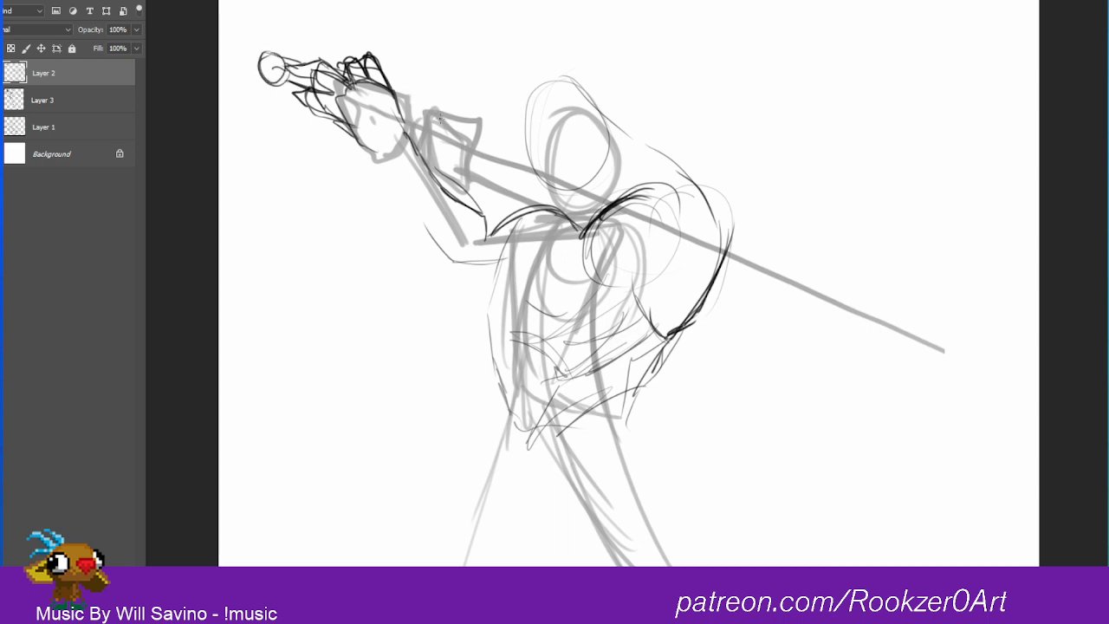
mouse_move(411, 96)
mouse_down()
mouse_move(475, 115)
mouse_move(477, 159)
mouse_move(414, 103)
mouse_move(425, 154)
mouse_move(457, 128)
mouse_move(458, 161)
mouse_move(426, 159)
mouse_move(457, 133)
mouse_move(460, 161)
mouse_up()
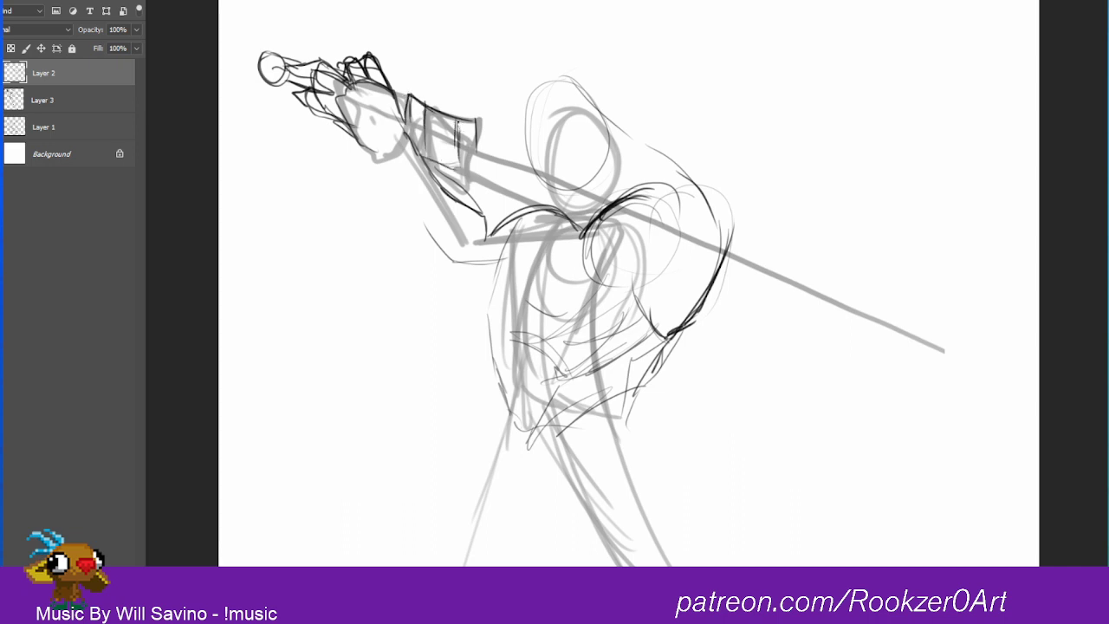
mouse_move(464, 121)
mouse_down()
mouse_move(478, 162)
mouse_move(476, 118)
mouse_up()
Step: Darken the shoulder arcs and the back contour, and outline the underside of the chest with bold curves
mouse_move(584, 232)
mouse_down()
mouse_move(650, 190)
mouse_move(657, 177)
mouse_move(623, 202)
mouse_move(647, 176)
mouse_move(688, 173)
mouse_move(726, 234)
mouse_move(711, 291)
mouse_up()
mouse_move(731, 244)
mouse_down()
mouse_move(686, 330)
mouse_move(671, 336)
mouse_up()
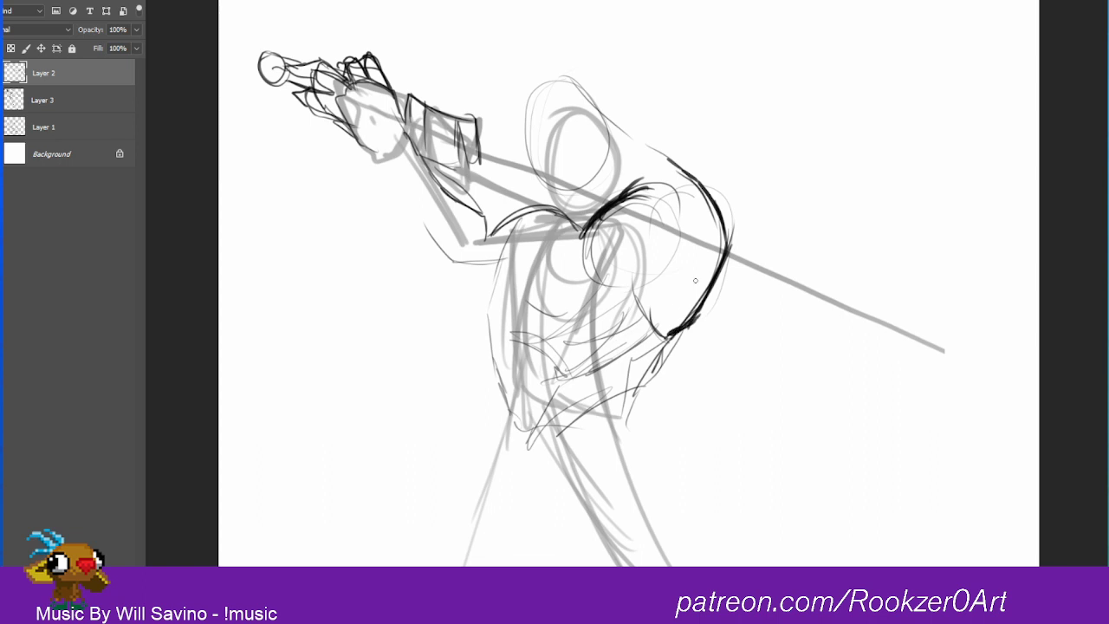
mouse_move(607, 291)
mouse_down()
mouse_move(669, 279)
mouse_move(617, 291)
mouse_move(587, 283)
mouse_up()
mouse_move(597, 228)
mouse_down()
mouse_move(528, 211)
mouse_move(506, 229)
mouse_move(582, 221)
mouse_move(478, 244)
mouse_up()
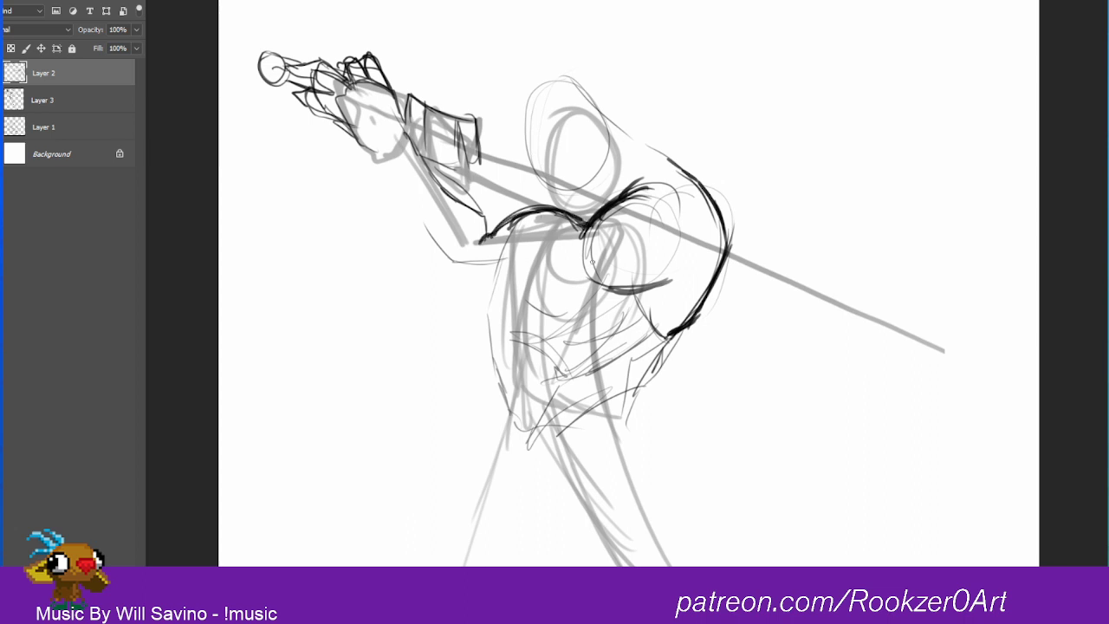
drag(593, 270, 579, 290)
mouse_move(523, 314)
mouse_down()
mouse_move(607, 298)
mouse_move(548, 314)
mouse_move(607, 300)
mouse_move(661, 347)
mouse_move(691, 330)
mouse_move(732, 230)
mouse_up()
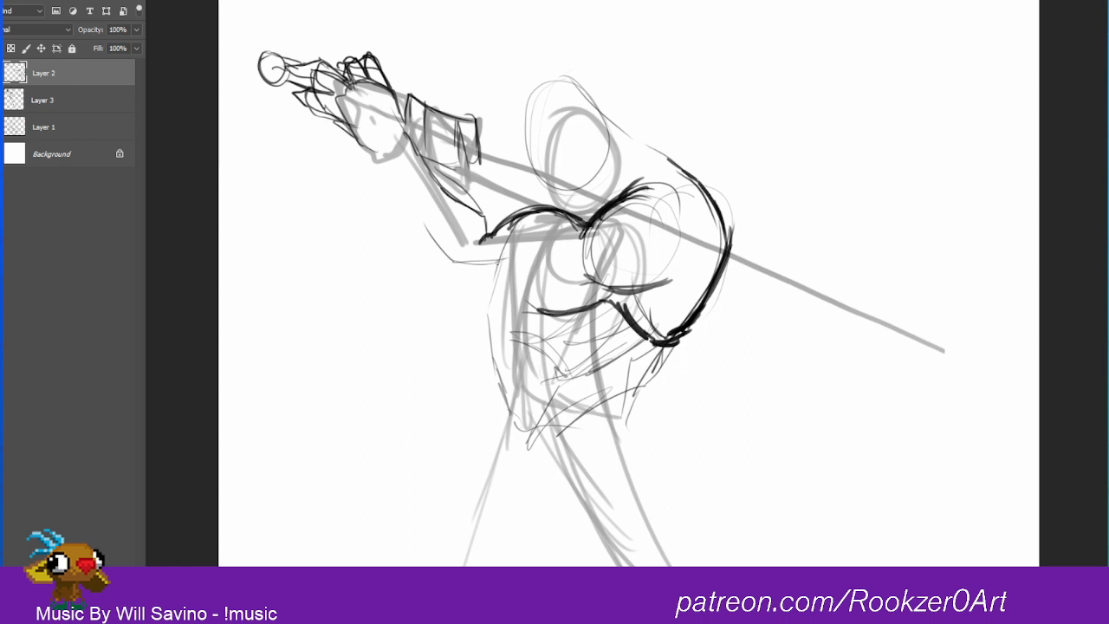
Step: Sketch round guide forms at the wrist and elbow of the front arm and lightly rough in the lines around them
drag(447, 259, 412, 206)
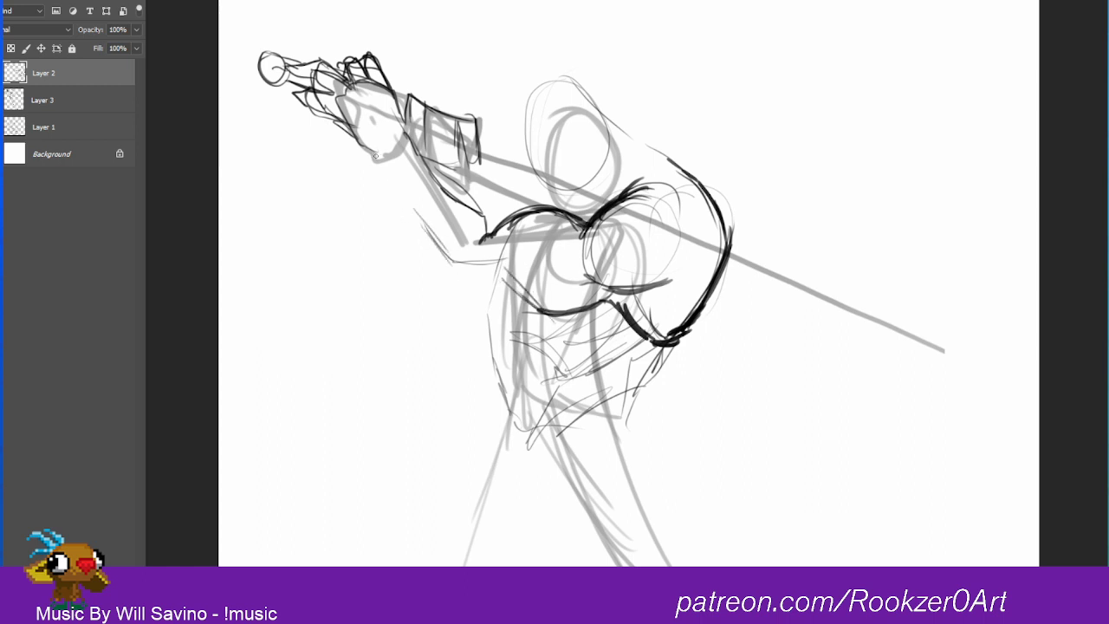
mouse_move(360, 147)
mouse_down()
mouse_move(401, 140)
mouse_move(387, 171)
mouse_move(376, 143)
mouse_move(368, 156)
mouse_move(395, 211)
mouse_up()
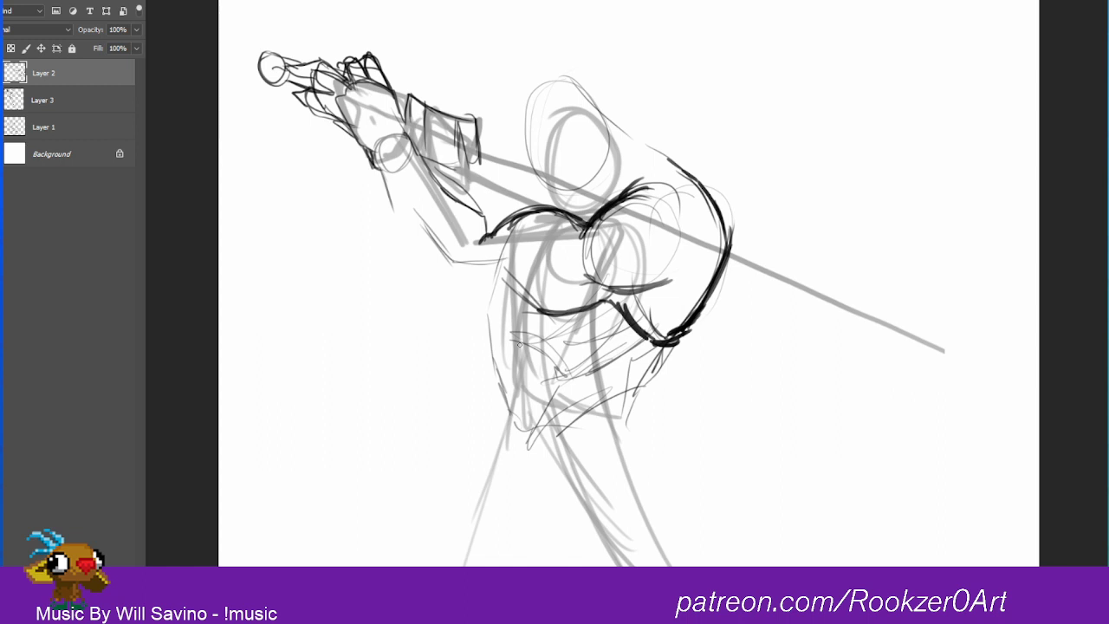
drag(422, 229, 491, 249)
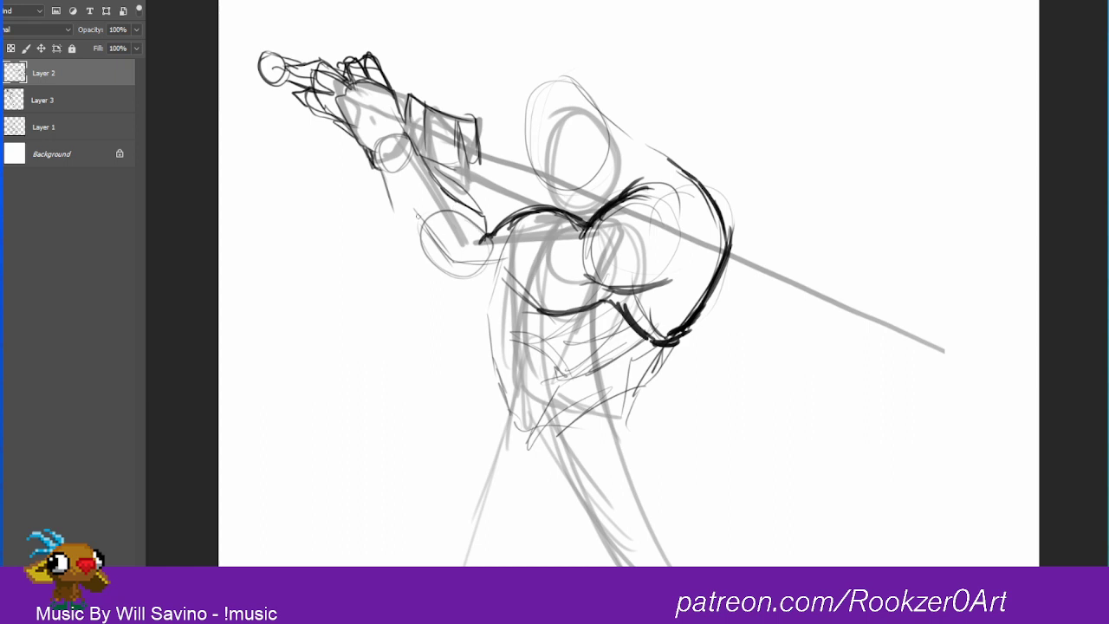
mouse_move(417, 215)
mouse_down()
mouse_move(499, 263)
mouse_move(529, 255)
mouse_up()
drag(466, 239, 528, 244)
drag(458, 265, 539, 245)
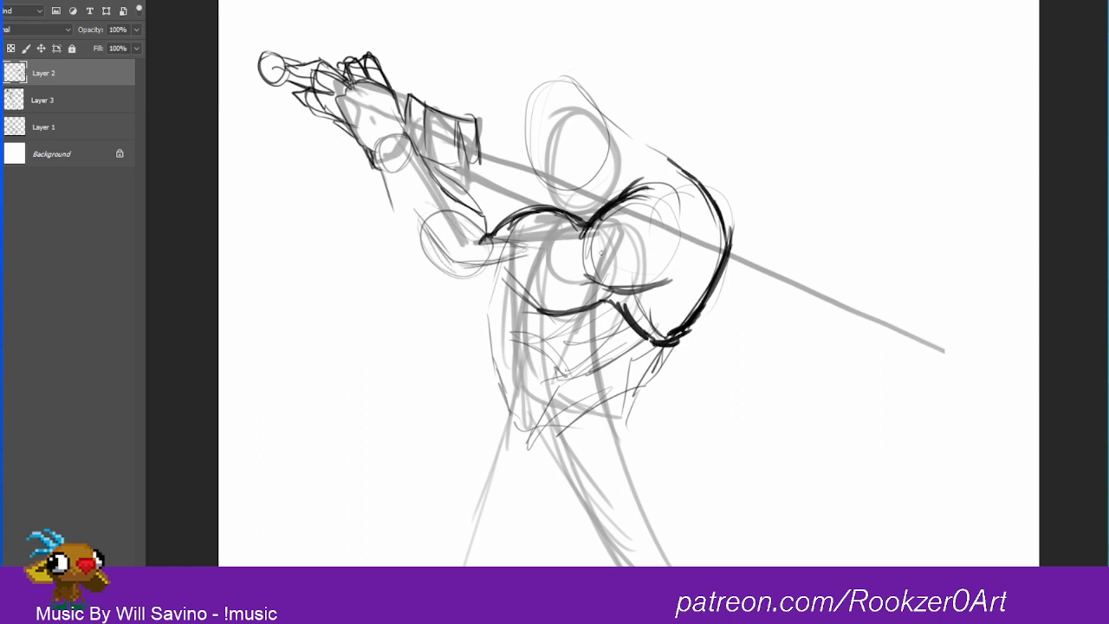
Step: Darken the muscle line inside the front elbow and the curved edge where the upper arm meets the chest
mouse_move(441, 237)
mouse_down()
mouse_move(462, 264)
mouse_move(537, 304)
mouse_up()
drag(502, 271, 541, 306)
key(b)
drag(417, 222, 441, 248)
drag(507, 277, 546, 314)
drag(440, 255, 444, 225)
drag(460, 185, 444, 246)
mouse_move(565, 313)
mouse_down()
mouse_move(533, 271)
mouse_move(485, 291)
mouse_up()
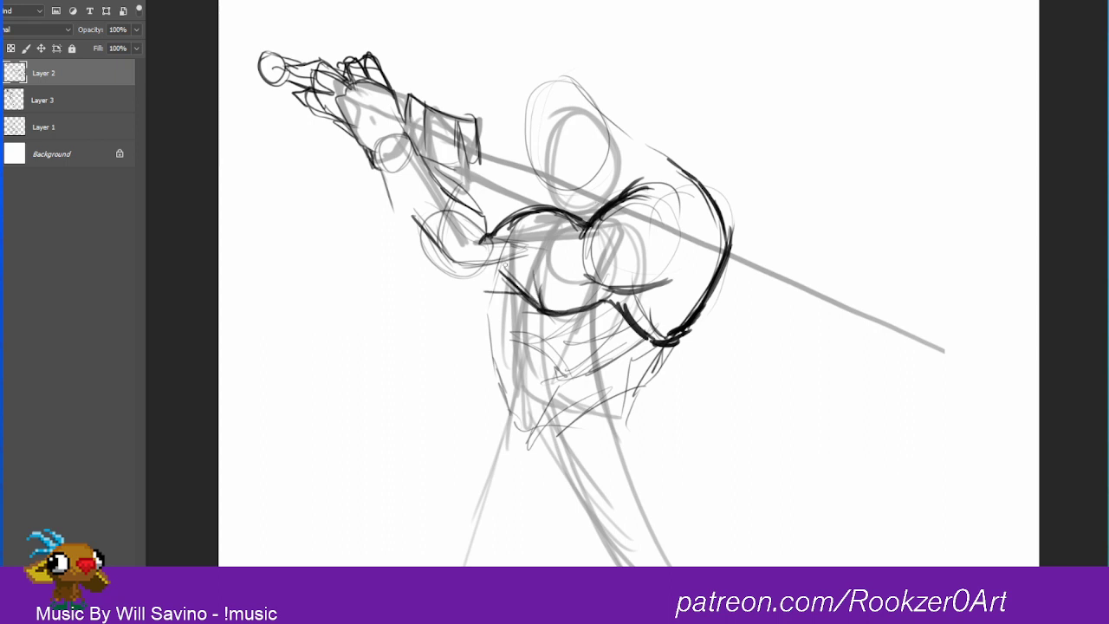
Step: Step back and forth through the recent strokes, removing the short horizontal stroke beside the chest's front edge
key(ctrl+z)
key(ctrl+z)
key(ctrl+z)
key(ctrl+z)
key(ctrl+z)
key(ctrl+z)
key(ctrl+alt+z)
key(ctrl+alt+z)
key(ctrl+alt+z)
key(ctrl+alt+z)
key(ctrl+alt+z)
key(ctrl+alt+z)
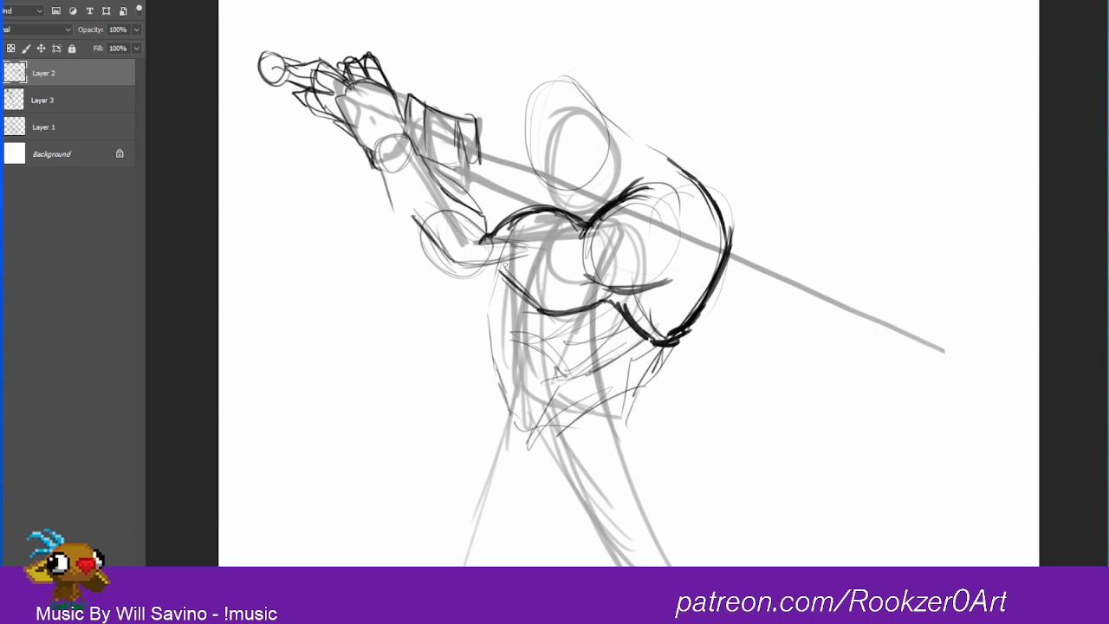
Step: Outline the front arm boldly from the wrist around the elbow to the chest, darkening the forearm's upper edge
drag(378, 173, 411, 249)
mouse_move(383, 188)
mouse_down()
mouse_move(420, 263)
mouse_move(509, 308)
mouse_move(454, 290)
mouse_move(403, 231)
mouse_up()
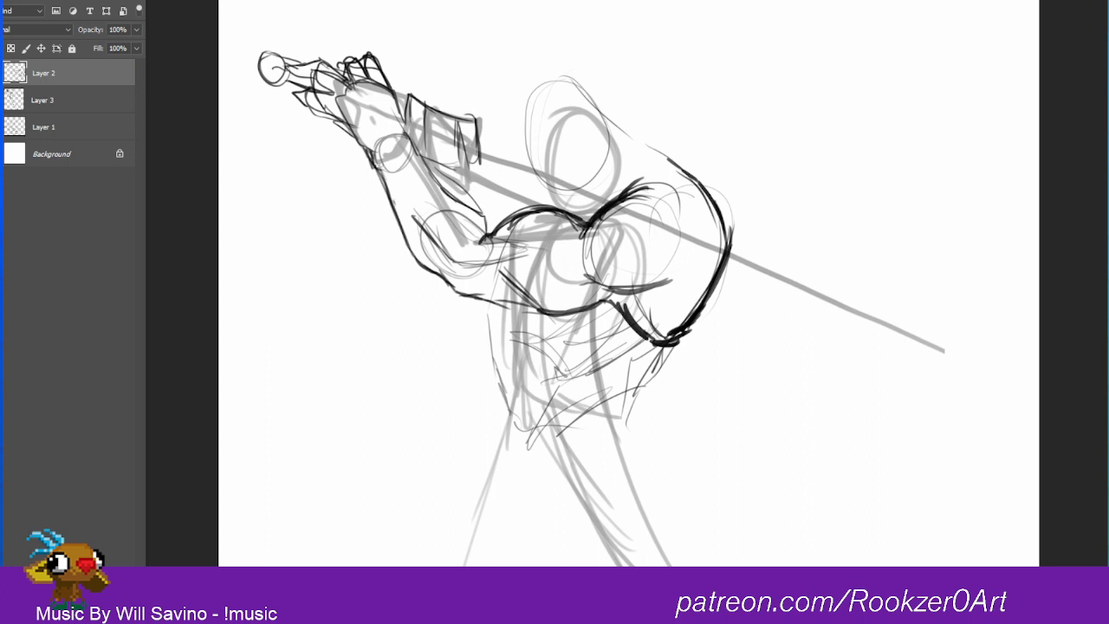
mouse_move(379, 165)
mouse_down()
mouse_move(395, 200)
mouse_move(456, 196)
mouse_move(483, 215)
mouse_up()
mouse_move(483, 215)
mouse_down()
mouse_move(488, 236)
mouse_move(447, 193)
mouse_up()
drag(489, 236, 534, 206)
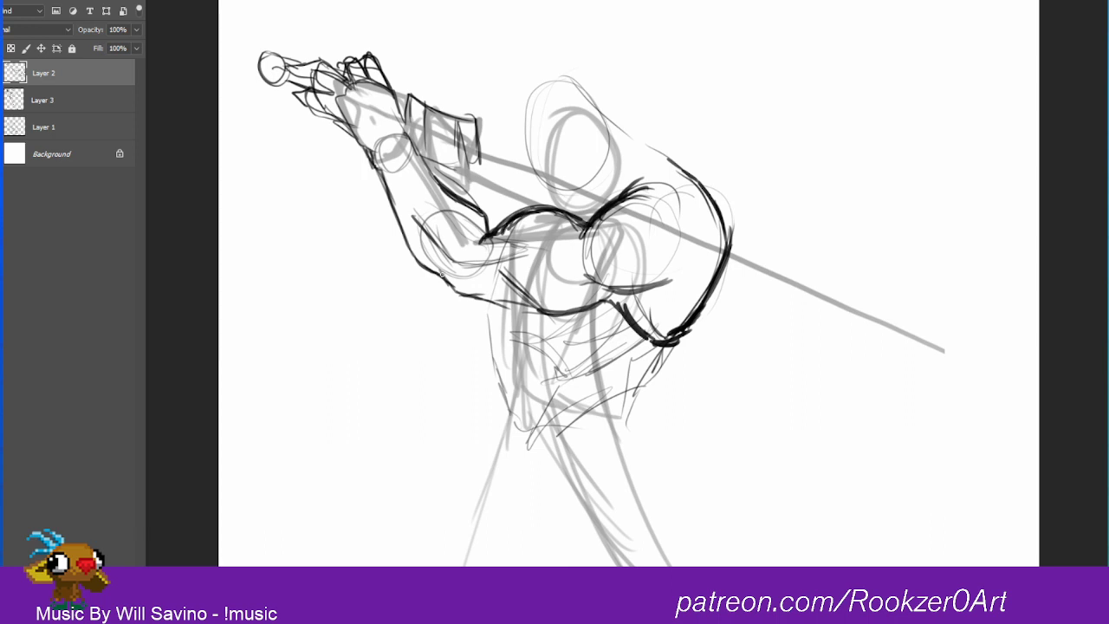
mouse_move(431, 249)
mouse_down()
mouse_move(445, 279)
mouse_move(491, 298)
mouse_move(482, 265)
mouse_up()
mouse_move(442, 274)
mouse_down()
mouse_move(455, 293)
mouse_move(551, 313)
mouse_move(596, 301)
mouse_move(638, 333)
mouse_up()
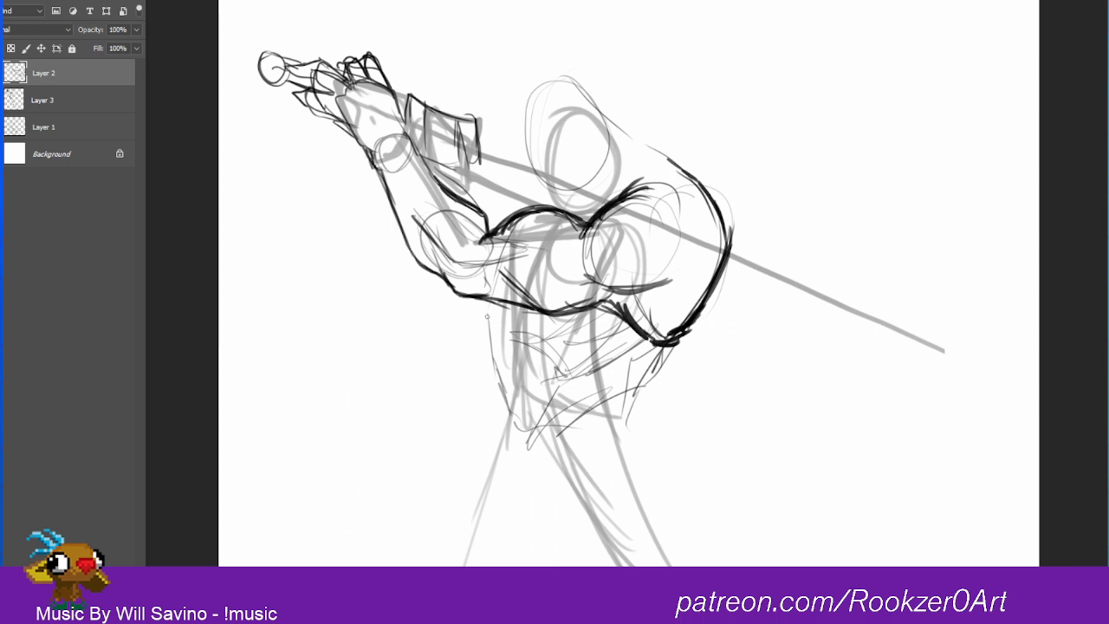
Step: Darken both sides of the torso from below the chest down through the waist to the hips
drag(487, 315, 508, 414)
mouse_move(672, 345)
mouse_down()
mouse_move(619, 404)
mouse_move(633, 449)
mouse_up()
drag(511, 378, 501, 454)
Step: Sketch a rounder head outline above the shoulders with jaw curves and a trial horn line
mouse_move(509, 156)
mouse_down()
mouse_move(520, 208)
mouse_move(530, 116)
mouse_move(544, 201)
mouse_move(594, 123)
mouse_move(560, 186)
mouse_up()
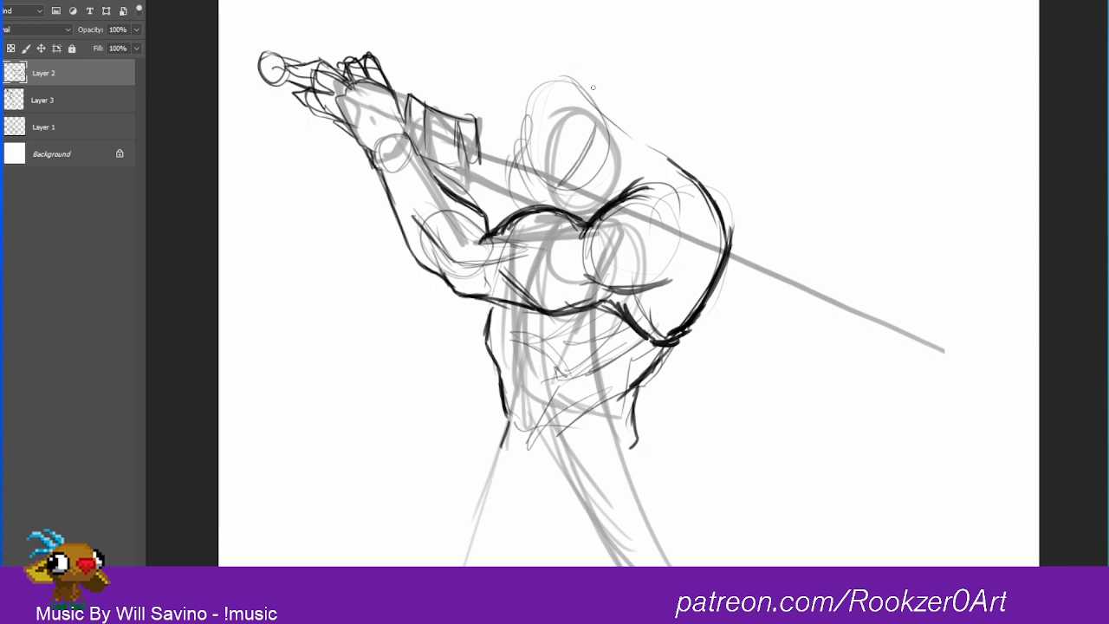
mouse_move(523, 149)
mouse_down()
mouse_move(520, 120)
mouse_move(516, 144)
mouse_up()
mouse_move(554, 84)
mouse_down()
mouse_move(524, 97)
mouse_move(607, 130)
mouse_up()
mouse_move(551, 74)
mouse_down()
mouse_move(516, 138)
mouse_move(562, 75)
mouse_move(517, 172)
mouse_move(579, 171)
mouse_move(618, 90)
mouse_move(592, 153)
mouse_move(624, 97)
mouse_move(674, 76)
mouse_up()
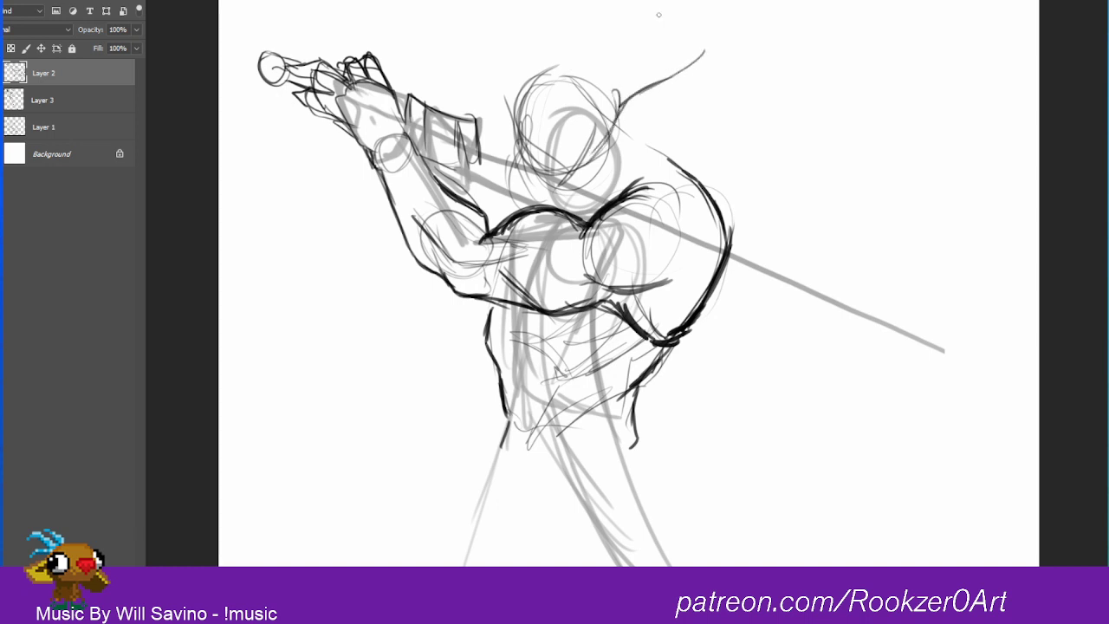
Step: Try a long curved horn and a small circle on the head, erasing the trial horns and circle
key(e)
mouse_move(650, 90)
mouse_down()
mouse_move(636, 102)
mouse_move(704, 54)
mouse_up()
key(b)
mouse_move(517, 132)
mouse_down()
mouse_move(496, 52)
mouse_move(535, 0)
mouse_up()
mouse_move(582, 95)
mouse_down()
mouse_move(569, 123)
mouse_move(609, 97)
mouse_up()
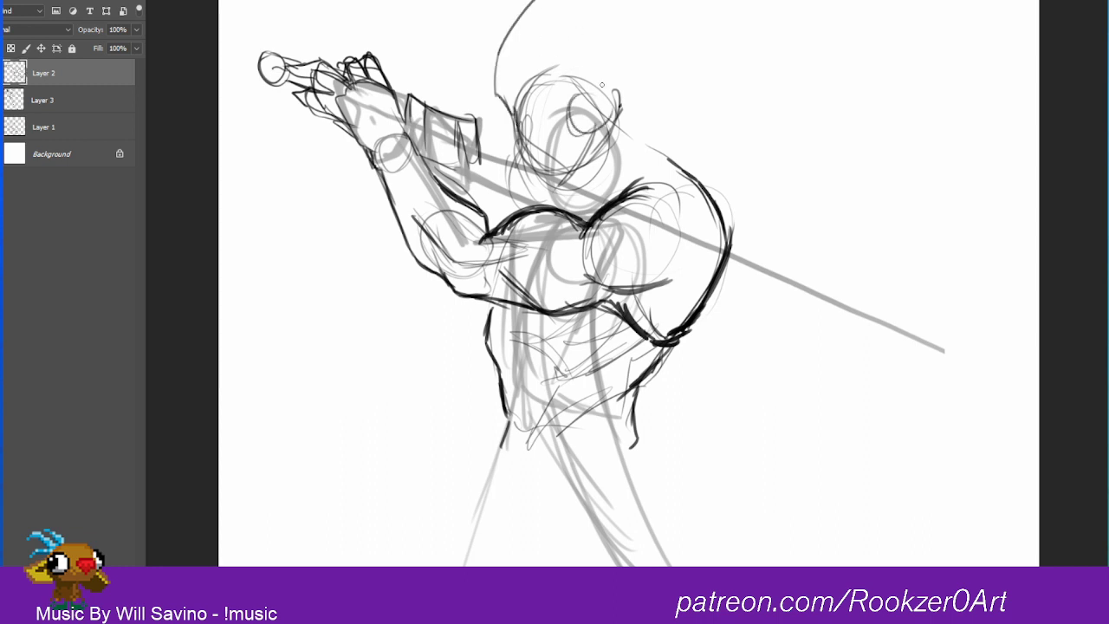
key(e)
mouse_move(498, 93)
mouse_down()
mouse_move(497, 66)
mouse_move(534, 0)
mouse_up()
drag(581, 87, 598, 64)
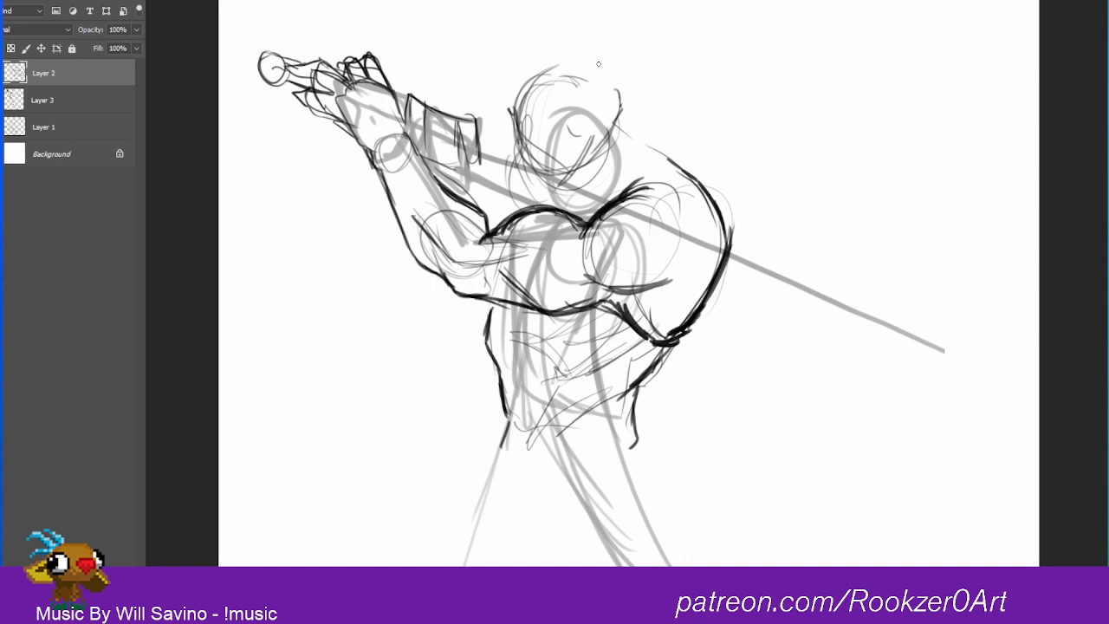
Step: Switch to OBS, pause the recording and return to the drawing
key(alt+Tab)
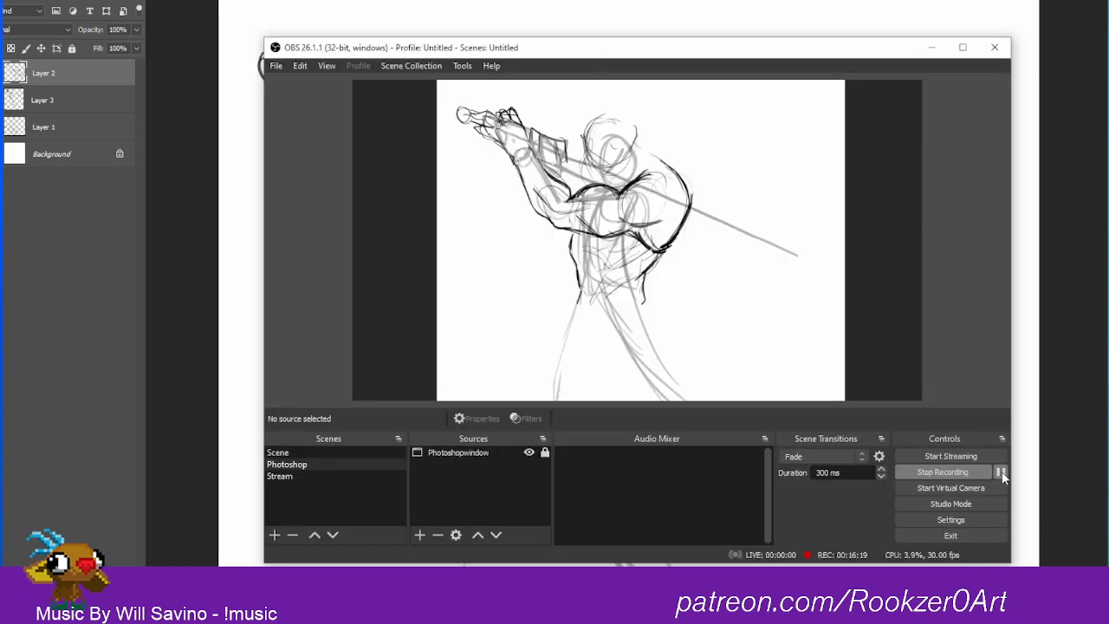
key(alt+Tab)
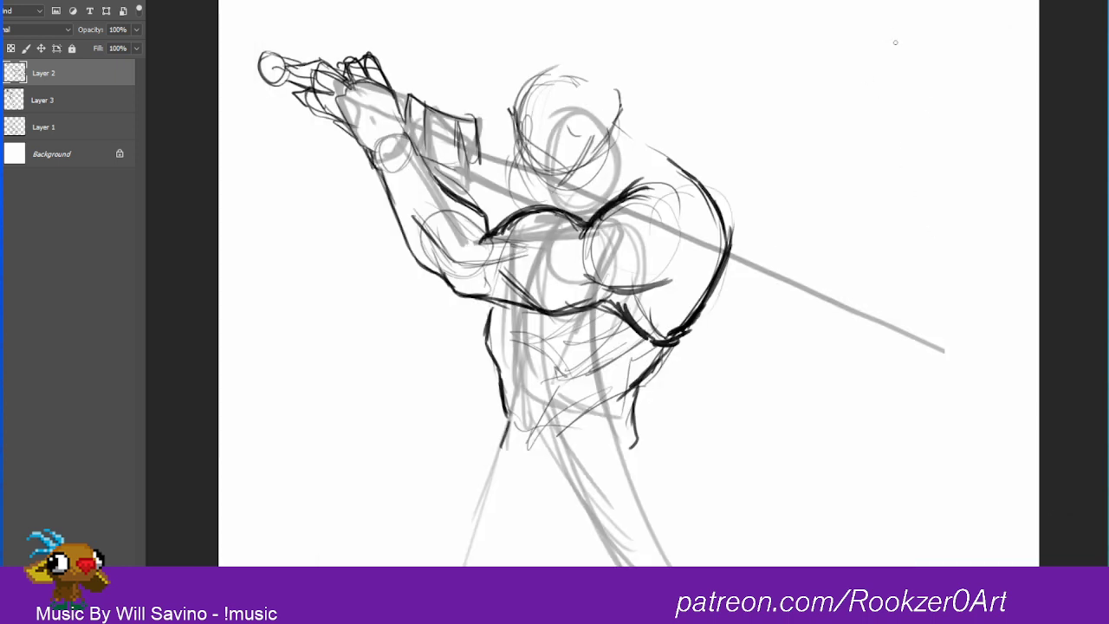
Step: Sketch a tilted rectangular head shape on the blank canvas above and behind the figure
mouse_move(897, 33)
mouse_down()
mouse_move(798, 82)
mouse_move(824, 142)
mouse_up()
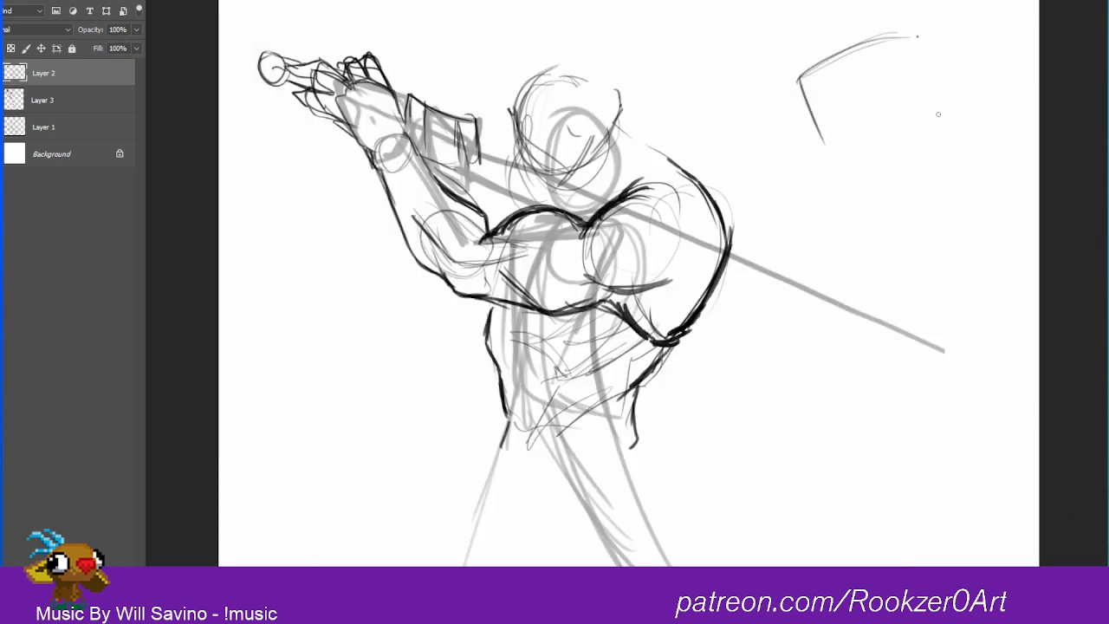
drag(917, 36, 939, 111)
drag(823, 144, 944, 107)
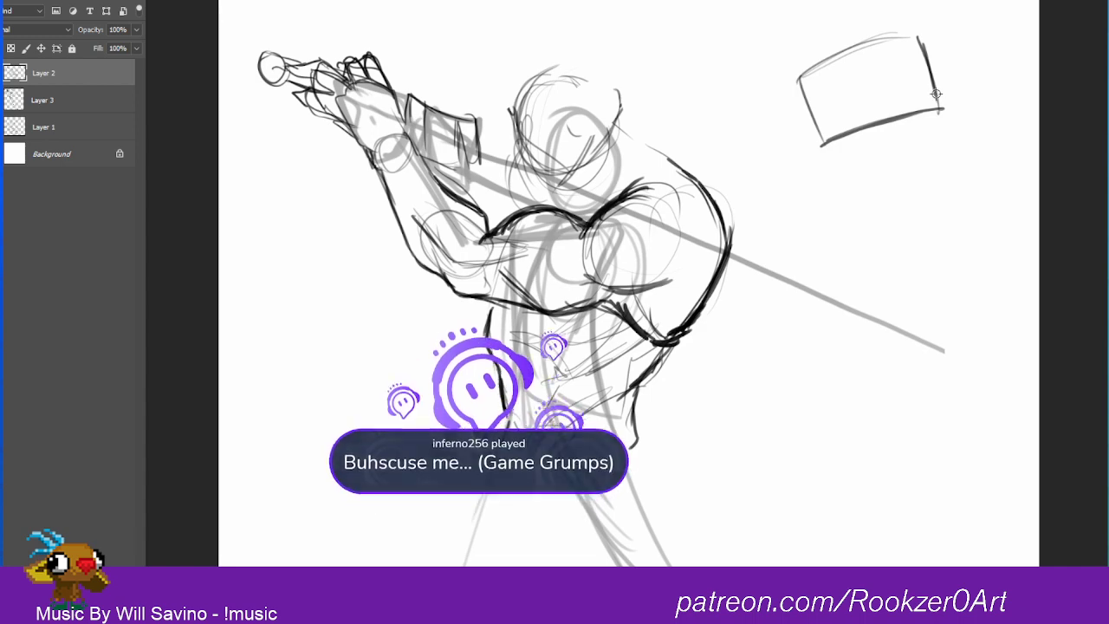
Step: Switch to OBS, resume the recording and return to the drawing
key(alt+Tab)
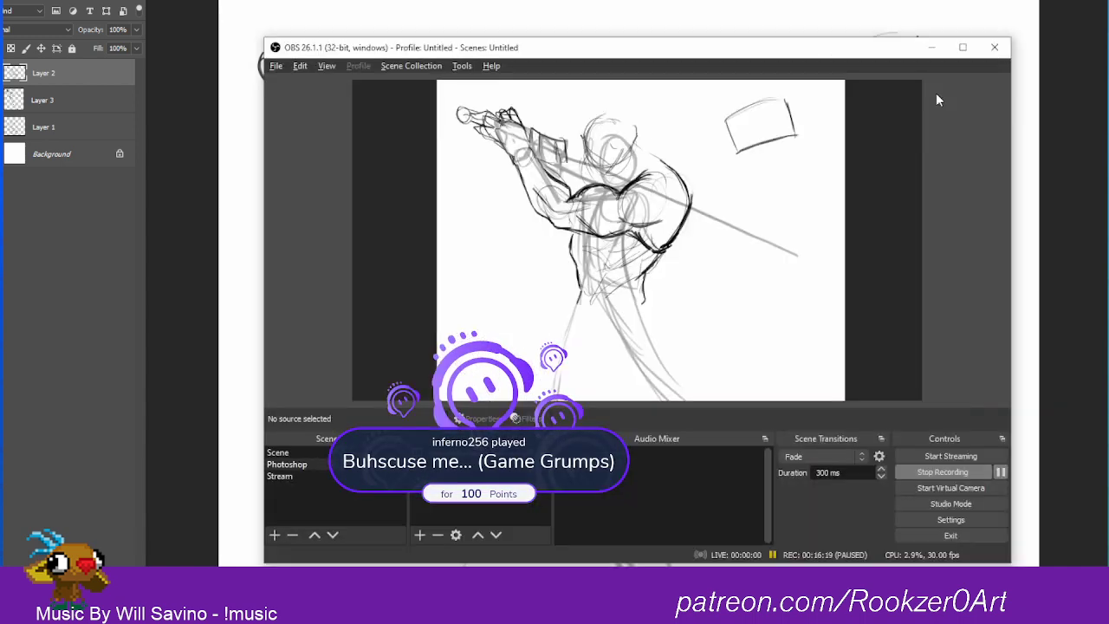
click(1001, 472)
click(1032, 474)
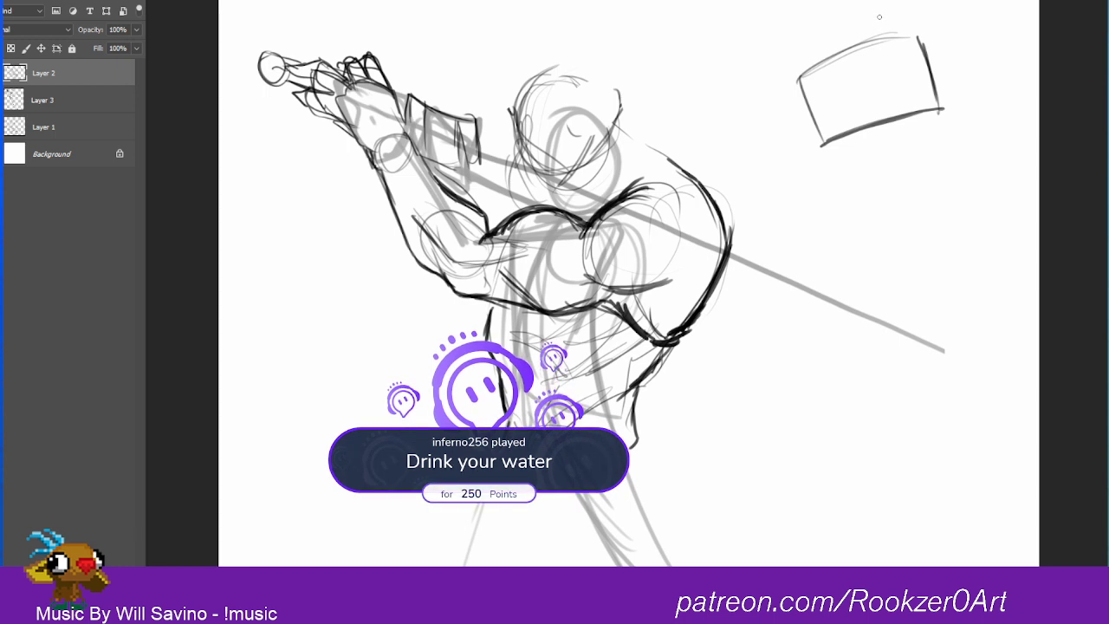
Step: Add an inverted triangle to the rectangular head's upper edge and a rounded bulge on each side
mouse_move(877, 42)
mouse_down()
mouse_move(850, 52)
mouse_move(889, 83)
mouse_move(901, 36)
mouse_up()
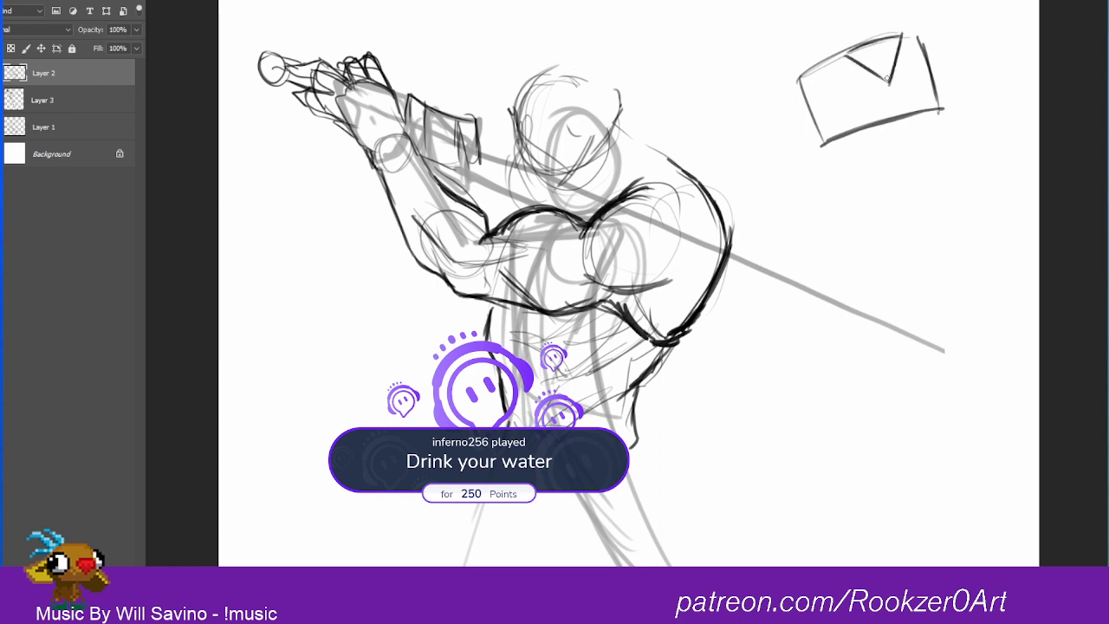
mouse_move(819, 139)
mouse_down()
mouse_move(807, 88)
mouse_move(818, 137)
mouse_up()
mouse_move(927, 49)
mouse_down()
mouse_move(941, 101)
mouse_move(952, 80)
mouse_move(945, 92)
mouse_up()
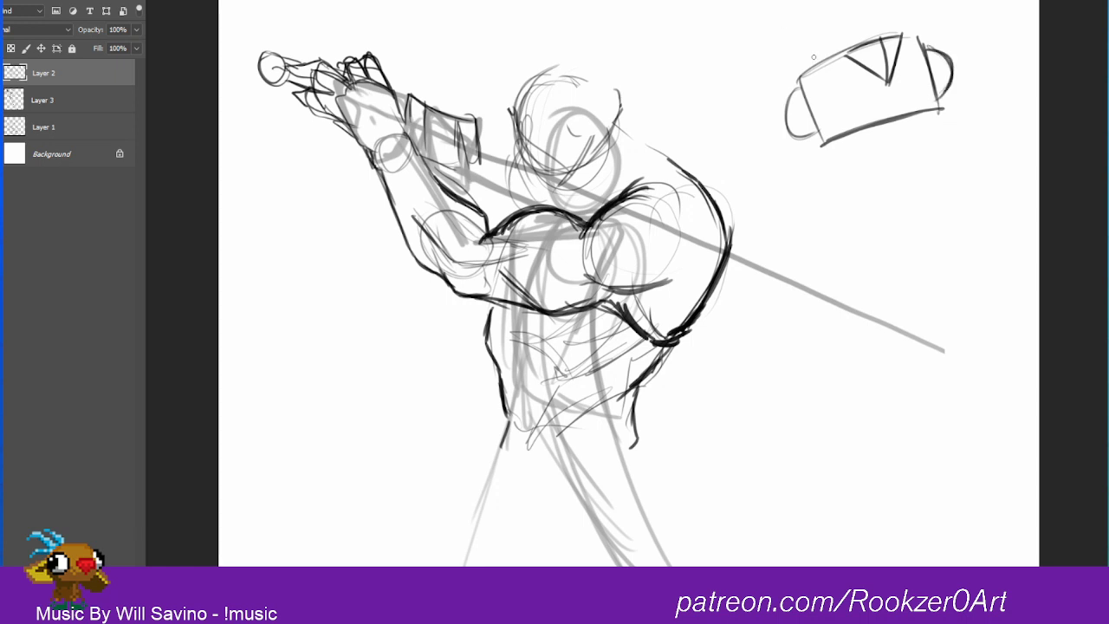
Step: Sketch horns curving up from both sides of the rectangular head, shading one horn's inner edge
mouse_move(813, 58)
mouse_down()
mouse_move(768, 68)
mouse_move(728, 1)
mouse_move(728, 38)
mouse_move(765, 97)
mouse_move(792, 98)
mouse_move(732, 41)
mouse_up()
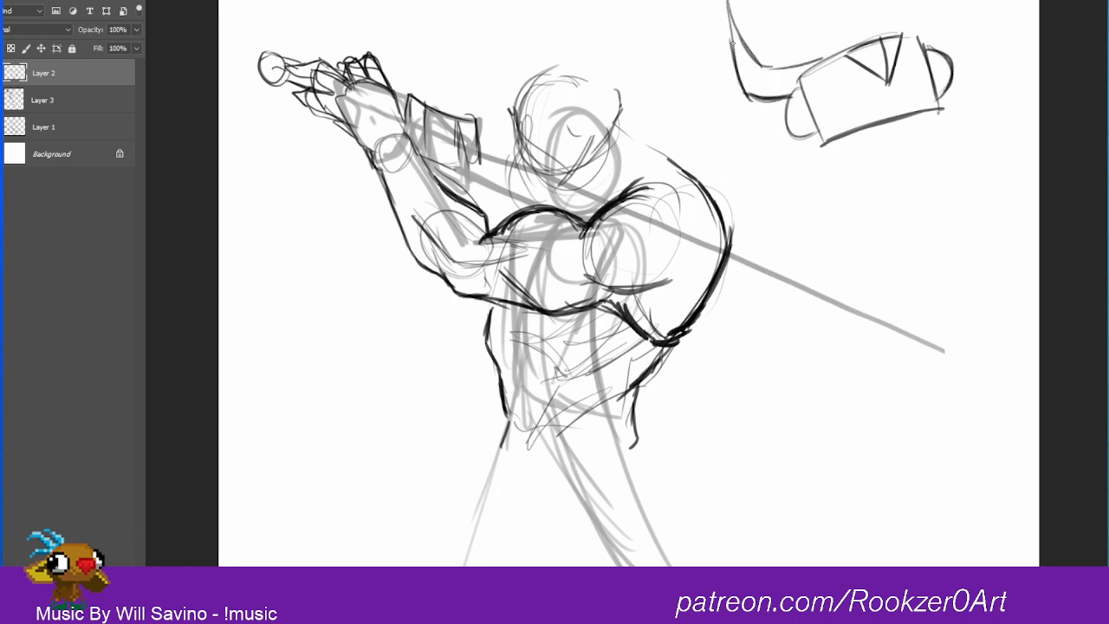
drag(745, 90, 729, 2)
drag(758, 61, 729, 2)
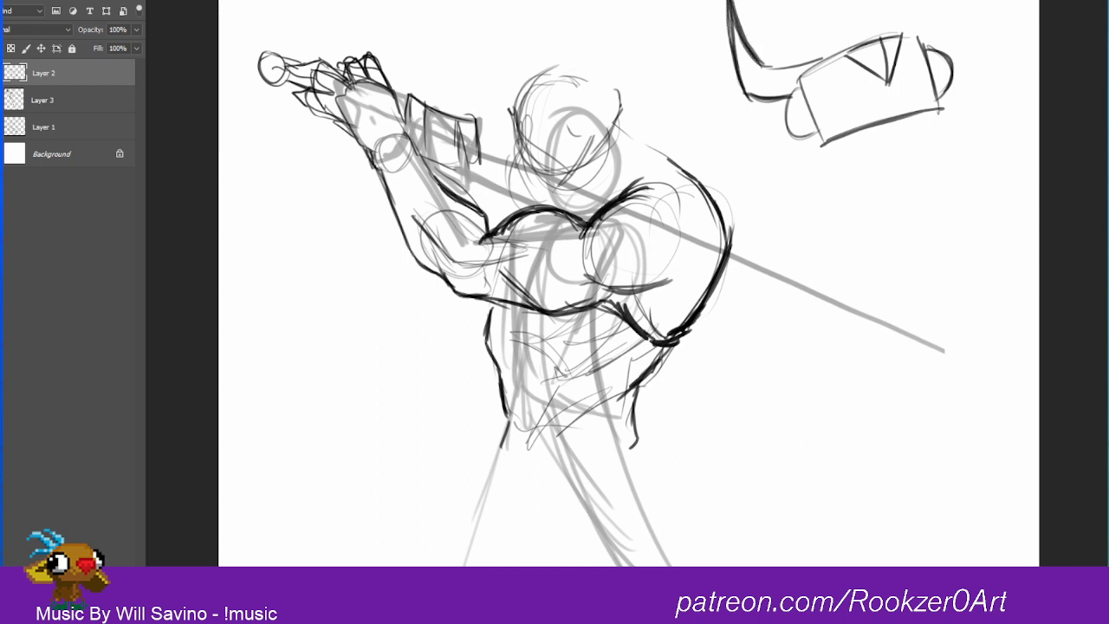
mouse_move(738, 97)
mouse_down()
mouse_move(731, 19)
mouse_move(745, 81)
mouse_up()
drag(917, 36, 948, 9)
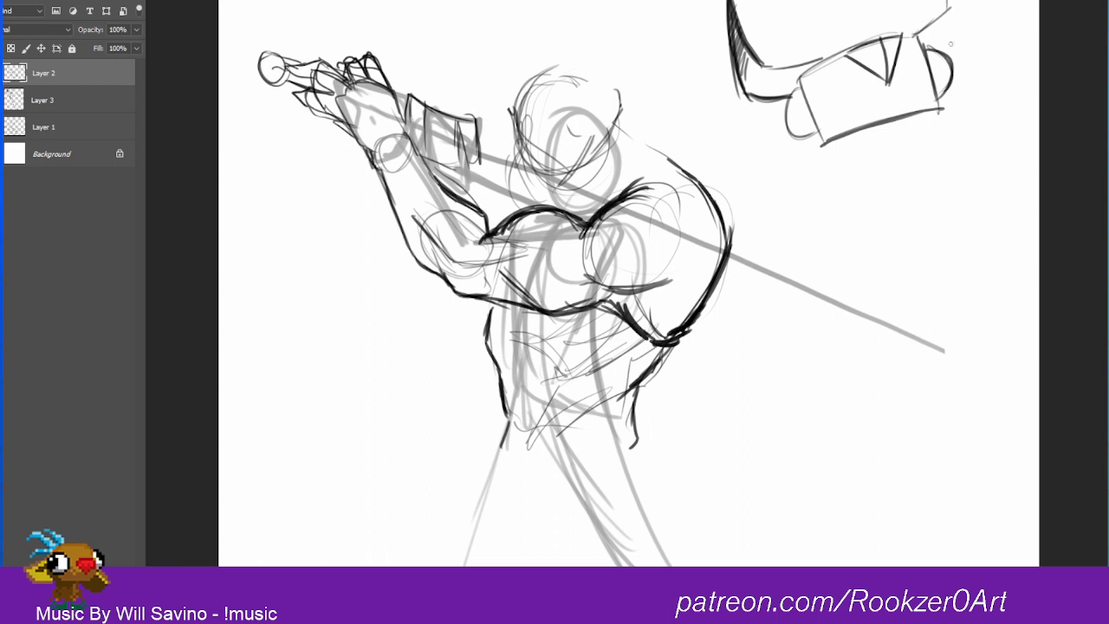
drag(953, 55, 985, 0)
Step: Detail the rectangular head with eyes inside the triangle, a slanted mouth line and heavier outlines on the side bulges
mouse_move(849, 54)
mouse_down()
mouse_move(907, 31)
mouse_move(892, 75)
mouse_move(866, 69)
mouse_move(896, 64)
mouse_move(875, 76)
mouse_move(887, 81)
mouse_move(901, 33)
mouse_move(847, 54)
mouse_move(904, 35)
mouse_move(887, 50)
mouse_up()
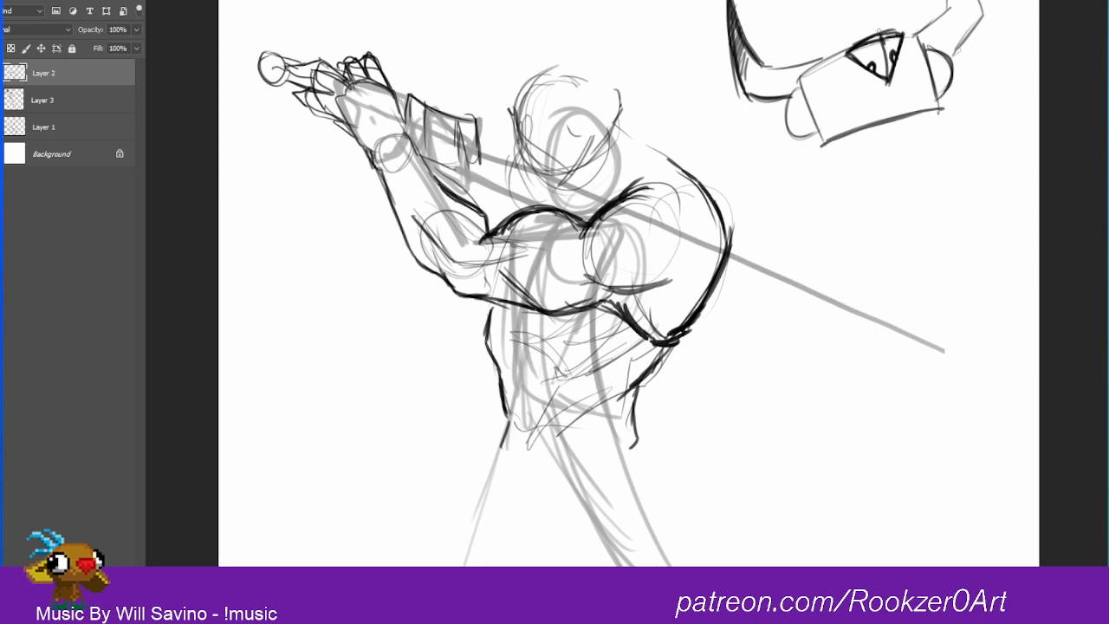
mouse_move(743, 52)
mouse_down()
mouse_move(754, 92)
mouse_move(816, 136)
mouse_up()
mouse_move(801, 91)
mouse_down()
mouse_move(816, 137)
mouse_move(791, 92)
mouse_move(787, 137)
mouse_up()
mouse_move(923, 48)
mouse_down()
mouse_move(951, 54)
mouse_move(937, 93)
mouse_move(948, 69)
mouse_up()
mouse_move(938, 44)
mouse_down()
mouse_move(944, 90)
mouse_move(890, 90)
mouse_move(908, 91)
mouse_move(902, 98)
mouse_move(908, 86)
mouse_up()
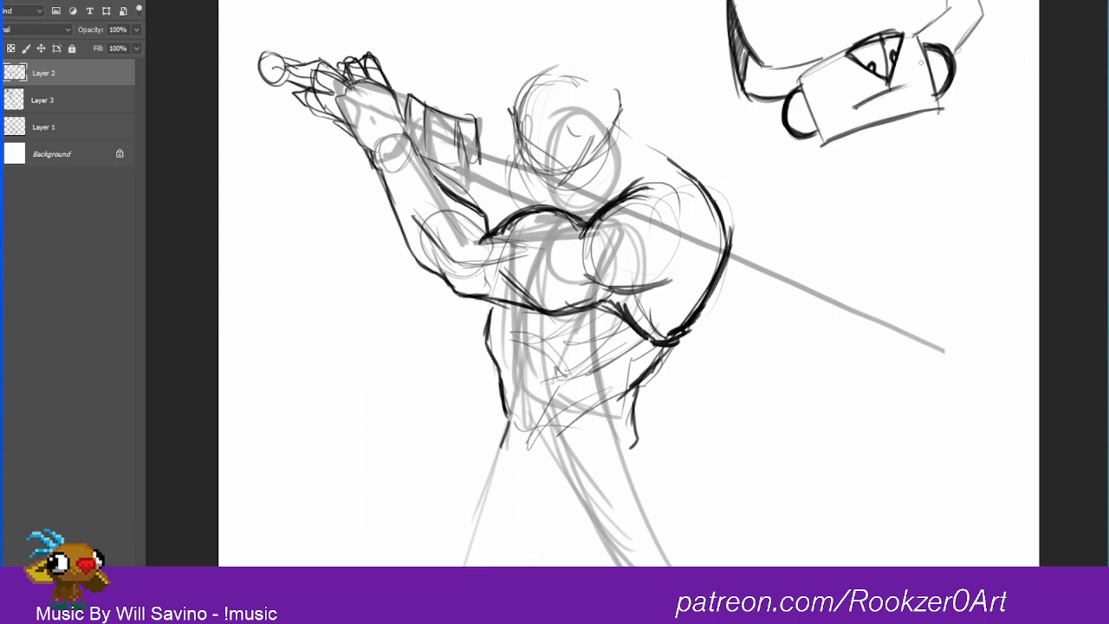
Step: Add small jagged tufts at the rectangular head's corners and fill dark ovals inside the side bulges
mouse_move(804, 80)
mouse_down()
mouse_move(834, 154)
mouse_move(840, 133)
mouse_up()
drag(947, 97, 934, 114)
mouse_move(801, 73)
mouse_down()
mouse_move(853, 46)
mouse_move(793, 81)
mouse_up()
drag(904, 35, 925, 36)
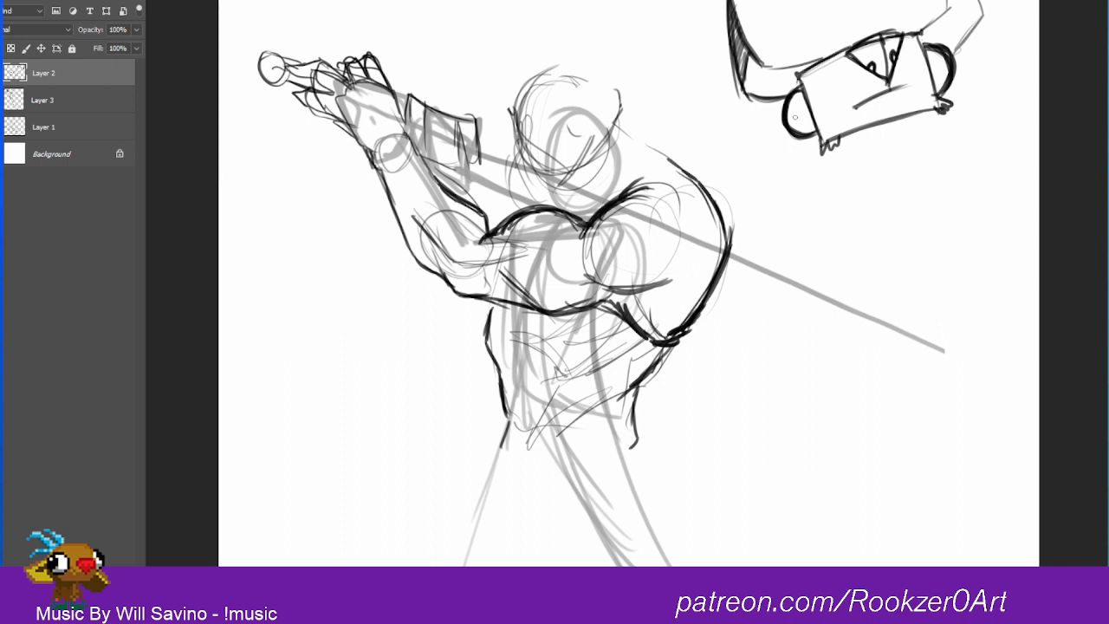
drag(794, 92, 806, 121)
mouse_move(940, 45)
mouse_down()
mouse_move(929, 71)
mouse_move(954, 73)
mouse_up()
drag(792, 94, 810, 121)
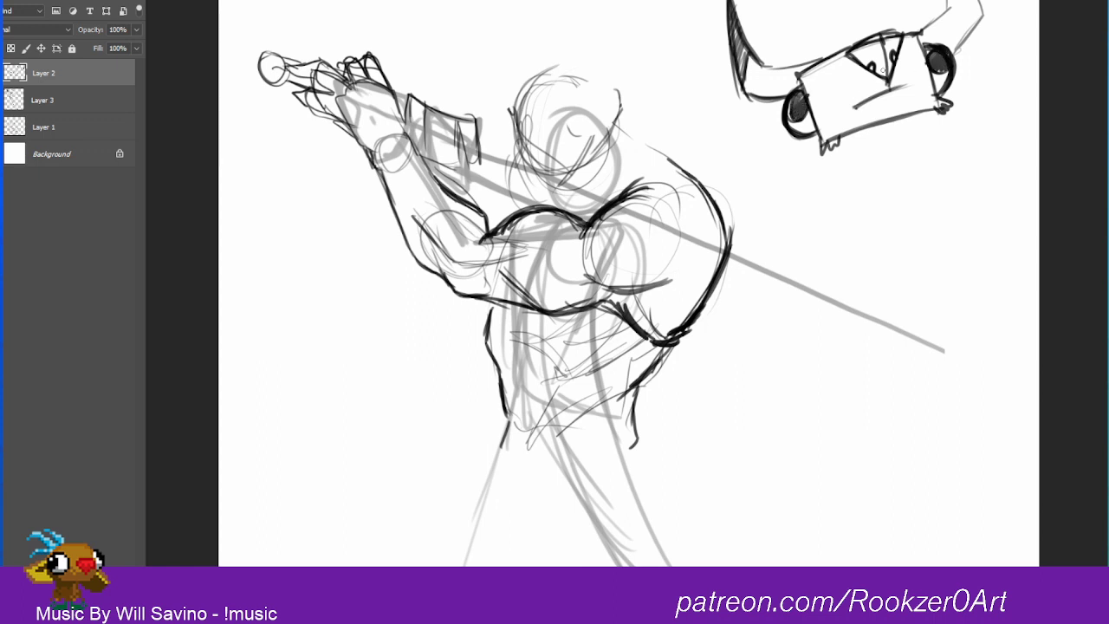
Step: Draw a thick ring over the triangle's lower tip and fill a dark band above it with a larger brush
mouse_move(897, 66)
mouse_down()
mouse_move(872, 85)
mouse_move(901, 85)
mouse_move(870, 87)
mouse_up()
drag(868, 78, 906, 92)
drag(907, 53, 905, 88)
drag(896, 59, 891, 85)
mouse_move(893, 68)
mouse_down()
mouse_move(884, 85)
mouse_move(869, 81)
mouse_move(875, 92)
mouse_move(901, 86)
mouse_up()
mouse_move(896, 51)
mouse_down()
mouse_move(906, 69)
mouse_move(883, 81)
mouse_move(877, 68)
mouse_move(875, 83)
mouse_move(903, 63)
mouse_move(905, 73)
mouse_move(878, 72)
mouse_up()
key(bracketright)
key(bracketright)
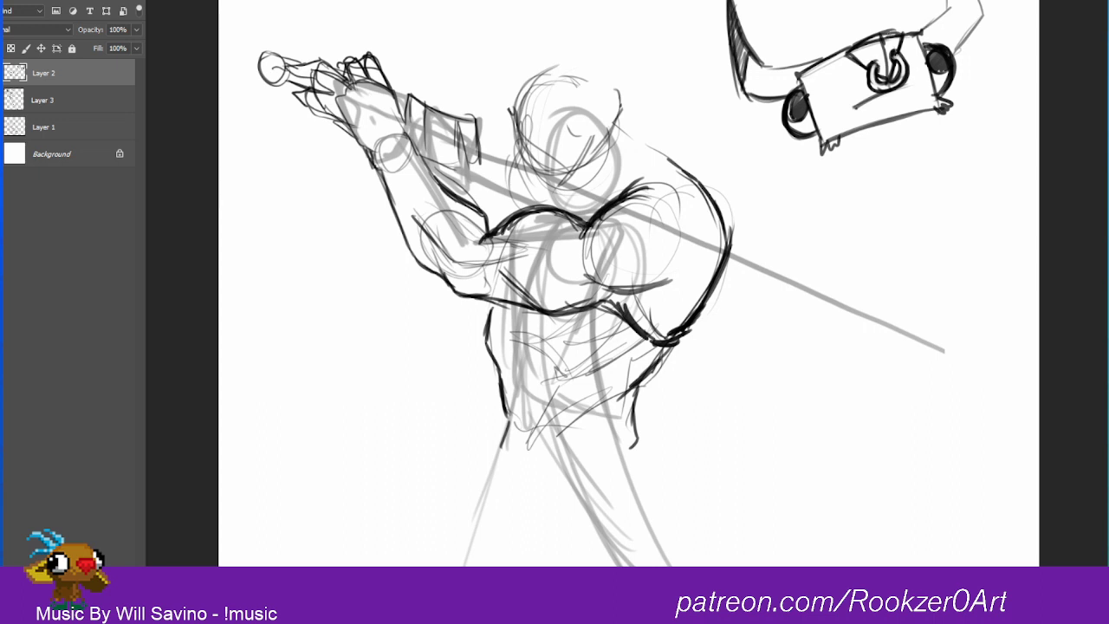
mouse_move(884, 33)
mouse_down()
mouse_move(897, 54)
mouse_move(891, 72)
mouse_move(888, 47)
mouse_move(891, 79)
mouse_up()
Step: Add curled tufts at the rectangular head's upper corners and thicken its outline and lower tufts
drag(798, 74, 798, 84)
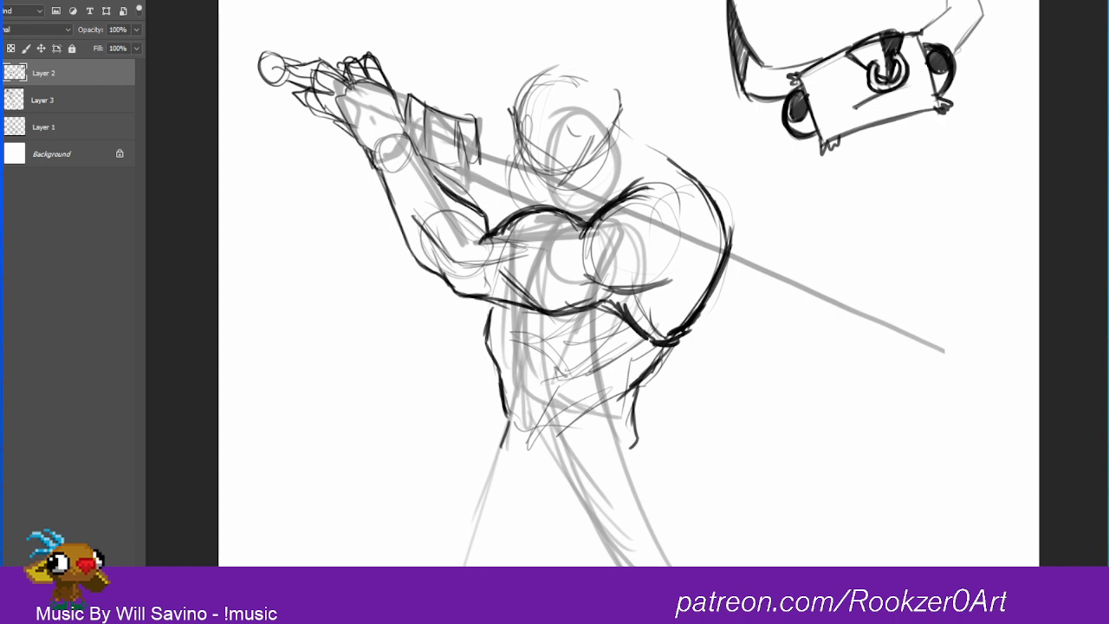
mouse_move(918, 28)
mouse_down()
mouse_move(928, 31)
mouse_move(914, 31)
mouse_up()
mouse_move(798, 73)
mouse_down()
mouse_move(797, 83)
mouse_move(861, 33)
mouse_up()
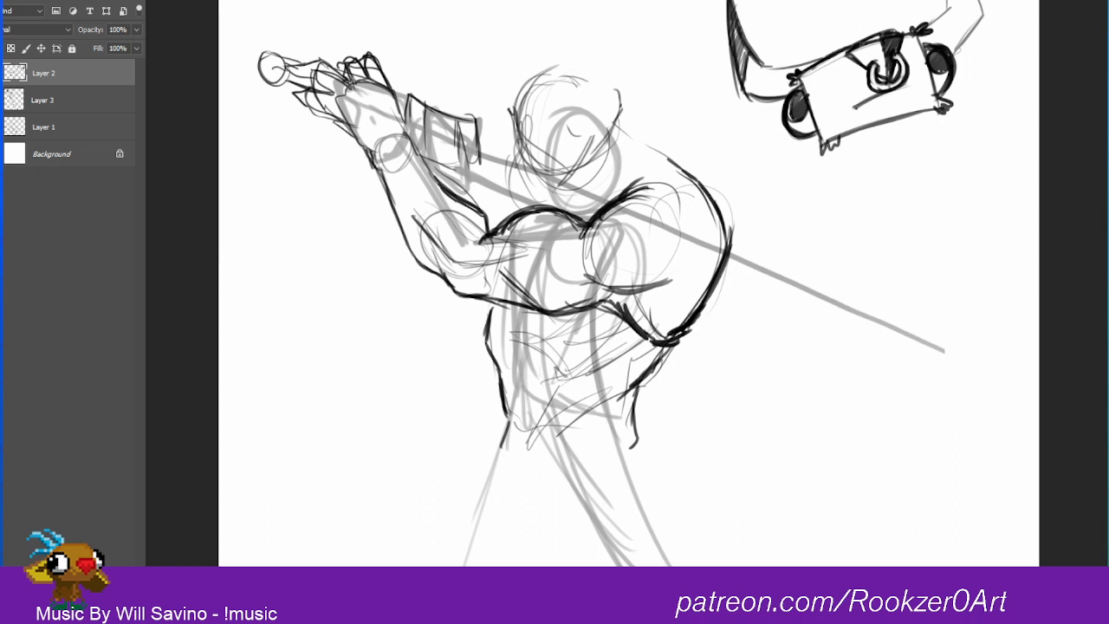
drag(816, 69, 832, 58)
drag(901, 36, 917, 29)
mouse_move(805, 100)
mouse_down()
mouse_move(821, 151)
mouse_move(946, 107)
mouse_move(939, 91)
mouse_up()
drag(920, 36, 937, 93)
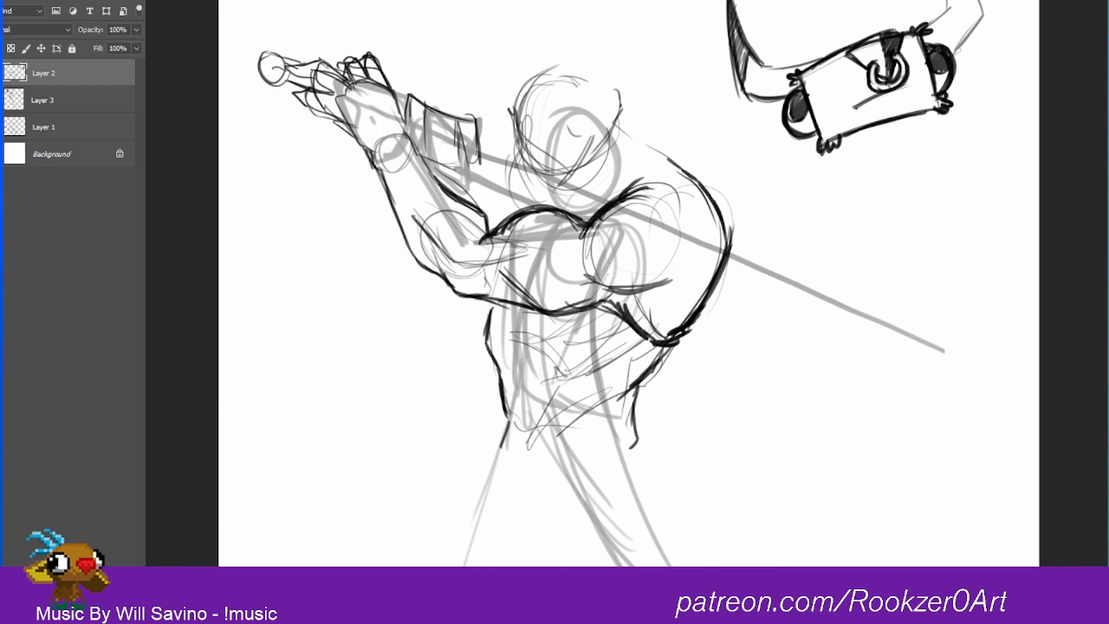
drag(921, 34, 927, 44)
Step: Sketch a smaller four-sided shape beneath the rectangular head with dark tufts at its lower corners
drag(856, 132, 858, 162)
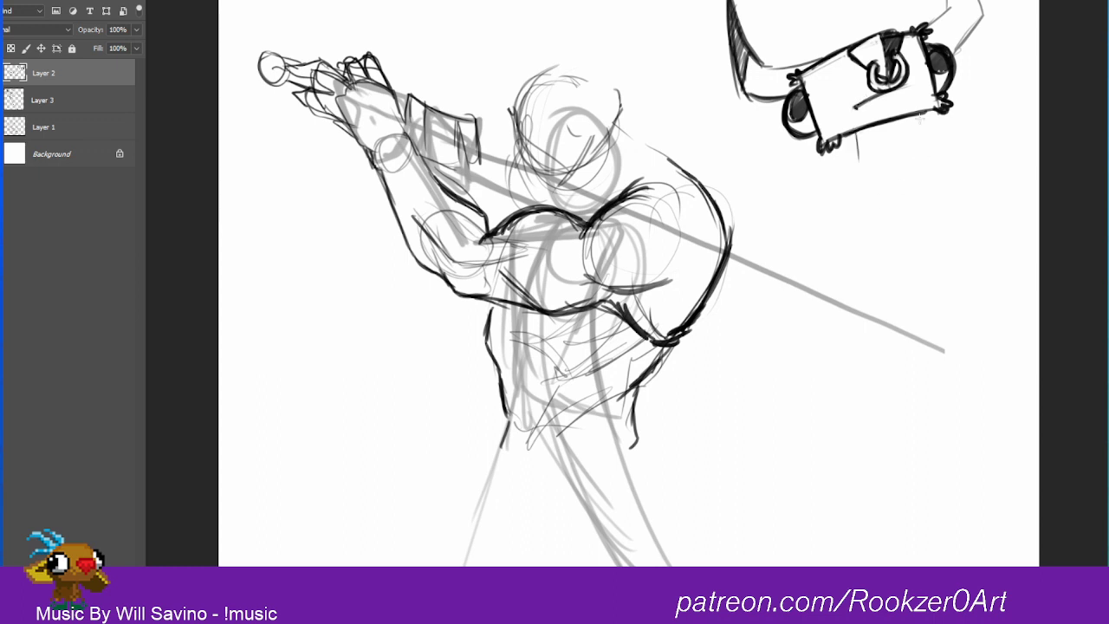
drag(915, 120, 927, 163)
mouse_move(857, 132)
mouse_down()
mouse_move(858, 182)
mouse_move(936, 159)
mouse_up()
mouse_move(858, 161)
mouse_down()
mouse_move(857, 189)
mouse_move(858, 177)
mouse_move(867, 186)
mouse_up()
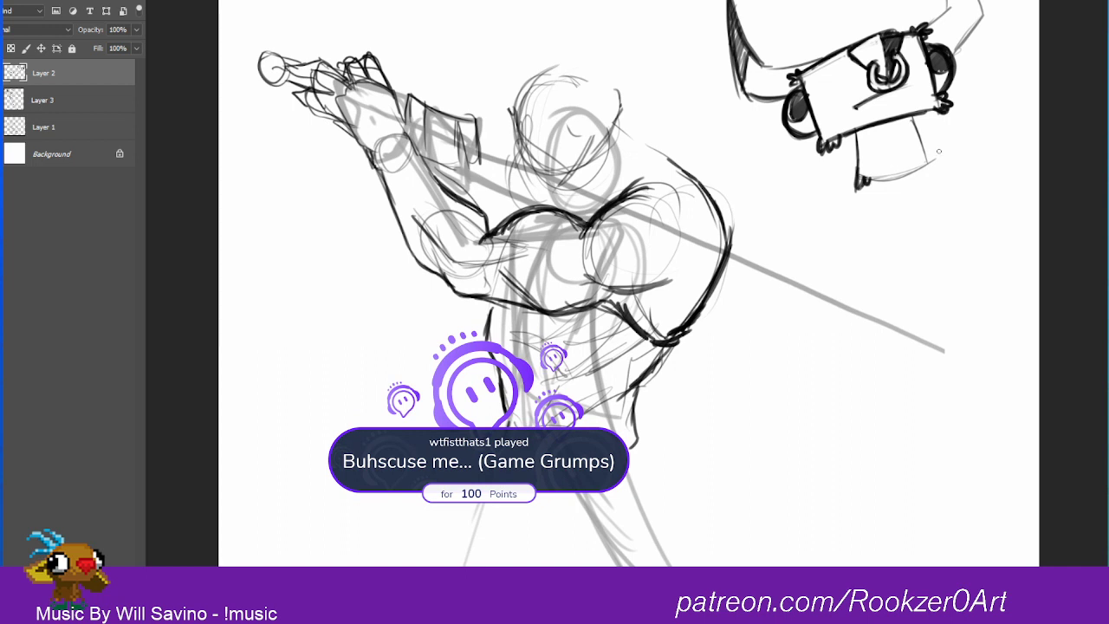
mouse_move(927, 157)
mouse_down()
mouse_move(931, 167)
mouse_move(930, 157)
mouse_up()
Step: Darken the lower shape's rear edge and hatch a curved shadow where it meets the rectangular head
drag(914, 116, 927, 151)
mouse_move(861, 130)
mouse_down()
mouse_move(890, 133)
mouse_move(915, 114)
mouse_up()
mouse_move(883, 135)
mouse_down()
mouse_move(907, 128)
mouse_move(863, 137)
mouse_move(896, 133)
mouse_up()
drag(899, 119, 910, 134)
drag(913, 117, 917, 124)
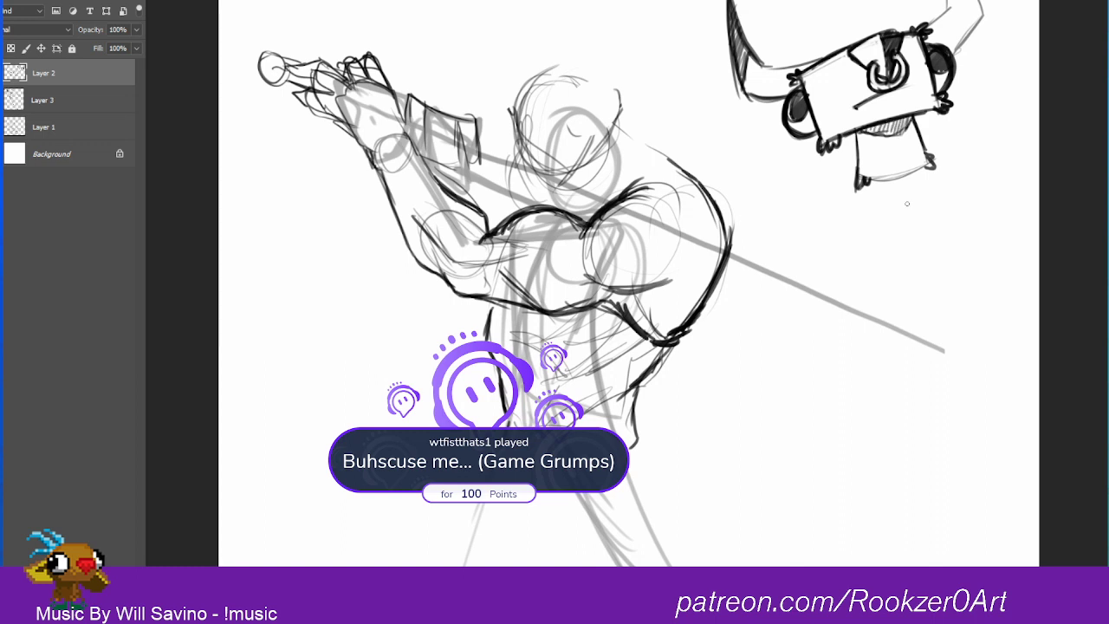
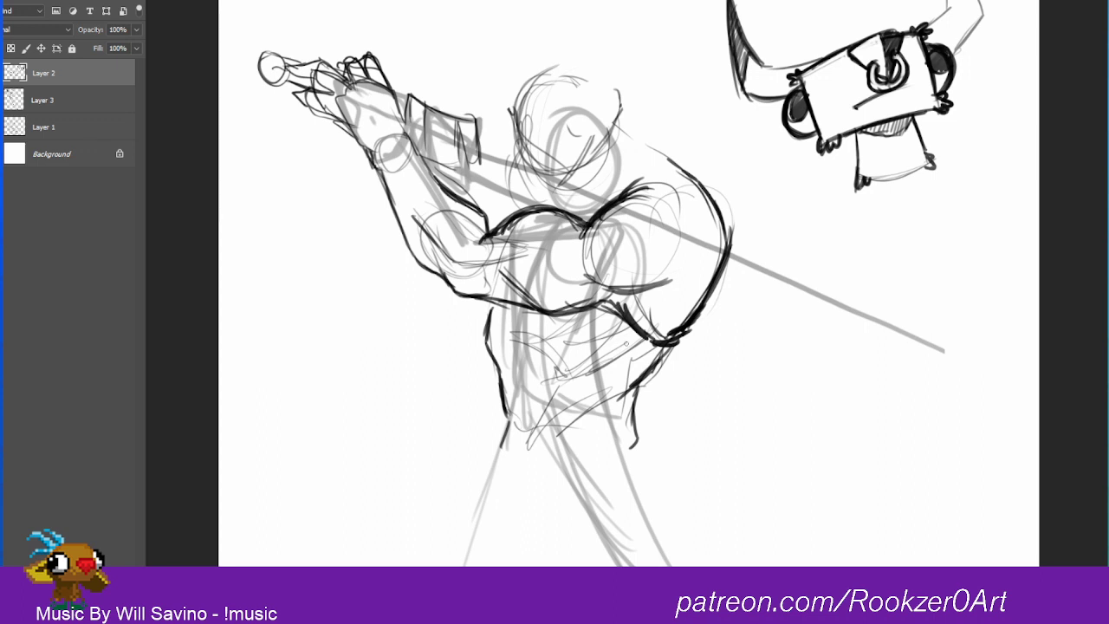
Step: Sketch the warrior's V-shaped waistline below the torso, with a jagged edge at the front hip and darkened belt curves
drag(495, 361, 566, 423)
drag(487, 362, 499, 427)
mouse_move(519, 384)
mouse_down()
mouse_move(568, 439)
mouse_move(623, 395)
mouse_up()
drag(570, 425, 644, 387)
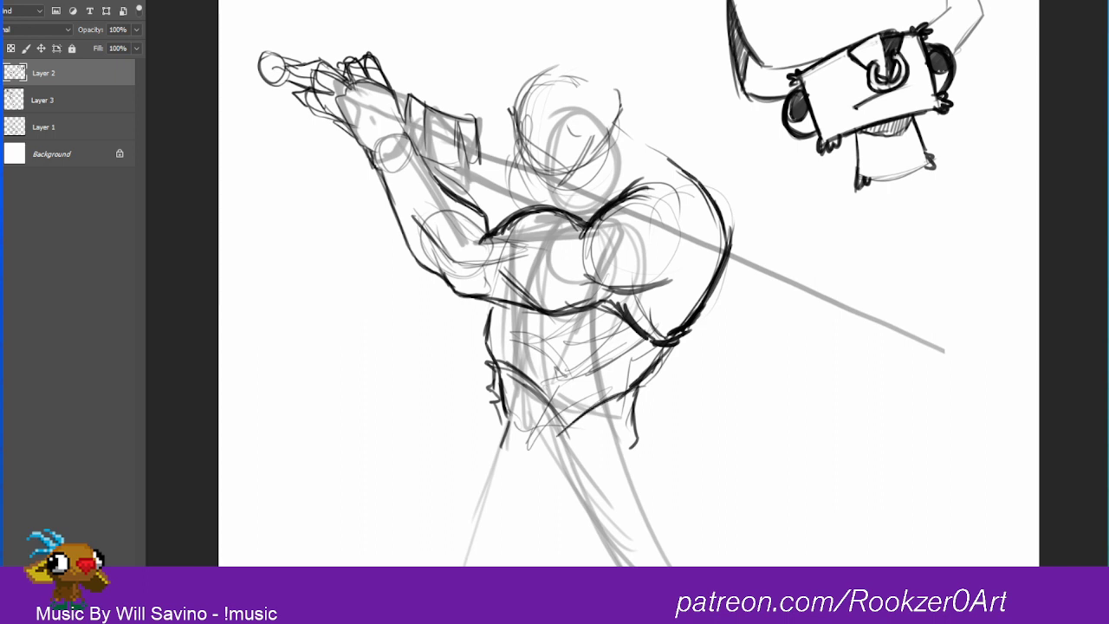
drag(507, 366, 562, 404)
Step: Outline the warrior's head over the round guide, darkening its side and forming a broad muzzle and jaw above the shoulders
drag(538, 76, 523, 148)
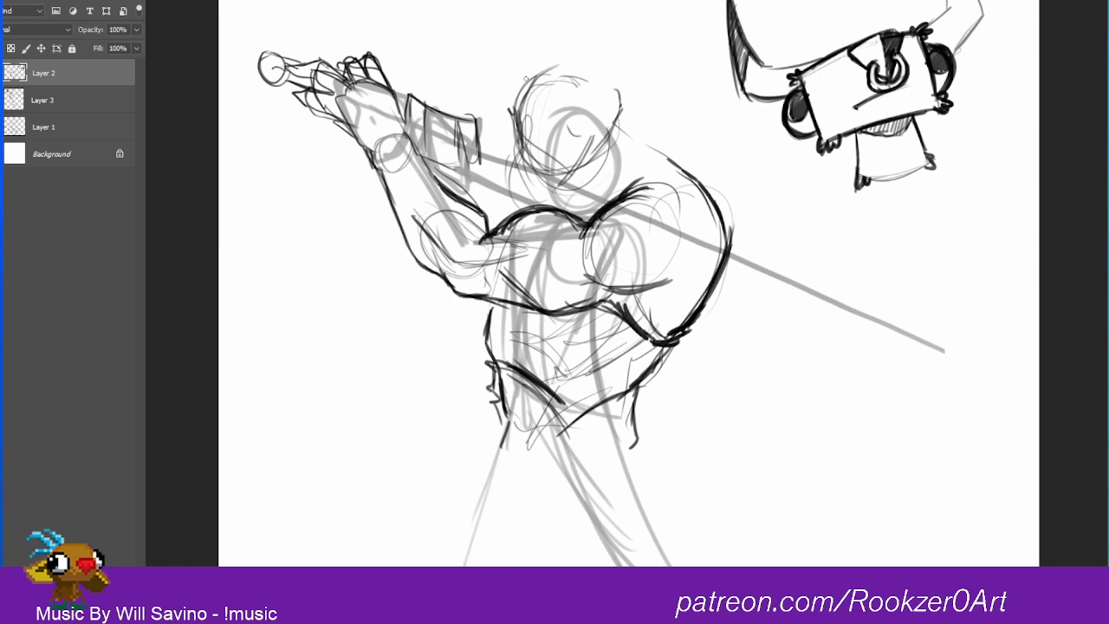
drag(525, 79, 514, 148)
drag(607, 114, 578, 150)
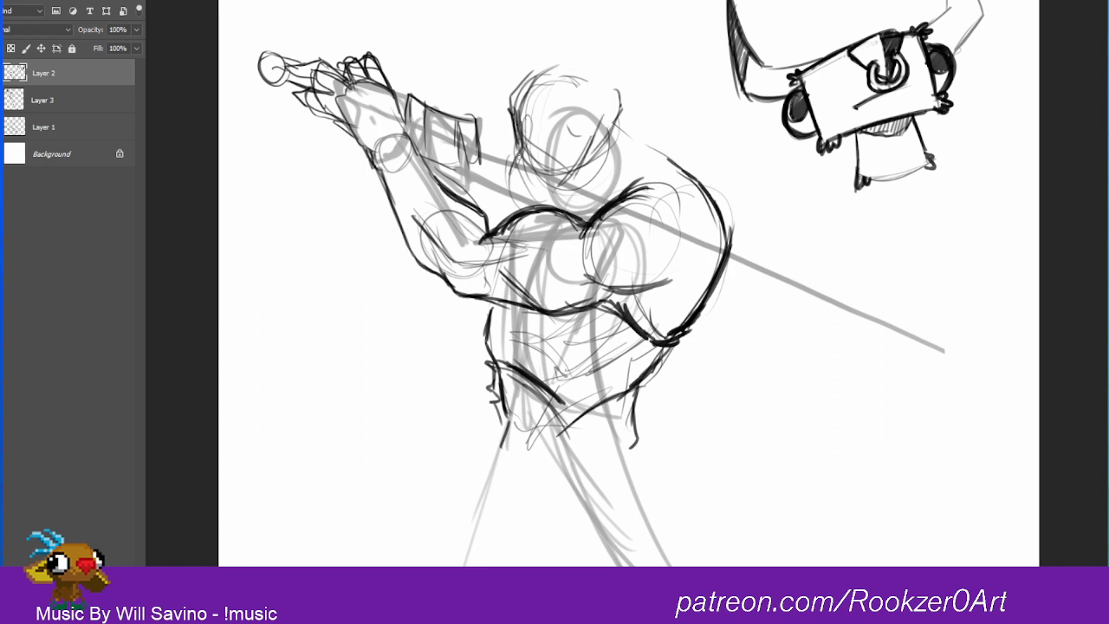
mouse_move(524, 137)
mouse_down()
mouse_move(510, 192)
mouse_move(531, 203)
mouse_move(547, 185)
mouse_up()
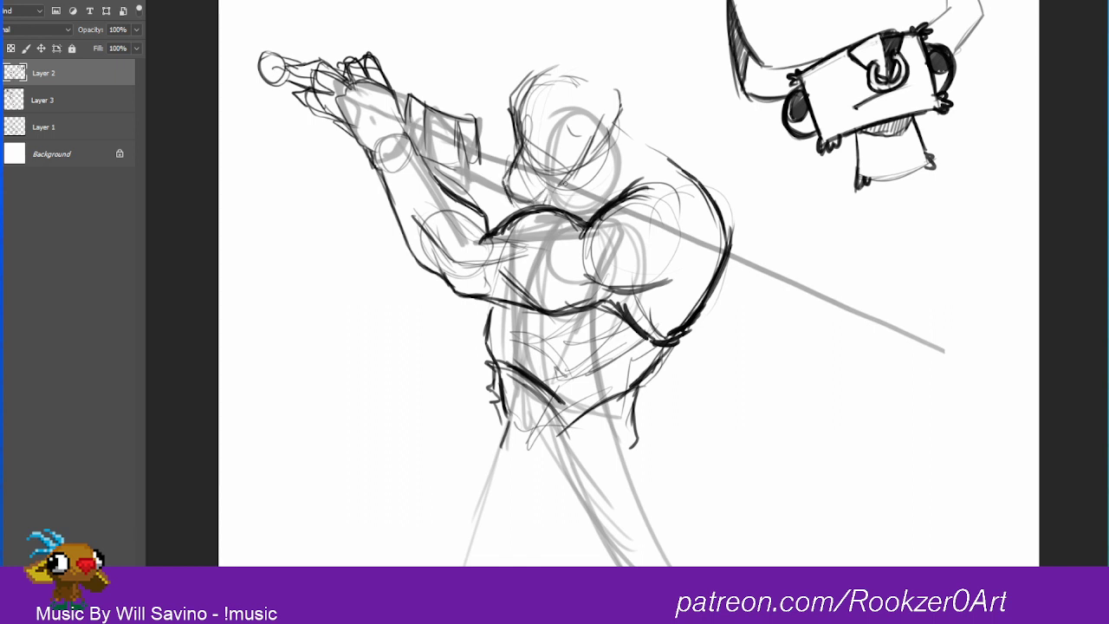
mouse_move(563, 191)
mouse_down()
mouse_move(589, 185)
mouse_move(618, 143)
mouse_up()
drag(597, 180, 619, 159)
mouse_move(611, 102)
mouse_down()
mouse_move(610, 123)
mouse_move(578, 79)
mouse_move(617, 113)
mouse_up()
Step: Draw two tall curved horns with an ear below one, and extend the back contour up toward the head
mouse_move(513, 69)
mouse_down()
mouse_move(515, 30)
mouse_move(496, 79)
mouse_move(478, 82)
mouse_move(486, 92)
mouse_move(475, 81)
mouse_move(512, 3)
mouse_move(498, 63)
mouse_move(514, 75)
mouse_move(502, 14)
mouse_move(501, 45)
mouse_move(475, 87)
mouse_move(513, 108)
mouse_up()
mouse_move(581, 87)
mouse_down()
mouse_move(620, 97)
mouse_move(591, 80)
mouse_move(612, 78)
mouse_move(631, 7)
mouse_up()
drag(629, 52, 630, 0)
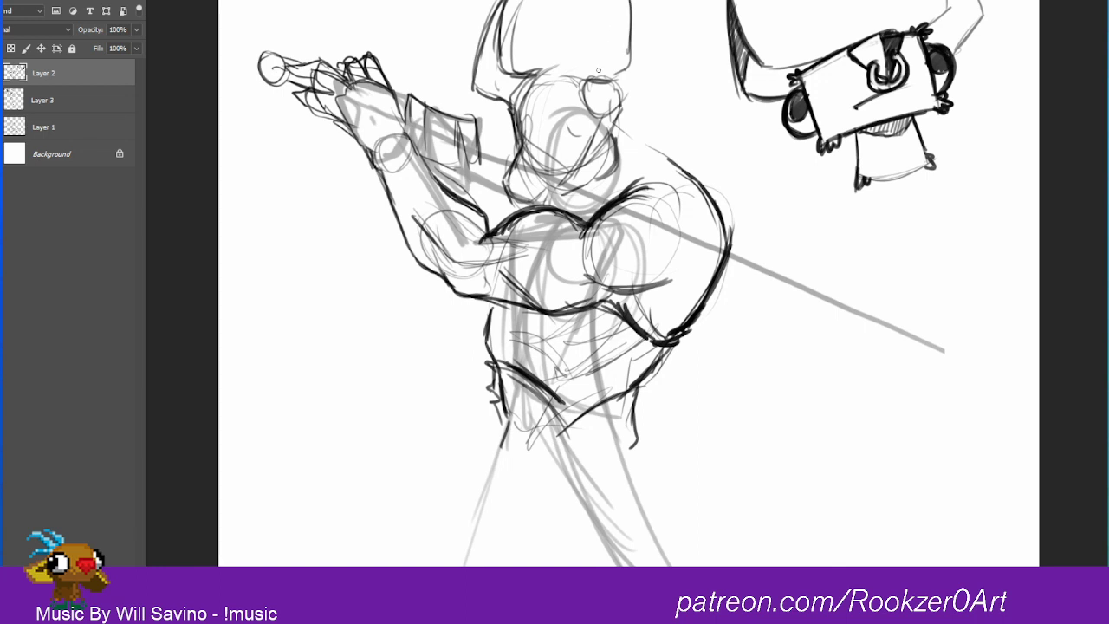
mouse_move(598, 71)
mouse_down()
mouse_move(579, 78)
mouse_move(614, 115)
mouse_move(648, 85)
mouse_up()
mouse_move(636, 1)
mouse_down()
mouse_move(657, 84)
mouse_move(629, 102)
mouse_move(690, 168)
mouse_up()
mouse_move(647, 117)
mouse_down()
mouse_move(729, 209)
mouse_move(730, 227)
mouse_move(678, 147)
mouse_up()
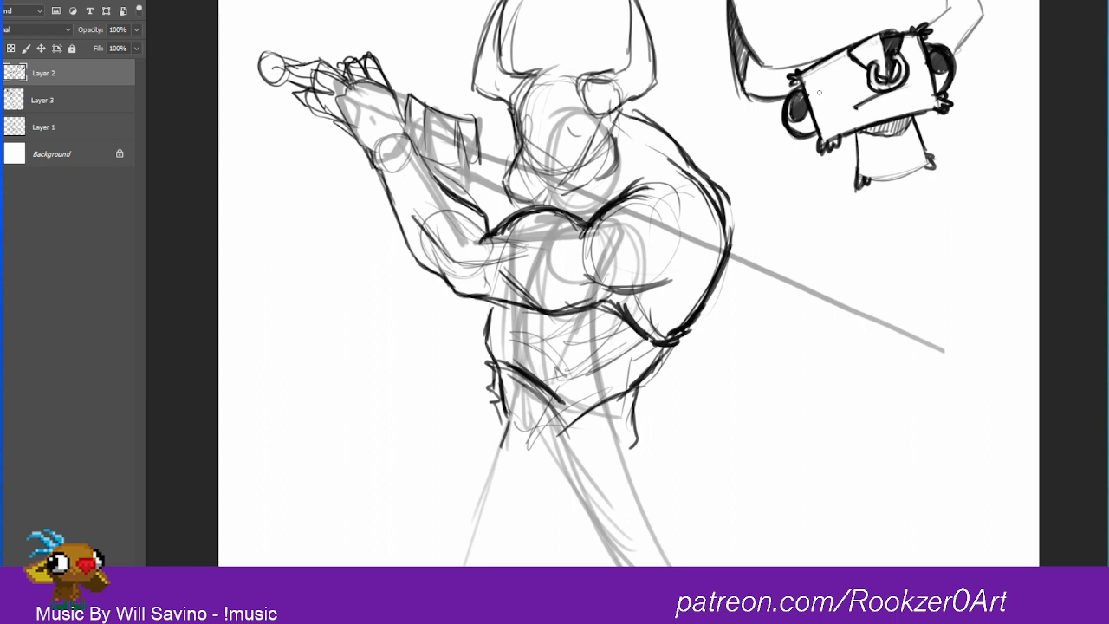
Step: Select the horned head and transform it, shifting it toward the raised hands, tilting it slightly and resizing it
drag(646, 116, 601, 106)
drag(676, 1, 682, 79)
mouse_move(466, 9)
mouse_down()
mouse_move(497, 131)
mouse_move(542, 212)
mouse_move(624, 141)
mouse_move(677, 17)
mouse_up()
key(v)
mouse_move(623, 97)
mouse_down()
mouse_move(605, 122)
mouse_move(631, 100)
mouse_up()
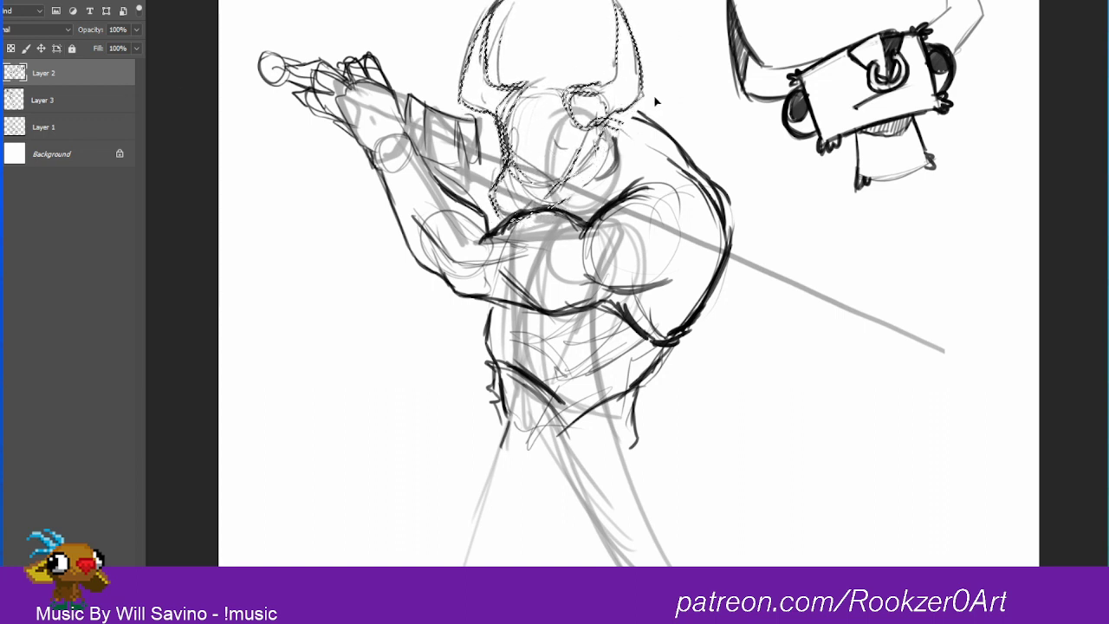
key(ctrl+t)
drag(667, 66, 656, 61)
mouse_move(616, 100)
mouse_down()
mouse_move(597, 102)
mouse_move(604, 97)
mouse_up()
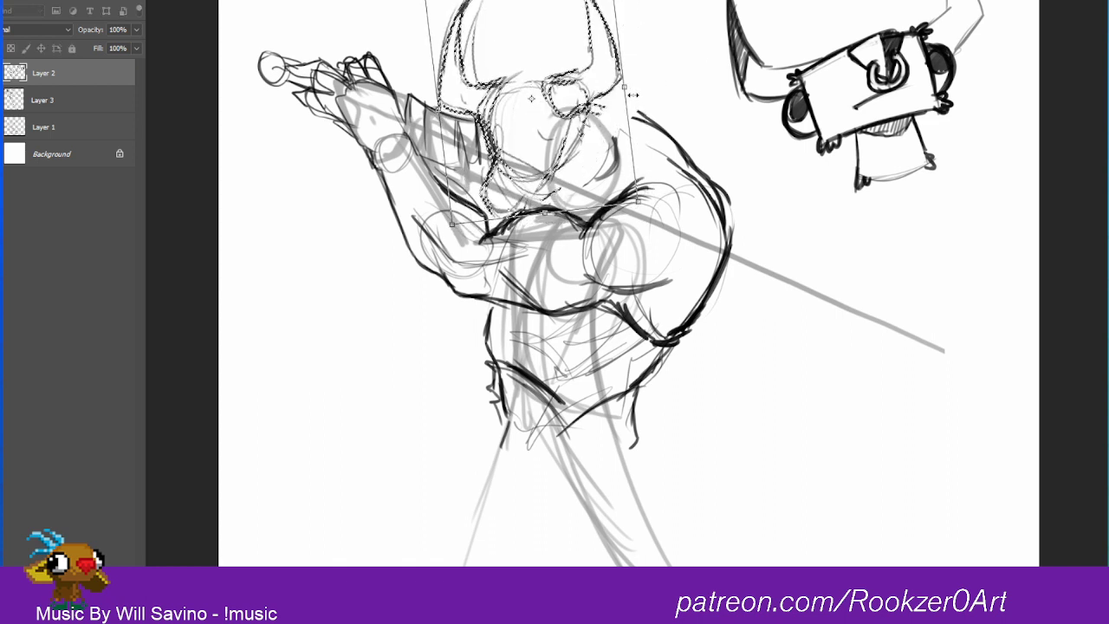
drag(639, 200, 663, 215)
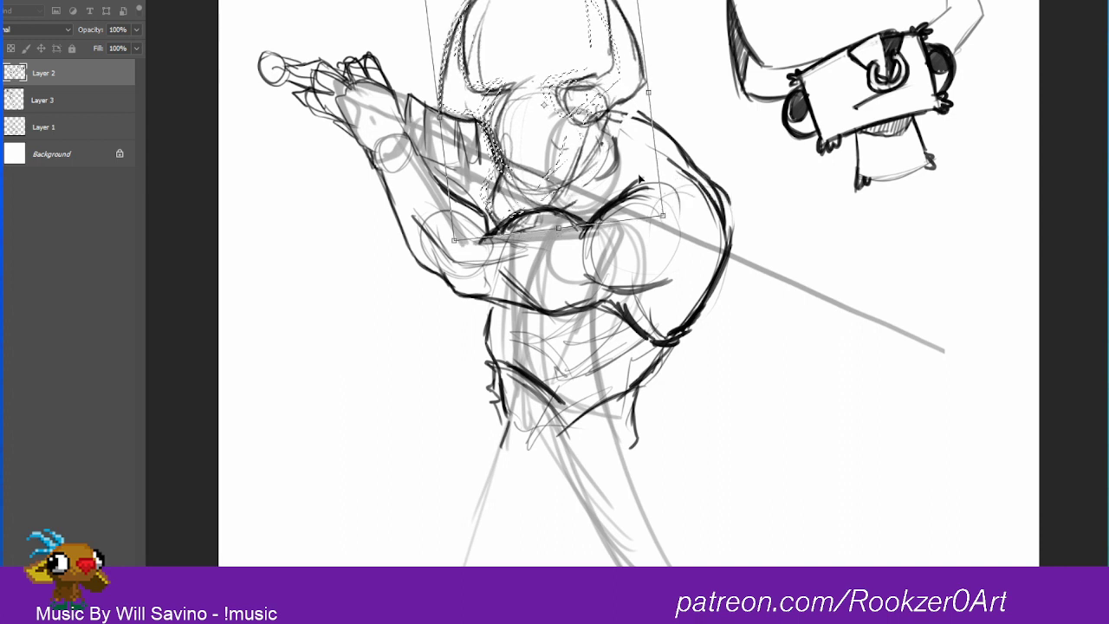
drag(601, 130, 595, 127)
key(Return)
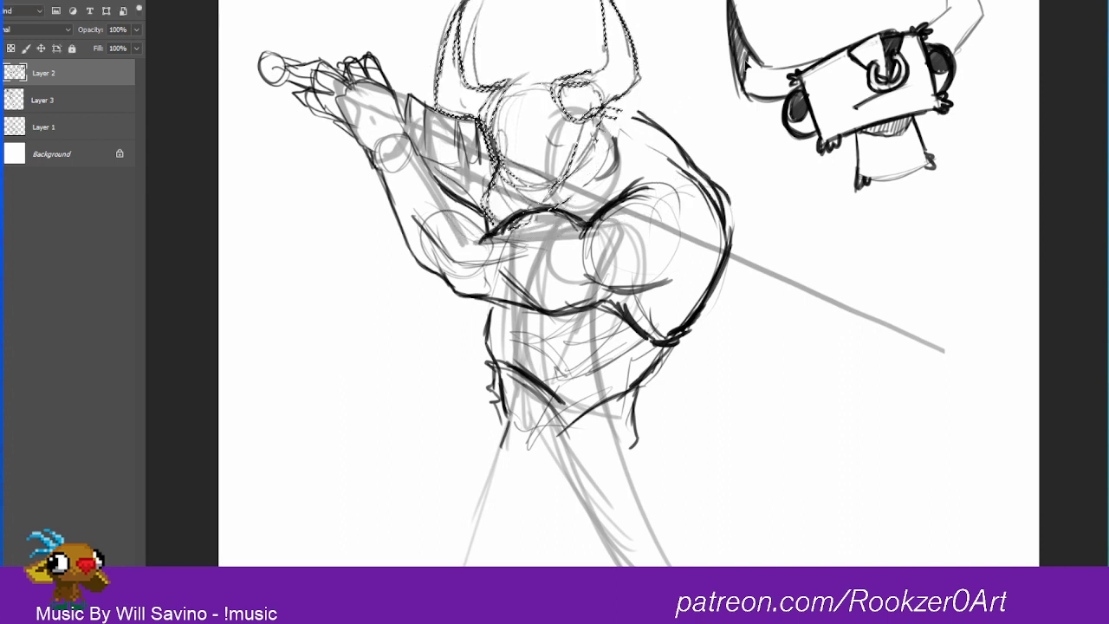
Step: Deselect the head, join the back contour to it, darken the jaw and add rough facial marks
key(ctrl+d)
mouse_move(609, 110)
mouse_down()
mouse_move(661, 126)
mouse_move(682, 148)
mouse_up()
mouse_move(592, 183)
mouse_down()
mouse_move(610, 163)
mouse_move(597, 180)
mouse_move(608, 138)
mouse_move(601, 165)
mouse_up()
mouse_move(562, 199)
mouse_down()
mouse_move(596, 180)
mouse_move(603, 144)
mouse_move(589, 161)
mouse_up()
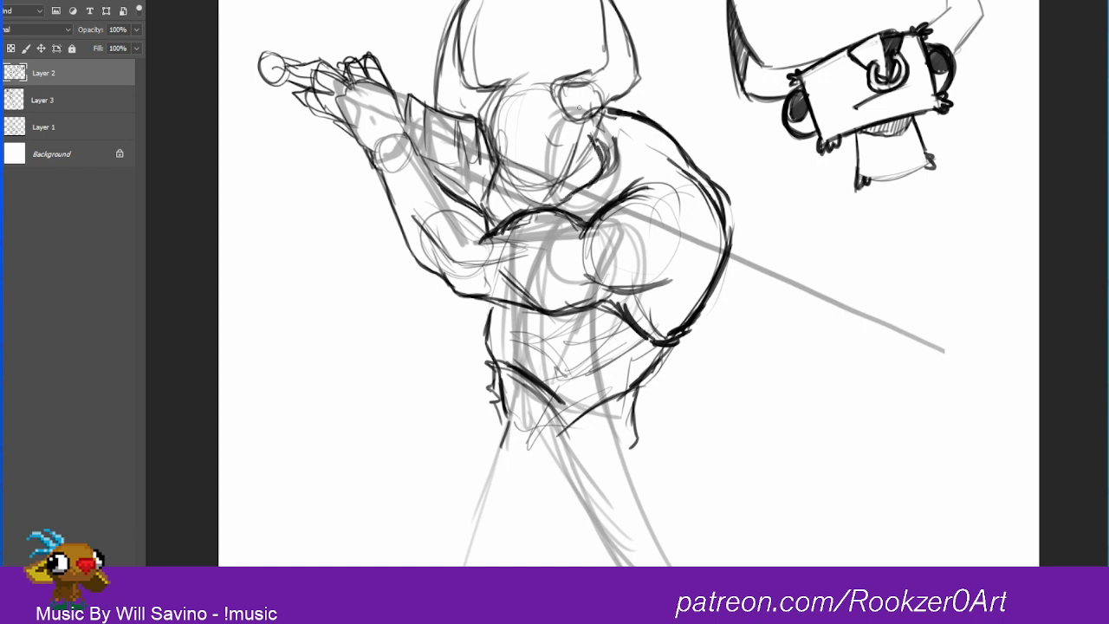
mouse_move(544, 111)
mouse_down()
mouse_move(520, 137)
mouse_move(549, 144)
mouse_move(522, 137)
mouse_up()
mouse_move(521, 128)
mouse_down()
mouse_move(496, 142)
mouse_move(493, 126)
mouse_up()
drag(506, 82, 497, 129)
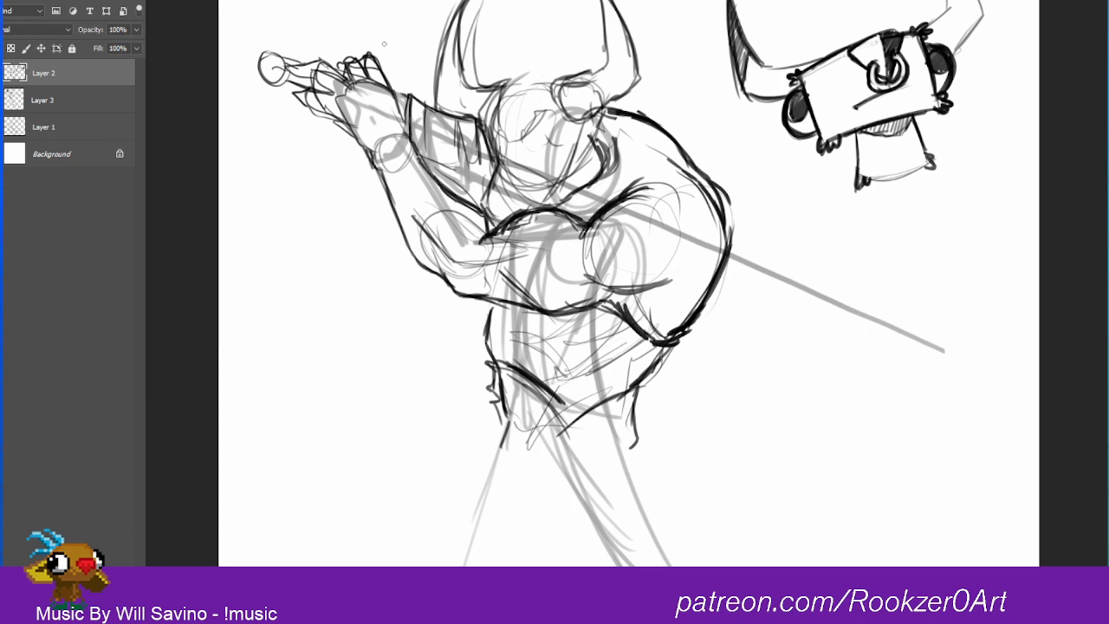
Step: Darken the raised hand's fingers and palm, and outline a wrist cuff and a banded bracer on the forearm
mouse_move(410, 121)
mouse_down()
mouse_move(387, 78)
mouse_move(394, 95)
mouse_move(371, 54)
mouse_move(344, 53)
mouse_move(339, 84)
mouse_move(341, 63)
mouse_move(372, 54)
mouse_move(391, 104)
mouse_up()
mouse_move(415, 141)
mouse_down()
mouse_move(414, 97)
mouse_move(389, 78)
mouse_move(328, 77)
mouse_move(314, 115)
mouse_move(293, 88)
mouse_move(316, 106)
mouse_move(305, 71)
mouse_move(321, 62)
mouse_move(334, 75)
mouse_up()
mouse_move(300, 64)
mouse_down()
mouse_move(316, 53)
mouse_move(317, 79)
mouse_move(373, 156)
mouse_up()
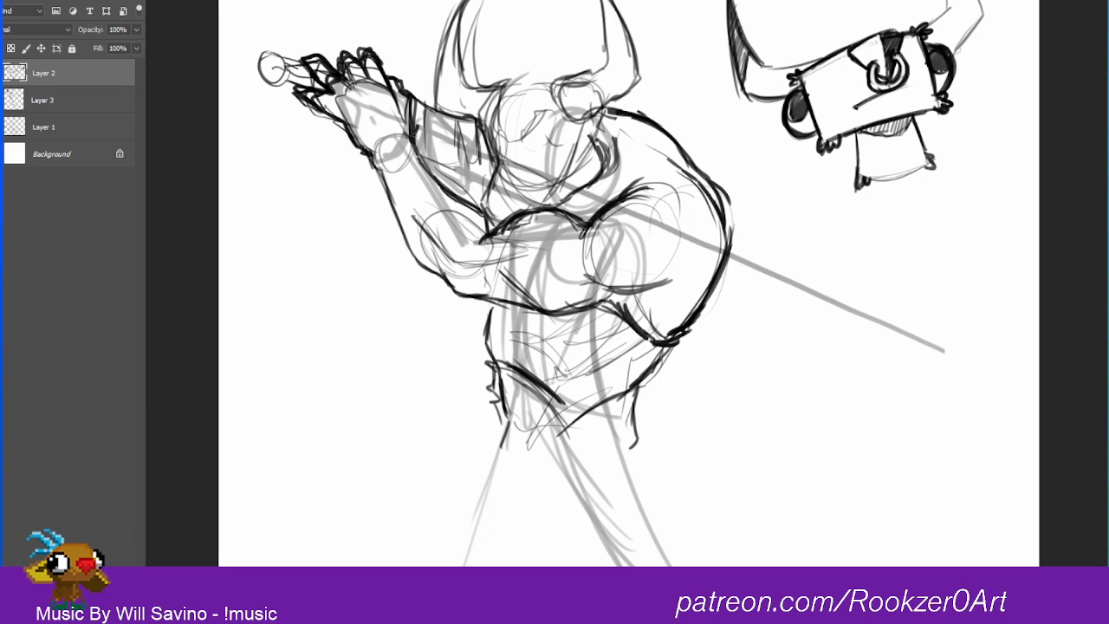
mouse_move(414, 110)
mouse_down()
mouse_move(418, 130)
mouse_move(381, 127)
mouse_move(416, 142)
mouse_move(367, 158)
mouse_move(371, 169)
mouse_move(386, 135)
mouse_move(421, 145)
mouse_move(376, 187)
mouse_up()
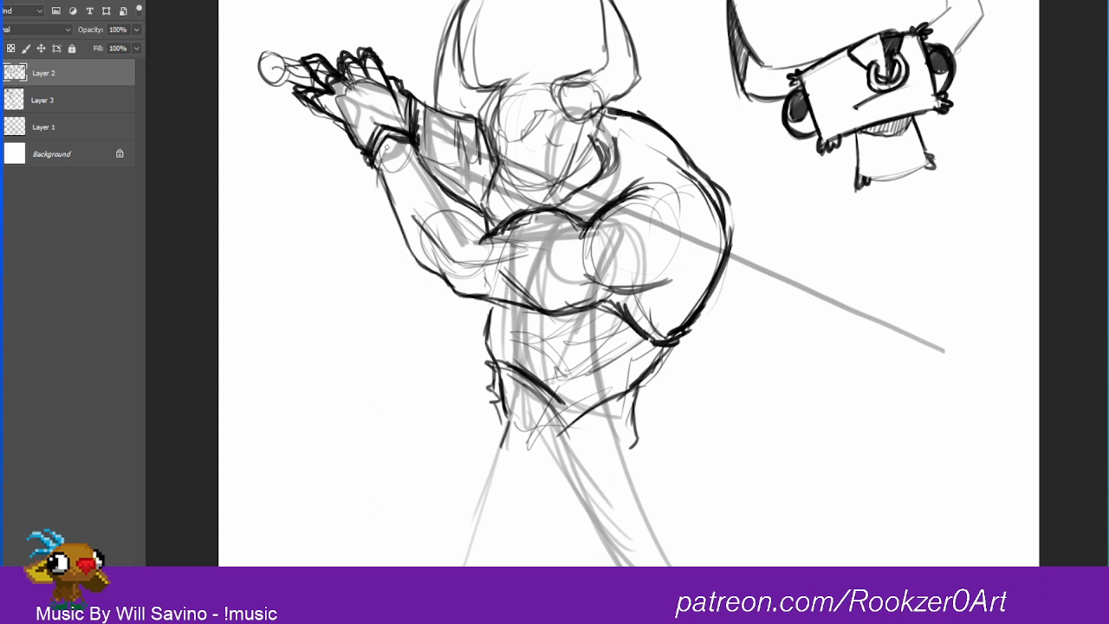
drag(389, 146, 374, 192)
drag(386, 158, 425, 151)
mouse_move(425, 144)
mouse_down()
mouse_move(390, 156)
mouse_move(386, 189)
mouse_move(414, 165)
mouse_move(439, 168)
mouse_move(373, 194)
mouse_move(398, 247)
mouse_move(435, 246)
mouse_move(458, 194)
mouse_move(419, 152)
mouse_move(451, 184)
mouse_move(448, 223)
mouse_move(402, 245)
mouse_move(384, 186)
mouse_up()
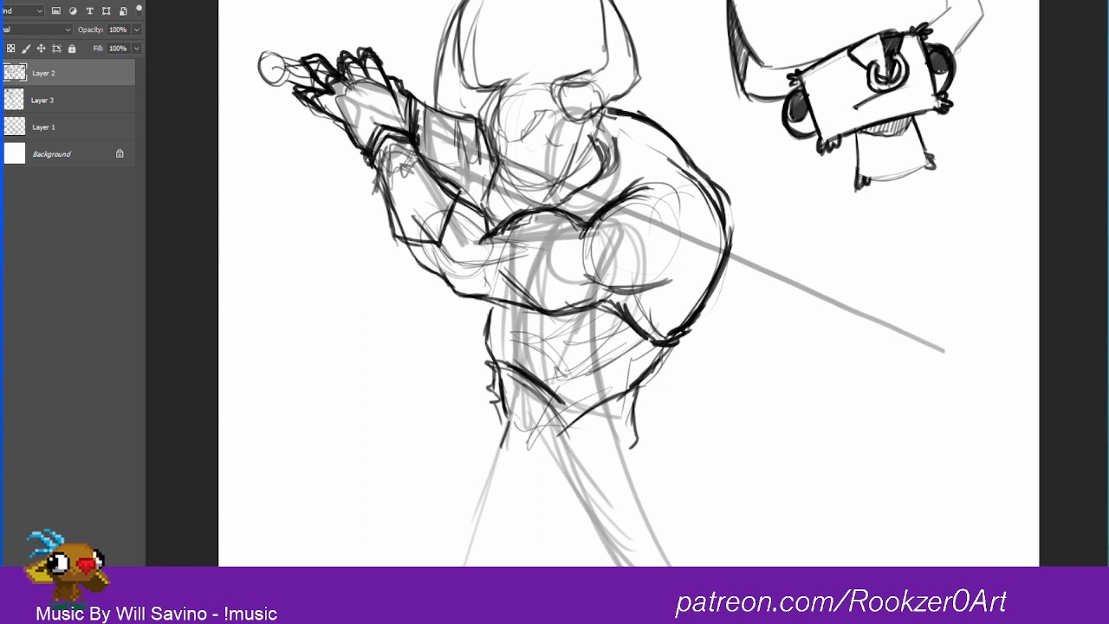
Step: Try outlining and shading a boxy second hand between the raised hand and the head, and erase its dark lines
mouse_move(422, 121)
mouse_down()
mouse_move(423, 97)
mouse_move(478, 112)
mouse_move(483, 165)
mouse_move(461, 177)
mouse_up()
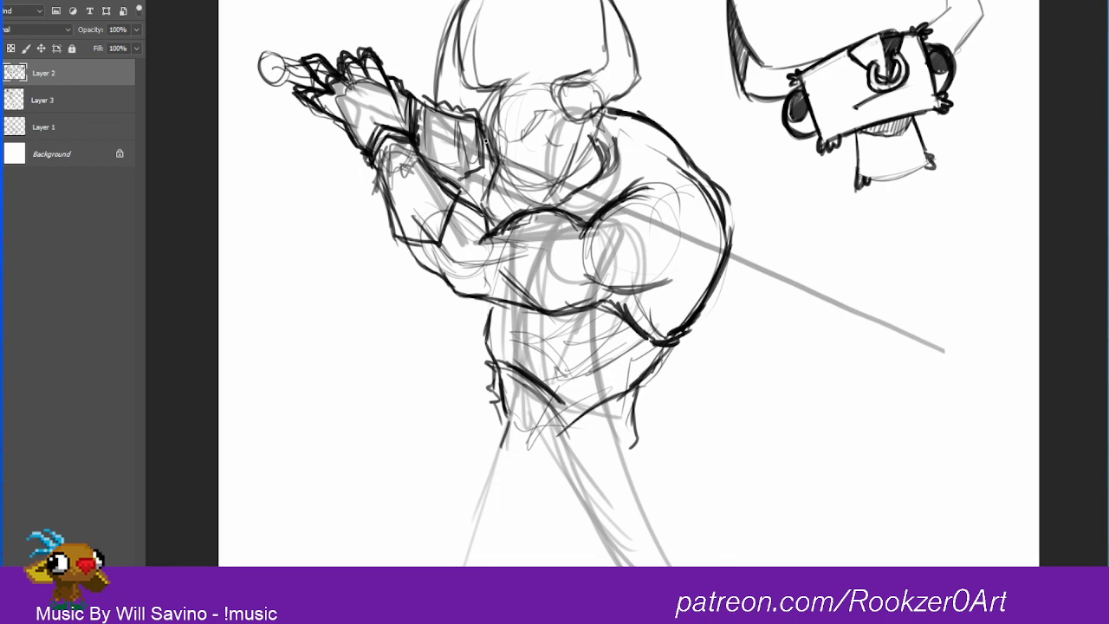
mouse_move(485, 141)
mouse_down()
mouse_move(472, 178)
mouse_move(483, 133)
mouse_move(473, 116)
mouse_up()
drag(472, 179, 421, 165)
mouse_move(460, 129)
mouse_down()
mouse_move(455, 166)
mouse_move(428, 162)
mouse_up()
mouse_move(425, 117)
mouse_down()
mouse_move(417, 140)
mouse_move(462, 171)
mouse_move(490, 130)
mouse_move(470, 179)
mouse_move(484, 180)
mouse_up()
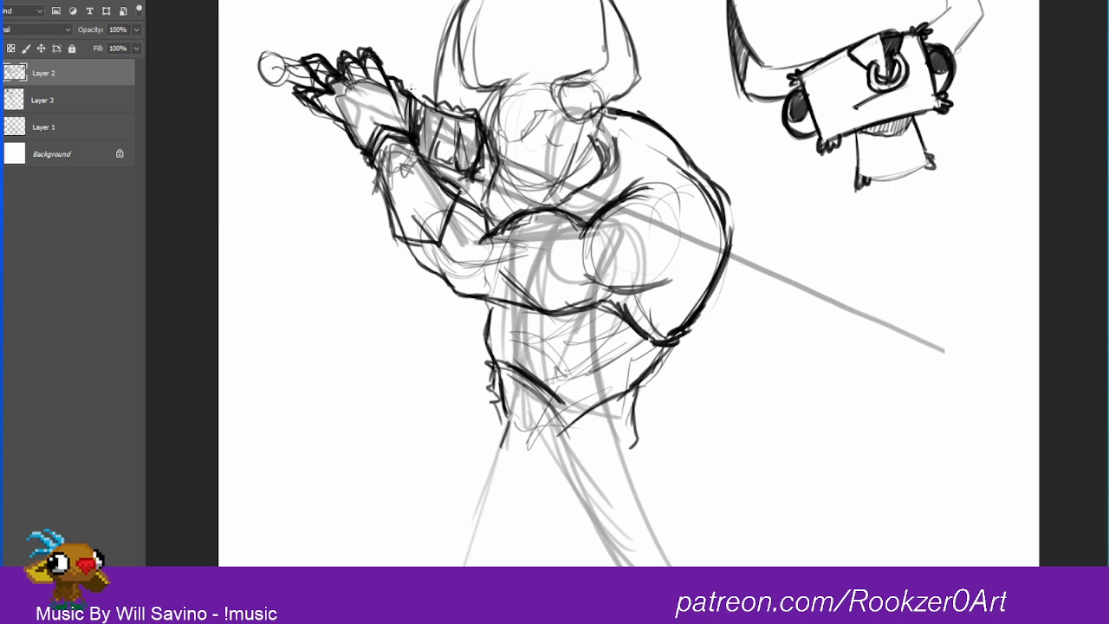
mouse_move(428, 101)
mouse_down()
mouse_move(438, 150)
mouse_move(441, 136)
mouse_move(462, 145)
mouse_move(458, 119)
mouse_move(472, 130)
mouse_move(473, 185)
mouse_move(458, 87)
mouse_up()
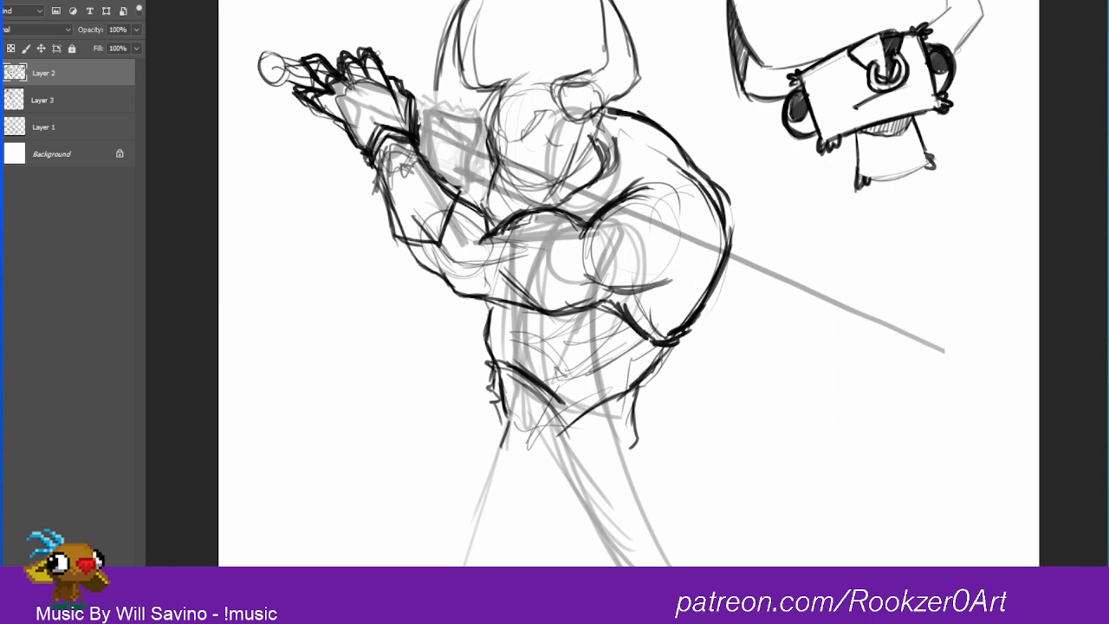
Step: Rough in a lower position for the raised hand and forearm with angular lines, and erase the circle beyond the fingertips
mouse_move(261, 91)
mouse_down()
mouse_move(275, 141)
mouse_move(330, 168)
mouse_up()
drag(298, 96, 344, 162)
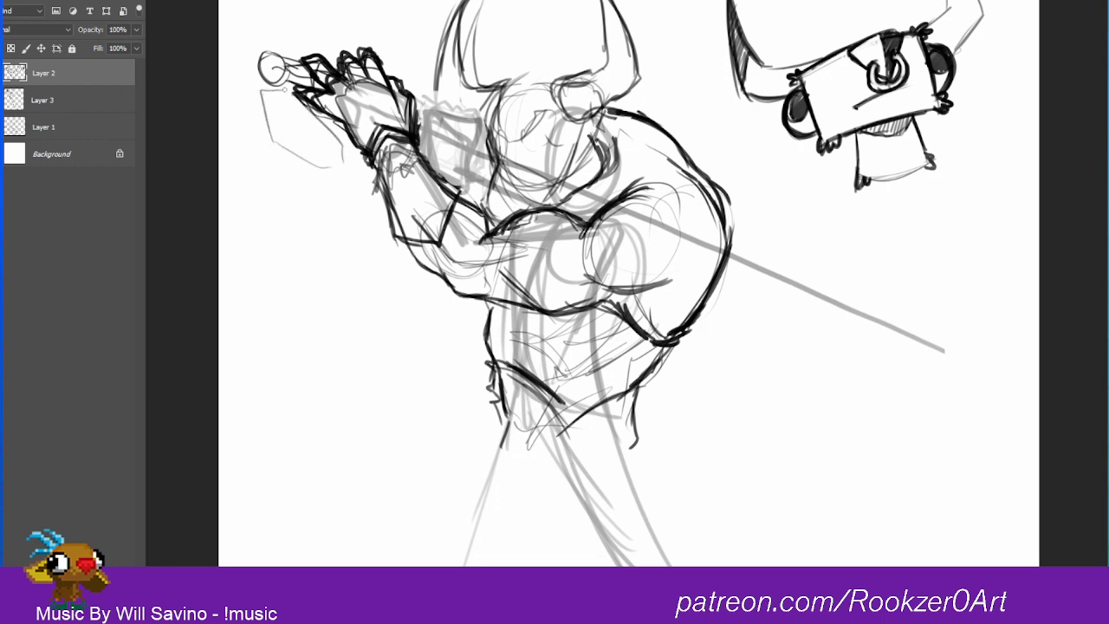
mouse_move(258, 76)
mouse_down()
mouse_move(248, 105)
mouse_move(330, 147)
mouse_move(329, 101)
mouse_move(311, 141)
mouse_move(357, 206)
mouse_move(361, 242)
mouse_move(361, 206)
mouse_move(344, 250)
mouse_move(423, 260)
mouse_up()
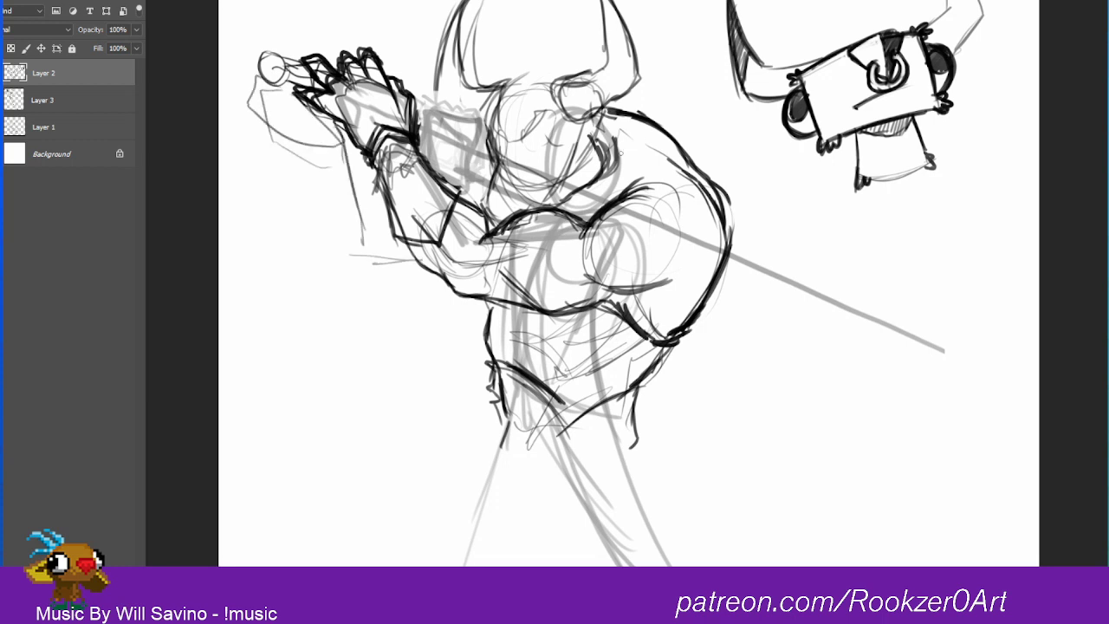
drag(348, 197, 363, 248)
mouse_move(273, 67)
mouse_down()
mouse_move(288, 67)
mouse_move(258, 97)
mouse_up()
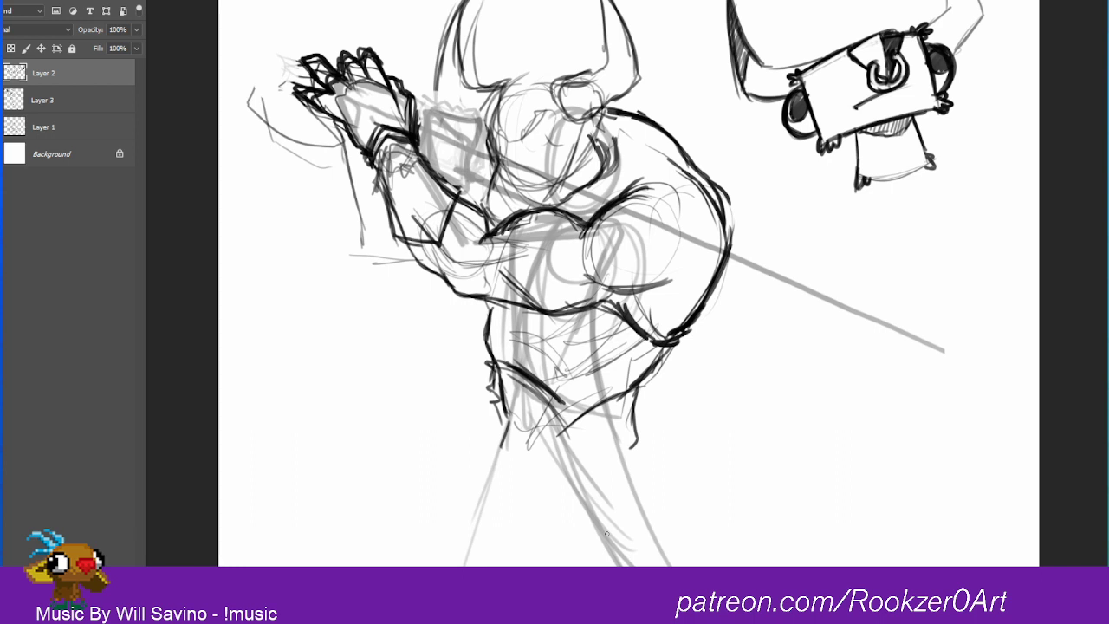
Step: Erase the detailed raised hand, wrist and forearm down to faint traces, and lighten the line above the front shoulder
key(e)
mouse_move(305, 78)
mouse_down()
mouse_move(342, 137)
mouse_move(331, 60)
mouse_move(381, 141)
mouse_move(412, 96)
mouse_move(347, 167)
mouse_up()
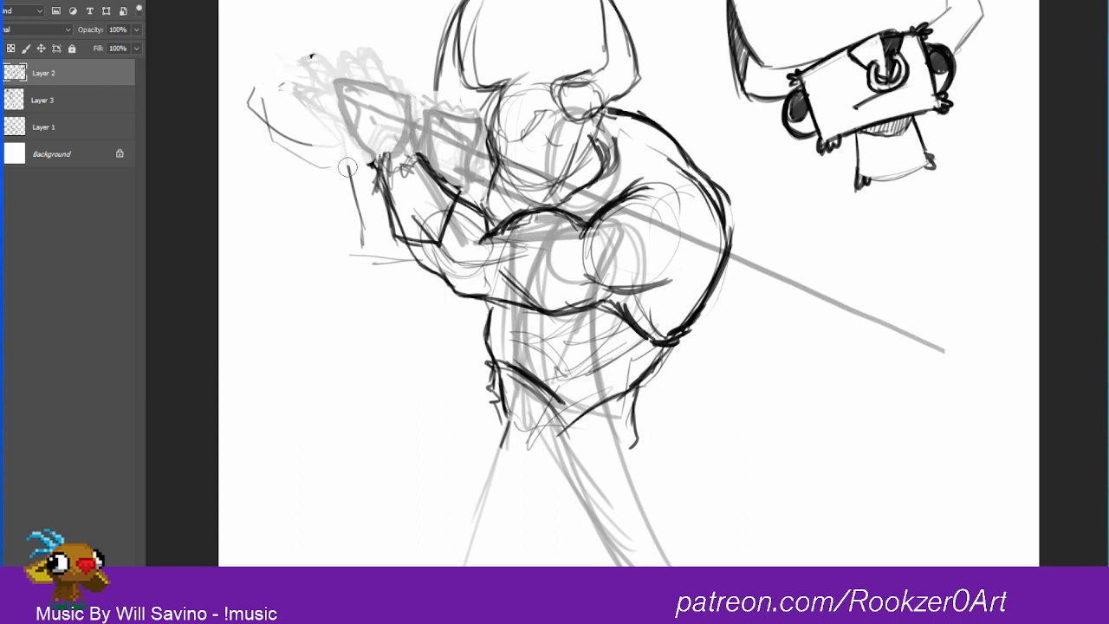
mouse_move(381, 70)
mouse_down()
mouse_move(395, 129)
mouse_move(380, 171)
mouse_move(403, 247)
mouse_move(426, 240)
mouse_move(456, 184)
mouse_up()
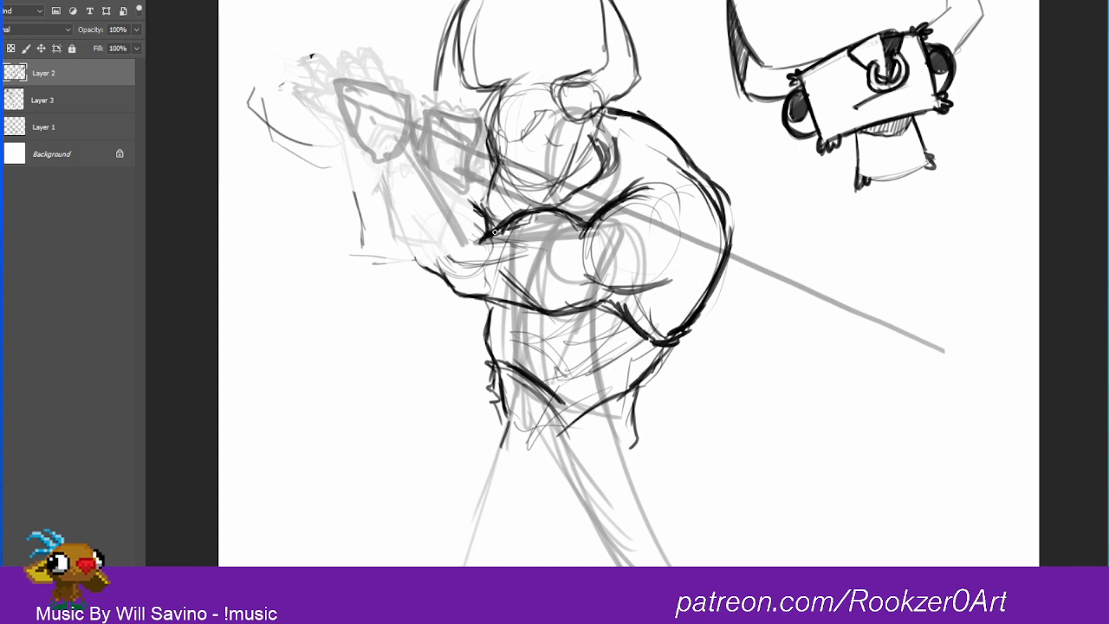
drag(494, 232, 539, 210)
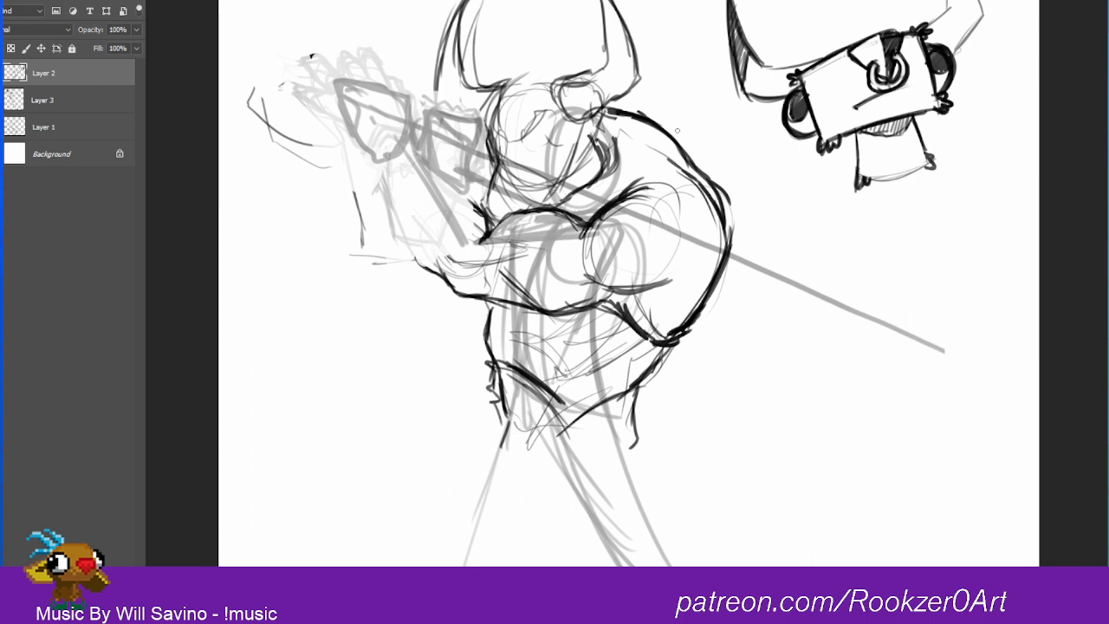
Step: Redraw the front upper arm with a round muscle guide, a thick underside ending at the elbow and an arched upper contour
mouse_move(470, 183)
mouse_down()
mouse_move(437, 220)
mouse_move(468, 276)
mouse_move(495, 213)
mouse_up()
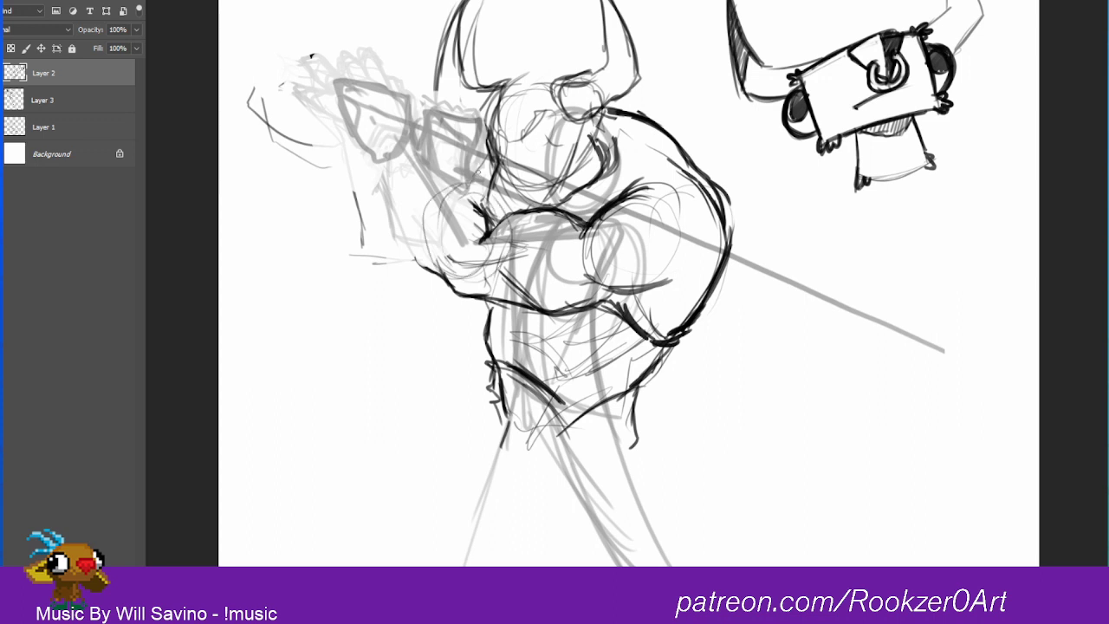
drag(355, 254, 494, 279)
drag(350, 255, 455, 277)
drag(340, 220, 406, 276)
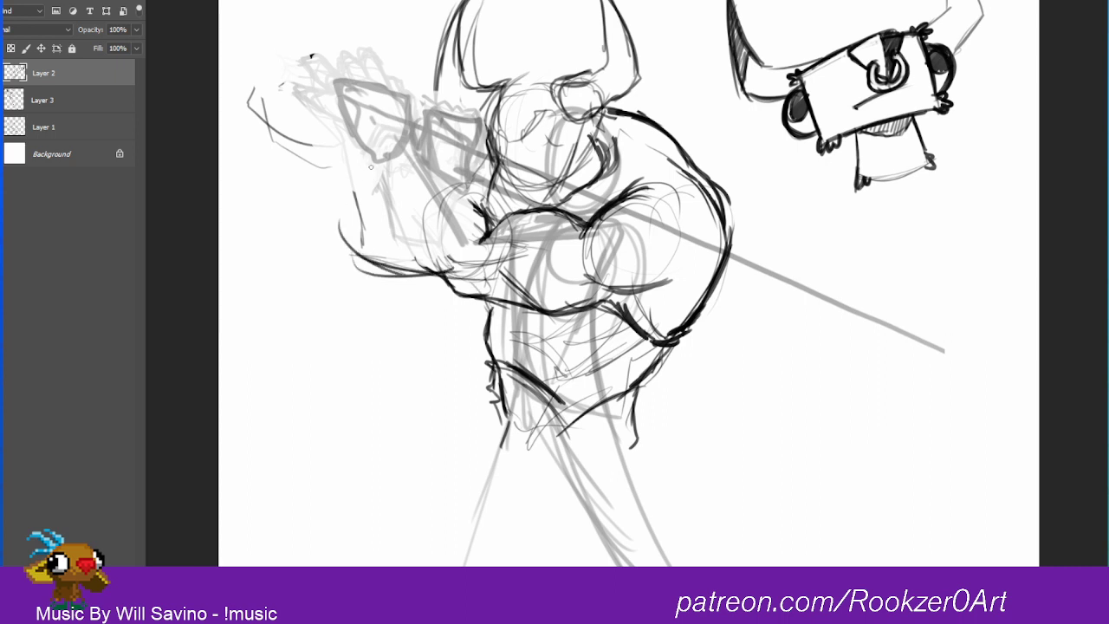
drag(357, 188, 440, 180)
mouse_move(373, 204)
mouse_down()
mouse_move(464, 196)
mouse_move(448, 178)
mouse_up()
mouse_move(381, 170)
mouse_down()
mouse_move(409, 245)
mouse_move(377, 172)
mouse_up()
drag(372, 165, 440, 274)
mouse_move(495, 228)
mouse_down()
mouse_move(436, 176)
mouse_move(514, 216)
mouse_up()
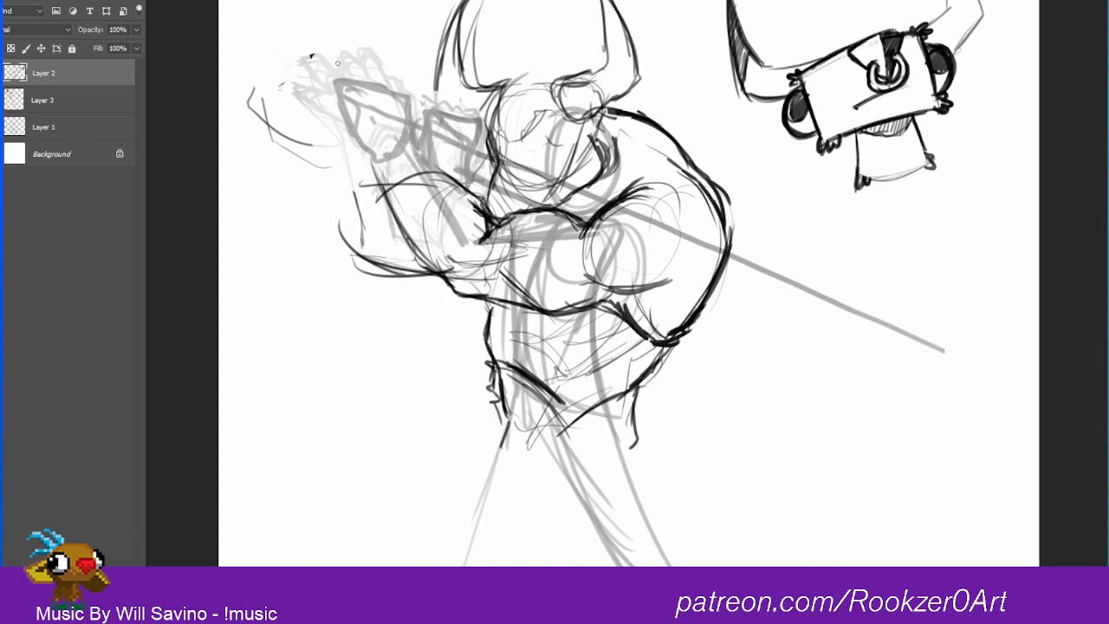
Step: Sketch an upright forearm rising from the elbow and top it with a blocky fist
mouse_move(385, 270)
mouse_down()
mouse_move(330, 253)
mouse_move(345, 147)
mouse_move(338, 186)
mouse_up()
drag(354, 131, 356, 111)
mouse_move(359, 73)
mouse_down()
mouse_move(376, 67)
mouse_move(356, 137)
mouse_up()
mouse_move(361, 138)
mouse_down()
mouse_move(406, 136)
mouse_move(414, 76)
mouse_up()
mouse_move(413, 72)
mouse_down()
mouse_move(399, 141)
mouse_move(410, 164)
mouse_move(399, 141)
mouse_move(393, 163)
mouse_move(410, 205)
mouse_move(369, 251)
mouse_up()
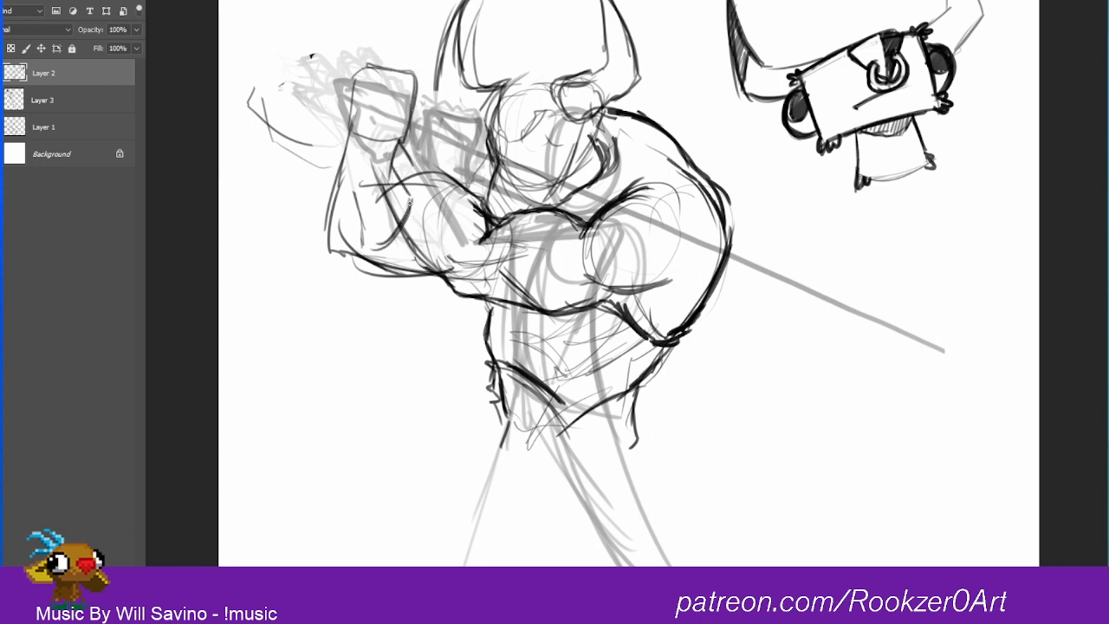
drag(413, 192, 403, 206)
drag(405, 130, 384, 193)
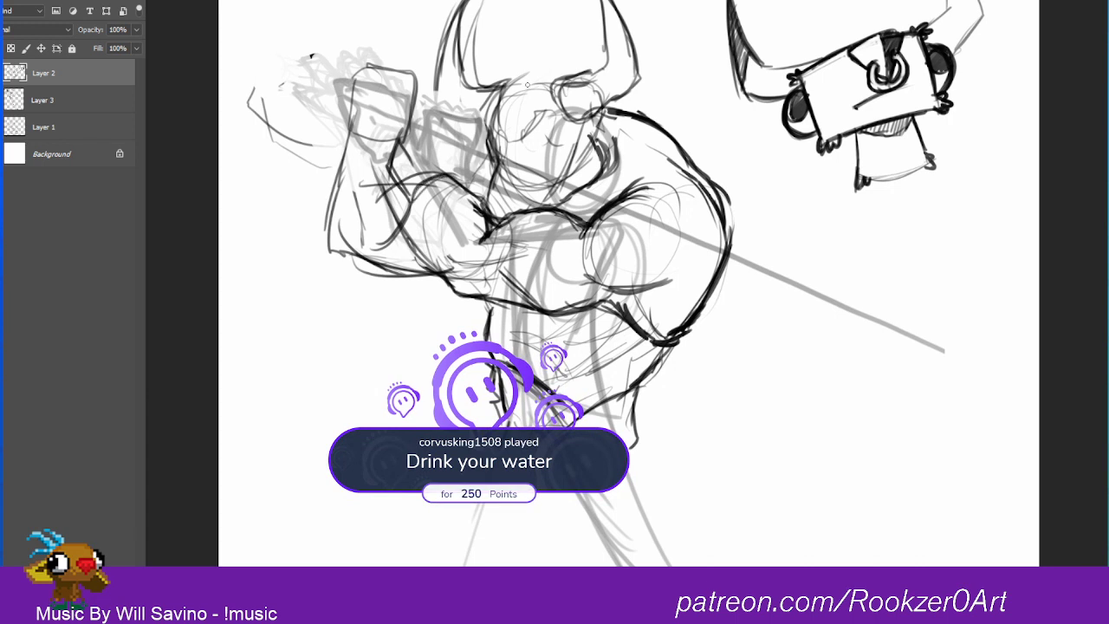
Step: Add a curved contour linking the arm to the head, and rough in finger lines on the blocky fist
drag(482, 140, 456, 175)
mouse_move(483, 139)
mouse_down()
mouse_move(454, 175)
mouse_move(458, 162)
mouse_move(438, 176)
mouse_up()
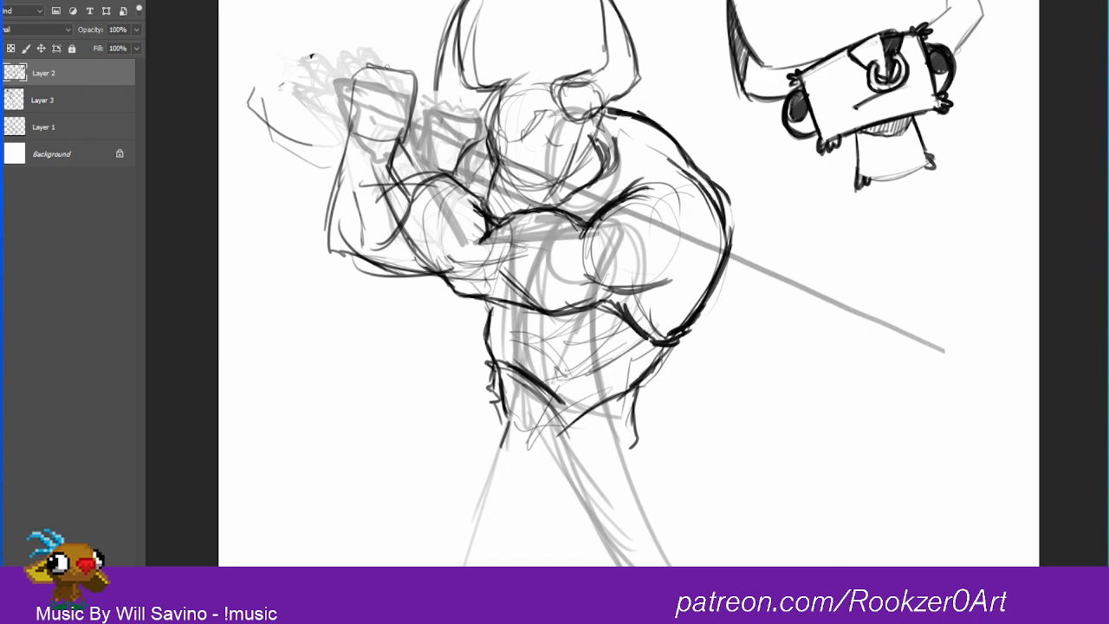
mouse_move(355, 99)
mouse_down()
mouse_move(358, 80)
mouse_move(402, 72)
mouse_move(416, 106)
mouse_up()
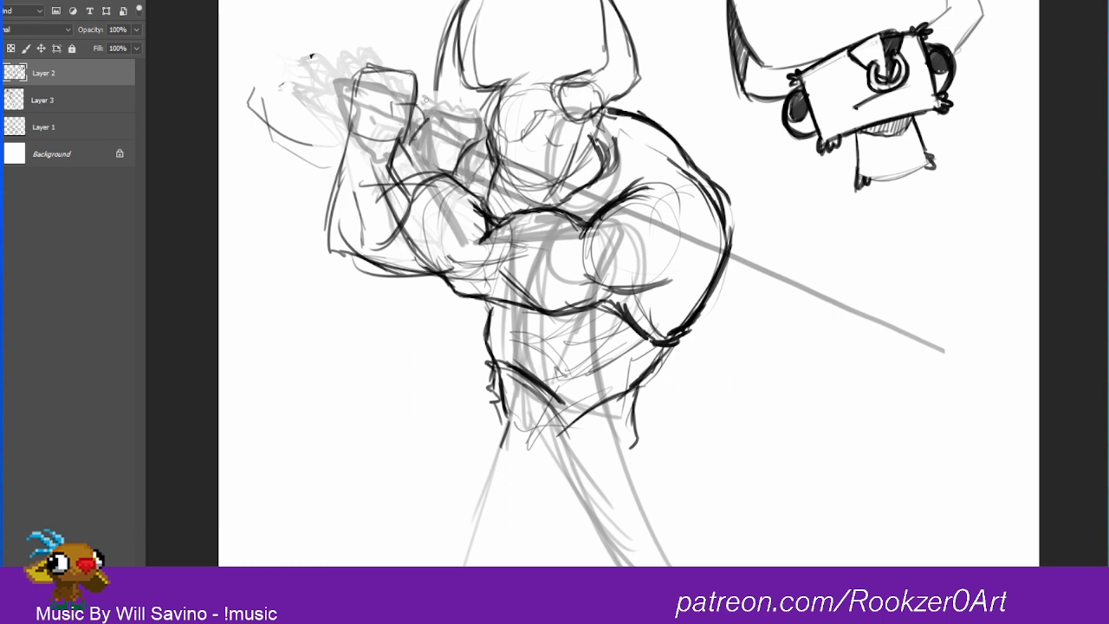
Step: Draw a longer forearm reaching diagonally outward across the upright one, ending in a small boxy hand
mouse_move(465, 187)
mouse_down()
mouse_move(399, 151)
mouse_move(351, 89)
mouse_up()
drag(386, 194, 303, 138)
mouse_move(407, 157)
mouse_down()
mouse_move(369, 128)
mouse_move(347, 77)
mouse_up()
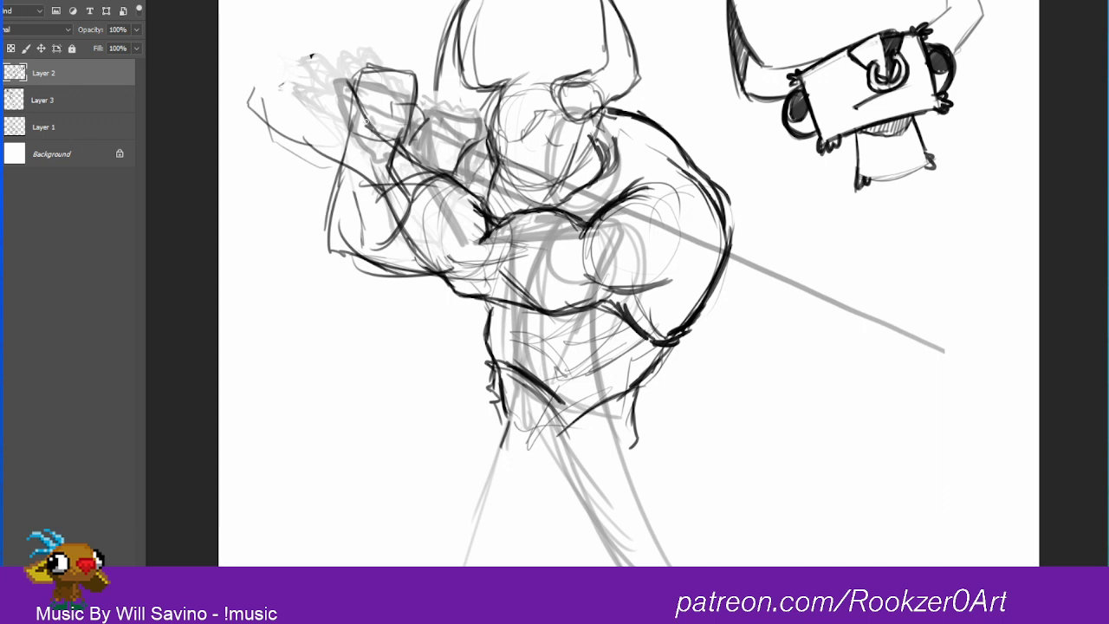
drag(361, 119, 300, 73)
mouse_move(298, 91)
mouse_down()
mouse_move(331, 161)
mouse_move(340, 104)
mouse_move(416, 161)
mouse_move(378, 123)
mouse_move(333, 102)
mouse_move(295, 49)
mouse_move(295, 87)
mouse_move(265, 74)
mouse_move(262, 102)
mouse_move(284, 147)
mouse_move(305, 108)
mouse_move(322, 149)
mouse_move(345, 102)
mouse_move(400, 142)
mouse_up()
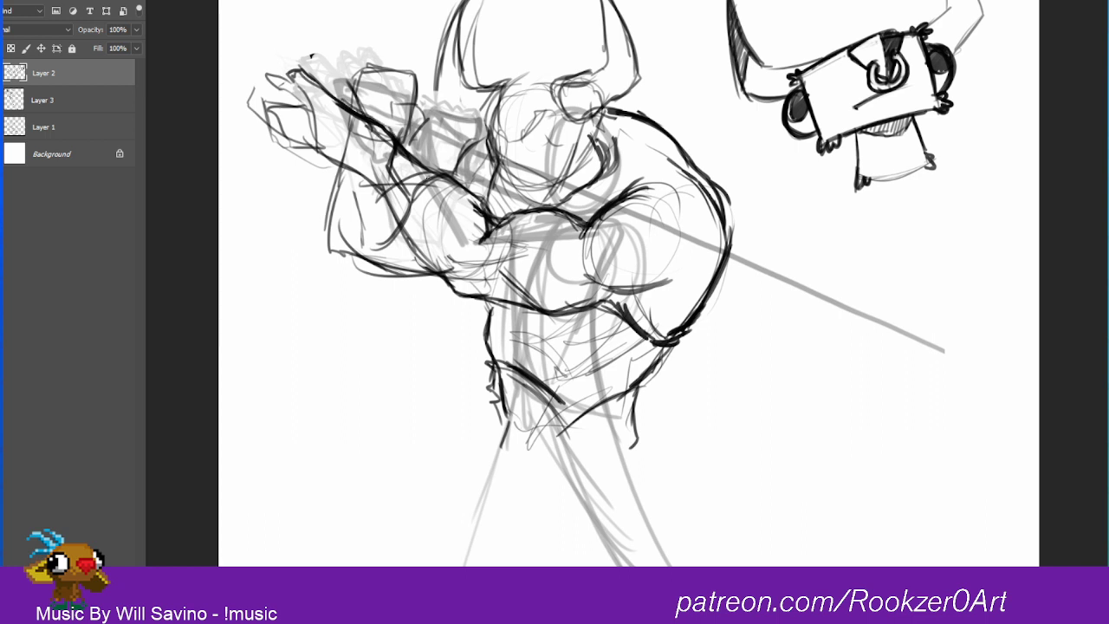
Step: Reshape the blocky fist with an angular peak and firm up the outstretched hand's thumb and finger outlines
mouse_move(402, 85)
mouse_down()
mouse_move(425, 116)
mouse_move(395, 65)
mouse_move(419, 91)
mouse_move(372, 59)
mouse_move(357, 105)
mouse_move(325, 82)
mouse_move(266, 76)
mouse_move(306, 94)
mouse_up()
mouse_move(310, 55)
mouse_down()
mouse_move(246, 77)
mouse_move(270, 92)
mouse_move(283, 80)
mouse_move(302, 108)
mouse_move(308, 73)
mouse_move(339, 104)
mouse_up()
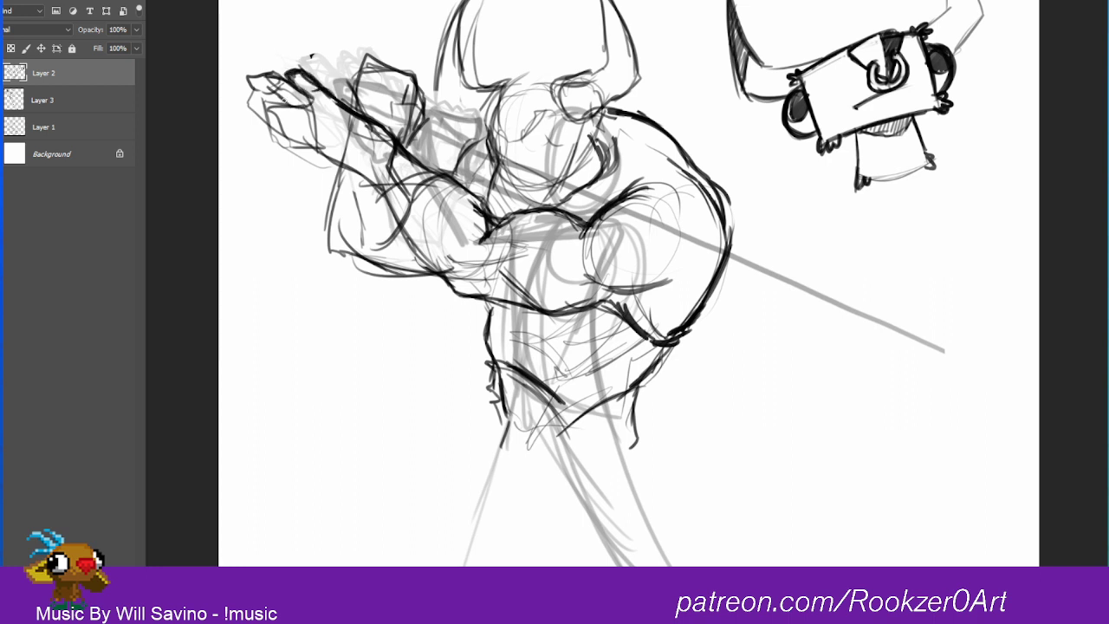
mouse_move(269, 104)
mouse_down()
mouse_move(270, 143)
mouse_move(291, 153)
mouse_move(292, 136)
mouse_move(326, 156)
mouse_up()
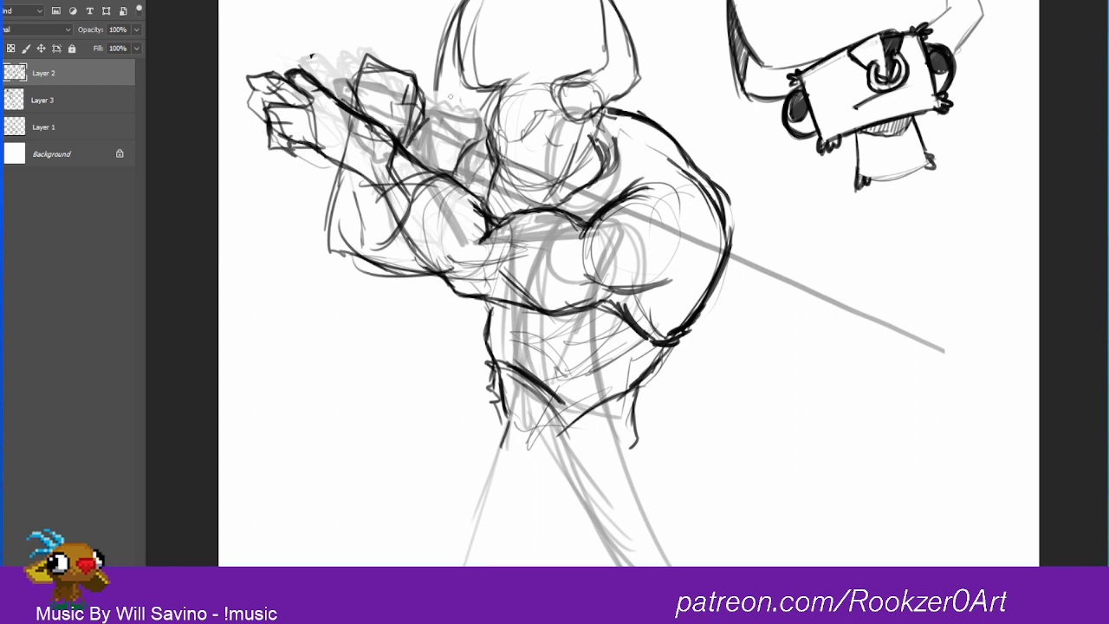
Step: Draw a long straight guideline from the fist across the face and past the doodle, and hide the thumbnail layer
mouse_move(363, 83)
mouse_down()
mouse_move(409, 68)
mouse_move(412, 130)
mouse_move(423, 125)
mouse_move(424, 73)
mouse_move(405, 73)
mouse_move(457, 96)
mouse_move(1028, 101)
mouse_up()
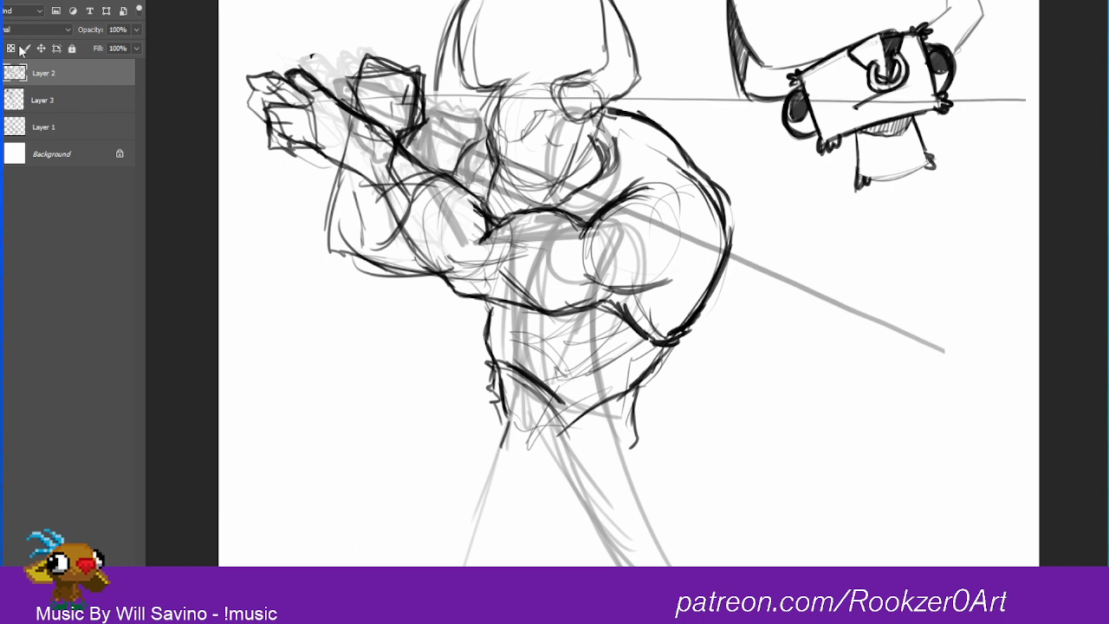
mouse_move(795, 262)
mouse_down()
mouse_move(796, 318)
mouse_move(835, 284)
mouse_move(833, 271)
mouse_up()
click(1, 128)
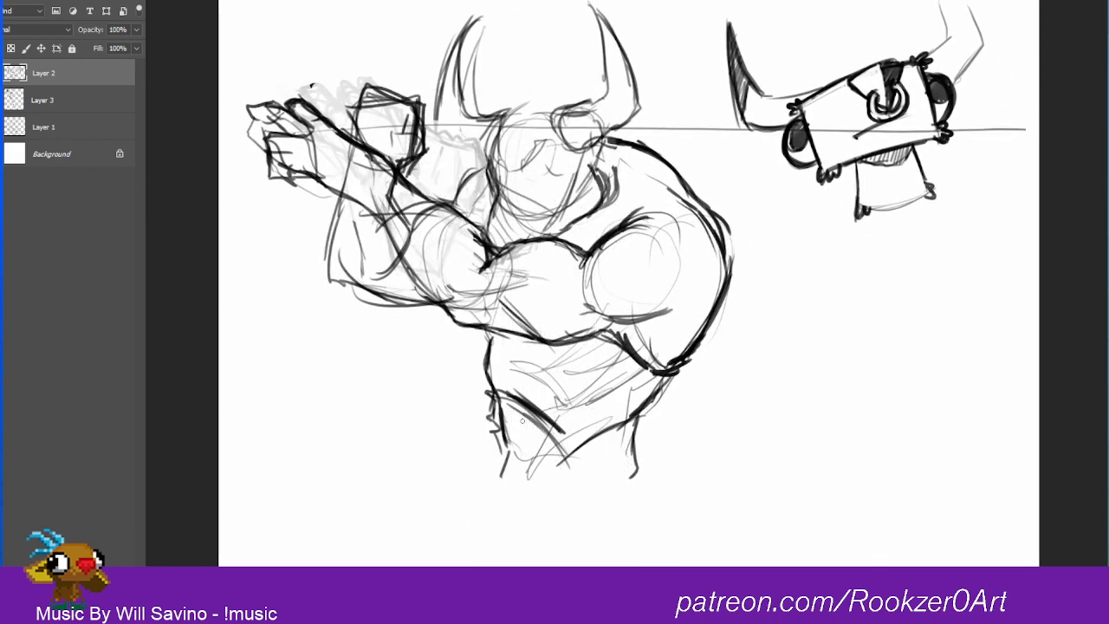
Step: Rough in the warrior's waist and hips with darker side contours, a curved thigh line and an angular lower edge
drag(666, 380, 643, 412)
mouse_move(644, 411)
mouse_down()
mouse_move(666, 477)
mouse_move(664, 461)
mouse_up()
mouse_move(646, 409)
mouse_down()
mouse_move(665, 476)
mouse_move(594, 438)
mouse_move(543, 498)
mouse_up()
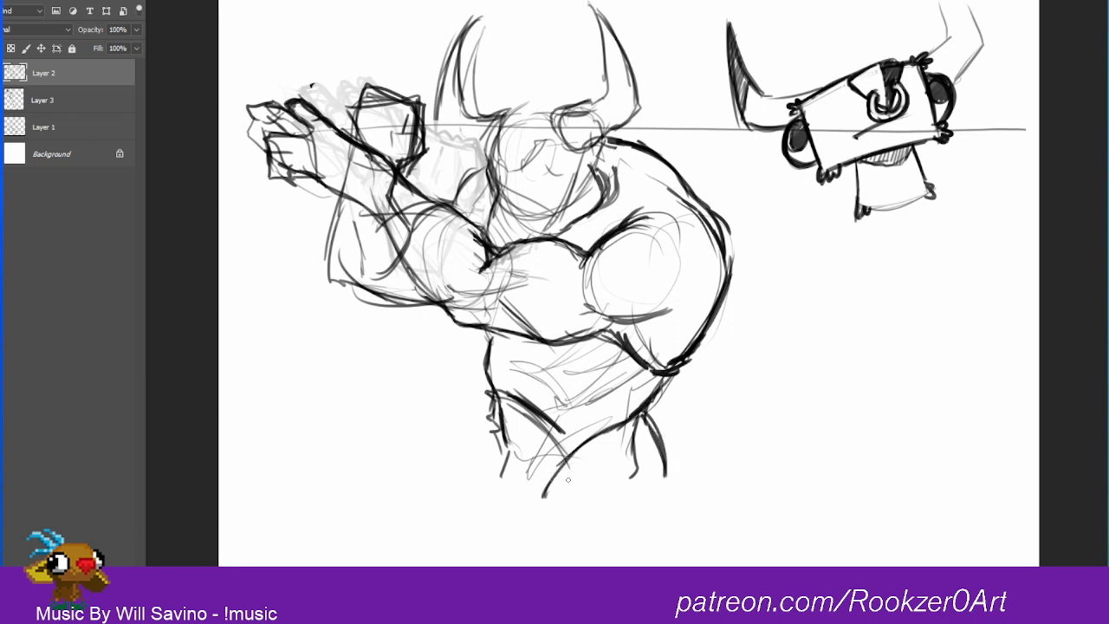
mouse_move(641, 411)
mouse_down()
mouse_move(592, 432)
mouse_move(604, 490)
mouse_move(640, 430)
mouse_move(618, 430)
mouse_up()
drag(494, 400, 499, 439)
drag(495, 424, 495, 462)
mouse_move(498, 451)
mouse_down()
mouse_move(481, 494)
mouse_move(490, 485)
mouse_move(540, 517)
mouse_move(672, 457)
mouse_up()
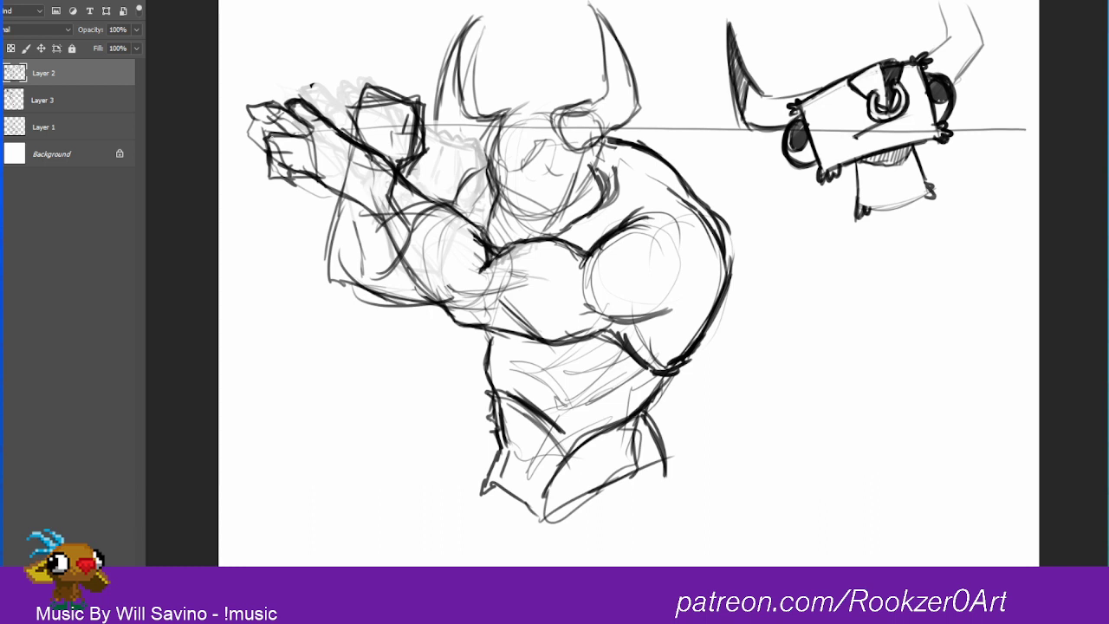
Step: Sketch the sword's long centre line from the outstretched hand through the fist, with a tall crossguard beside the fist
mouse_move(246, 140)
mouse_down()
mouse_move(453, 134)
mouse_move(422, 130)
mouse_move(636, 119)
mouse_up()
drag(454, 131, 1080, 99)
mouse_move(448, 88)
mouse_down()
mouse_move(425, 129)
mouse_move(454, 181)
mouse_move(475, 82)
mouse_move(438, 47)
mouse_move(448, 104)
mouse_move(427, 132)
mouse_move(438, 121)
mouse_move(431, 39)
mouse_up()
mouse_move(429, 123)
mouse_down()
mouse_move(439, 195)
mouse_move(457, 67)
mouse_move(433, 210)
mouse_move(447, 205)
mouse_move(437, 200)
mouse_move(428, 54)
mouse_up()
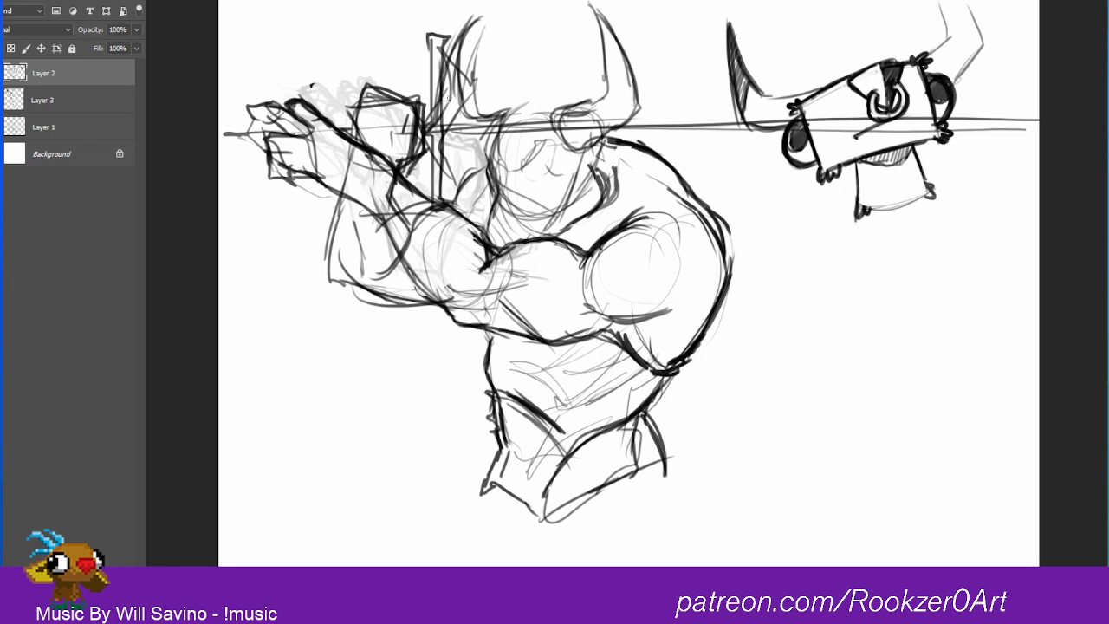
Step: Add long parallel lines for the sword blade's edges and inner ridges, running from the crossguard past the horned doodle
drag(433, 96, 971, 95)
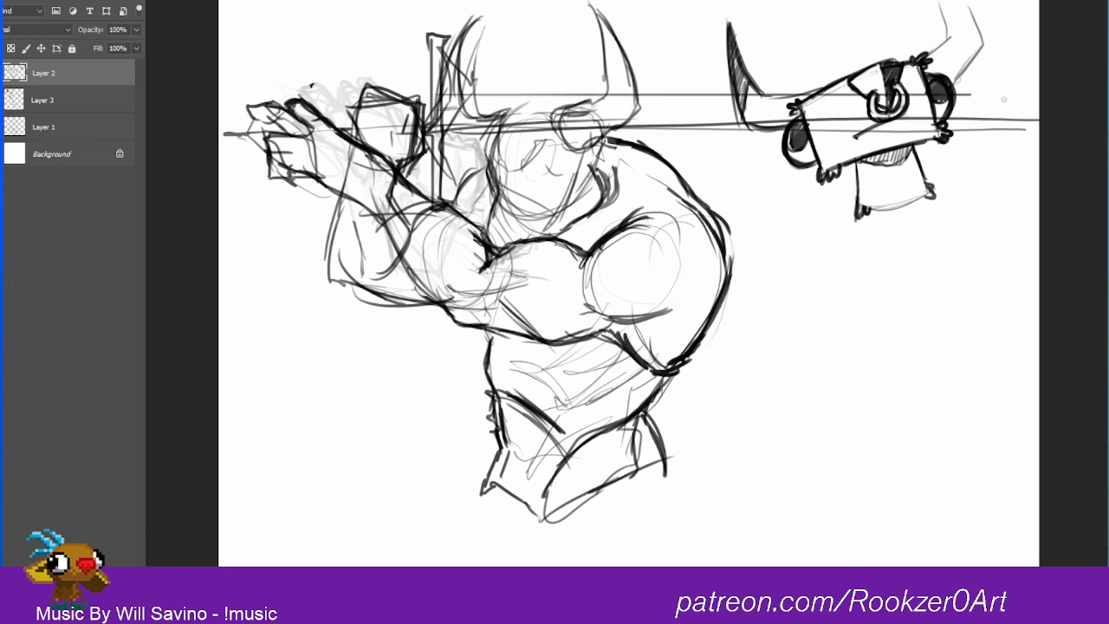
mouse_move(437, 169)
mouse_down()
mouse_move(984, 169)
mouse_move(1008, 136)
mouse_up()
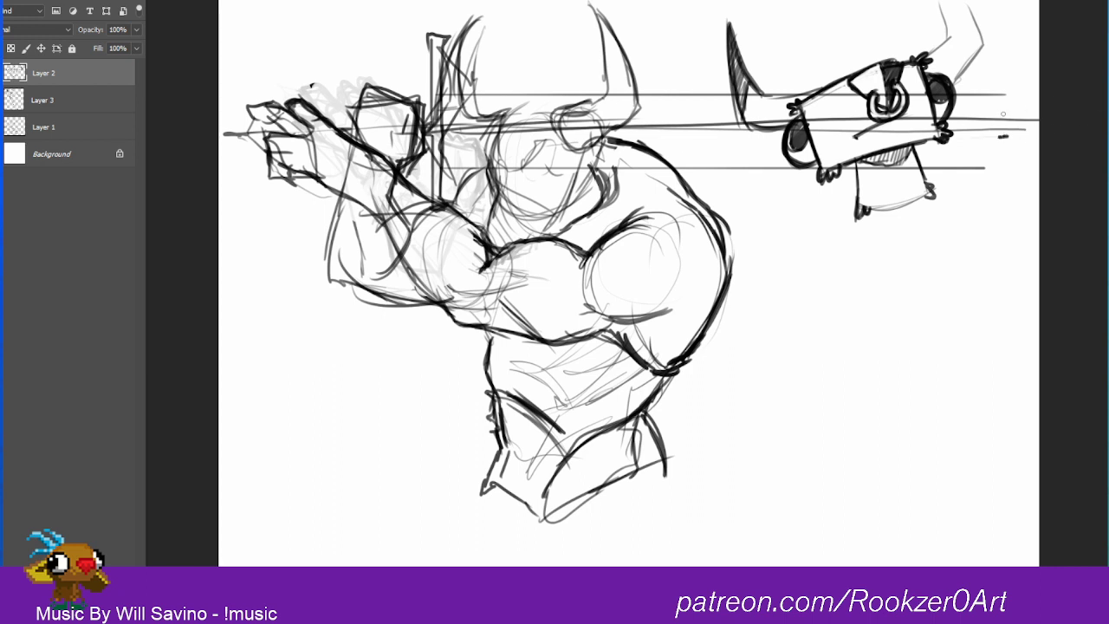
click(1004, 111)
drag(446, 114, 446, 106)
shift+click(1003, 111)
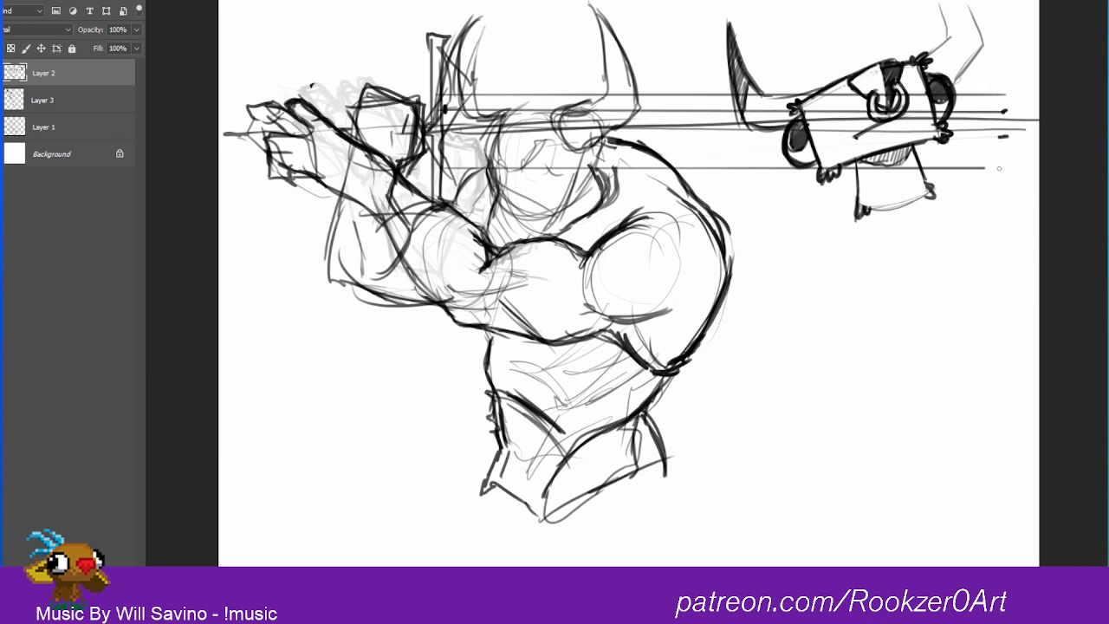
drag(443, 160, 443, 166)
shift+click(1003, 137)
drag(445, 105, 443, 96)
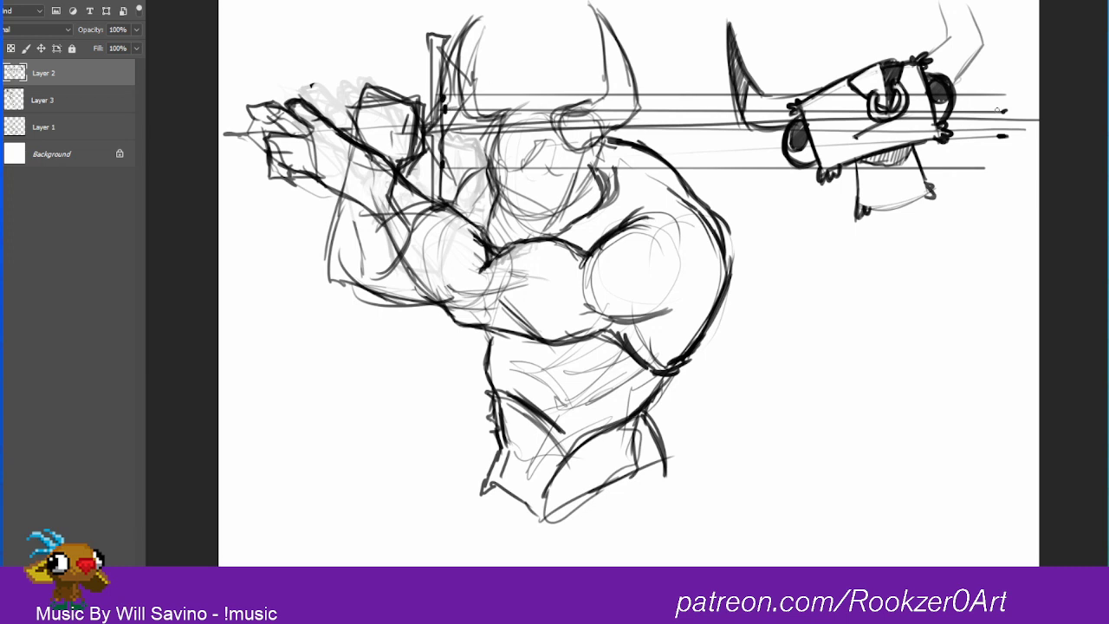
shift+click(998, 111)
Step: Try a tiny smiley face on the warrior's head
drag(510, 167, 520, 178)
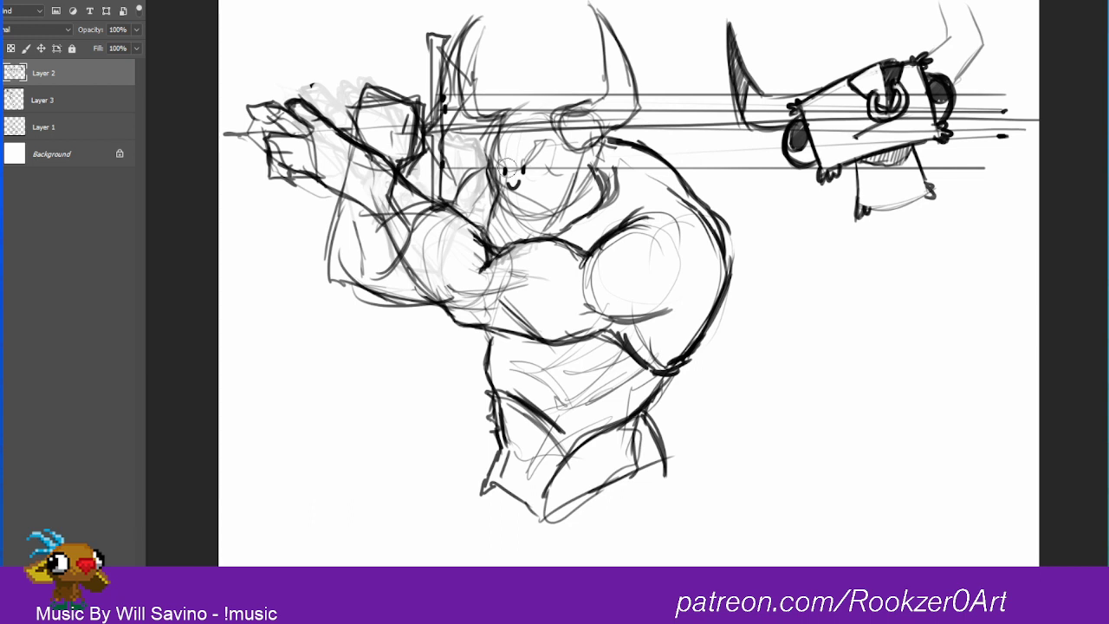
drag(511, 174, 518, 171)
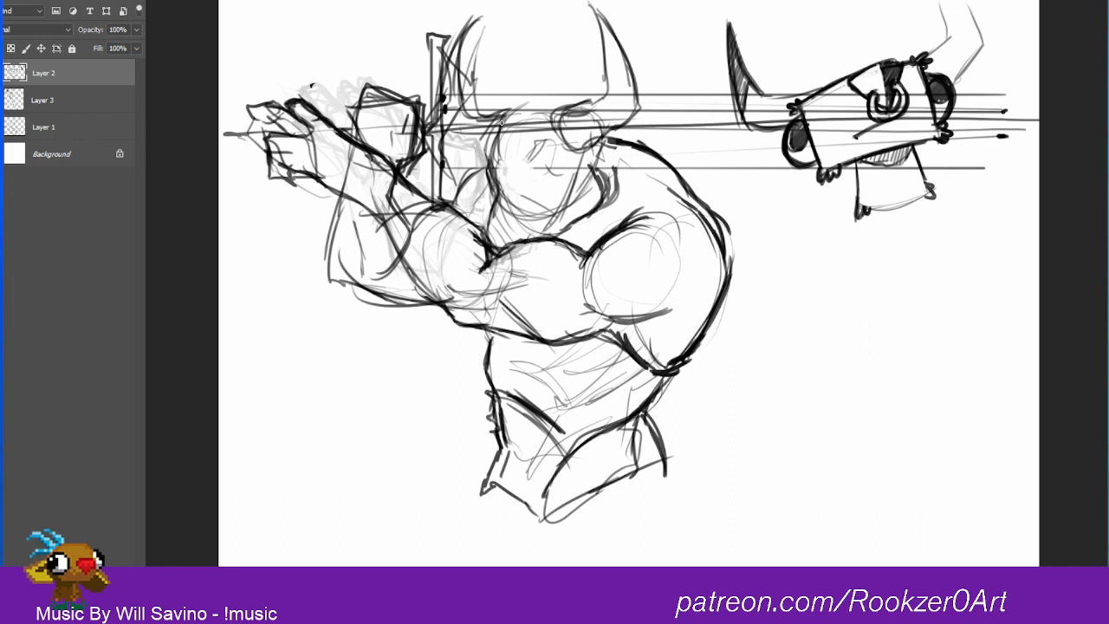
Step: Firm up the top of the head and the extended forearm's contours, adding an angular crease at the elbow
mouse_move(504, 120)
mouse_down()
mouse_move(530, 106)
mouse_move(560, 112)
mouse_up()
mouse_move(372, 158)
mouse_down()
mouse_move(397, 208)
mouse_move(371, 209)
mouse_move(397, 168)
mouse_move(442, 201)
mouse_up()
drag(374, 180, 374, 211)
mouse_move(380, 189)
mouse_down()
mouse_move(361, 208)
mouse_move(404, 247)
mouse_move(416, 281)
mouse_up()
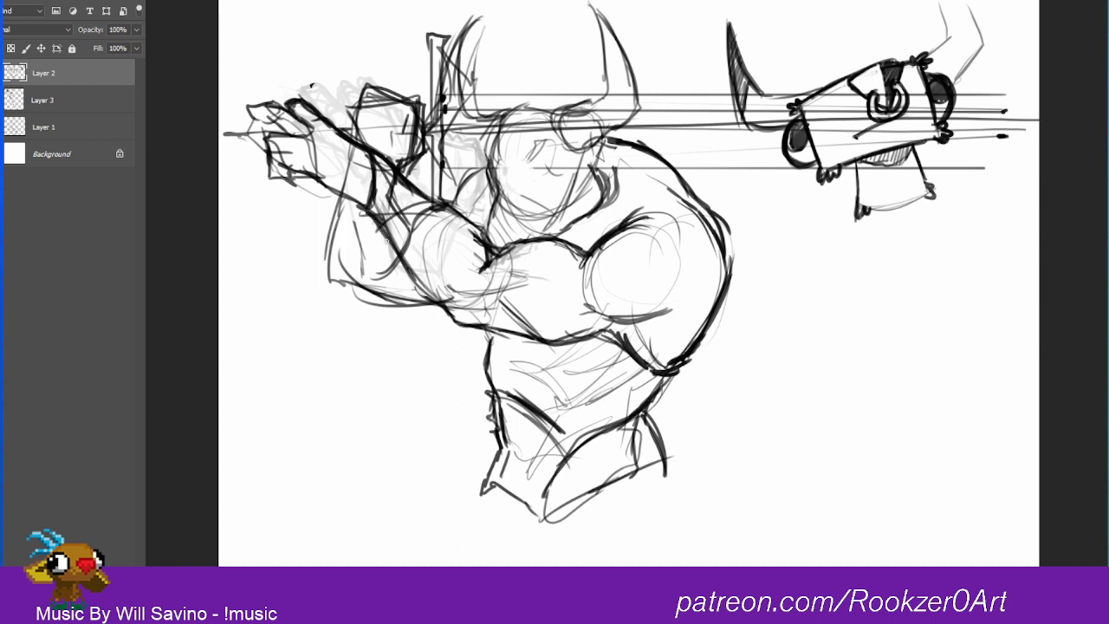
drag(383, 237, 423, 292)
mouse_move(413, 277)
mouse_down()
mouse_move(443, 245)
mouse_move(450, 268)
mouse_move(437, 292)
mouse_move(422, 289)
mouse_move(472, 260)
mouse_up()
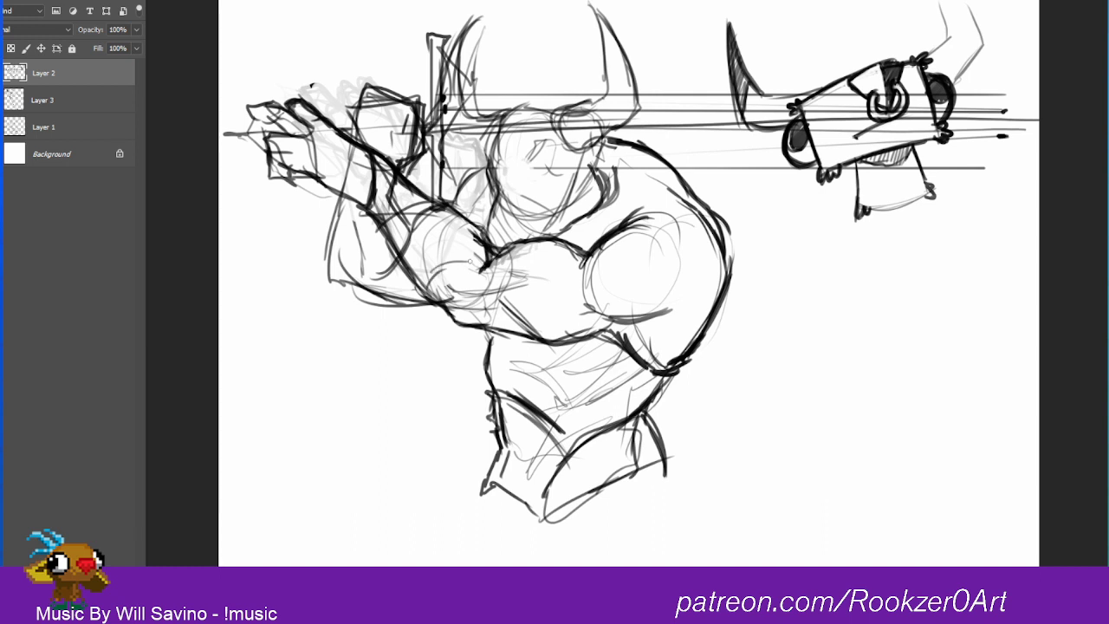
mouse_move(468, 216)
mouse_down()
mouse_move(478, 264)
mouse_move(430, 277)
mouse_up()
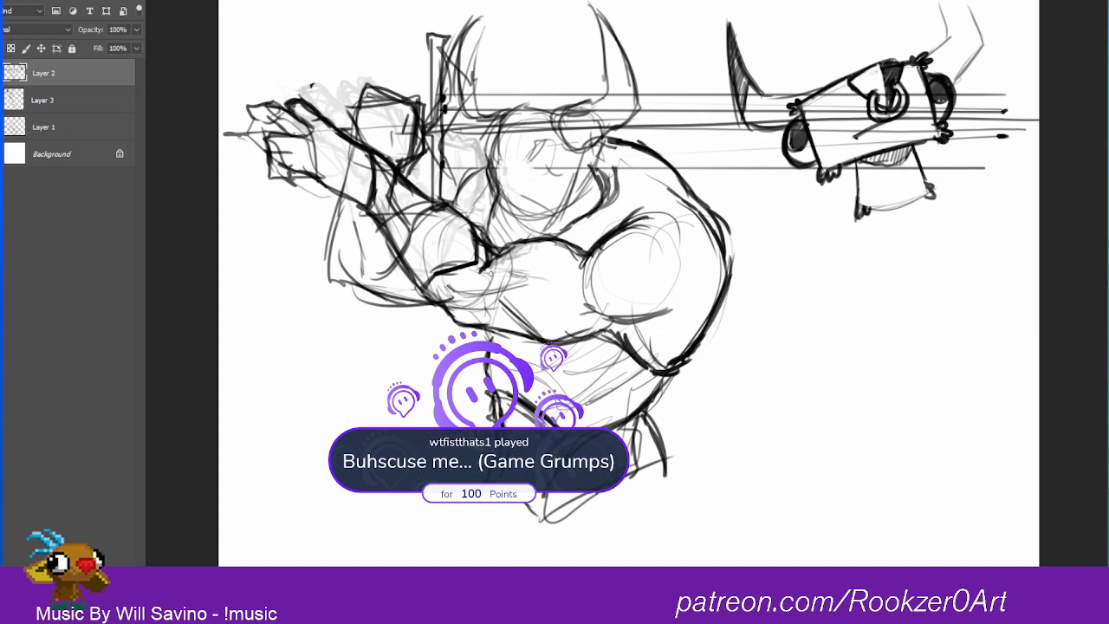
Step: Flip the canvas horizontally, and rework the shoulder's outer contour into a thinner, more angular line
key(ctrl+shift+h)
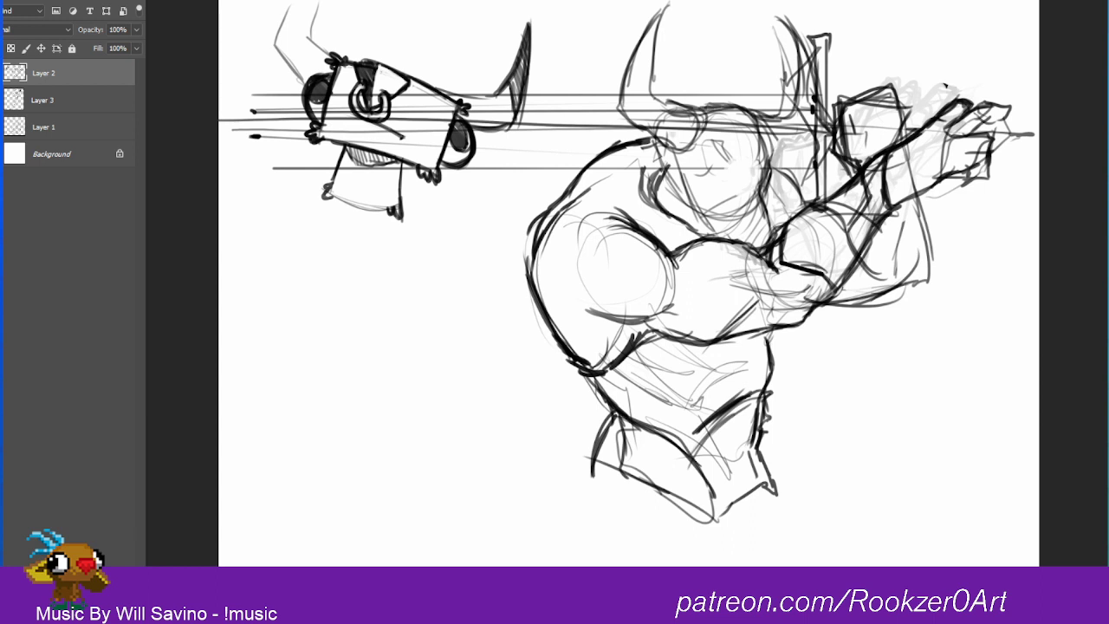
mouse_move(644, 135)
mouse_down()
mouse_move(606, 150)
mouse_move(532, 227)
mouse_move(525, 276)
mouse_move(561, 354)
mouse_move(598, 376)
mouse_up()
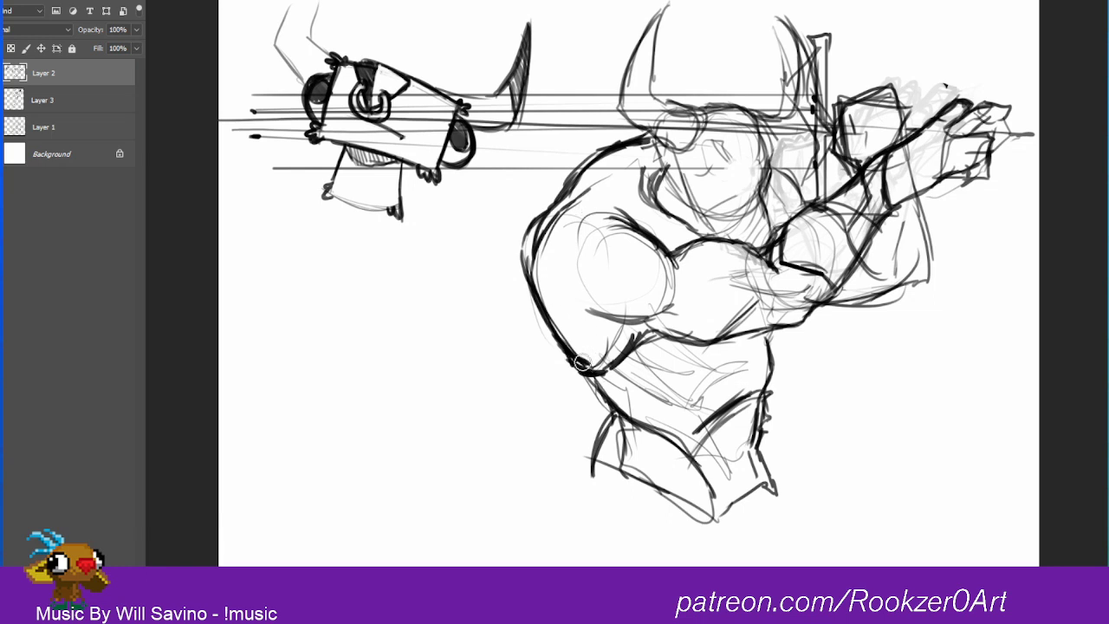
mouse_move(576, 360)
mouse_down()
mouse_move(589, 369)
mouse_move(533, 274)
mouse_up()
mouse_move(533, 274)
mouse_down()
mouse_move(573, 355)
mouse_move(535, 282)
mouse_move(534, 251)
mouse_move(562, 215)
mouse_up()
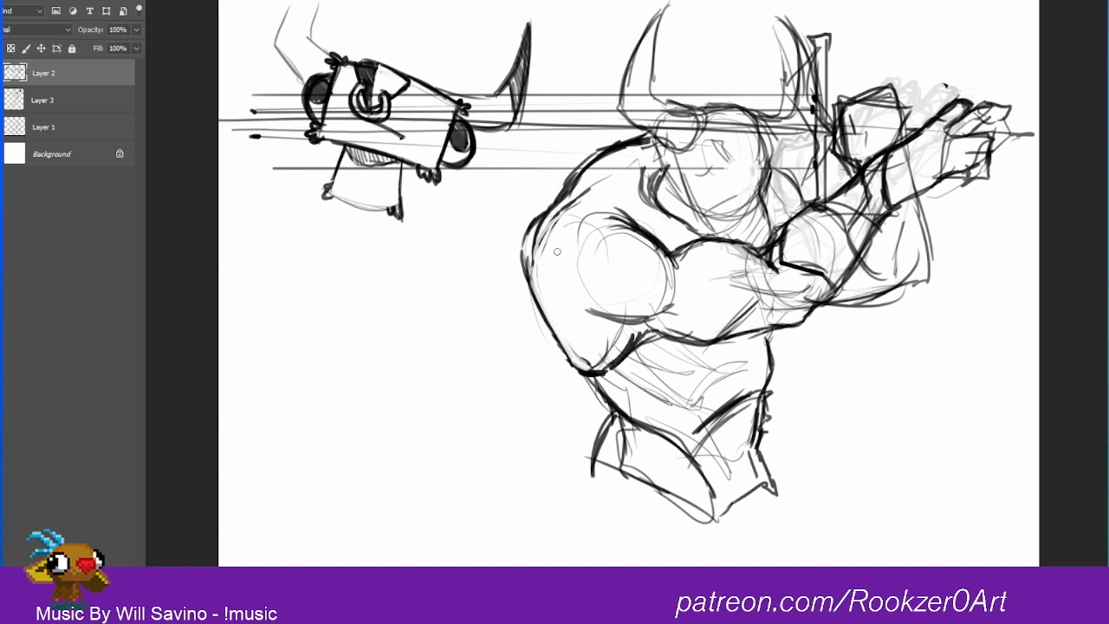
mouse_move(534, 264)
mouse_down()
mouse_move(568, 212)
mouse_move(565, 224)
mouse_up()
Step: Redefine the rounded shoulder muscle and the upper arm's contours, cleaning up the heavy overlapping lines around them
key(b)
mouse_move(634, 226)
mouse_down()
mouse_move(660, 260)
mouse_move(655, 225)
mouse_move(673, 252)
mouse_move(640, 212)
mouse_move(660, 231)
mouse_move(663, 282)
mouse_move(625, 297)
mouse_up()
drag(667, 297, 593, 287)
mouse_move(573, 220)
mouse_down()
mouse_move(603, 292)
mouse_move(569, 267)
mouse_move(561, 307)
mouse_move(612, 327)
mouse_move(648, 310)
mouse_move(670, 315)
mouse_move(643, 259)
mouse_move(629, 318)
mouse_move(659, 336)
mouse_move(734, 336)
mouse_move(695, 307)
mouse_move(741, 307)
mouse_up()
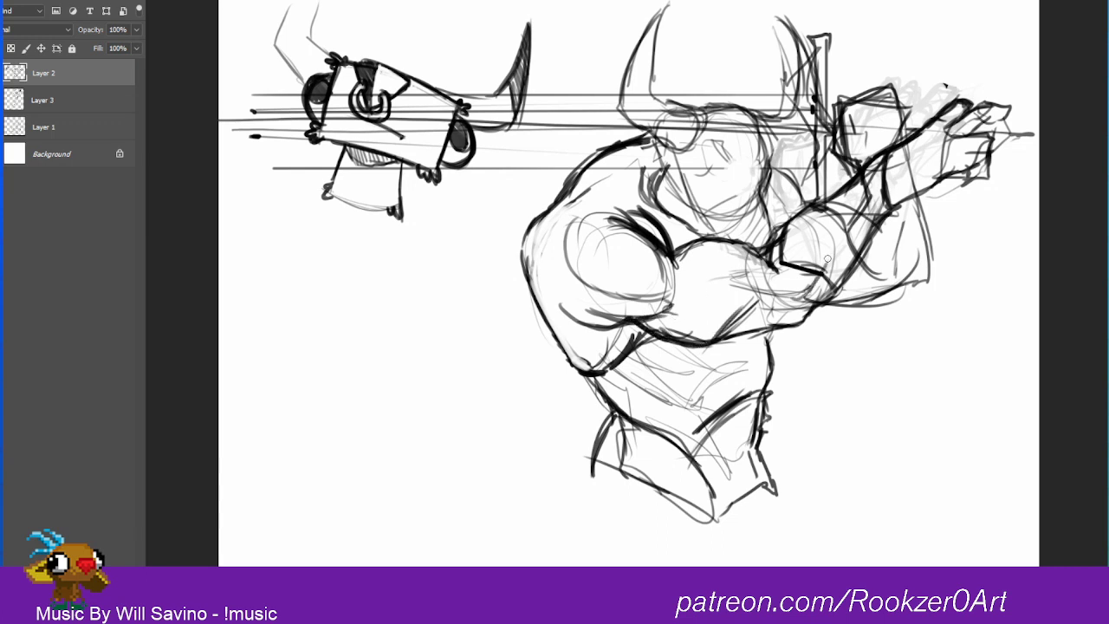
mouse_move(808, 295)
mouse_down()
mouse_move(843, 229)
mouse_move(767, 256)
mouse_move(739, 240)
mouse_move(669, 251)
mouse_move(678, 243)
mouse_up()
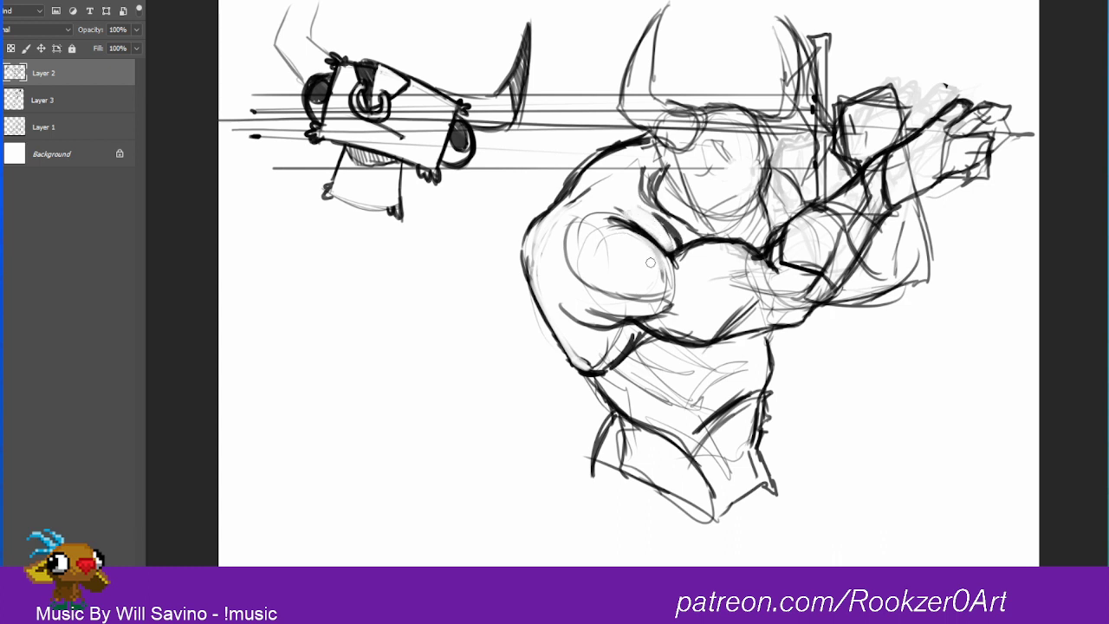
mouse_move(617, 228)
mouse_down()
mouse_move(667, 270)
mouse_move(645, 249)
mouse_move(682, 249)
mouse_up()
drag(674, 303, 609, 326)
mouse_move(662, 309)
mouse_down()
mouse_move(590, 333)
mouse_move(543, 267)
mouse_up()
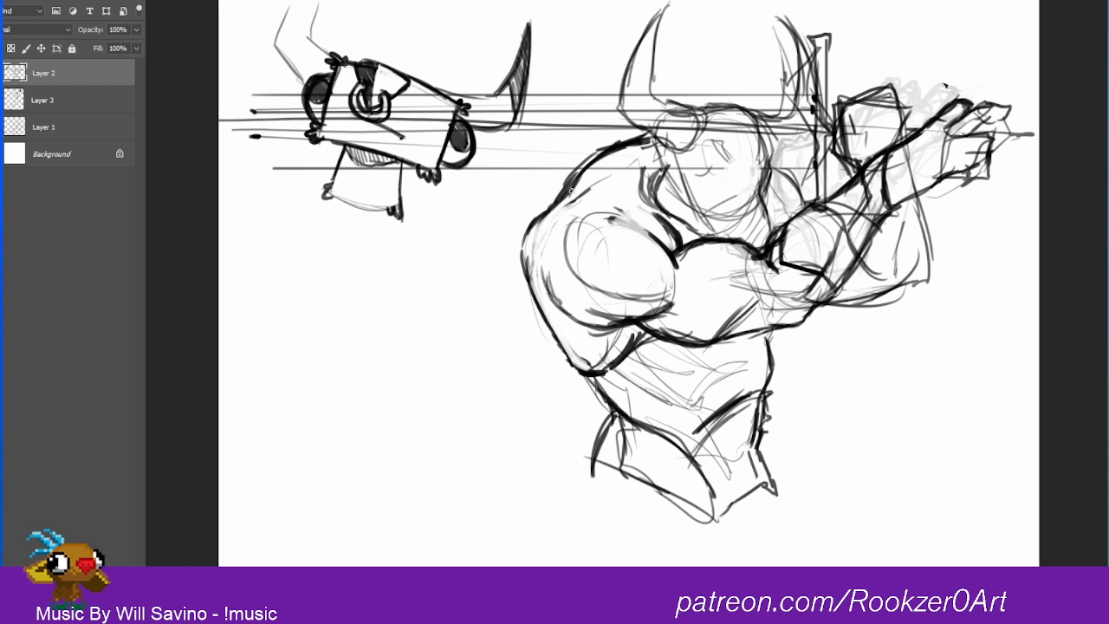
Step: Redraw the shoulder's outer edge as a rounder curve slightly further in, and erase the old outline outside it
mouse_move(559, 204)
mouse_down()
mouse_move(535, 266)
mouse_move(552, 302)
mouse_up()
drag(534, 257, 544, 317)
key(e)
drag(526, 227, 517, 290)
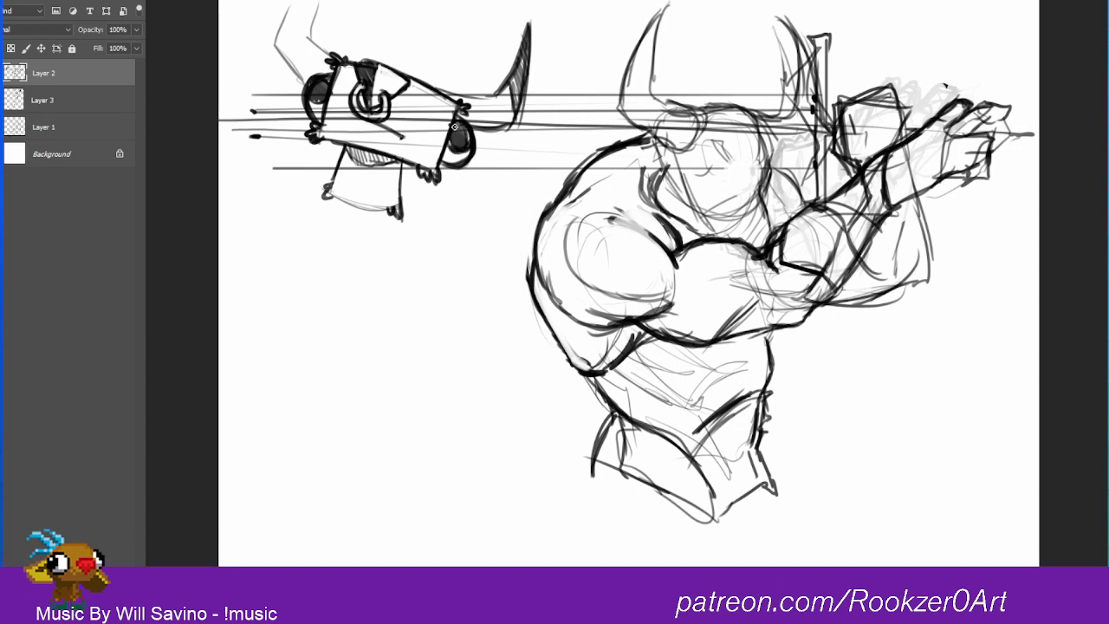
Step: Give the boxy horned doodle big round eyes with solid black pupils and a small open mouth
mouse_move(313, 85)
mouse_down()
mouse_move(338, 114)
mouse_move(317, 123)
mouse_move(345, 83)
mouse_up()
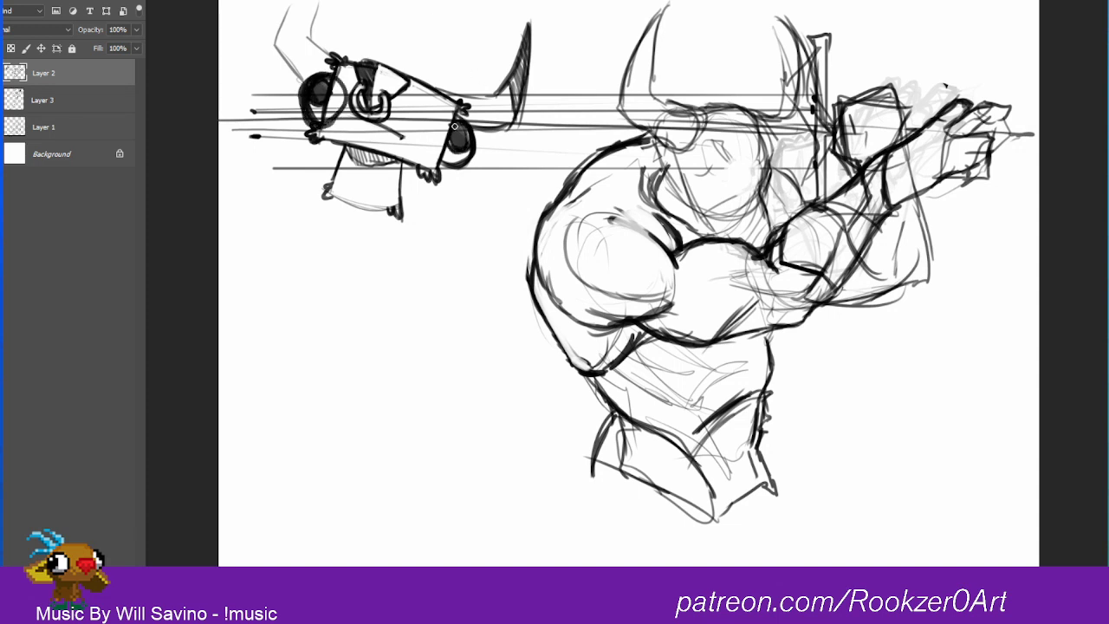
mouse_move(457, 114)
mouse_down()
mouse_move(426, 141)
mouse_move(467, 154)
mouse_up()
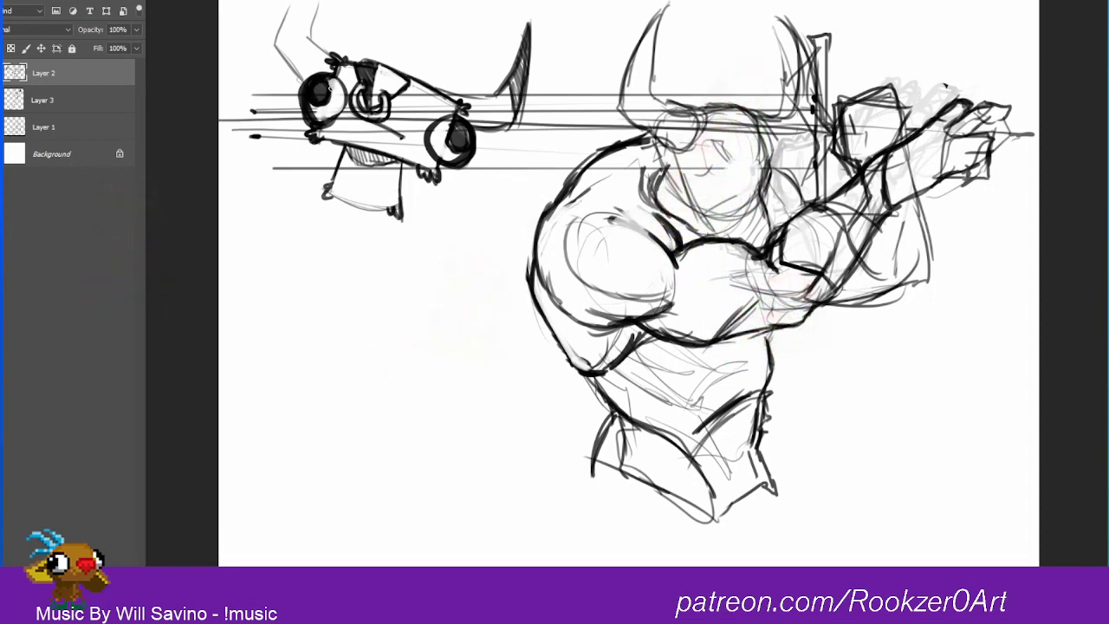
drag(332, 79, 318, 105)
mouse_move(459, 128)
mouse_down()
mouse_move(456, 143)
mouse_move(468, 130)
mouse_up()
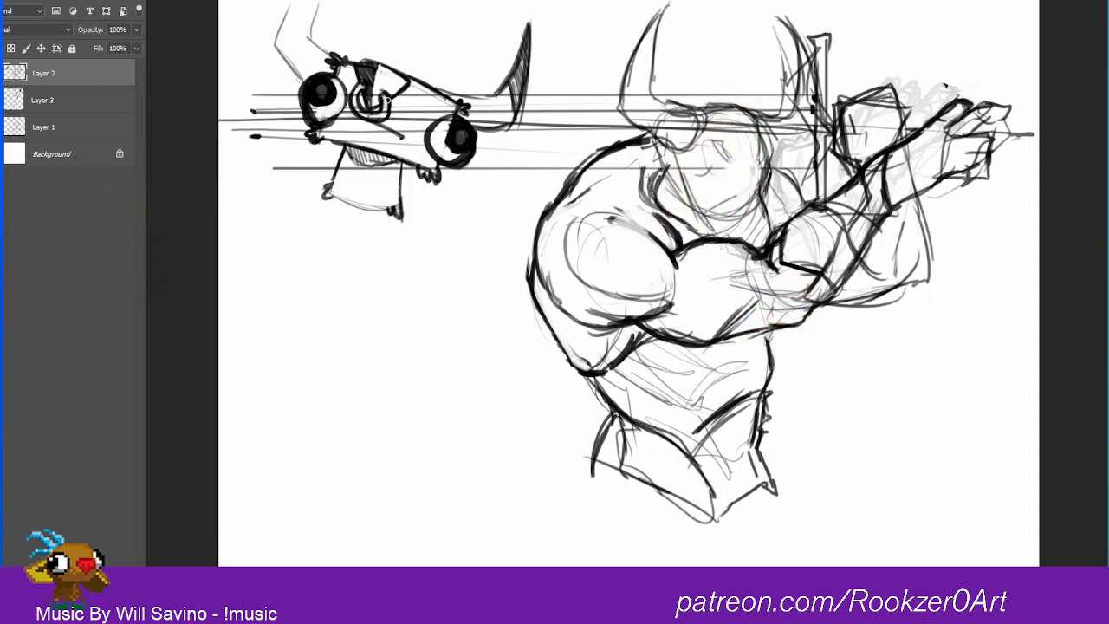
mouse_move(339, 121)
mouse_down()
mouse_move(373, 144)
mouse_move(348, 121)
mouse_move(381, 127)
mouse_move(372, 139)
mouse_move(368, 120)
mouse_move(402, 136)
mouse_move(358, 117)
mouse_move(370, 132)
mouse_move(353, 139)
mouse_move(373, 127)
mouse_move(362, 112)
mouse_up()
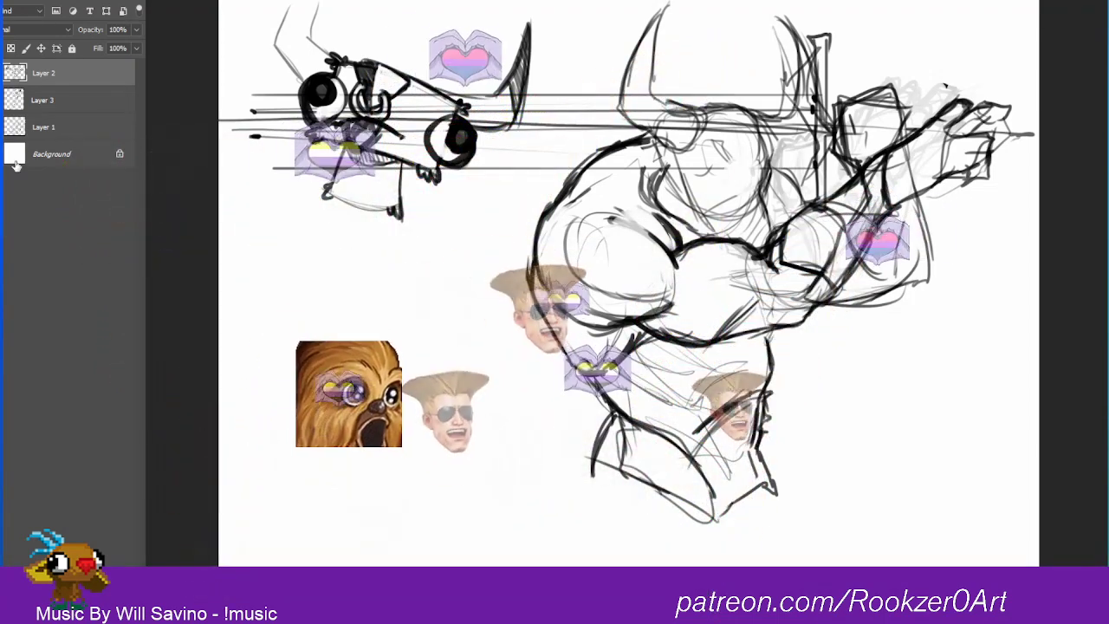
Step: Add a new layer above the sketch, lower the sketch layer's fill to 35%, and make the new layer active
click(30, 74)
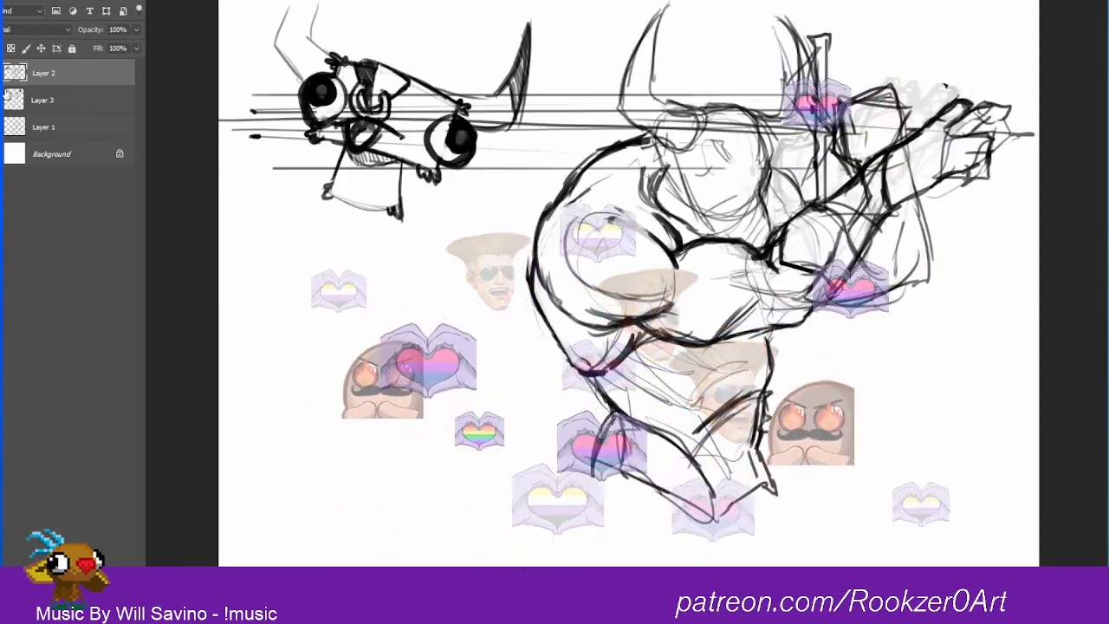
click(3, 75)
click(4, 74)
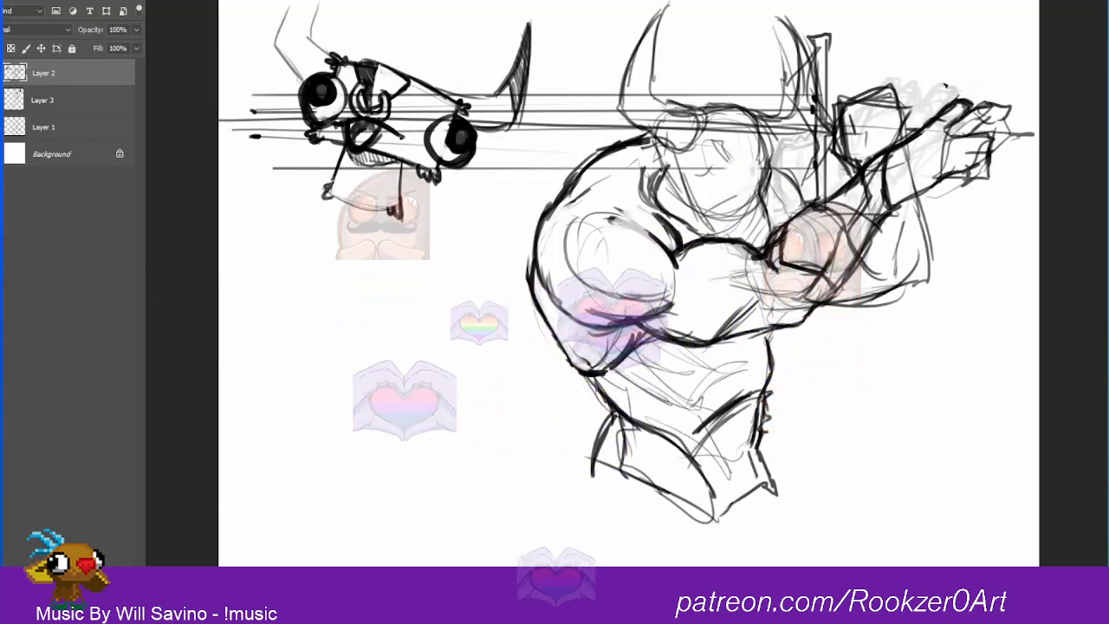
key(ctrl+shift+alt+n)
click(34, 100)
click(137, 49)
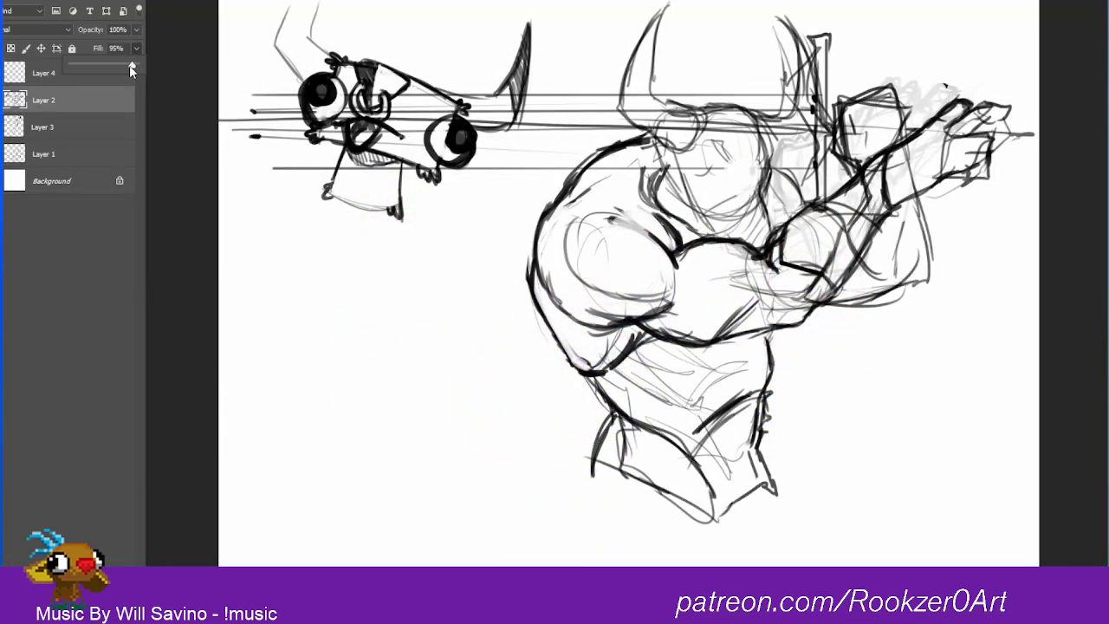
drag(129, 65, 94, 65)
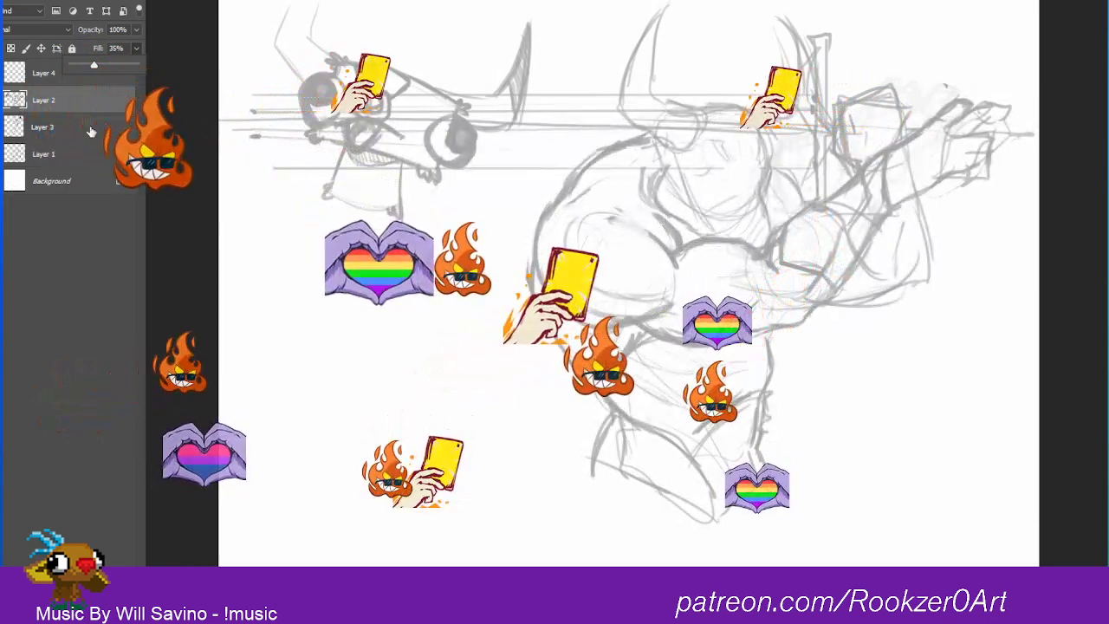
click(52, 72)
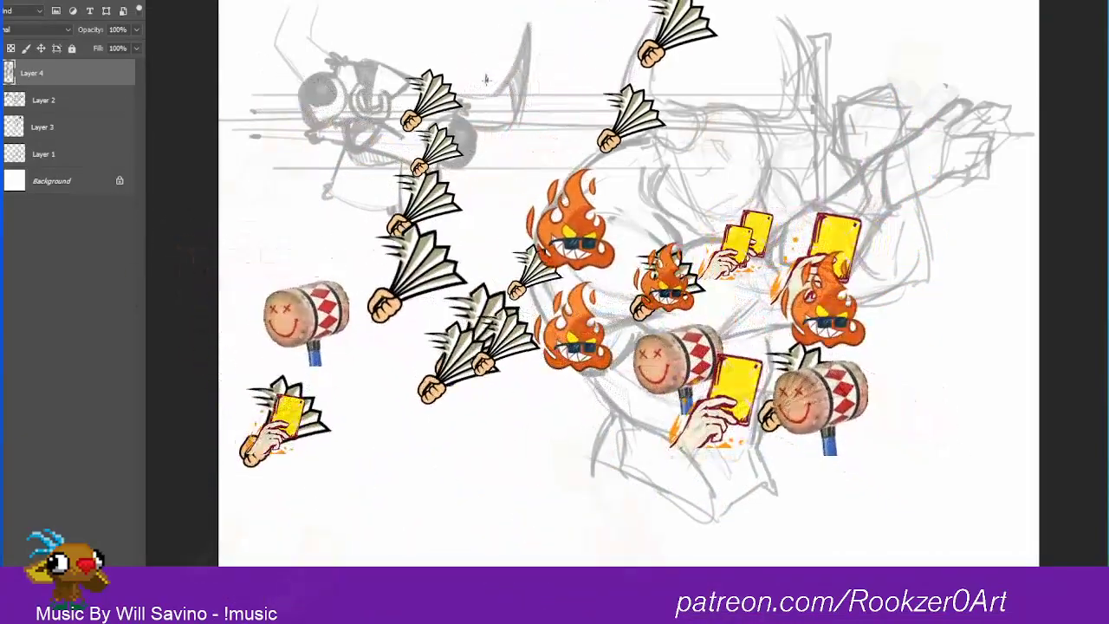
Step: Draw a long straight vertical line between the doodle and the warrior as the centre line of a sword design
drag(487, 78, 487, 512)
drag(469, 549, 483, 581)
shift+right_click(482, 580)
click(487, 82)
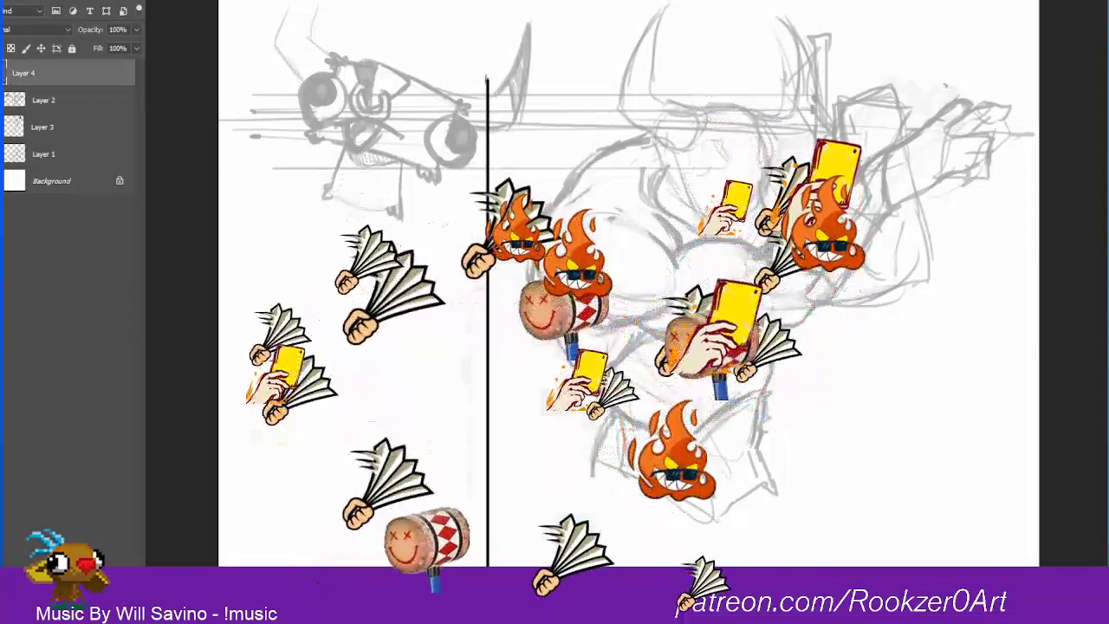
drag(487, 83, 487, 36)
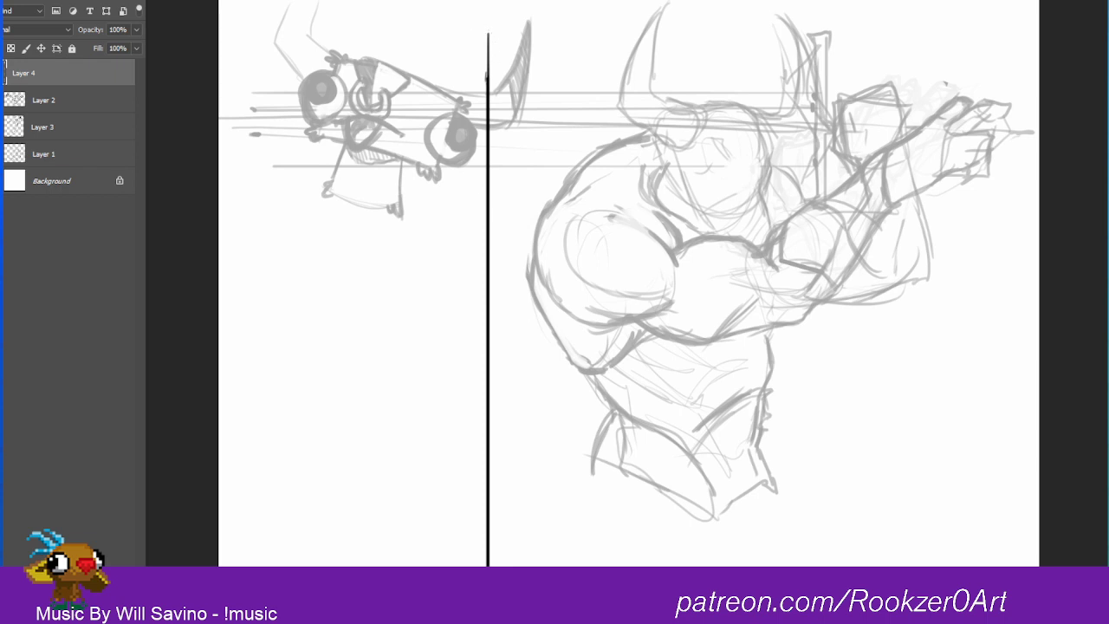
Step: Outline half of the sword's hilt against the centre line, with a pointed pommel, slim grip and flared crossguard arm
mouse_move(490, 33)
mouse_down()
mouse_move(491, 113)
mouse_move(489, 80)
mouse_up()
mouse_move(489, 35)
mouse_down()
mouse_move(489, 5)
mouse_move(494, 70)
mouse_up()
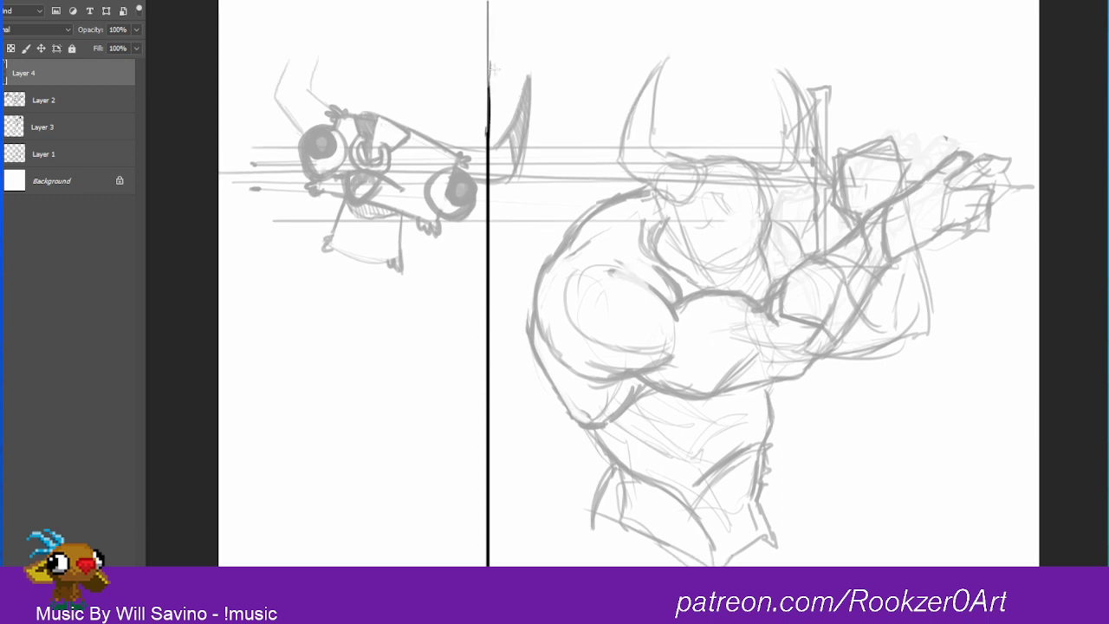
mouse_move(487, 1)
mouse_down()
mouse_move(460, 29)
mouse_move(476, 38)
mouse_move(466, 30)
mouse_move(481, 89)
mouse_up()
mouse_move(481, 35)
mouse_down()
mouse_move(481, 118)
mouse_move(480, 3)
mouse_up()
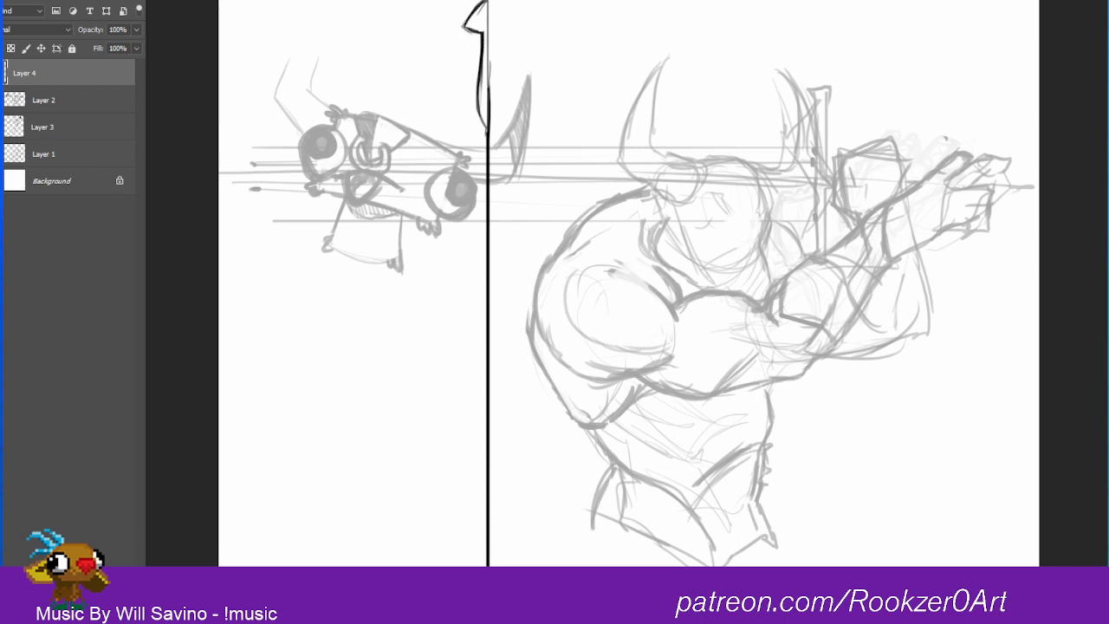
mouse_move(478, 111)
mouse_down()
mouse_move(485, 130)
mouse_move(481, 116)
mouse_up()
mouse_move(482, 122)
mouse_down()
mouse_move(408, 122)
mouse_move(394, 111)
mouse_move(396, 136)
mouse_move(468, 134)
mouse_move(474, 149)
mouse_move(457, 132)
mouse_move(487, 158)
mouse_up()
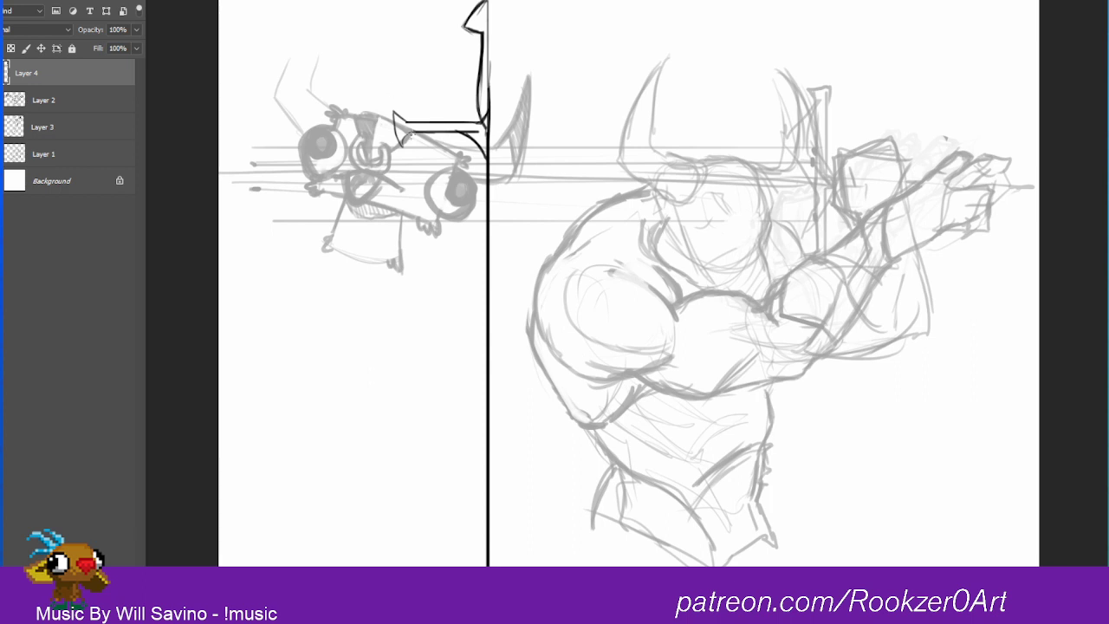
Step: Slim down the straight crossguard arm and reshape its end into a small hooked flare
mouse_move(397, 140)
mouse_down()
mouse_move(388, 104)
mouse_move(408, 124)
mouse_move(385, 111)
mouse_move(409, 136)
mouse_up()
mouse_move(391, 106)
mouse_down()
mouse_move(395, 138)
mouse_move(402, 116)
mouse_up()
mouse_move(461, 134)
mouse_down()
mouse_move(479, 132)
mouse_move(491, 149)
mouse_move(489, 125)
mouse_up()
drag(452, 132, 473, 151)
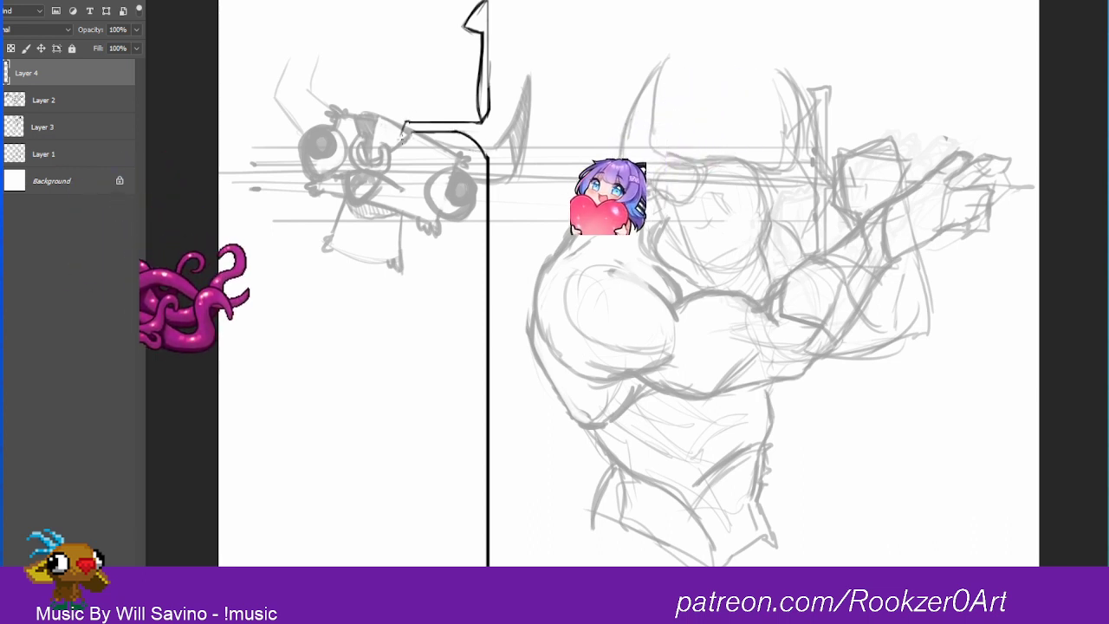
mouse_move(407, 123)
mouse_down()
mouse_move(404, 151)
mouse_move(397, 133)
mouse_move(404, 151)
mouse_up()
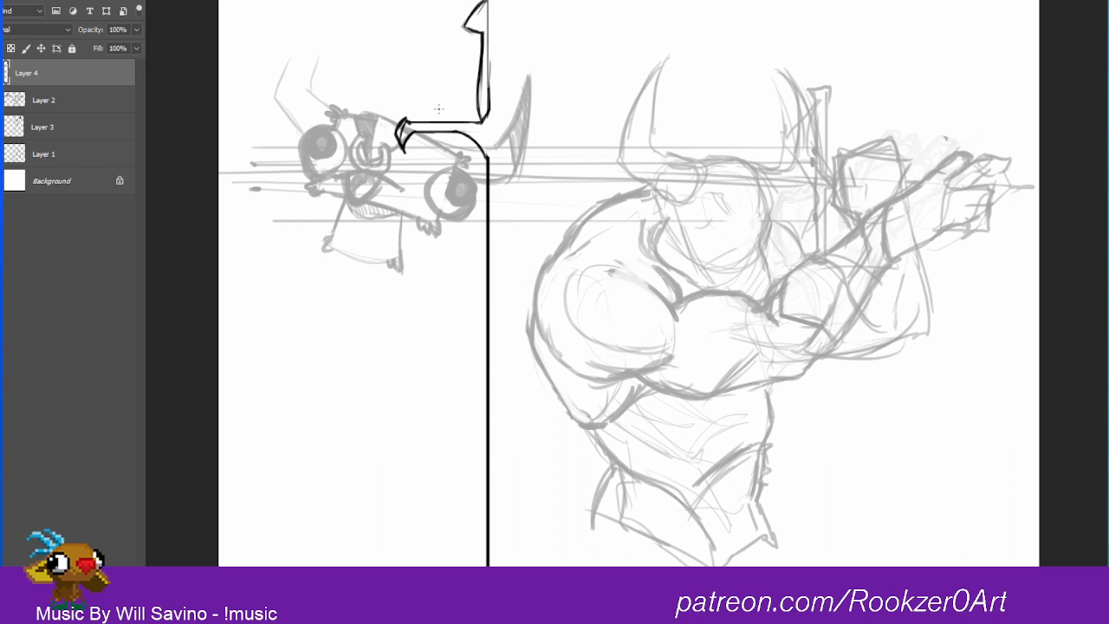
key(alt+Tab)
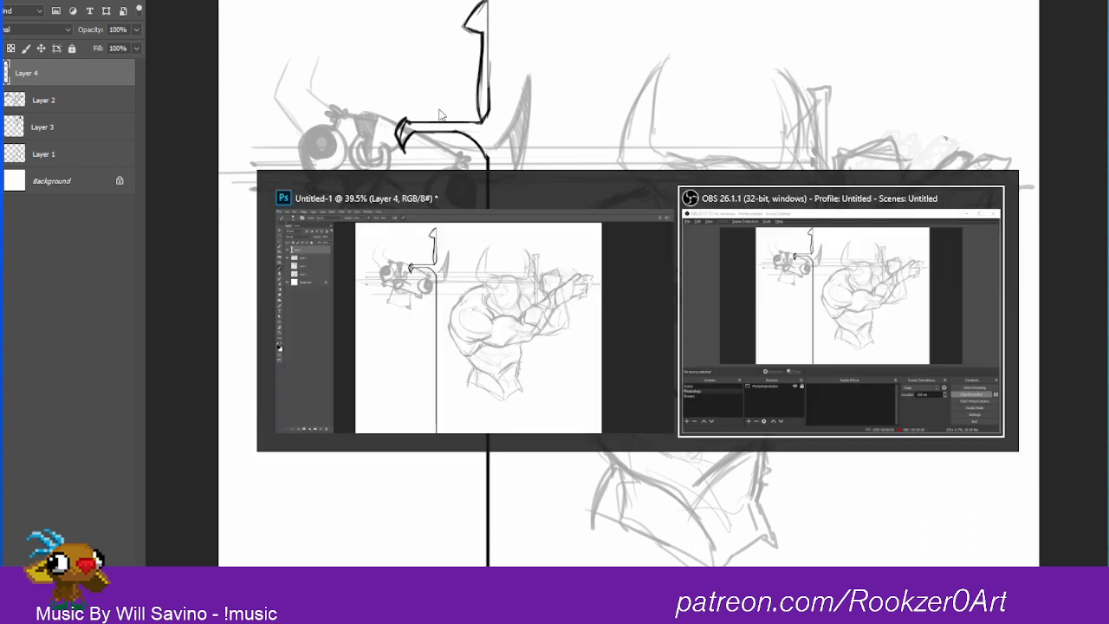
key(alt+Tab)
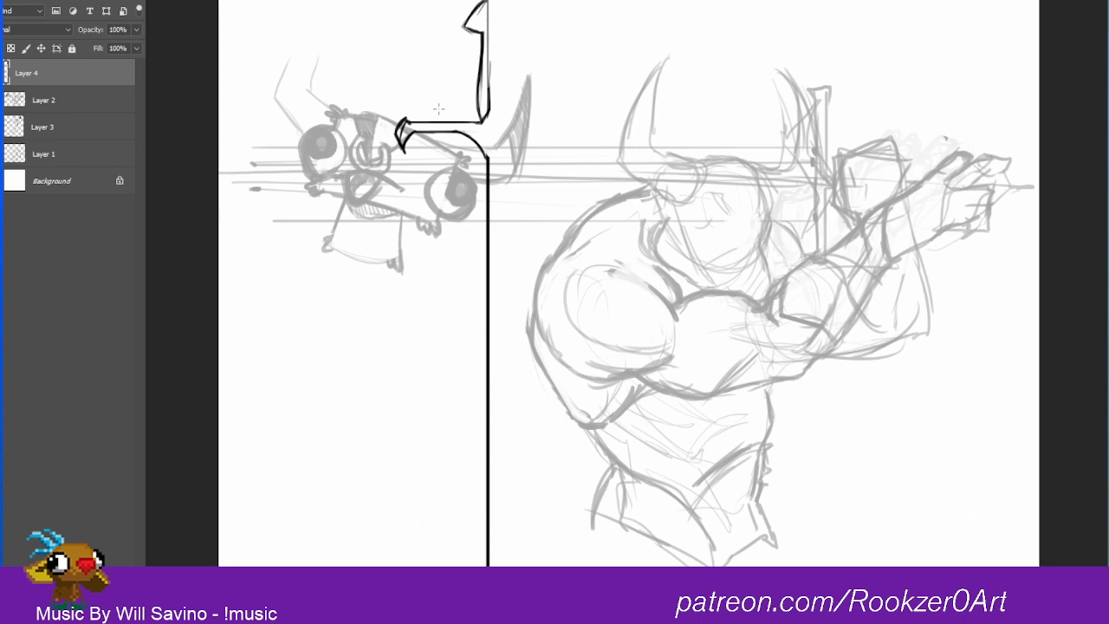
Step: Erase the straight crossguard arm and extend the grip line down to meet the centre line
mouse_move(401, 121)
mouse_down()
mouse_move(406, 138)
mouse_move(415, 114)
mouse_move(428, 135)
mouse_move(468, 127)
mouse_up()
drag(483, 54, 487, 161)
drag(479, 121, 486, 152)
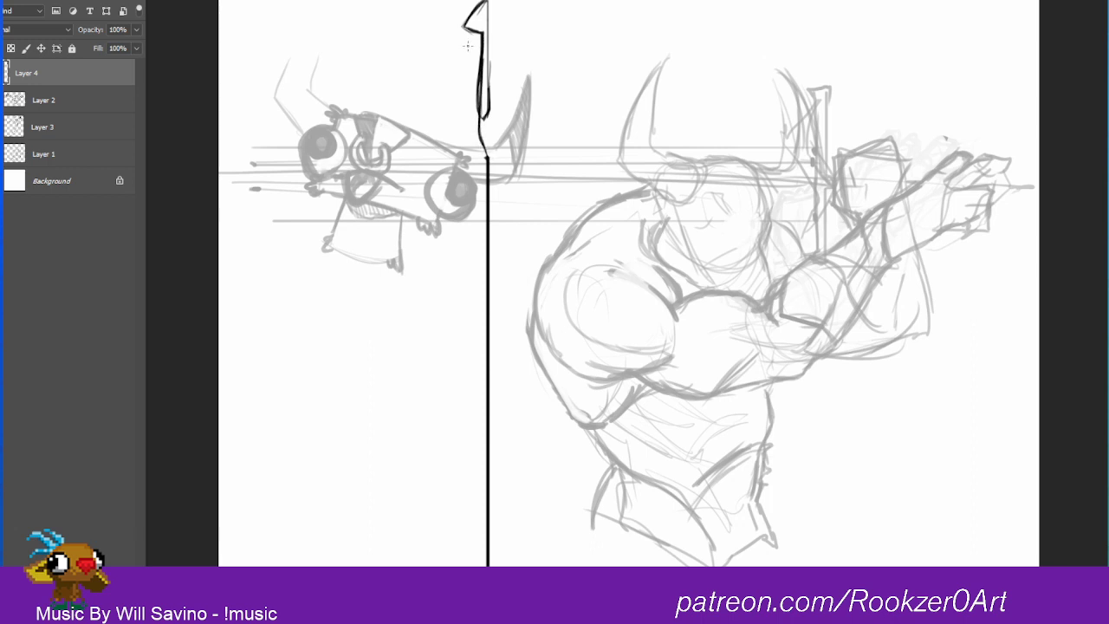
Step: Rework the grip's outer line into a longer, thinner straight edge, undoing the last two strokes
drag(476, 57, 477, 133)
drag(494, 28, 490, 130)
drag(481, 47, 480, 130)
drag(481, 77, 487, 161)
key(ctrl+z)
key(ctrl+z)
Step: Draw a downward-slanting crossguard arm with a flared tip and a curved underside against the centre line
mouse_move(480, 142)
mouse_down()
mouse_move(487, 162)
mouse_move(461, 149)
mouse_move(397, 166)
mouse_move(401, 184)
mouse_move(468, 165)
mouse_move(488, 210)
mouse_up()
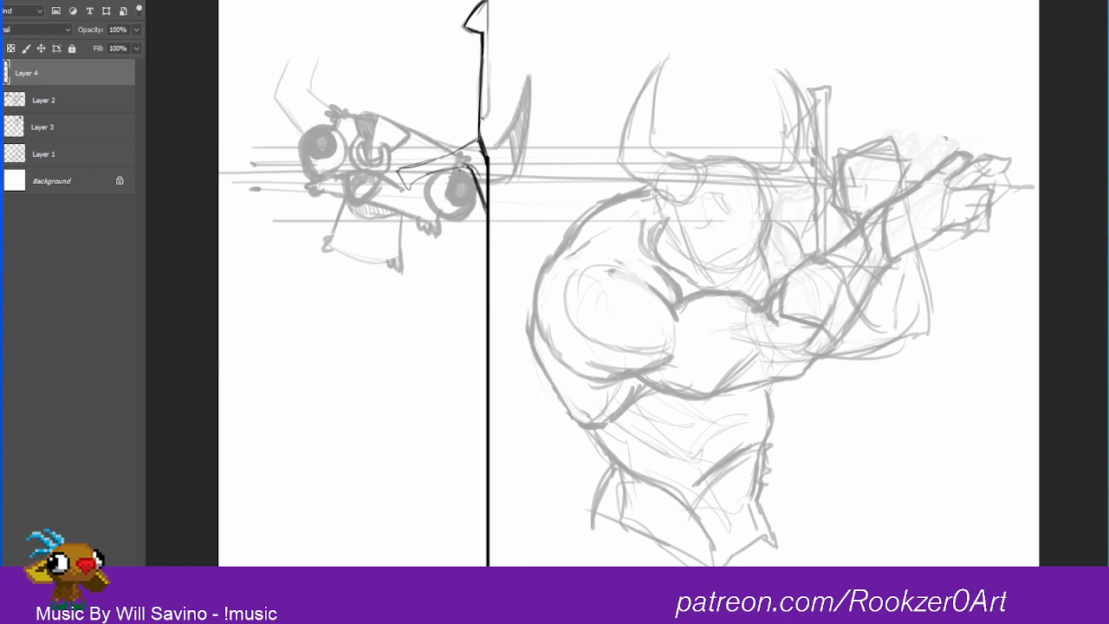
drag(473, 165, 404, 185)
mouse_move(468, 144)
mouse_down()
mouse_move(389, 176)
mouse_move(403, 197)
mouse_move(408, 160)
mouse_move(403, 198)
mouse_move(389, 176)
mouse_move(396, 196)
mouse_move(429, 135)
mouse_move(496, 102)
mouse_move(489, 153)
mouse_move(484, 115)
mouse_move(480, 142)
mouse_up()
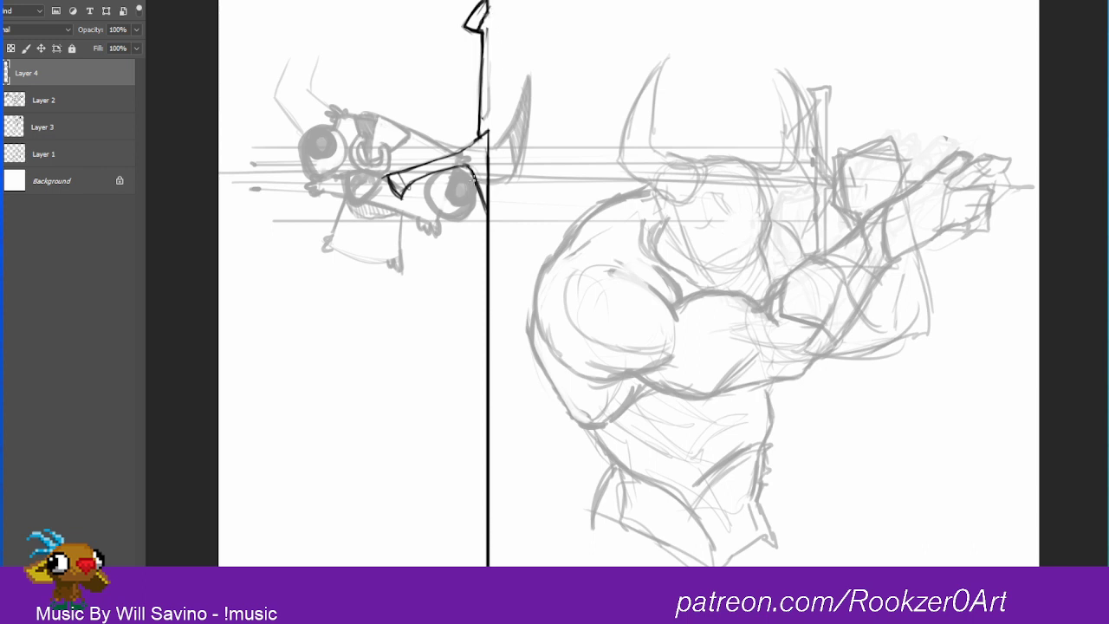
Step: Try a wide blade with a diagonal base stroke and a long curved edge tapering to the centre line's end
mouse_move(475, 177)
mouse_down()
mouse_move(455, 215)
mouse_move(467, 200)
mouse_move(424, 241)
mouse_up()
drag(459, 204, 418, 248)
drag(554, 239, 520, 84)
drag(400, 75, 410, 151)
mouse_move(404, 80)
mouse_down()
mouse_move(443, 376)
mouse_move(451, 539)
mouse_up()
drag(521, 116, 525, 326)
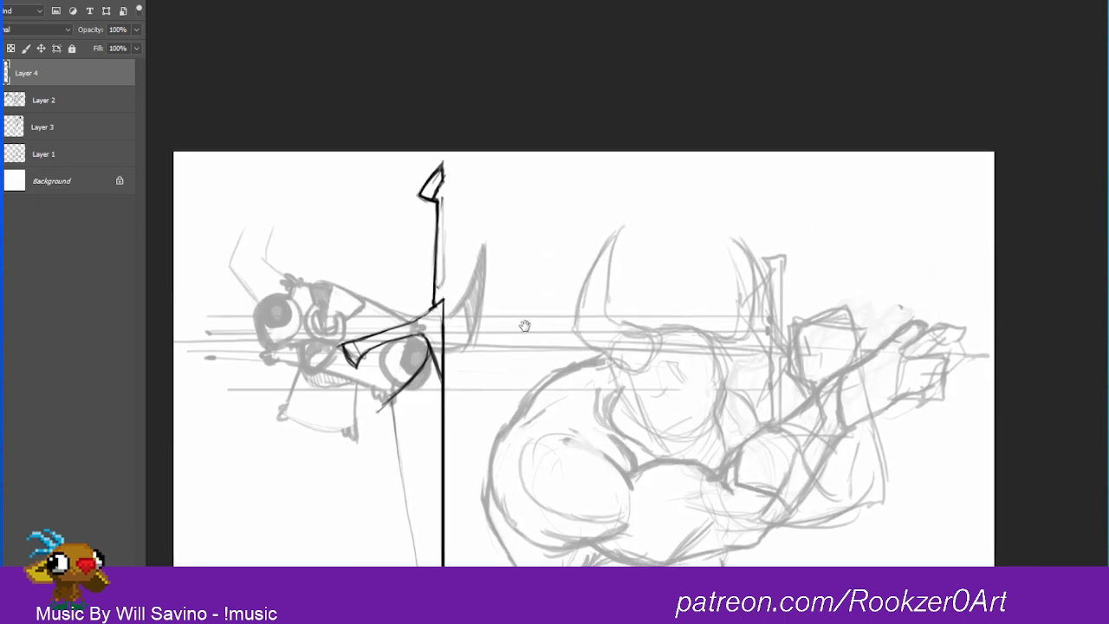
drag(532, 227, 552, 55)
drag(581, 201, 550, 28)
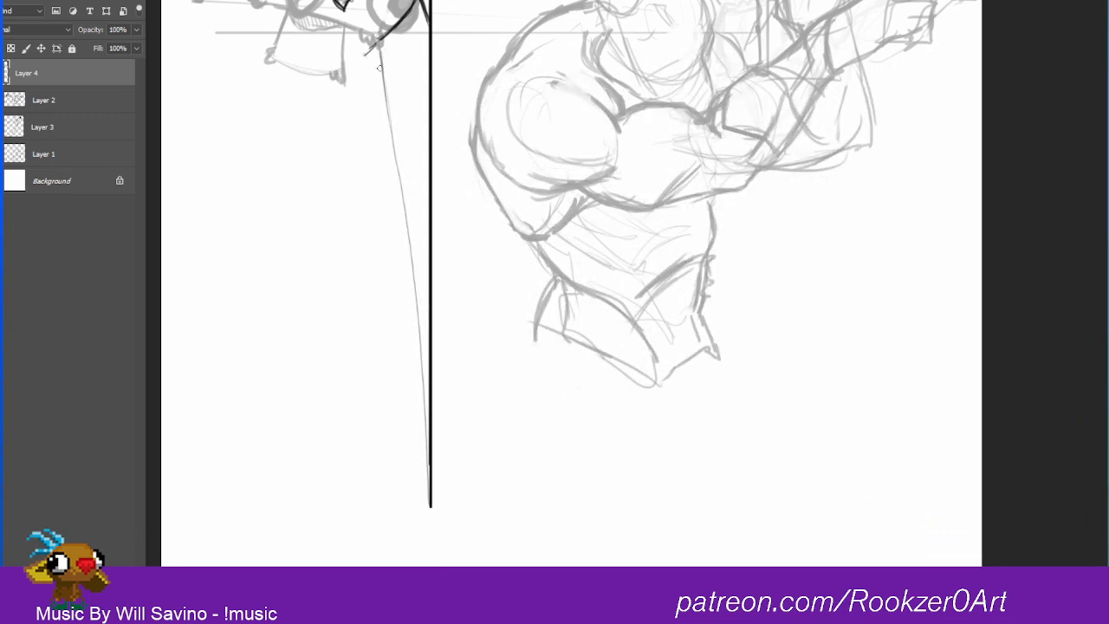
Step: Erase the curved blade edge and diagonal base stroke, and shorten the crossguard's underside curve at the centre line
drag(405, 213, 427, 444)
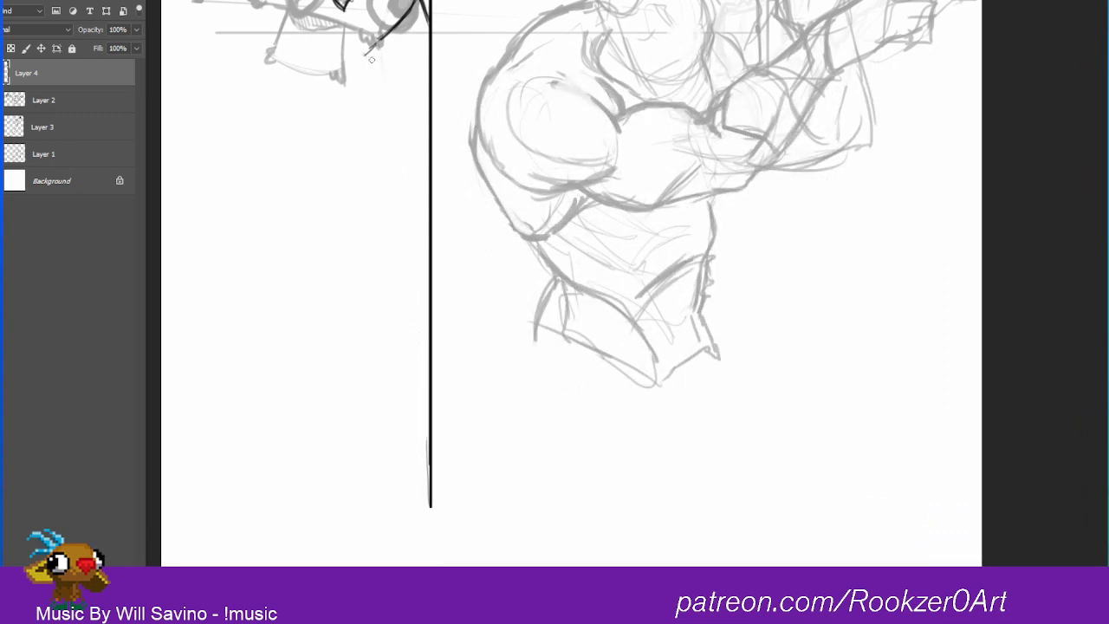
mouse_move(372, 59)
mouse_down()
mouse_move(399, 10)
mouse_move(395, 24)
mouse_up()
drag(582, 171, 610, 222)
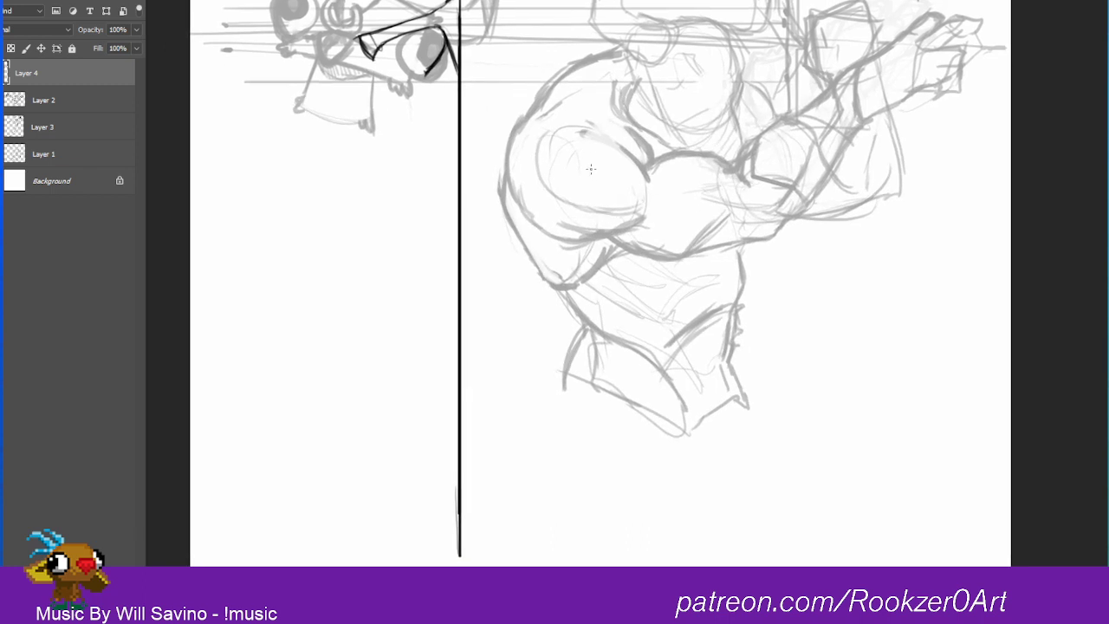
mouse_move(425, 75)
mouse_down()
mouse_move(445, 44)
mouse_move(455, 70)
mouse_move(452, 49)
mouse_move(417, 30)
mouse_move(439, 27)
mouse_move(460, 42)
mouse_move(459, 89)
mouse_up()
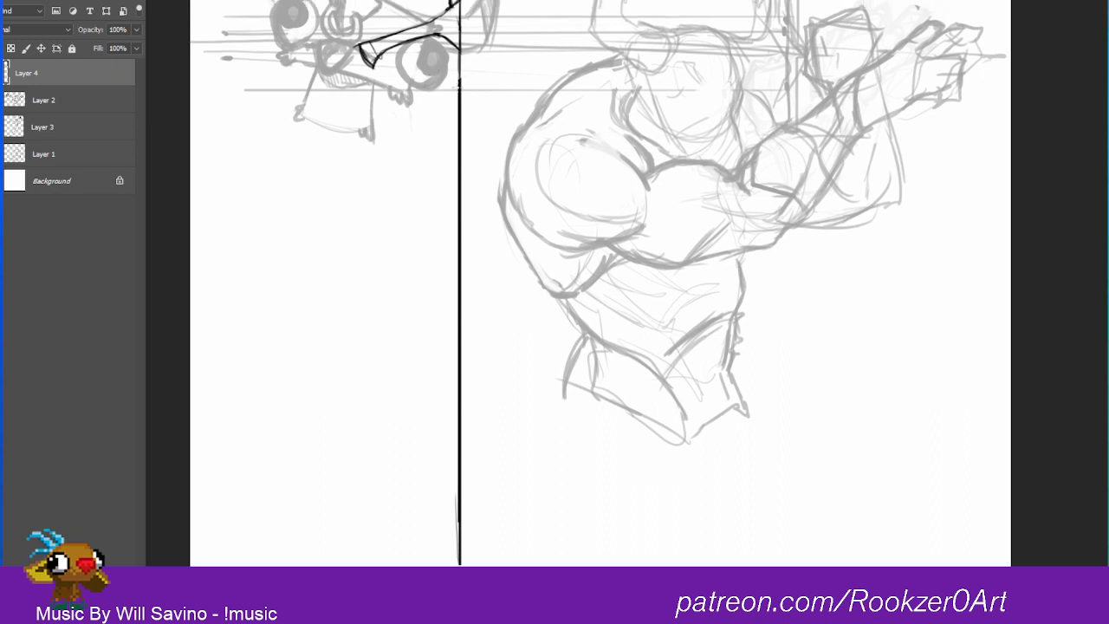
Step: Draw a long straight blade edge from the crossguard's underside down beside the centre line, narrowing slightly towards the tip
drag(461, 30, 461, 115)
drag(436, 34, 436, 75)
click(437, 35)
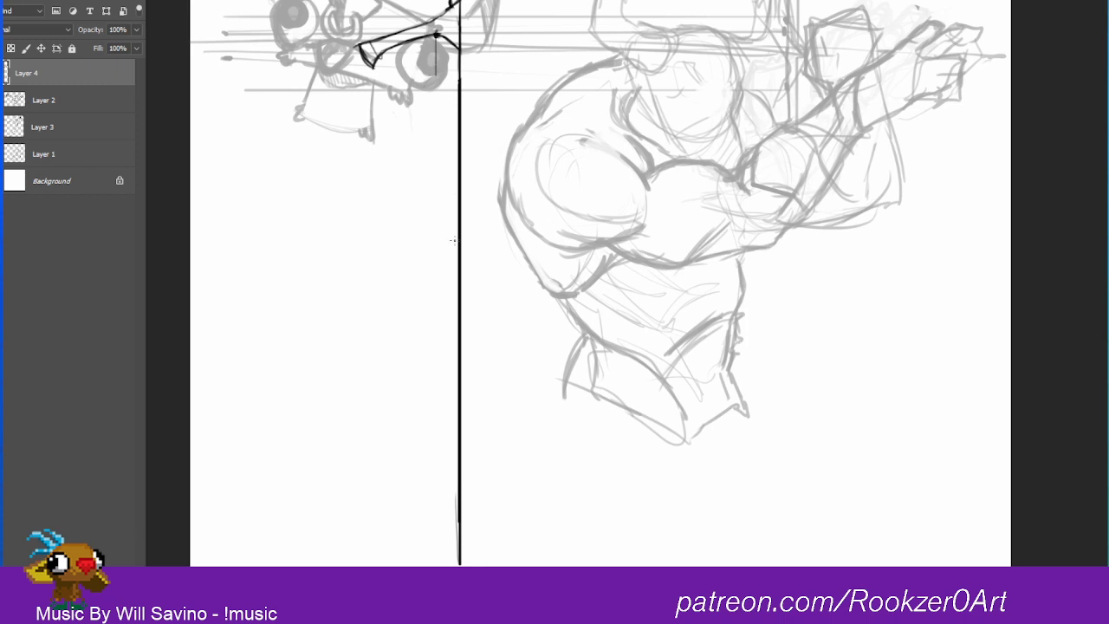
click(446, 562)
click(435, 37)
shift+click(446, 563)
drag(436, 35, 438, 122)
shift+click(445, 561)
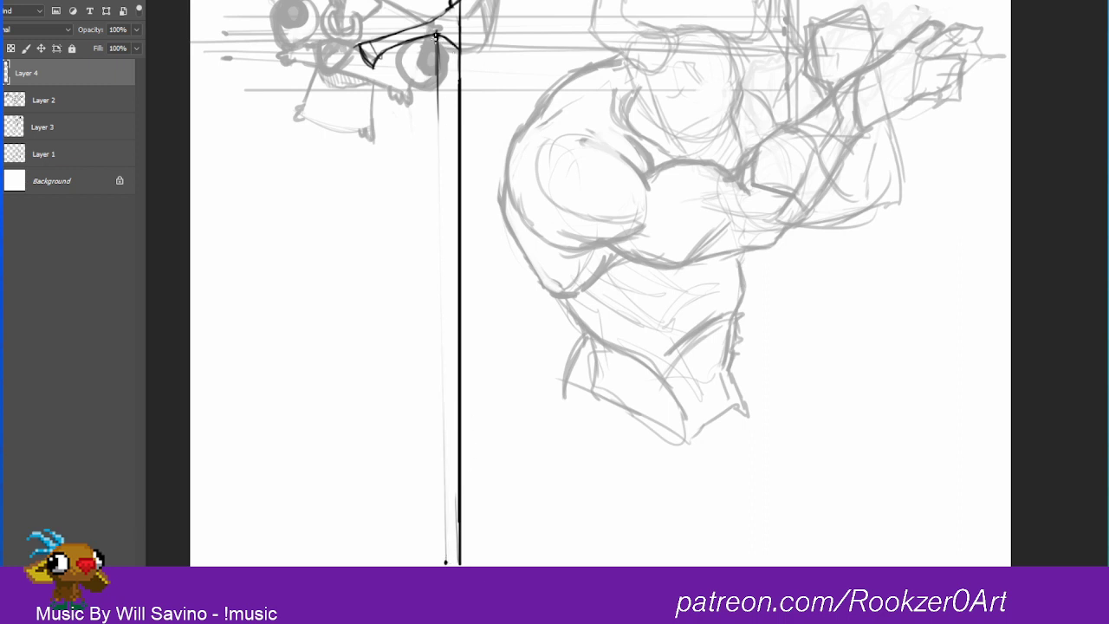
shift+click(436, 35)
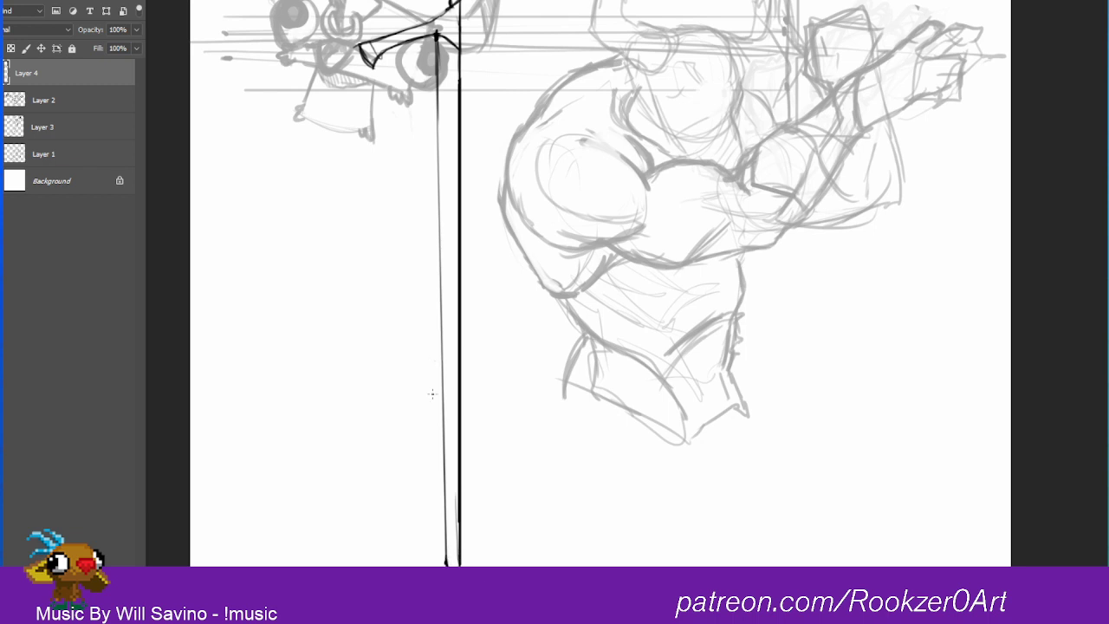
Step: Strengthen the lower end of the blade edge and angle it in towards the blade's tip
drag(445, 516, 443, 565)
drag(446, 527, 447, 548)
drag(447, 495, 447, 560)
drag(445, 545, 448, 566)
Step: Clean up the upper blade edge so it curves smoothly out of the crossguard, erasing stray marks and redrawing the line
drag(437, 36, 434, 215)
drag(431, 36, 438, 91)
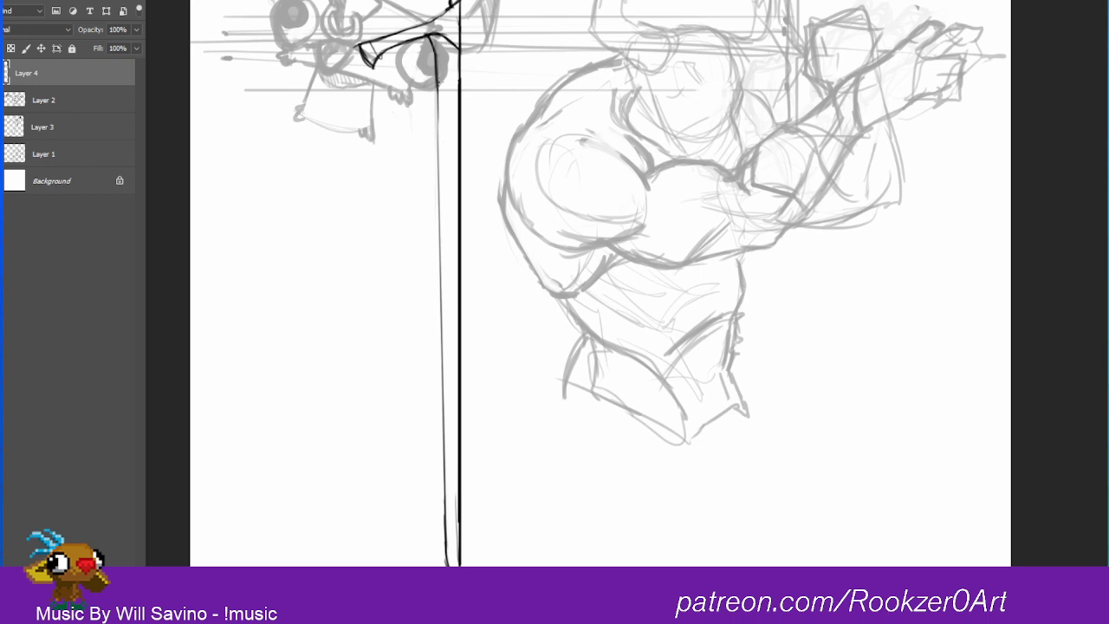
drag(437, 78, 436, 216)
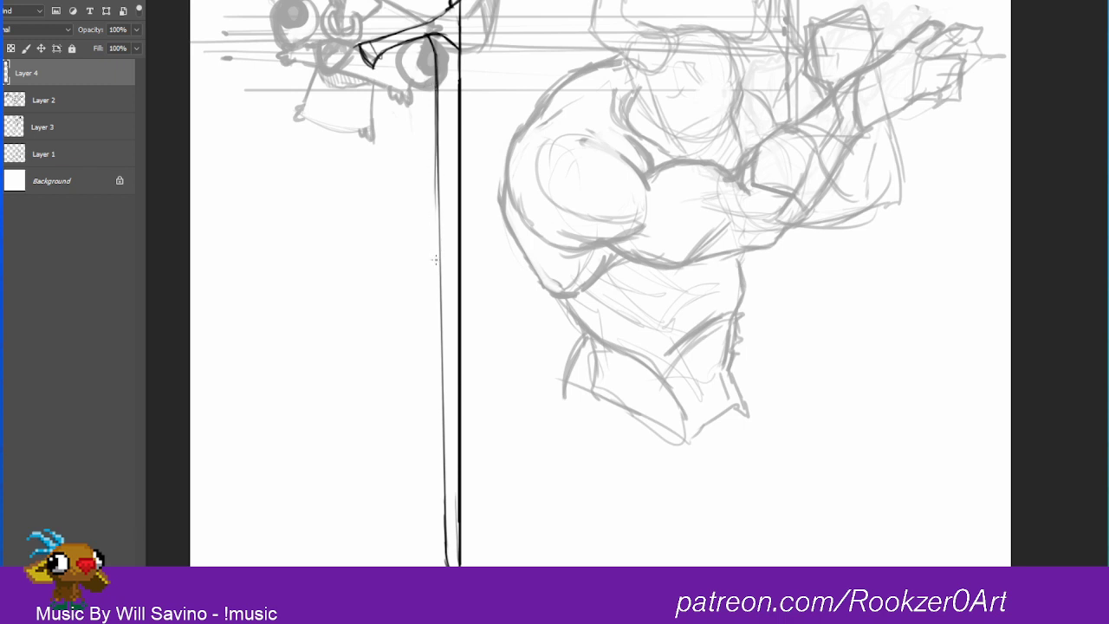
key(e)
drag(433, 82, 434, 161)
mouse_move(434, 113)
mouse_down()
mouse_move(435, 187)
mouse_move(434, 168)
mouse_up()
key(b)
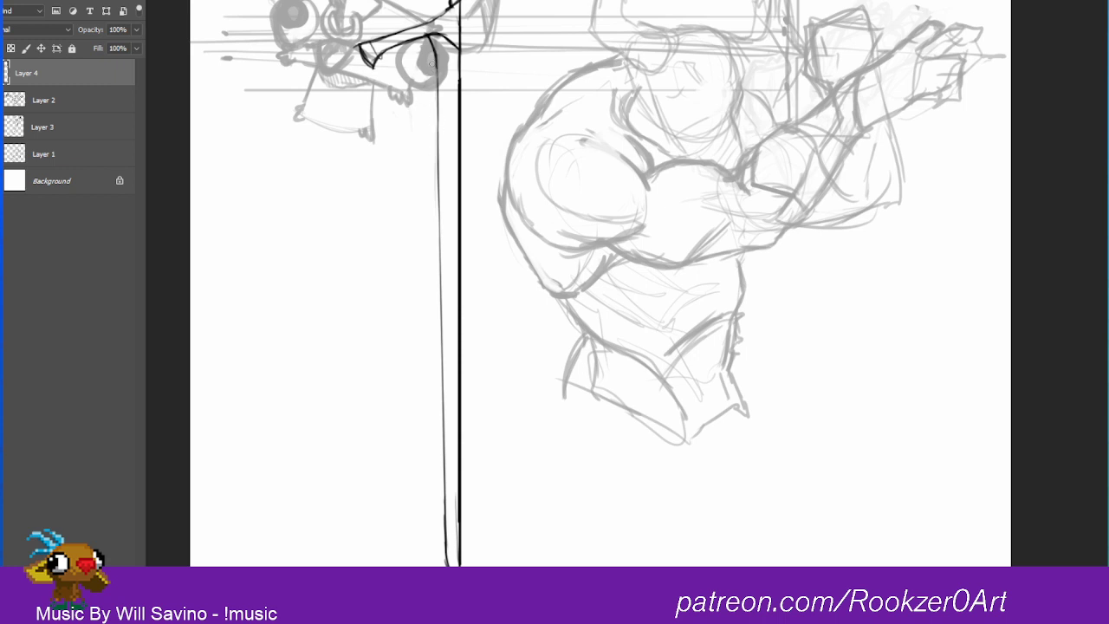
drag(436, 54, 438, 135)
drag(437, 163, 438, 93)
Step: Erase the faint inner line from the sword's grip beside the centre line
drag(494, 308, 448, 570)
mouse_move(390, 162)
mouse_down()
mouse_move(405, 165)
mouse_move(388, 161)
mouse_move(412, 129)
mouse_move(404, 261)
mouse_up()
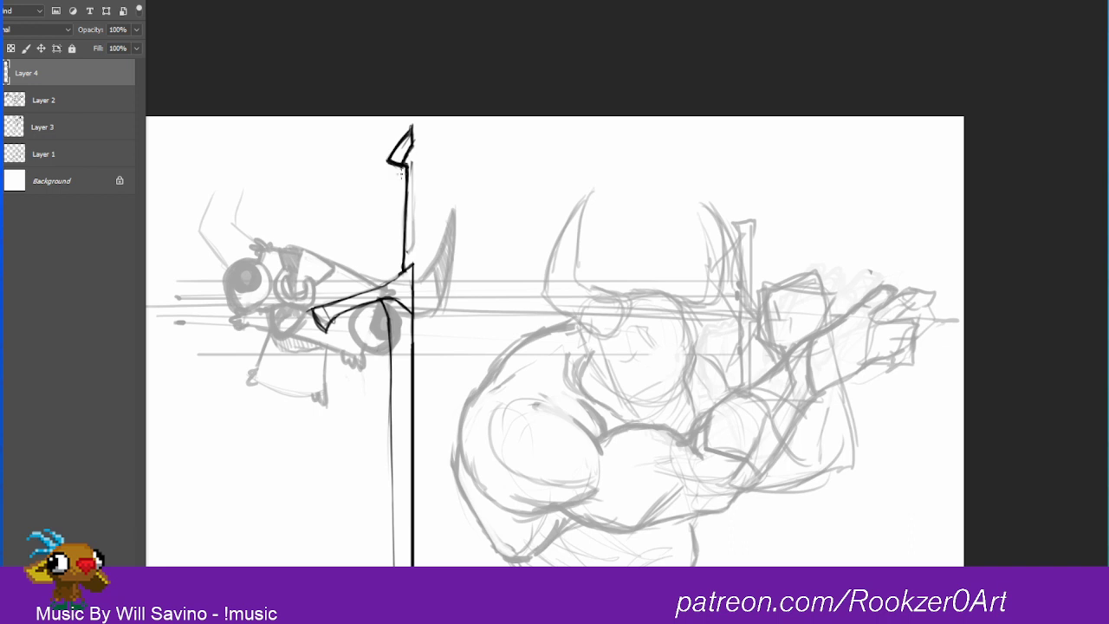
key(e)
mouse_move(413, 162)
mouse_down()
mouse_move(409, 253)
mouse_move(415, 232)
mouse_up()
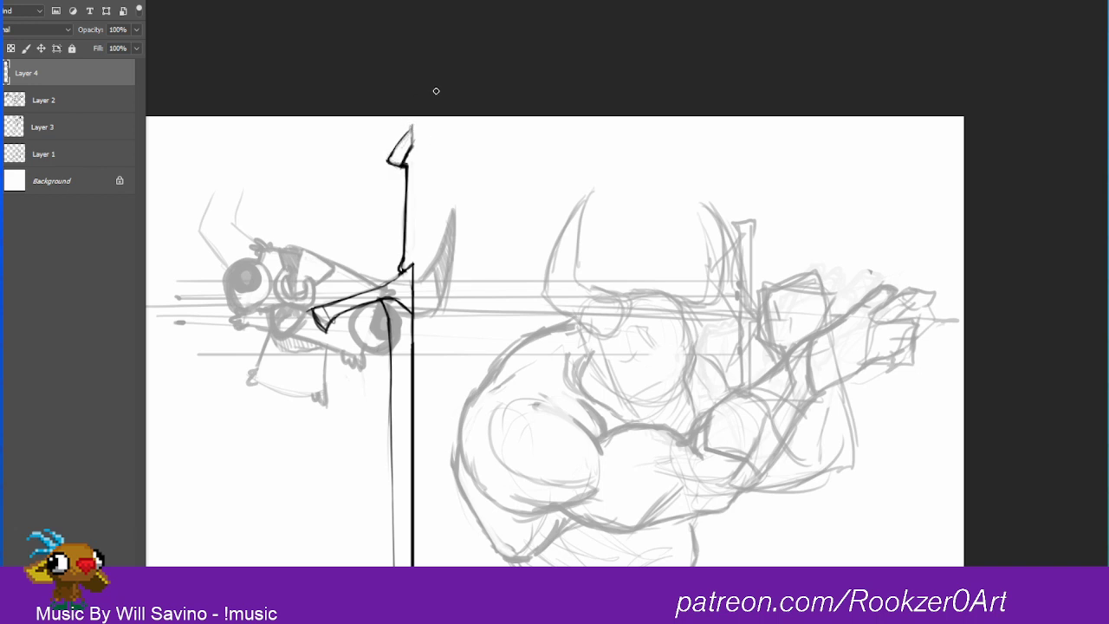
drag(590, 116, 613, 5)
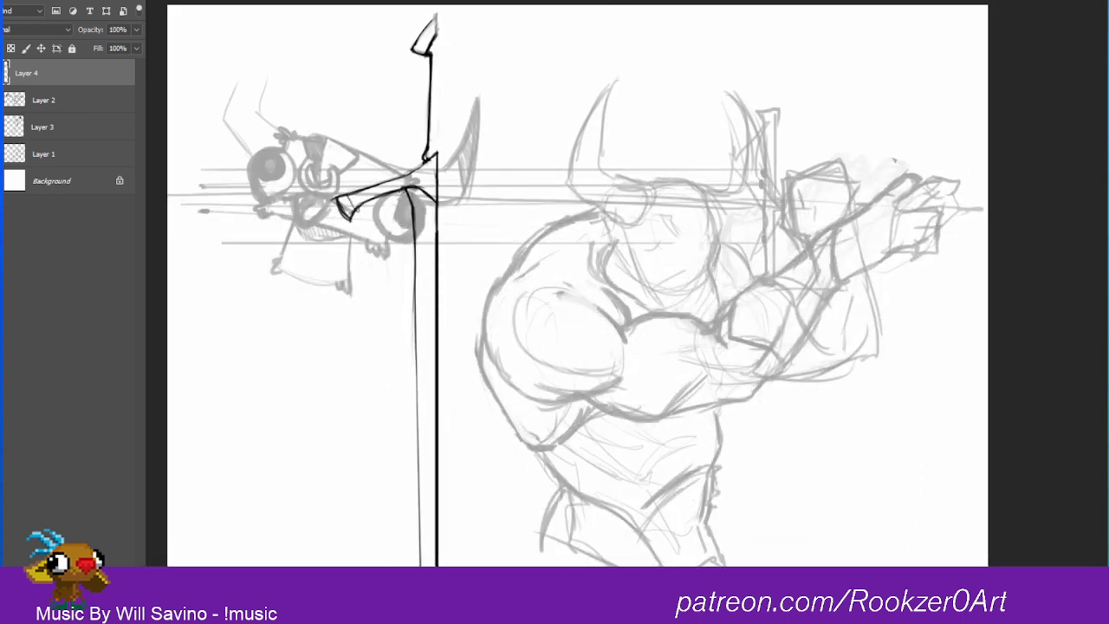
Step: Darken and thicken the blade's outer edge with overlapping strokes from the crossguard down past the middle of the blade
drag(406, 189, 416, 389)
drag(415, 308, 418, 440)
drag(414, 335, 419, 490)
drag(491, 329, 517, 120)
drag(442, 54, 438, 124)
drag(436, 79, 440, 194)
drag(440, 62, 441, 149)
drag(440, 104, 442, 175)
drag(441, 127, 444, 221)
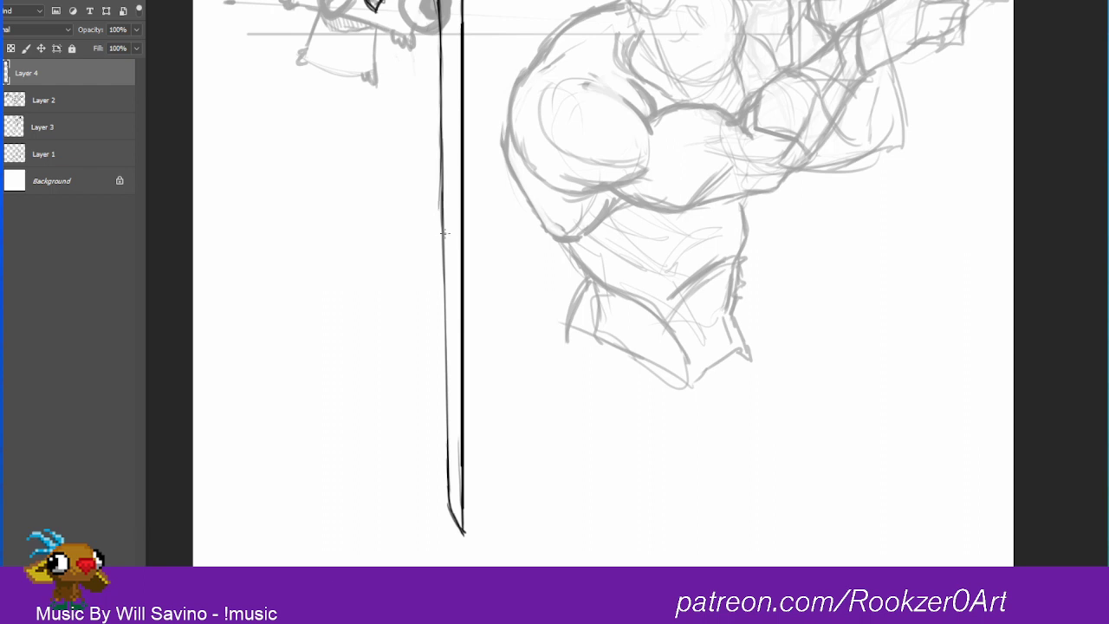
drag(442, 157, 445, 234)
drag(437, 138, 442, 290)
drag(440, 71, 442, 166)
drag(442, 118, 442, 210)
drag(439, 147, 438, 239)
drag(442, 194, 444, 329)
drag(440, 226, 441, 282)
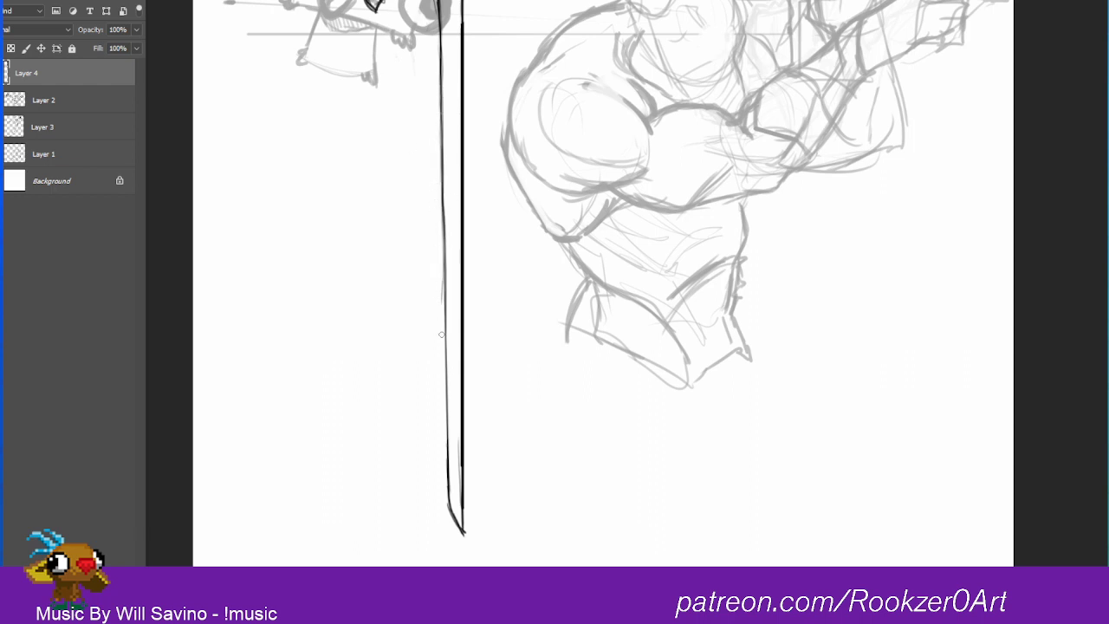
Step: Erase the stray marks along the outside of the blade edge to leave a clean line
drag(436, 202, 439, 265)
mouse_move(434, 177)
mouse_down()
mouse_move(436, 284)
mouse_move(440, 239)
mouse_up()
drag(442, 120, 442, 328)
drag(443, 239, 442, 333)
Step: Fade the centre line along the blade below the crossguard to a lighter grey
scroll(699, 196, up, 3)
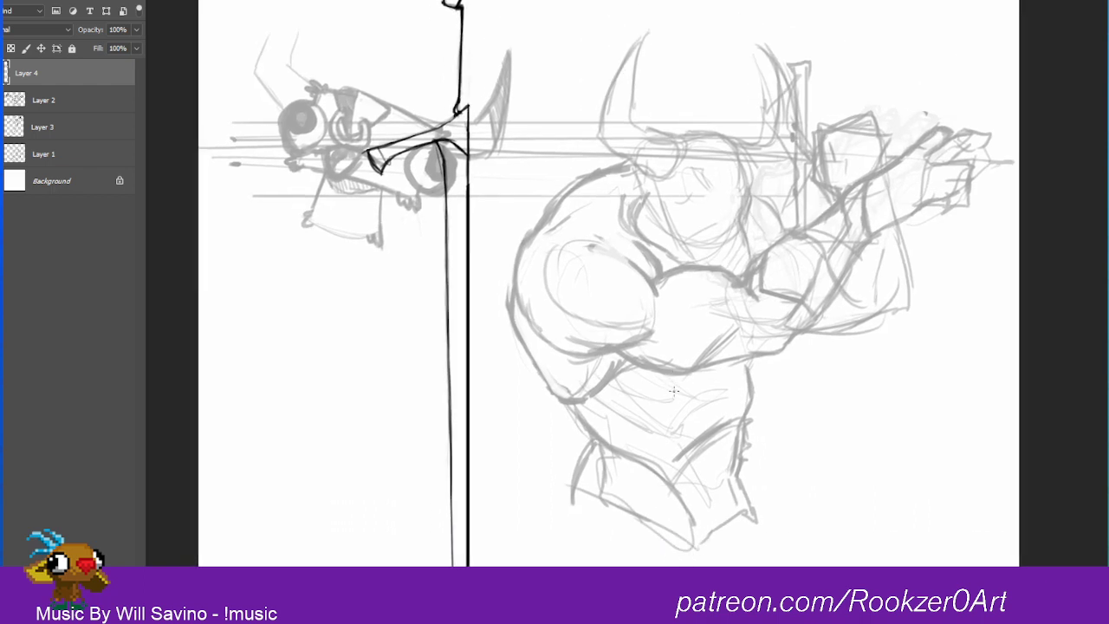
drag(468, 128, 468, 563)
scroll(603, 283, down, 1)
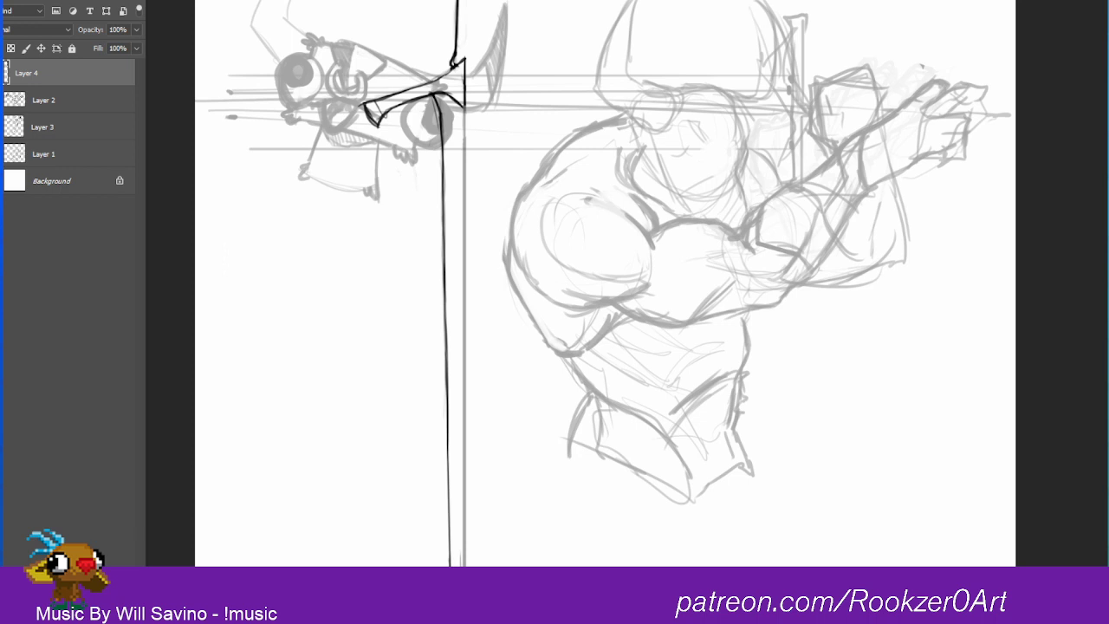
Step: Sketch a curved horn arching over and hooking beneath the sword's crossguard arm
scroll(471, 139, up, 3)
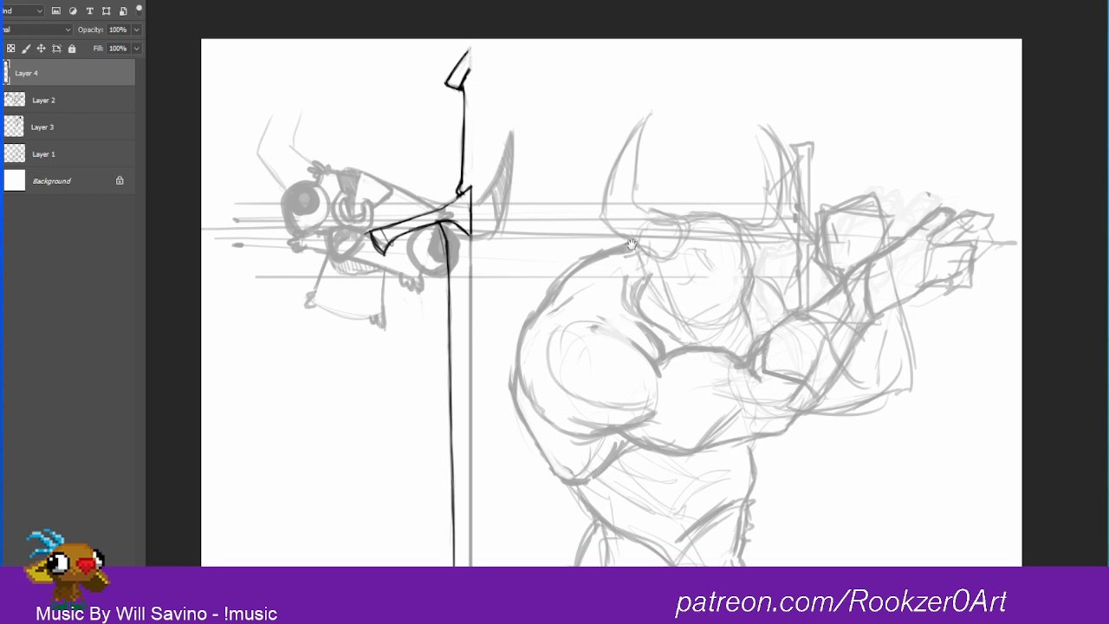
drag(632, 244, 645, 84)
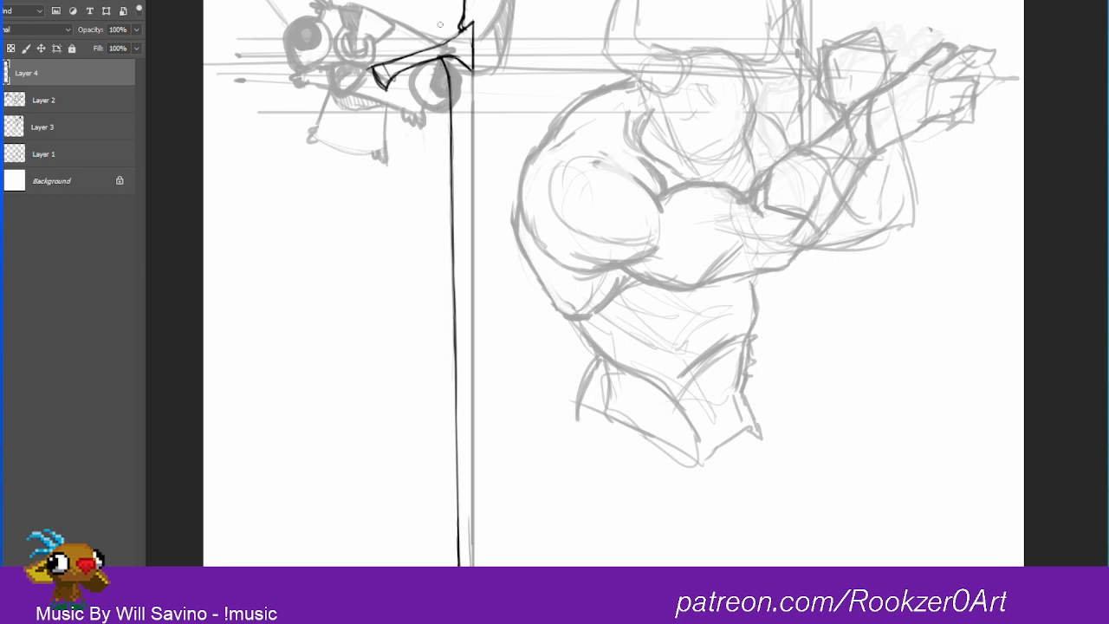
right_click(402, 34)
click(384, 86)
mouse_move(373, 69)
mouse_down()
mouse_move(392, 88)
mouse_move(376, 65)
mouse_move(359, 69)
mouse_move(386, 84)
mouse_move(375, 87)
mouse_move(399, 75)
mouse_move(364, 69)
mouse_up()
mouse_move(508, 174)
mouse_down()
mouse_move(503, 272)
mouse_move(515, 275)
mouse_up()
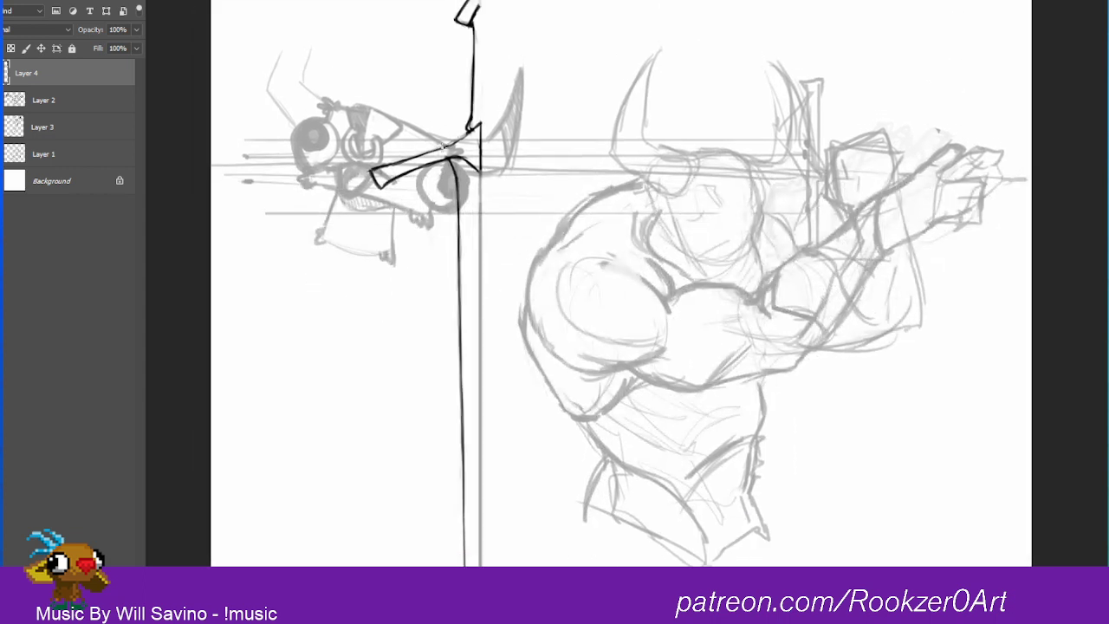
drag(448, 149, 474, 130)
drag(381, 169, 454, 141)
mouse_move(407, 154)
mouse_down()
mouse_move(445, 145)
mouse_move(429, 185)
mouse_move(423, 166)
mouse_move(434, 173)
mouse_move(437, 151)
mouse_move(423, 163)
mouse_move(442, 182)
mouse_move(430, 188)
mouse_move(411, 161)
mouse_up()
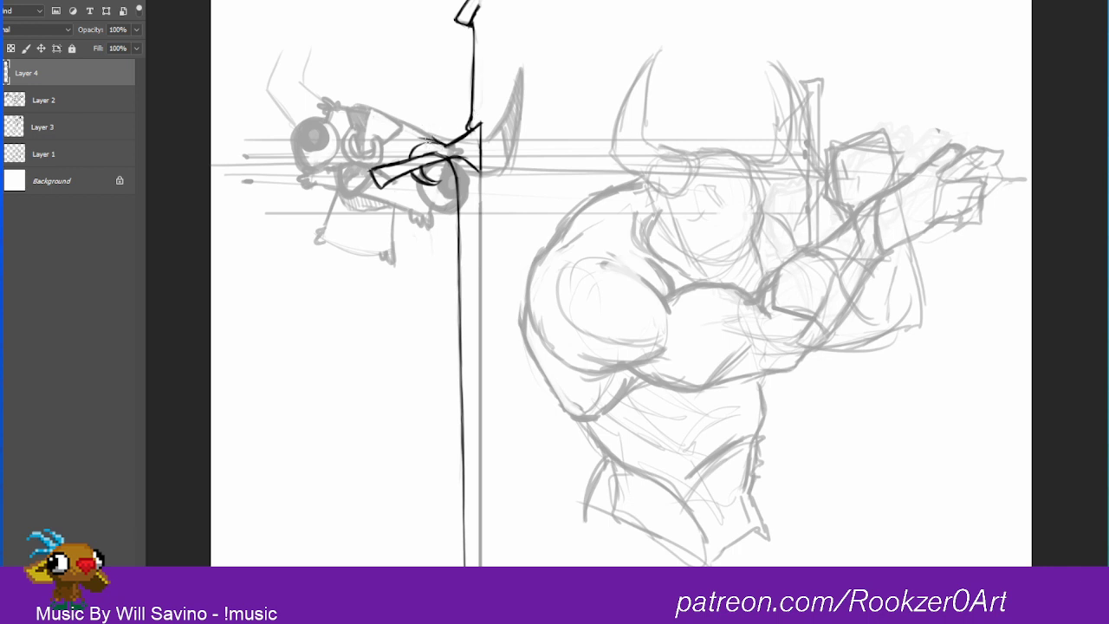
Step: Add jagged spikes and light shading along the horn's upper edge toward the base of the grip
drag(414, 141, 405, 158)
mouse_move(429, 139)
mouse_down()
mouse_move(447, 145)
mouse_move(412, 134)
mouse_move(407, 156)
mouse_up()
mouse_move(425, 141)
mouse_down()
mouse_move(438, 146)
mouse_move(425, 150)
mouse_move(451, 153)
mouse_up()
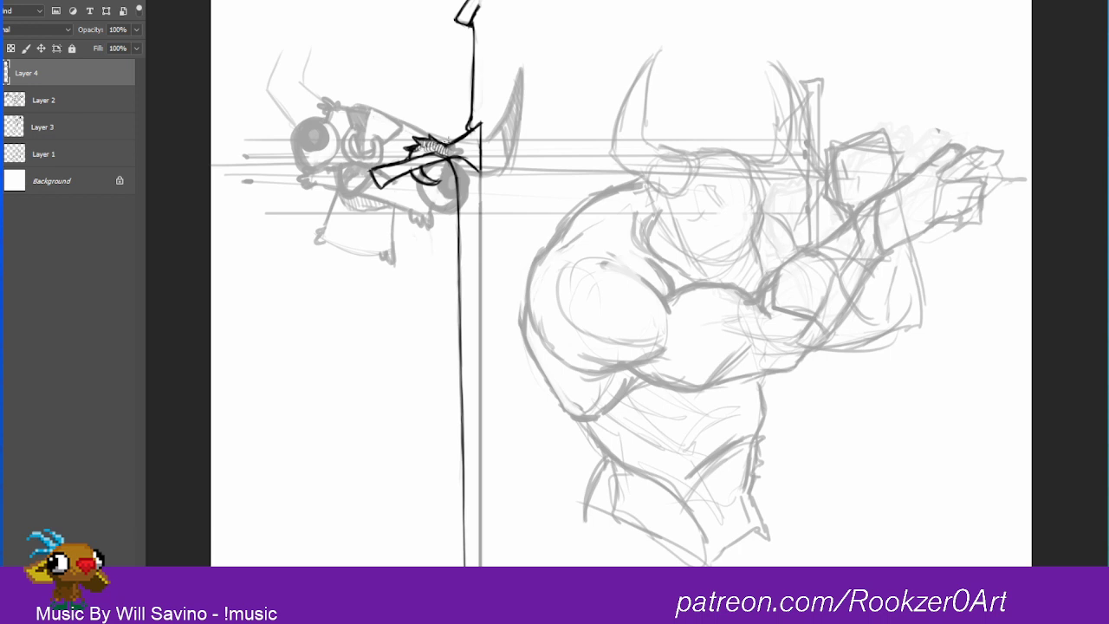
drag(445, 144, 448, 140)
drag(449, 143, 449, 134)
drag(449, 135, 456, 140)
drag(447, 136, 437, 142)
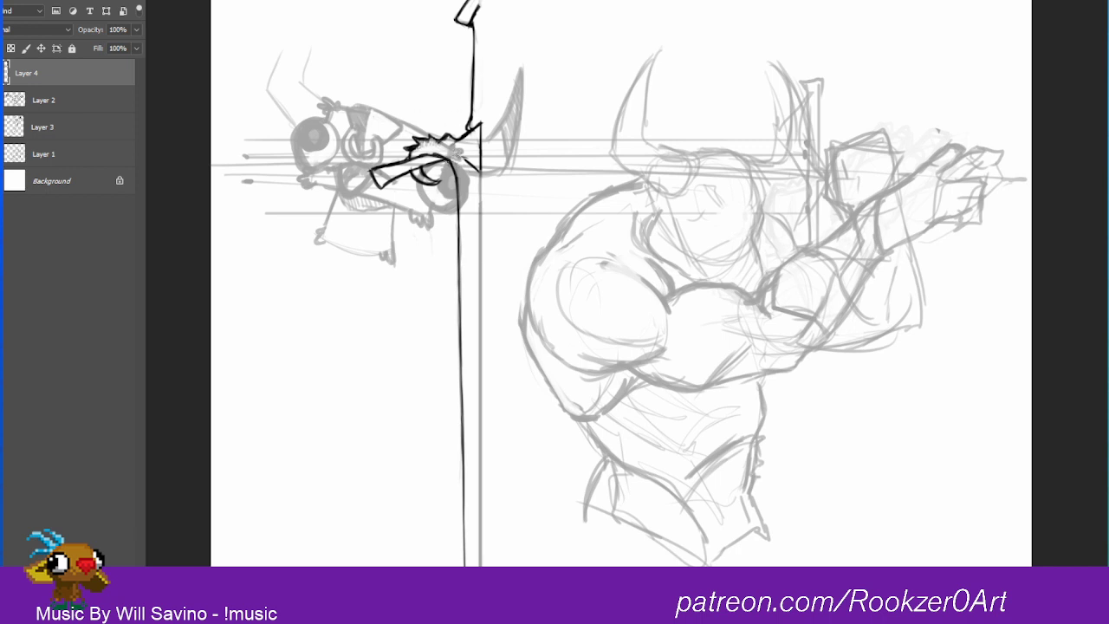
Step: Replace the crossguard's inner edge beside the centre line with rough fangs and a mouth edge lower on the blade
mouse_move(461, 166)
mouse_down()
mouse_move(468, 130)
mouse_move(468, 151)
mouse_move(424, 157)
mouse_up()
drag(484, 132, 480, 171)
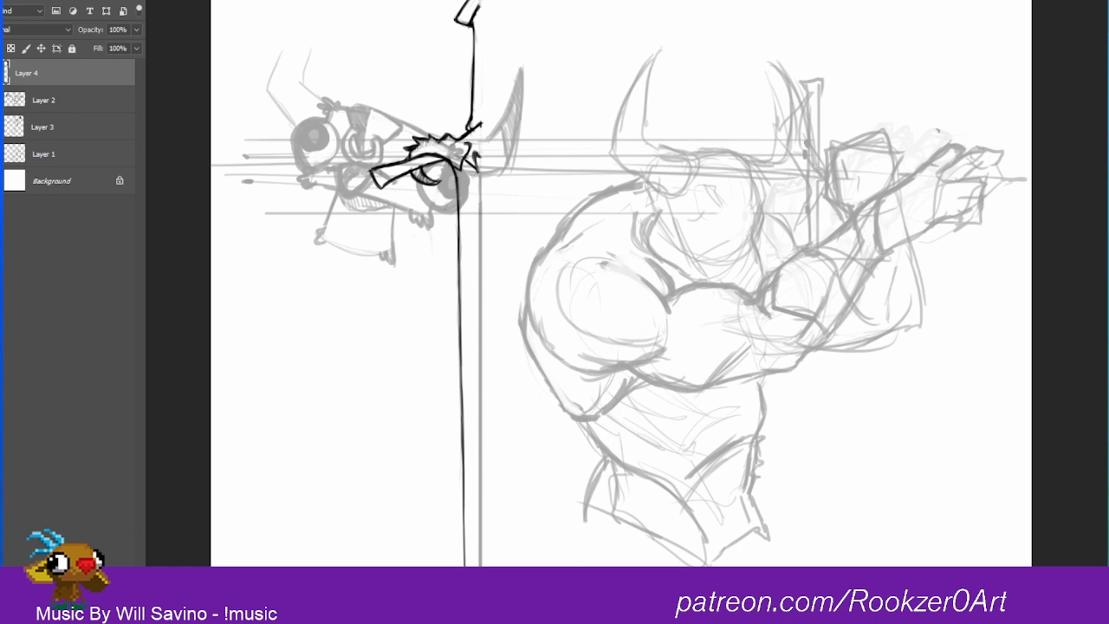
mouse_move(476, 156)
mouse_down()
mouse_move(477, 170)
mouse_move(467, 163)
mouse_move(480, 162)
mouse_move(480, 231)
mouse_move(449, 194)
mouse_move(474, 199)
mouse_move(447, 201)
mouse_move(476, 213)
mouse_move(461, 243)
mouse_move(473, 236)
mouse_move(475, 246)
mouse_move(460, 227)
mouse_move(468, 246)
mouse_move(475, 227)
mouse_move(479, 248)
mouse_move(480, 230)
mouse_move(474, 253)
mouse_up()
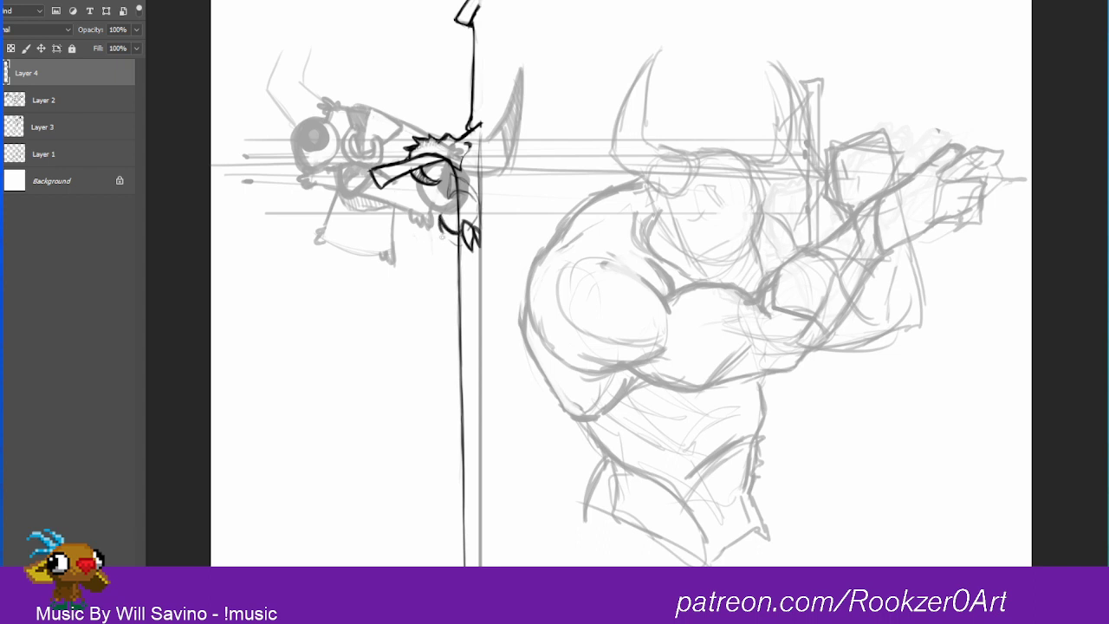
Step: Draw a curved tusk and a small lower spike beside the fangs, and add a nostril against the centre line
mouse_move(439, 227)
mouse_down()
mouse_move(465, 234)
mouse_move(453, 245)
mouse_move(465, 245)
mouse_move(440, 214)
mouse_up()
mouse_move(452, 248)
mouse_down()
mouse_move(444, 272)
mouse_move(445, 247)
mouse_move(451, 264)
mouse_move(454, 253)
mouse_up()
drag(455, 239, 461, 246)
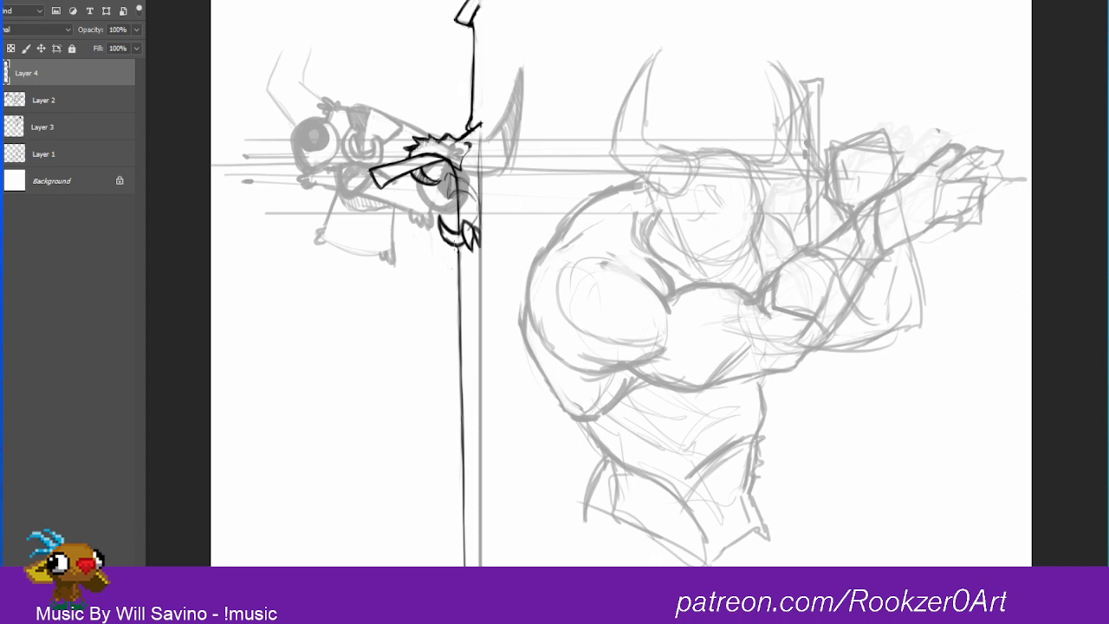
drag(449, 246, 446, 260)
mouse_move(473, 190)
mouse_down()
mouse_move(473, 219)
mouse_move(472, 207)
mouse_up()
Step: Select the spiked horn strokes and move them outward along the crossguard with Free Transform
mouse_move(479, 149)
mouse_down()
mouse_move(453, 132)
mouse_move(406, 149)
mouse_move(414, 168)
mouse_move(452, 173)
mouse_move(431, 168)
mouse_up()
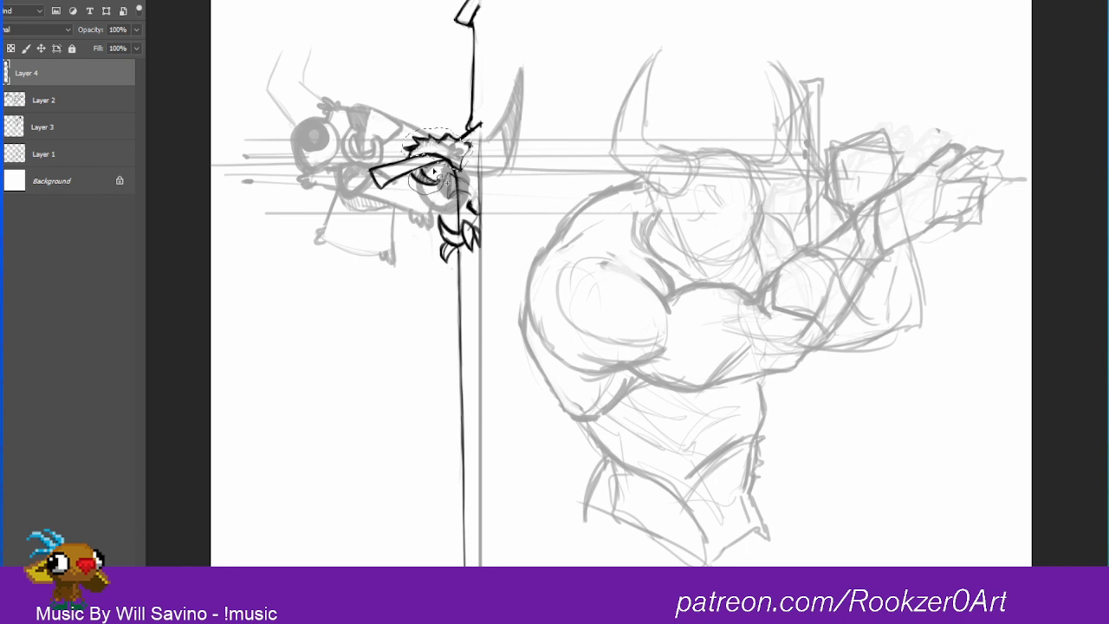
key(ctrl+t)
drag(400, 195, 377, 212)
drag(465, 153, 522, 119)
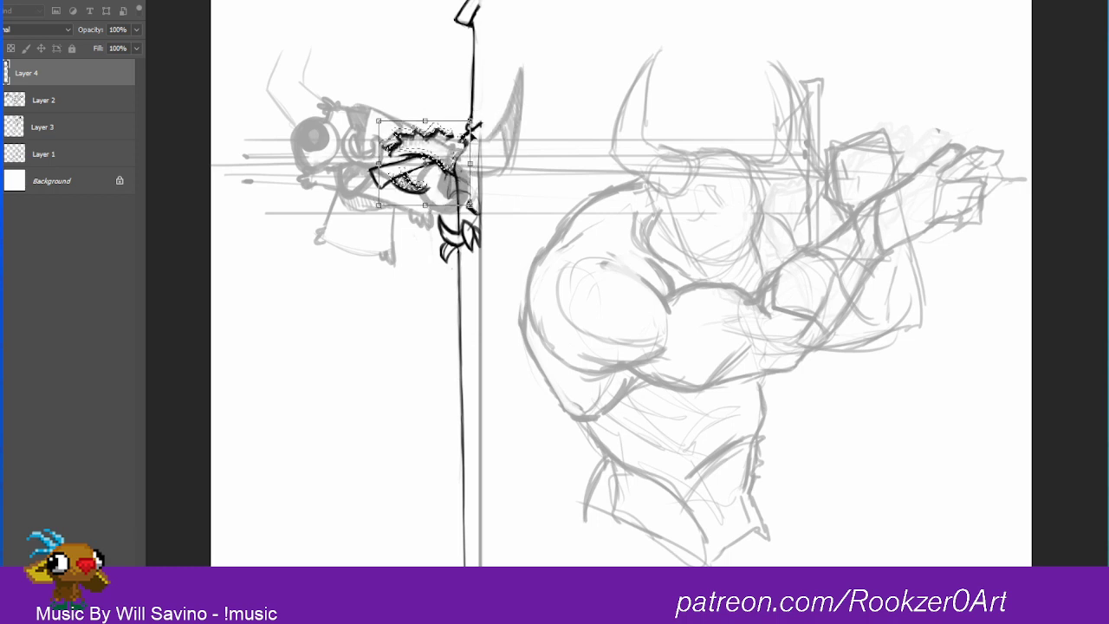
key(Return)
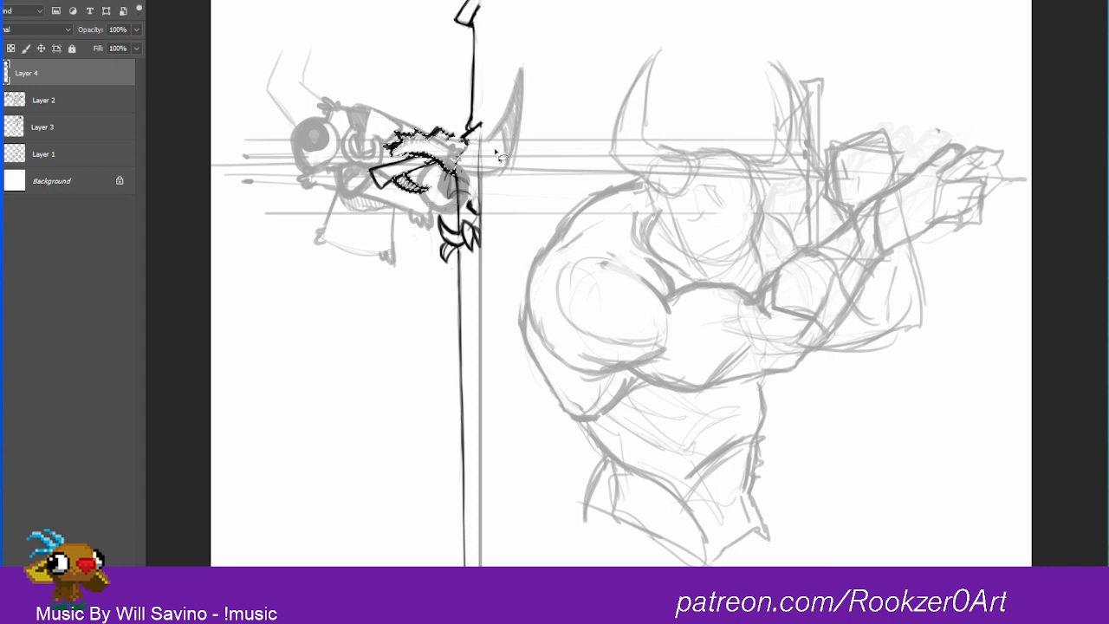
key(ctrl+d)
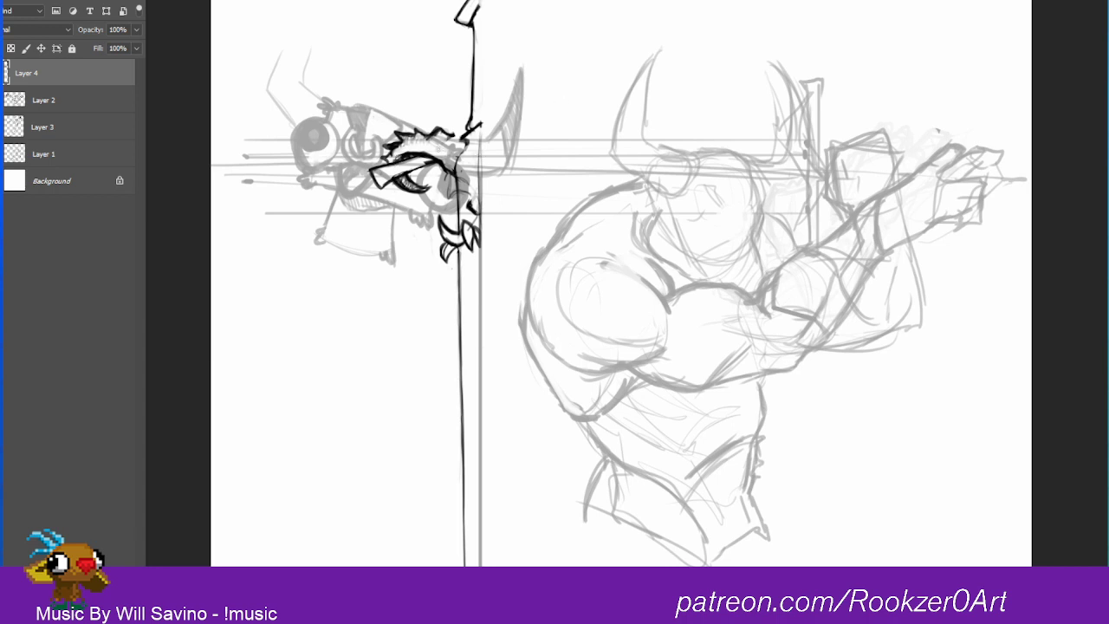
Step: Draw the half skull's brow, cheek and eye between the horn and the centre line, undoing stray strokes
mouse_move(439, 135)
mouse_down()
mouse_move(421, 153)
mouse_move(445, 165)
mouse_move(461, 135)
mouse_move(468, 143)
mouse_move(457, 159)
mouse_move(479, 197)
mouse_move(459, 164)
mouse_up()
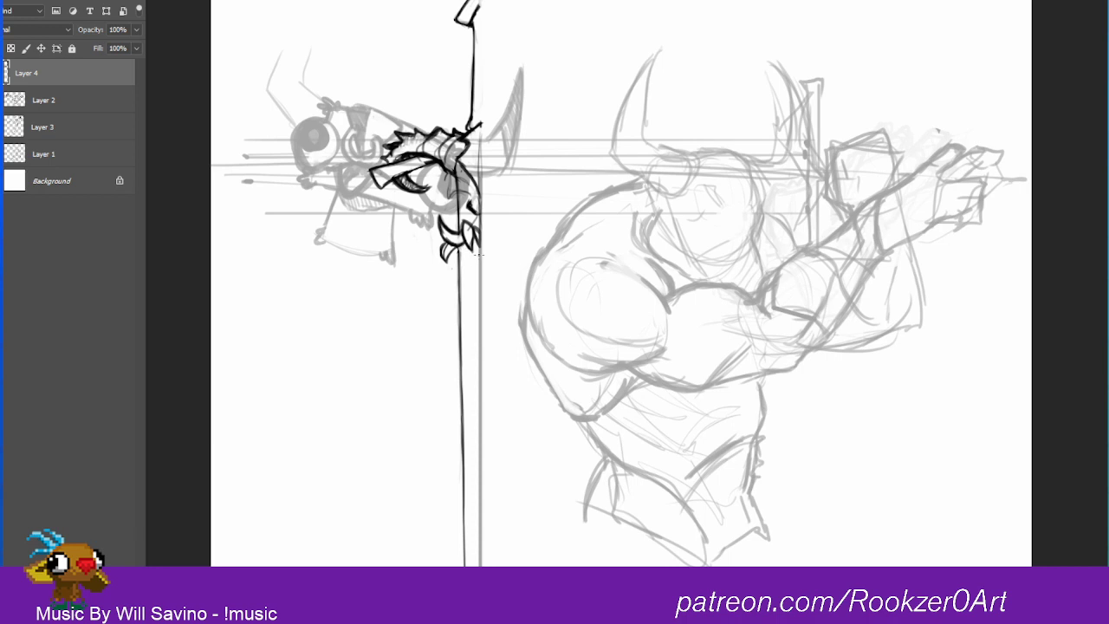
drag(479, 250, 481, 293)
mouse_move(449, 169)
mouse_down()
mouse_move(439, 183)
mouse_move(445, 198)
mouse_move(455, 193)
mouse_move(435, 188)
mouse_move(444, 201)
mouse_move(461, 193)
mouse_move(463, 211)
mouse_move(444, 205)
mouse_move(460, 230)
mouse_move(440, 199)
mouse_move(461, 215)
mouse_move(468, 200)
mouse_move(456, 198)
mouse_up()
key(ctrl+alt+z)
key(ctrl+alt+z)
key(ctrl+alt+z)
key(ctrl+alt+z)
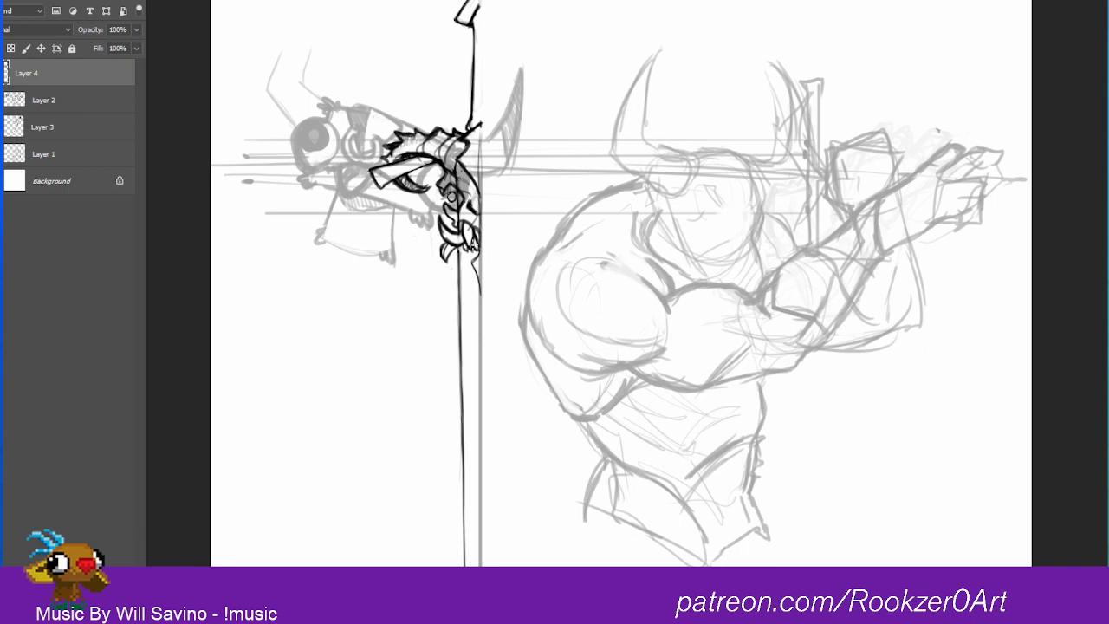
Step: Sketch a long jagged chin point running down to the centre line and define the skull's round eye
mouse_move(458, 248)
mouse_down()
mouse_move(482, 315)
mouse_move(473, 278)
mouse_up()
drag(463, 268, 477, 290)
mouse_move(468, 269)
mouse_down()
mouse_move(443, 253)
mouse_move(448, 243)
mouse_move(443, 255)
mouse_move(447, 239)
mouse_move(451, 247)
mouse_move(443, 255)
mouse_move(441, 230)
mouse_up()
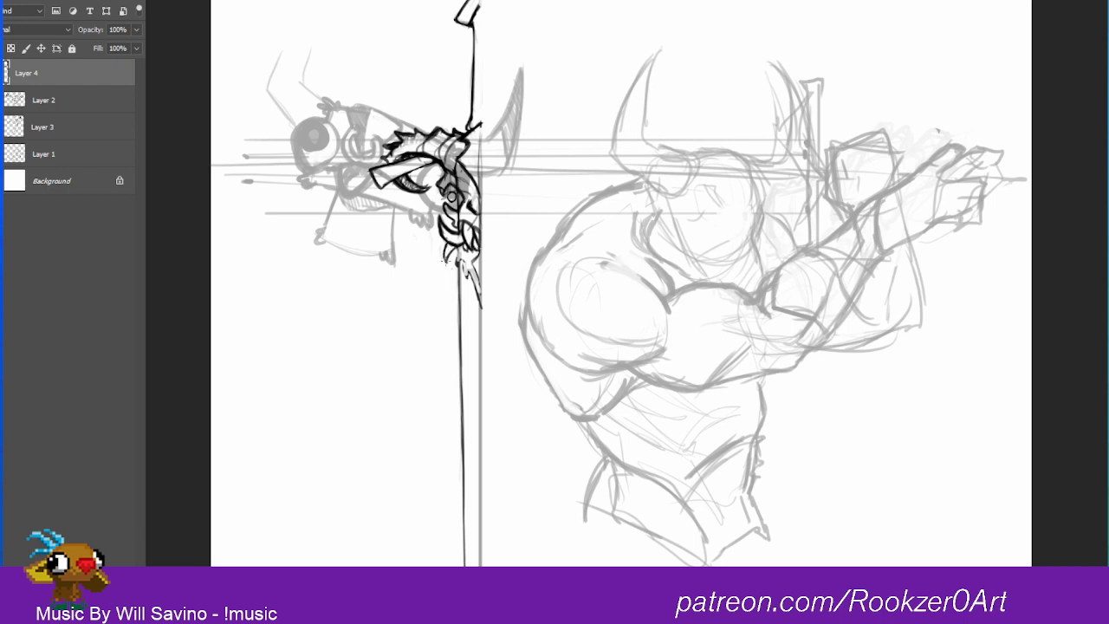
drag(451, 250, 448, 260)
mouse_move(469, 268)
mouse_down()
mouse_move(478, 294)
mouse_move(481, 284)
mouse_up()
drag(451, 196, 463, 182)
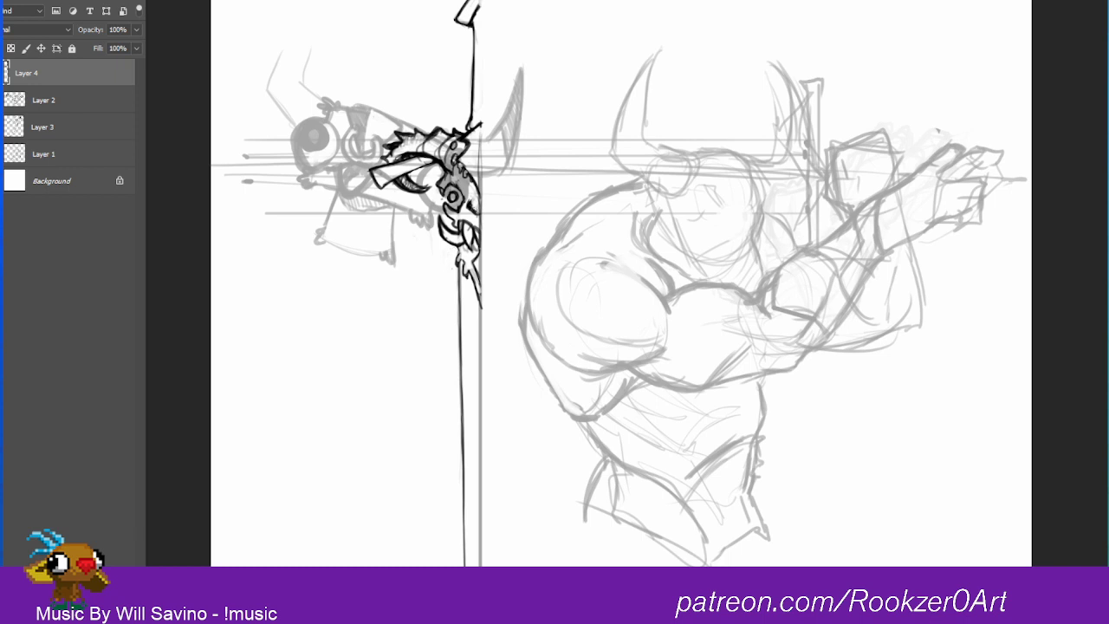
Step: Replace the long chin point with short jagged spikes and draw a pointed collar on the blade below them
mouse_move(478, 255)
mouse_down()
mouse_move(478, 290)
mouse_move(464, 271)
mouse_move(473, 252)
mouse_up()
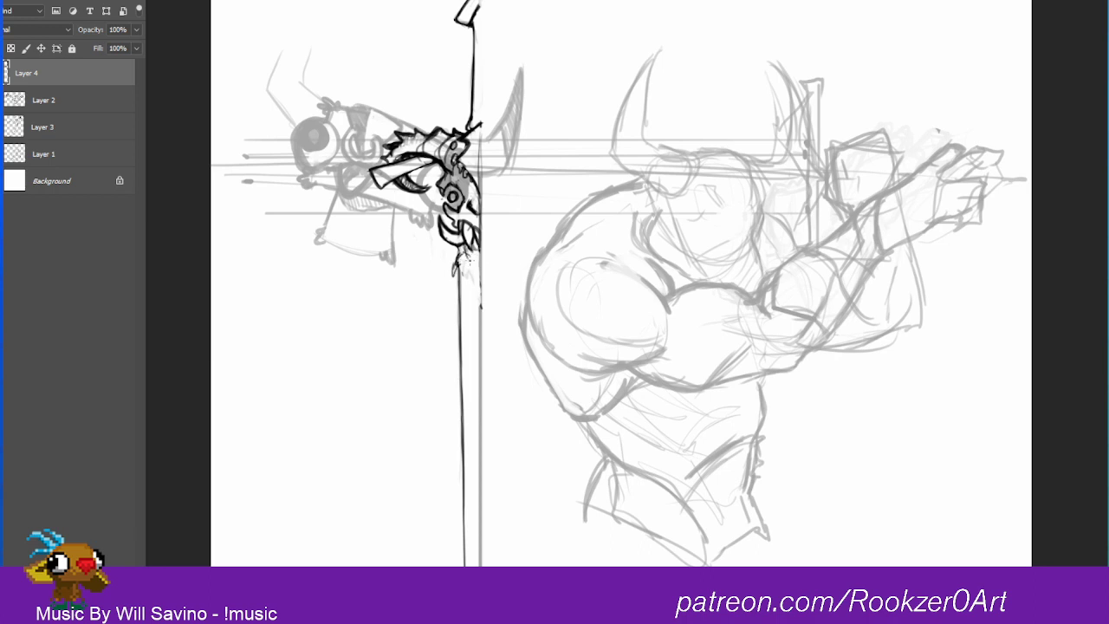
mouse_move(473, 261)
mouse_down()
mouse_move(477, 251)
mouse_move(476, 262)
mouse_up()
drag(468, 240, 469, 251)
mouse_move(468, 251)
mouse_down()
mouse_move(476, 243)
mouse_move(479, 258)
mouse_up()
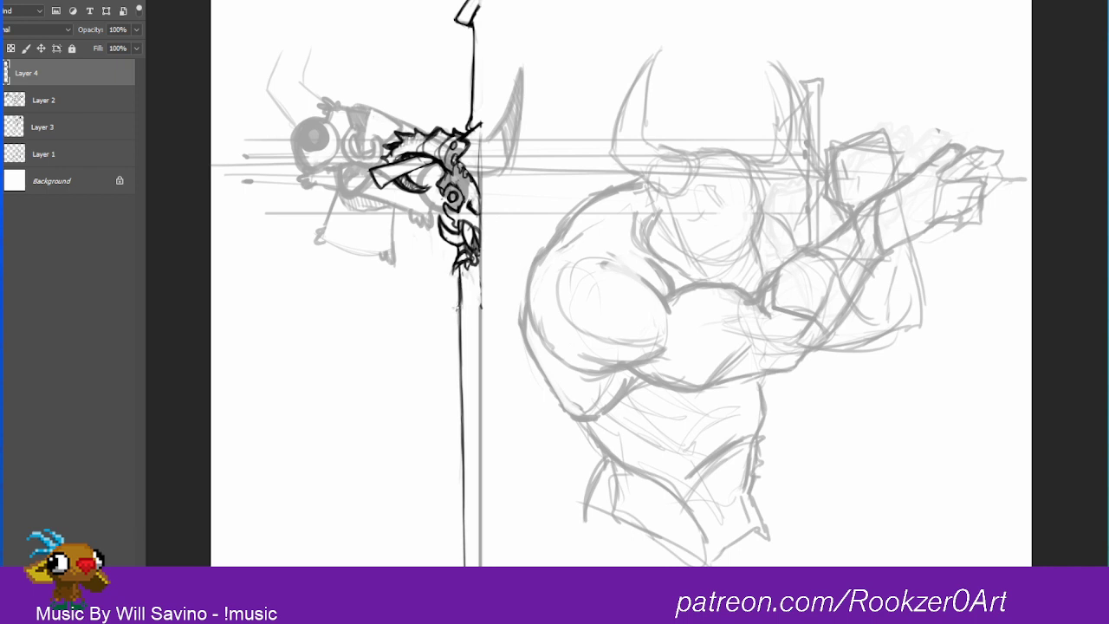
mouse_move(458, 310)
mouse_down()
mouse_move(479, 355)
mouse_move(454, 311)
mouse_move(460, 289)
mouse_move(476, 345)
mouse_up()
Step: Hide the other sketch layers and mirror the half sword across the centre line with a horizontally flipped duplicate merged into Layer 4
click(2, 99)
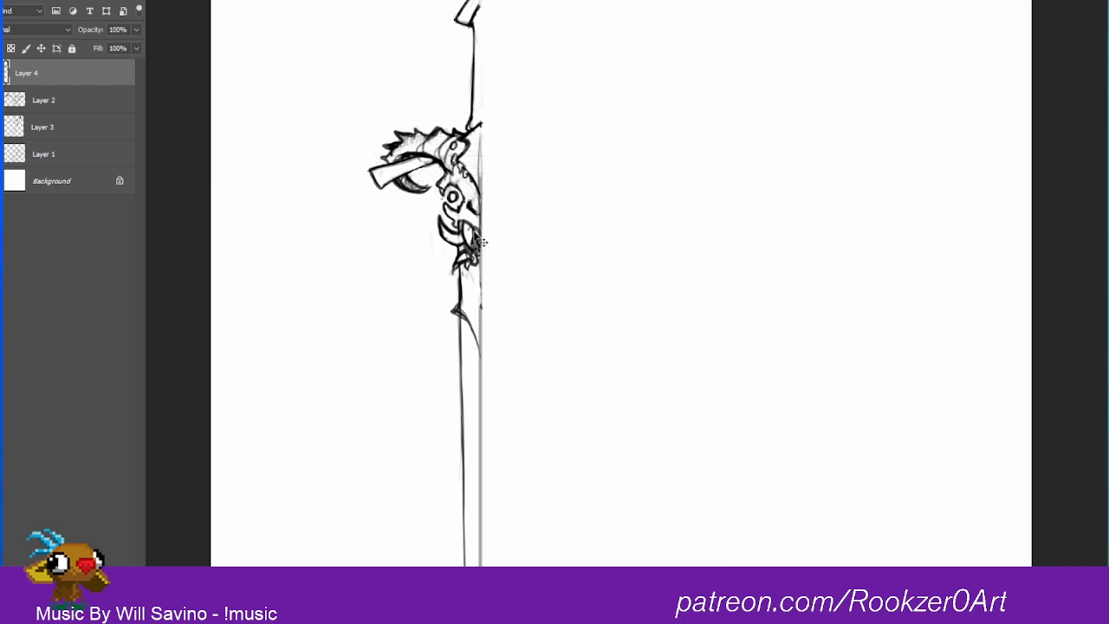
drag(480, 223, 530, 217)
key(ctrl+t)
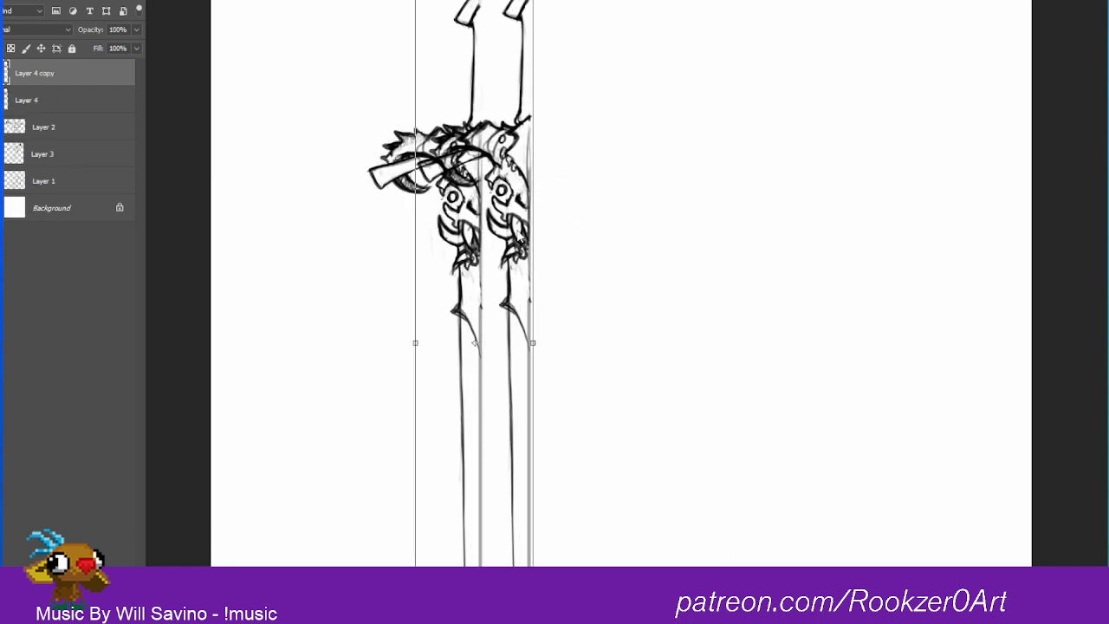
right_click(520, 230)
click(579, 441)
drag(468, 201, 524, 201)
key(Return)
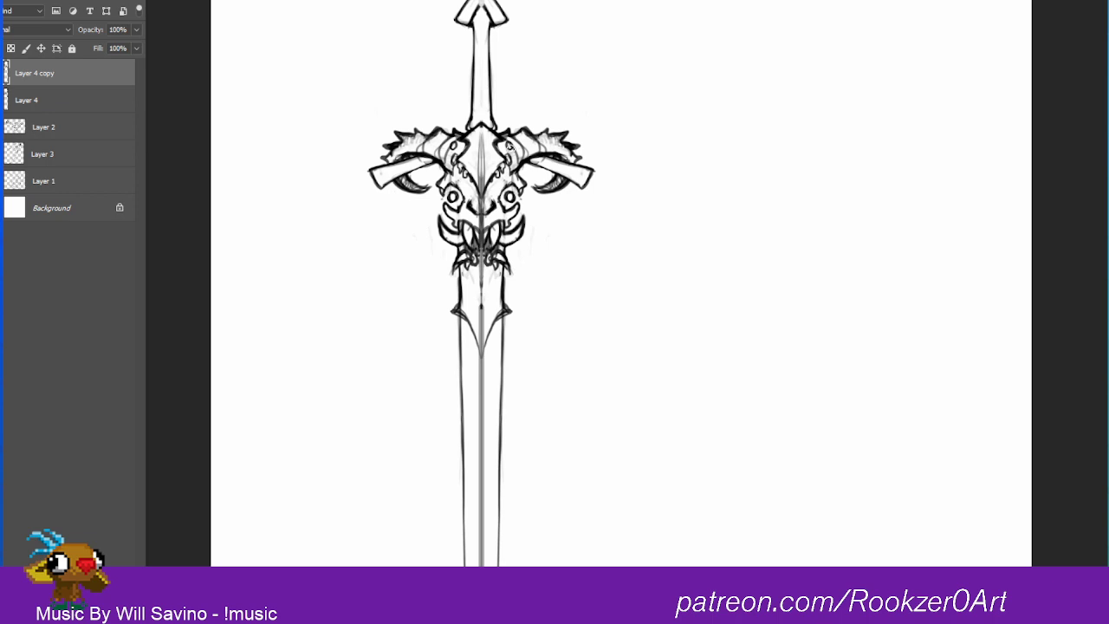
right_click(49, 75)
click(111, 465)
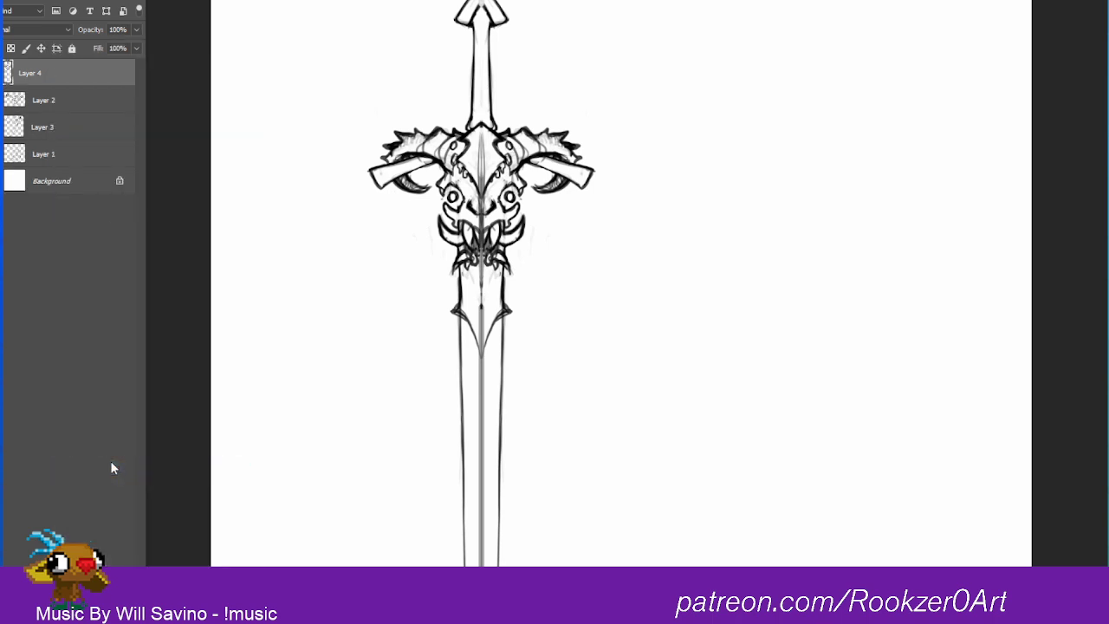
Step: Erase the centre line from the skull's forehead and draw central fangs in its mouth
drag(482, 137, 481, 211)
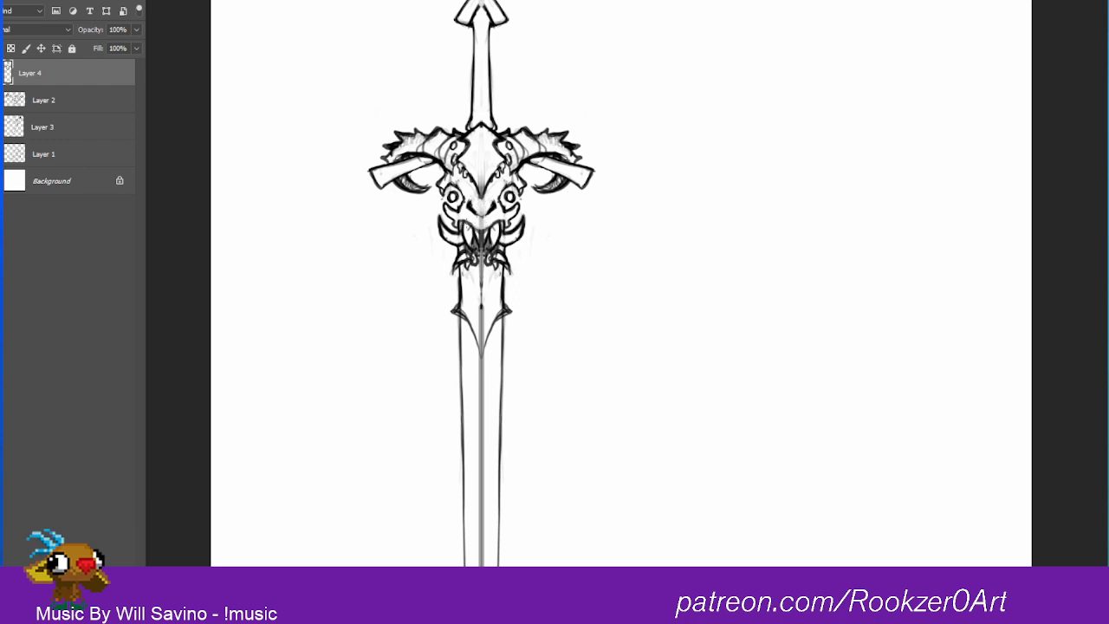
drag(476, 228, 482, 234)
drag(474, 230, 474, 244)
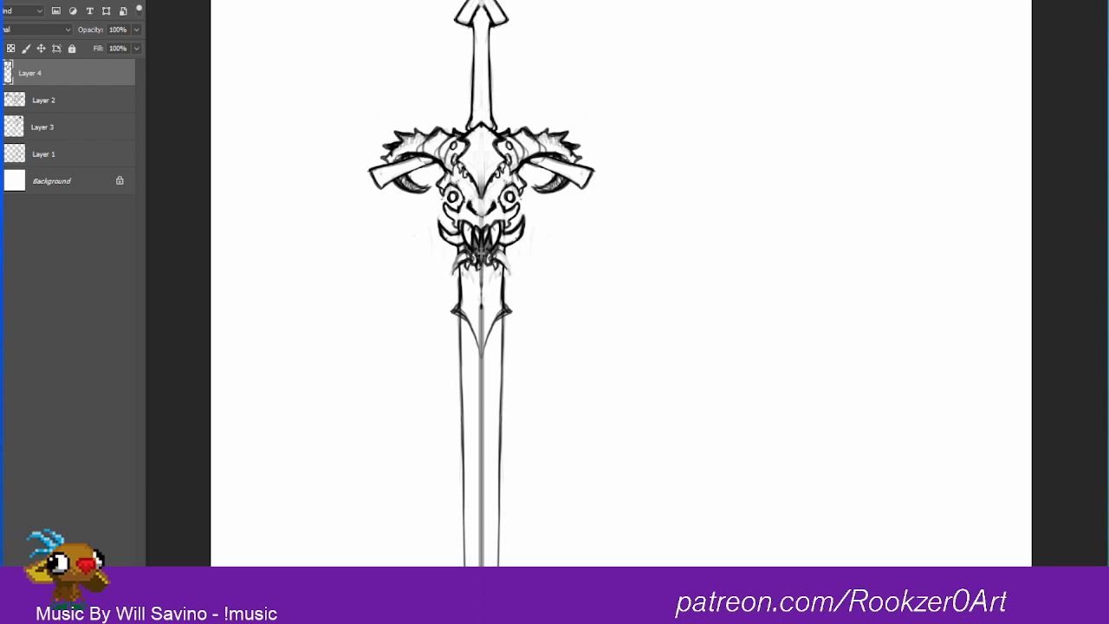
Step: Darken the jaw spikes, refine the nose and clear the round pupils from both eye sockets
mouse_move(483, 257)
mouse_down()
mouse_move(485, 268)
mouse_move(475, 250)
mouse_move(485, 260)
mouse_move(465, 258)
mouse_move(453, 274)
mouse_up()
mouse_move(454, 272)
mouse_down()
mouse_move(500, 253)
mouse_move(511, 272)
mouse_move(463, 242)
mouse_move(504, 242)
mouse_up()
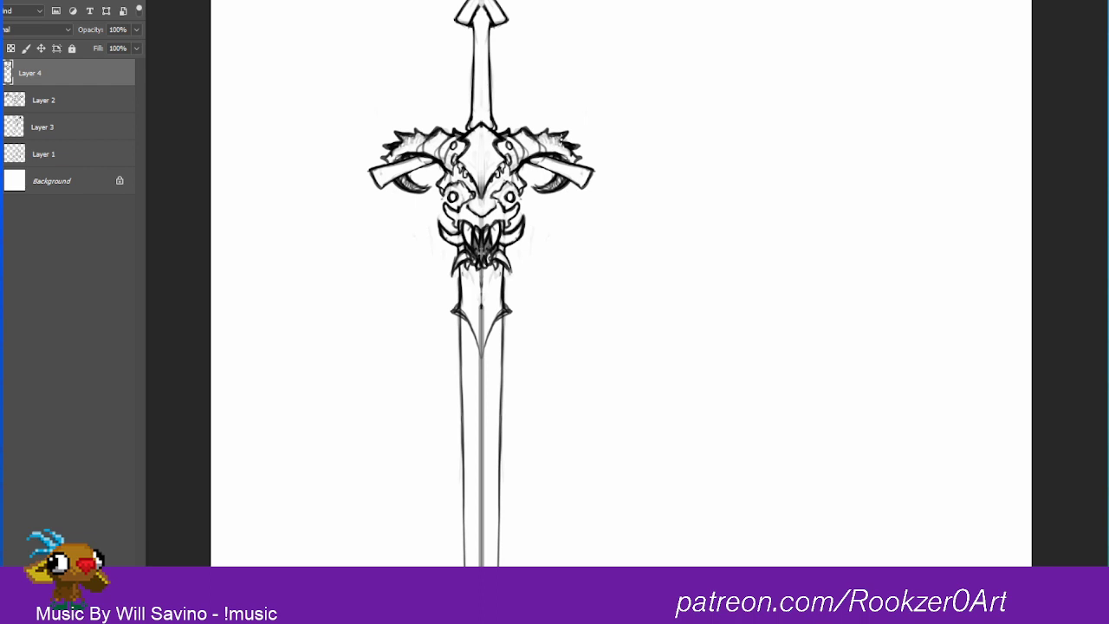
drag(456, 194, 512, 198)
drag(479, 207, 493, 200)
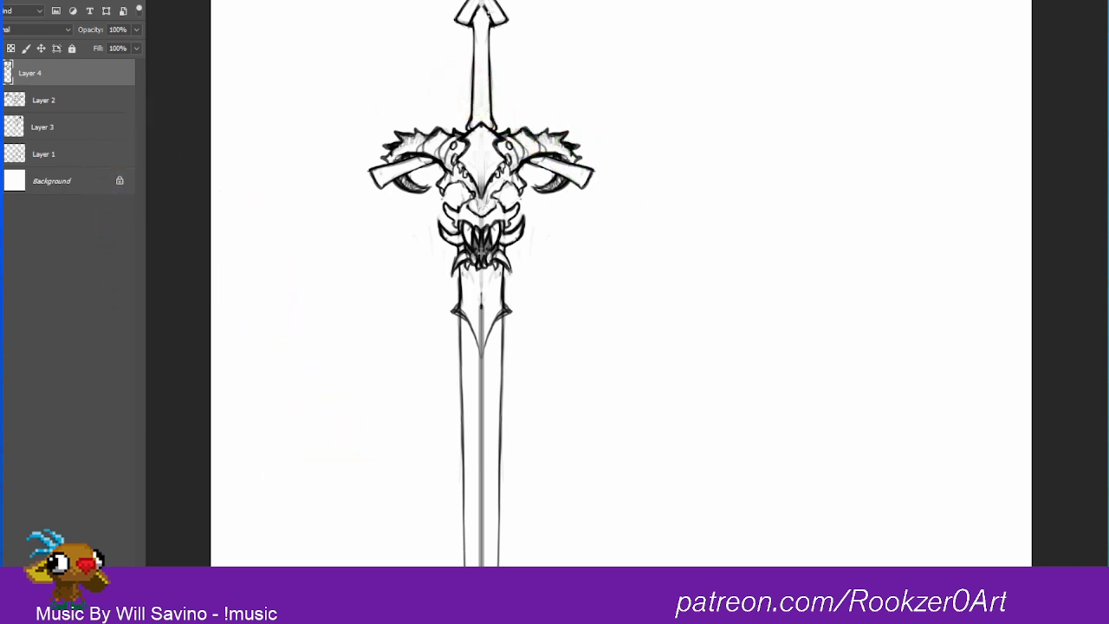
Step: Erase the arrowhead-shaped pommel and draw a narrower flared pommel above the grip
scroll(633, 225, up, 3)
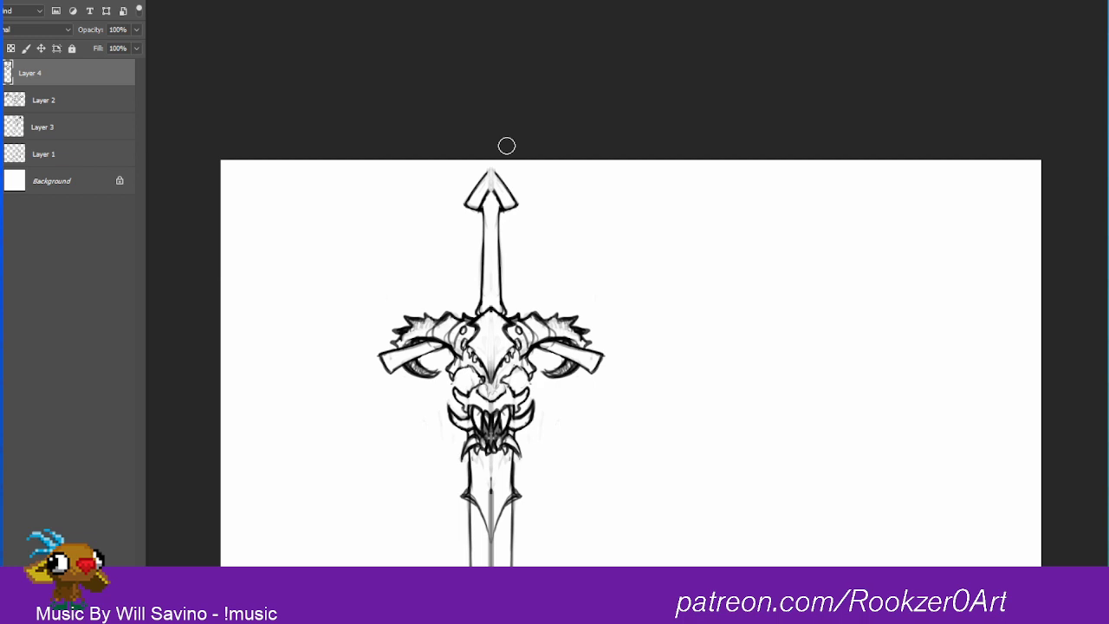
mouse_move(469, 215)
mouse_down()
mouse_move(470, 166)
mouse_move(514, 206)
mouse_move(492, 165)
mouse_move(474, 212)
mouse_move(504, 149)
mouse_up()
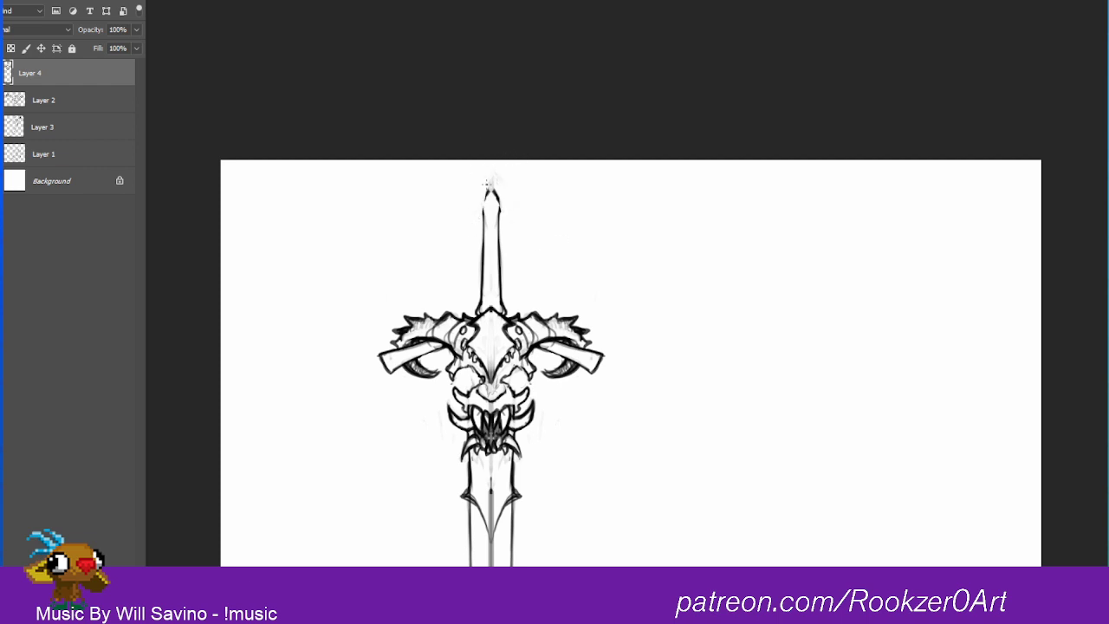
drag(483, 216, 489, 194)
mouse_move(482, 208)
mouse_down()
mouse_move(493, 167)
mouse_move(502, 201)
mouse_move(494, 165)
mouse_move(498, 178)
mouse_move(491, 164)
mouse_move(478, 189)
mouse_move(490, 163)
mouse_move(500, 202)
mouse_up()
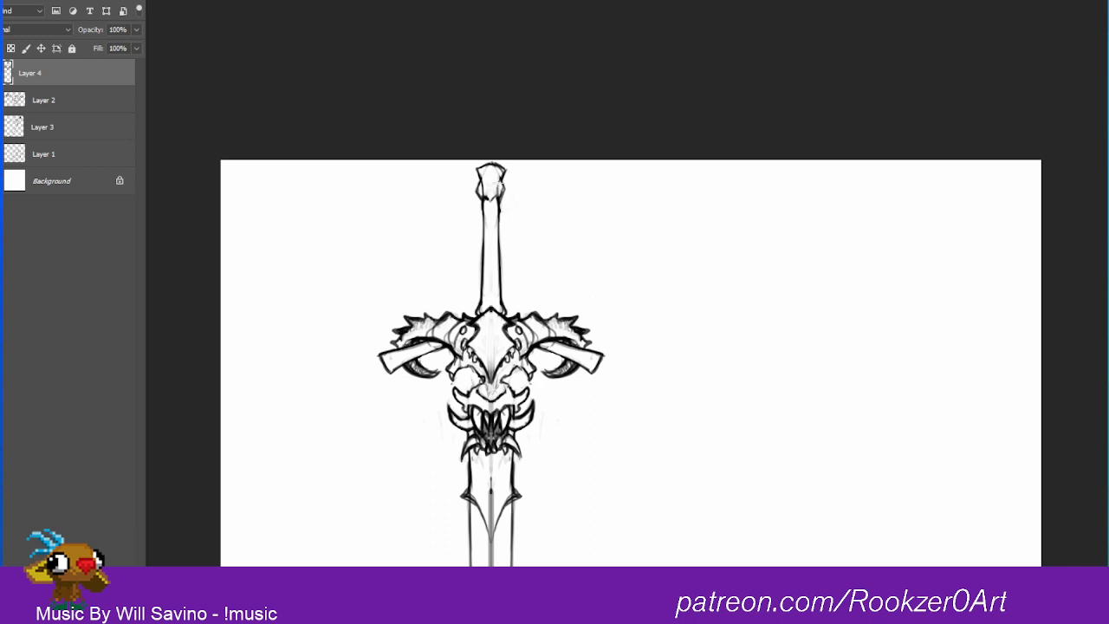
Step: Clean up the pommel's sides and draw a crisscross wrap along the upper half of the grip
mouse_move(502, 177)
mouse_down()
mouse_move(507, 204)
mouse_move(504, 192)
mouse_move(473, 216)
mouse_move(479, 193)
mouse_move(482, 258)
mouse_move(509, 252)
mouse_up()
mouse_move(485, 198)
mouse_down()
mouse_move(498, 197)
mouse_move(497, 226)
mouse_move(485, 222)
mouse_move(498, 248)
mouse_move(484, 251)
mouse_up()
mouse_move(486, 241)
mouse_down()
mouse_move(495, 256)
mouse_move(486, 260)
mouse_up()
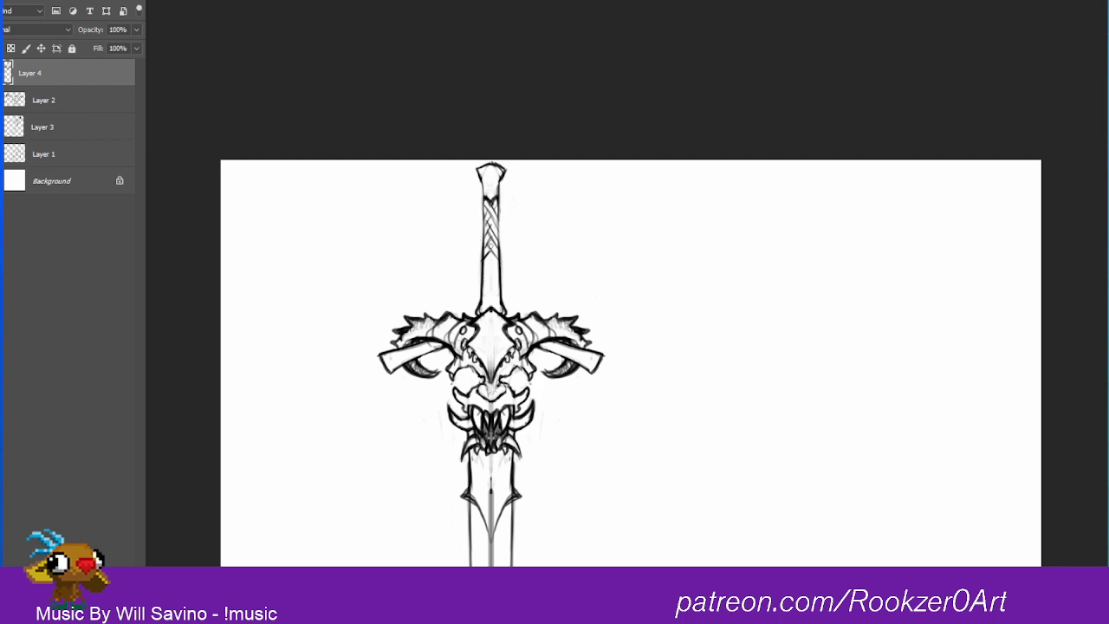
Step: Erase the grip's crisscross wrap below its first crossing and draw a squiggle emblem on the pommel
key(e)
mouse_move(490, 228)
mouse_down()
mouse_move(493, 280)
mouse_move(493, 242)
mouse_move(494, 281)
mouse_move(490, 234)
mouse_move(491, 280)
mouse_move(476, 267)
mouse_move(477, 231)
mouse_move(499, 252)
mouse_up()
mouse_move(498, 208)
mouse_down()
mouse_move(500, 265)
mouse_move(484, 242)
mouse_move(482, 279)
mouse_up()
drag(498, 210, 500, 280)
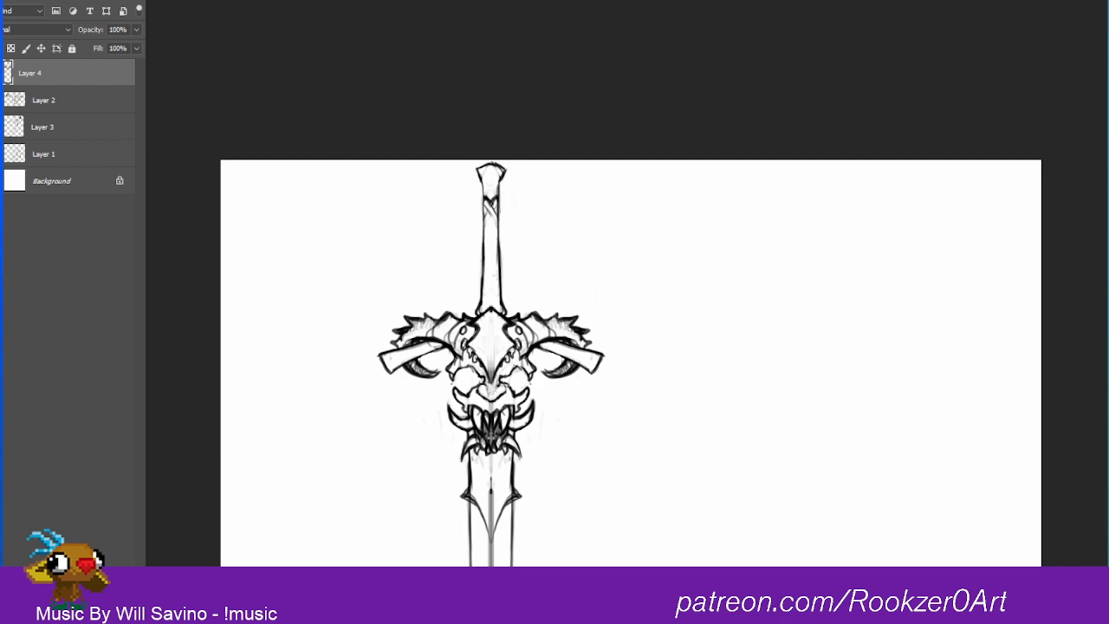
drag(483, 202, 482, 286)
mouse_move(481, 176)
mouse_down()
mouse_move(484, 197)
mouse_move(499, 202)
mouse_move(493, 171)
mouse_move(497, 222)
mouse_move(485, 228)
mouse_move(481, 218)
mouse_move(494, 225)
mouse_up()
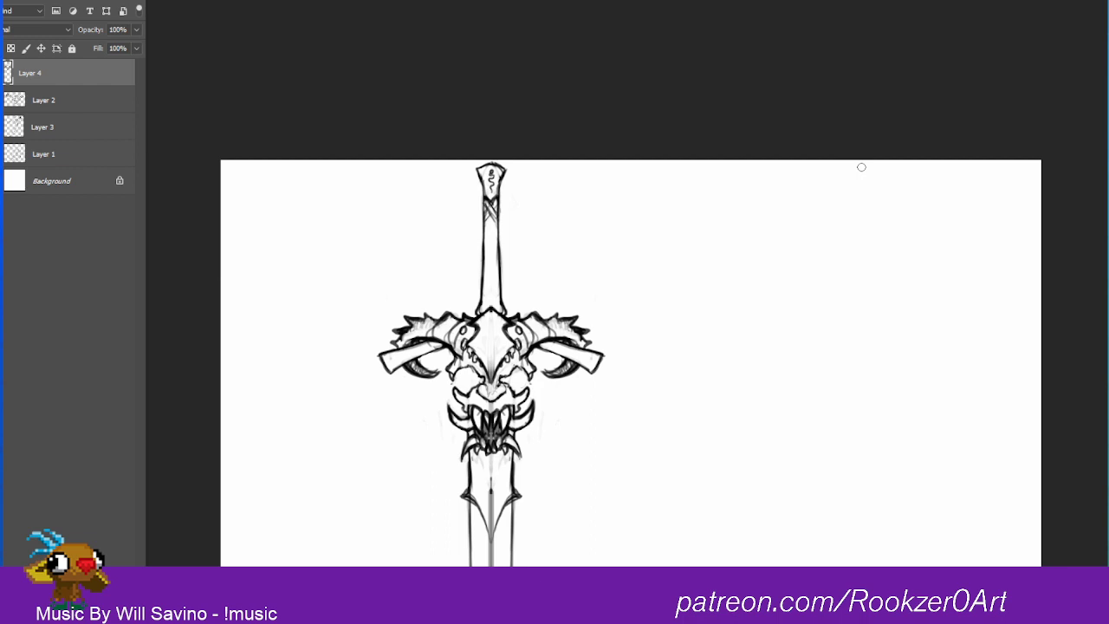
key([)
key([)
mouse_move(725, 187)
mouse_down()
mouse_move(771, 171)
mouse_move(721, 187)
mouse_move(758, 184)
mouse_move(746, 356)
mouse_move(755, 349)
mouse_move(742, 355)
mouse_move(776, 350)
mouse_up()
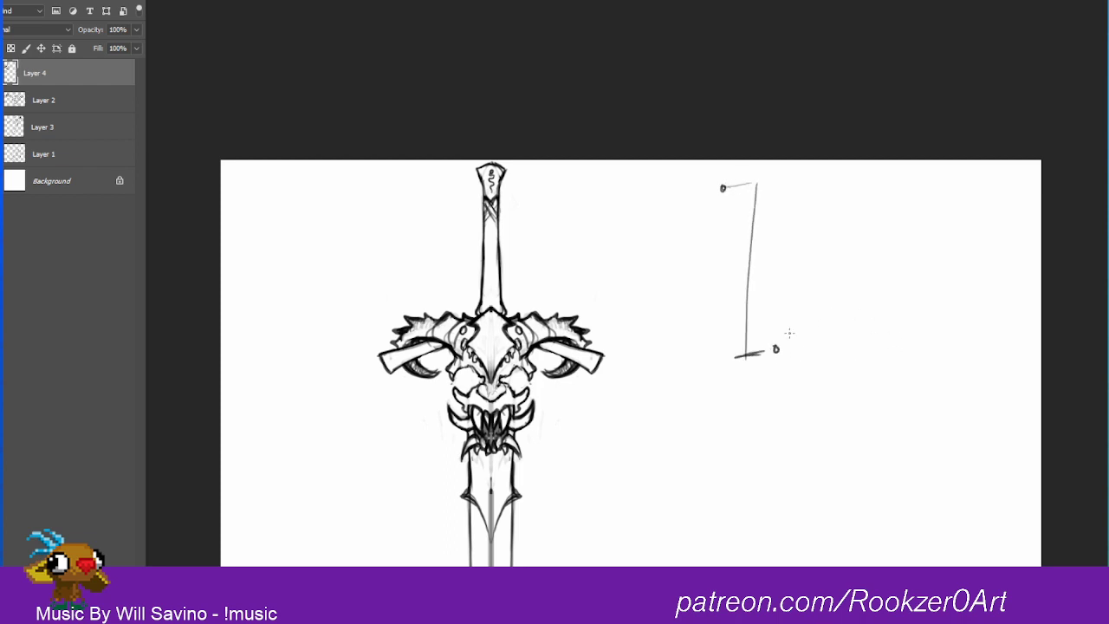
drag(752, 183, 772, 180)
mouse_move(761, 183)
mouse_down()
mouse_move(744, 186)
mouse_move(810, 182)
mouse_move(792, 242)
mouse_move(808, 238)
mouse_up()
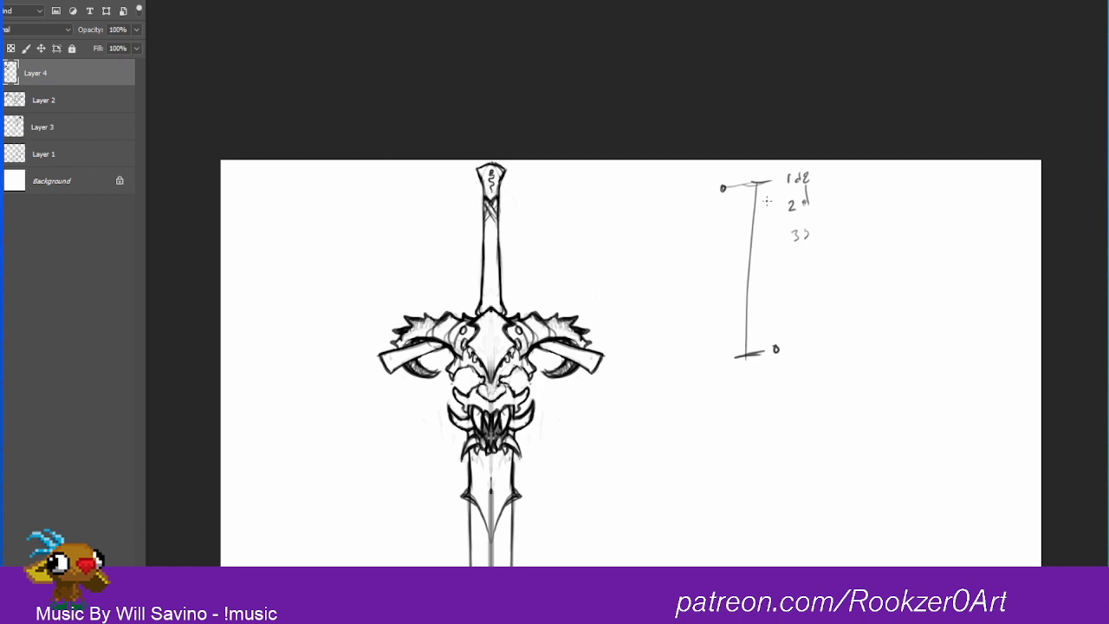
mouse_move(767, 182)
mouse_down()
mouse_move(764, 361)
mouse_move(780, 340)
mouse_up()
key(e)
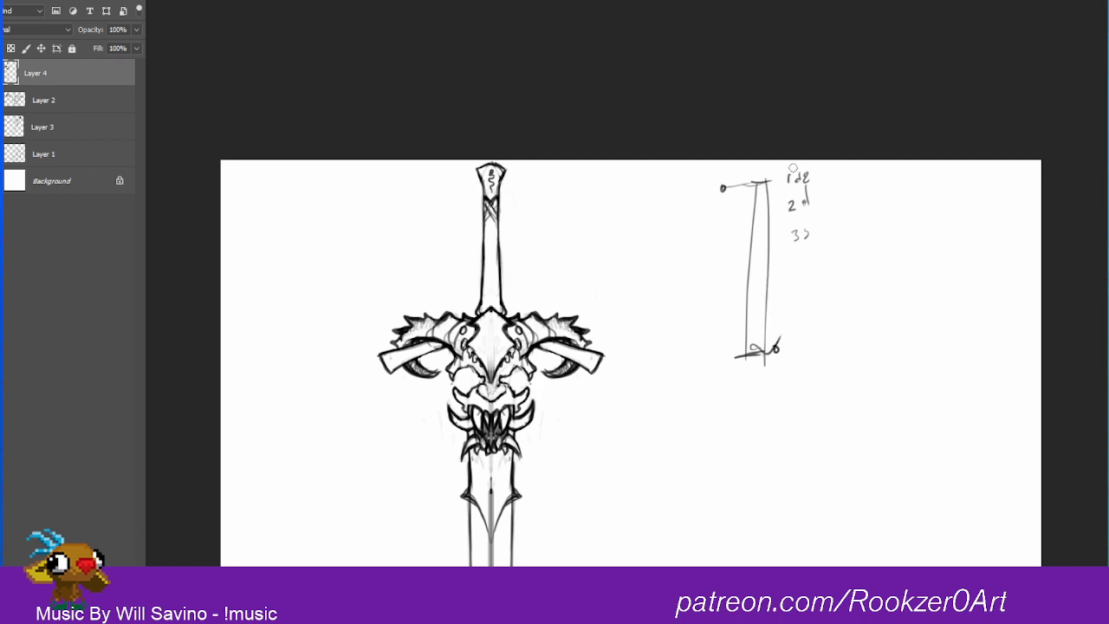
mouse_move(790, 204)
mouse_down()
mouse_move(789, 235)
mouse_move(799, 236)
mouse_up()
drag(799, 197, 801, 176)
key(b)
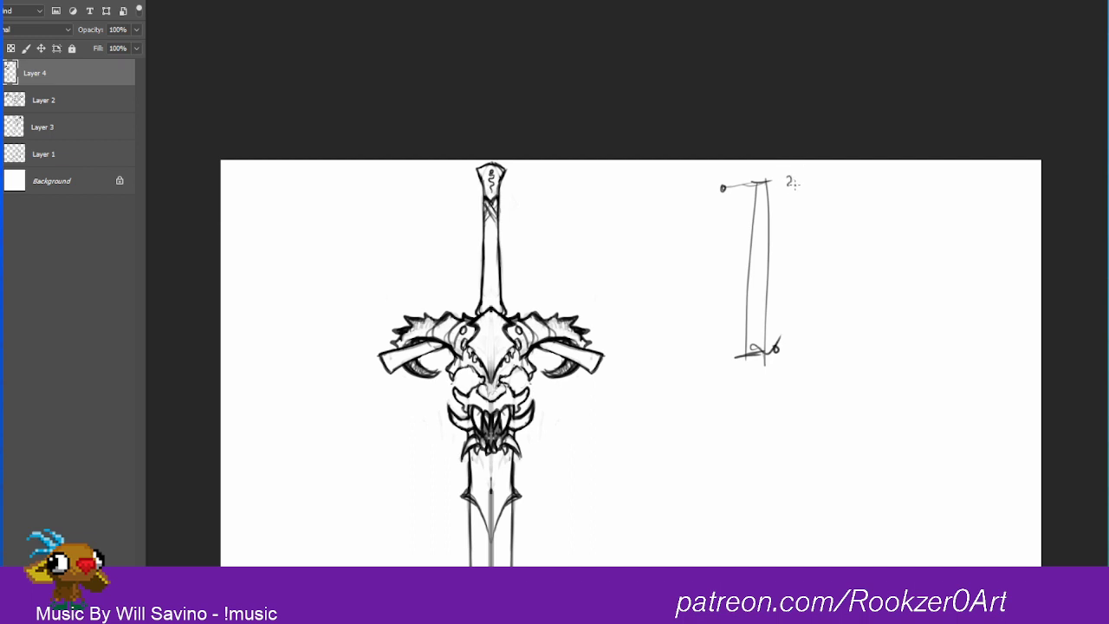
drag(805, 182, 813, 176)
mouse_move(786, 238)
mouse_down()
mouse_move(803, 249)
mouse_move(811, 239)
mouse_up()
mouse_move(791, 292)
mouse_down()
mouse_move(803, 303)
mouse_move(796, 350)
mouse_up()
key(e)
drag(724, 192, 721, 180)
mouse_move(737, 239)
mouse_down()
mouse_move(765, 166)
mouse_move(748, 368)
mouse_move(782, 211)
mouse_up()
mouse_move(776, 345)
mouse_down()
mouse_move(792, 318)
mouse_move(789, 361)
mouse_move(817, 199)
mouse_move(814, 334)
mouse_move(768, 364)
mouse_up()
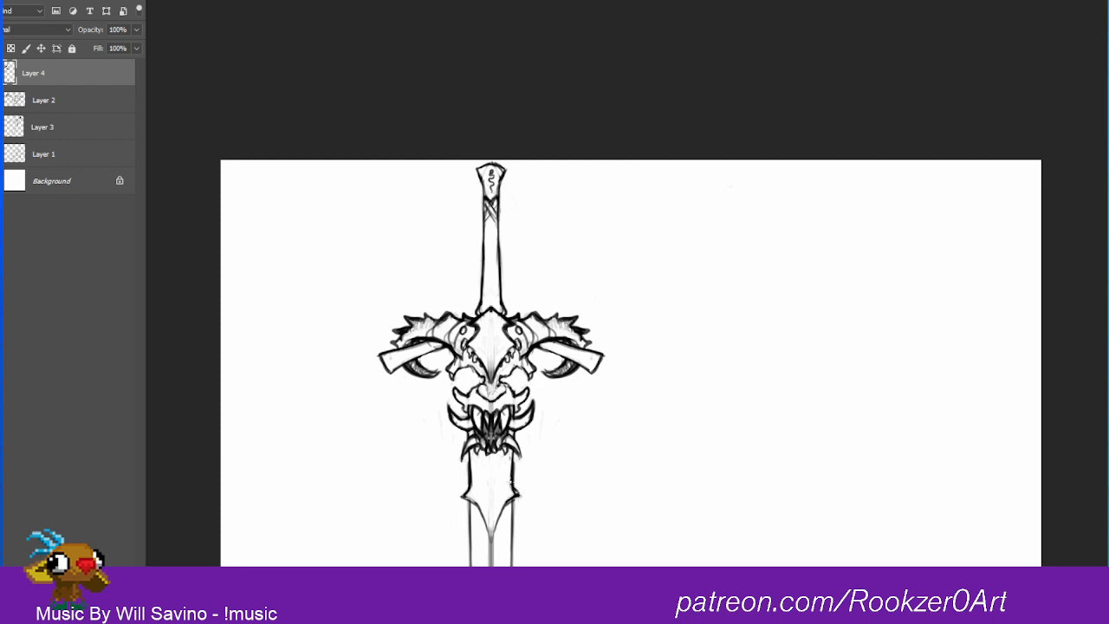
Step: Darken the curved lower edges of the blade's pointed collar down to its central tip
drag(519, 495, 492, 536)
drag(469, 499, 491, 538)
mouse_move(483, 200)
mouse_down()
mouse_move(484, 234)
mouse_move(499, 246)
mouse_up()
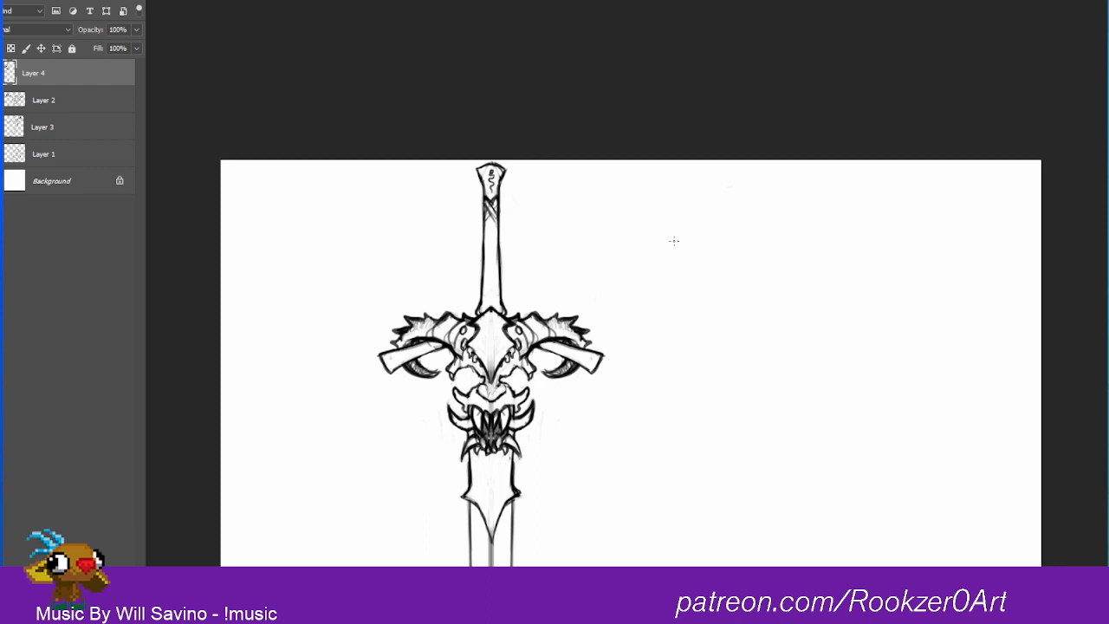
drag(675, 241, 662, 161)
key(ctrl+z)
Step: Darken the blade's centre line below the collar tip and clean it into one single line
drag(755, 273, 710, 347)
mouse_move(717, 349)
mouse_down()
mouse_move(703, 257)
mouse_move(679, 236)
mouse_move(678, 246)
mouse_up()
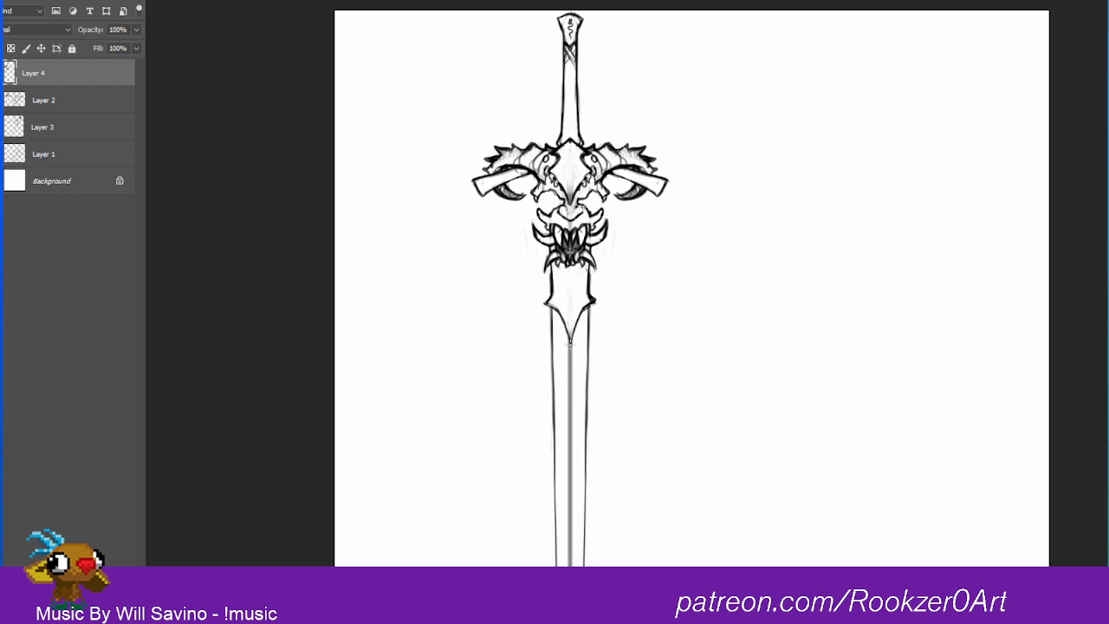
drag(569, 342, 569, 555)
scroll(567, 546, down, 1)
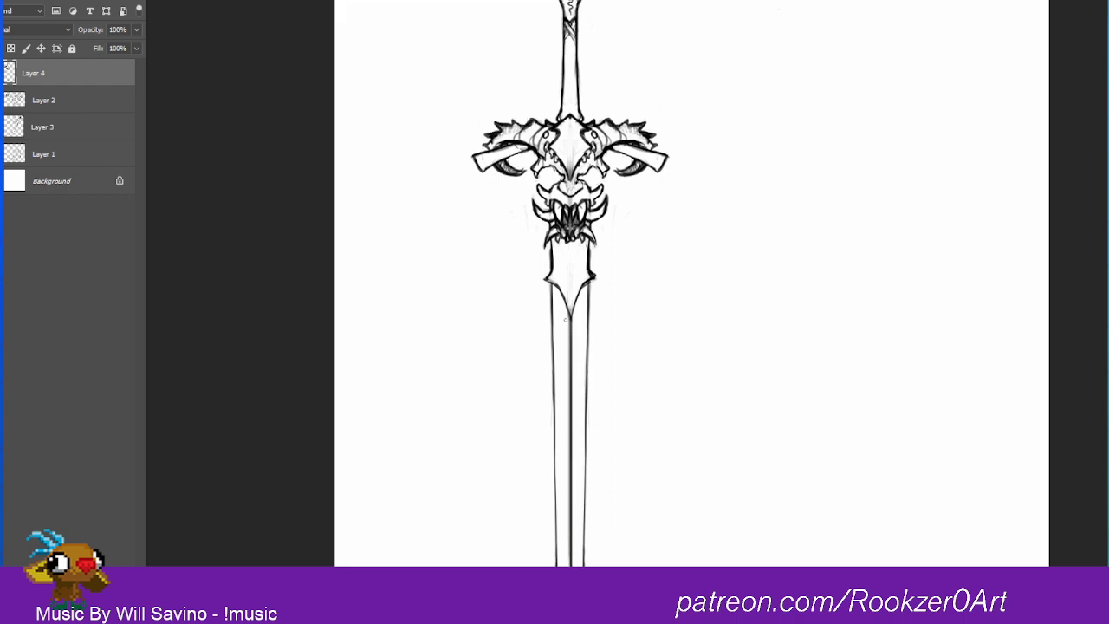
drag(566, 319, 566, 556)
drag(591, 158, 595, 168)
drag(584, 230, 562, 227)
drag(660, 251, 652, 292)
drag(675, 277, 650, 318)
Step: Show the warrior sketch and rotate the sword 90° clockwise, laying it across the shoulders with the grip at the raised hand
key(v)
drag(600, 191, 588, 212)
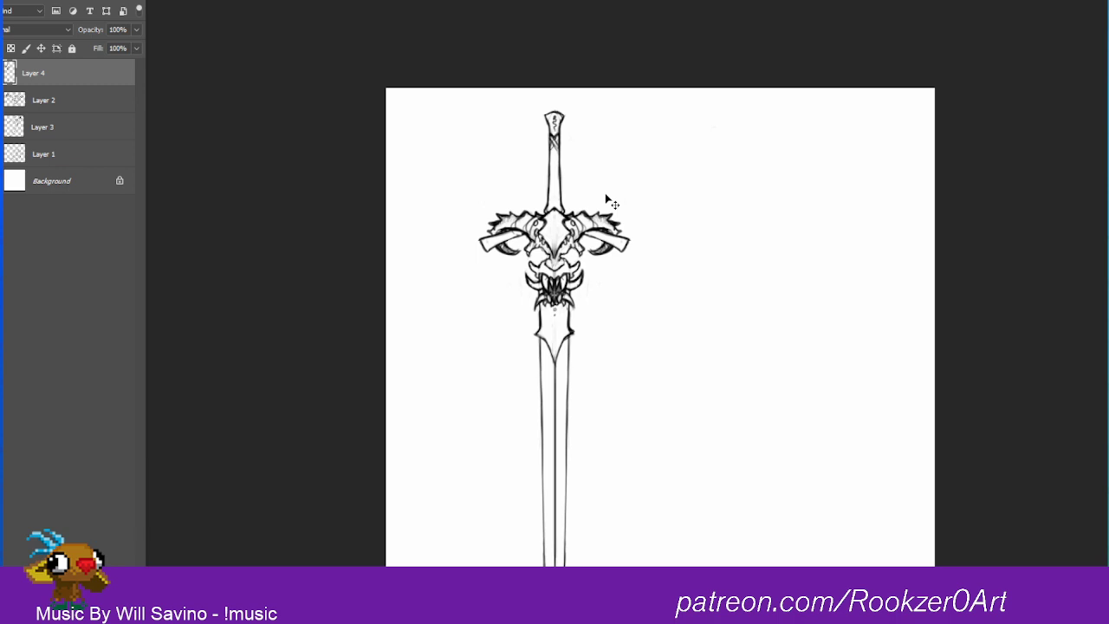
click(0, 100)
key(ctrl+t)
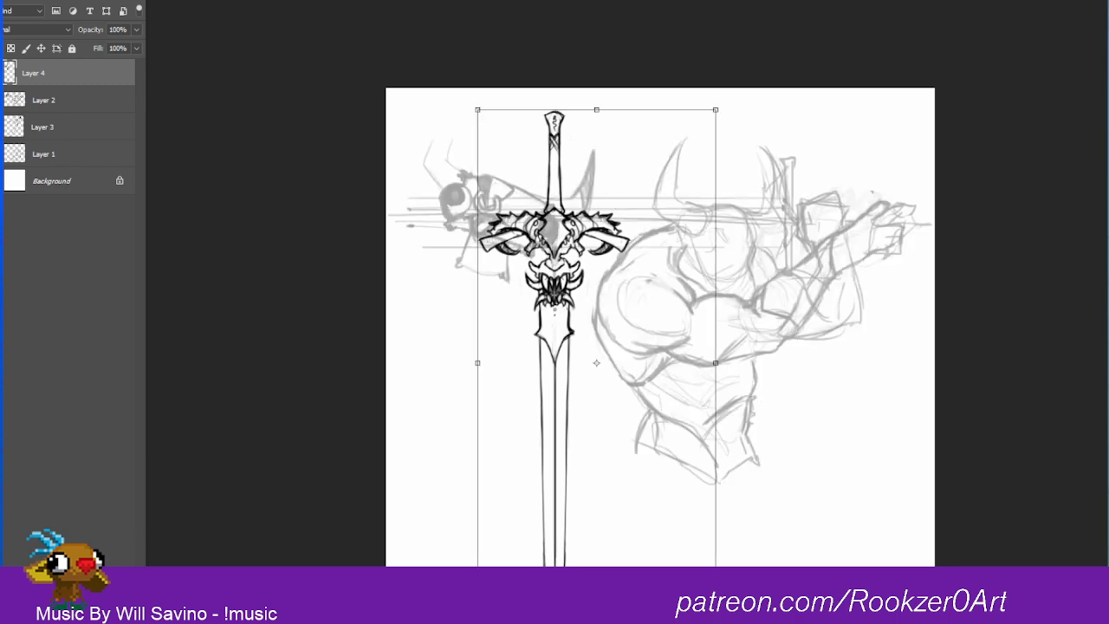
drag(737, 106, 772, 482)
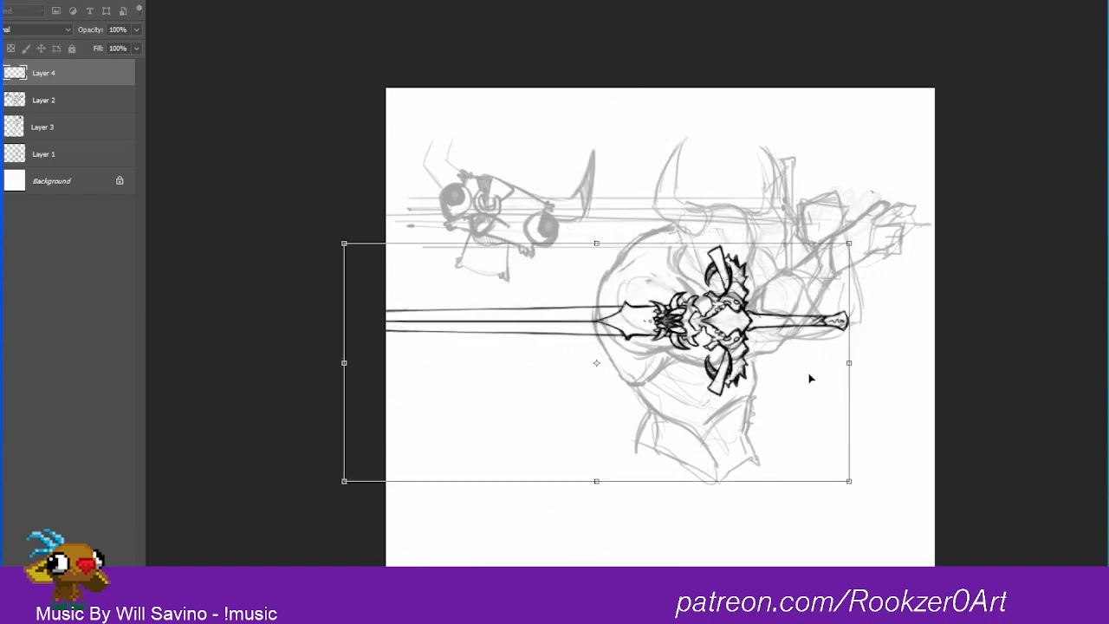
drag(811, 379, 884, 213)
drag(890, 222, 878, 222)
key(Return)
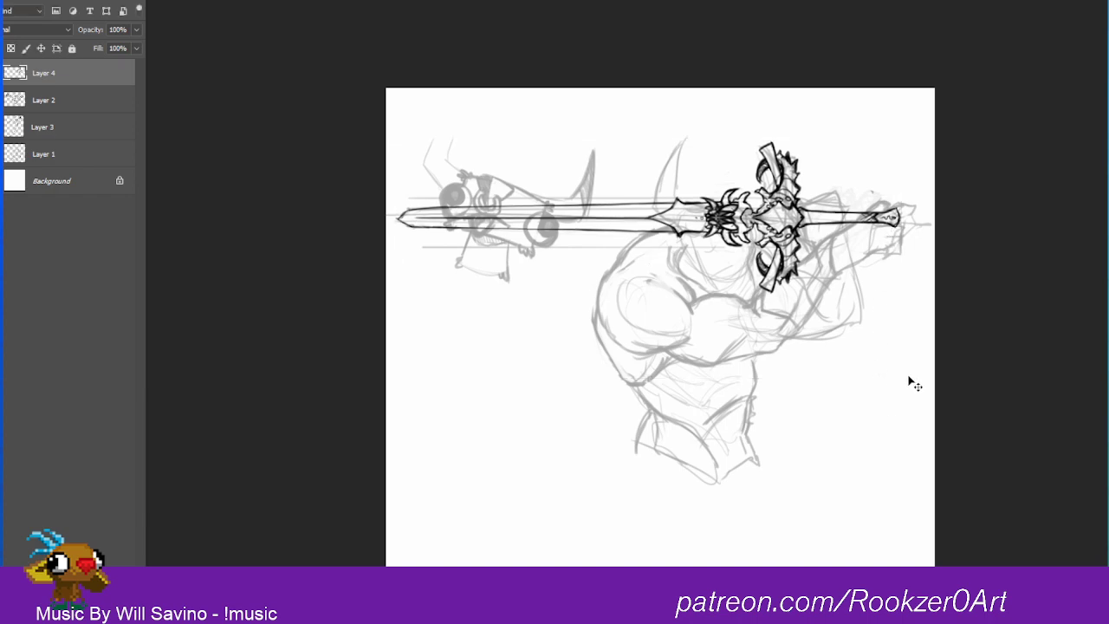
Step: Trace the warrior's jaw and neck line and the front and lower edges of the shoulder muscle in dark strokes
drag(821, 227, 872, 181)
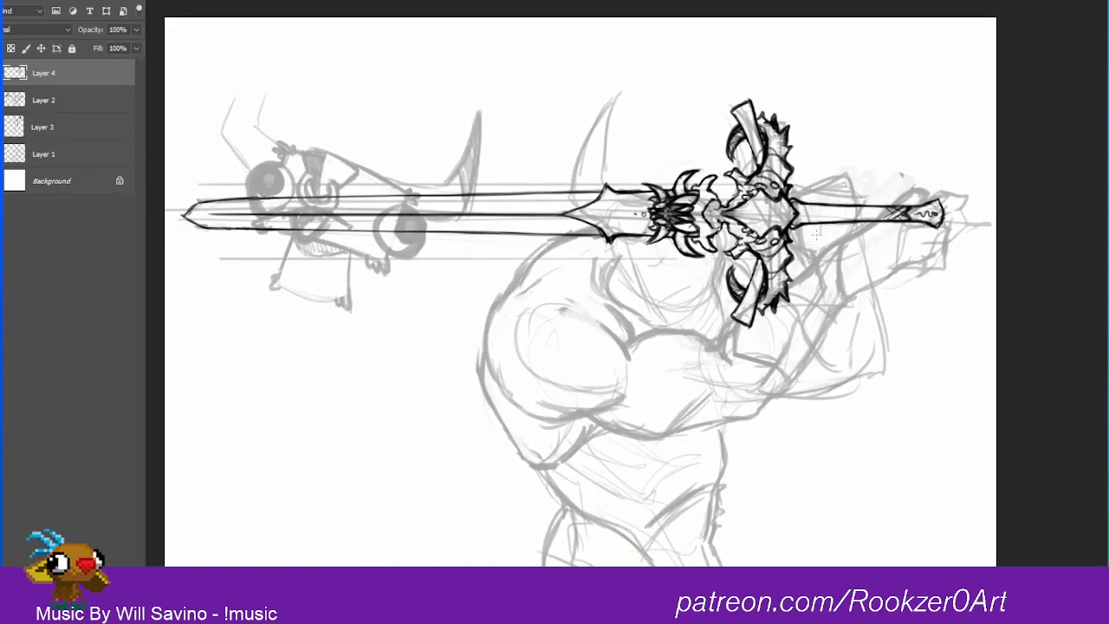
mouse_move(616, 264)
mouse_down()
mouse_move(604, 308)
mouse_move(614, 276)
mouse_move(608, 294)
mouse_move(612, 278)
mouse_move(605, 290)
mouse_move(656, 327)
mouse_up()
drag(601, 323, 630, 358)
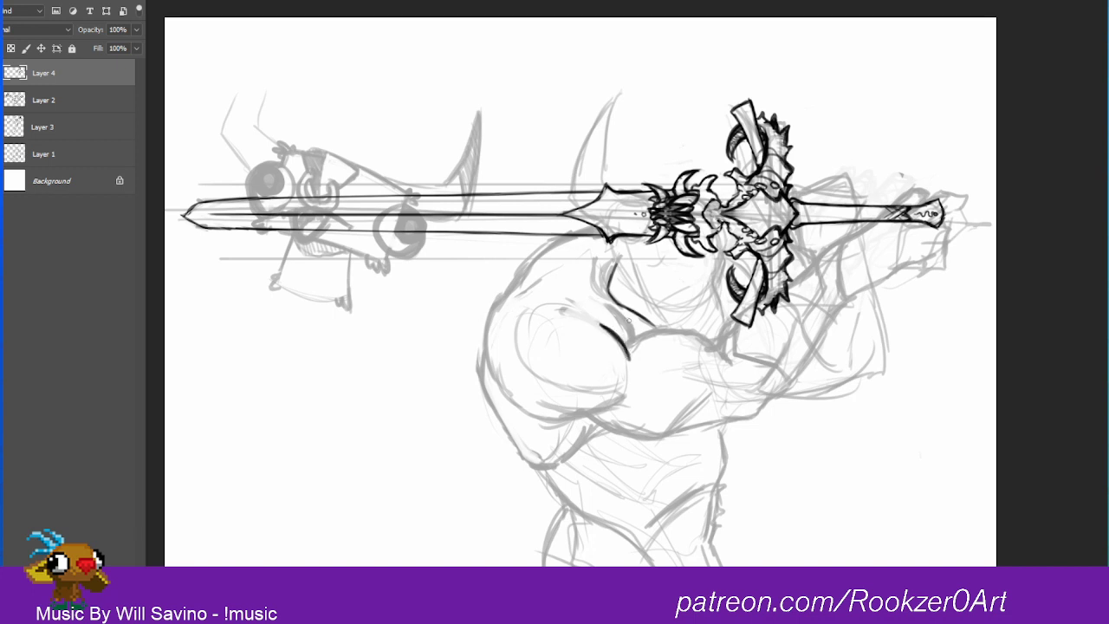
mouse_move(614, 308)
mouse_down()
mouse_move(635, 336)
mouse_move(621, 314)
mouse_up()
drag(544, 379, 625, 392)
mouse_move(532, 422)
mouse_down()
mouse_move(563, 421)
mouse_move(615, 403)
mouse_up()
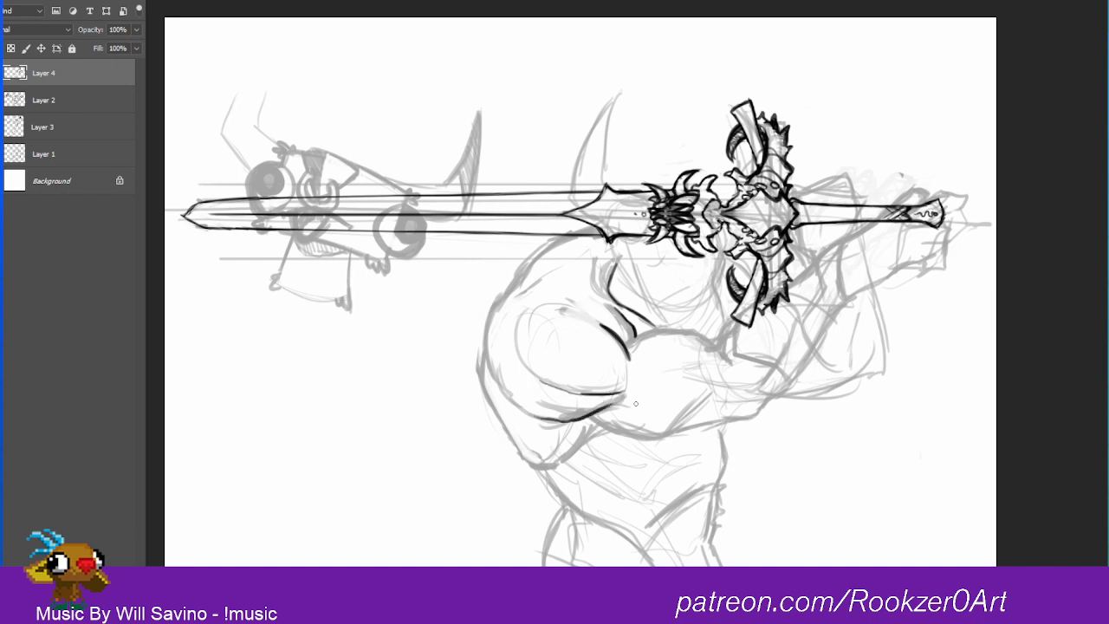
Step: Ink the outer shoulder and back contour, continuing down both sides of the waist
mouse_move(514, 297)
mouse_down()
mouse_move(487, 326)
mouse_move(495, 303)
mouse_move(499, 384)
mouse_move(485, 350)
mouse_move(484, 387)
mouse_move(527, 464)
mouse_move(572, 455)
mouse_move(561, 435)
mouse_move(561, 461)
mouse_move(607, 427)
mouse_up()
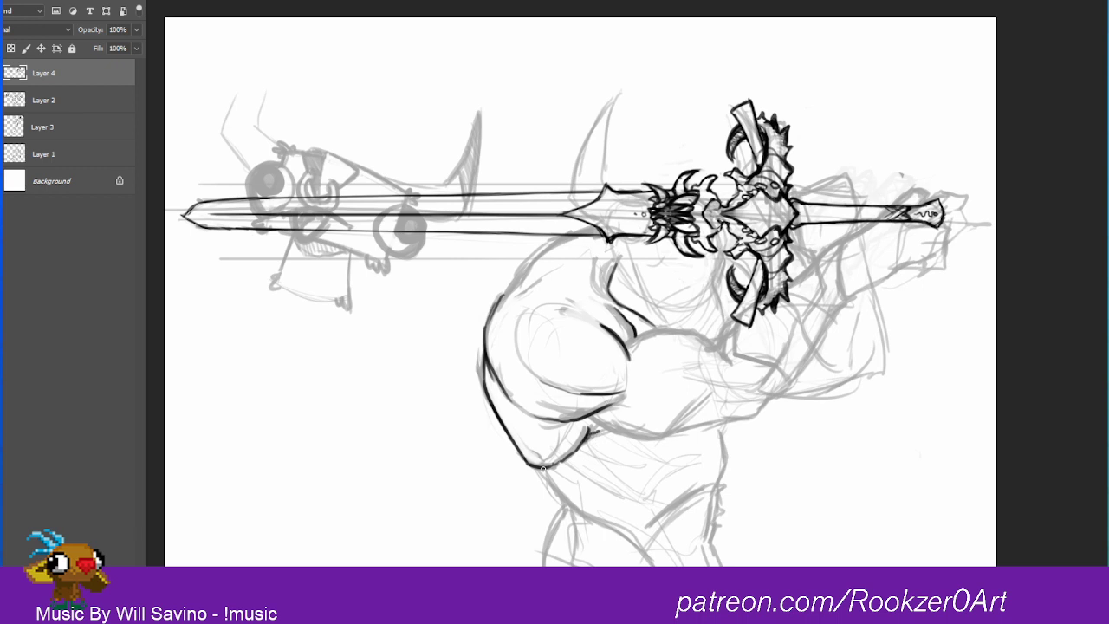
mouse_move(539, 467)
mouse_down()
mouse_move(564, 511)
mouse_move(573, 497)
mouse_move(549, 532)
mouse_move(544, 562)
mouse_up()
mouse_move(720, 426)
mouse_down()
mouse_move(727, 482)
mouse_move(730, 445)
mouse_up()
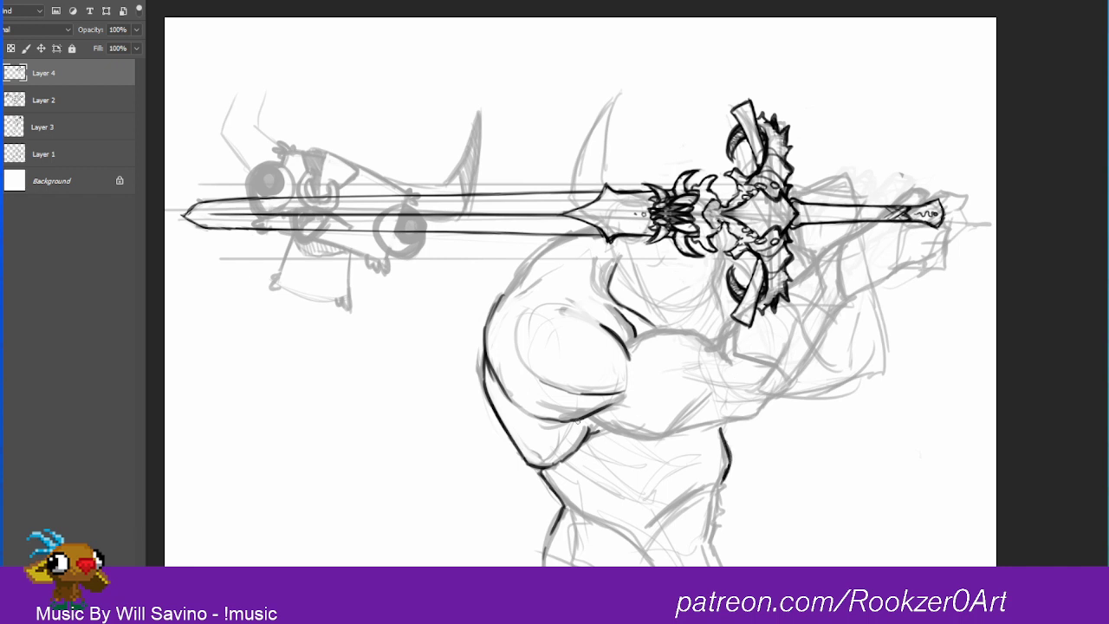
Step: Ink the upper and lower contours of the raised arm from the shoulder to the elbow
mouse_move(578, 420)
mouse_down()
mouse_move(612, 437)
mouse_move(665, 439)
mouse_move(632, 443)
mouse_move(752, 422)
mouse_move(821, 340)
mouse_move(796, 381)
mouse_up()
drag(737, 323, 715, 343)
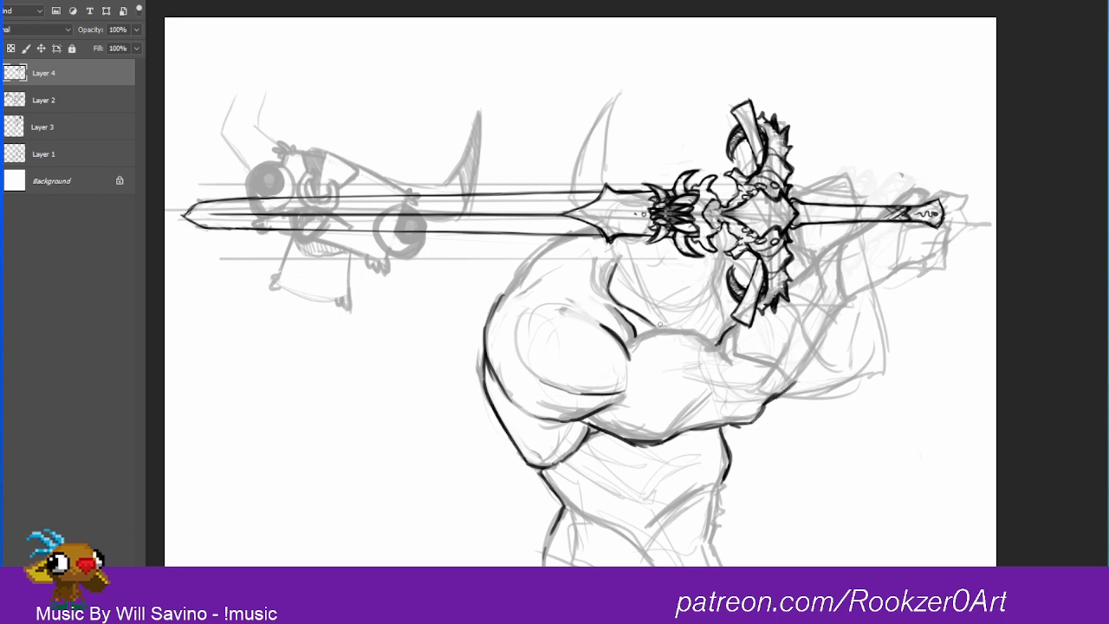
mouse_move(636, 337)
mouse_down()
mouse_move(681, 331)
mouse_move(716, 346)
mouse_up()
mouse_move(668, 437)
mouse_down()
mouse_move(700, 412)
mouse_move(690, 420)
mouse_up()
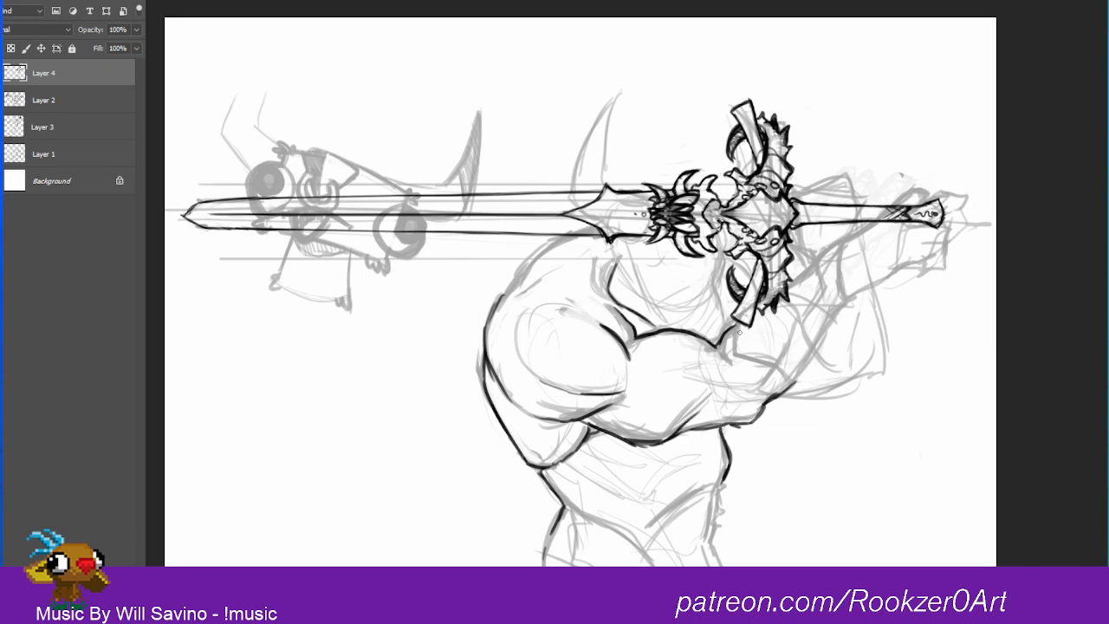
Step: Outline the forearm bracer and erase the part of the crossguard that overlaps it
mouse_move(739, 332)
mouse_down()
mouse_move(736, 359)
mouse_move(798, 385)
mouse_move(779, 375)
mouse_move(804, 368)
mouse_move(864, 291)
mouse_up()
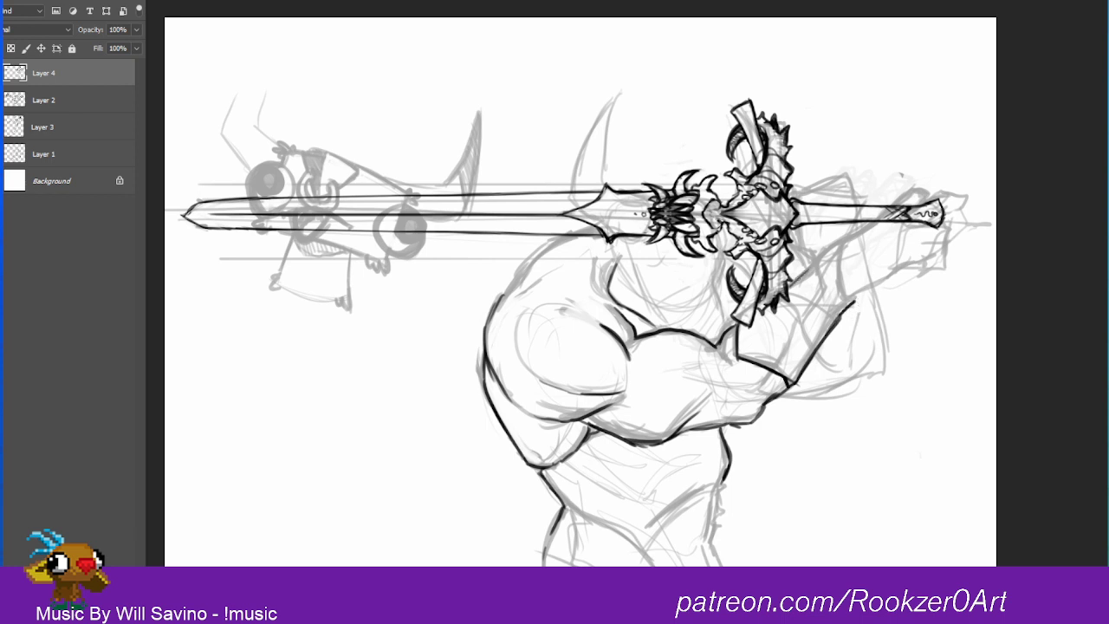
key(e)
mouse_move(789, 298)
mouse_down()
mouse_move(748, 323)
mouse_move(789, 294)
mouse_up()
key(b)
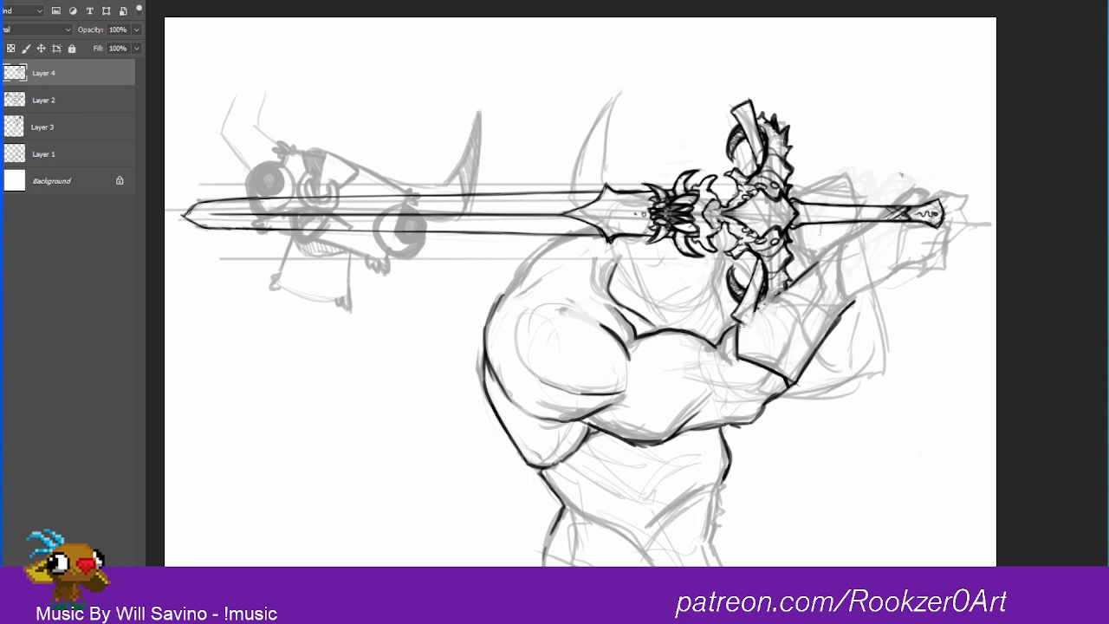
drag(739, 323, 801, 278)
mouse_move(742, 322)
mouse_down()
mouse_move(845, 243)
mouse_move(855, 302)
mouse_move(845, 247)
mouse_up()
Step: Draw the bracer's pointed wrist cuff and add an angular trim band at its elbow end
mouse_move(845, 247)
mouse_down()
mouse_move(849, 290)
mouse_move(849, 239)
mouse_move(813, 263)
mouse_move(832, 278)
mouse_move(834, 300)
mouse_move(853, 305)
mouse_up()
mouse_move(833, 266)
mouse_down()
mouse_move(839, 297)
mouse_move(830, 258)
mouse_move(810, 268)
mouse_up()
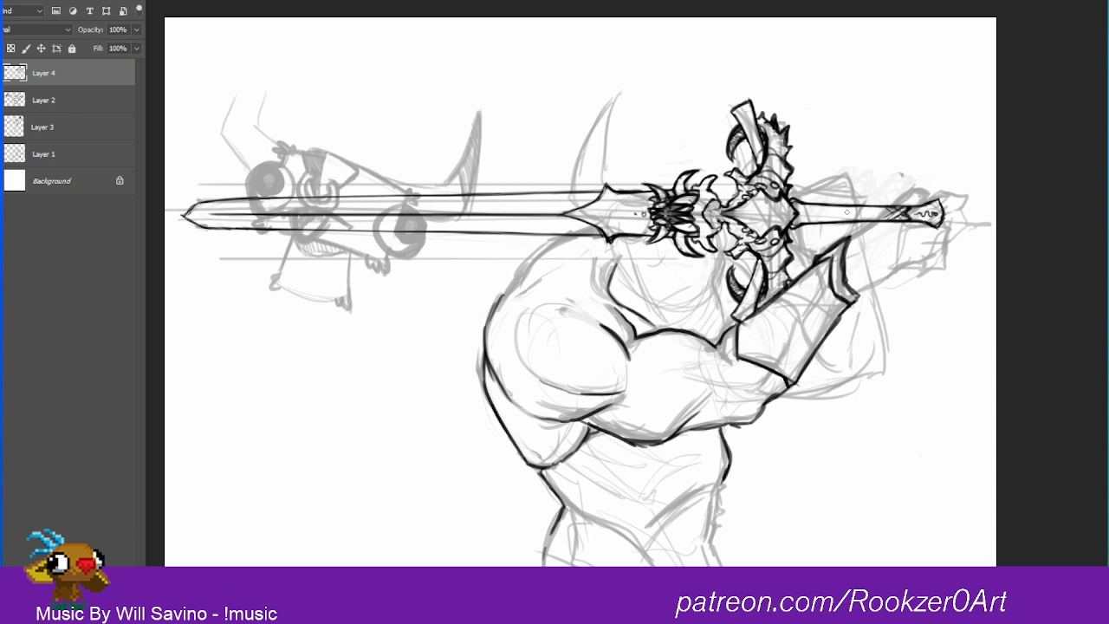
mouse_move(739, 321)
mouse_down()
mouse_move(765, 303)
mouse_move(750, 342)
mouse_move(779, 345)
mouse_move(800, 374)
mouse_move(783, 347)
mouse_move(749, 344)
mouse_move(770, 300)
mouse_up()
right_click(781, 345)
mouse_move(759, 311)
mouse_down()
mouse_move(749, 327)
mouse_move(789, 386)
mouse_up()
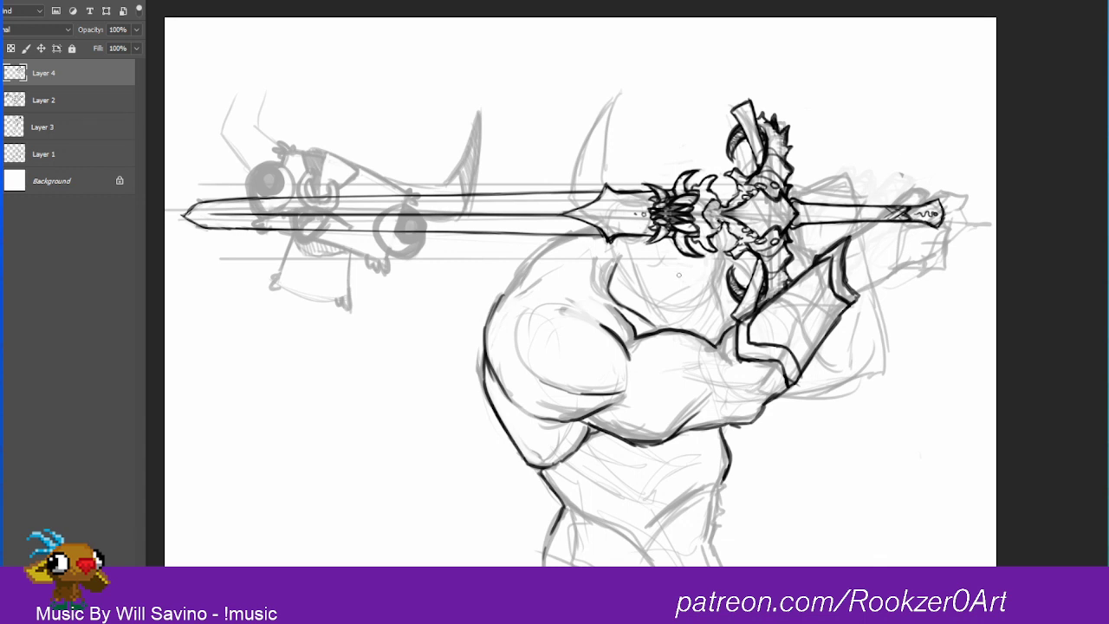
Step: Clean up and darken the jaw line where the warrior's head meets the upper arm
drag(657, 329, 688, 324)
drag(670, 322, 701, 330)
key(b)
mouse_move(612, 303)
mouse_down()
mouse_move(633, 328)
mouse_move(657, 322)
mouse_move(672, 344)
mouse_up()
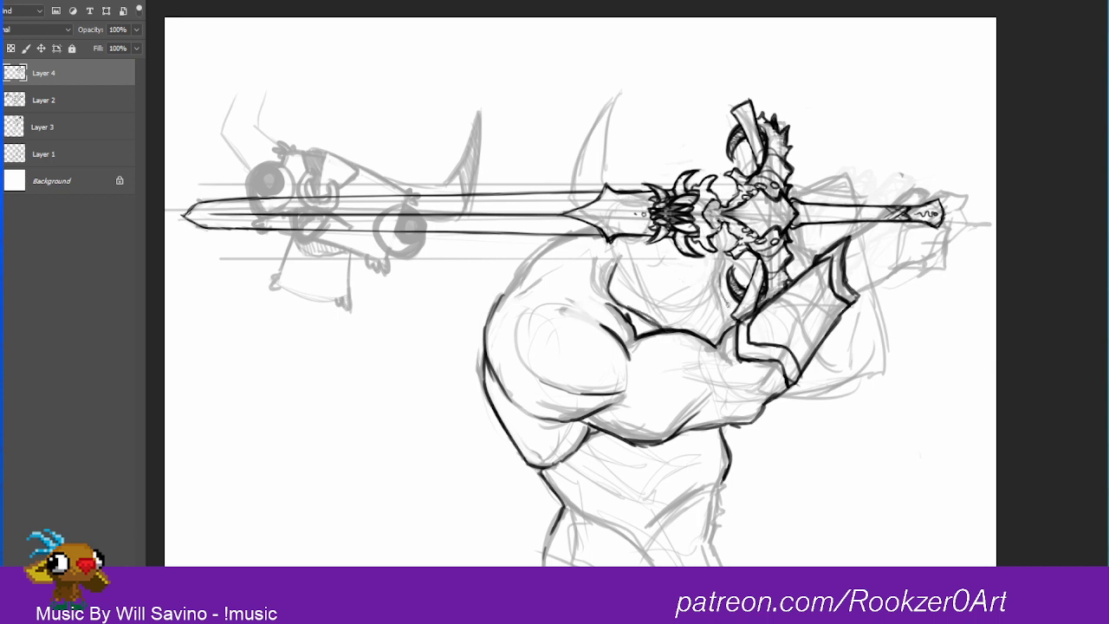
Step: Draw the warrior's angry brow and eye beneath the sword and a dark curled nostril on the snout
mouse_move(721, 284)
mouse_down()
mouse_move(722, 273)
mouse_move(686, 275)
mouse_move(697, 292)
mouse_move(685, 273)
mouse_move(713, 278)
mouse_move(678, 287)
mouse_up()
key(ctrl+z)
mouse_move(663, 284)
mouse_down()
mouse_move(655, 267)
mouse_move(695, 283)
mouse_move(709, 274)
mouse_move(655, 265)
mouse_move(693, 282)
mouse_move(715, 265)
mouse_move(730, 328)
mouse_up()
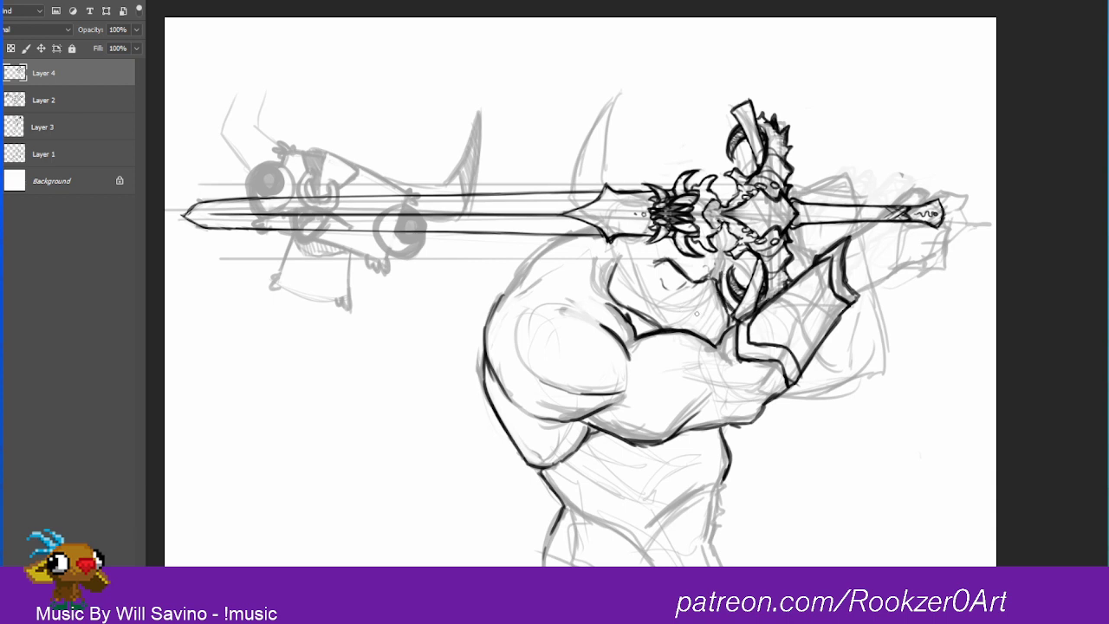
mouse_move(700, 312)
mouse_down()
mouse_move(714, 326)
mouse_move(700, 309)
mouse_move(690, 319)
mouse_move(710, 324)
mouse_move(681, 322)
mouse_move(726, 328)
mouse_move(718, 334)
mouse_up()
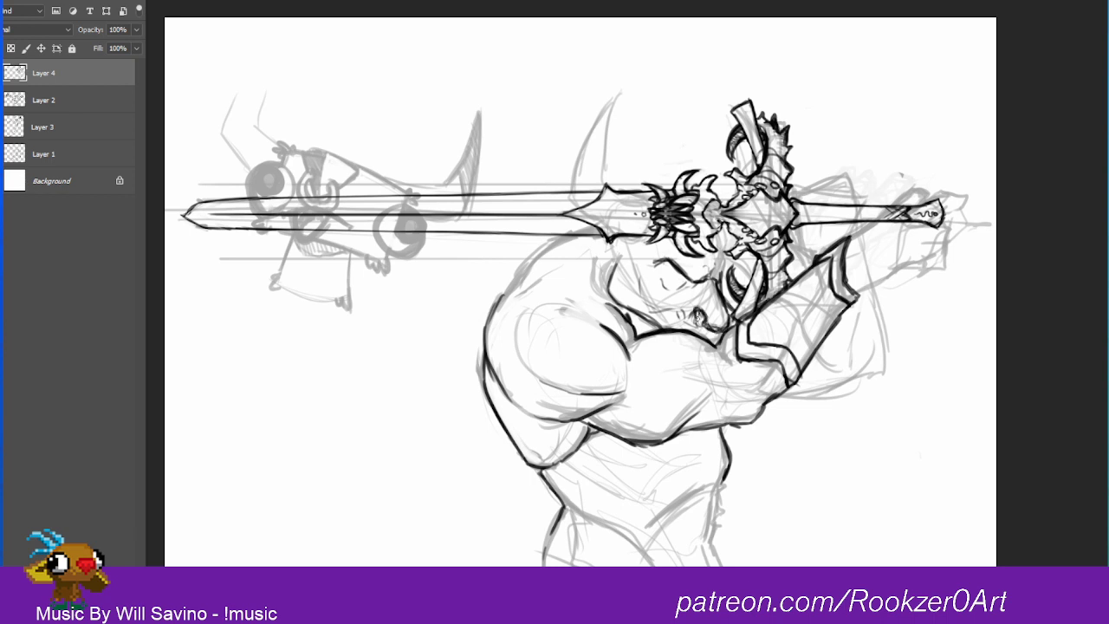
mouse_move(692, 319)
mouse_down()
mouse_move(692, 332)
mouse_move(712, 335)
mouse_up()
mouse_move(673, 270)
mouse_down()
mouse_move(689, 261)
mouse_move(659, 282)
mouse_move(695, 290)
mouse_move(677, 271)
mouse_move(670, 284)
mouse_move(681, 272)
mouse_move(684, 285)
mouse_move(680, 269)
mouse_up()
drag(665, 265, 672, 273)
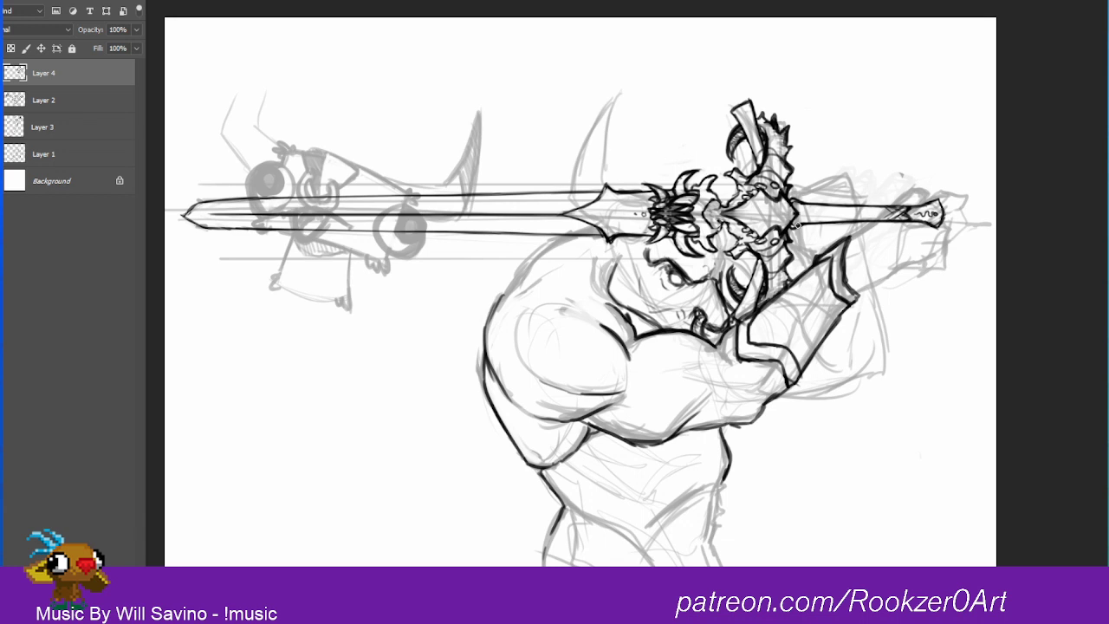
Step: Ink the rounded top of the shoulder and add muscle contours to the arm and lower torso
mouse_move(556, 241)
mouse_down()
mouse_move(521, 265)
mouse_move(489, 313)
mouse_up()
drag(487, 359, 483, 350)
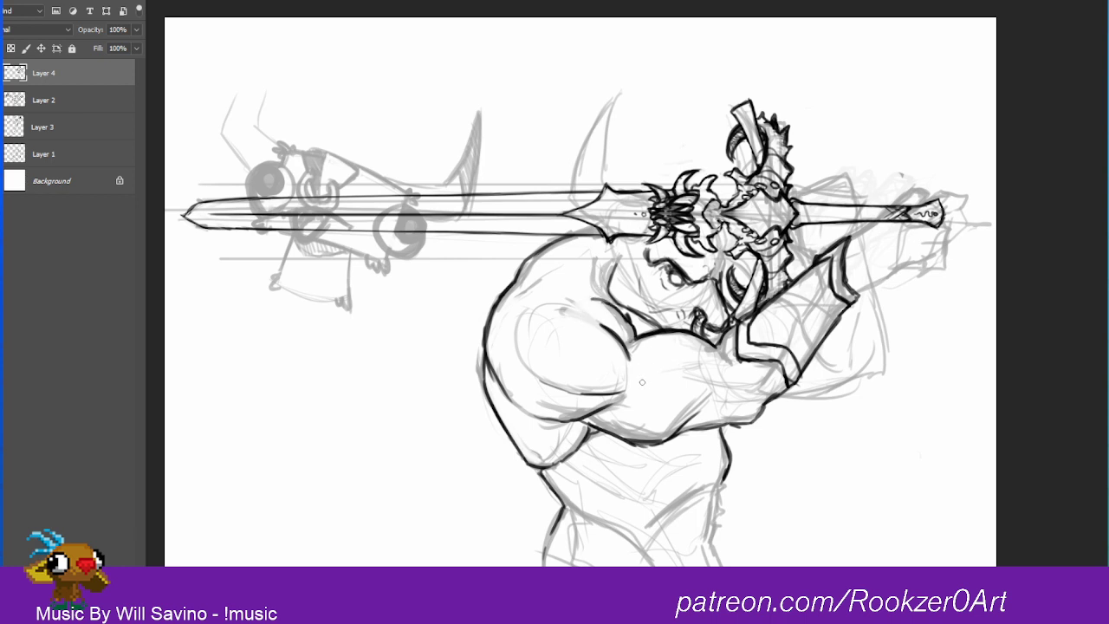
mouse_move(649, 379)
mouse_down()
mouse_move(665, 390)
mouse_move(706, 381)
mouse_move(646, 401)
mouse_move(708, 390)
mouse_move(684, 391)
mouse_move(714, 374)
mouse_move(745, 388)
mouse_move(771, 381)
mouse_move(776, 367)
mouse_move(766, 386)
mouse_up()
mouse_move(679, 433)
mouse_down()
mouse_move(752, 421)
mouse_move(767, 397)
mouse_move(728, 442)
mouse_move(724, 510)
mouse_up()
mouse_move(645, 532)
mouse_down()
mouse_move(722, 476)
mouse_move(726, 501)
mouse_up()
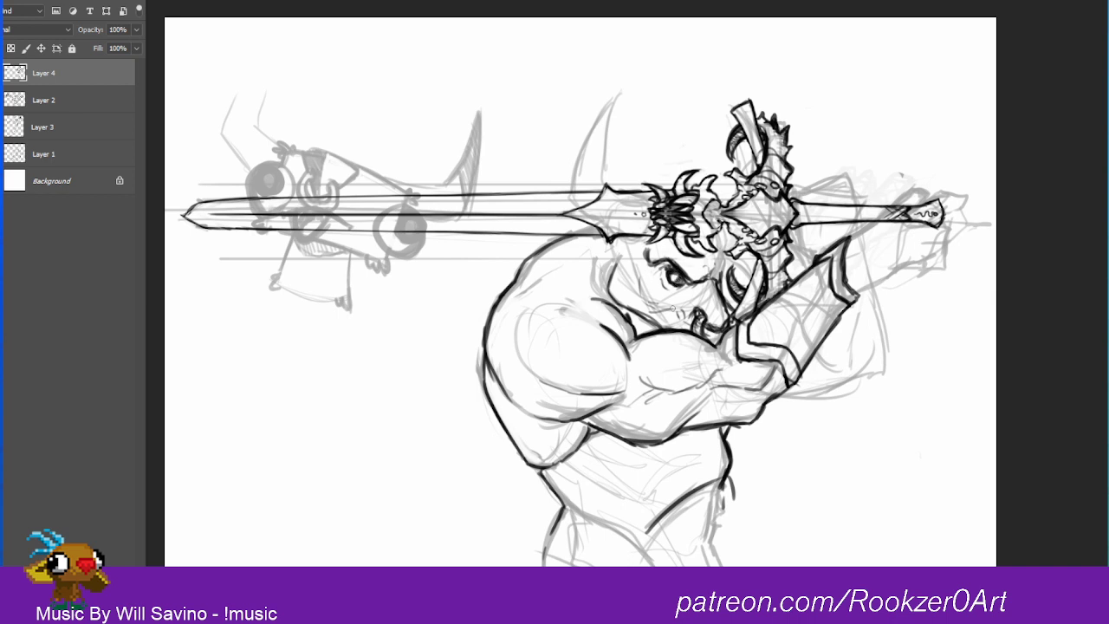
Step: Darken the warrior's mouth line above the arm and check the OBS recording window
drag(683, 310, 660, 313)
key(alt+Tab)
key(alt+Tab)
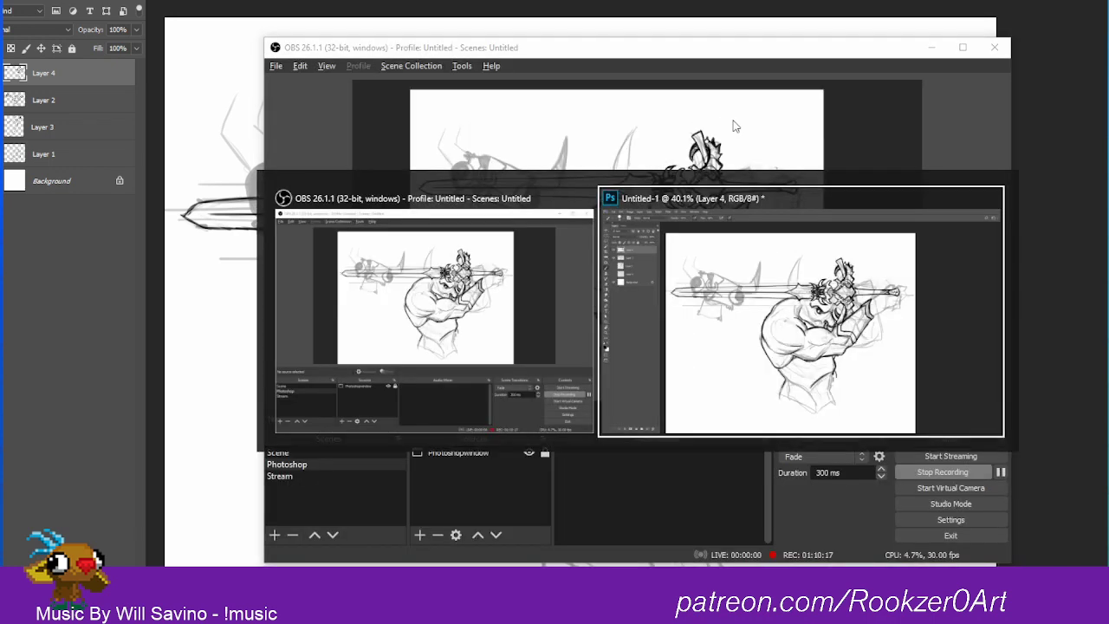
drag(775, 298, 793, 279)
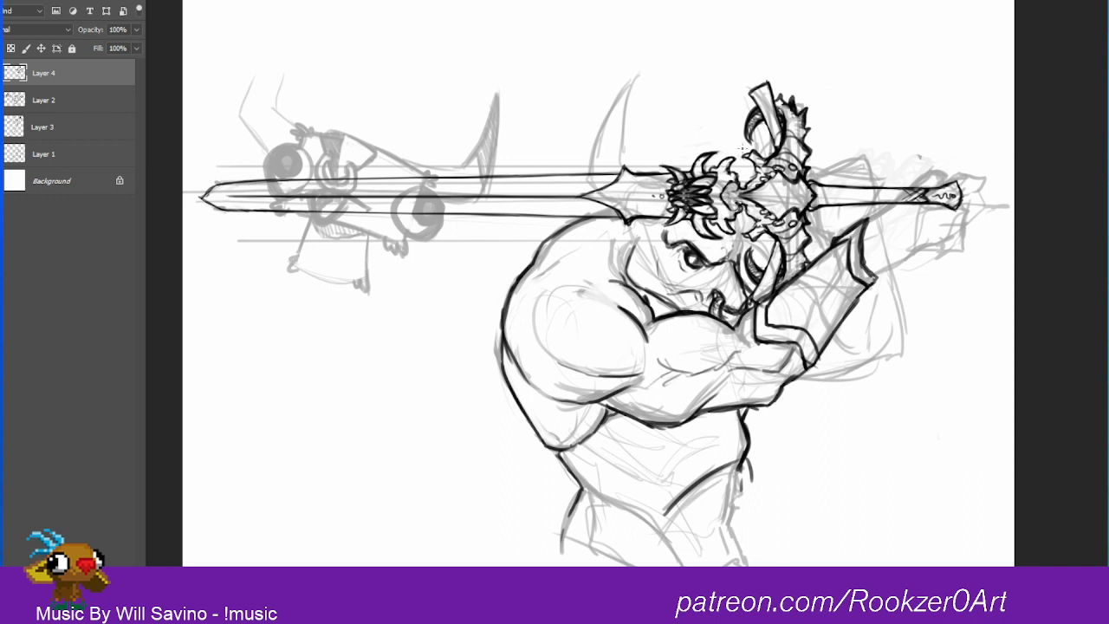
Step: Merge Layer 4 with the sword and inked lines down into Layer 2
key(ctrl+t)
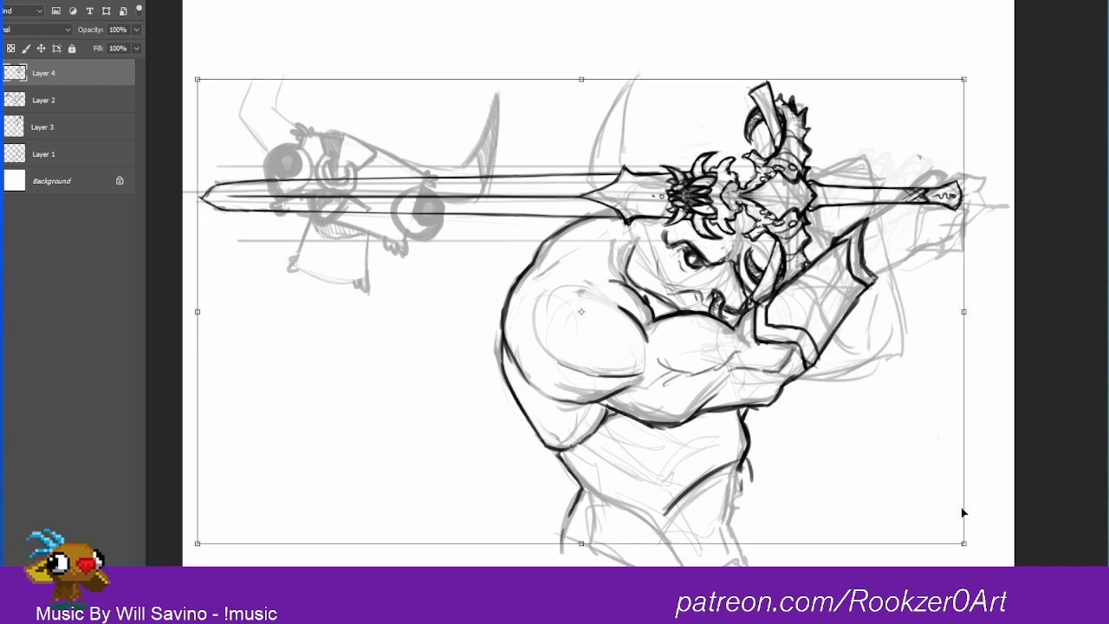
key(Return)
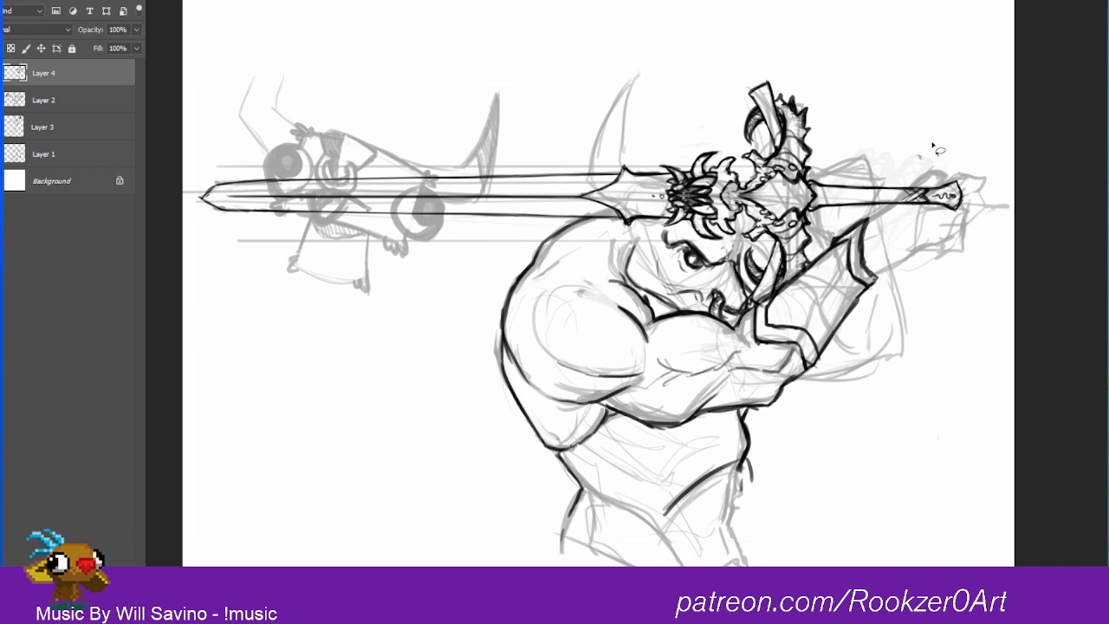
right_click(52, 60)
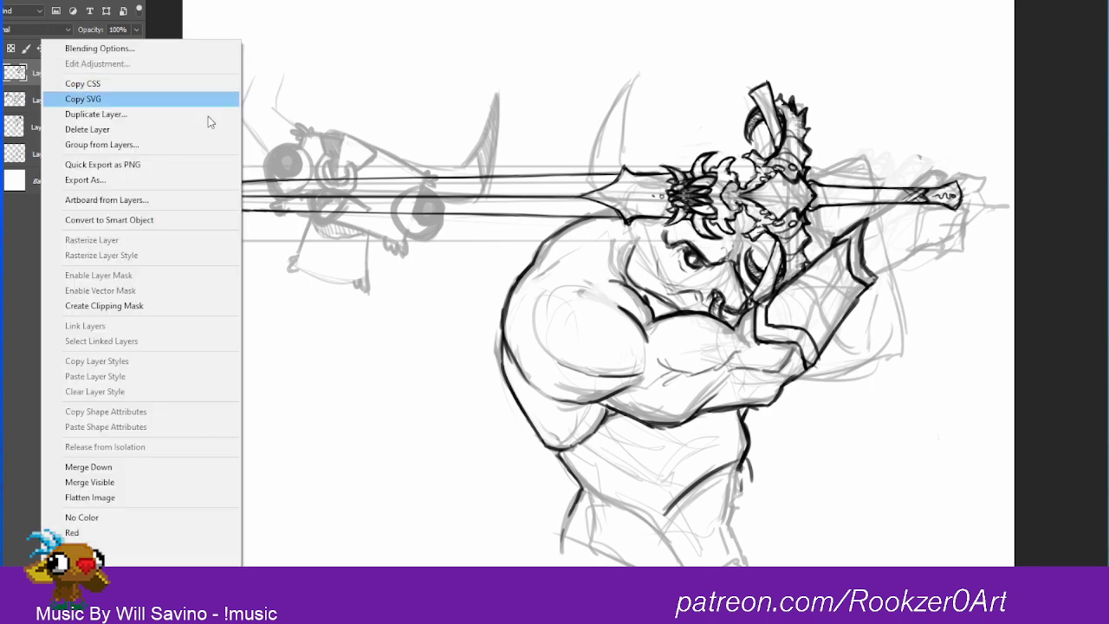
click(113, 467)
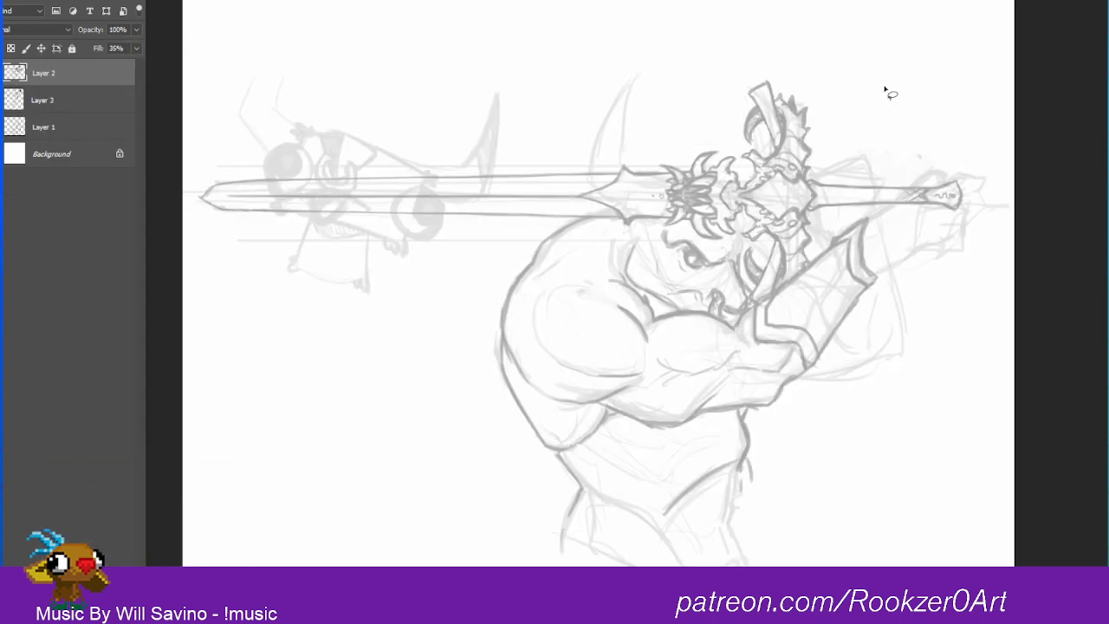
Step: Set Layer 2's fill to 100% and draw a lasso selection around the whole sword
mouse_move(822, 52)
mouse_down()
mouse_move(723, 44)
mouse_move(506, 119)
mouse_move(313, 128)
mouse_move(178, 213)
mouse_move(208, 256)
mouse_move(244, 246)
mouse_up()
key(ctrl+d)
click(136, 48)
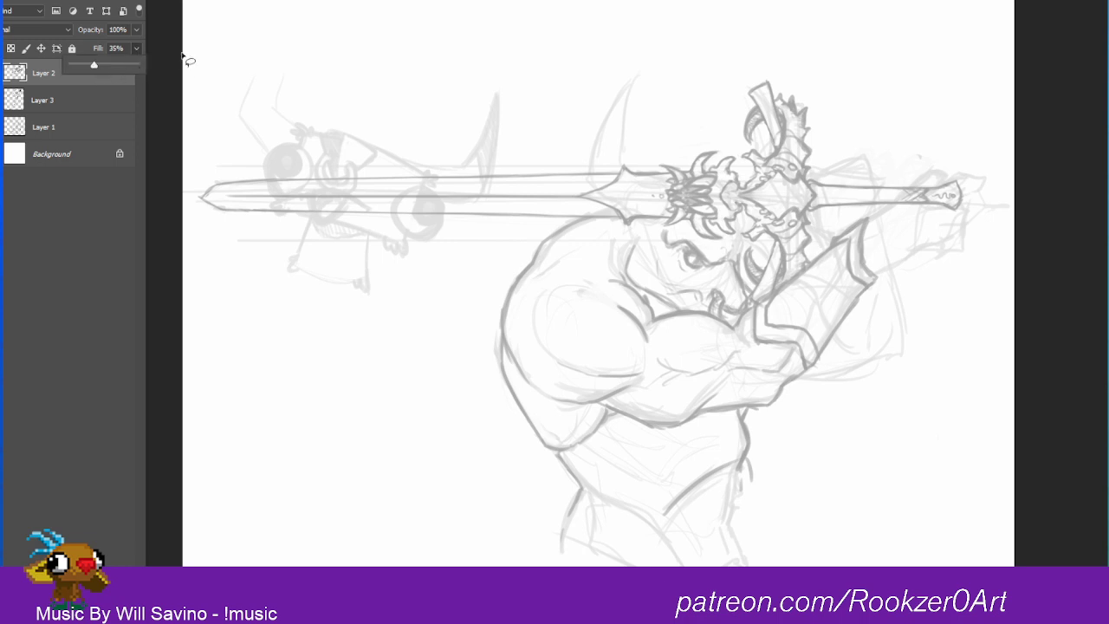
drag(101, 64, 143, 65)
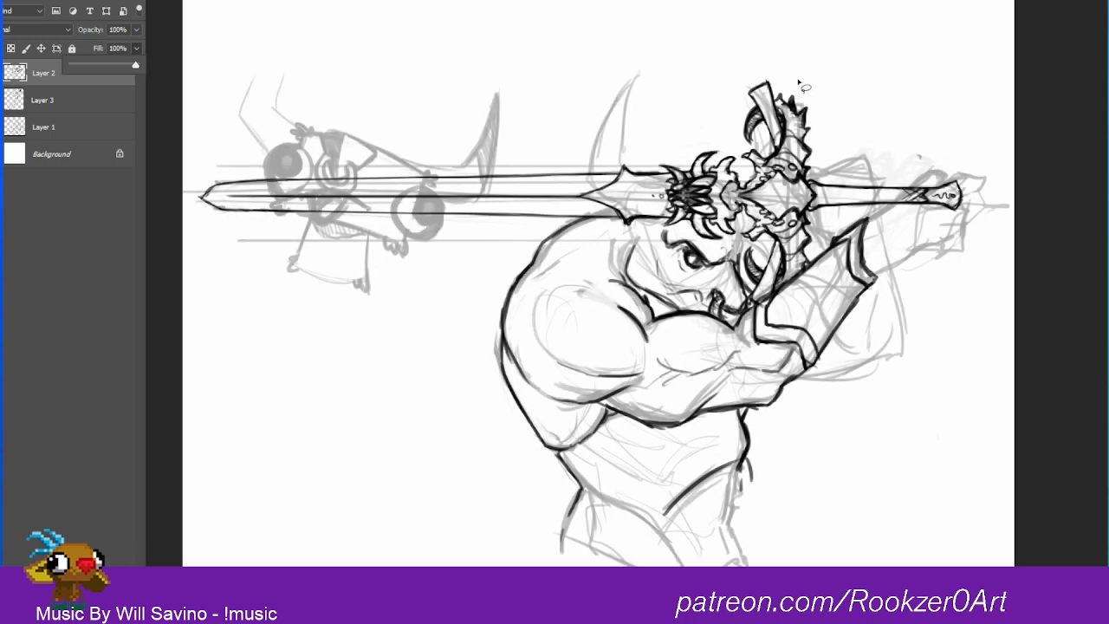
mouse_move(799, 77)
mouse_down()
mouse_move(737, 57)
mouse_move(653, 125)
mouse_move(343, 139)
mouse_move(195, 170)
mouse_move(191, 233)
mouse_move(363, 293)
mouse_move(600, 218)
mouse_move(633, 238)
mouse_move(664, 226)
mouse_move(816, 256)
mouse_move(748, 246)
mouse_move(762, 313)
mouse_move(812, 271)
mouse_move(805, 264)
mouse_move(828, 230)
mouse_move(818, 231)
mouse_move(855, 213)
mouse_move(967, 222)
mouse_move(970, 176)
mouse_move(888, 163)
mouse_move(837, 122)
mouse_move(792, 62)
mouse_up()
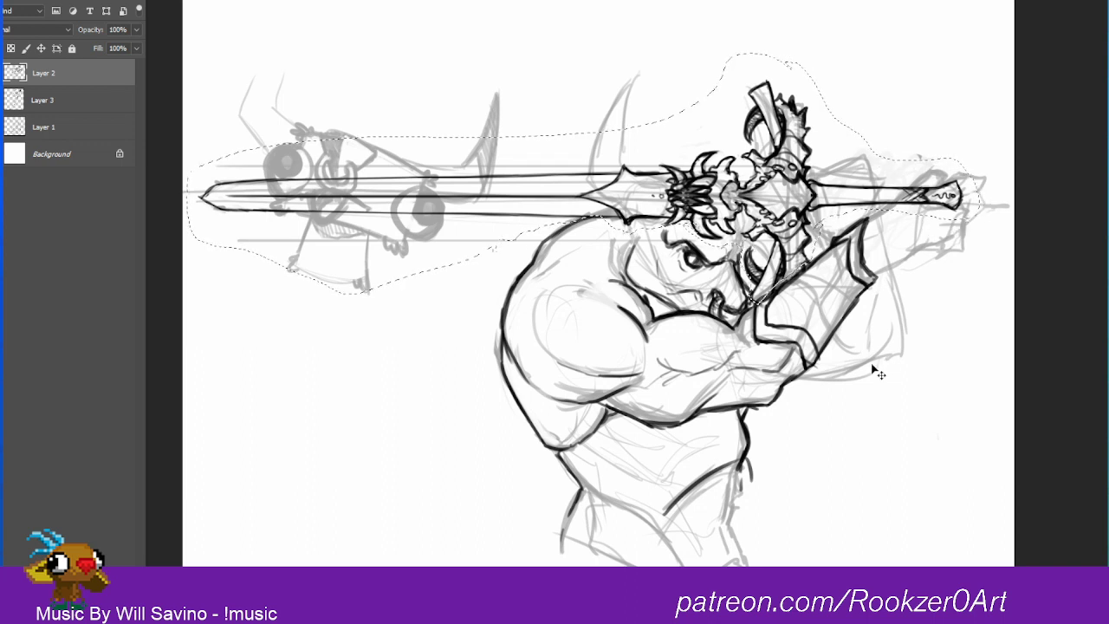
key(ctrl+t)
drag(979, 54, 927, 76)
drag(193, 56, 236, 74)
key(ctrl+z)
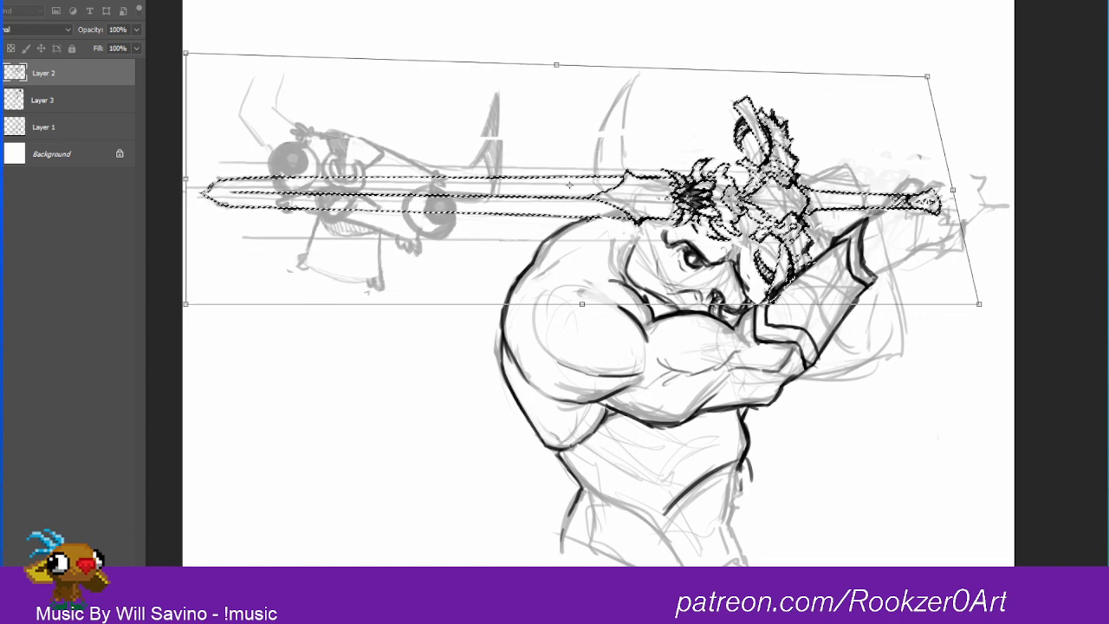
key(Escape)
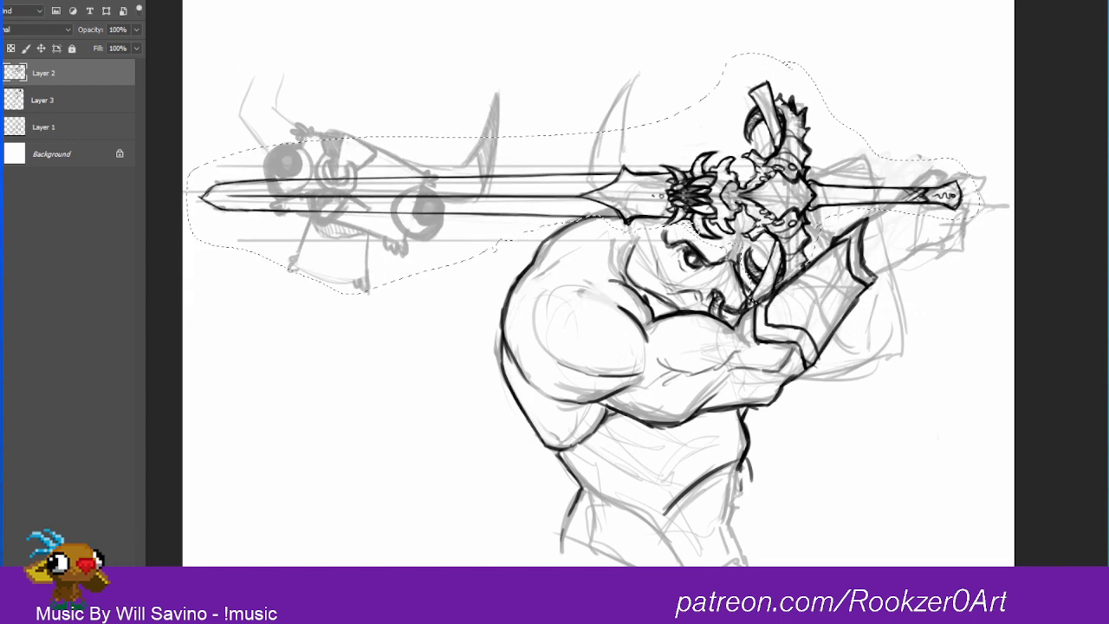
Step: Put the selected sword on its own new layer and hide the rough sketches on Layer 3 and Layer 1
key(ctrl+j)
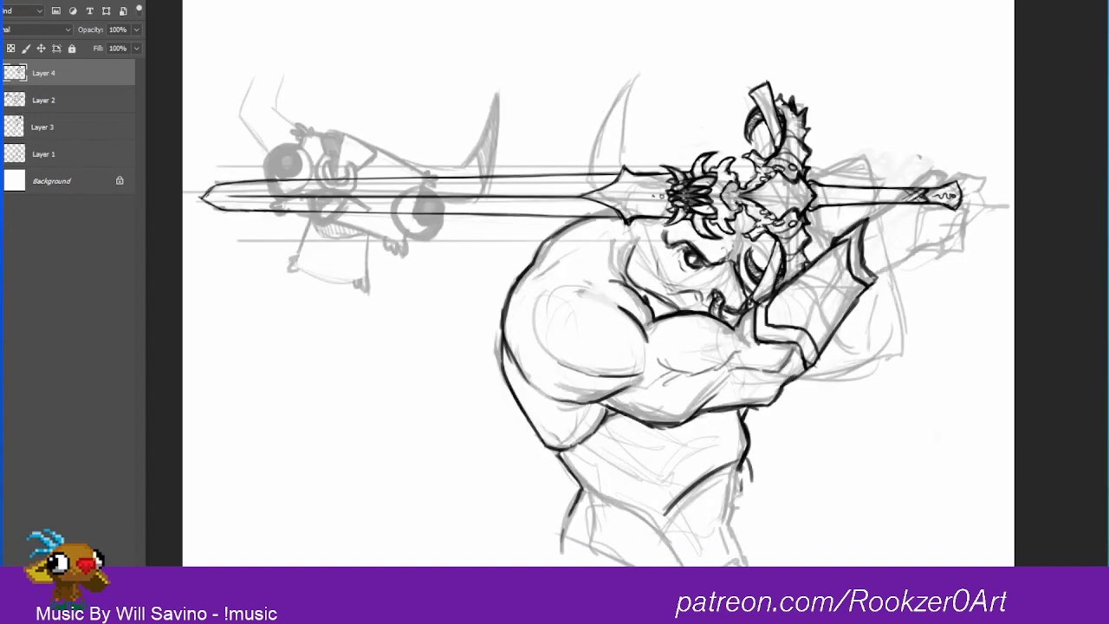
click(1, 154)
click(1, 155)
click(2, 128)
click(2, 127)
click(2, 127)
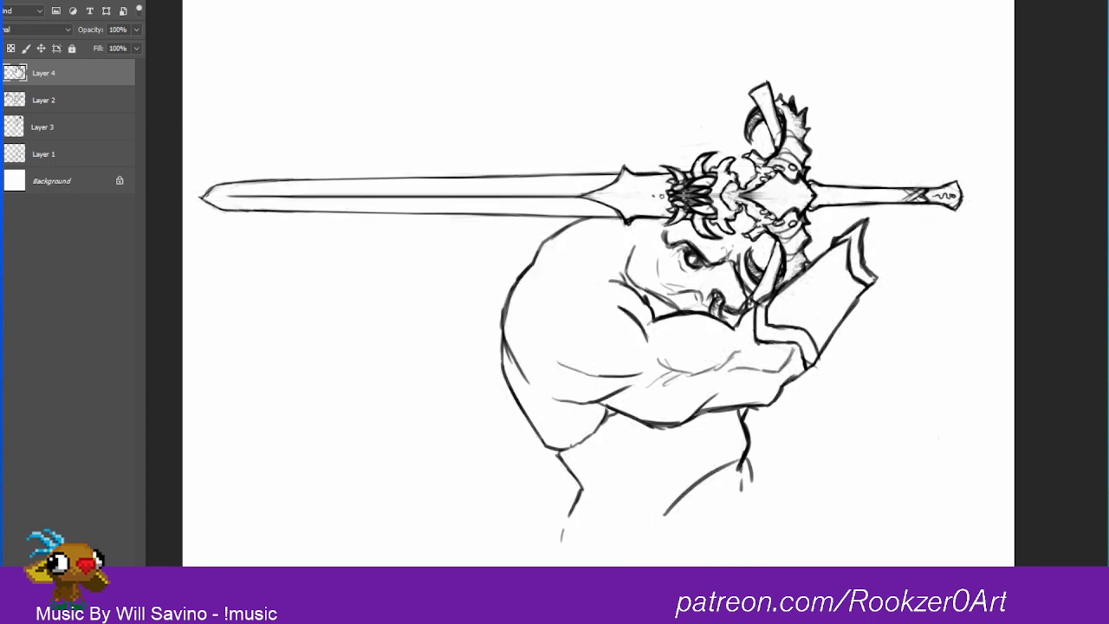
click(2, 127)
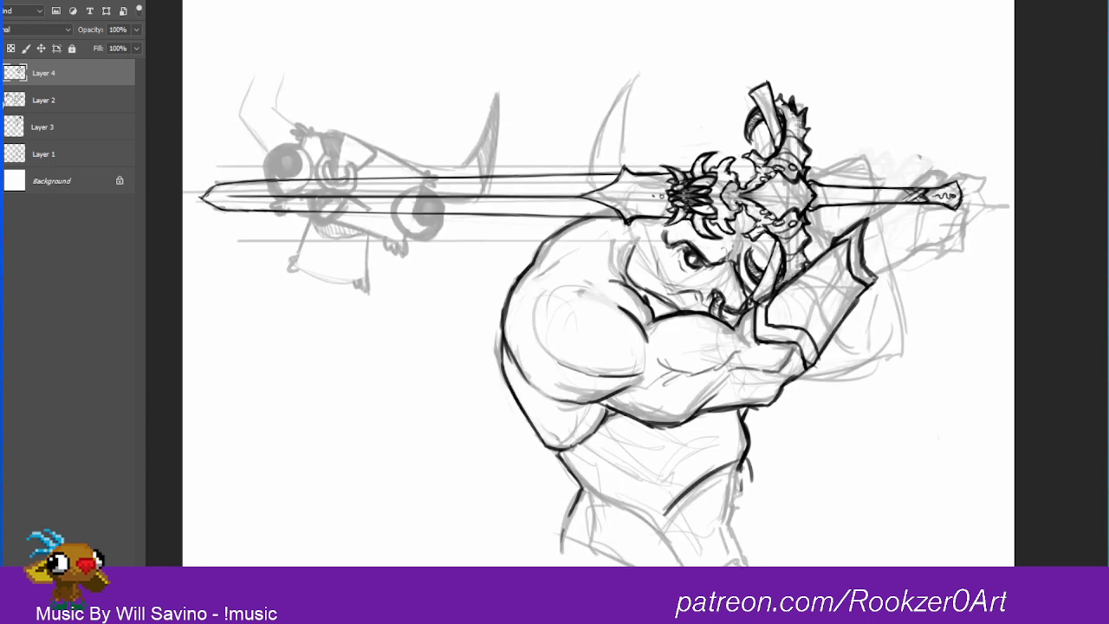
click(2, 128)
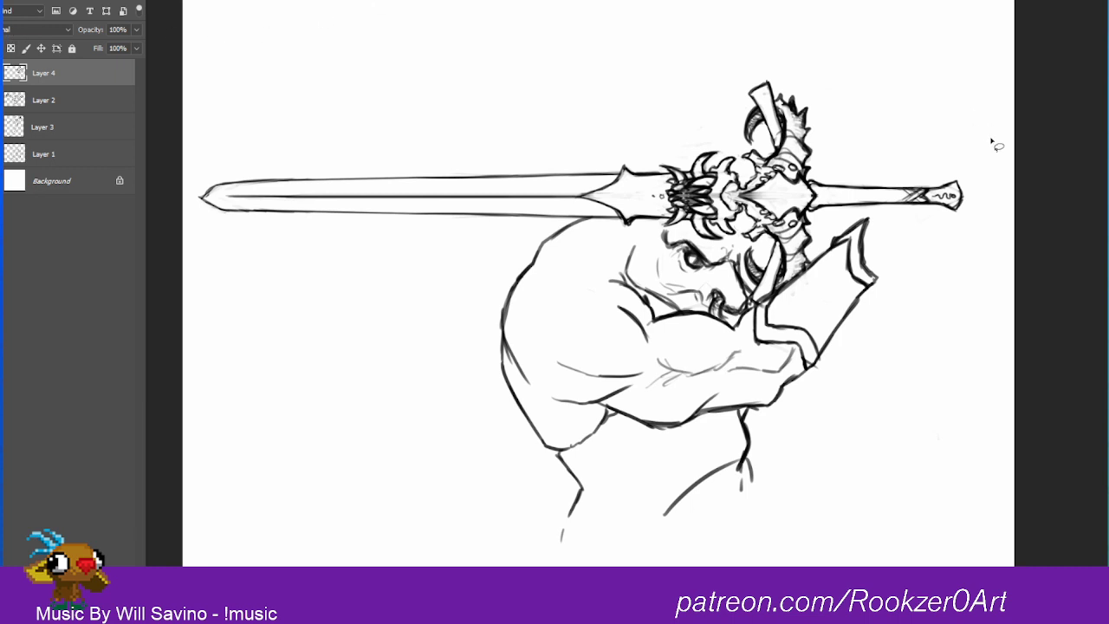
Step: Distort the sword in perspective with a narrower upper side and wider lower side, position it across the shoulders, and deselect it
mouse_move(973, 136)
mouse_down()
mouse_move(711, 40)
mouse_move(364, 71)
mouse_move(187, 170)
mouse_move(203, 247)
mouse_move(364, 367)
mouse_move(487, 246)
mouse_move(544, 223)
mouse_move(602, 224)
mouse_move(613, 247)
mouse_move(632, 231)
mouse_move(652, 247)
mouse_move(634, 231)
mouse_move(686, 236)
mouse_move(706, 251)
mouse_move(737, 247)
mouse_move(755, 260)
mouse_move(771, 315)
mouse_move(850, 222)
mouse_move(975, 212)
mouse_move(989, 155)
mouse_move(966, 135)
mouse_up()
key(ctrl+t)
drag(990, 36, 938, 57)
drag(187, 37, 264, 69)
drag(936, 59, 922, 65)
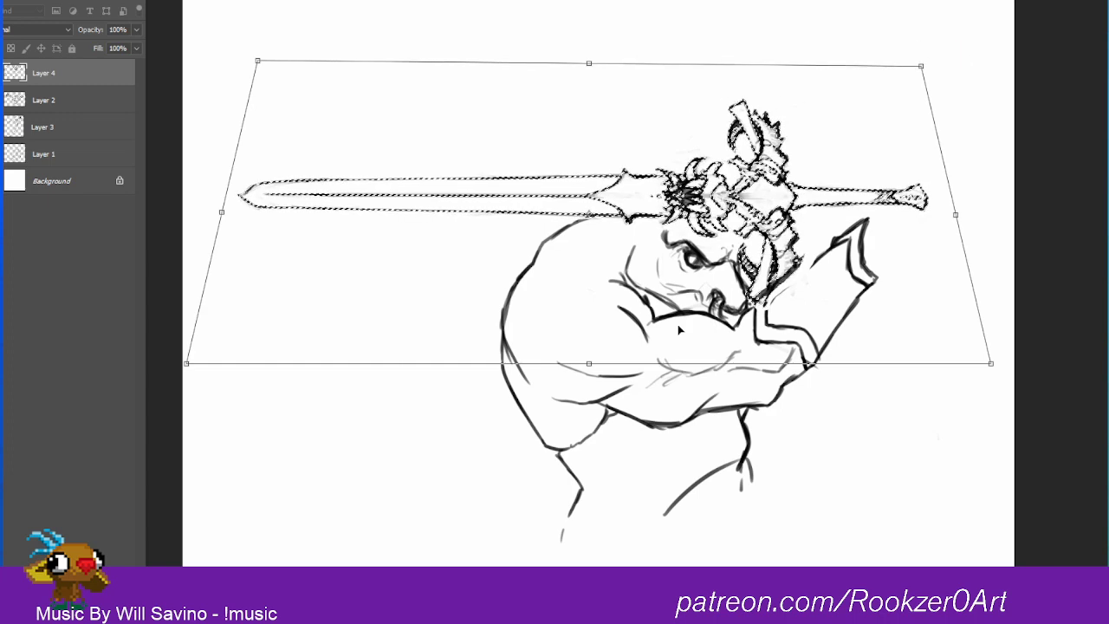
drag(188, 366, 116, 374)
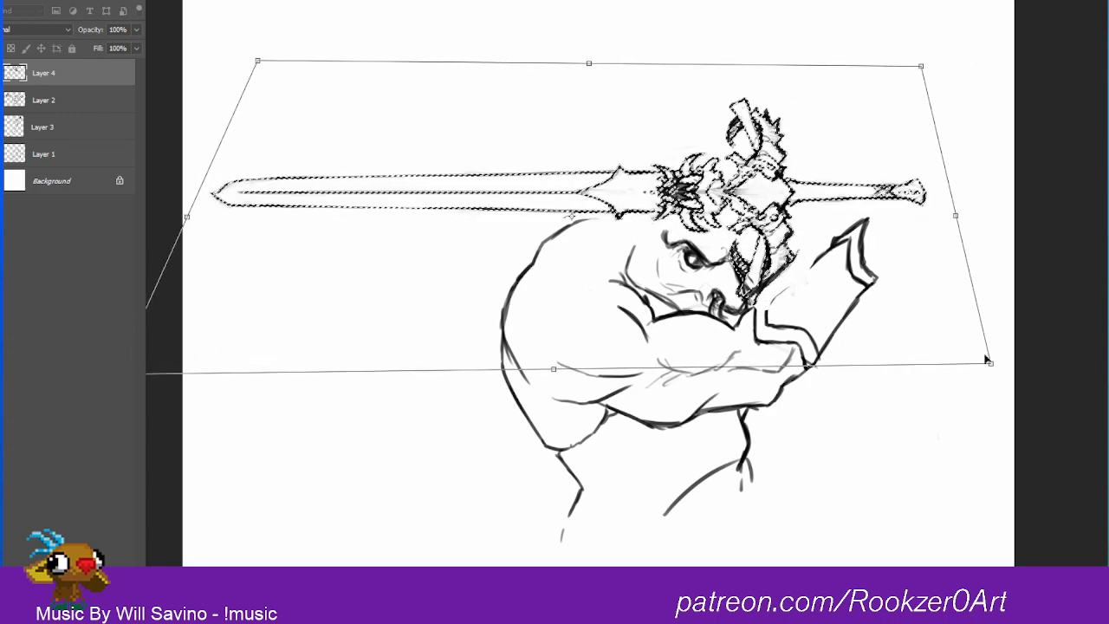
drag(987, 361, 1020, 365)
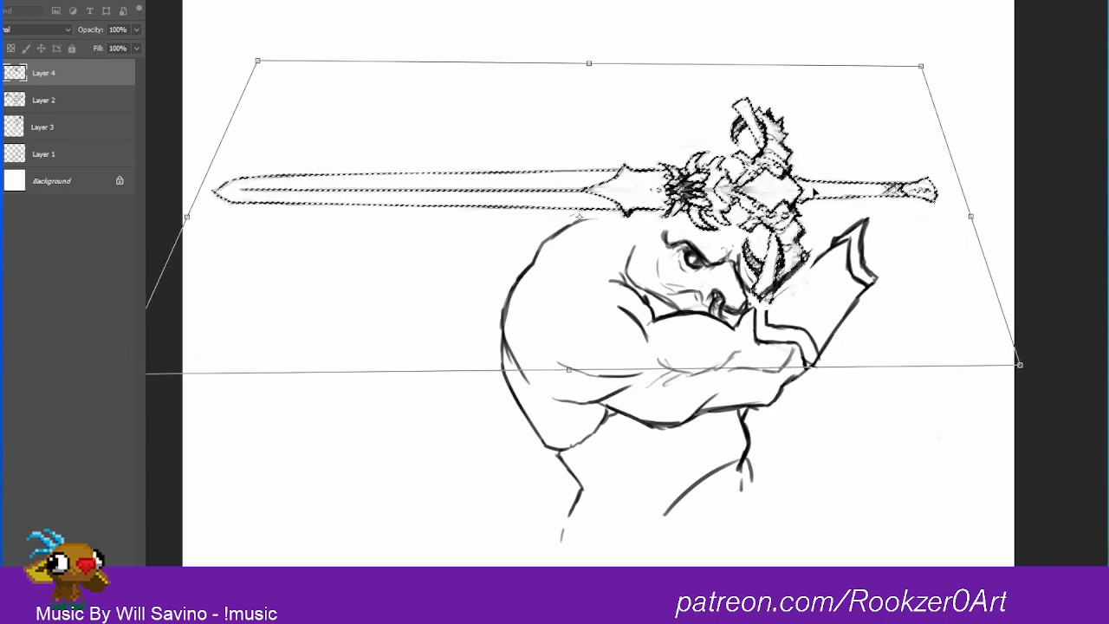
mouse_move(815, 192)
mouse_down()
mouse_move(788, 200)
mouse_move(809, 198)
mouse_up()
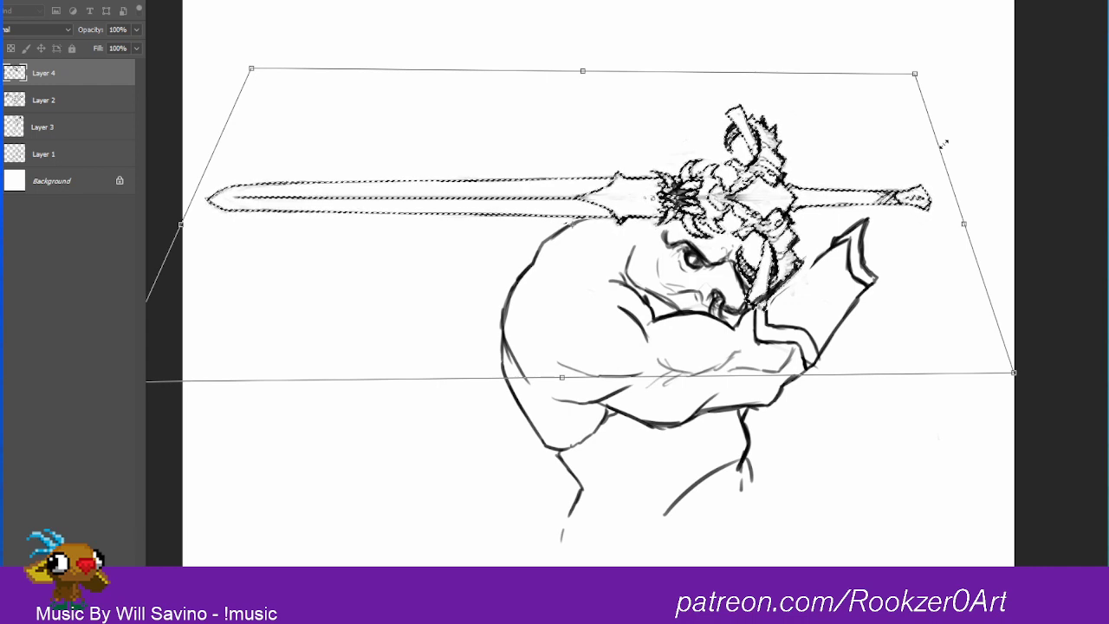
drag(832, 183, 893, 189)
key(Return)
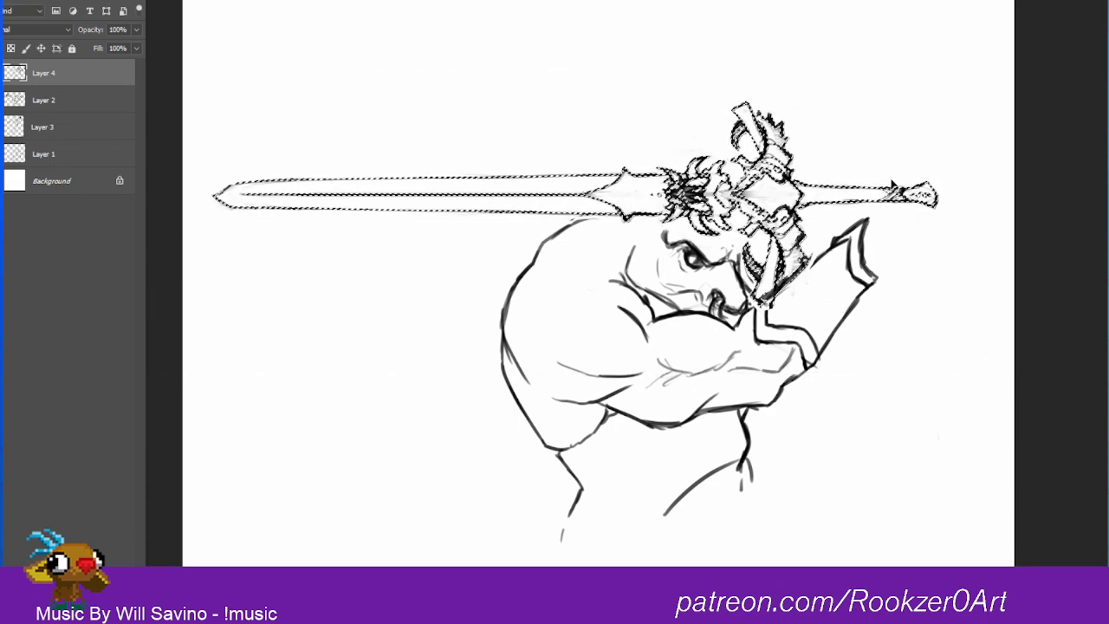
key(ctrl+d)
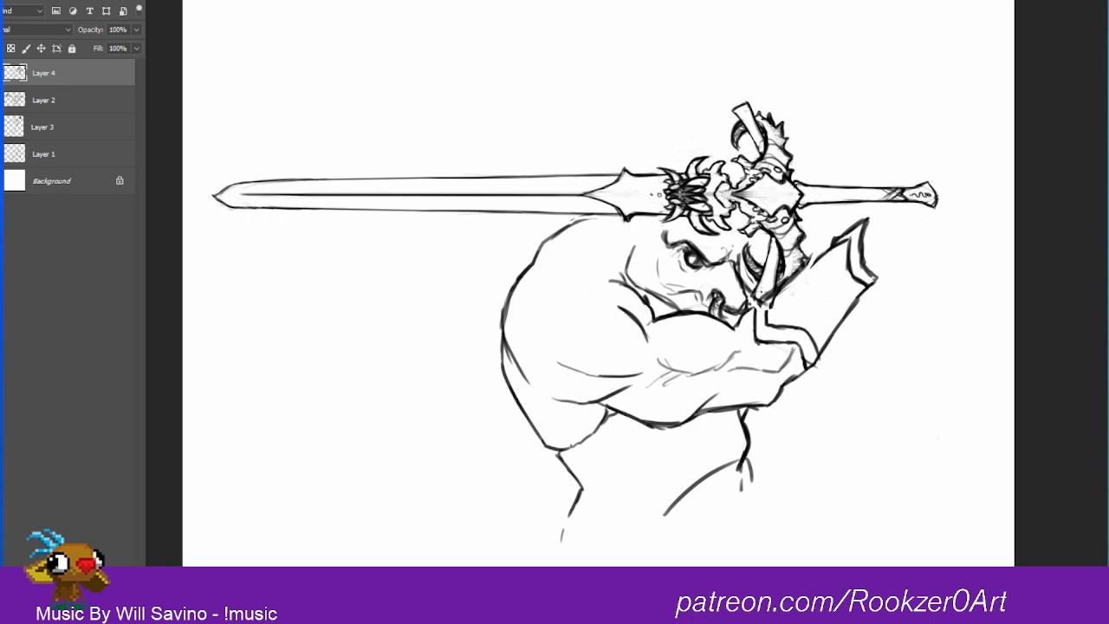
Step: Repair the lines where the hilt's lower horn meets the bracer, and darken the jaw line with hatching beneath it
mouse_move(764, 297)
mouse_down()
mouse_move(808, 265)
mouse_move(769, 308)
mouse_move(756, 304)
mouse_move(757, 323)
mouse_move(754, 305)
mouse_up()
drag(814, 262, 779, 283)
key(ctrl+z)
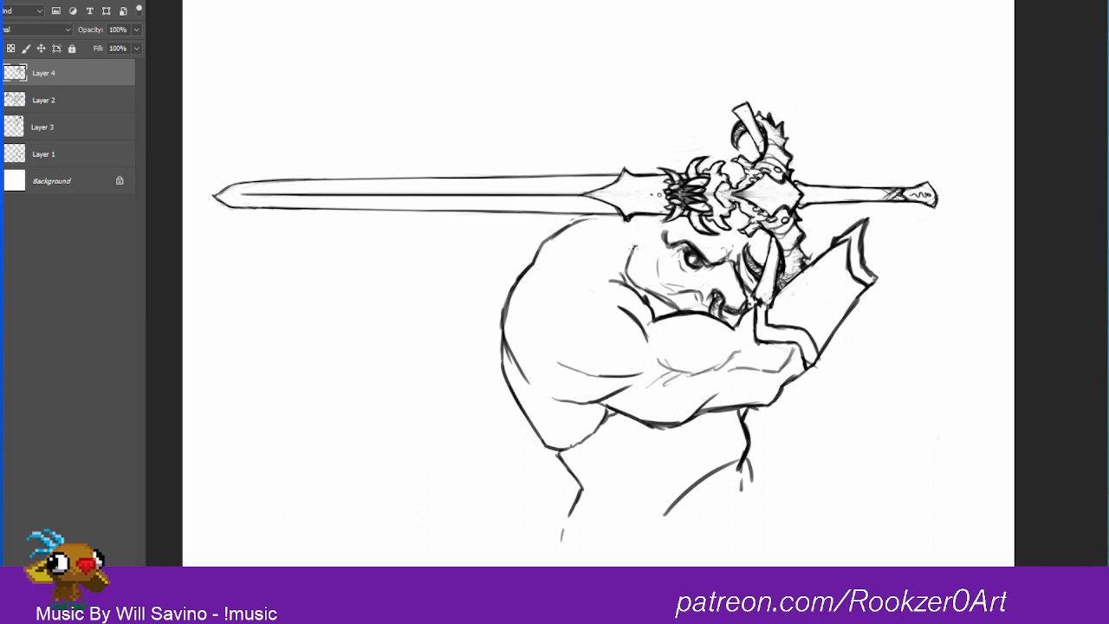
mouse_move(633, 246)
mouse_down()
mouse_move(627, 270)
mouse_move(679, 303)
mouse_move(640, 291)
mouse_move(670, 315)
mouse_up()
drag(635, 220, 641, 231)
Step: Sketch the warrior's tall curved horn rising above the blade, with its base continued onto the head below
mouse_move(657, 168)
mouse_down()
mouse_move(629, 146)
mouse_move(616, 101)
mouse_up()
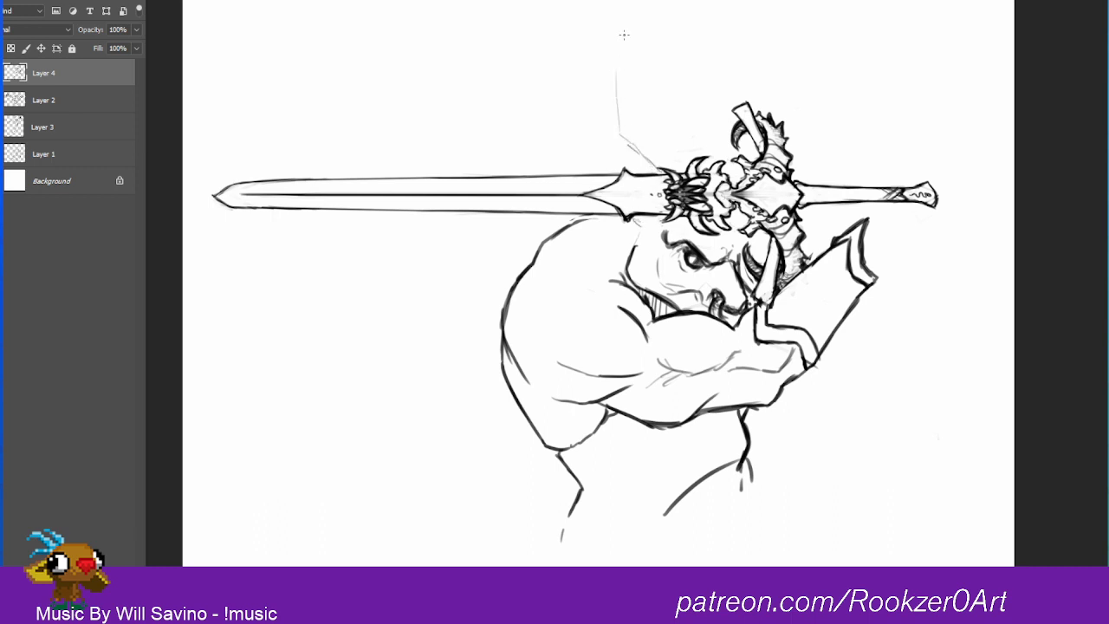
drag(624, 35, 591, 161)
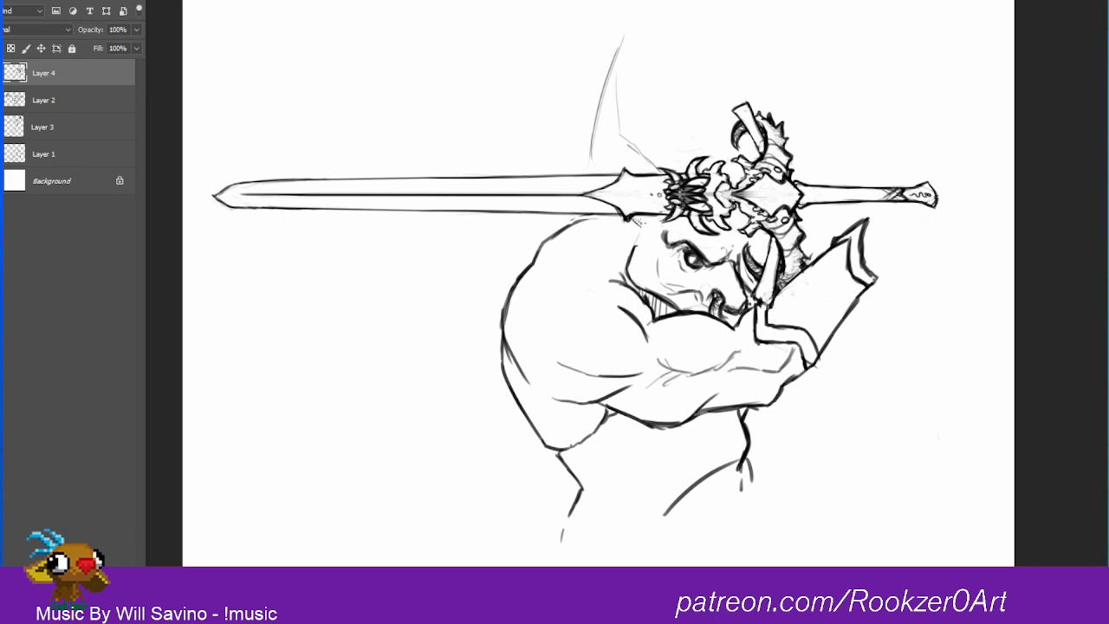
mouse_move(638, 217)
mouse_down()
mouse_move(655, 227)
mouse_move(687, 211)
mouse_move(678, 229)
mouse_up()
drag(637, 154, 662, 169)
drag(620, 61, 613, 132)
drag(626, 22, 613, 90)
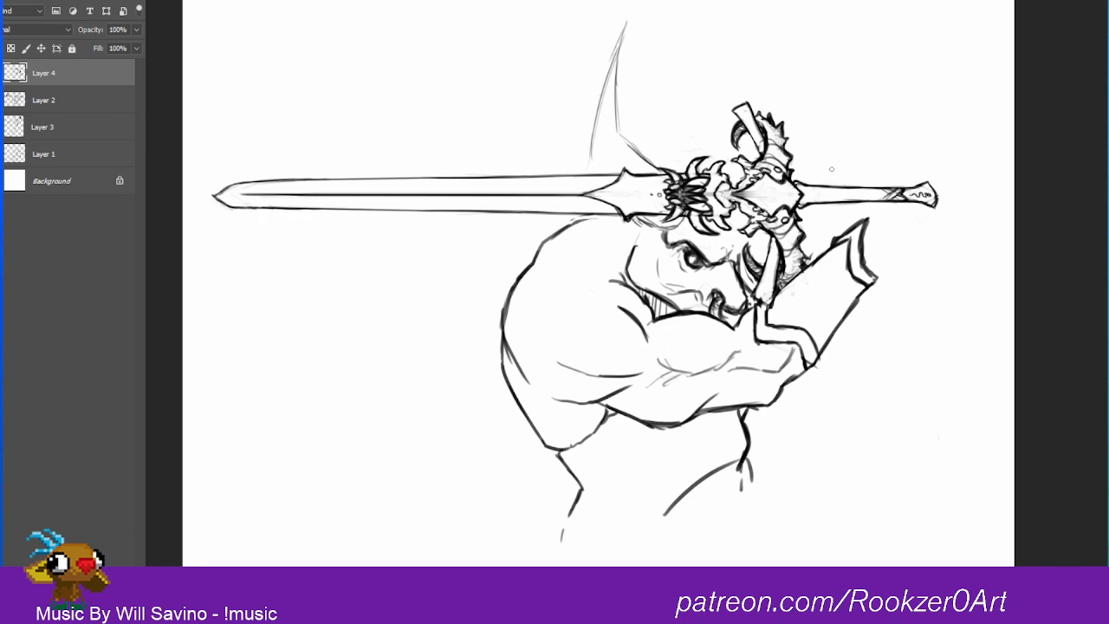
Step: Sketch a fist with four fingers around the sword grip, plus the wrist above the bracer and flared shapes around the pommel
mouse_move(824, 168)
mouse_down()
mouse_move(815, 222)
mouse_move(865, 210)
mouse_move(863, 173)
mouse_move(826, 175)
mouse_up()
mouse_move(818, 165)
mouse_down()
mouse_move(835, 166)
mouse_move(816, 178)
mouse_move(848, 164)
mouse_move(874, 180)
mouse_move(860, 218)
mouse_up()
mouse_move(857, 217)
mouse_down()
mouse_move(855, 180)
mouse_move(856, 217)
mouse_up()
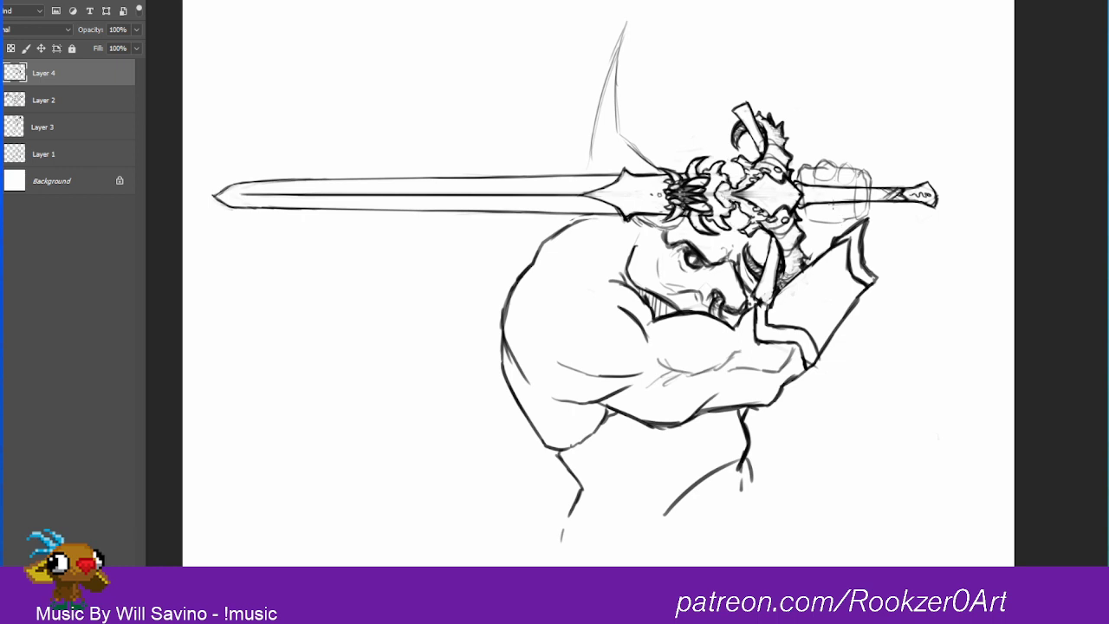
drag(836, 177, 835, 208)
drag(835, 210, 855, 216)
mouse_move(837, 175)
mouse_down()
mouse_move(835, 210)
mouse_move(814, 217)
mouse_up()
mouse_move(830, 175)
mouse_down()
mouse_move(837, 184)
mouse_move(806, 222)
mouse_move(860, 214)
mouse_move(808, 222)
mouse_move(818, 234)
mouse_up()
mouse_move(813, 227)
mouse_down()
mouse_move(830, 235)
mouse_move(815, 239)
mouse_up()
mouse_move(804, 222)
mouse_down()
mouse_move(812, 235)
mouse_move(813, 223)
mouse_up()
mouse_move(806, 221)
mouse_down()
mouse_move(829, 230)
mouse_move(910, 189)
mouse_move(929, 164)
mouse_move(947, 180)
mouse_move(943, 143)
mouse_move(953, 180)
mouse_move(910, 206)
mouse_move(956, 216)
mouse_move(948, 251)
mouse_move(913, 247)
mouse_move(935, 206)
mouse_move(904, 183)
mouse_move(870, 220)
mouse_move(892, 173)
mouse_move(961, 211)
mouse_move(950, 251)
mouse_move(922, 252)
mouse_move(926, 227)
mouse_up()
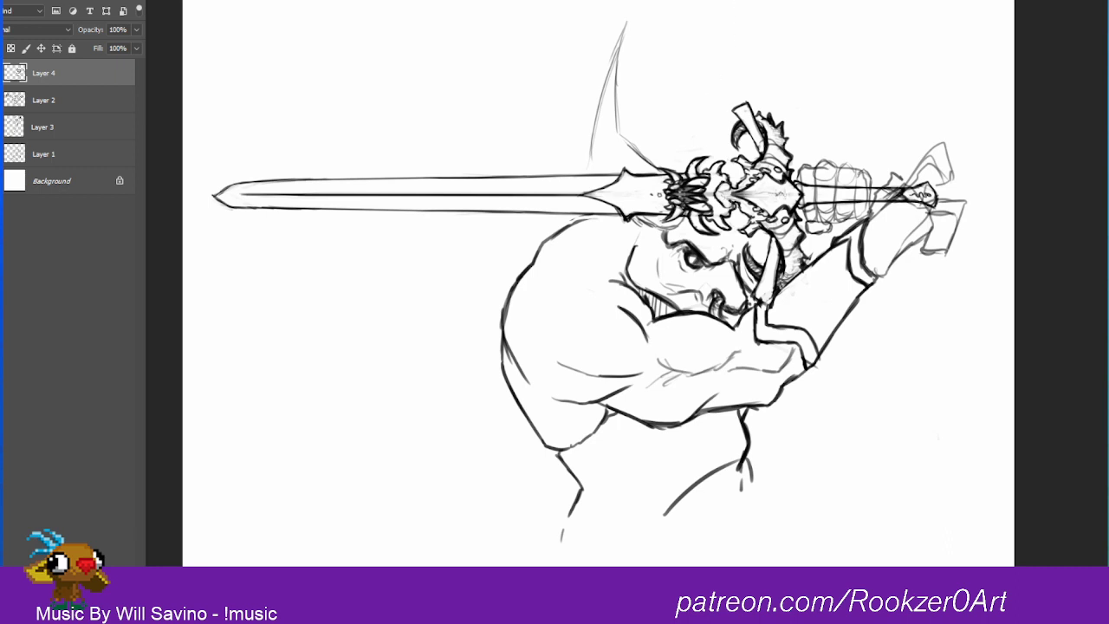
Step: Add a small mark to the hilt's central plate and ink the tall horn and its base on the head
drag(774, 185, 772, 201)
mouse_move(658, 171)
mouse_down()
mouse_move(621, 135)
mouse_move(634, 147)
mouse_move(620, 47)
mouse_up()
mouse_move(618, 97)
mouse_down()
mouse_move(637, 5)
mouse_move(612, 62)
mouse_up()
drag(636, 12, 590, 127)
drag(621, 45, 588, 156)
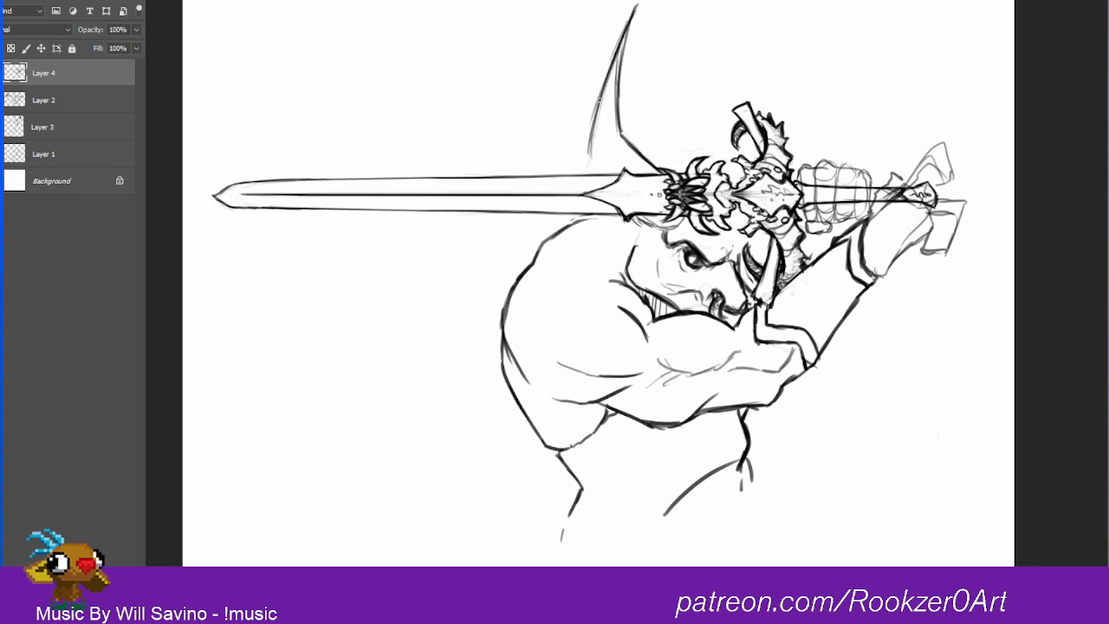
drag(606, 87, 587, 166)
drag(633, 212, 675, 234)
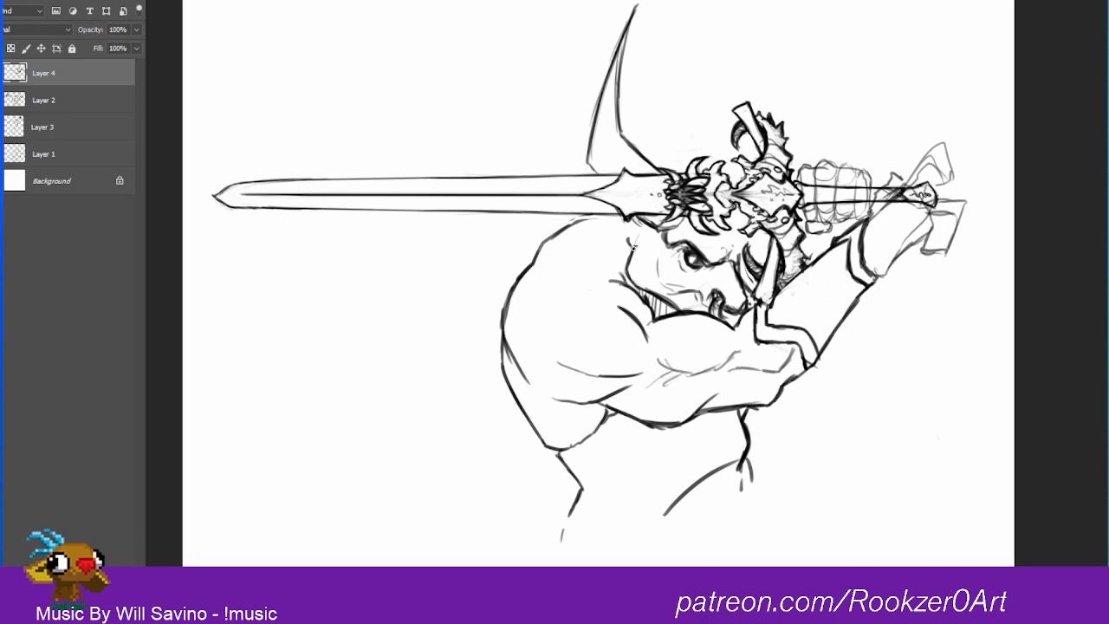
Step: Start the second horn with a light line above the hilt, and ink the fist's outline, clearing the grip lines inside it
drag(809, 146, 806, 48)
mouse_move(870, 195)
mouse_down()
mouse_move(869, 169)
mouse_move(849, 162)
mouse_move(806, 166)
mouse_move(797, 180)
mouse_up()
mouse_move(871, 177)
mouse_down()
mouse_move(870, 206)
mouse_move(856, 217)
mouse_up()
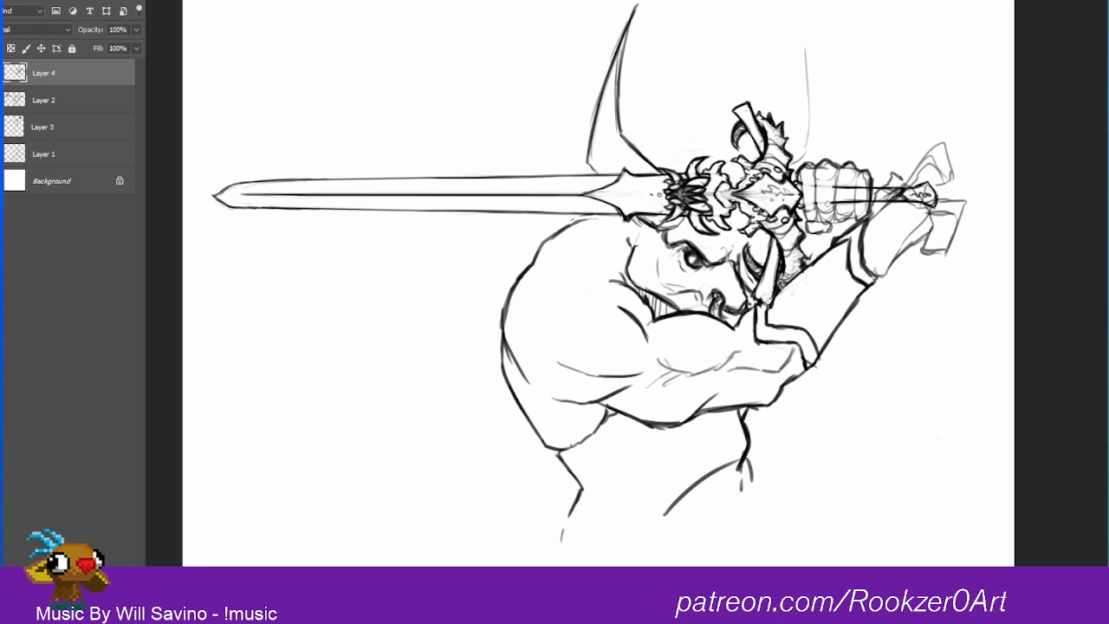
mouse_move(814, 184)
mouse_down()
mouse_move(815, 203)
mouse_move(829, 201)
mouse_move(820, 183)
mouse_move(838, 208)
mouse_move(868, 198)
mouse_up()
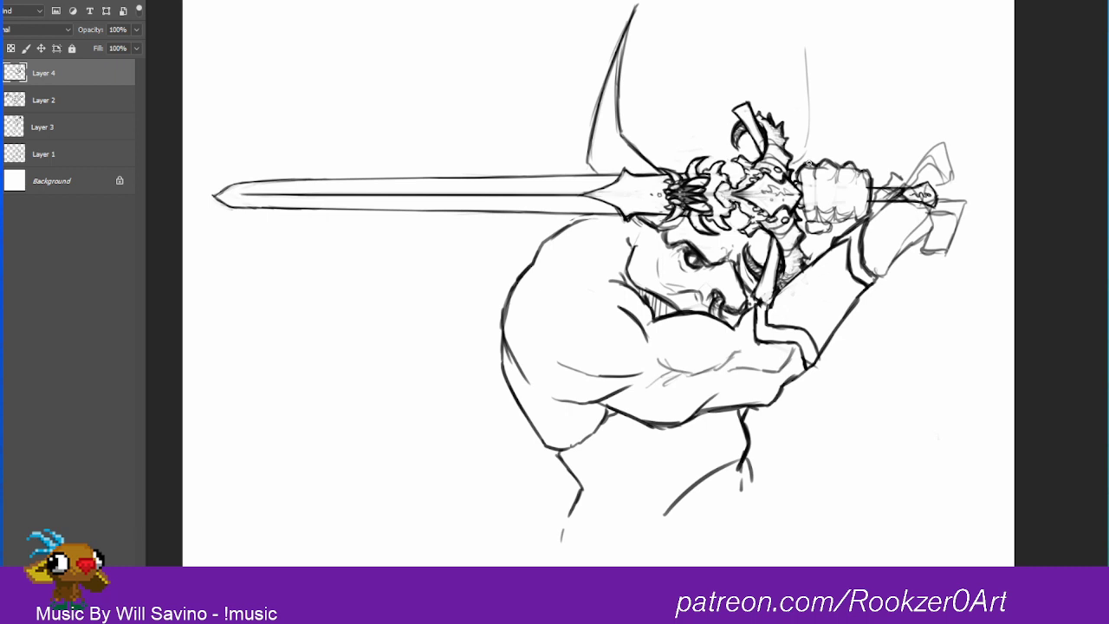
Step: Ink the divisions between the fist's four fingers and darken the thumb beneath them
mouse_move(800, 188)
mouse_down()
mouse_move(806, 214)
mouse_move(836, 217)
mouse_move(836, 196)
mouse_move(838, 215)
mouse_up()
drag(836, 214, 857, 213)
mouse_move(857, 188)
mouse_down()
mouse_move(855, 216)
mouse_move(867, 213)
mouse_move(805, 228)
mouse_move(836, 228)
mouse_up()
key(ctrl+z)
drag(827, 235, 836, 219)
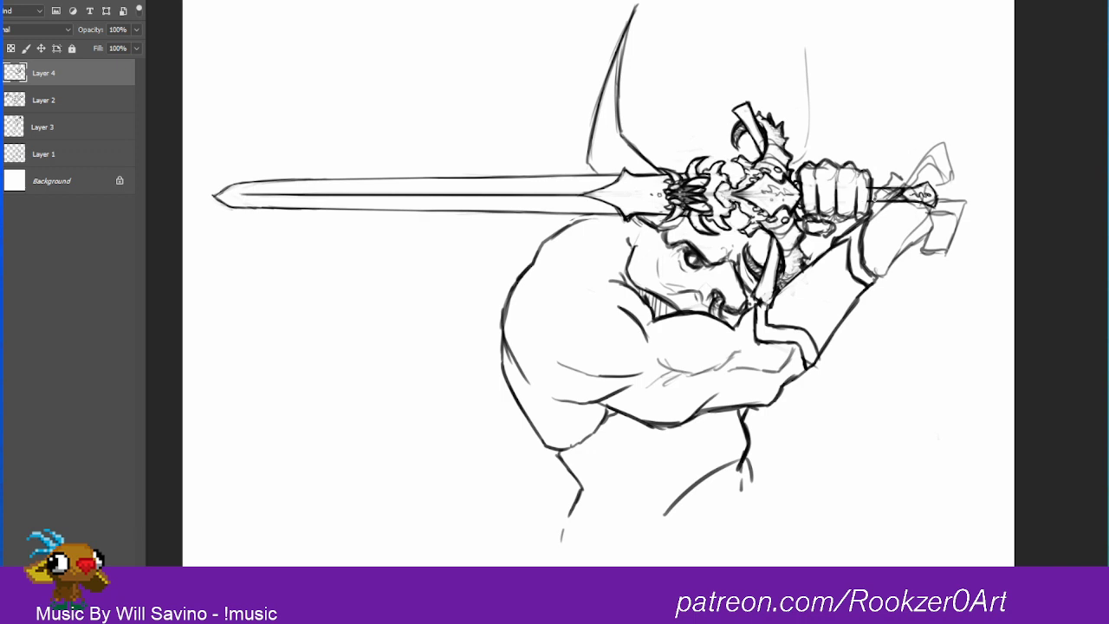
Step: Ink the upper outline of the raised second hand, from the wrist to the fingertips, and fade the sword grip and pommel lines beneath it
mouse_move(870, 213)
mouse_down()
mouse_move(894, 172)
mouse_move(910, 181)
mouse_move(936, 147)
mouse_up()
mouse_move(930, 170)
mouse_down()
mouse_move(942, 147)
mouse_move(923, 188)
mouse_move(935, 196)
mouse_move(938, 180)
mouse_move(957, 192)
mouse_move(930, 148)
mouse_move(875, 221)
mouse_move(898, 190)
mouse_up()
mouse_move(884, 201)
mouse_down()
mouse_move(894, 187)
mouse_move(897, 199)
mouse_move(932, 199)
mouse_move(929, 208)
mouse_move(938, 189)
mouse_move(915, 179)
mouse_up()
mouse_move(906, 182)
mouse_down()
mouse_move(939, 153)
mouse_move(950, 175)
mouse_move(940, 183)
mouse_move(941, 206)
mouse_up()
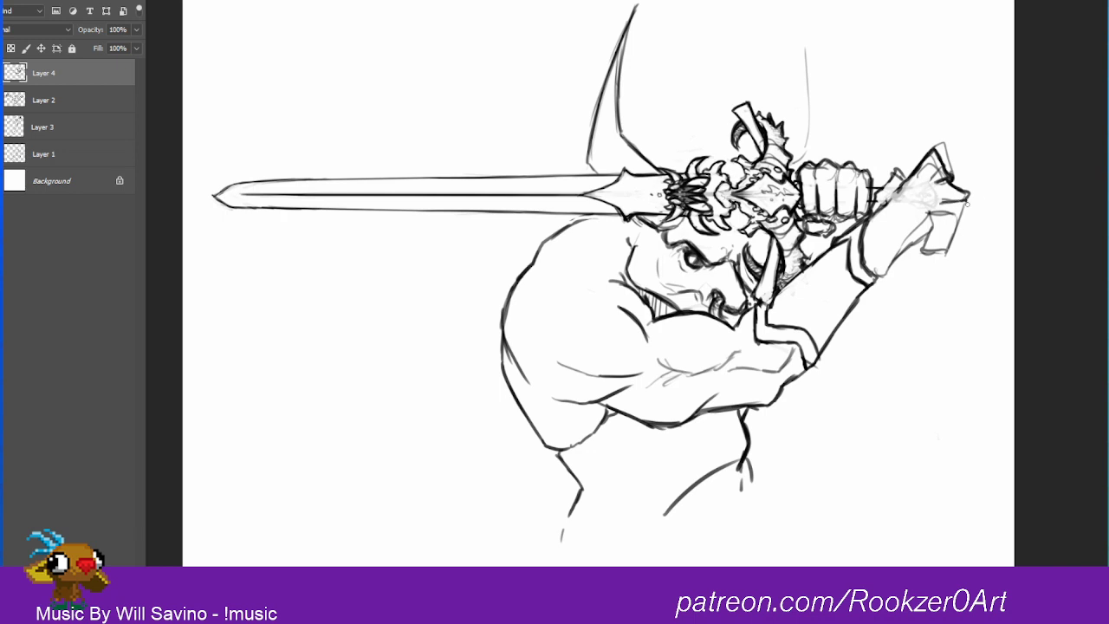
Step: Switch to OBS, restart the screen recording, and return to the Photoshop drawing
key(alt+Tab)
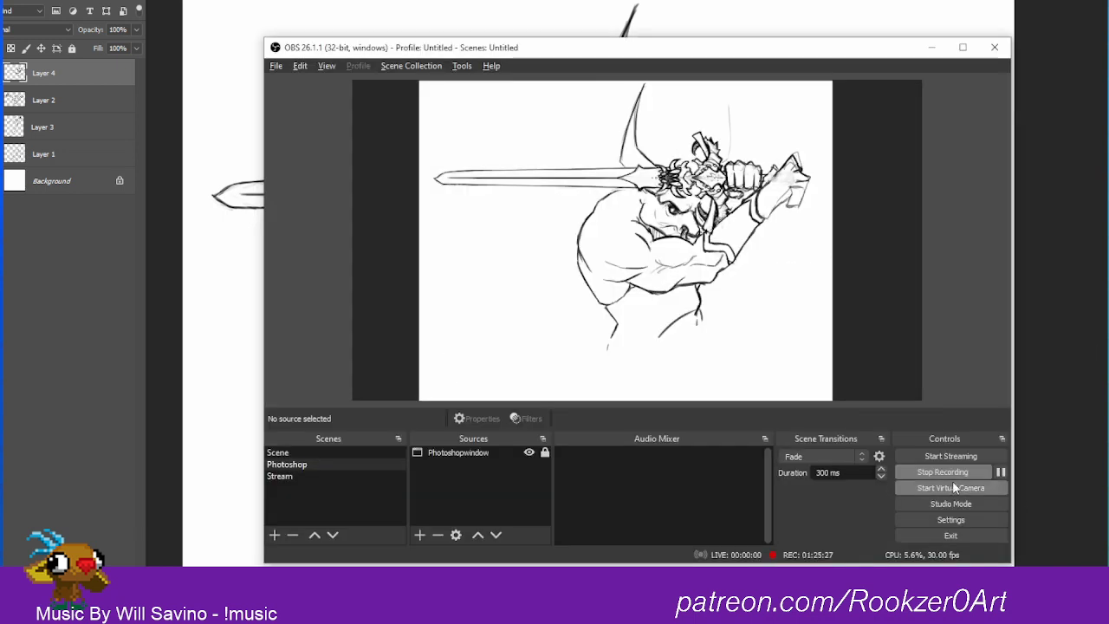
click(952, 480)
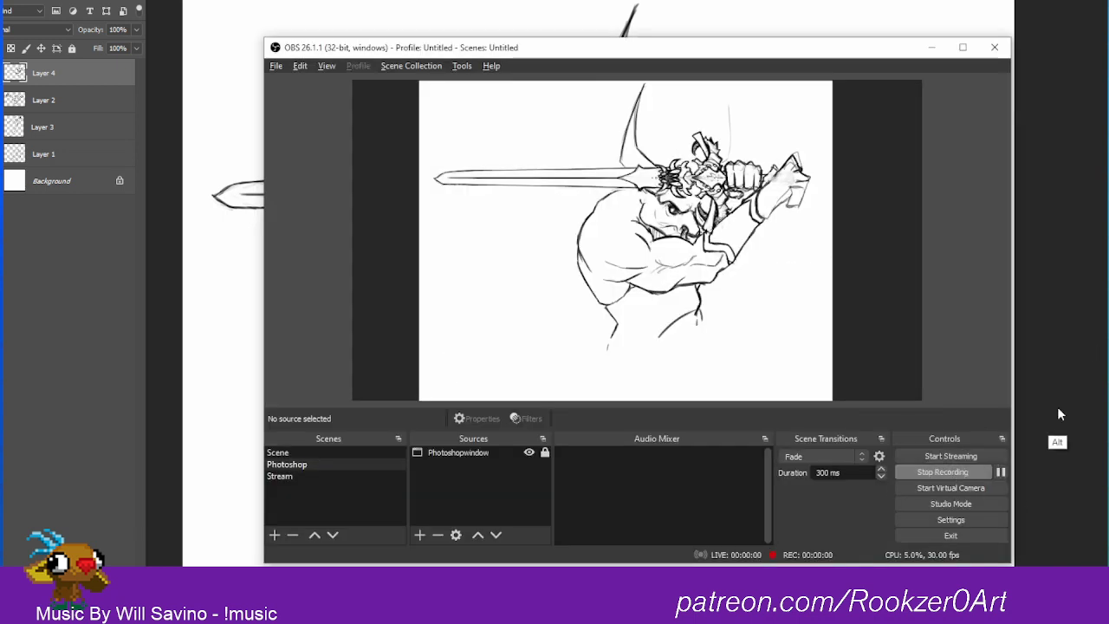
key(alt+Tab)
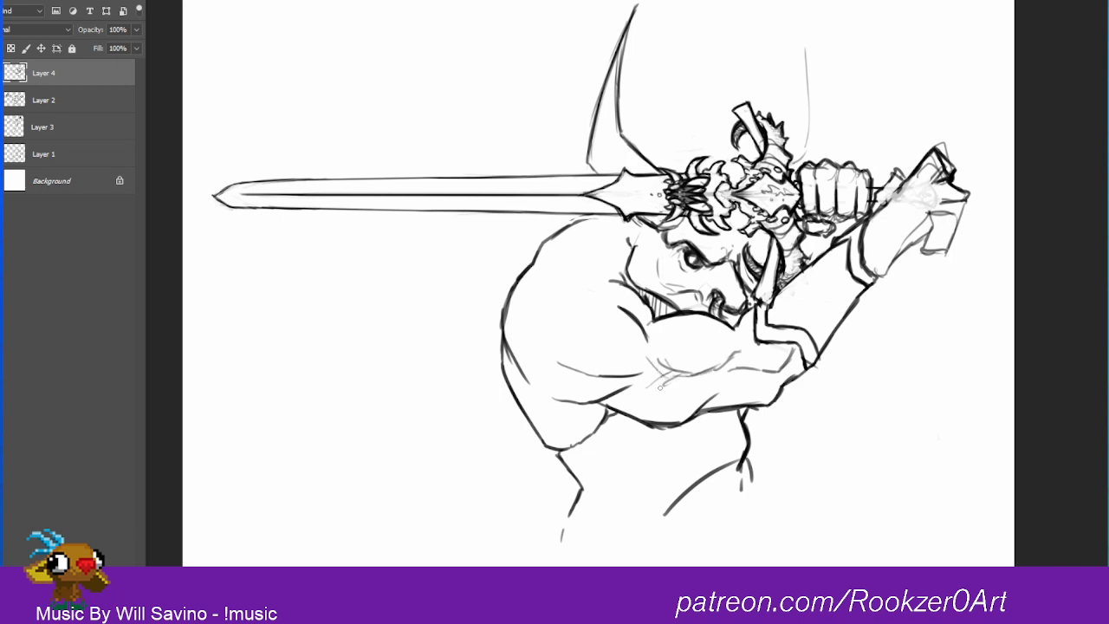
Step: Add a curved muscle contour beneath the biceps and refine the crease running to the armpit
mouse_move(662, 379)
mouse_down()
mouse_move(697, 376)
mouse_move(681, 418)
mouse_up()
mouse_move(658, 375)
mouse_down()
mouse_move(589, 411)
mouse_move(605, 415)
mouse_up()
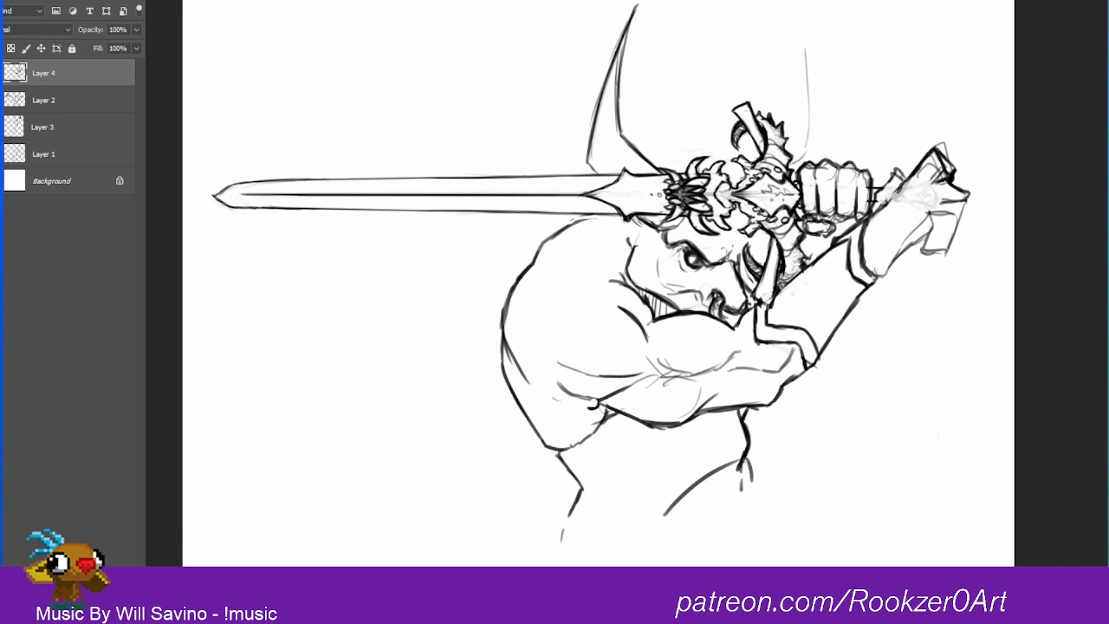
Step: Sketch an arched belt across the waist with a doubled band over each hip and curled ends meeting at the centre
drag(746, 461, 666, 515)
mouse_move(664, 521)
mouse_down()
mouse_move(724, 483)
mouse_move(754, 491)
mouse_up()
mouse_move(752, 460)
mouse_down()
mouse_move(719, 470)
mouse_move(744, 466)
mouse_move(748, 482)
mouse_move(664, 517)
mouse_move(657, 533)
mouse_move(665, 524)
mouse_move(641, 524)
mouse_move(632, 539)
mouse_move(629, 531)
mouse_move(675, 525)
mouse_move(733, 480)
mouse_move(747, 492)
mouse_up()
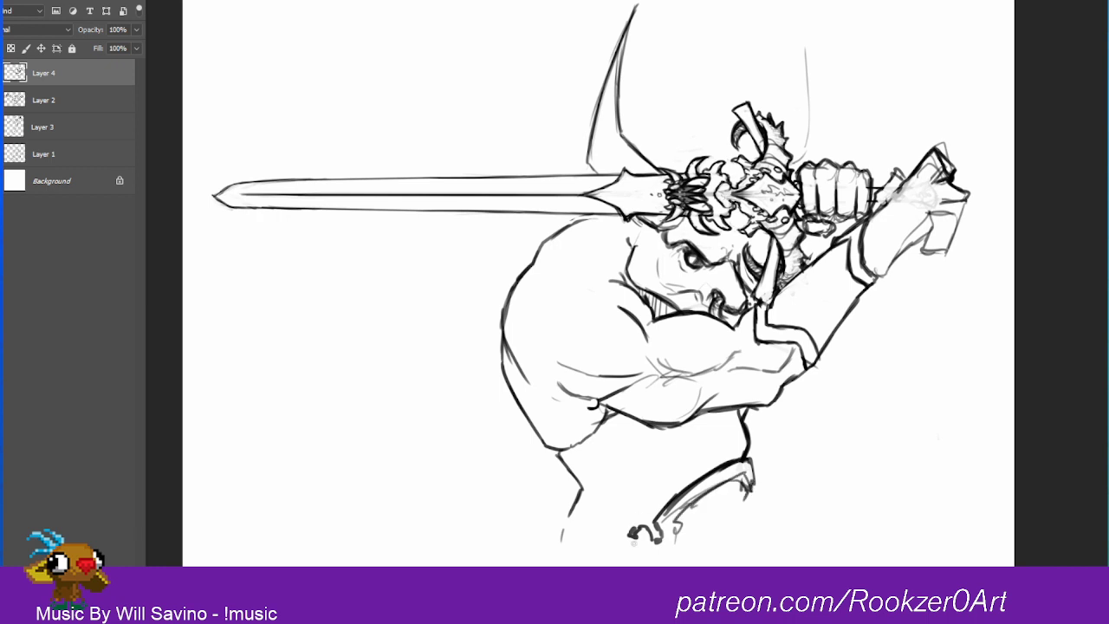
drag(591, 511, 611, 528)
drag(544, 537, 591, 508)
mouse_move(591, 508)
mouse_down()
mouse_move(648, 490)
mouse_move(552, 515)
mouse_move(545, 539)
mouse_move(568, 530)
mouse_move(593, 544)
mouse_move(584, 522)
mouse_move(615, 545)
mouse_move(620, 534)
mouse_move(619, 547)
mouse_move(647, 530)
mouse_move(628, 549)
mouse_up()
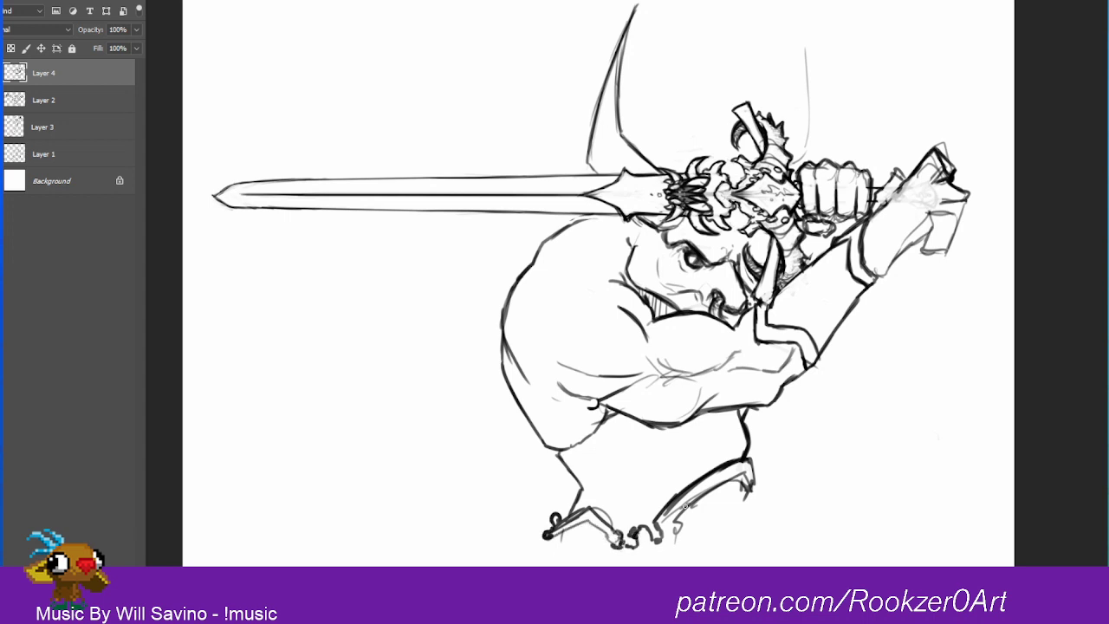
Step: Draw a hip armour plate below the belt, with a curved outer edge and a jagged inner edge
mouse_move(747, 494)
mouse_down()
mouse_move(706, 526)
mouse_move(751, 495)
mouse_move(760, 525)
mouse_move(762, 504)
mouse_move(692, 527)
mouse_move(700, 544)
mouse_move(676, 553)
mouse_move(736, 561)
mouse_up()
drag(761, 543, 756, 566)
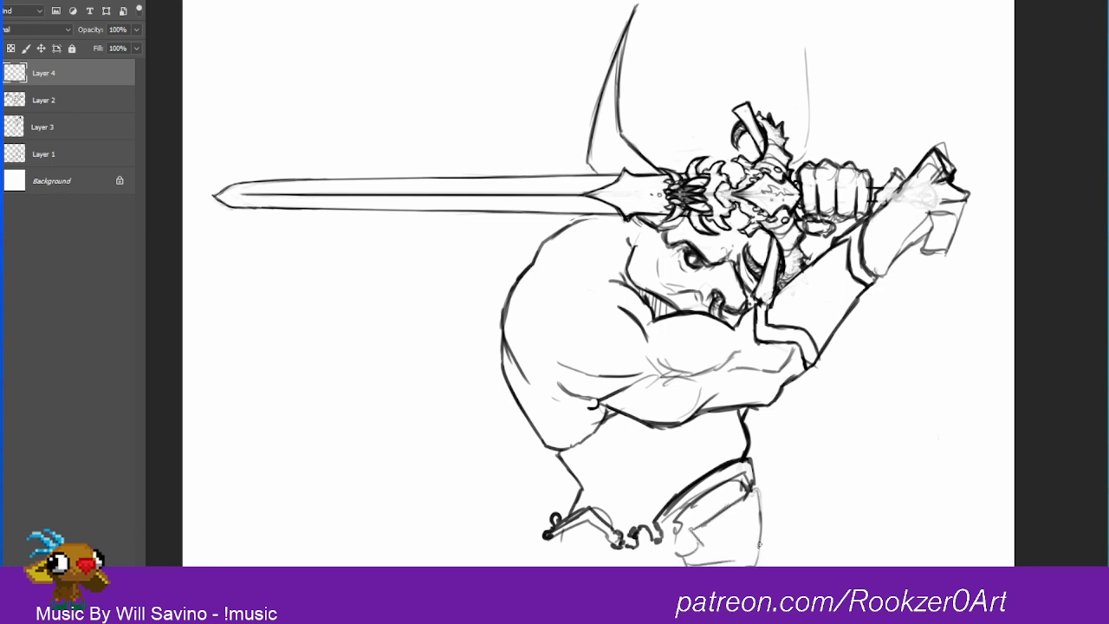
drag(761, 519, 757, 565)
mouse_move(741, 561)
mouse_down()
mouse_move(678, 558)
mouse_move(699, 527)
mouse_move(756, 487)
mouse_move(759, 565)
mouse_up()
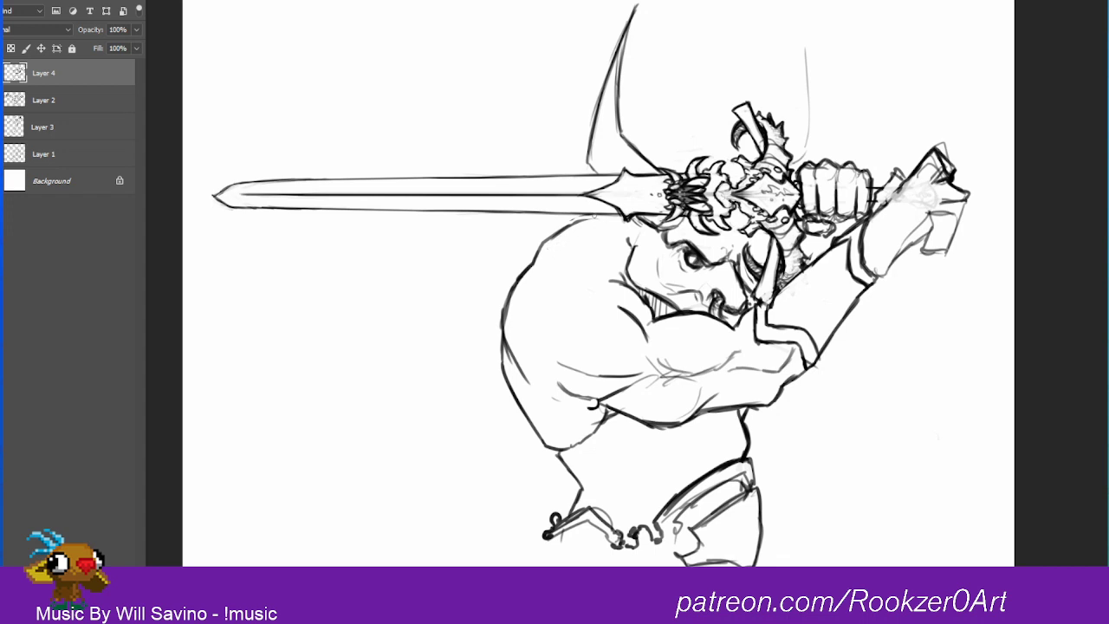
Step: Darken the top of the shoulder, and ink the raised second hand's bent fingers and knuckles, replacing the rough block shapes
drag(595, 216, 547, 235)
mouse_move(894, 184)
mouse_down()
mouse_move(911, 167)
mouse_move(878, 198)
mouse_move(887, 205)
mouse_move(933, 160)
mouse_move(946, 165)
mouse_up()
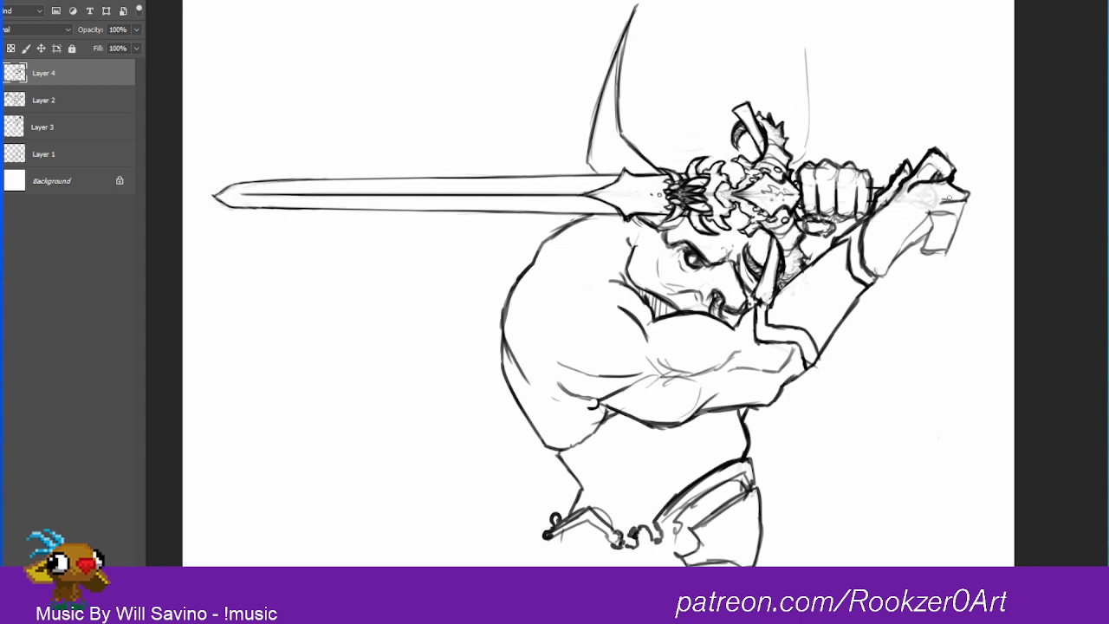
mouse_move(968, 194)
mouse_down()
mouse_move(963, 216)
mouse_move(920, 213)
mouse_move(926, 199)
mouse_move(952, 203)
mouse_move(959, 220)
mouse_move(927, 212)
mouse_move(952, 201)
mouse_move(957, 230)
mouse_move(943, 253)
mouse_move(914, 193)
mouse_move(912, 210)
mouse_move(944, 197)
mouse_move(950, 232)
mouse_move(933, 249)
mouse_move(934, 260)
mouse_move(944, 247)
mouse_move(937, 262)
mouse_move(933, 230)
mouse_move(962, 220)
mouse_move(947, 204)
mouse_move(935, 237)
mouse_move(948, 208)
mouse_move(923, 204)
mouse_up()
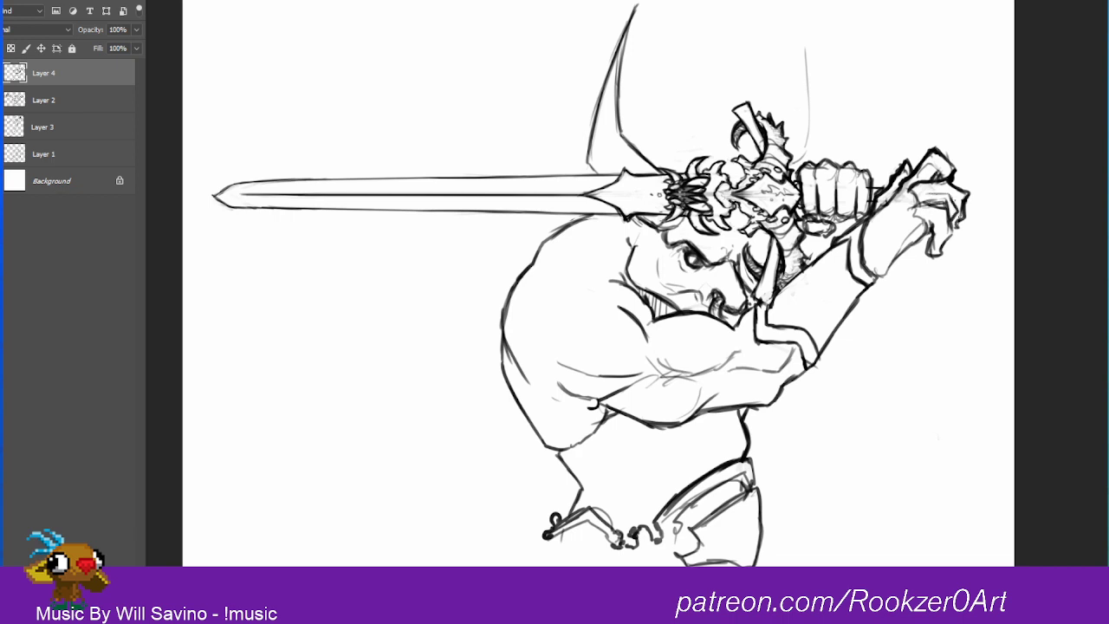
drag(958, 220, 952, 232)
drag(924, 195, 951, 196)
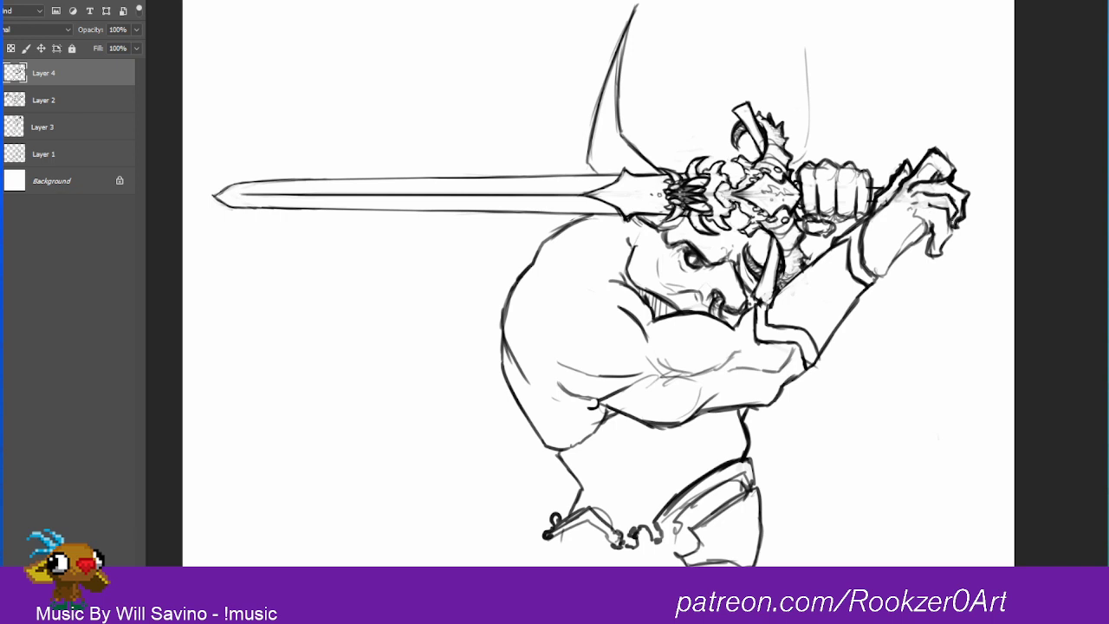
mouse_move(953, 230)
mouse_down()
mouse_move(927, 248)
mouse_move(943, 249)
mouse_move(940, 258)
mouse_up()
mouse_move(929, 250)
mouse_down()
mouse_move(944, 254)
mouse_move(933, 248)
mouse_up()
mouse_move(925, 241)
mouse_down()
mouse_move(936, 251)
mouse_move(925, 256)
mouse_up()
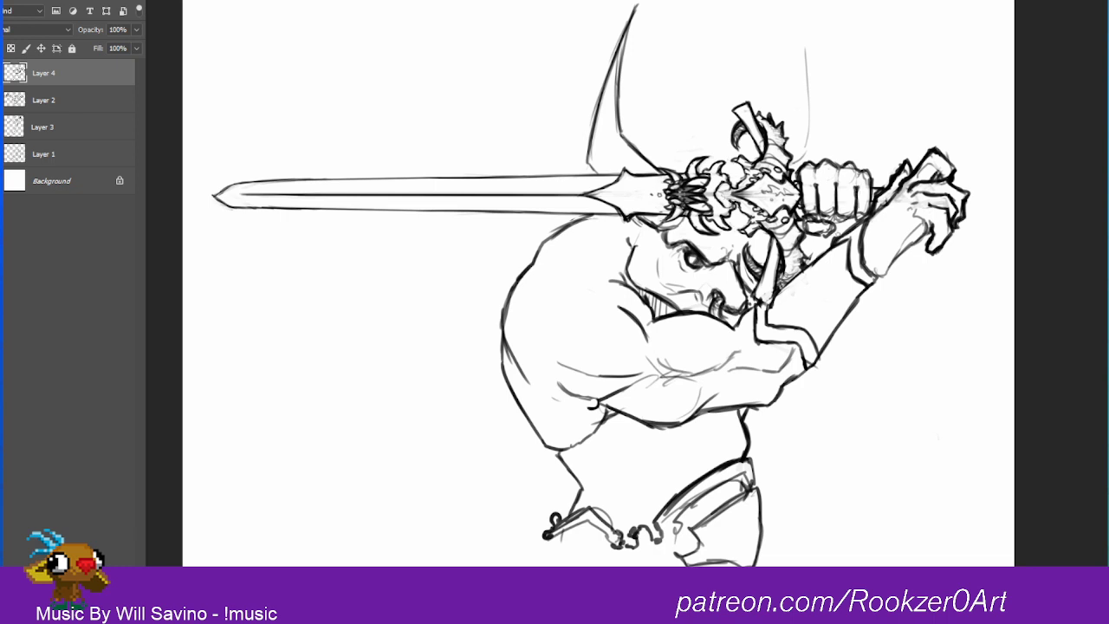
Step: Sketch a faint flap hanging below the bracer, plus a small swirl and a wavy panel edge on the side of the waist
mouse_move(868, 286)
mouse_down()
mouse_move(867, 316)
mouse_move(830, 346)
mouse_move(870, 345)
mouse_move(868, 290)
mouse_up()
drag(871, 345, 830, 348)
mouse_move(727, 441)
mouse_down()
mouse_move(698, 451)
mouse_move(650, 504)
mouse_move(684, 474)
mouse_up()
mouse_move(687, 423)
mouse_down()
mouse_move(700, 437)
mouse_move(727, 414)
mouse_move(683, 442)
mouse_move(688, 452)
mouse_move(643, 513)
mouse_move(652, 524)
mouse_move(645, 513)
mouse_up()
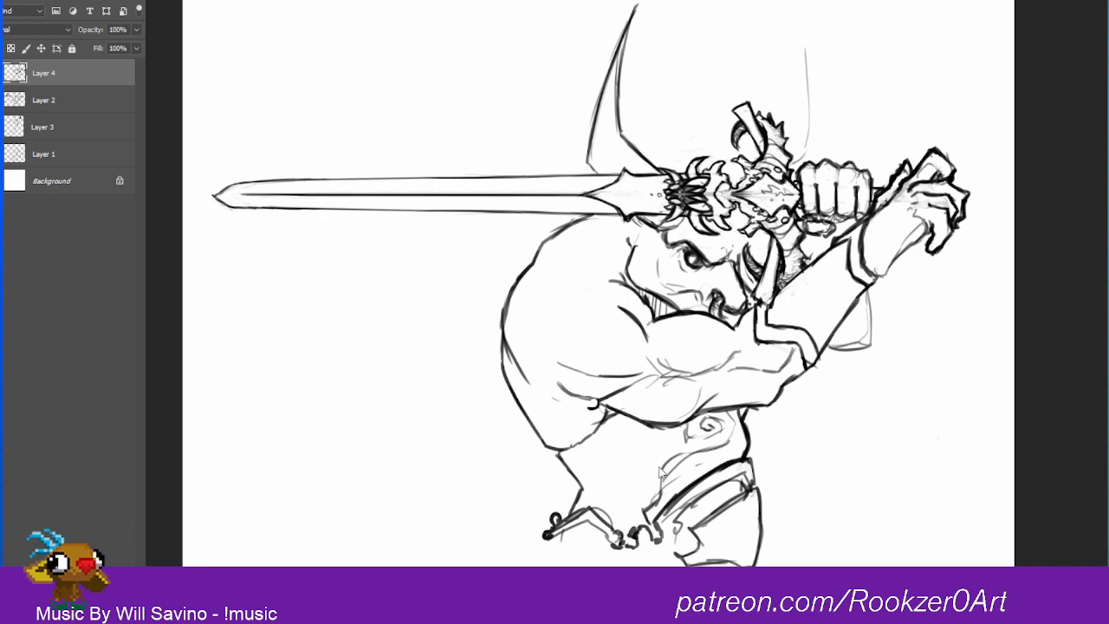
Step: Firm up the wavy panel's outline above the belt and fill it with curved crosshatched lines, adding detail around the small swirl
drag(666, 466, 660, 492)
mouse_move(688, 454)
mouse_down()
mouse_move(665, 464)
mouse_move(733, 430)
mouse_up()
mouse_move(731, 413)
mouse_down()
mouse_move(718, 470)
mouse_move(721, 448)
mouse_move(674, 499)
mouse_up()
mouse_move(693, 490)
mouse_down()
mouse_move(675, 513)
mouse_move(664, 500)
mouse_up()
drag(684, 501, 674, 515)
mouse_move(742, 449)
mouse_down()
mouse_move(734, 421)
mouse_move(705, 424)
mouse_up()
drag(711, 441, 719, 427)
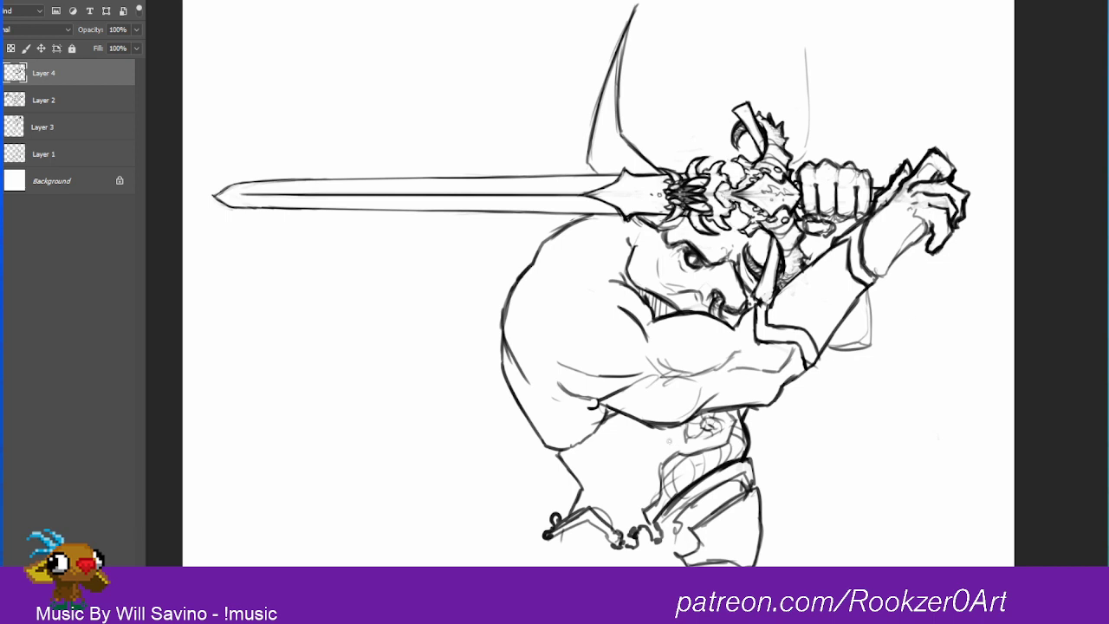
Step: Sketch a spiral on the abdomen, and erase it together with the small swirl under the arm
mouse_move(637, 445)
mouse_down()
mouse_move(622, 478)
mouse_move(650, 459)
mouse_move(636, 483)
mouse_up()
mouse_move(684, 432)
mouse_down()
mouse_move(623, 465)
mouse_move(624, 494)
mouse_move(642, 472)
mouse_up()
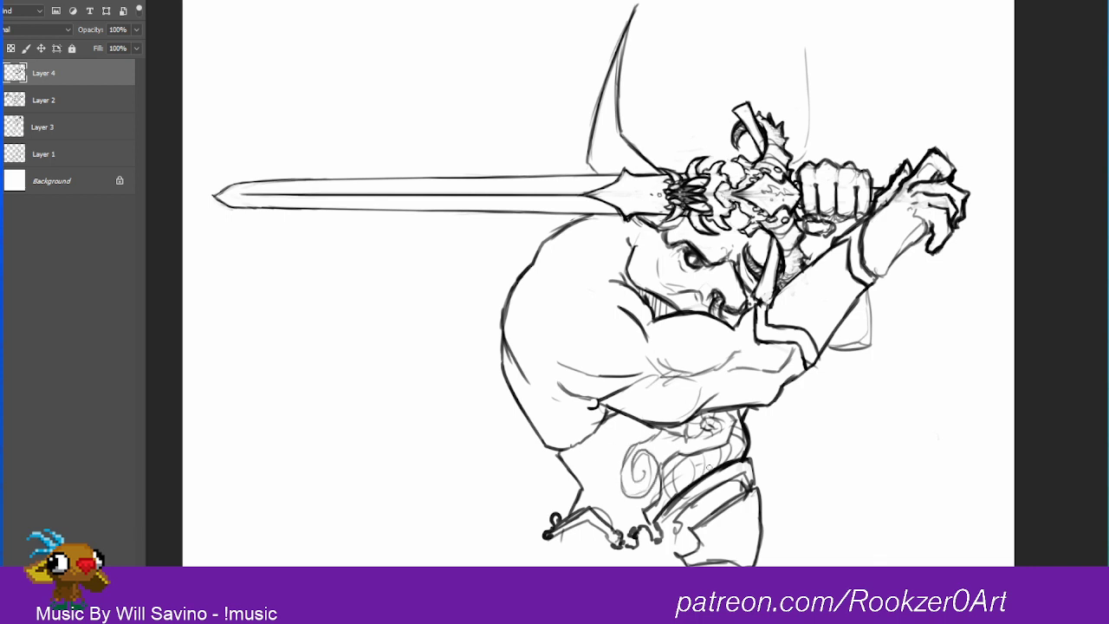
mouse_move(627, 474)
mouse_down()
mouse_move(659, 464)
mouse_move(618, 463)
mouse_move(710, 421)
mouse_move(695, 441)
mouse_move(698, 399)
mouse_up()
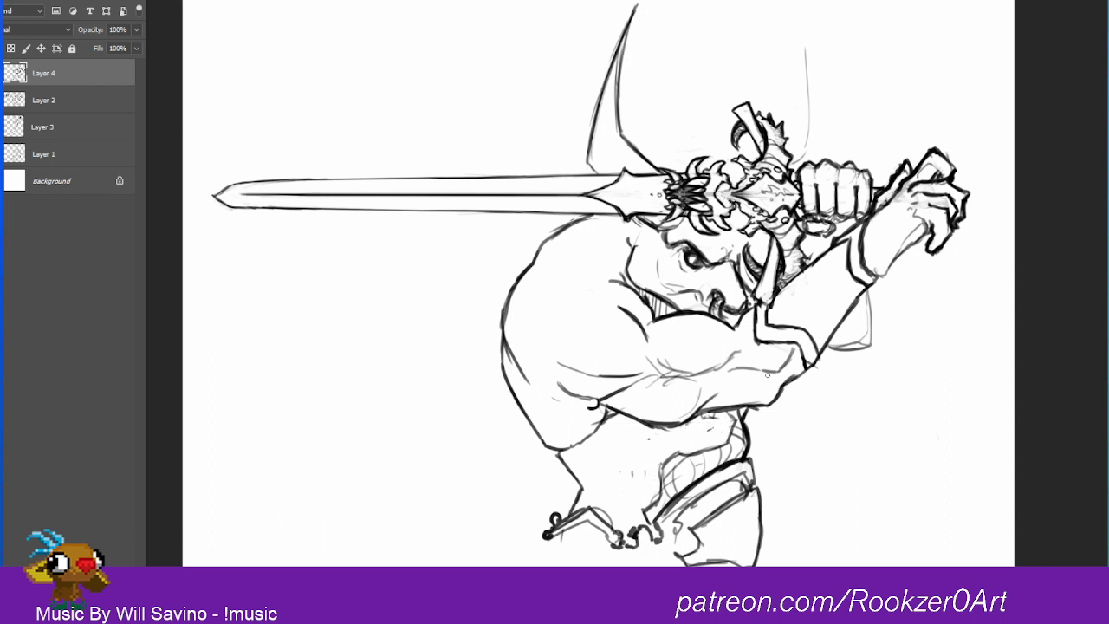
Step: Hatch shadows under the forearm, elbow and jaw, and add muscle lines to the neck, shoulder and abdomen
mouse_move(752, 369)
mouse_down()
mouse_move(772, 371)
mouse_move(796, 348)
mouse_move(784, 392)
mouse_move(807, 365)
mouse_up()
mouse_move(717, 400)
mouse_down()
mouse_move(701, 412)
mouse_move(723, 408)
mouse_up()
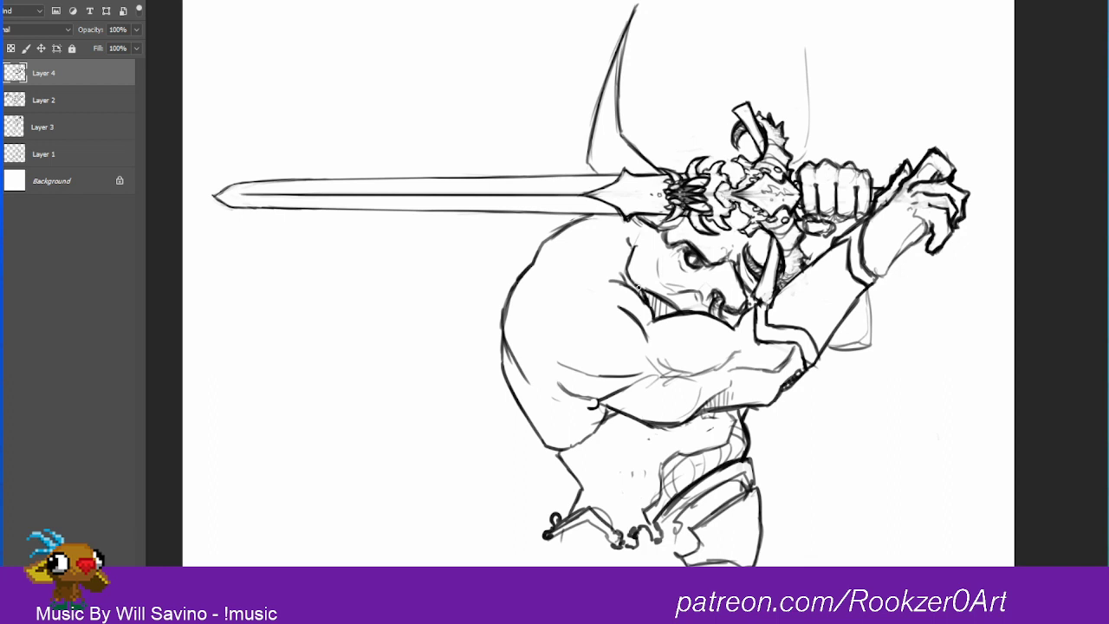
mouse_move(607, 265)
mouse_down()
mouse_move(587, 279)
mouse_move(619, 255)
mouse_move(630, 286)
mouse_move(662, 318)
mouse_move(676, 318)
mouse_up()
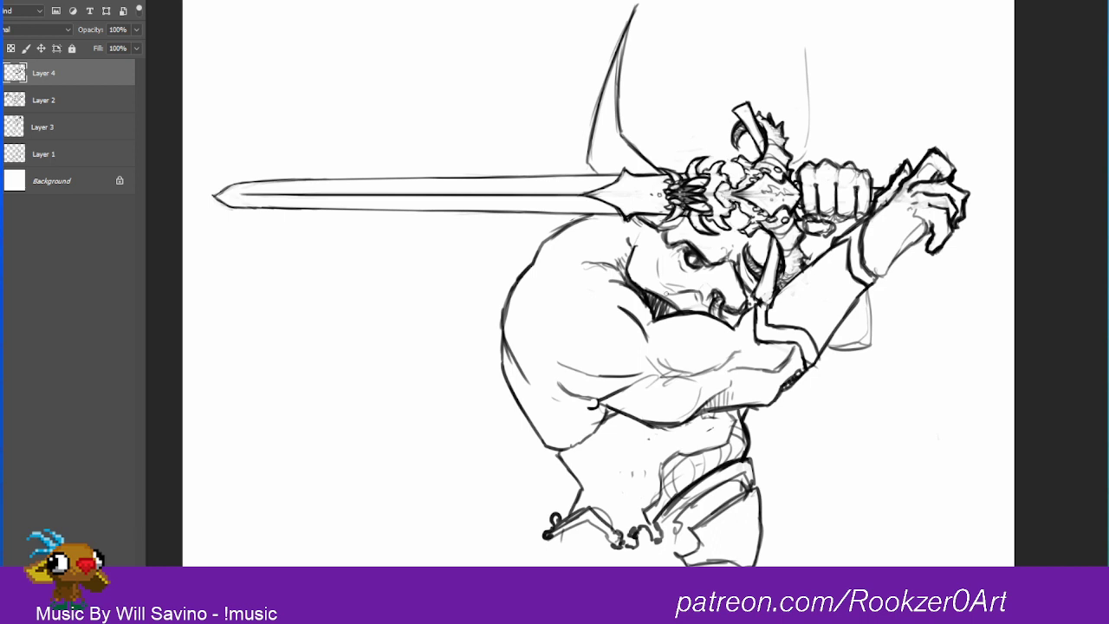
mouse_move(615, 410)
mouse_down()
mouse_move(624, 441)
mouse_move(604, 429)
mouse_move(612, 454)
mouse_move(645, 451)
mouse_move(579, 454)
mouse_move(596, 440)
mouse_up()
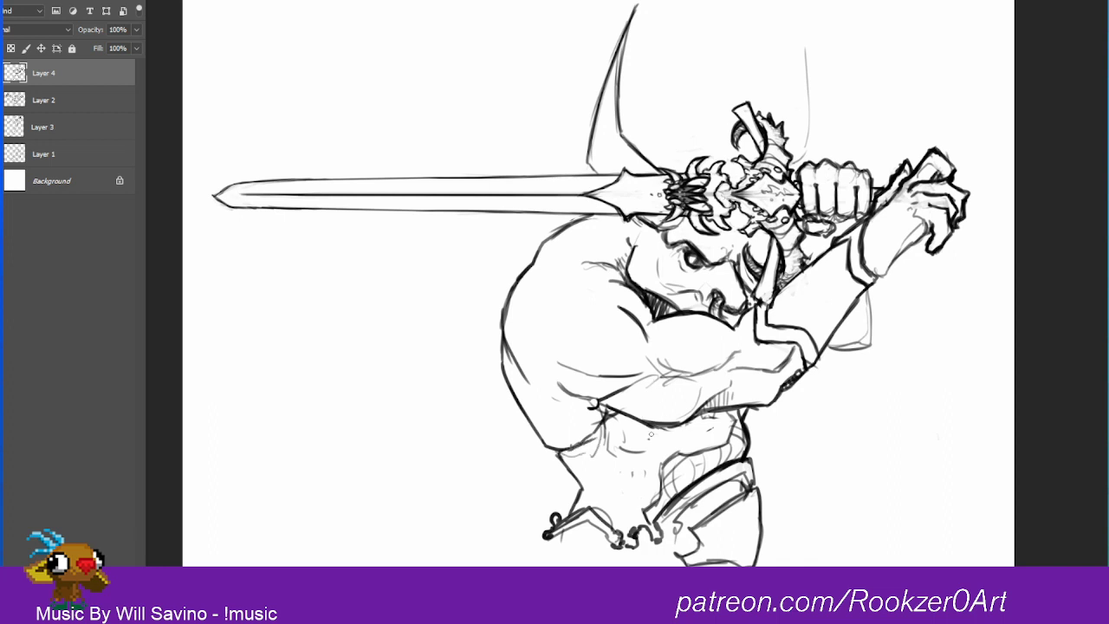
Step: Thicken the waist's side edge beneath the elbow, and add angular trim and a rounded ornament to the hip armour plate
mouse_move(729, 409)
mouse_down()
mouse_move(731, 440)
mouse_move(755, 449)
mouse_move(748, 460)
mouse_up()
mouse_move(750, 436)
mouse_down()
mouse_move(754, 455)
mouse_move(746, 422)
mouse_up()
drag(747, 412, 745, 421)
mouse_move(734, 523)
mouse_down()
mouse_move(708, 541)
mouse_move(732, 558)
mouse_move(718, 534)
mouse_move(731, 542)
mouse_move(732, 559)
mouse_up()
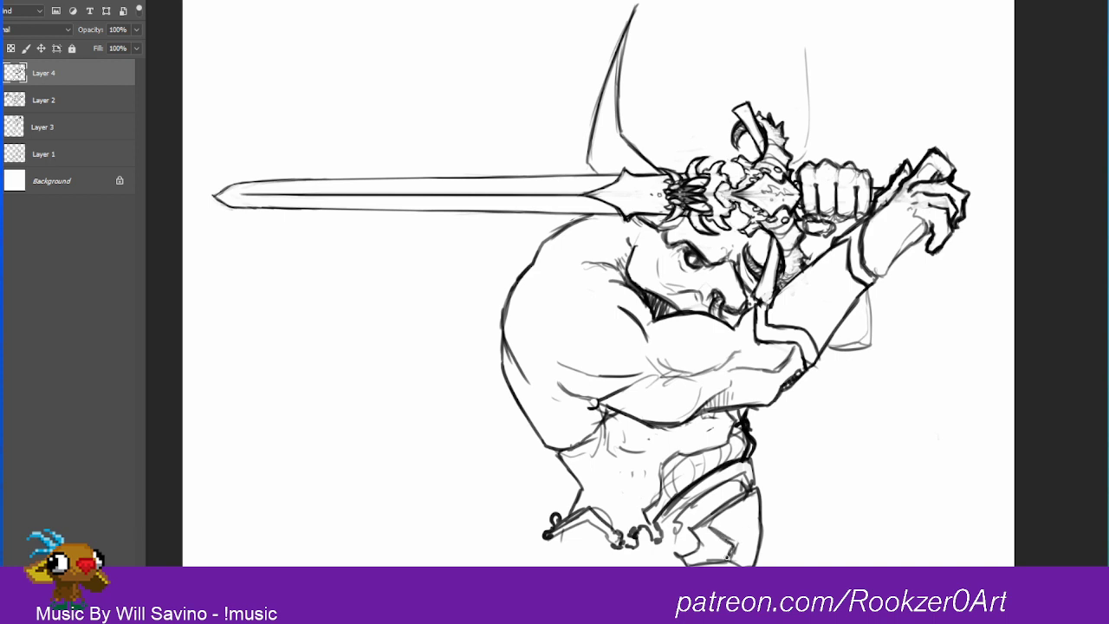
drag(744, 518, 761, 548)
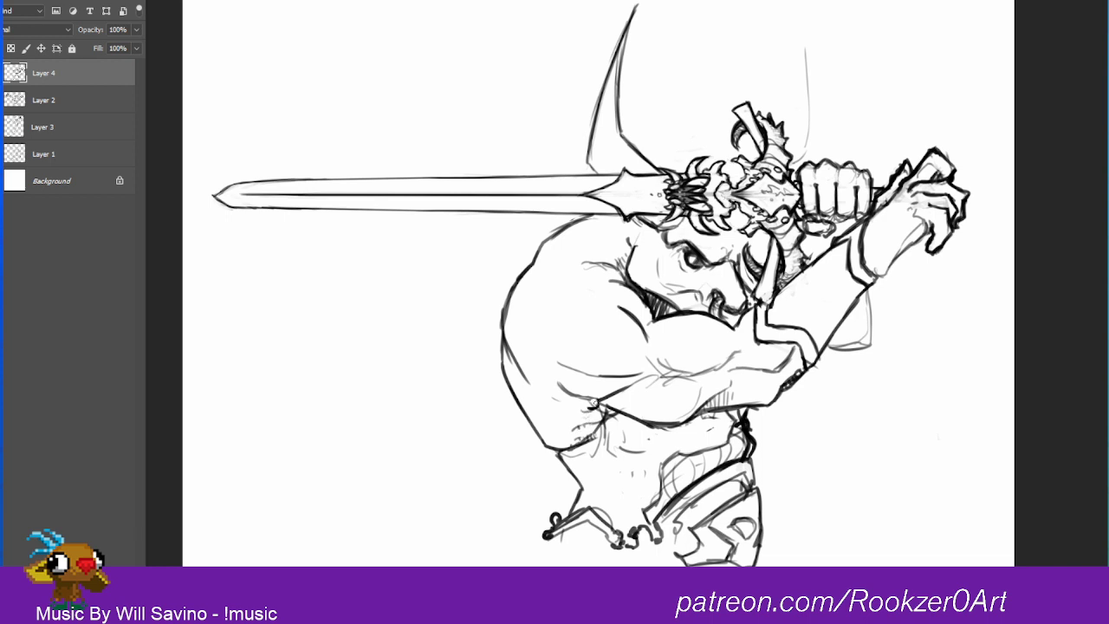
Step: Add contour lines to the shoulder and armpit, and darken the shadow under the jaw
mouse_move(586, 405)
mouse_down()
mouse_move(614, 393)
mouse_move(592, 404)
mouse_up()
mouse_move(546, 345)
mouse_down()
mouse_move(543, 312)
mouse_move(549, 343)
mouse_move(620, 221)
mouse_move(587, 292)
mouse_up()
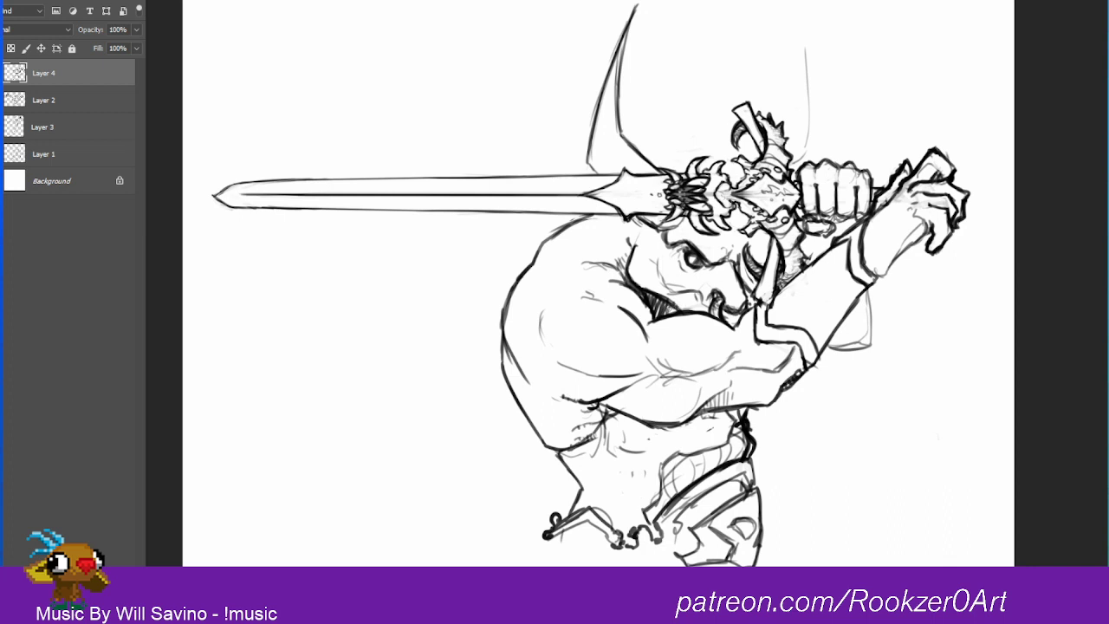
drag(670, 305, 665, 314)
drag(676, 306, 670, 314)
mouse_move(791, 165)
mouse_down()
mouse_move(804, 153)
mouse_move(805, 64)
mouse_move(805, 130)
mouse_up()
drag(801, 24, 807, 130)
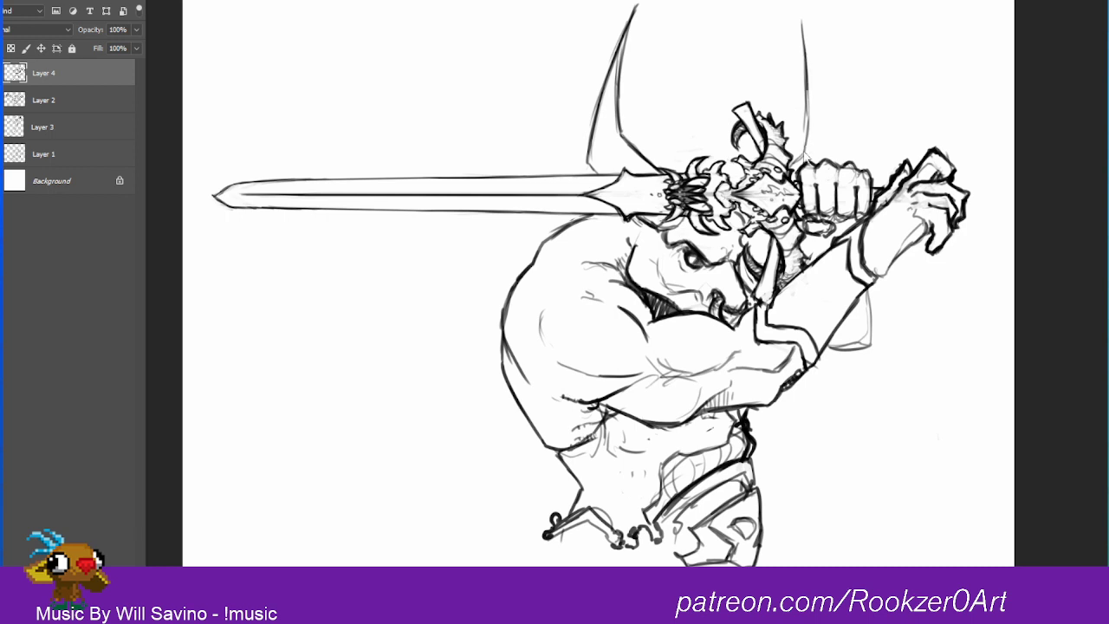
mouse_move(807, 91)
mouse_down()
mouse_move(803, 163)
mouse_move(792, 163)
mouse_up()
drag(801, 12, 825, 131)
drag(818, 68, 827, 151)
drag(806, 32, 827, 125)
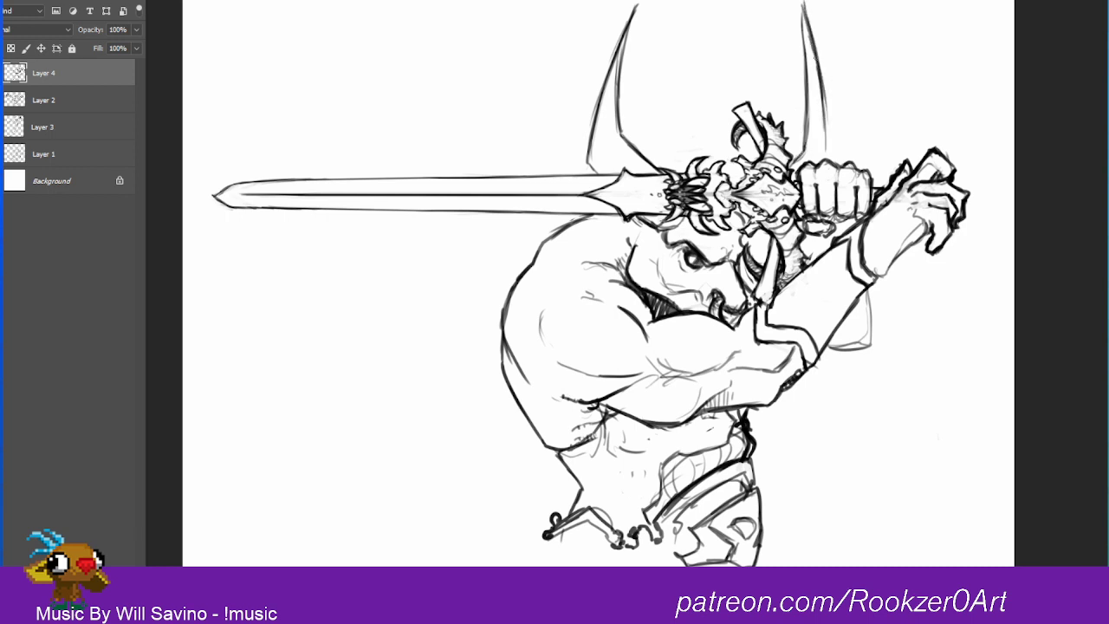
mouse_move(820, 66)
mouse_down()
mouse_move(833, 161)
mouse_move(796, 162)
mouse_move(808, 124)
mouse_move(833, 148)
mouse_move(797, 10)
mouse_move(808, 119)
mouse_up()
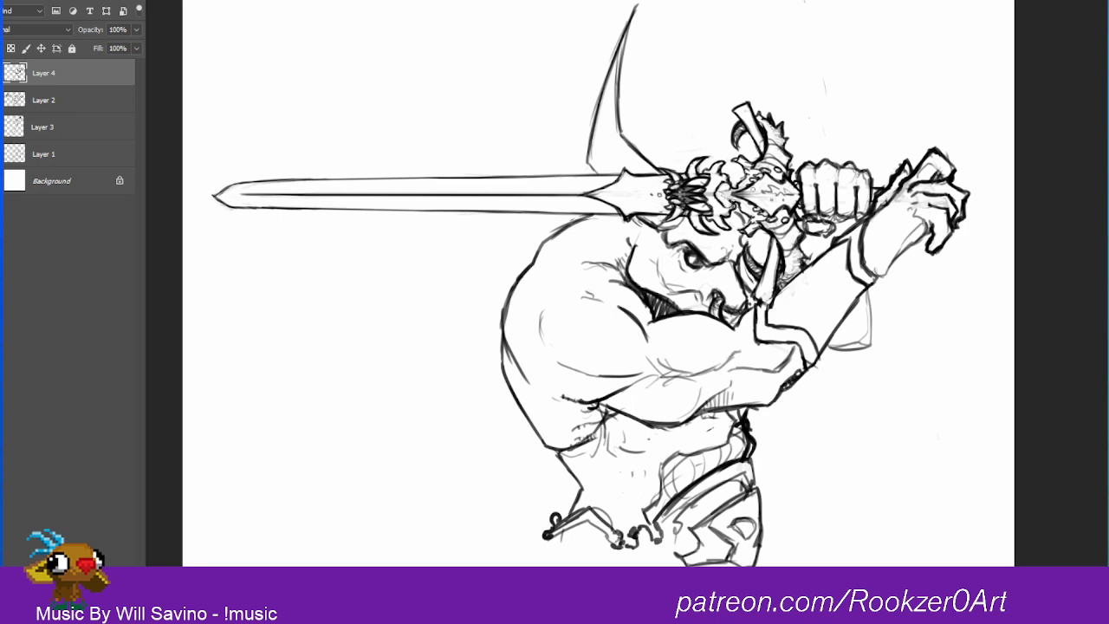
Step: Draw the second horn rising behind the sword hilt, with two curved edges meeting at a pointed tip
drag(749, 251, 746, 231)
drag(752, 12, 786, 116)
drag(752, 13, 766, 125)
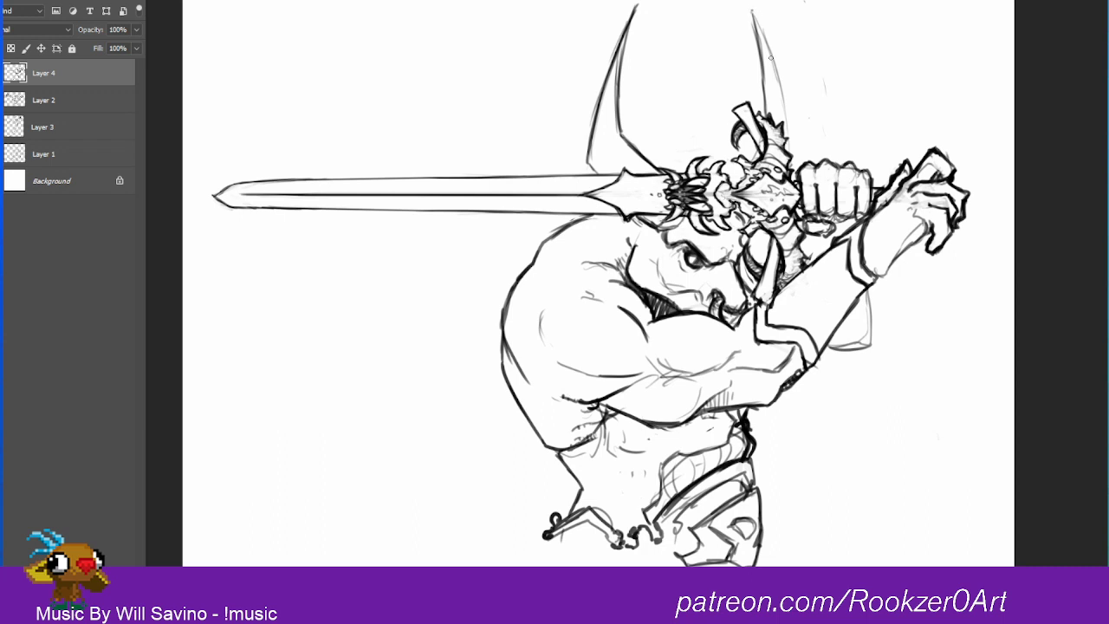
drag(752, 12, 787, 112)
mouse_move(761, 31)
mouse_down()
mouse_move(796, 157)
mouse_move(736, 181)
mouse_up()
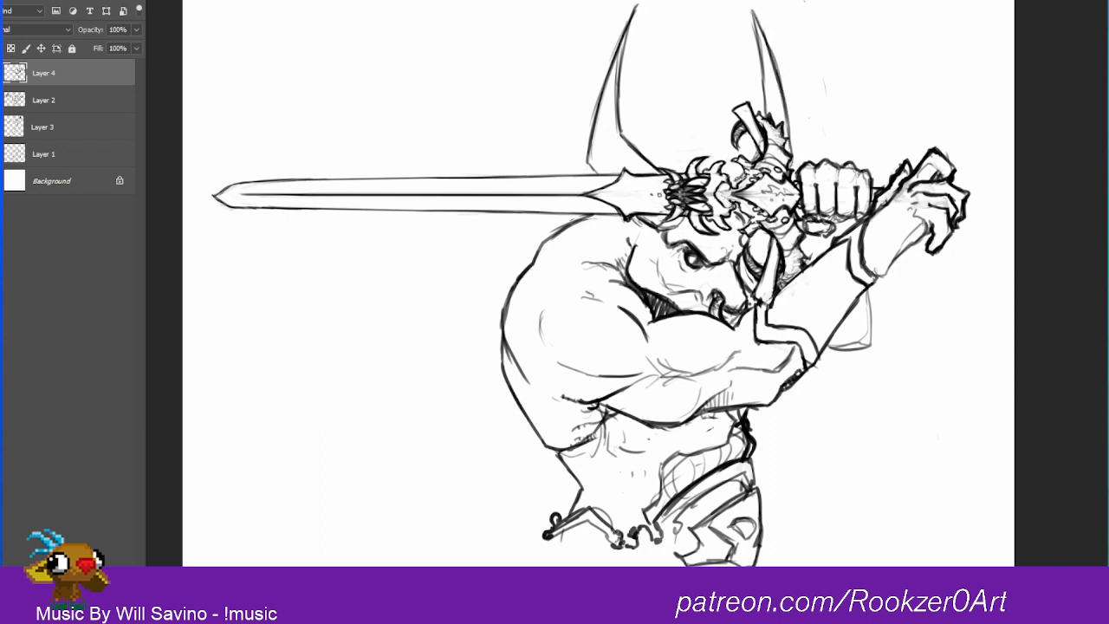
drag(785, 113, 794, 158)
drag(788, 112, 795, 164)
drag(754, 7, 785, 97)
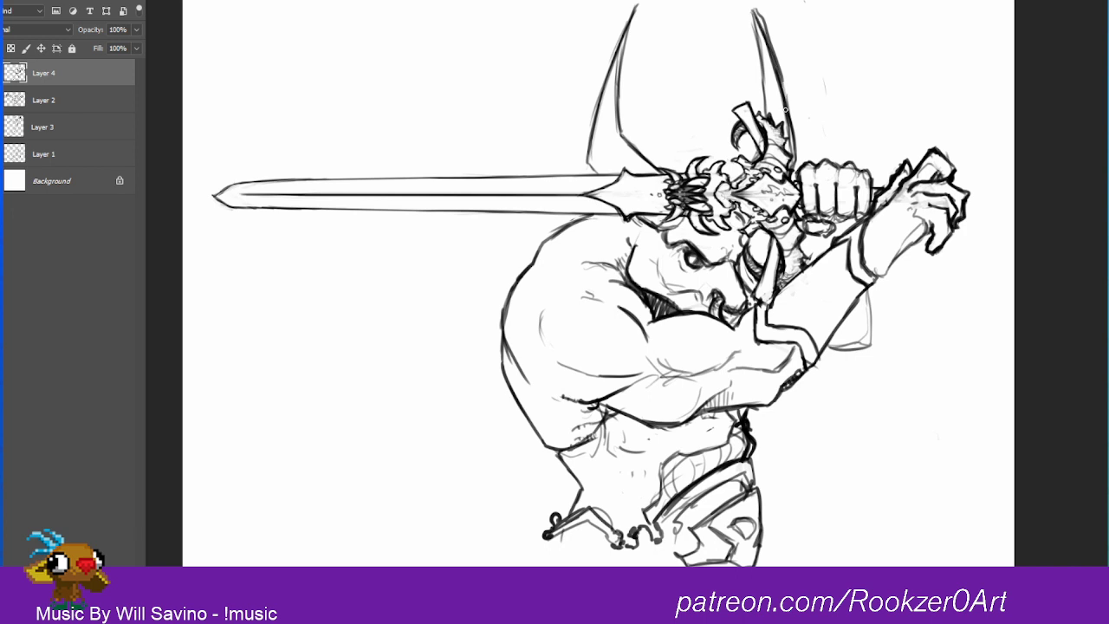
key(ctrl+z)
key(ctrl+z)
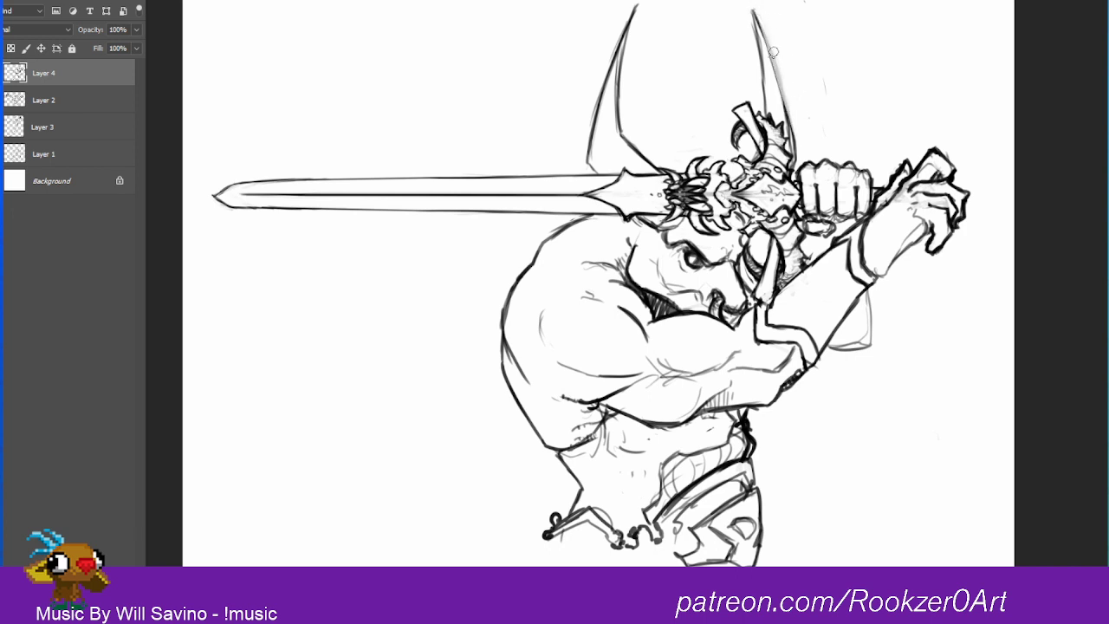
Step: Darken both edges of the second horn with heavier strokes from its tip down to the hilt
drag(753, 10, 793, 133)
drag(771, 59, 795, 149)
drag(780, 86, 793, 133)
mouse_move(772, 47)
mouse_down()
mouse_move(792, 119)
mouse_move(753, 9)
mouse_move(766, 71)
mouse_up()
drag(755, 15, 766, 115)
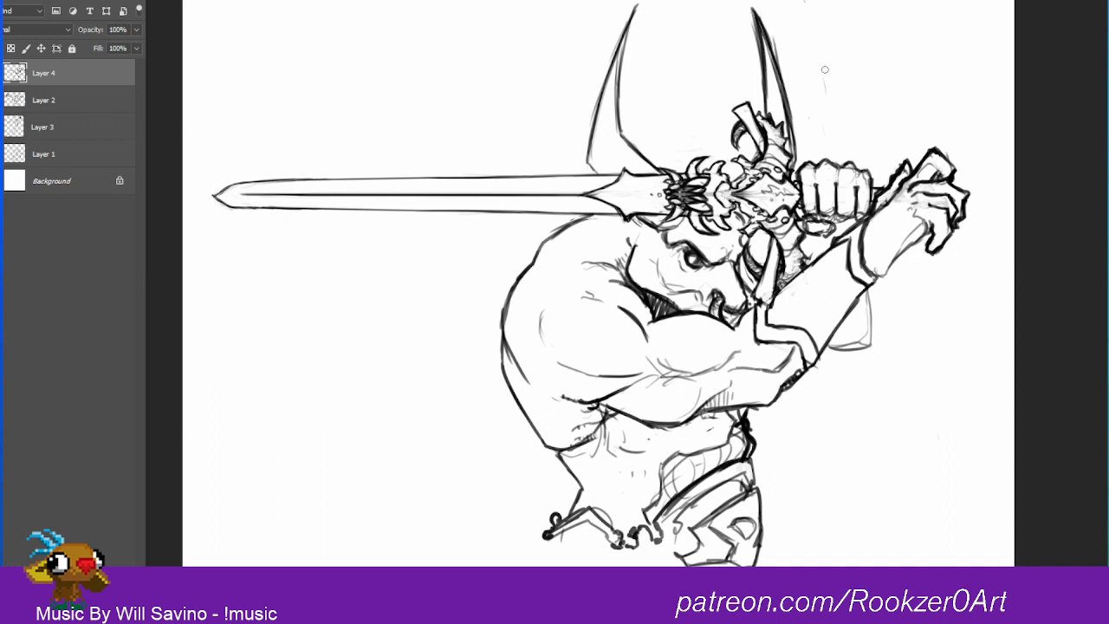
drag(739, 243, 731, 250)
drag(711, 146, 621, 128)
mouse_move(525, 270)
mouse_down()
mouse_move(496, 276)
mouse_move(537, 237)
mouse_up()
drag(511, 237, 536, 228)
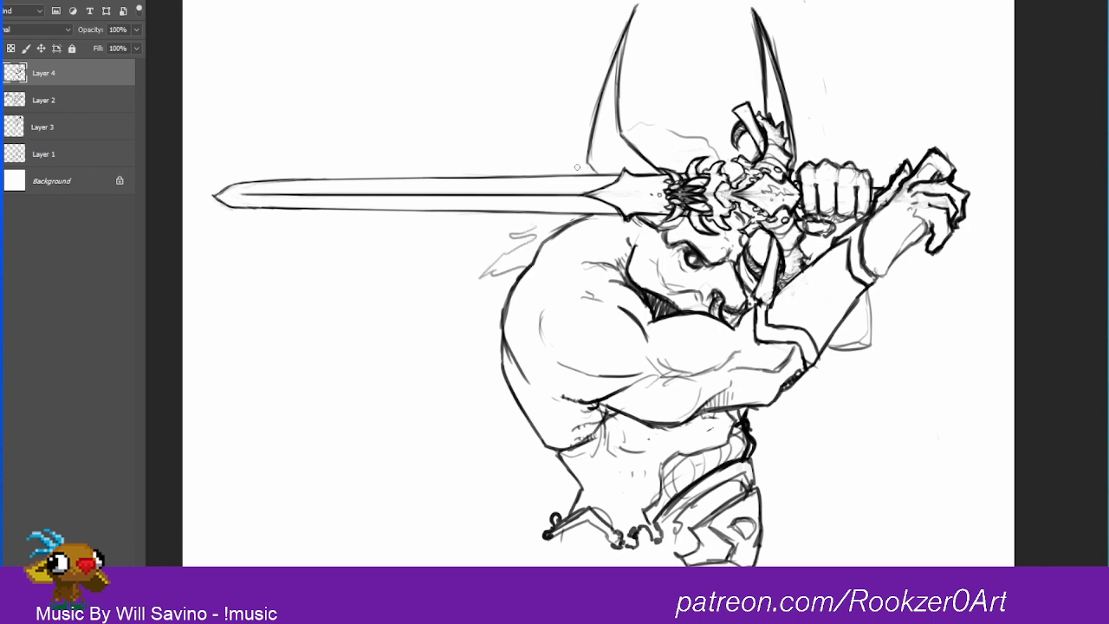
mouse_move(578, 167)
mouse_down()
mouse_move(554, 137)
mouse_move(580, 145)
mouse_move(667, 125)
mouse_up()
mouse_move(641, 103)
mouse_down()
mouse_move(723, 151)
mouse_move(728, 168)
mouse_up()
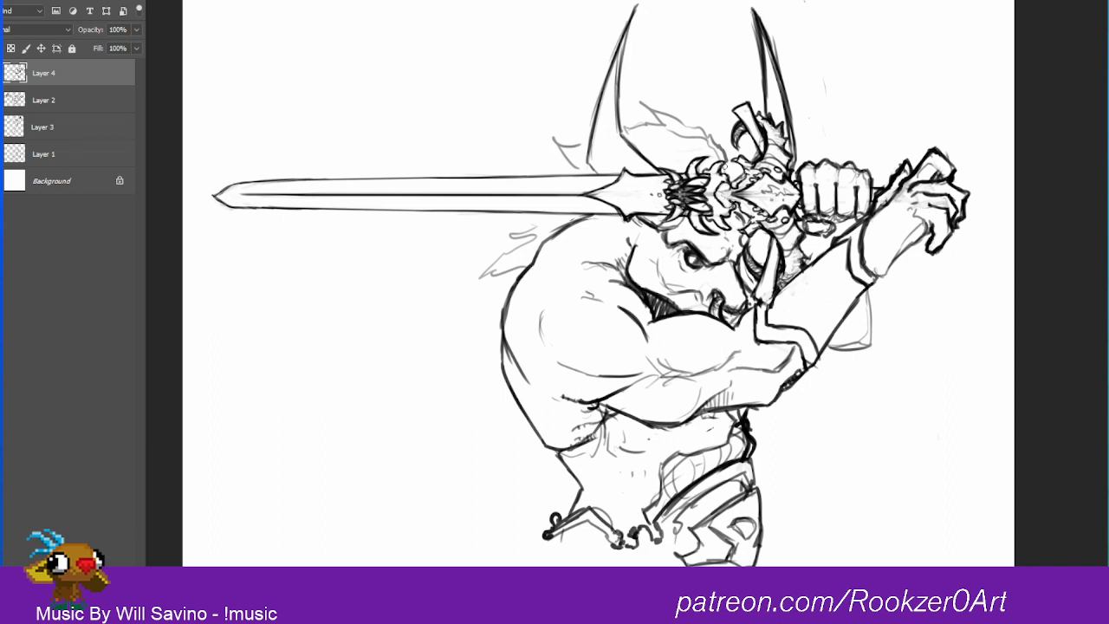
mouse_move(517, 253)
mouse_down()
mouse_move(527, 234)
mouse_move(490, 273)
mouse_move(520, 266)
mouse_up()
mouse_move(566, 162)
mouse_down()
mouse_move(548, 140)
mouse_move(572, 165)
mouse_move(578, 142)
mouse_move(638, 119)
mouse_move(631, 127)
mouse_move(702, 139)
mouse_move(727, 155)
mouse_move(686, 135)
mouse_up()
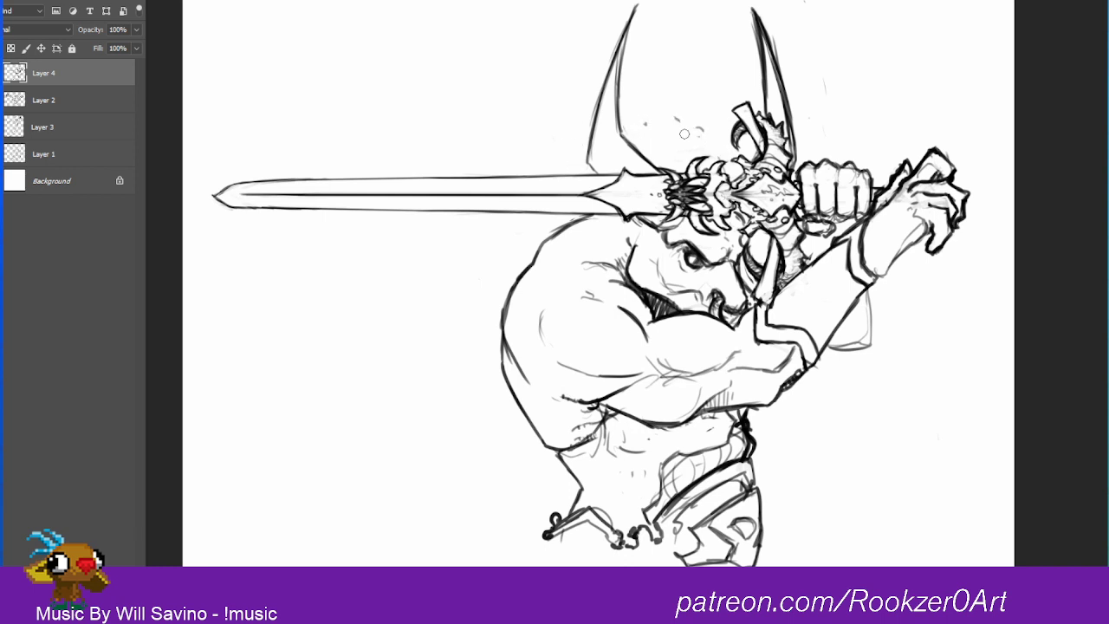
Step: Ink a thicker inner edge on the first horn, from its base at the blade up toward the tip
drag(621, 132, 660, 175)
mouse_move(618, 98)
mouse_down()
mouse_move(624, 137)
mouse_move(622, 79)
mouse_up()
drag(622, 125, 627, 45)
mouse_move(622, 100)
mouse_down()
mouse_move(637, 4)
mouse_move(621, 54)
mouse_up()
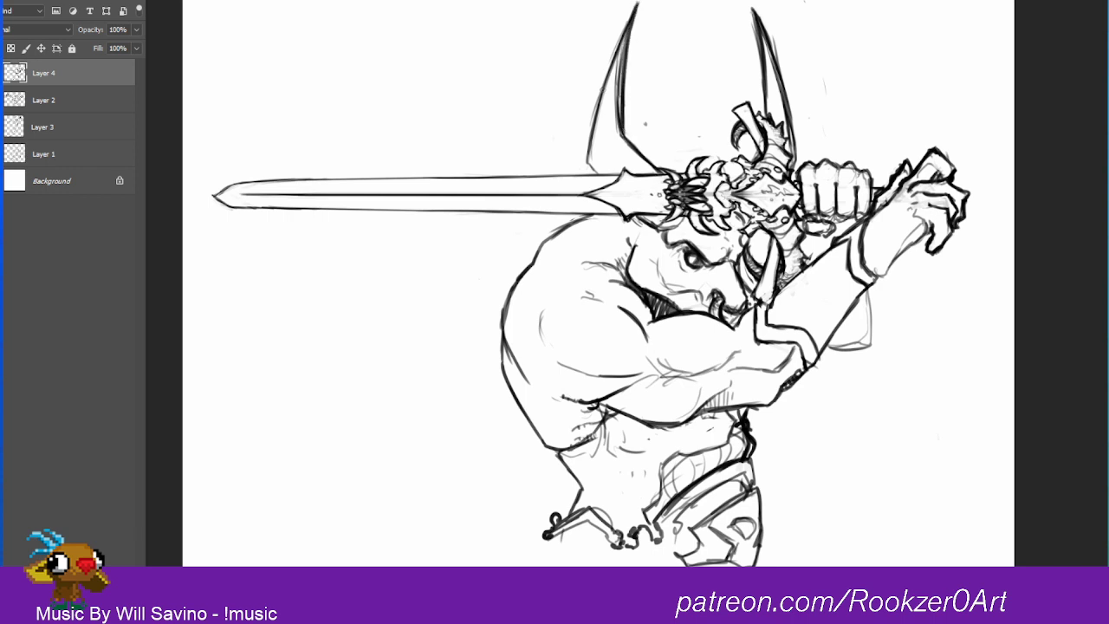
Step: Ink the outer edge of the first horn from tip to base, and touch up the line at the back of the head
drag(636, 8, 599, 109)
drag(620, 47, 593, 133)
mouse_move(610, 94)
mouse_down()
mouse_move(588, 173)
mouse_move(598, 174)
mouse_up()
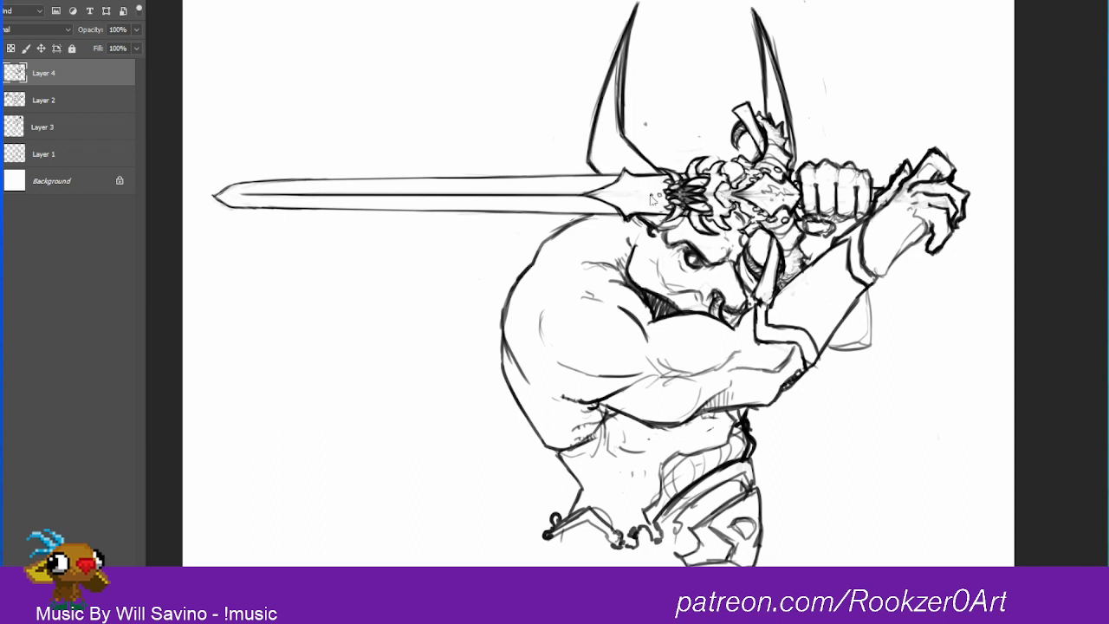
drag(632, 245, 628, 239)
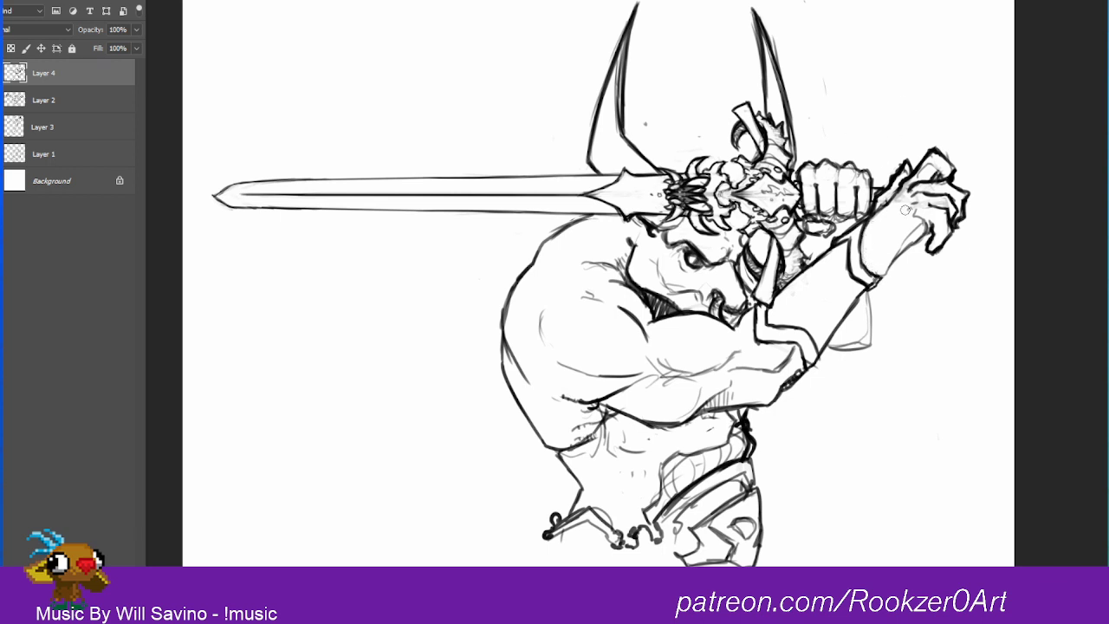
Step: Strengthen the outline of the open hand along its palm, wrist and fingers
drag(877, 278, 922, 225)
drag(937, 156, 960, 172)
drag(879, 203, 899, 184)
Step: Draw the banded arm guard behind the raised forearm, outlining its straps, and darken the lines beneath the gripping fist
mouse_move(875, 297)
mouse_down()
mouse_move(866, 331)
mouse_move(842, 345)
mouse_move(880, 290)
mouse_move(856, 332)
mouse_move(840, 329)
mouse_move(880, 289)
mouse_move(851, 338)
mouse_move(863, 305)
mouse_move(848, 321)
mouse_up()
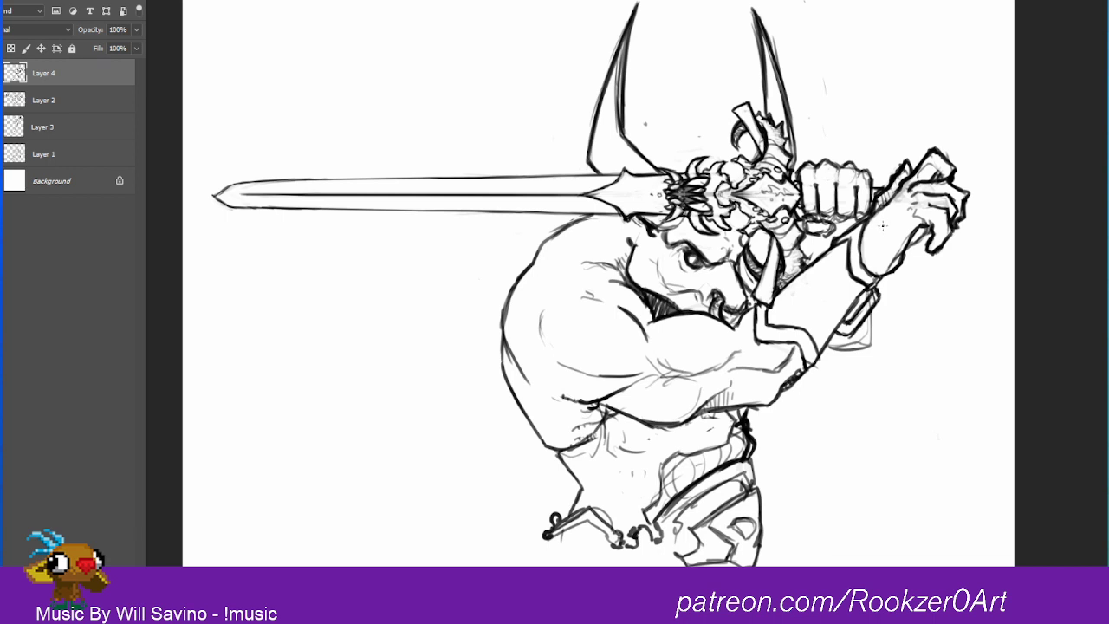
mouse_move(809, 233)
mouse_down()
mouse_move(818, 242)
mouse_move(856, 222)
mouse_move(821, 242)
mouse_move(836, 246)
mouse_move(801, 219)
mouse_move(807, 263)
mouse_up()
mouse_move(875, 298)
mouse_down()
mouse_move(863, 346)
mouse_move(821, 357)
mouse_move(867, 348)
mouse_move(877, 310)
mouse_move(864, 345)
mouse_move(882, 333)
mouse_move(867, 355)
mouse_move(872, 341)
mouse_move(851, 324)
mouse_up()
mouse_move(877, 277)
mouse_down()
mouse_move(849, 324)
mouse_move(856, 336)
mouse_up()
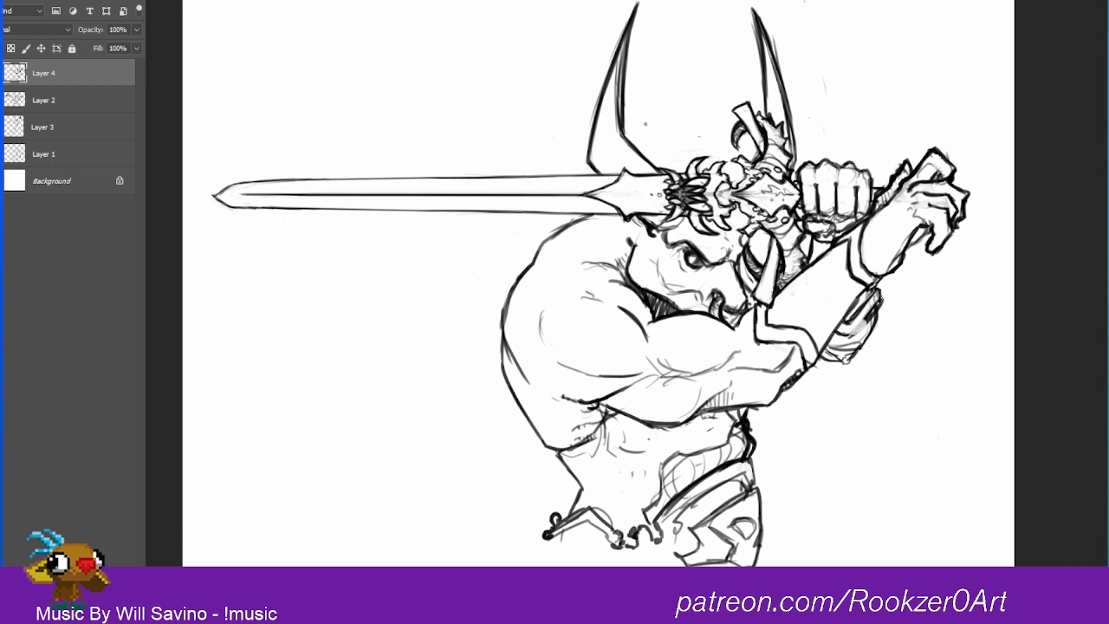
key(ctrl+z)
key(ctrl+z)
mouse_move(868, 305)
mouse_down()
mouse_move(852, 335)
mouse_move(833, 340)
mouse_up()
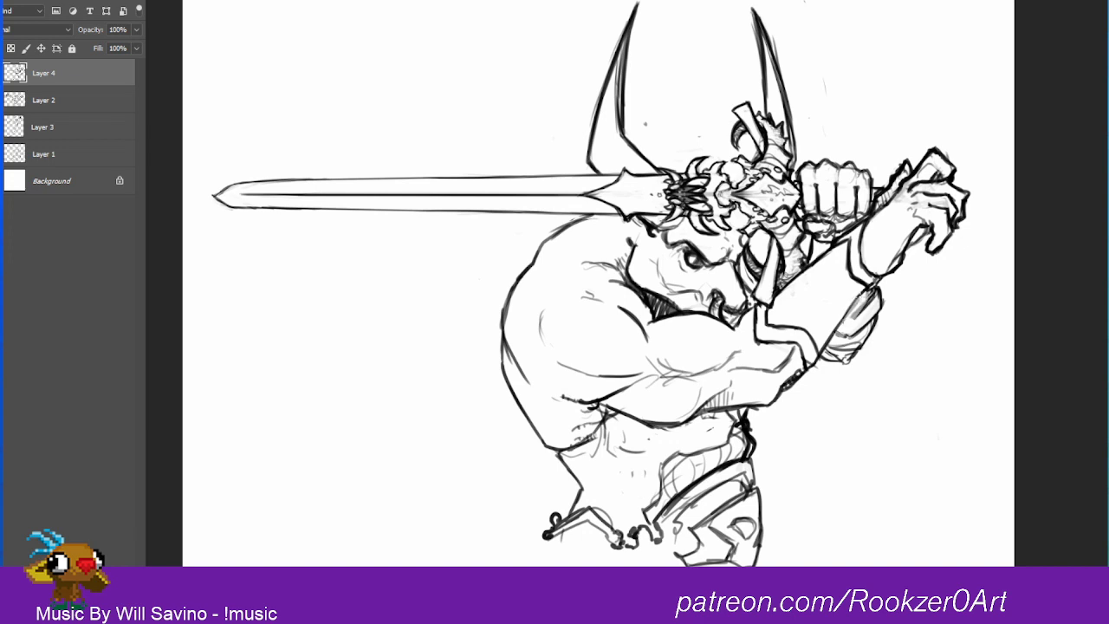
mouse_move(871, 288)
mouse_down()
mouse_move(838, 326)
mouse_move(853, 341)
mouse_move(877, 310)
mouse_move(872, 296)
mouse_move(861, 350)
mouse_move(818, 364)
mouse_up()
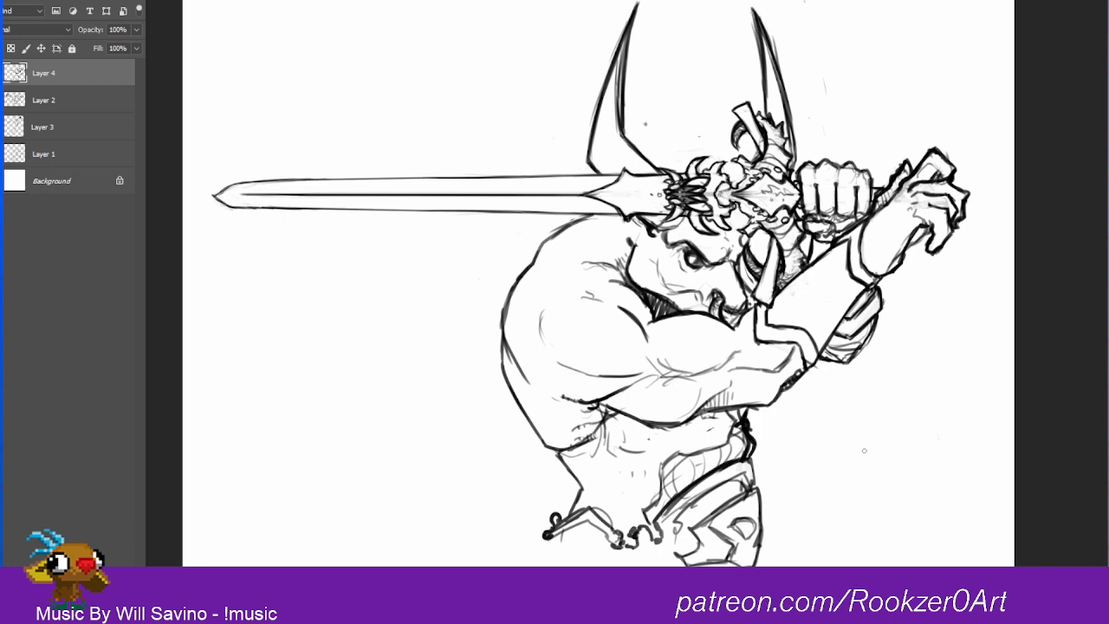
Step: Erase the stray dots between the horns and thin the heavy inner line of the first horn
click(646, 125)
click(699, 137)
mouse_move(617, 85)
mouse_down()
mouse_move(617, 136)
mouse_move(620, 80)
mouse_move(613, 115)
mouse_up()
drag(635, 7, 618, 83)
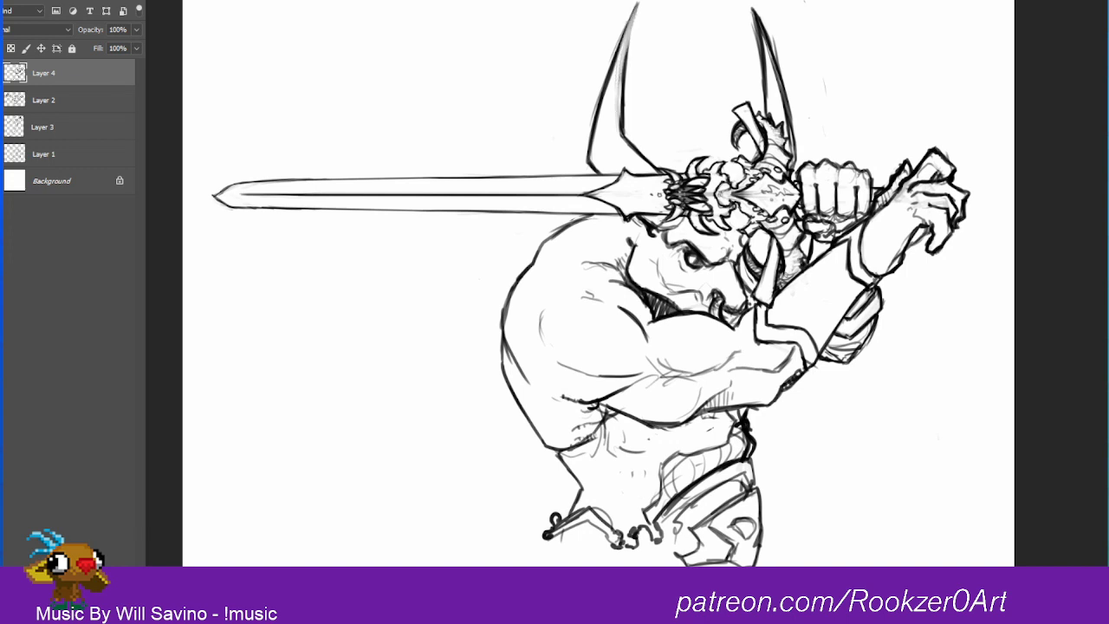
Step: Redraw the first horn's edges with darker strokes toward the pointed tip, undoing the last stroke
drag(616, 66, 637, 10)
drag(628, 48, 637, 5)
drag(625, 69, 639, 4)
drag(624, 90, 635, 16)
drag(621, 129, 618, 70)
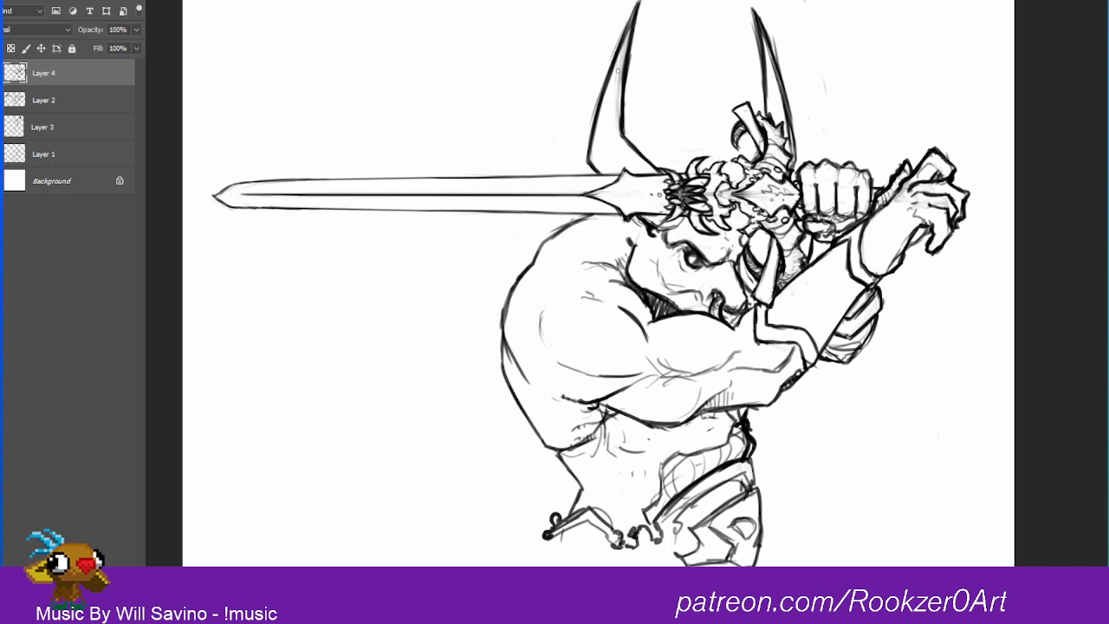
key(ctrl+z)
Step: Shade the inside of the first horn with hatching from its tip down toward the base
drag(640, 5, 606, 152)
drag(614, 111, 609, 152)
mouse_move(615, 82)
mouse_down()
mouse_move(601, 154)
mouse_move(614, 142)
mouse_move(614, 95)
mouse_up()
drag(627, 59, 616, 90)
drag(626, 41, 588, 140)
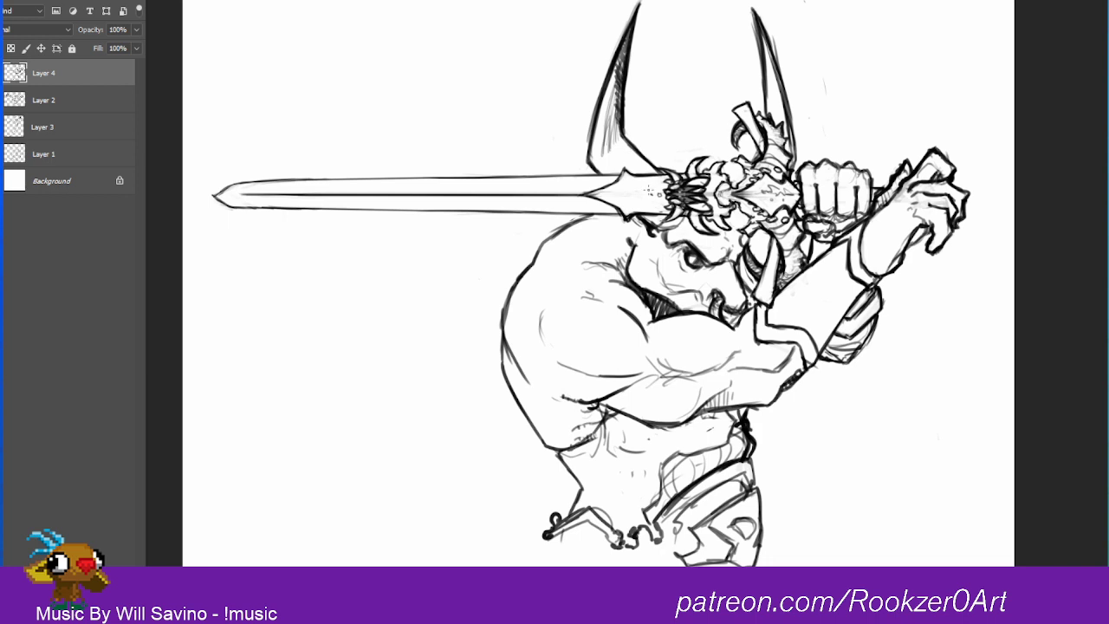
Step: Add an engraved pattern to the blade's pointed collar, and deepen the nostril and wrinkle lines on the snout
mouse_move(656, 184)
mouse_down()
mouse_move(612, 194)
mouse_move(642, 196)
mouse_move(651, 183)
mouse_move(606, 194)
mouse_up()
mouse_move(608, 195)
mouse_down()
mouse_move(641, 203)
mouse_move(646, 185)
mouse_up()
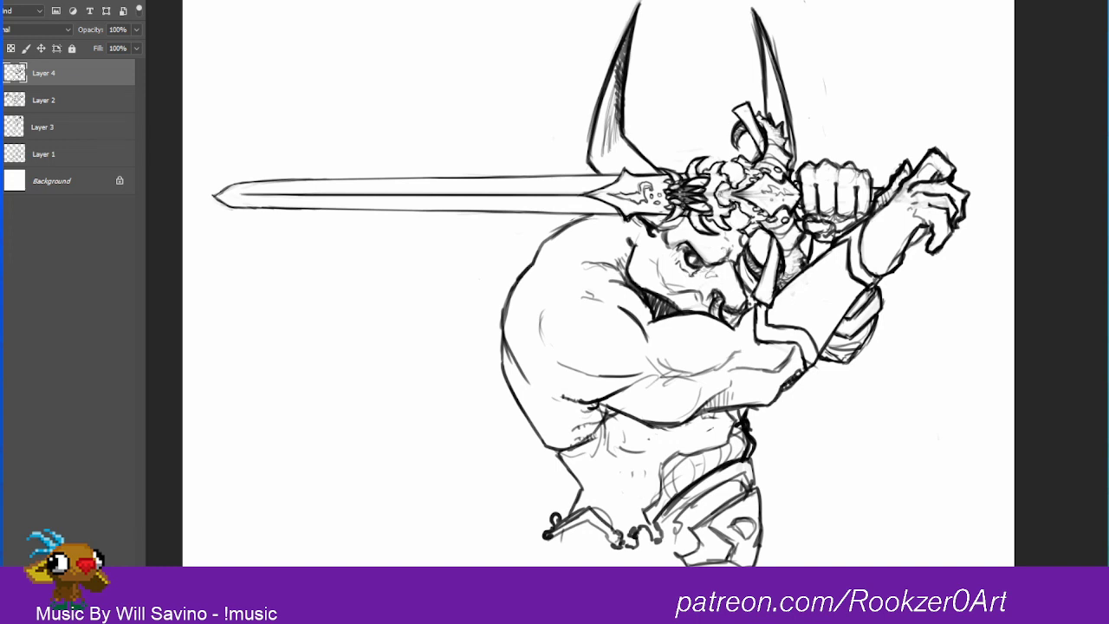
mouse_move(720, 278)
mouse_down()
mouse_move(730, 282)
mouse_move(721, 269)
mouse_up()
mouse_move(718, 266)
mouse_down()
mouse_move(737, 272)
mouse_move(748, 302)
mouse_move(740, 317)
mouse_move(731, 309)
mouse_move(741, 302)
mouse_move(721, 299)
mouse_move(723, 310)
mouse_move(708, 300)
mouse_move(741, 314)
mouse_up()
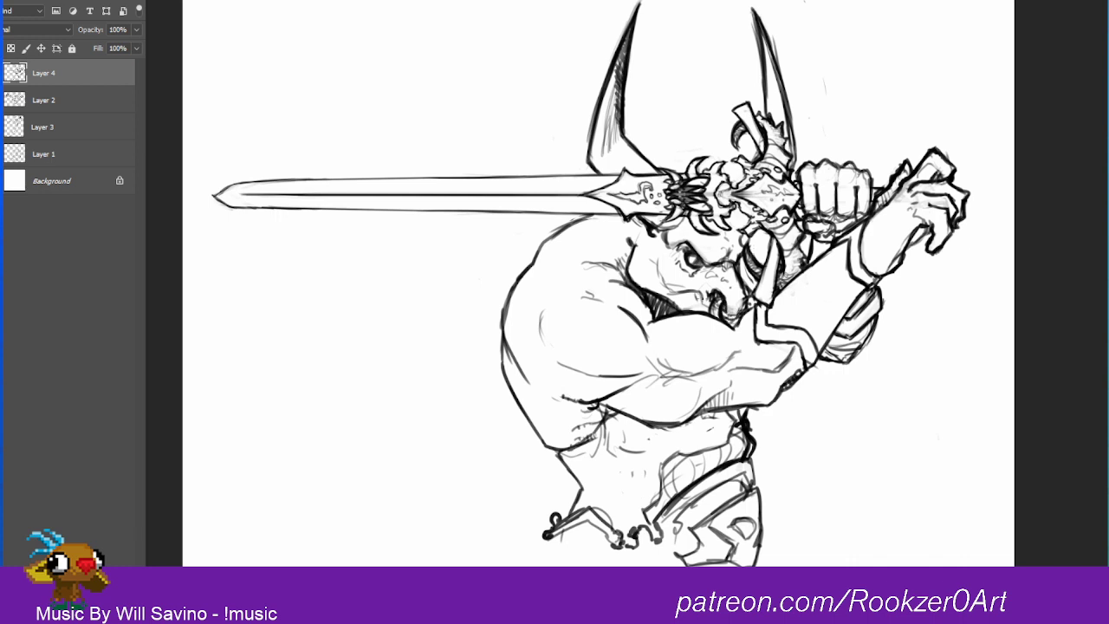
Step: Clean up the rough upper-arm sketch lines and redraw the shoulder and biceps as rounded muscle contours
mouse_move(679, 292)
mouse_down()
mouse_move(706, 308)
mouse_move(671, 310)
mouse_move(685, 310)
mouse_up()
mouse_move(660, 356)
mouse_down()
mouse_move(709, 370)
mouse_move(698, 371)
mouse_move(714, 355)
mouse_up()
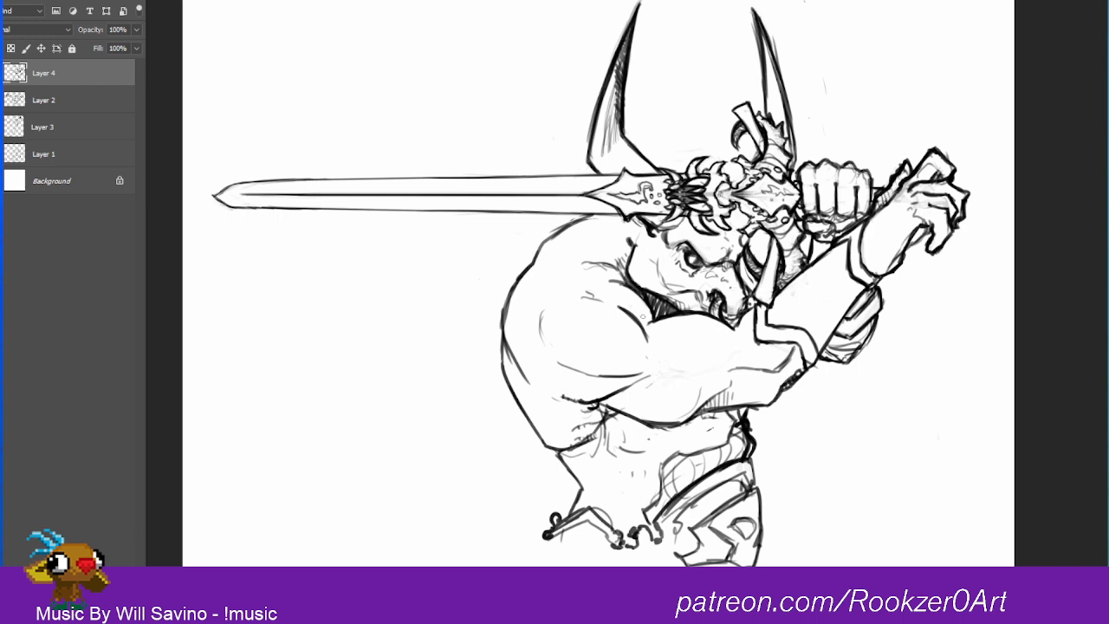
mouse_move(621, 283)
mouse_down()
mouse_move(553, 350)
mouse_move(655, 377)
mouse_move(635, 304)
mouse_move(701, 372)
mouse_move(736, 347)
mouse_move(745, 317)
mouse_move(738, 343)
mouse_move(763, 363)
mouse_move(756, 336)
mouse_move(693, 391)
mouse_move(703, 382)
mouse_up()
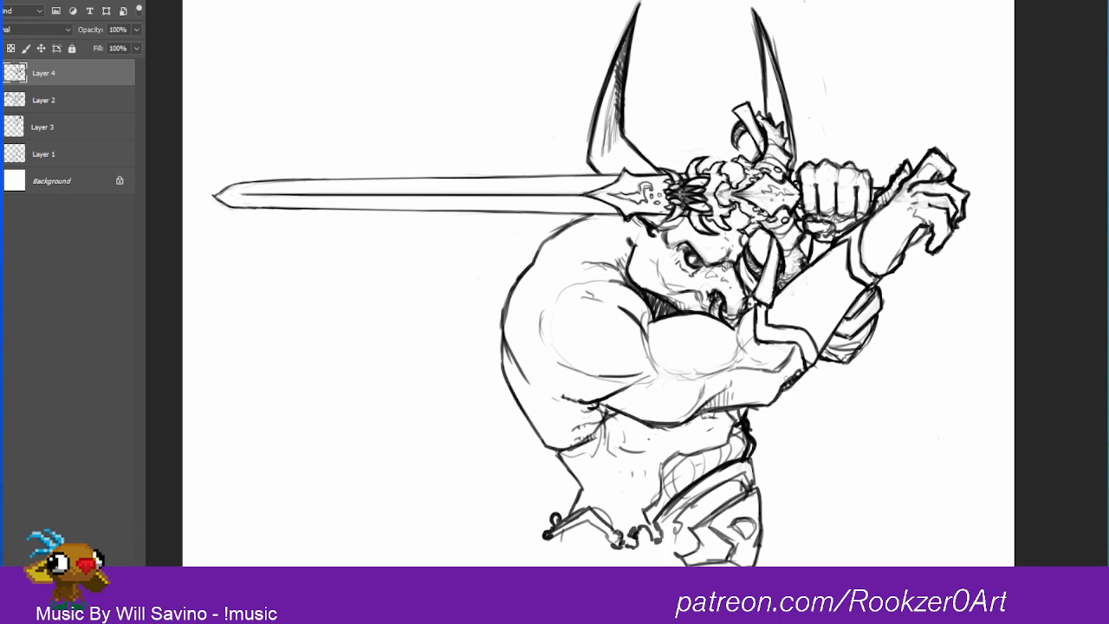
Step: Redefine the forearm outline around the elbow cuff and add muscle lines between the cuff and the elbow
mouse_move(784, 387)
mouse_down()
mouse_move(813, 369)
mouse_move(828, 334)
mouse_up()
drag(782, 292, 807, 258)
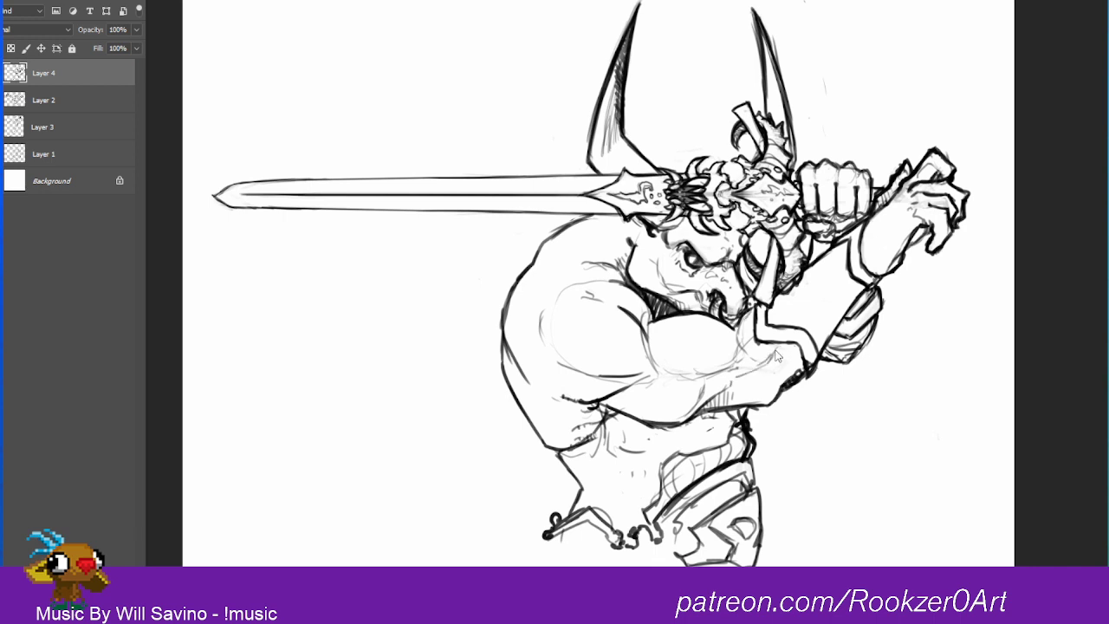
mouse_move(779, 347)
mouse_down()
mouse_move(753, 371)
mouse_move(776, 381)
mouse_move(778, 395)
mouse_up()
mouse_move(788, 365)
mouse_down()
mouse_move(782, 380)
mouse_move(777, 351)
mouse_move(748, 370)
mouse_up()
drag(781, 352, 800, 357)
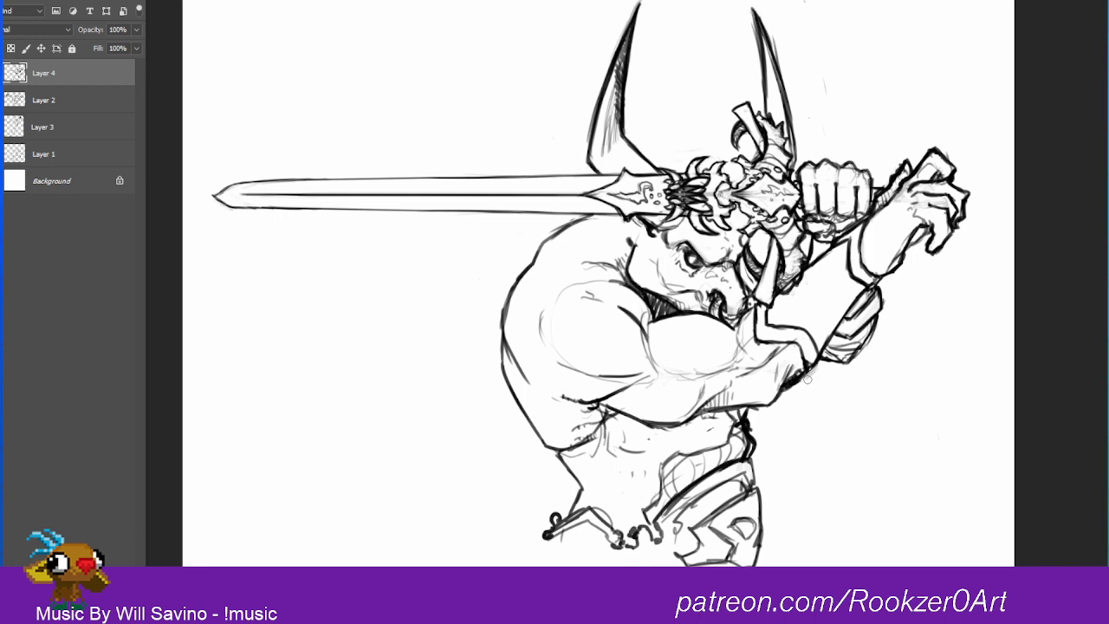
Step: Redraw the lower edge of the elbow cuff as a clean, thick band joining the forearm outline
mouse_move(795, 385)
mouse_down()
mouse_move(812, 376)
mouse_move(816, 354)
mouse_up()
mouse_move(786, 342)
mouse_down()
mouse_move(803, 372)
mouse_move(817, 356)
mouse_move(805, 377)
mouse_move(821, 349)
mouse_move(784, 389)
mouse_move(820, 351)
mouse_move(804, 373)
mouse_up()
key(ctrl+z)
drag(804, 333, 816, 357)
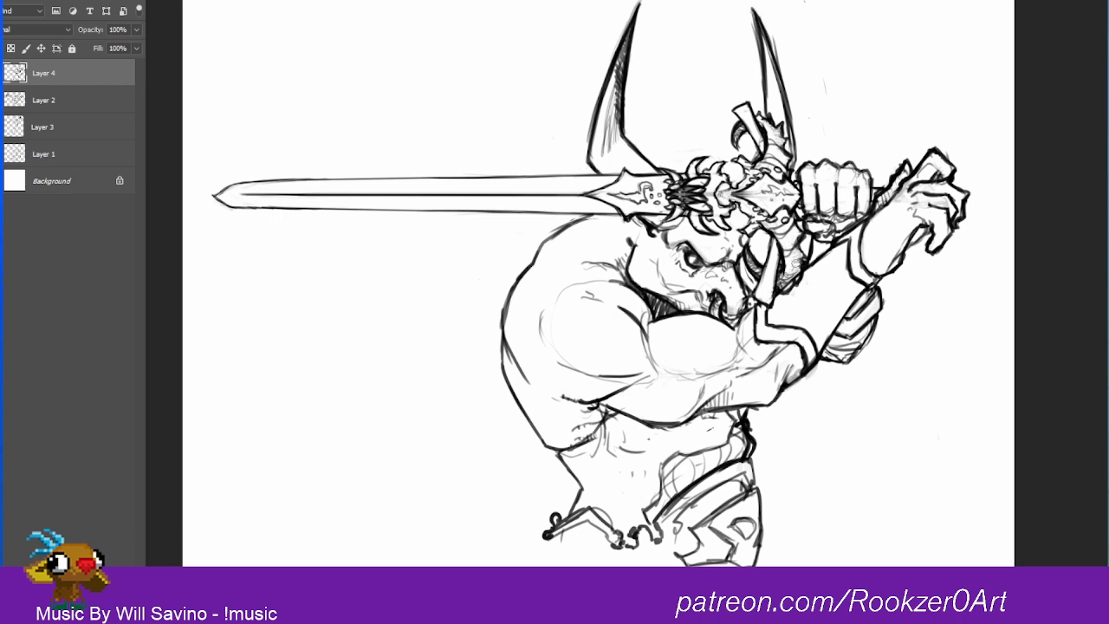
Step: Add textured hatching to the wrapped crossguard and reshape the flat tips at both of its ends
mouse_move(795, 263)
mouse_down()
mouse_move(784, 290)
mouse_move(794, 252)
mouse_move(780, 227)
mouse_up()
mouse_move(759, 165)
mouse_down()
mouse_move(785, 169)
mouse_move(782, 136)
mouse_move(766, 133)
mouse_up()
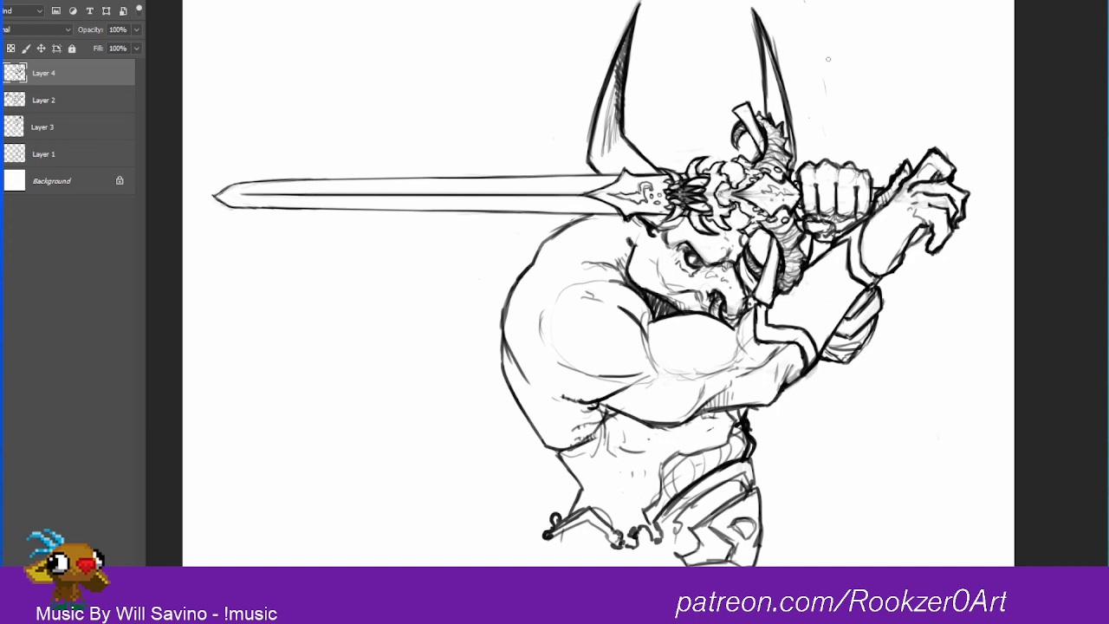
mouse_move(769, 242)
mouse_down()
mouse_move(755, 299)
mouse_move(768, 307)
mouse_move(778, 289)
mouse_move(771, 301)
mouse_up()
drag(774, 255, 767, 300)
drag(773, 251, 770, 282)
drag(771, 241, 767, 276)
drag(770, 231, 760, 279)
mouse_move(750, 102)
mouse_down()
mouse_move(731, 106)
mouse_move(748, 130)
mouse_move(732, 95)
mouse_move(742, 110)
mouse_move(734, 102)
mouse_move(750, 102)
mouse_move(759, 124)
mouse_up()
key(b)
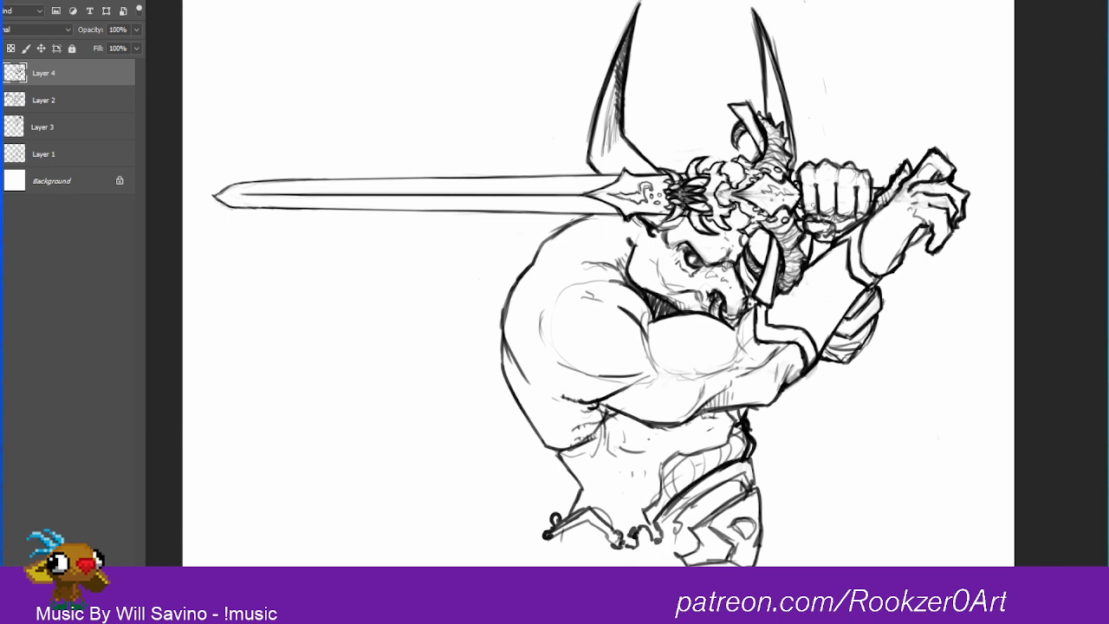
Step: Refine the skull hilt's two eye sockets and rough in faint wisps above the skull
drag(745, 237, 742, 251)
mouse_move(733, 212)
mouse_down()
mouse_move(745, 227)
mouse_move(738, 210)
mouse_move(733, 234)
mouse_move(736, 201)
mouse_move(740, 230)
mouse_up()
mouse_move(717, 159)
mouse_down()
mouse_move(669, 128)
mouse_move(687, 132)
mouse_up()
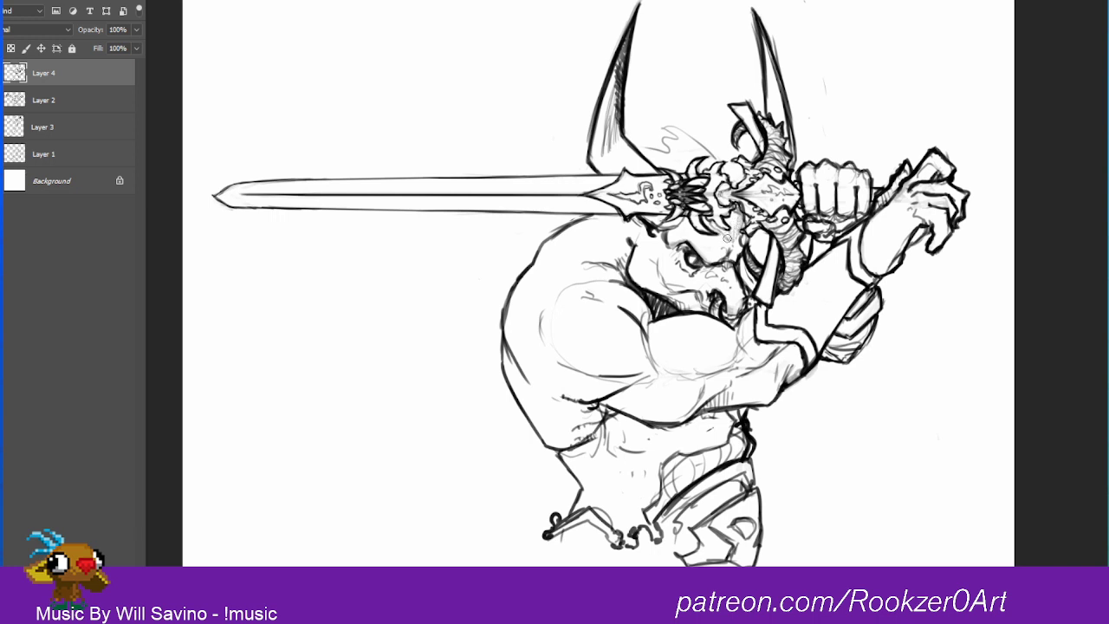
drag(715, 149, 667, 137)
drag(737, 220, 742, 221)
drag(730, 163, 739, 171)
drag(739, 223, 736, 226)
mouse_move(736, 171)
mouse_down()
mouse_move(734, 163)
mouse_move(737, 182)
mouse_up()
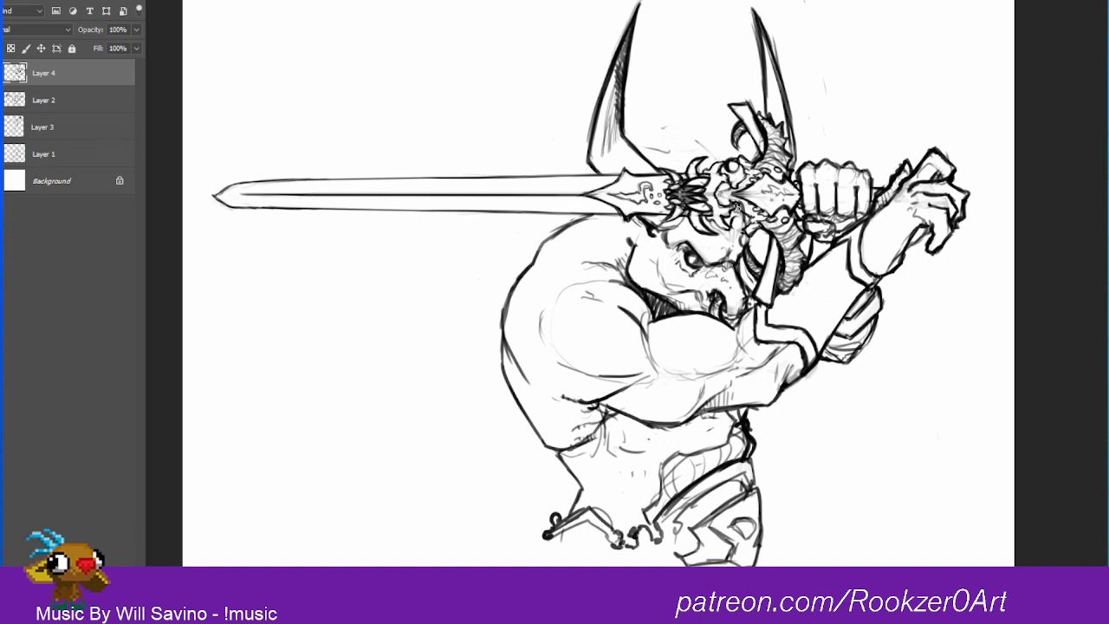
Step: Draw a jagged flame trail rising from the skull's upper eye socket into the space between the horns
mouse_move(735, 230)
mouse_down()
mouse_move(732, 214)
mouse_move(738, 227)
mouse_up()
drag(739, 165, 736, 159)
drag(740, 217, 732, 218)
mouse_move(734, 165)
mouse_down()
mouse_move(684, 127)
mouse_move(678, 83)
mouse_move(726, 146)
mouse_move(719, 109)
mouse_move(698, 108)
mouse_move(678, 84)
mouse_up()
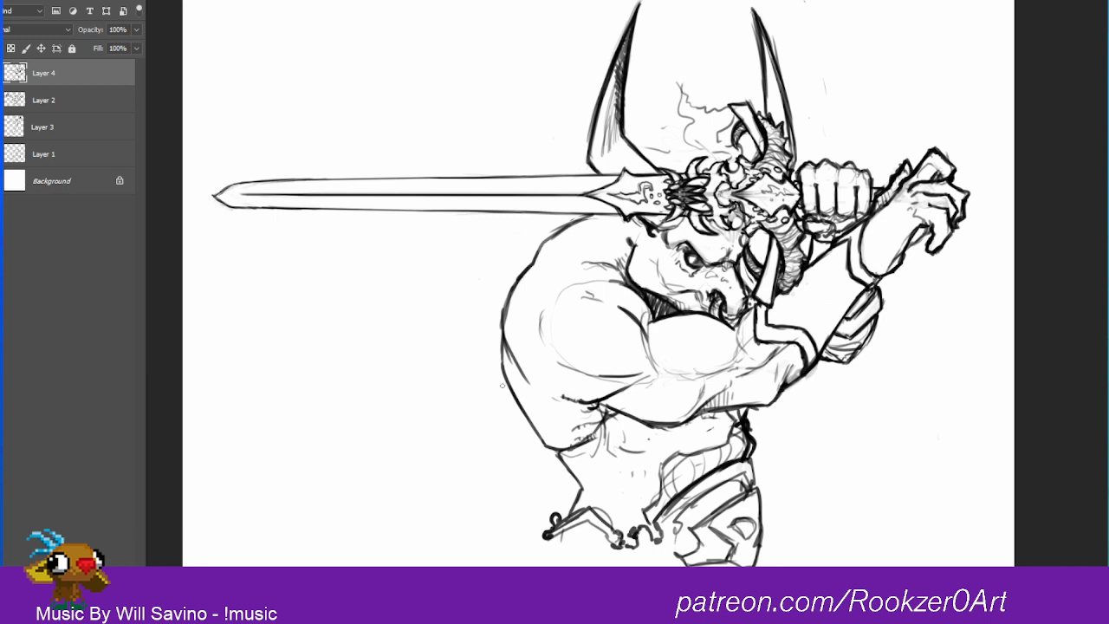
Step: Sketch a large flame outline sweeping from the warrior's back up behind the blade toward the horns
mouse_move(502, 384)
mouse_down()
mouse_move(449, 316)
mouse_move(463, 228)
mouse_up()
drag(447, 164, 418, 54)
mouse_move(418, 53)
mouse_down()
mouse_move(469, 108)
mouse_move(519, 71)
mouse_move(552, 19)
mouse_move(631, 26)
mouse_move(721, 74)
mouse_move(738, 97)
mouse_move(735, 76)
mouse_move(713, 93)
mouse_move(657, 26)
mouse_move(647, 43)
mouse_move(581, 9)
mouse_up()
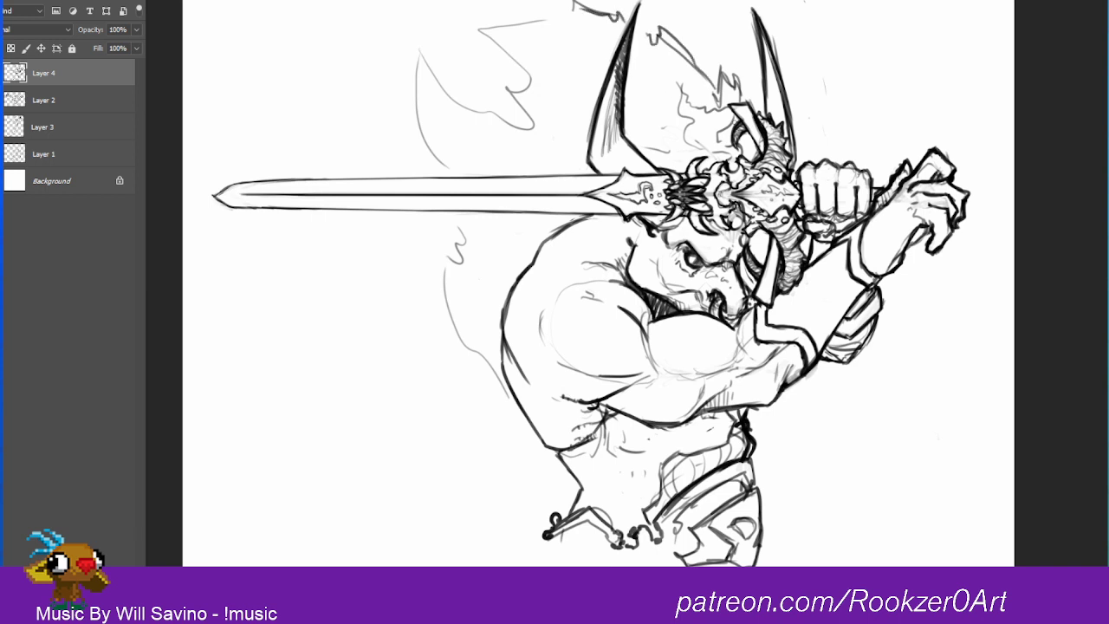
Step: Refine the flames between the horns with heavier tongues and a thicker upper contour, erasing the wisps just above the skull
mouse_move(708, 151)
mouse_down()
mouse_move(667, 128)
mouse_move(678, 120)
mouse_move(650, 76)
mouse_move(682, 92)
mouse_up()
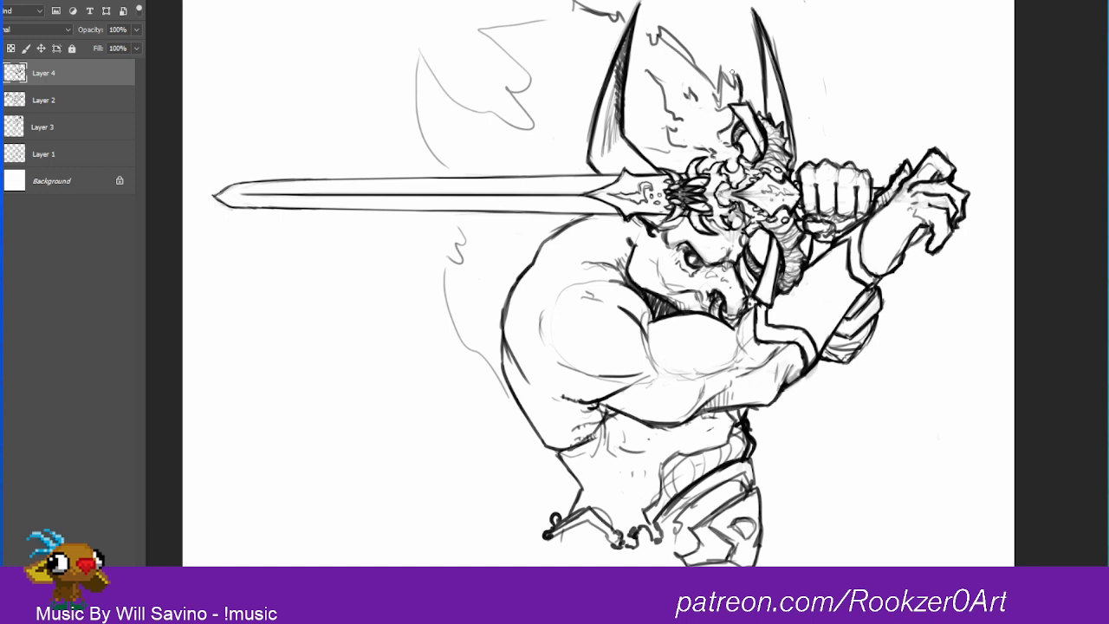
drag(716, 96, 704, 84)
mouse_move(725, 78)
mouse_down()
mouse_move(725, 66)
mouse_move(733, 88)
mouse_move(716, 95)
mouse_move(705, 82)
mouse_move(747, 108)
mouse_move(722, 142)
mouse_move(734, 150)
mouse_move(721, 136)
mouse_move(704, 152)
mouse_move(665, 124)
mouse_move(663, 138)
mouse_move(678, 132)
mouse_move(642, 68)
mouse_up()
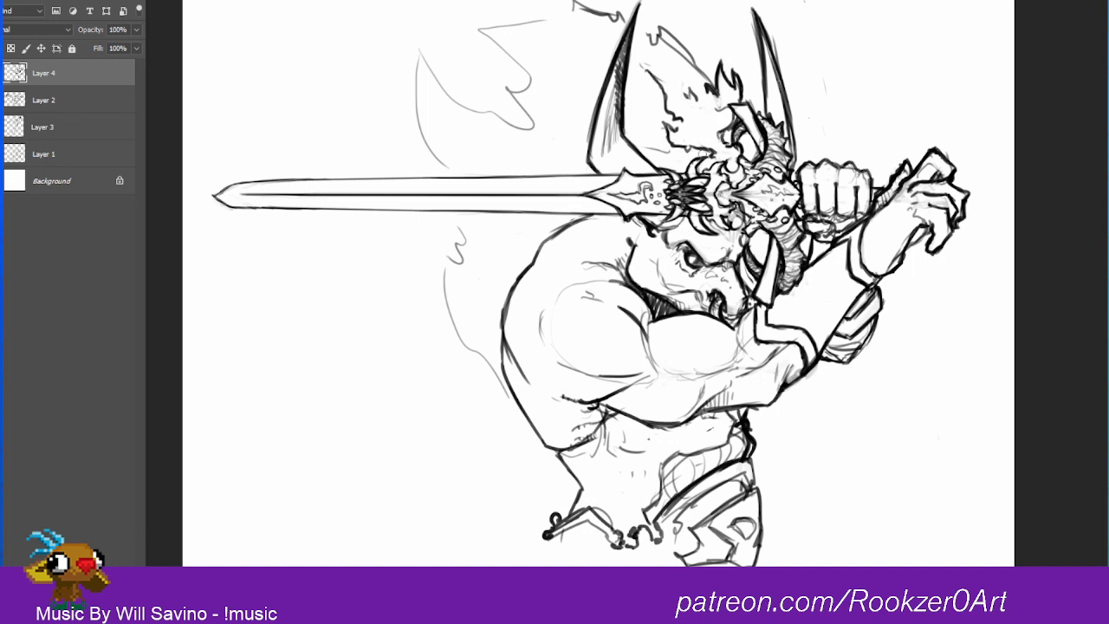
mouse_move(696, 149)
mouse_down()
mouse_move(674, 147)
mouse_move(665, 129)
mouse_move(675, 130)
mouse_up()
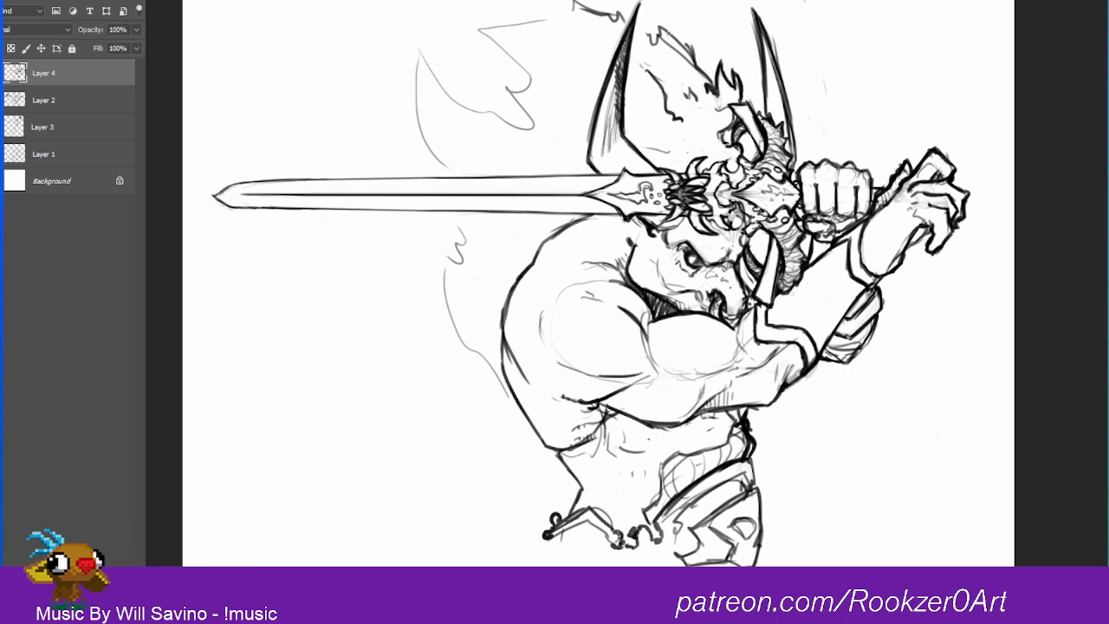
mouse_move(674, 38)
mouse_down()
mouse_move(659, 22)
mouse_move(657, 51)
mouse_move(648, 32)
mouse_move(567, 2)
mouse_up()
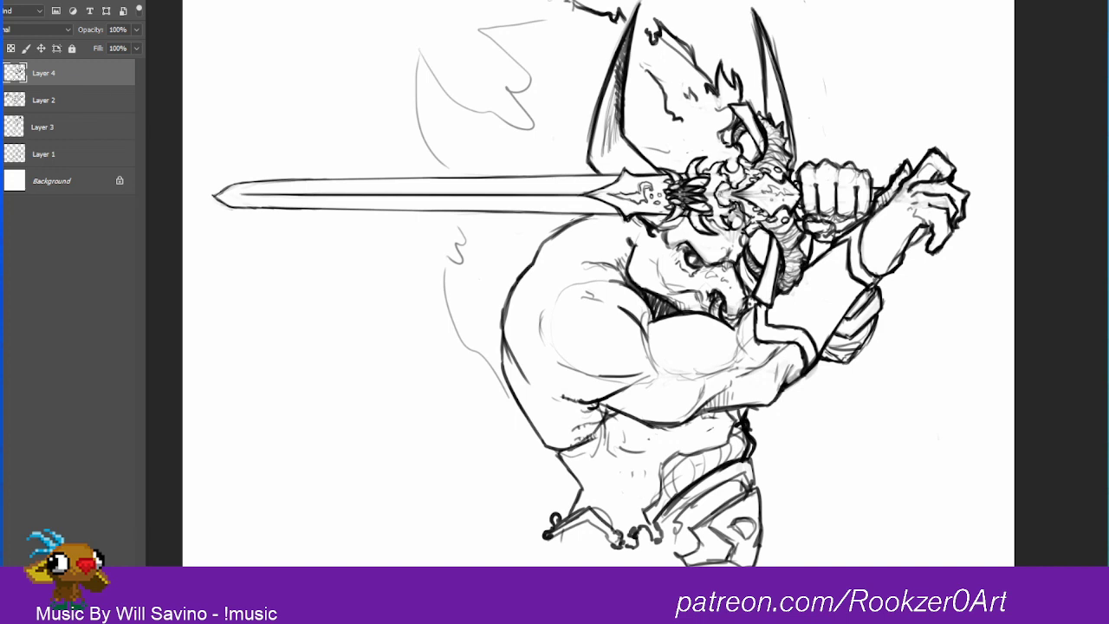
Step: Sketch the inner contour of the large flame behind the back, above and below the blade
drag(501, 256, 510, 231)
mouse_move(495, 169)
mouse_down()
mouse_move(569, 148)
mouse_move(546, 49)
mouse_move(574, 50)
mouse_up()
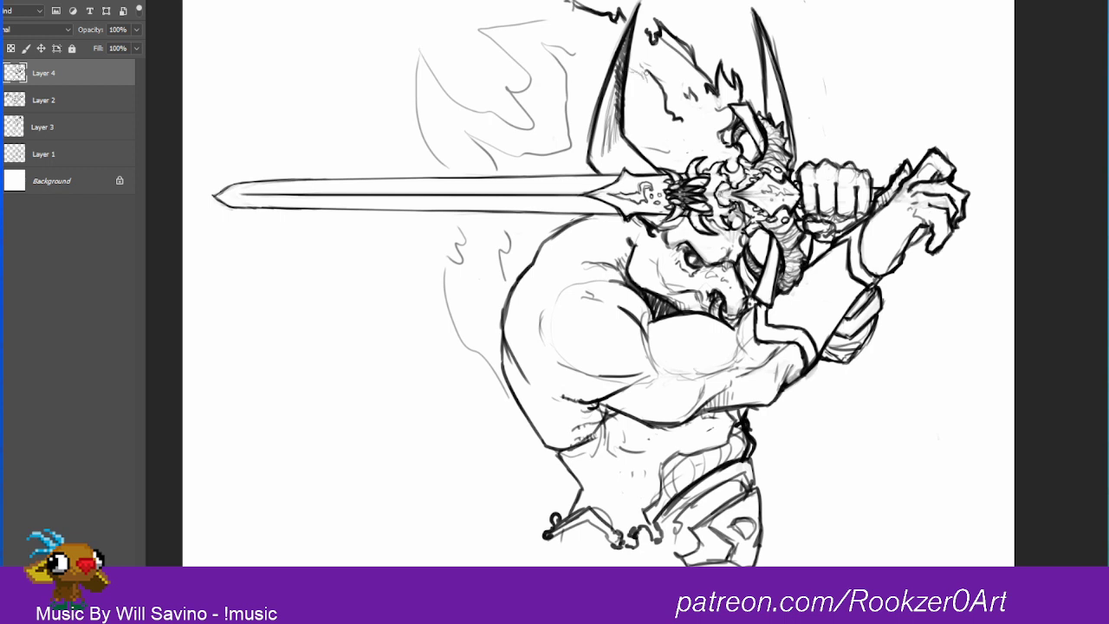
Step: Add muscle contours and hatching to the waist and abdomen above the belt
mouse_move(575, 456)
mouse_down()
mouse_move(566, 452)
mouse_move(598, 471)
mouse_move(588, 491)
mouse_move(598, 500)
mouse_up()
mouse_move(617, 515)
mouse_down()
mouse_move(604, 512)
mouse_move(625, 486)
mouse_move(622, 468)
mouse_up()
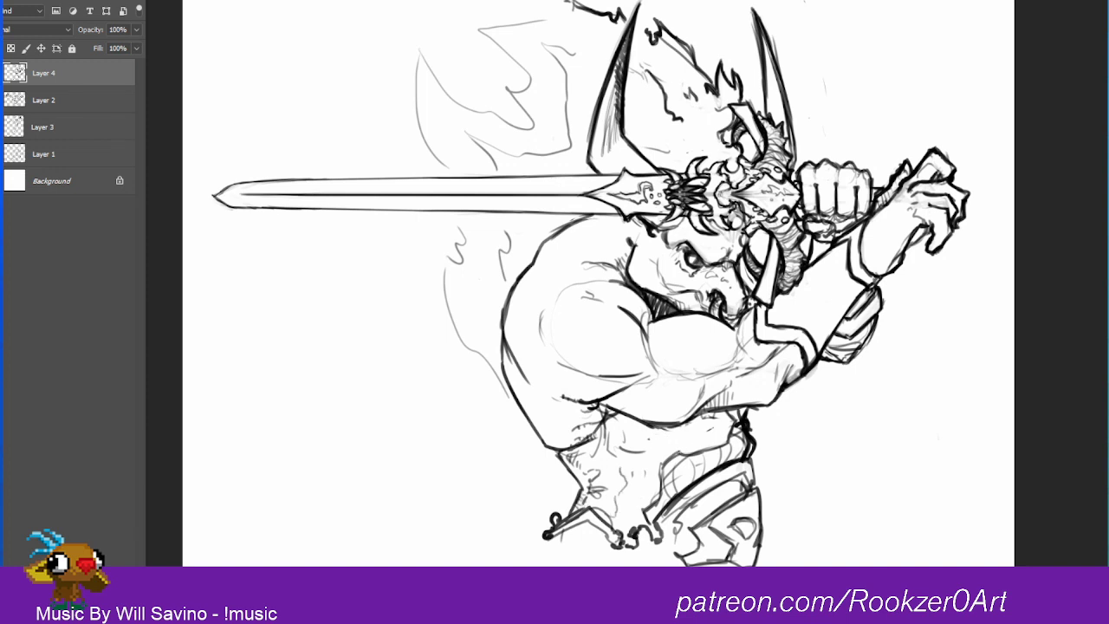
mouse_move(727, 454)
mouse_down()
mouse_move(735, 425)
mouse_move(739, 441)
mouse_up()
drag(619, 448, 668, 451)
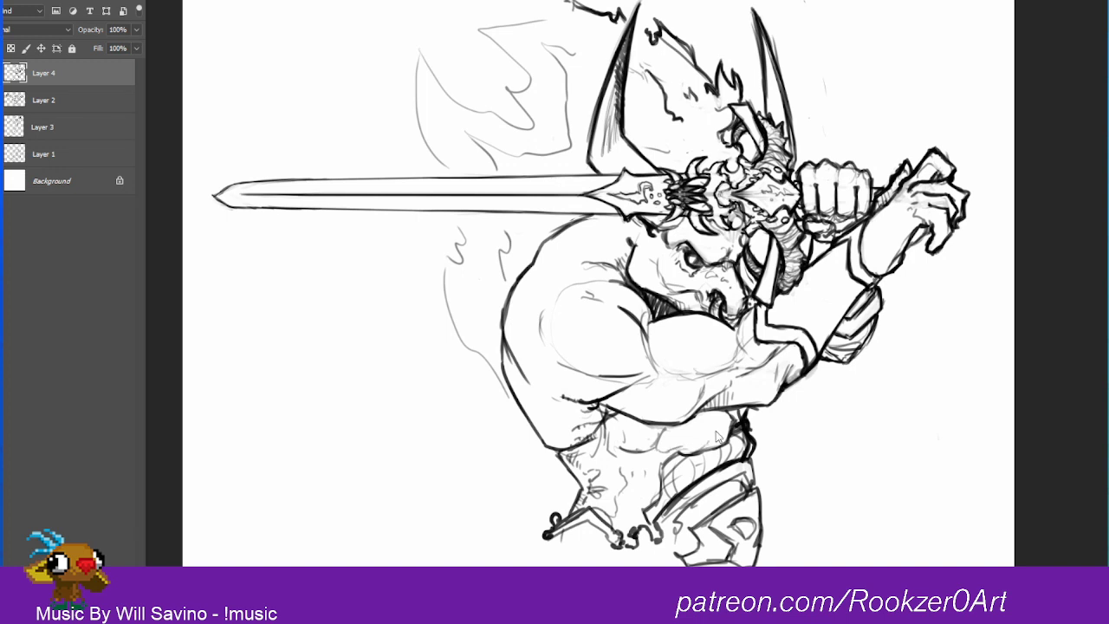
Step: Draw rib-like folds along the side and ink the segmented waist band with thick edges and dividers
mouse_move(726, 419)
mouse_down()
mouse_move(723, 438)
mouse_move(696, 446)
mouse_move(674, 440)
mouse_move(661, 452)
mouse_move(657, 433)
mouse_move(635, 471)
mouse_move(640, 509)
mouse_move(657, 460)
mouse_move(726, 445)
mouse_move(675, 469)
mouse_move(725, 433)
mouse_up()
key(e)
key(b)
drag(668, 464, 734, 433)
mouse_move(680, 455)
mouse_down()
mouse_move(734, 432)
mouse_move(752, 459)
mouse_move(717, 459)
mouse_move(709, 482)
mouse_move(686, 486)
mouse_move(705, 444)
mouse_move(709, 476)
mouse_up()
drag(736, 433, 662, 504)
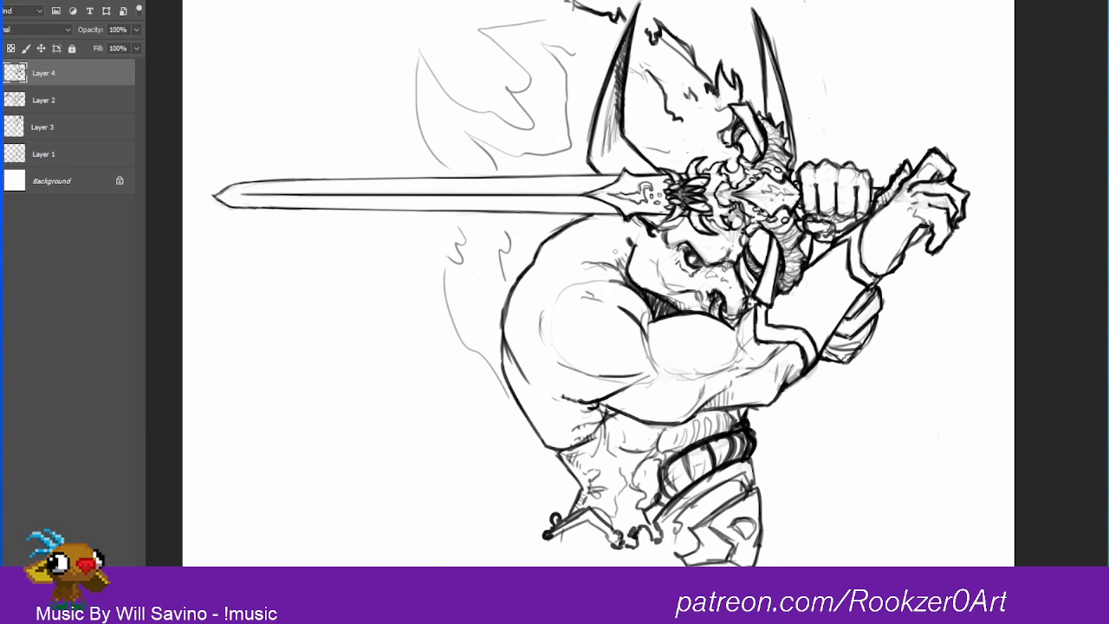
Step: Darken the shoulder and back contours, adding hatching and ragged tufts along the back's outer edge
mouse_move(604, 260)
mouse_down()
mouse_move(627, 284)
mouse_move(540, 342)
mouse_move(612, 381)
mouse_move(531, 358)
mouse_move(550, 393)
mouse_up()
key(ctrl+z)
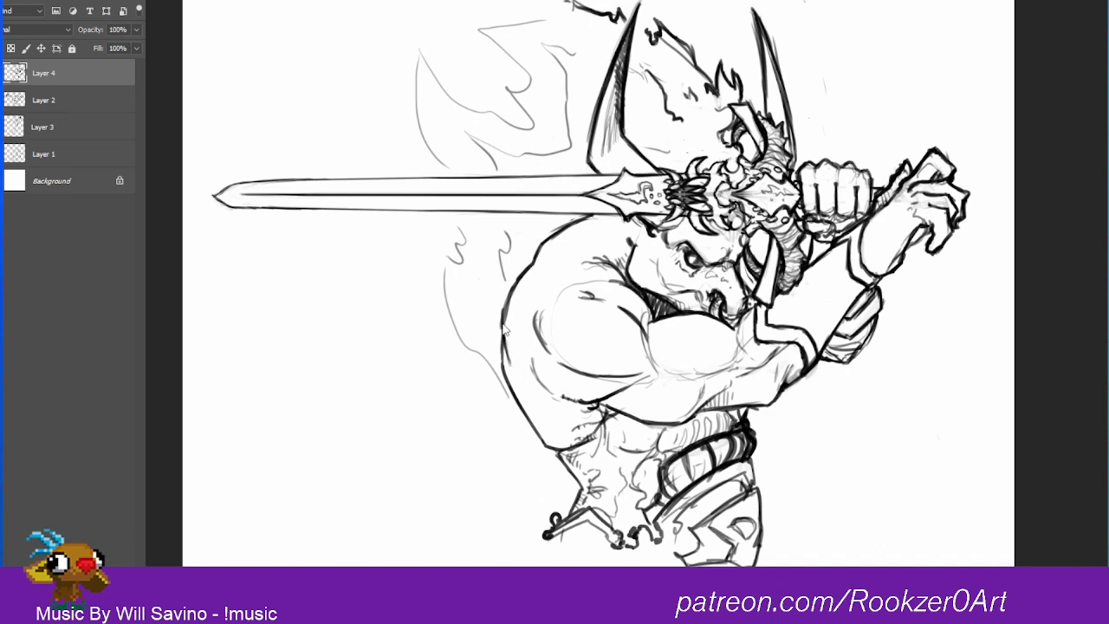
drag(504, 350, 509, 368)
drag(507, 359, 515, 387)
mouse_move(515, 374)
mouse_down()
mouse_move(527, 402)
mouse_move(549, 385)
mouse_move(528, 387)
mouse_move(534, 405)
mouse_move(522, 428)
mouse_move(520, 410)
mouse_move(551, 449)
mouse_up()
key(ctrl+z)
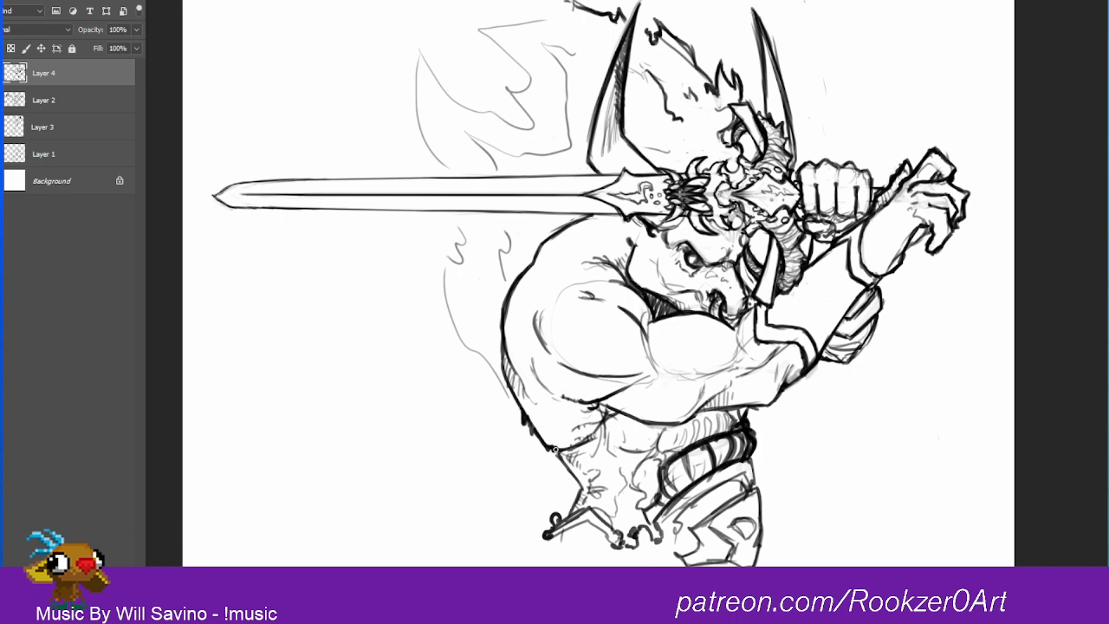
mouse_move(504, 301)
mouse_down()
mouse_move(501, 316)
mouse_move(580, 374)
mouse_up()
Step: Extend the hatching on the first horn down its inner side and across its base
mouse_move(586, 166)
mouse_down()
mouse_move(622, 137)
mouse_move(654, 146)
mouse_up()
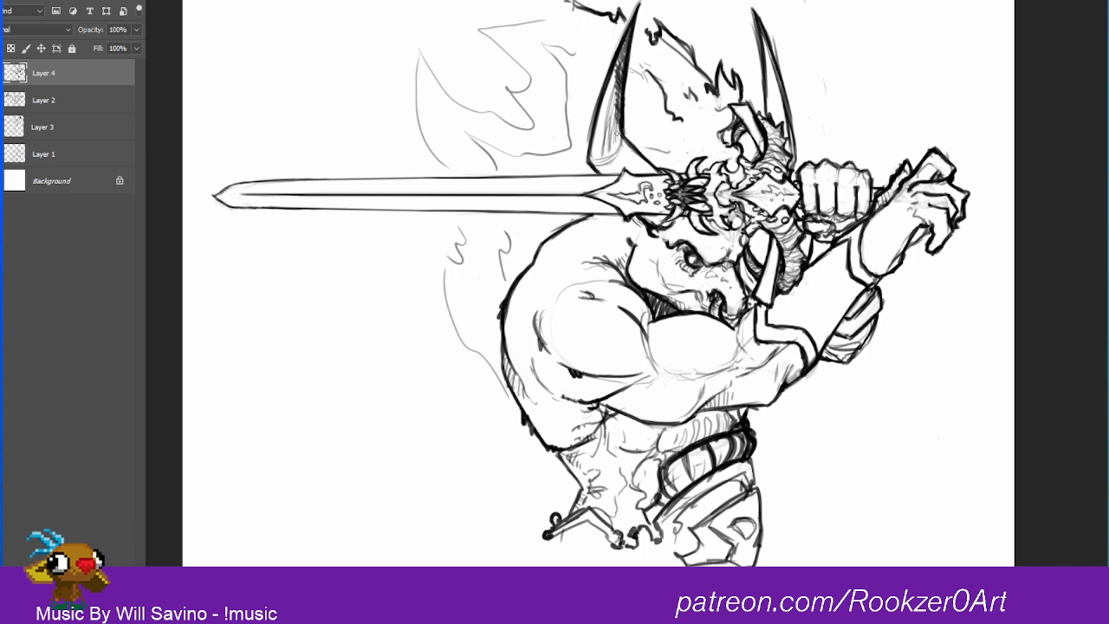
drag(617, 171, 613, 91)
mouse_move(608, 146)
mouse_down()
mouse_move(618, 172)
mouse_move(605, 125)
mouse_up()
drag(610, 148, 614, 93)
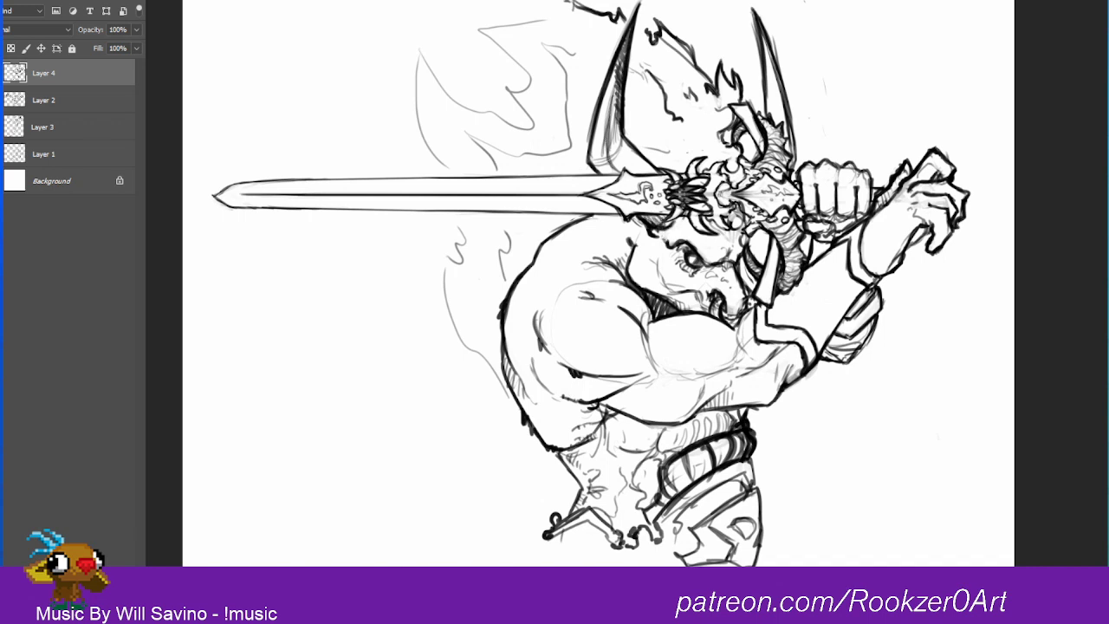
mouse_move(617, 169)
mouse_down()
mouse_move(593, 170)
mouse_move(617, 62)
mouse_up()
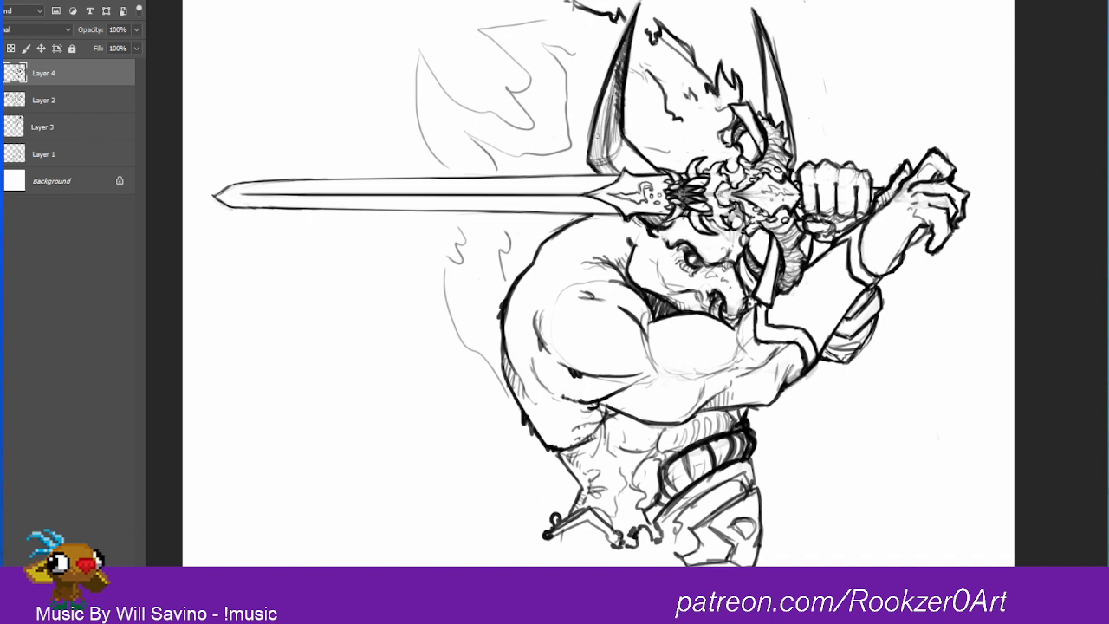
Step: Darken the first horn's inner edge and clear the rough hatching from its lower part
drag(596, 148, 613, 62)
drag(610, 104, 616, 62)
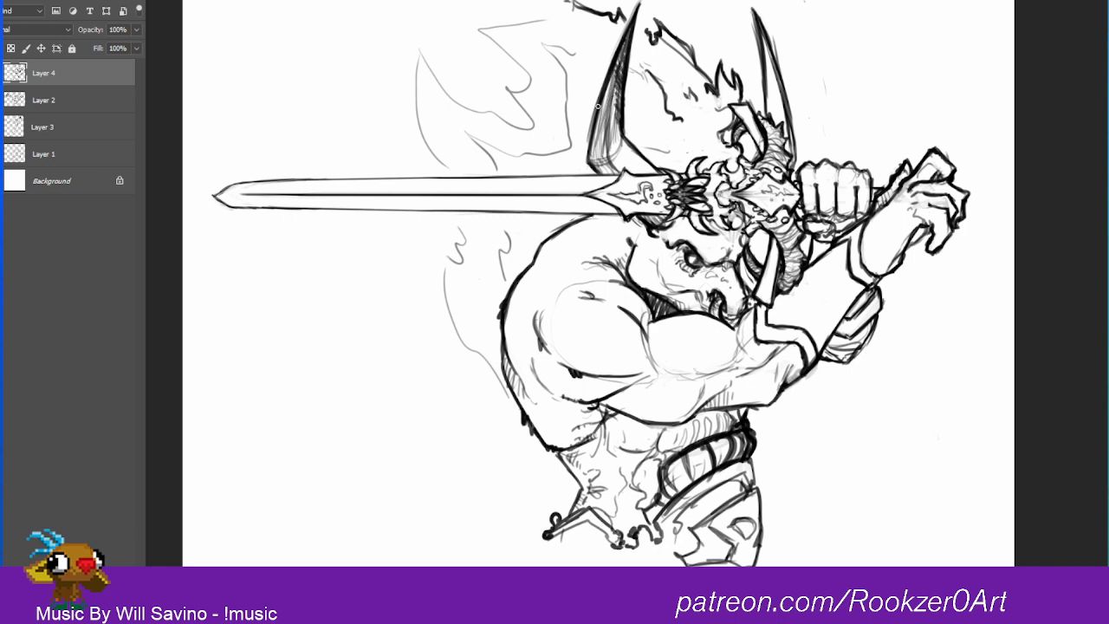
mouse_move(598, 105)
mouse_down()
mouse_move(617, 93)
mouse_move(606, 167)
mouse_move(622, 63)
mouse_move(610, 94)
mouse_up()
key(b)
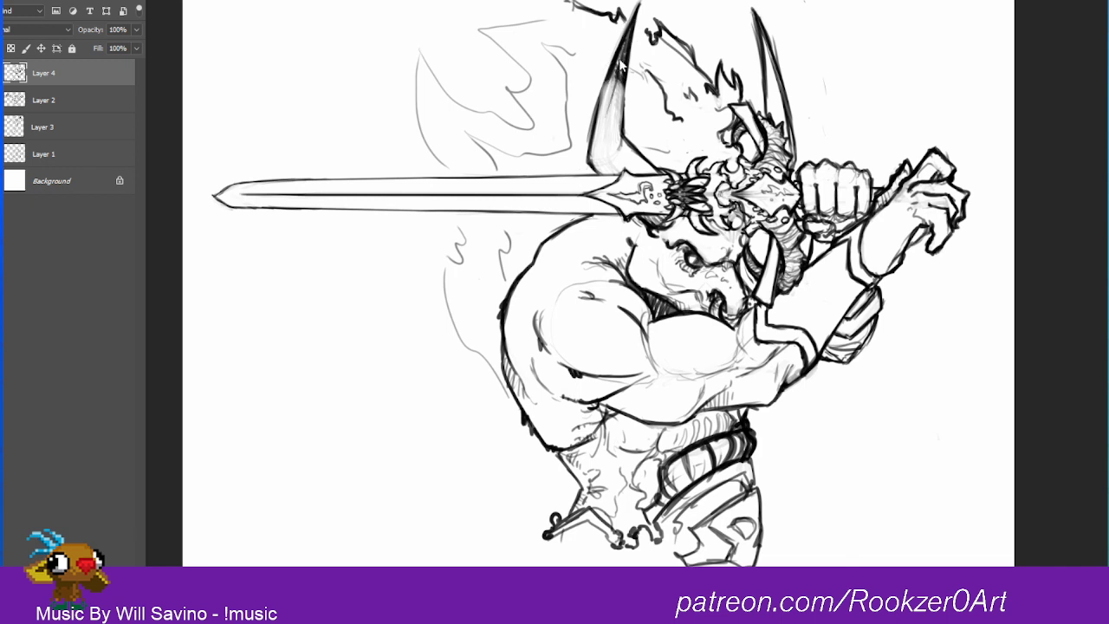
Step: Redraw the hatching on the first horn from its dark tip down to the base, and shade the second horn to match
mouse_move(623, 52)
mouse_down()
mouse_move(605, 126)
mouse_move(620, 75)
mouse_move(623, 123)
mouse_up()
drag(628, 76, 624, 139)
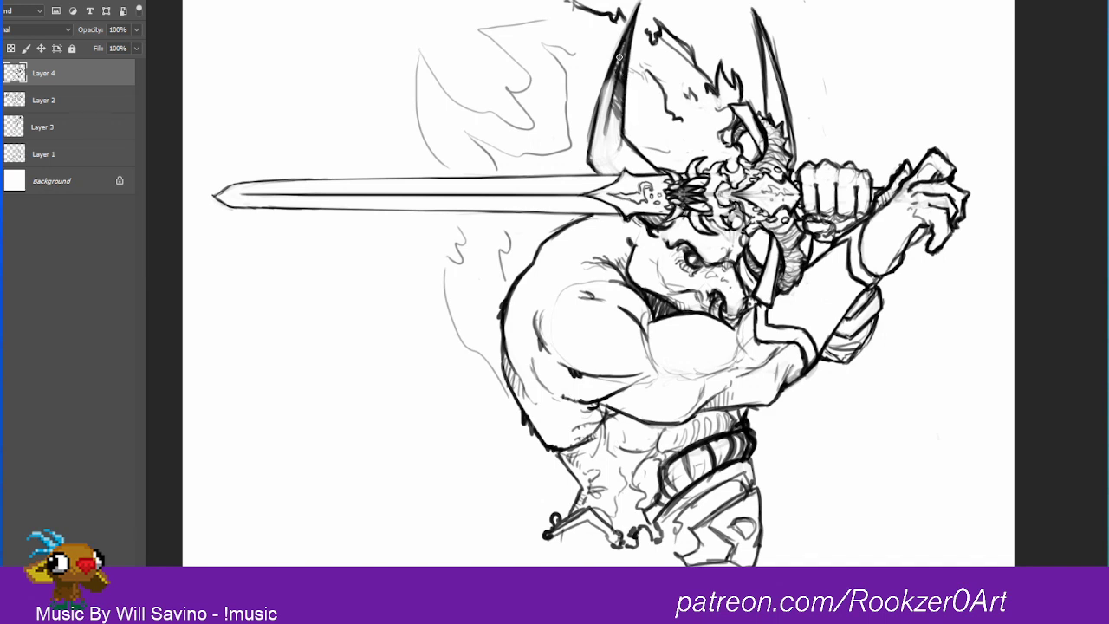
drag(614, 71, 604, 143)
mouse_move(616, 90)
mouse_down()
mouse_move(613, 149)
mouse_move(629, 168)
mouse_up()
mouse_move(611, 111)
mouse_down()
mouse_move(608, 169)
mouse_move(599, 143)
mouse_up()
drag(606, 87, 598, 174)
mouse_move(759, 26)
mouse_down()
mouse_move(775, 85)
mouse_move(767, 111)
mouse_move(780, 111)
mouse_move(765, 16)
mouse_move(773, 70)
mouse_up()
key(e)
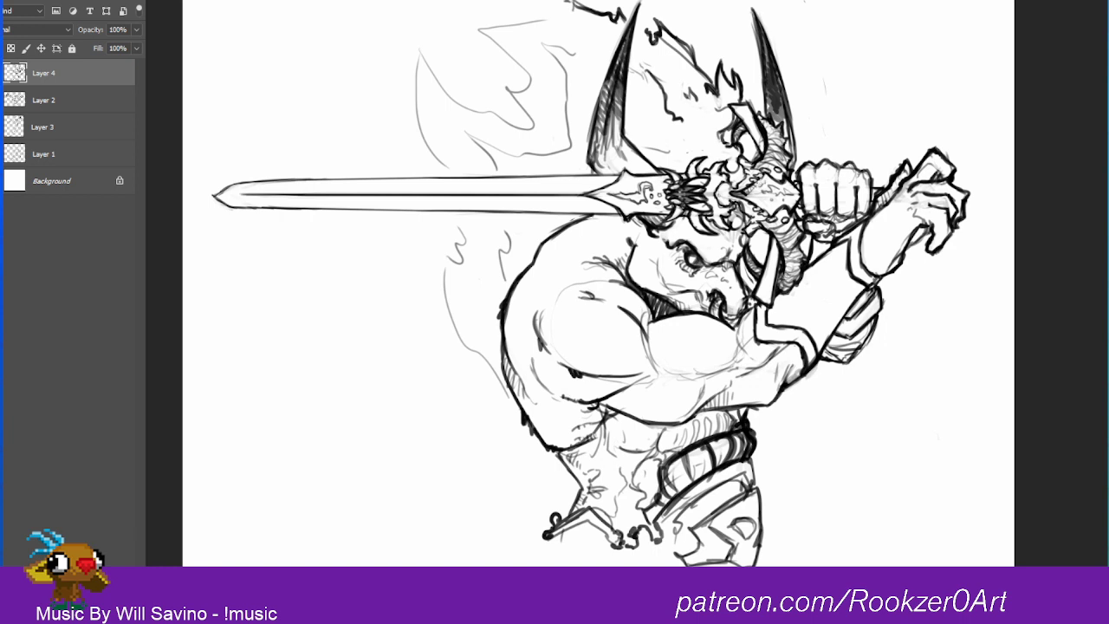
Step: Add small texture marks to the sword's skull hilt and touch up the raised hand and the pointed belt end
drag(752, 194, 780, 206)
drag(936, 251, 948, 241)
drag(553, 540, 543, 549)
Step: Draw two banded cords hanging from the belt's front clasp, with dark bands near the top and shaded edges
mouse_move(624, 520)
mouse_down()
mouse_move(635, 525)
mouse_move(626, 561)
mouse_move(645, 565)
mouse_move(648, 541)
mouse_move(662, 560)
mouse_move(643, 526)
mouse_move(652, 539)
mouse_move(644, 535)
mouse_up()
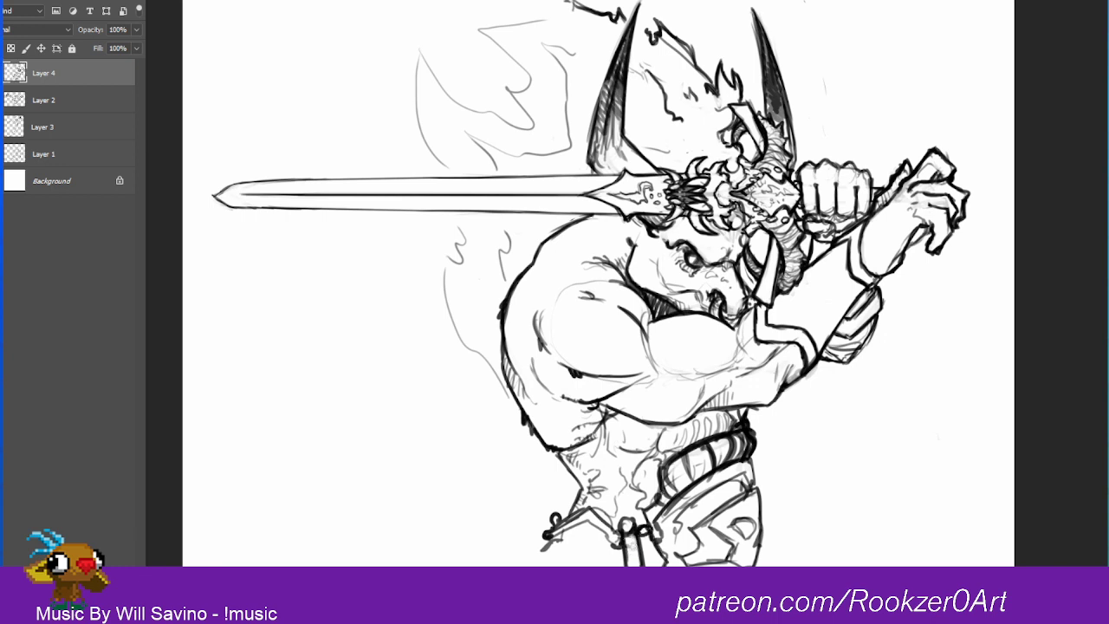
drag(645, 532, 644, 543)
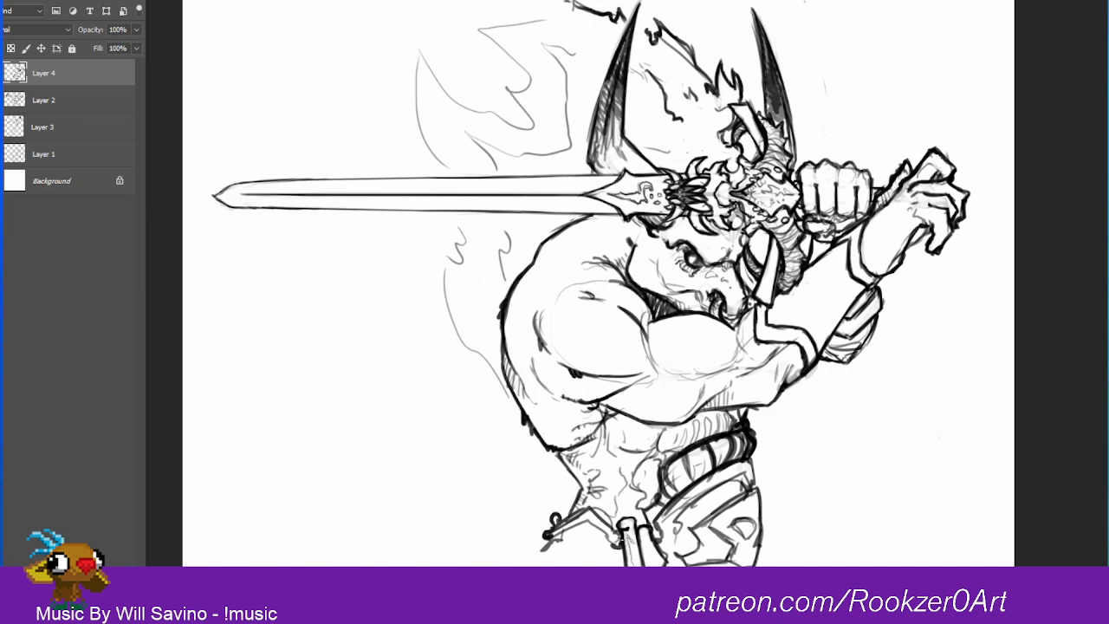
mouse_move(636, 564)
mouse_down()
mouse_move(628, 539)
mouse_move(638, 565)
mouse_move(655, 550)
mouse_move(662, 565)
mouse_move(649, 566)
mouse_up()
mouse_move(619, 517)
mouse_down()
mouse_move(634, 513)
mouse_move(648, 526)
mouse_move(619, 510)
mouse_move(624, 501)
mouse_move(626, 544)
mouse_move(640, 552)
mouse_move(652, 536)
mouse_up()
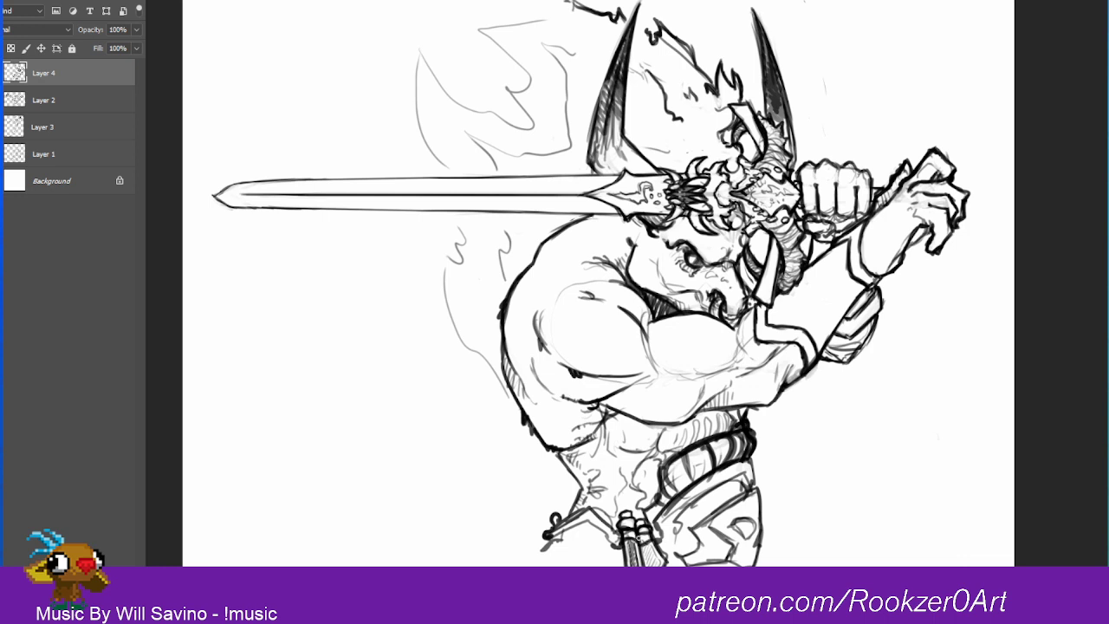
mouse_move(620, 532)
mouse_down()
mouse_move(616, 561)
mouse_move(613, 541)
mouse_move(607, 548)
mouse_move(625, 554)
mouse_up()
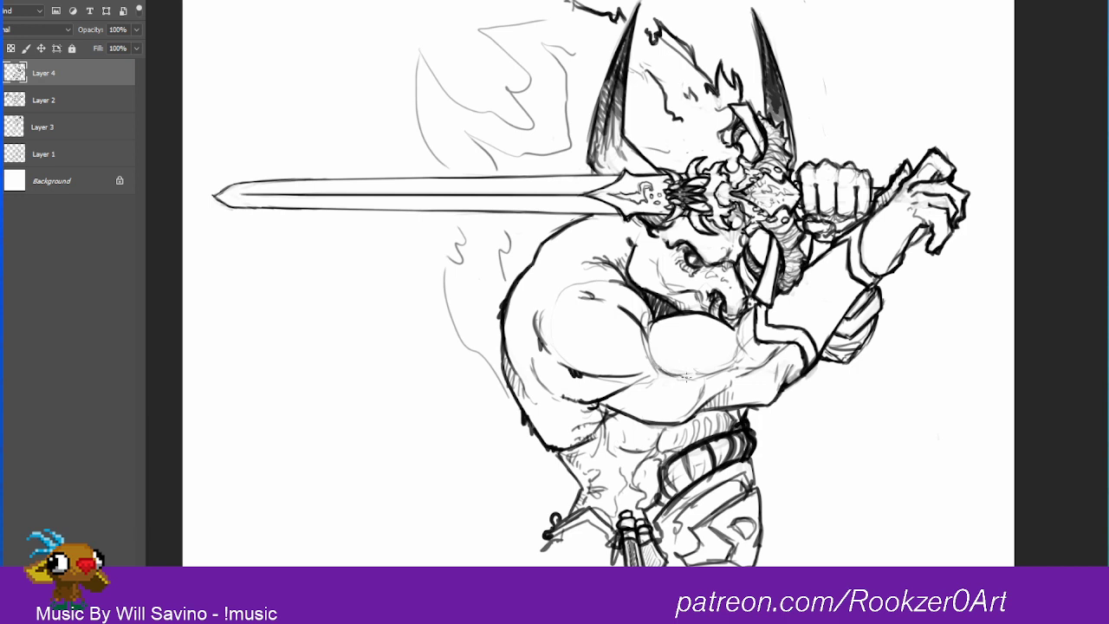
Step: Define the biceps' underside with forearm hatching, refine the raised fingers, and rework the rounded outline behind the bracer into ragged tufts
drag(678, 374, 724, 363)
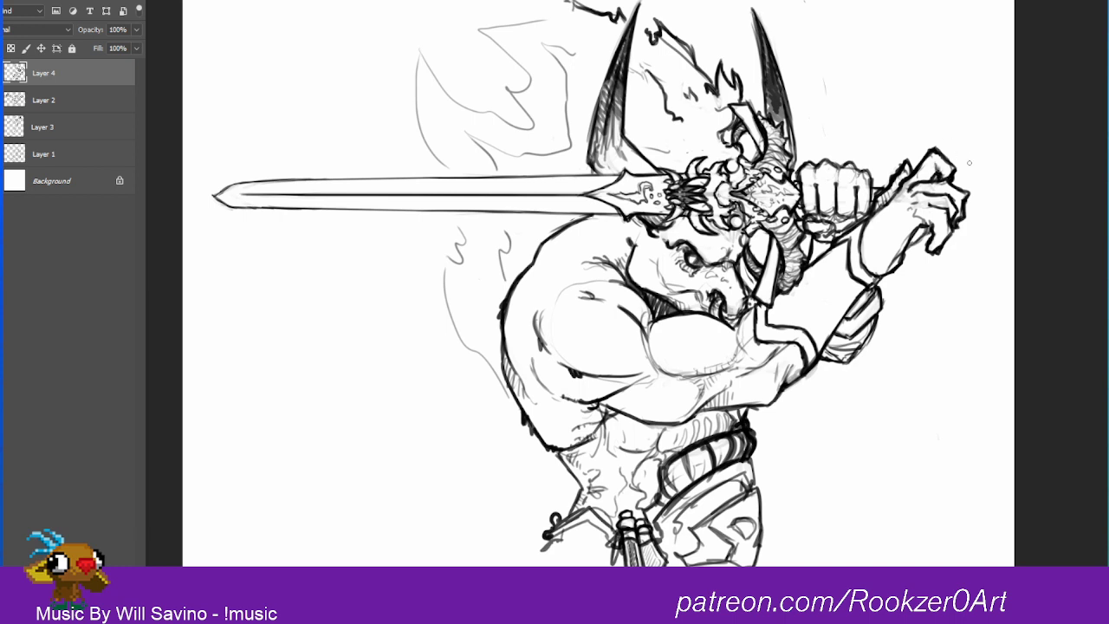
drag(948, 188, 957, 194)
mouse_move(881, 292)
mouse_down()
mouse_move(824, 360)
mouse_move(848, 364)
mouse_move(827, 363)
mouse_move(820, 330)
mouse_move(875, 299)
mouse_move(834, 359)
mouse_move(845, 328)
mouse_move(847, 367)
mouse_move(820, 357)
mouse_up()
key(e)
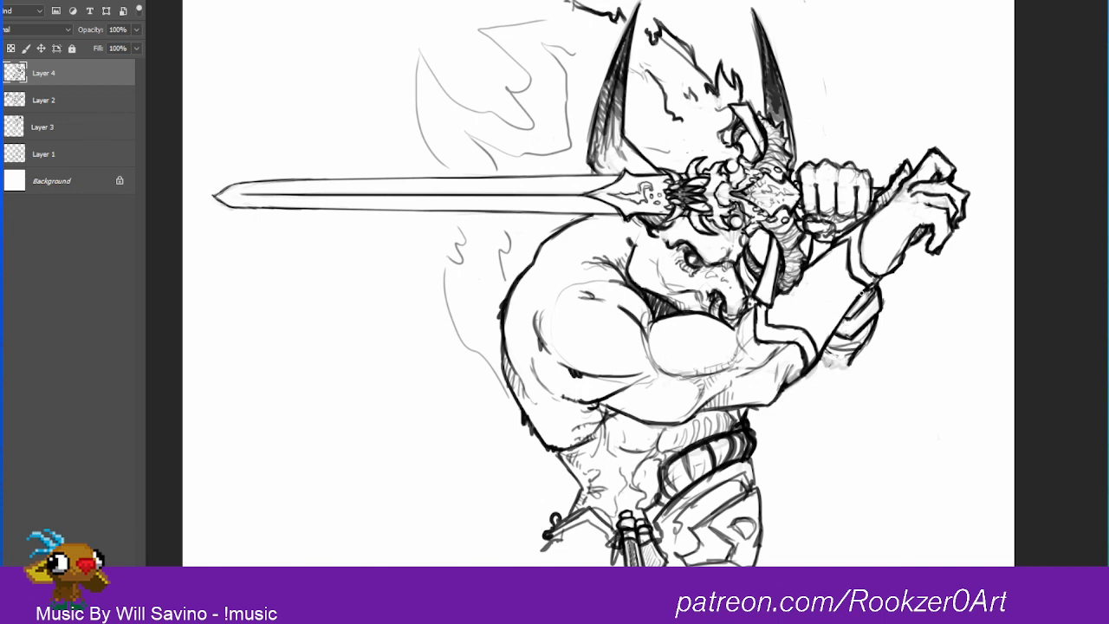
mouse_move(821, 362)
mouse_down()
mouse_move(850, 360)
mouse_move(818, 366)
mouse_up()
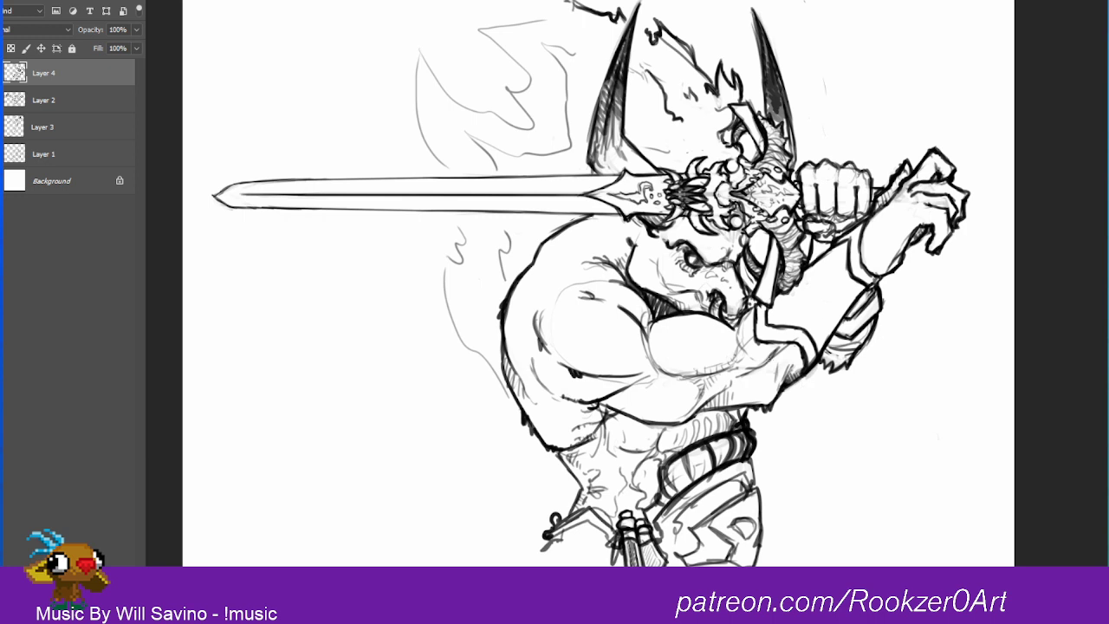
drag(773, 360, 783, 345)
Step: Fill the forearm bracer's panel with flame-like curling ornament, adding small dark accents and curved strokes across it
mouse_move(838, 252)
mouse_down()
mouse_move(814, 281)
mouse_move(826, 264)
mouse_move(830, 278)
mouse_move(864, 221)
mouse_move(830, 278)
mouse_move(843, 263)
mouse_move(836, 297)
mouse_move(844, 263)
mouse_move(839, 278)
mouse_move(832, 266)
mouse_move(836, 295)
mouse_move(858, 292)
mouse_move(832, 321)
mouse_move(830, 297)
mouse_move(816, 290)
mouse_move(830, 322)
mouse_up()
mouse_move(813, 270)
mouse_down()
mouse_move(814, 318)
mouse_move(802, 286)
mouse_move(813, 312)
mouse_move(813, 272)
mouse_up()
drag(819, 315, 830, 328)
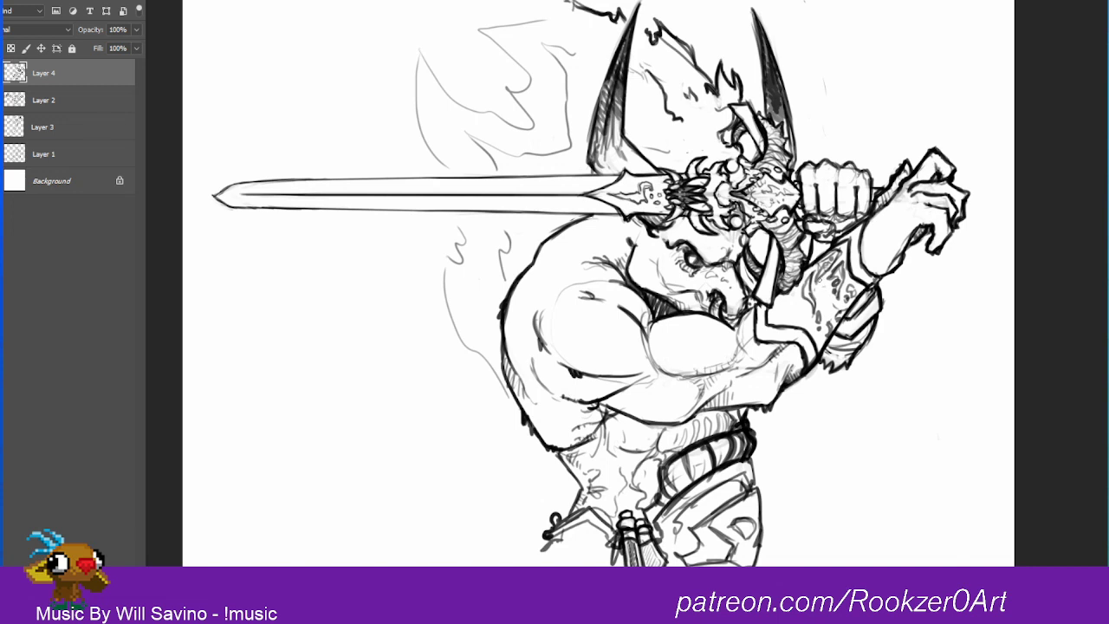
mouse_move(821, 275)
mouse_down()
mouse_move(840, 252)
mouse_move(805, 293)
mouse_move(813, 306)
mouse_move(819, 289)
mouse_move(810, 317)
mouse_move(830, 338)
mouse_up()
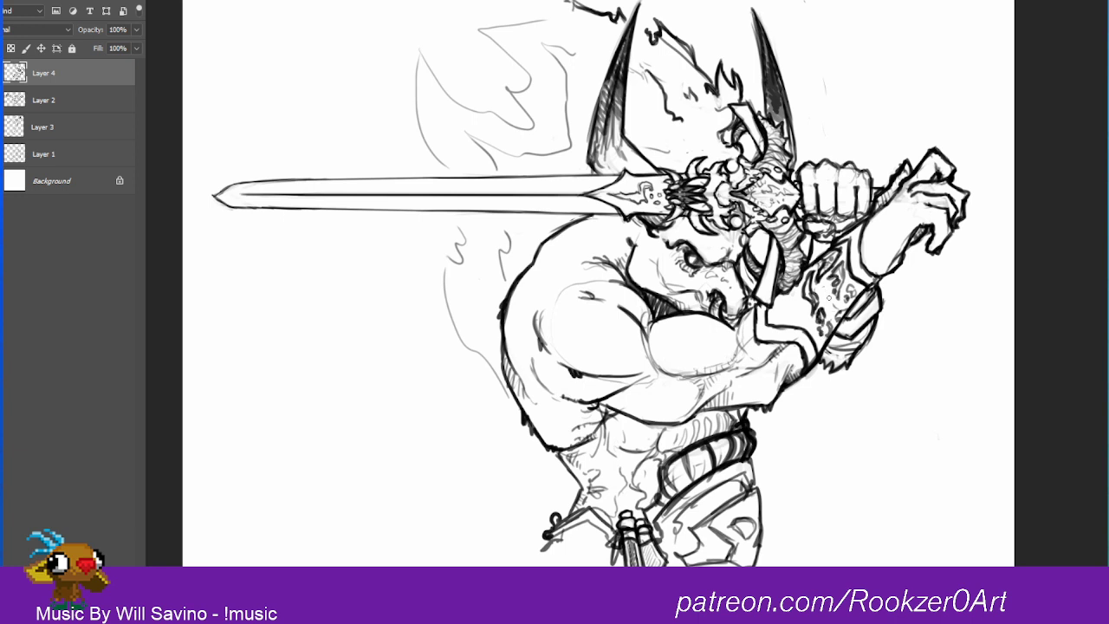
drag(829, 290, 824, 304)
drag(824, 299, 841, 306)
mouse_move(837, 299)
mouse_down()
mouse_move(839, 314)
mouse_move(827, 306)
mouse_move(841, 324)
mouse_up()
mouse_move(796, 283)
mouse_down()
mouse_move(802, 320)
mouse_move(775, 314)
mouse_move(798, 323)
mouse_move(799, 301)
mouse_move(771, 317)
mouse_move(801, 314)
mouse_move(785, 293)
mouse_move(805, 319)
mouse_up()
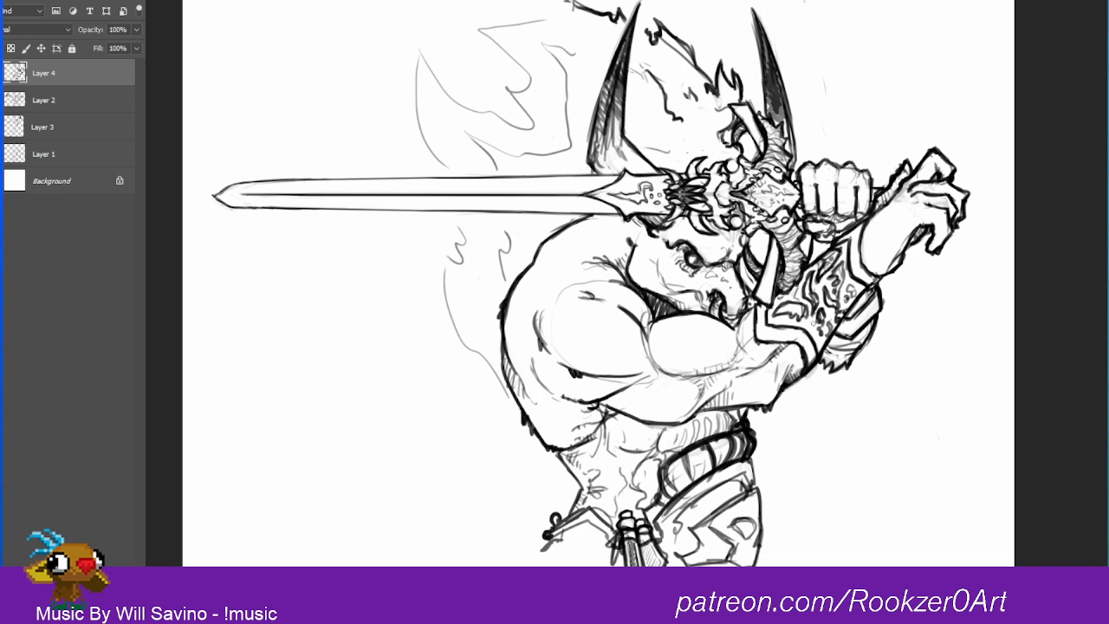
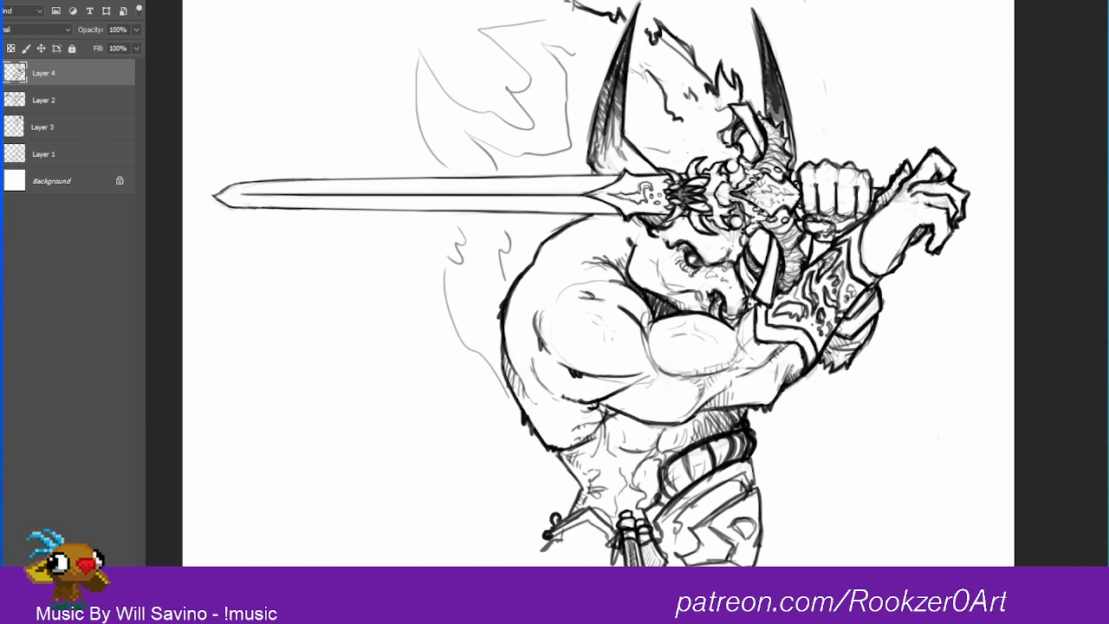
Step: Add hatching along the edges and trim of the ornamented forearm bracer and the strap behind it
mouse_move(842, 322)
mouse_down()
mouse_move(849, 333)
mouse_move(875, 323)
mouse_move(858, 325)
mouse_move(877, 305)
mouse_up()
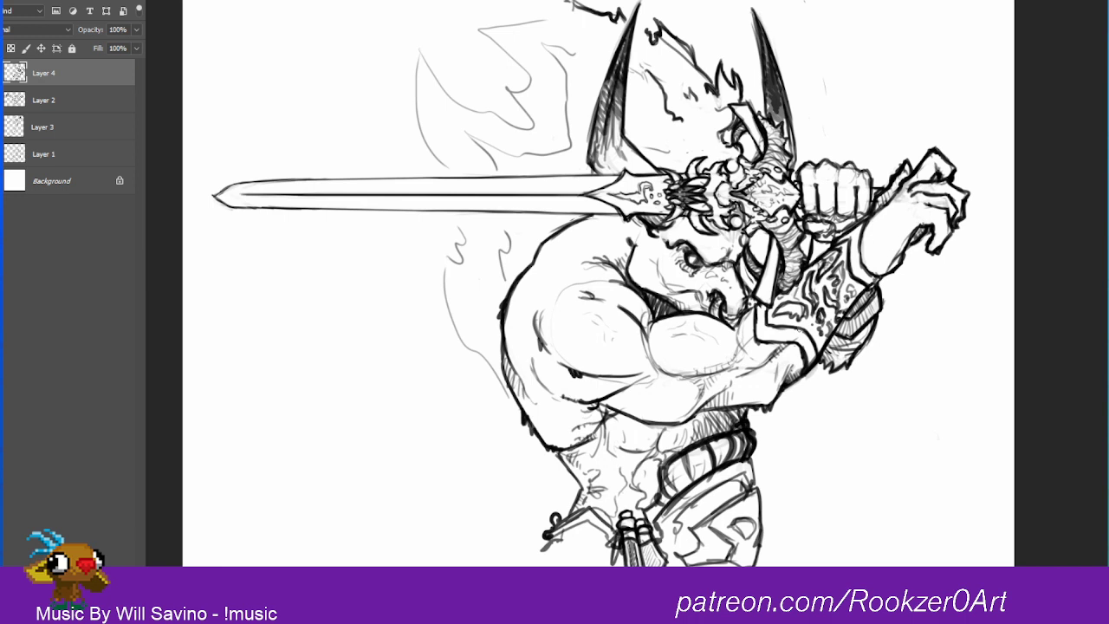
drag(798, 321, 816, 331)
drag(850, 282, 839, 297)
drag(806, 342, 816, 363)
mouse_move(861, 253)
mouse_down()
mouse_move(856, 276)
mouse_move(876, 282)
mouse_up()
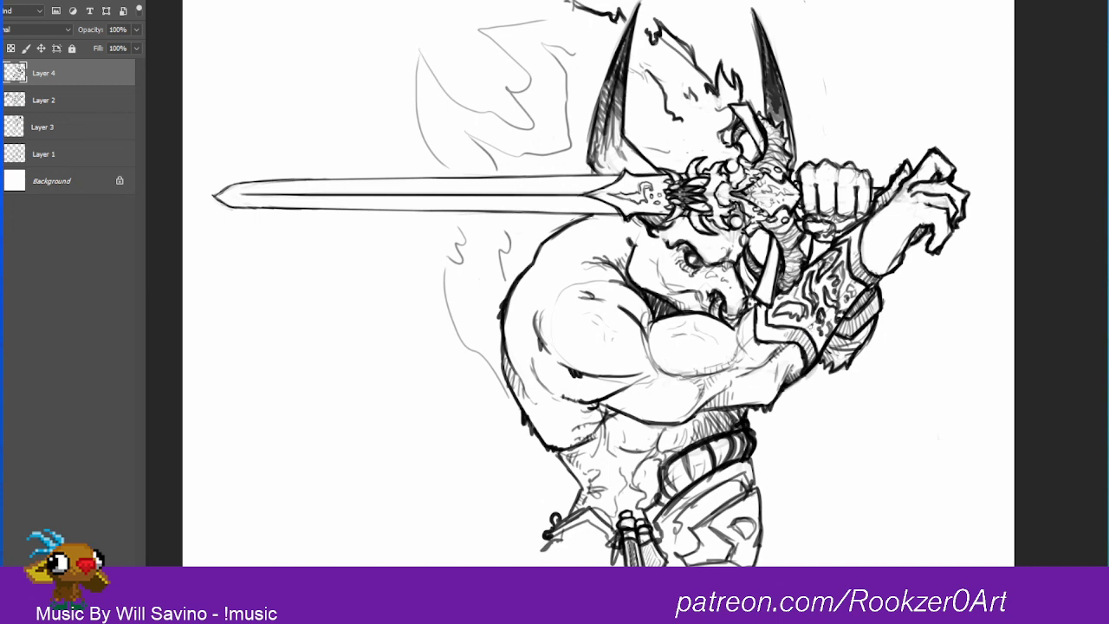
mouse_move(819, 328)
mouse_down()
mouse_move(811, 353)
mouse_move(830, 315)
mouse_up()
drag(847, 299, 841, 314)
mouse_move(858, 300)
mouse_down()
mouse_move(847, 317)
mouse_move(847, 301)
mouse_up()
Step: Hatch light shading lines across the wrist and palm of the raised open hand
mouse_move(863, 284)
mouse_down()
mouse_move(855, 295)
mouse_move(917, 223)
mouse_up()
mouse_move(867, 261)
mouse_down()
mouse_move(886, 273)
mouse_move(908, 246)
mouse_up()
drag(906, 225, 915, 229)
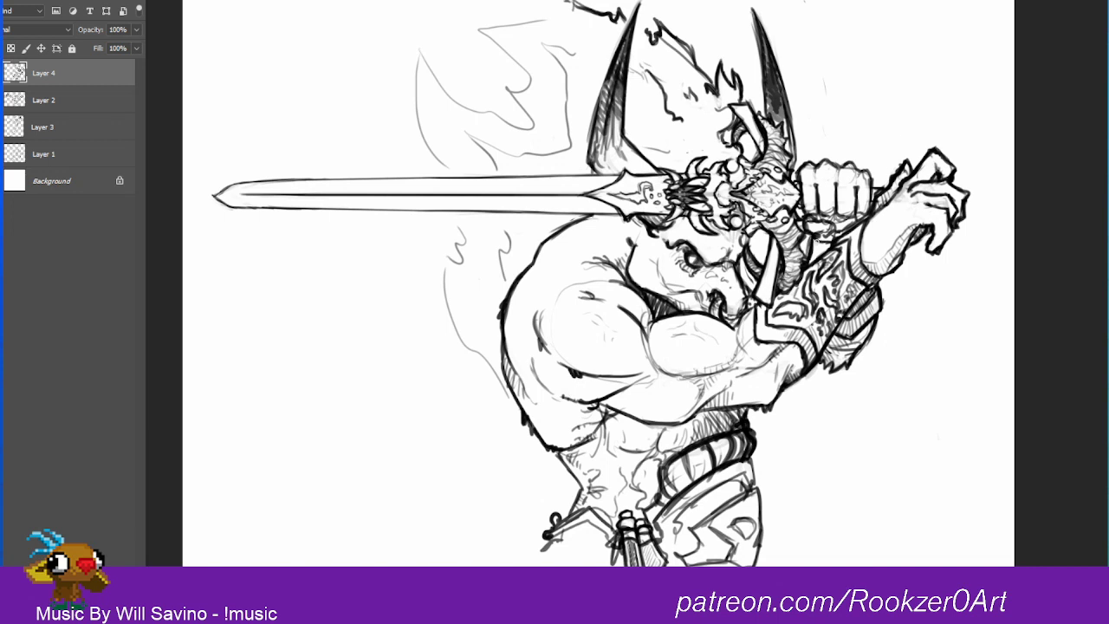
Step: Shade the gripping fist's lower fingers and the gap between fist and bracer with short hatching strokes
drag(830, 243, 825, 252)
drag(824, 242, 818, 259)
drag(816, 244, 808, 263)
drag(829, 234, 834, 236)
drag(810, 220, 817, 233)
drag(820, 222, 828, 234)
drag(832, 223, 843, 232)
drag(847, 218, 856, 227)
drag(857, 214, 861, 221)
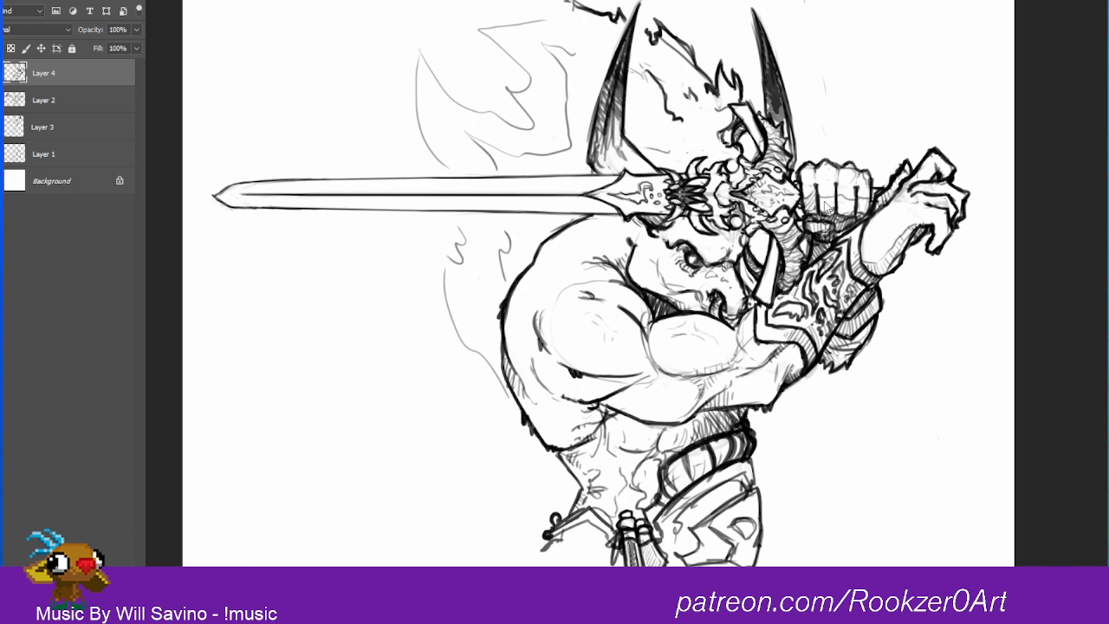
mouse_move(851, 197)
mouse_down()
mouse_move(841, 216)
mouse_move(863, 214)
mouse_up()
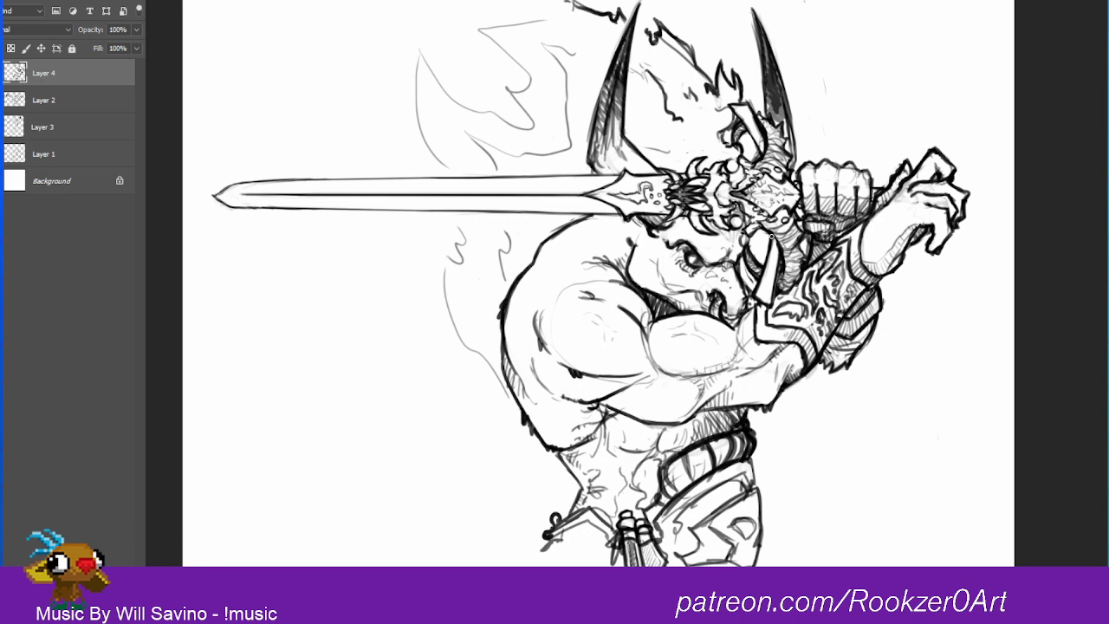
Step: Hatch shadows over the warrior's muzzle, nostril area and the side of the face beside the eye
mouse_move(771, 239)
mouse_down()
mouse_move(767, 266)
mouse_move(718, 269)
mouse_move(728, 279)
mouse_up()
mouse_move(729, 281)
mouse_down()
mouse_move(743, 319)
mouse_move(731, 307)
mouse_up()
drag(746, 292, 733, 295)
drag(745, 280, 731, 293)
mouse_move(743, 274)
mouse_down()
mouse_move(733, 290)
mouse_move(729, 263)
mouse_up()
drag(741, 247, 730, 256)
mouse_move(743, 244)
mouse_down()
mouse_move(734, 254)
mouse_move(736, 244)
mouse_up()
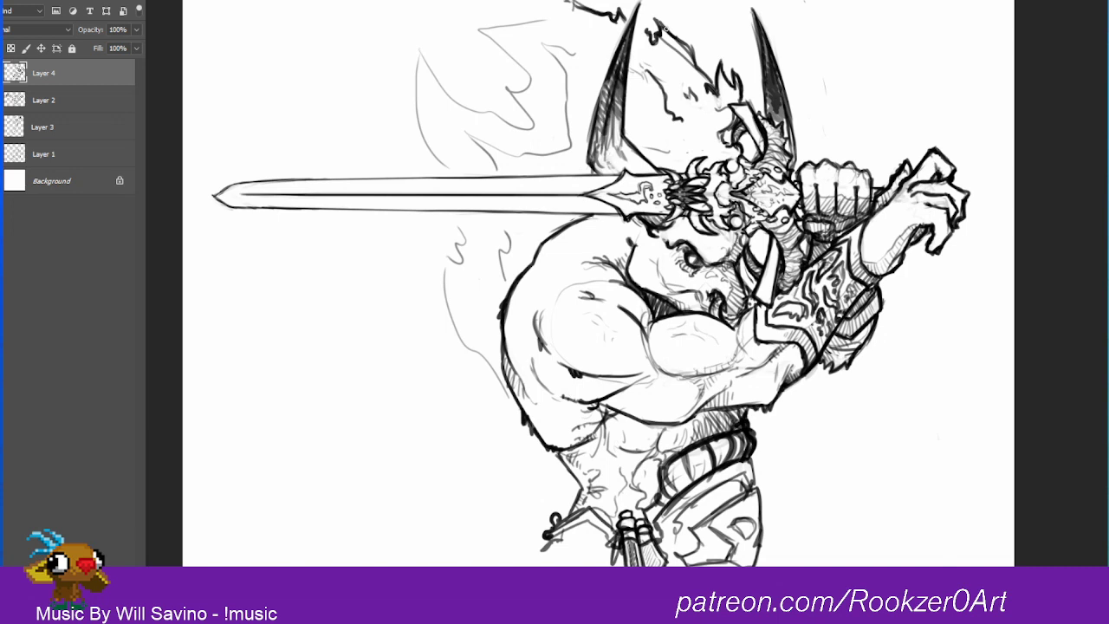
Step: Hatch the undersides of the shoulder muscle, forearm and biceps to give the arm volume
mouse_move(579, 378)
mouse_down()
mouse_move(614, 386)
mouse_move(616, 368)
mouse_move(600, 374)
mouse_up()
mouse_move(605, 366)
mouse_down()
mouse_move(618, 375)
mouse_move(594, 397)
mouse_move(666, 411)
mouse_move(617, 400)
mouse_move(646, 418)
mouse_move(675, 413)
mouse_up()
mouse_move(657, 353)
mouse_down()
mouse_move(707, 371)
mouse_move(719, 359)
mouse_up()
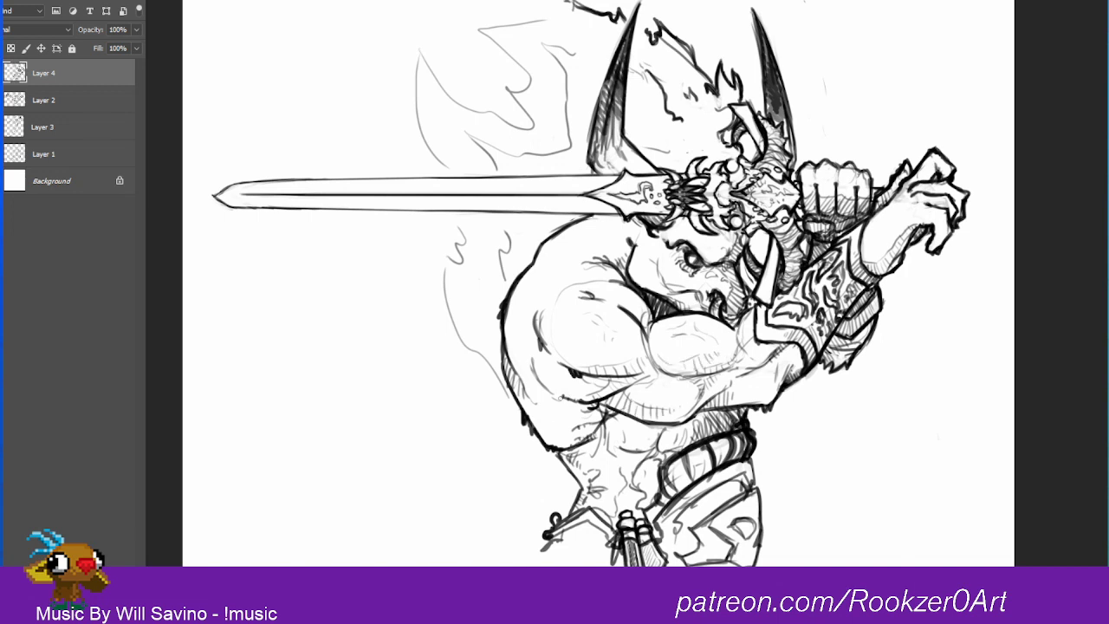
Step: Hatch the chest and abdominal muscles under the arm and thicken the waist's outer contour
mouse_move(557, 446)
mouse_down()
mouse_move(596, 419)
mouse_move(643, 454)
mouse_move(656, 440)
mouse_move(637, 454)
mouse_up()
drag(634, 463, 643, 451)
drag(642, 461, 653, 450)
mouse_move(649, 455)
mouse_down()
mouse_move(669, 428)
mouse_move(676, 447)
mouse_up()
drag(678, 451, 694, 435)
drag(645, 465, 651, 464)
mouse_move(635, 477)
mouse_down()
mouse_move(660, 449)
mouse_move(637, 471)
mouse_up()
mouse_move(637, 483)
mouse_down()
mouse_move(646, 497)
mouse_move(651, 487)
mouse_move(622, 463)
mouse_up()
mouse_move(613, 475)
mouse_down()
mouse_move(620, 463)
mouse_move(647, 462)
mouse_move(635, 484)
mouse_move(657, 499)
mouse_move(650, 518)
mouse_up()
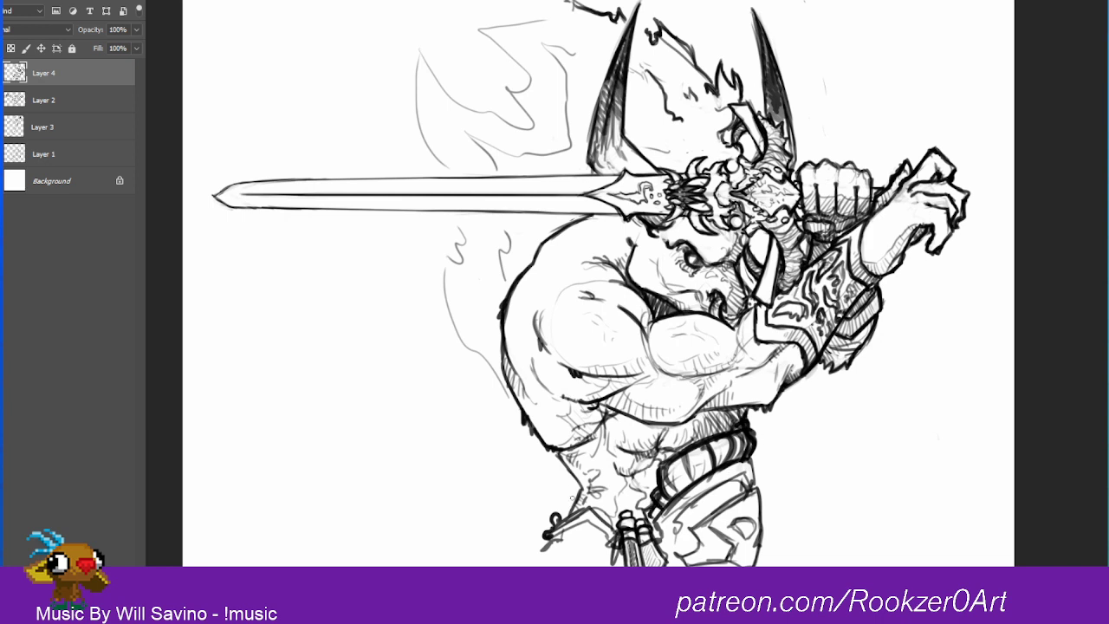
mouse_move(553, 452)
mouse_down()
mouse_move(586, 505)
mouse_move(568, 524)
mouse_up()
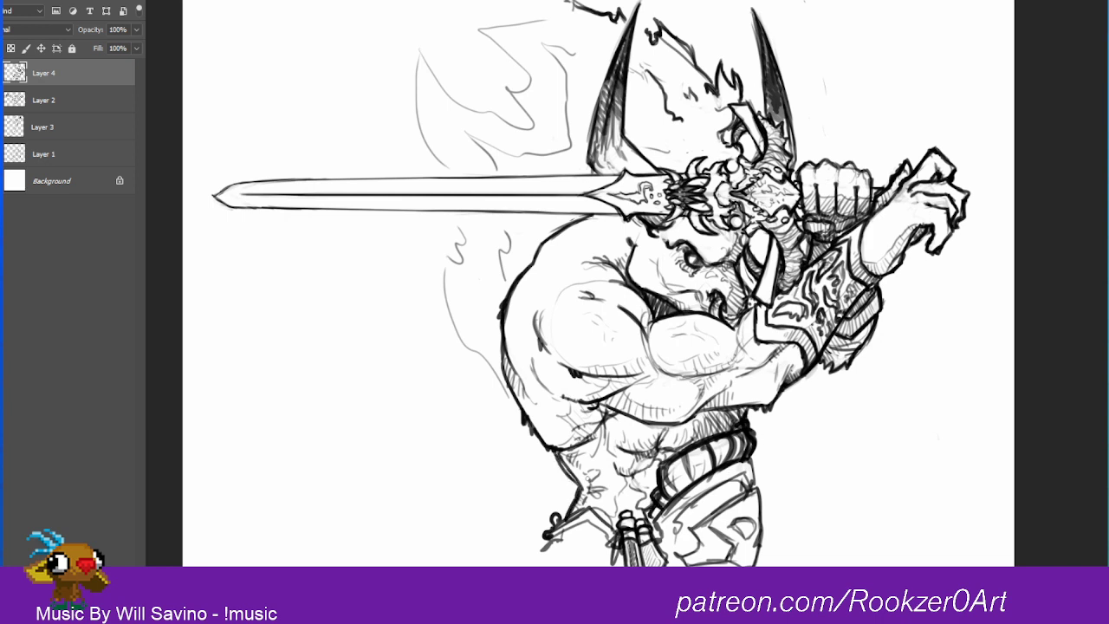
Step: Add hatching along the back of the head, the jaw and the cheek below the eye
click(680, 335)
mouse_move(635, 255)
mouse_down()
mouse_move(631, 277)
mouse_move(696, 298)
mouse_move(667, 289)
mouse_up()
mouse_move(639, 252)
mouse_down()
mouse_move(635, 271)
mouse_move(655, 279)
mouse_move(637, 273)
mouse_up()
mouse_move(634, 260)
mouse_down()
mouse_move(645, 285)
mouse_move(682, 306)
mouse_up()
mouse_move(681, 294)
mouse_down()
mouse_move(700, 311)
mouse_move(704, 293)
mouse_move(675, 276)
mouse_move(686, 285)
mouse_move(712, 269)
mouse_move(711, 286)
mouse_move(726, 264)
mouse_up()
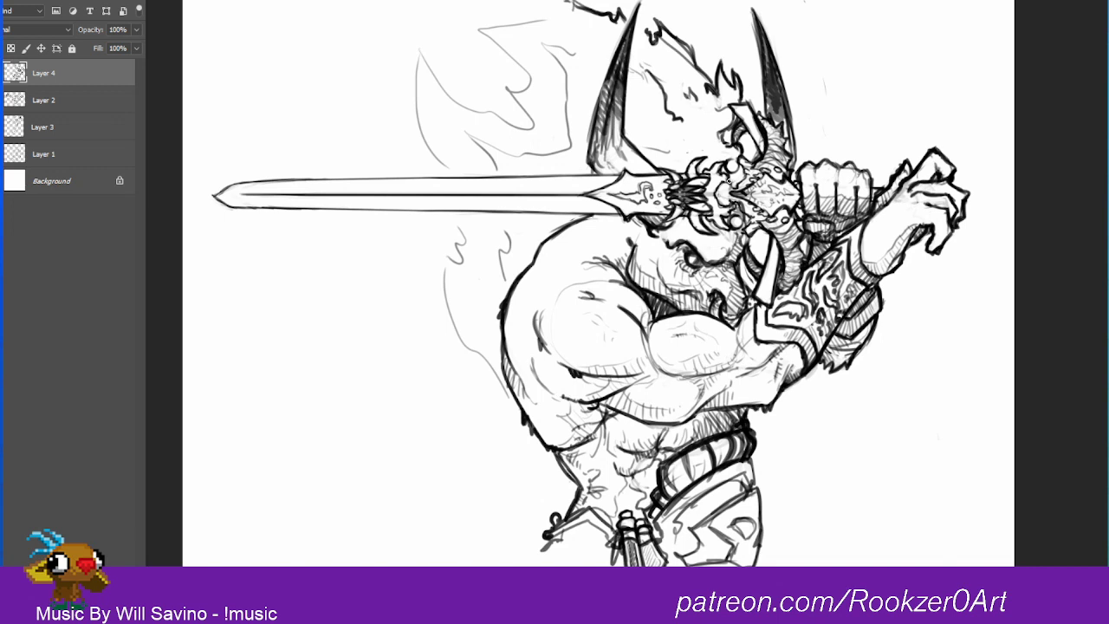
Step: Darken the recesses of the sword's skull hilt and undo a stray stroke beside the neck
mouse_move(726, 175)
mouse_down()
mouse_move(733, 183)
mouse_move(727, 163)
mouse_move(708, 198)
mouse_up()
mouse_move(732, 178)
mouse_down()
mouse_move(742, 167)
mouse_move(745, 220)
mouse_up()
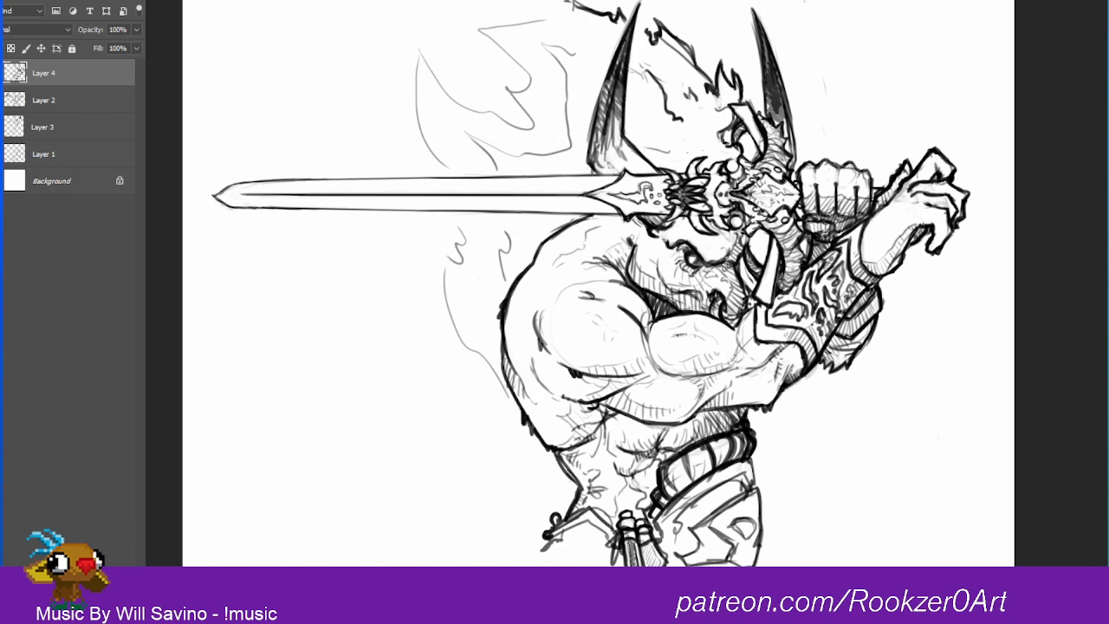
drag(633, 241, 639, 230)
key(ctrl+z)
Step: Thicken the hip armor's outer edge, add round rivets along its bands, and shade the rolled belt above
drag(754, 457, 762, 530)
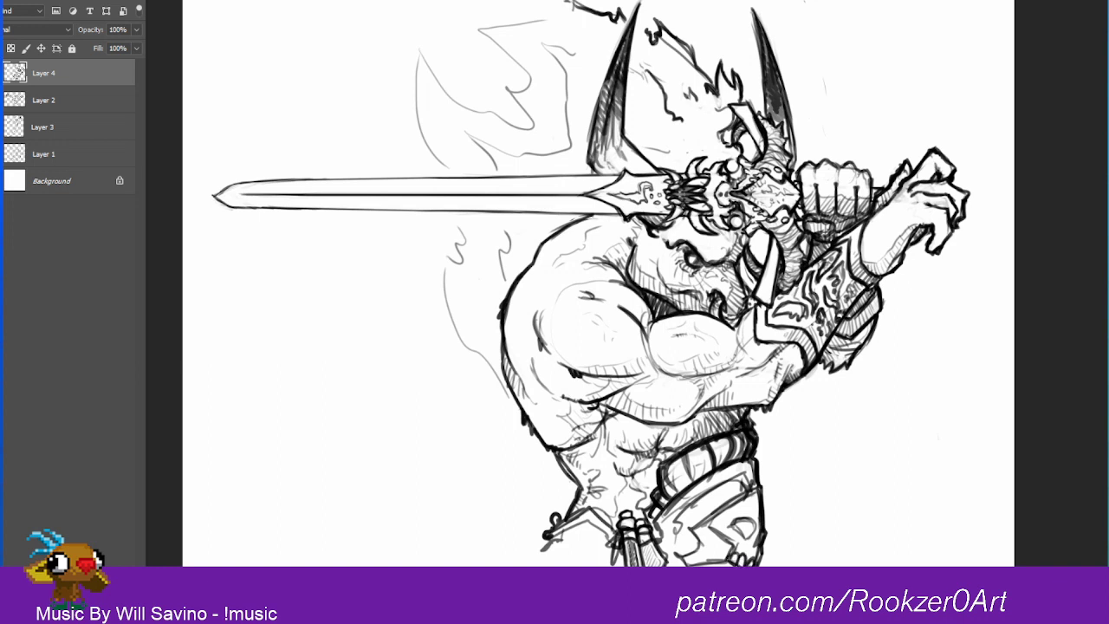
drag(735, 555, 731, 565)
drag(709, 530, 714, 542)
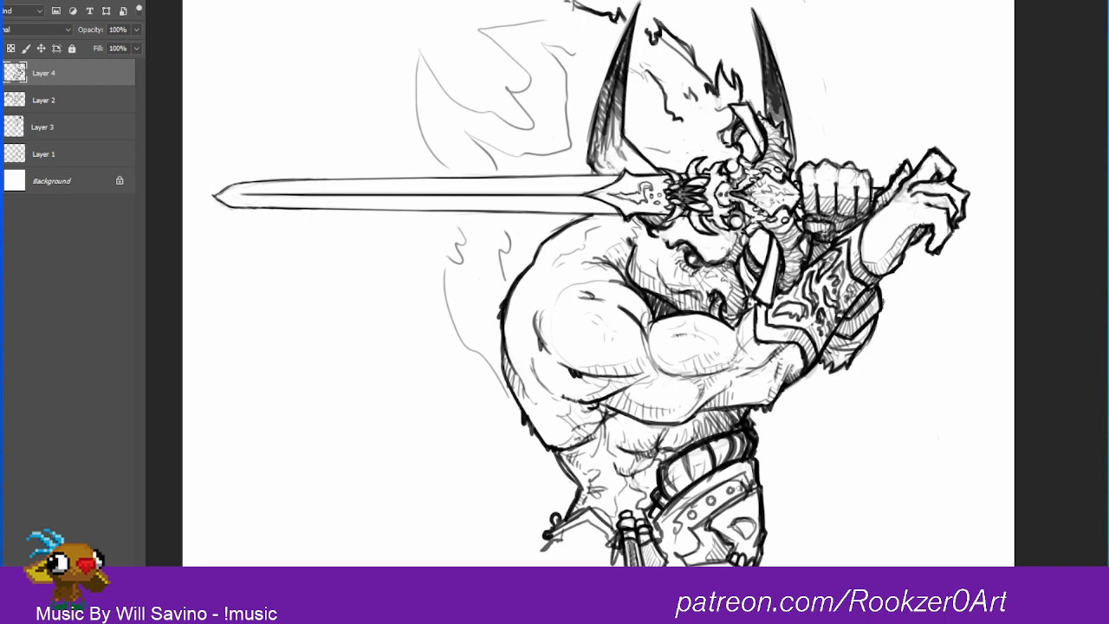
mouse_move(750, 472)
mouse_down()
mouse_move(691, 510)
mouse_move(675, 555)
mouse_up()
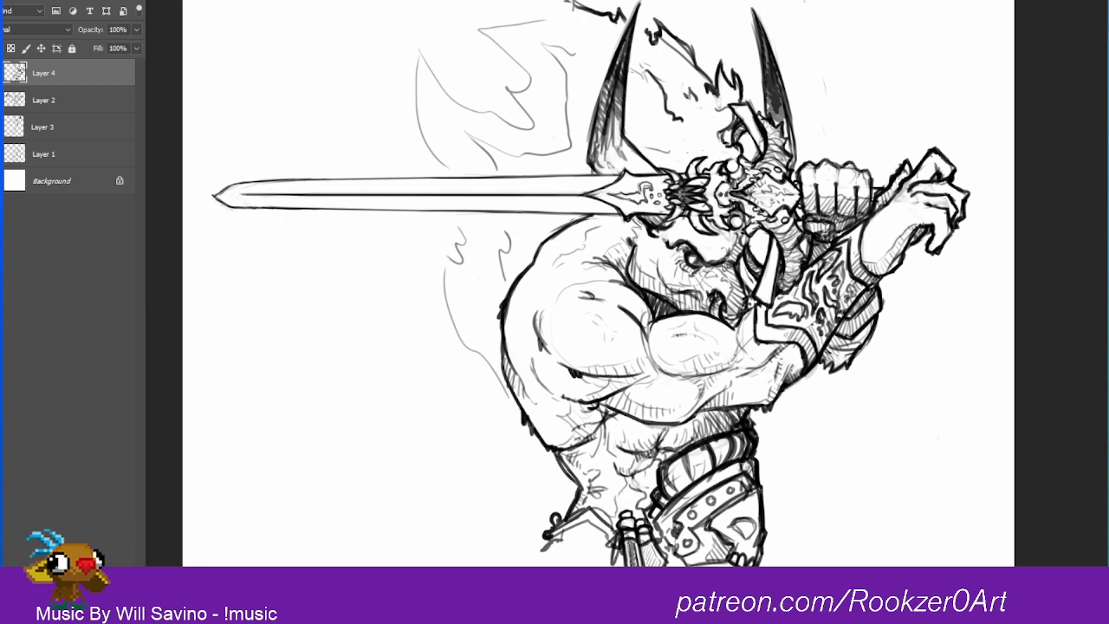
drag(655, 510, 678, 546)
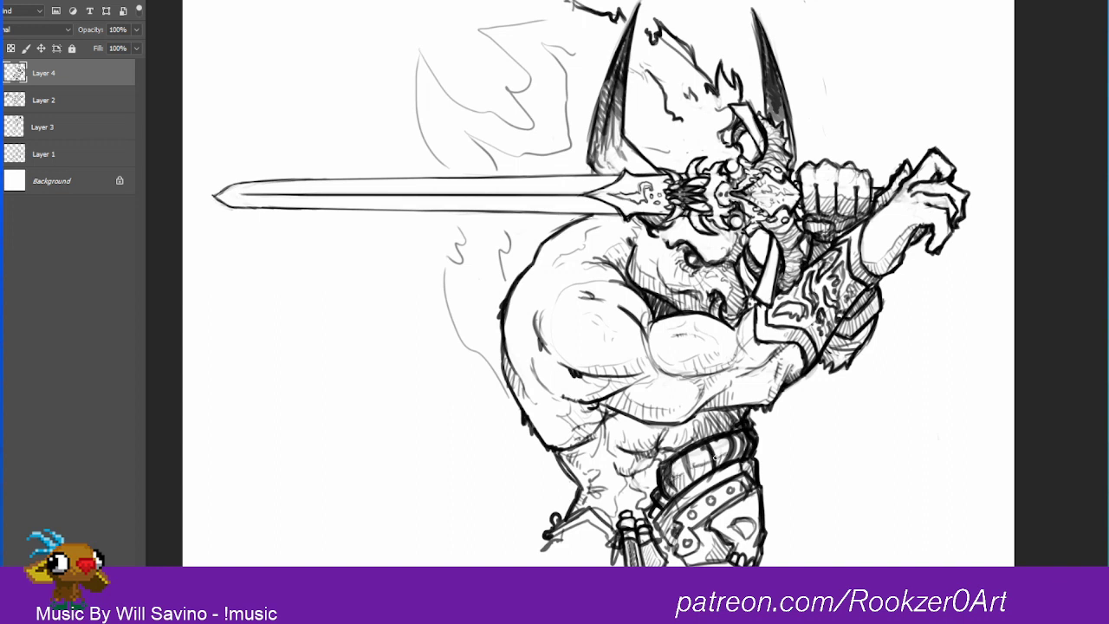
drag(714, 458, 717, 467)
drag(730, 452, 733, 463)
Step: Create a new layer and place it directly beneath Layer 4
click(76, 105)
click(43, 75)
click(104, 598)
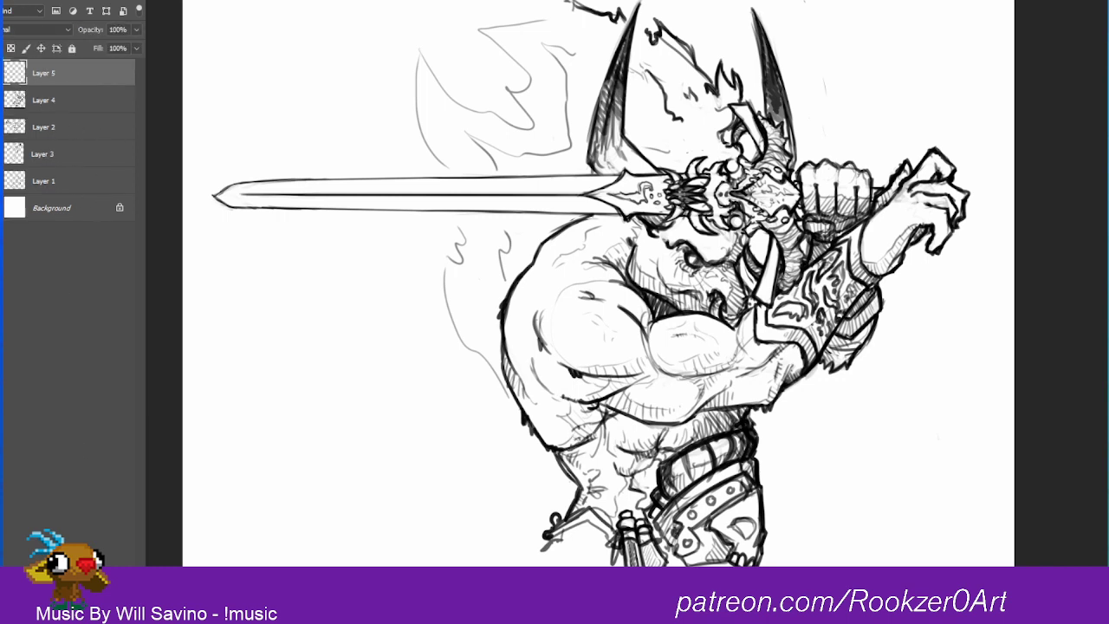
drag(52, 73, 49, 111)
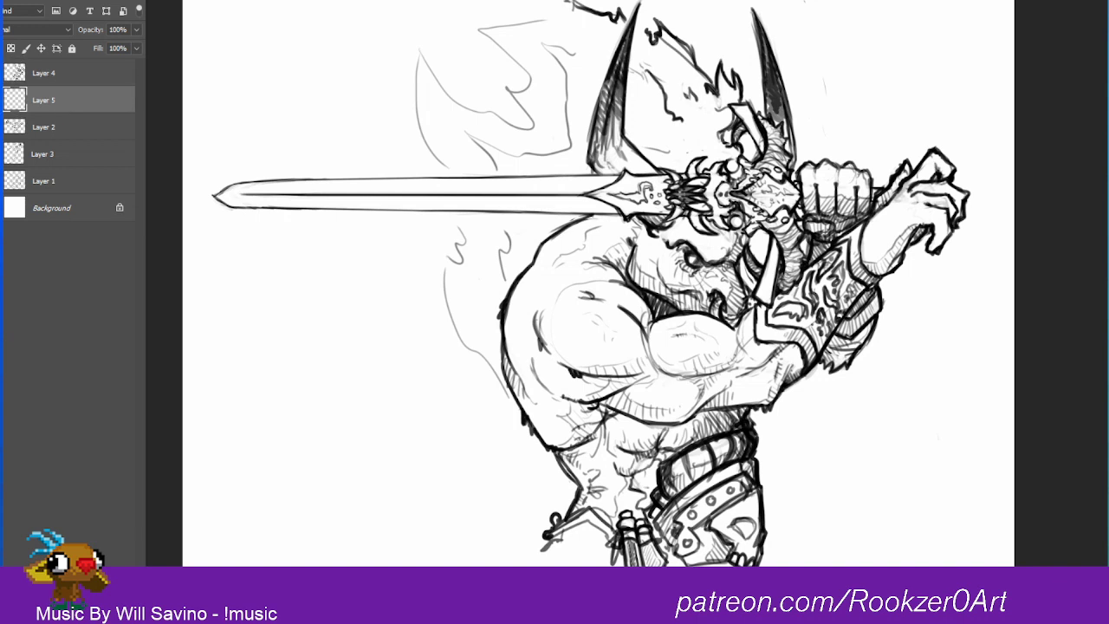
Step: Pick a light gray and shade the torso, arm undersides, raised hand and gripping fist
click(1, 294)
click(899, 225)
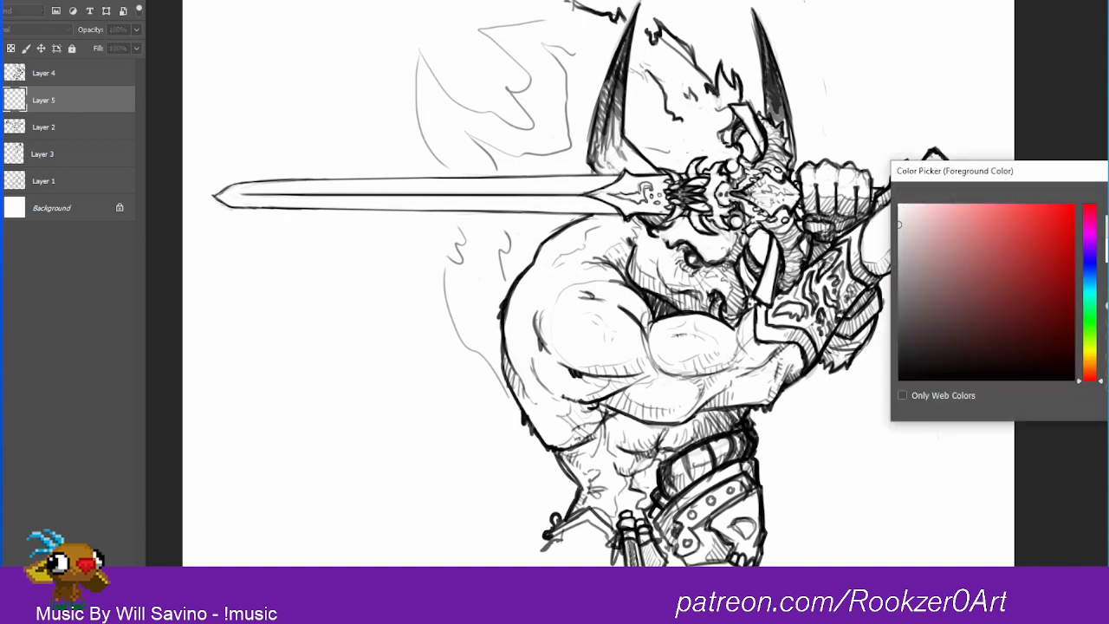
key(Return)
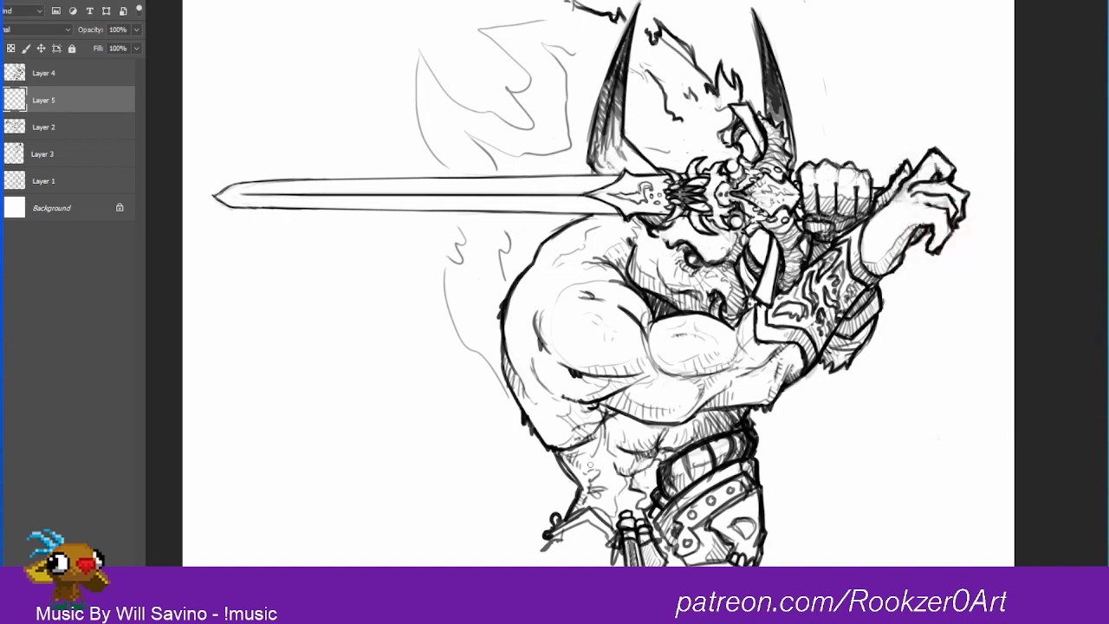
mouse_move(566, 454)
mouse_down()
mouse_move(616, 419)
mouse_move(589, 494)
mouse_move(626, 433)
mouse_move(621, 508)
mouse_move(640, 511)
mouse_move(654, 473)
mouse_move(643, 433)
mouse_move(697, 425)
mouse_move(694, 446)
mouse_move(747, 416)
mouse_up()
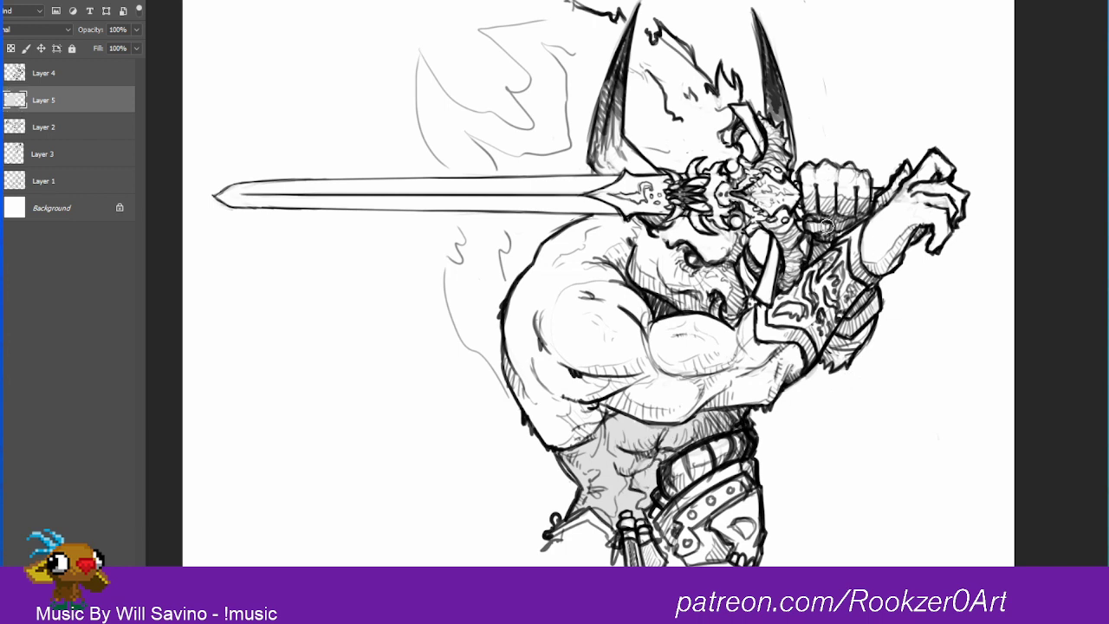
mouse_move(813, 228)
mouse_down()
mouse_move(811, 255)
mouse_move(815, 218)
mouse_move(861, 208)
mouse_move(862, 307)
mouse_move(872, 301)
mouse_move(876, 328)
mouse_up()
mouse_move(598, 403)
mouse_down()
mouse_move(555, 381)
mouse_move(643, 408)
mouse_move(754, 399)
mouse_move(811, 349)
mouse_move(799, 357)
mouse_move(837, 298)
mouse_move(913, 236)
mouse_up()
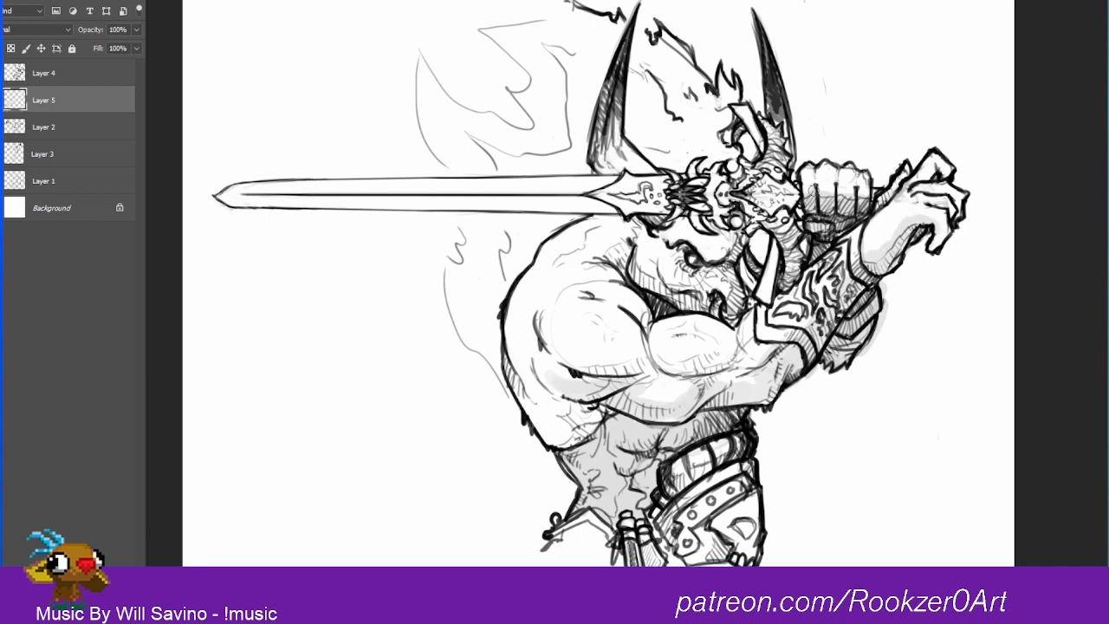
drag(815, 190, 846, 194)
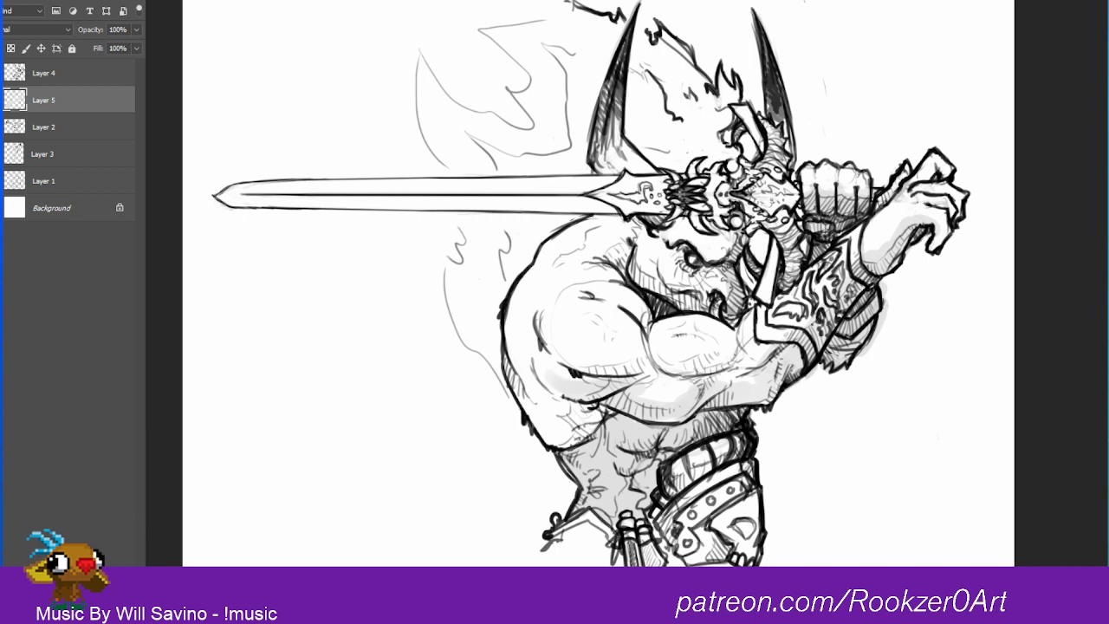
Step: Pick a slightly darker gray and fill the belt, hip armor and waist cloth
click(1, 459)
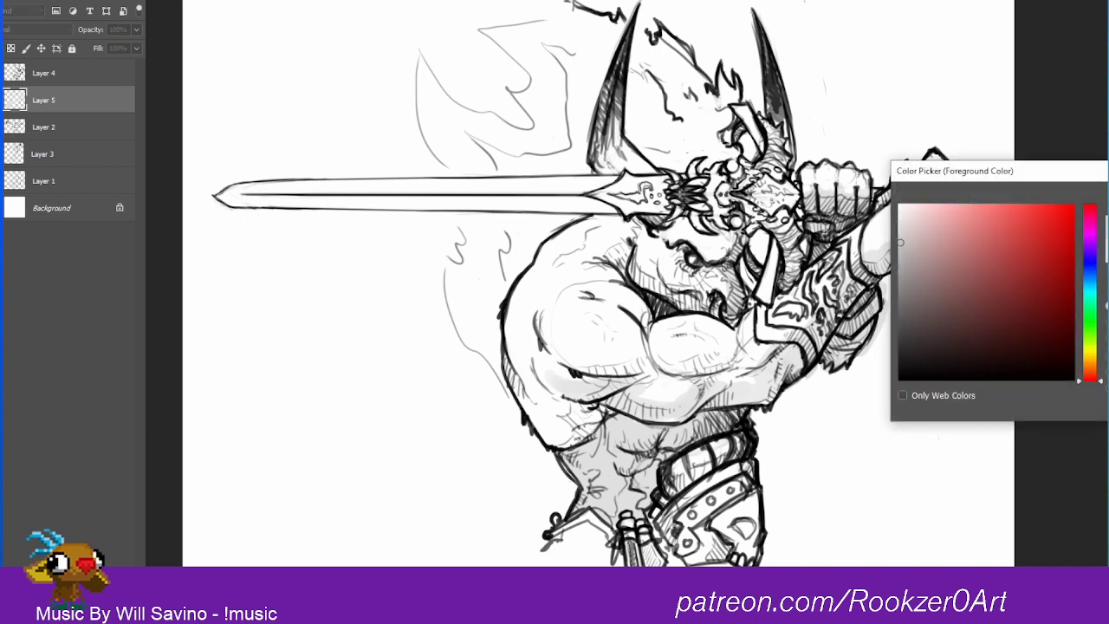
click(1107, 207)
mouse_move(561, 531)
mouse_down()
mouse_move(591, 518)
mouse_move(585, 535)
mouse_move(608, 541)
mouse_move(583, 548)
mouse_move(632, 553)
mouse_move(630, 538)
mouse_move(662, 550)
mouse_move(703, 529)
mouse_move(662, 527)
mouse_move(675, 484)
mouse_move(731, 445)
mouse_move(676, 494)
mouse_move(744, 468)
mouse_move(731, 493)
mouse_move(747, 525)
mouse_move(734, 555)
mouse_move(748, 552)
mouse_move(718, 555)
mouse_move(742, 524)
mouse_up()
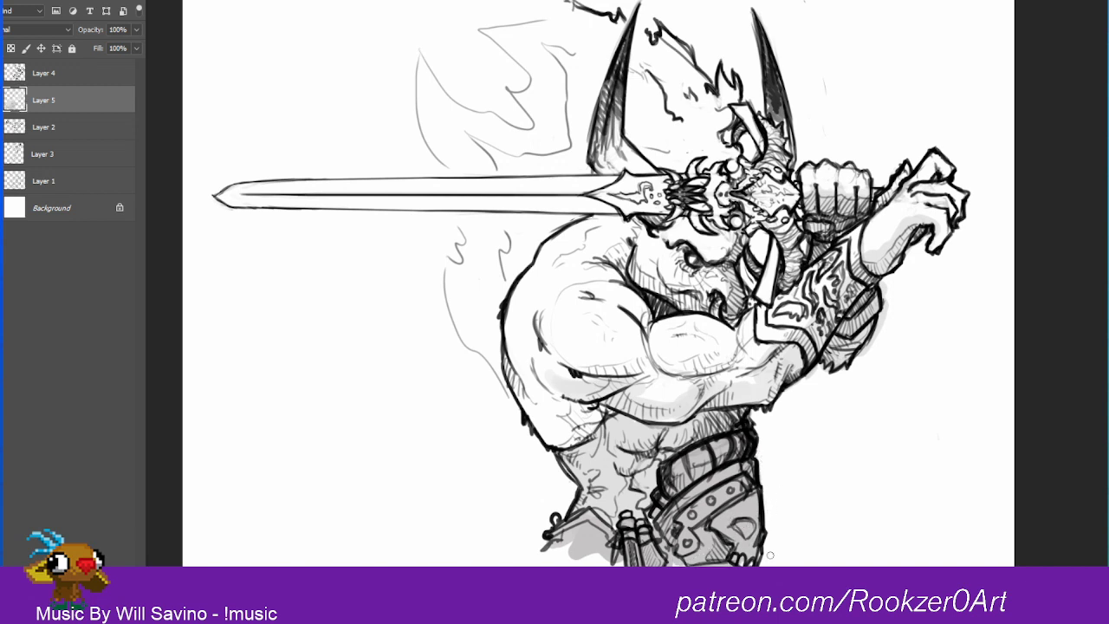
Step: Enlarge the brush and add gray shading to the neck, both horns and the face
key(bracketright)
drag(615, 263, 626, 246)
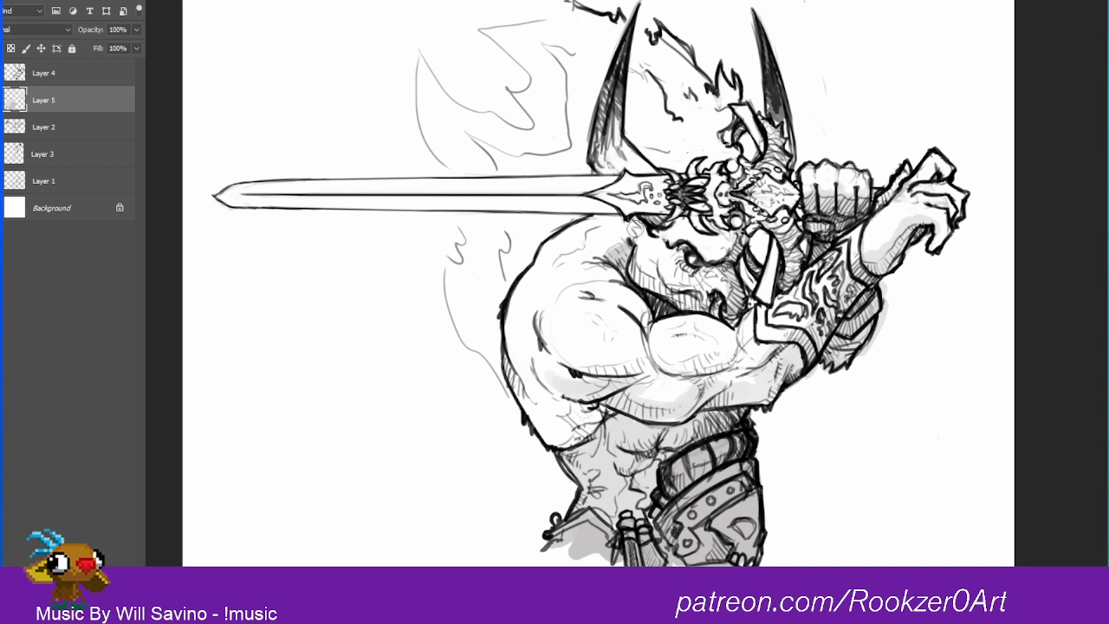
mouse_move(628, 150)
mouse_down()
mouse_move(621, 109)
mouse_move(622, 151)
mouse_move(656, 176)
mouse_up()
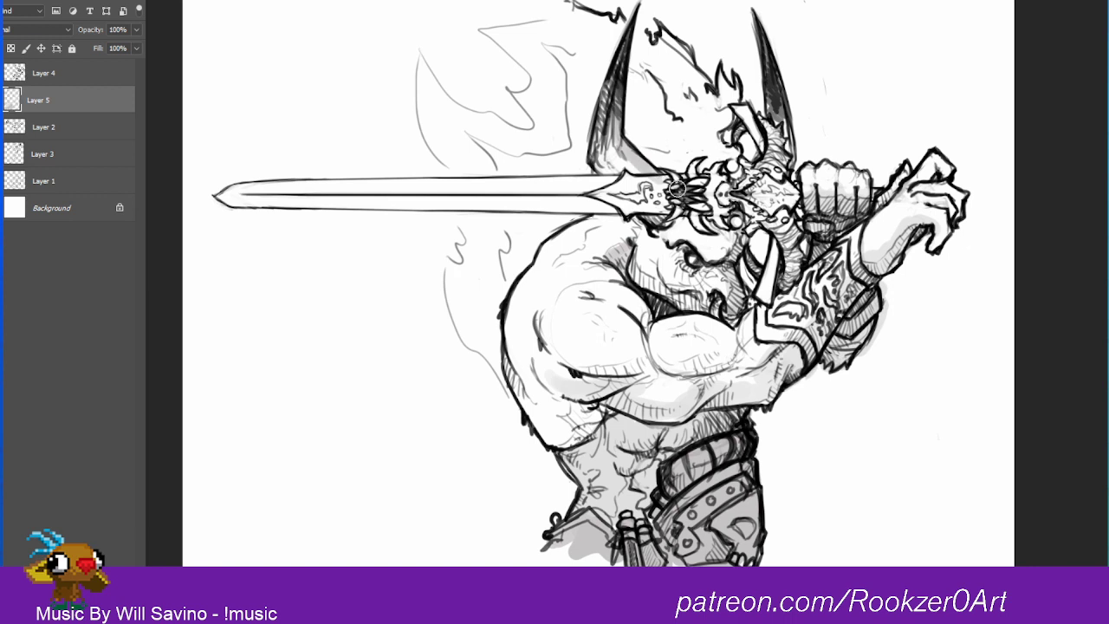
drag(764, 50, 787, 155)
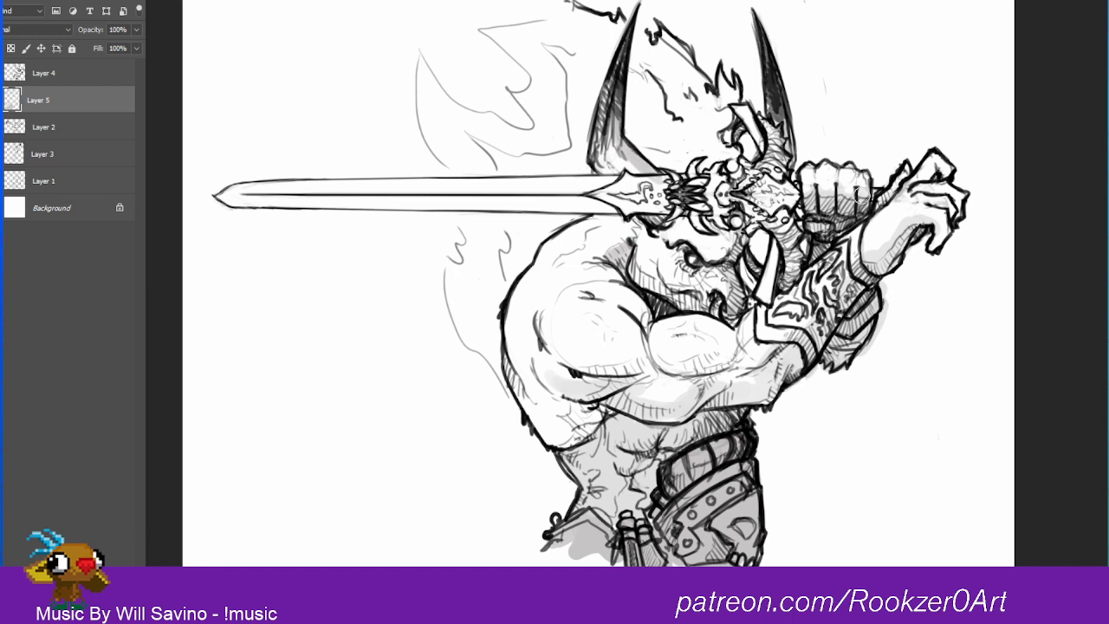
mouse_move(756, 270)
mouse_down()
mouse_move(697, 253)
mouse_move(680, 262)
mouse_move(717, 318)
mouse_move(721, 301)
mouse_up()
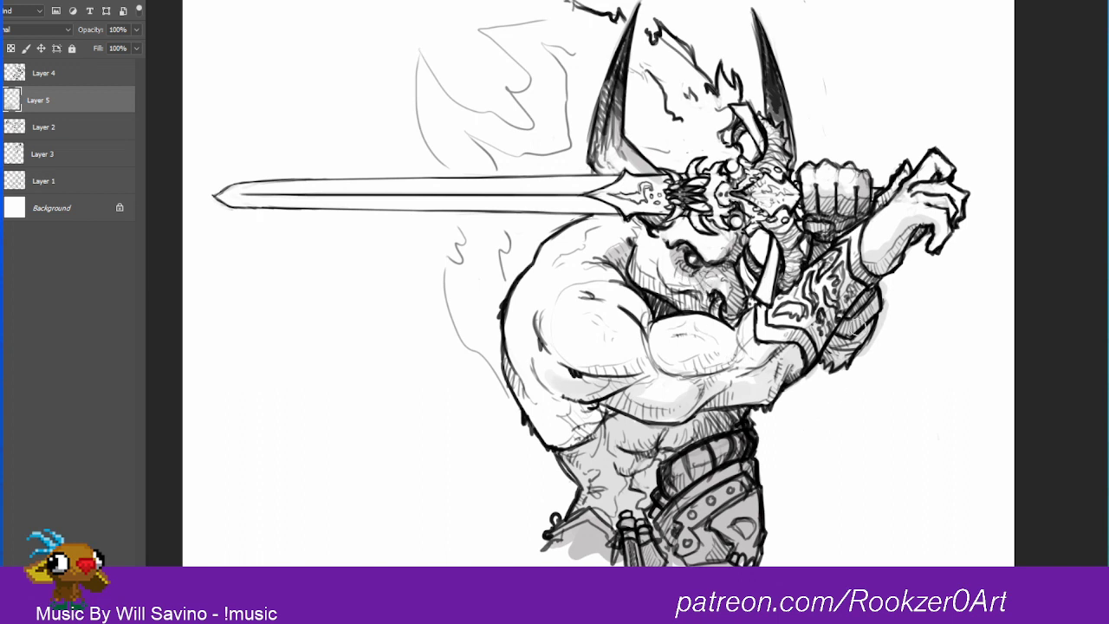
Step: Shade the ragged tufts behind the bracer, the biceps' underside and the ornamented bracer in gray
drag(860, 326, 847, 355)
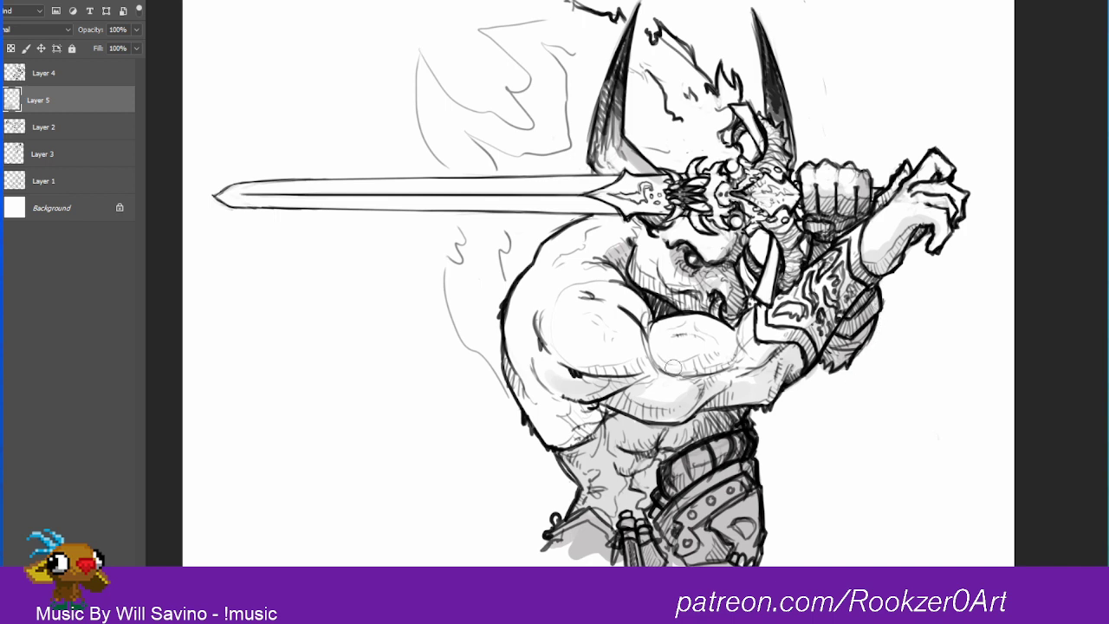
mouse_move(661, 362)
mouse_down()
mouse_move(682, 372)
mouse_move(719, 361)
mouse_up()
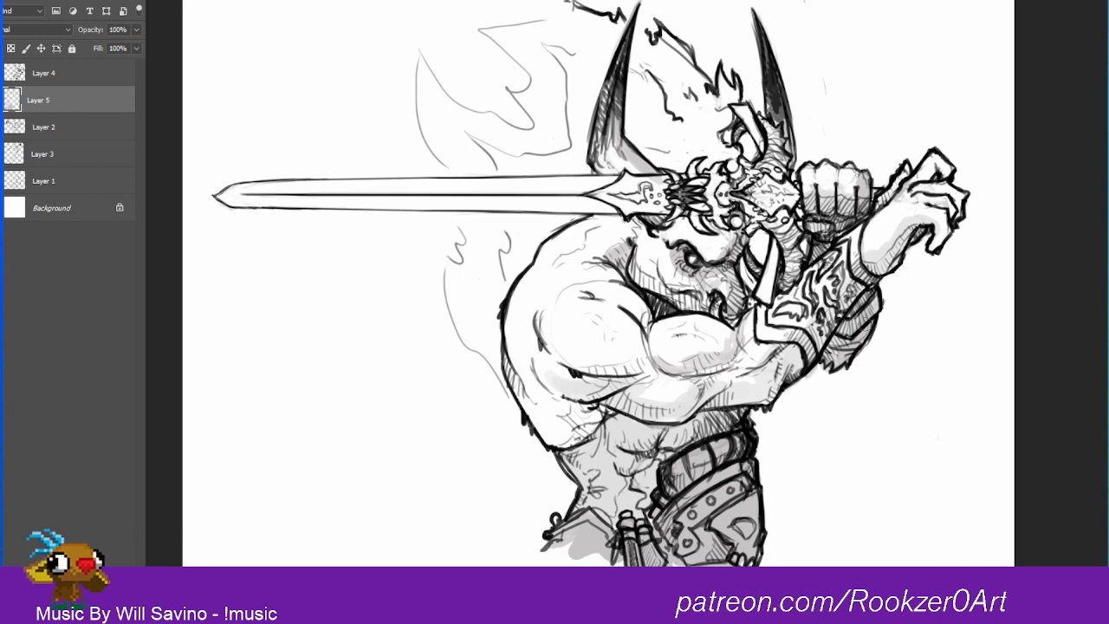
mouse_move(767, 307)
mouse_down()
mouse_move(766, 338)
mouse_move(853, 229)
mouse_move(785, 338)
mouse_move(838, 287)
mouse_move(866, 284)
mouse_move(830, 346)
mouse_up()
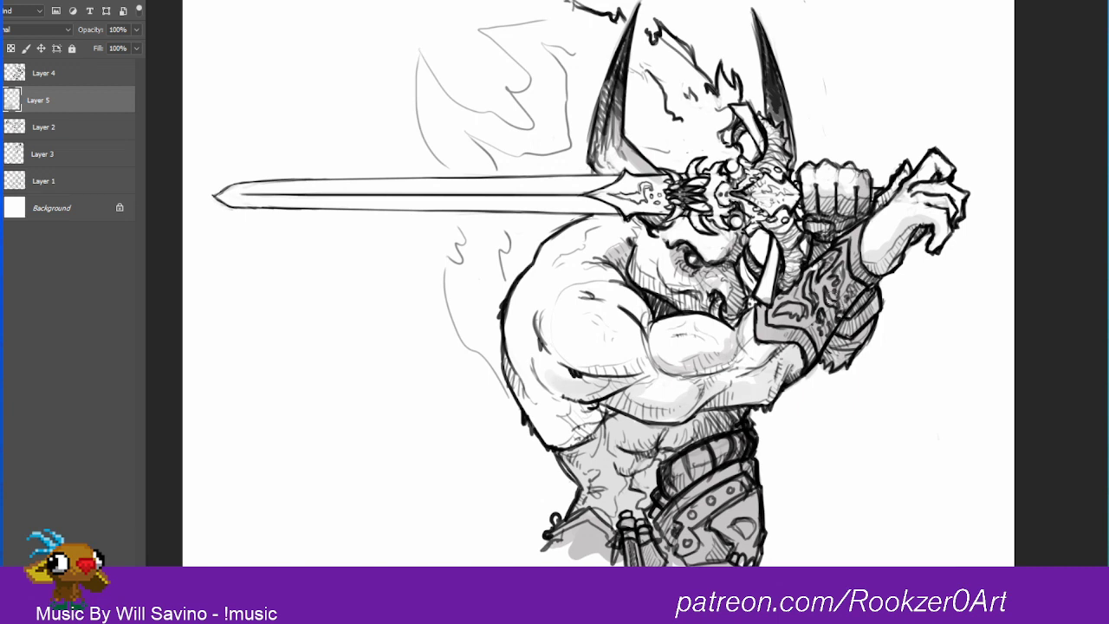
drag(833, 298, 815, 278)
Step: Pick a darker gray and deepen the shading on the rolled belt and the hip armor below it
click(898, 277)
key(Return)
mouse_move(668, 492)
mouse_down()
mouse_move(686, 472)
mouse_move(673, 464)
mouse_move(673, 486)
mouse_move(704, 462)
mouse_up()
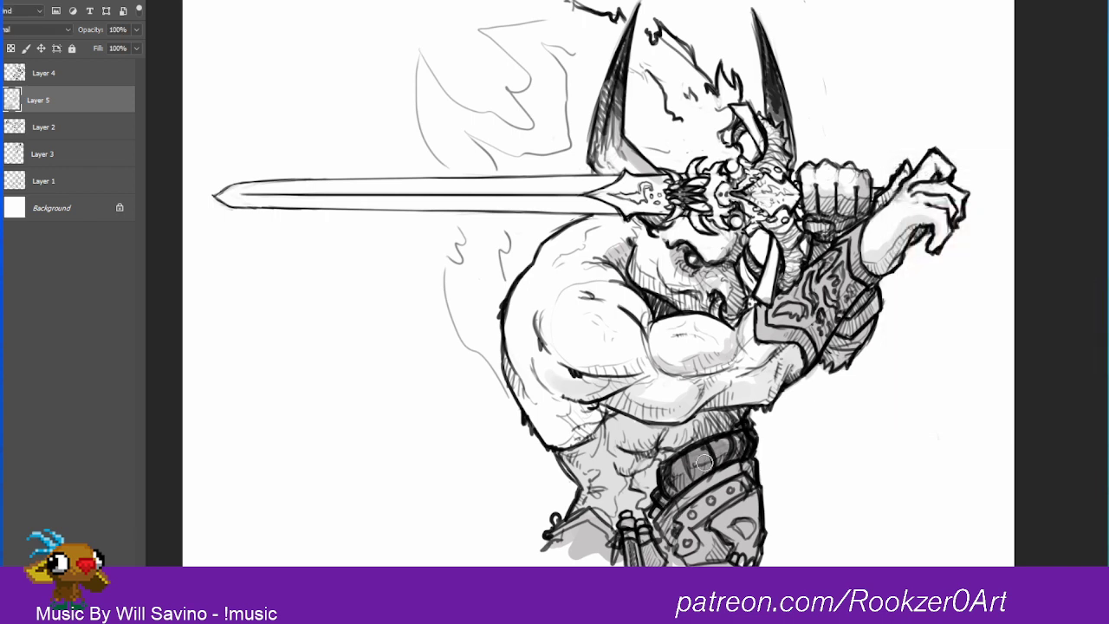
drag(684, 523, 688, 518)
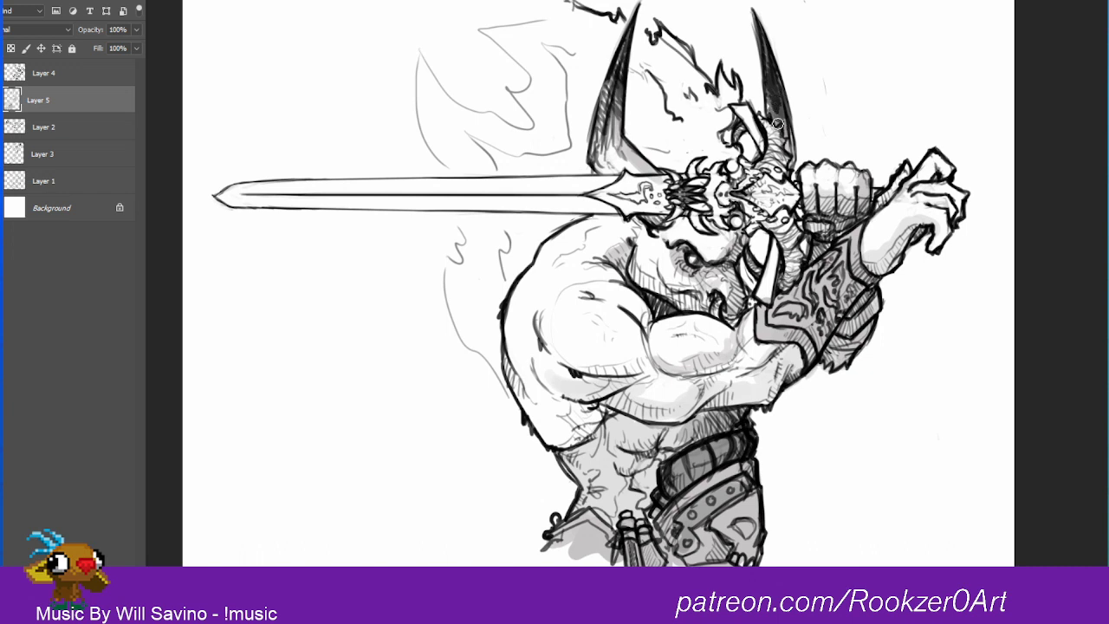
Step: Darken both horns and the shadowed parts of the brow and muzzle with the darker gray
drag(771, 92, 784, 130)
mouse_move(598, 137)
mouse_down()
mouse_move(612, 167)
mouse_move(626, 161)
mouse_move(606, 175)
mouse_move(633, 166)
mouse_move(606, 87)
mouse_move(628, 35)
mouse_move(626, 144)
mouse_move(645, 165)
mouse_up()
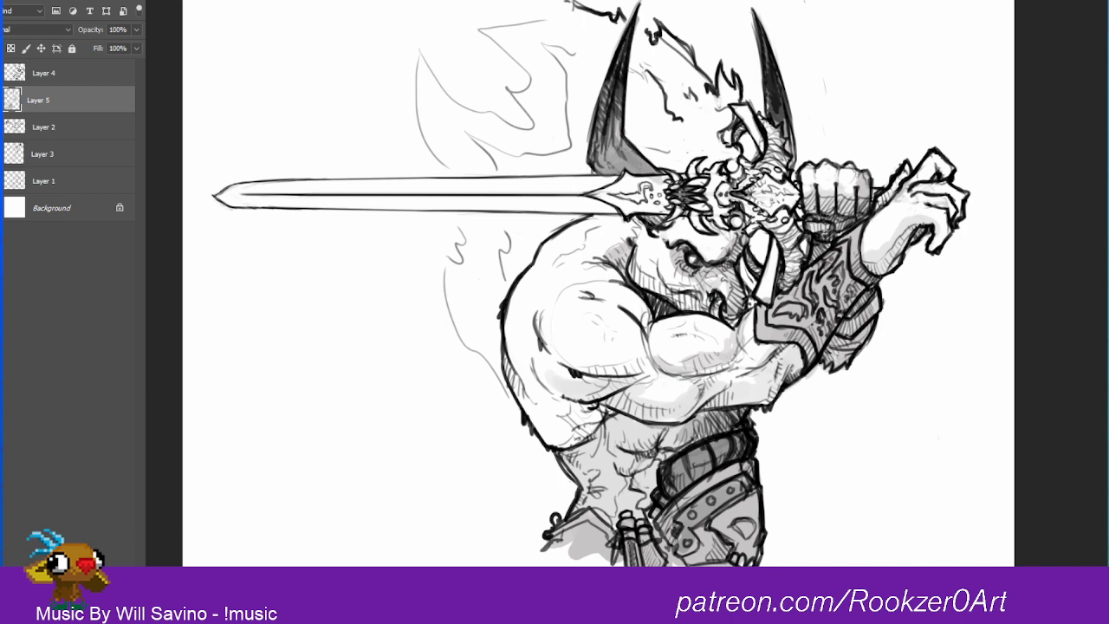
mouse_move(643, 213)
mouse_down()
mouse_move(718, 234)
mouse_move(718, 260)
mouse_move(736, 230)
mouse_move(726, 251)
mouse_move(736, 265)
mouse_move(732, 319)
mouse_move(747, 289)
mouse_up()
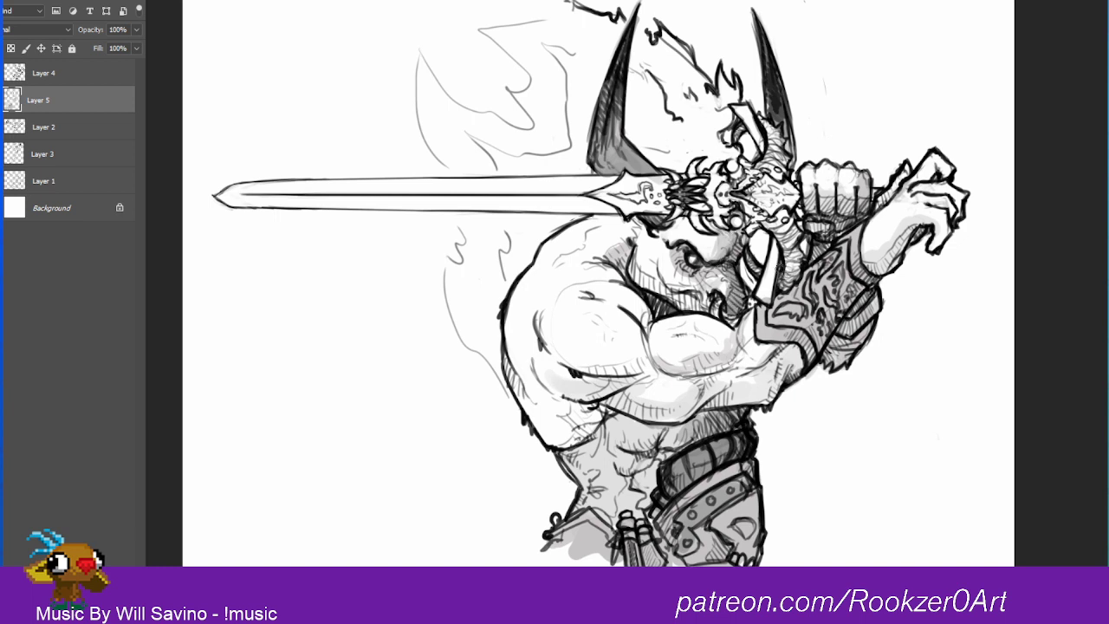
Step: Fill the lower and upper prongs of the sword's crossguard with the darker gray
drag(776, 252, 761, 294)
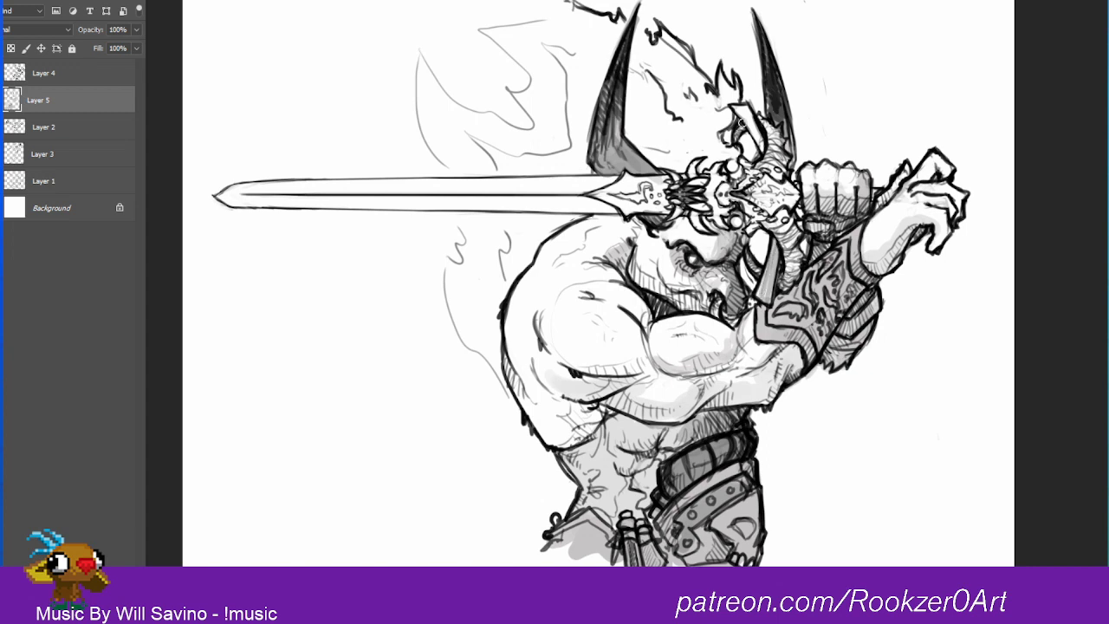
mouse_move(744, 108)
mouse_down()
mouse_move(762, 152)
mouse_move(747, 109)
mouse_up()
Step: Pick a light gray and fill the warrior's back, shoulder, arm, torso and face with it
click(162, 521)
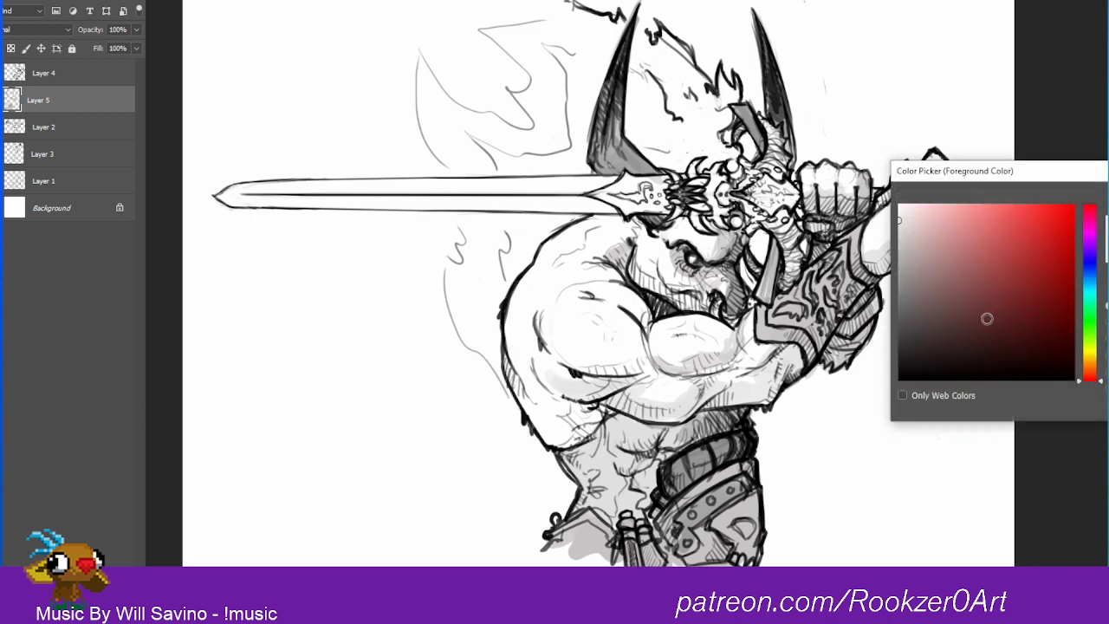
drag(918, 212, 898, 228)
key(Return)
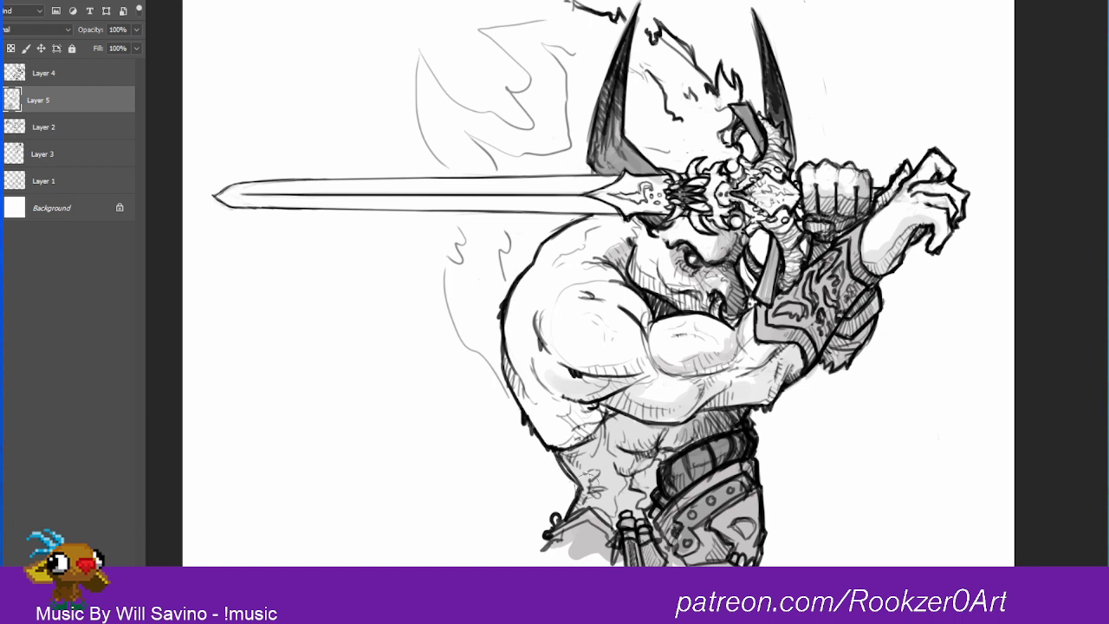
mouse_move(603, 227)
mouse_down()
mouse_move(559, 245)
mouse_move(515, 299)
mouse_move(506, 338)
mouse_move(518, 389)
mouse_move(571, 459)
mouse_move(591, 509)
mouse_up()
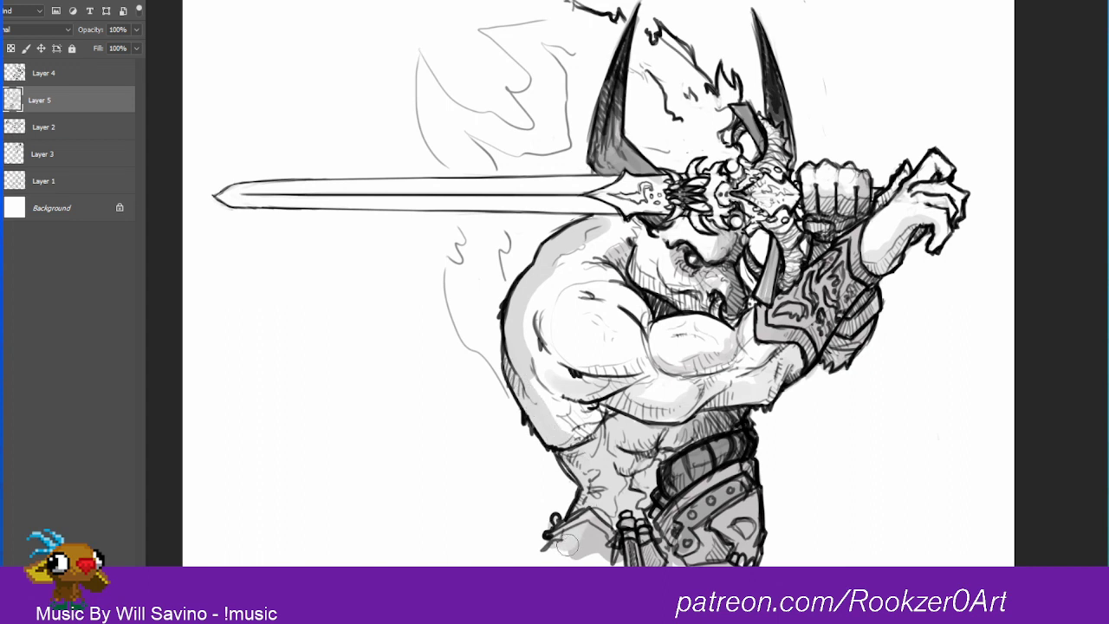
mouse_move(594, 456)
mouse_down()
mouse_move(535, 371)
mouse_move(579, 417)
mouse_move(609, 339)
mouse_move(556, 391)
mouse_move(547, 293)
mouse_move(536, 320)
mouse_move(599, 243)
mouse_move(577, 284)
mouse_move(590, 326)
mouse_move(605, 217)
mouse_move(587, 315)
mouse_move(617, 306)
mouse_move(656, 257)
mouse_move(591, 339)
mouse_move(688, 333)
mouse_move(662, 403)
mouse_move(690, 403)
mouse_move(755, 352)
mouse_move(738, 353)
mouse_move(743, 379)
mouse_move(776, 365)
mouse_move(768, 382)
mouse_move(832, 256)
mouse_move(760, 276)
mouse_up()
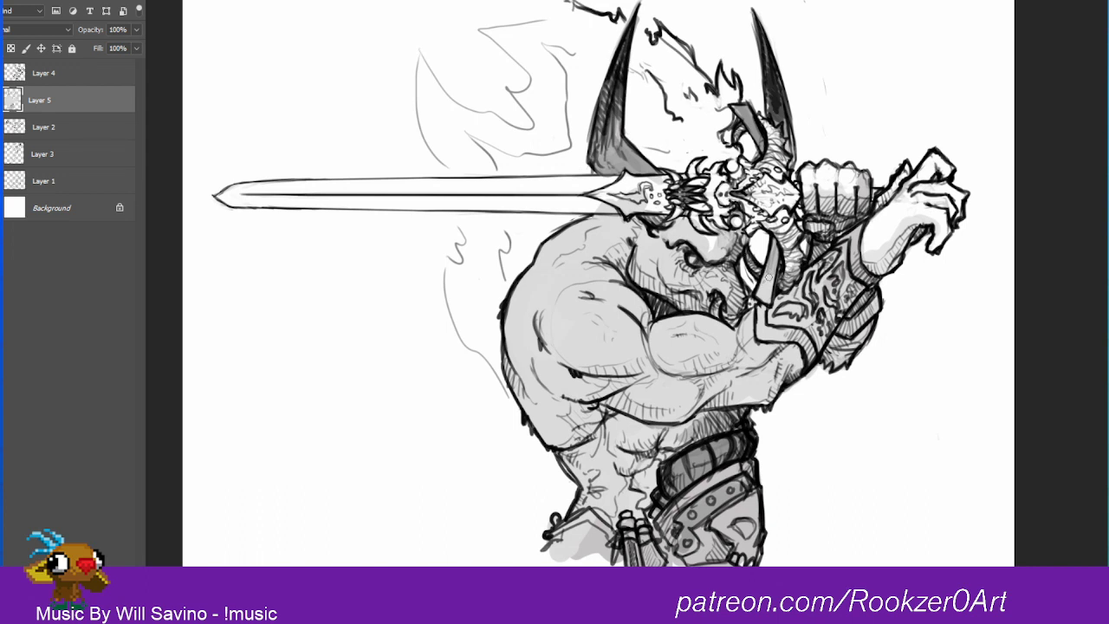
Step: Shade the skull hilt and the wrapped upper part of the crossguard in light gray
mouse_move(709, 227)
mouse_down()
mouse_move(703, 206)
mouse_move(726, 205)
mouse_move(773, 227)
mouse_up()
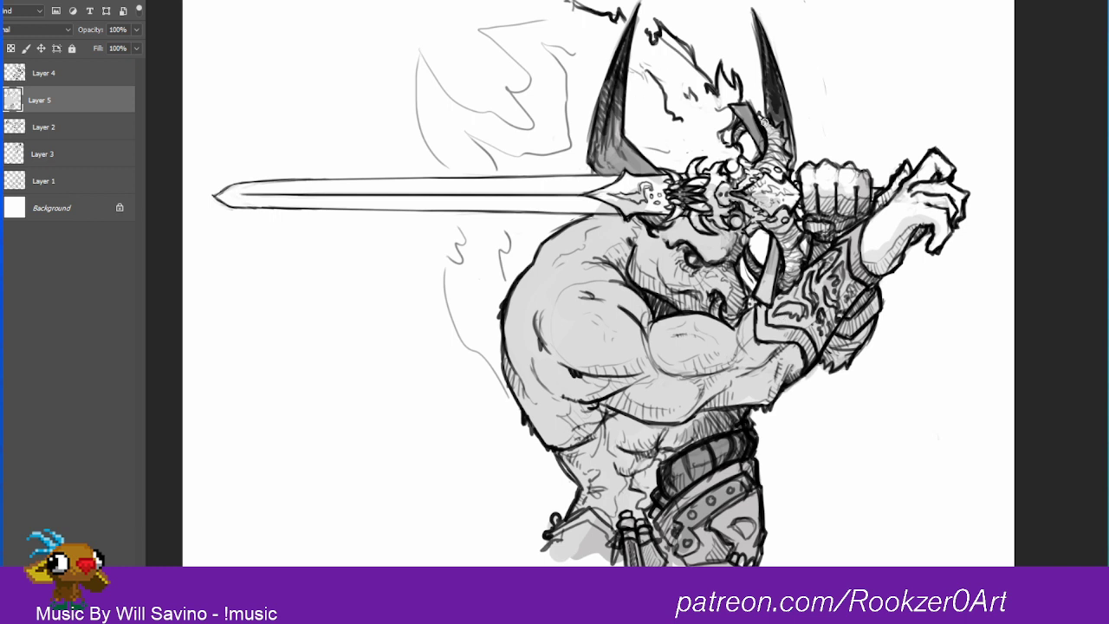
drag(778, 117, 769, 174)
mouse_move(774, 103)
mouse_down()
mouse_move(781, 178)
mouse_move(754, 178)
mouse_move(744, 162)
mouse_up()
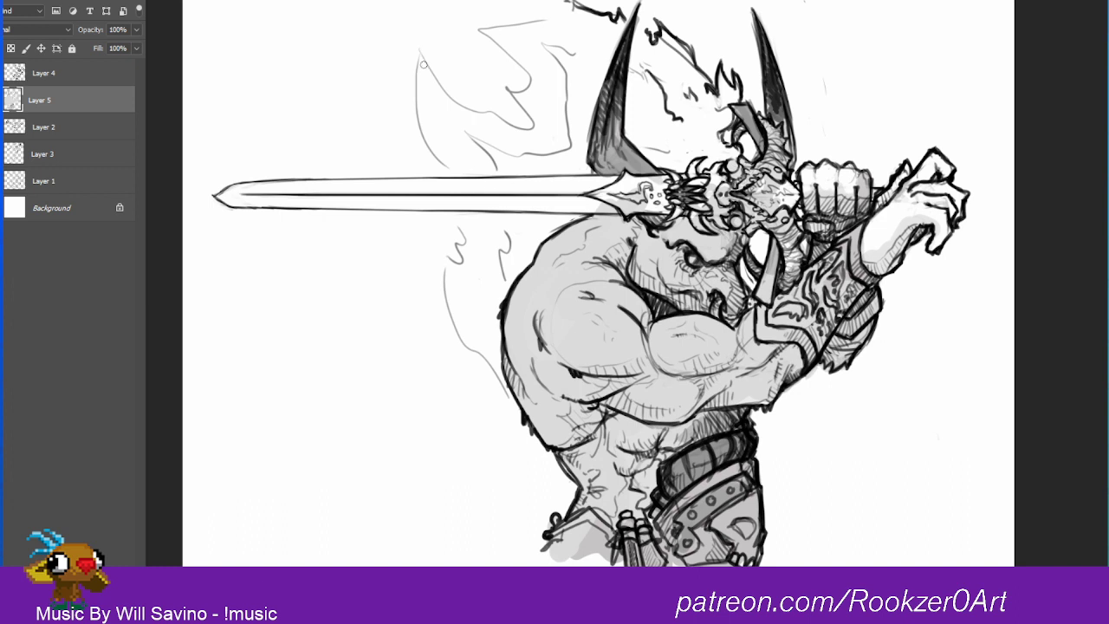
Step: Fill the outer flame-shaped lock with light gray from its tip down behind the sword blade
mouse_move(424, 65)
mouse_down()
mouse_move(456, 169)
mouse_move(431, 123)
mouse_move(435, 148)
mouse_move(462, 178)
mouse_up()
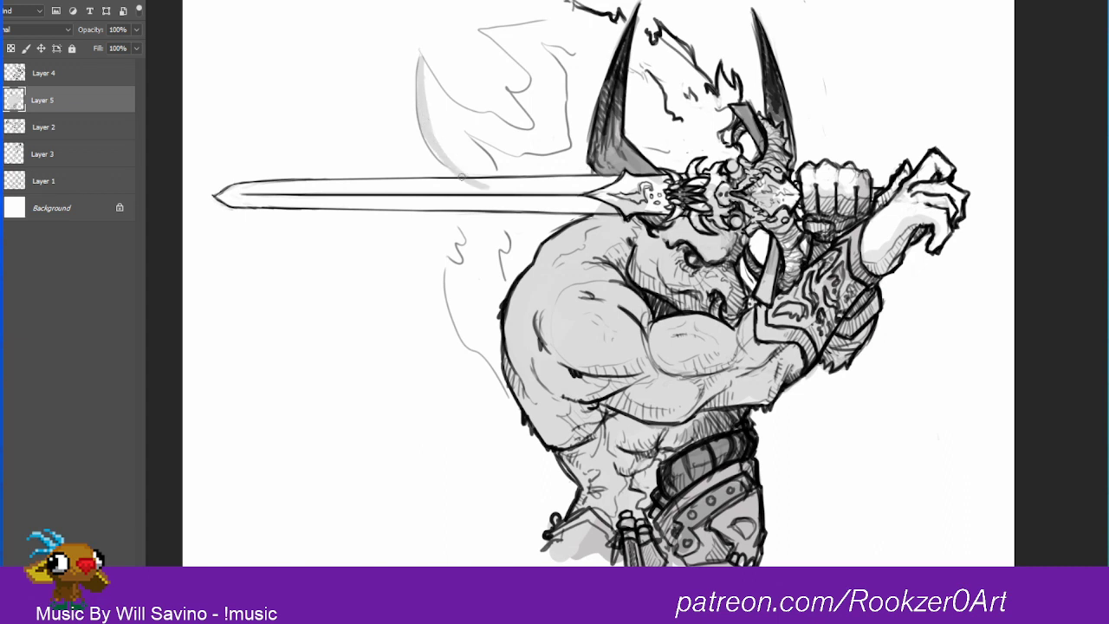
mouse_move(419, 61)
mouse_down()
mouse_move(450, 106)
mouse_move(428, 73)
mouse_move(479, 126)
mouse_move(459, 106)
mouse_move(527, 146)
mouse_up()
drag(429, 88, 451, 149)
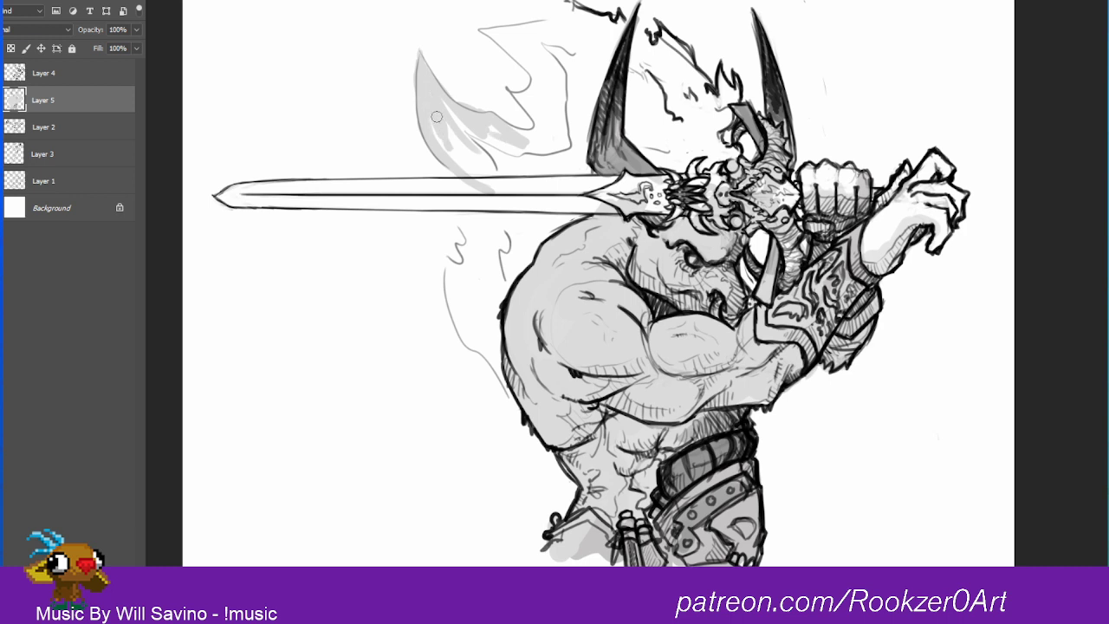
mouse_move(429, 101)
mouse_down()
mouse_move(476, 156)
mouse_move(445, 133)
mouse_move(442, 109)
mouse_move(491, 153)
mouse_up()
right_click(432, 110)
click(426, 93)
mouse_move(484, 131)
mouse_down()
mouse_move(526, 159)
mouse_move(526, 148)
mouse_up()
drag(445, 139, 504, 199)
mouse_move(462, 165)
mouse_down()
mouse_move(511, 210)
mouse_move(514, 238)
mouse_up()
Step: Fill both halves of the sword blade with light gray from the tip to the guard
drag(229, 197, 376, 188)
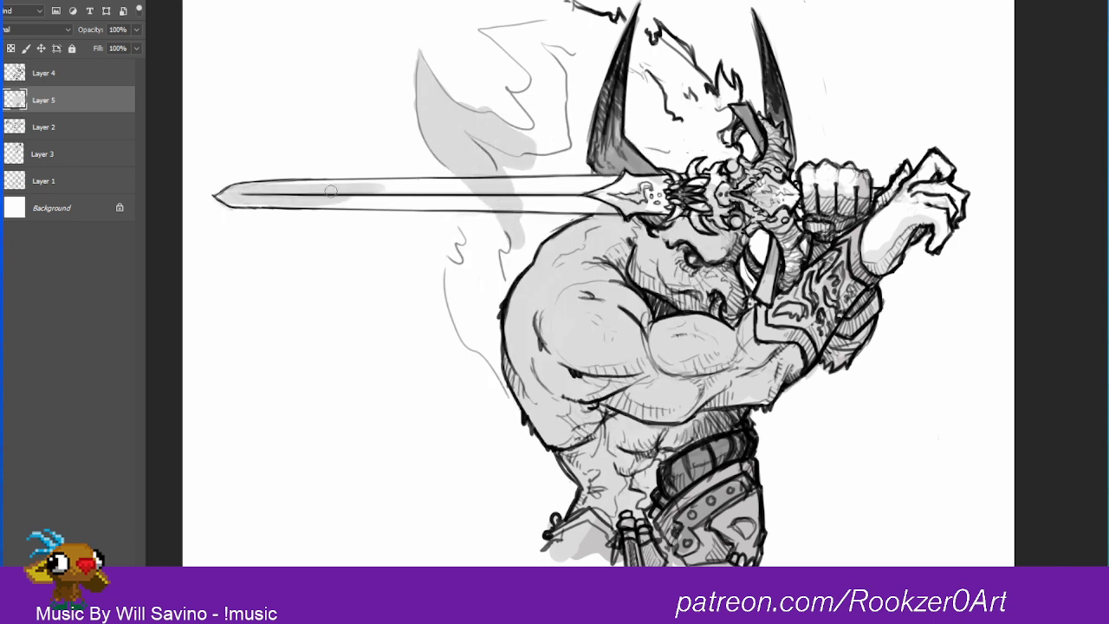
drag(260, 187, 380, 185)
drag(227, 200, 487, 201)
mouse_move(381, 187)
mouse_down()
mouse_move(502, 184)
mouse_move(367, 183)
mouse_move(604, 184)
mouse_up()
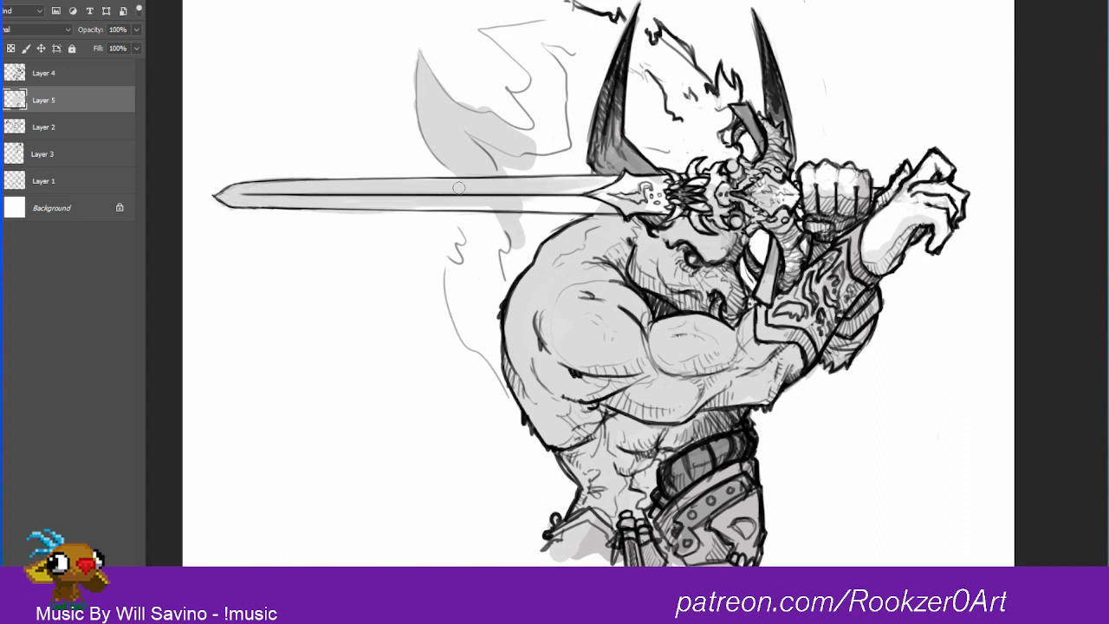
drag(460, 188, 625, 191)
drag(364, 203, 600, 206)
Step: Fill the large flame shape above the blade and between the horns with light gray
mouse_move(532, 200)
mouse_down()
mouse_move(646, 186)
mouse_move(624, 179)
mouse_move(632, 148)
mouse_move(600, 165)
mouse_move(634, 164)
mouse_move(617, 101)
mouse_up()
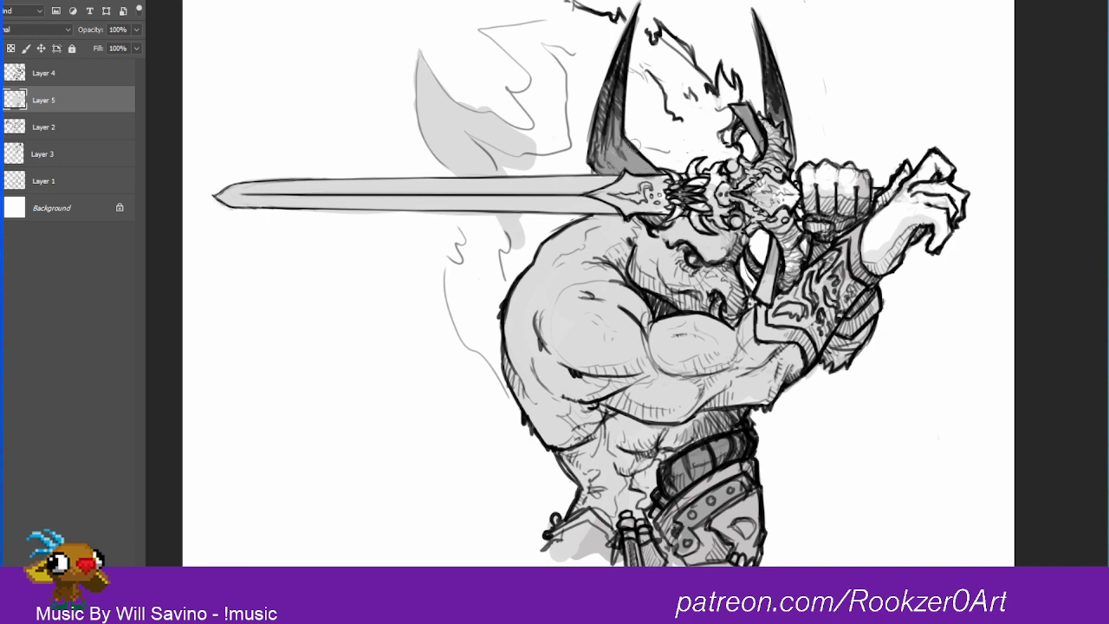
mouse_move(527, 142)
mouse_down()
mouse_move(572, 169)
mouse_move(579, 128)
mouse_move(596, 167)
mouse_move(604, 75)
mouse_up()
mouse_move(593, 147)
mouse_down()
mouse_move(619, 37)
mouse_move(611, 19)
mouse_move(490, 30)
mouse_move(532, 65)
mouse_move(518, 140)
mouse_move(549, 137)
mouse_move(544, 160)
mouse_move(572, 137)
mouse_move(533, 101)
mouse_move(530, 41)
mouse_move(551, 100)
mouse_move(585, 31)
mouse_move(605, 48)
mouse_move(657, 50)
mouse_move(671, 35)
mouse_move(691, 74)
mouse_move(733, 100)
mouse_move(734, 151)
mouse_move(731, 113)
mouse_up()
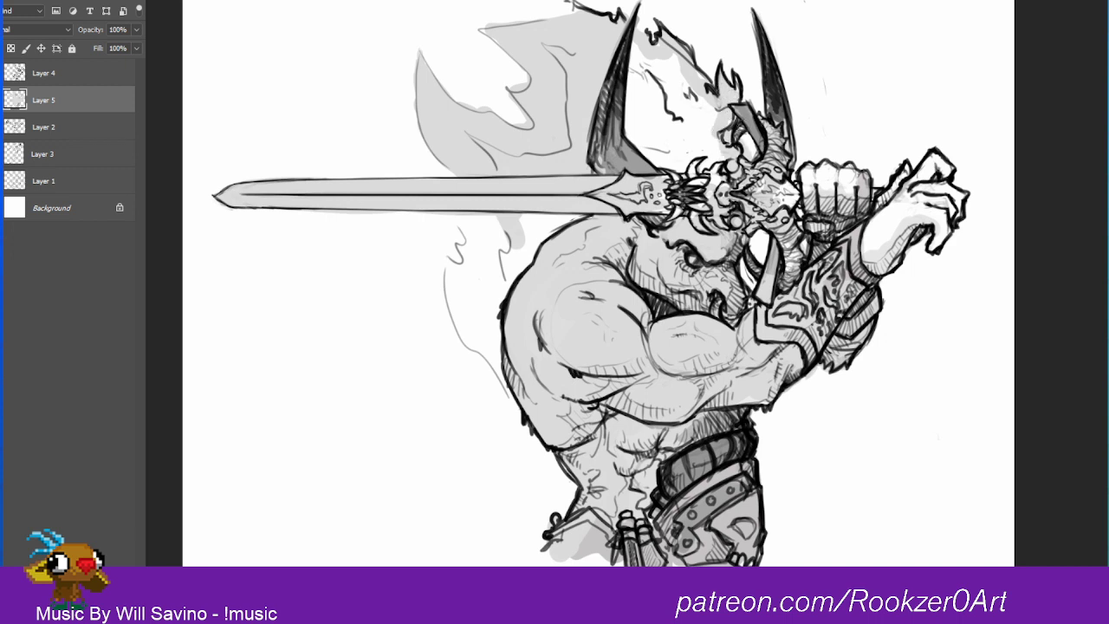
drag(756, 156, 766, 140)
mouse_move(710, 117)
mouse_down()
mouse_move(721, 176)
mouse_move(663, 59)
mouse_move(669, 132)
mouse_move(629, 65)
mouse_move(657, 173)
mouse_move(618, 122)
mouse_up()
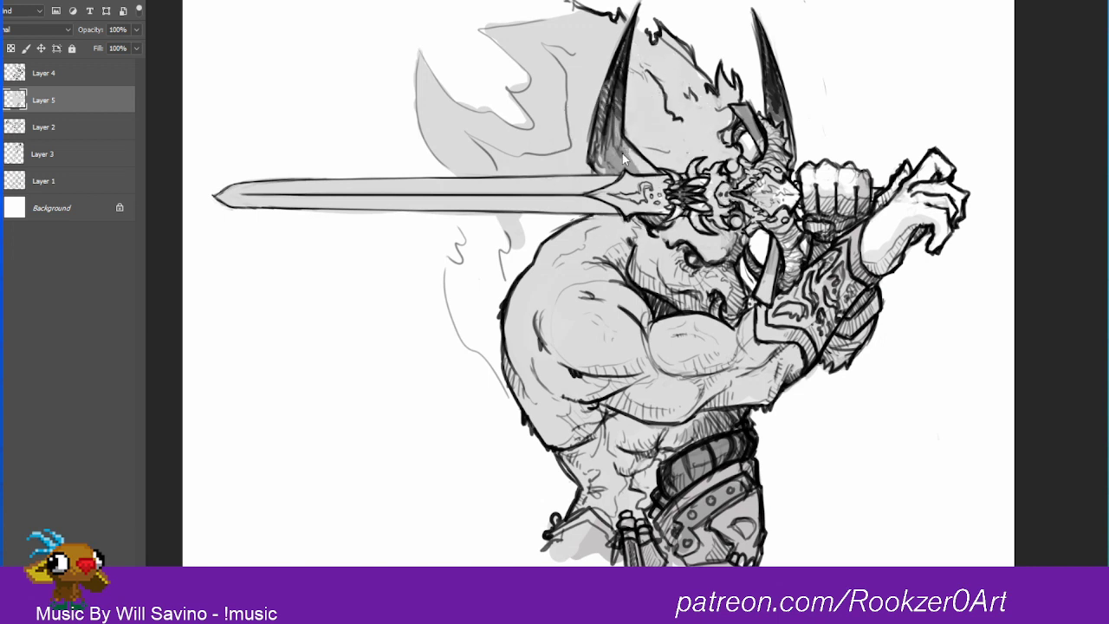
drag(600, 174, 639, 18)
drag(738, 286, 742, 236)
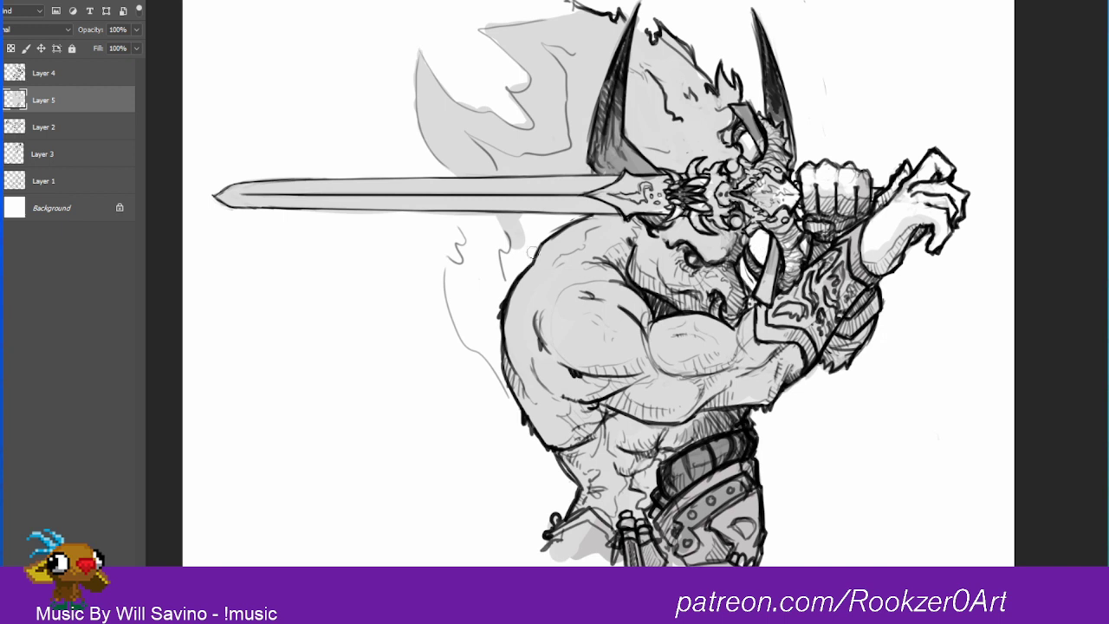
Step: Fill the lower flame shape behind the warrior's back with light gray
mouse_move(513, 232)
mouse_down()
mouse_move(467, 228)
mouse_move(480, 249)
mouse_move(474, 222)
mouse_move(518, 231)
mouse_move(497, 165)
mouse_move(466, 222)
mouse_move(480, 258)
mouse_move(508, 205)
mouse_move(492, 293)
mouse_move(580, 194)
mouse_move(572, 231)
mouse_move(529, 261)
mouse_move(545, 227)
mouse_move(459, 248)
mouse_move(457, 305)
mouse_move(473, 341)
mouse_up()
alt+click(498, 163)
mouse_move(494, 381)
mouse_down()
mouse_move(477, 326)
mouse_move(463, 328)
mouse_move(453, 285)
mouse_move(468, 310)
mouse_move(469, 263)
mouse_move(472, 325)
mouse_move(491, 296)
mouse_move(506, 341)
mouse_up()
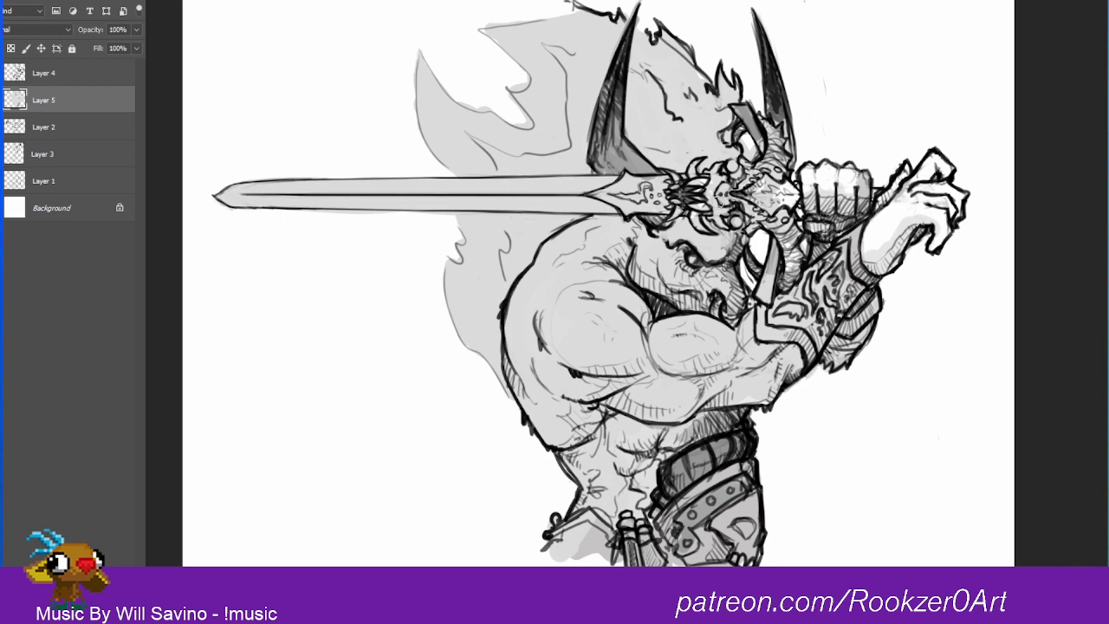
Step: Enlarge the brush and touch up small unshaded gaps around the hilt and muzzle in light gray
key(])
key(])
key(])
key(])
key(])
drag(742, 140, 747, 155)
drag(731, 270, 737, 290)
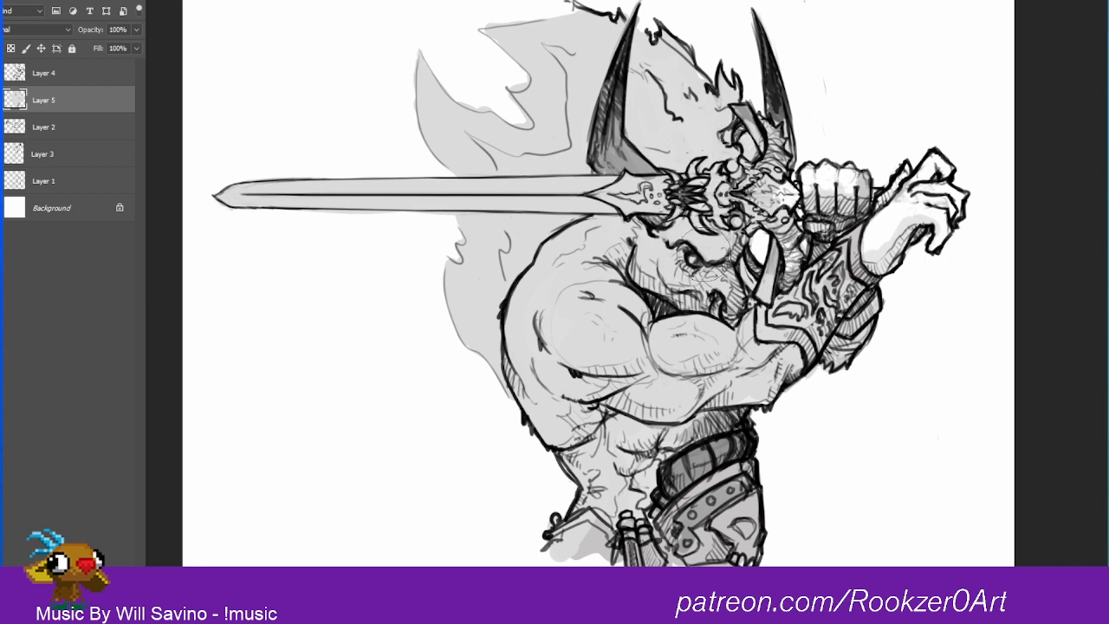
Step: Sample the light gray and paint over the dark shading on the horn, rolled belt and hip armor
drag(641, 180, 630, 141)
alt+click(621, 136)
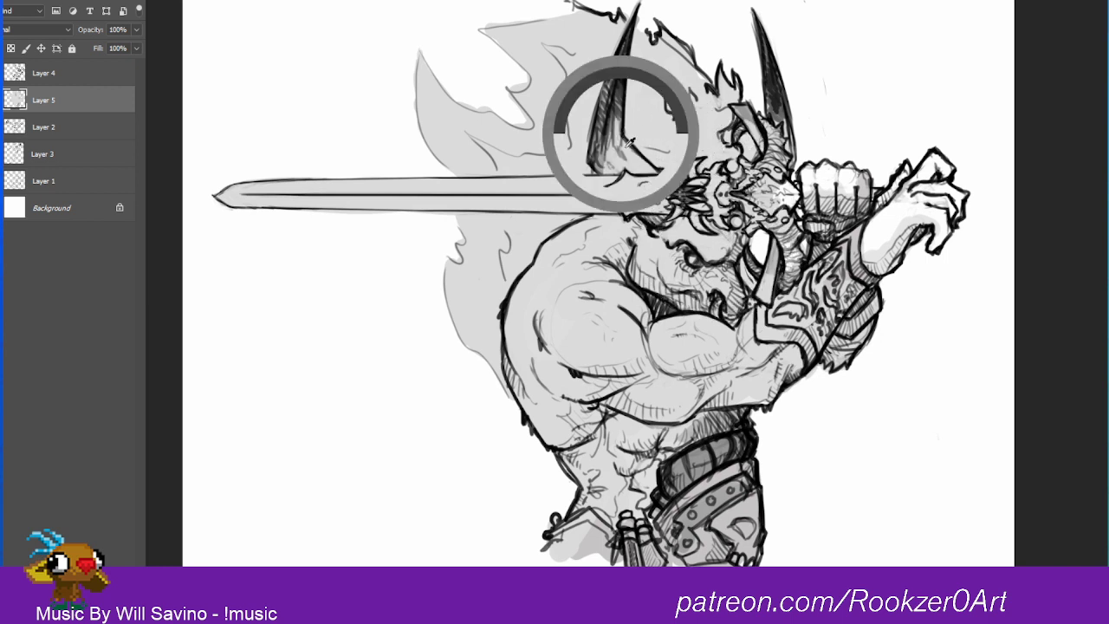
drag(624, 85, 618, 144)
mouse_move(671, 476)
mouse_down()
mouse_move(652, 455)
mouse_move(599, 513)
mouse_move(615, 547)
mouse_up()
mouse_move(664, 501)
mouse_down()
mouse_move(691, 486)
mouse_move(717, 509)
mouse_move(668, 539)
mouse_move(712, 545)
mouse_move(726, 503)
mouse_move(707, 442)
mouse_up()
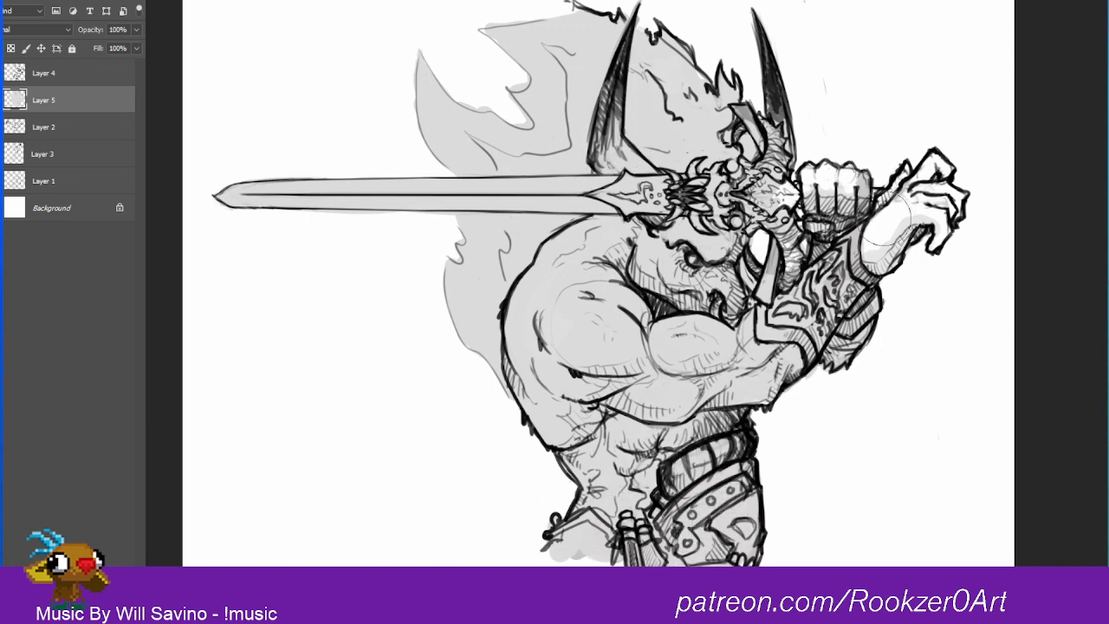
Step: Shade the open hand, the fist and the remaining white gaps in the hilt with light gray, reducing the brush for details
mouse_move(893, 216)
mouse_down()
mouse_move(915, 197)
mouse_move(900, 215)
mouse_move(889, 201)
mouse_move(905, 179)
mouse_move(927, 170)
mouse_move(901, 195)
mouse_up()
key(bracketleft)
key(bracketleft)
key(bracketleft)
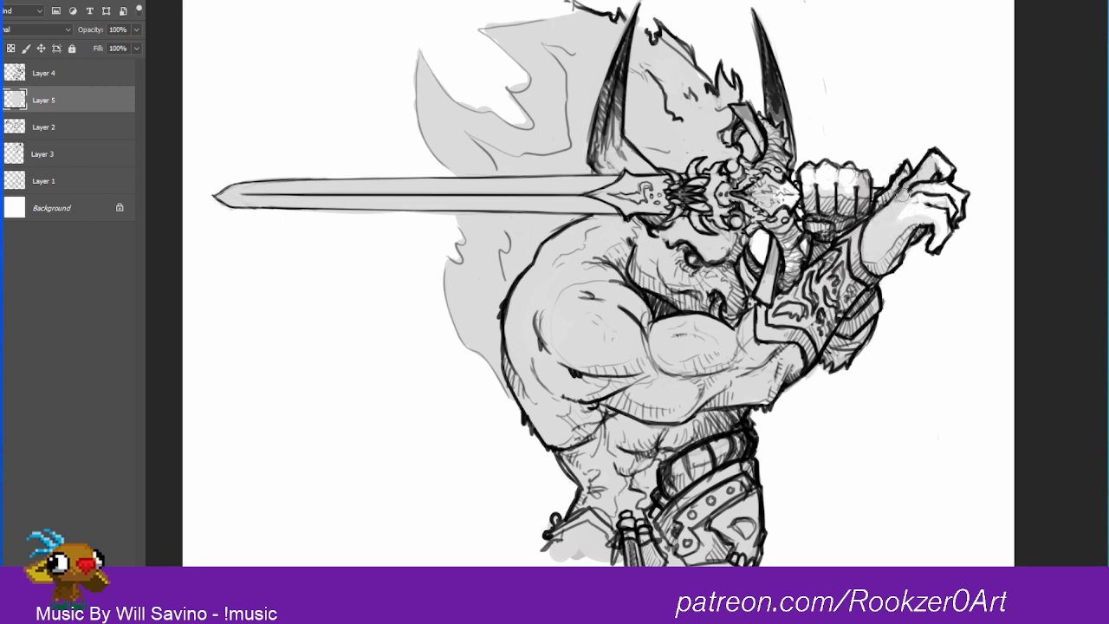
mouse_move(937, 162)
mouse_down()
mouse_move(943, 180)
mouse_move(906, 208)
mouse_move(947, 195)
mouse_move(935, 223)
mouse_move(945, 227)
mouse_up()
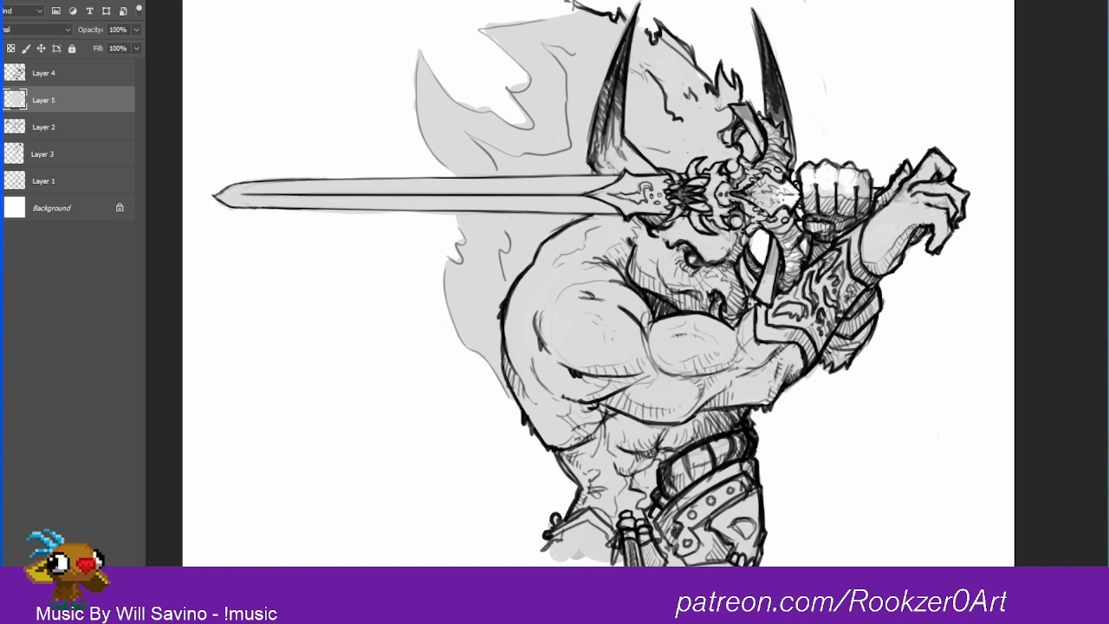
mouse_move(844, 188)
mouse_down()
mouse_move(815, 172)
mouse_move(847, 182)
mouse_move(812, 208)
mouse_move(775, 199)
mouse_move(777, 210)
mouse_move(792, 176)
mouse_up()
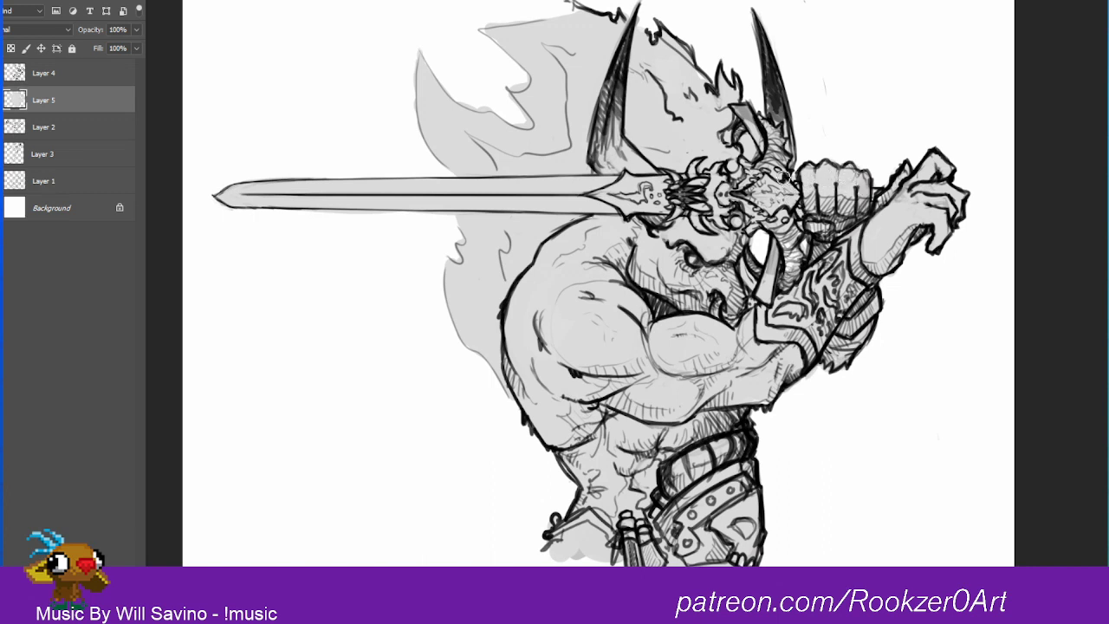
mouse_move(797, 229)
mouse_down()
mouse_move(796, 250)
mouse_move(769, 273)
mouse_up()
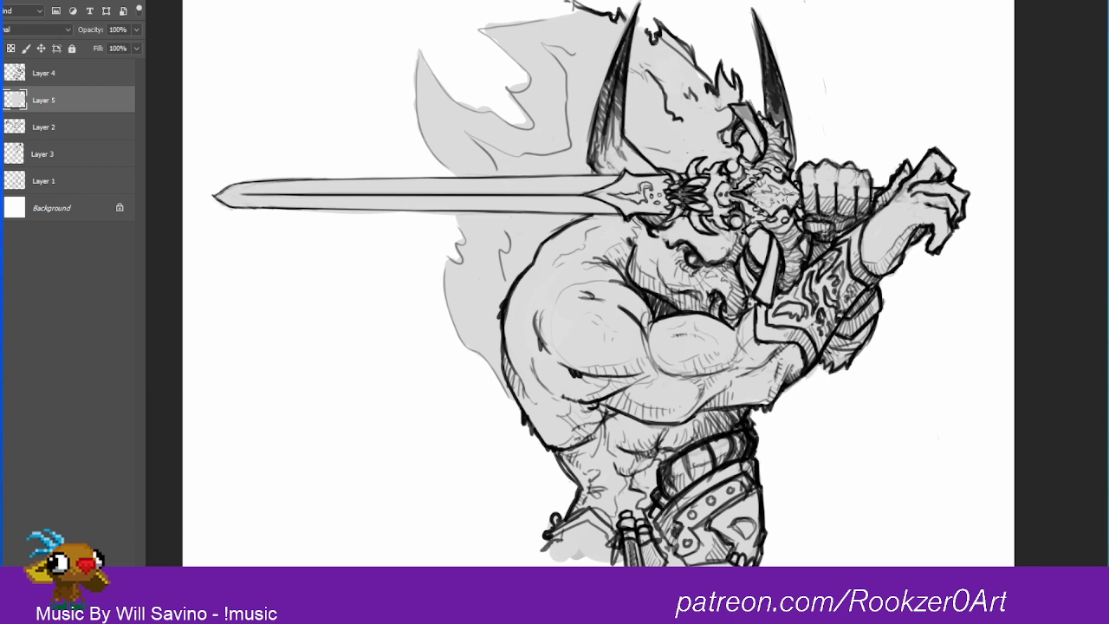
Step: Pick a medium gray and fill the warrior's torso, shoulder, arm and face with it
key(n)
click(903, 243)
mouse_move(603, 467)
mouse_down()
mouse_move(612, 502)
mouse_move(650, 511)
mouse_move(622, 438)
mouse_move(599, 471)
mouse_move(523, 392)
mouse_move(528, 315)
mouse_move(597, 236)
mouse_move(571, 338)
mouse_move(617, 453)
mouse_move(693, 347)
mouse_move(736, 416)
mouse_move(762, 386)
mouse_move(726, 390)
mouse_move(806, 308)
mouse_move(764, 394)
mouse_move(796, 347)
mouse_move(731, 327)
mouse_move(650, 326)
mouse_move(771, 364)
mouse_up()
mouse_move(641, 322)
mouse_down()
mouse_move(641, 224)
mouse_move(720, 225)
mouse_move(725, 237)
mouse_up()
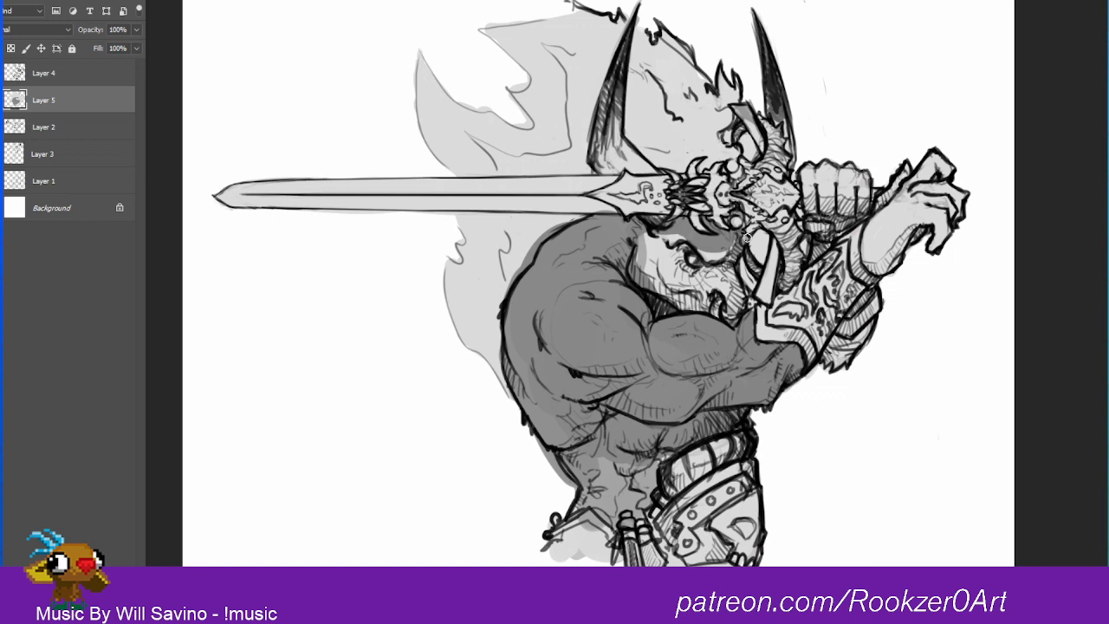
mouse_move(724, 260)
mouse_down()
mouse_move(674, 275)
mouse_move(652, 246)
mouse_move(633, 249)
mouse_move(636, 269)
mouse_move(706, 241)
mouse_move(689, 303)
mouse_move(732, 285)
mouse_move(752, 301)
mouse_up()
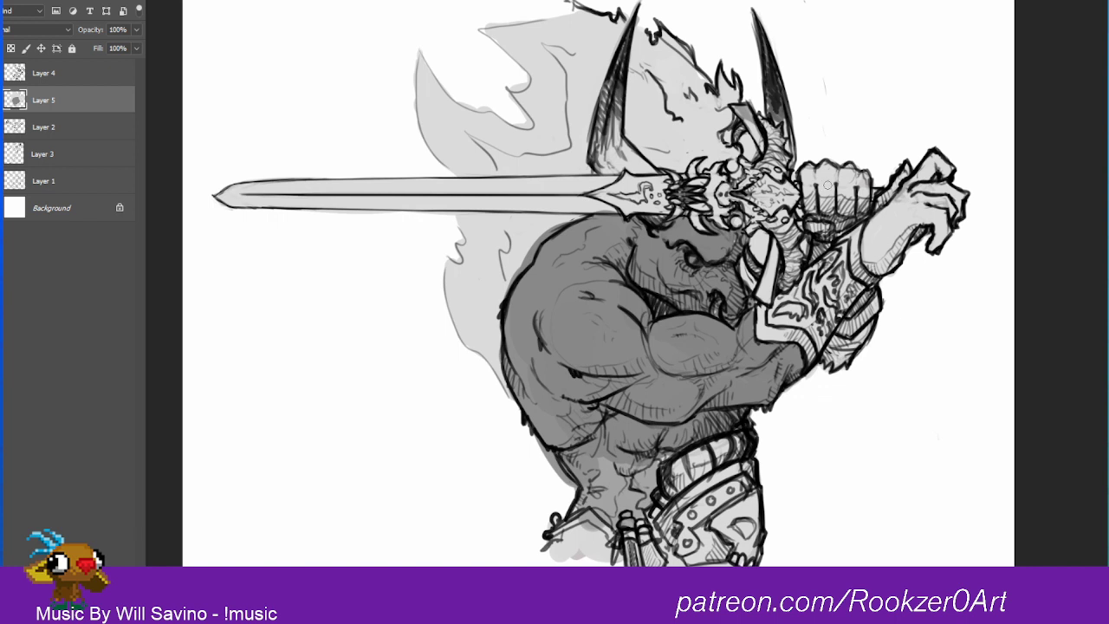
Step: Fill the clenched fist and the raised open hand with the medium gray
mouse_move(810, 171)
mouse_down()
mouse_move(818, 232)
mouse_move(811, 165)
mouse_move(824, 217)
mouse_move(839, 165)
mouse_move(851, 221)
mouse_up()
mouse_move(847, 170)
mouse_down()
mouse_move(860, 224)
mouse_move(866, 179)
mouse_move(853, 165)
mouse_move(836, 221)
mouse_move(845, 229)
mouse_move(824, 224)
mouse_up()
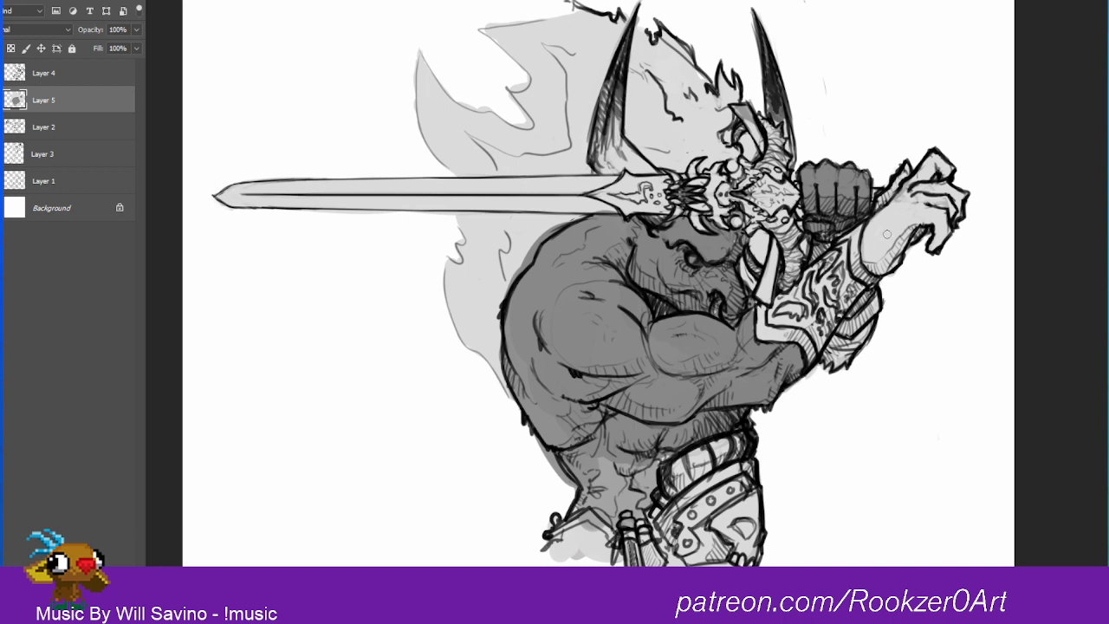
mouse_move(887, 234)
mouse_down()
mouse_move(865, 241)
mouse_move(863, 257)
mouse_move(884, 269)
mouse_move(926, 217)
mouse_move(943, 226)
mouse_move(936, 244)
mouse_move(954, 213)
mouse_move(950, 198)
mouse_move(915, 192)
mouse_move(901, 216)
mouse_move(934, 205)
mouse_move(944, 163)
mouse_move(934, 158)
mouse_move(910, 185)
mouse_move(932, 177)
mouse_move(882, 223)
mouse_move(897, 219)
mouse_move(885, 265)
mouse_move(918, 219)
mouse_move(904, 169)
mouse_move(884, 203)
mouse_up()
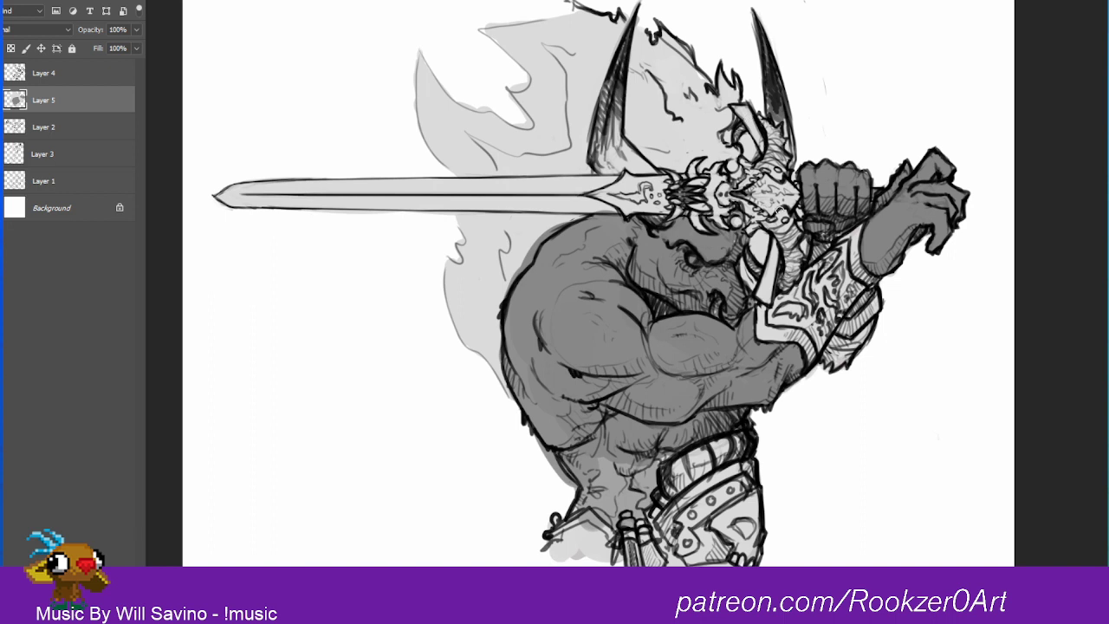
Step: Sample the skin's medium gray and shade both horns along their length
alt+click(893, 234)
drag(620, 62, 595, 149)
mouse_move(616, 78)
mouse_down()
mouse_move(630, 33)
mouse_move(613, 98)
mouse_move(625, 147)
mouse_move(603, 167)
mouse_up()
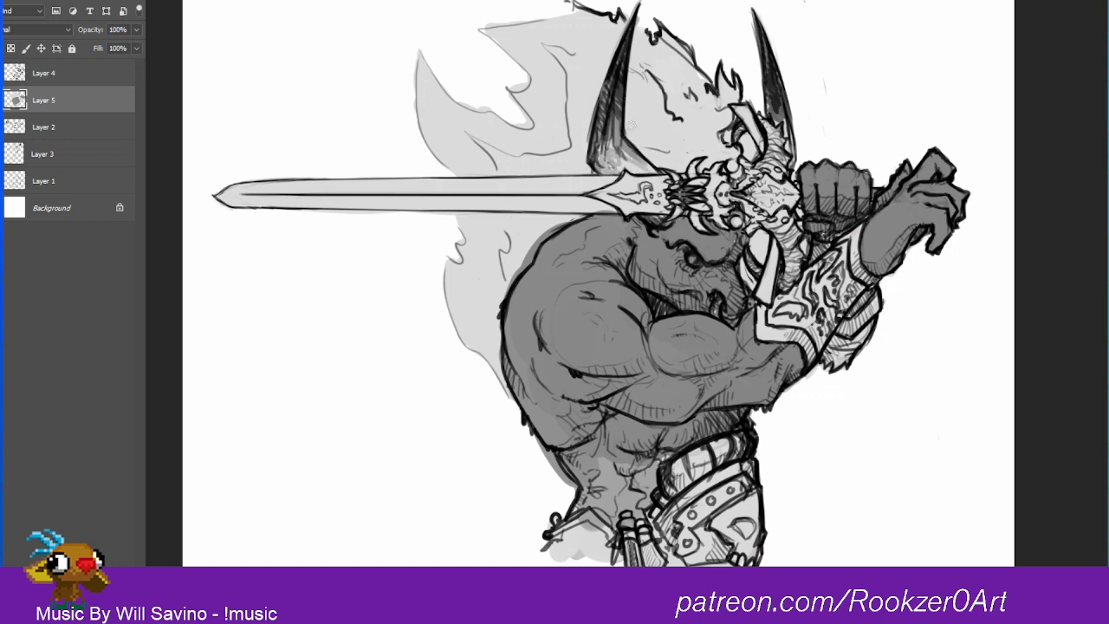
drag(769, 102, 761, 41)
mouse_move(776, 122)
mouse_down()
mouse_move(778, 103)
mouse_move(789, 151)
mouse_move(804, 138)
mouse_up()
Step: Fill the studded belt band and the remaining light patches of the abdomen with medium gray
mouse_move(678, 522)
mouse_down()
mouse_move(747, 482)
mouse_move(691, 519)
mouse_move(676, 556)
mouse_move(694, 547)
mouse_up()
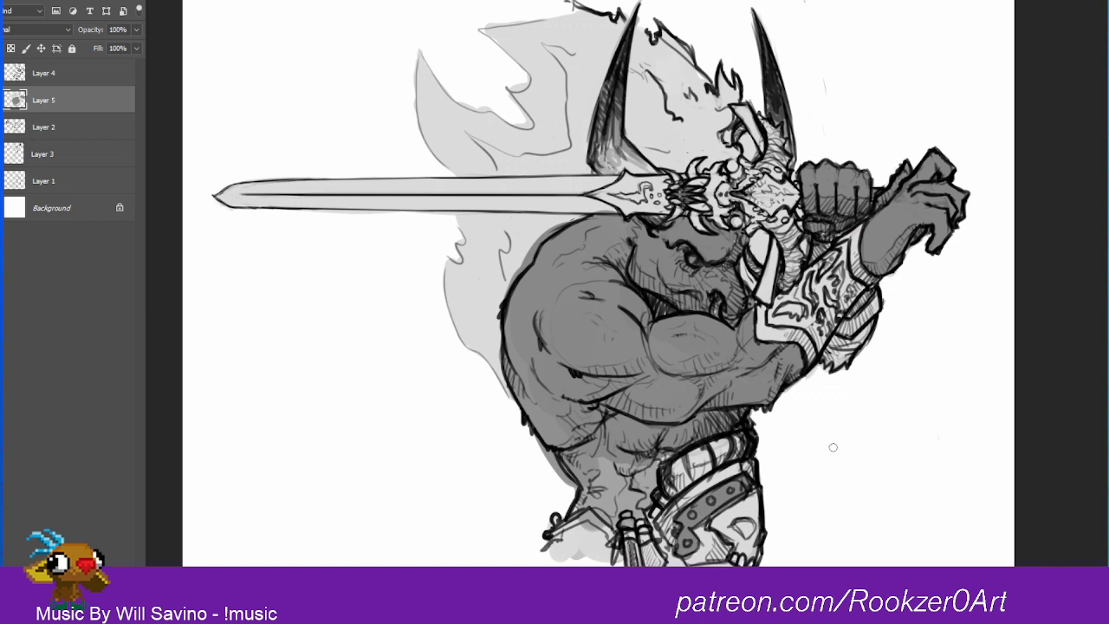
drag(606, 461, 579, 509)
mouse_move(624, 475)
mouse_down()
mouse_move(610, 506)
mouse_move(650, 480)
mouse_move(613, 522)
mouse_up()
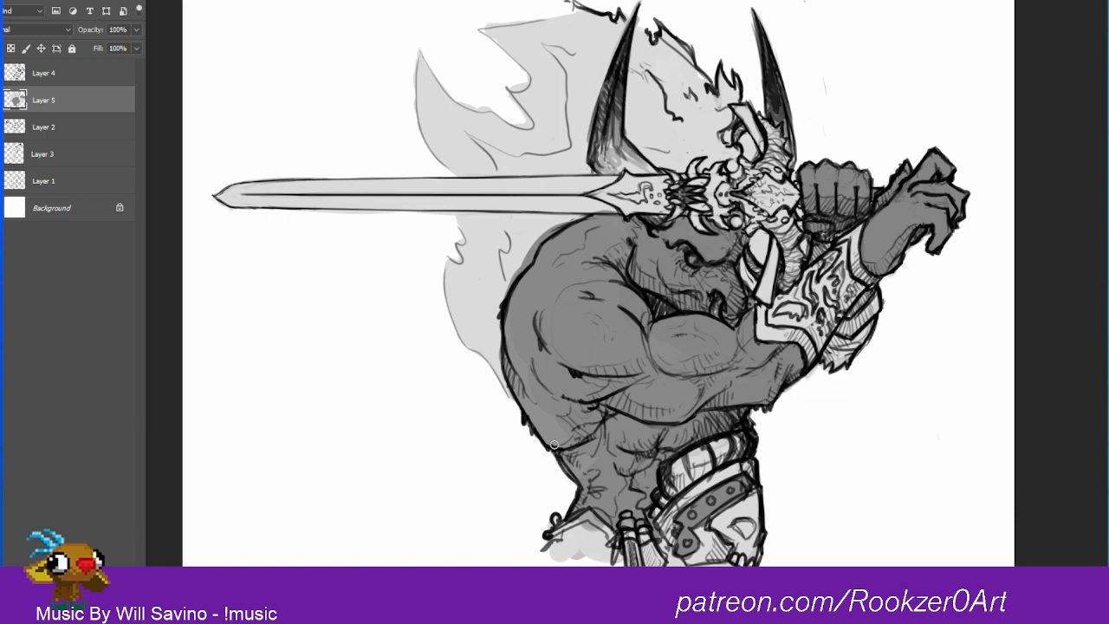
Step: Select the line art on Layer 4 together with the shading on Layer 5 and move both lower on the canvas
click(39, 77)
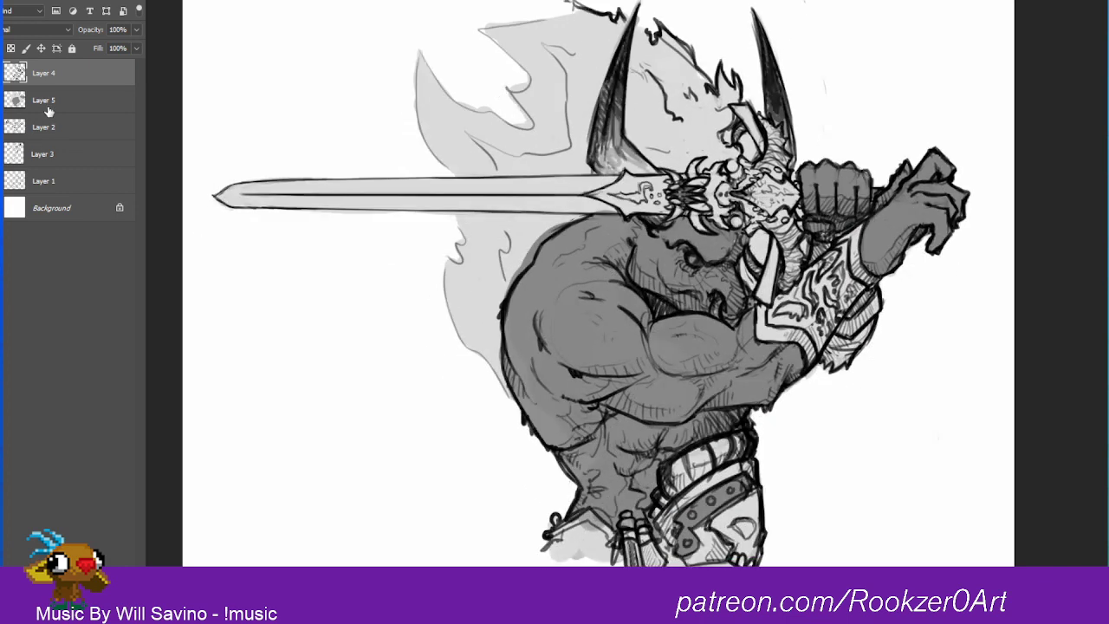
shift+click(50, 102)
mouse_move(916, 278)
mouse_down()
mouse_move(891, 329)
mouse_move(916, 336)
mouse_move(904, 345)
mouse_up()
Step: Erase the pointed tip of the sword blade from the line art on Layer 4
click(51, 74)
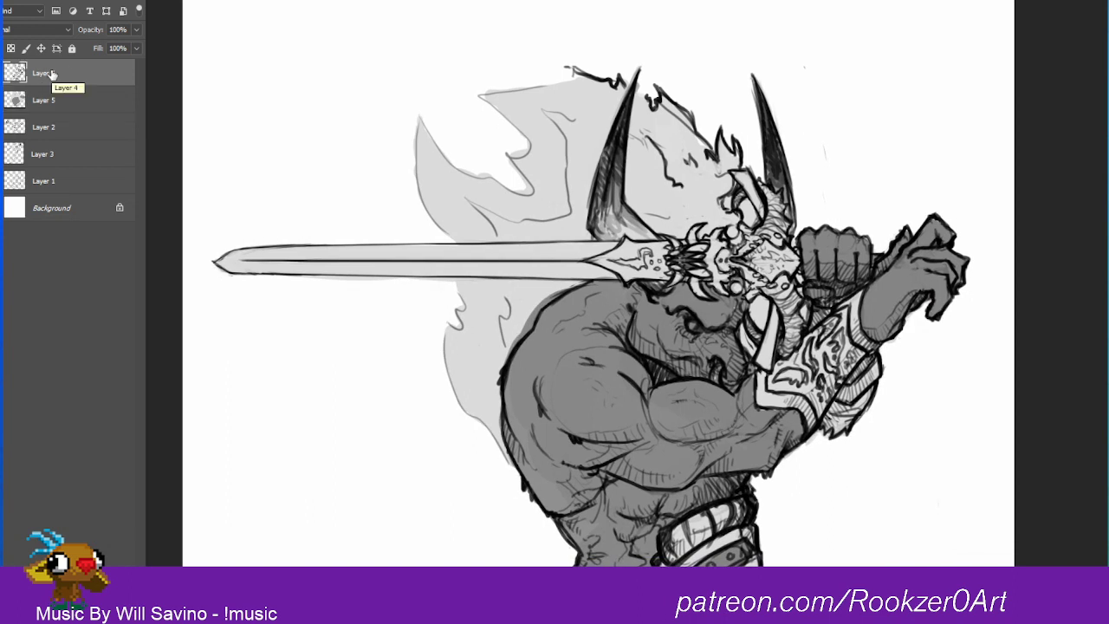
mouse_move(224, 259)
mouse_down()
mouse_move(224, 285)
mouse_move(255, 239)
mouse_up()
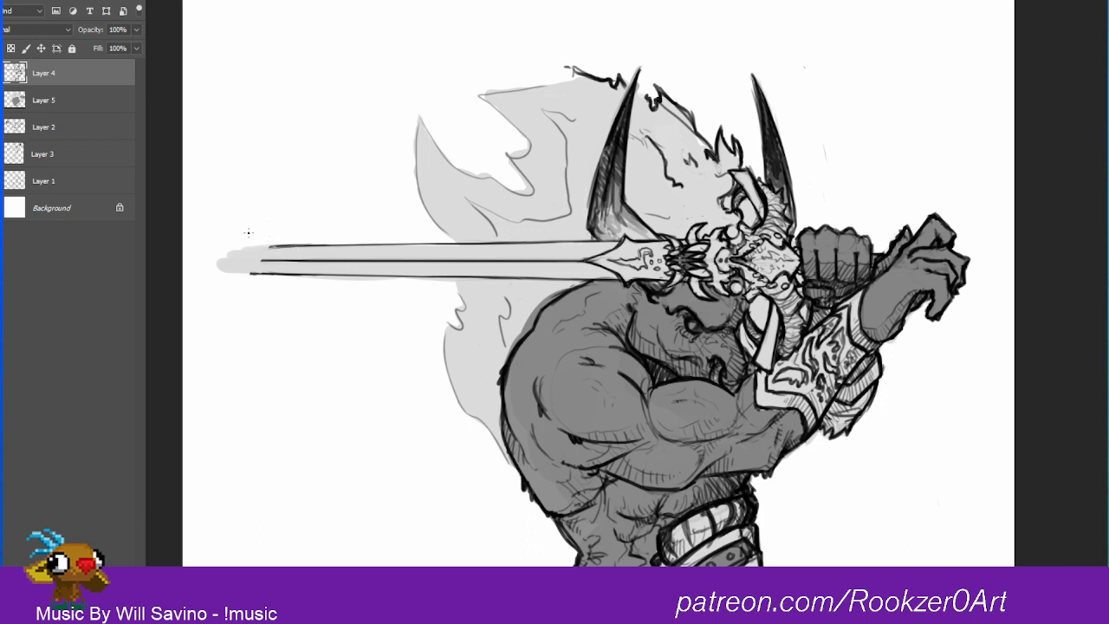
mouse_move(275, 246)
mouse_down()
mouse_move(197, 248)
mouse_move(270, 247)
mouse_move(208, 258)
mouse_move(262, 276)
mouse_move(184, 254)
mouse_up()
mouse_move(184, 254)
mouse_down()
mouse_move(221, 250)
mouse_move(176, 255)
mouse_move(227, 270)
mouse_move(274, 221)
mouse_move(238, 278)
mouse_move(275, 248)
mouse_move(261, 268)
mouse_up()
key(e)
key(b)
key(e)
drag(237, 279, 297, 209)
Step: Draw a stepped, broken-off end on the blade and run a bevel line along its upper half to the guard
key(b)
drag(261, 274, 267, 264)
drag(276, 252, 424, 253)
drag(339, 253, 454, 253)
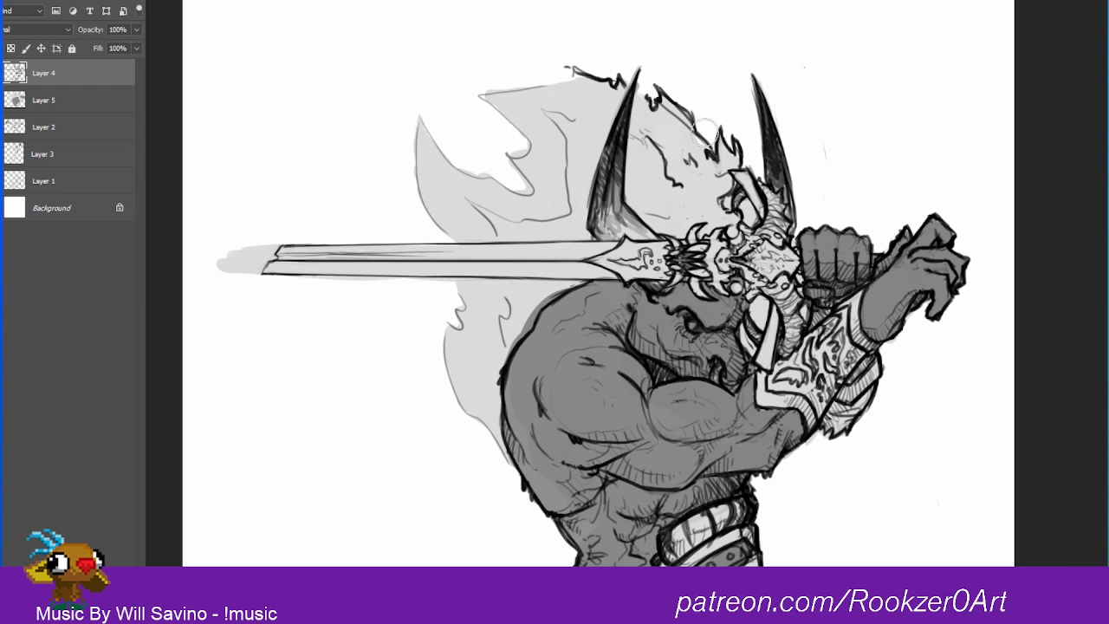
mouse_move(591, 264)
mouse_down()
mouse_move(583, 259)
mouse_move(593, 262)
mouse_up()
key(b)
mouse_move(481, 251)
mouse_down()
mouse_move(624, 244)
mouse_move(608, 263)
mouse_move(621, 244)
mouse_up()
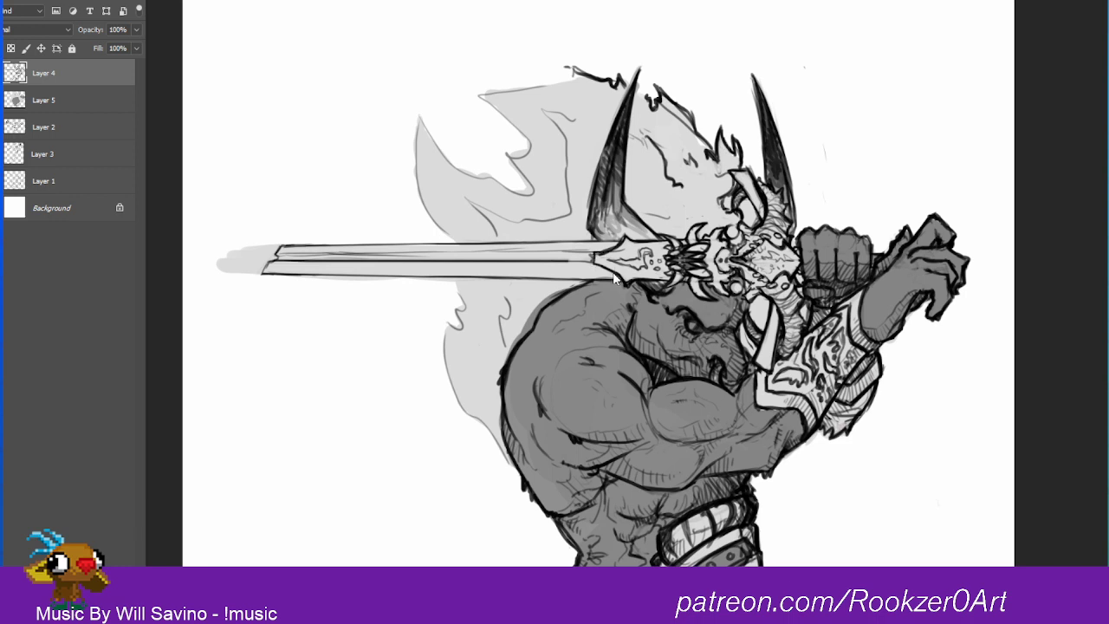
Step: Erase the stepped end of the blade on Layer 4 and redraw it slightly farther out as a slanted break
drag(566, 261, 594, 262)
key(e)
mouse_move(265, 251)
mouse_down()
mouse_move(265, 262)
mouse_move(276, 245)
mouse_up()
key(b)
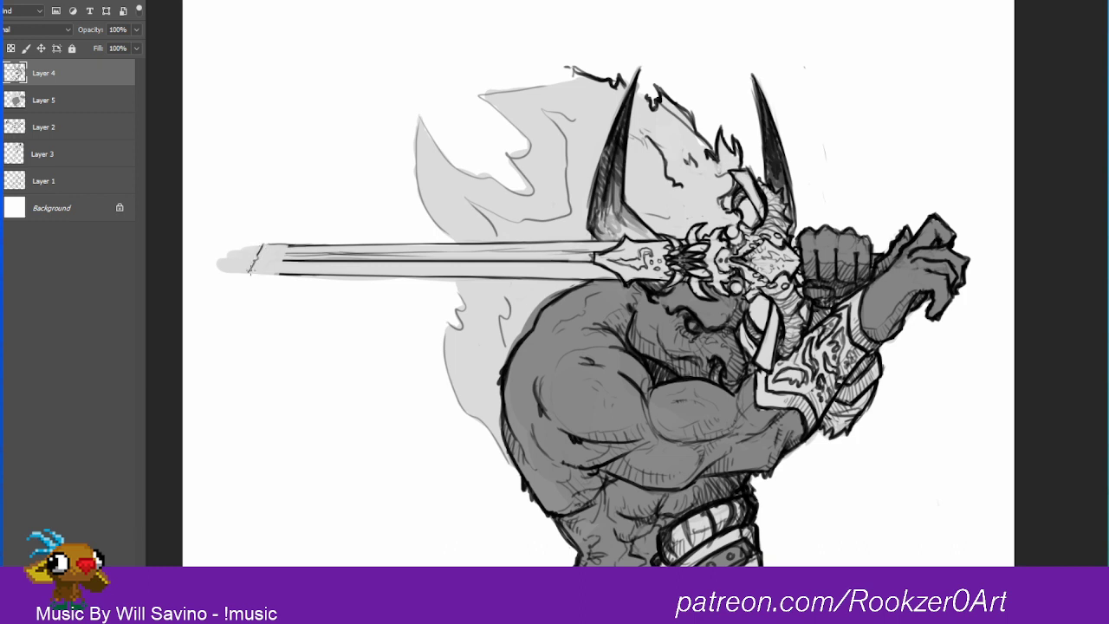
mouse_move(253, 277)
mouse_down()
mouse_move(295, 275)
mouse_move(248, 277)
mouse_move(295, 262)
mouse_move(265, 253)
mouse_move(347, 252)
mouse_up()
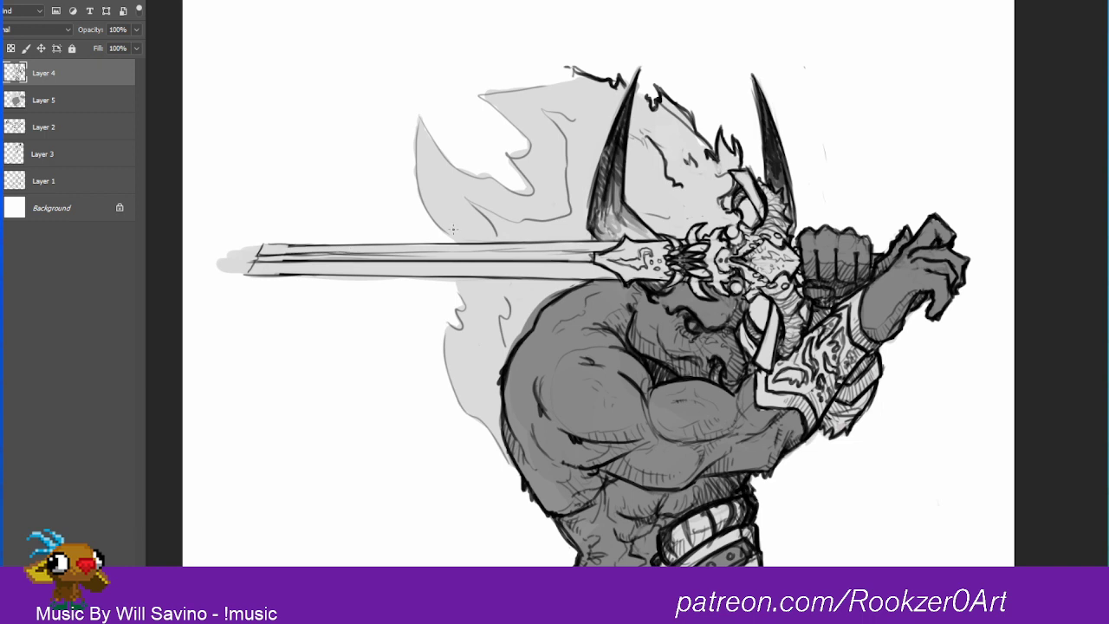
Step: Erase the light gray shading on Layer 5 that extends past the end of the blade
click(52, 105)
key(e)
drag(224, 277, 253, 234)
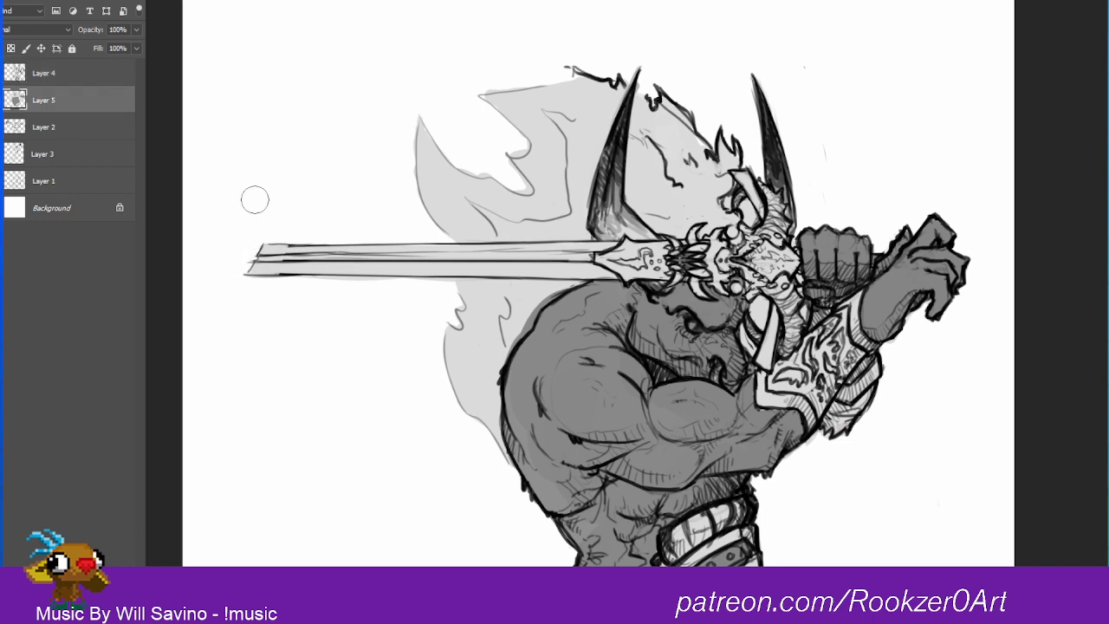
key(b)
drag(849, 149, 741, 530)
drag(833, 235, 781, 514)
drag(695, 232, 689, 230)
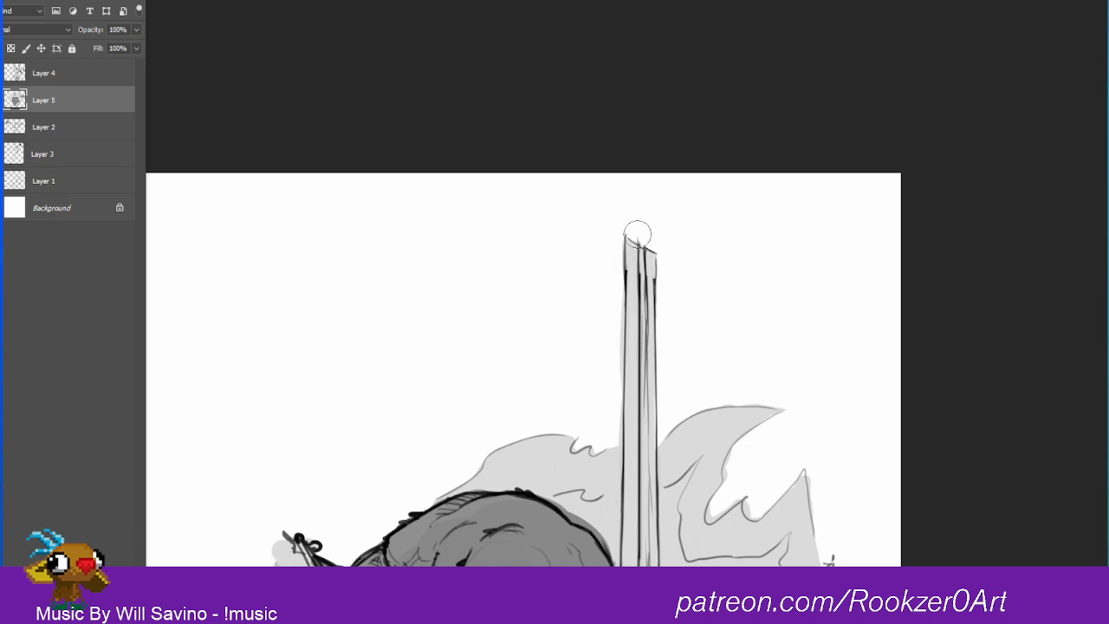
Step: Erase the blade's broken end and inner lines on Layer 4 and redraw its two long outer edges
click(71, 73)
mouse_move(616, 227)
mouse_down()
mouse_move(652, 243)
mouse_move(630, 295)
mouse_move(634, 284)
mouse_move(640, 367)
mouse_up()
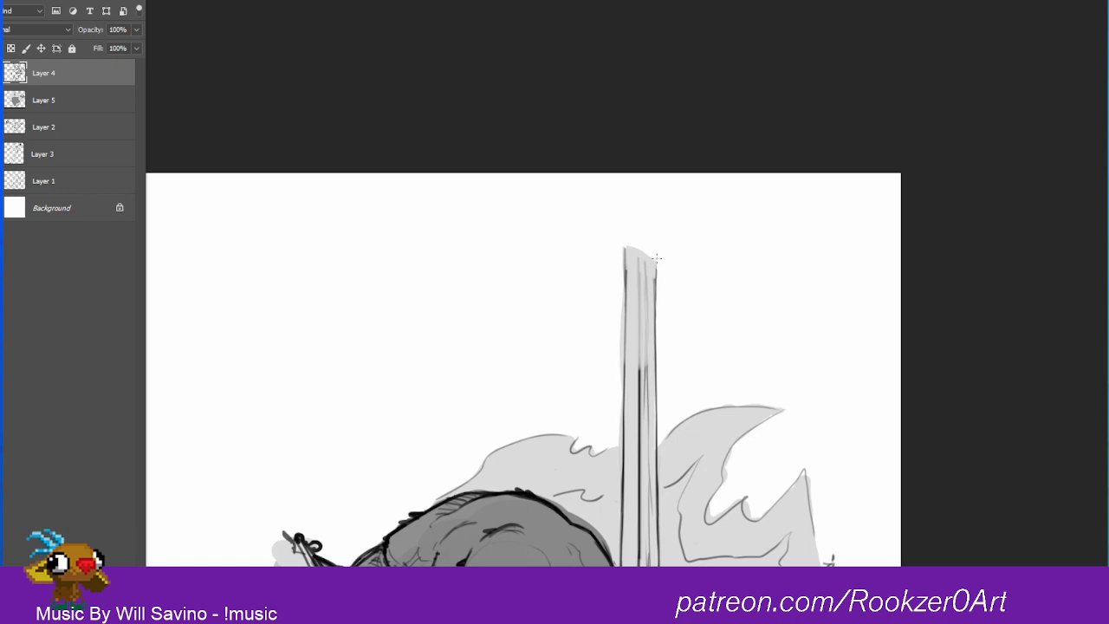
drag(657, 257, 656, 328)
drag(657, 258, 656, 418)
drag(623, 249, 626, 566)
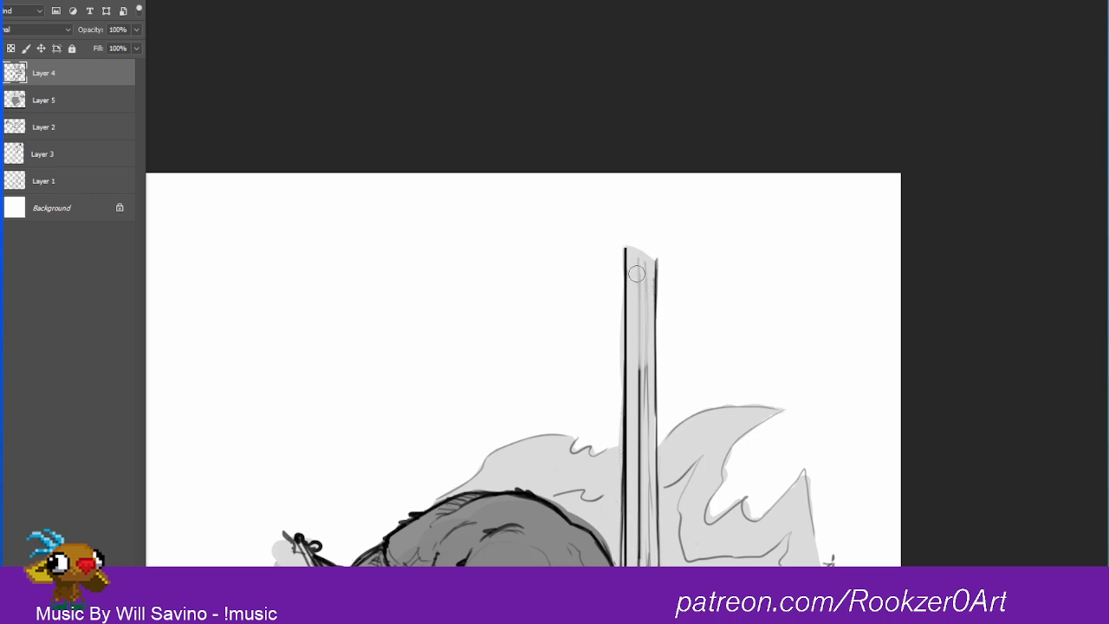
drag(637, 273, 636, 563)
drag(633, 453, 635, 567)
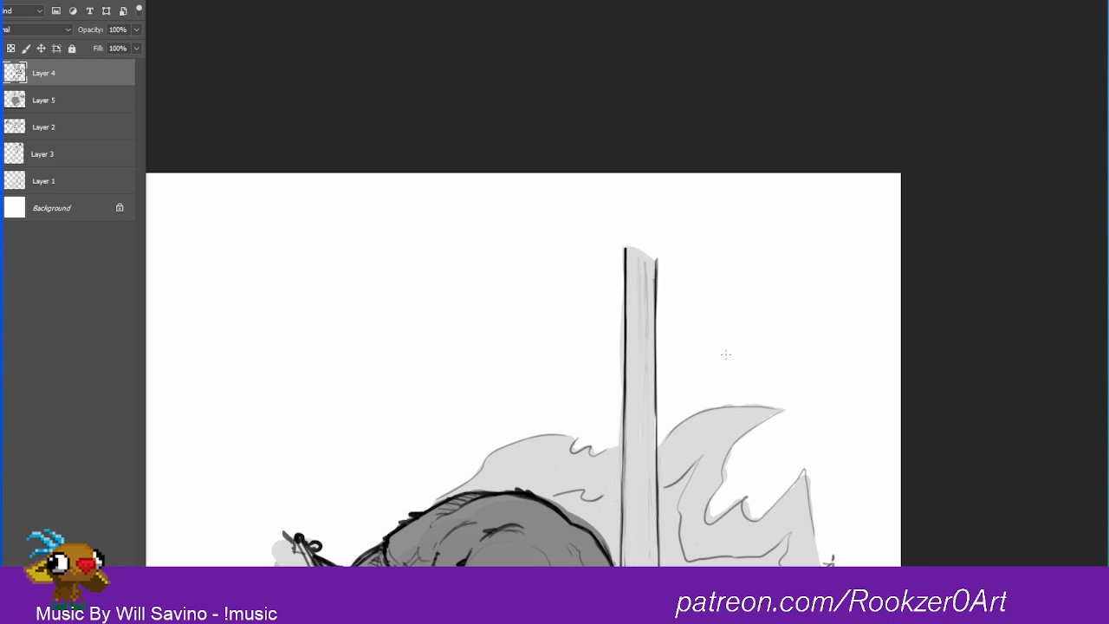
Step: Draw a single thin, straight center line along the length of the blade
key(r)
drag(793, 288, 794, 290)
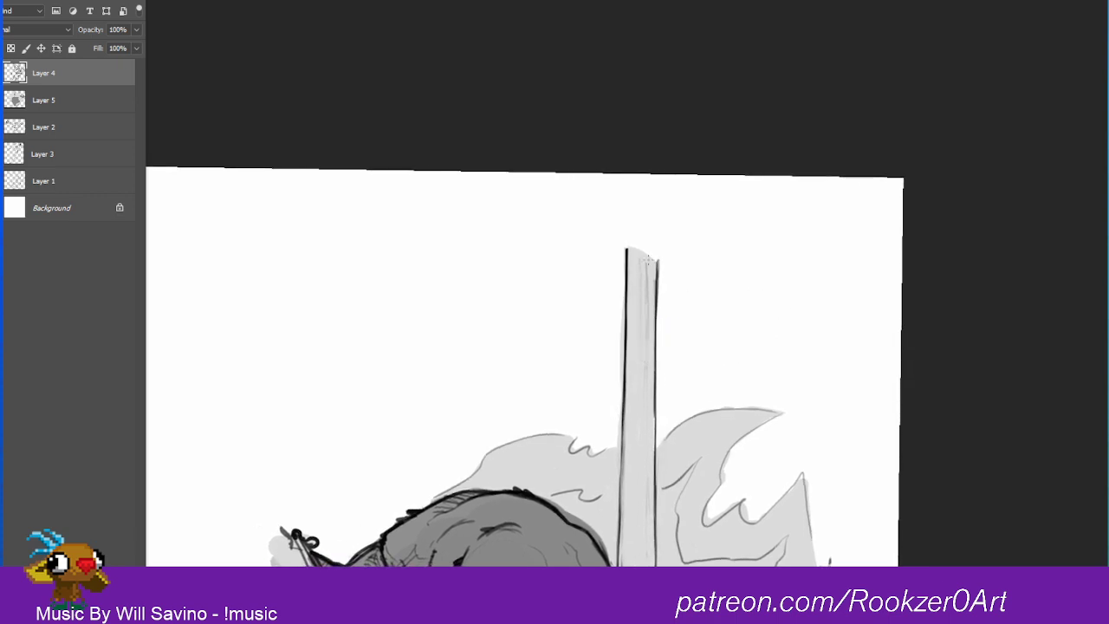
drag(643, 253, 644, 565)
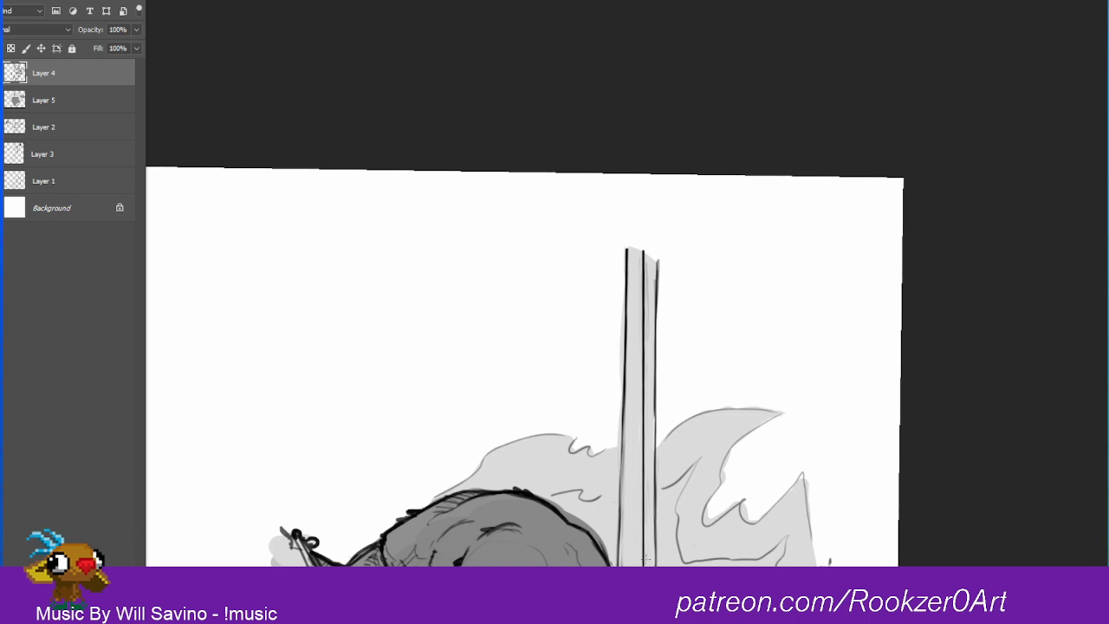
drag(640, 266, 643, 567)
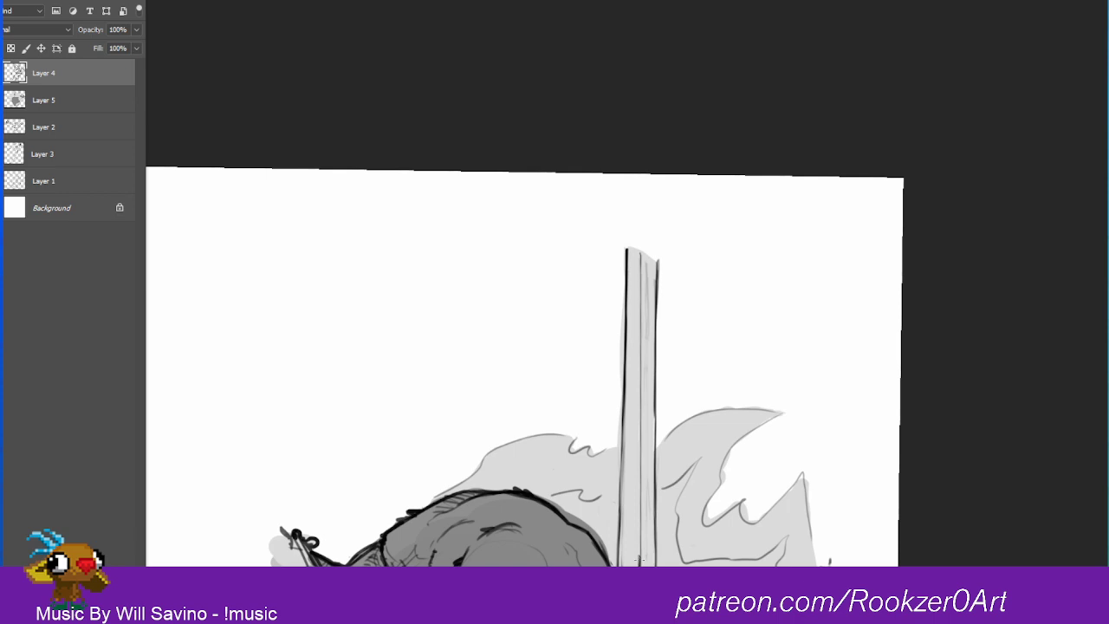
drag(639, 549, 638, 566)
Step: Outline a tapered, pointed tip joined to both blade edges and extend the center line into it
drag(628, 255, 642, 181)
mouse_move(657, 276)
mouse_down()
mouse_move(651, 210)
mouse_move(652, 246)
mouse_up()
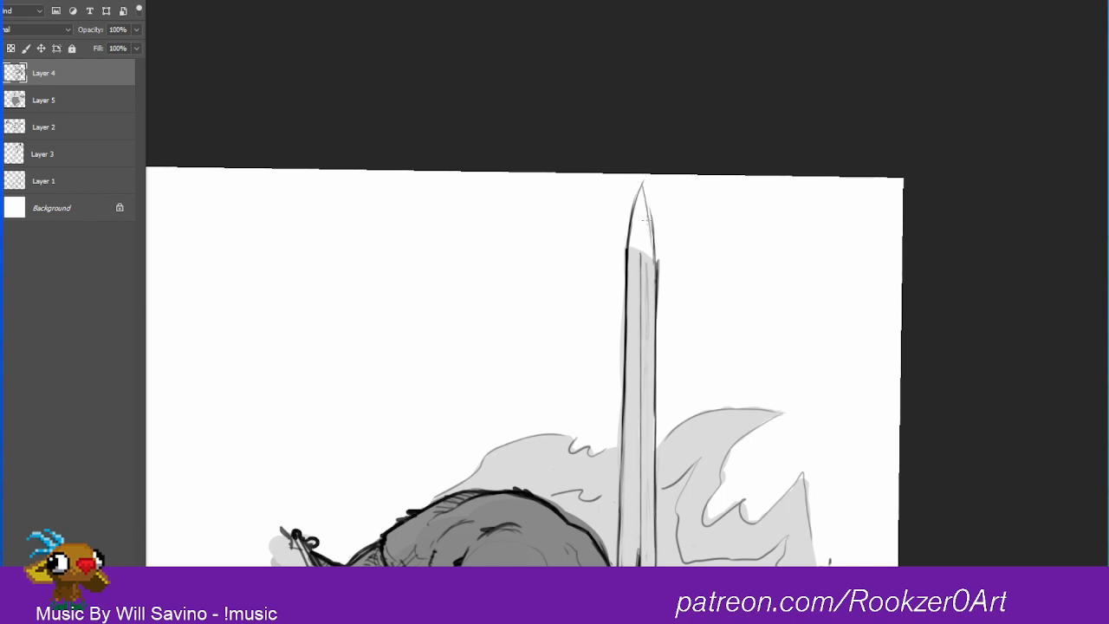
drag(643, 184, 657, 284)
drag(653, 239, 656, 289)
key(ctrl+z)
key(e)
drag(646, 204, 651, 322)
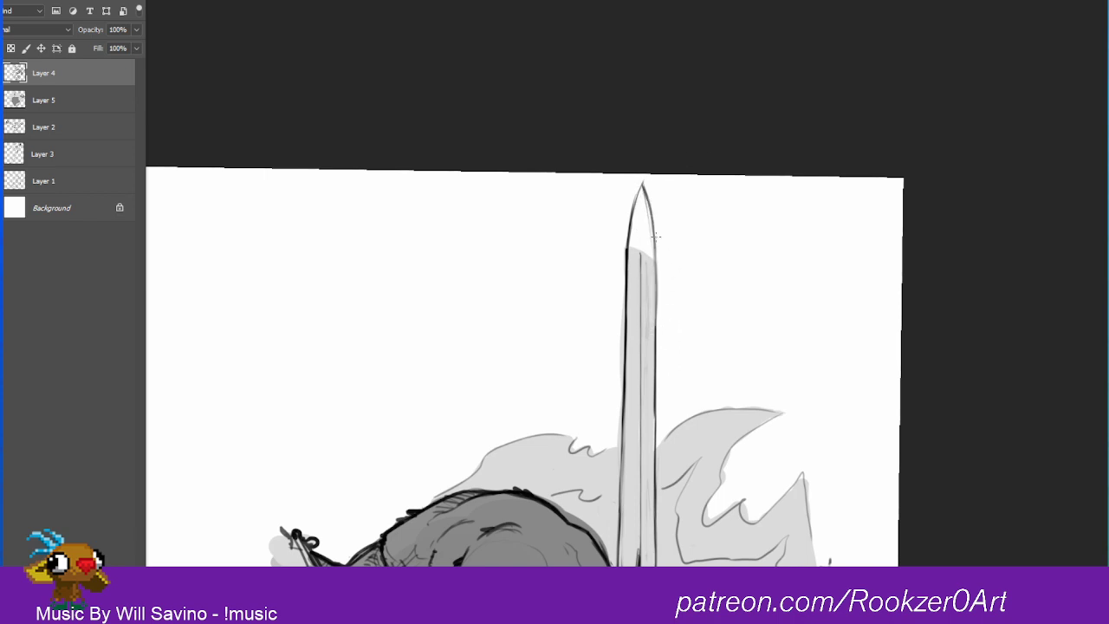
drag(656, 271, 654, 351)
drag(642, 184, 627, 271)
mouse_move(642, 216)
mouse_down()
mouse_move(640, 269)
mouse_move(639, 260)
mouse_up()
Step: Thin out the blade's heavy edge line and retrace both edges so they run smoothly into the pointed tip
key(e)
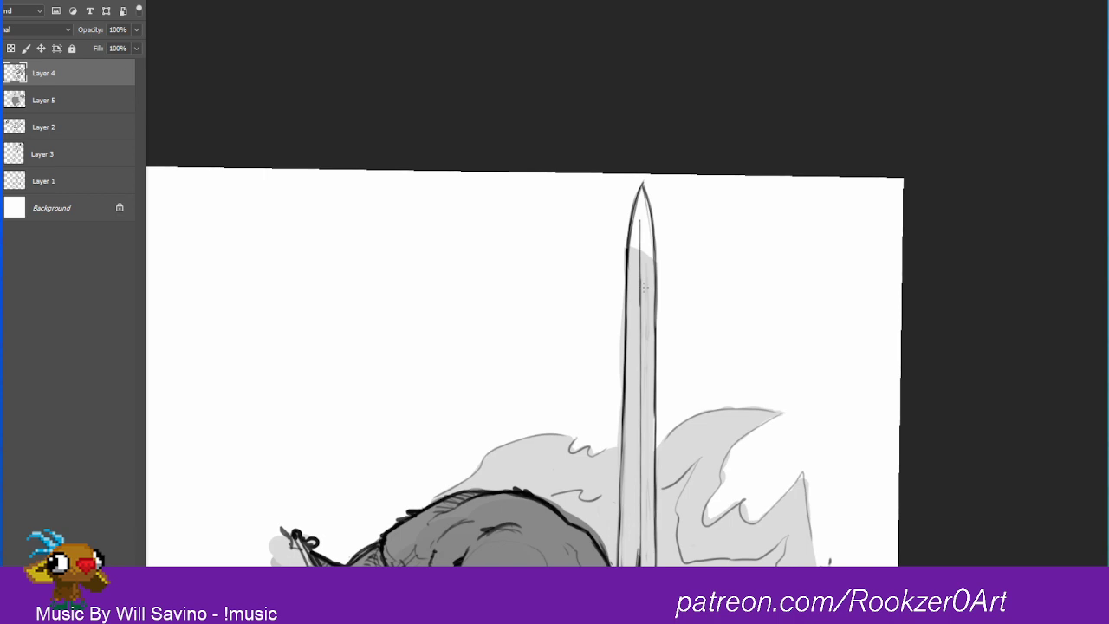
drag(632, 204, 622, 405)
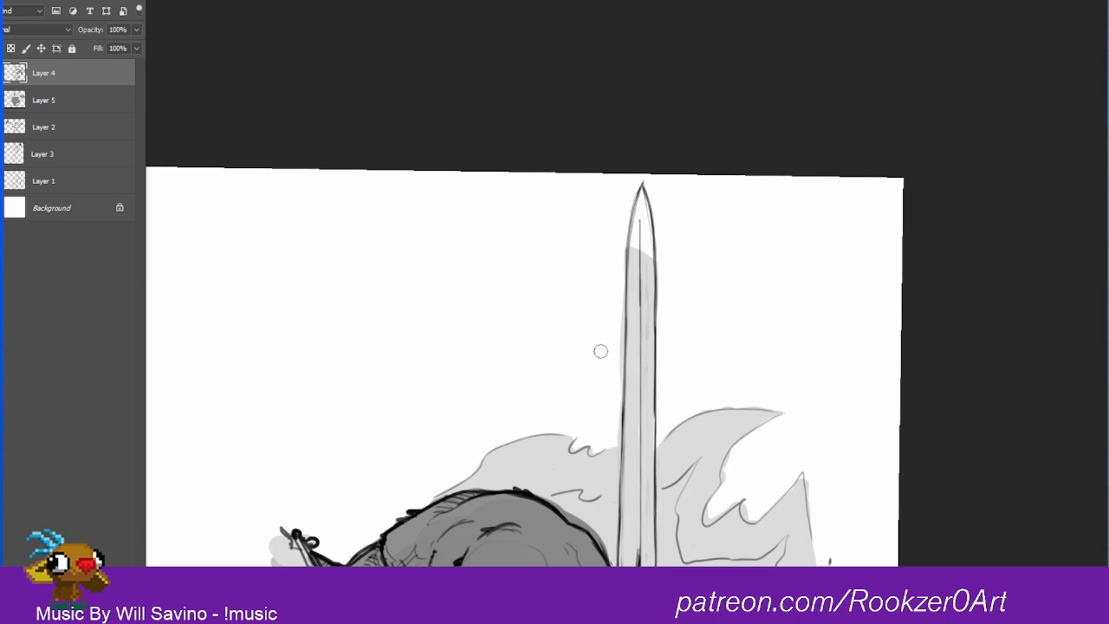
drag(639, 191, 624, 395)
drag(651, 241, 656, 331)
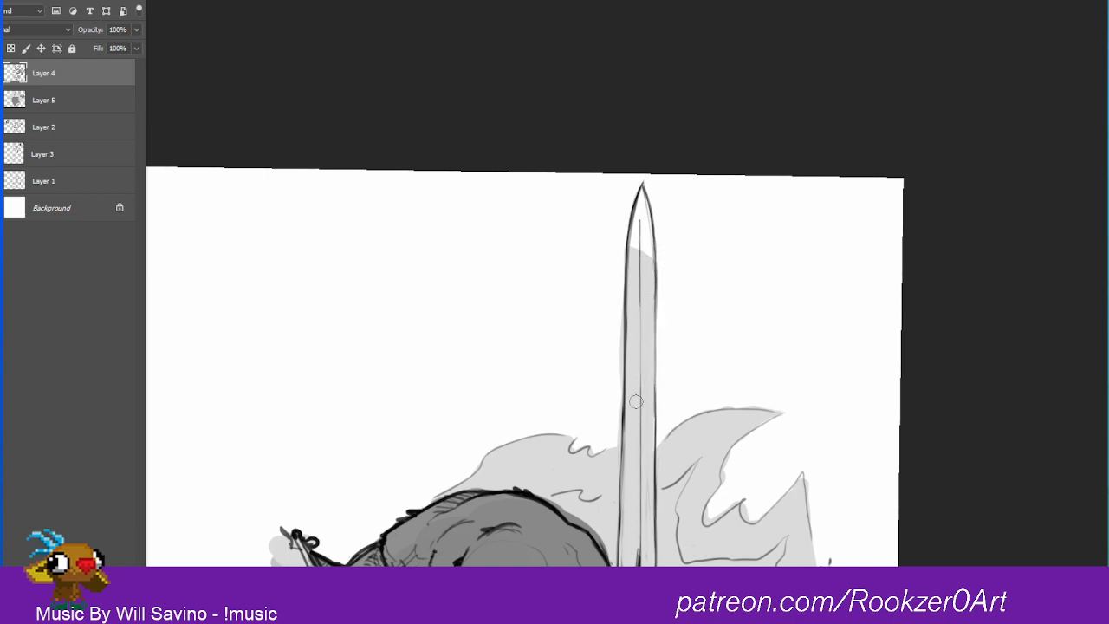
drag(656, 298, 655, 382)
drag(655, 320, 655, 413)
Step: Fill the new blade tip with light gray on Layer 5
key(r)
drag(736, 296, 478, 125)
drag(989, 203, 1037, 307)
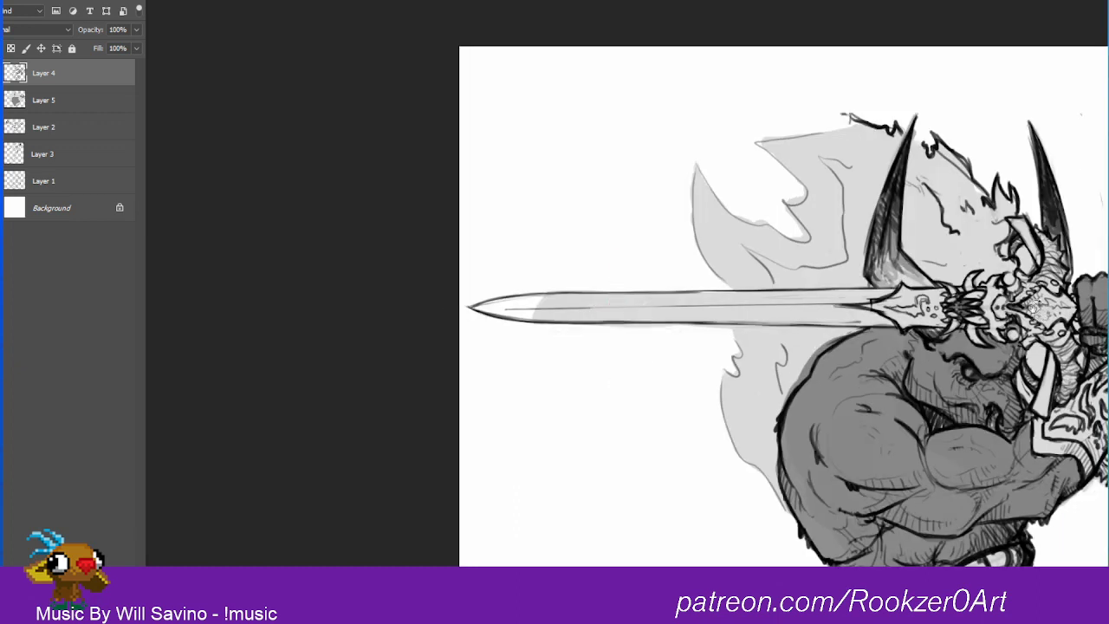
click(39, 98)
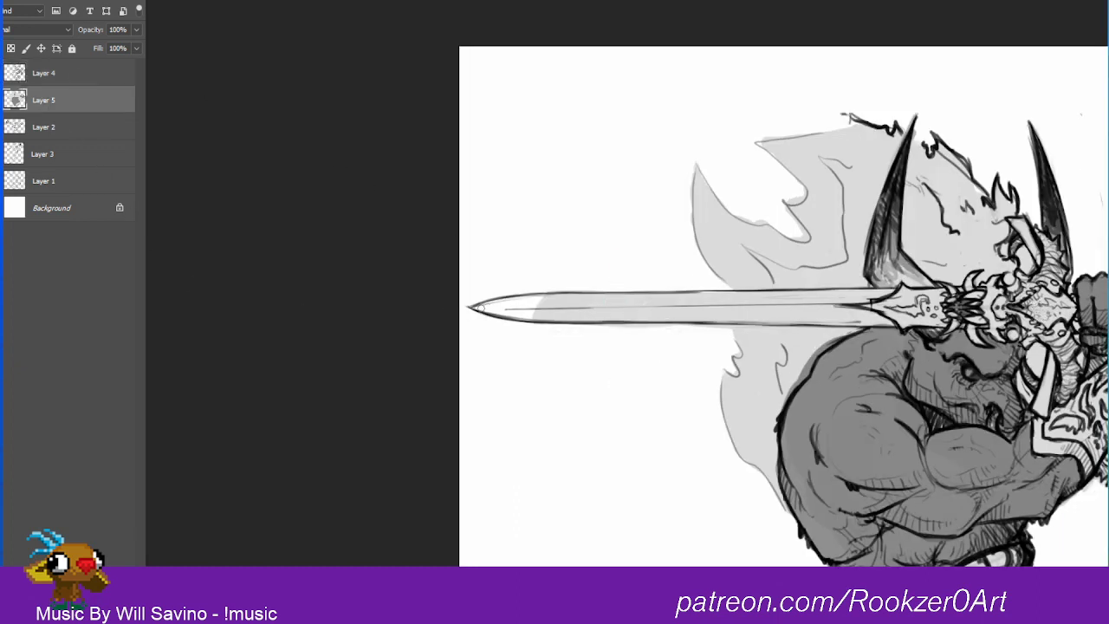
mouse_move(478, 308)
mouse_down()
mouse_move(537, 305)
mouse_move(493, 307)
mouse_move(515, 309)
mouse_up()
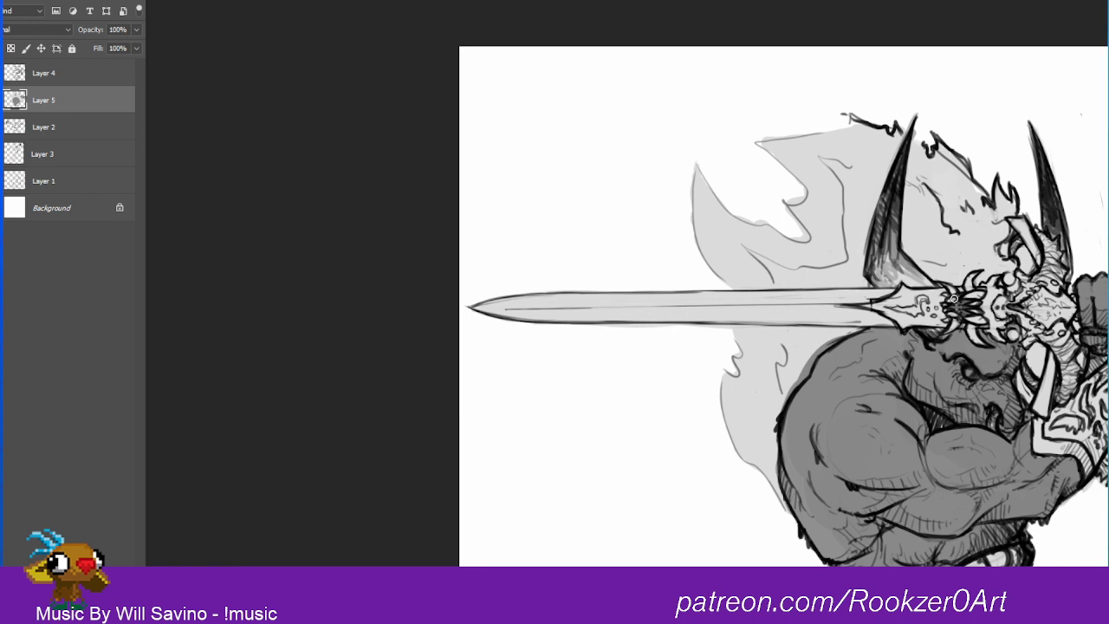
drag(866, 318, 773, 317)
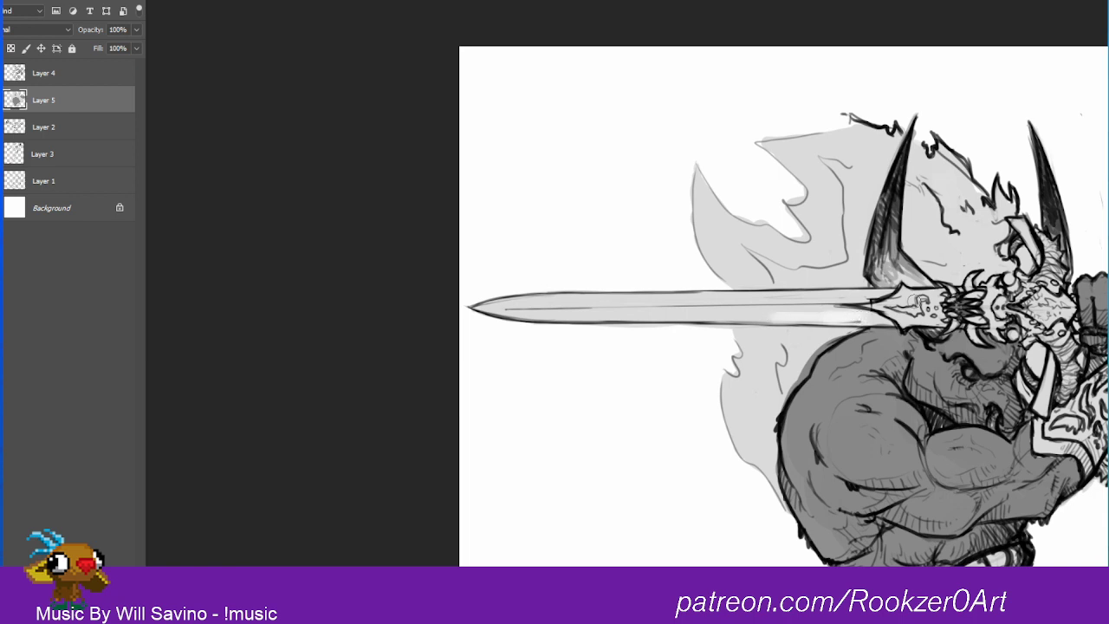
key(ctrl+z)
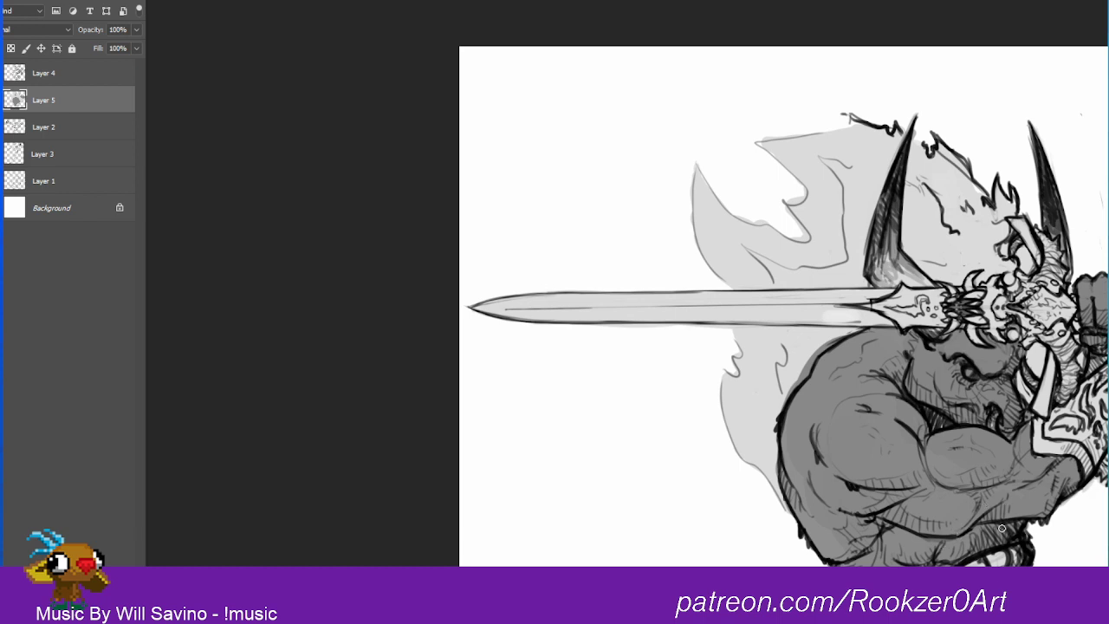
scroll(962, 301, up, 1)
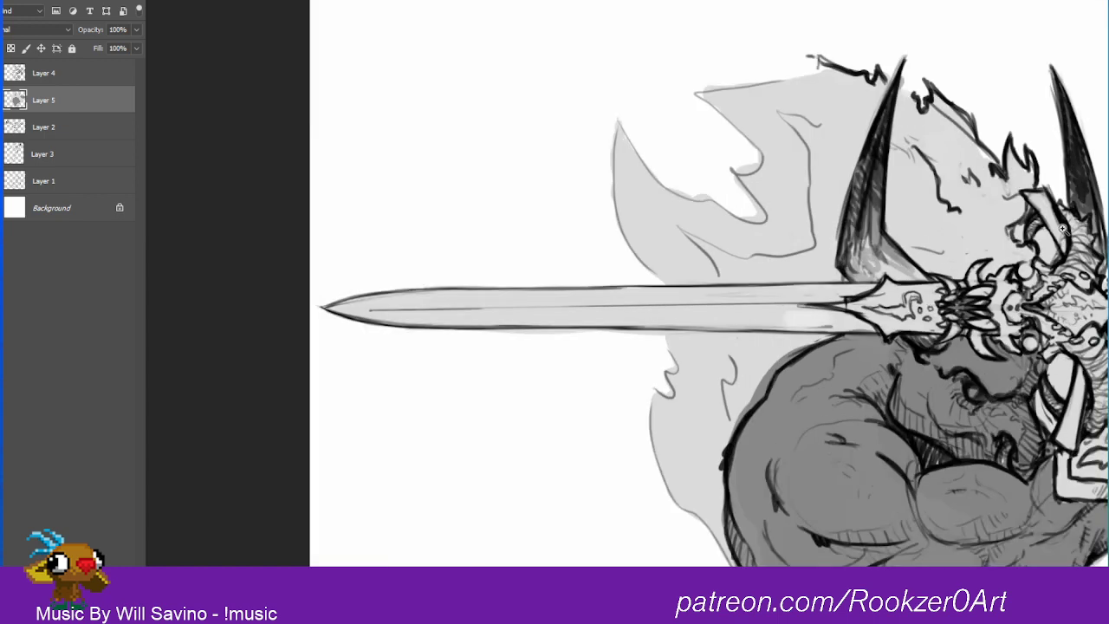
mouse_move(1063, 229)
mouse_down()
mouse_move(1108, 229)
mouse_move(1083, 229)
mouse_up()
drag(762, 347, 1022, 316)
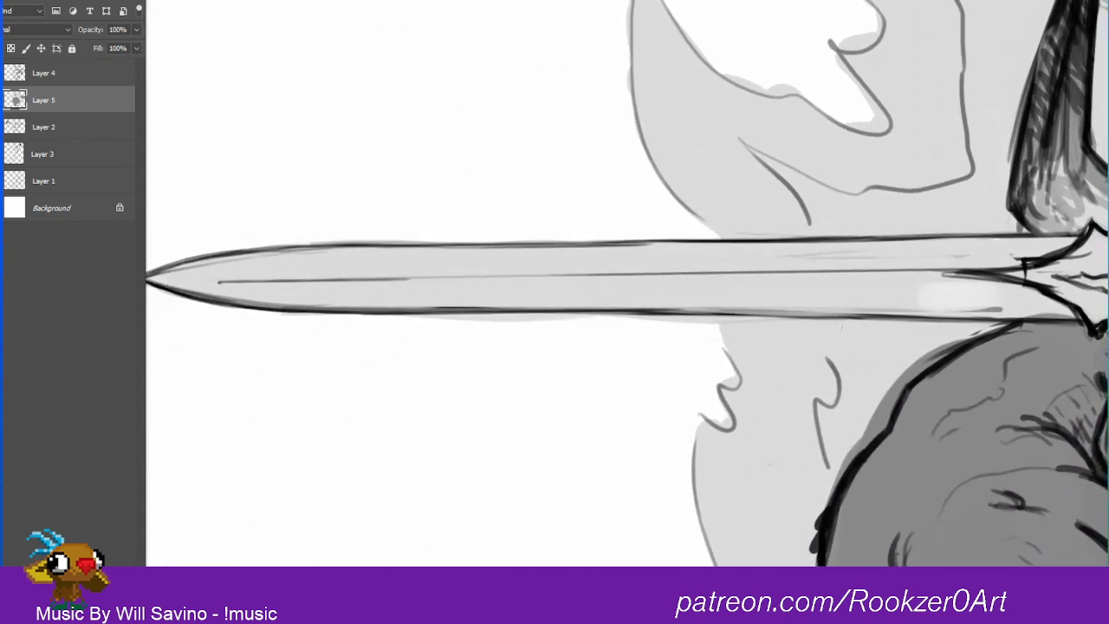
drag(433, 399, 483, 408)
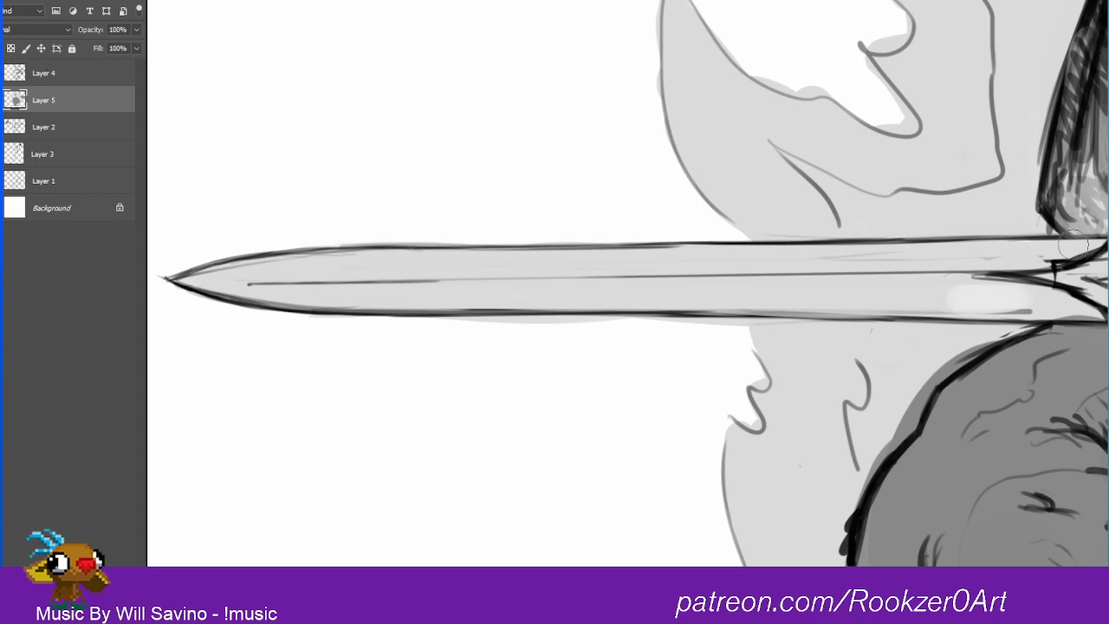
drag(997, 229, 852, 228)
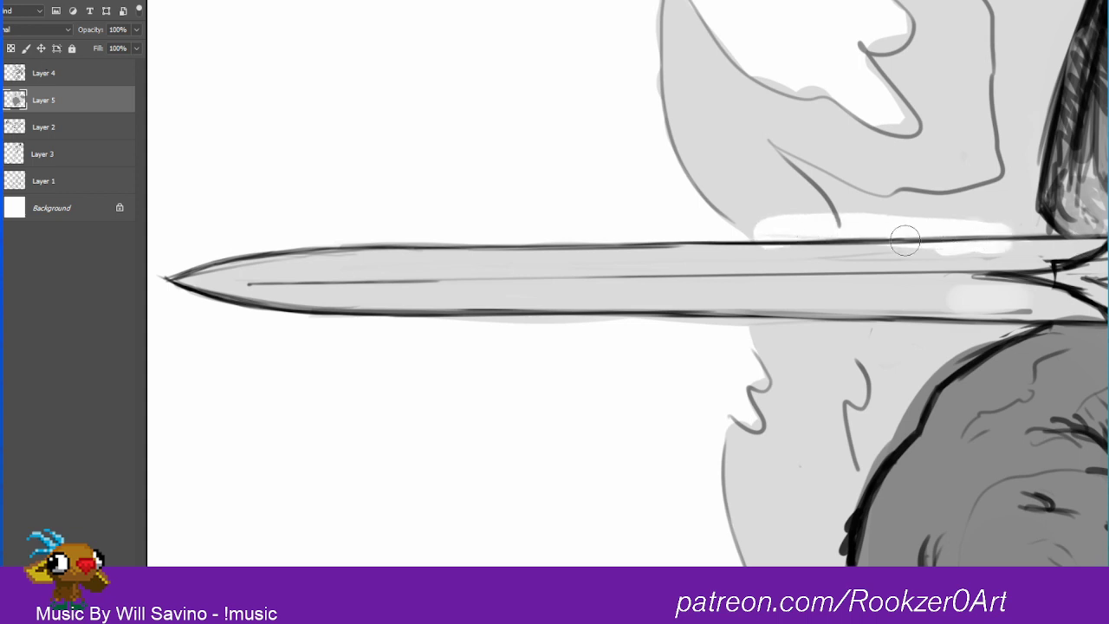
key(ctrl+alt+z)
key(ctrl+alt+z)
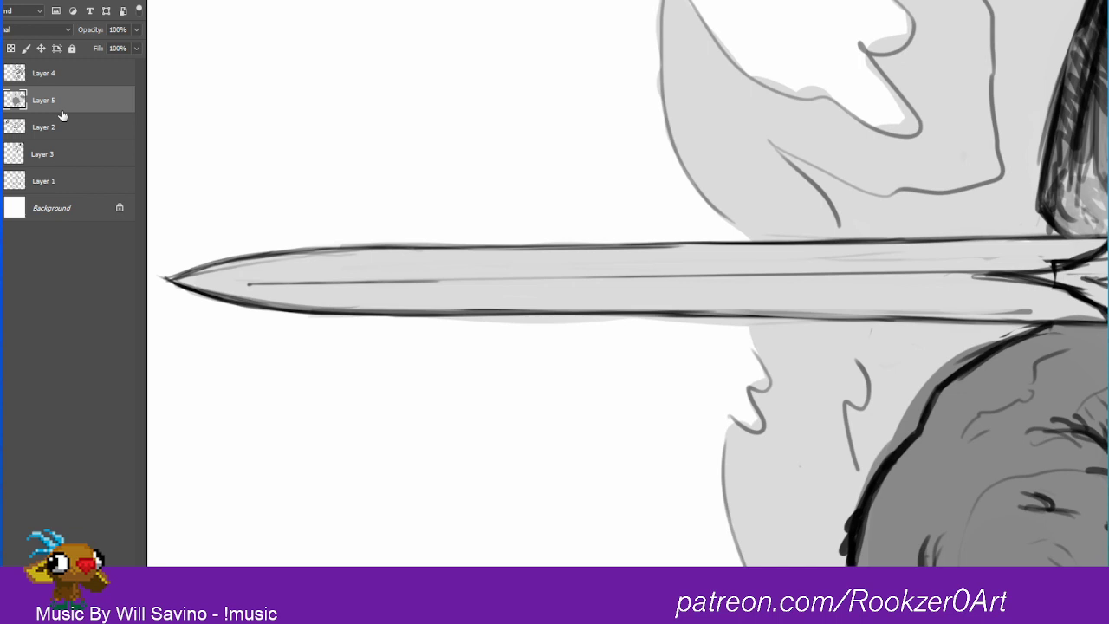
Step: Erase the rough upper and lower outlines of the blade from the line art on Layer 4
click(50, 73)
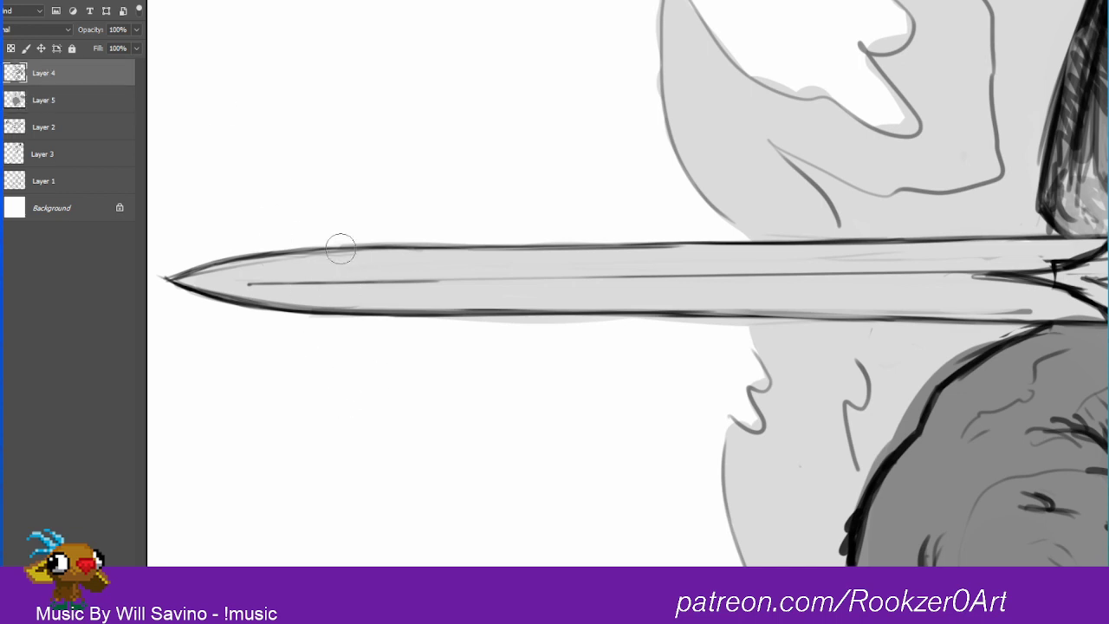
mouse_move(170, 277)
mouse_down()
mouse_move(317, 252)
mouse_move(1074, 242)
mouse_up()
mouse_move(1022, 310)
mouse_down()
mouse_move(261, 312)
mouse_move(173, 260)
mouse_up()
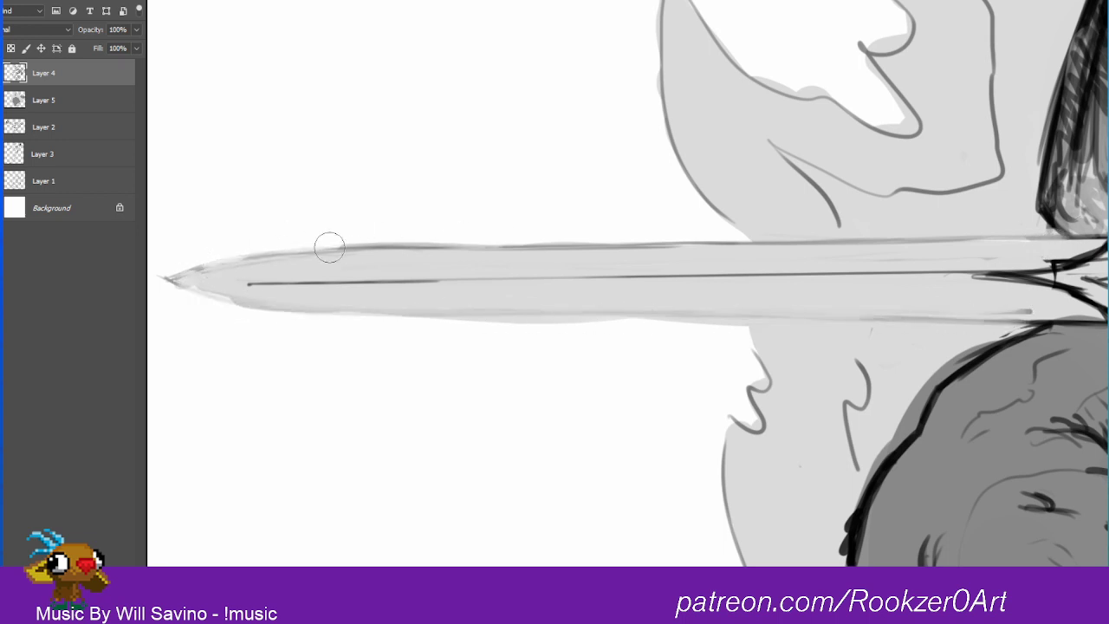
mouse_move(330, 248)
mouse_down()
mouse_move(260, 246)
mouse_move(770, 240)
mouse_move(1039, 227)
mouse_move(1031, 220)
mouse_up()
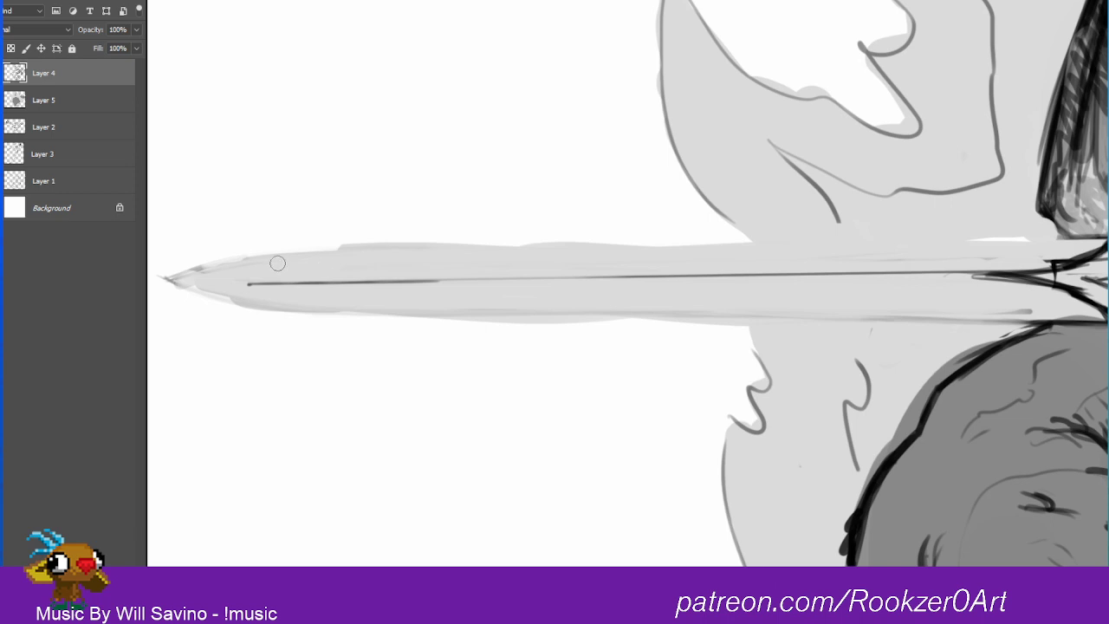
Step: Draw a thin, straight upper edge for the blade on Layer 4, from the start of the tip to the guard
key(bracketleft)
key(bracketleft)
key(bracketleft)
drag(282, 252, 1090, 237)
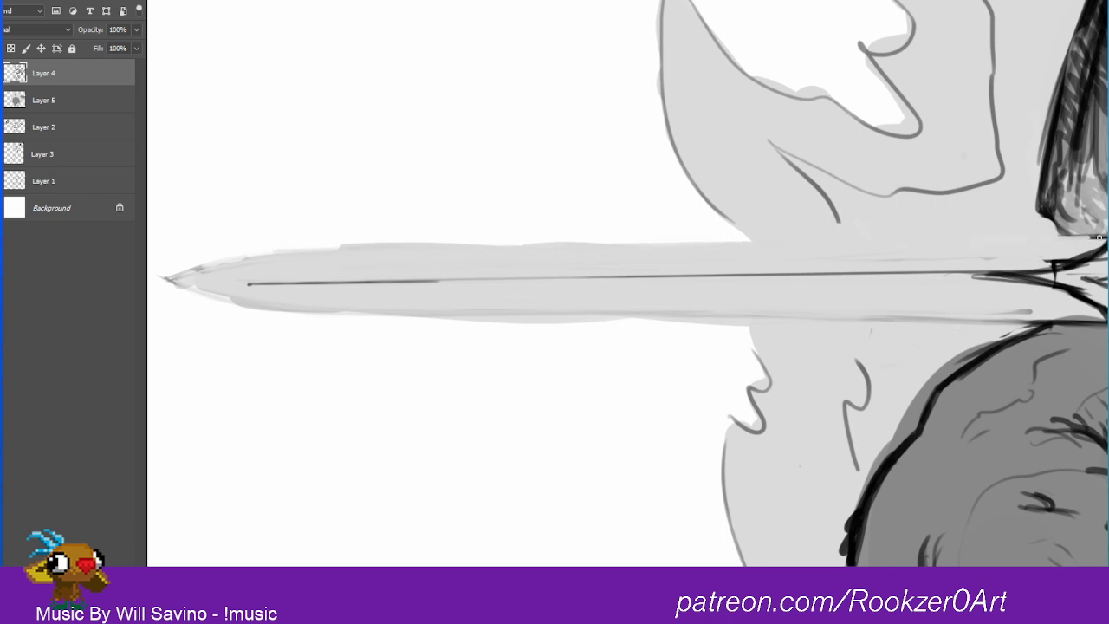
key(ctrl+z)
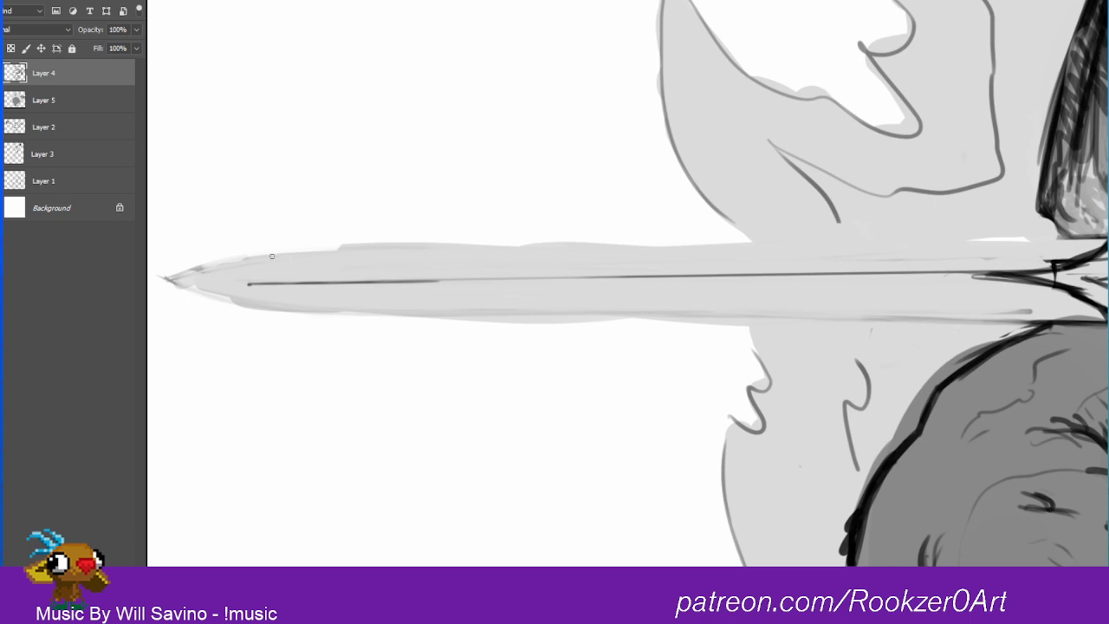
drag(277, 250, 1107, 239)
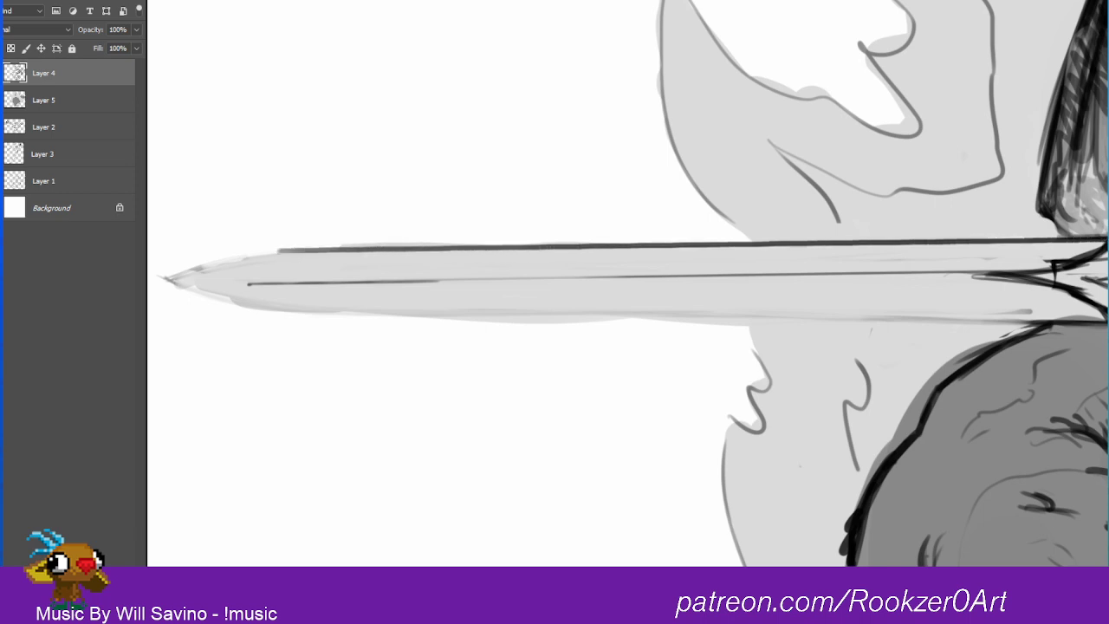
key(ctrl+z)
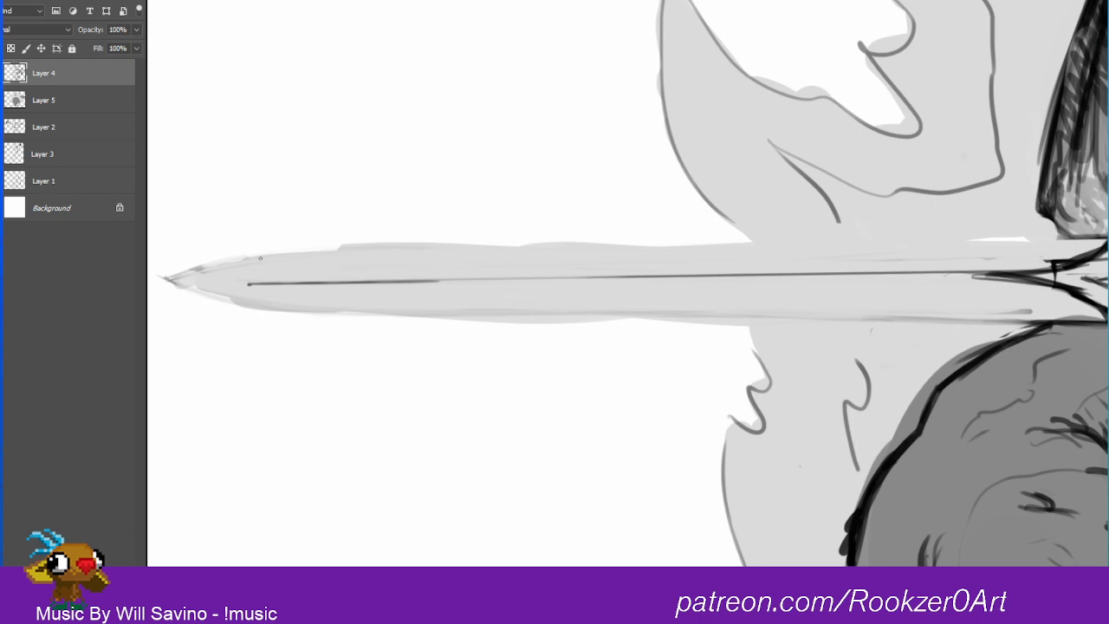
drag(260, 258, 1108, 236)
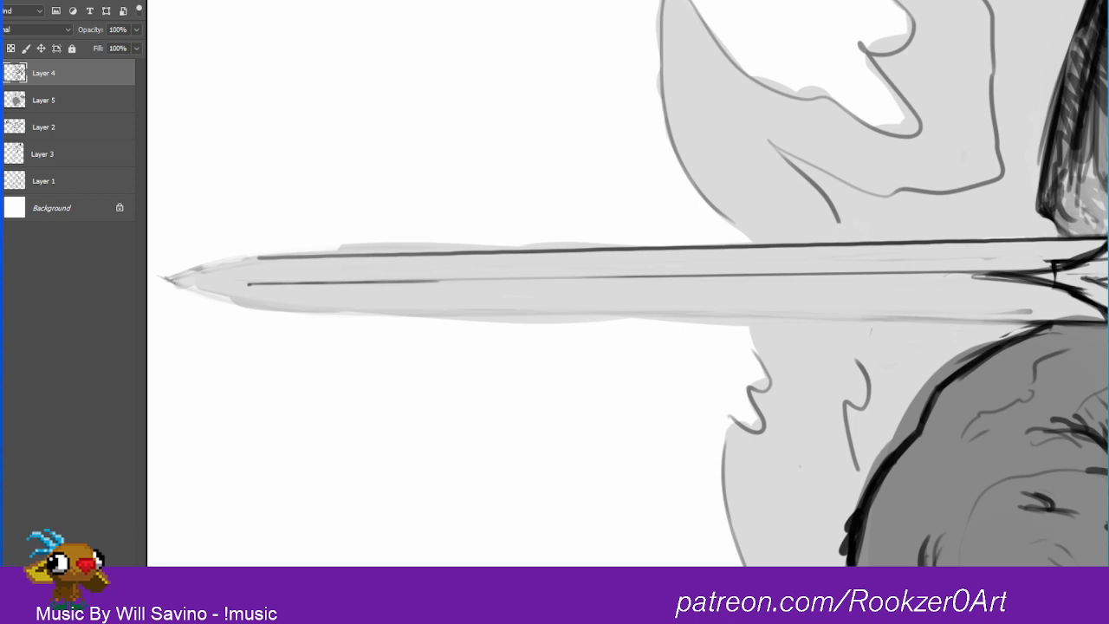
Step: Draw the blade's straight lower edge and join both edges to the pointed tip with smooth tapering curves
drag(274, 310, 1059, 318)
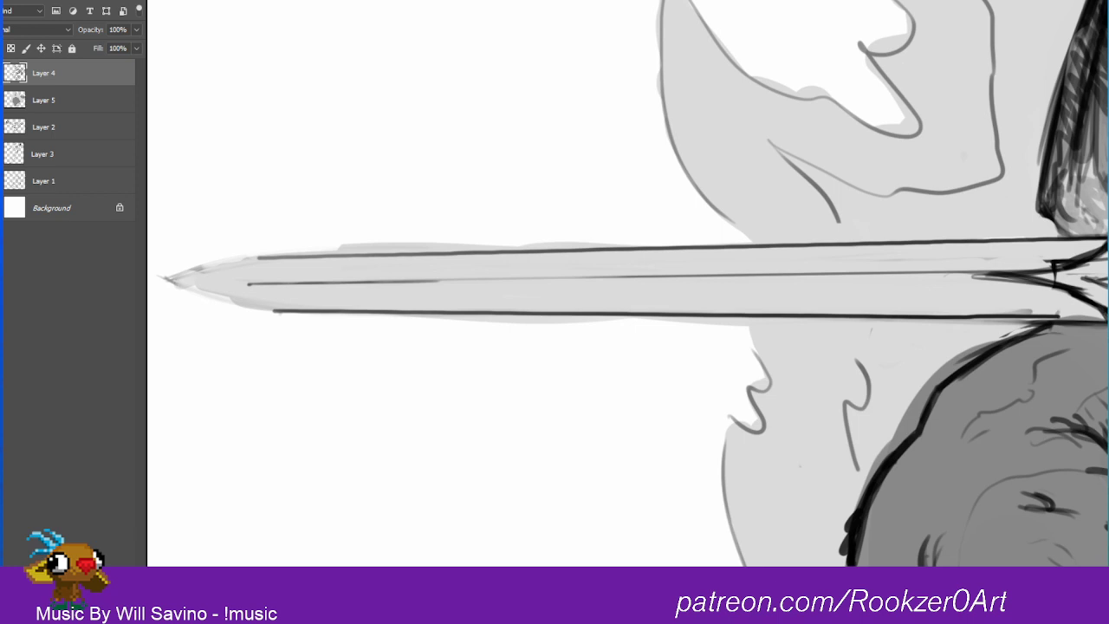
key(ctrl+z)
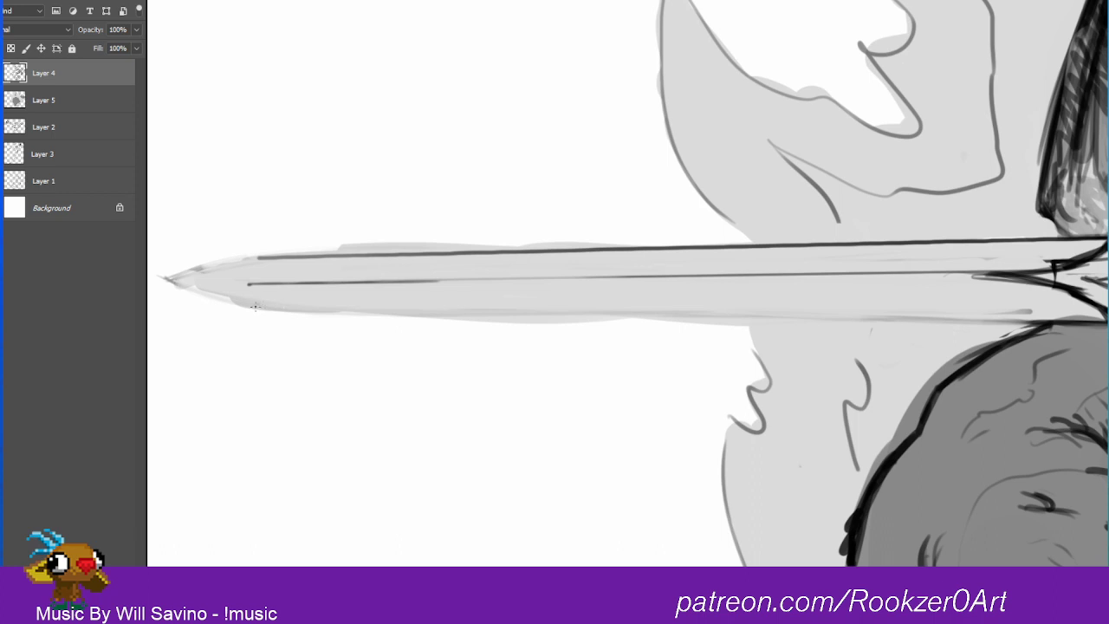
drag(255, 307, 1058, 323)
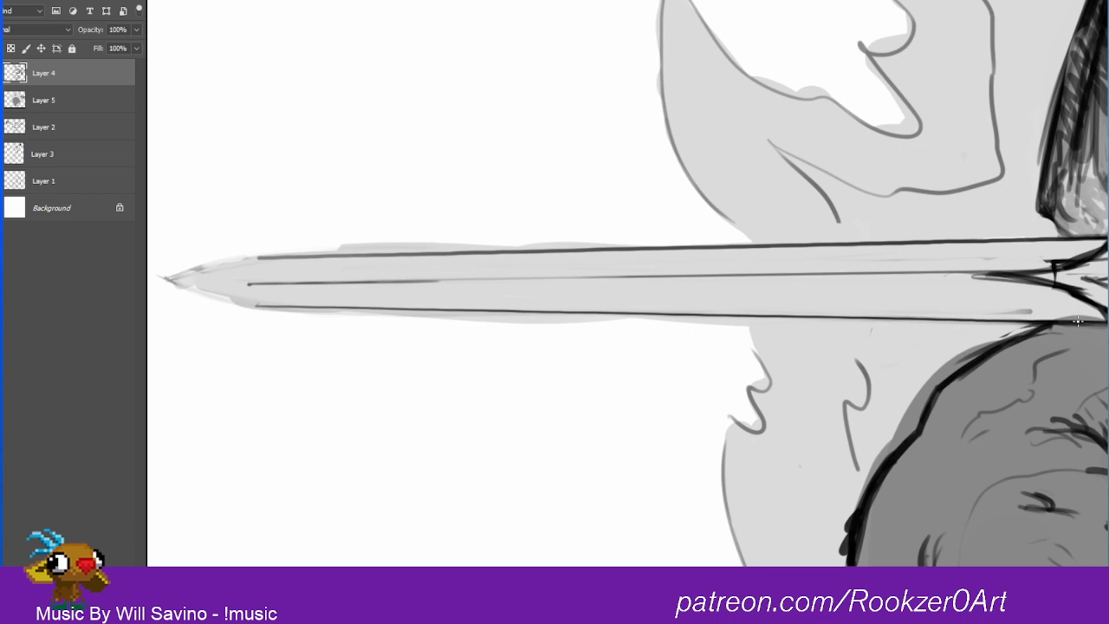
drag(167, 278, 260, 305)
drag(165, 279, 303, 256)
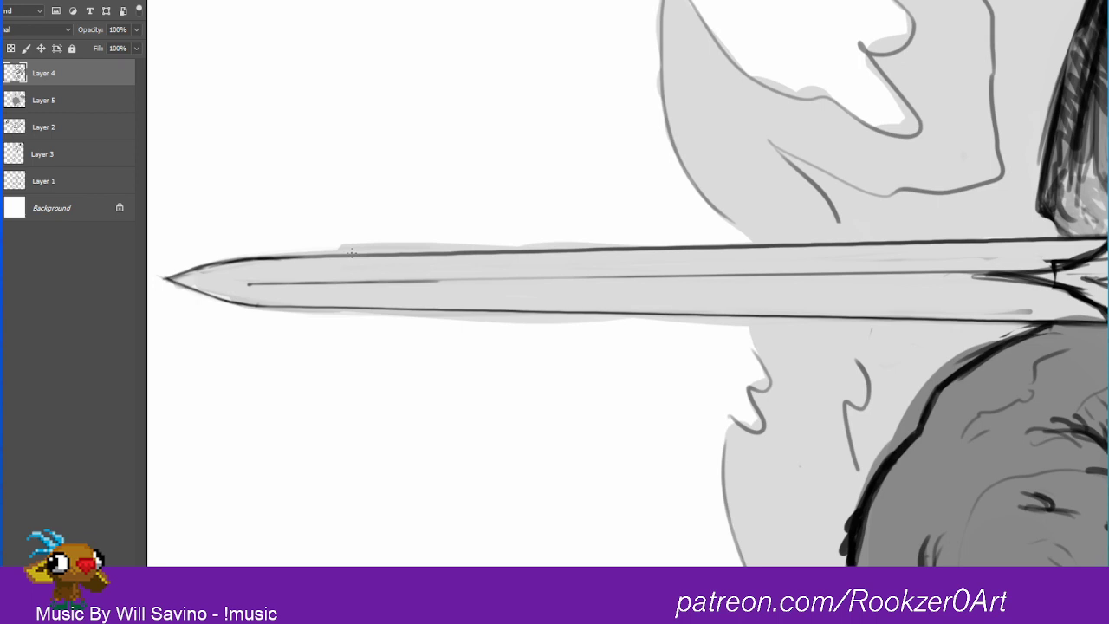
mouse_move(598, 82)
mouse_down()
mouse_move(597, 240)
mouse_move(359, 565)
mouse_move(667, 325)
mouse_up()
mouse_move(581, 182)
mouse_down()
mouse_move(723, 443)
mouse_move(552, 318)
mouse_move(397, 551)
mouse_up()
mouse_move(388, 263)
mouse_down()
mouse_move(441, 210)
mouse_move(538, 315)
mouse_up()
key(ctrl+z)
key(ctrl+z)
key(ctrl+z)
key(ctrl+z)
Step: Clean up the inside of the blade tip on Layer 4 and fill its gaps with light gray on Layer 5
mouse_move(184, 275)
mouse_down()
mouse_move(164, 280)
mouse_move(238, 304)
mouse_move(163, 280)
mouse_move(222, 302)
mouse_up()
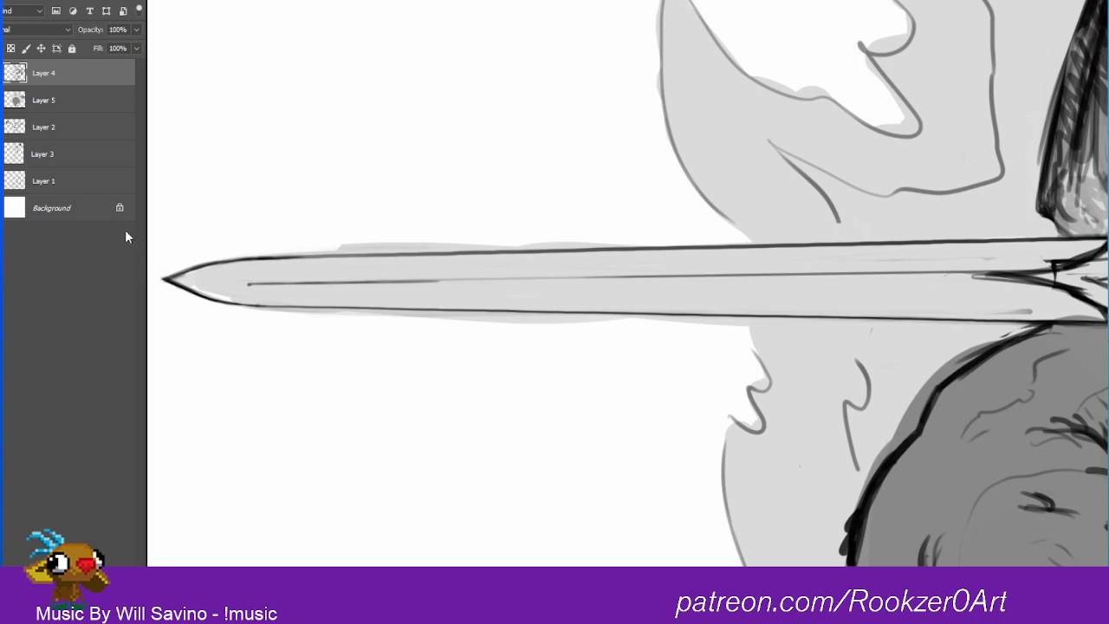
click(39, 99)
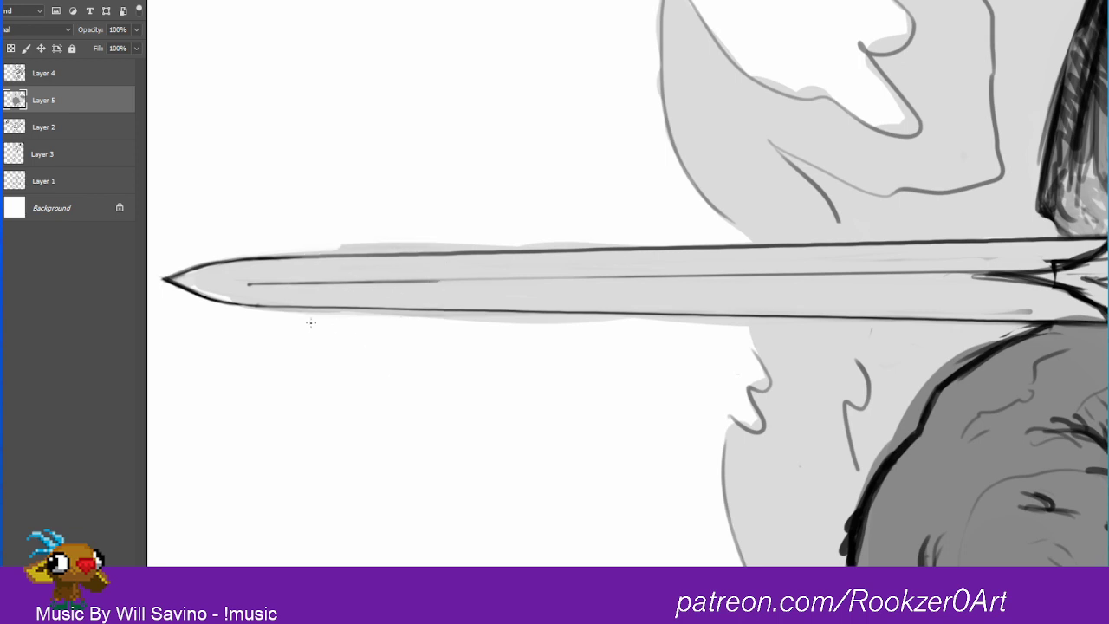
drag(189, 284, 253, 302)
drag(202, 272, 185, 276)
Step: Erase the light gray that spills above the blade's upper edge on Layer 5
key(e)
drag(250, 249, 356, 244)
mouse_move(324, 242)
mouse_down()
mouse_move(373, 244)
mouse_move(262, 247)
mouse_move(399, 244)
mouse_up()
drag(262, 247, 440, 240)
drag(372, 246, 471, 242)
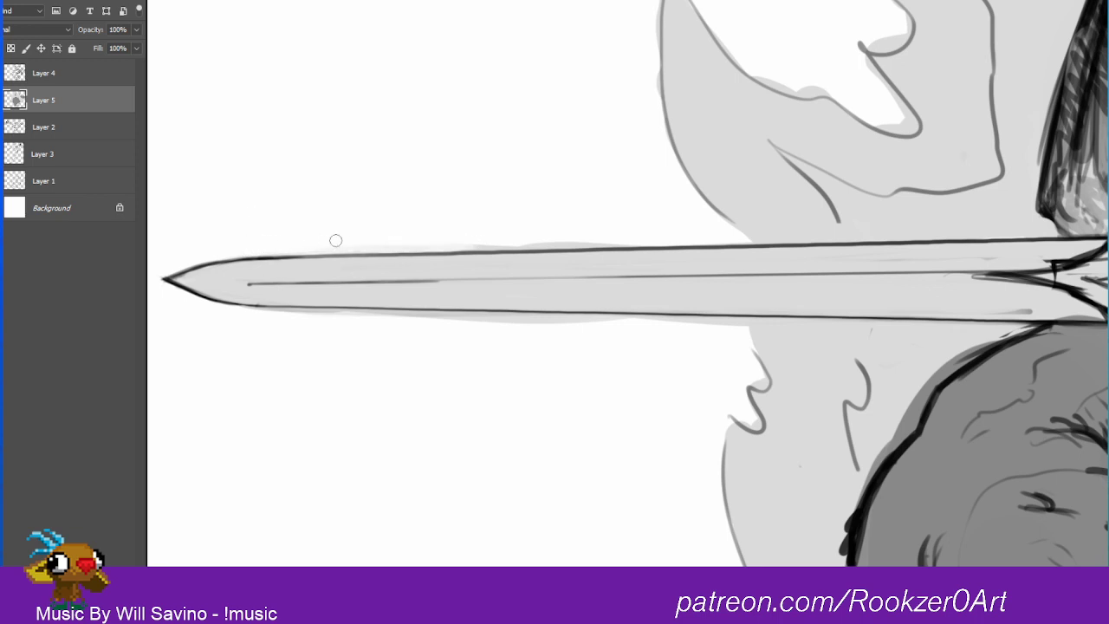
drag(336, 241, 522, 238)
drag(418, 241, 557, 239)
mouse_move(483, 235)
mouse_down()
mouse_move(561, 241)
mouse_move(463, 233)
mouse_move(651, 232)
mouse_move(553, 241)
mouse_move(635, 240)
mouse_up()
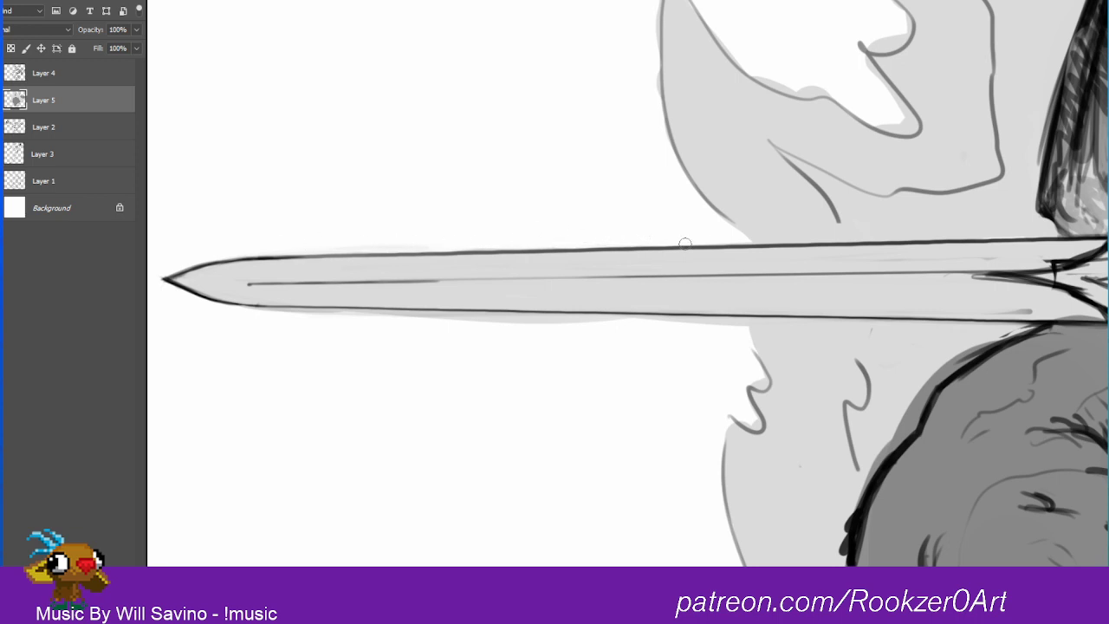
Step: Erase the gray spill and leftover marks below the blade's lower edge, and patch the small gap in the fill on Layer 5
mouse_move(261, 314)
mouse_down()
mouse_move(483, 325)
mouse_move(235, 316)
mouse_move(504, 327)
mouse_move(425, 324)
mouse_up()
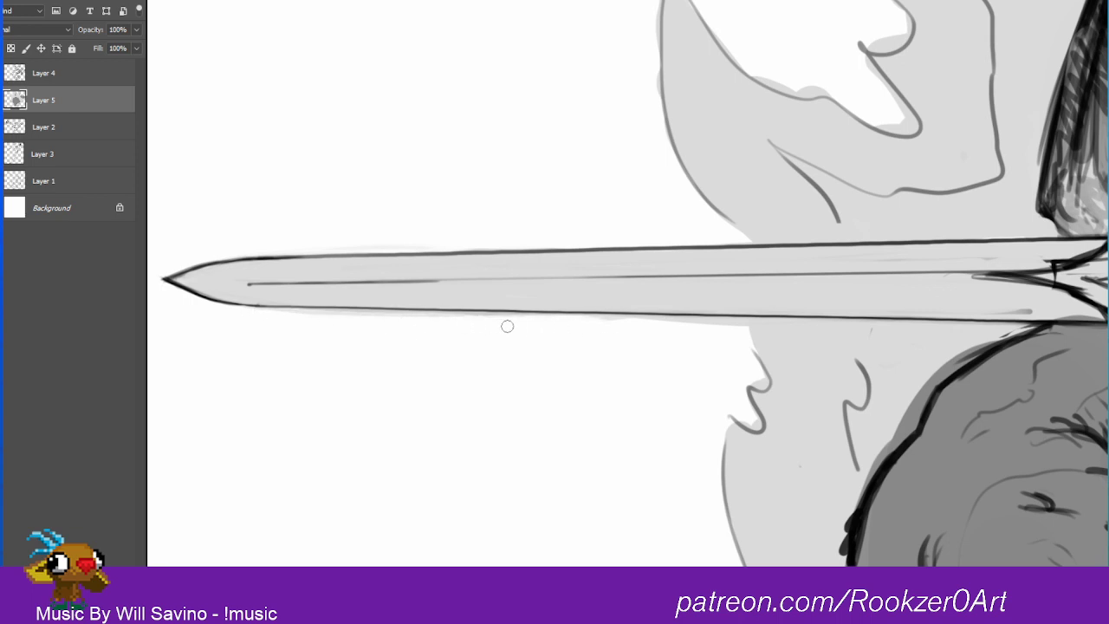
mouse_move(508, 324)
mouse_down()
mouse_move(623, 323)
mouse_move(495, 314)
mouse_move(716, 323)
mouse_up()
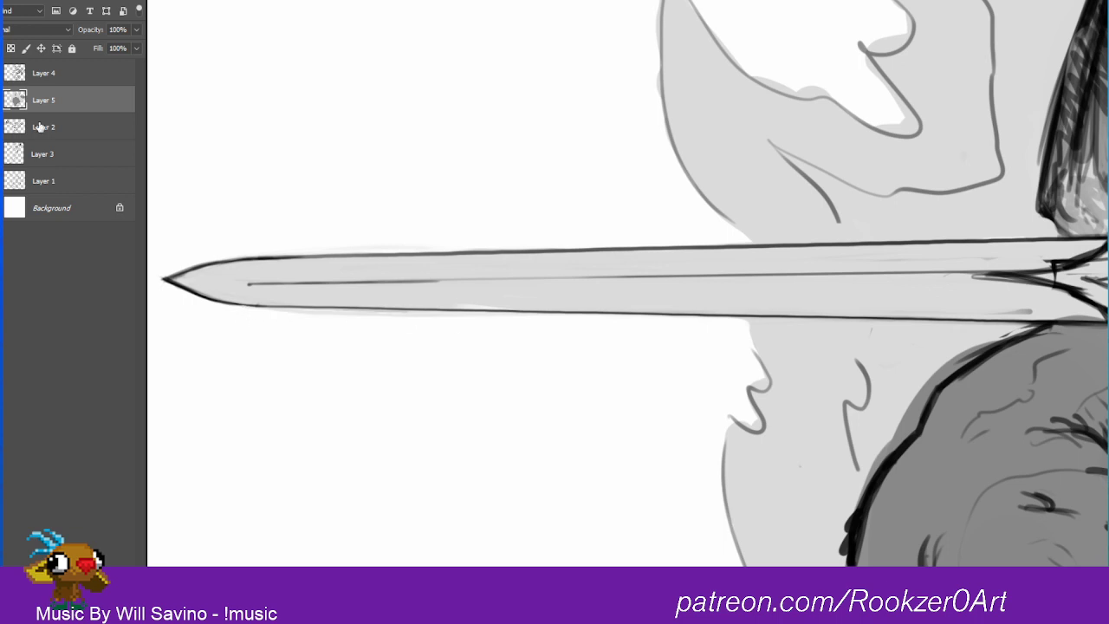
click(44, 78)
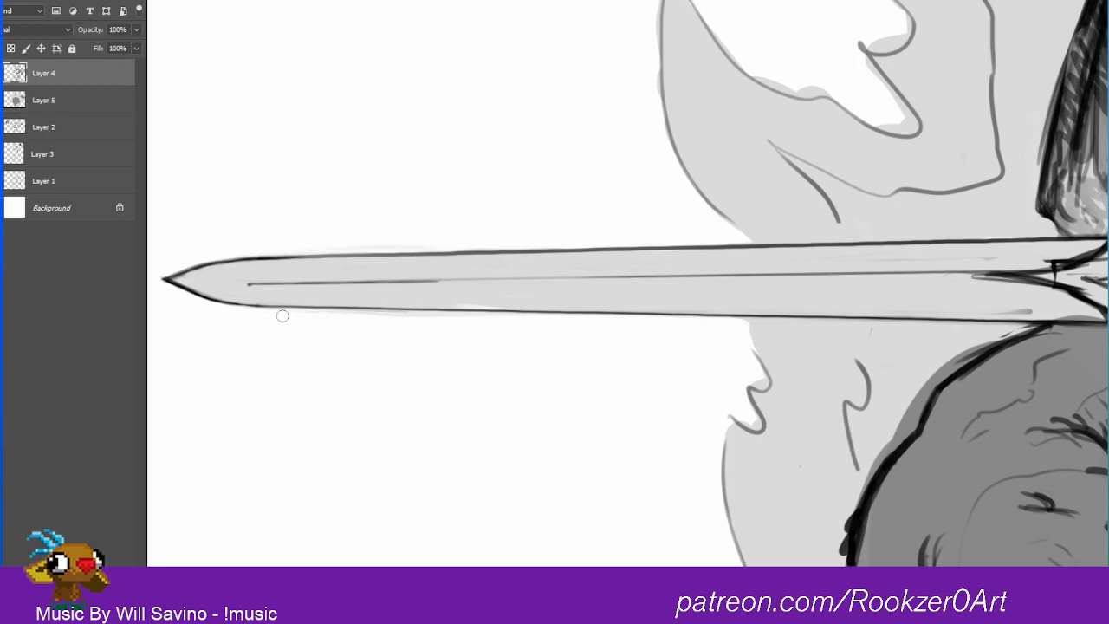
drag(359, 317, 503, 326)
click(58, 102)
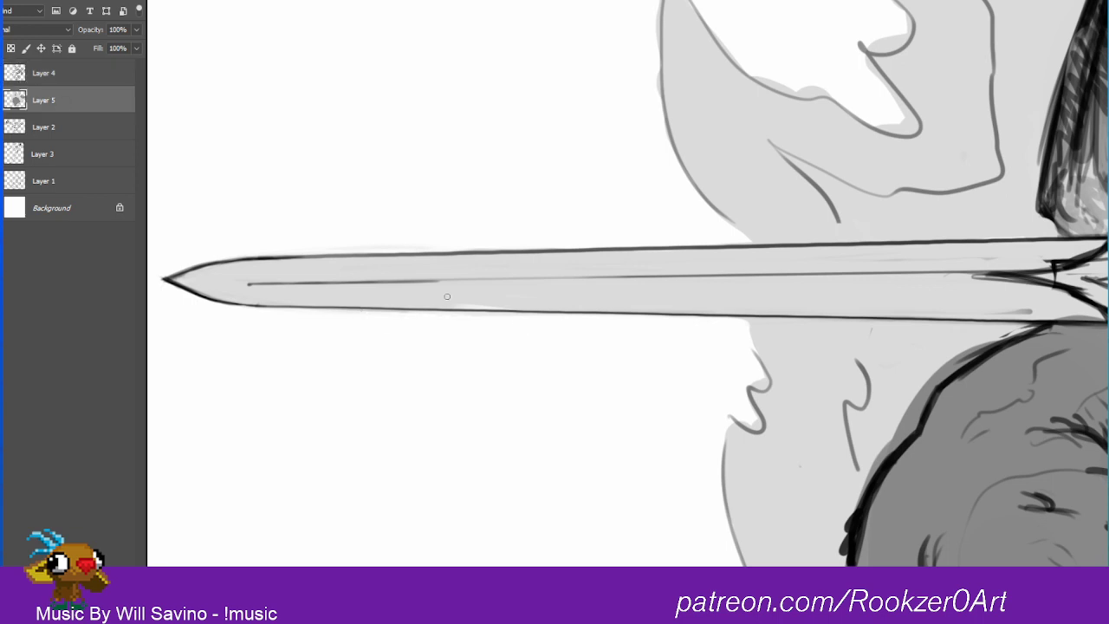
drag(507, 302, 487, 300)
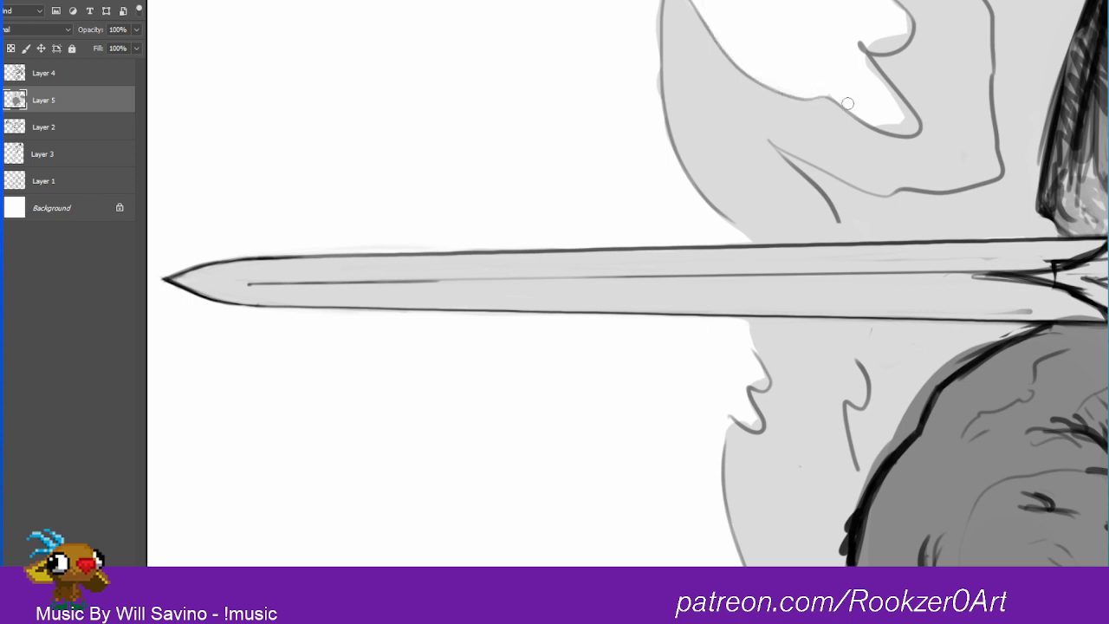
Step: Trim the light gray fill on Layer 5 to the outlines of the flame shape above and below the blade
mouse_move(859, 59)
mouse_down()
mouse_move(915, 123)
mouse_move(879, 54)
mouse_move(880, 38)
mouse_move(904, 24)
mouse_up()
drag(649, 2, 680, 151)
drag(664, 27, 686, 156)
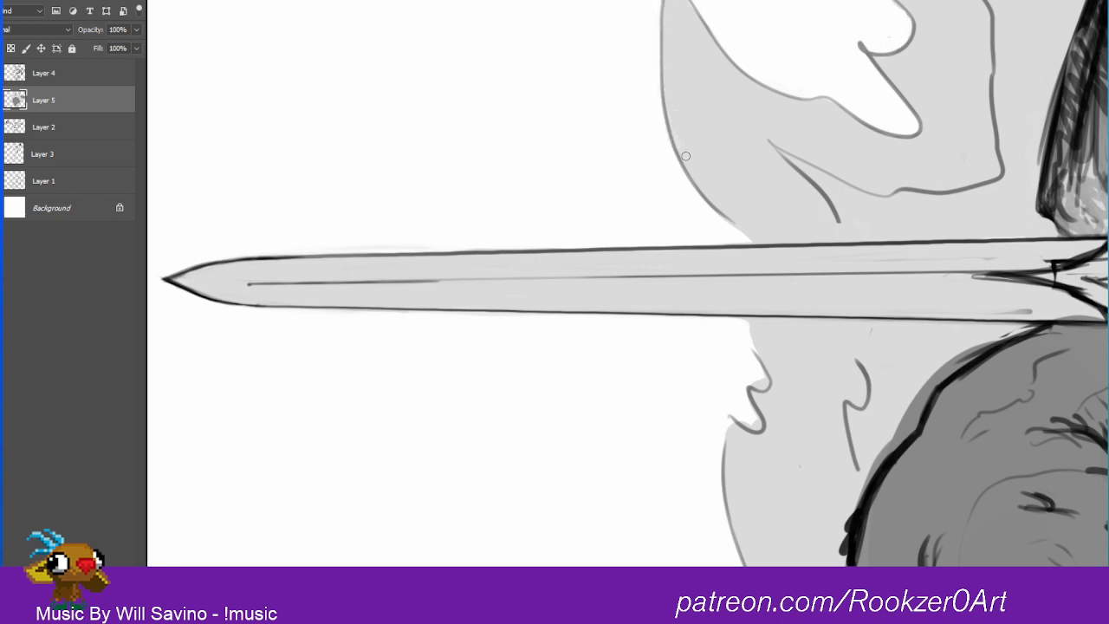
drag(663, 59, 666, 83)
drag(757, 341, 755, 348)
Step: Trim the gray around the flame shape's upper point and extend the fill up to the jagged outline beside it
drag(1011, 305, 700, 607)
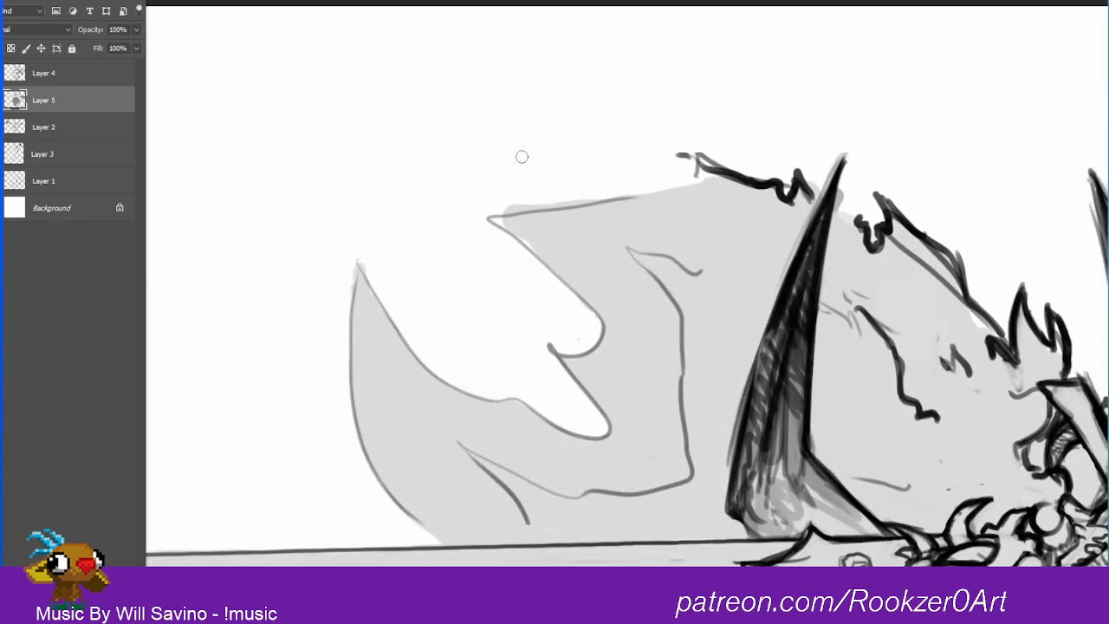
drag(484, 203, 577, 196)
drag(504, 228, 544, 261)
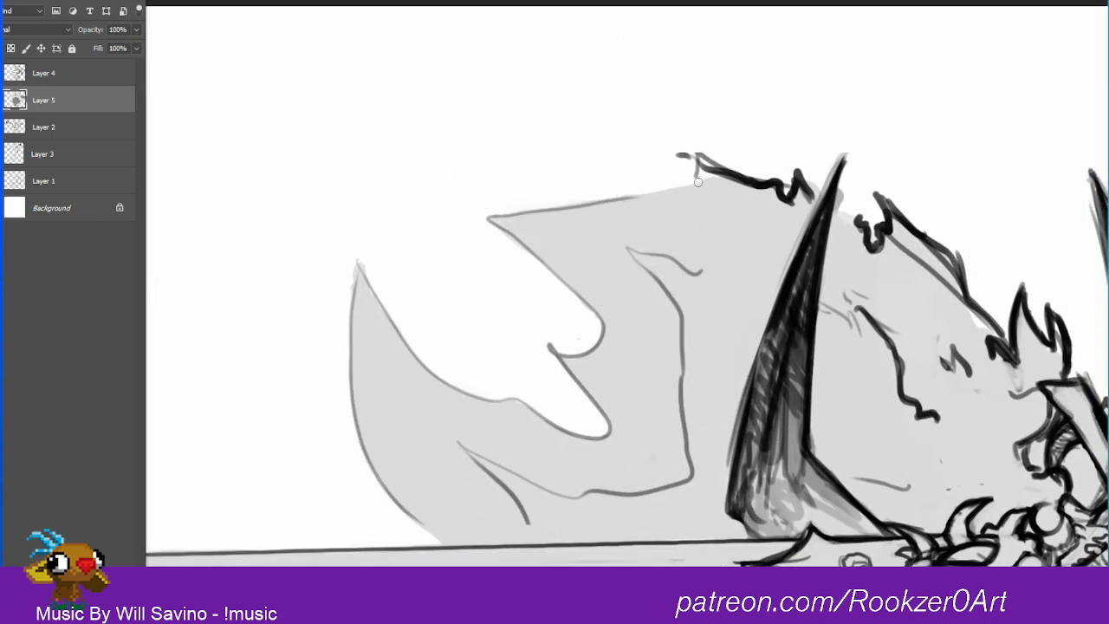
mouse_move(699, 181)
mouse_down()
mouse_move(704, 166)
mouse_move(731, 189)
mouse_up()
Step: Thin the heavy jagged outlines and the inner crack line of the shape around the horn on Layer 4
click(49, 78)
mouse_move(686, 155)
mouse_down()
mouse_move(771, 189)
mouse_move(798, 199)
mouse_up()
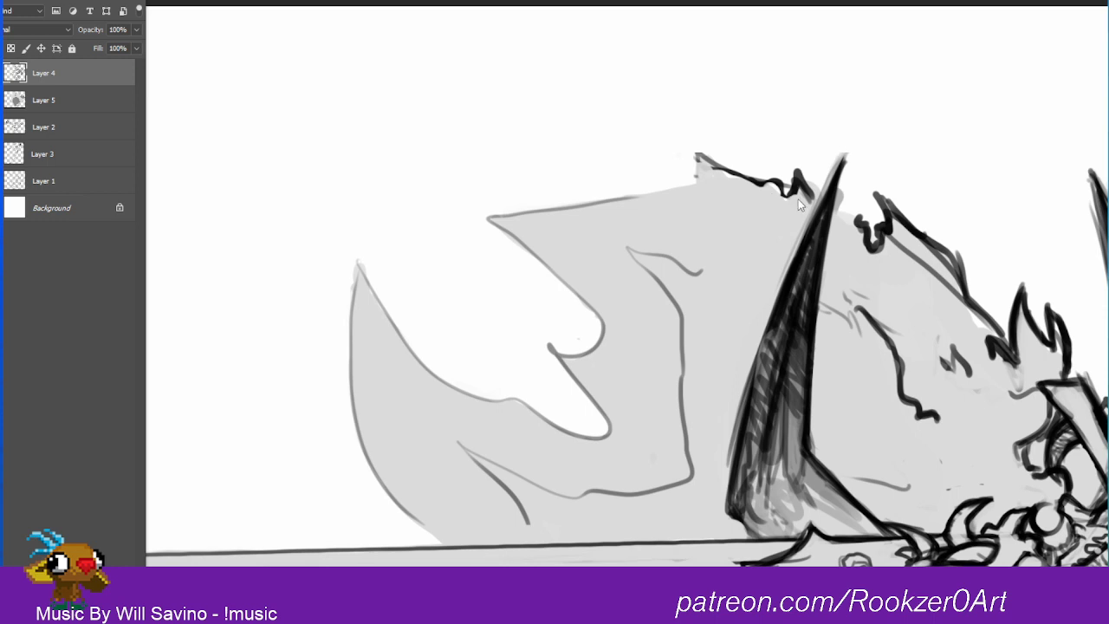
mouse_move(856, 228)
mouse_down()
mouse_move(868, 251)
mouse_move(903, 227)
mouse_move(945, 261)
mouse_move(910, 258)
mouse_move(951, 295)
mouse_move(963, 241)
mouse_move(977, 288)
mouse_up()
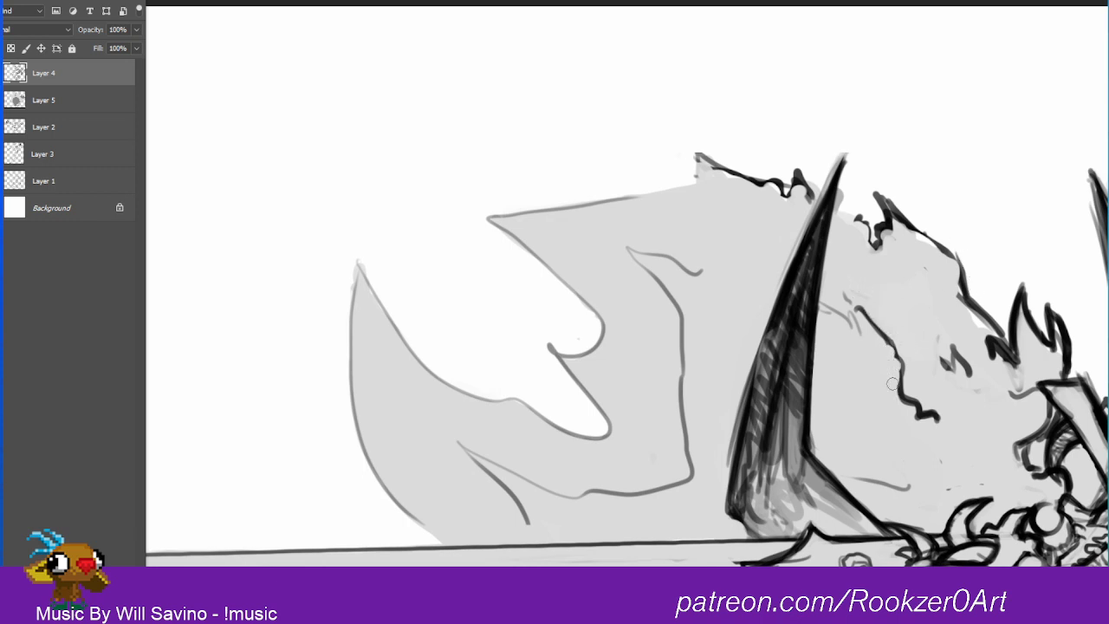
mouse_move(908, 393)
mouse_down()
mouse_move(926, 400)
mouse_move(926, 419)
mouse_up()
mouse_move(840, 290)
mouse_down()
mouse_move(856, 328)
mouse_move(831, 321)
mouse_up()
Step: Clean the rough fringe off the horn's left edge and redraw that contour in black from tip to base
drag(834, 159, 717, 424)
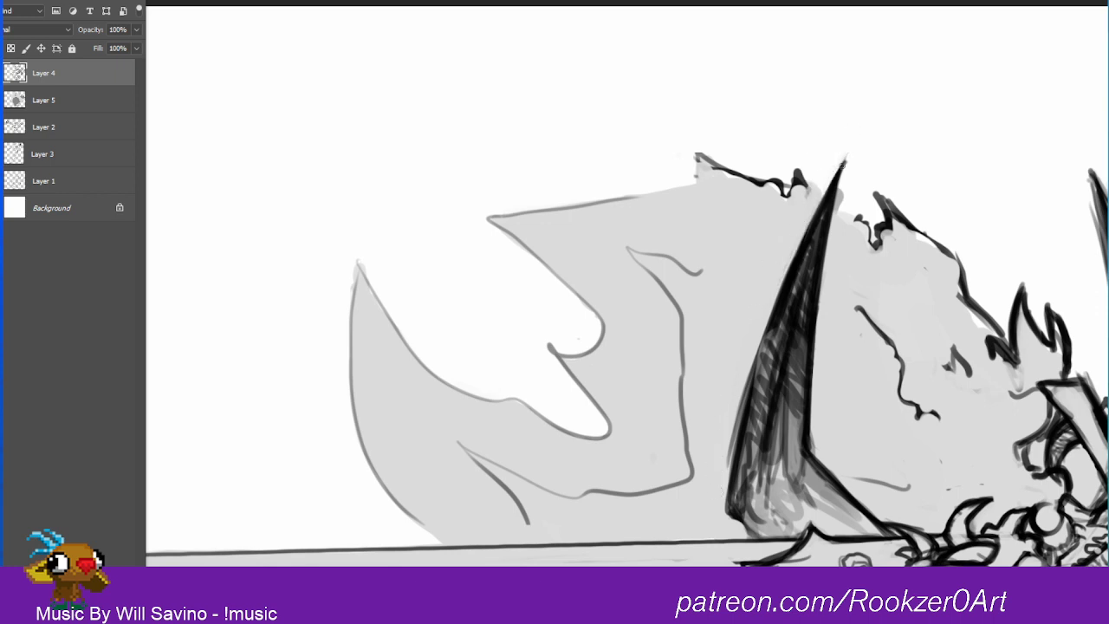
mouse_move(845, 161)
mouse_down()
mouse_move(821, 206)
mouse_move(843, 163)
mouse_up()
drag(844, 161, 771, 311)
drag(815, 207, 752, 393)
drag(778, 293, 733, 479)
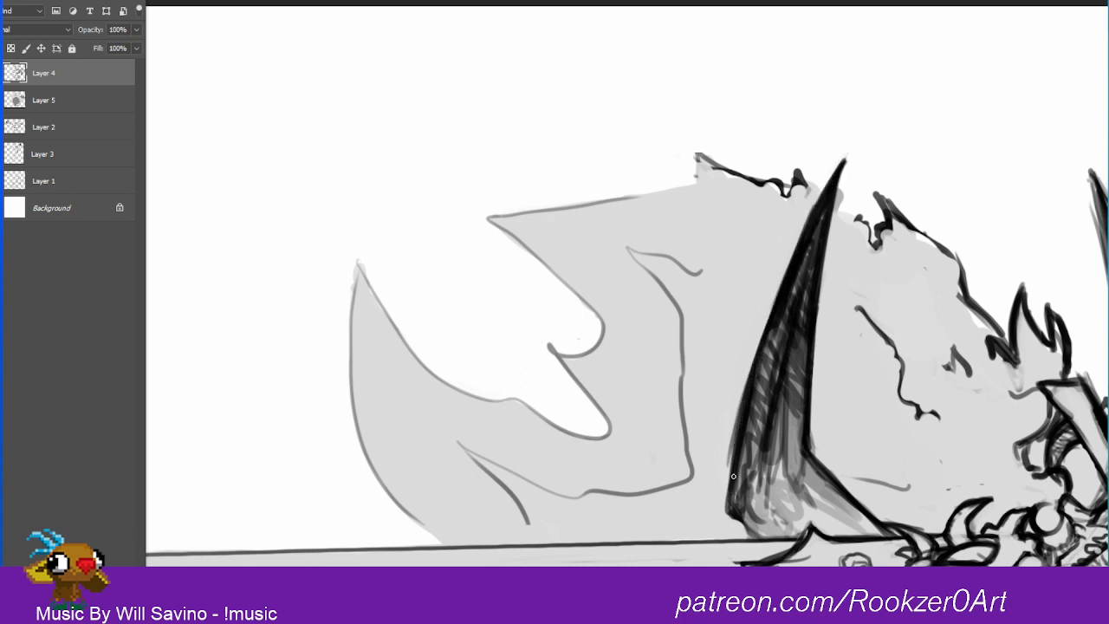
drag(742, 412, 730, 502)
drag(755, 374, 732, 477)
mouse_move(779, 295)
mouse_down()
mouse_move(754, 373)
mouse_move(759, 357)
mouse_up()
drag(786, 270, 765, 325)
drag(820, 202, 764, 330)
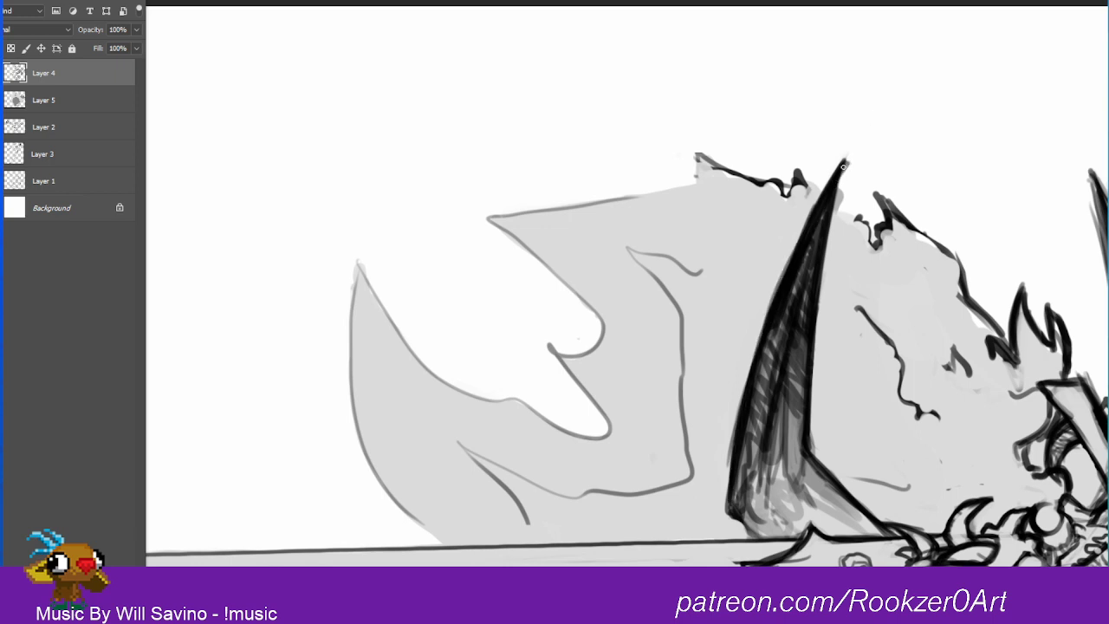
drag(843, 166, 822, 201)
Step: Sharpen the horn's right edge, fill its upper part with black and hatch the shading down toward the base
key(e)
drag(857, 163, 840, 205)
drag(844, 168, 829, 240)
drag(856, 162, 840, 231)
drag(832, 199, 815, 261)
mouse_move(825, 205)
mouse_down()
mouse_move(799, 275)
mouse_move(819, 227)
mouse_move(802, 356)
mouse_move(804, 281)
mouse_up()
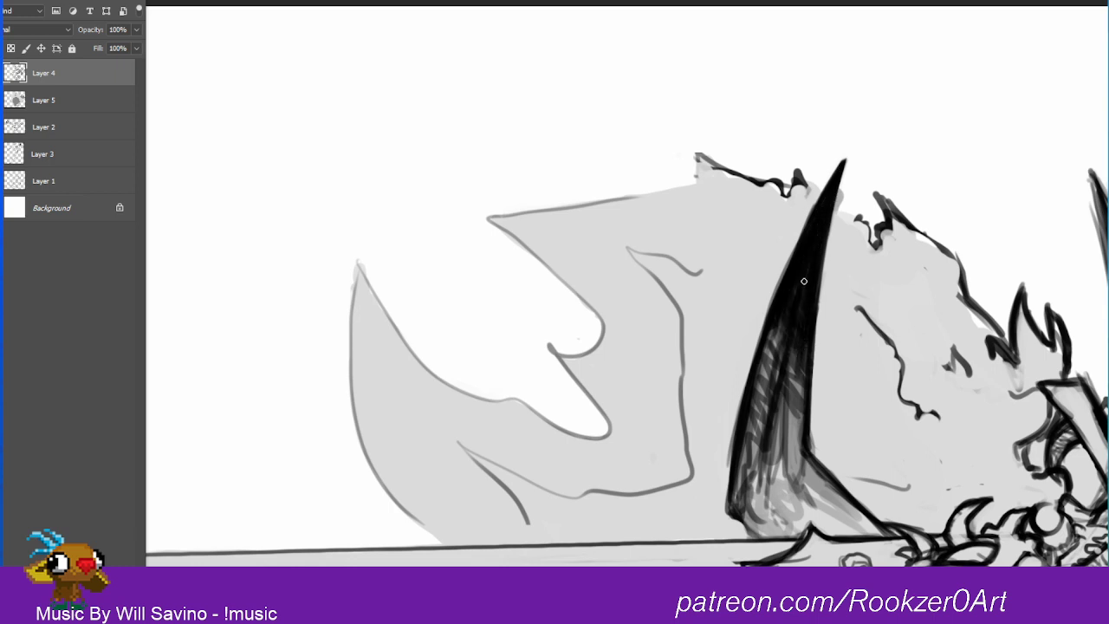
mouse_move(788, 391)
mouse_down()
mouse_move(789, 439)
mouse_move(803, 401)
mouse_move(794, 354)
mouse_move(809, 352)
mouse_move(801, 279)
mouse_up()
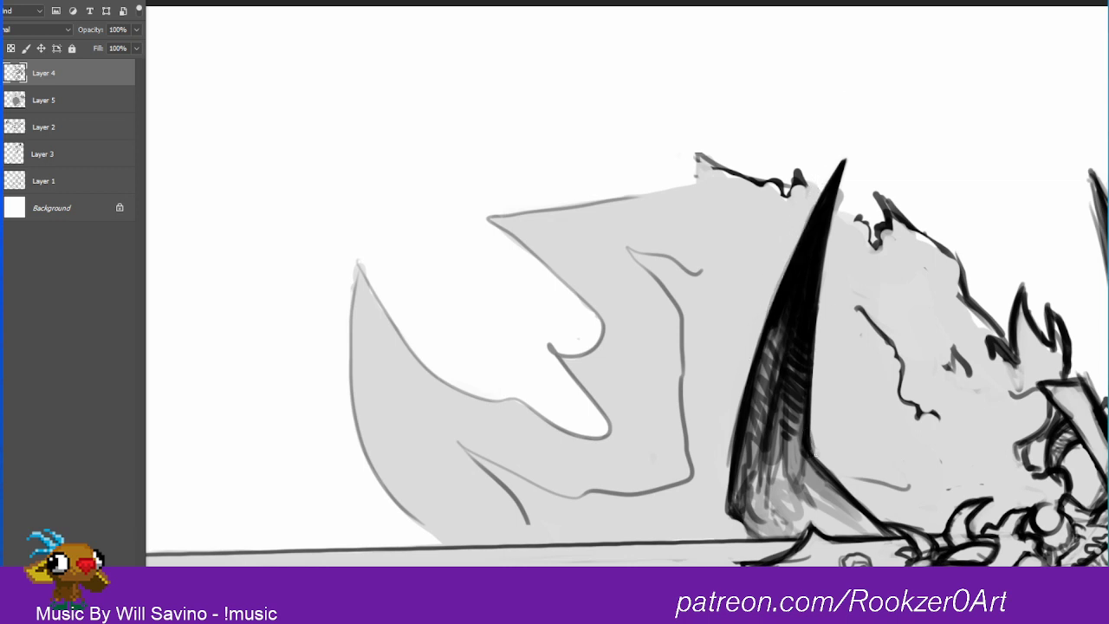
drag(811, 451, 872, 514)
Step: Erase the heavy lines where the guard's point meets the blade and redraw its two curves cleanly to a sharp point
drag(974, 500, 837, 211)
drag(592, 225, 617, 251)
drag(706, 348, 723, 363)
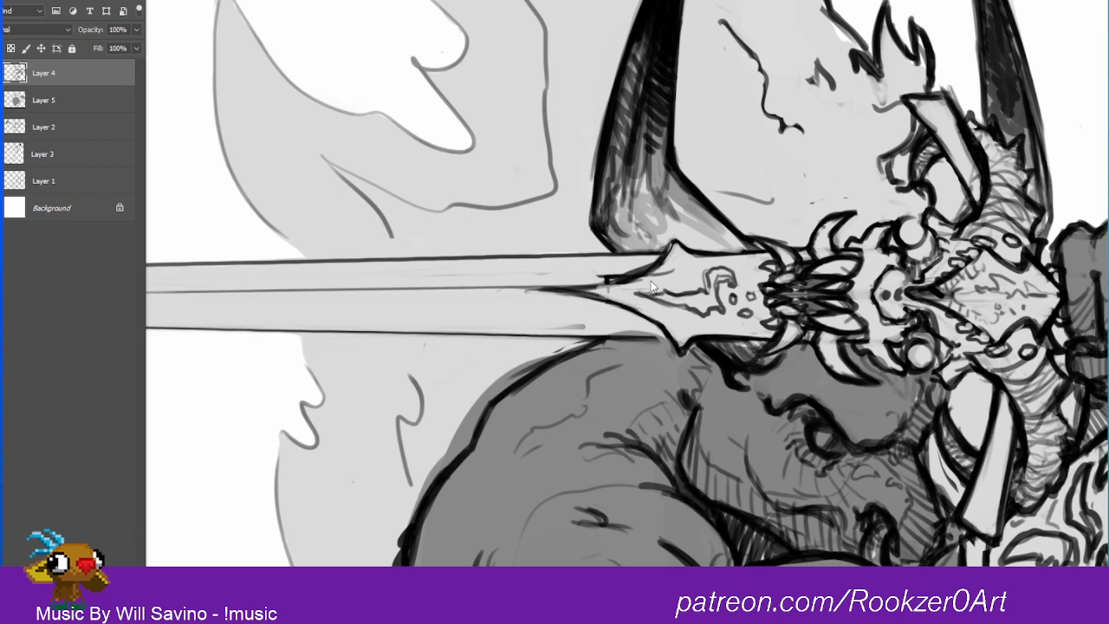
drag(522, 292, 624, 314)
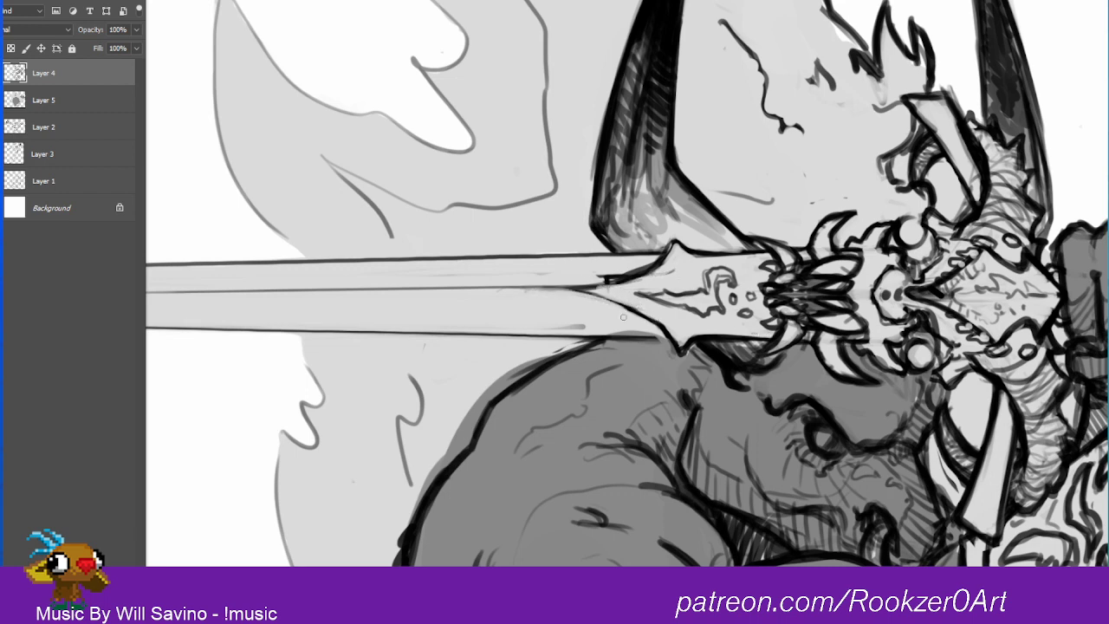
mouse_move(597, 274)
mouse_down()
mouse_move(634, 272)
mouse_move(608, 280)
mouse_move(624, 283)
mouse_move(672, 242)
mouse_up()
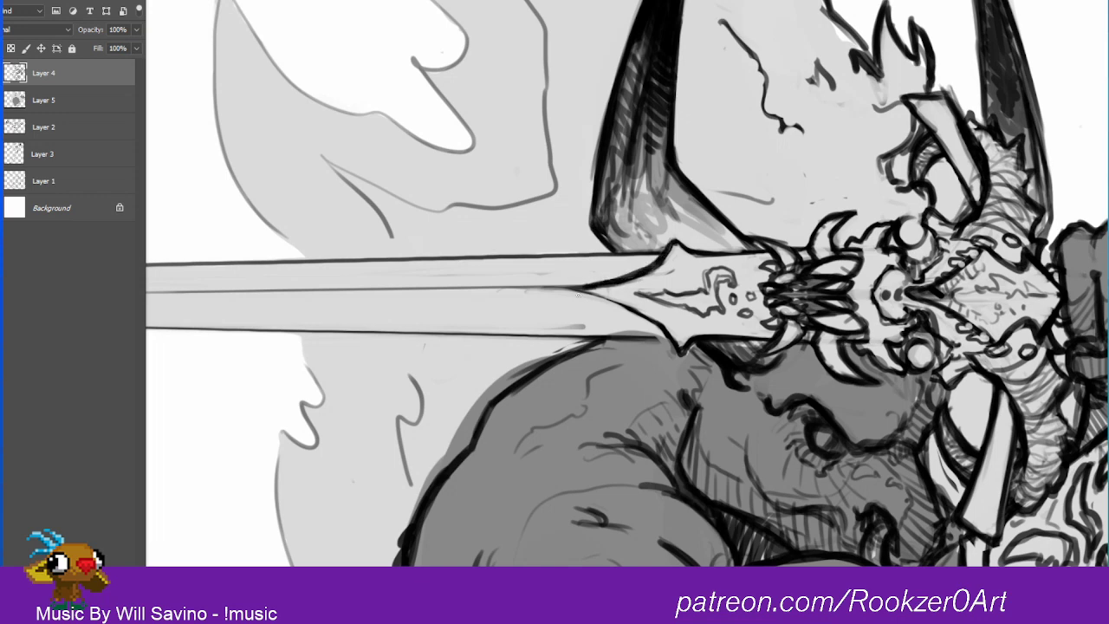
mouse_move(548, 289)
mouse_down()
mouse_move(629, 303)
mouse_move(676, 345)
mouse_up()
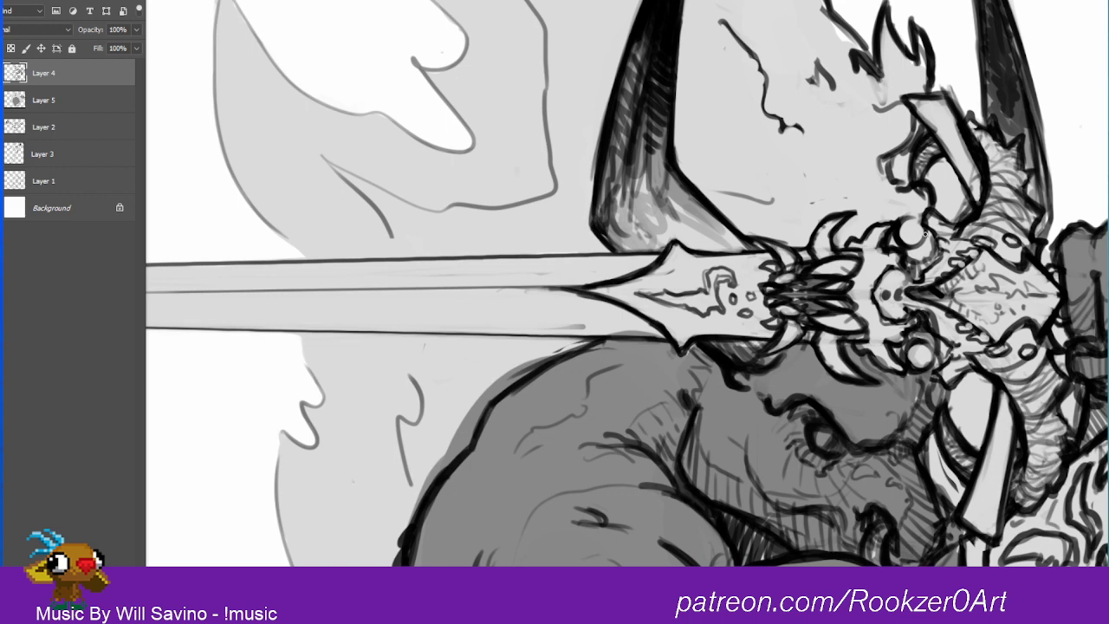
Step: Refine the outlines of the skull hilt's spikes, teeth and round ornament, and darken the horn behind the hilt
mouse_move(900, 227)
mouse_down()
mouse_move(921, 215)
mouse_move(917, 248)
mouse_up()
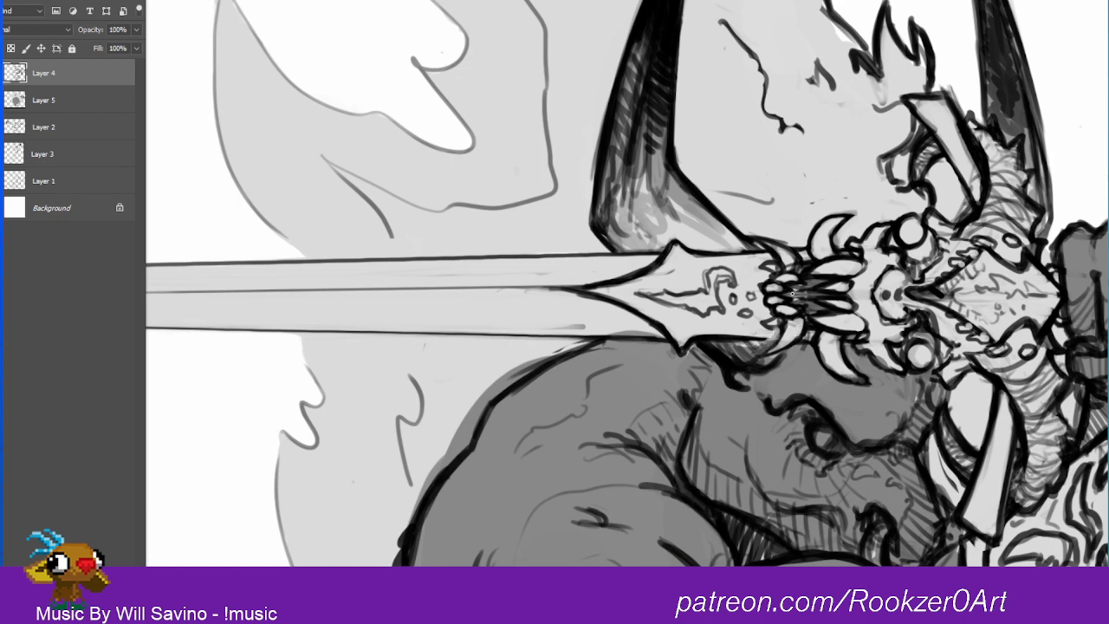
drag(767, 352, 787, 329)
drag(983, 126, 974, 9)
drag(1026, 93, 1011, 26)
drag(1064, 188, 856, 19)
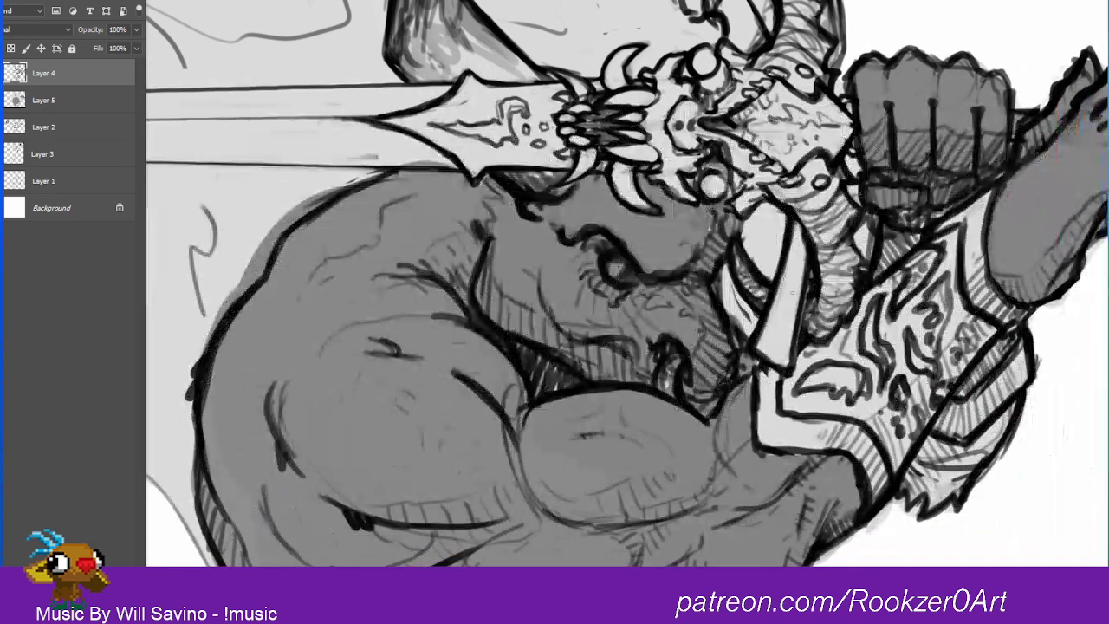
drag(804, 289, 745, 290)
drag(858, 283, 806, 308)
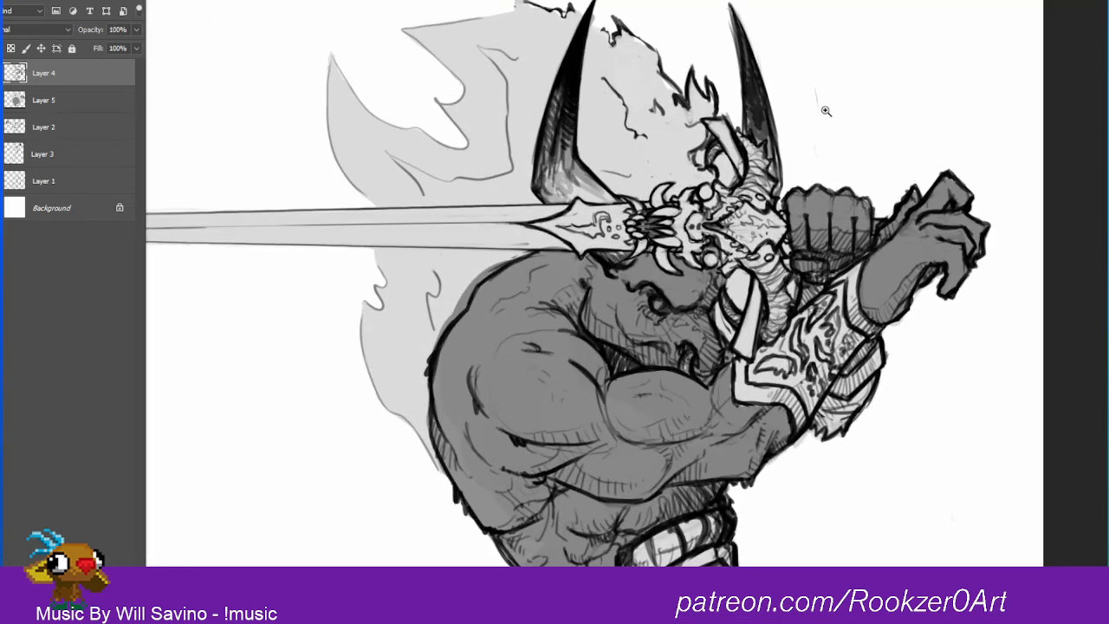
Step: Extend the gray fill on Layer 5 along the ragged edge of the flame-like mane between the horns
click(71, 100)
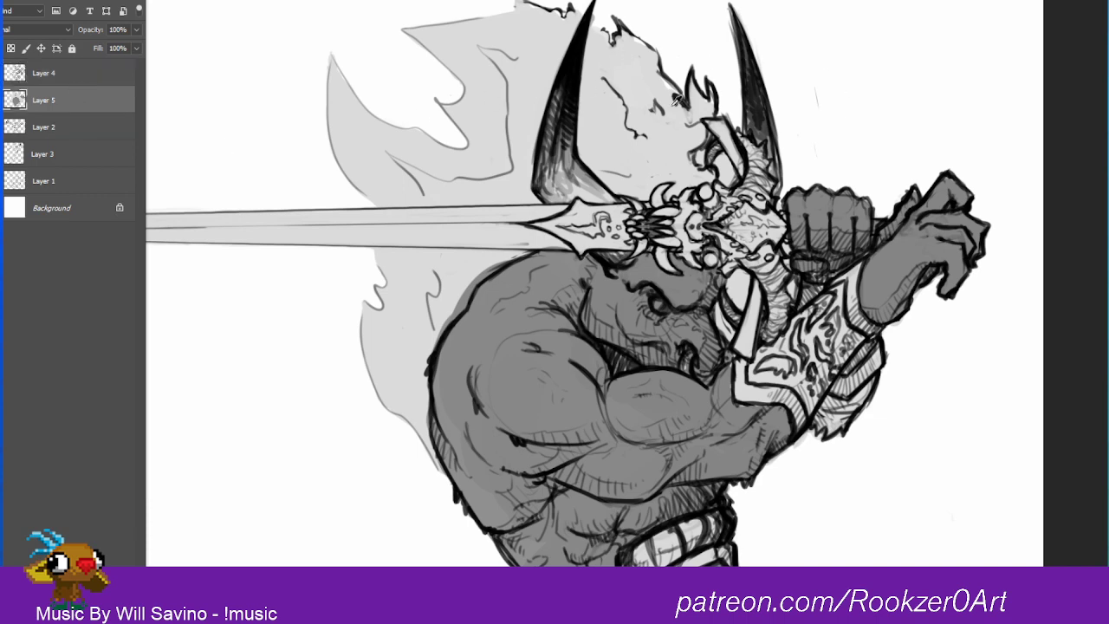
drag(659, 76, 671, 92)
key(ctrl+z)
mouse_move(659, 84)
mouse_down()
mouse_move(681, 101)
mouse_move(672, 73)
mouse_up()
drag(624, 34, 667, 76)
Step: Add a layer above Layer 5 and choose bright red and golden yellow as the two gradient colors
click(107, 584)
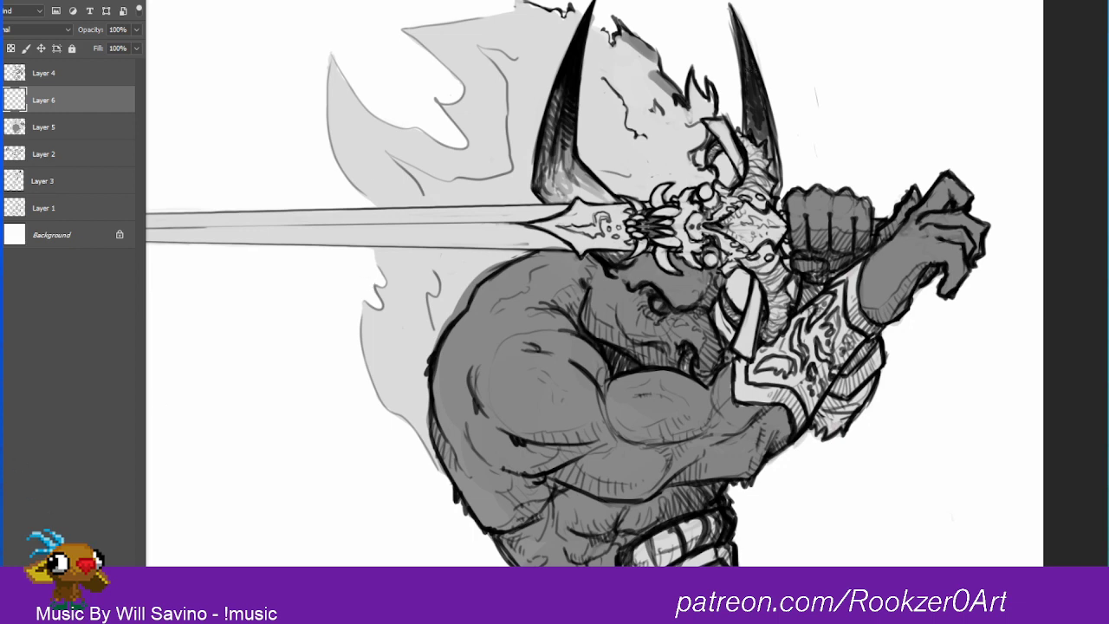
drag(1055, 229, 1075, 204)
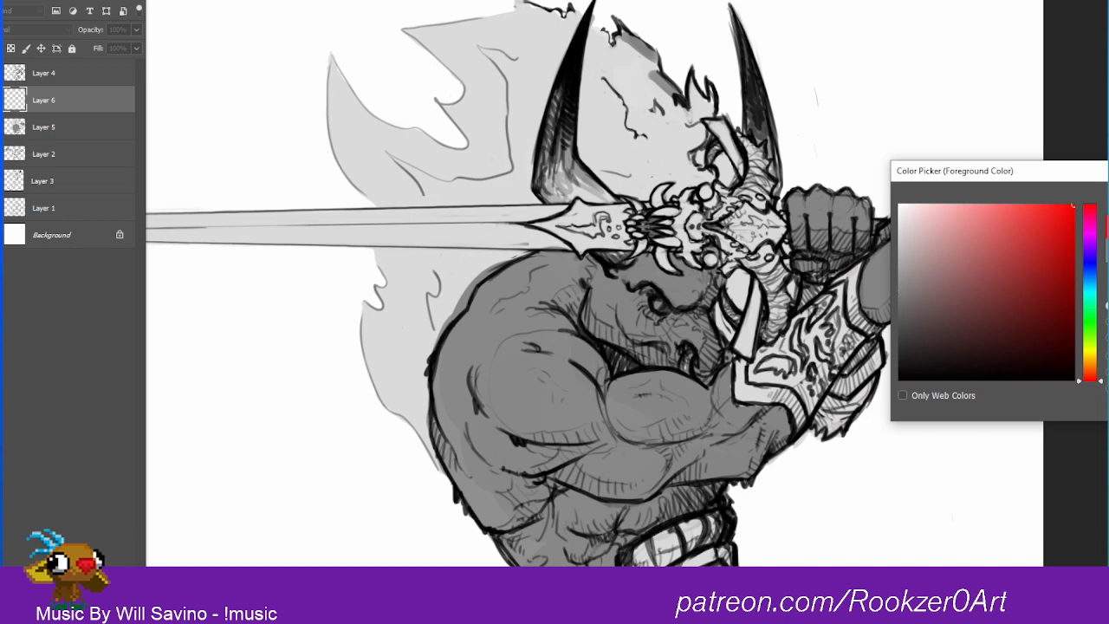
key(Return)
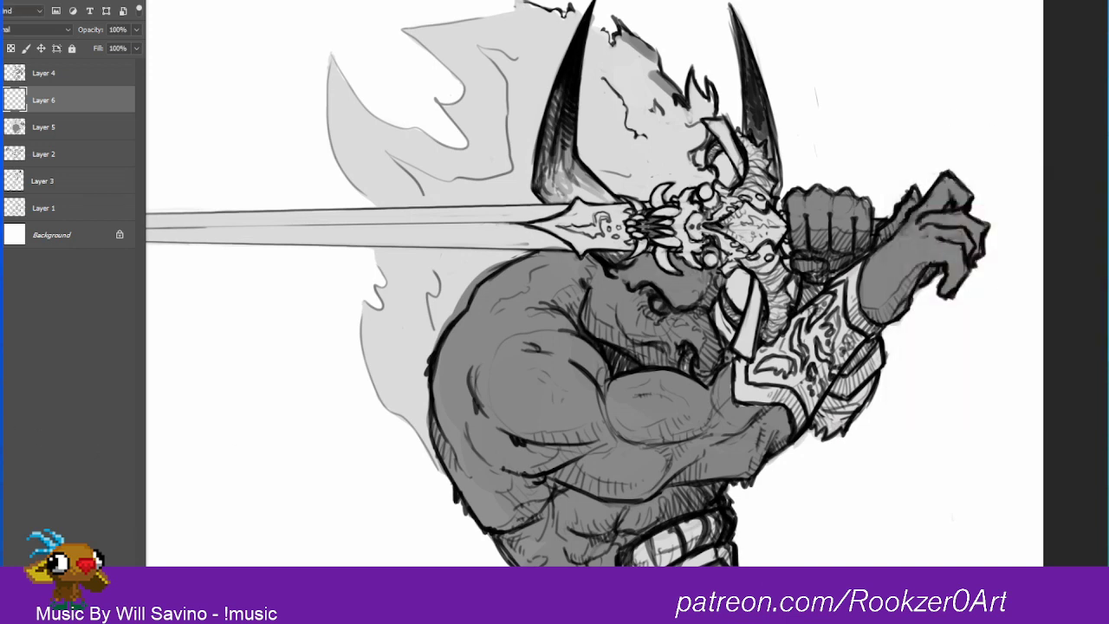
drag(1087, 338, 1090, 357)
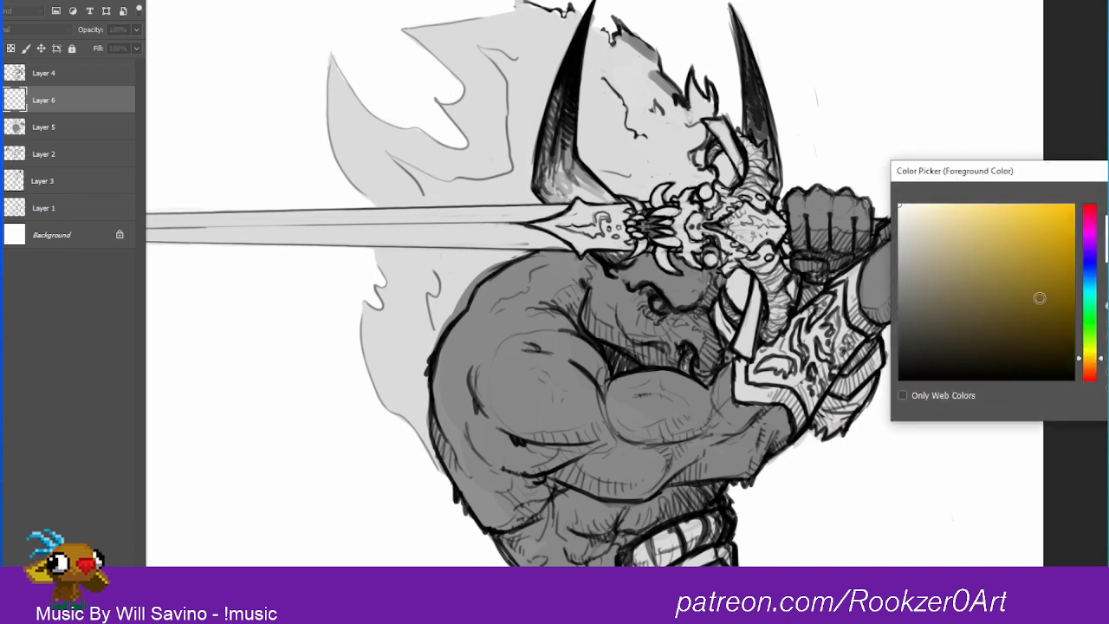
click(1065, 298)
drag(1043, 260, 1092, 191)
click(1056, 259)
drag(1044, 267, 1072, 205)
key(Return)
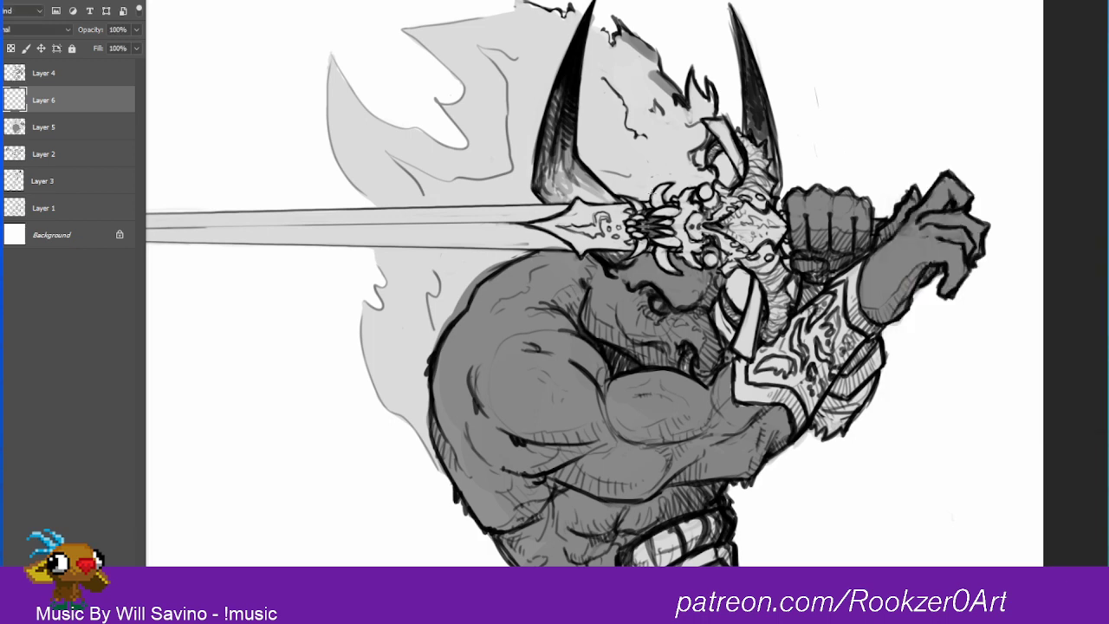
Step: Fill the new layer with a vertical gradient from yellow at the top to red at the bottom and clip it to Layer 5
drag(851, 12, 847, 607)
drag(887, 359, 877, 486)
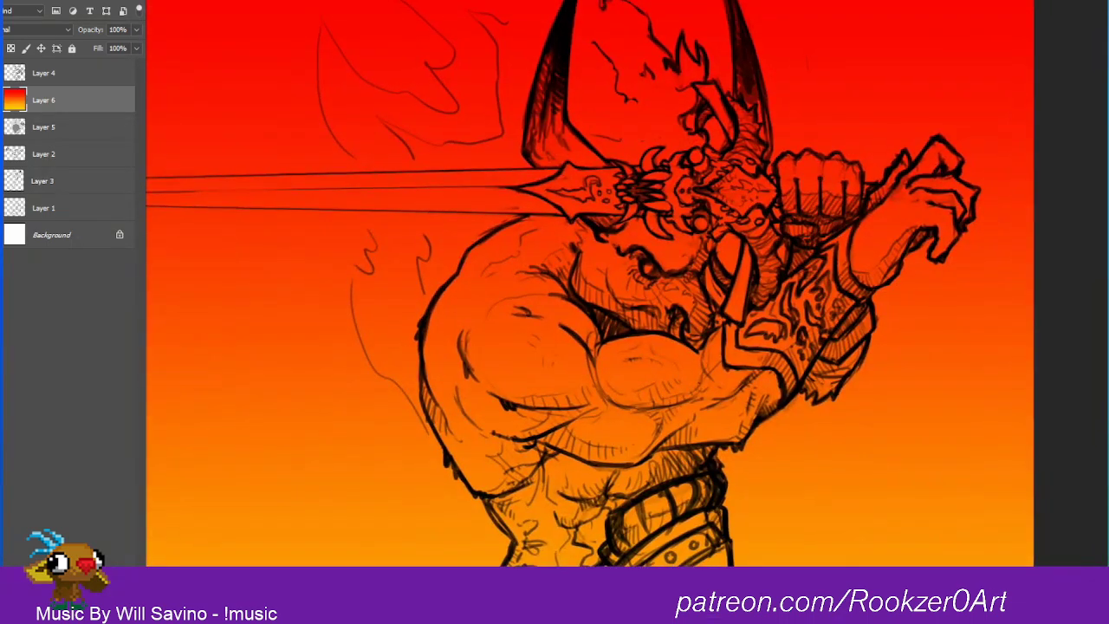
drag(864, 602, 859, 2)
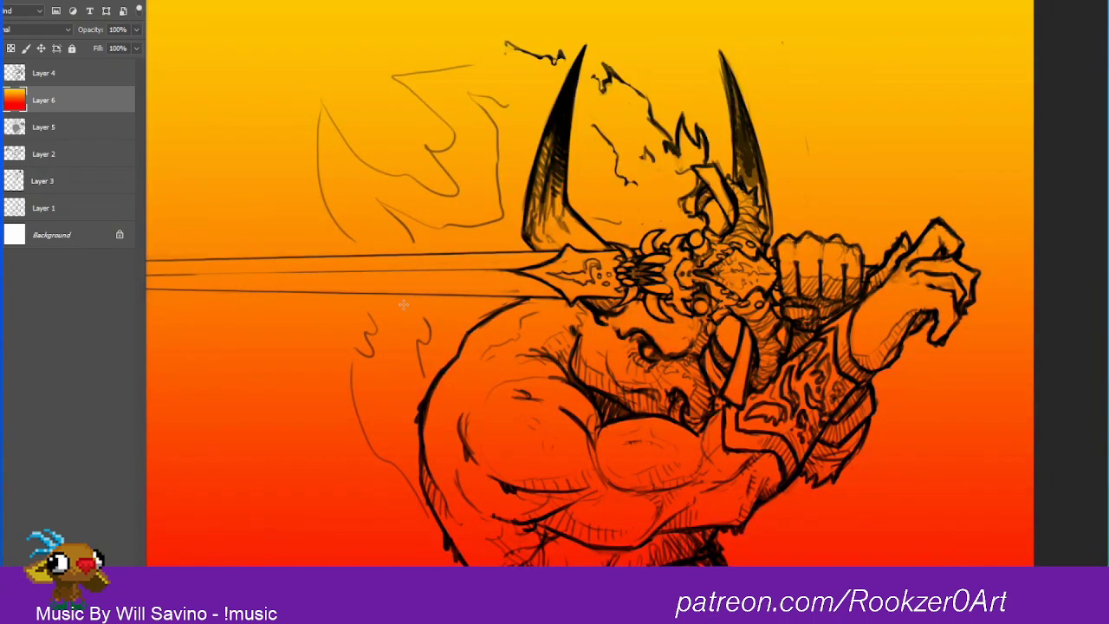
right_click(42, 102)
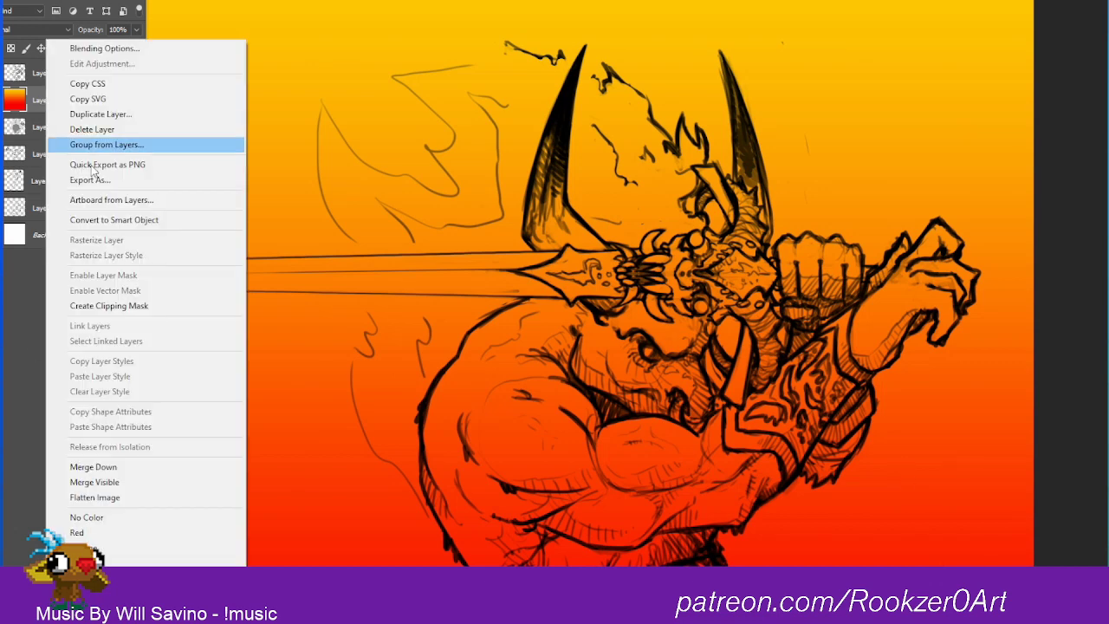
click(148, 308)
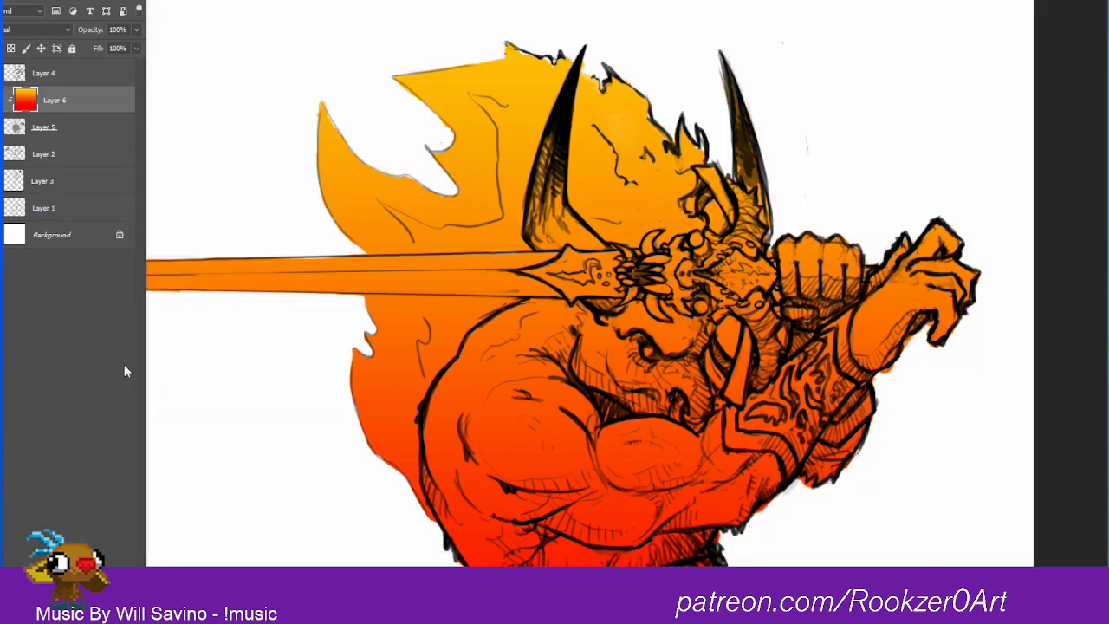
Step: Try the Multiply blend mode on the clipped gradient layer
click(49, 29)
click(33, 75)
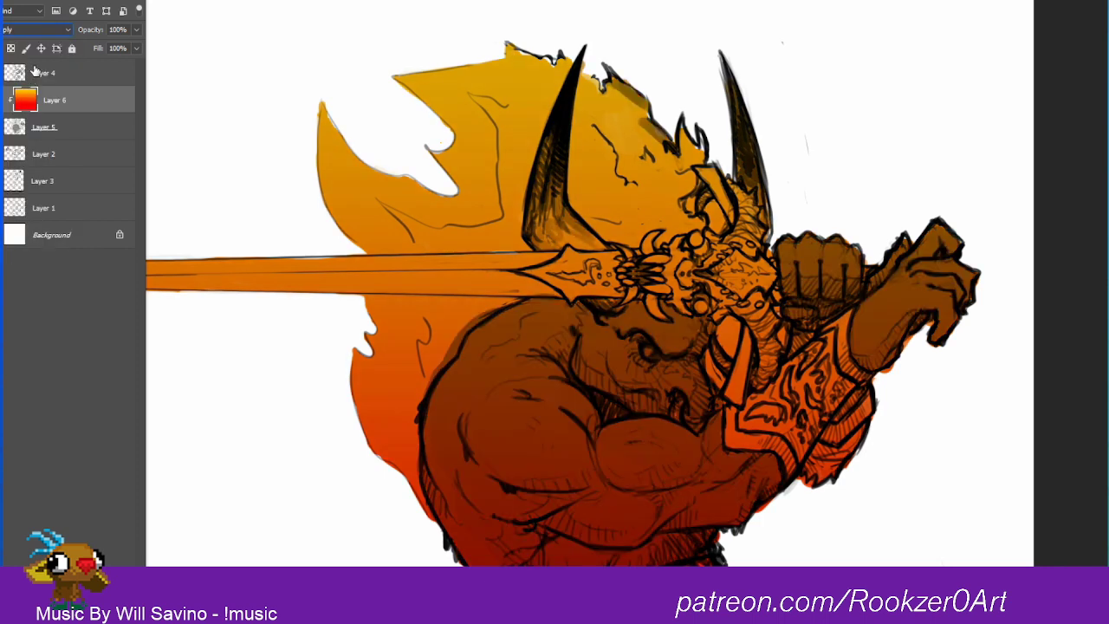
key(ctrl+z)
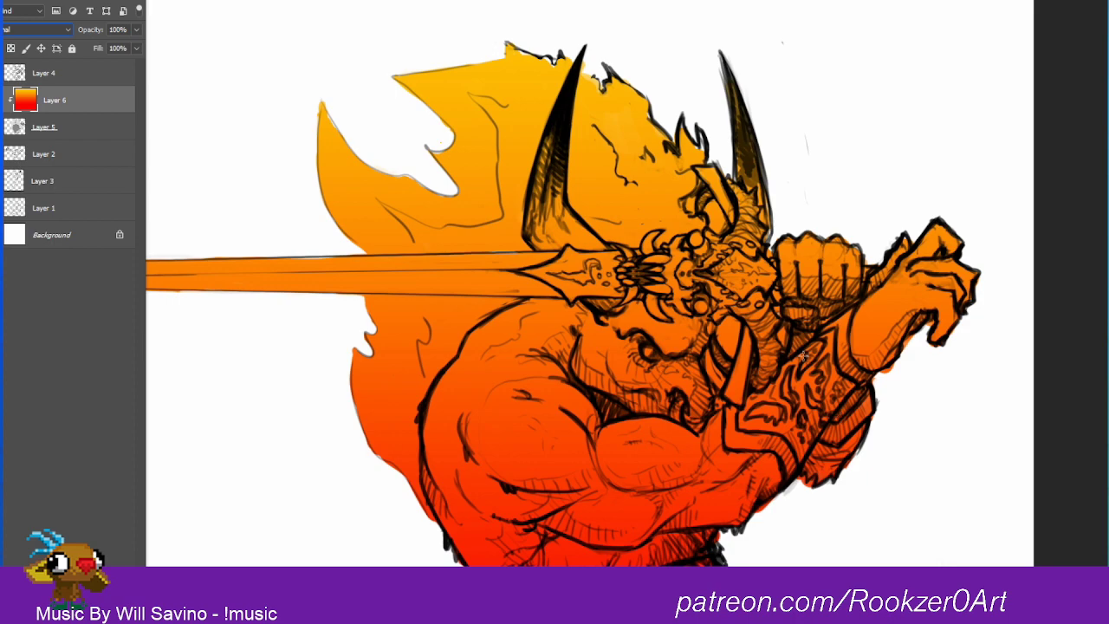
Step: Soften the gradient with a Hue/Saturation adjustment of saturation -30 and lightness +29
drag(803, 412, 826, 369)
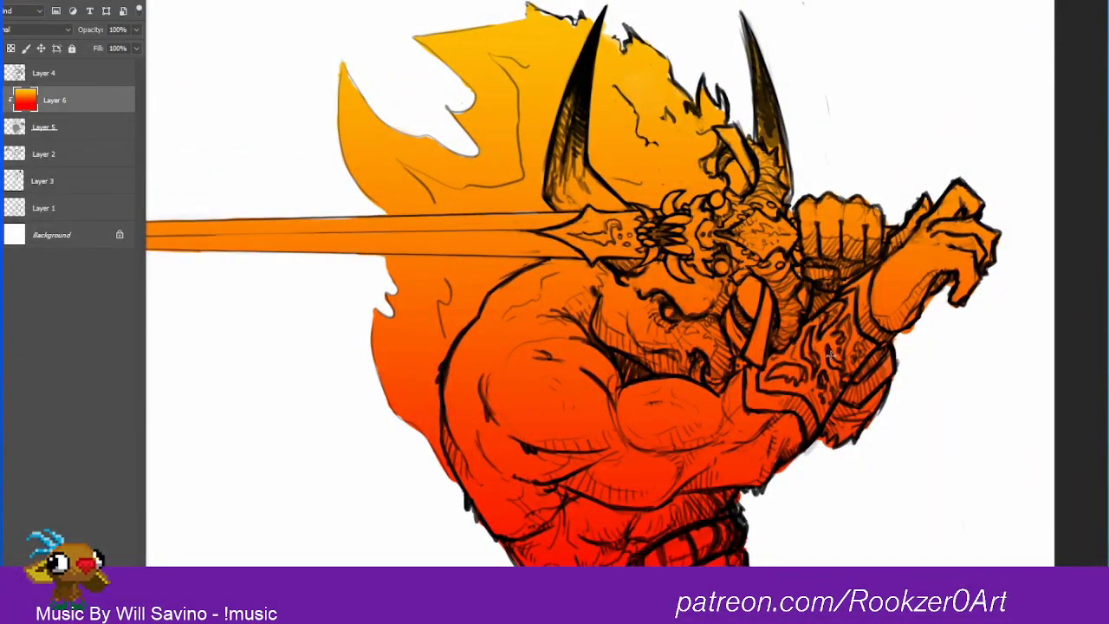
key(ctrl+u)
drag(1036, 324, 1056, 362)
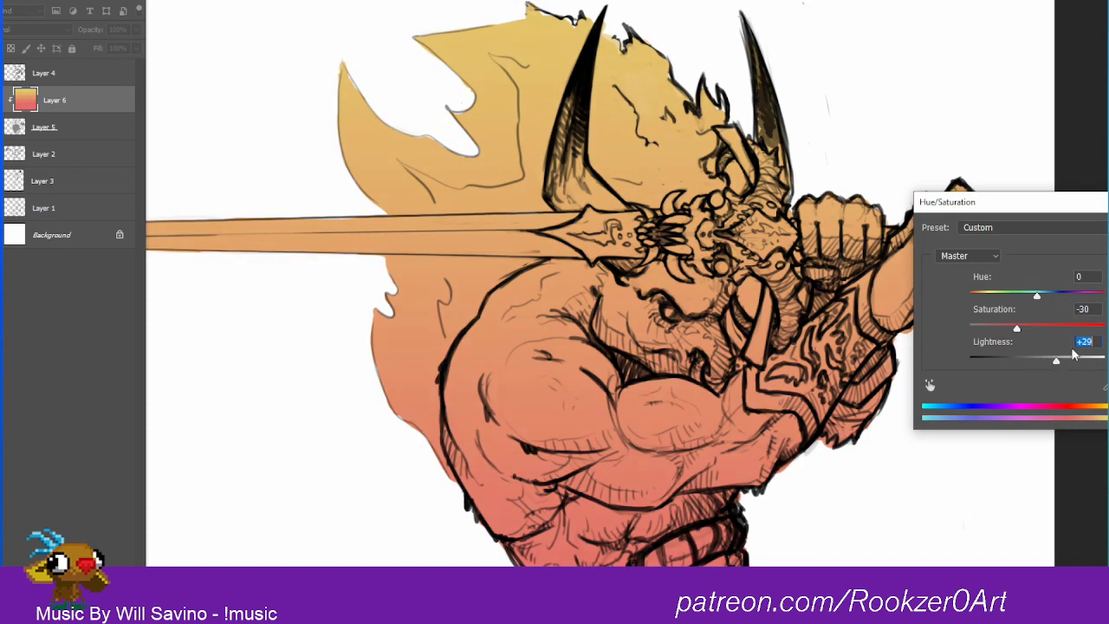
mouse_move(1037, 297)
mouse_down()
mouse_move(1014, 296)
mouse_move(1040, 300)
mouse_up()
key(Return)
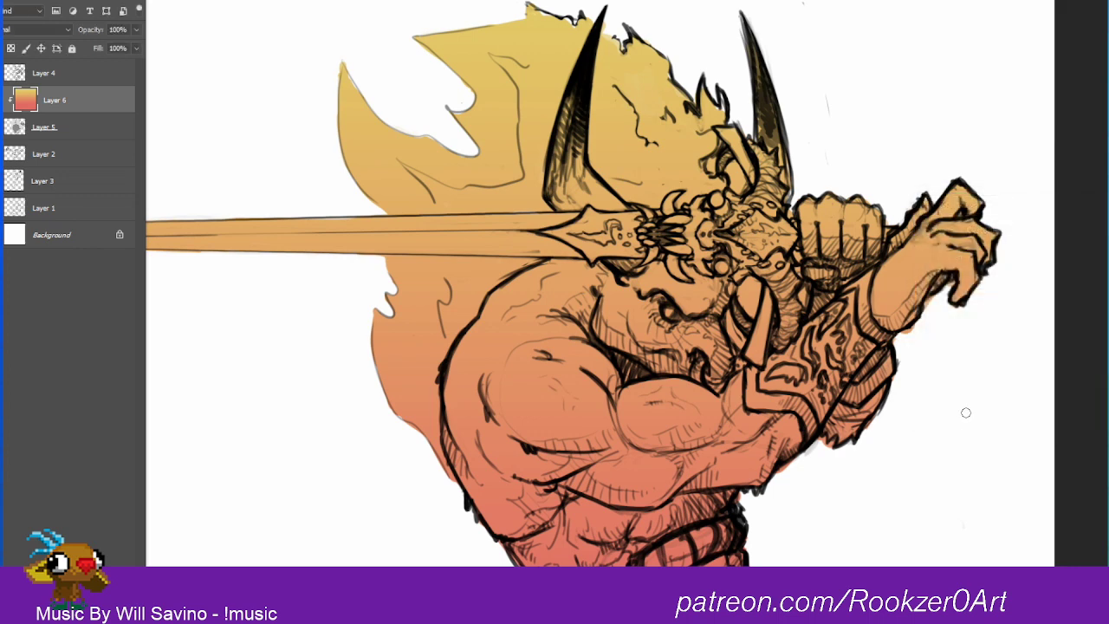
Step: Add a layer above the gradient and clip it to the warrior's base shape
key(ctrl+shift+alt+n)
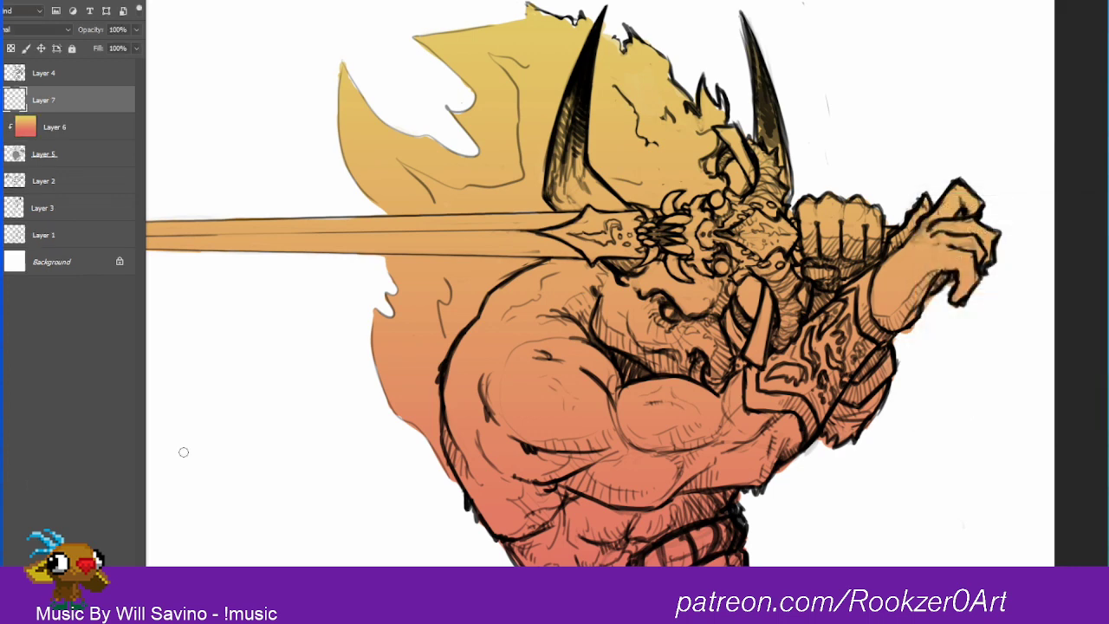
right_click(41, 102)
click(155, 306)
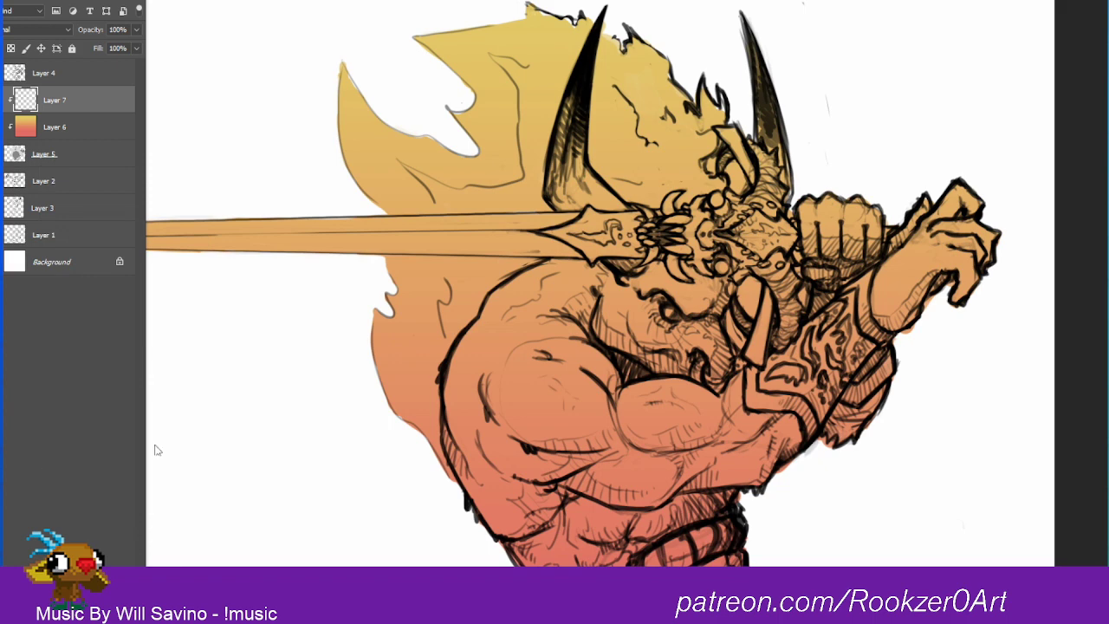
Step: Choose a dark navy blue as the foreground color for the skin
click(2, 299)
mouse_move(1092, 313)
mouse_down()
mouse_move(1098, 338)
mouse_move(1095, 327)
mouse_move(1034, 331)
mouse_up()
click(1016, 307)
click(1093, 348)
click(1055, 327)
click(1090, 351)
click(1061, 333)
drag(1093, 350, 1093, 272)
click(1019, 328)
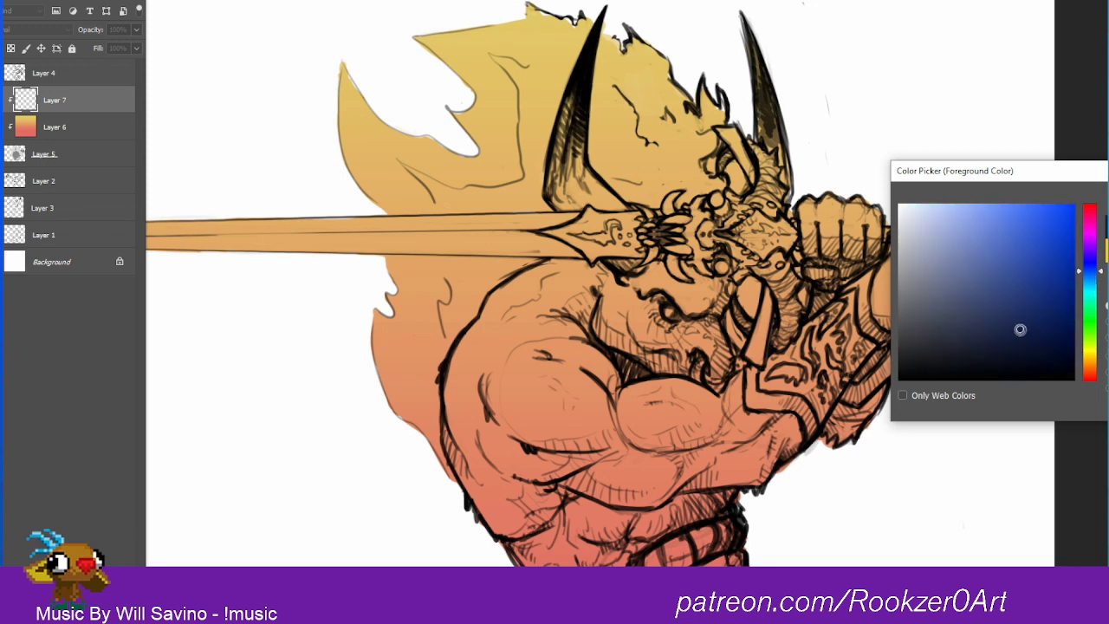
mouse_move(1038, 331)
mouse_down()
mouse_move(1036, 318)
mouse_move(1020, 317)
mouse_up()
key(Return)
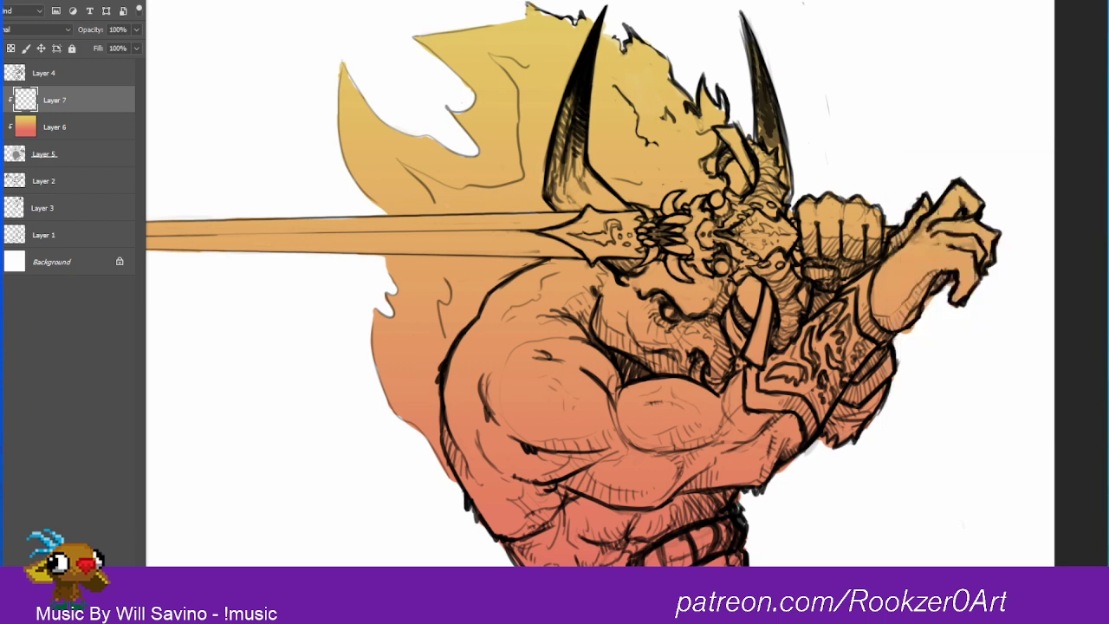
Step: Paint the warrior's shoulder, arm and lower face in flat navy blue, enlarging the brush to cover the remaining gaps
mouse_move(501, 310)
mouse_down()
mouse_move(511, 291)
mouse_move(479, 351)
mouse_move(538, 275)
mouse_move(585, 266)
mouse_move(610, 288)
mouse_move(598, 329)
mouse_move(601, 286)
mouse_move(497, 312)
mouse_move(464, 351)
mouse_move(452, 377)
mouse_move(454, 449)
mouse_move(496, 526)
mouse_move(537, 520)
mouse_move(559, 491)
mouse_move(520, 499)
mouse_move(456, 423)
mouse_move(483, 367)
mouse_move(501, 443)
mouse_move(547, 320)
mouse_move(568, 316)
mouse_move(486, 401)
mouse_move(499, 457)
mouse_move(570, 373)
mouse_move(582, 297)
mouse_move(558, 453)
mouse_move(599, 465)
mouse_move(611, 438)
mouse_move(618, 484)
mouse_move(584, 465)
mouse_move(647, 484)
mouse_move(693, 459)
mouse_move(656, 477)
mouse_move(783, 441)
mouse_move(729, 435)
mouse_move(733, 381)
mouse_move(737, 422)
mouse_move(737, 383)
mouse_move(735, 401)
mouse_move(779, 423)
mouse_move(668, 382)
mouse_move(611, 394)
mouse_move(610, 376)
mouse_move(591, 429)
mouse_move(609, 408)
mouse_up()
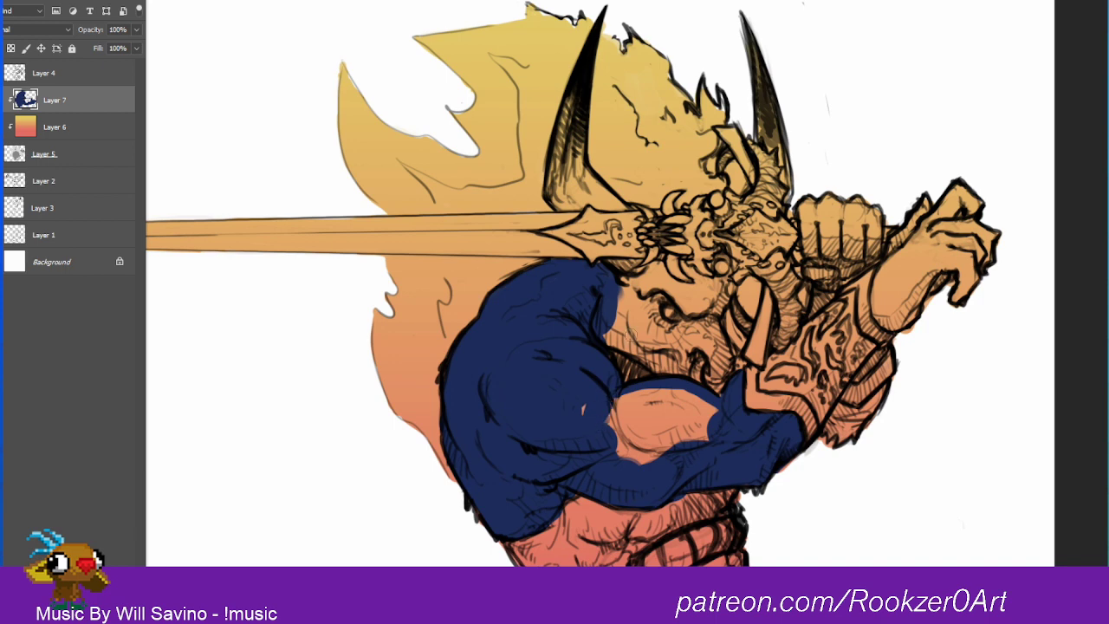
key(bracketright)
key(bracketright)
key(bracketright)
key(bracketright)
key(bracketright)
key(bracketright)
key(bracketright)
key(bracketright)
mouse_move(616, 302)
mouse_down()
mouse_move(599, 359)
mouse_move(592, 443)
mouse_move(614, 439)
mouse_move(582, 386)
mouse_move(613, 414)
mouse_move(614, 466)
mouse_move(706, 383)
mouse_move(699, 433)
mouse_move(708, 379)
mouse_up()
Step: Fill the rest of the warrior's head with navy blue up to the sword hilt, using a different brush setting
right_click(617, 391)
click(582, 388)
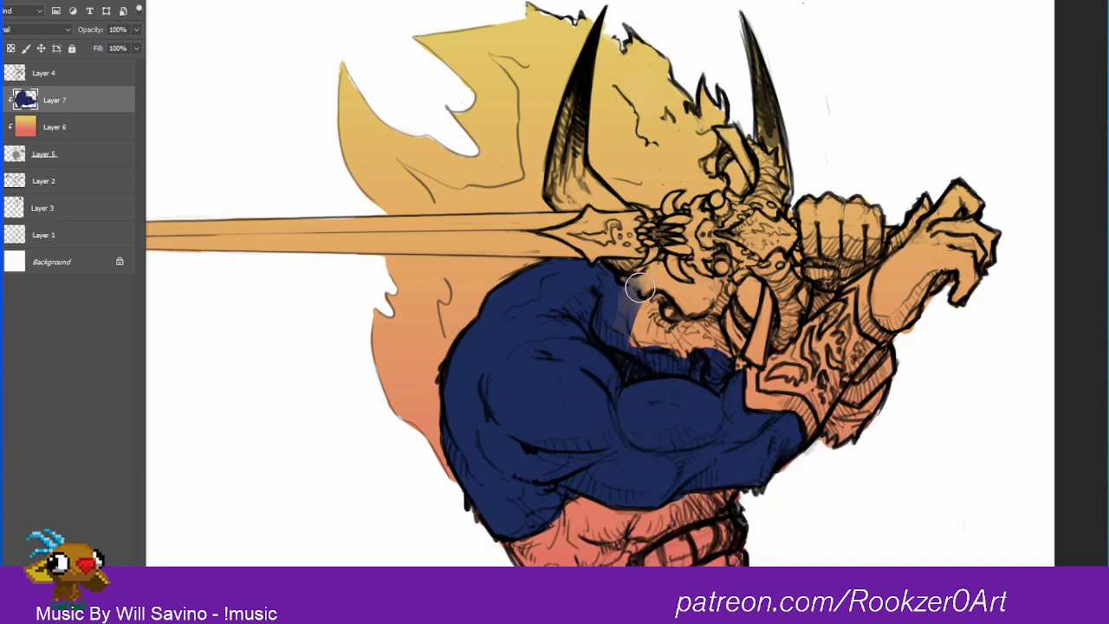
mouse_move(639, 290)
mouse_down()
mouse_move(656, 277)
mouse_move(626, 290)
mouse_up()
mouse_move(678, 344)
mouse_down()
mouse_move(659, 303)
mouse_move(622, 324)
mouse_move(636, 298)
mouse_move(652, 303)
mouse_move(637, 352)
mouse_move(681, 318)
mouse_move(682, 370)
mouse_move(714, 352)
mouse_move(712, 334)
mouse_move(720, 363)
mouse_move(712, 337)
mouse_move(724, 289)
mouse_move(682, 262)
mouse_move(694, 273)
mouse_move(660, 278)
mouse_move(670, 290)
mouse_move(712, 291)
mouse_move(694, 296)
mouse_move(666, 265)
mouse_up()
drag(673, 269, 680, 264)
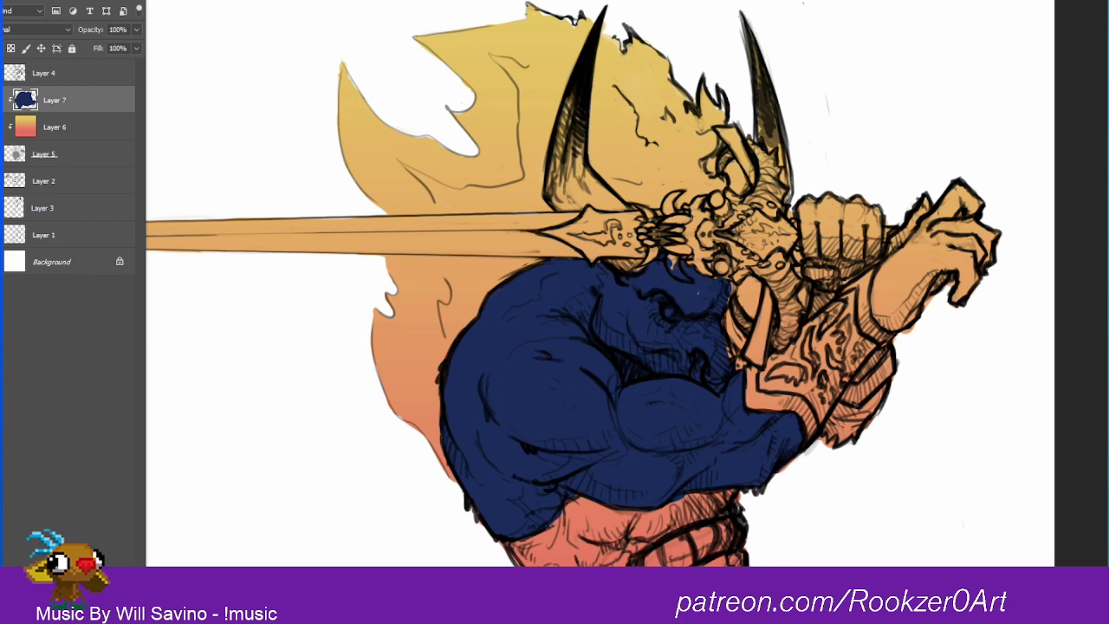
Step: Paint both hands and the furry part of the arm below the bracer navy blue on Layer 7
mouse_move(801, 189)
mouse_down()
mouse_move(826, 275)
mouse_move(848, 262)
mouse_move(838, 215)
mouse_move(828, 237)
mouse_move(812, 208)
mouse_move(826, 202)
mouse_move(849, 201)
mouse_move(865, 250)
mouse_move(871, 211)
mouse_move(862, 254)
mouse_move(891, 279)
mouse_move(922, 210)
mouse_move(941, 199)
mouse_move(935, 246)
mouse_move(969, 199)
mouse_move(955, 192)
mouse_move(922, 277)
mouse_move(985, 230)
mouse_move(952, 303)
mouse_move(922, 277)
mouse_move(895, 275)
mouse_move(885, 298)
mouse_move(886, 283)
mouse_move(884, 305)
mouse_move(906, 323)
mouse_move(897, 319)
mouse_move(908, 391)
mouse_move(858, 429)
mouse_move(843, 427)
mouse_move(846, 413)
mouse_move(815, 466)
mouse_move(825, 451)
mouse_move(785, 460)
mouse_up()
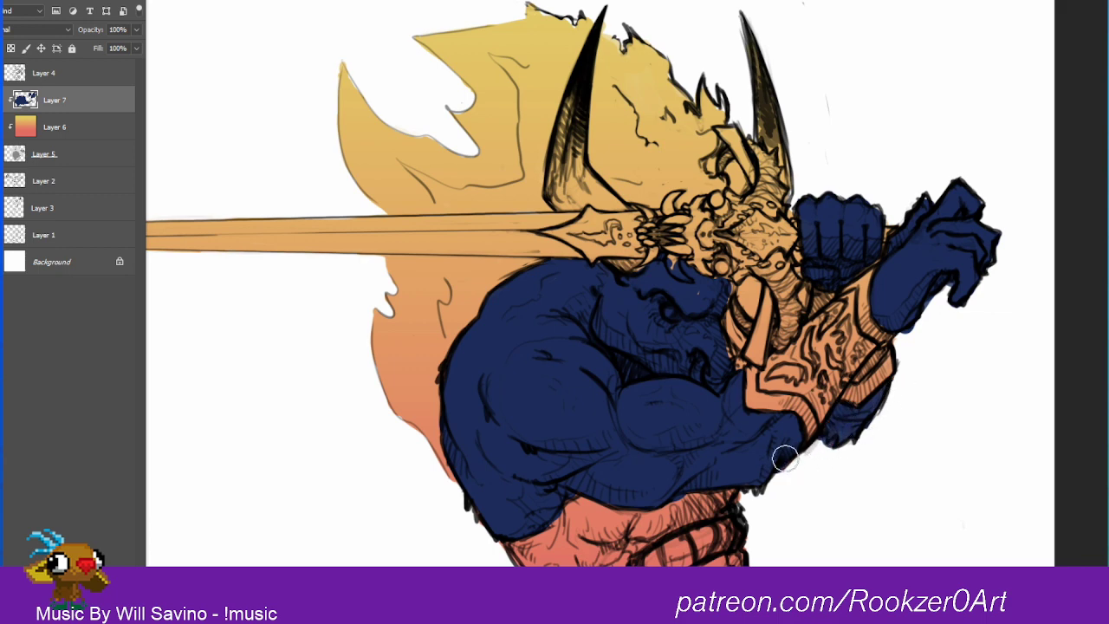
click(57, 154)
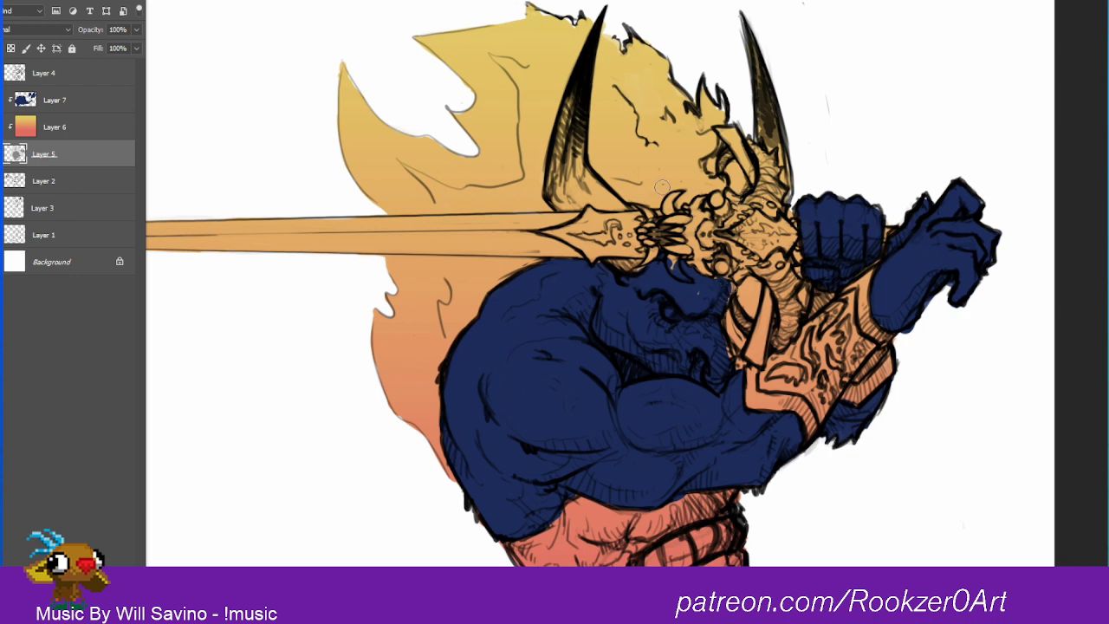
click(55, 99)
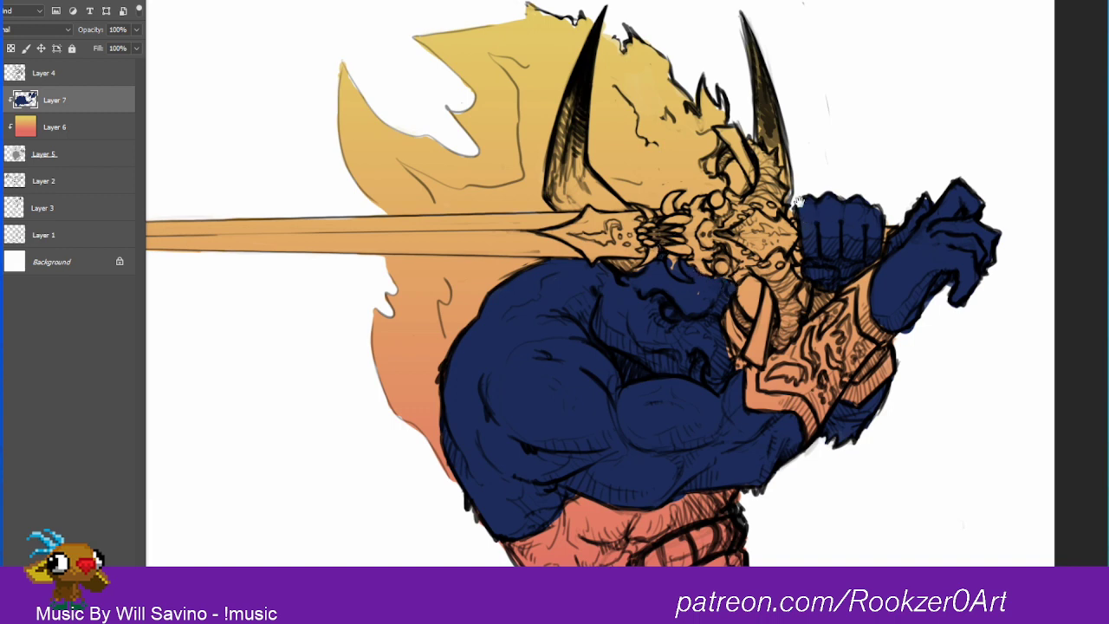
Step: Set the navy skin layer's blend mode to Color
drag(797, 201, 759, 4)
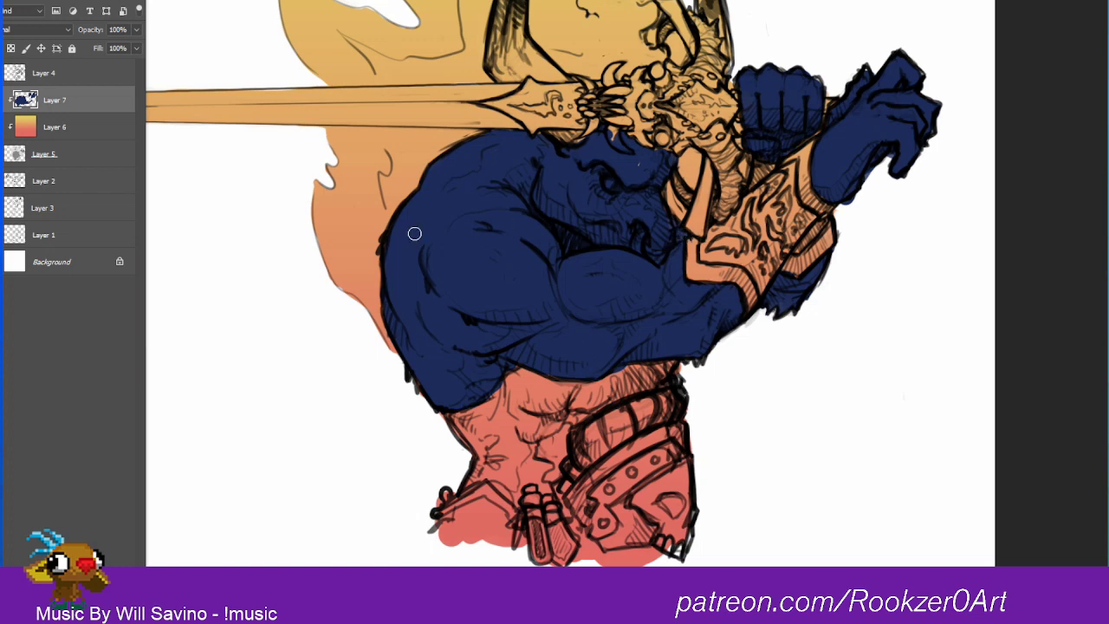
click(26, 33)
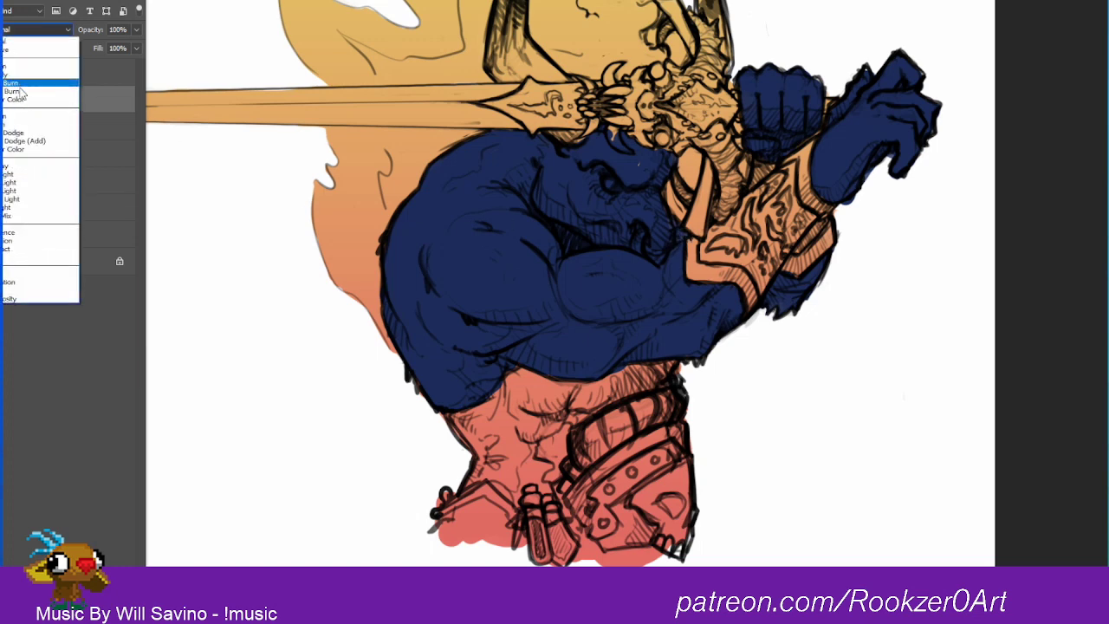
click(26, 291)
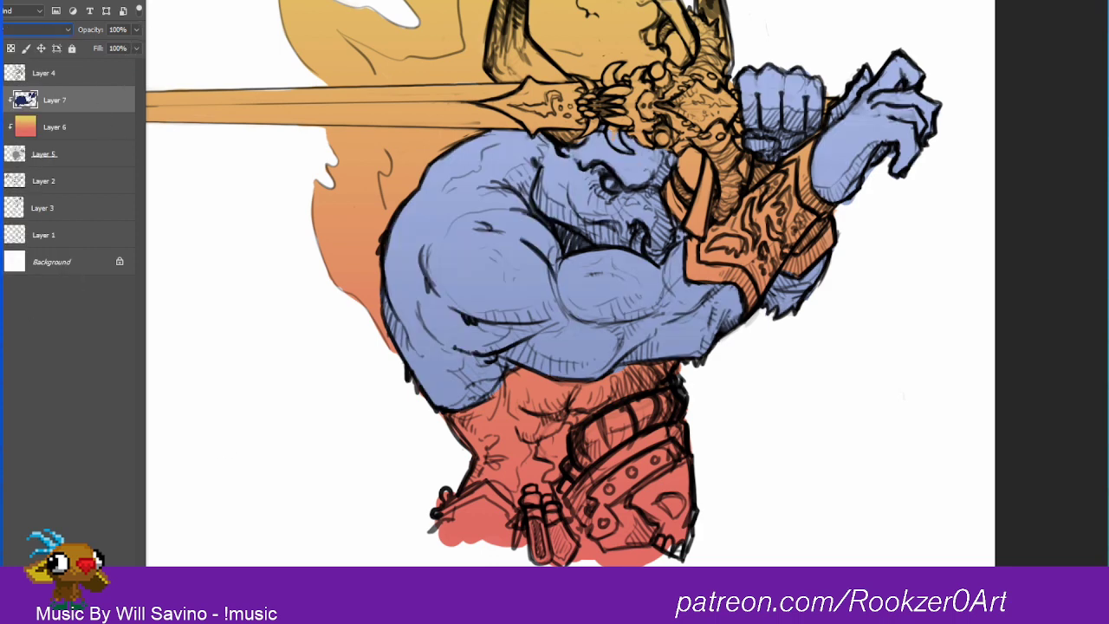
Step: Colorize the skin layer to a muted gray-blue with hue 228, saturation 53 and lightness -62
key(ctrl+u)
drag(1037, 325, 1024, 362)
mouse_move(1037, 296)
mouse_down()
mouse_move(997, 296)
mouse_move(1099, 297)
mouse_move(1058, 296)
mouse_up()
drag(996, 328, 1106, 329)
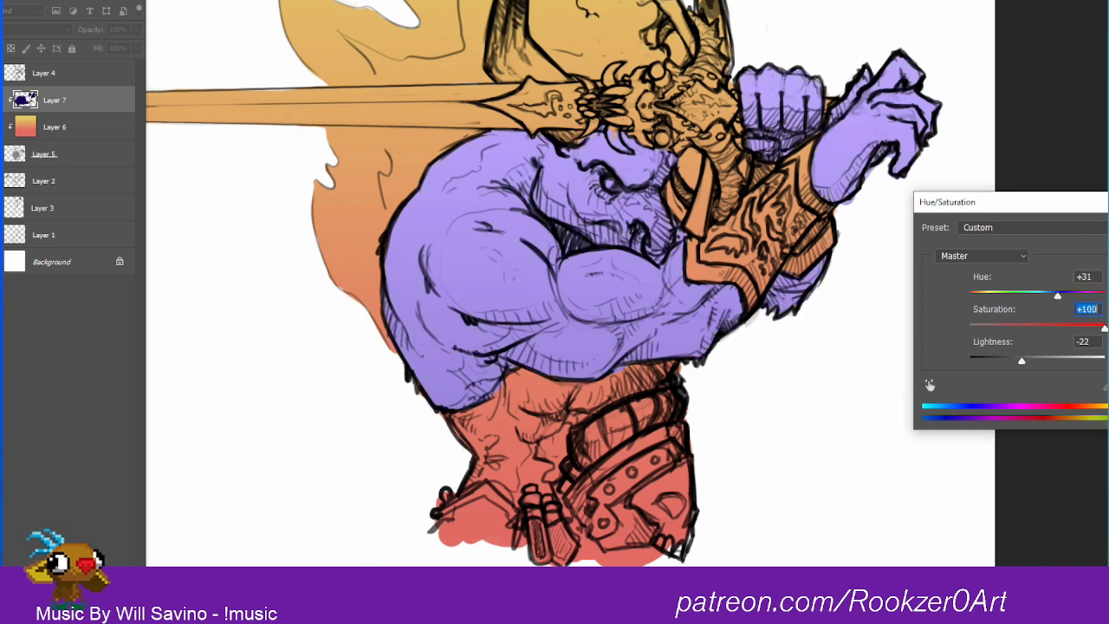
click(1108, 387)
mouse_move(1053, 295)
mouse_down()
mouse_move(1101, 296)
mouse_move(1062, 296)
mouse_up()
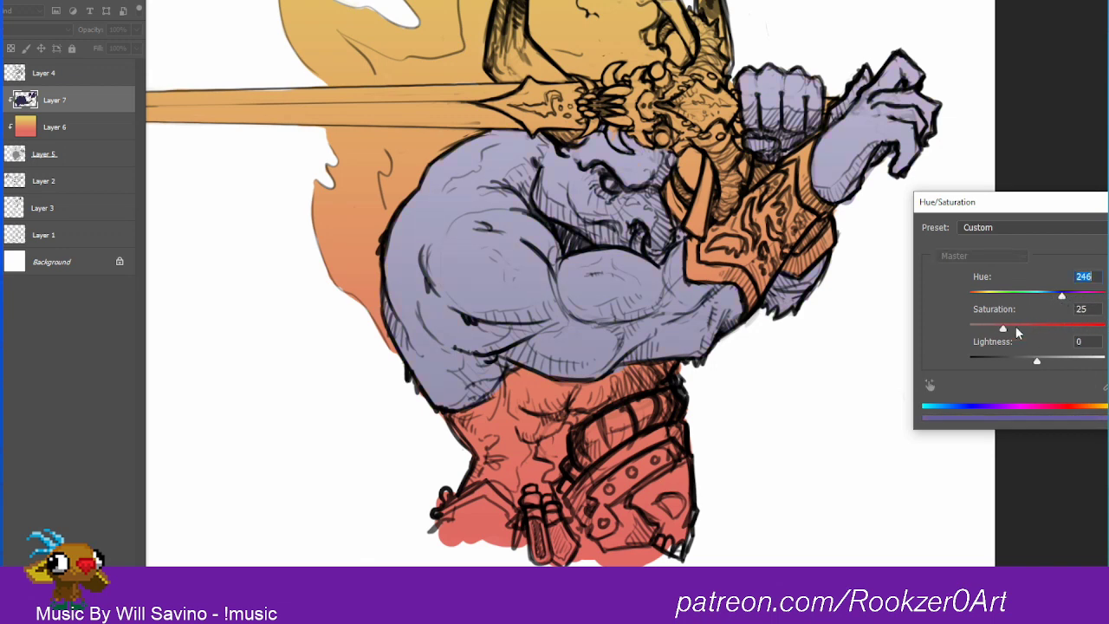
drag(1017, 333, 997, 362)
drag(1039, 325, 1053, 299)
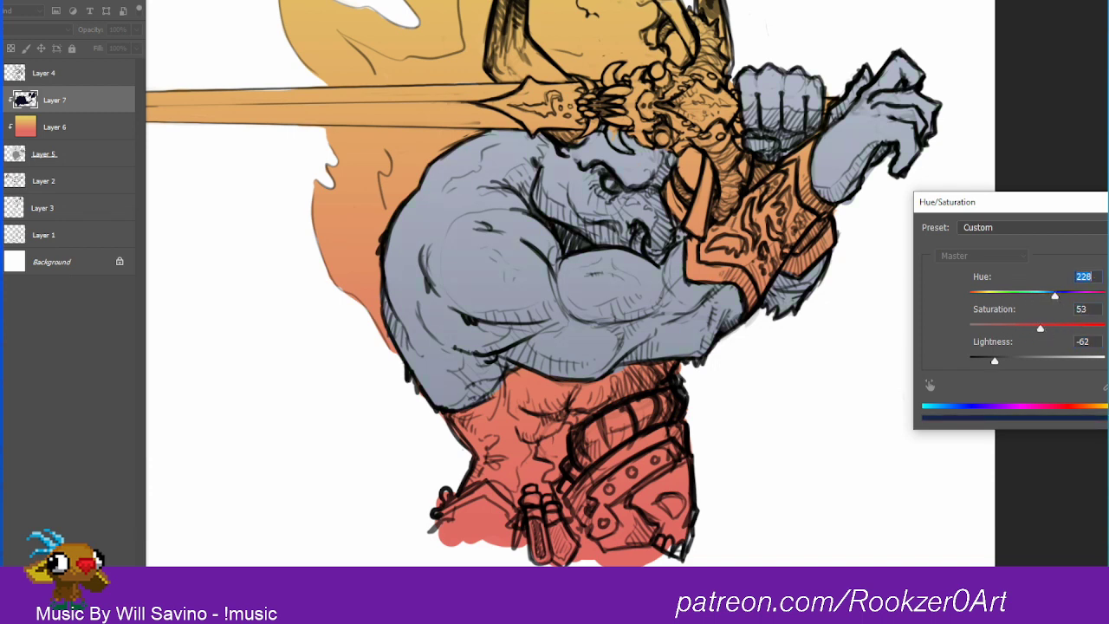
key(Return)
Step: On a new layer, paint the warrior's eye, the hilt's two round ornaments and the guard's engraved pattern bright red
mouse_move(747, 268)
mouse_down()
mouse_move(690, 291)
mouse_move(728, 302)
mouse_move(750, 284)
mouse_up()
drag(634, 188, 690, 159)
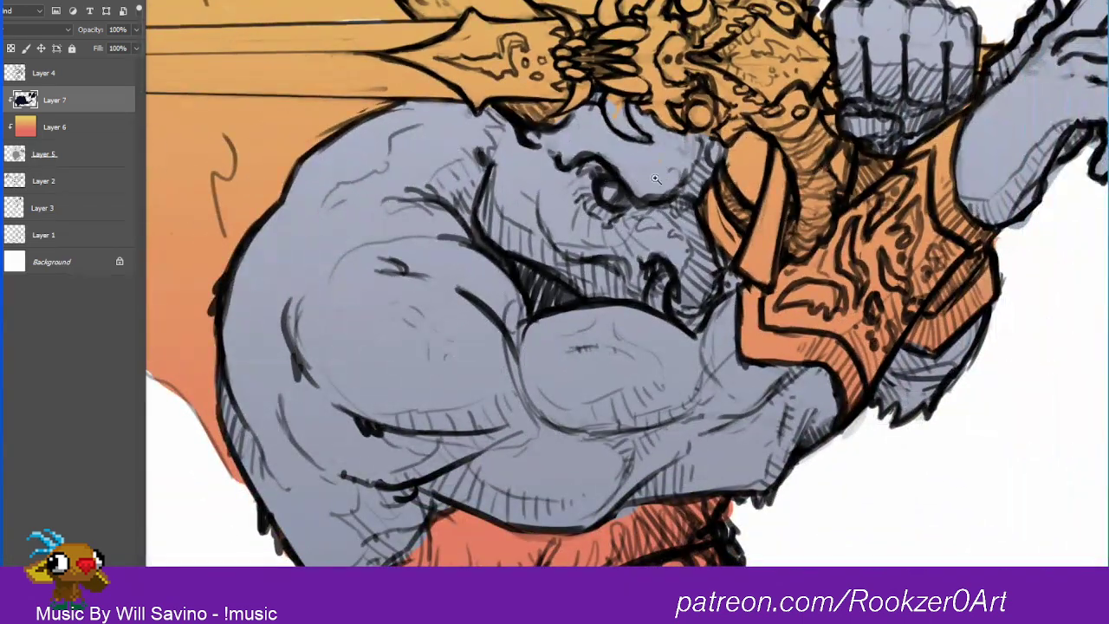
key(ctrl+shift+alt+n)
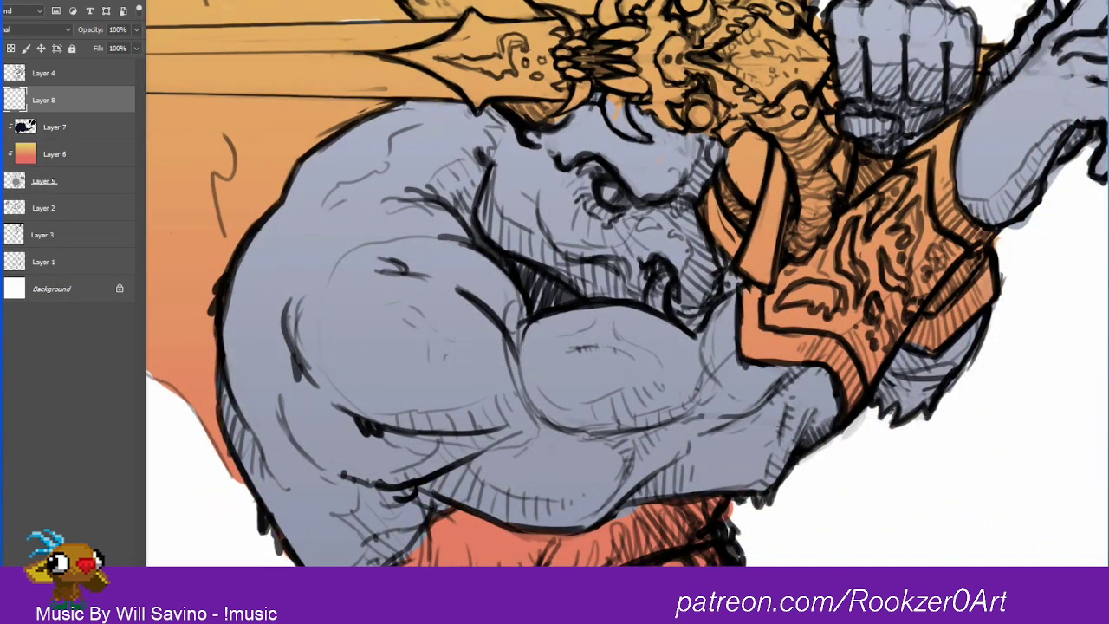
click(611, 194)
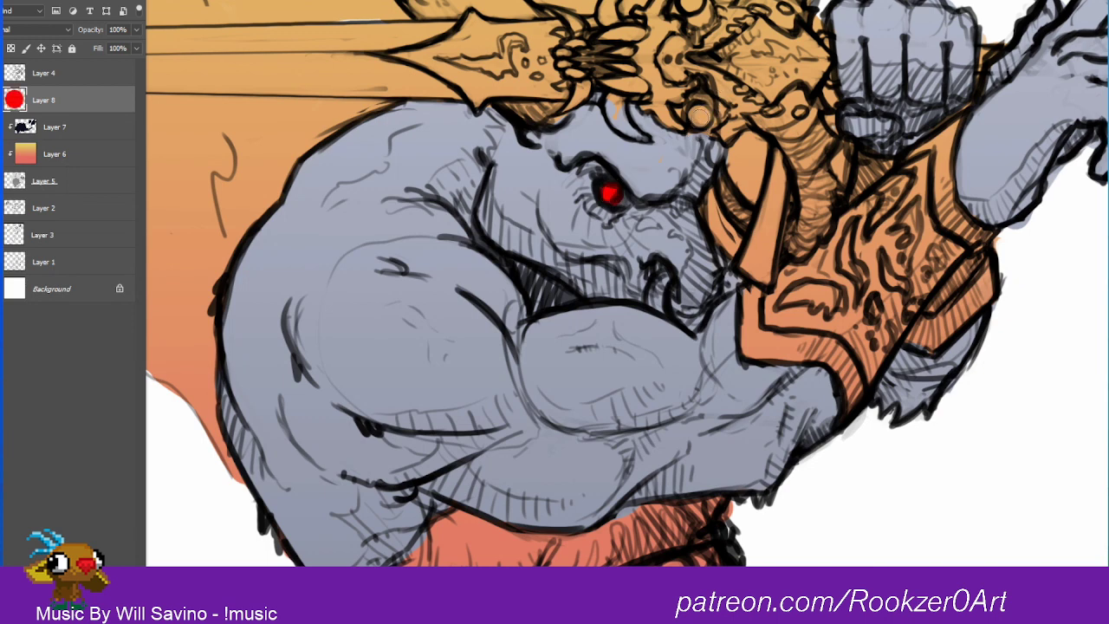
click(700, 115)
click(692, 5)
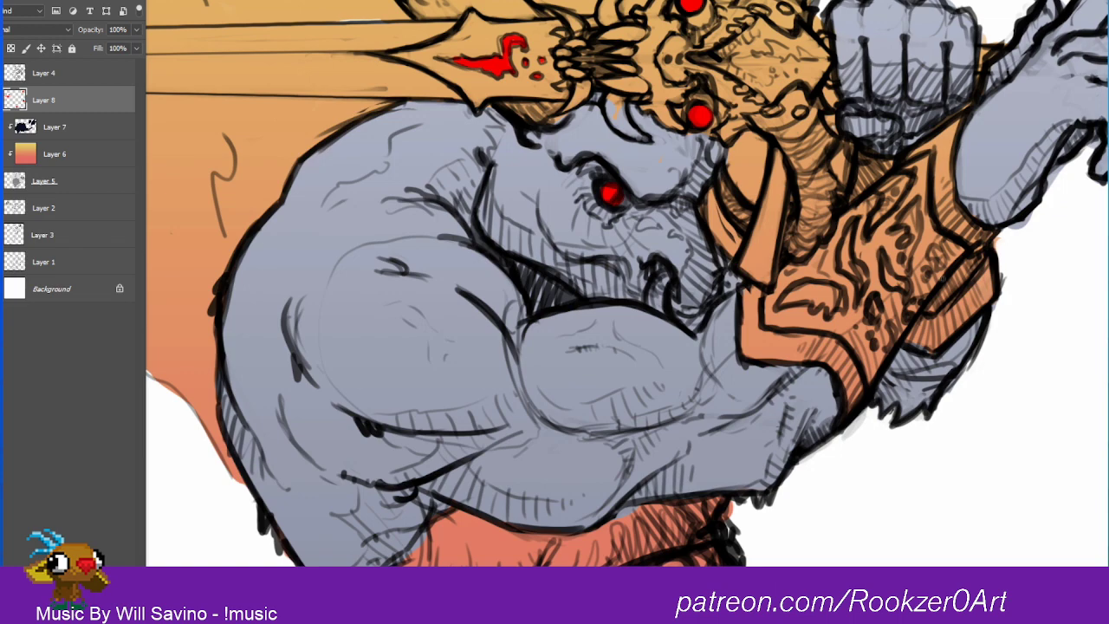
Step: Select the inner part of the flame freehand, from behind the shoulder up past the horn and along the skull hilt
drag(967, 315, 789, 376)
drag(715, 342, 665, 355)
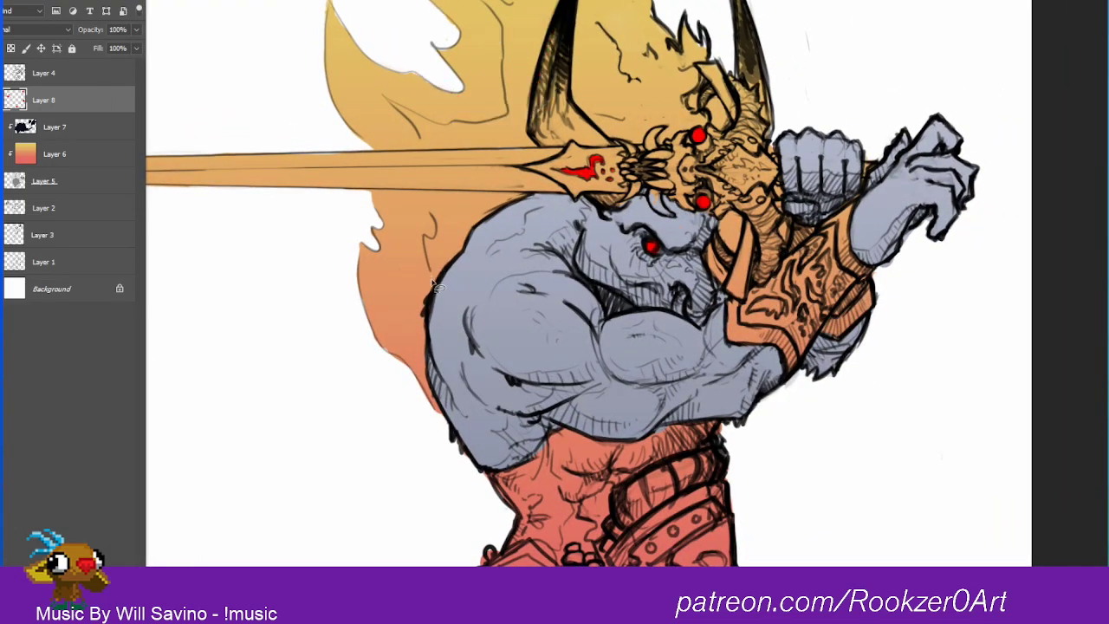
mouse_move(435, 284)
mouse_down()
mouse_move(428, 178)
mouse_move(413, 126)
mouse_move(390, 103)
mouse_move(453, 123)
mouse_move(509, 118)
mouse_move(486, 2)
mouse_move(554, 10)
mouse_move(607, 36)
mouse_move(638, 84)
mouse_move(650, 60)
mouse_up()
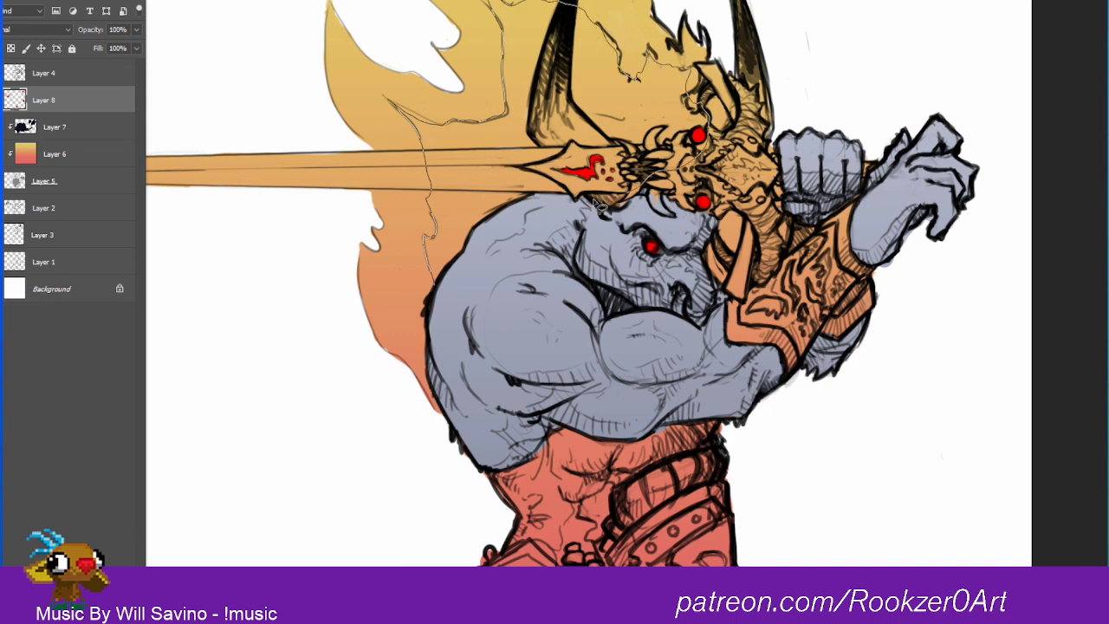
drag(596, 204, 593, 204)
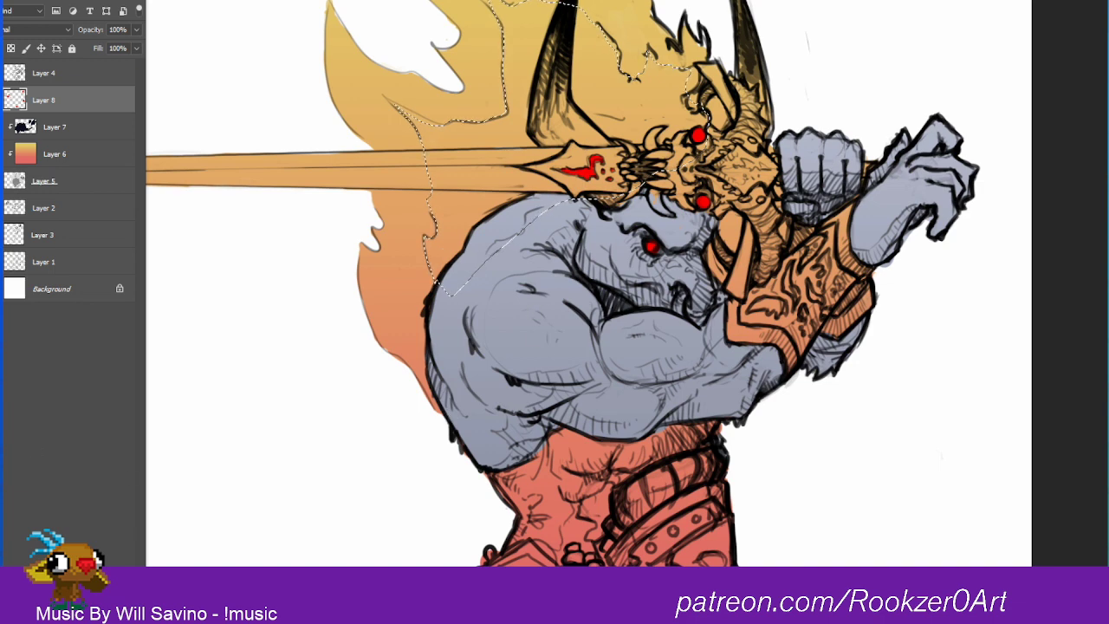
Step: Try filling the selected inner flame with a bright orange gradient directly on Layer 6
click(5, 524)
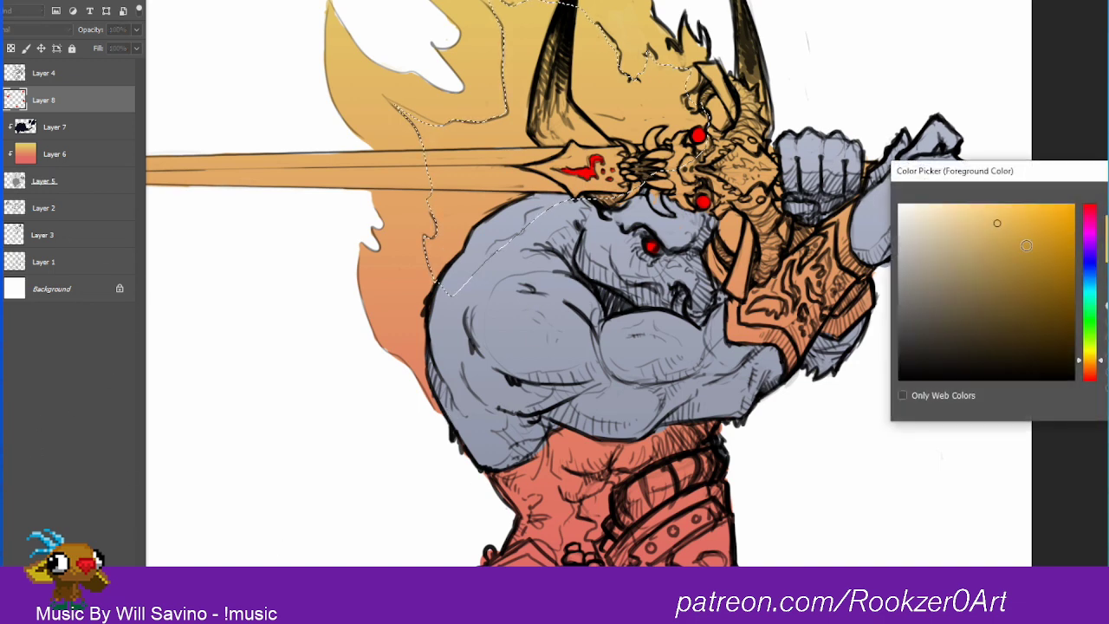
drag(1092, 369, 1092, 376)
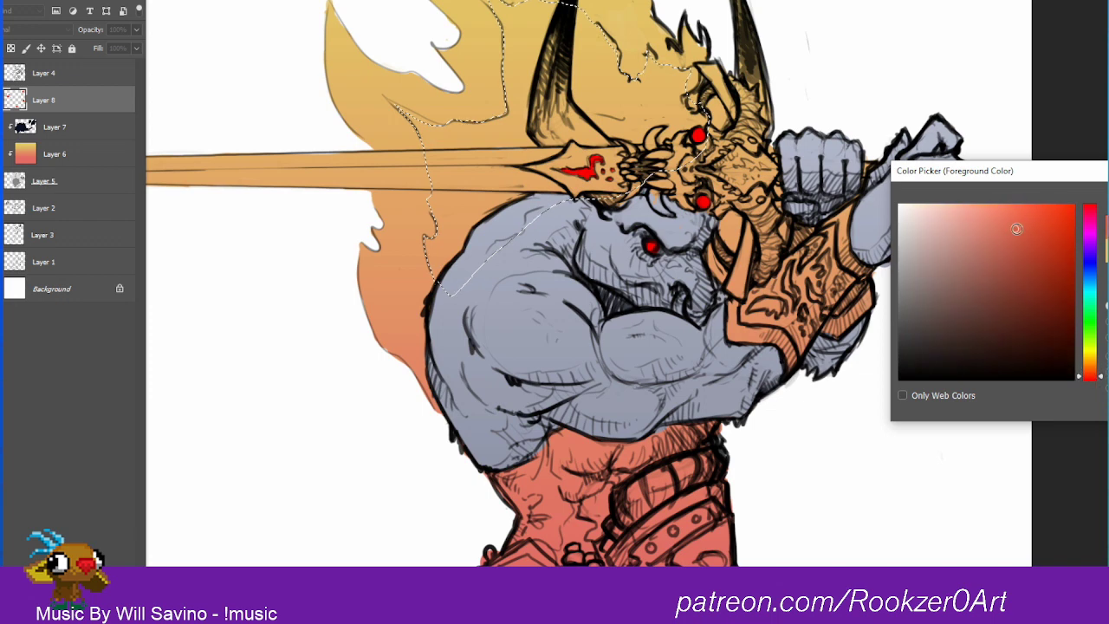
click(1057, 218)
click(1093, 366)
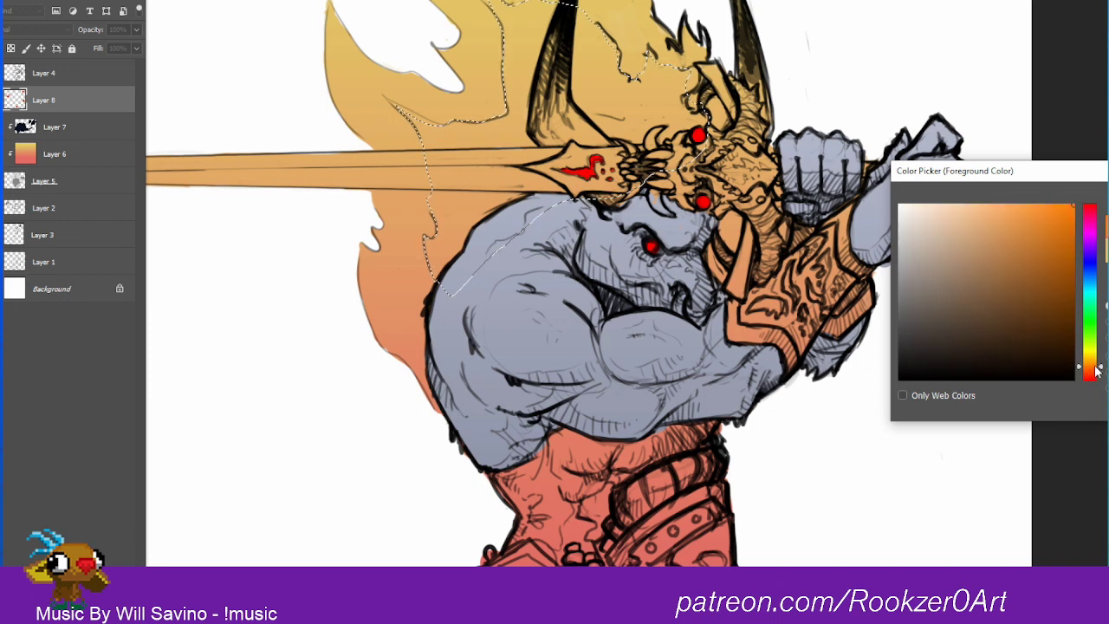
key(Return)
click(55, 155)
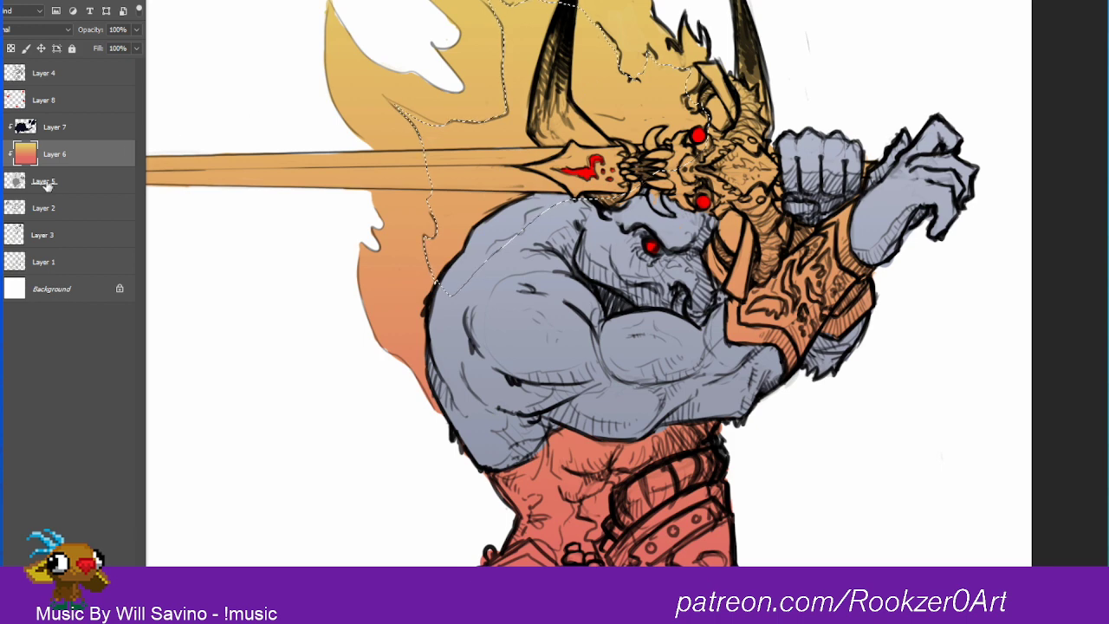
mouse_move(527, 7)
mouse_down()
mouse_move(592, 283)
mouse_move(516, 25)
mouse_up()
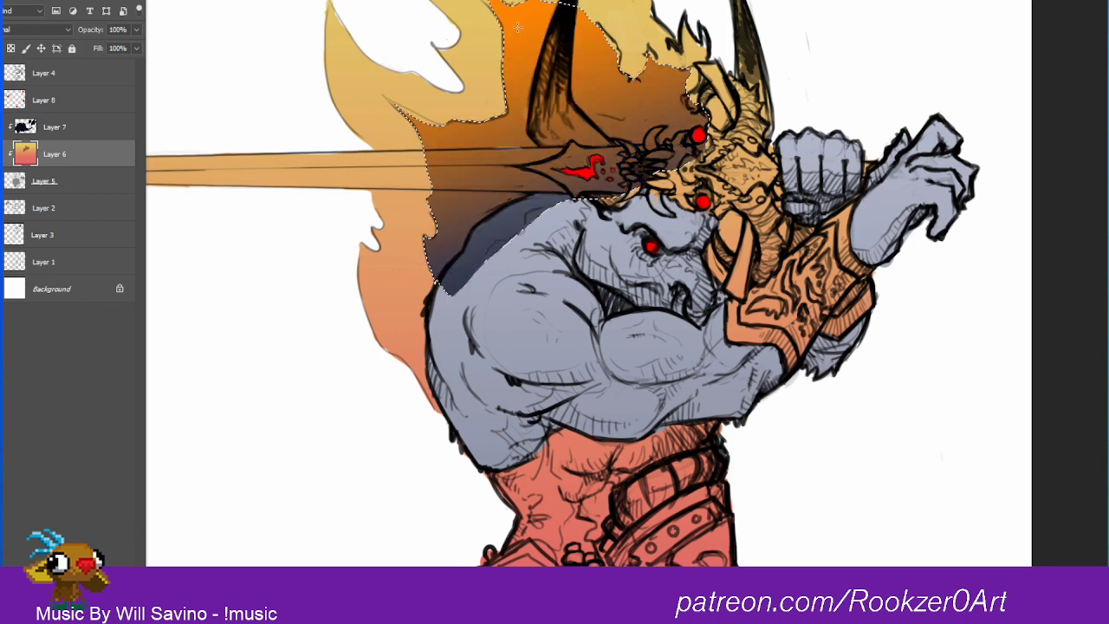
key(ctrl+z)
key(ctrl+z)
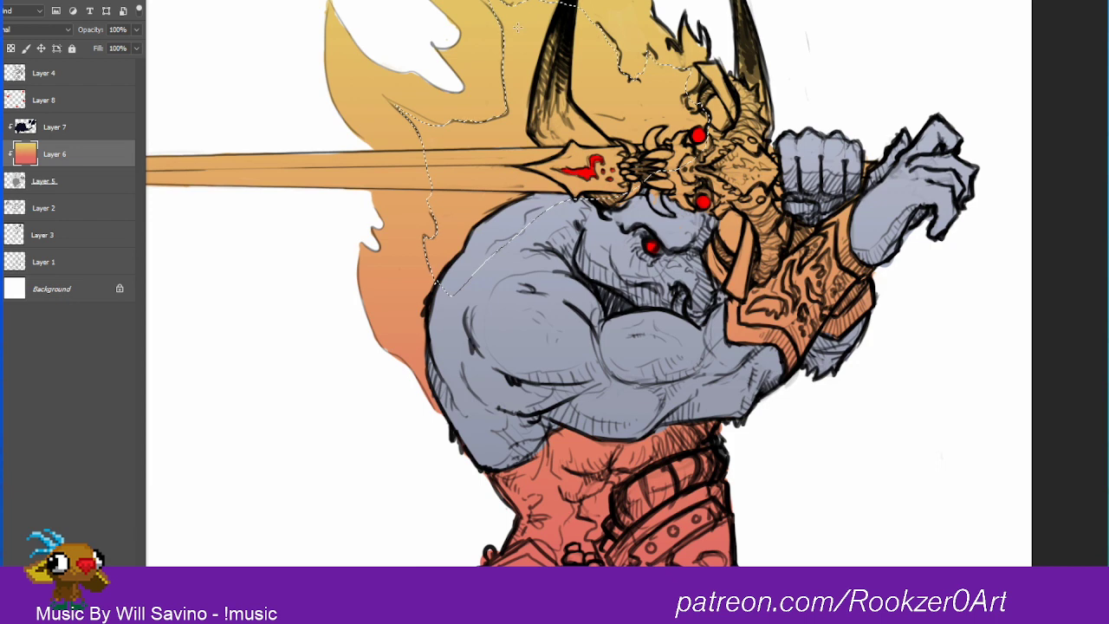
Step: On a new layer above Layer 6, fill the selected inner flame with a bright yellow to red gradient
click(49, 380)
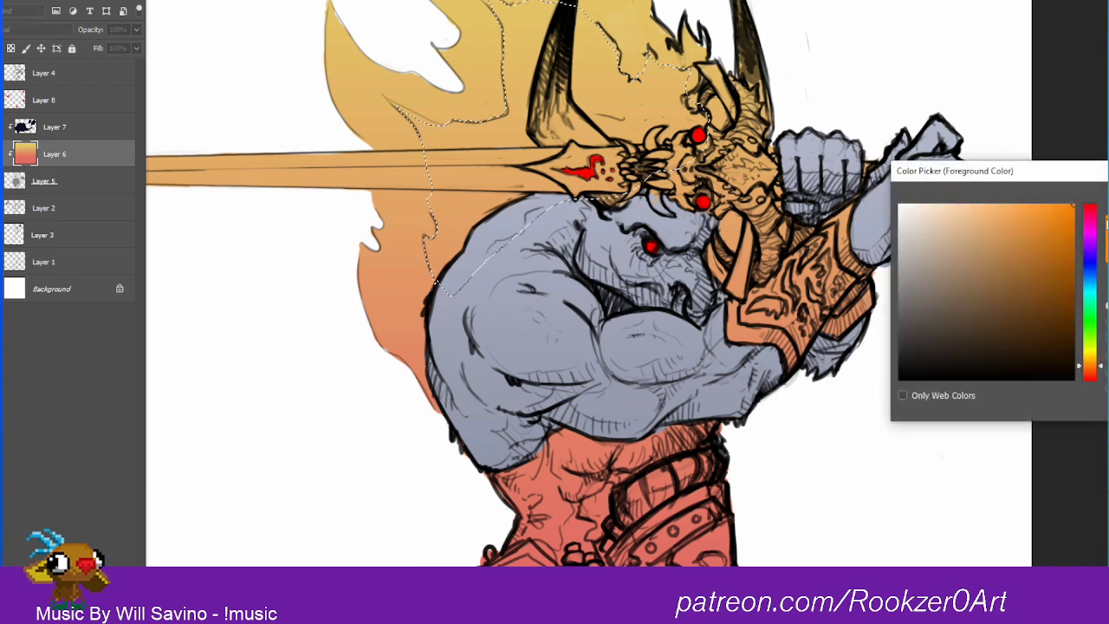
click(1090, 206)
key(Return)
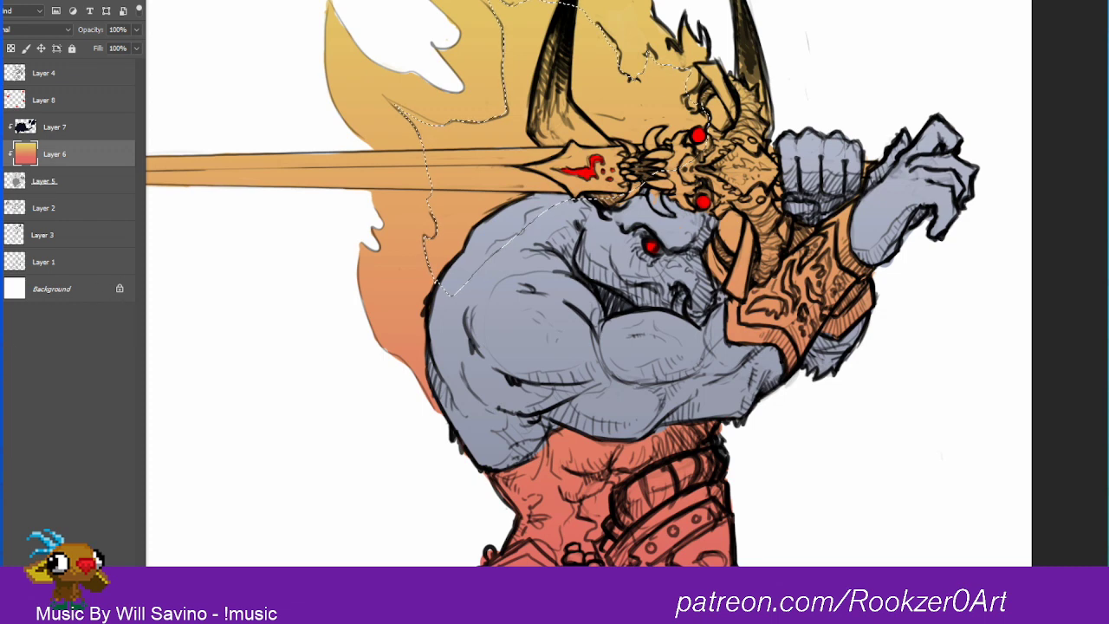
click(1, 379)
click(1093, 354)
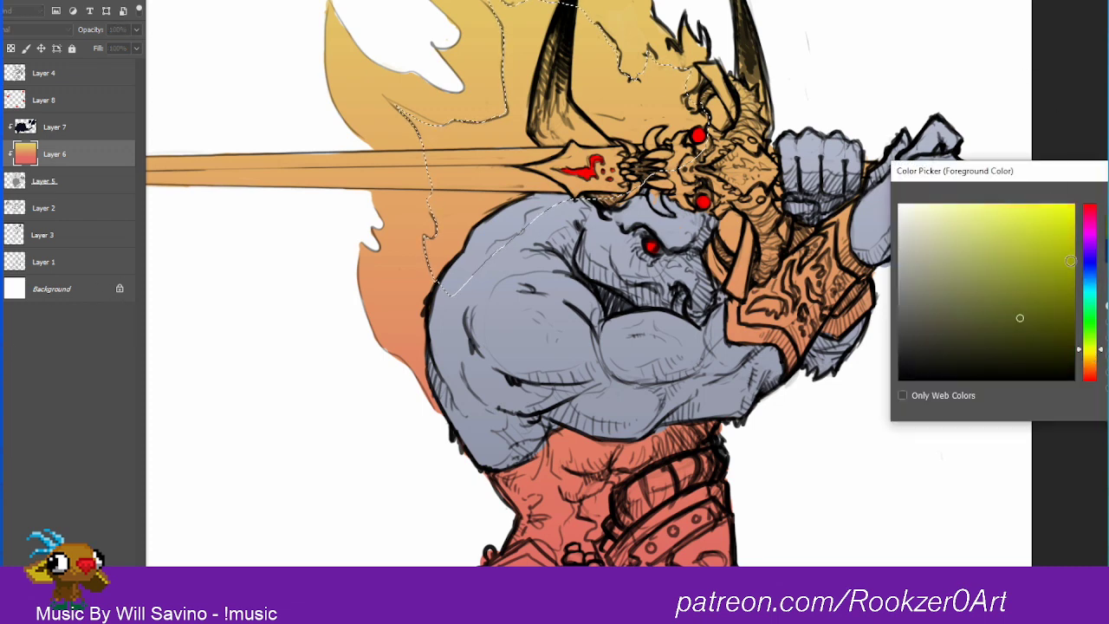
key(Return)
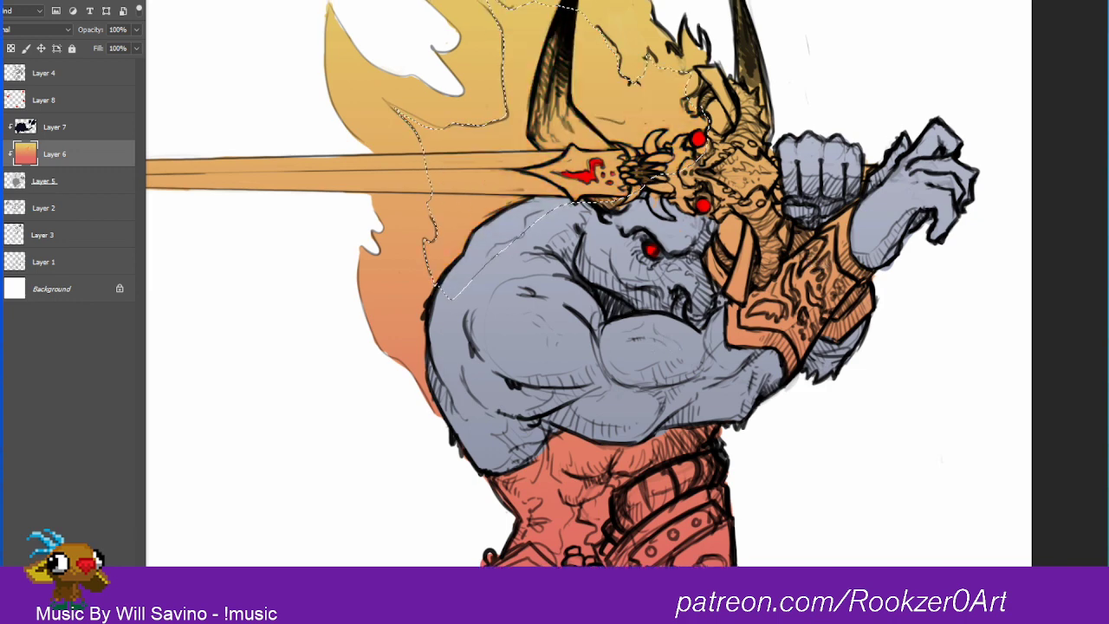
key(ctrl+shift+alt+n)
drag(616, 216, 615, 217)
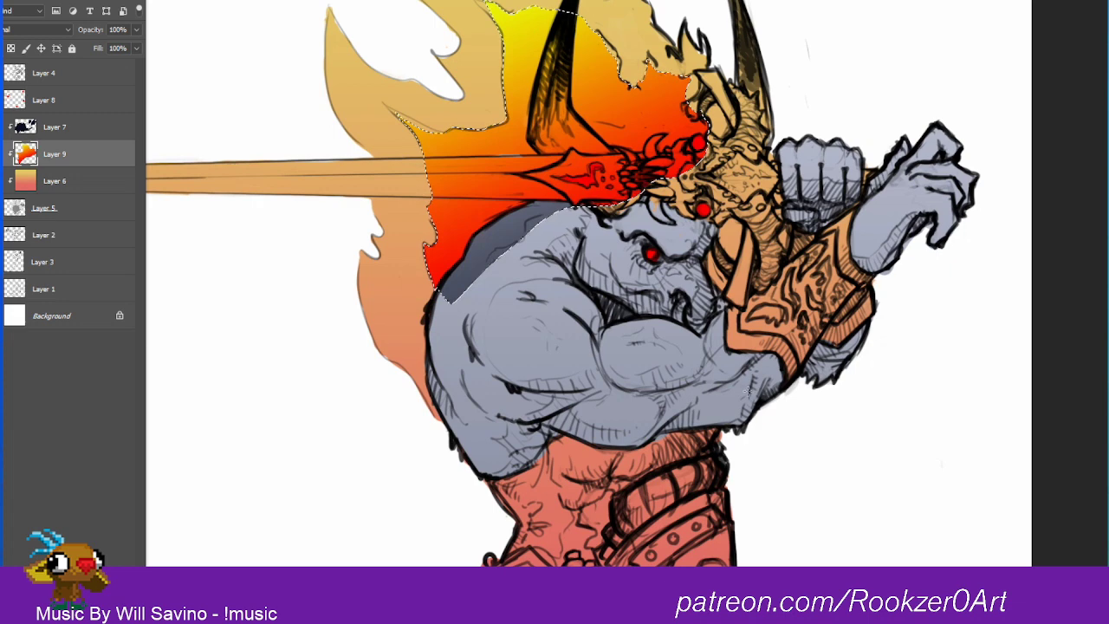
drag(637, 485, 555, 35)
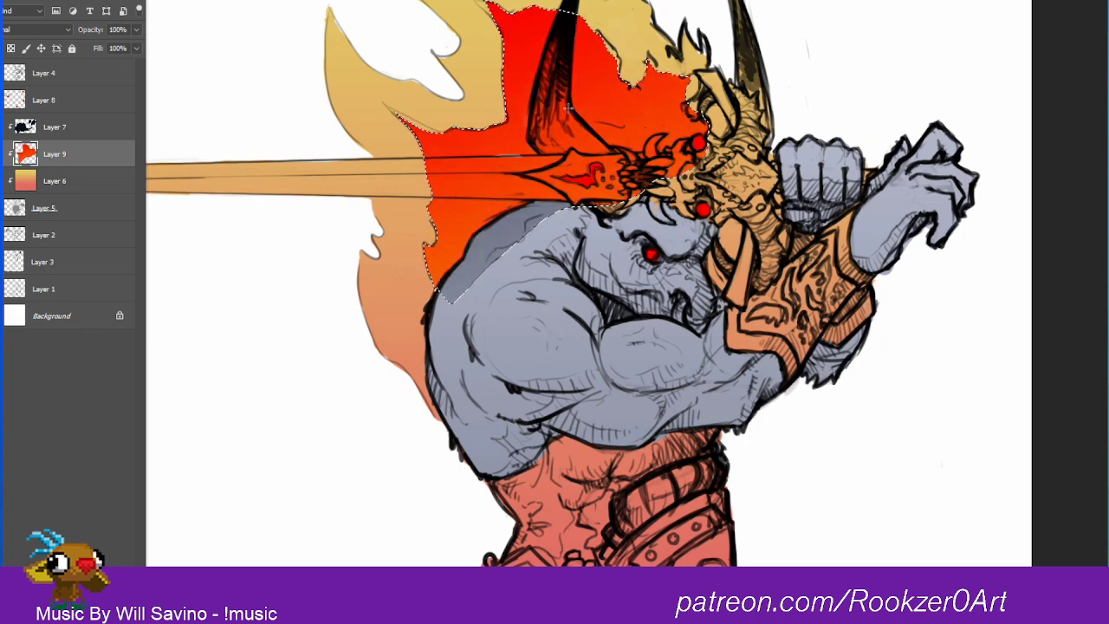
key(ctrl+z)
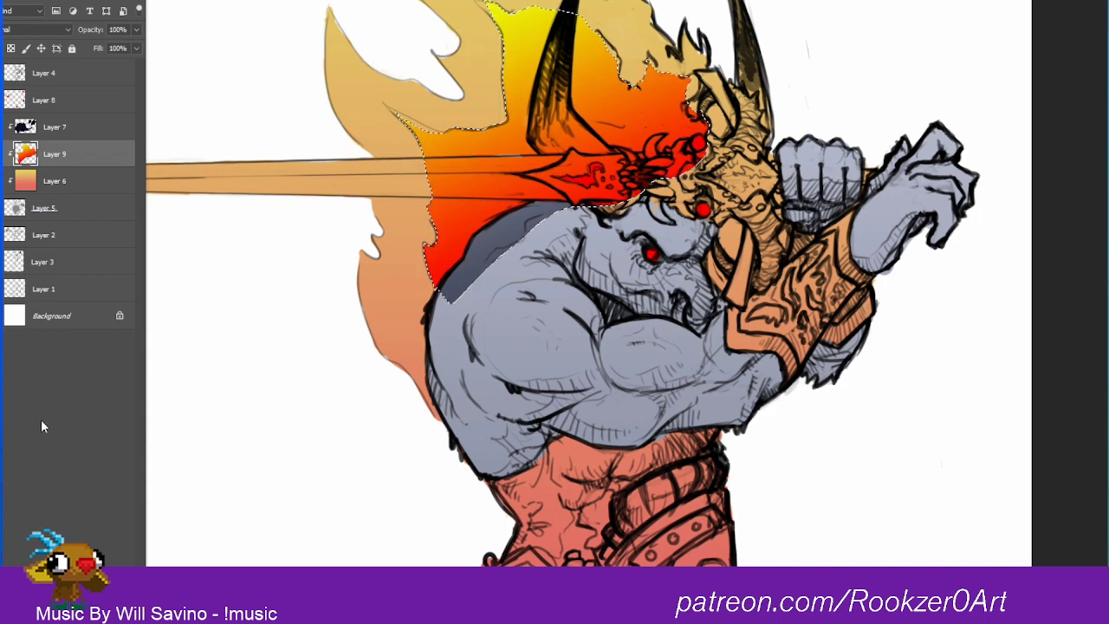
Step: Fill the selected inner flame on Layer 9 with solid bright yellow
click(1, 433)
drag(1087, 362, 1090, 351)
click(917, 230)
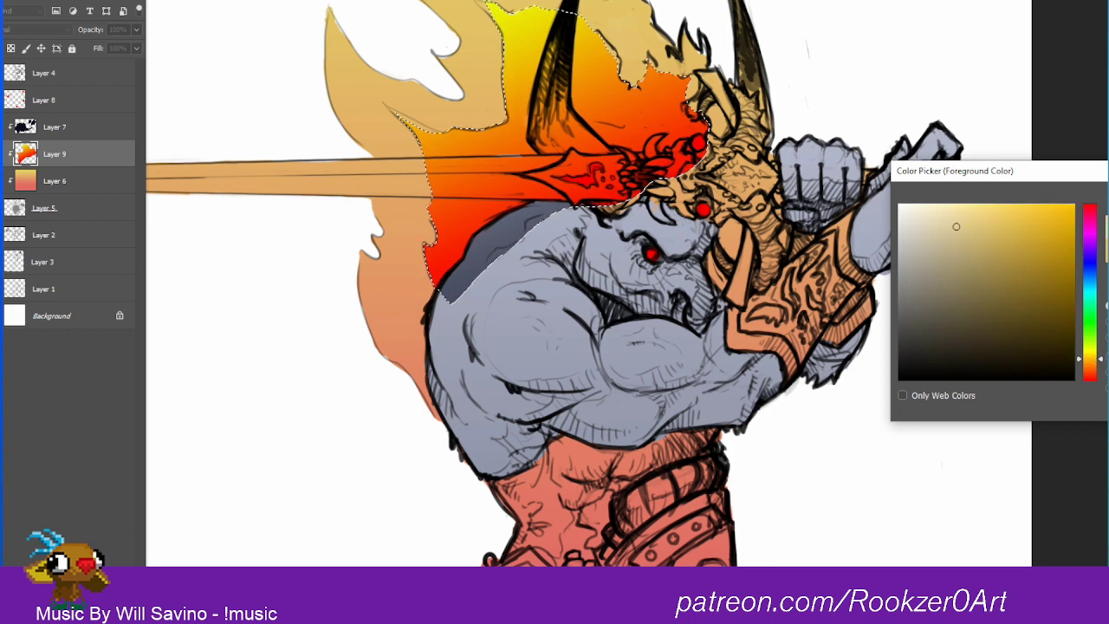
key(Return)
key(alt+BackSpace)
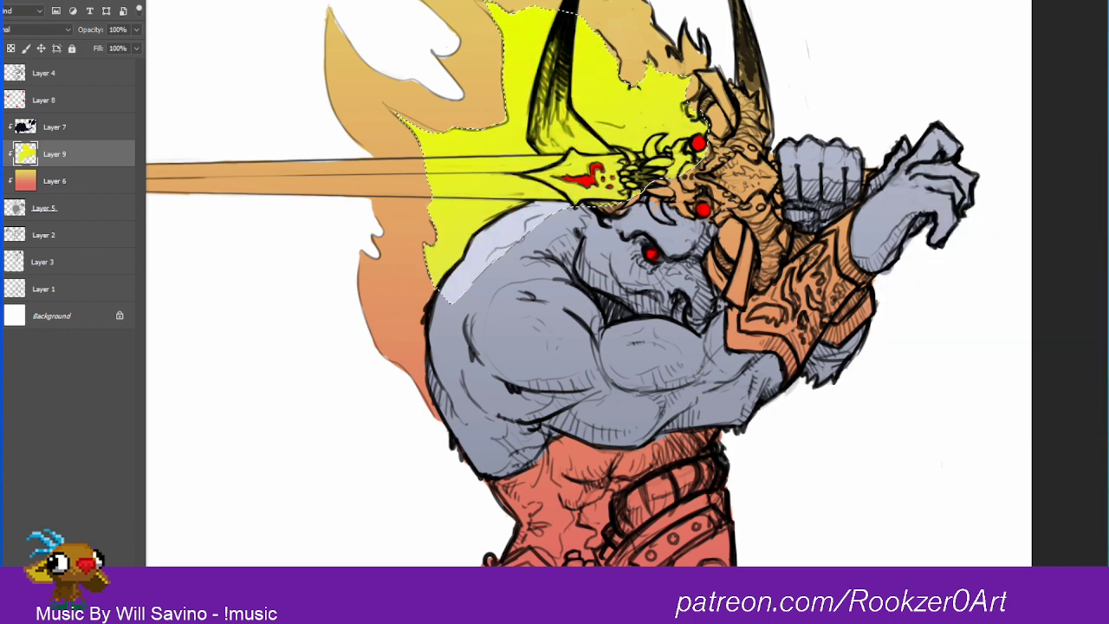
Step: Brush soft bright cyan over the lower part of the selected inner flame, and clear the selection
drag(792, 176, 787, 201)
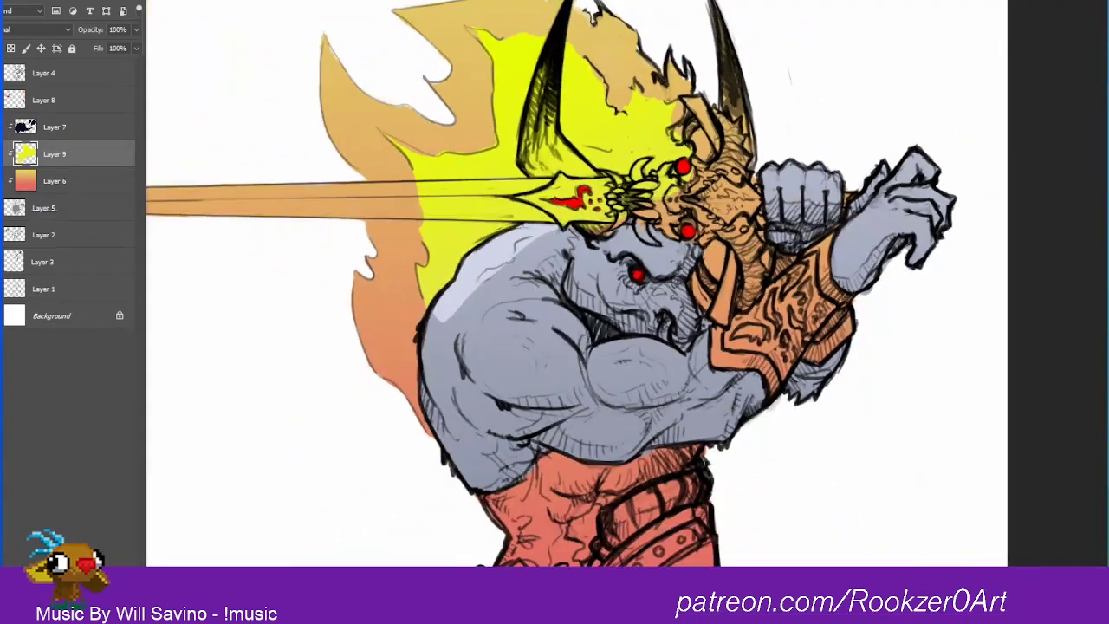
key(n)
drag(1092, 286, 1091, 288)
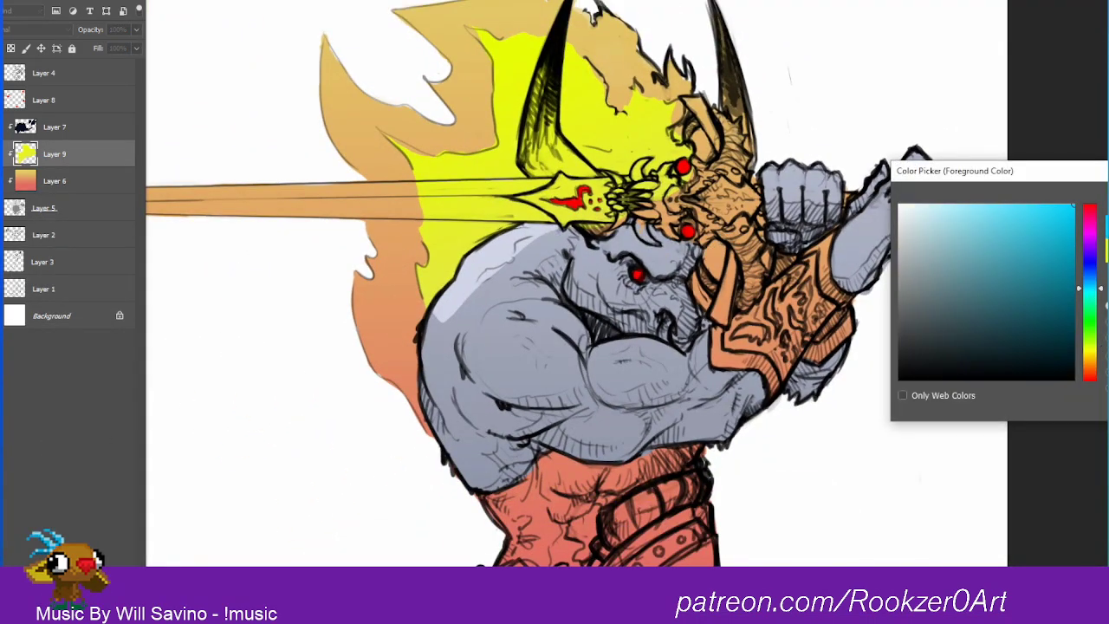
key(Return)
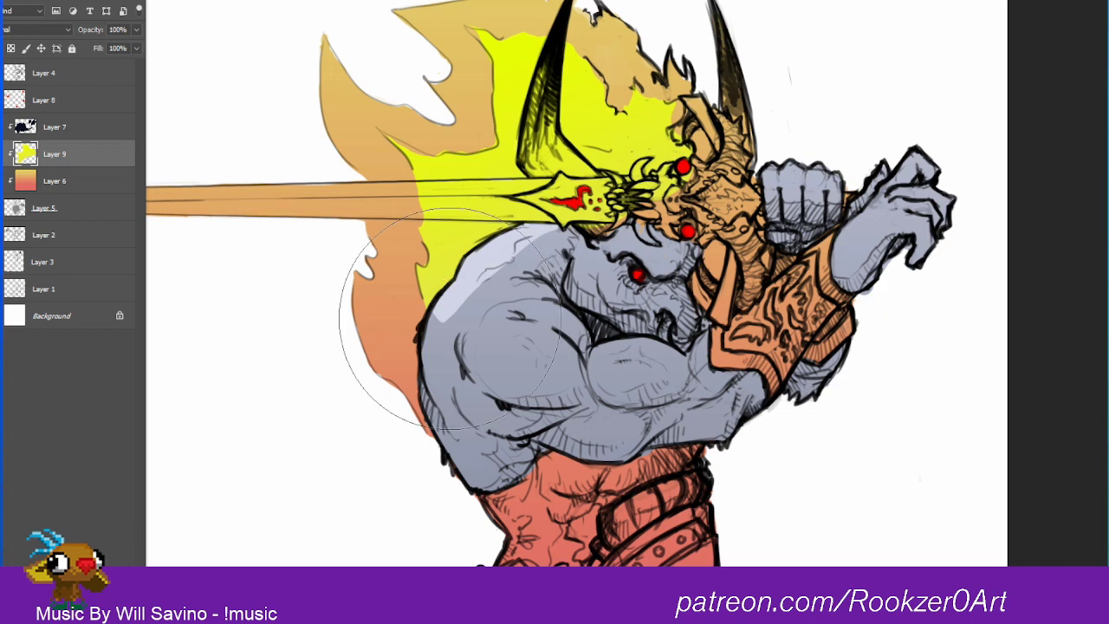
mouse_move(408, 310)
mouse_down()
mouse_move(459, 342)
mouse_move(502, 338)
mouse_move(598, 242)
mouse_move(570, 210)
mouse_move(499, 325)
mouse_move(606, 251)
mouse_move(578, 368)
mouse_up()
key(ctrl+z)
ctrl+click(28, 156)
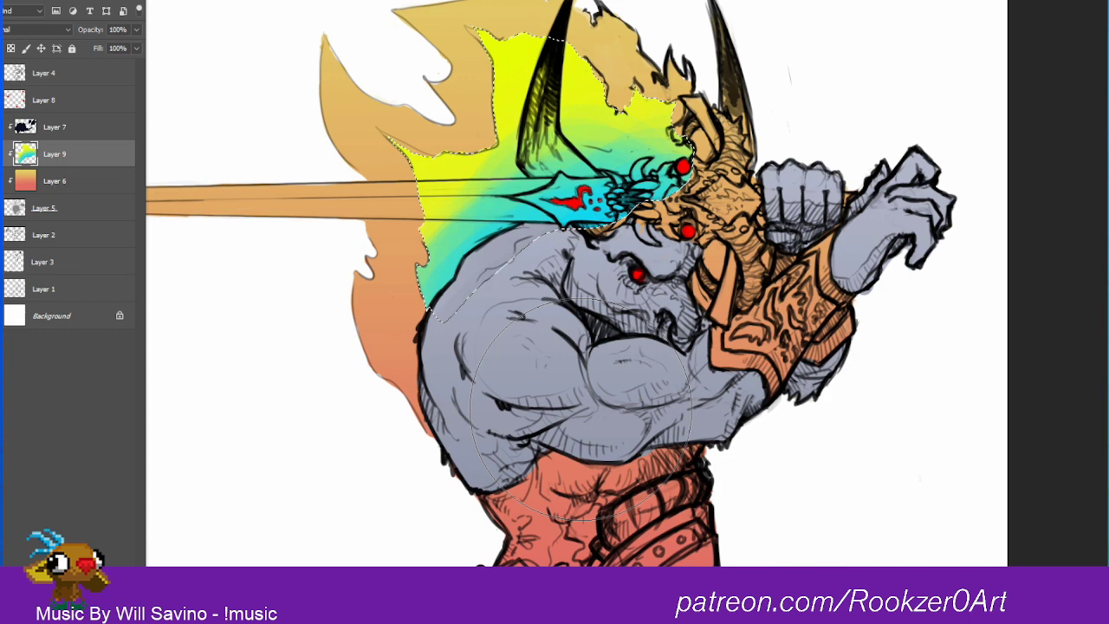
key(ctrl+d)
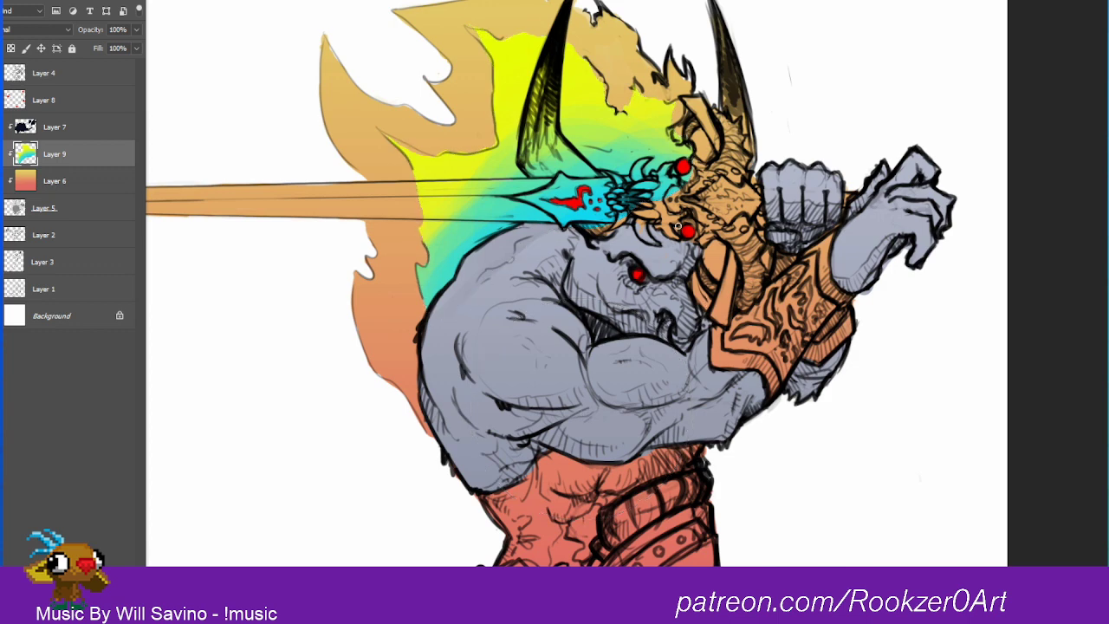
Step: Erase the Layer 9 color from the skull hilt, sword guard and horn, and hide Layer 9
mouse_move(679, 228)
mouse_down()
mouse_move(579, 230)
mouse_move(573, 203)
mouse_move(667, 203)
mouse_move(586, 210)
mouse_up()
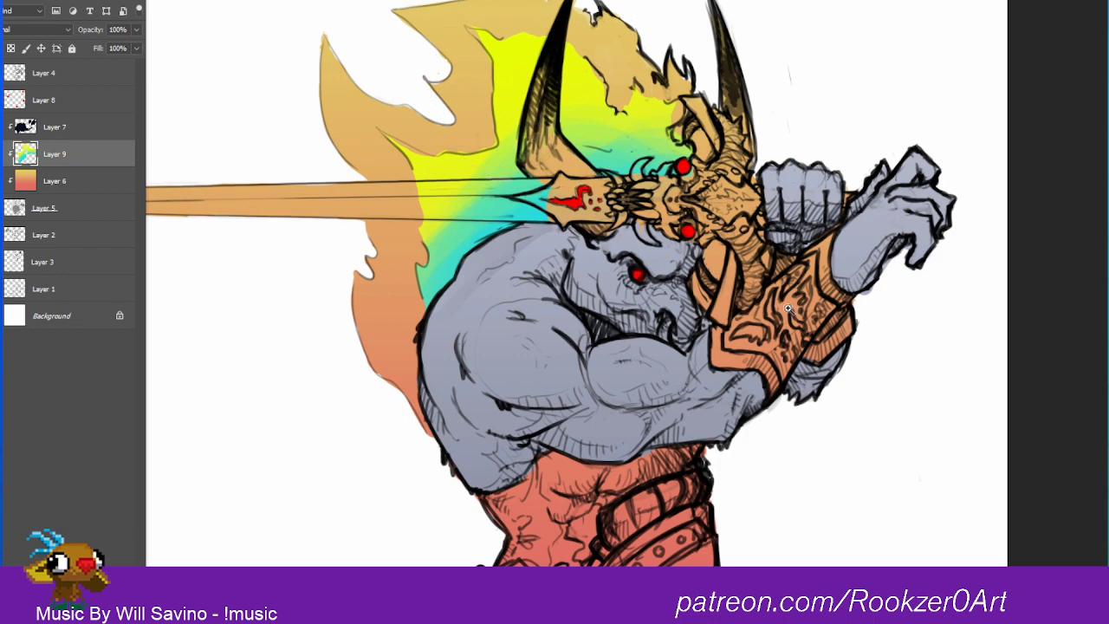
drag(789, 310, 679, 490)
drag(701, 444, 760, 382)
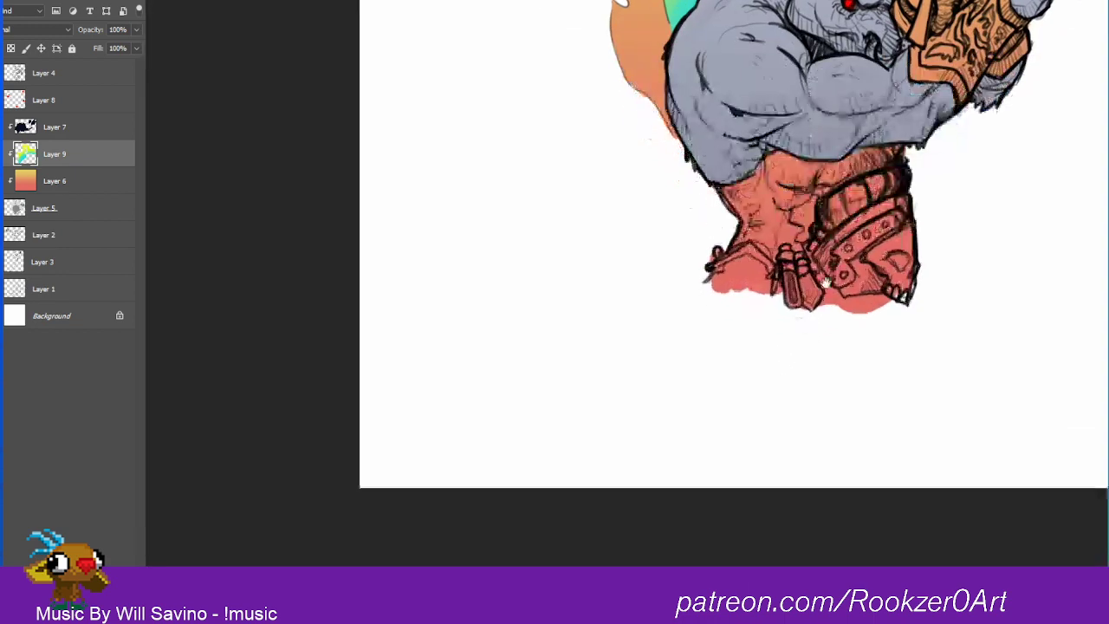
drag(806, 319, 707, 397)
drag(663, 290, 637, 249)
click(5, 151)
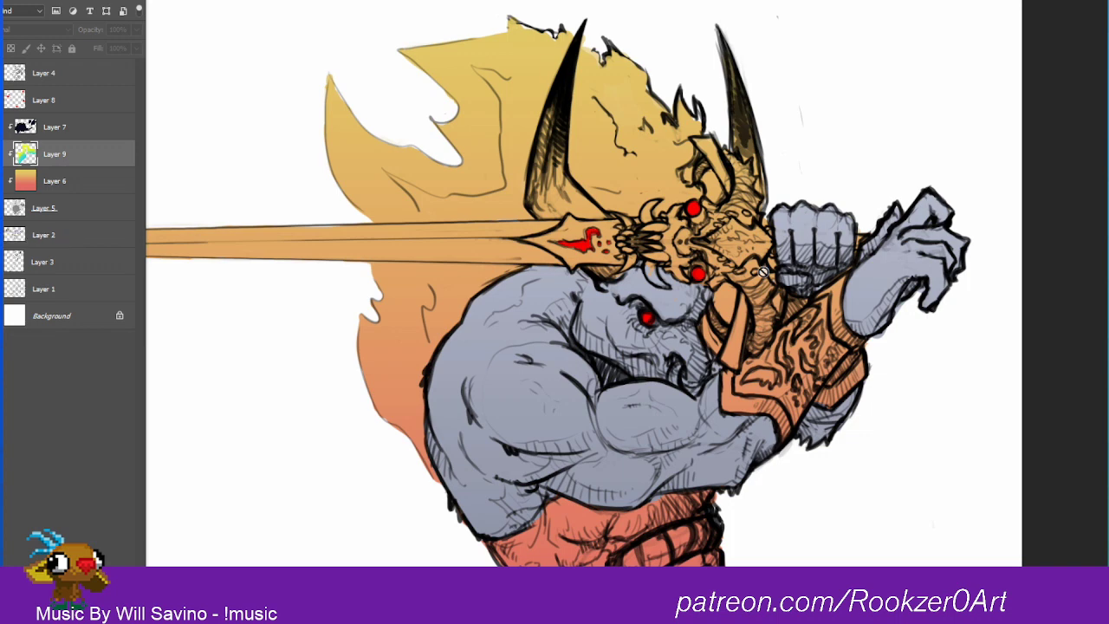
Step: Flip the warm gradient on Layer 6 vertically
click(25, 180)
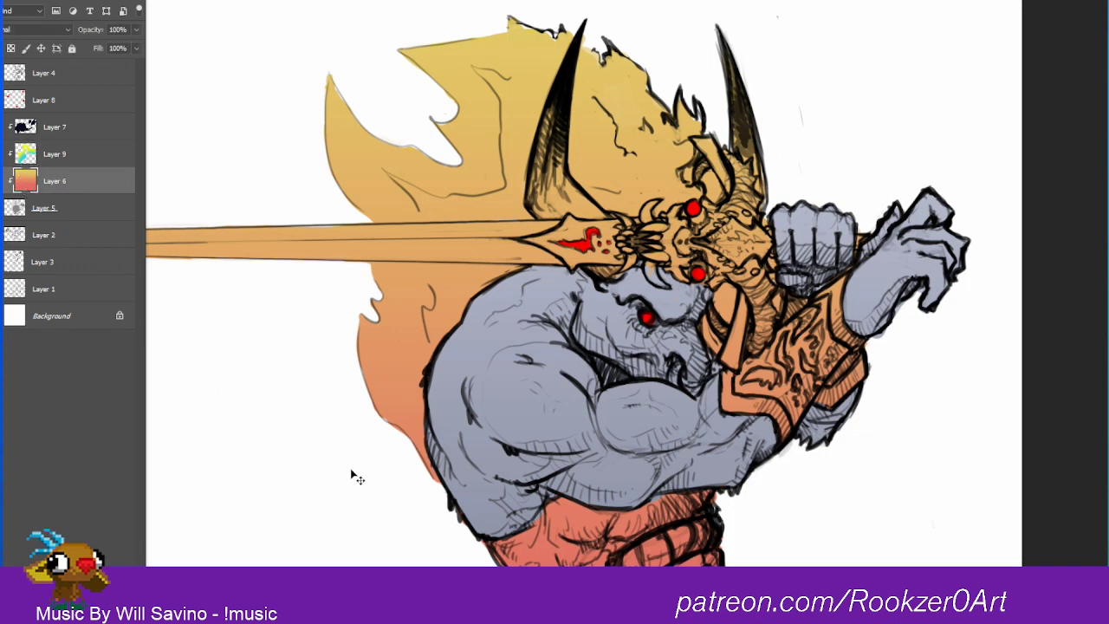
key(ctrl+t)
right_click(829, 298)
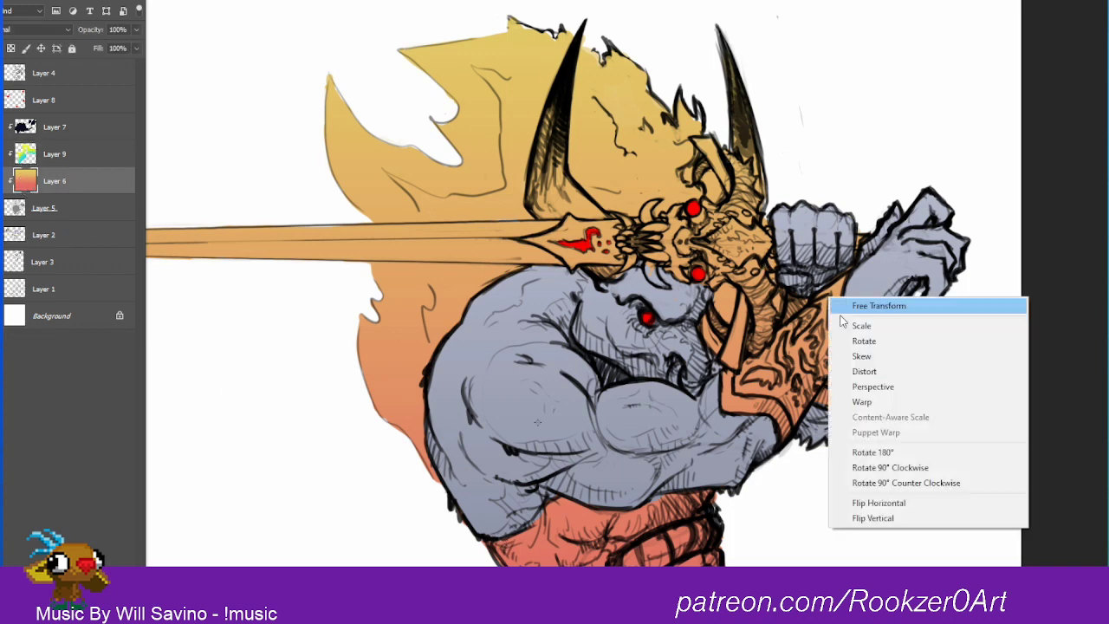
click(897, 520)
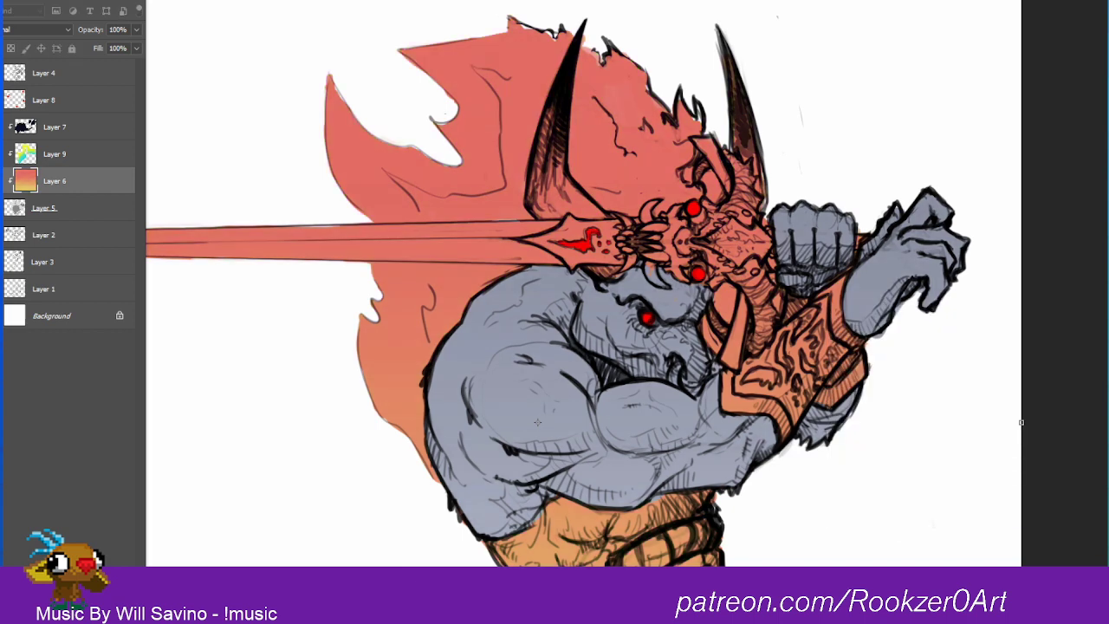
key(Return)
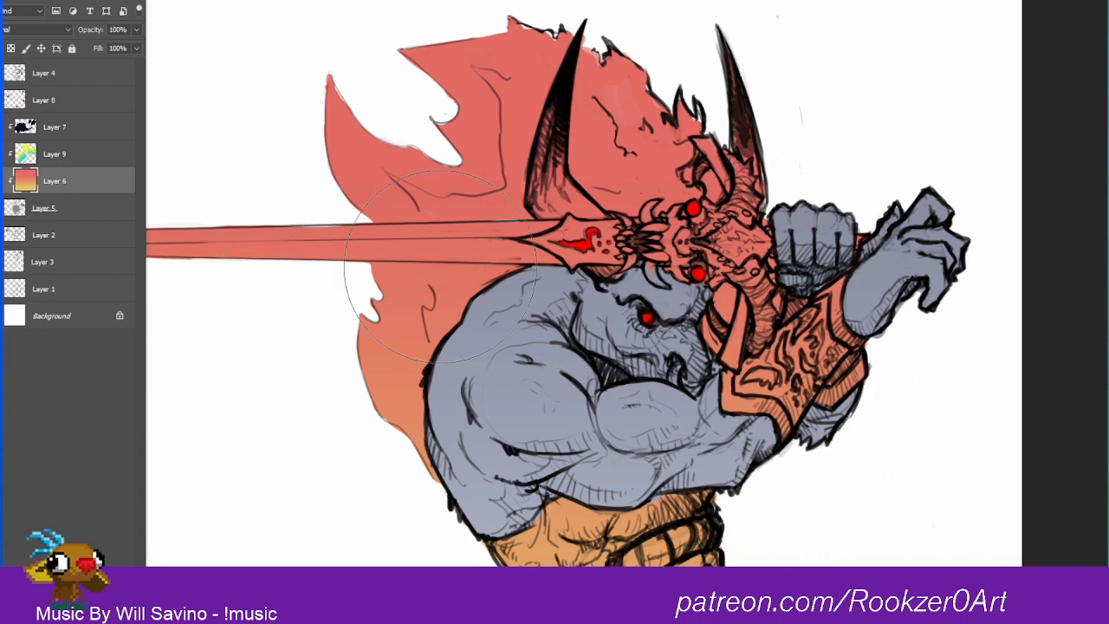
Step: Try deleting Layer 9 and painting yellow-orange strokes along the flame's inner lines on Layer 6
click(47, 163)
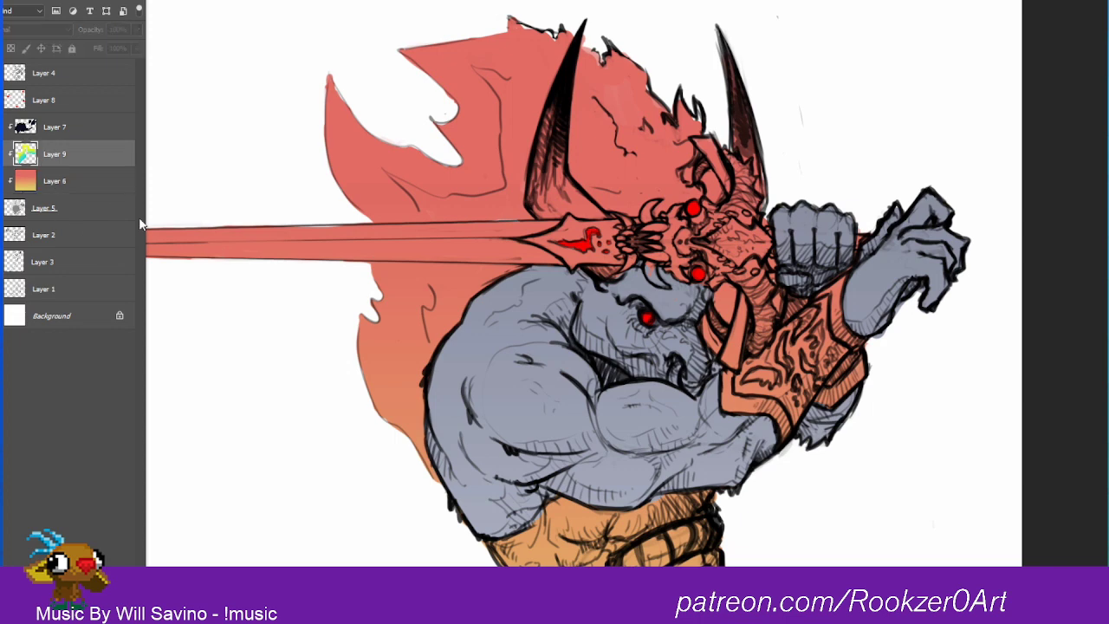
key(Delete)
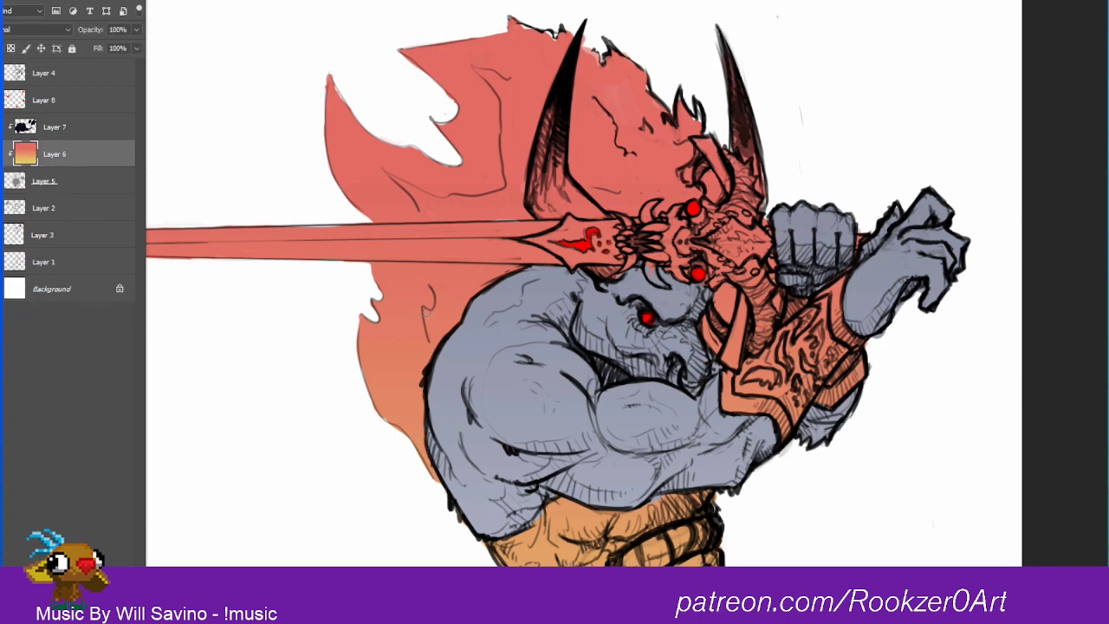
drag(425, 308, 434, 343)
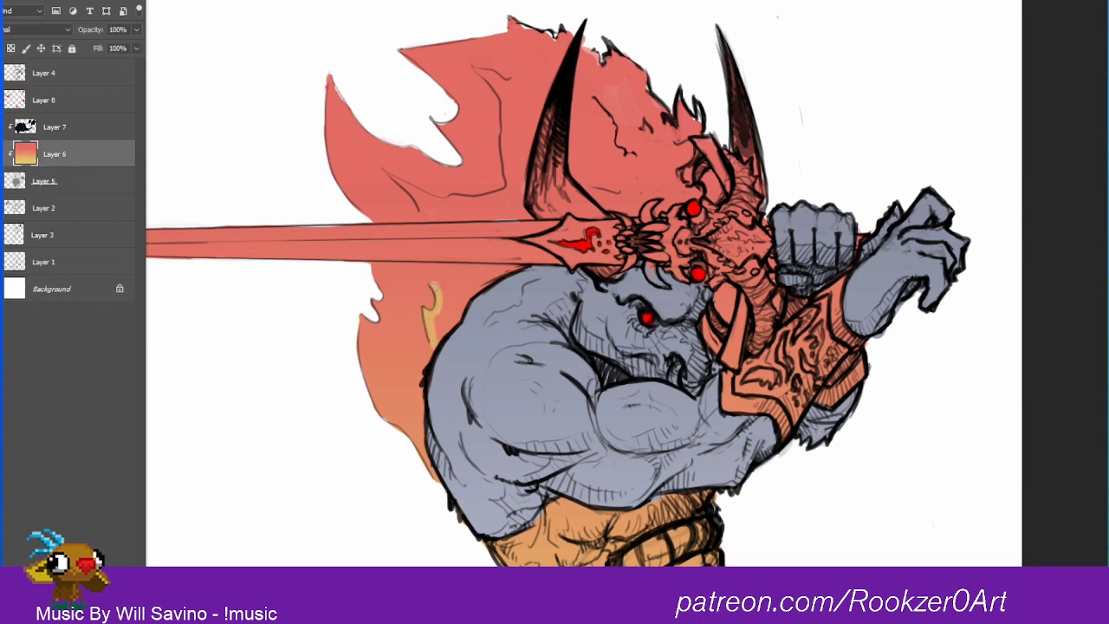
drag(418, 203, 390, 171)
key(ctrl+alt+z)
key(ctrl+alt+z)
key(ctrl+alt+z)
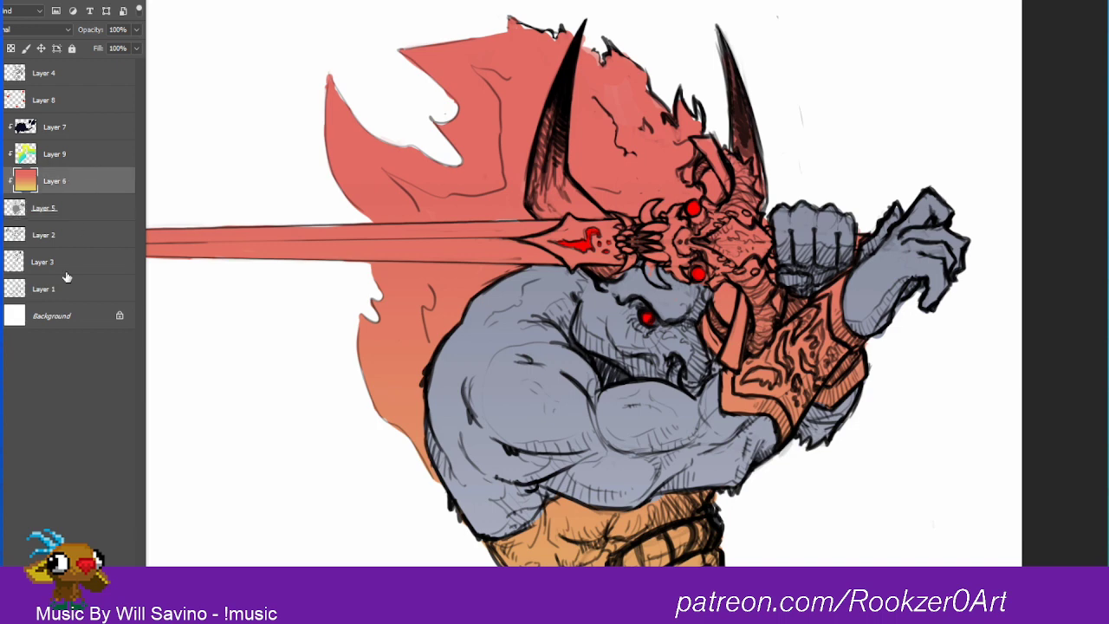
Step: Create a new layer above Layer 6 and brush soft yellow-orange over the inner flame within a selection loaded from Layer 9
key(ctrl+shift+alt+n)
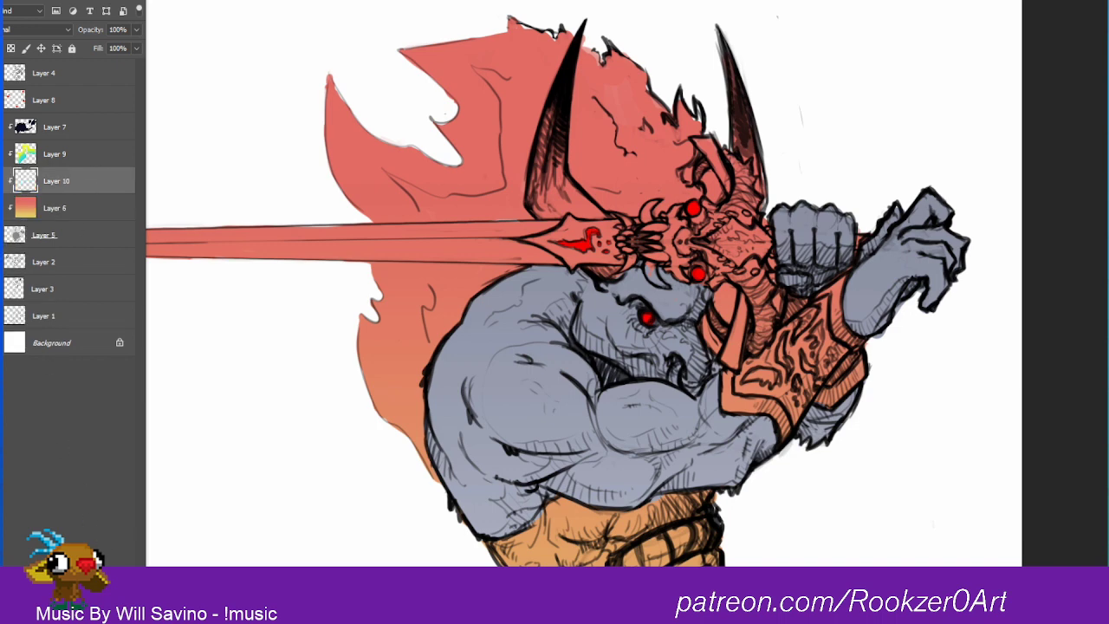
ctrl+click(23, 153)
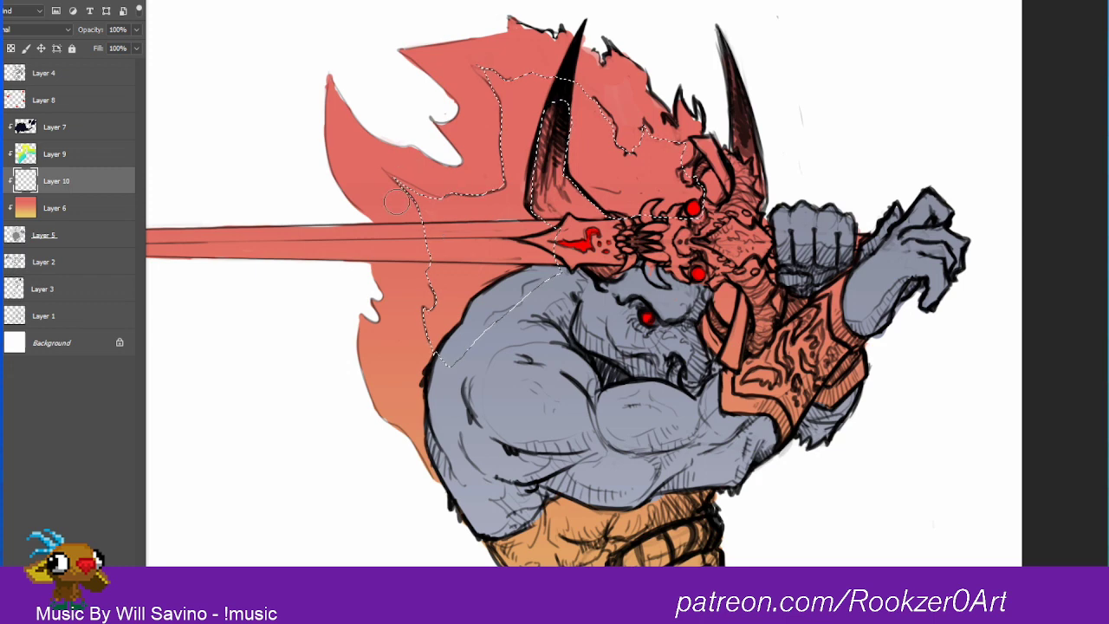
drag(440, 279, 406, 177)
mouse_move(443, 301)
mouse_down()
mouse_move(385, 207)
mouse_move(403, 153)
mouse_up()
mouse_move(449, 247)
mouse_down()
mouse_move(440, 105)
mouse_move(472, 212)
mouse_move(498, 217)
mouse_move(503, 187)
mouse_up()
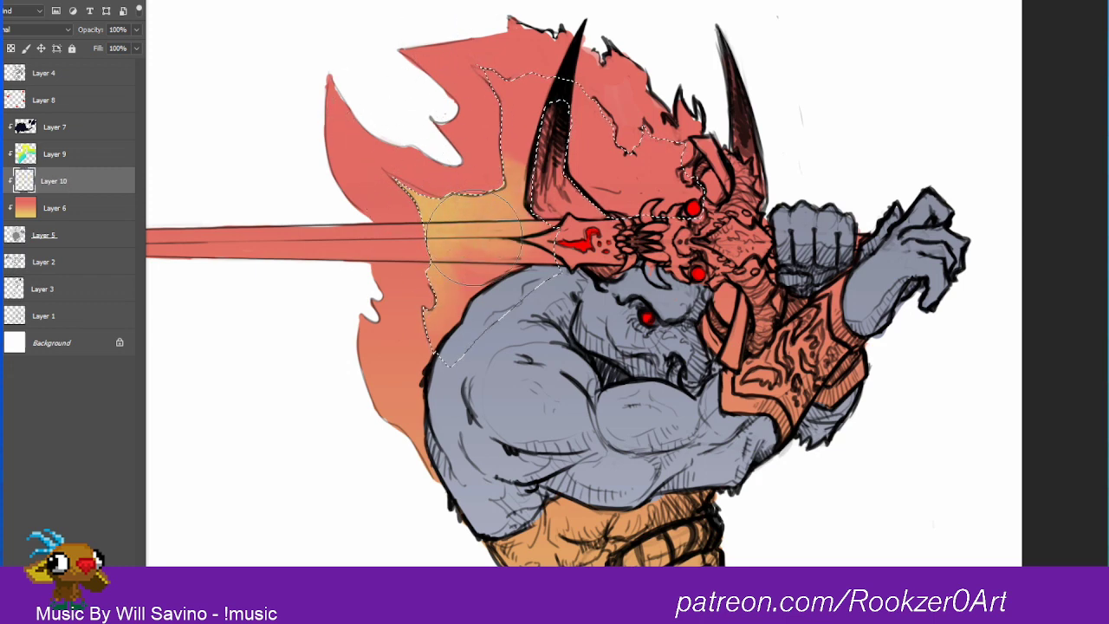
mouse_move(481, 108)
mouse_down()
mouse_move(526, 130)
mouse_move(502, 61)
mouse_move(557, 123)
mouse_move(571, 59)
mouse_move(610, 126)
mouse_move(605, 157)
mouse_up()
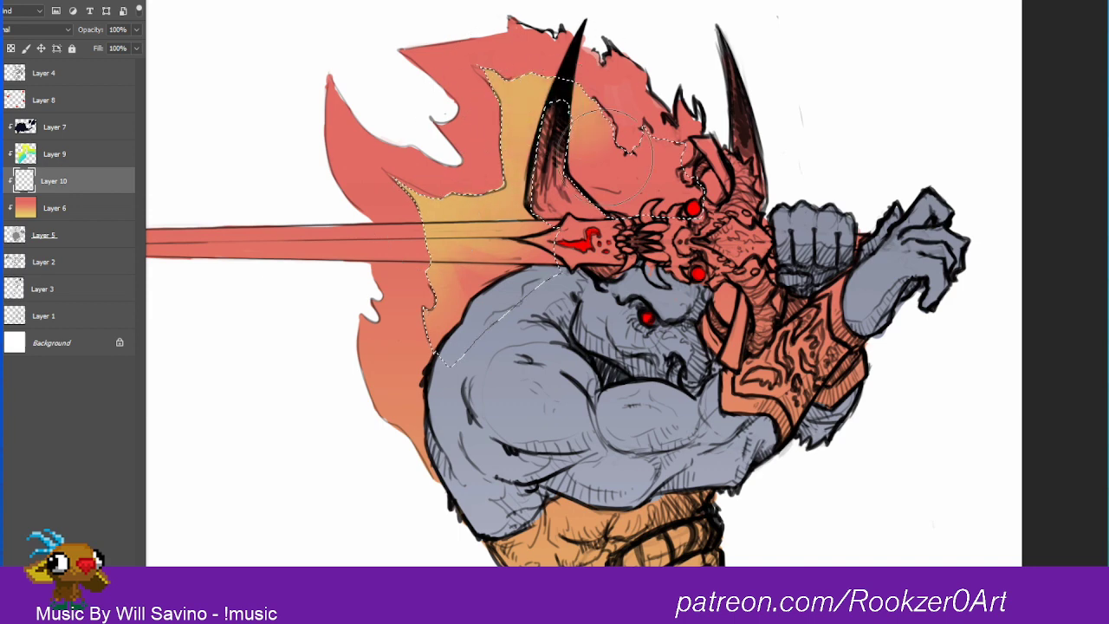
mouse_move(684, 156)
mouse_down()
mouse_move(616, 99)
mouse_move(704, 212)
mouse_move(598, 160)
mouse_up()
mouse_move(459, 177)
mouse_down()
mouse_move(406, 273)
mouse_move(418, 355)
mouse_move(305, 363)
mouse_up()
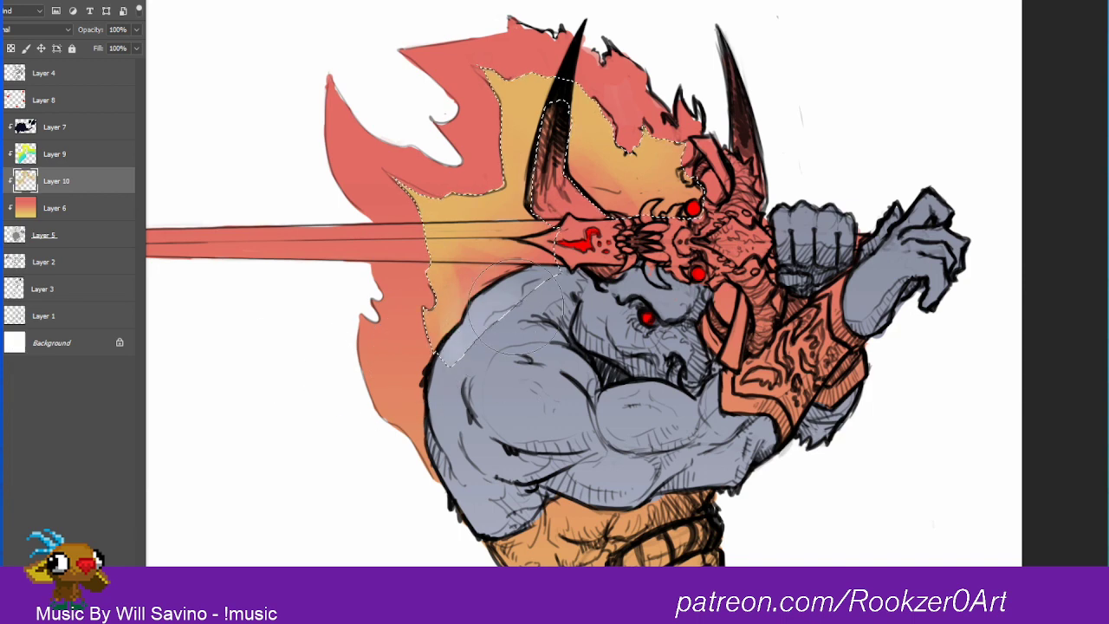
Step: Undo the last brush strokes and brush yellow-orange again over the inner flame between the horn and the skull hilt
key(ctrl+z)
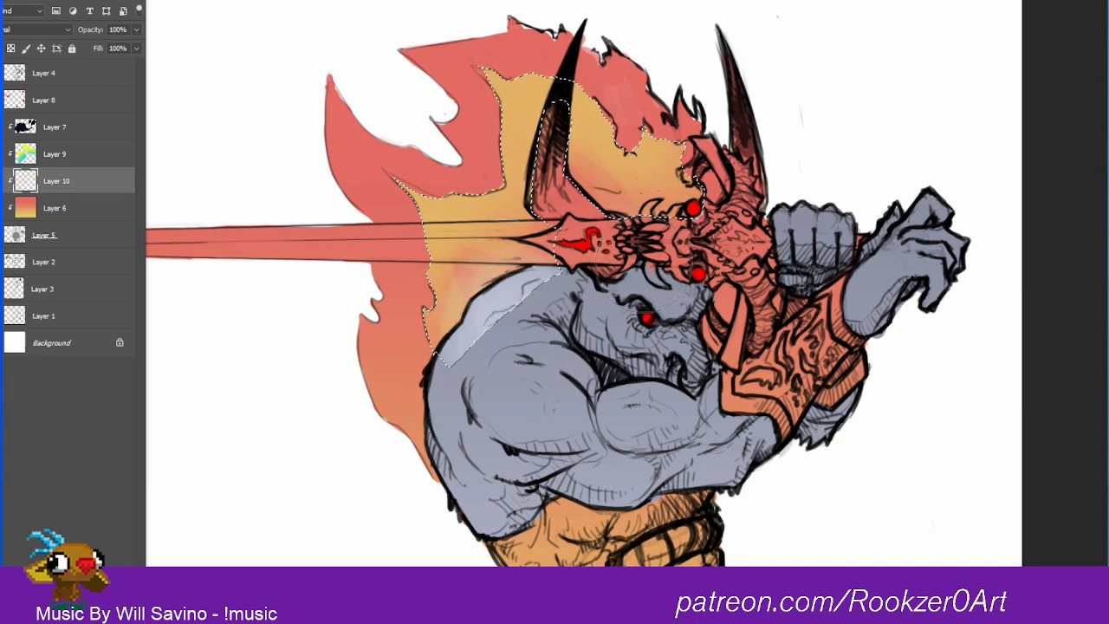
key(ctrl+z)
key(ctrl+z)
mouse_move(597, 219)
mouse_down()
mouse_move(673, 277)
mouse_move(665, 294)
mouse_move(660, 217)
mouse_move(690, 122)
mouse_up()
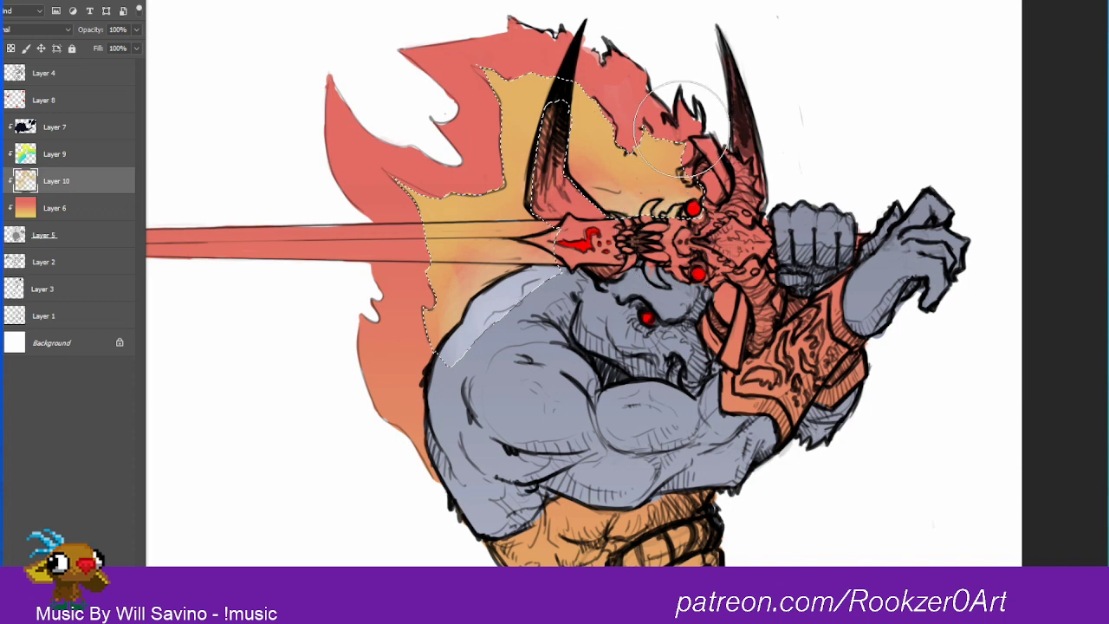
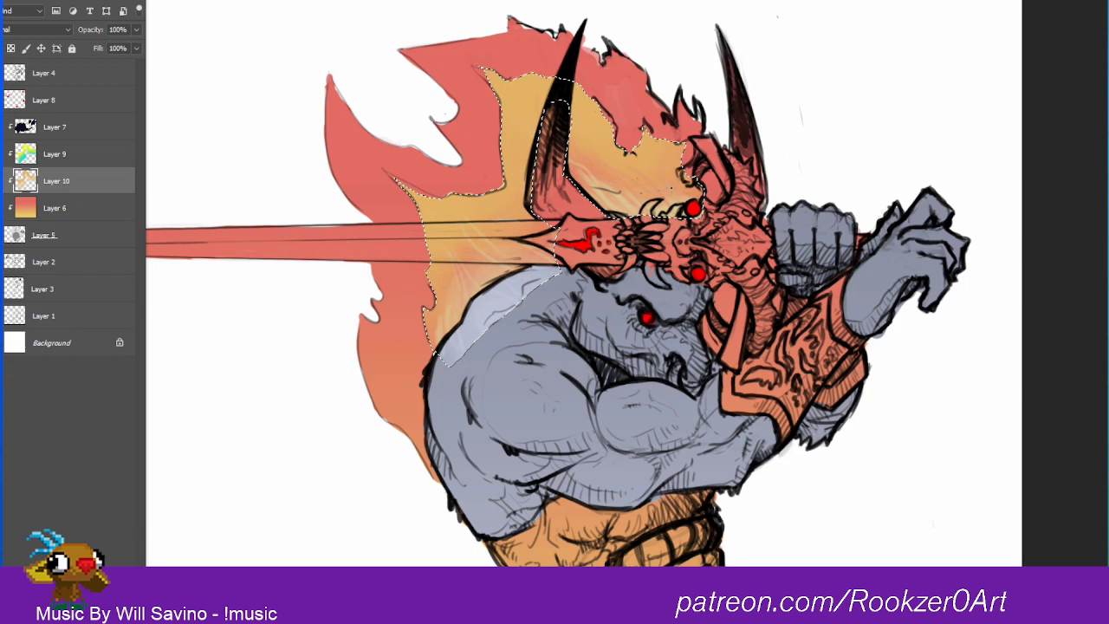
Step: Undo the last brush stroke on Layer 10 and clear the inner flame selection
key(ctrl+z)
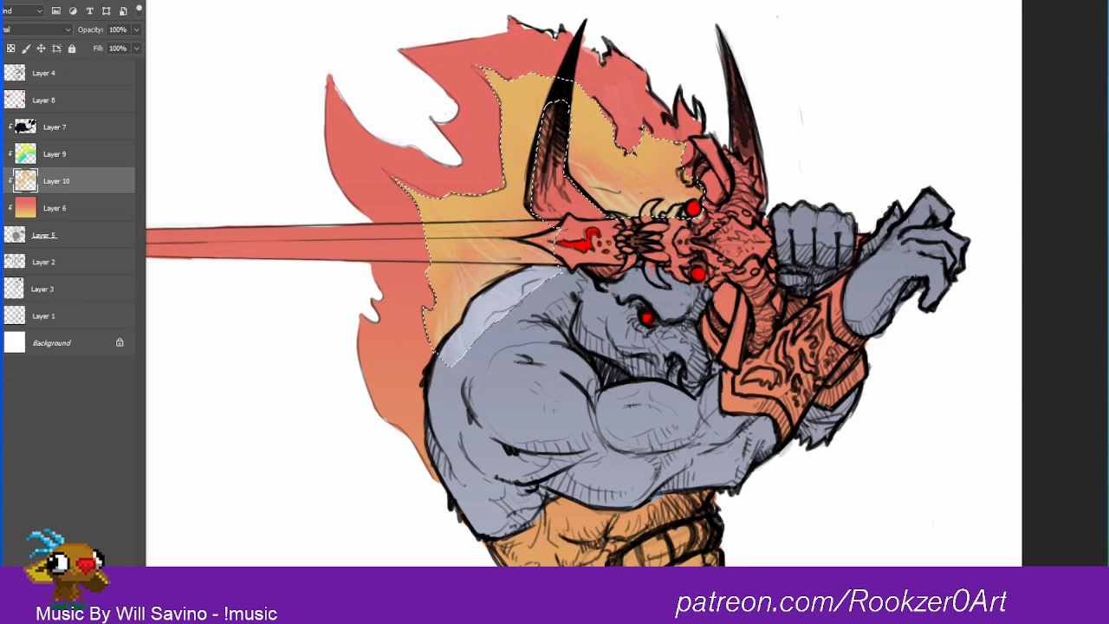
key(ctrl+d)
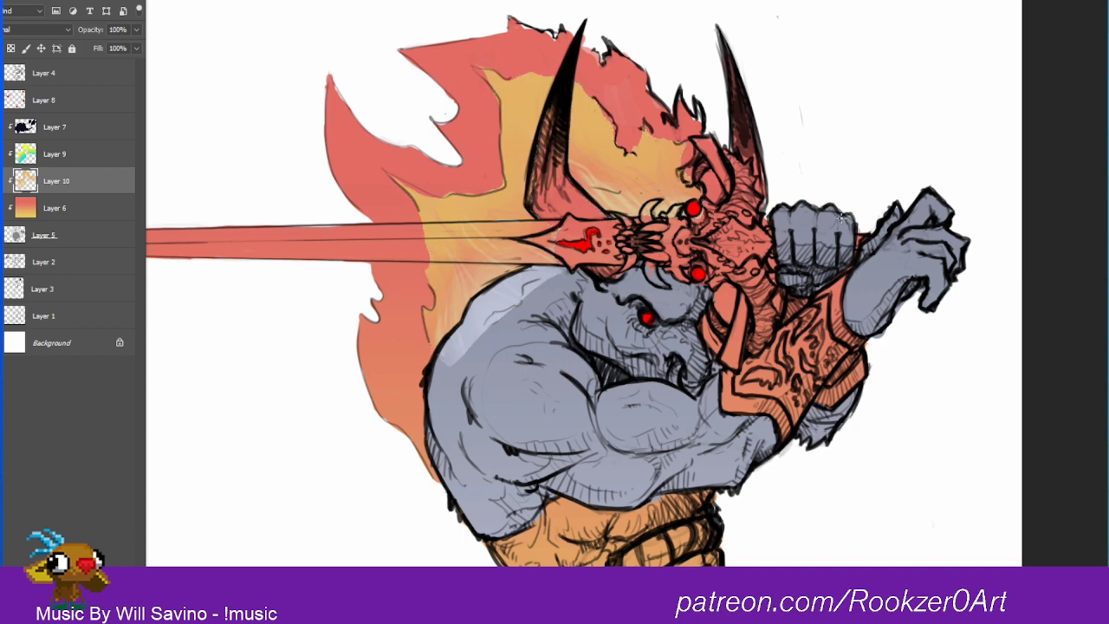
Step: Create a new layer above Layer 7 and brush pale gray-white over the horns
click(70, 122)
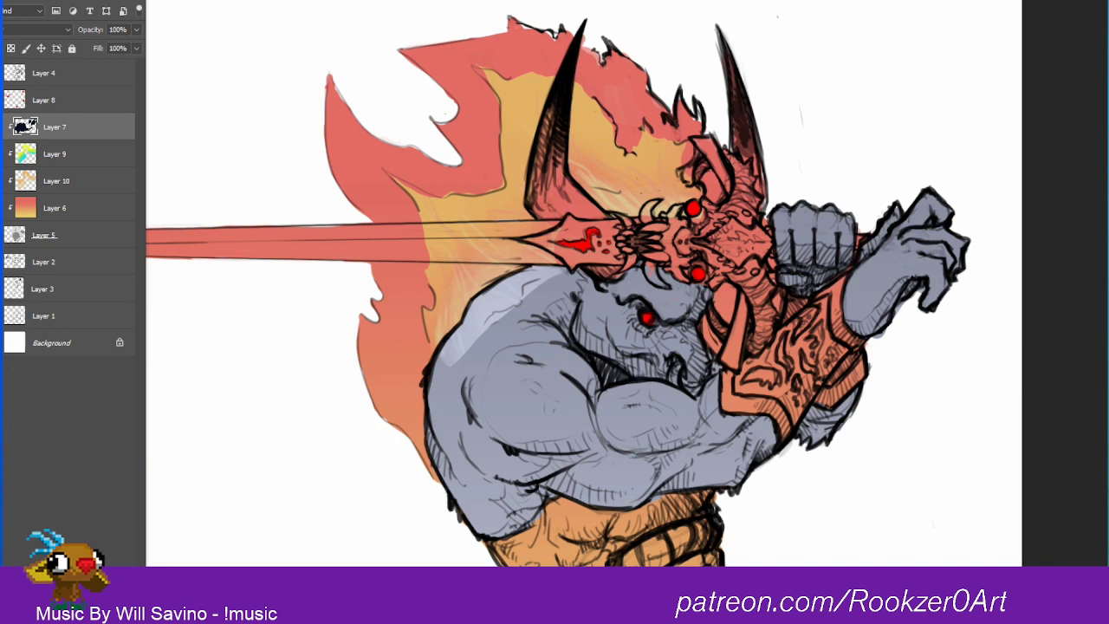
key(ctrl+shift+alt+n)
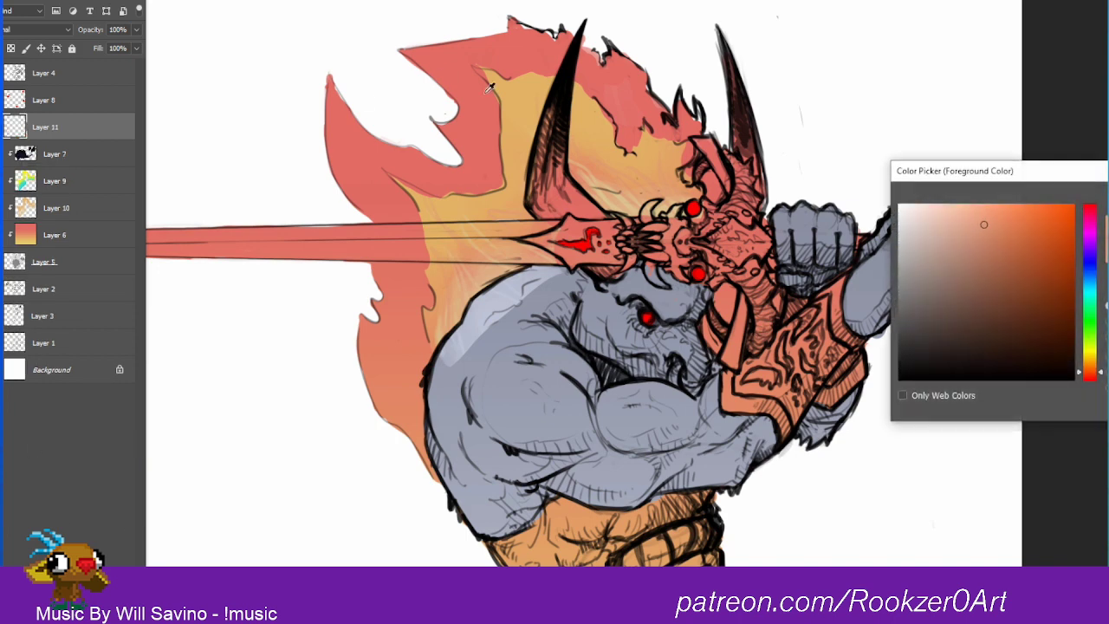
drag(900, 247, 899, 233)
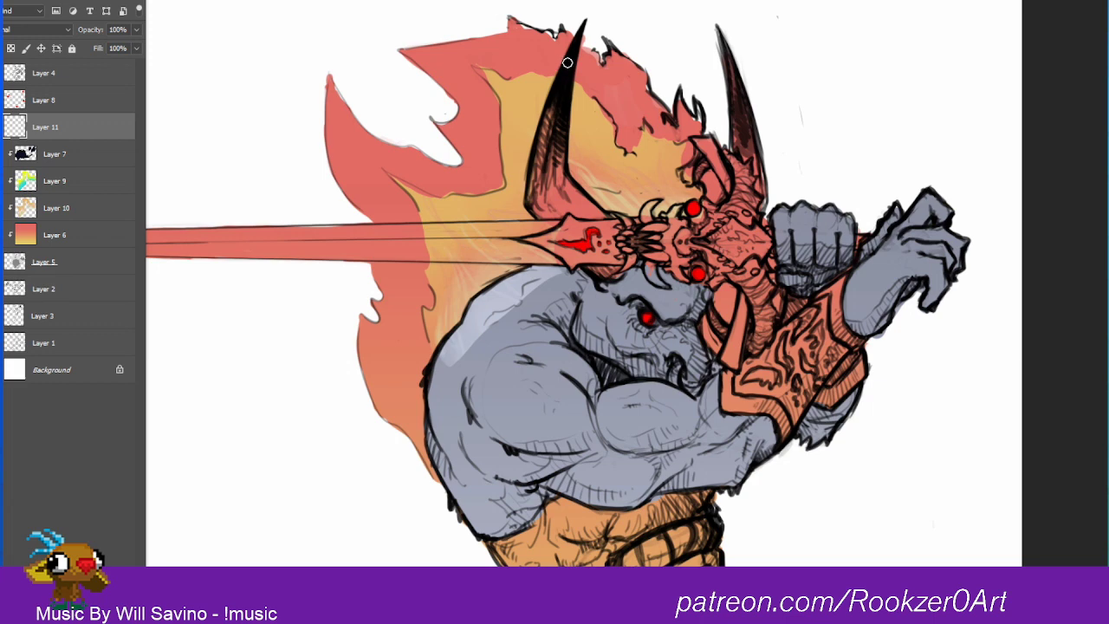
mouse_move(567, 63)
mouse_down()
mouse_move(534, 204)
mouse_move(546, 204)
mouse_move(544, 130)
mouse_move(554, 204)
mouse_move(559, 164)
mouse_move(591, 215)
mouse_move(571, 196)
mouse_move(565, 211)
mouse_up()
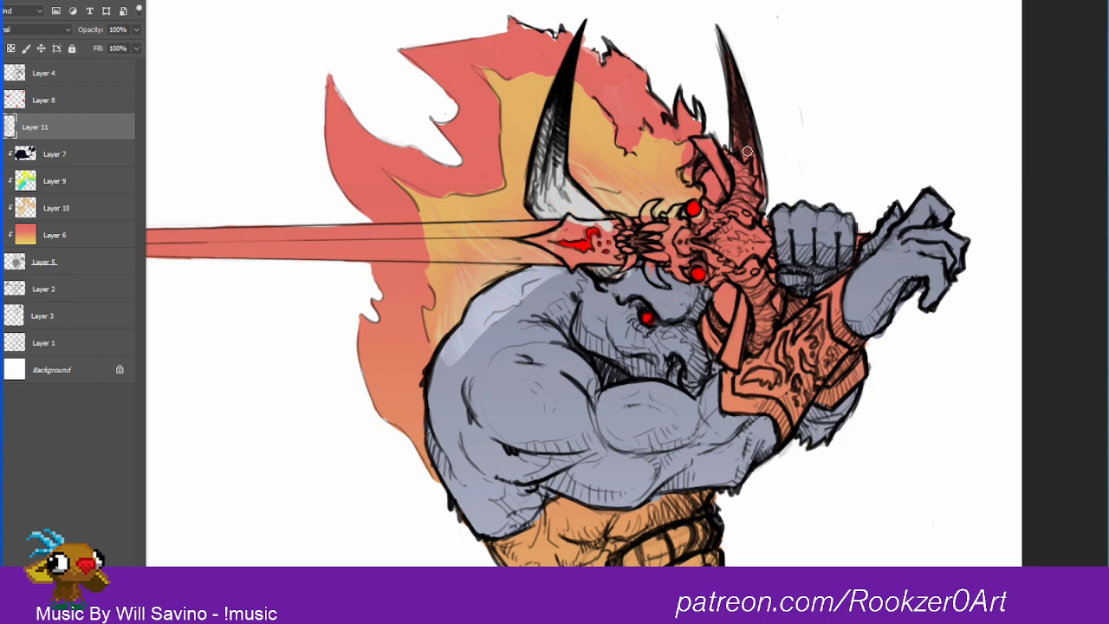
mouse_move(741, 134)
mouse_down()
mouse_move(737, 162)
mouse_move(731, 50)
mouse_move(751, 145)
mouse_up()
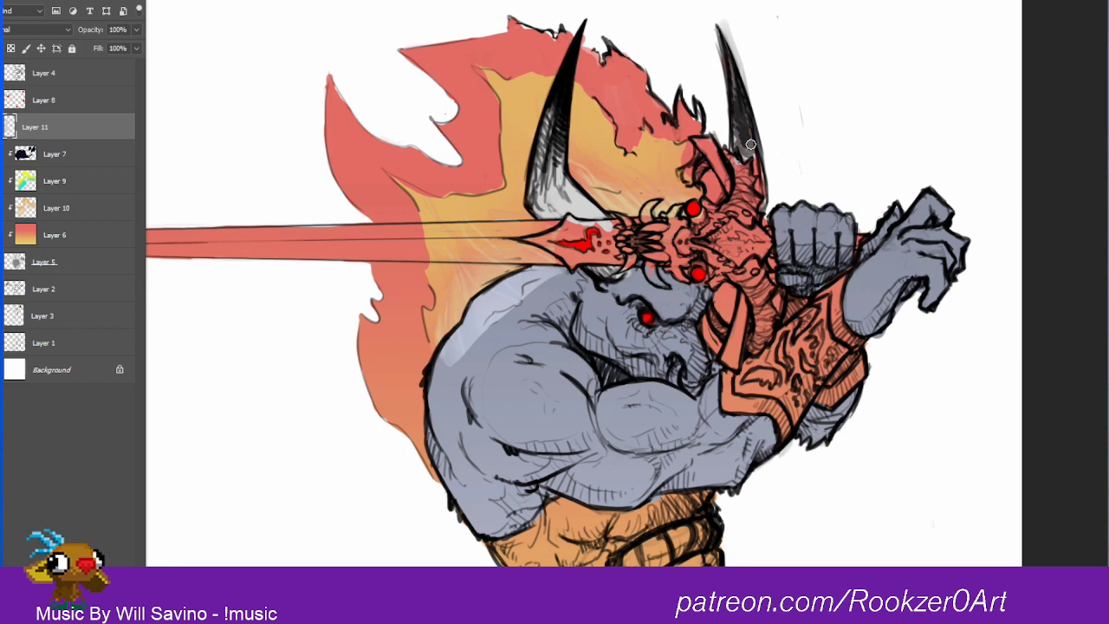
Step: Make Layer 11 a clipping mask on the layers beneath it
mouse_move(56, 129)
mouse_down()
mouse_move(59, 141)
mouse_move(60, 132)
mouse_up()
right_click(64, 130)
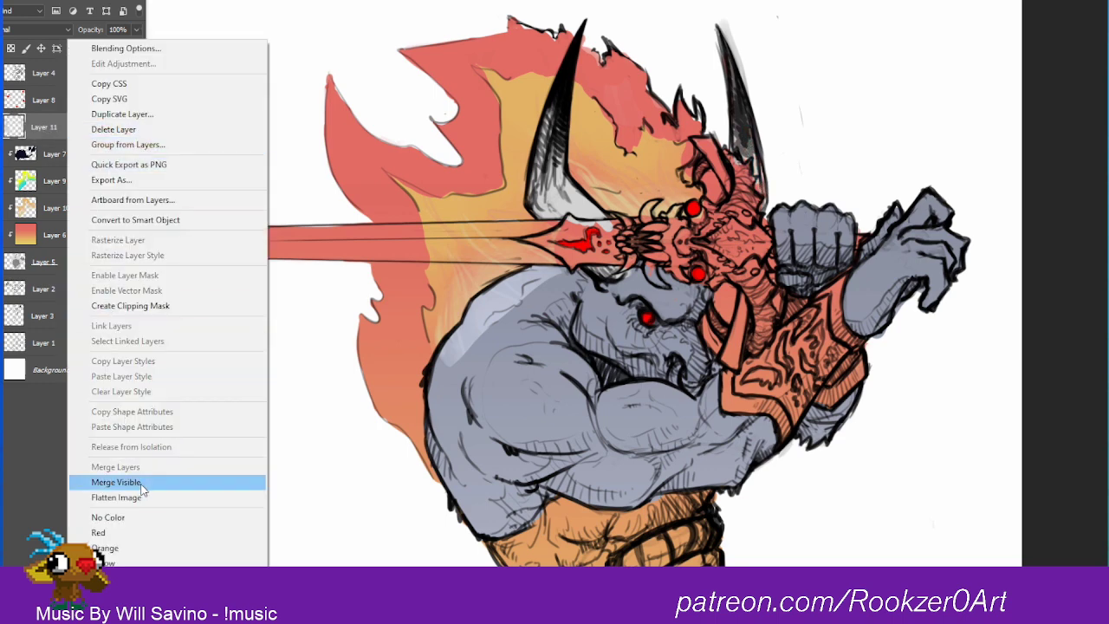
click(130, 306)
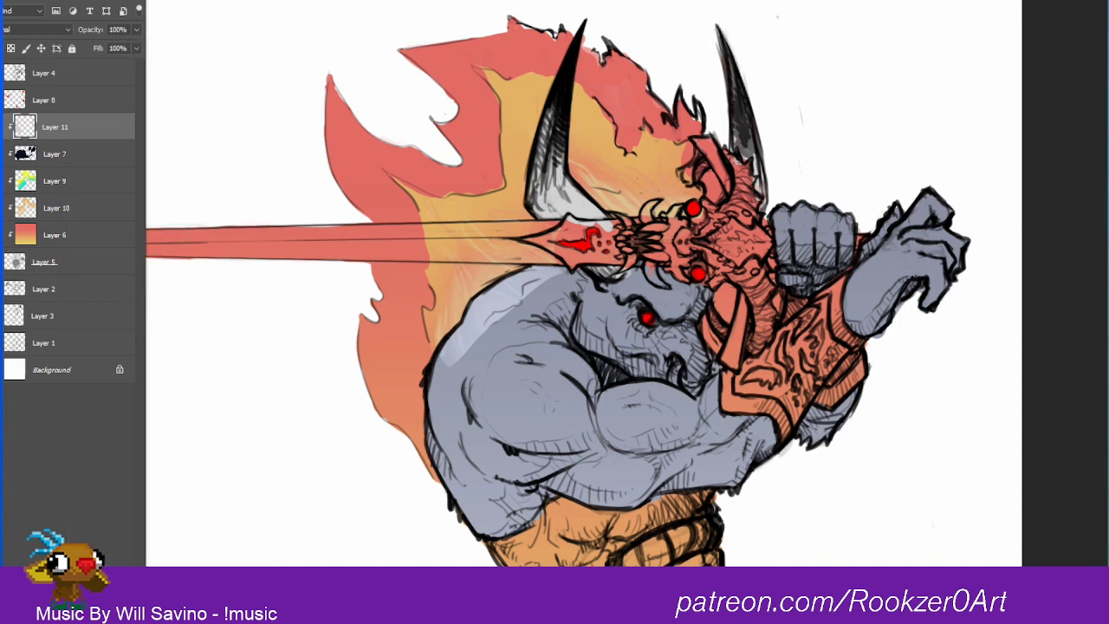
Step: Choose a saturated orange and paint both large horns and the small horn below the sword on Layer 11
click(1076, 205)
click(1095, 204)
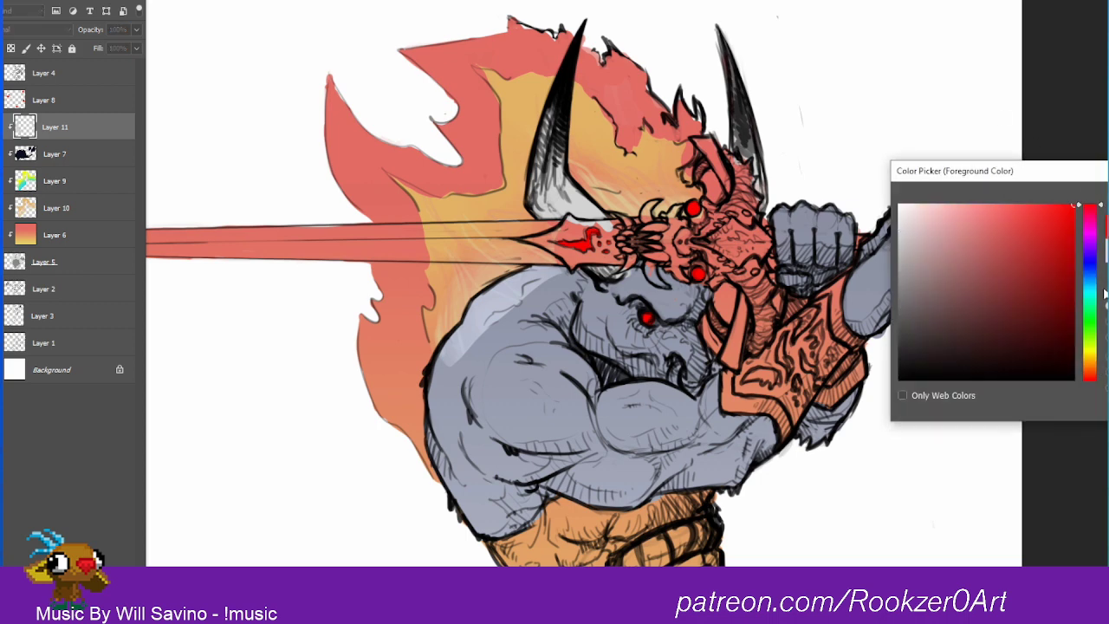
drag(1104, 294, 1104, 204)
drag(1093, 362, 1092, 374)
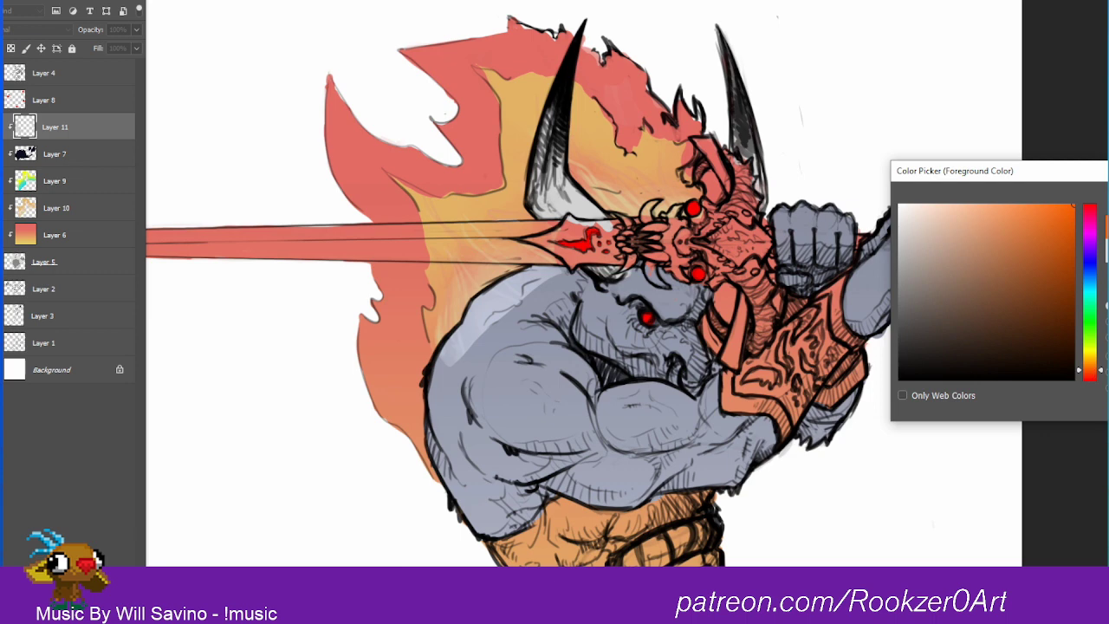
key(Return)
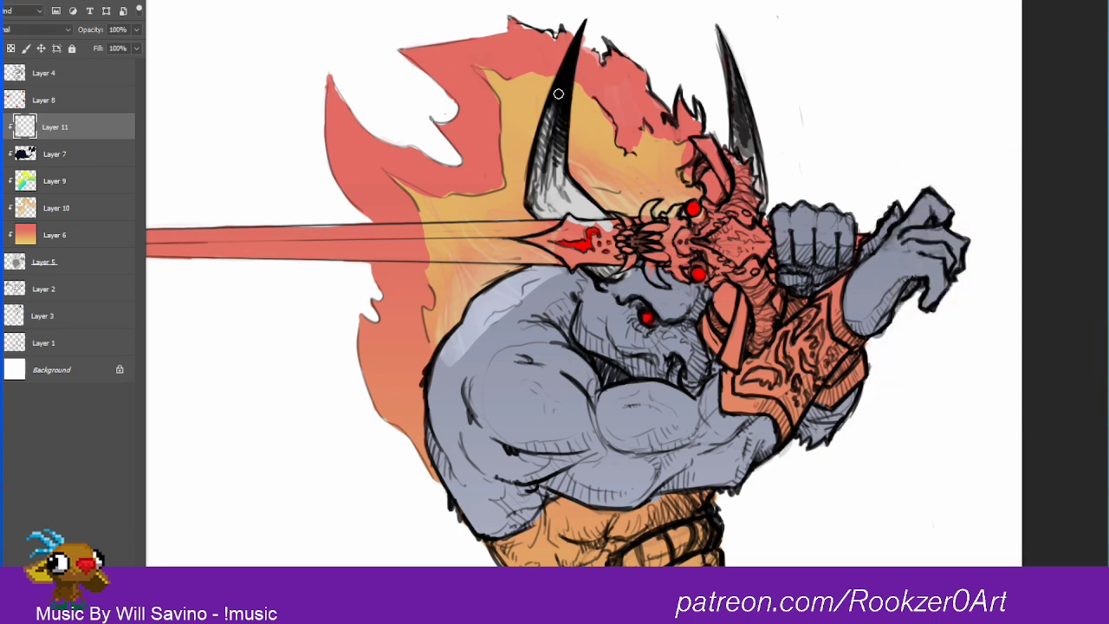
mouse_move(546, 125)
mouse_down()
mouse_move(536, 178)
mouse_move(553, 178)
mouse_move(557, 137)
mouse_move(572, 192)
mouse_move(600, 215)
mouse_move(539, 212)
mouse_move(545, 170)
mouse_move(568, 205)
mouse_up()
mouse_move(606, 273)
mouse_down()
mouse_move(594, 270)
mouse_move(615, 268)
mouse_up()
mouse_move(744, 139)
mouse_down()
mouse_move(721, 37)
mouse_move(762, 212)
mouse_move(762, 179)
mouse_move(734, 149)
mouse_move(734, 83)
mouse_up()
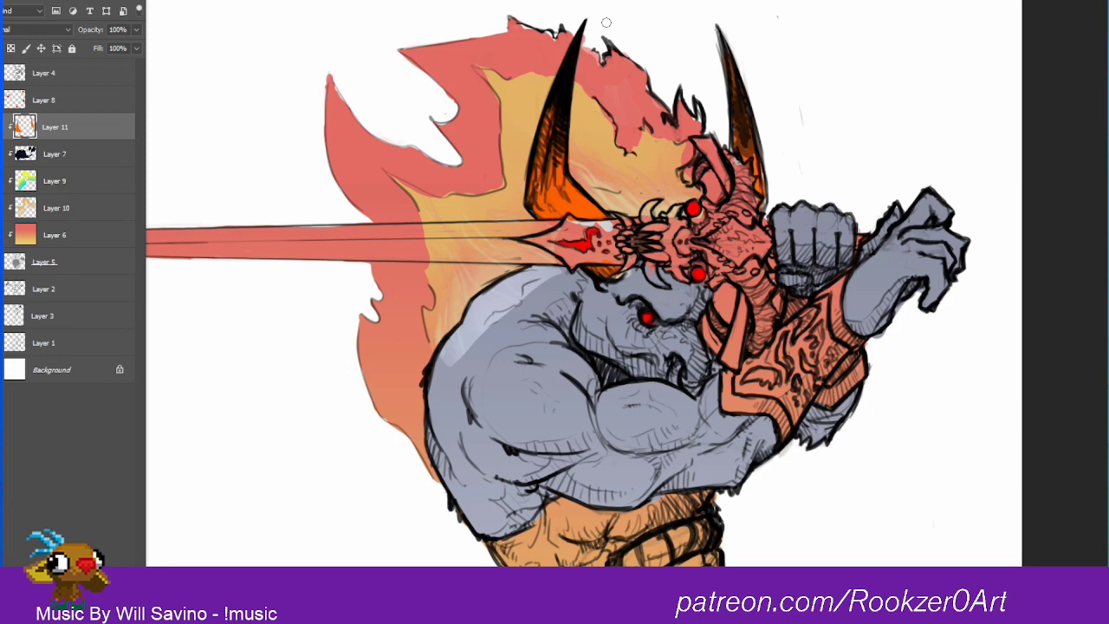
Step: Shift the horn color on Layer 11 to golden yellow with Hue/Saturation: hue +24, saturation +32, lightness -3
key(ctrl+u)
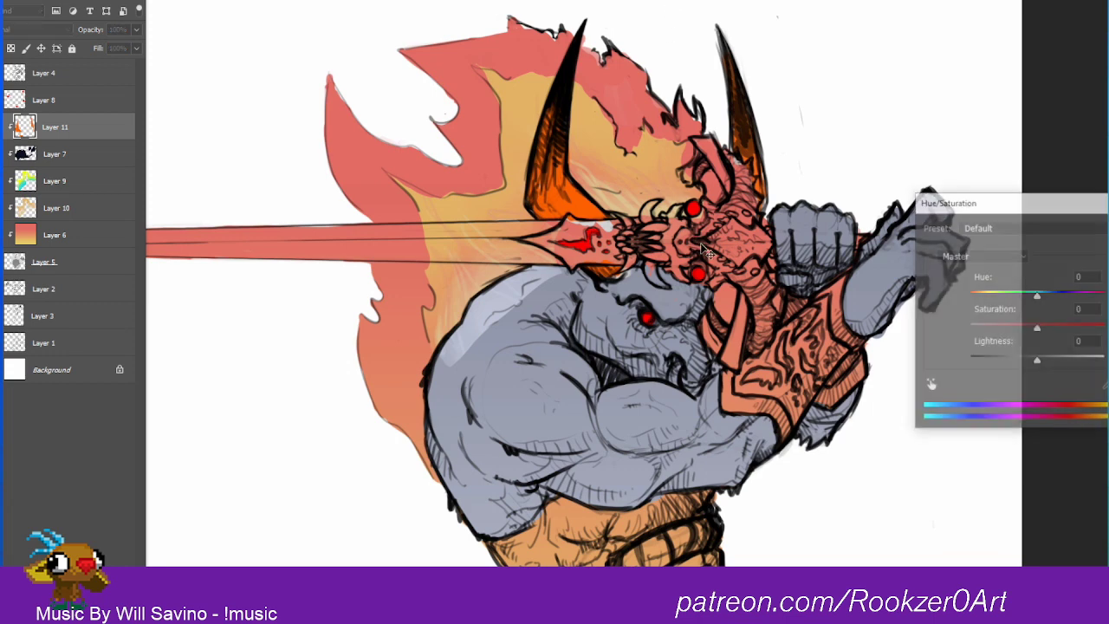
drag(1038, 296, 1107, 296)
drag(1038, 328, 1053, 299)
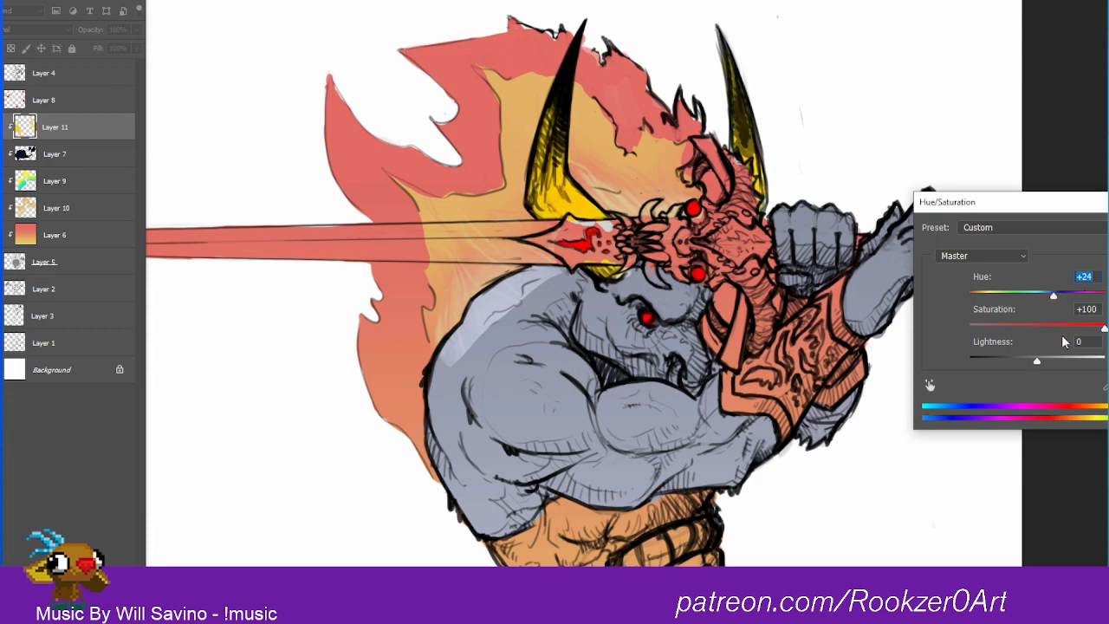
drag(1100, 330, 1035, 367)
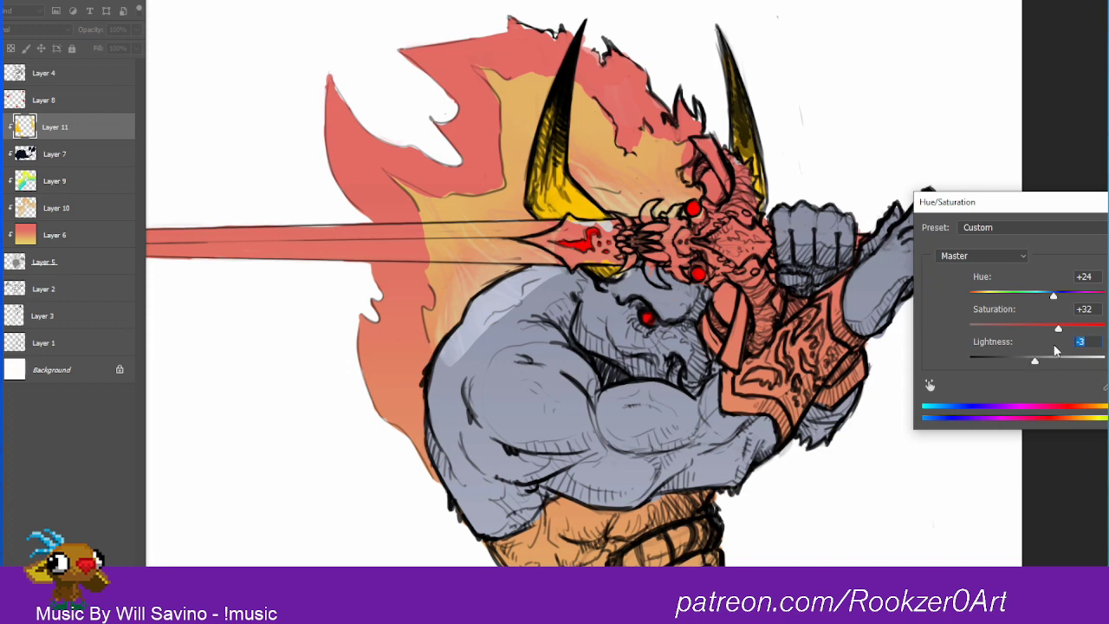
key(Return)
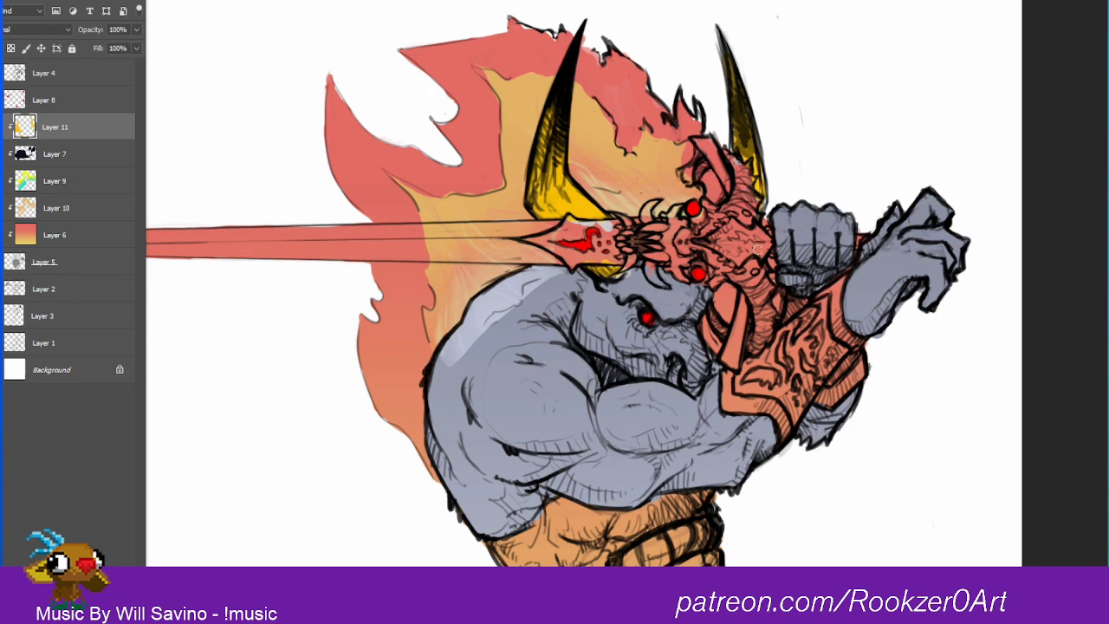
Step: Move Layer 11 out of the clipping stack to sit between Layer 4 and Layer 8
click(52, 67)
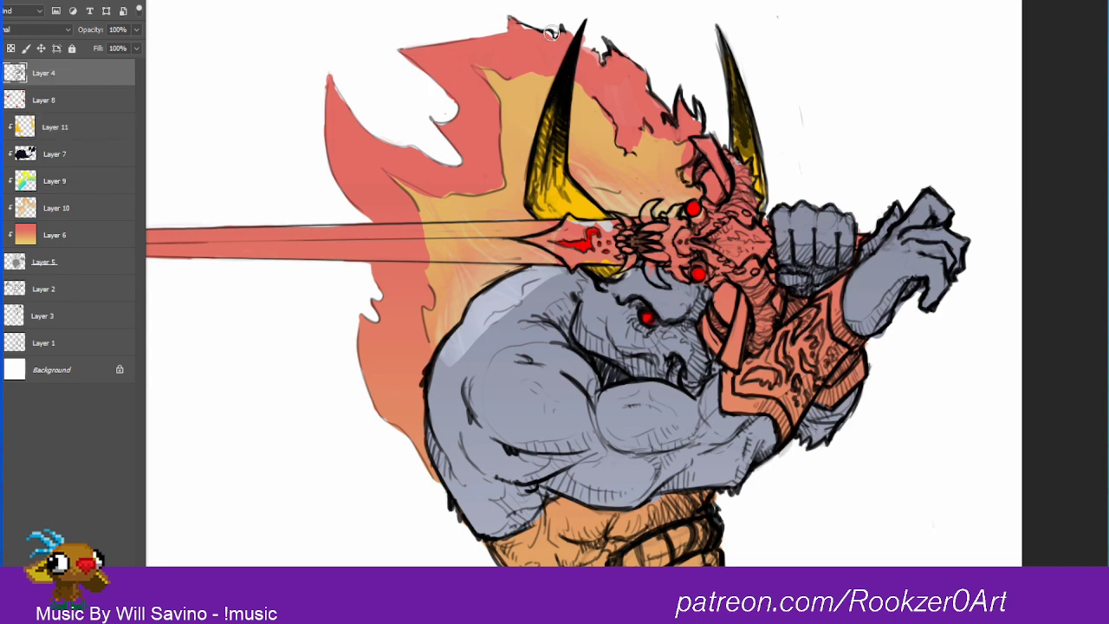
drag(55, 125, 62, 58)
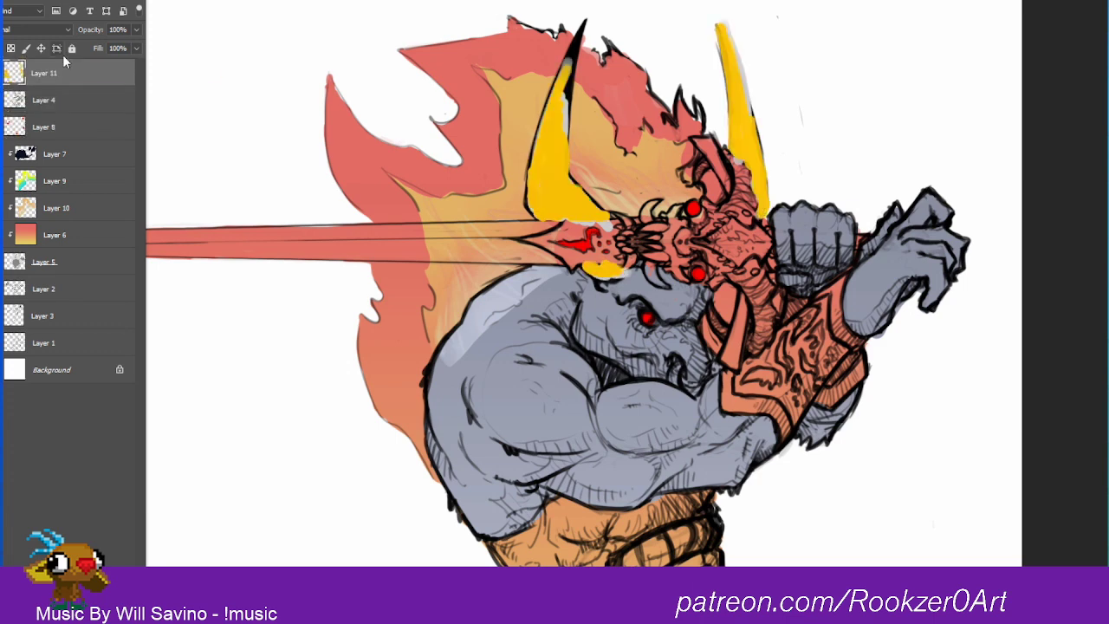
key(ctrl+bracketleft)
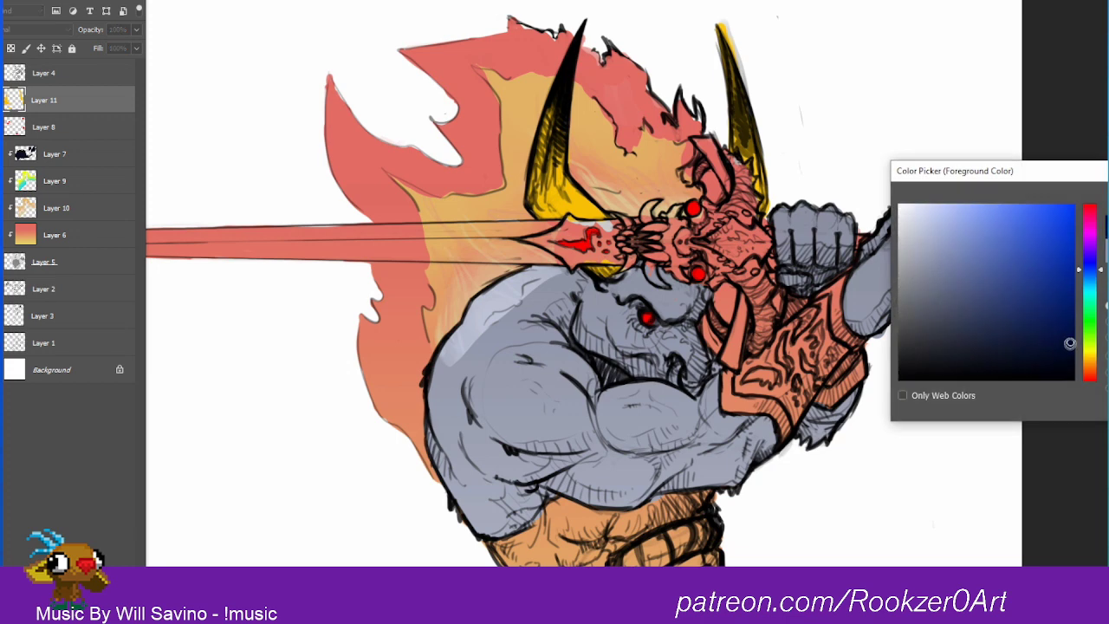
Step: Choose a warm off-white and brush it over the yellow on the horns, mainly the large horn beside the flame
click(1070, 342)
click(931, 208)
click(583, 201)
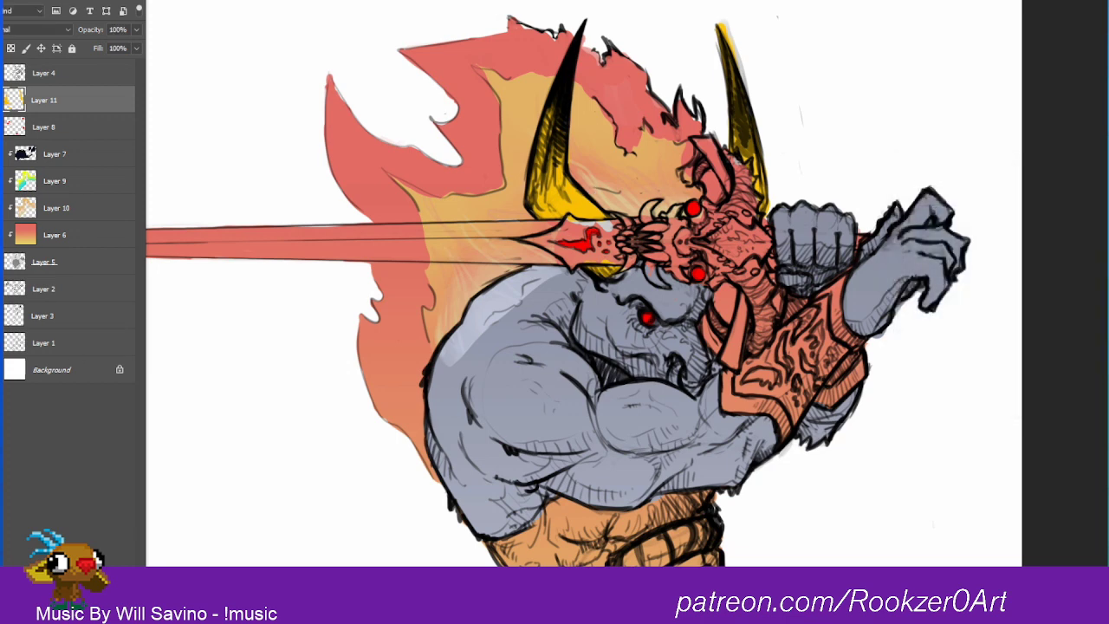
drag(907, 221, 904, 203)
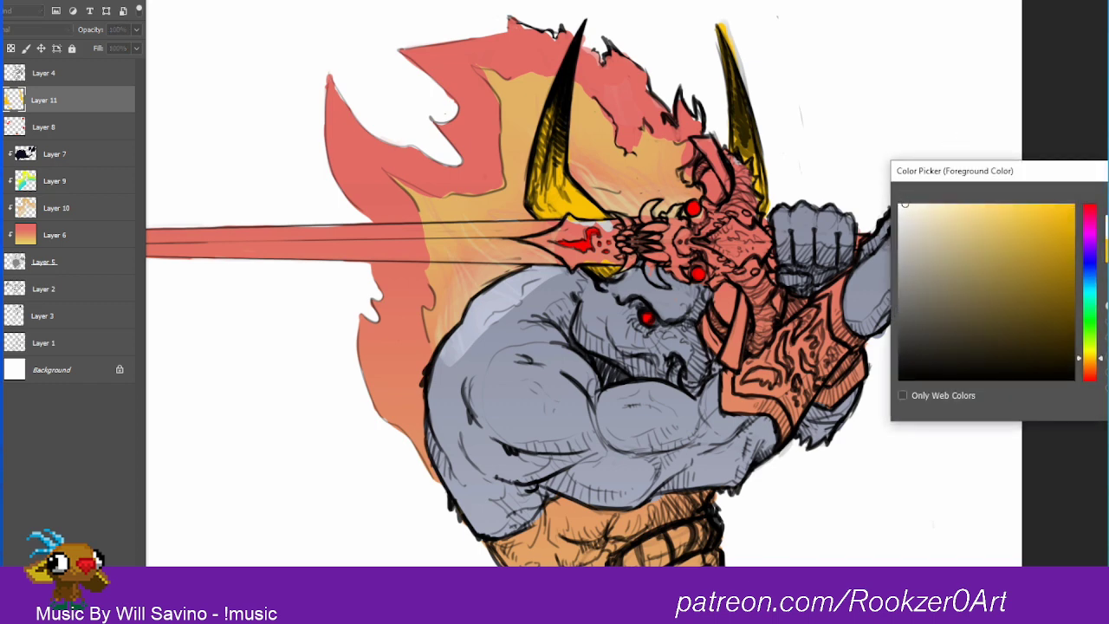
key(Return)
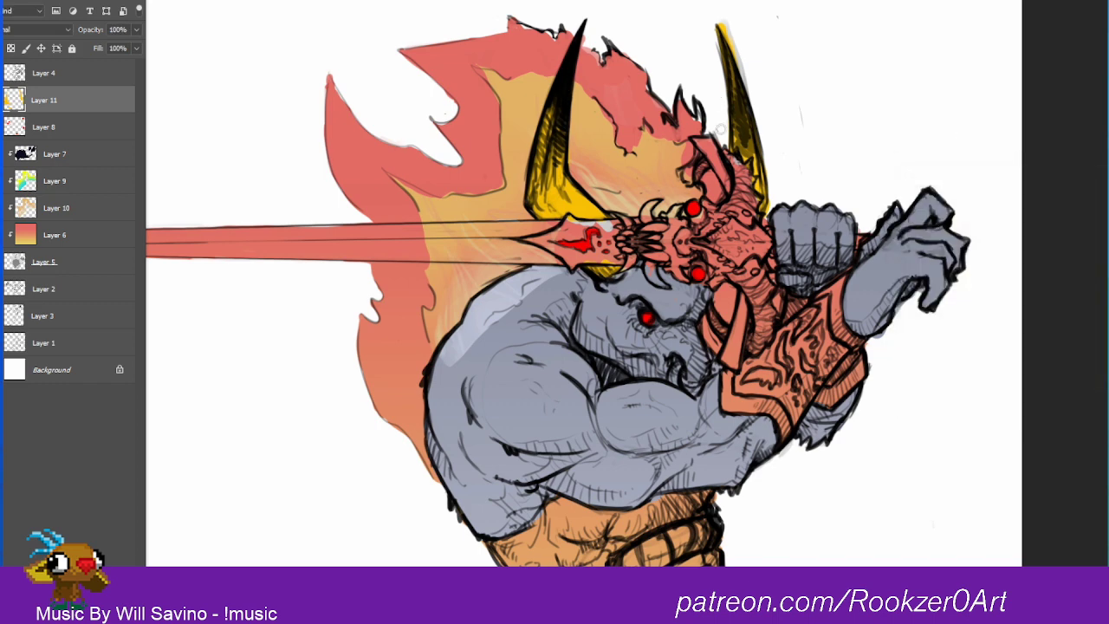
drag(555, 110, 542, 200)
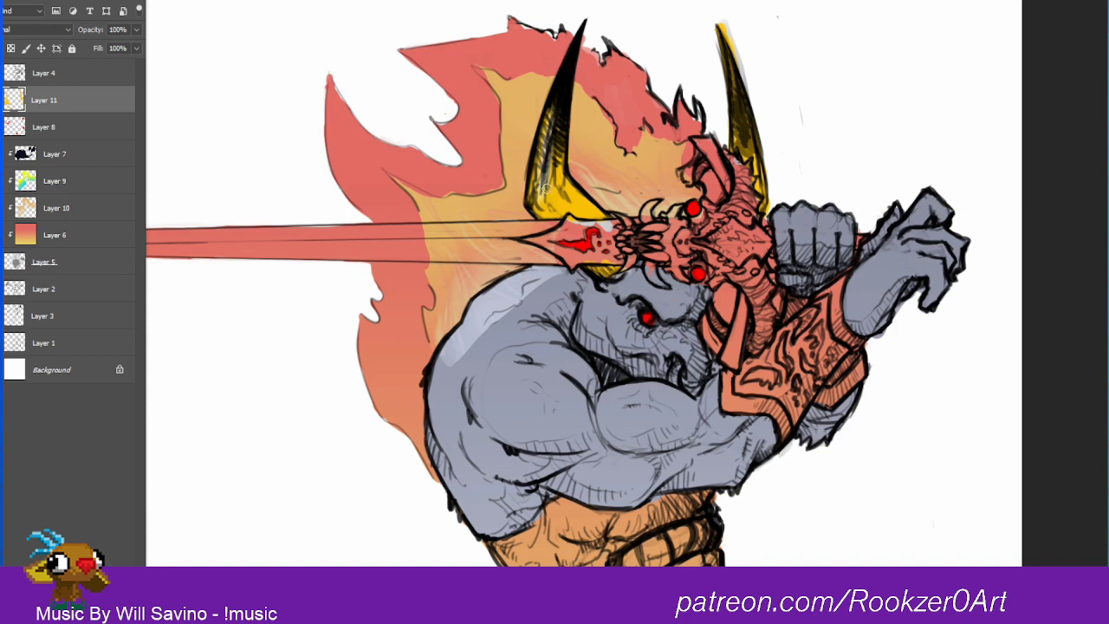
mouse_move(547, 161)
mouse_down()
mouse_move(559, 210)
mouse_move(587, 224)
mouse_move(574, 201)
mouse_move(583, 213)
mouse_up()
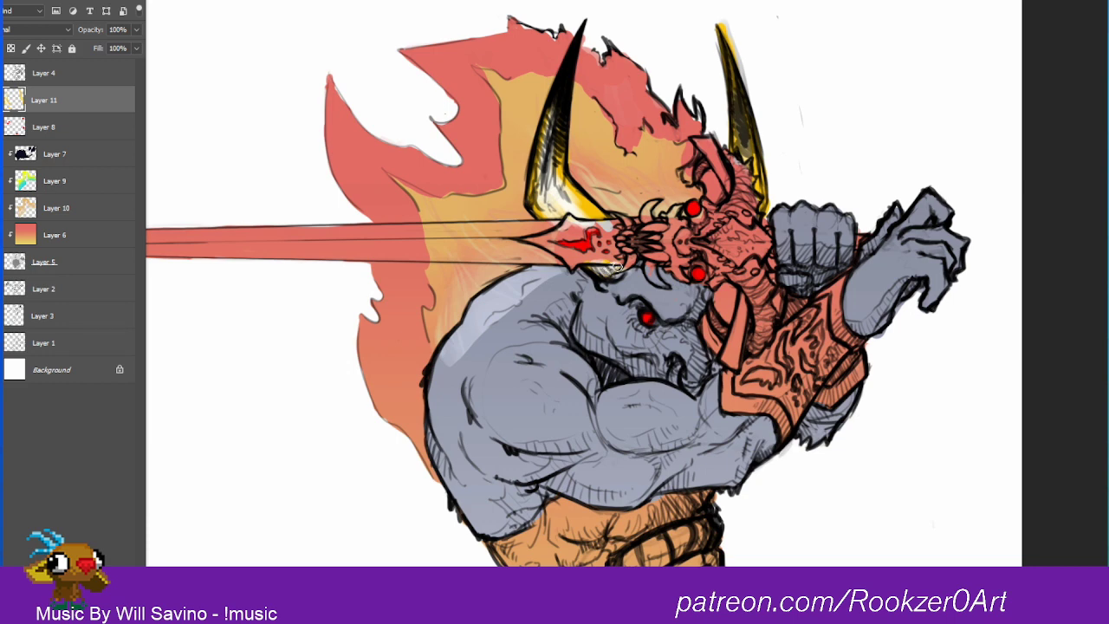
drag(576, 205, 598, 215)
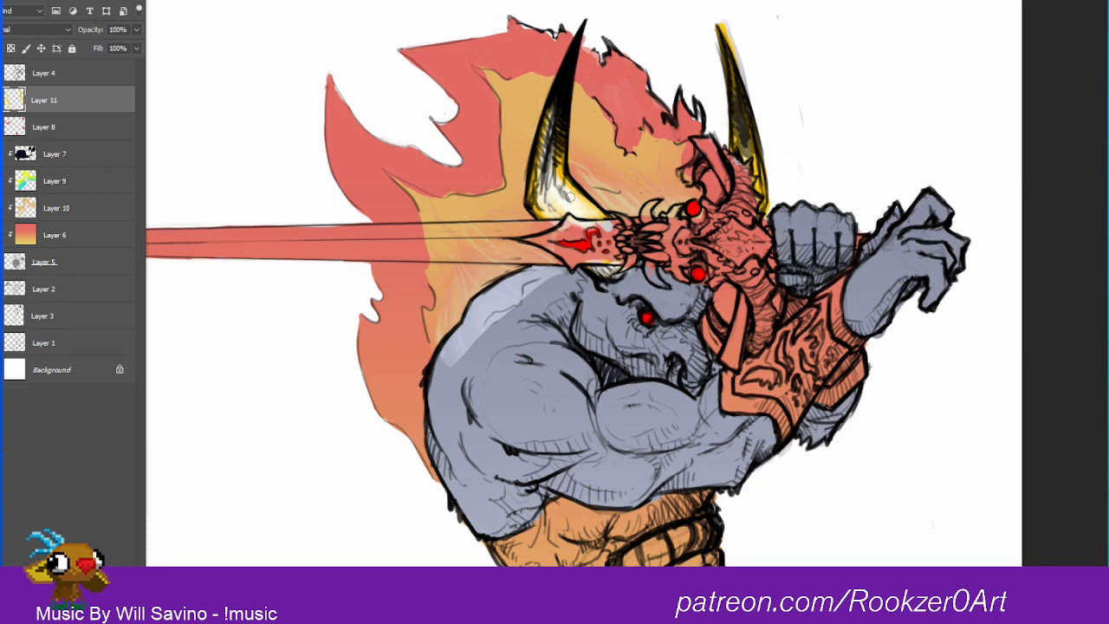
drag(558, 178, 555, 91)
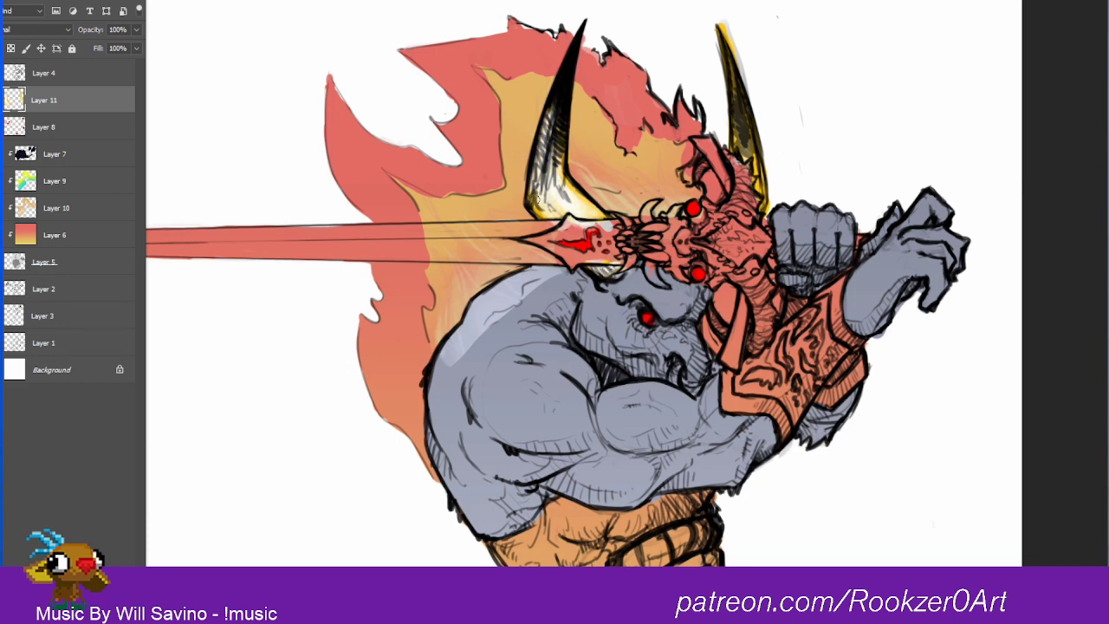
mouse_move(568, 183)
mouse_down()
mouse_move(599, 217)
mouse_move(561, 216)
mouse_up()
drag(557, 148, 564, 176)
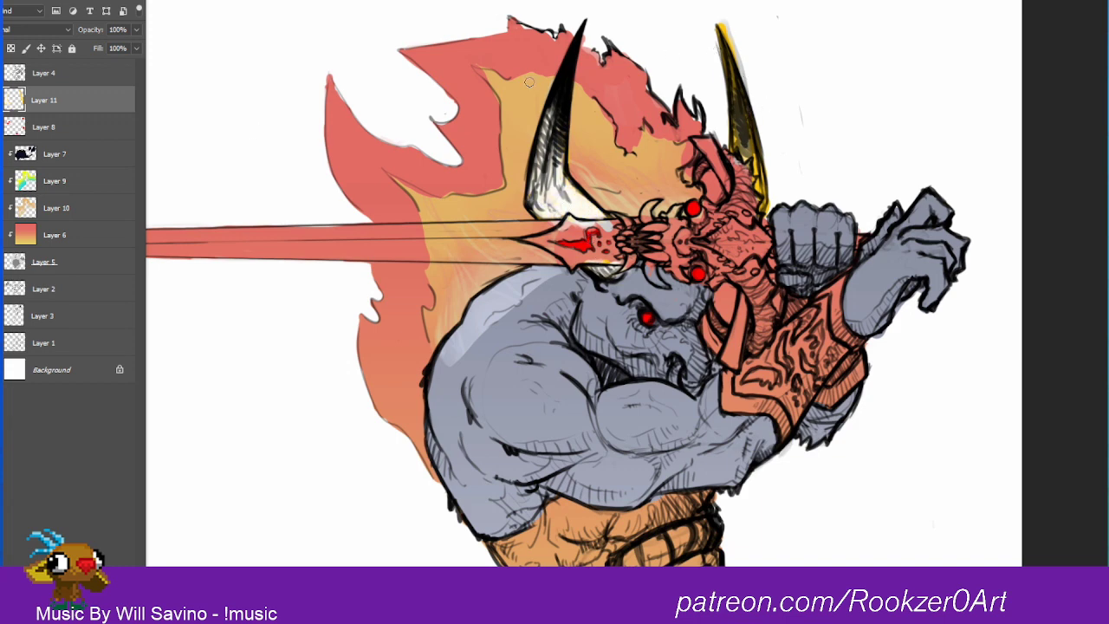
Step: Move Layer 11 back below Layer 8 as a clipping mask and cover the far horn's remaining yellow with off-white
drag(44, 100, 73, 138)
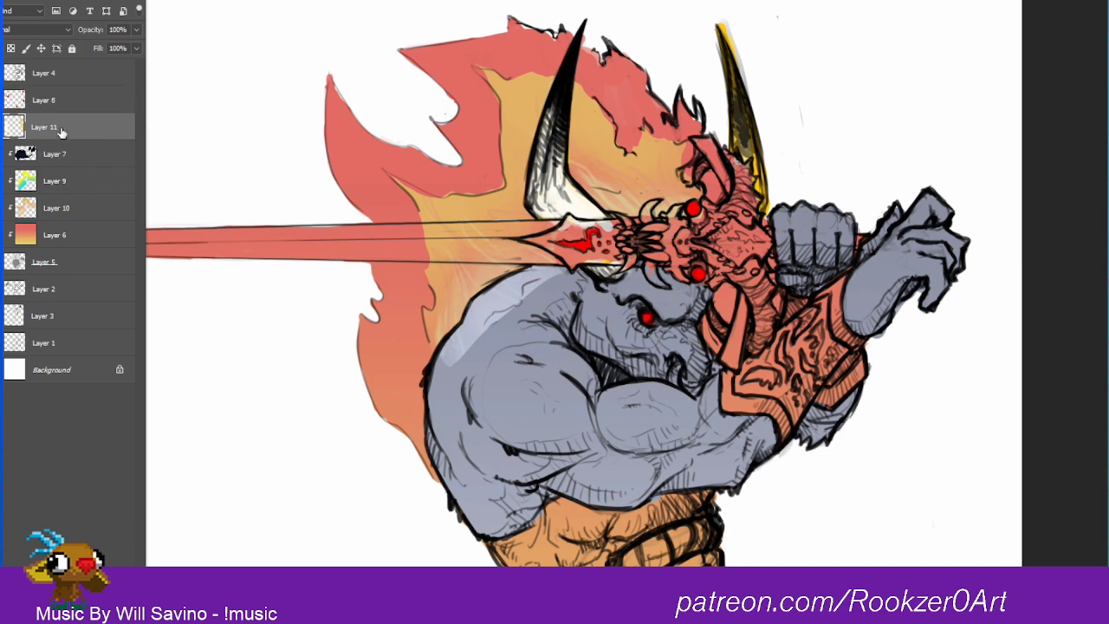
right_click(62, 130)
click(171, 312)
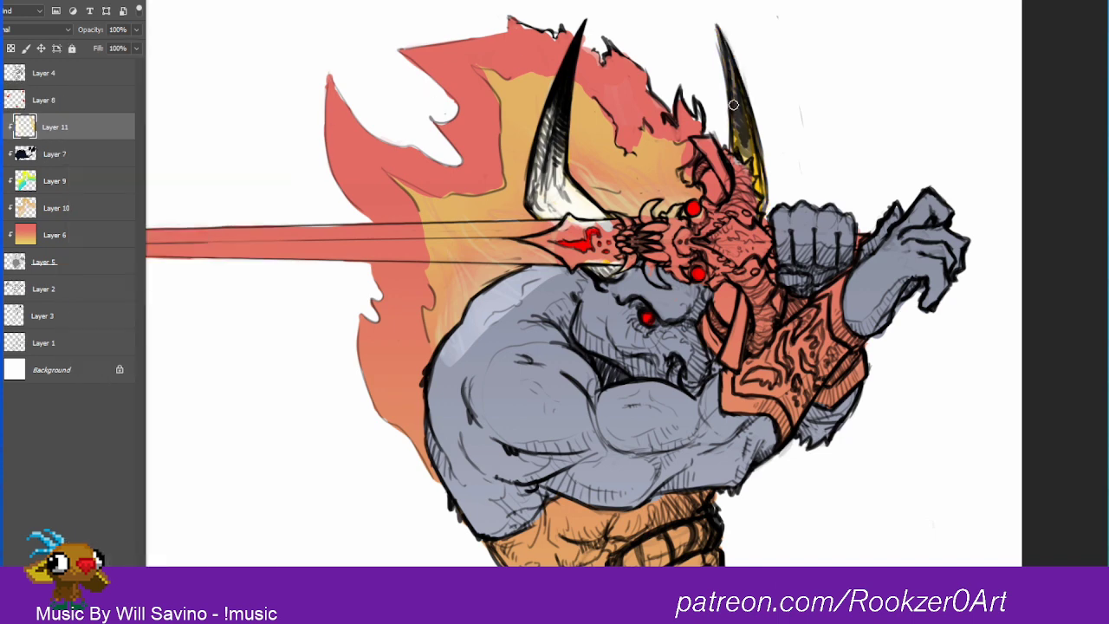
mouse_move(733, 105)
mouse_down()
mouse_move(733, 138)
mouse_move(756, 161)
mouse_move(763, 204)
mouse_up()
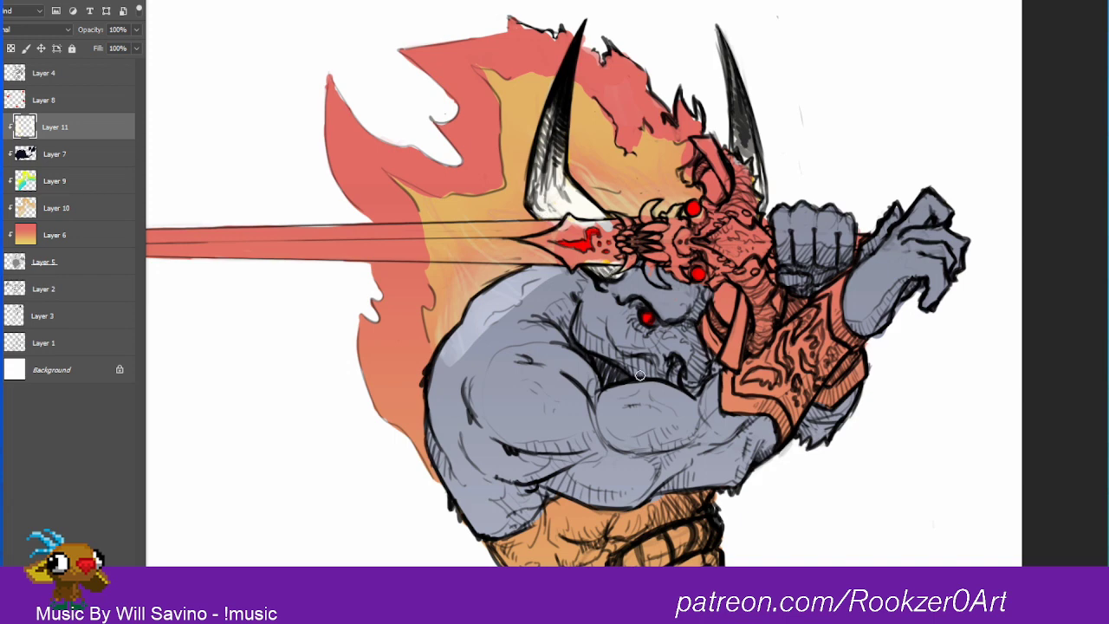
Step: Choose a muted brownish grey and brush soft shading over the lower part of the large horn and the small piece beneath the sword
key(n)
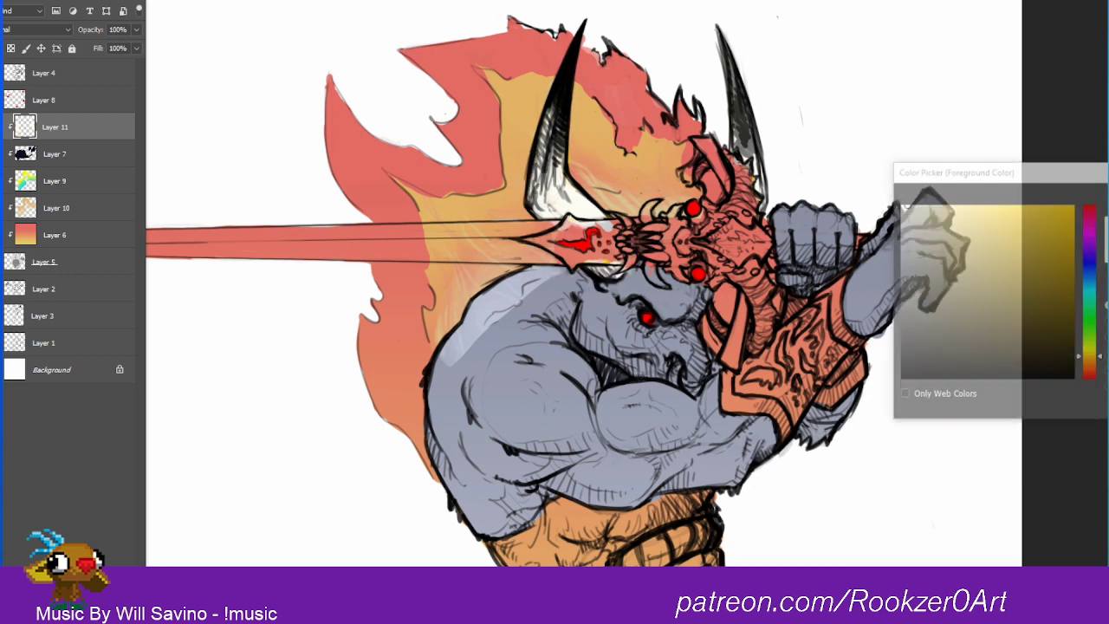
drag(1078, 357, 1079, 366)
click(942, 284)
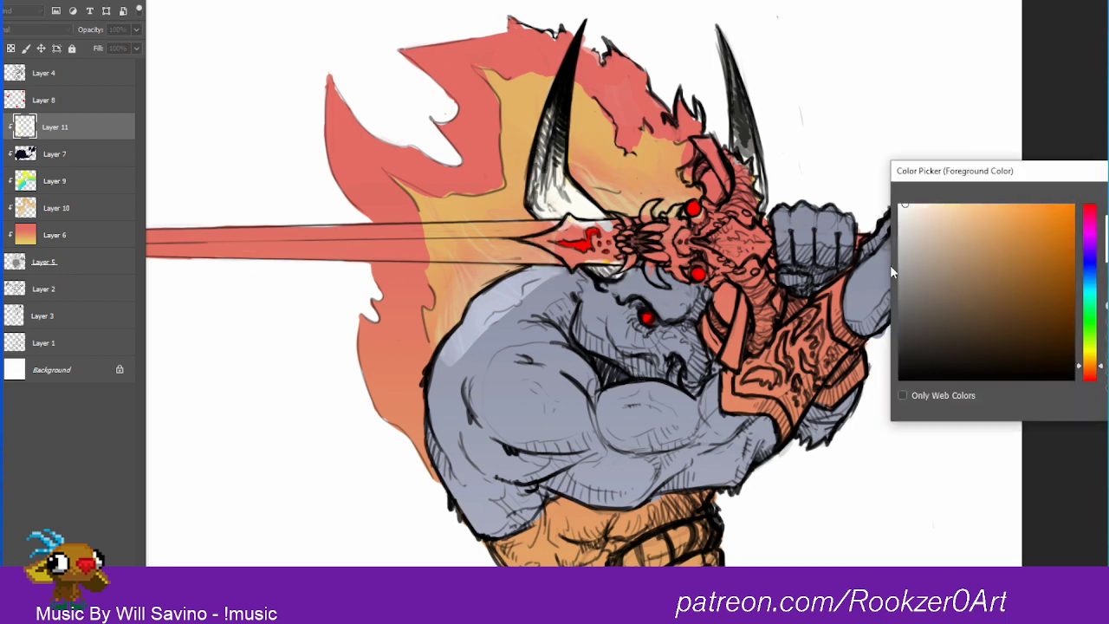
key(Return)
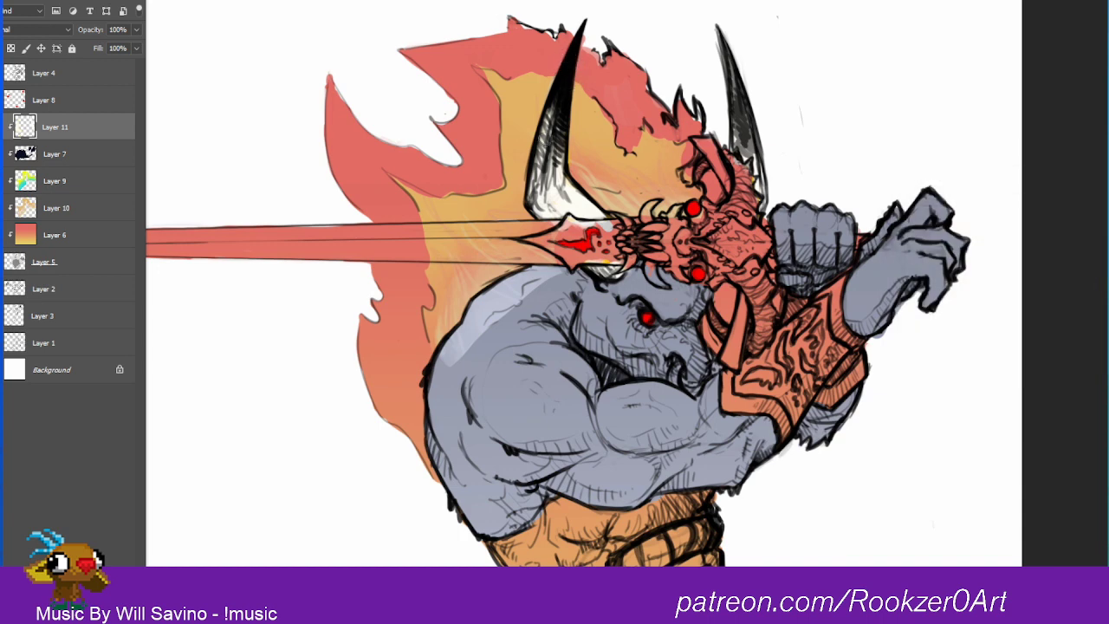
drag(549, 110, 539, 192)
drag(560, 134, 559, 199)
drag(564, 156, 587, 208)
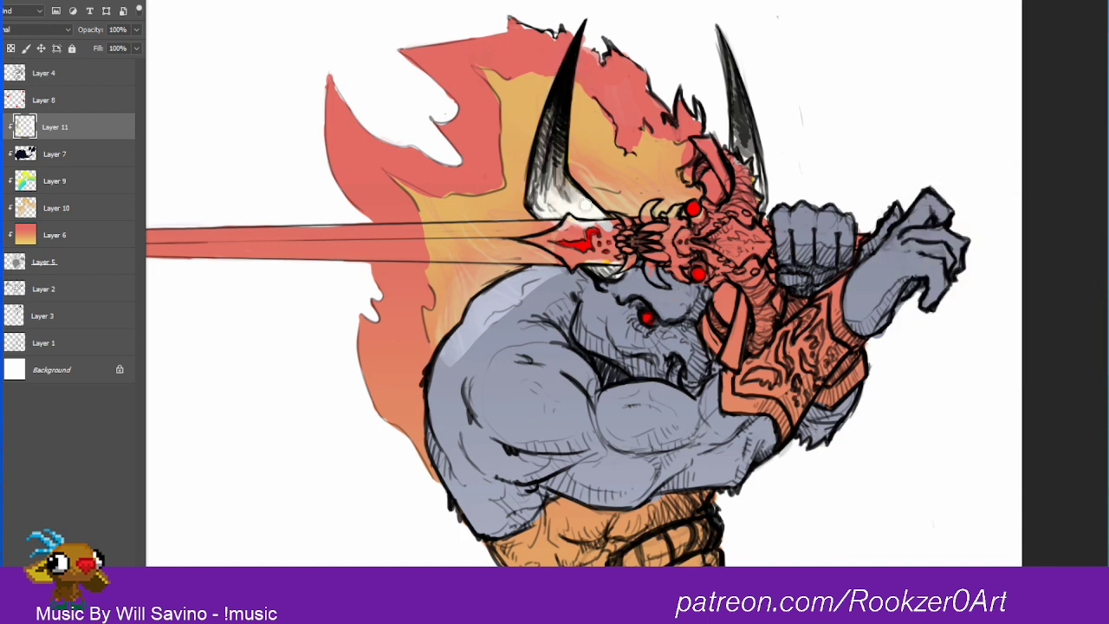
mouse_move(544, 177)
mouse_down()
mouse_move(534, 197)
mouse_move(544, 208)
mouse_move(572, 198)
mouse_move(550, 190)
mouse_up()
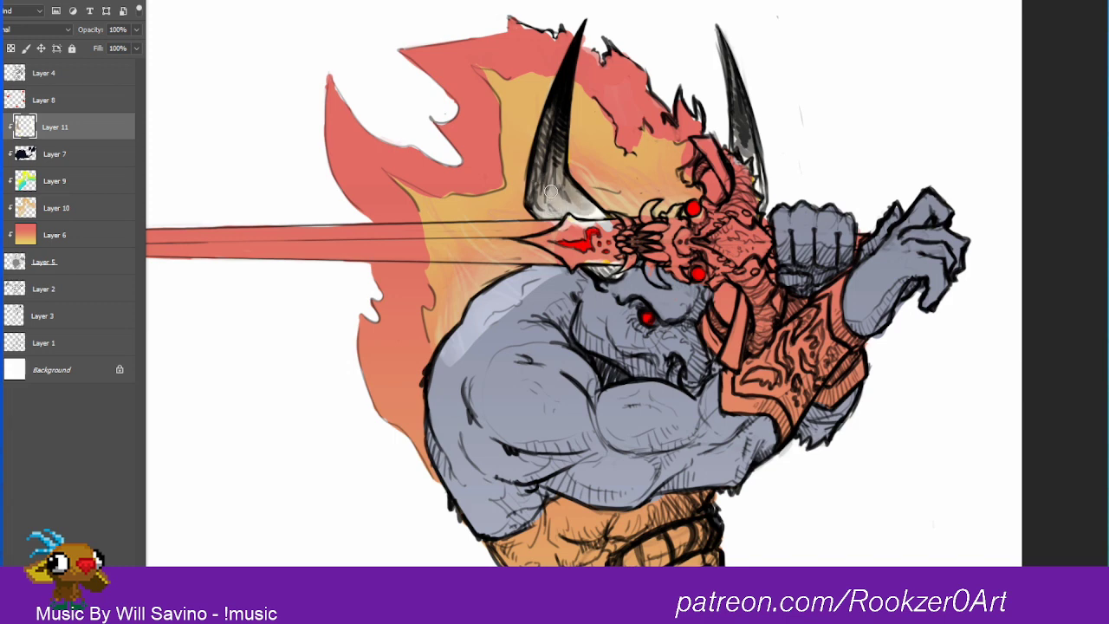
mouse_move(539, 150)
mouse_down()
mouse_move(537, 201)
mouse_move(547, 208)
mouse_move(536, 204)
mouse_move(585, 210)
mouse_move(546, 190)
mouse_move(551, 106)
mouse_move(534, 192)
mouse_move(553, 200)
mouse_move(568, 186)
mouse_move(552, 177)
mouse_move(538, 190)
mouse_move(559, 210)
mouse_move(576, 201)
mouse_move(601, 214)
mouse_move(546, 193)
mouse_up()
drag(597, 273, 615, 269)
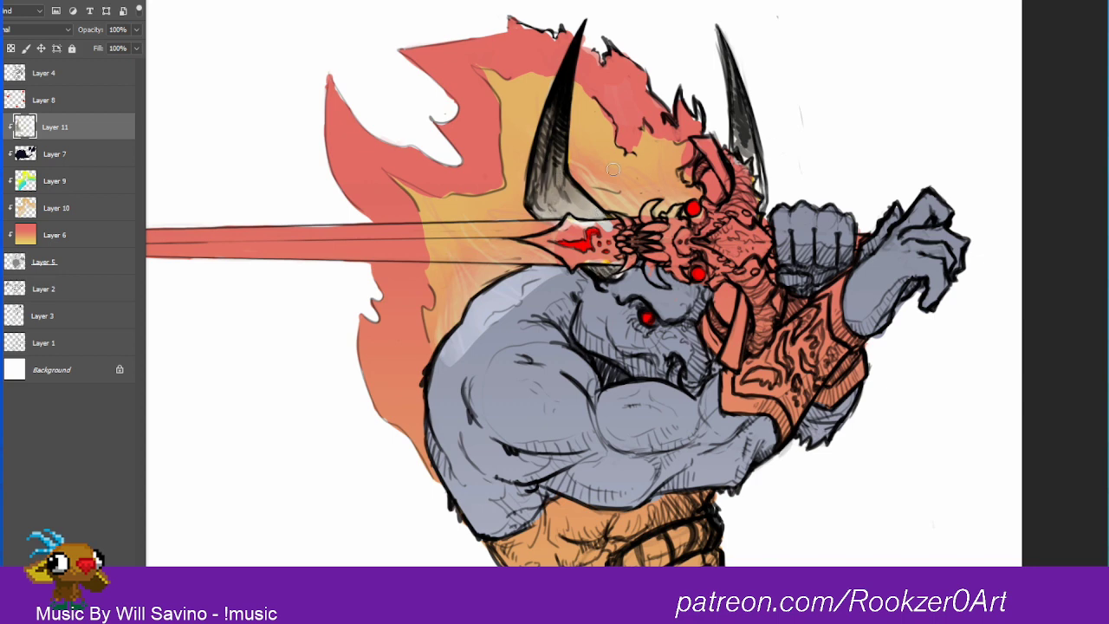
Step: Shade the far horn down to its base with the brownish grey and deepen the shading at the large horn's base
mouse_move(735, 90)
mouse_down()
mouse_move(759, 190)
mouse_move(735, 64)
mouse_up()
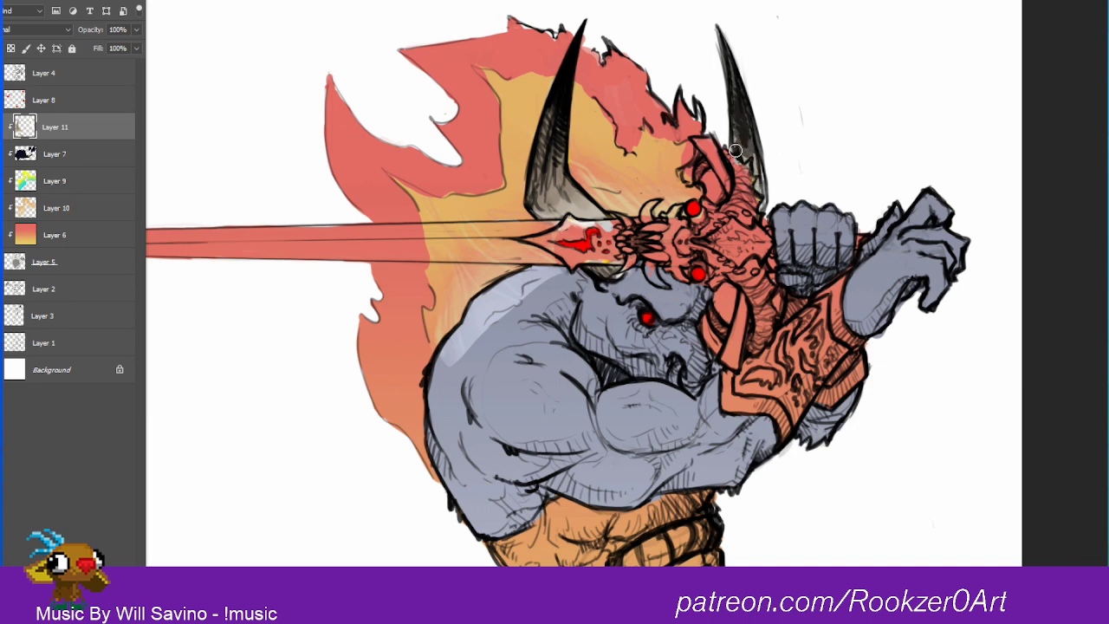
drag(736, 150, 760, 175)
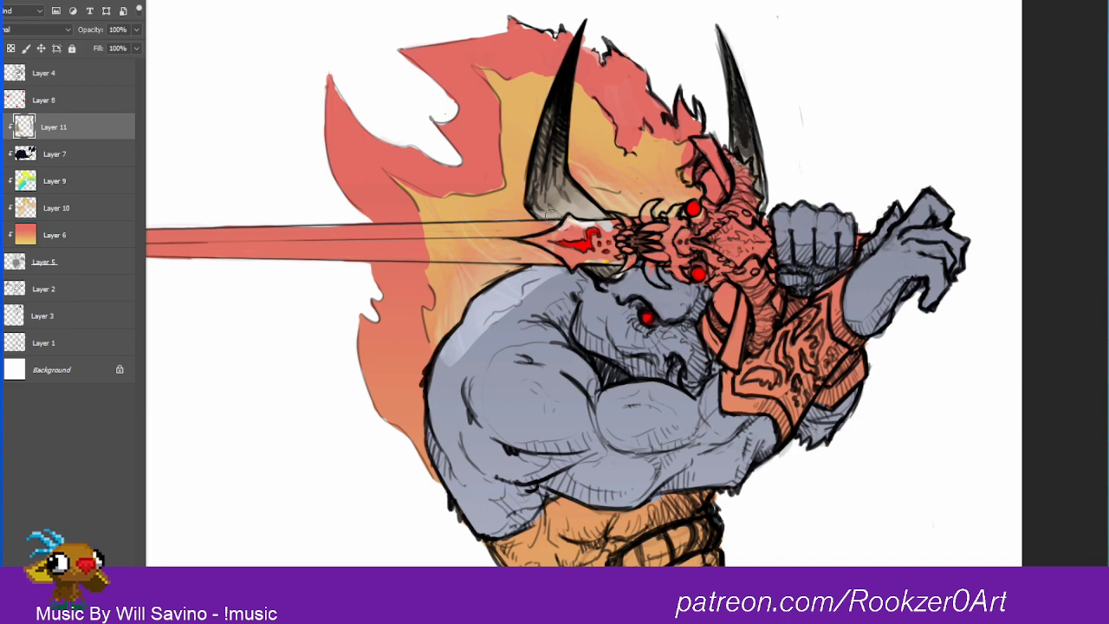
drag(550, 214, 581, 214)
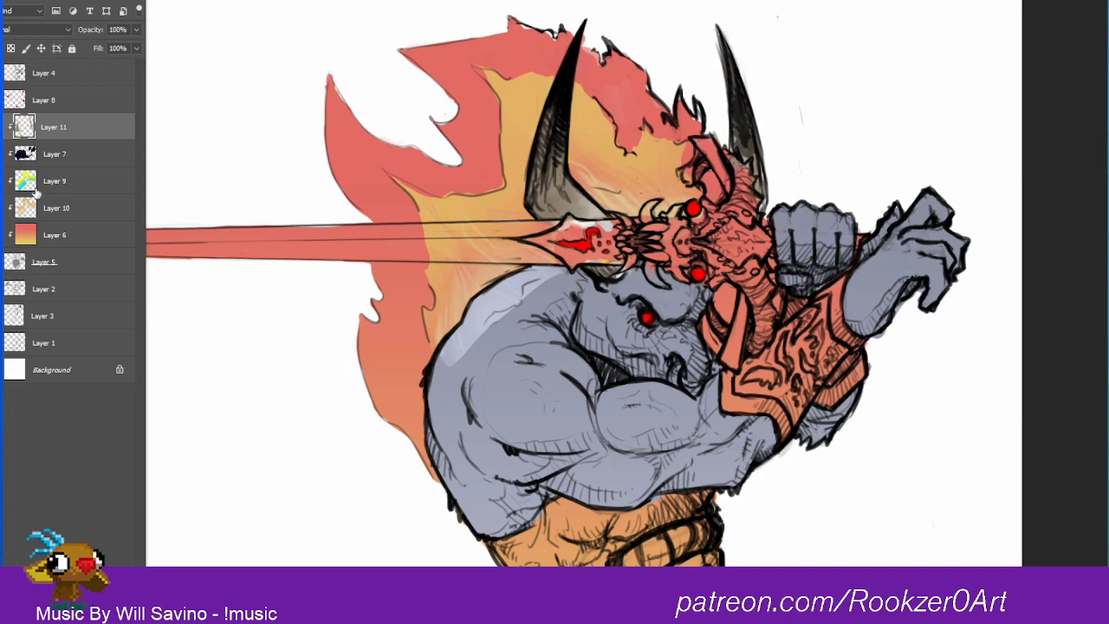
Step: Remove the stray pale patch from the warrior's shoulder on Layer 10
click(64, 160)
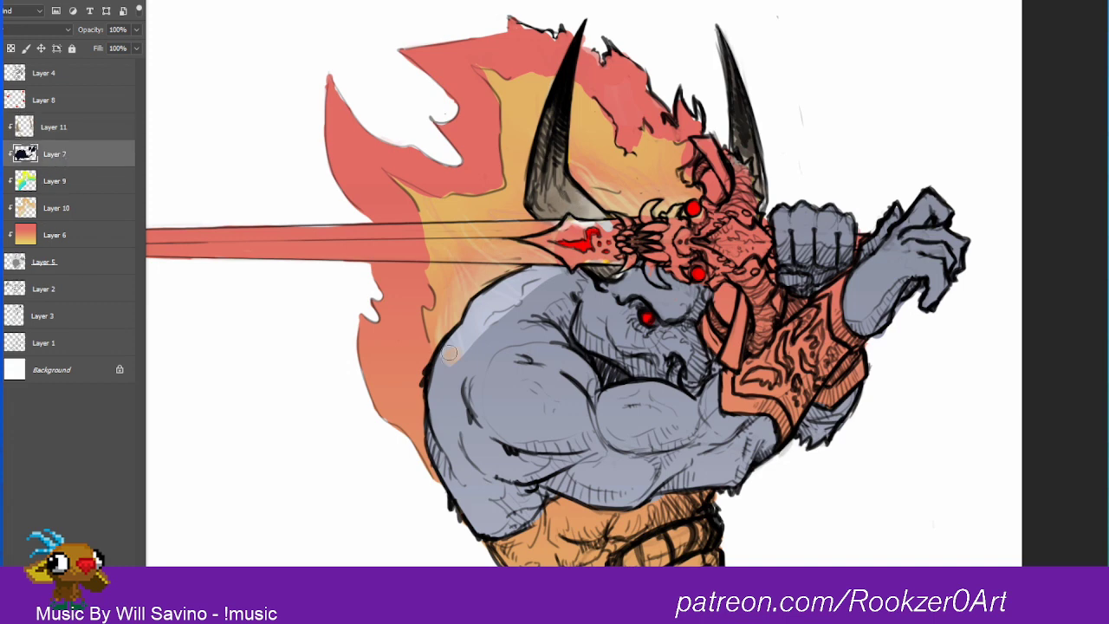
click(55, 212)
mouse_move(473, 367)
mouse_down()
mouse_move(452, 340)
mouse_move(478, 308)
mouse_up()
key(ctrl+z)
key(ctrl+z)
key(ctrl+z)
key(ctrl+z)
key(ctrl+z)
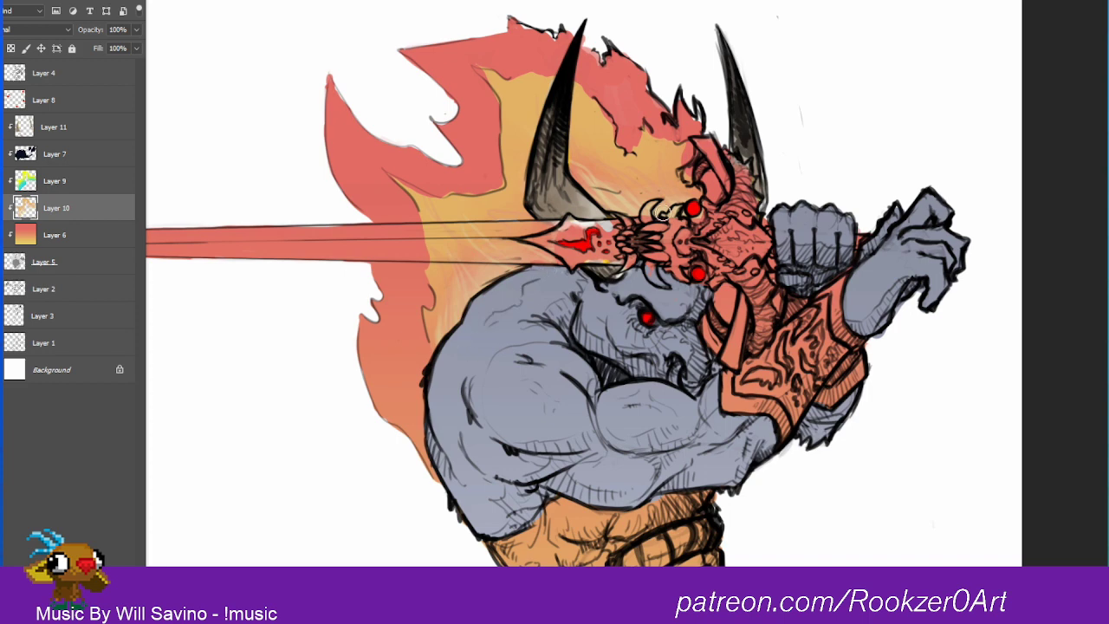
Step: Set the foreground color to a pale cyan-grey and add a new clipped layer above Layer 10 for the sword
click(1, 326)
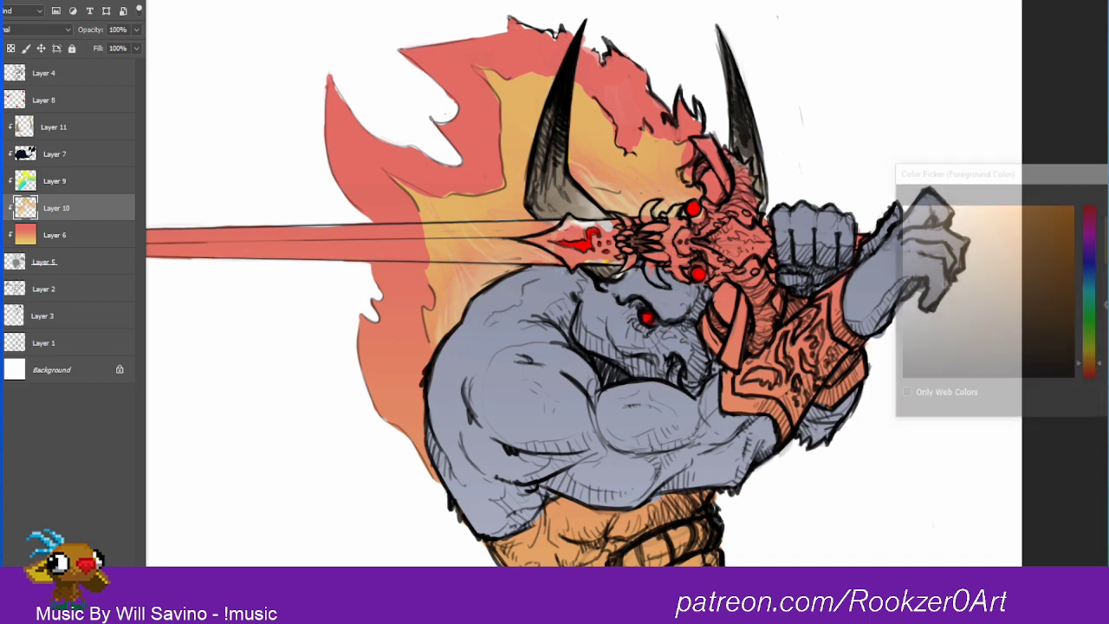
key(Return)
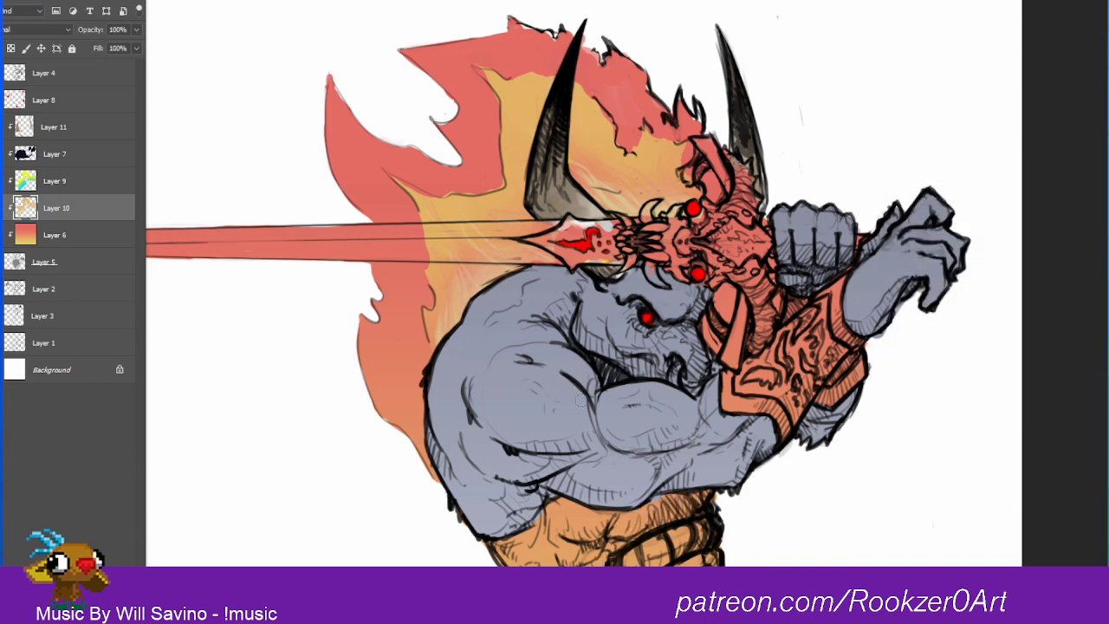
click(2, 325)
click(904, 239)
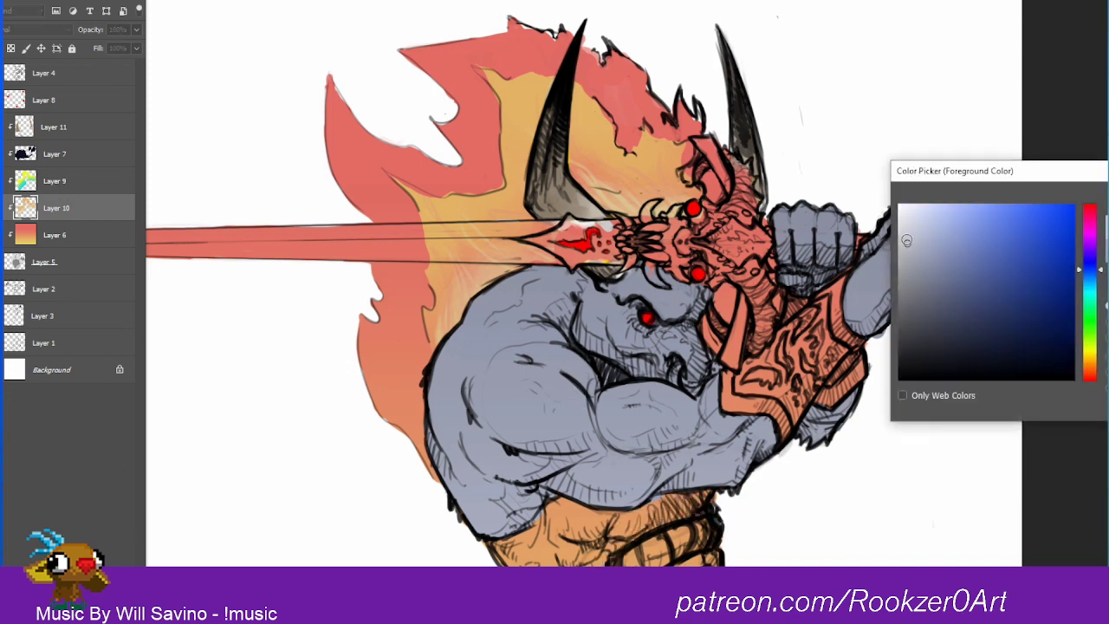
drag(1094, 271, 1098, 294)
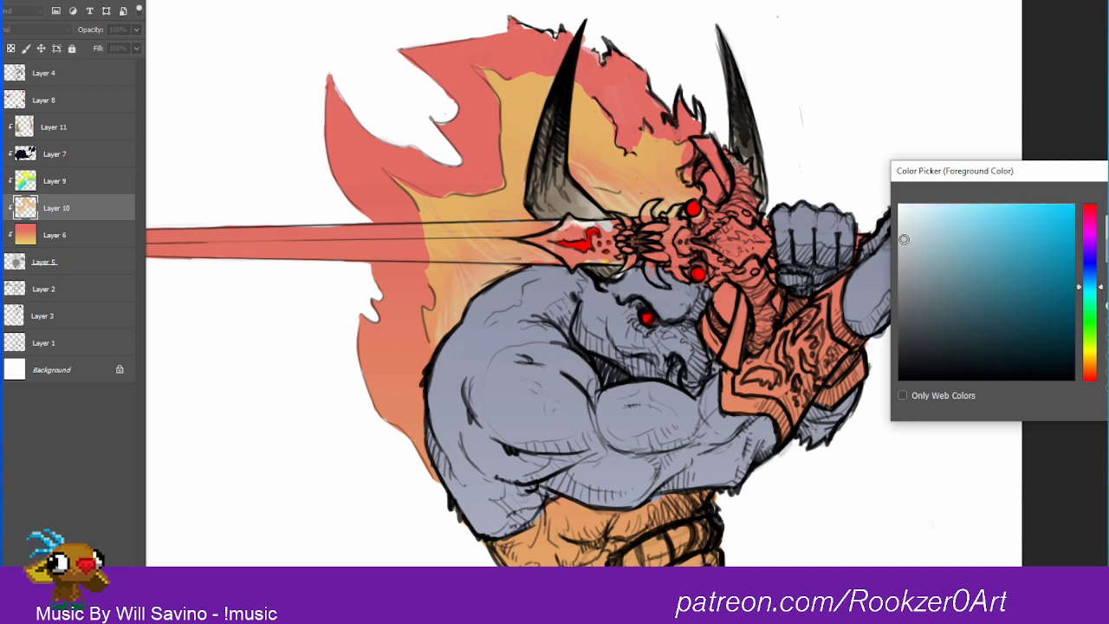
click(911, 236)
key(Return)
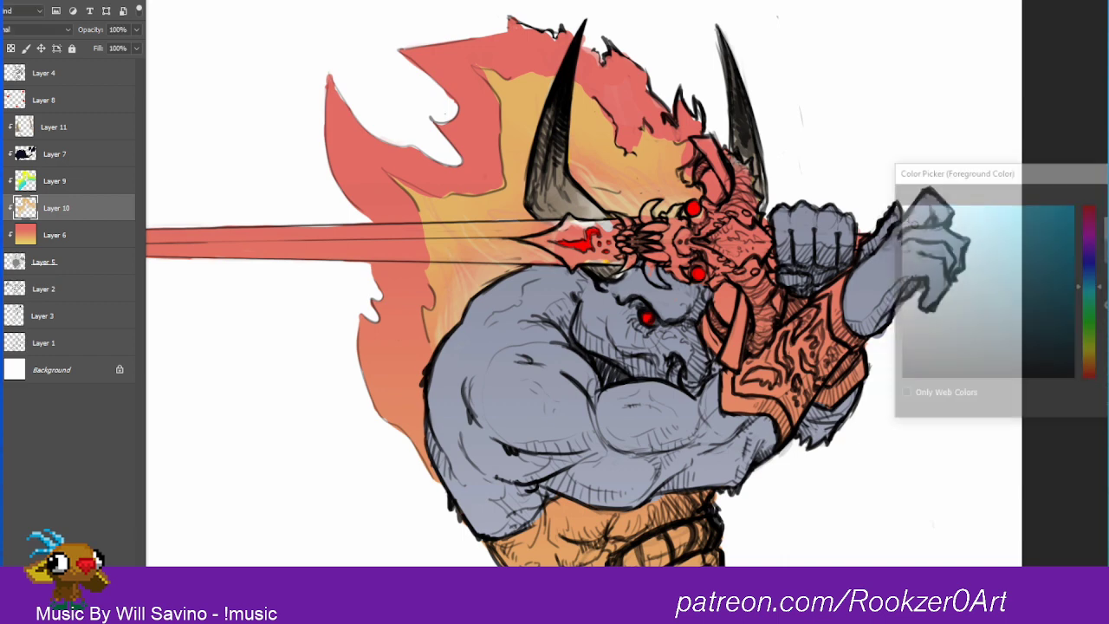
mouse_move(190, 236)
mouse_down()
mouse_move(349, 212)
mouse_move(328, 220)
mouse_up()
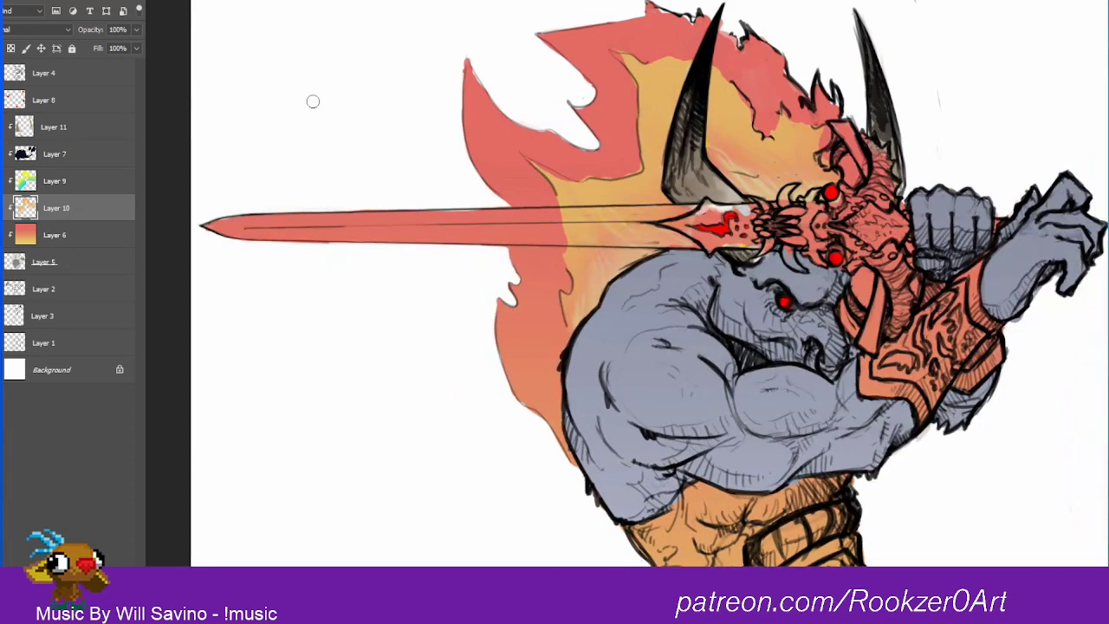
key(ctrl+shift+alt+n)
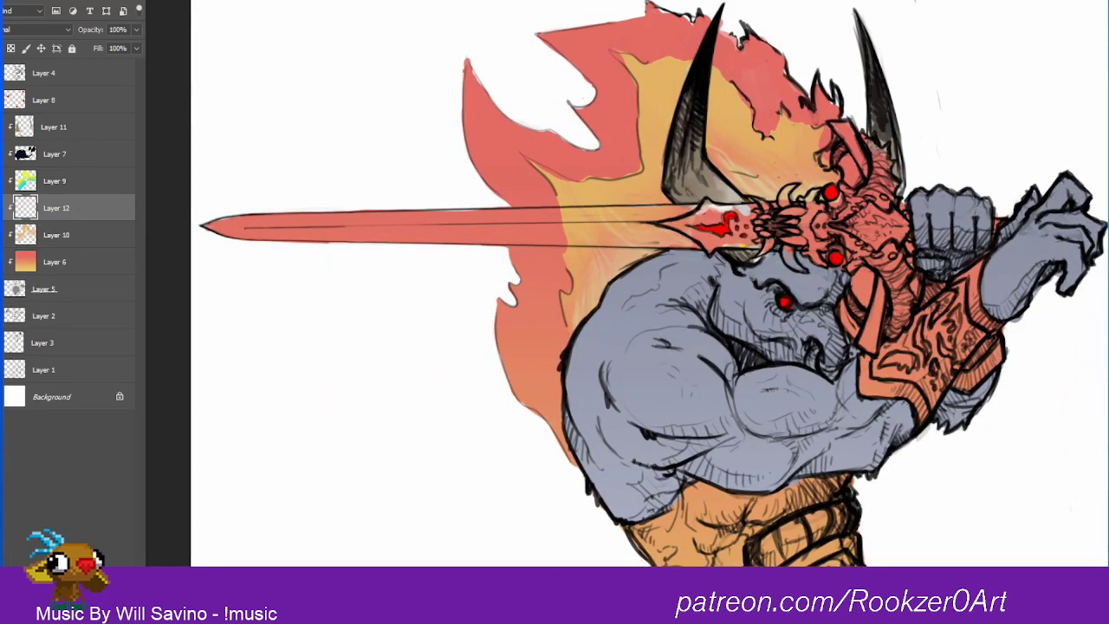
Step: Paint the sword blade, the front of the skull hilt and the upper crossguard tip pale cyan-grey on Layer 12
mouse_move(218, 217)
mouse_down()
mouse_move(246, 252)
mouse_move(241, 194)
mouse_move(285, 250)
mouse_move(276, 184)
mouse_move(322, 237)
mouse_move(346, 237)
mouse_move(338, 206)
mouse_move(378, 212)
mouse_move(375, 180)
mouse_up()
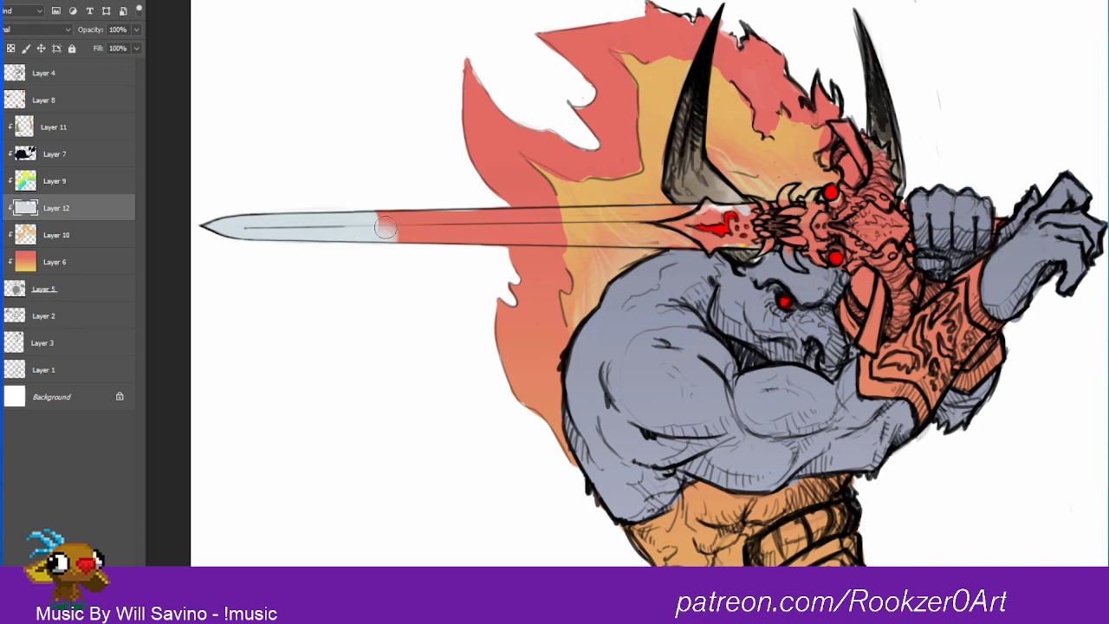
mouse_move(386, 227)
mouse_down()
mouse_move(624, 217)
mouse_move(648, 199)
mouse_up()
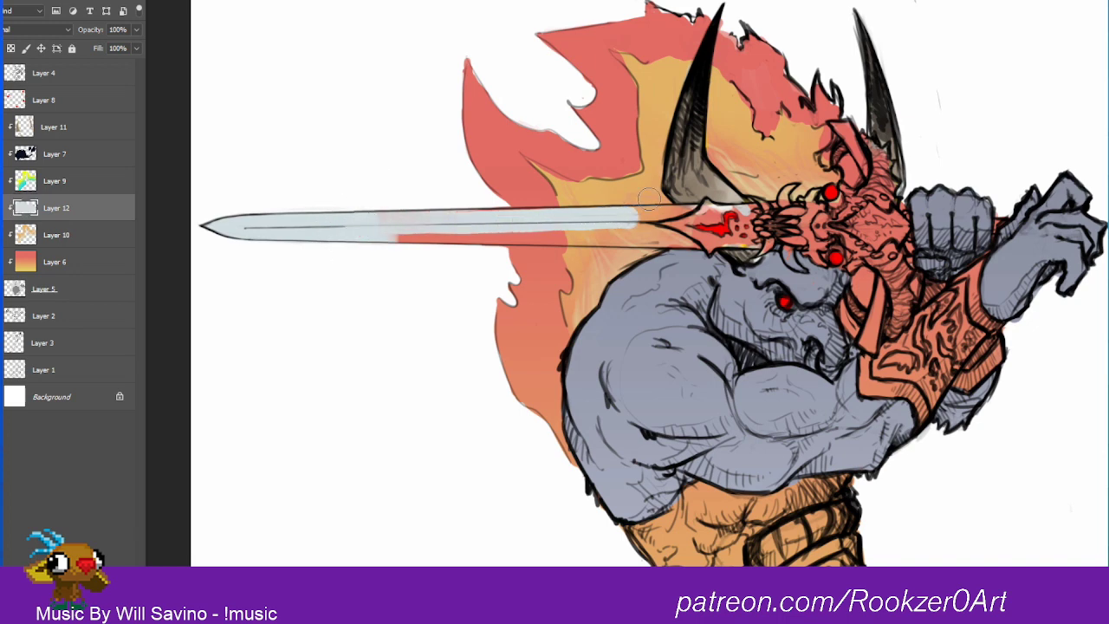
mouse_move(408, 231)
mouse_down()
mouse_move(390, 223)
mouse_move(557, 224)
mouse_move(485, 232)
mouse_move(689, 241)
mouse_move(556, 236)
mouse_move(673, 237)
mouse_move(633, 216)
mouse_move(734, 227)
mouse_move(703, 209)
mouse_move(676, 221)
mouse_move(733, 231)
mouse_move(707, 243)
mouse_move(784, 232)
mouse_move(793, 219)
mouse_move(845, 207)
mouse_move(785, 230)
mouse_move(802, 239)
mouse_move(870, 198)
mouse_move(819, 222)
mouse_move(842, 221)
mouse_move(854, 192)
mouse_up()
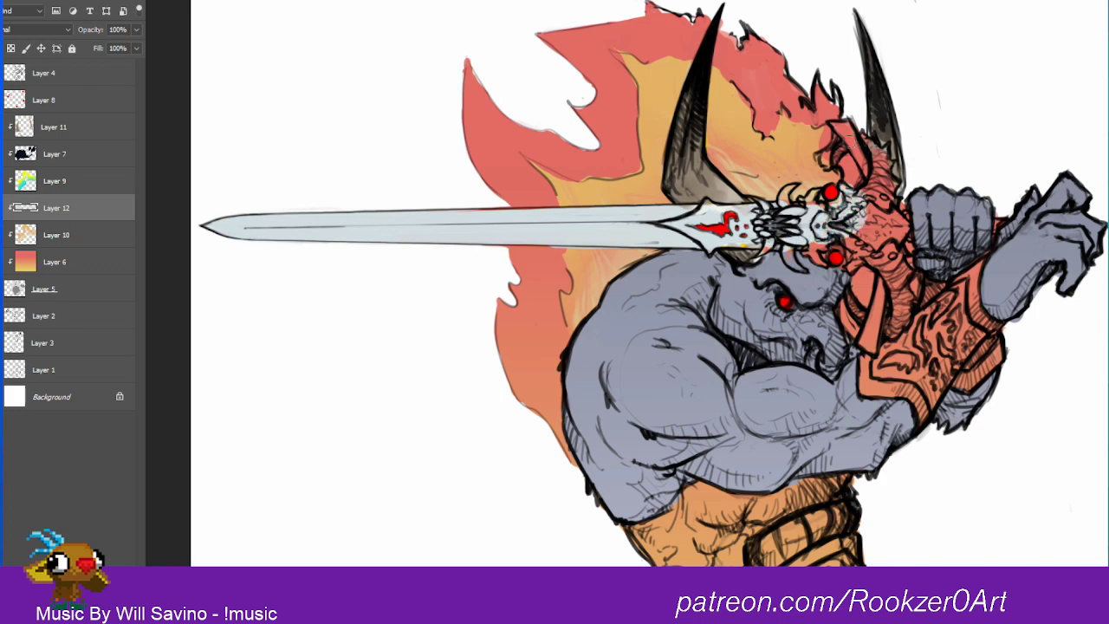
mouse_move(851, 137)
mouse_down()
mouse_move(868, 170)
mouse_move(853, 138)
mouse_up()
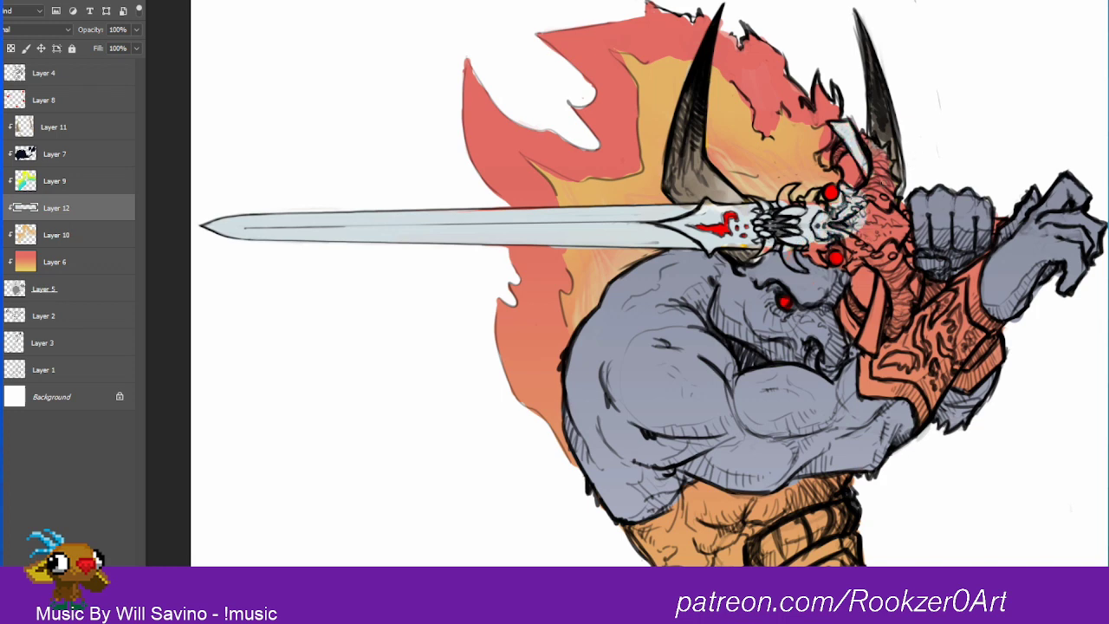
Step: Choose a dark golden yellow and paint both crossguard tips, the small skull details and the ornate collar at the blade's base
drag(1090, 319, 1093, 360)
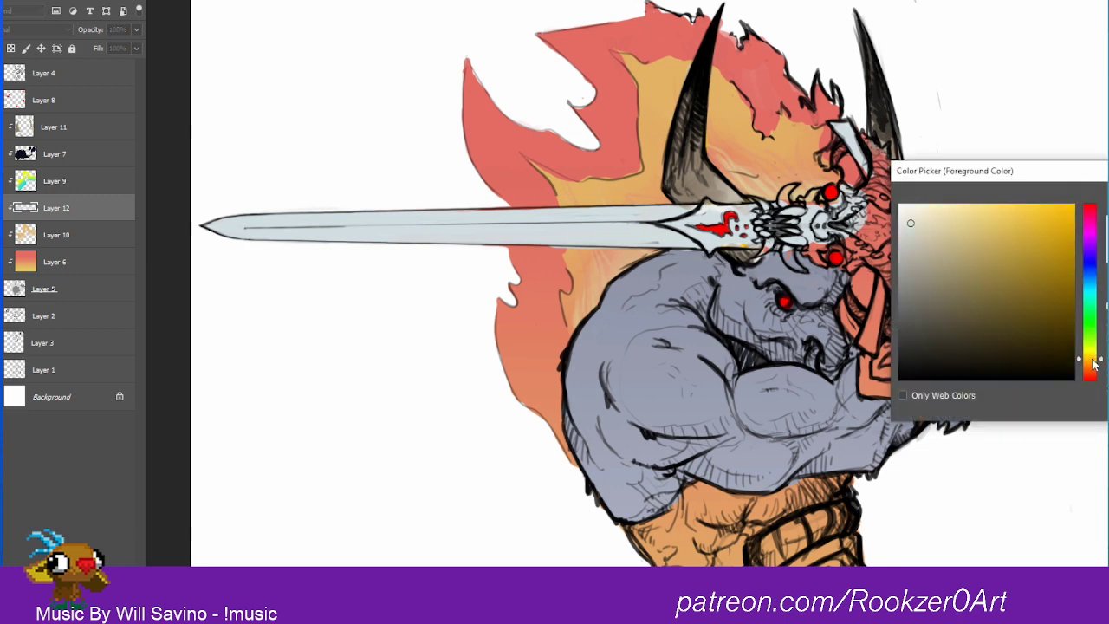
click(1031, 274)
drag(1097, 359, 1097, 362)
click(1043, 263)
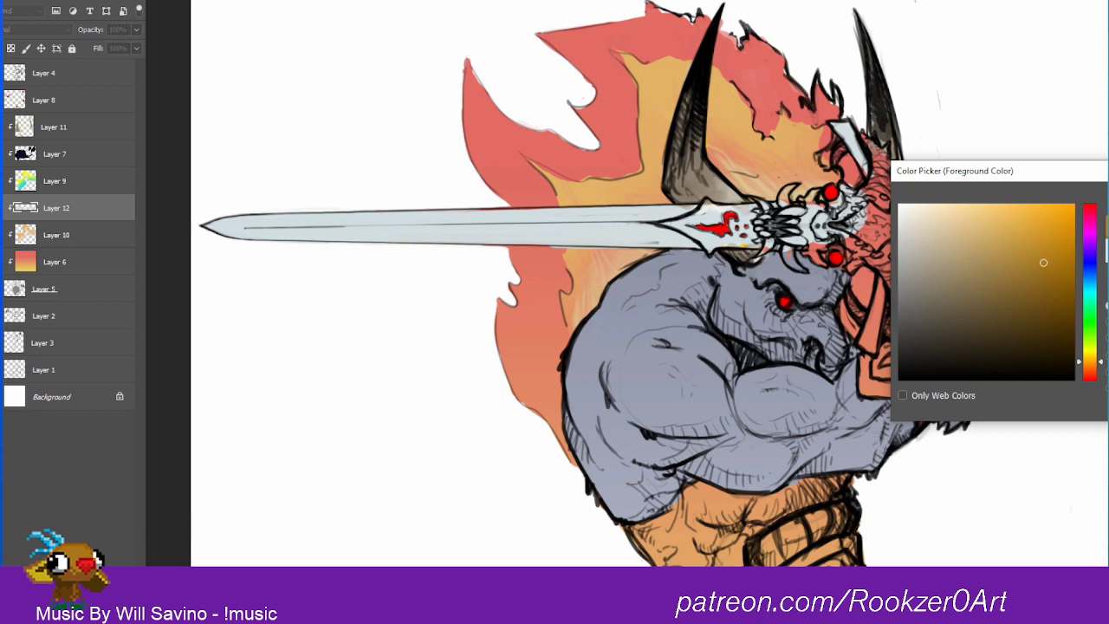
key(Return)
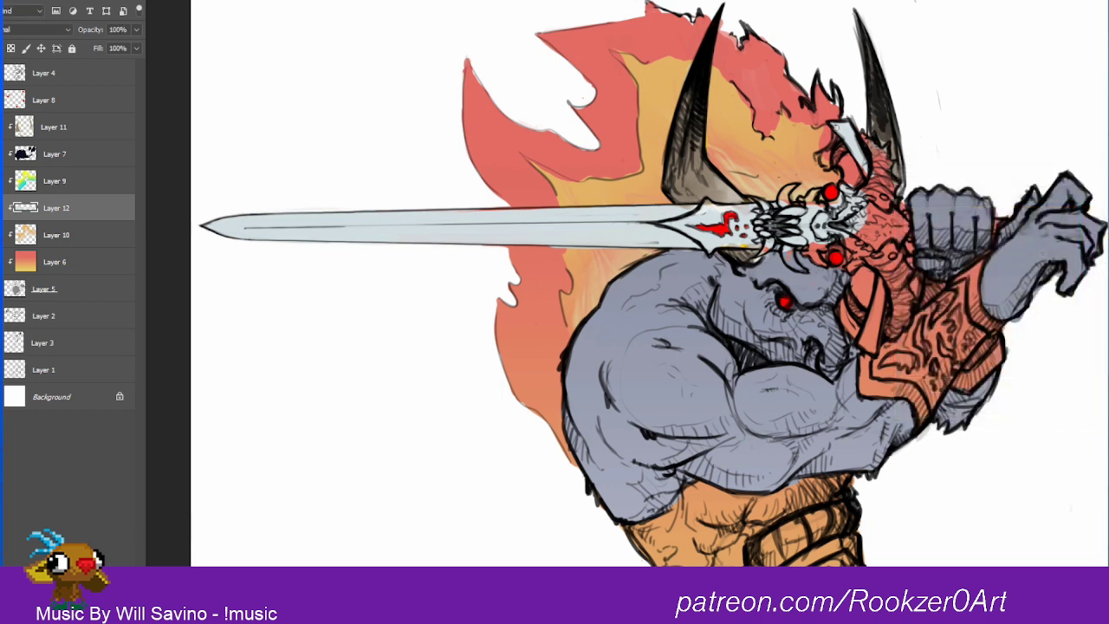
mouse_move(837, 127)
mouse_down()
mouse_move(864, 167)
mouse_move(847, 129)
mouse_up()
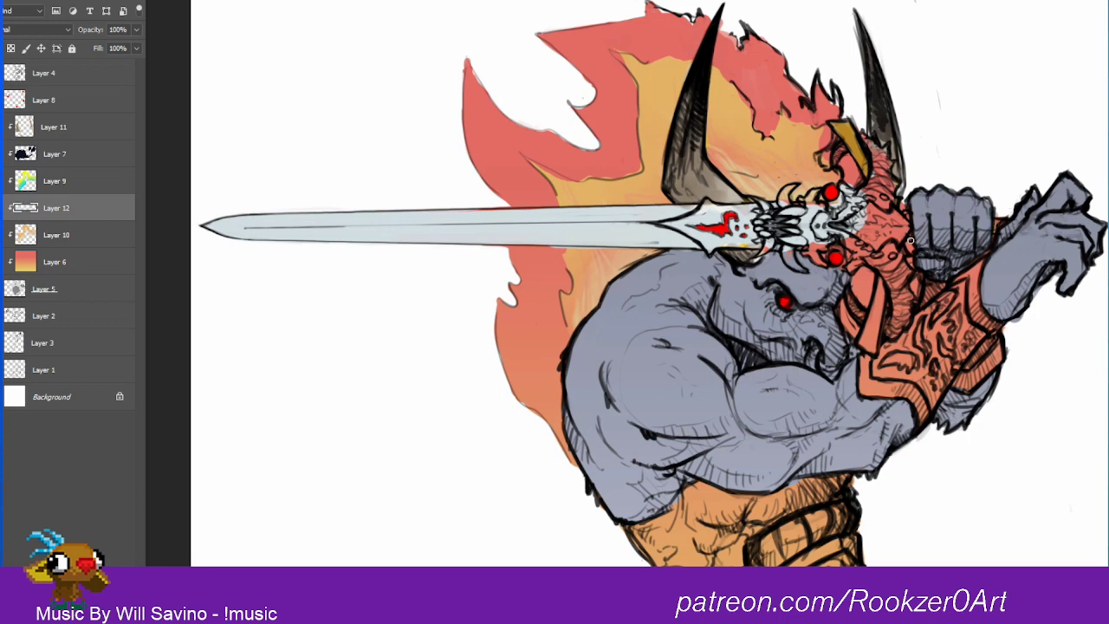
drag(878, 281, 865, 340)
drag(865, 340, 883, 287)
drag(866, 347, 872, 346)
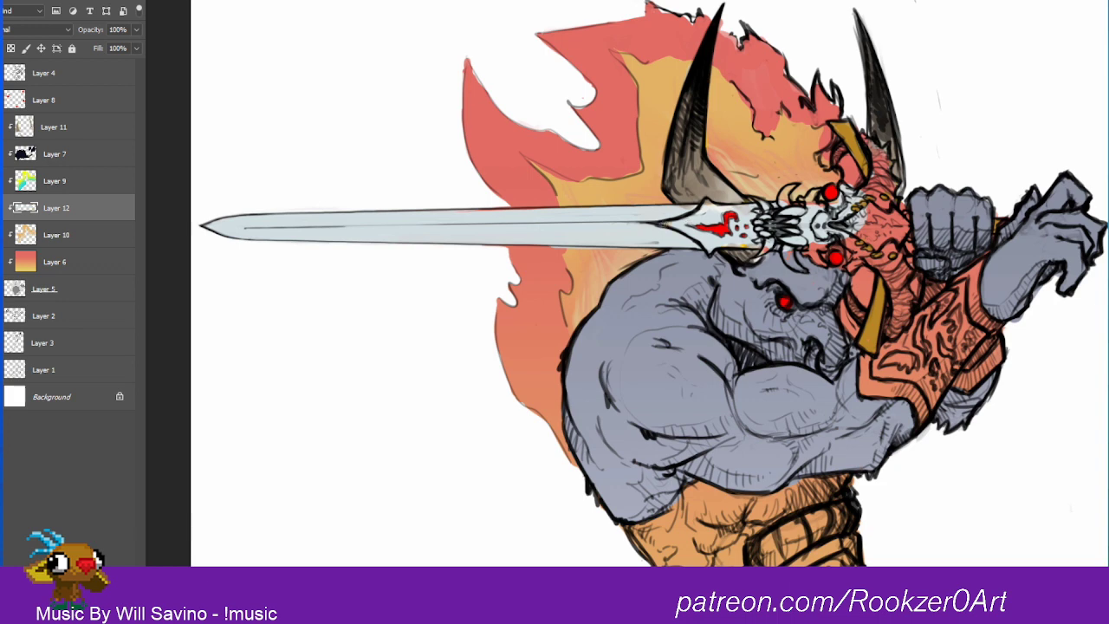
mouse_move(661, 226)
mouse_down()
mouse_move(706, 205)
mouse_move(703, 213)
mouse_move(750, 210)
mouse_move(748, 241)
mouse_up()
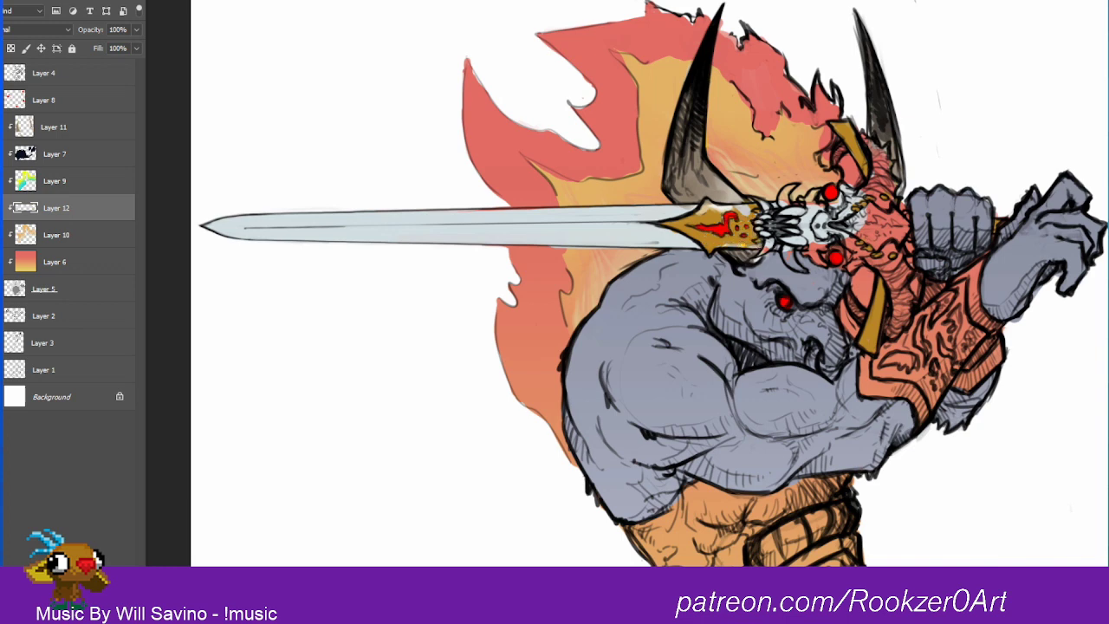
Step: Move Layer 11 down the clipping stack to sit between Layer 12 and Layer 10
drag(54, 128, 55, 221)
right_click(65, 211)
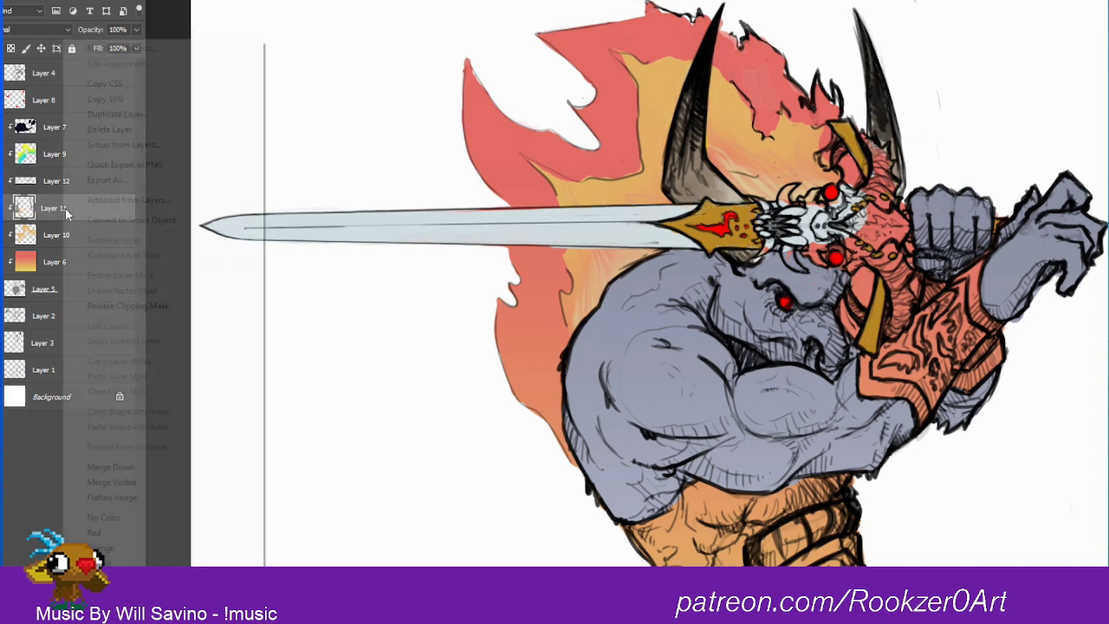
click(49, 211)
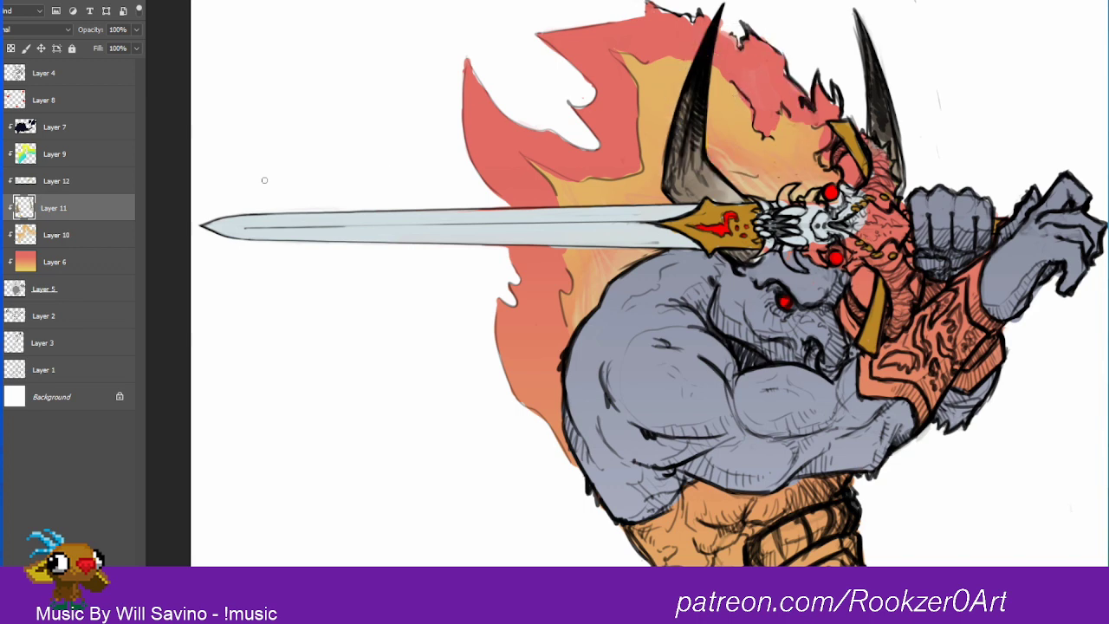
Step: Try a Burn blend mode on the inner flame's Layer 10 and switch it to Color Dodge
key(alt+bracketleft)
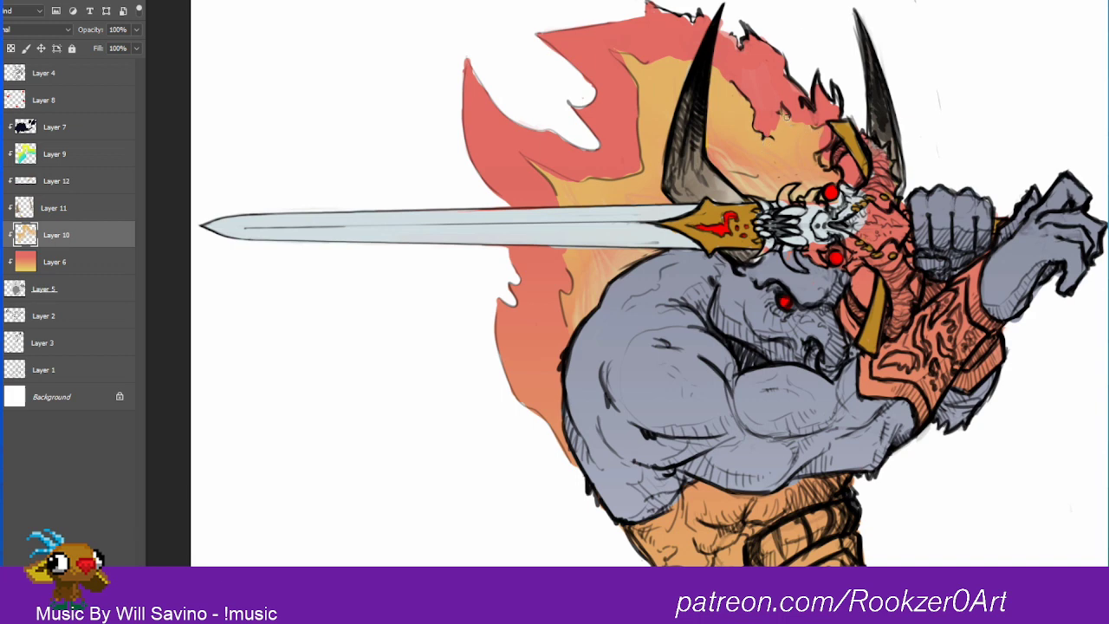
click(39, 30)
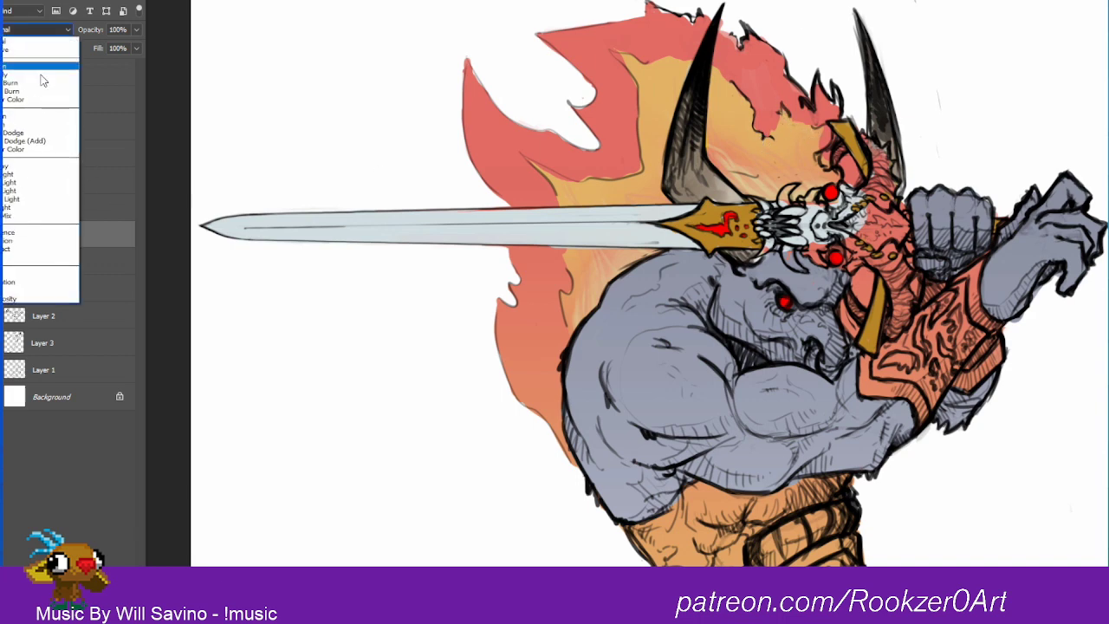
click(31, 122)
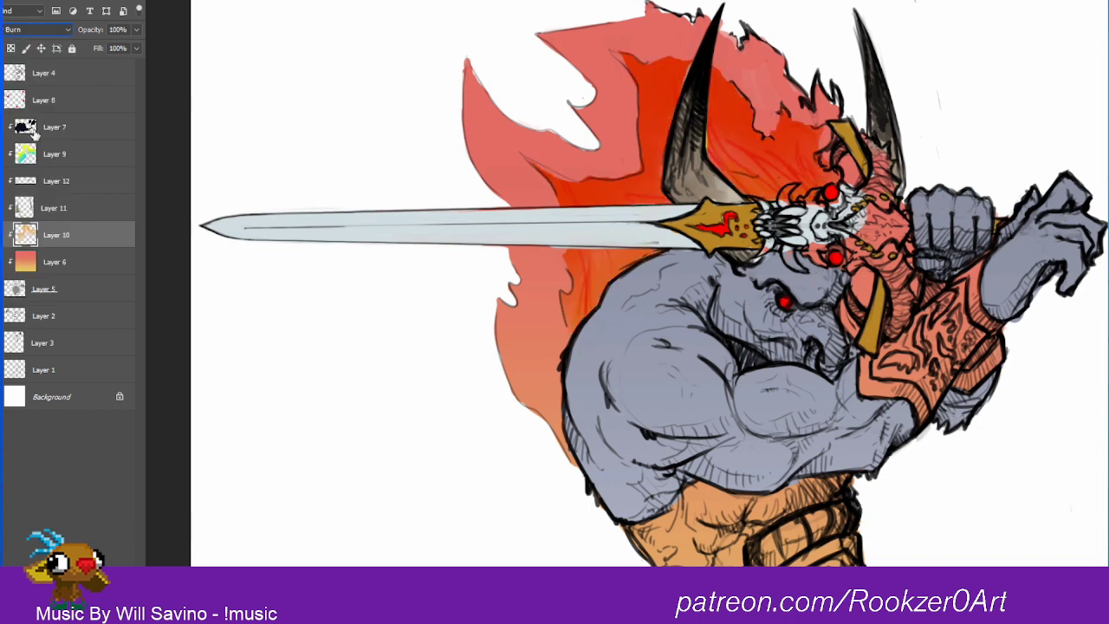
click(40, 29)
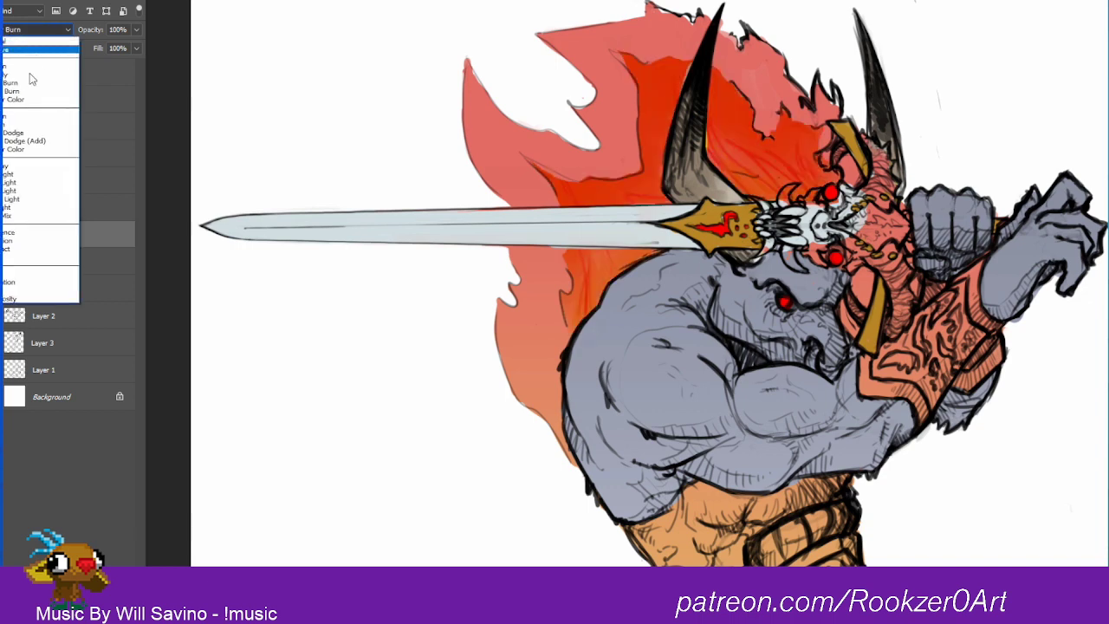
click(24, 130)
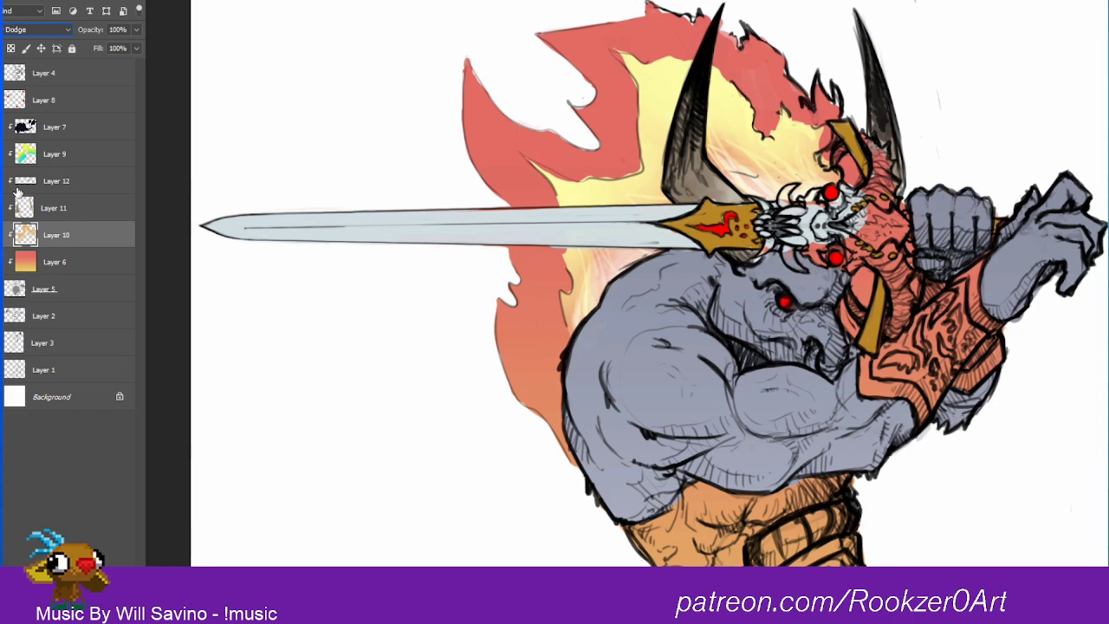
Step: Switch the inner flame's Layer 10 to Linear Burn blending and lower its fill to 35%
click(39, 31)
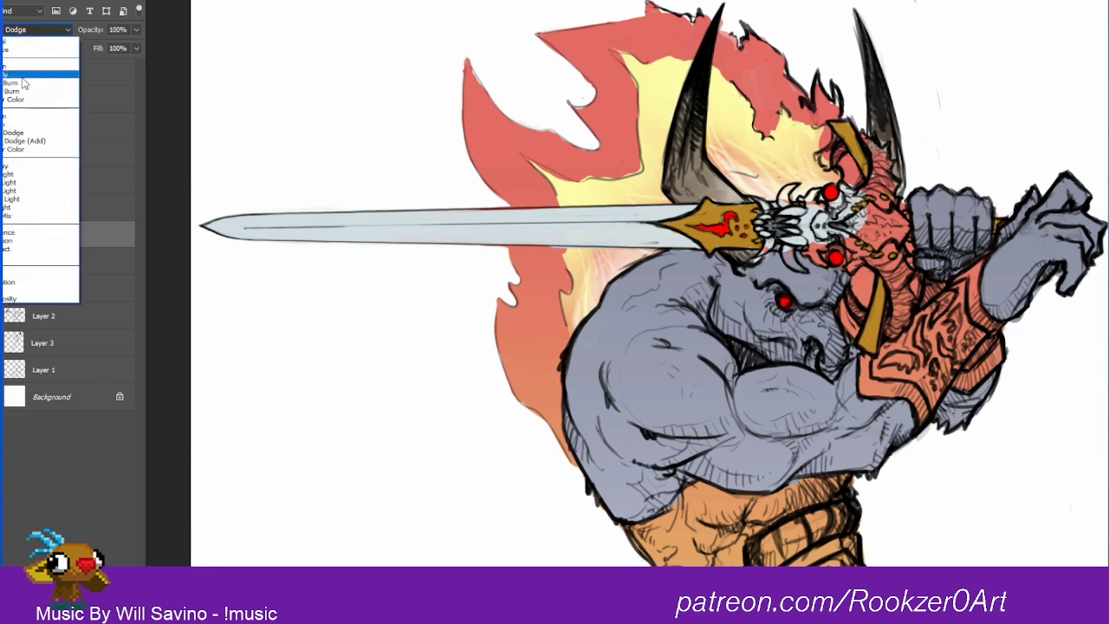
click(23, 91)
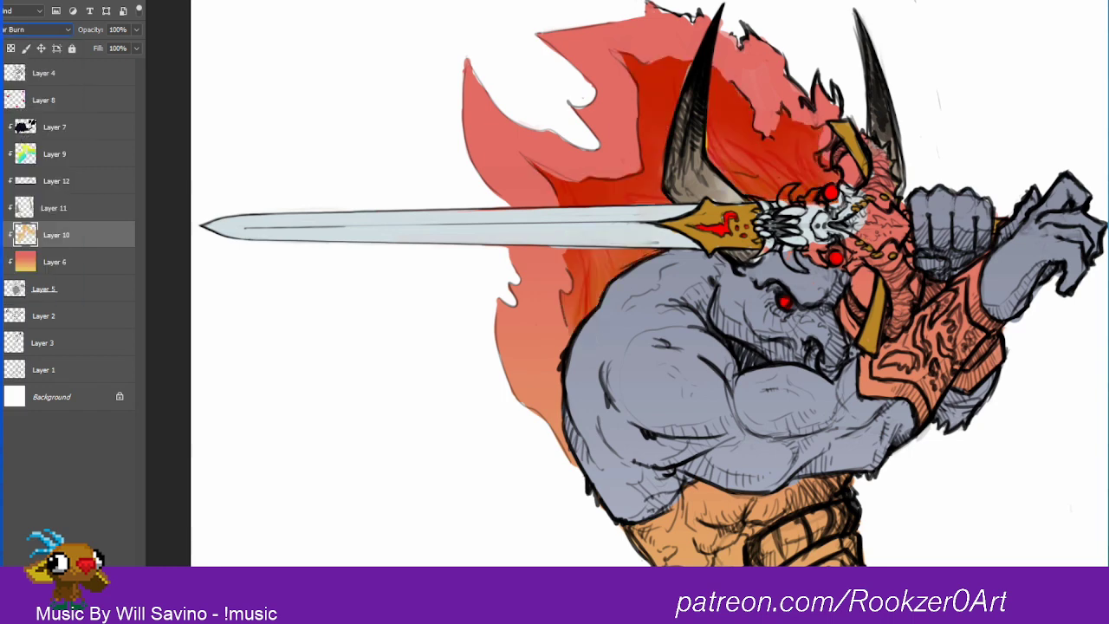
drag(98, 48, 61, 48)
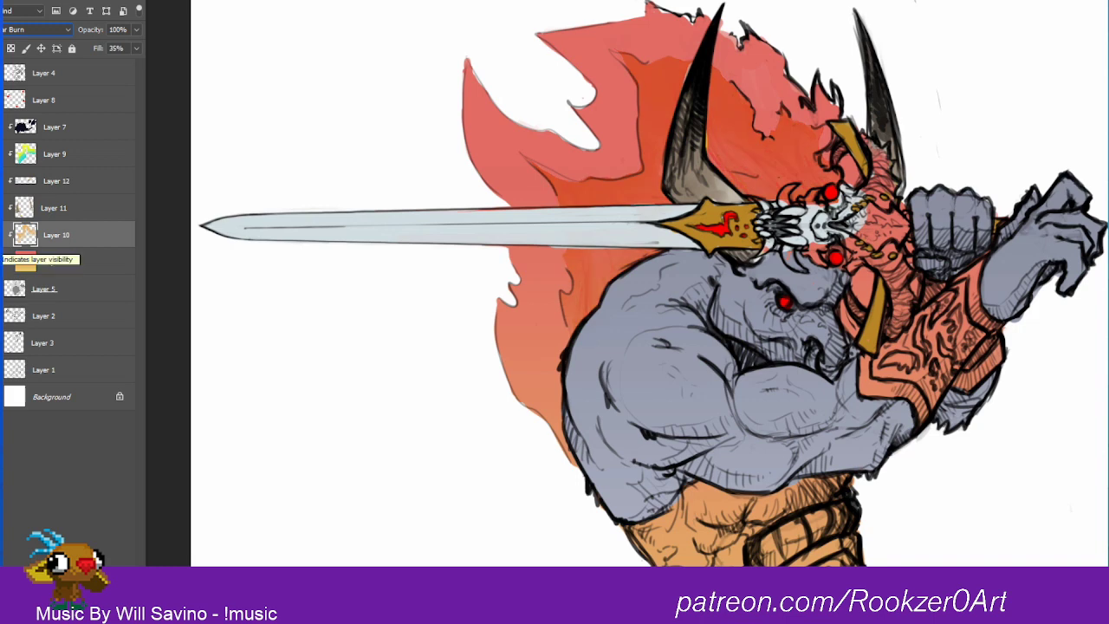
key(ctrl+u)
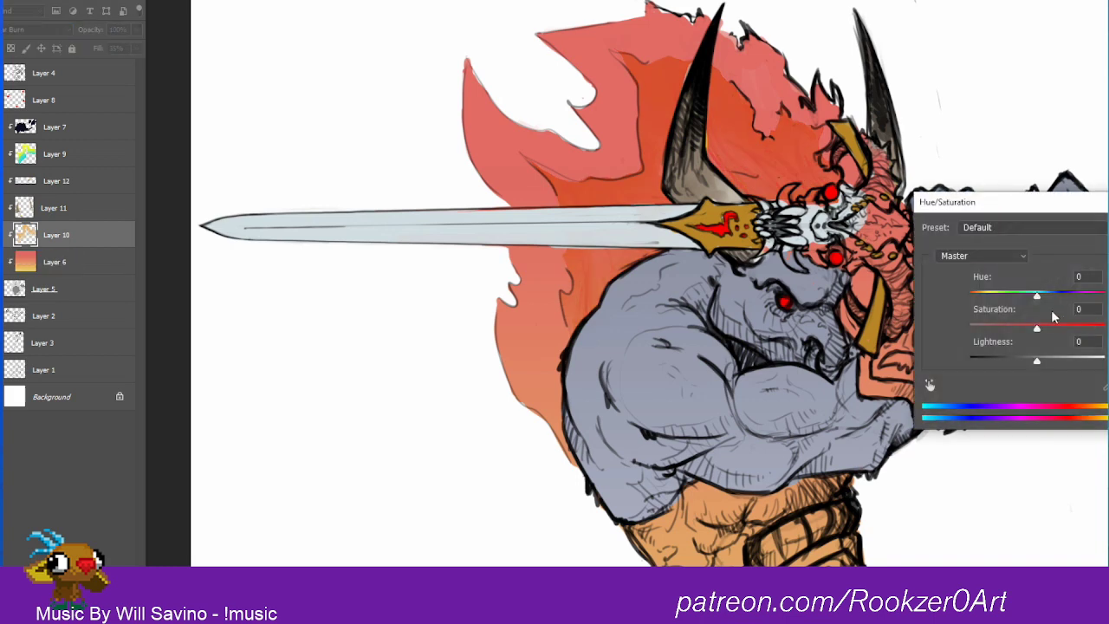
drag(1037, 331, 1082, 362)
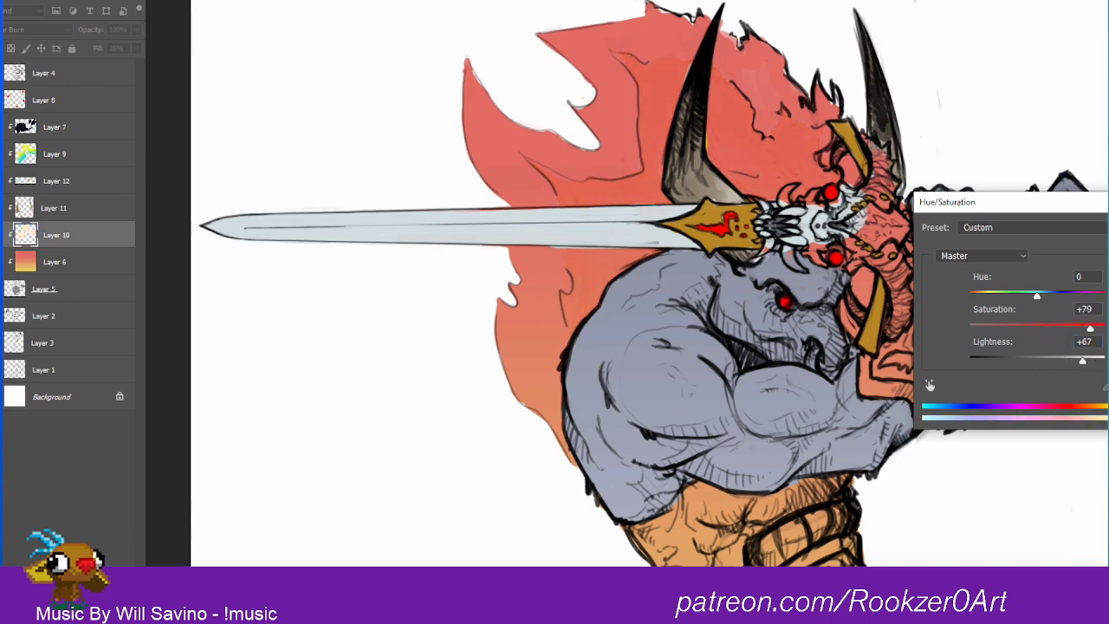
key(Escape)
Step: Set Layer 10 to Color Dodge, then shift its hue and raise its saturation to turn the inner flame a warmer orange
click(35, 29)
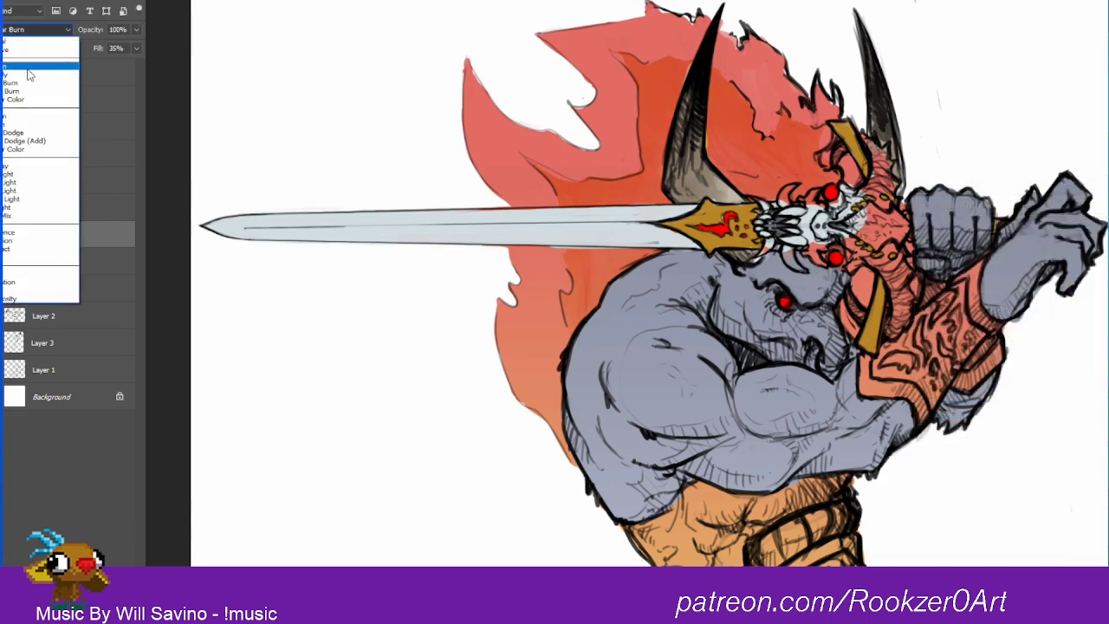
click(29, 141)
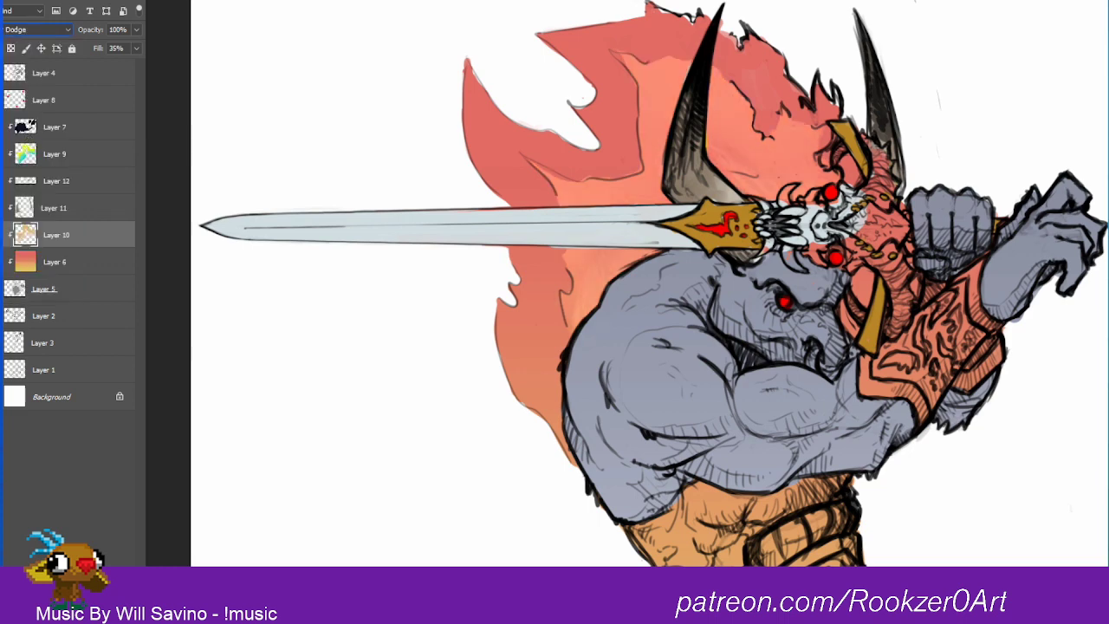
key(ctrl+u)
drag(1037, 325, 1076, 329)
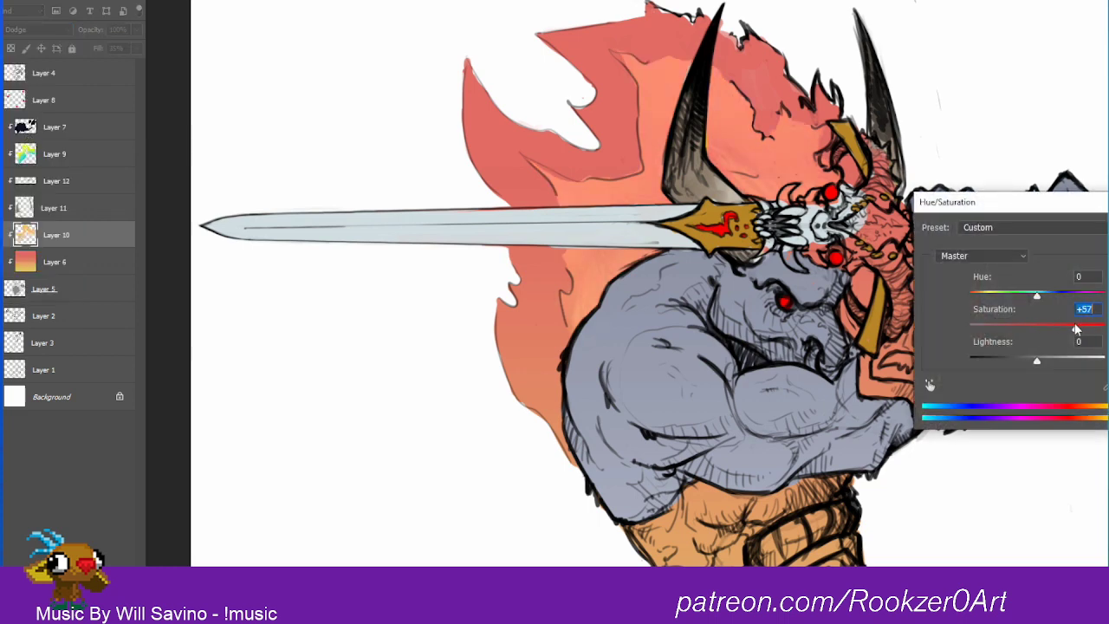
drag(1037, 296, 1068, 299)
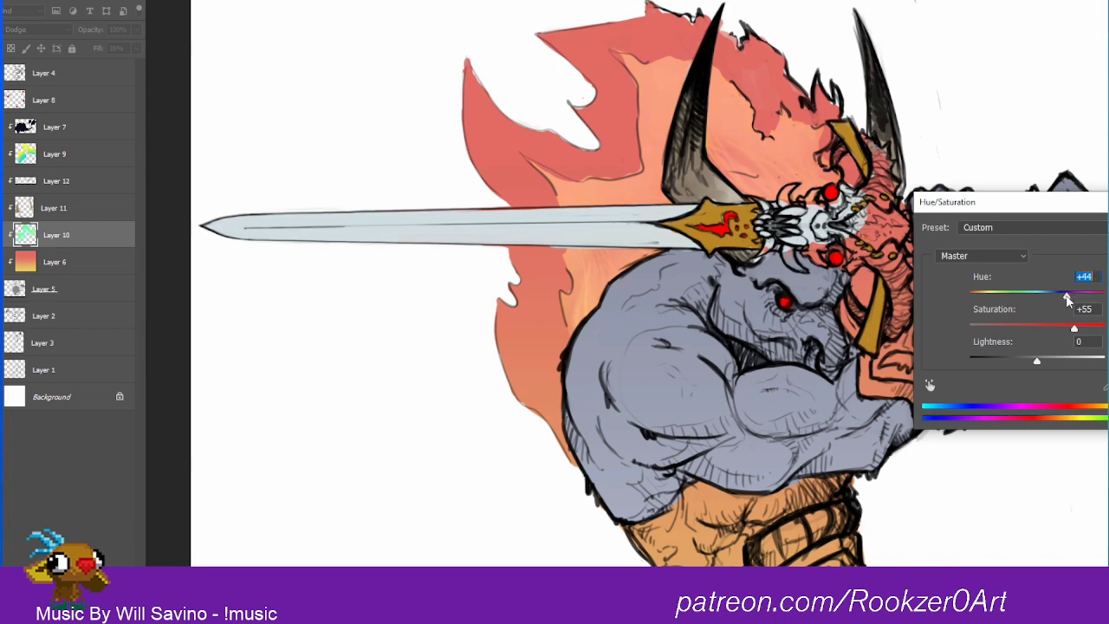
drag(1038, 360, 1040, 359)
key(Return)
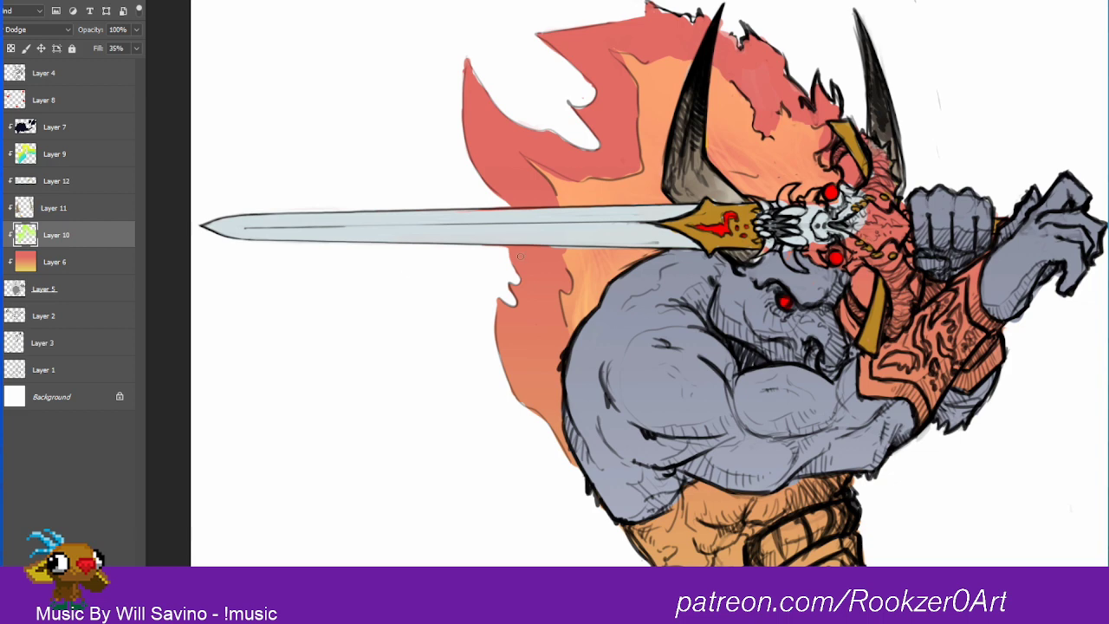
alt+click(722, 190)
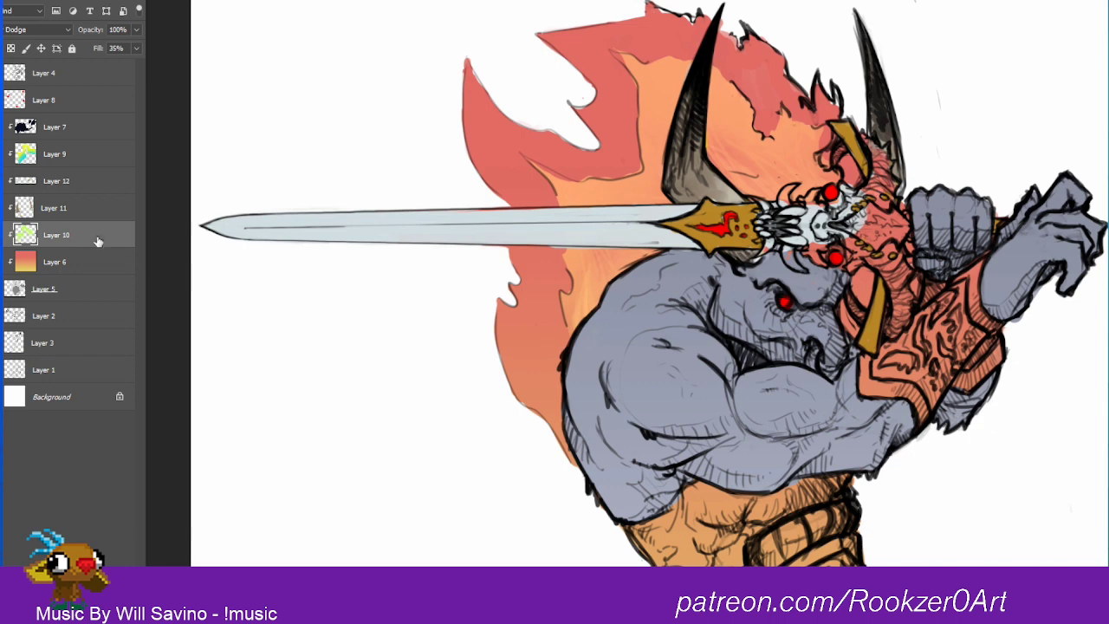
Step: Choose a dark brown and paint the two ridged horns of the skull hilt on Layer 12
click(68, 209)
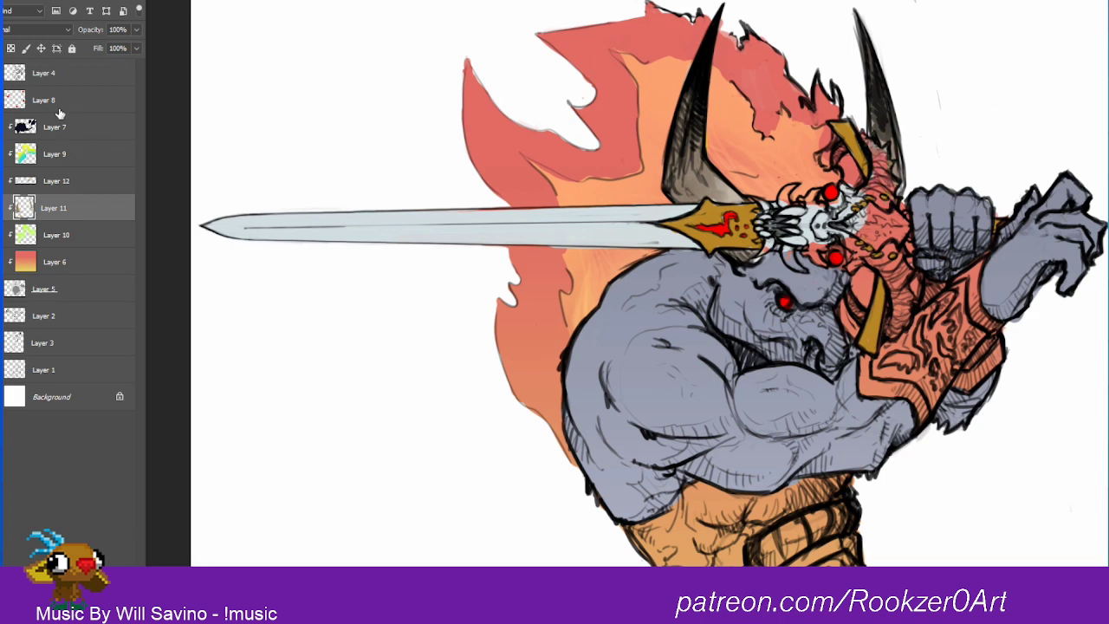
click(2, 181)
click(2, 181)
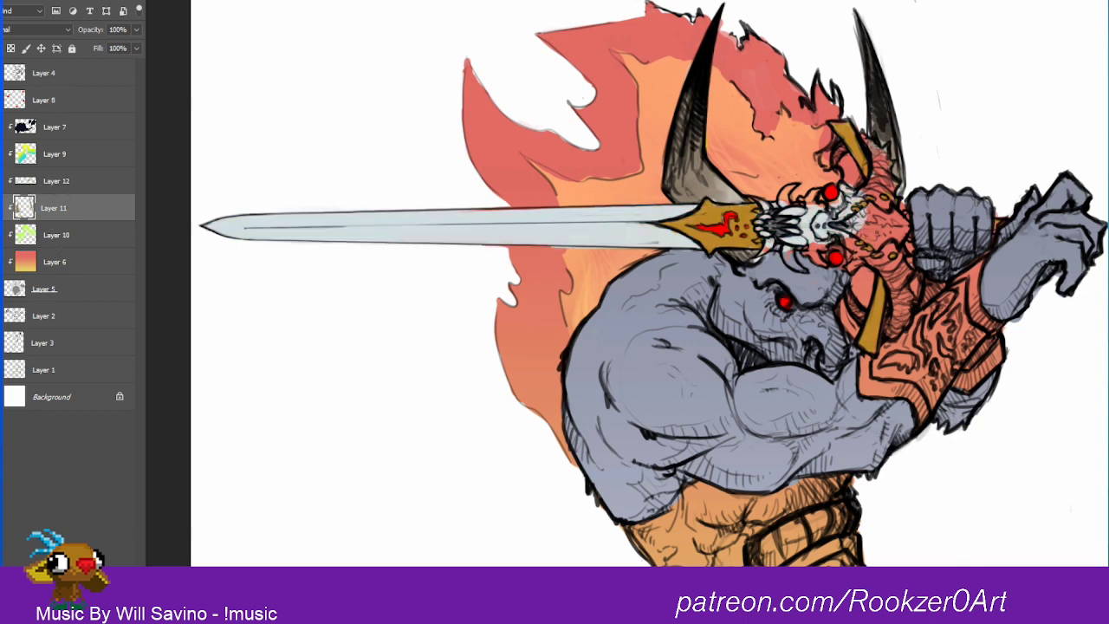
click(65, 182)
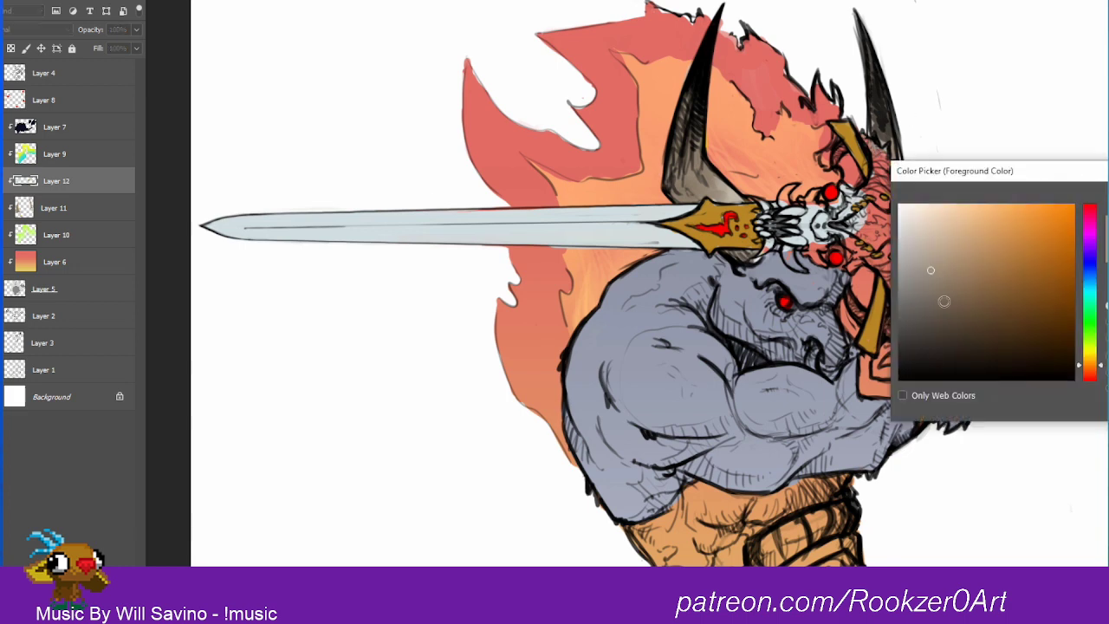
click(1034, 326)
click(991, 301)
key(Return)
mouse_move(863, 188)
mouse_down()
mouse_move(891, 201)
mouse_move(862, 139)
mouse_move(883, 162)
mouse_move(886, 149)
mouse_move(894, 183)
mouse_move(882, 188)
mouse_move(885, 175)
mouse_move(845, 134)
mouse_move(836, 165)
mouse_up()
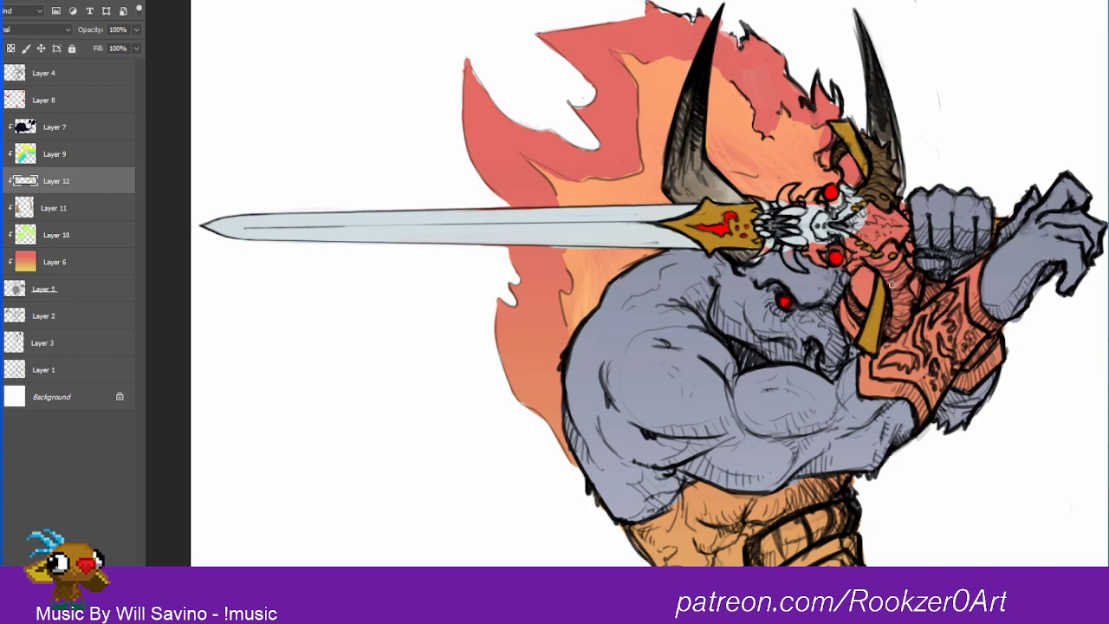
mouse_move(891, 285)
mouse_down()
mouse_move(871, 260)
mouse_move(891, 248)
mouse_move(880, 265)
mouse_move(899, 265)
mouse_move(900, 302)
mouse_move(911, 272)
mouse_move(908, 300)
mouse_up()
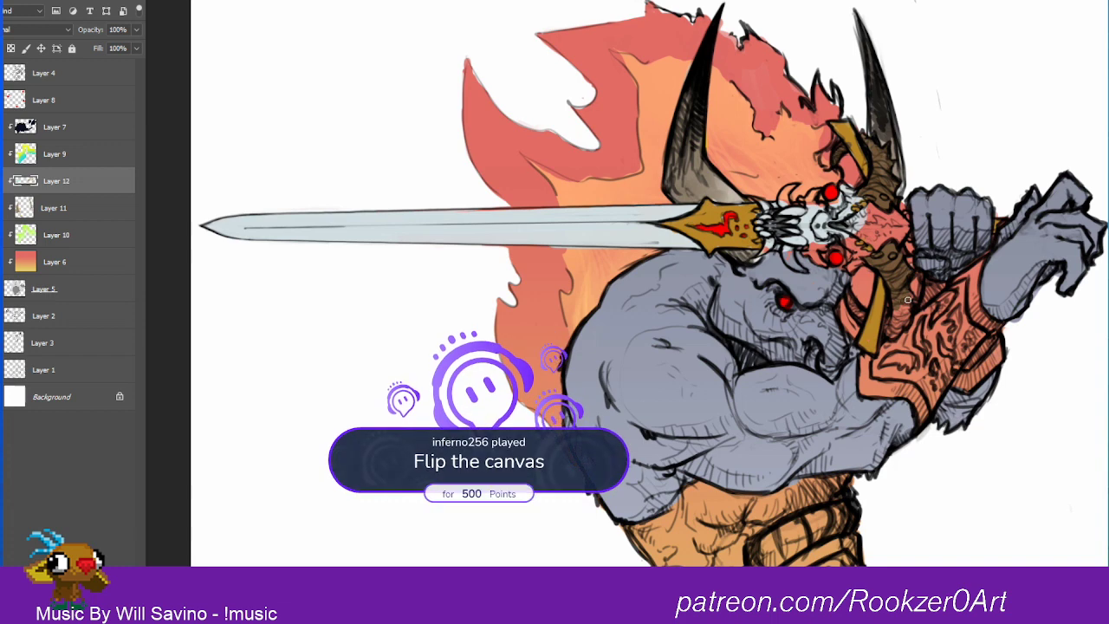
Step: Flip the canvas horizontally
key(ctrl+shift+f)
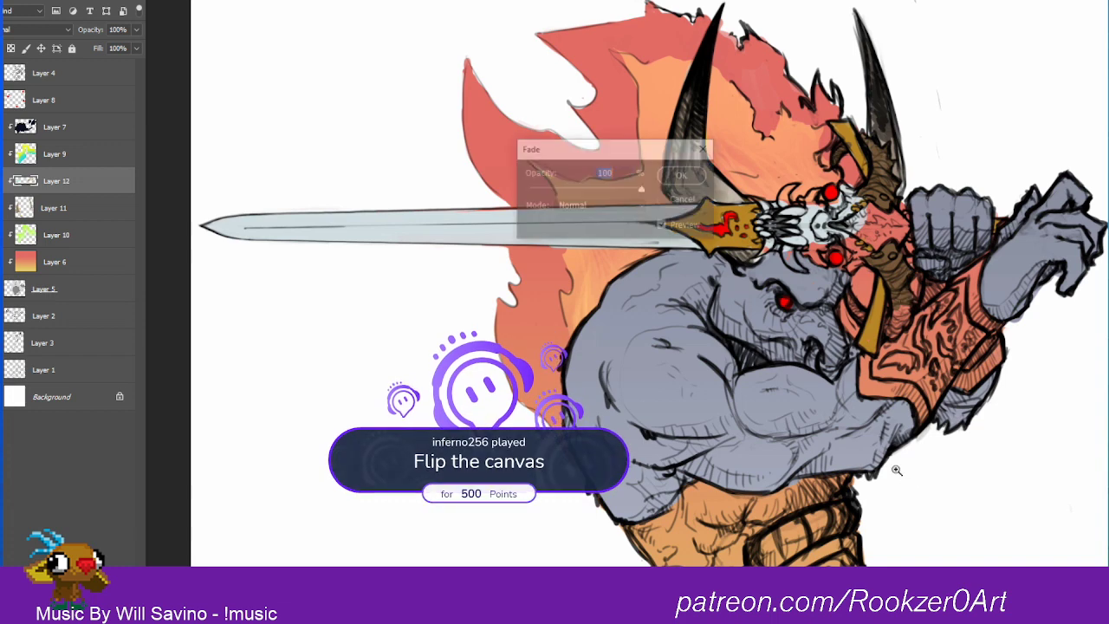
key(Escape)
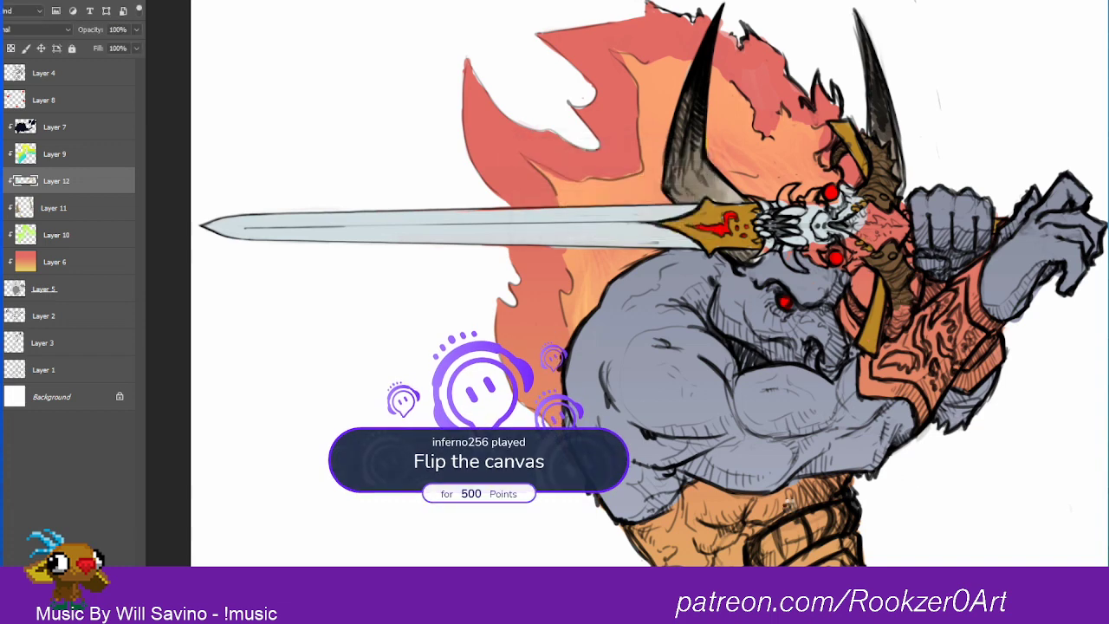
key(ctrl+alt+f)
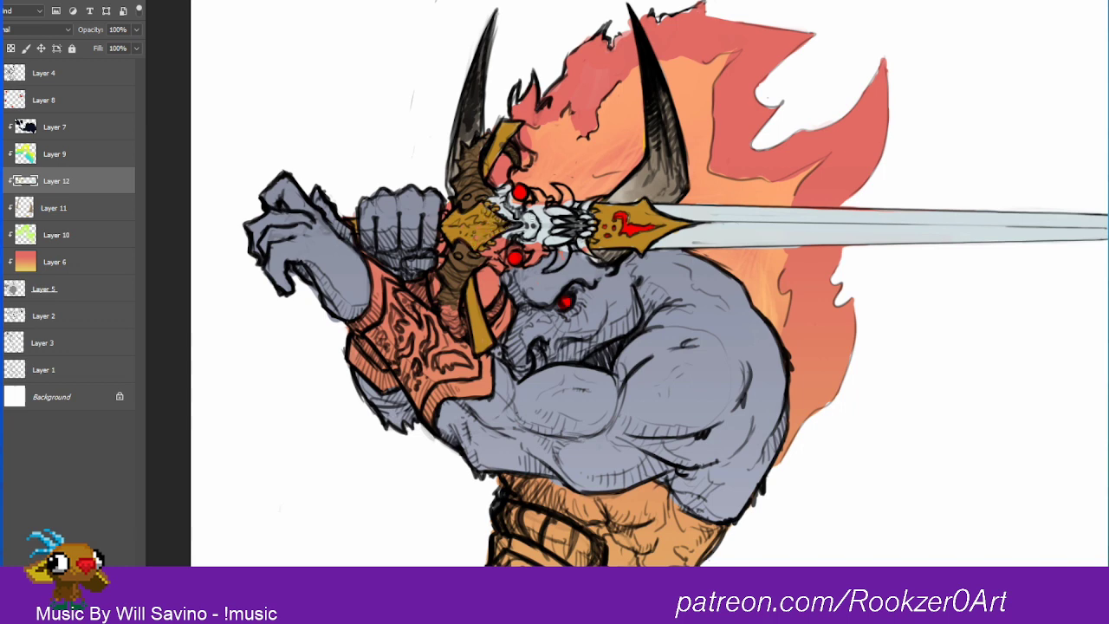
Step: Choose a deep red and paint the skull face on the sword hilt
alt+click(470, 261)
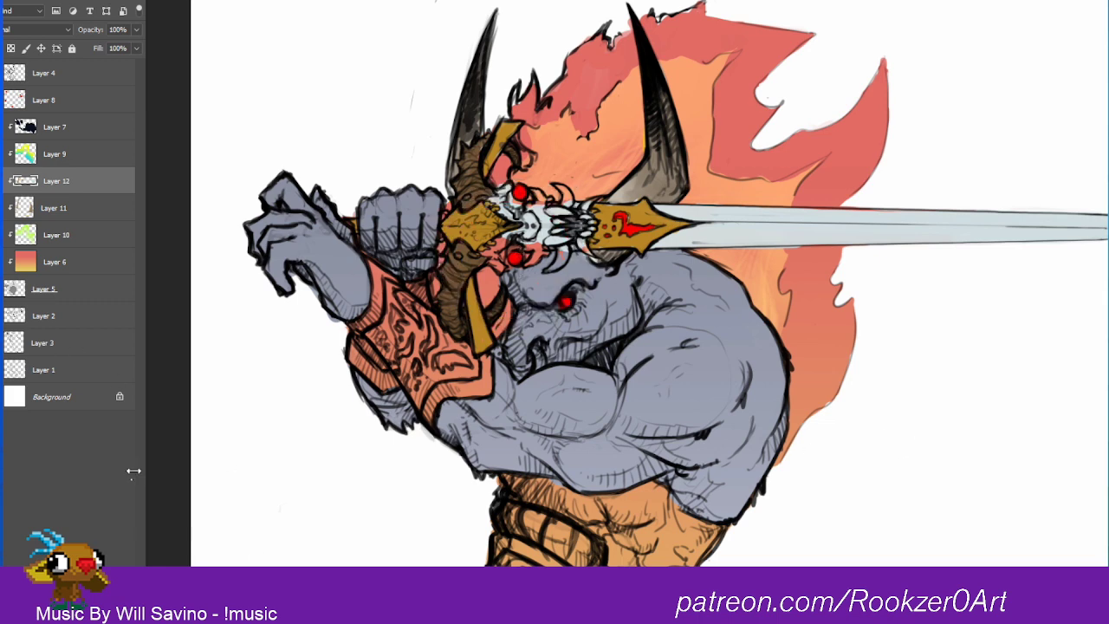
drag(1050, 311, 1070, 264)
key(Return)
mouse_move(506, 188)
mouse_down()
mouse_move(512, 216)
mouse_move(524, 213)
mouse_move(505, 205)
mouse_move(515, 214)
mouse_move(539, 193)
mouse_move(558, 199)
mouse_move(539, 210)
mouse_move(549, 219)
mouse_move(531, 211)
mouse_move(487, 252)
mouse_move(501, 271)
mouse_move(513, 233)
mouse_move(541, 209)
mouse_move(509, 244)
mouse_move(550, 227)
mouse_move(534, 192)
mouse_move(496, 207)
mouse_up()
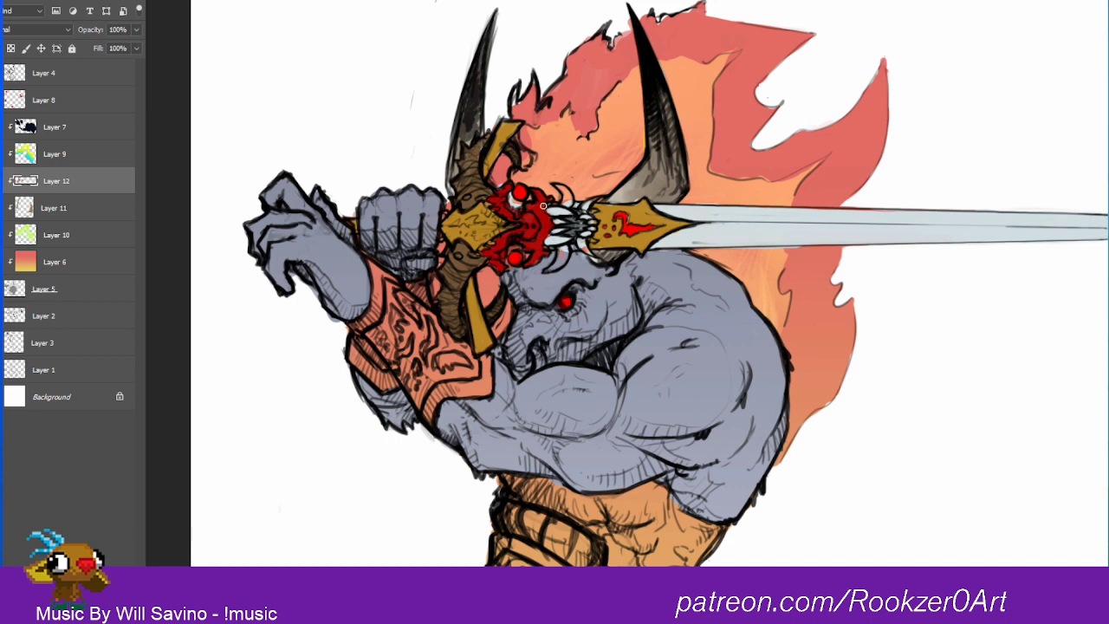
Step: Paint the hilt skull's tusks and teeth white and merge Layer 12 down into Layer 11
drag(542, 205, 551, 190)
drag(559, 187, 569, 205)
mouse_move(561, 257)
mouse_down()
mouse_move(552, 270)
mouse_move(565, 248)
mouse_up()
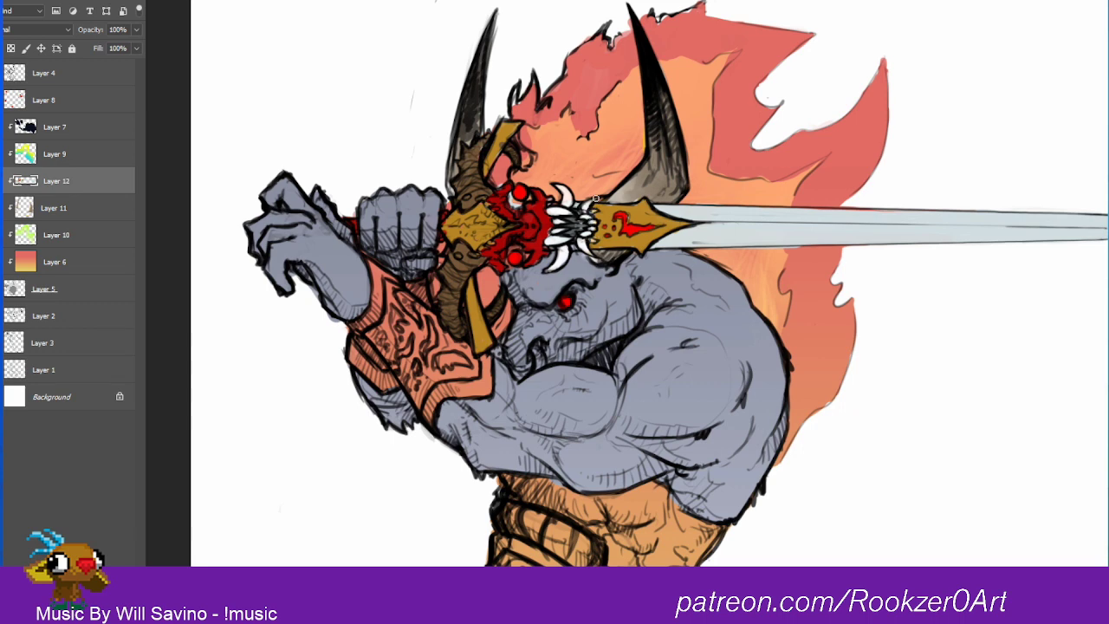
right_click(55, 188)
click(139, 466)
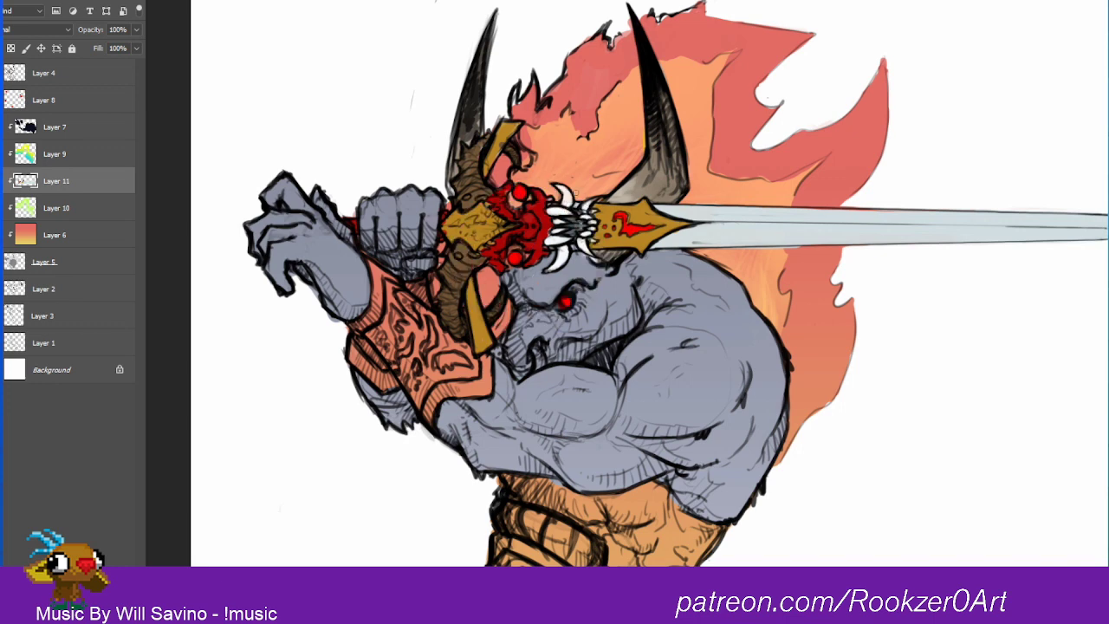
Step: Sample the bright red of the hilt skull's eyes, paint a wavy glow trail from the upper eye and try one at the lower eye
alt+click(525, 184)
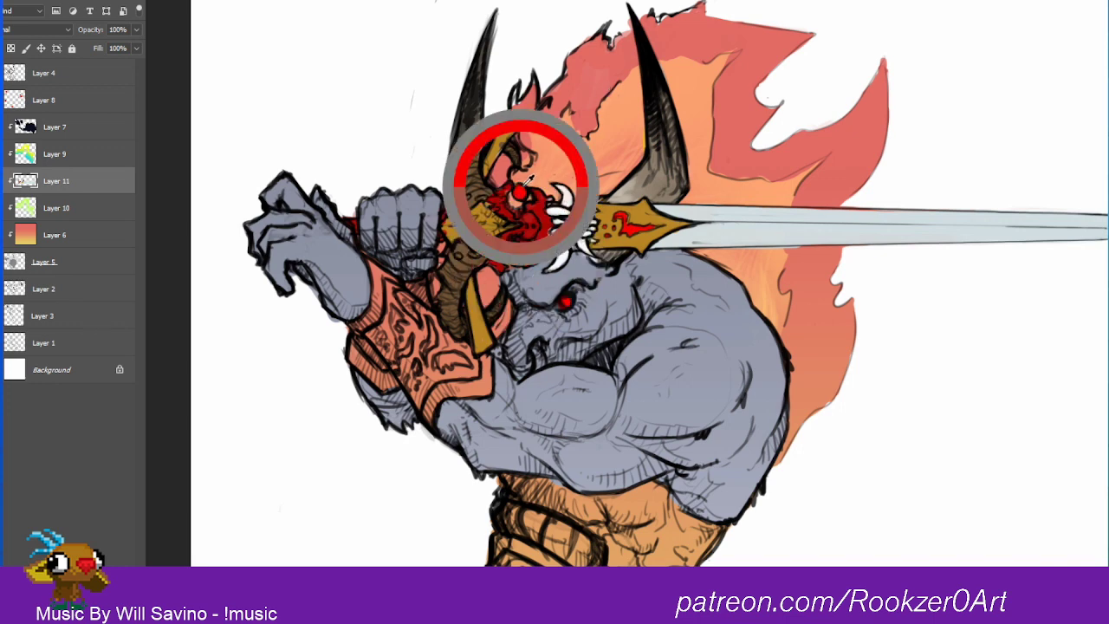
mouse_move(529, 177)
mouse_down()
mouse_move(571, 157)
mouse_move(566, 147)
mouse_up()
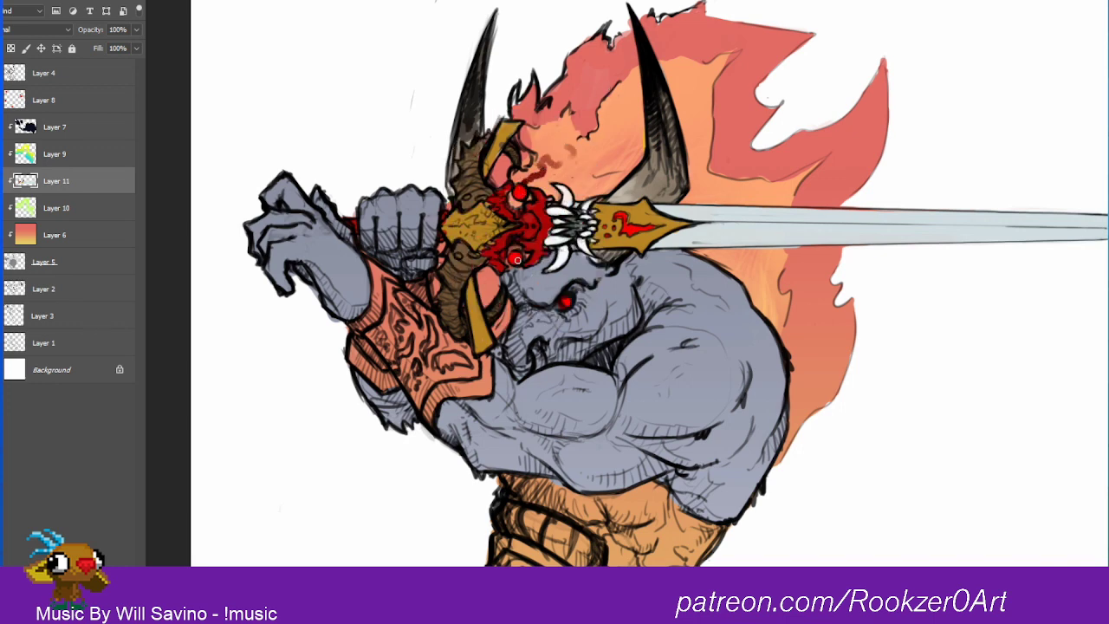
drag(516, 269, 524, 279)
key(ctrl+z)
Step: Move Layer 7 down the clipping stack between Layer 10 and Layer 6, and add coral strokes beside the warrior's eye
click(2, 208)
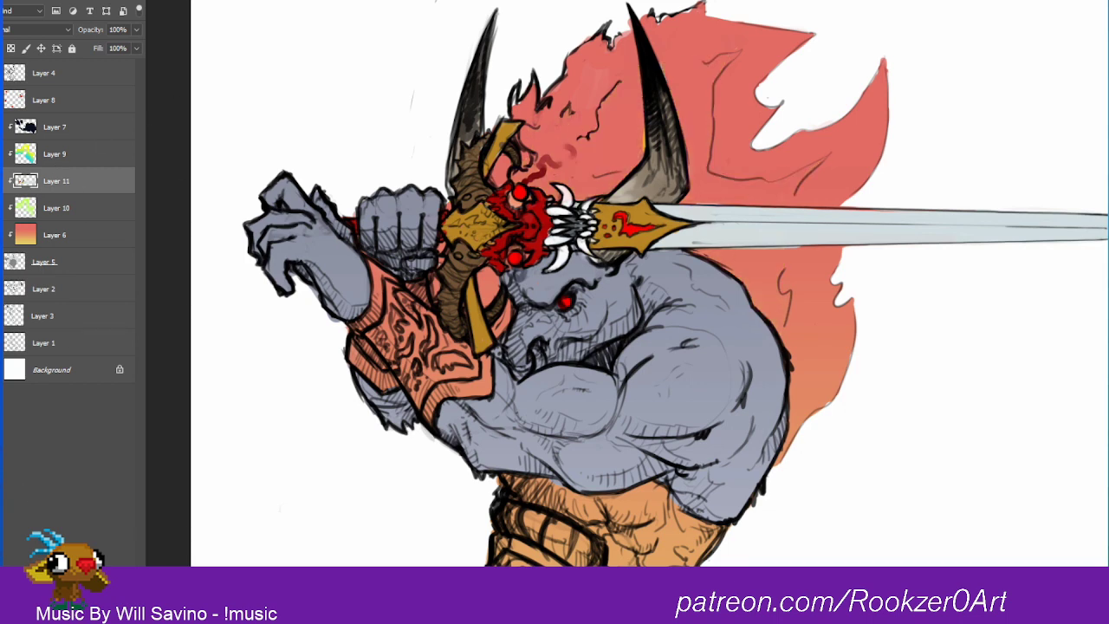
click(1, 208)
click(2, 208)
click(2, 208)
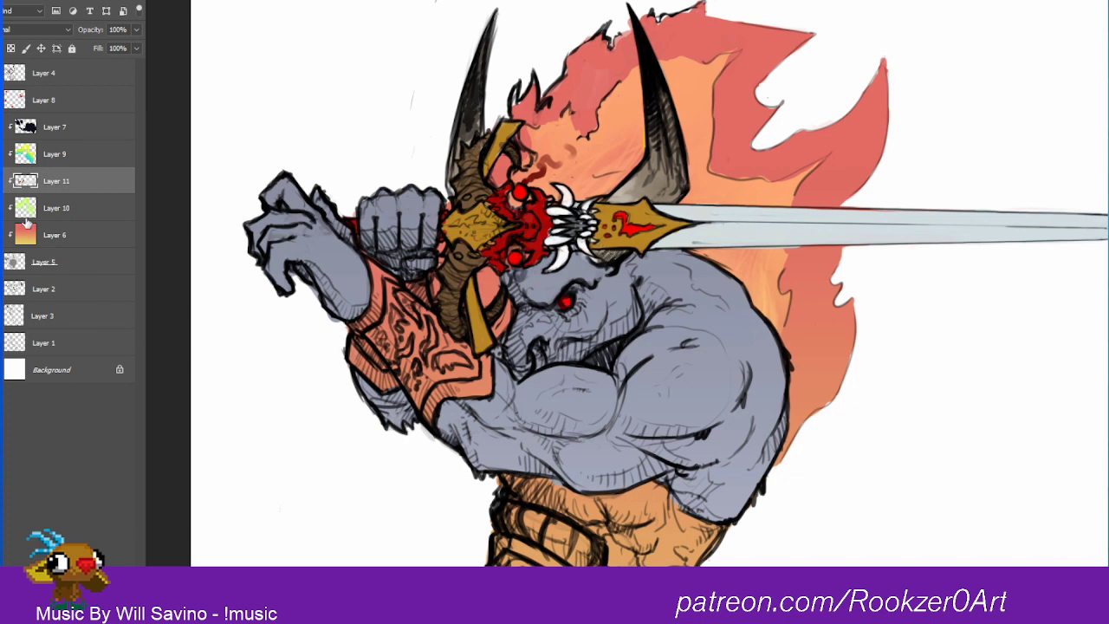
drag(52, 130, 46, 250)
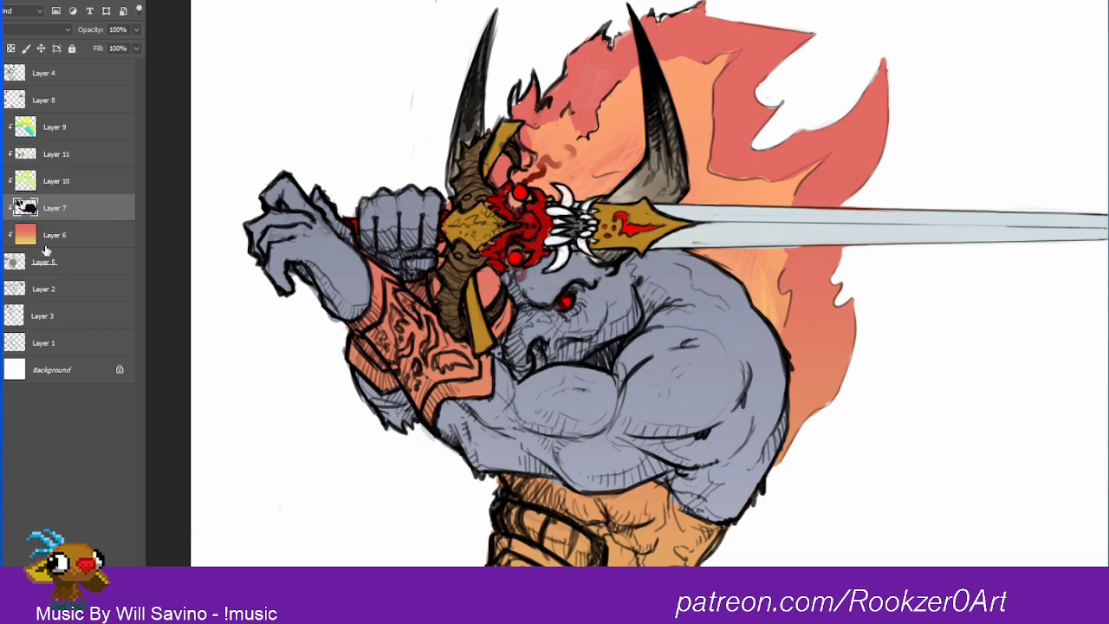
drag(575, 308, 584, 297)
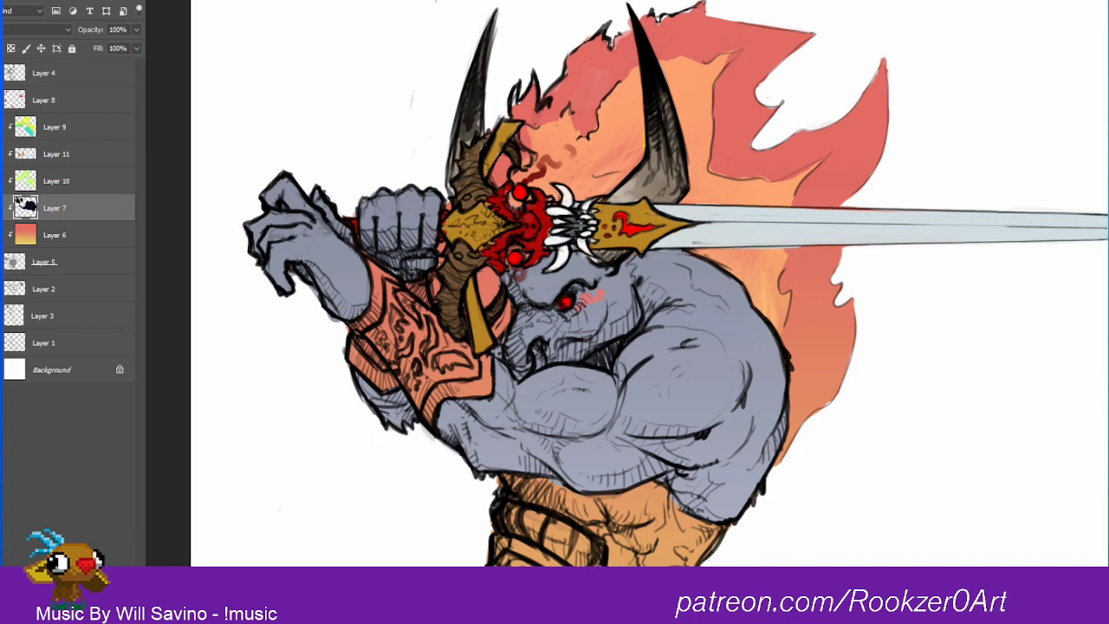
Step: Choose a dark golden brown and paint the trim along the lower edge of the waist wrap on Layer 8
click(43, 103)
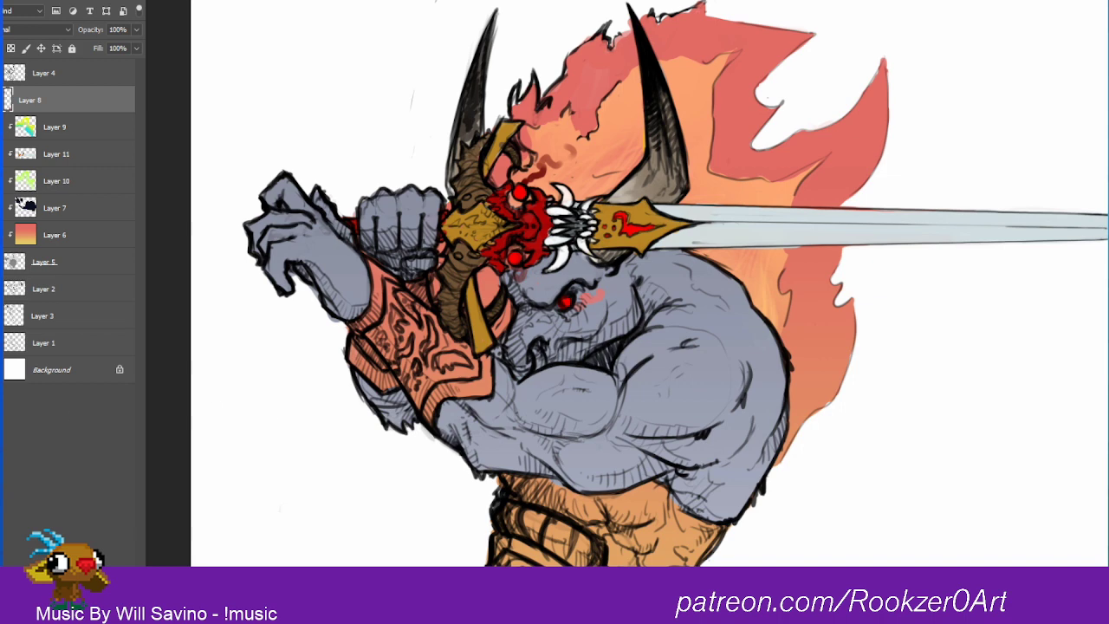
drag(1089, 347, 1090, 364)
drag(1060, 291, 1068, 300)
key(Return)
mouse_move(511, 543)
mouse_down()
mouse_move(497, 549)
mouse_move(510, 541)
mouse_move(551, 565)
mouse_up()
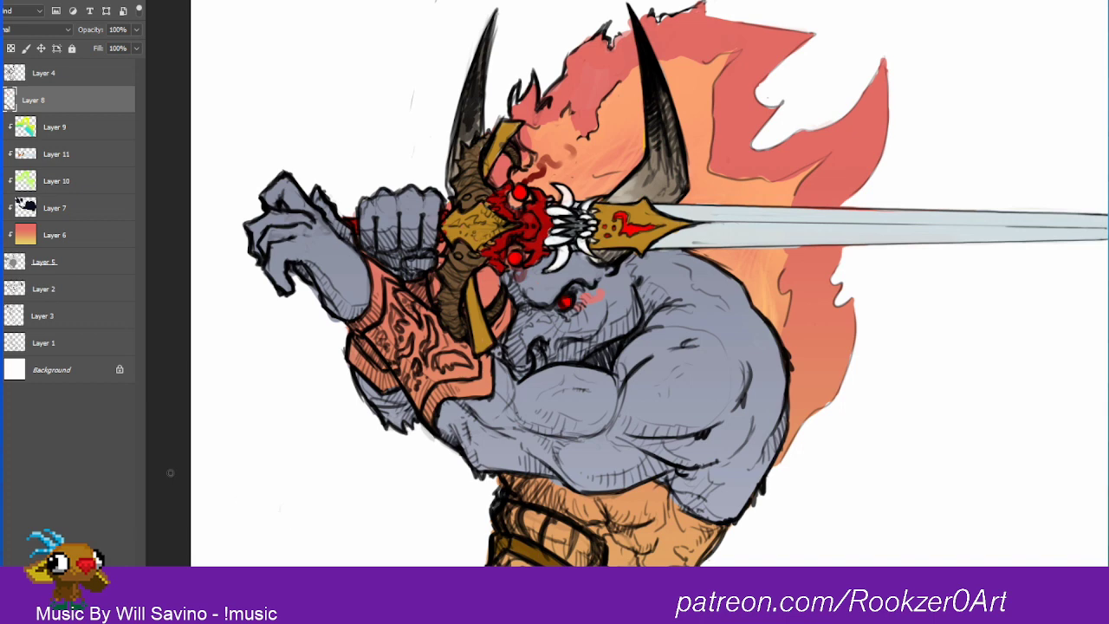
Step: Choose a muted gray-blue, paint the area beneath the golden belt trim and pick a lighter shade of it
click(2, 485)
click(1098, 282)
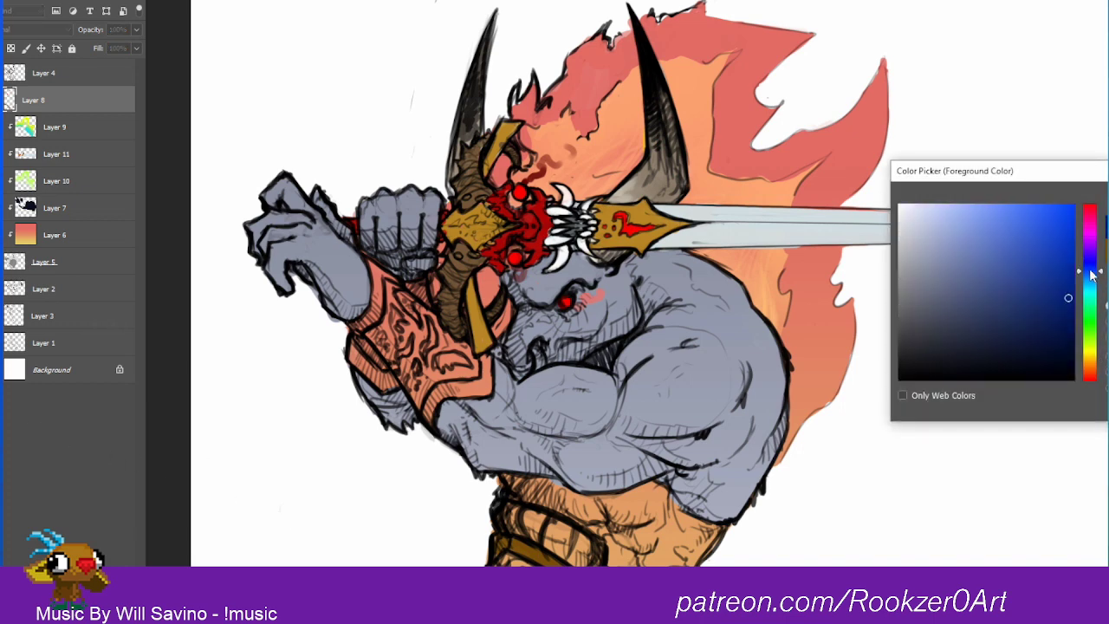
key(Return)
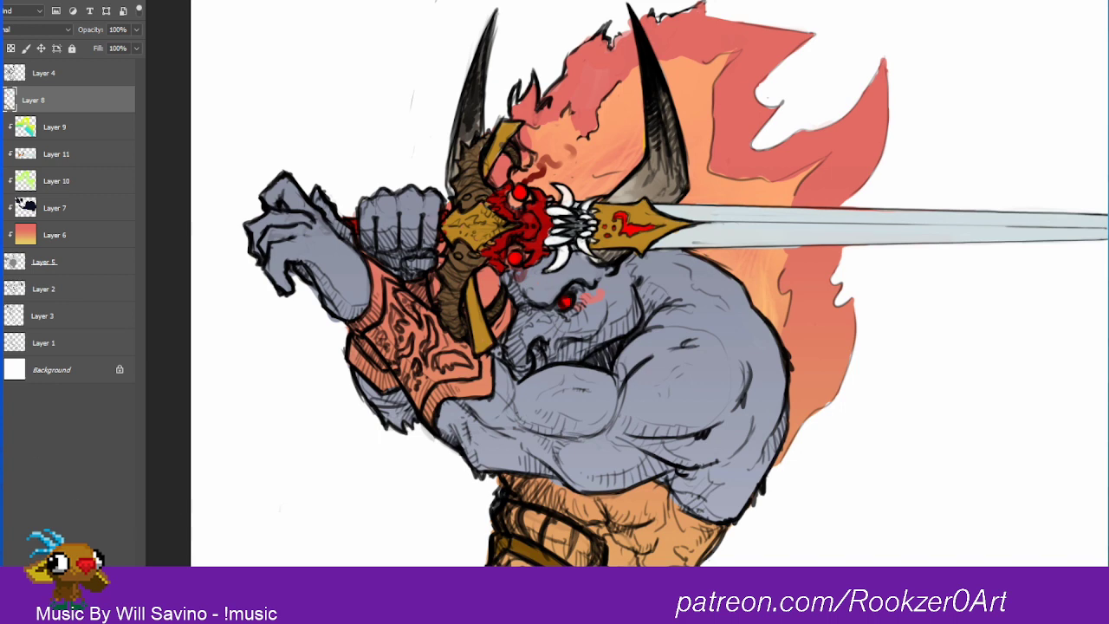
drag(953, 275, 979, 249)
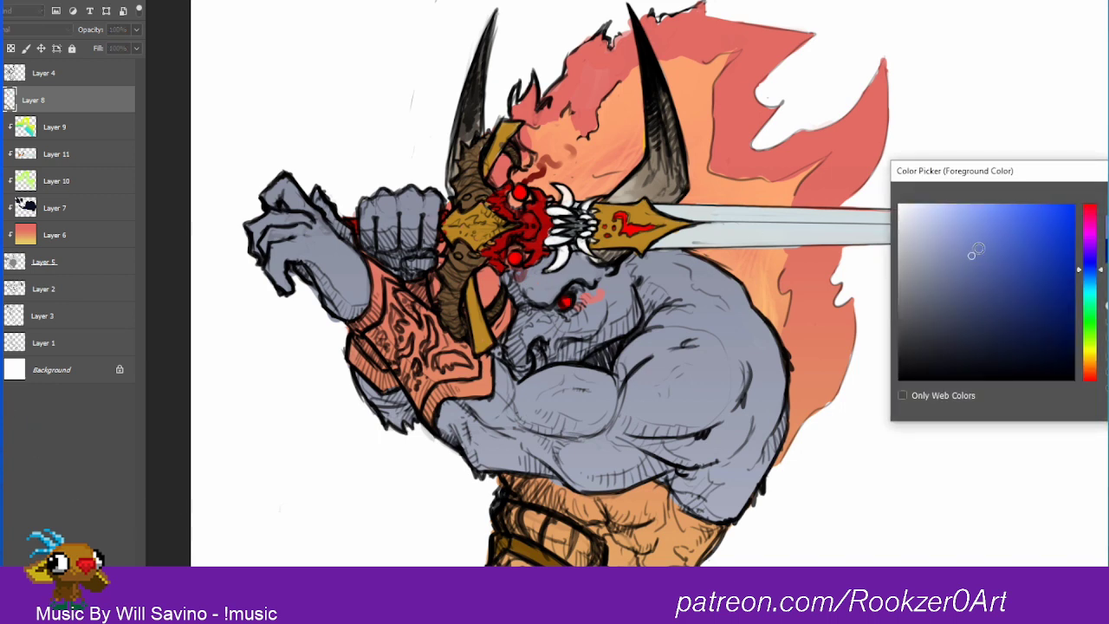
key(Return)
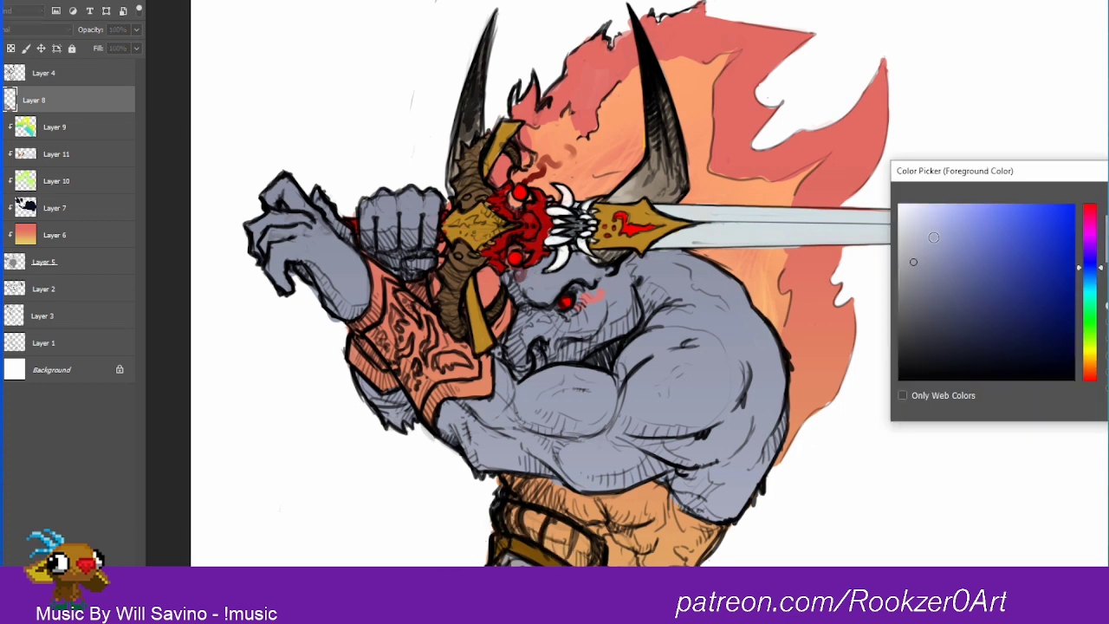
click(914, 226)
key(Return)
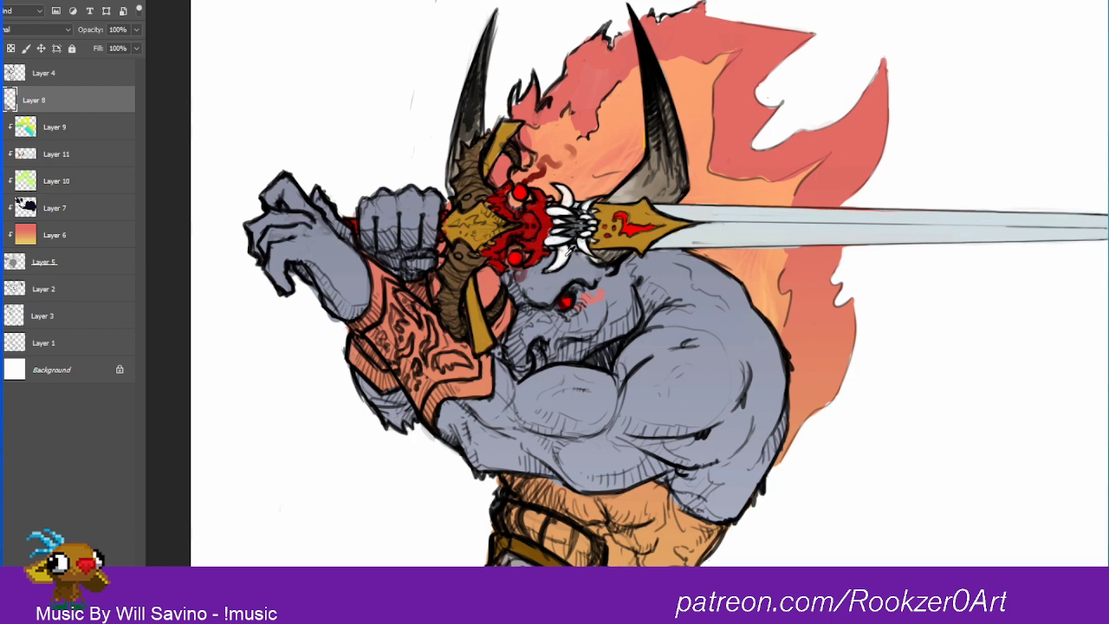
Step: Paint the banded waist wrap above the golden trim dark purplish gray
alt+click(622, 195)
alt+click(676, 596)
right_click(650, 596)
key(Escape)
mouse_move(509, 507)
mouse_down()
mouse_move(526, 532)
mouse_move(543, 531)
mouse_move(544, 518)
mouse_move(546, 540)
mouse_move(567, 531)
mouse_move(569, 555)
mouse_move(587, 543)
mouse_move(561, 544)
mouse_move(596, 558)
mouse_up()
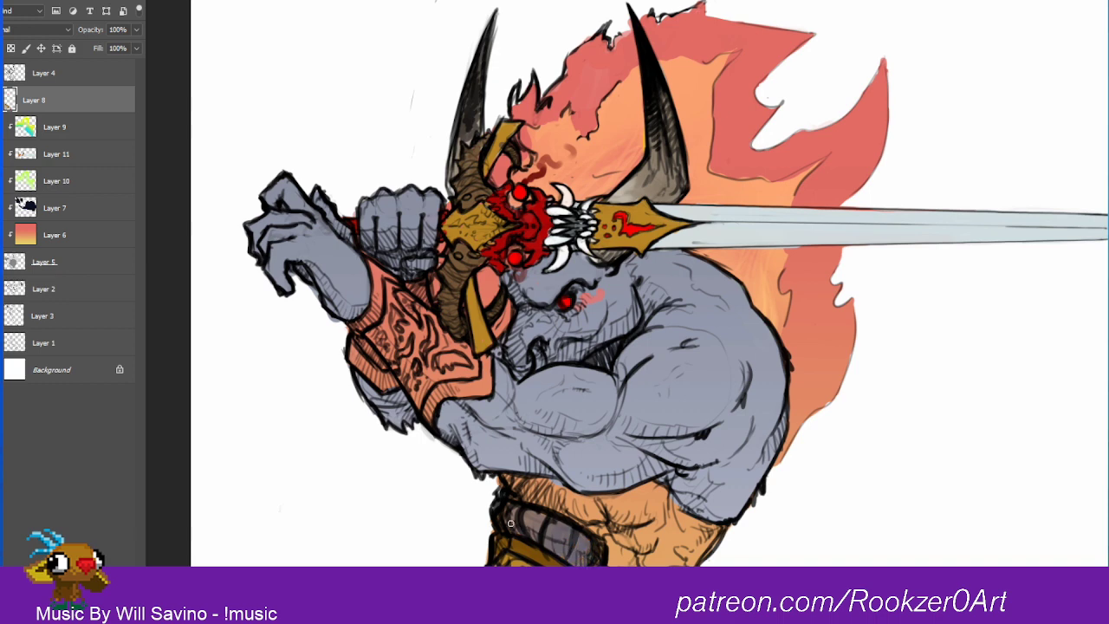
Step: Finish the dark purplish waist wrap, then paint the forearm bracer dark golden brown with lighter gold trim along its edges
drag(502, 513, 588, 522)
key(bracketright)
key(bracketright)
mouse_move(361, 328)
mouse_down()
mouse_move(430, 421)
mouse_move(433, 387)
mouse_move(426, 408)
mouse_move(446, 385)
mouse_move(453, 391)
mouse_move(427, 407)
mouse_move(482, 388)
mouse_move(488, 370)
mouse_move(480, 385)
mouse_move(464, 362)
mouse_move(486, 367)
mouse_move(444, 342)
mouse_move(373, 264)
mouse_move(364, 324)
mouse_move(382, 305)
mouse_move(376, 269)
mouse_move(397, 280)
mouse_move(374, 298)
mouse_move(389, 359)
mouse_move(406, 343)
mouse_move(393, 303)
mouse_move(423, 356)
mouse_move(427, 328)
mouse_move(467, 376)
mouse_move(436, 366)
mouse_move(424, 375)
mouse_move(440, 349)
mouse_move(425, 316)
mouse_move(434, 319)
mouse_move(418, 309)
mouse_move(356, 344)
mouse_move(384, 360)
mouse_up()
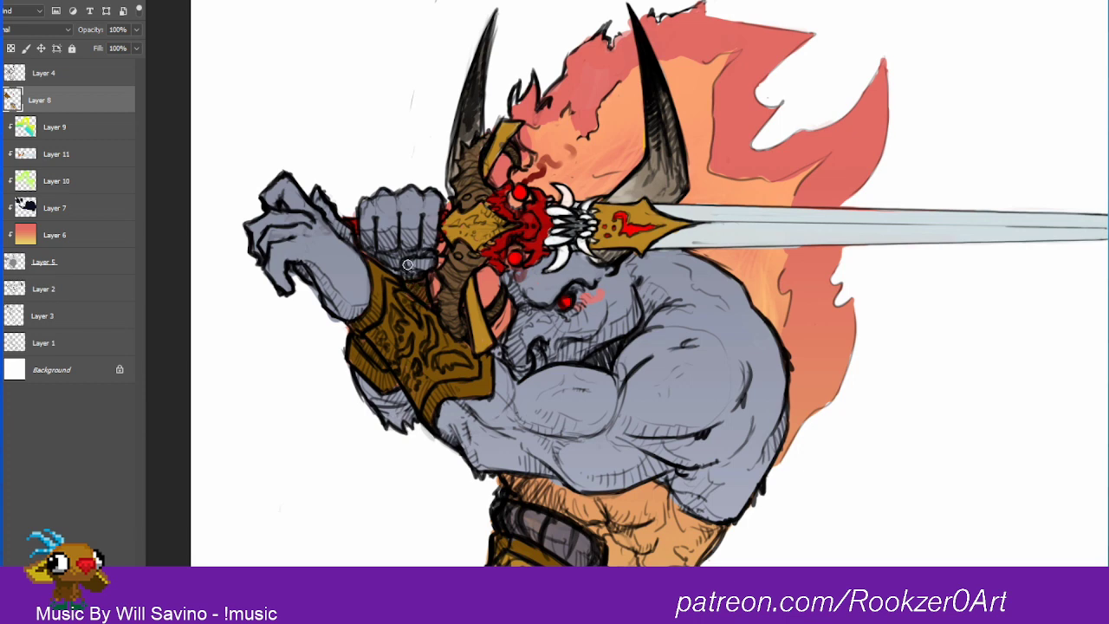
mouse_move(357, 331)
mouse_down()
mouse_move(372, 265)
mouse_move(390, 281)
mouse_move(416, 265)
mouse_up()
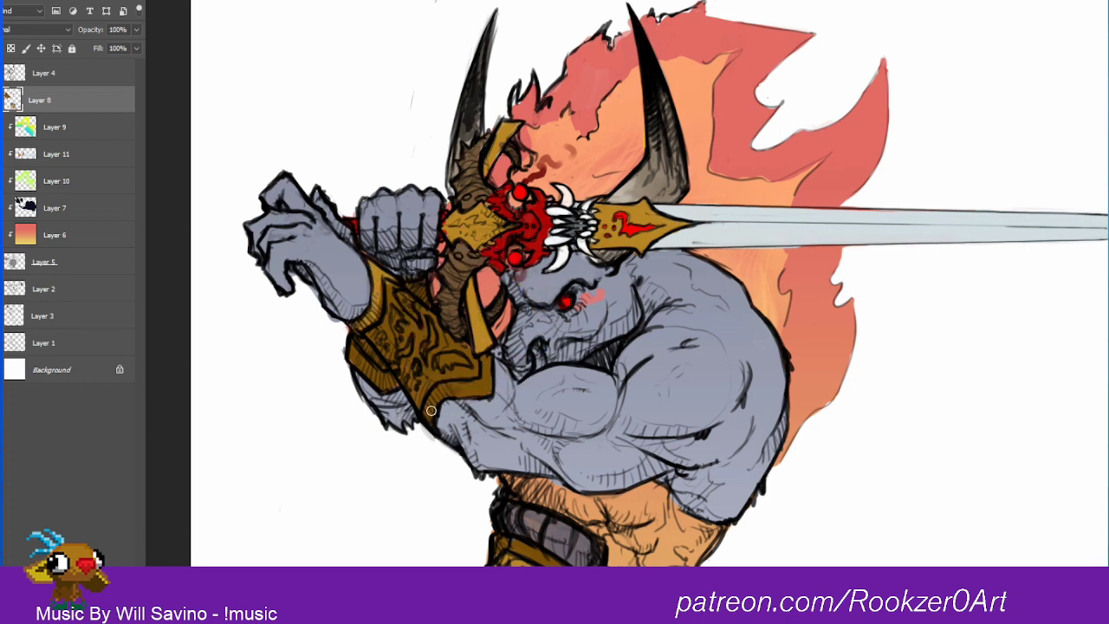
mouse_move(432, 411)
mouse_down()
mouse_move(442, 391)
mouse_move(487, 383)
mouse_up()
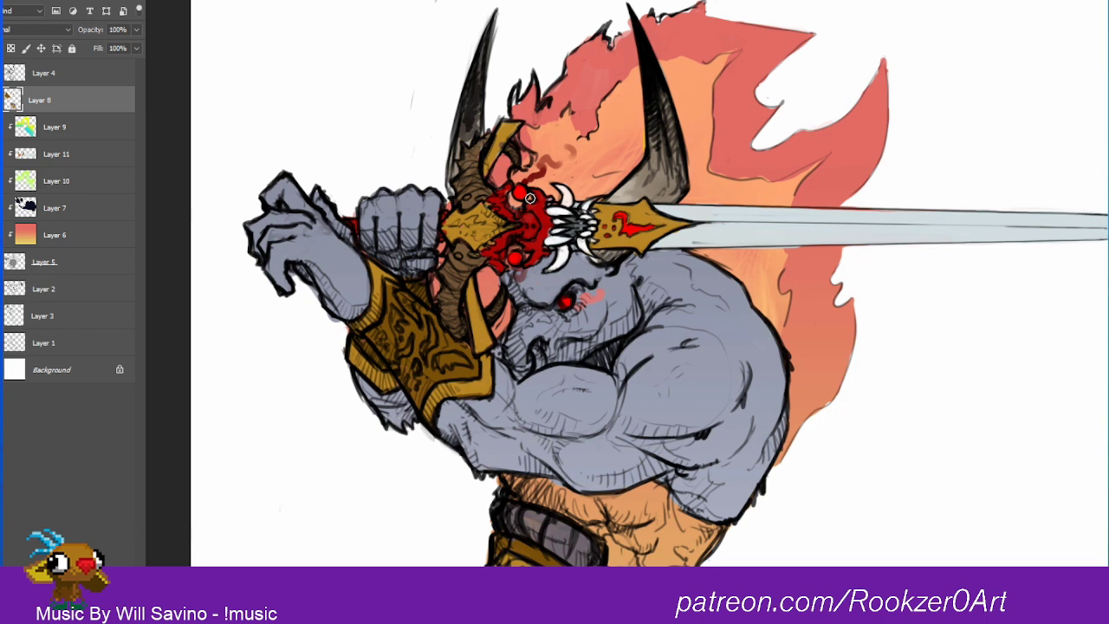
Step: Paint the waist belt's trim gold, and fill its studded band and the hip piece beside the vials with the bracer's dark golden brown
drag(689, 461, 626, 359)
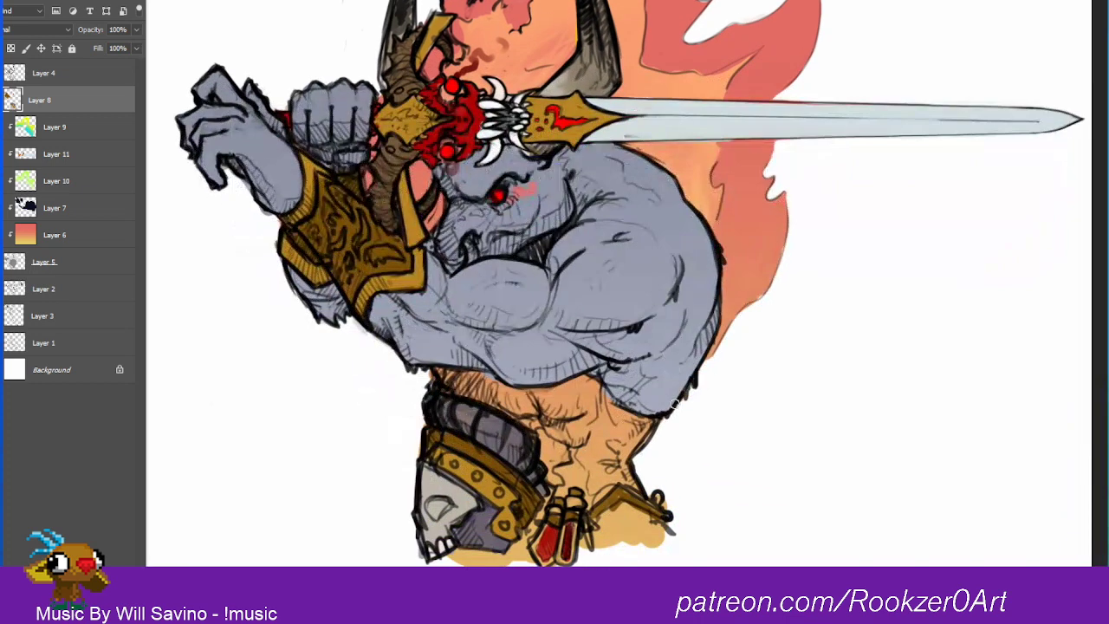
mouse_move(592, 513)
mouse_down()
mouse_move(621, 494)
mouse_move(673, 519)
mouse_up()
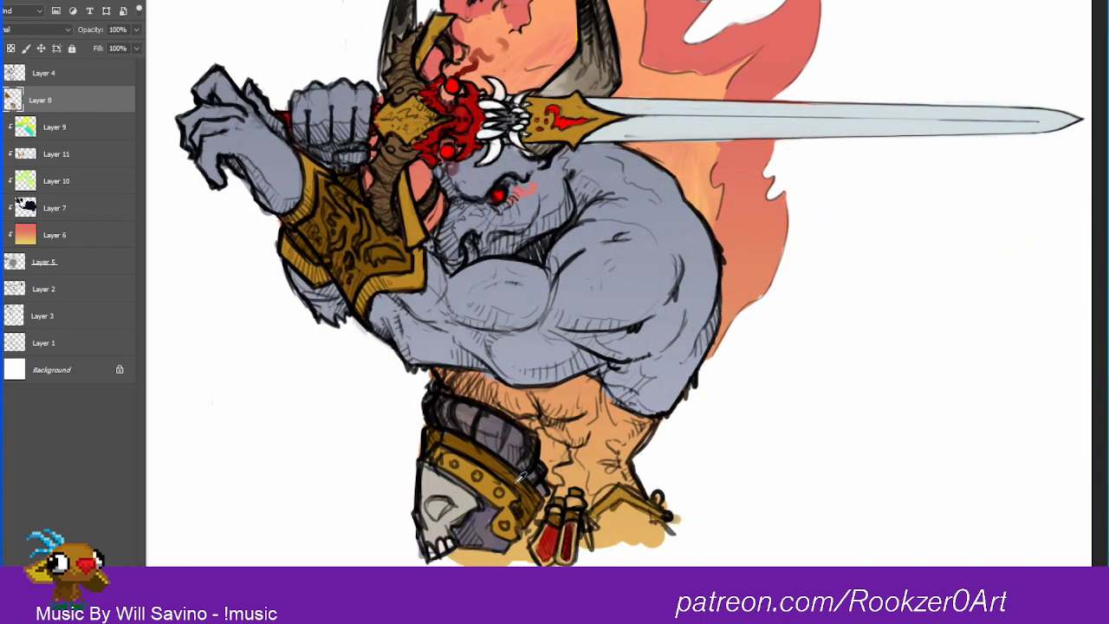
alt+click(483, 483)
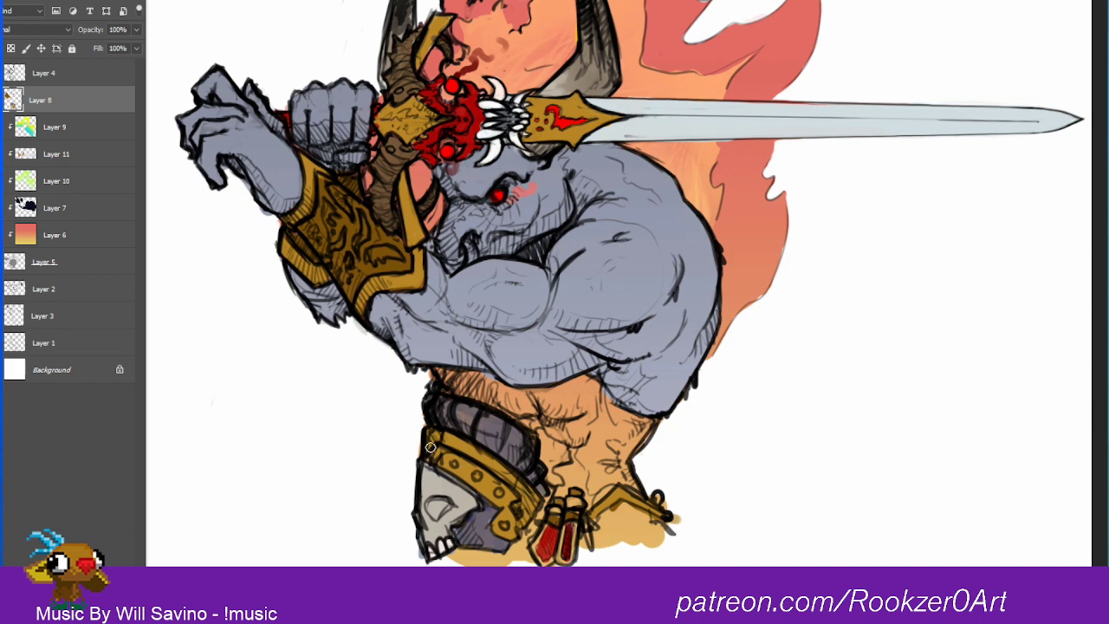
alt+click(395, 264)
mouse_move(430, 458)
mouse_down()
mouse_move(489, 480)
mouse_move(505, 503)
mouse_move(497, 526)
mouse_up()
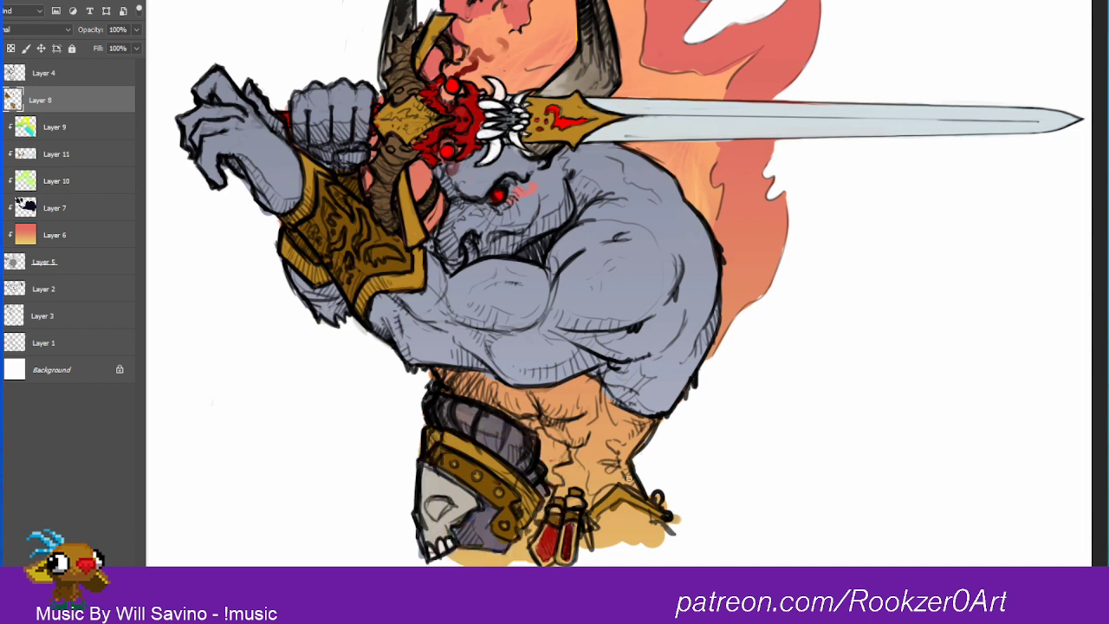
mouse_move(613, 515)
mouse_down()
mouse_move(606, 546)
mouse_move(650, 533)
mouse_move(667, 544)
mouse_up()
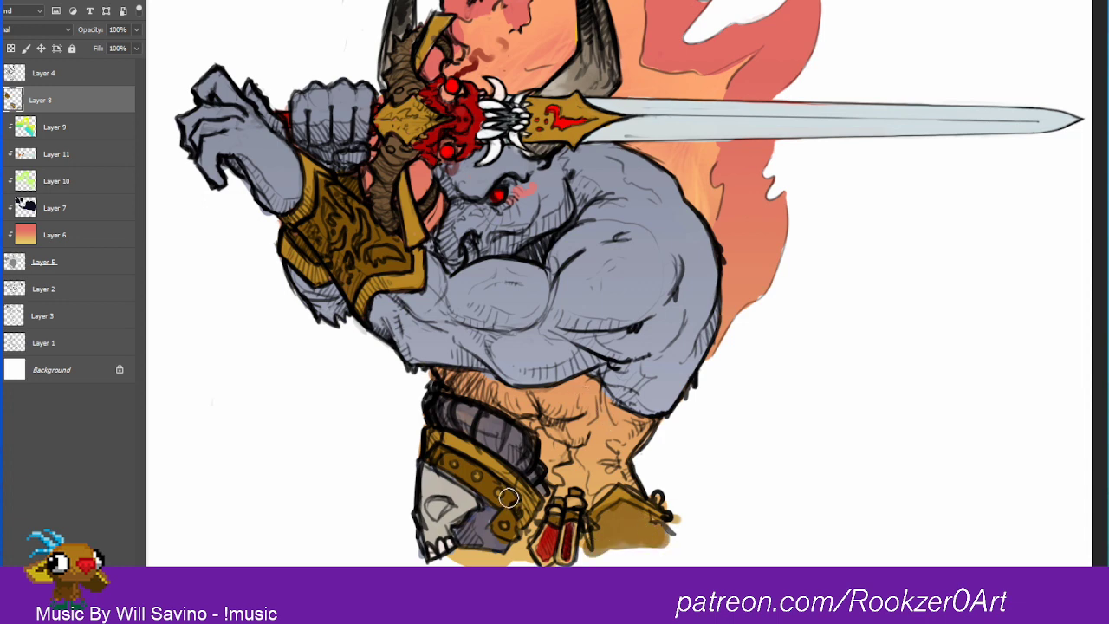
Step: Choose a darker brown and paint the bare midriff between the chest and belt, tidying the edges around the vials
click(2, 393)
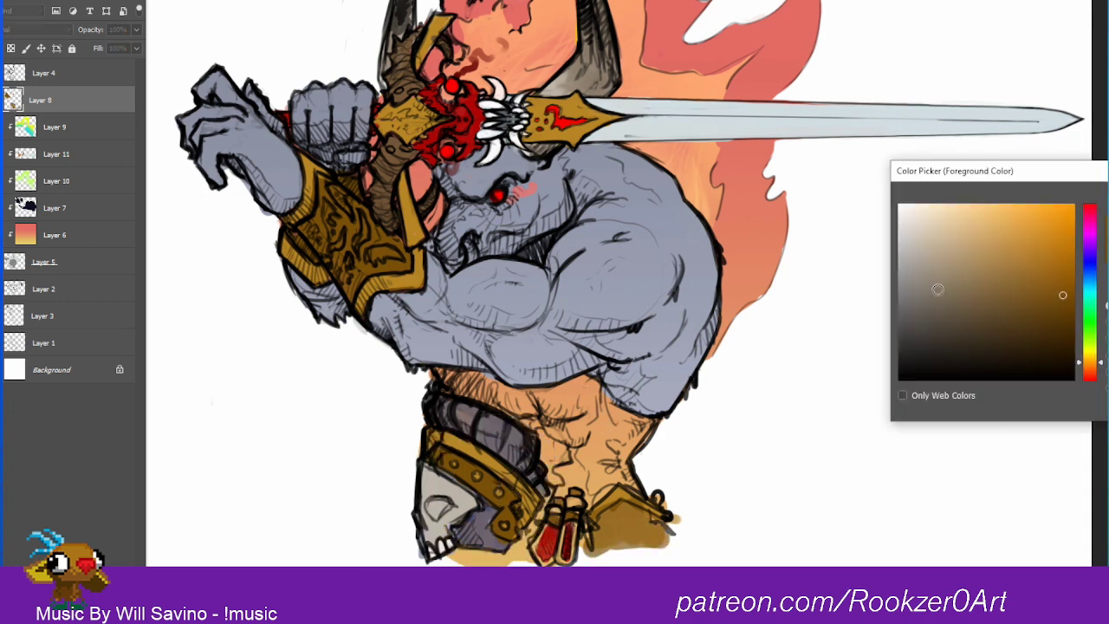
click(1062, 317)
click(1057, 331)
key(Return)
mouse_move(490, 387)
mouse_down()
mouse_move(443, 376)
mouse_move(515, 413)
mouse_move(505, 398)
mouse_move(591, 392)
mouse_move(523, 411)
mouse_move(546, 430)
mouse_move(560, 486)
mouse_move(578, 472)
mouse_move(592, 496)
mouse_move(607, 481)
mouse_move(599, 492)
mouse_move(636, 482)
mouse_move(620, 459)
mouse_move(650, 425)
mouse_move(619, 420)
mouse_move(594, 393)
mouse_move(650, 431)
mouse_move(579, 405)
mouse_move(549, 411)
mouse_move(567, 423)
mouse_move(604, 418)
mouse_move(565, 458)
mouse_move(582, 469)
mouse_move(624, 437)
mouse_move(604, 463)
mouse_move(572, 473)
mouse_move(582, 479)
mouse_move(627, 464)
mouse_move(649, 421)
mouse_move(573, 422)
mouse_move(582, 436)
mouse_move(577, 393)
mouse_move(515, 397)
mouse_move(439, 376)
mouse_move(505, 393)
mouse_move(469, 385)
mouse_move(519, 409)
mouse_move(454, 387)
mouse_move(545, 421)
mouse_move(573, 468)
mouse_move(621, 458)
mouse_up()
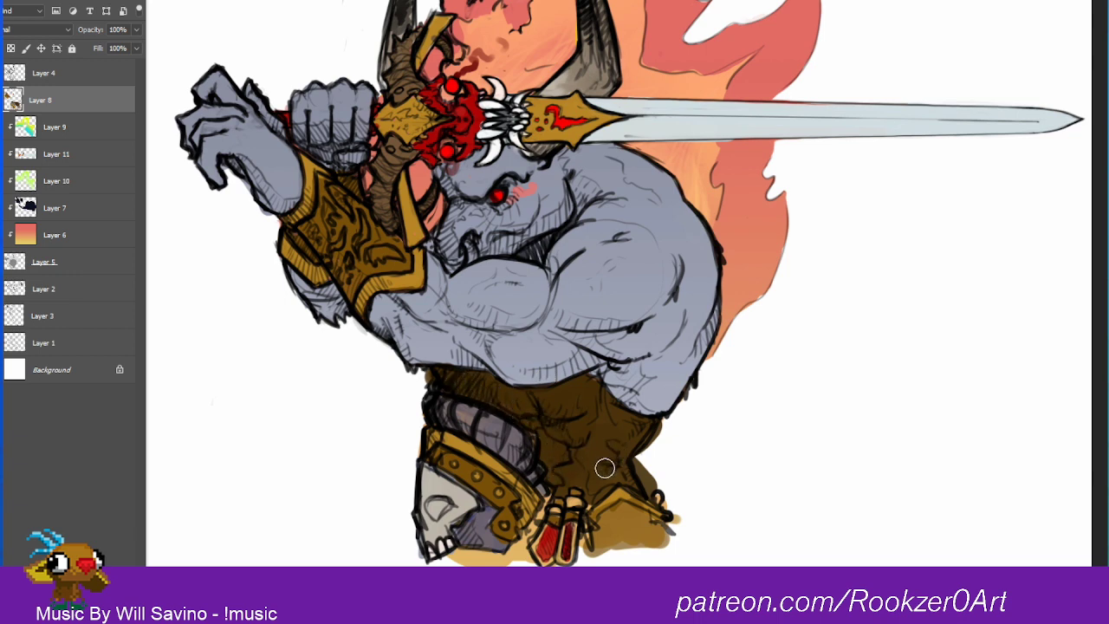
key(bracketleft)
drag(551, 494, 522, 545)
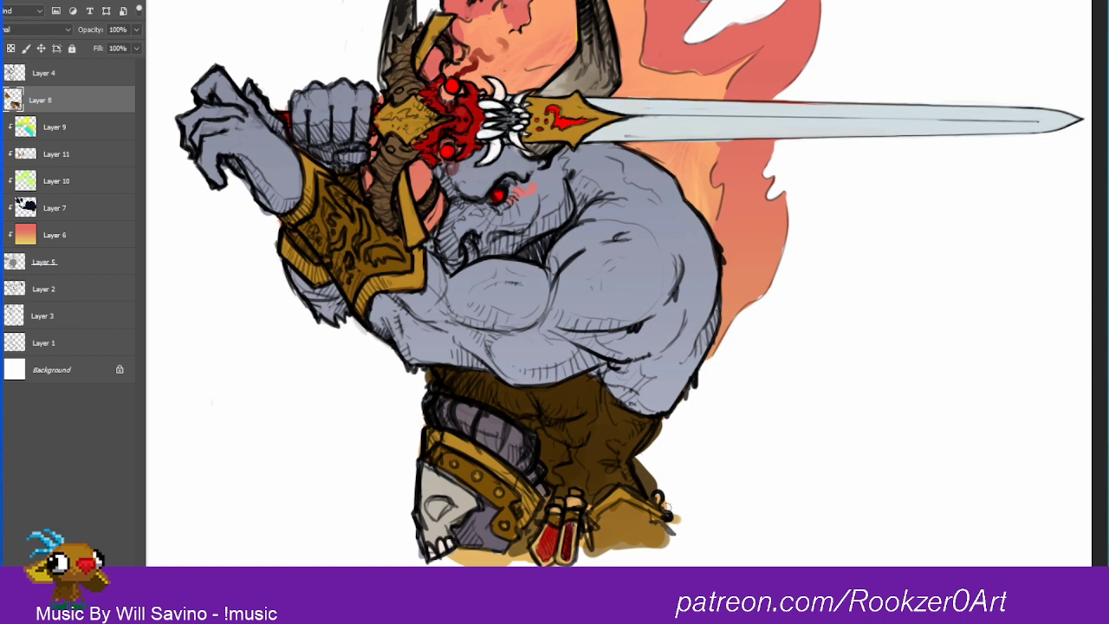
Step: Turn Layer 8 into a clipping mask on the color layers beneath it
right_click(75, 104)
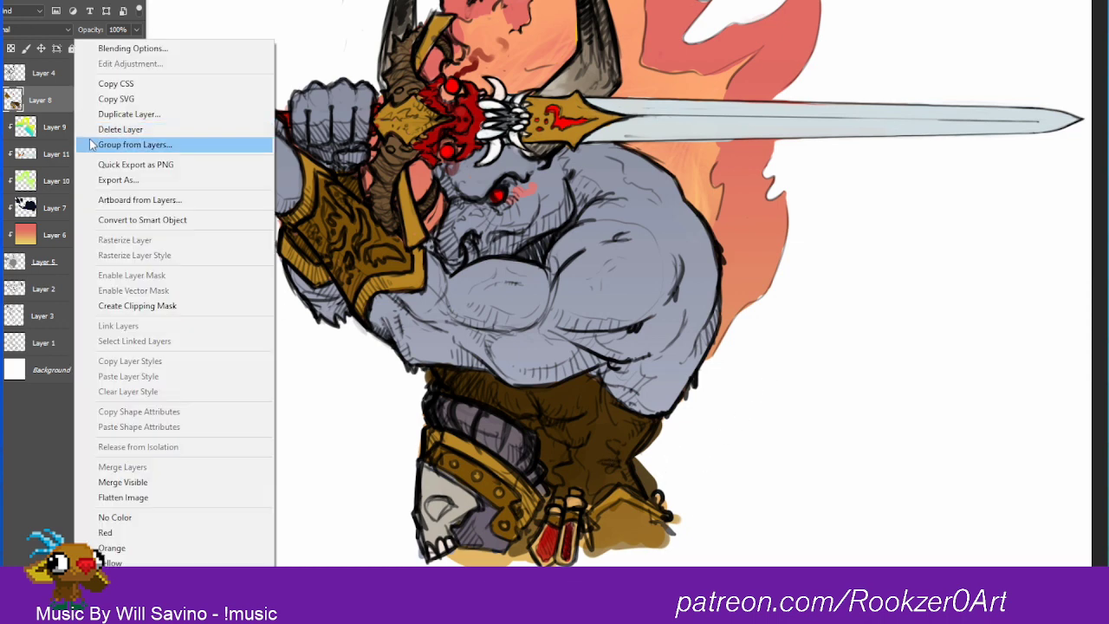
click(160, 308)
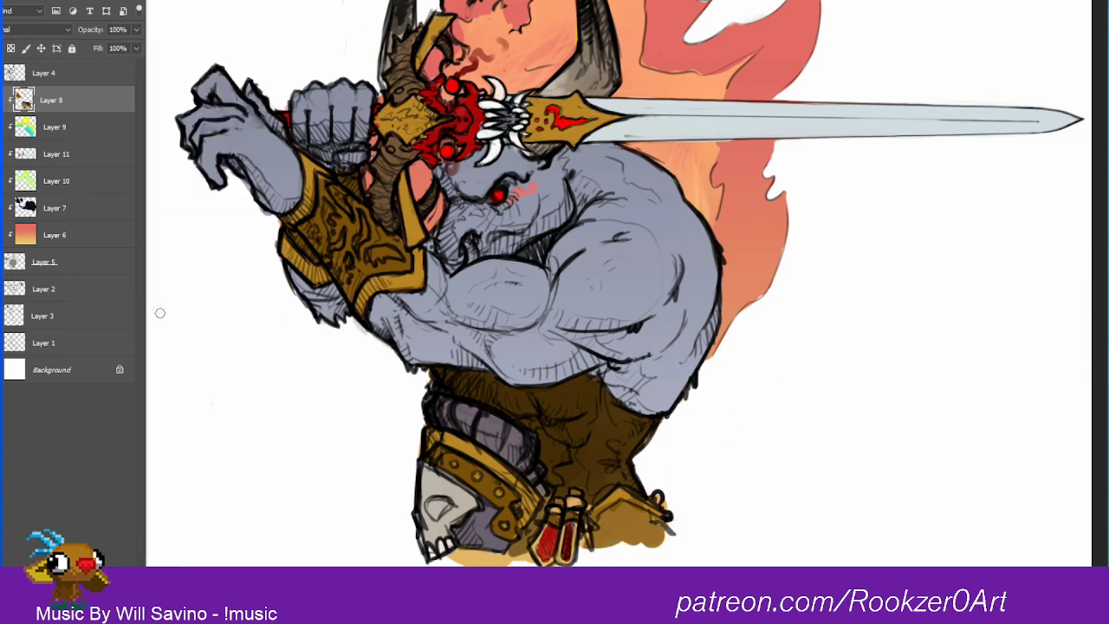
drag(735, 381, 754, 406)
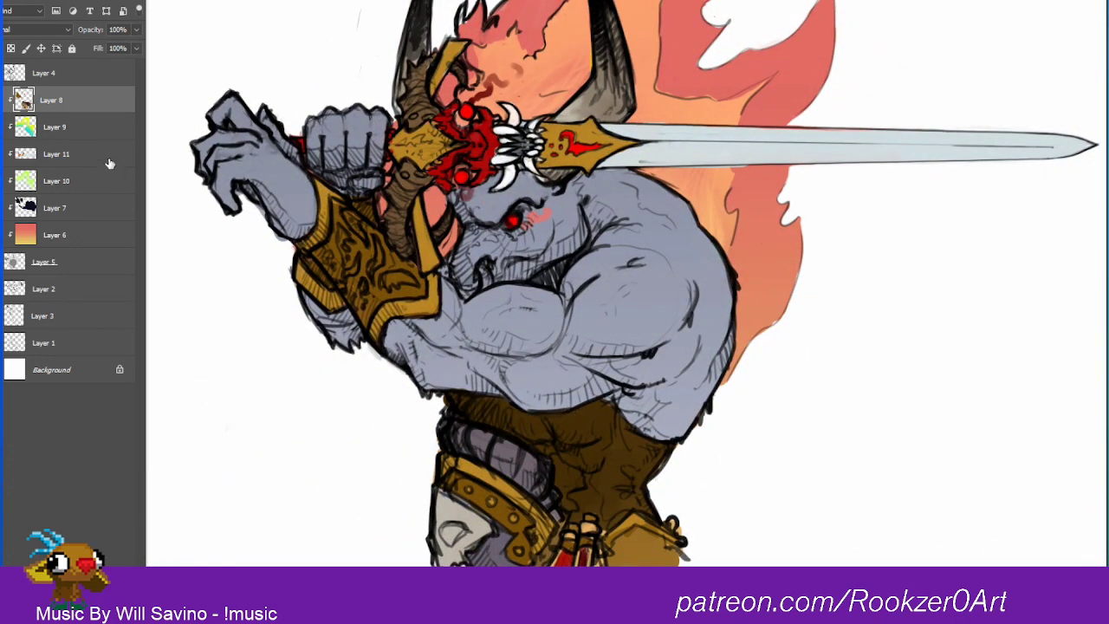
Step: Check what Layer 11 and Layer 8 contain by hiding and showing them, ending with Layer 8 selected
click(2, 154)
click(2, 154)
click(69, 160)
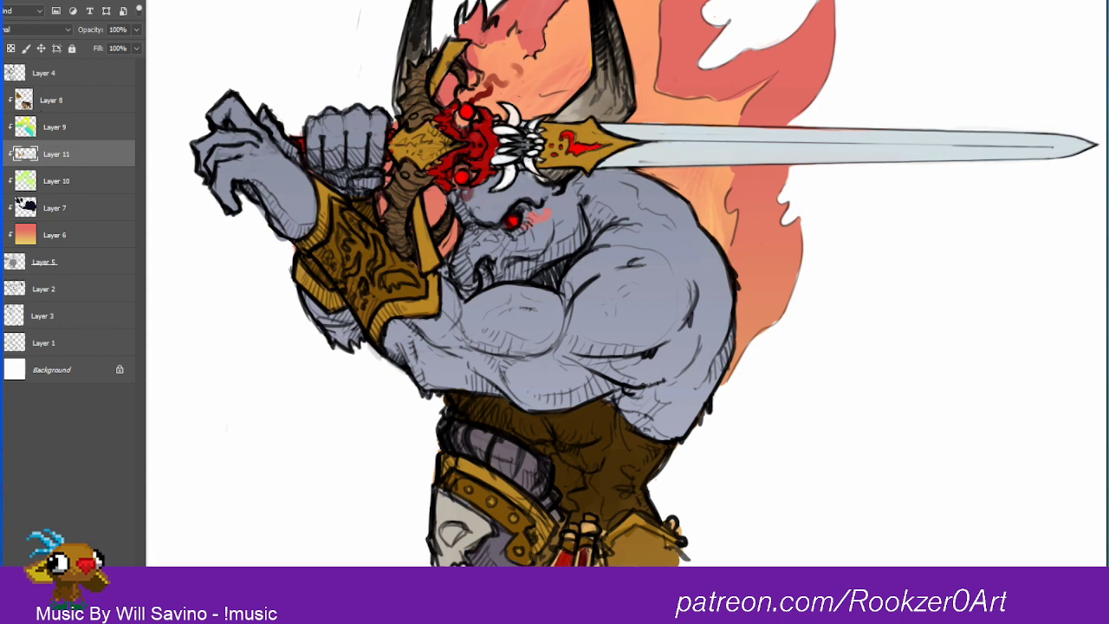
click(2, 100)
click(2, 100)
click(52, 100)
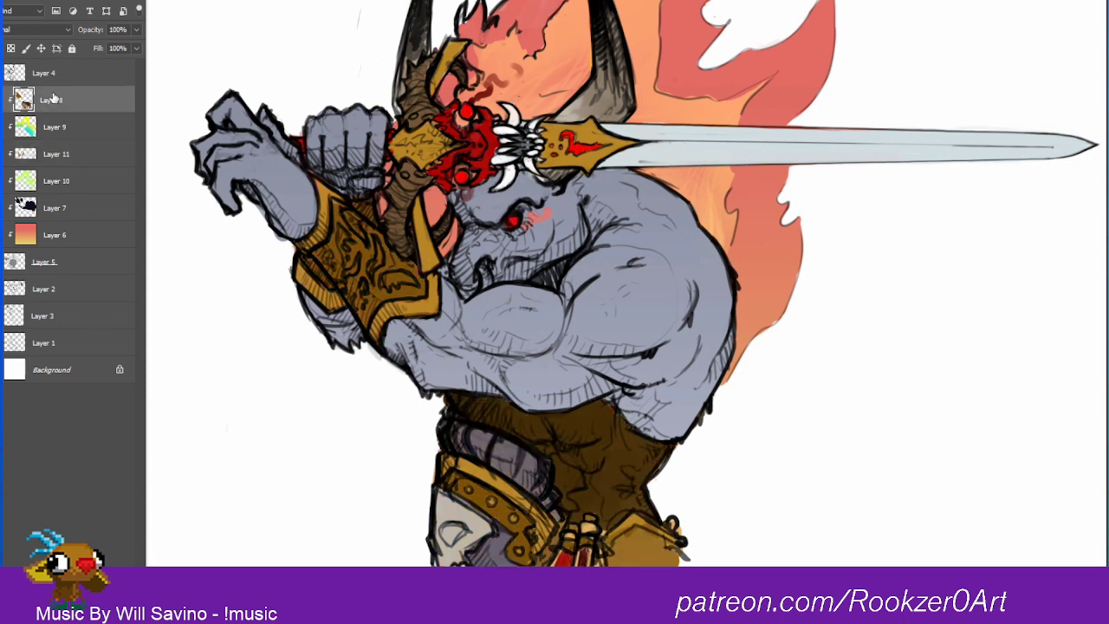
drag(755, 295, 704, 347)
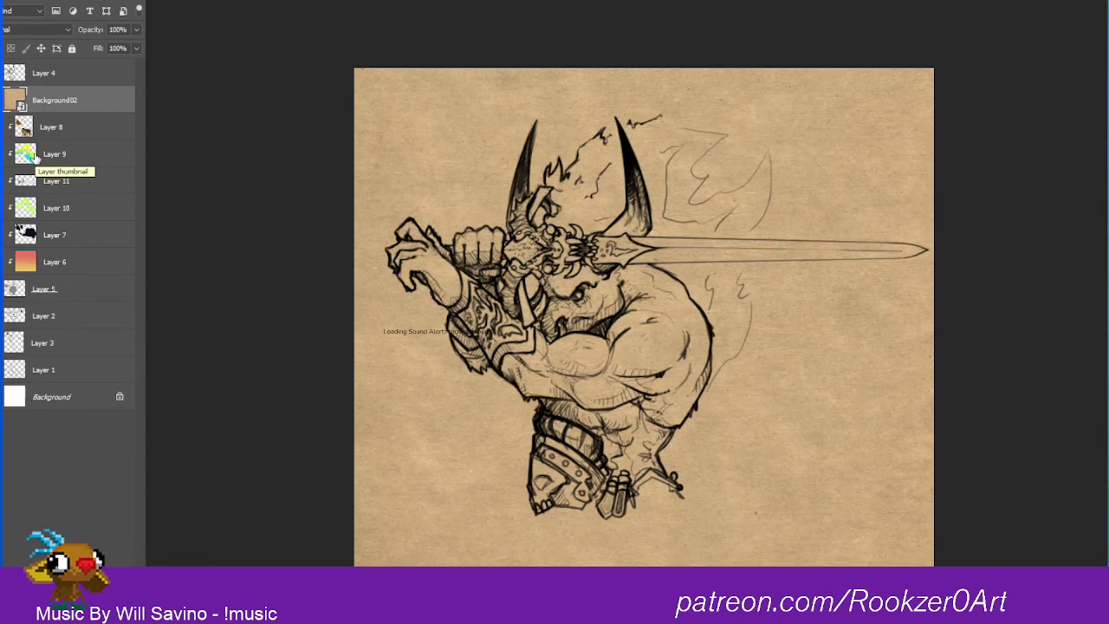
Step: Apply Hue/Saturation to the Background02 paper texture with hue +62, saturation -73 and lightness -5
key(ctrl+u)
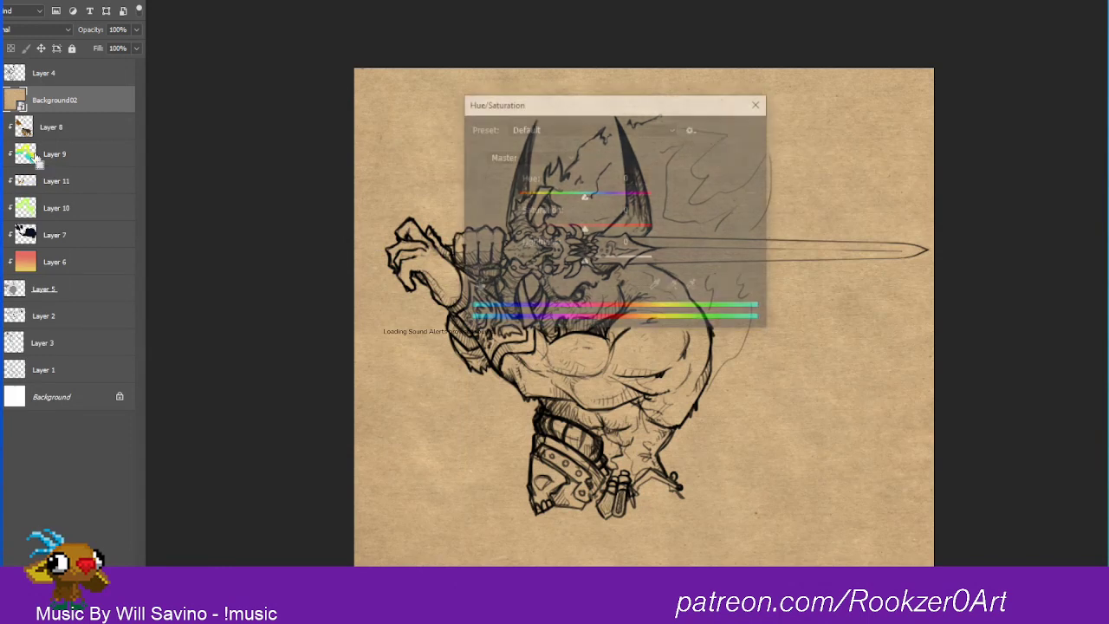
drag(584, 194, 636, 199)
drag(543, 229, 533, 231)
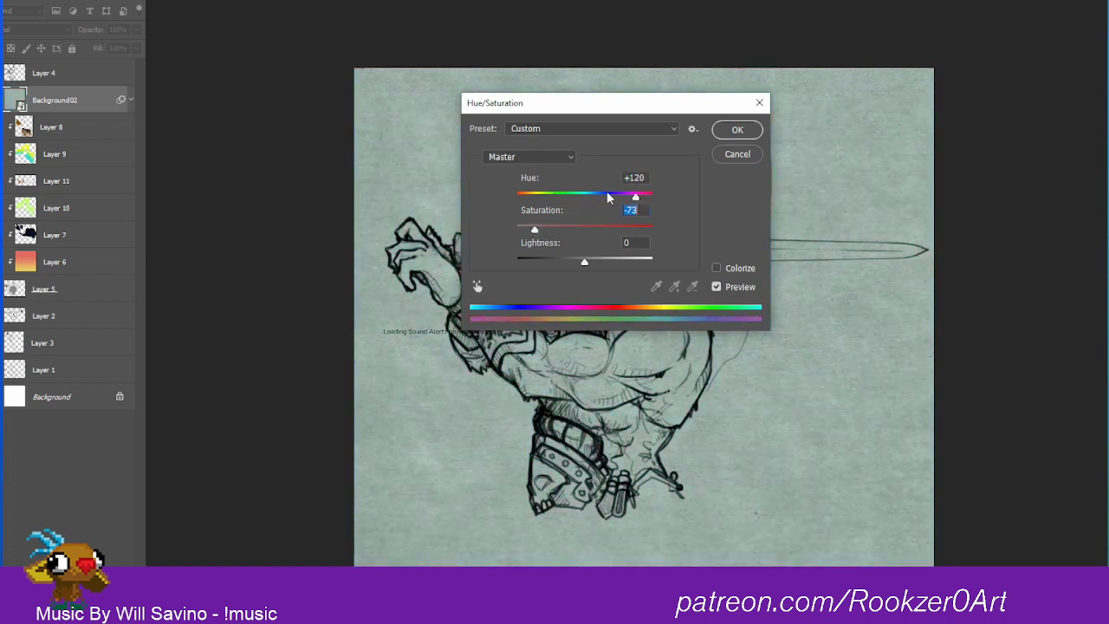
mouse_move(635, 197)
mouse_down()
mouse_move(607, 197)
mouse_move(635, 202)
mouse_move(620, 200)
mouse_up()
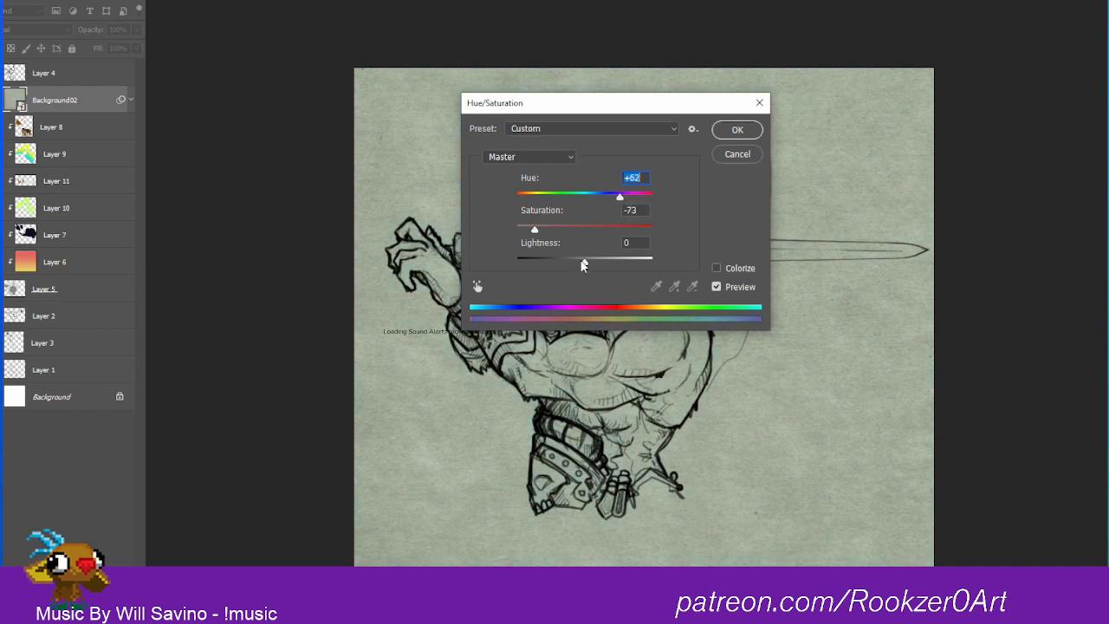
mouse_move(583, 266)
mouse_down()
mouse_move(564, 260)
mouse_move(582, 264)
mouse_up()
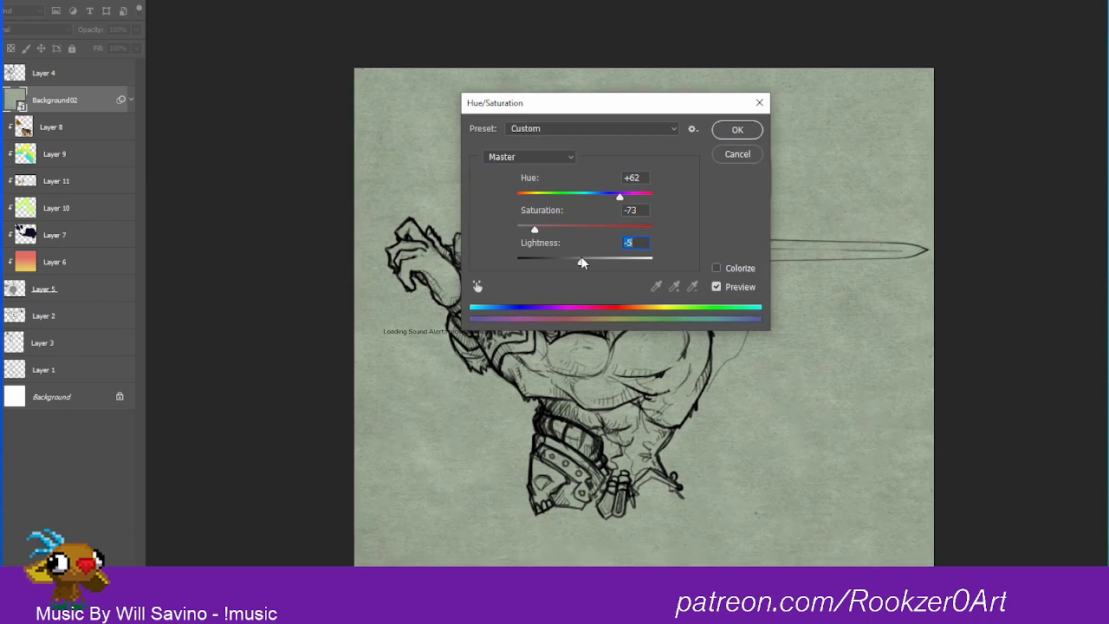
click(721, 132)
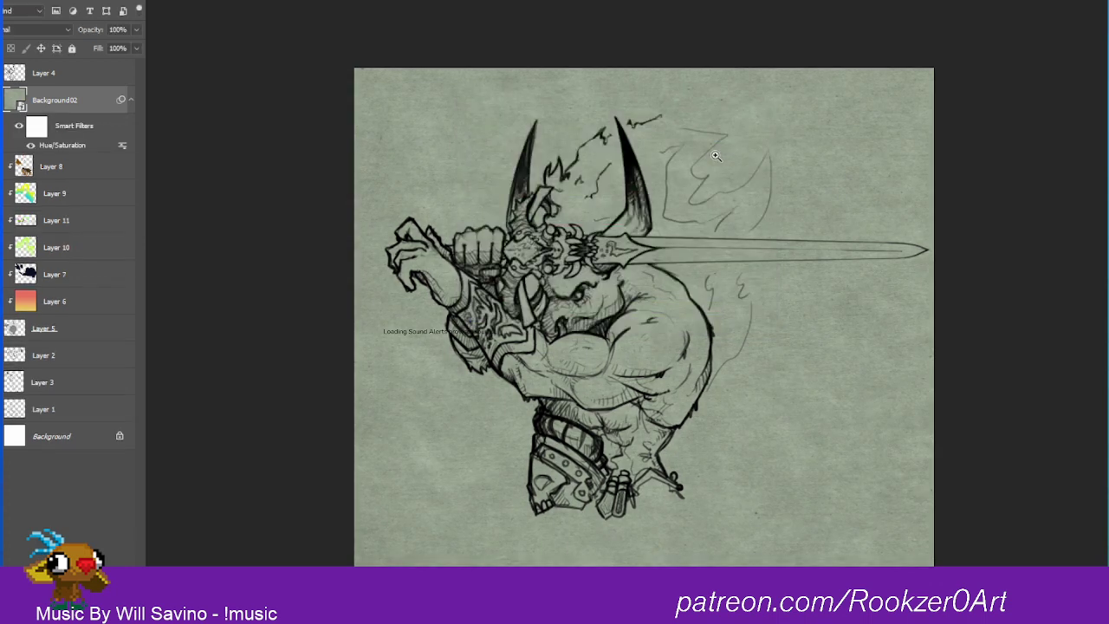
Step: Move the Background02 texture beneath Layer 1 and shift its hue to blue-gray with a second Hue/Saturation filter
drag(25, 100, 62, 413)
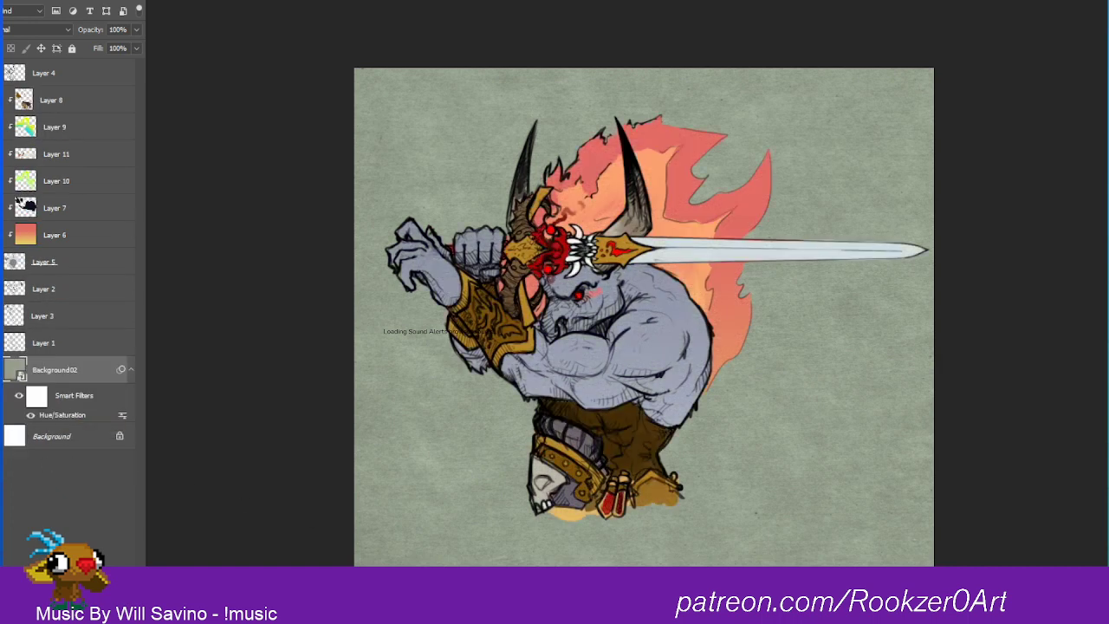
key(ctrl+u)
drag(595, 196, 639, 196)
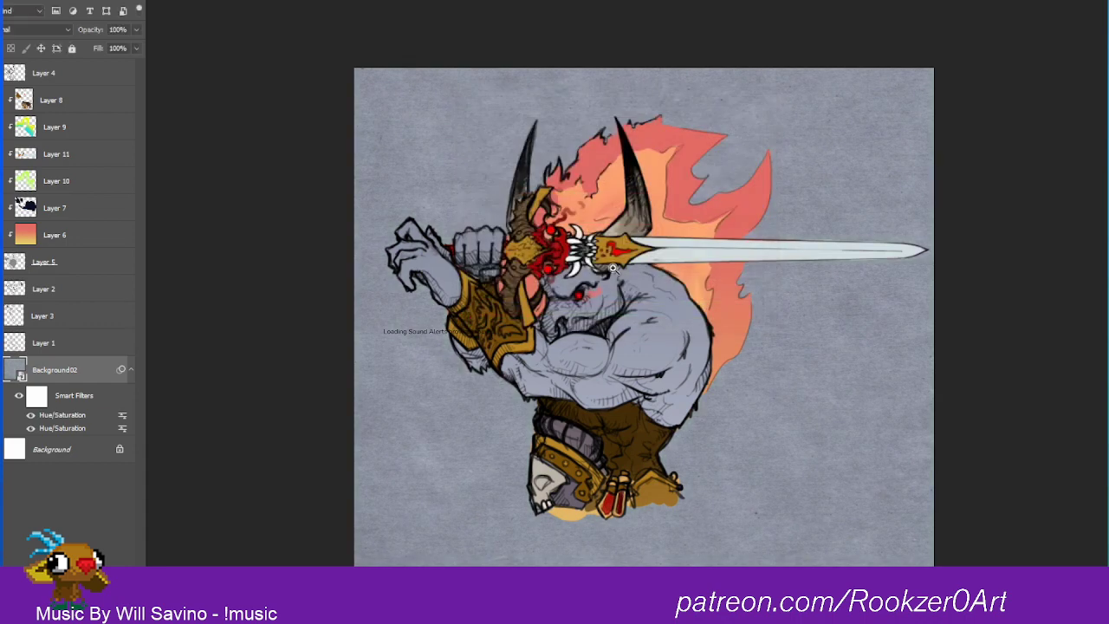
click(757, 197)
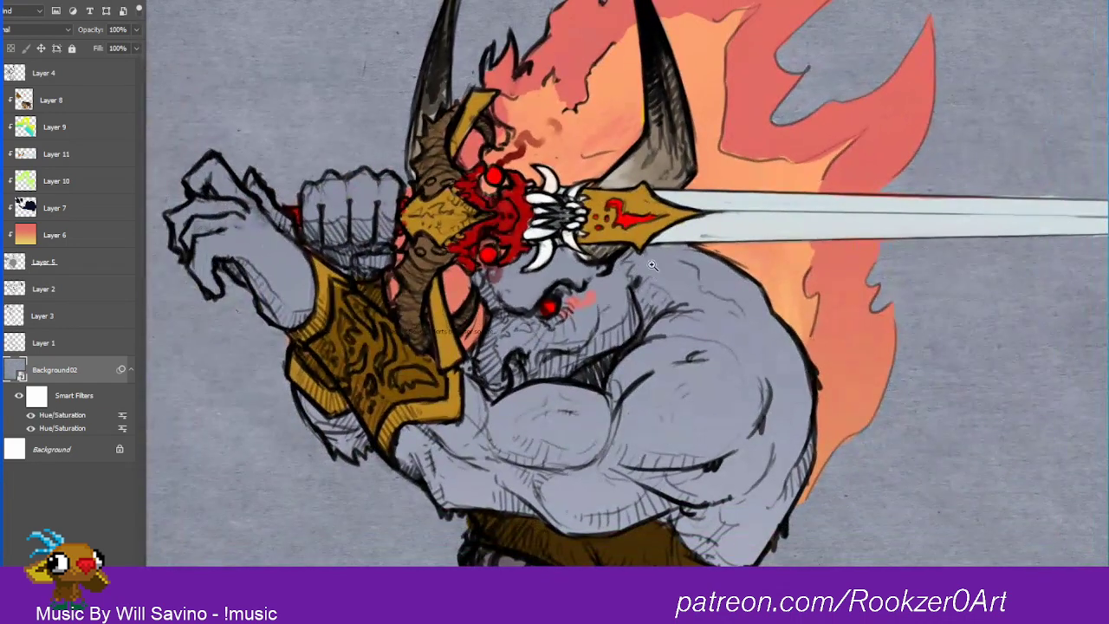
Step: Check the contents of the color layers by hiding and showing them, and move Layer 9 beneath Layer 10
click(50, 88)
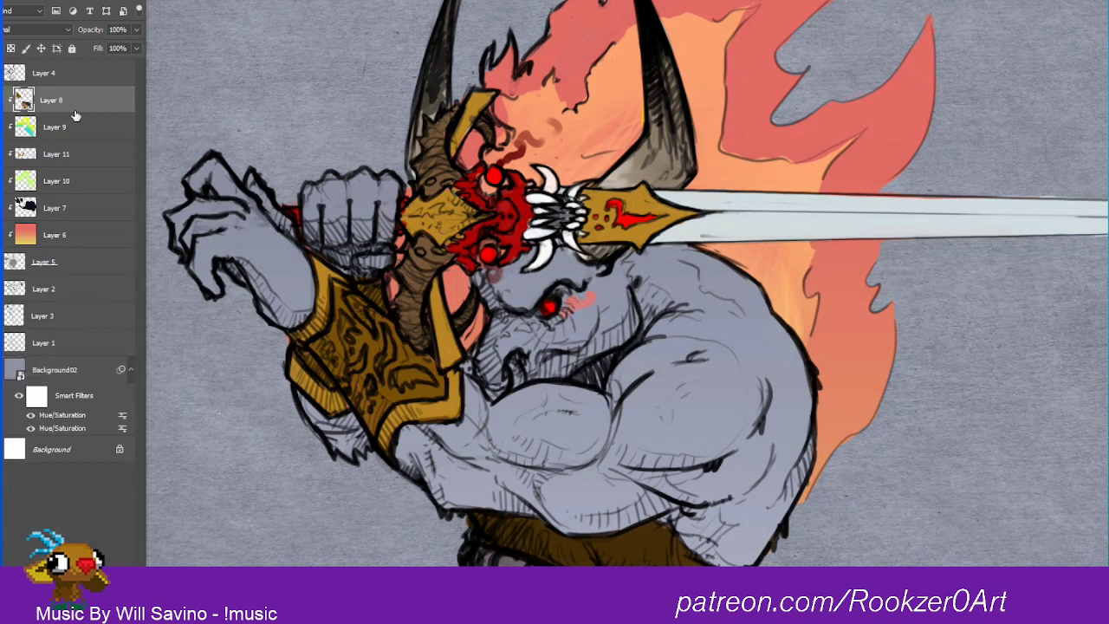
click(2, 153)
click(2, 154)
click(1, 103)
click(2, 103)
click(10, 154)
click(9, 153)
click(2, 181)
click(1, 181)
click(2, 261)
click(2, 262)
drag(98, 134, 97, 184)
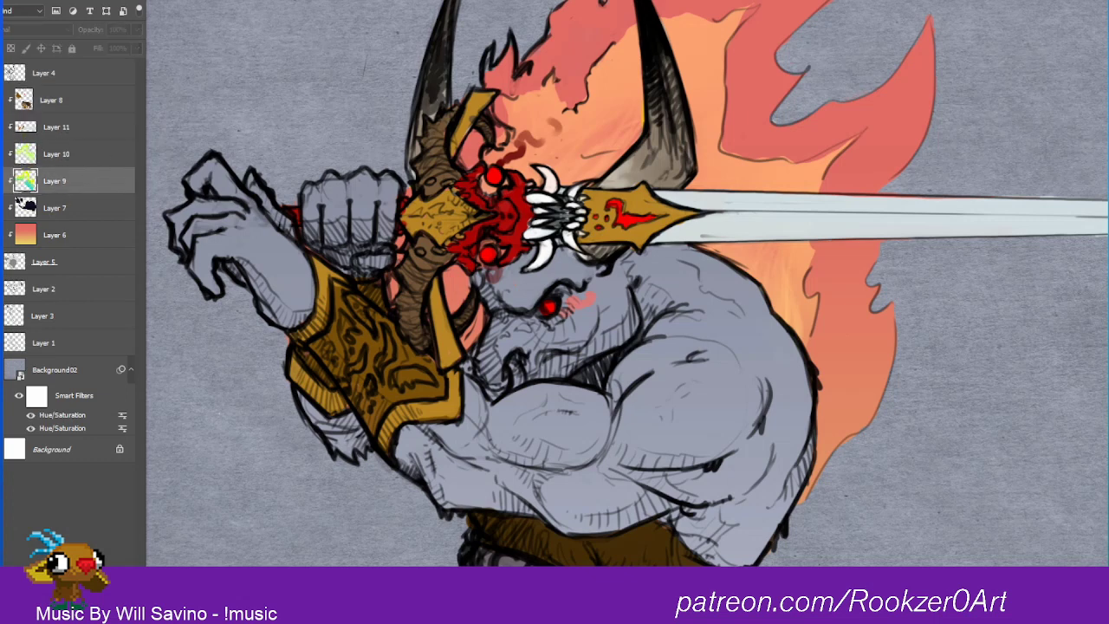
Step: Compare the flame coloring with the line art and color Layers 8, 11, 10 and 9 hidden and shown
click(2, 127)
click(2, 127)
click(2, 101)
click(2, 100)
click(2, 73)
click(2, 73)
click(2, 73)
click(2, 100)
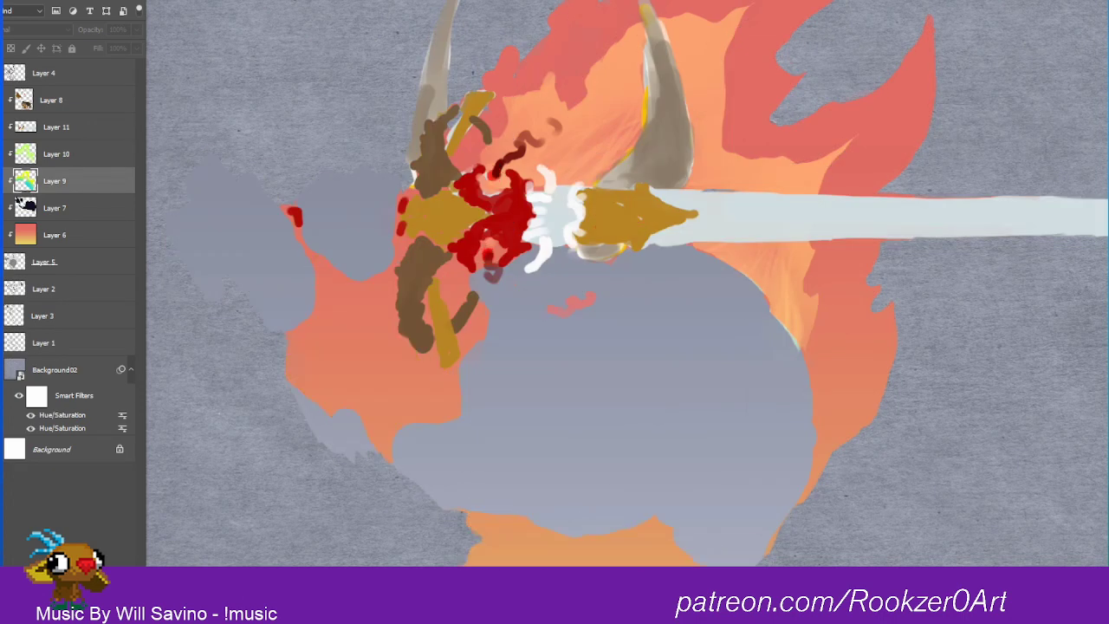
click(2, 127)
click(2, 154)
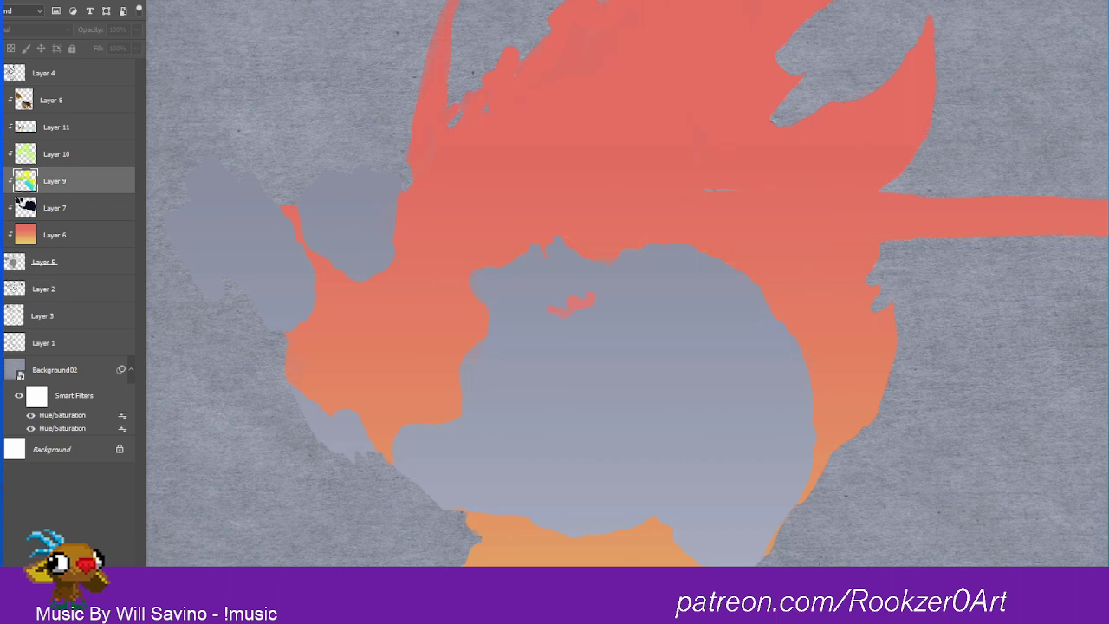
click(2, 128)
click(2, 154)
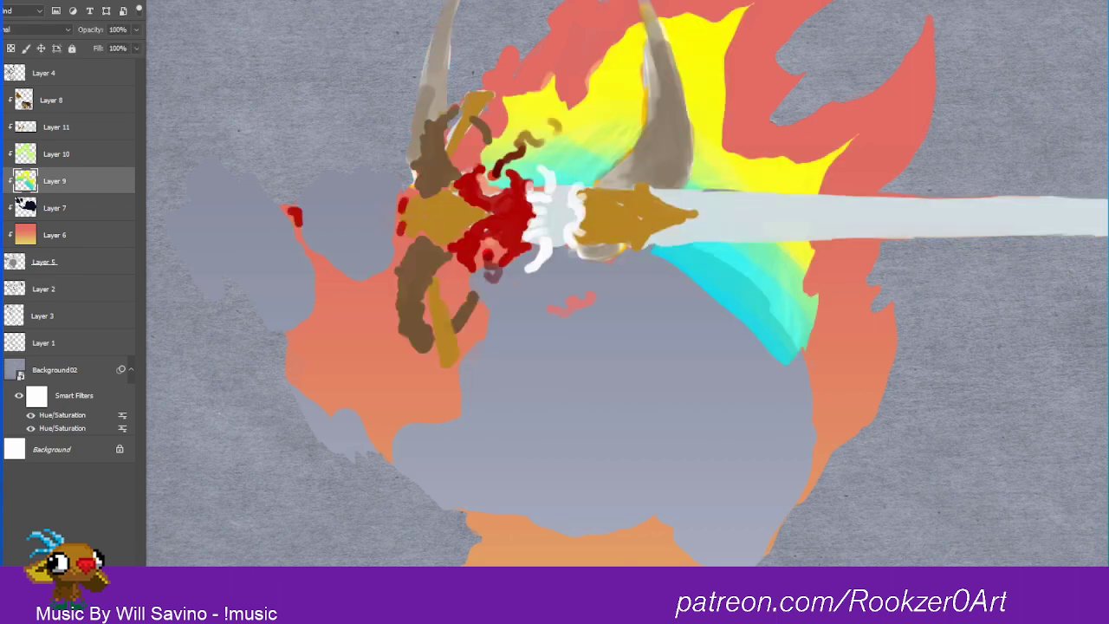
click(2, 100)
click(2, 73)
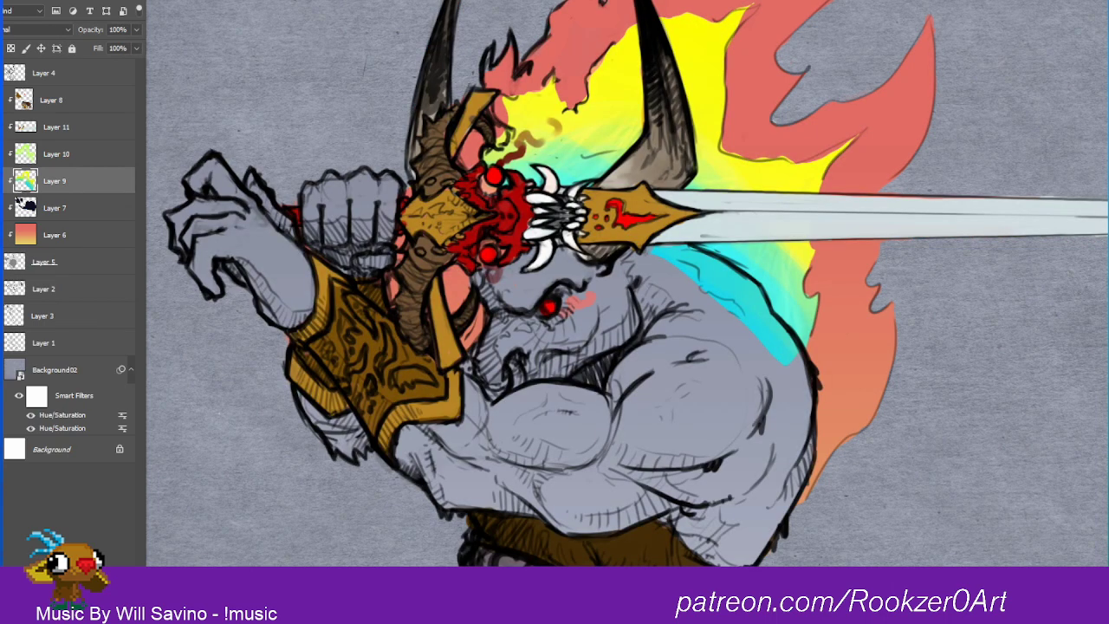
click(2, 154)
click(2, 181)
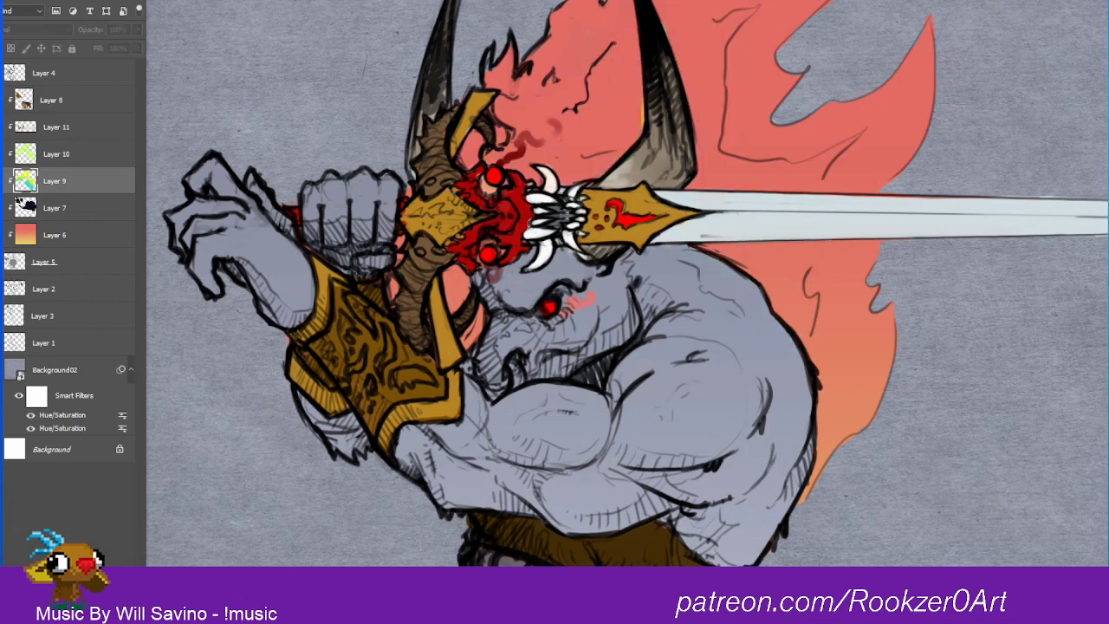
Step: Show Layer 9, set its blend mode to Soft Light, and select Layer 7
click(9, 181)
click(50, 35)
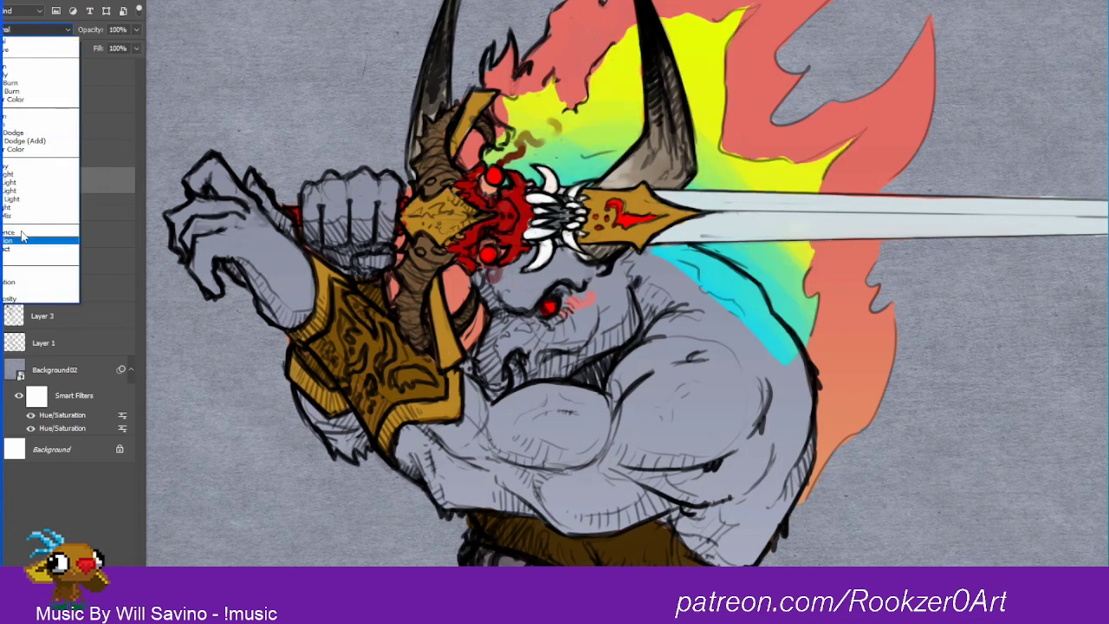
click(23, 176)
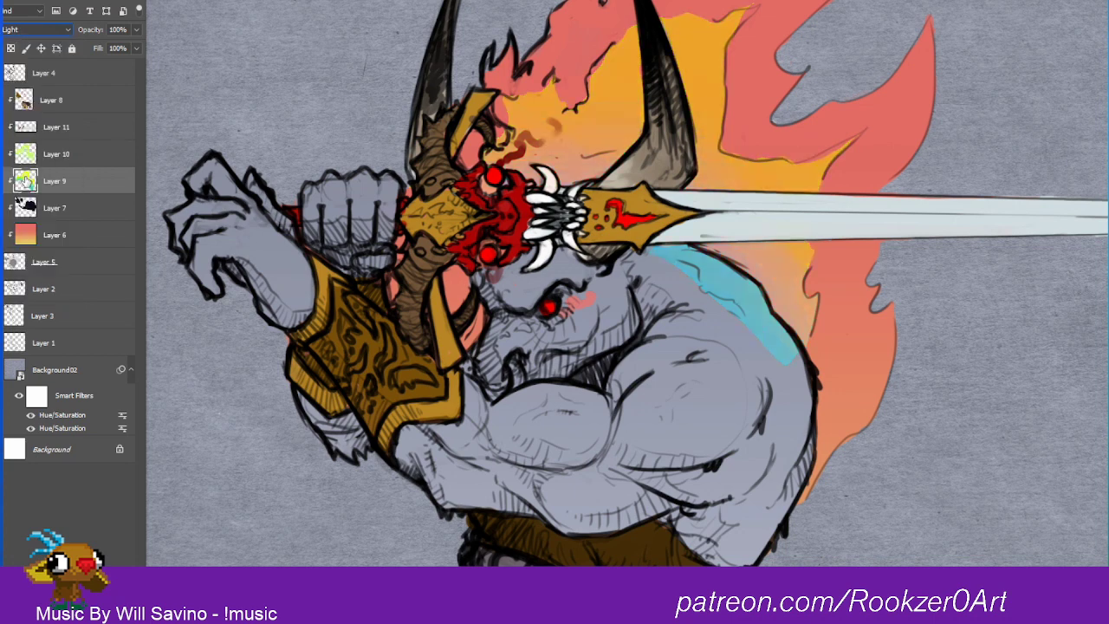
click(74, 209)
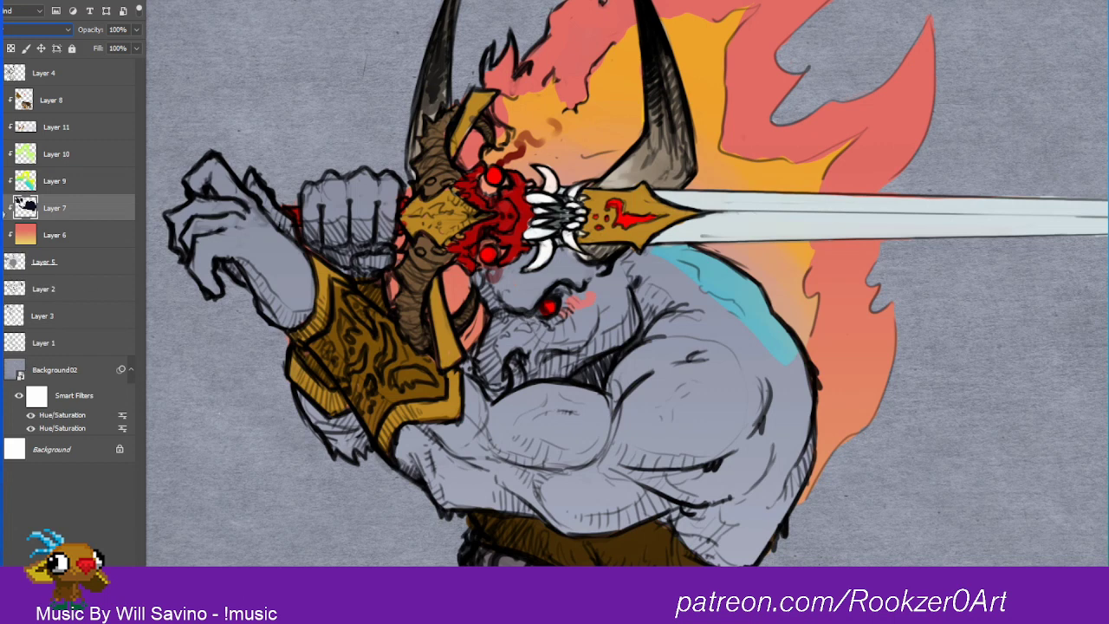
Step: Set the blend mode of Layer 7, which holds the warrior's skin color, to Normal
click(38, 30)
click(36, 40)
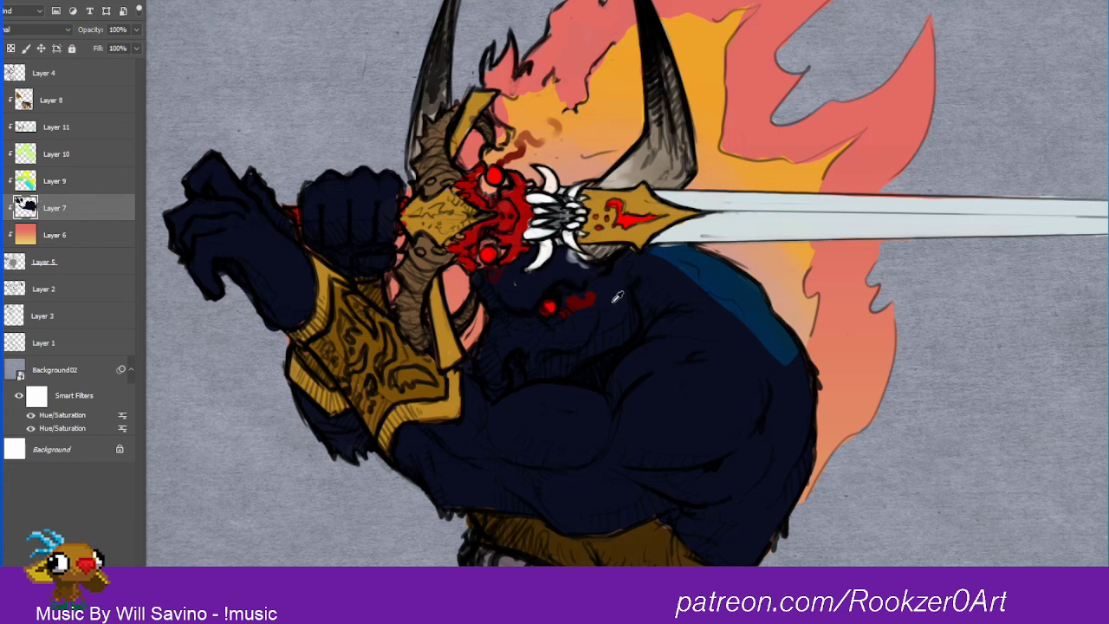
mouse_move(570, 304)
mouse_down()
mouse_move(567, 315)
mouse_move(584, 302)
mouse_move(568, 315)
mouse_up()
right_click(53, 209)
click(44, 210)
Step: Hide Layer 9, then delete the leftover color layers Layer 9 and Layer 10
click(12, 181)
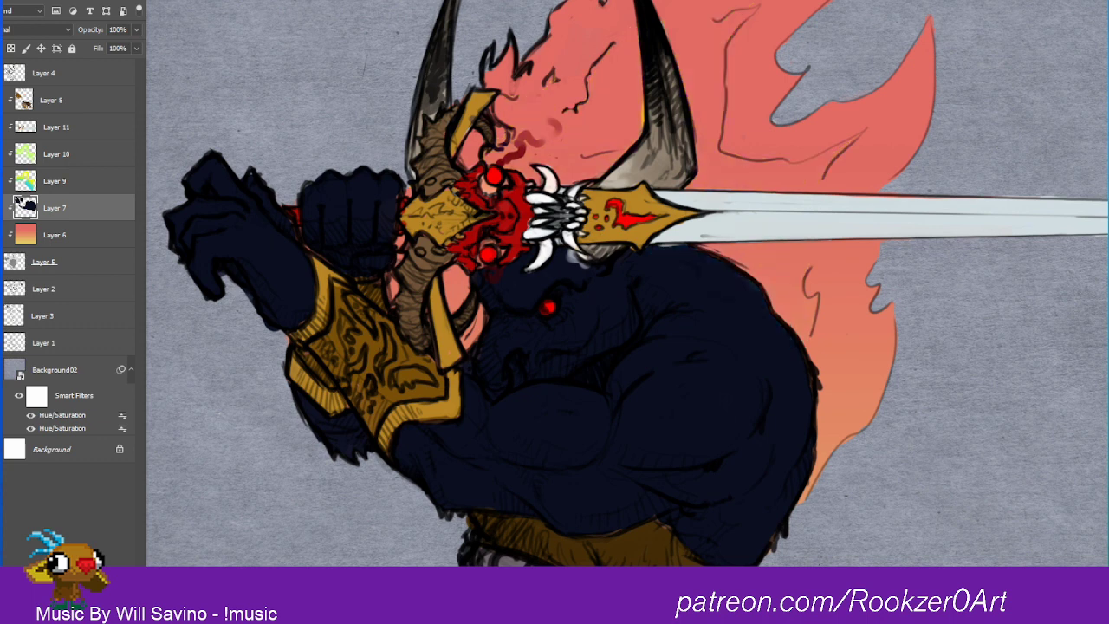
click(79, 185)
key(Delete)
click(63, 154)
key(Delete)
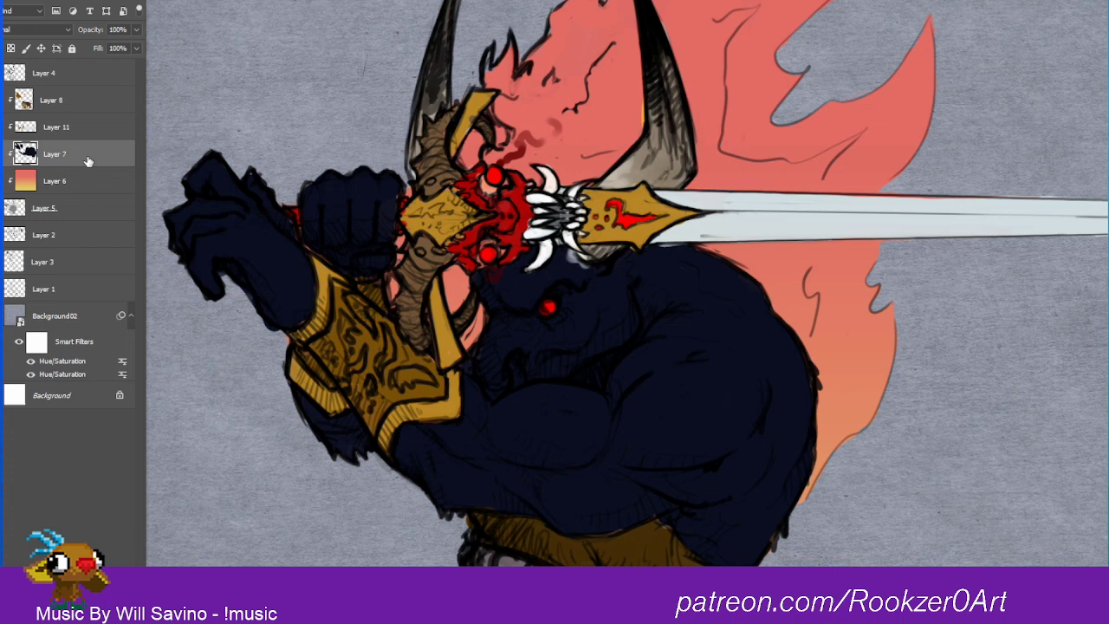
Step: Check what Layer 11 and Layer 8 contribute to the coloring by hiding and showing each one
click(45, 210)
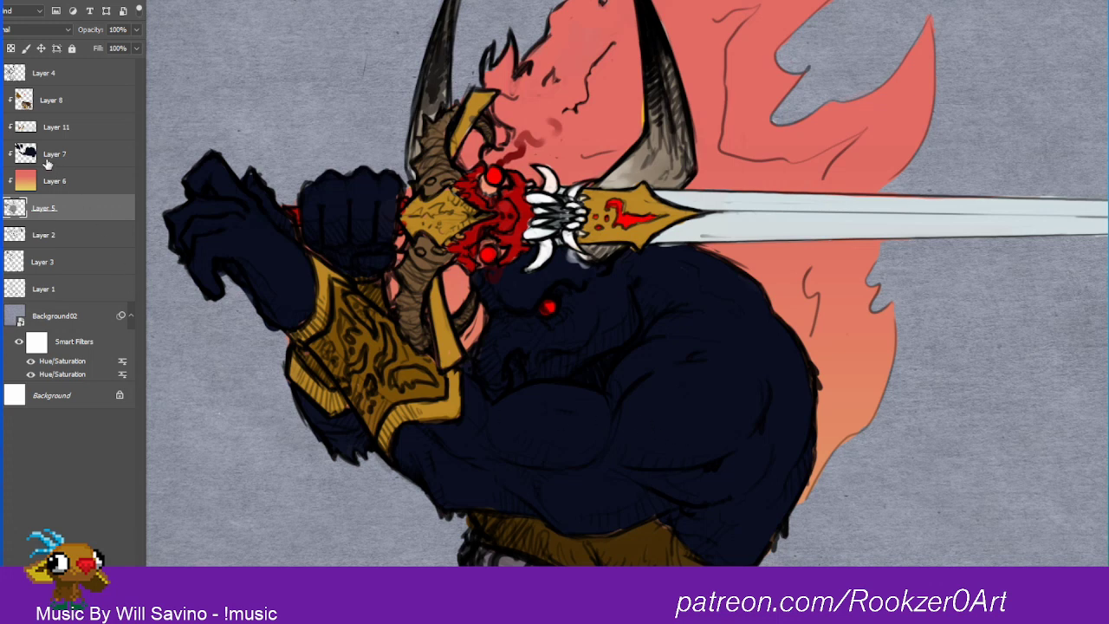
click(44, 106)
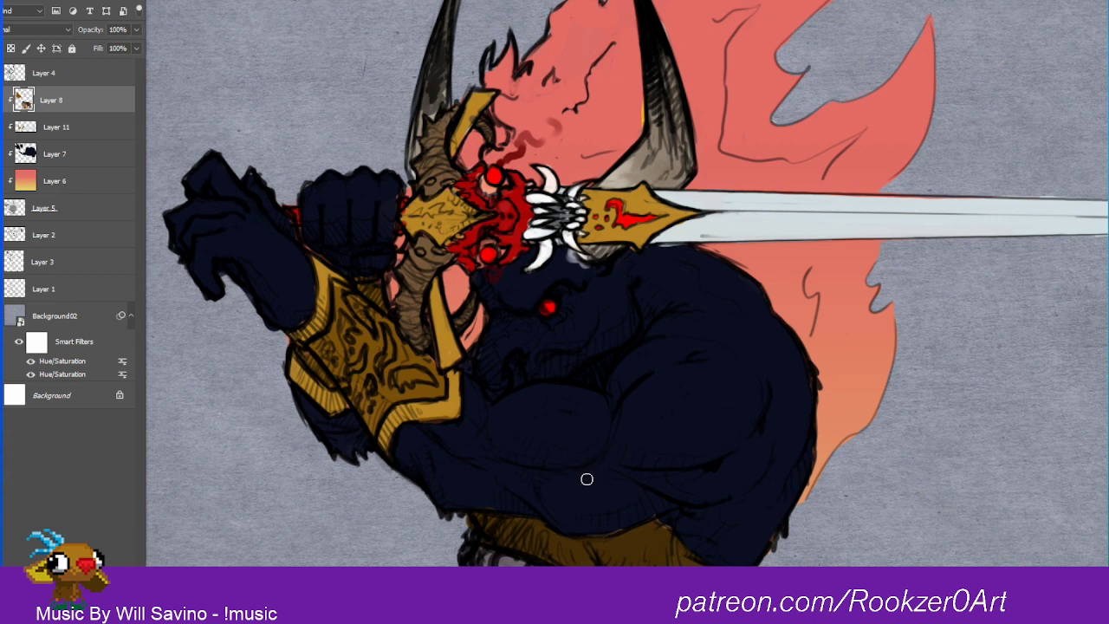
click(3, 127)
click(3, 127)
click(3, 101)
click(2, 100)
click(3, 100)
click(2, 100)
Step: Adjust Layer 7 with Hue/Saturation, using saturation +18, lightness +36 and a slight positive hue shift
right_click(49, 155)
click(41, 156)
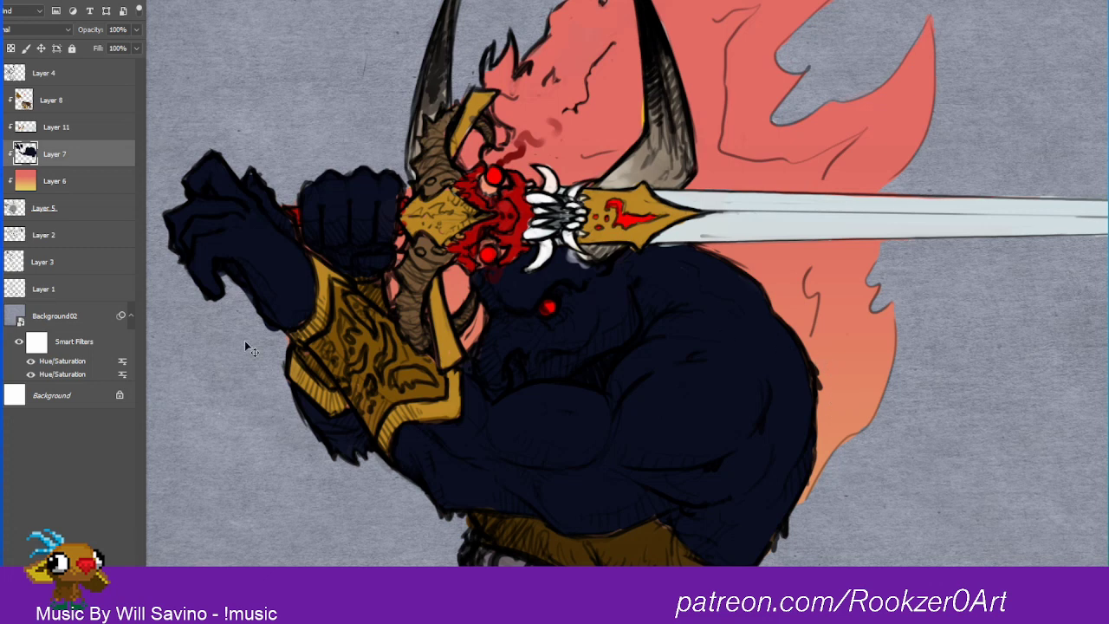
key(ctrl+u)
drag(1036, 327, 1061, 363)
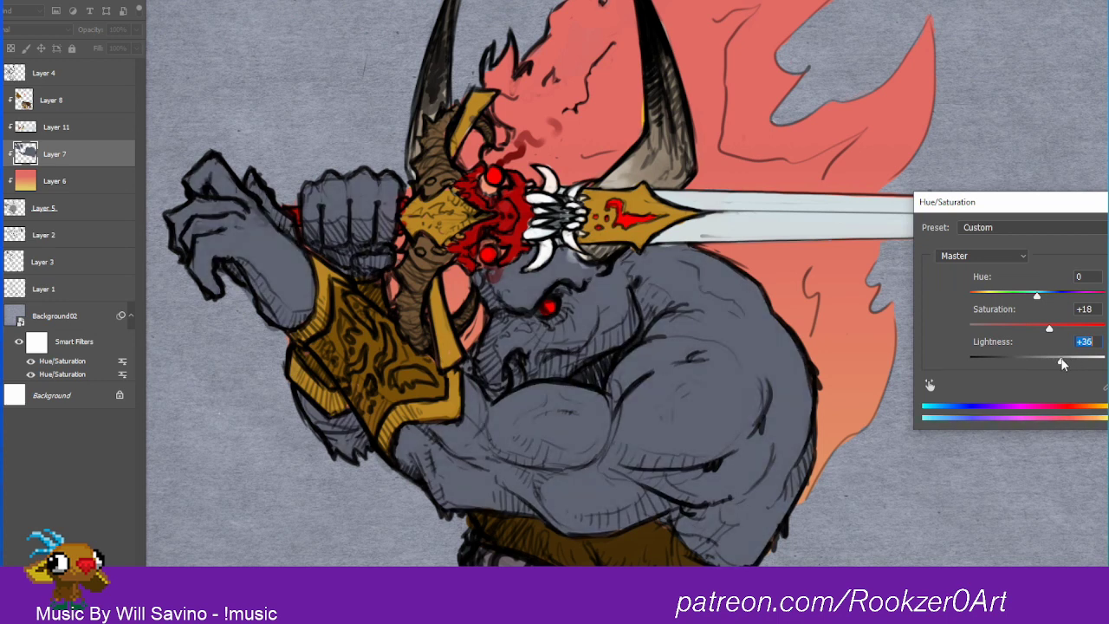
mouse_move(1036, 296)
mouse_down()
mouse_move(1018, 296)
mouse_move(1047, 297)
mouse_up()
key(Return)
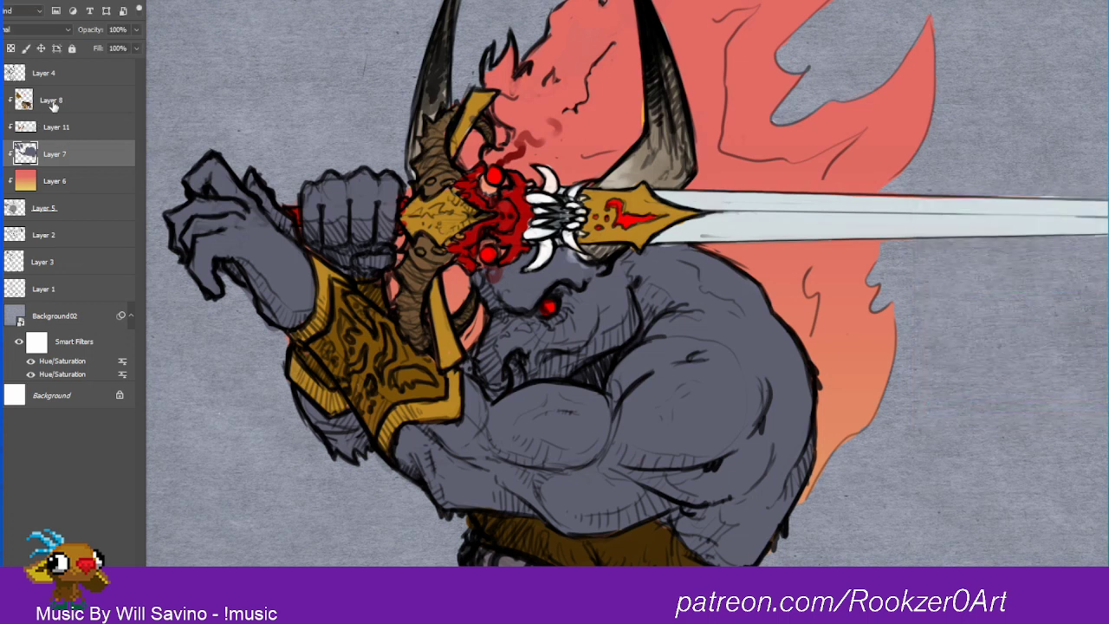
Step: Try Layer 11 above Layer 8, compare it hidden and shown, and move it back beneath Layer 8
drag(30, 124, 65, 75)
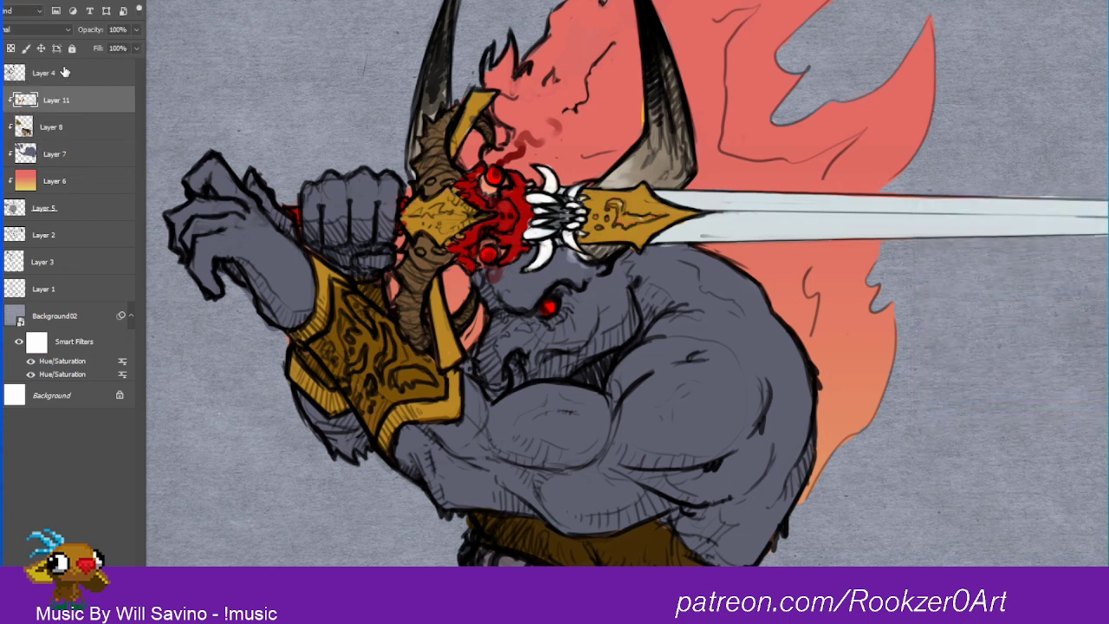
click(1, 100)
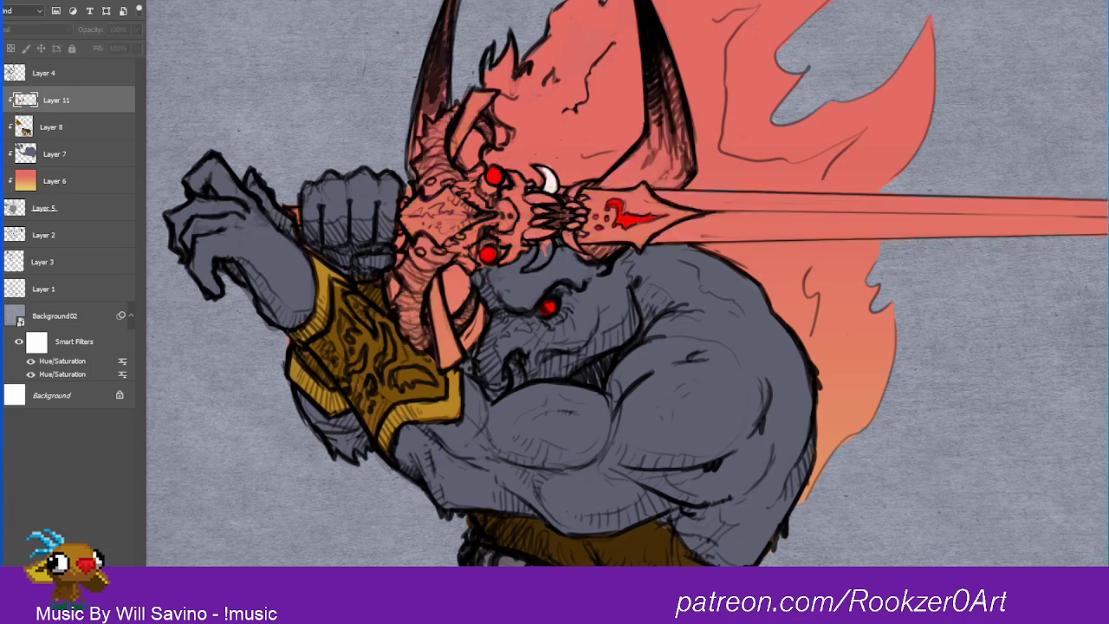
click(4, 101)
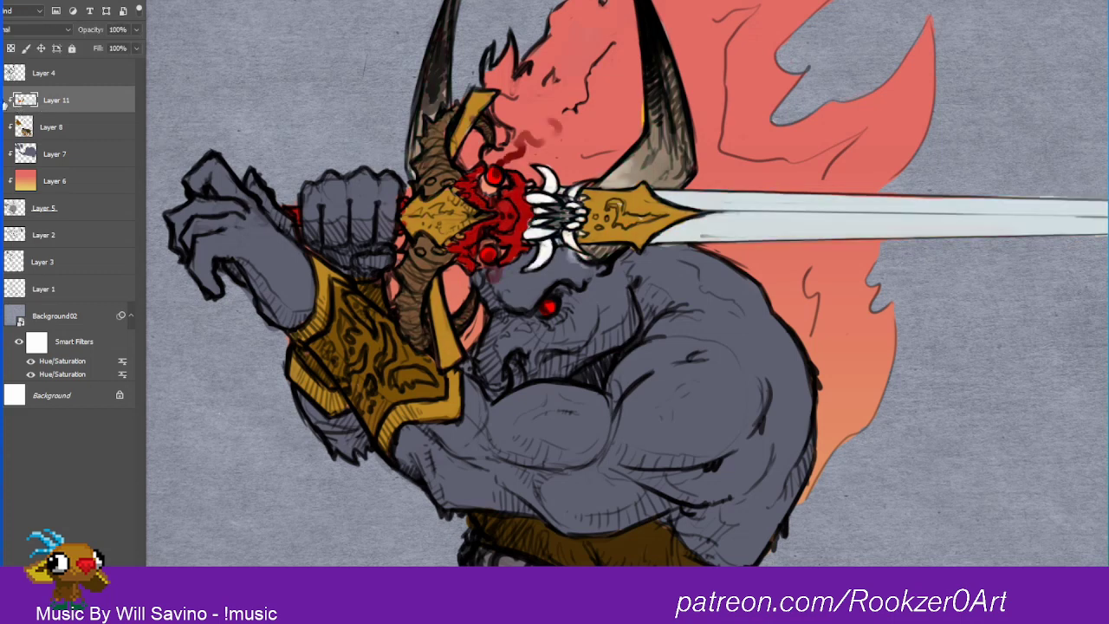
drag(62, 106, 71, 140)
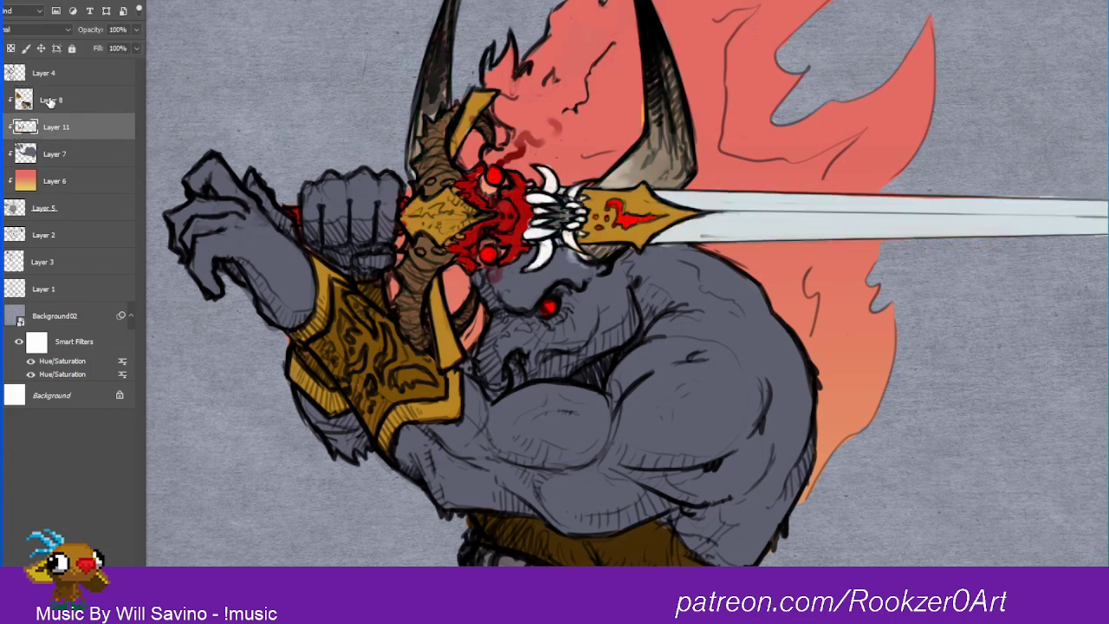
Step: Merge Layer 8 down into Layer 11 and the result down into Layer 7
right_click(51, 100)
click(122, 466)
right_click(48, 100)
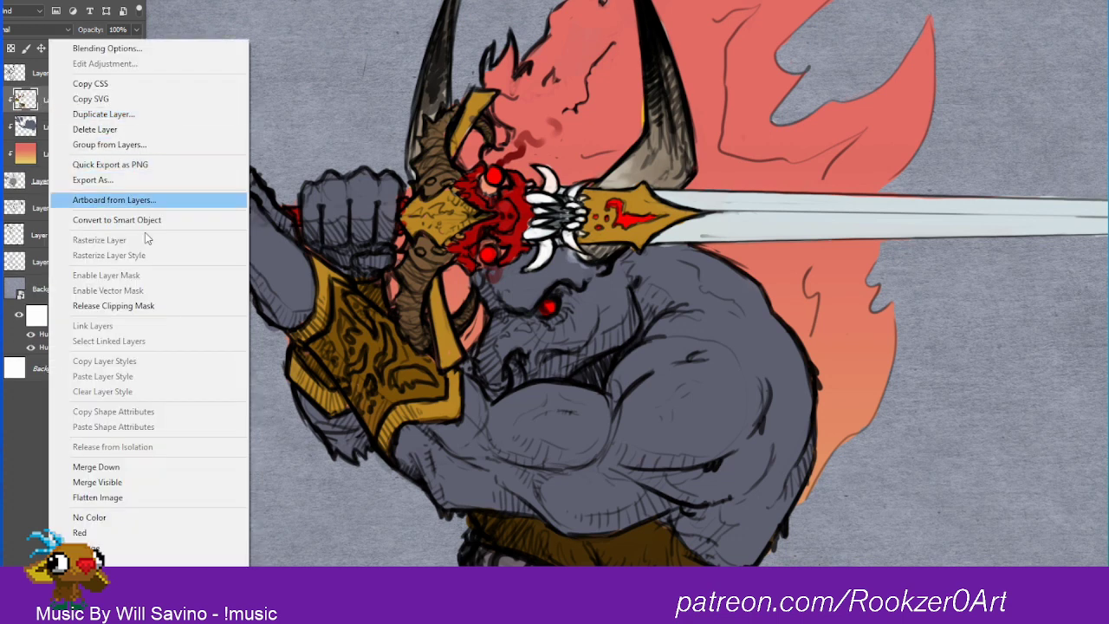
click(121, 467)
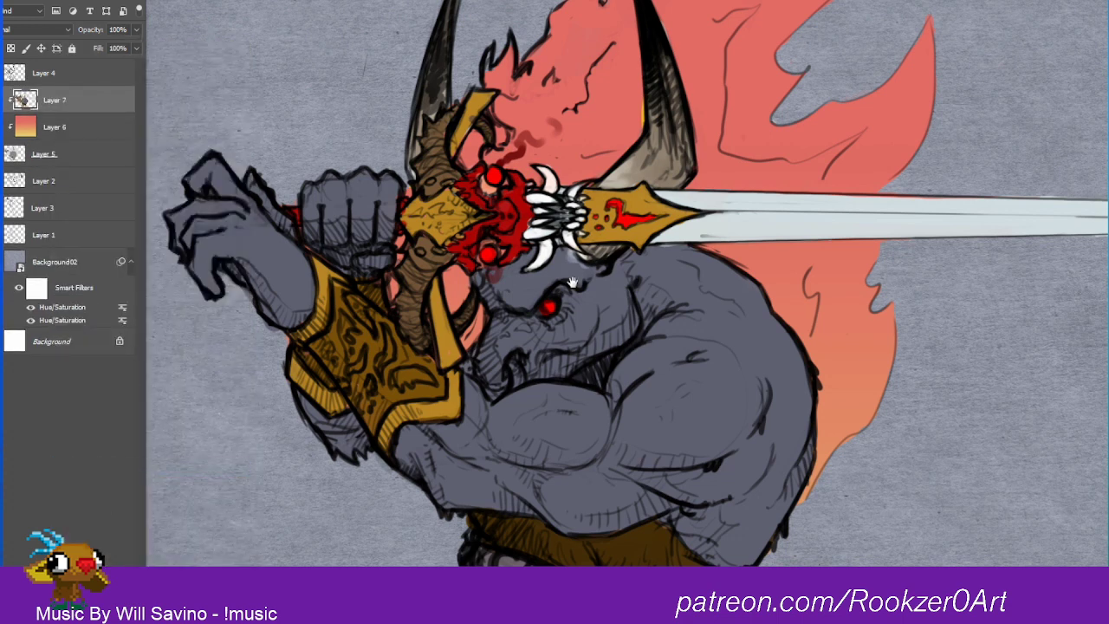
key(alt+space)
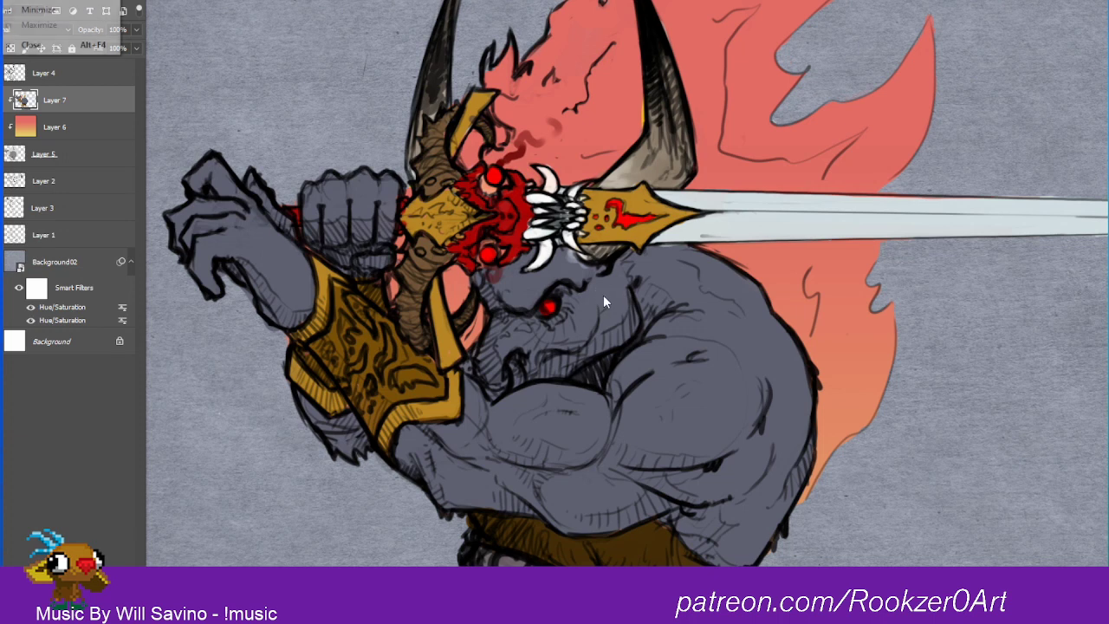
click(609, 287)
alt+click(611, 290)
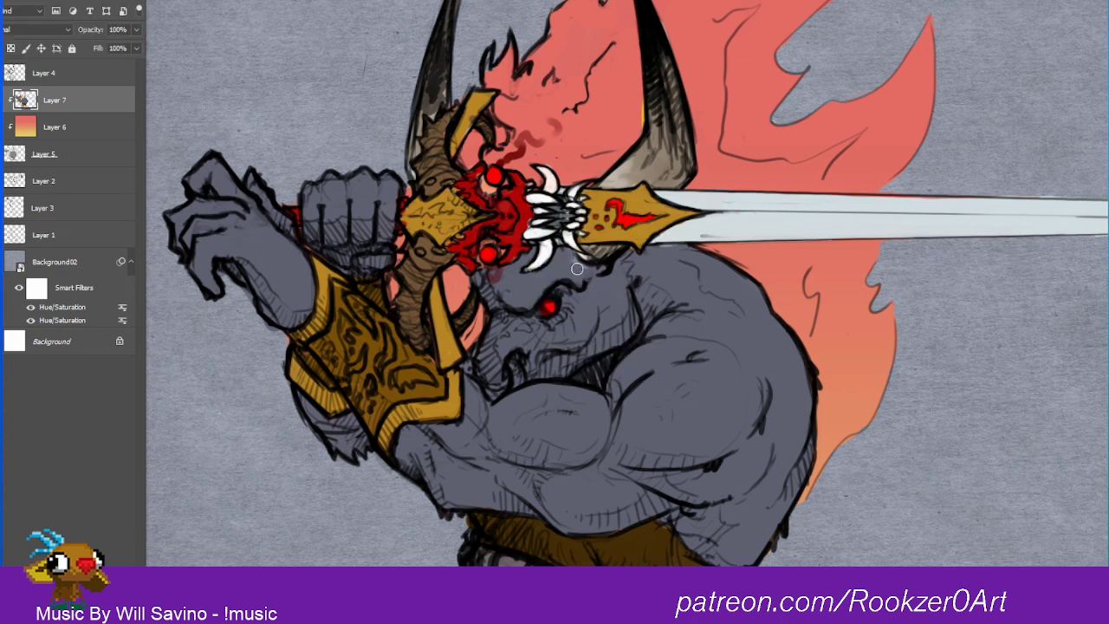
Step: Dab off-white onto the studs of the thigh armor's strap, and change the foreground color to a very pale cyan
alt+click(575, 191)
alt+click(471, 108)
drag(484, 266, 454, 132)
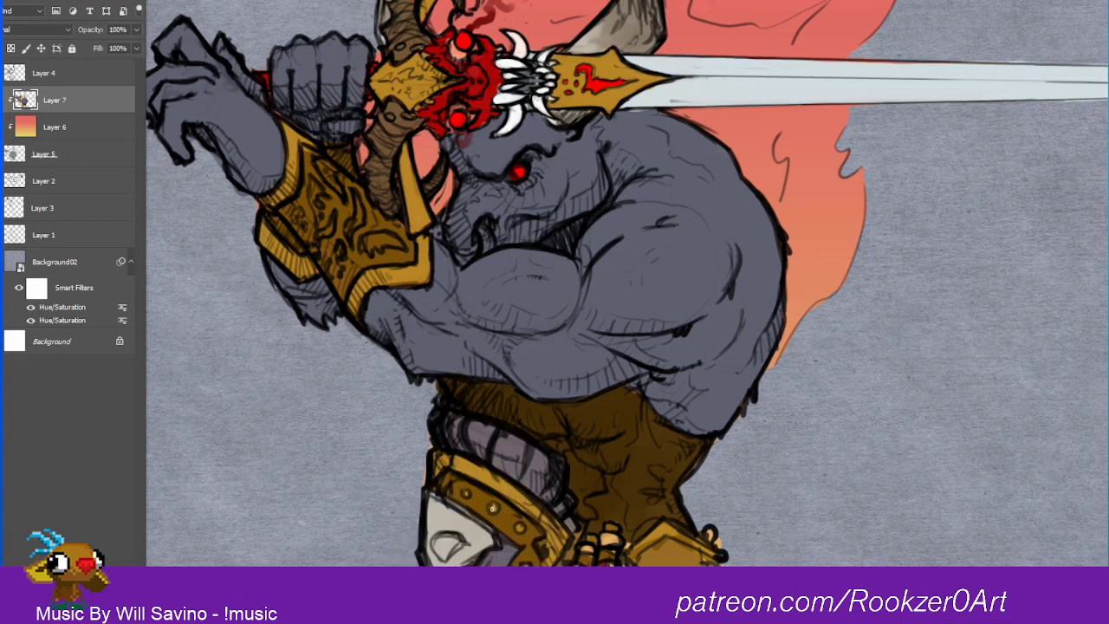
click(519, 528)
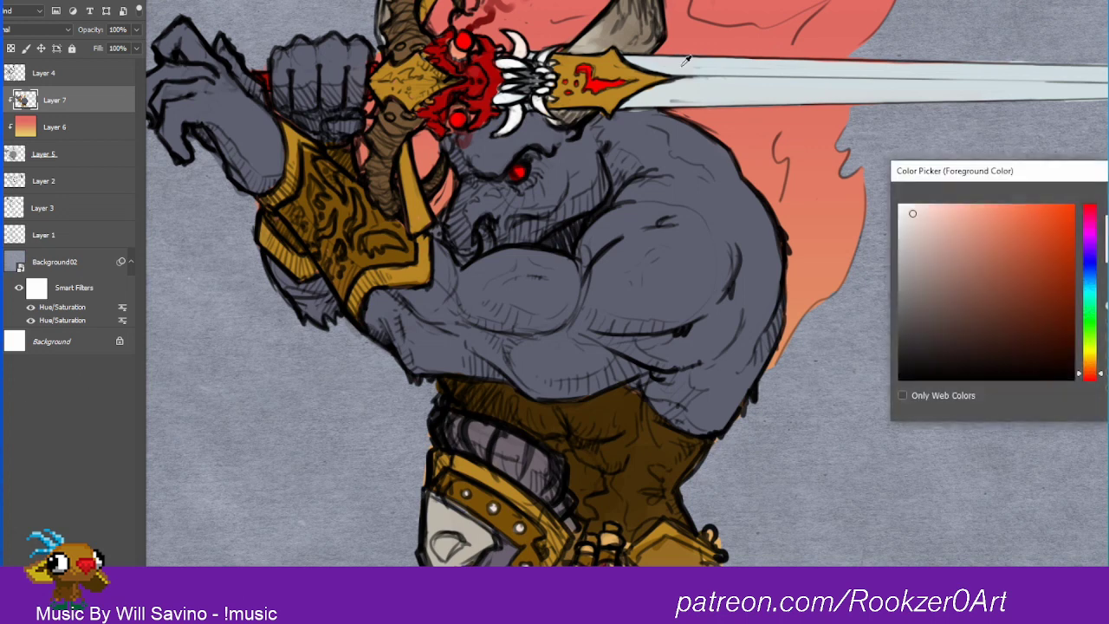
click(1093, 300)
click(1094, 288)
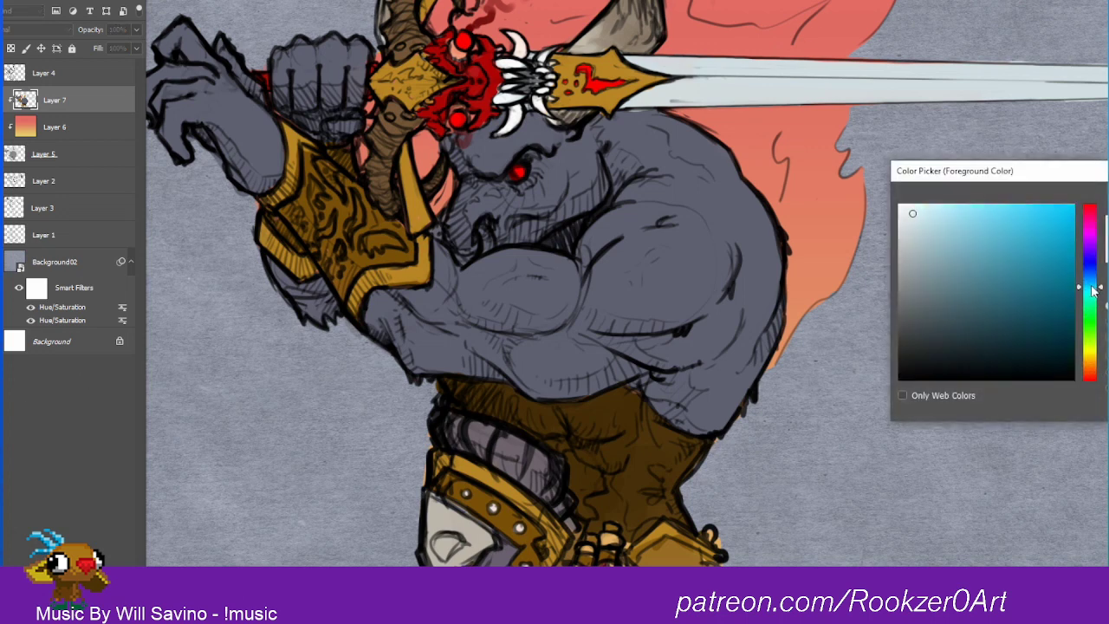
key(Return)
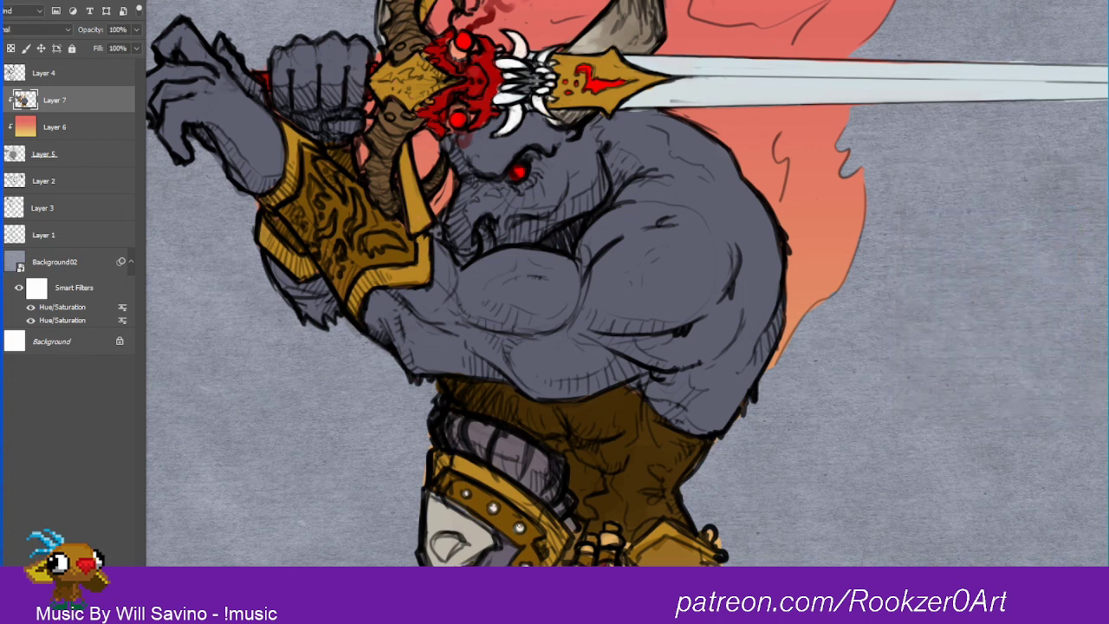
Step: Paint the thigh strap's round studs pale cyan, using a smaller brush on Layer 4
click(520, 529)
key(alt+bracketright)
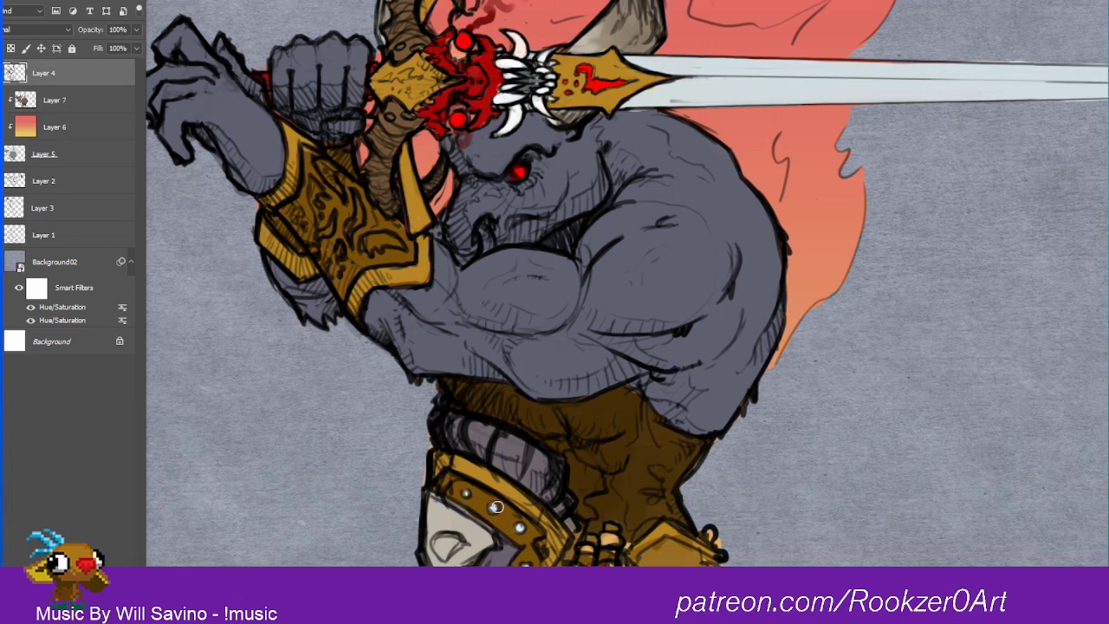
key(bracketleft)
key(bracketleft)
click(494, 509)
click(465, 493)
click(520, 528)
Step: On Layer 7, paint the small tubes at the waist white and the inside of the waist plate dark brown
click(76, 100)
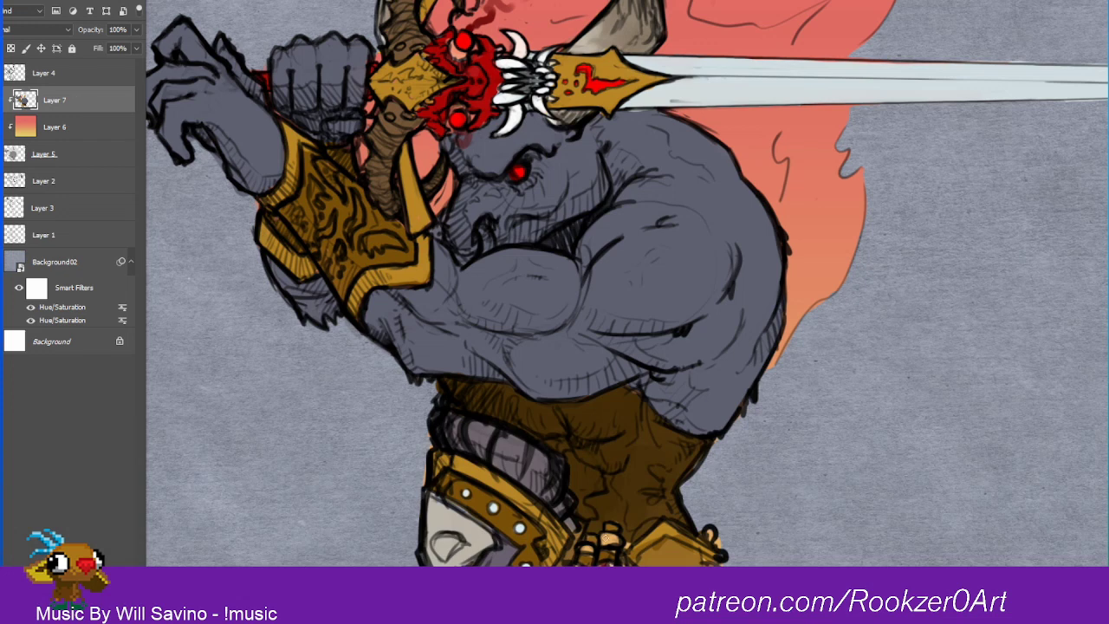
mouse_move(607, 538)
mouse_down()
mouse_move(616, 545)
mouse_move(590, 549)
mouse_up()
drag(673, 542, 681, 561)
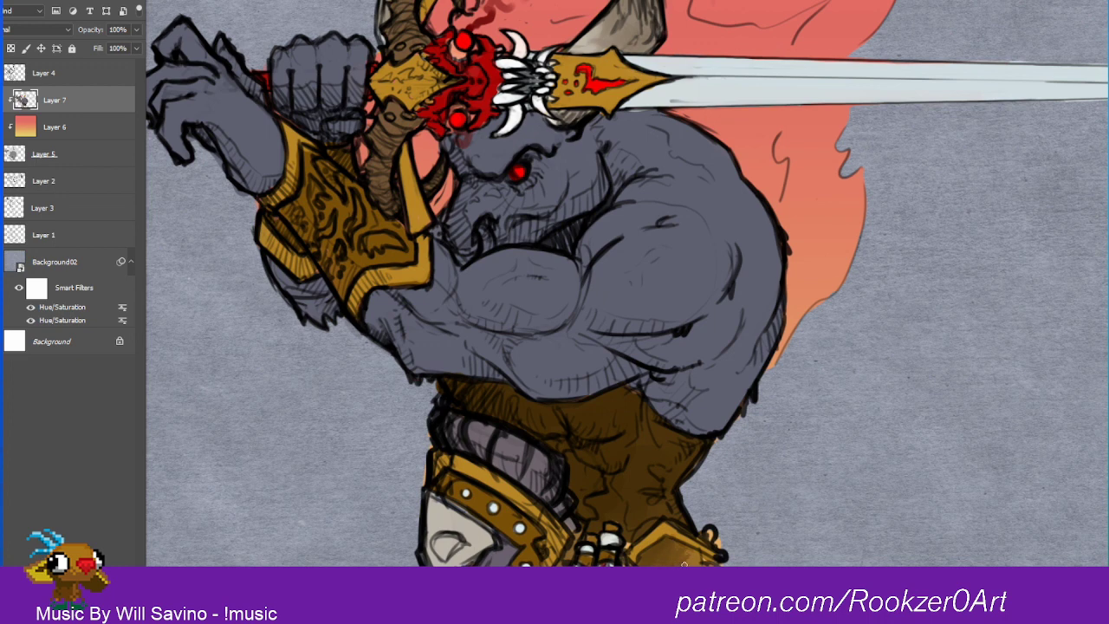
drag(690, 563, 699, 562)
Step: Refine the line art around the padding above the thigh armor on Layer 4, and compare it with Layer 7 hidden and shown
click(59, 80)
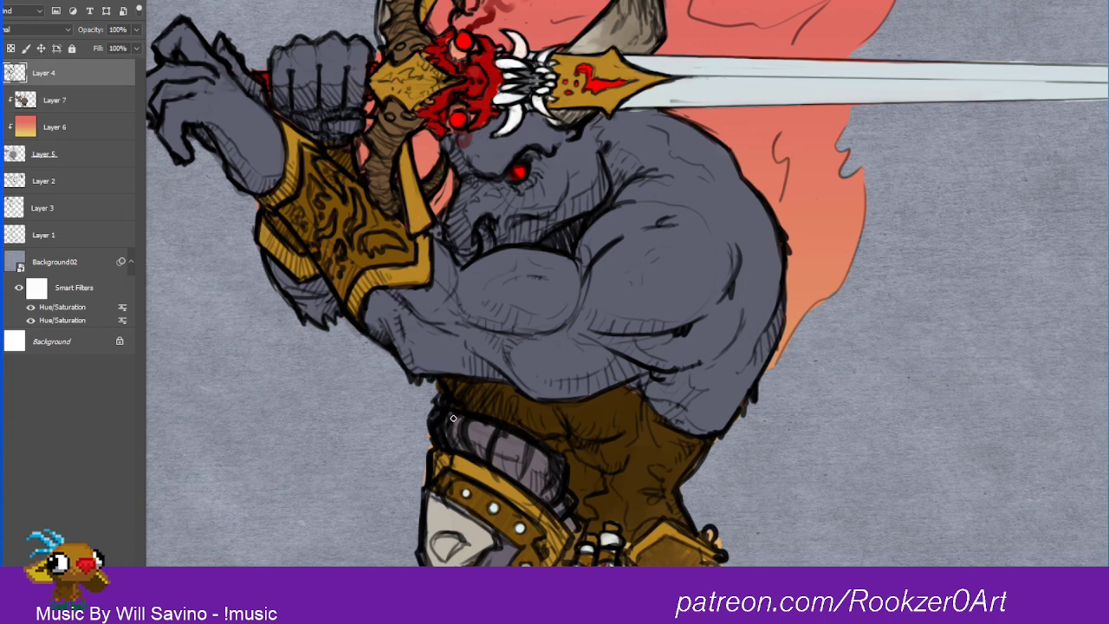
mouse_move(437, 439)
mouse_down()
mouse_move(440, 415)
mouse_move(451, 435)
mouse_move(456, 414)
mouse_up()
drag(478, 452, 474, 441)
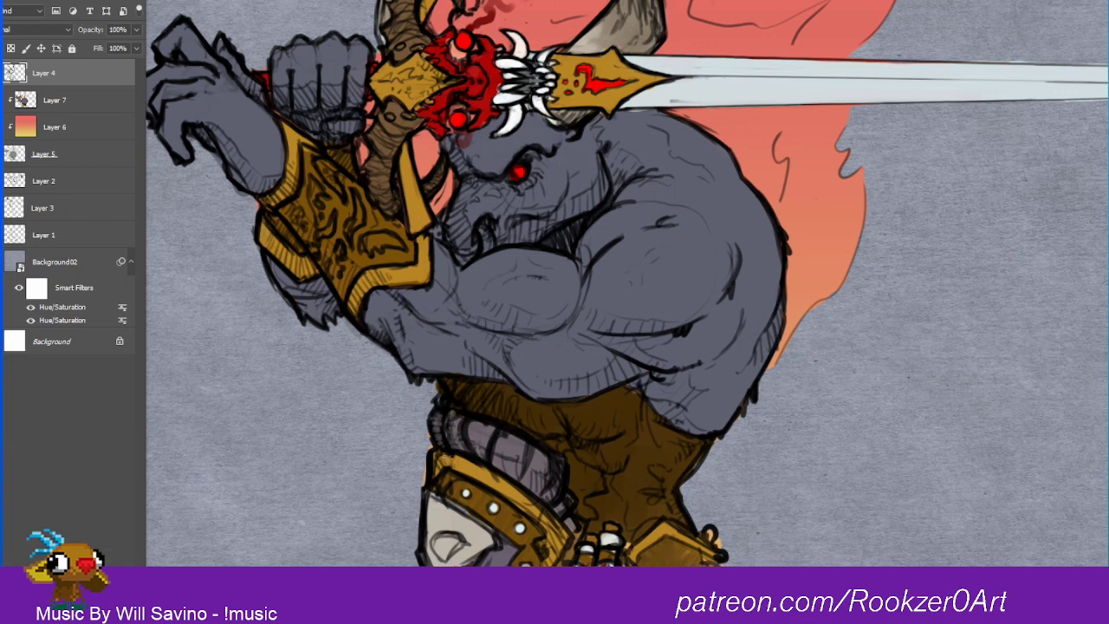
drag(439, 455, 438, 467)
click(1, 100)
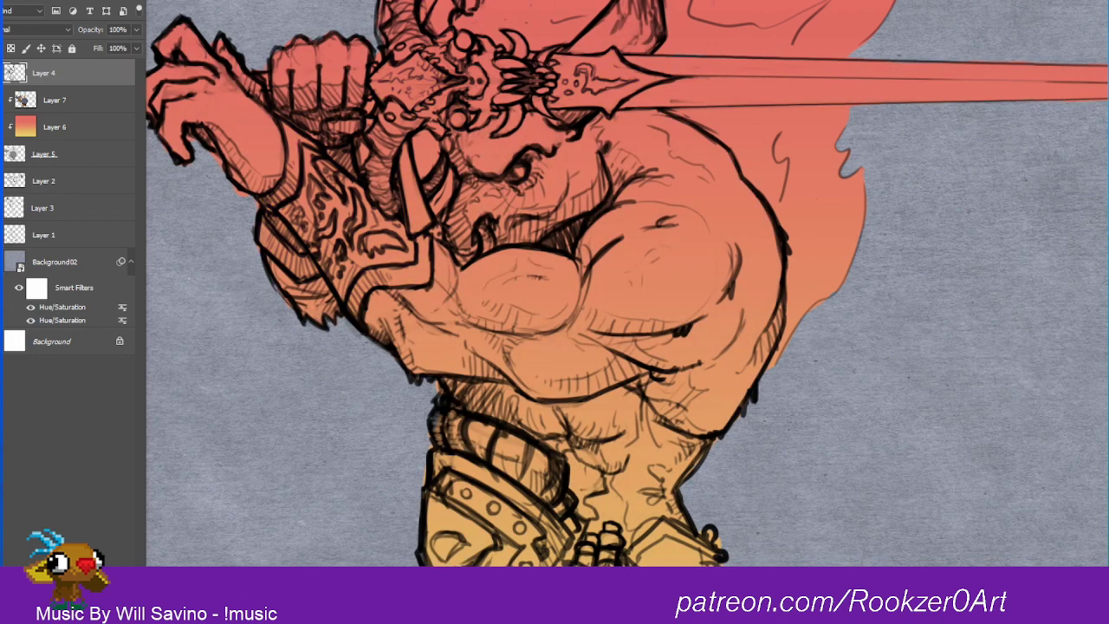
click(1, 100)
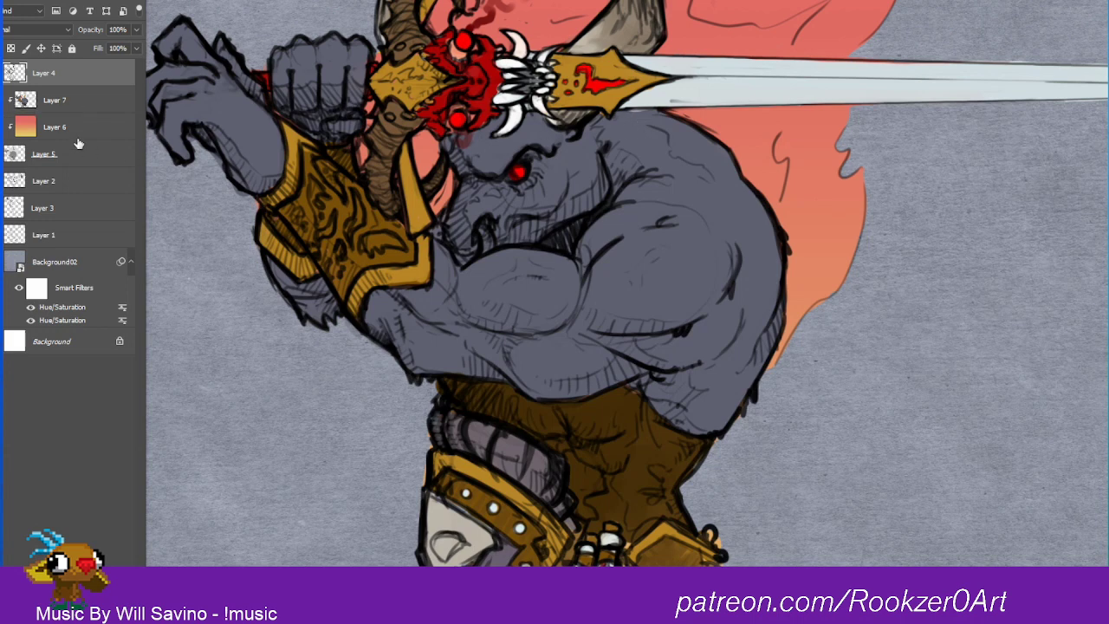
Step: On Layer 7, paint red spots on the sword hilt's brown horns and touch up the base of the warrior's horn behind the blade
click(55, 121)
click(88, 103)
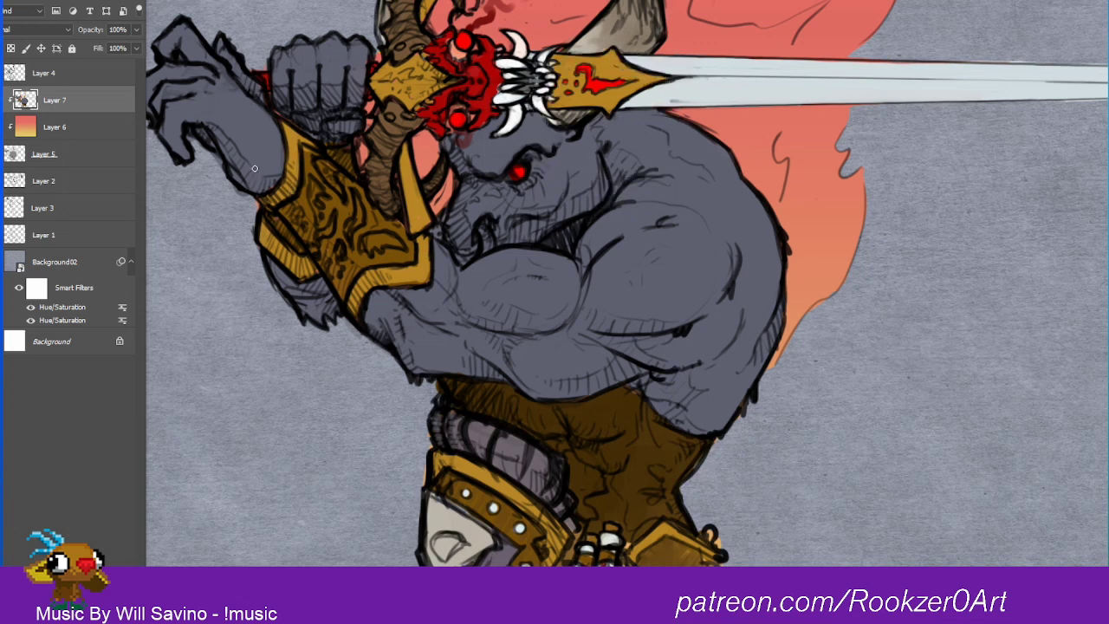
click(63, 160)
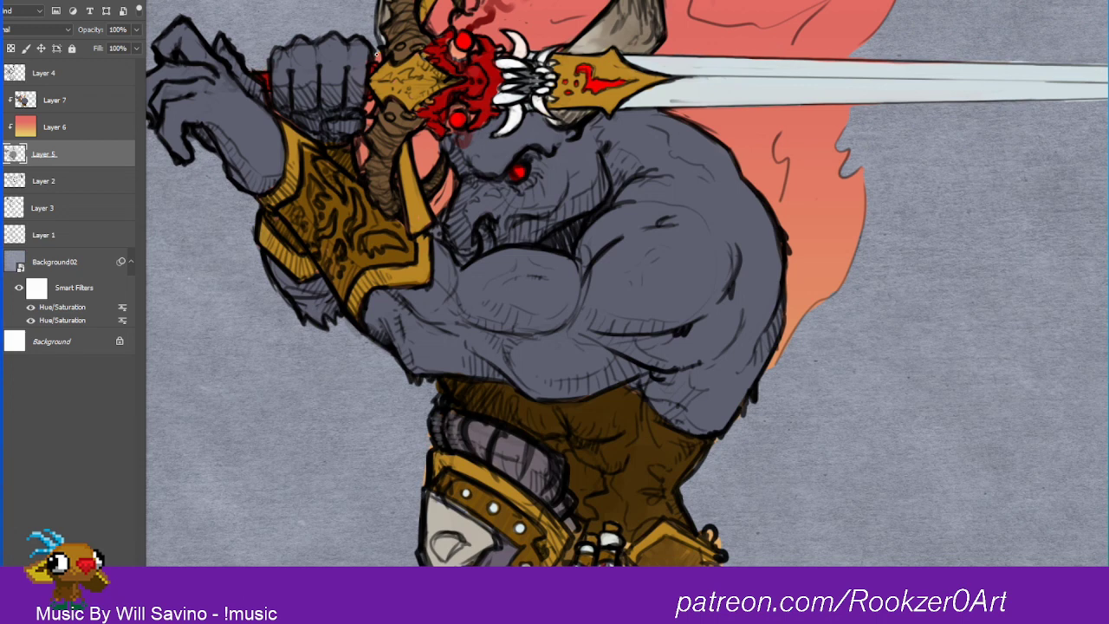
drag(695, 335, 662, 563)
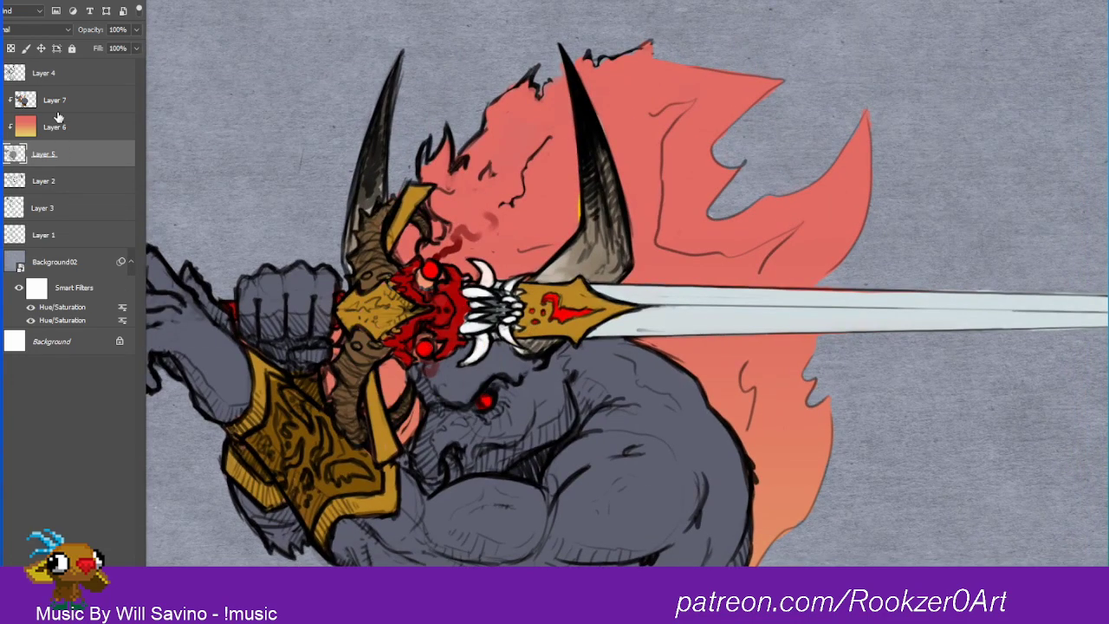
click(58, 102)
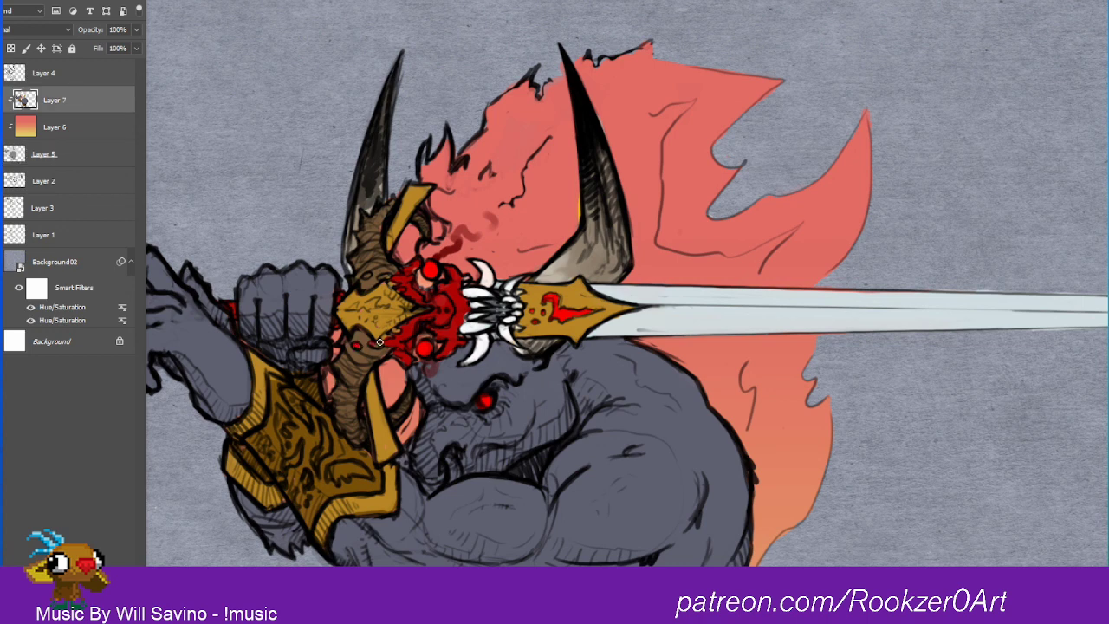
drag(371, 277, 387, 275)
alt+click(552, 273)
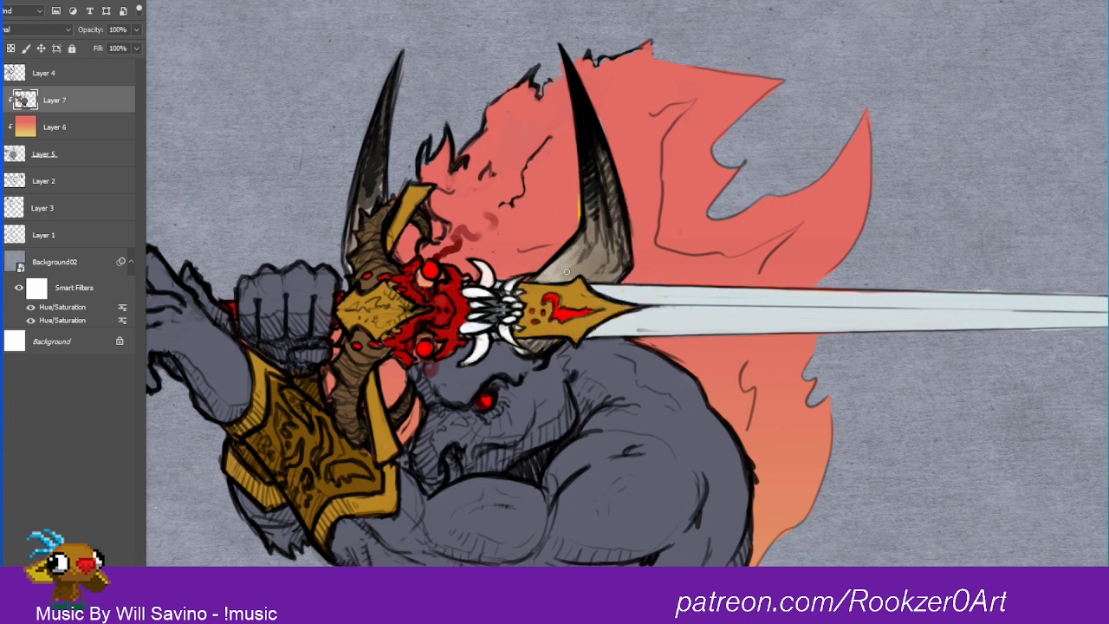
mouse_move(598, 248)
mouse_down()
mouse_move(586, 277)
mouse_move(605, 264)
mouse_up()
Step: Paint bright red beside the warrior's face and above the glowing eye, and select Layer 5
mouse_move(613, 230)
mouse_down()
mouse_move(614, 249)
mouse_move(604, 62)
mouse_up()
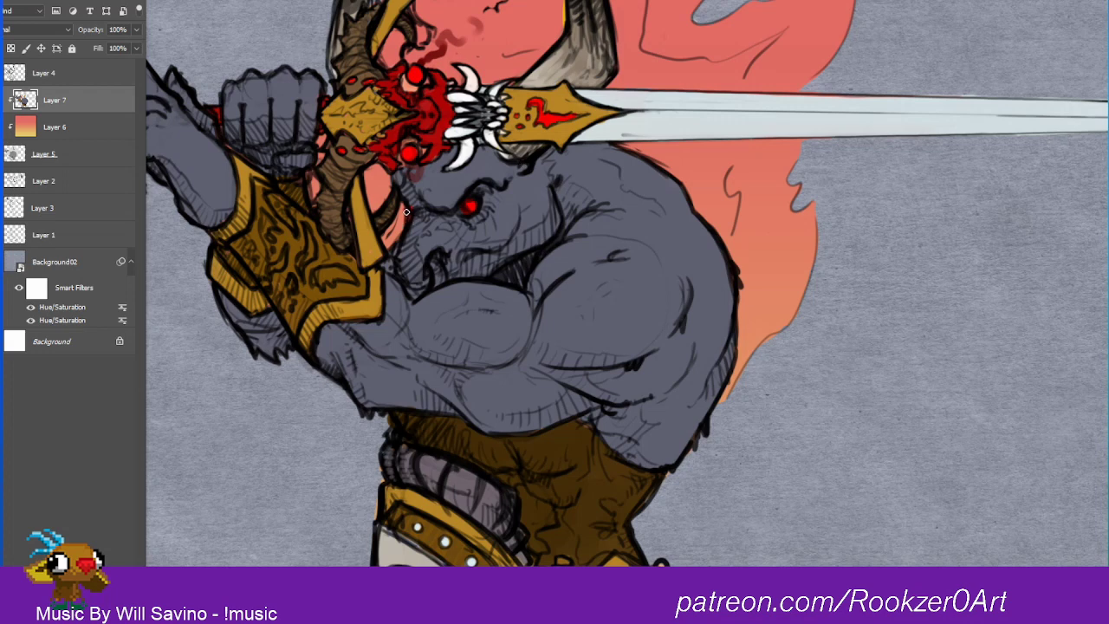
drag(406, 216, 396, 208)
drag(472, 208, 481, 165)
click(61, 156)
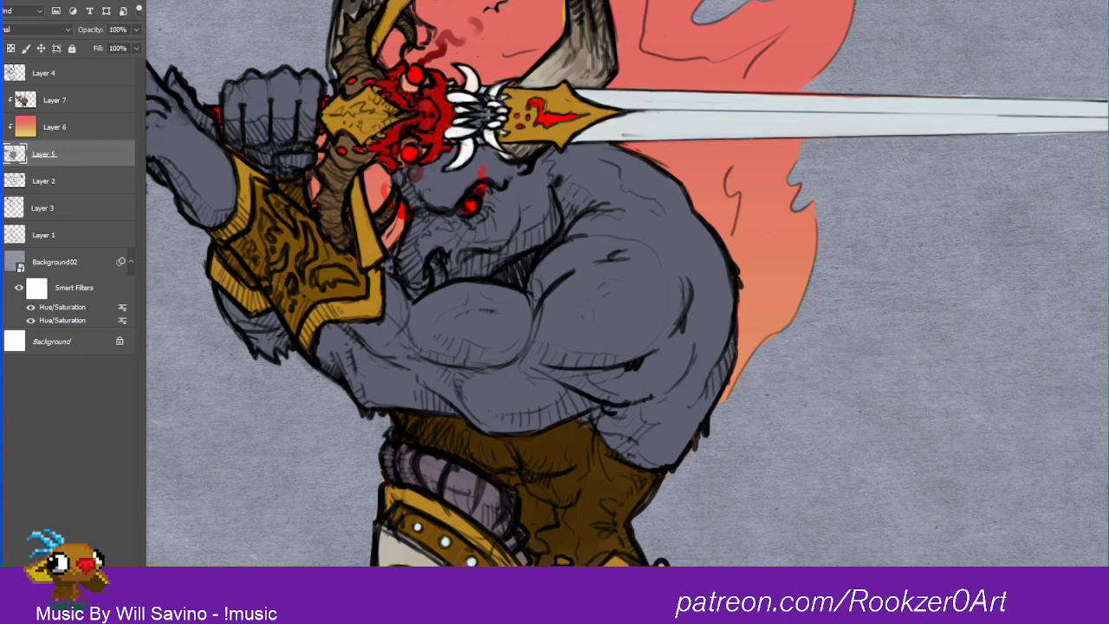
drag(720, 348, 778, 486)
drag(748, 335, 715, 358)
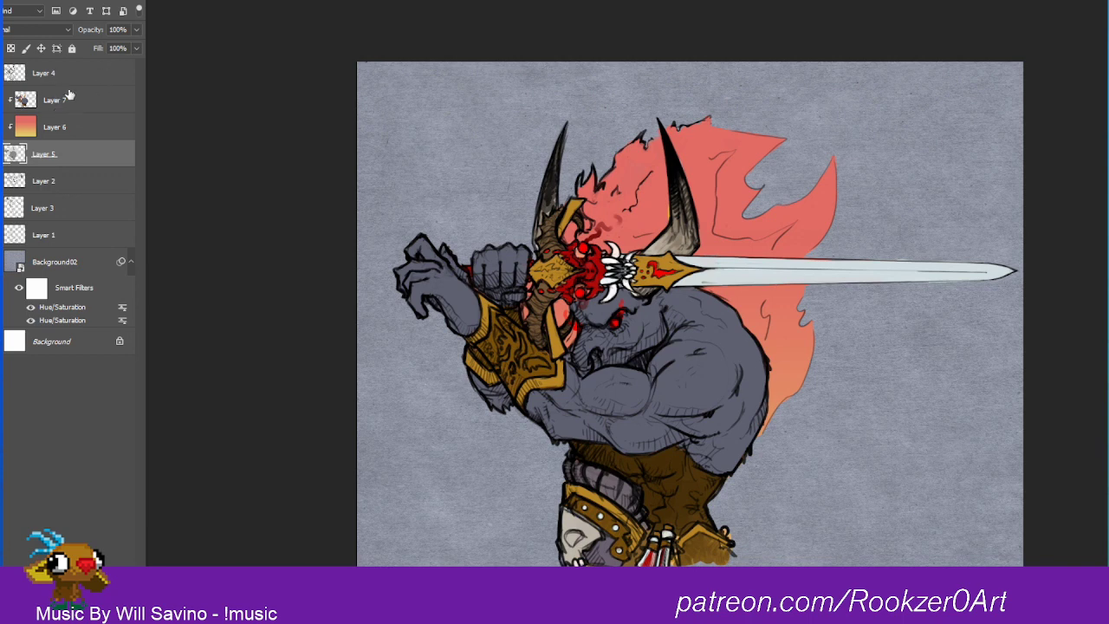
Step: Move the gradient Layer 6 above Layer 7 and try the Multiply and Soft Light blend modes on it
drag(61, 126, 64, 97)
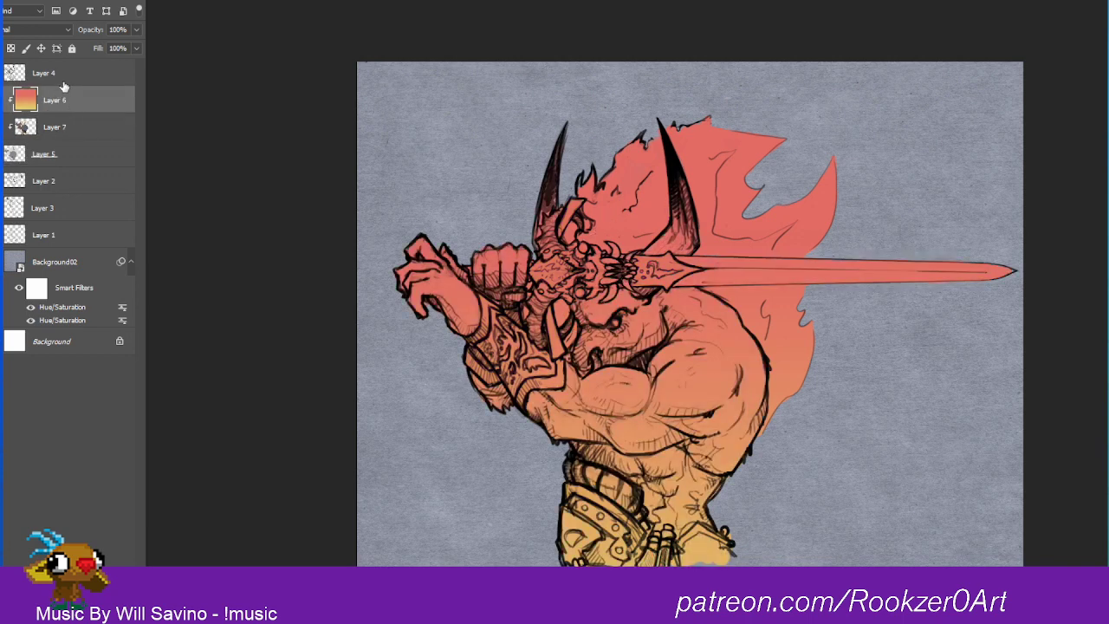
click(39, 29)
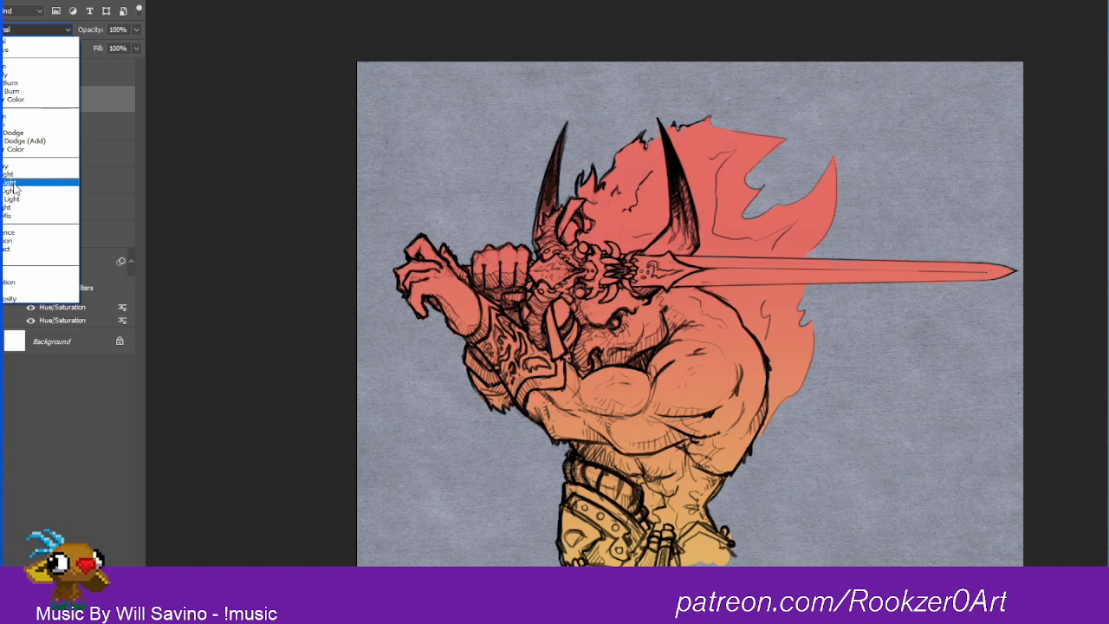
click(22, 74)
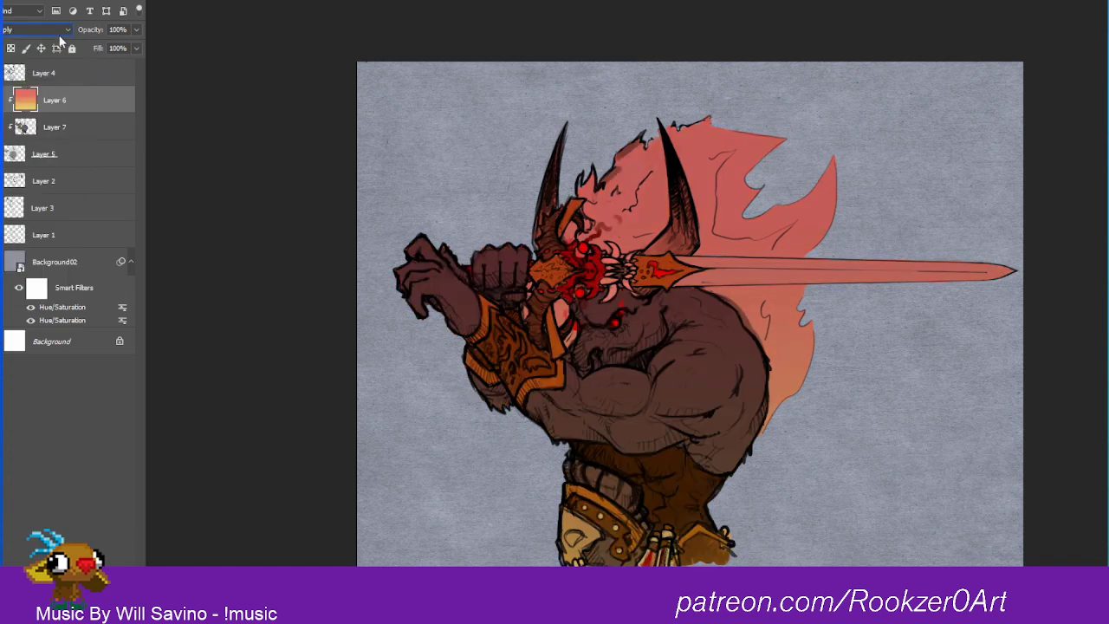
click(39, 30)
click(18, 180)
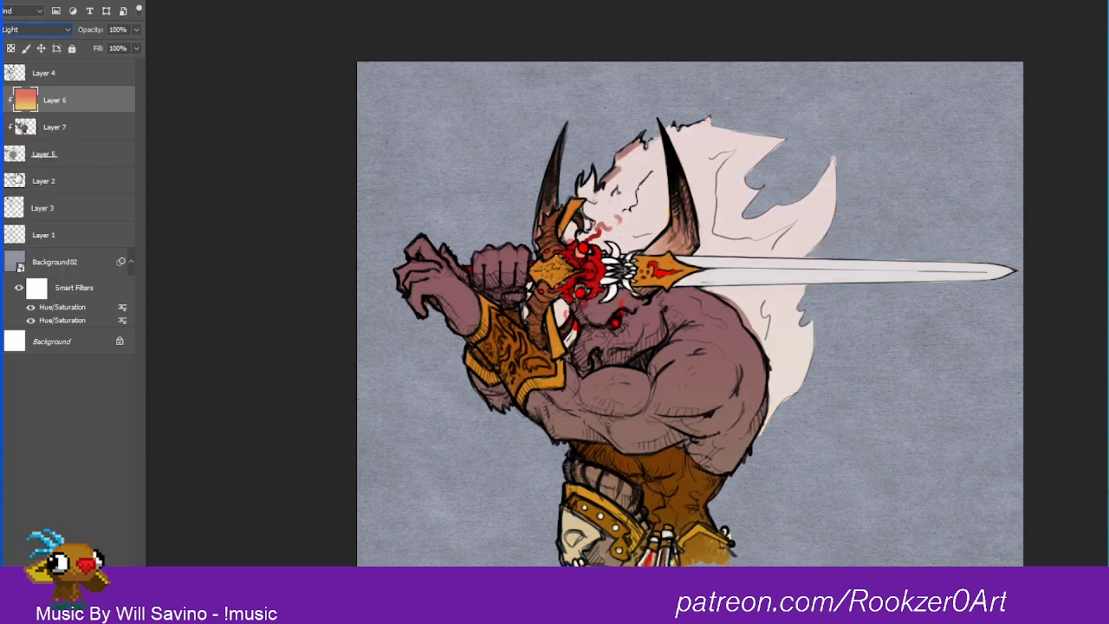
Step: Compare further blend modes on Layer 6 and set it to Overlay
click(48, 33)
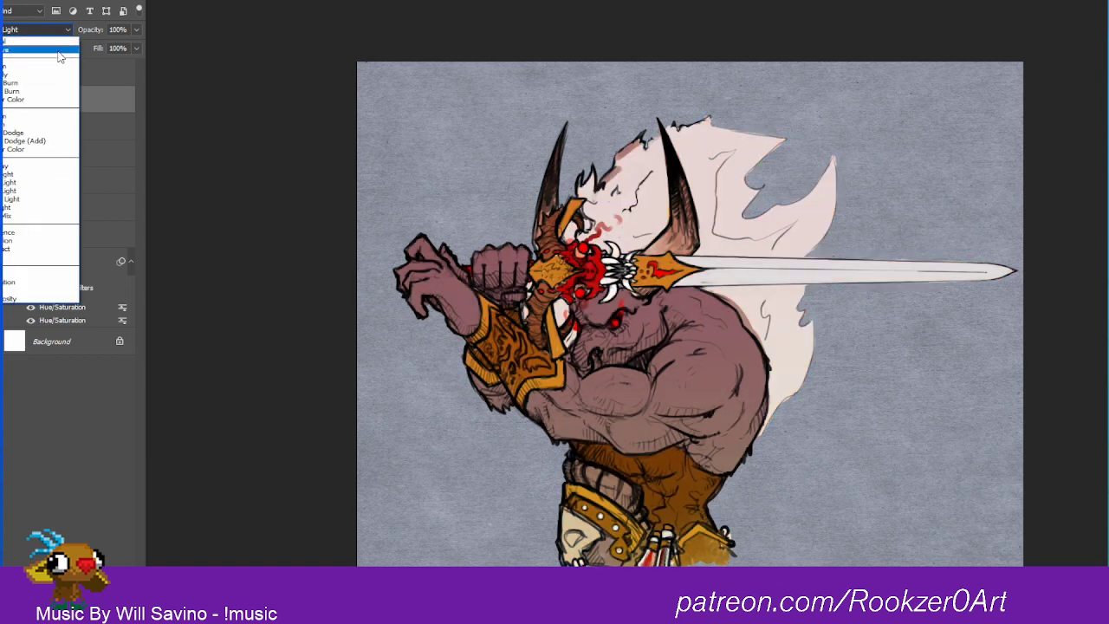
click(22, 192)
key(Down)
key(Down)
key(Down)
key(Down)
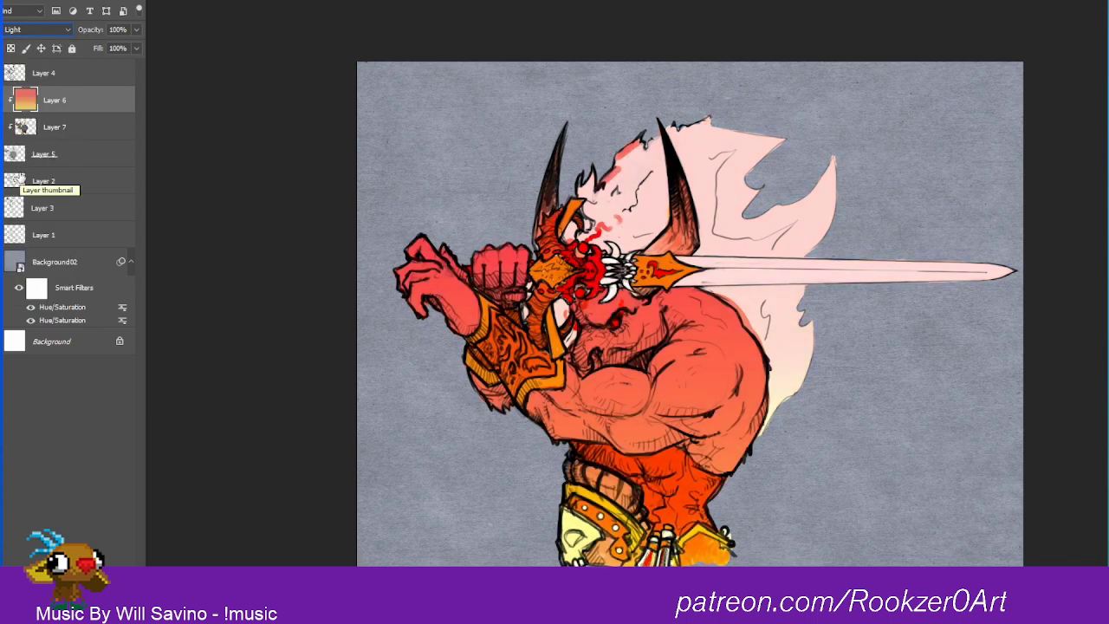
key(Up)
key(Up)
key(Up)
key(Up)
key(Up)
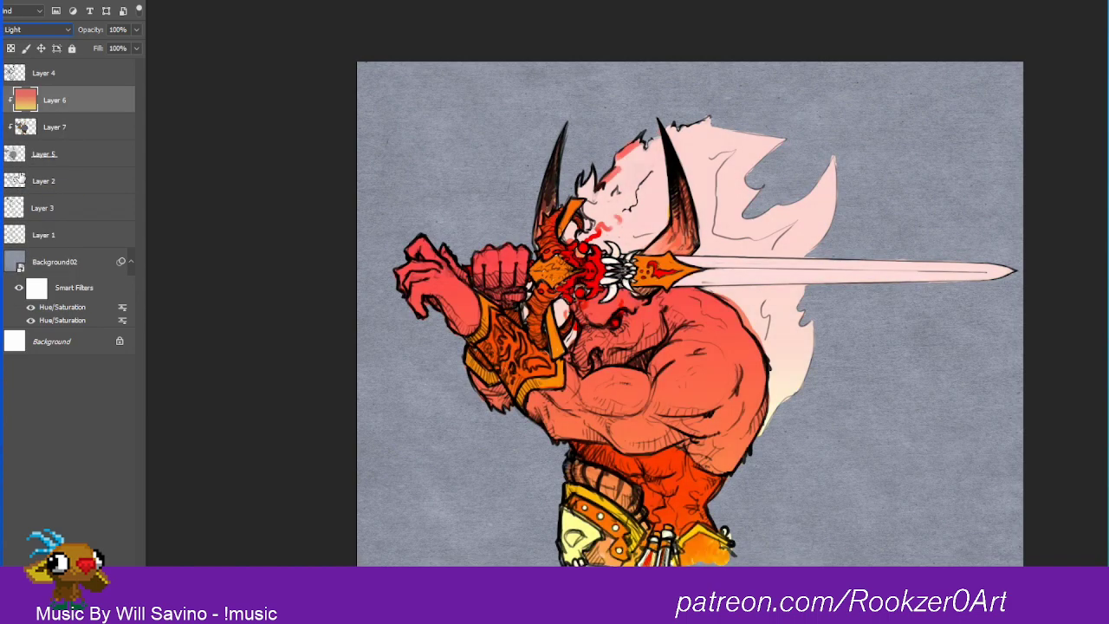
key(Down)
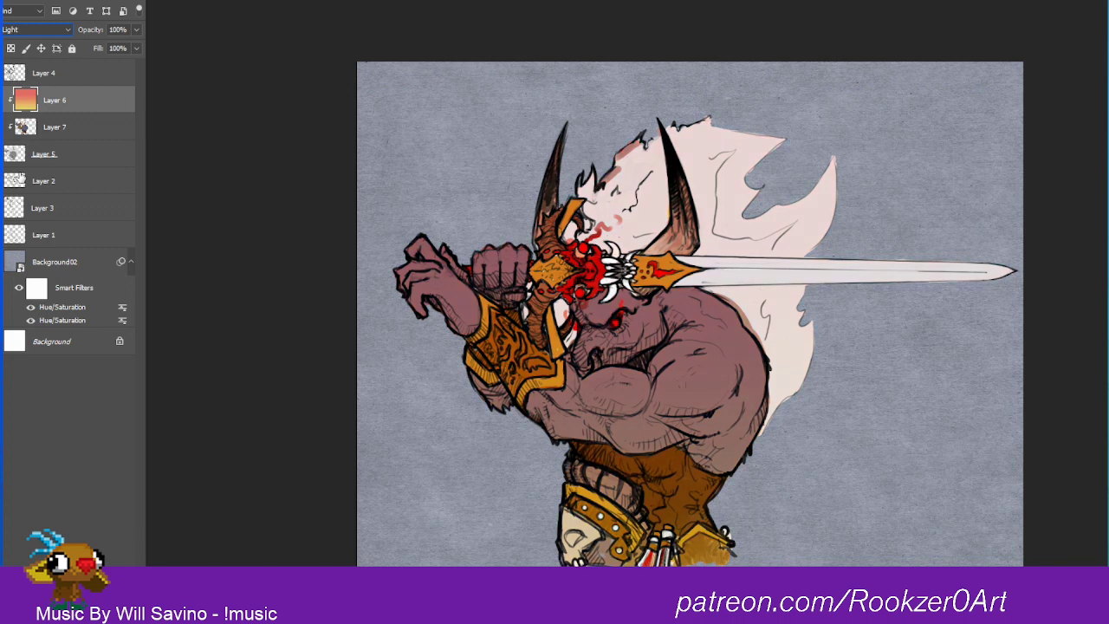
key(Up)
key(Up)
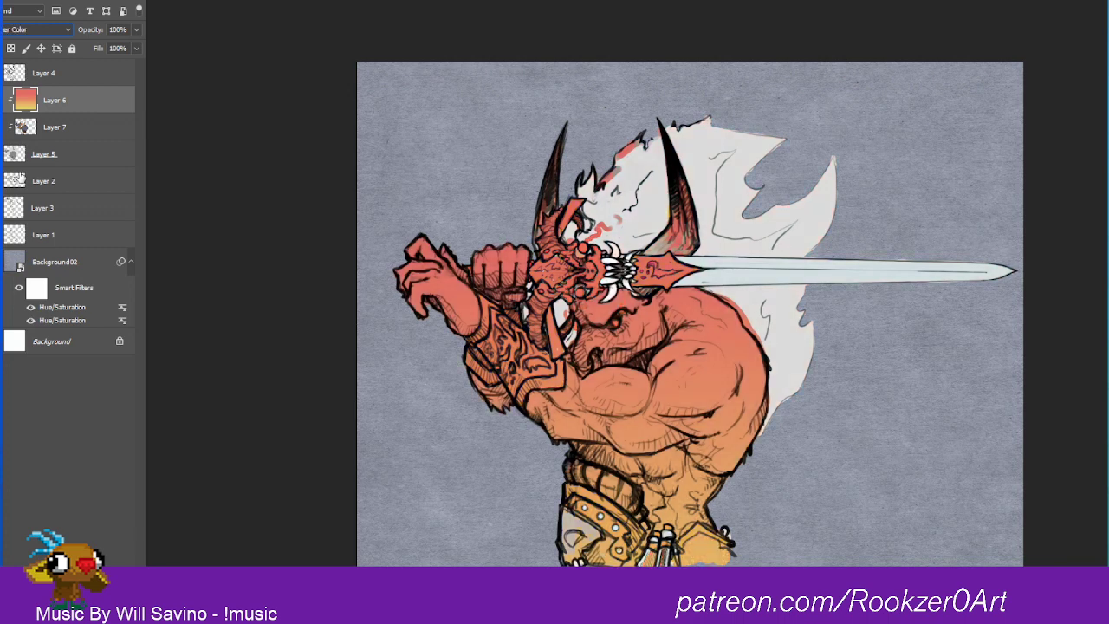
key(Down)
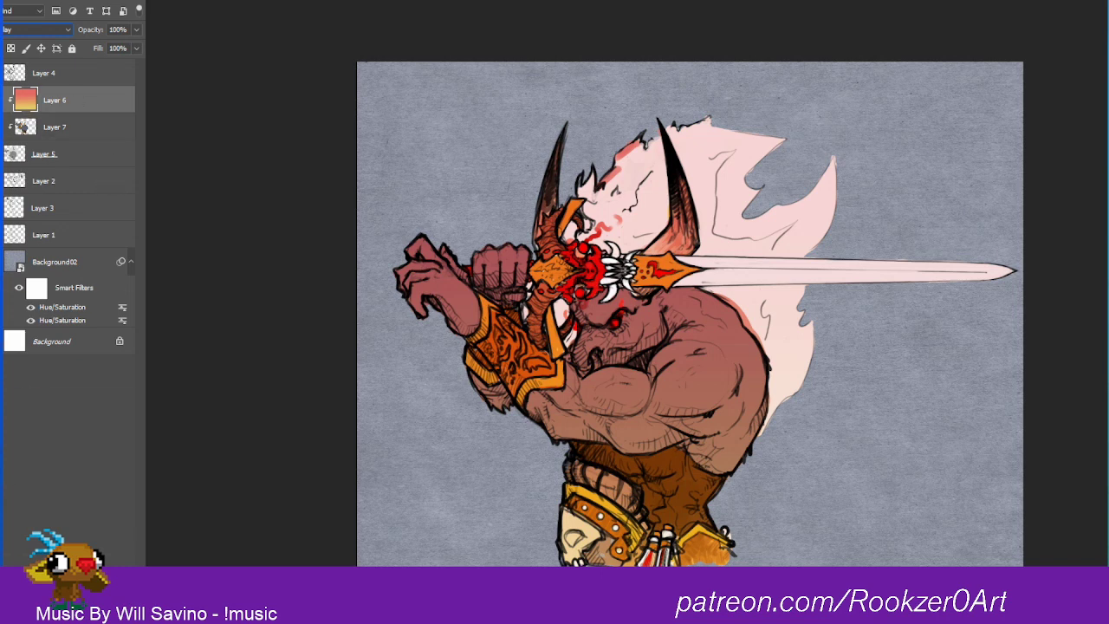
Step: Duplicate Layer 6, place the original gradient beneath Layer 7 and set its blend mode to Normal
key(ctrl+j)
drag(49, 128, 48, 166)
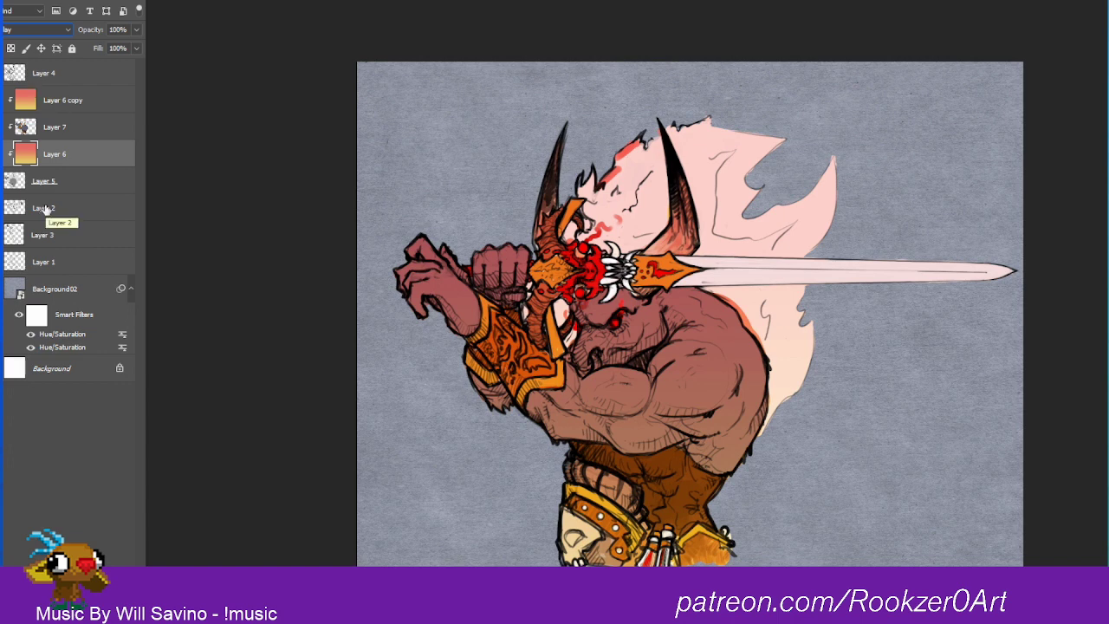
click(39, 29)
click(26, 37)
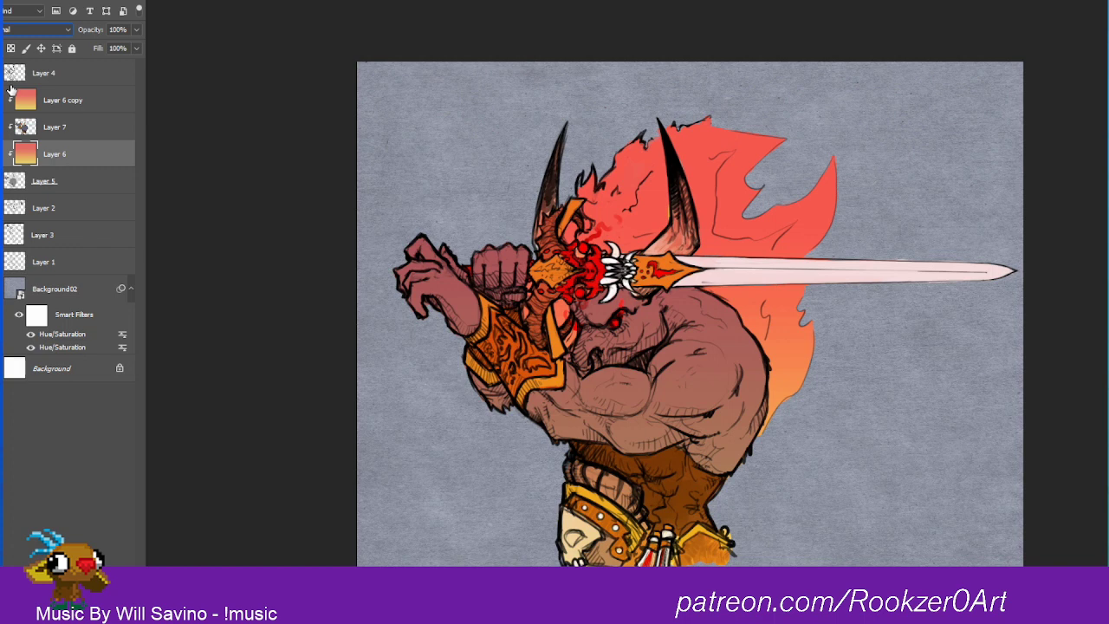
Step: Try Layer 7 above the Layer 6 copy with the Color blend mode, and undo the change
click(24, 127)
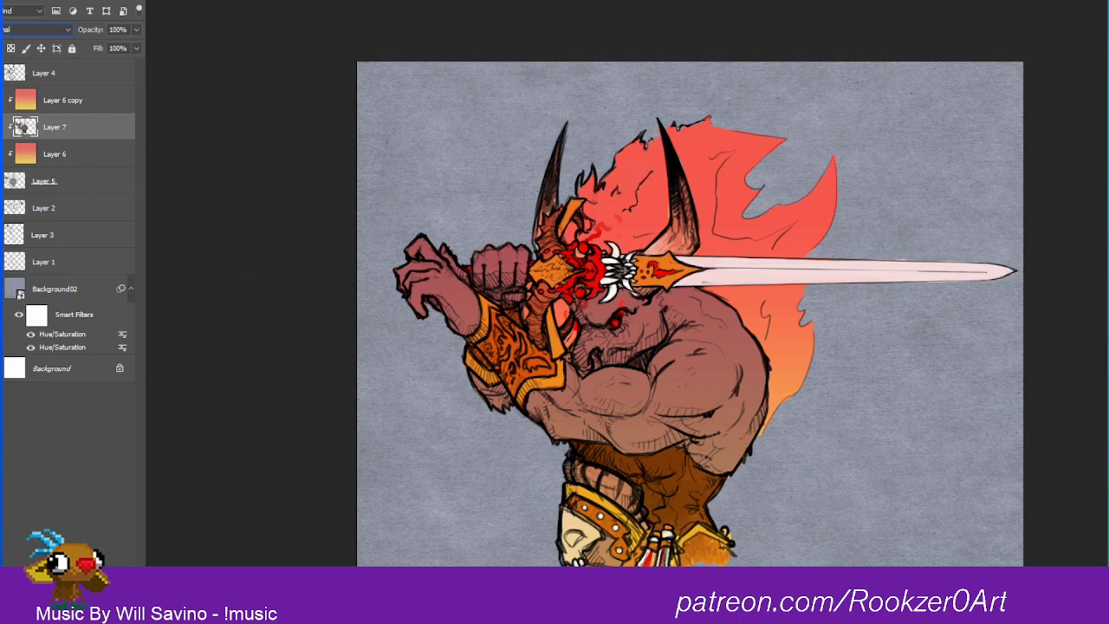
click(2, 126)
drag(25, 127, 29, 97)
click(42, 29)
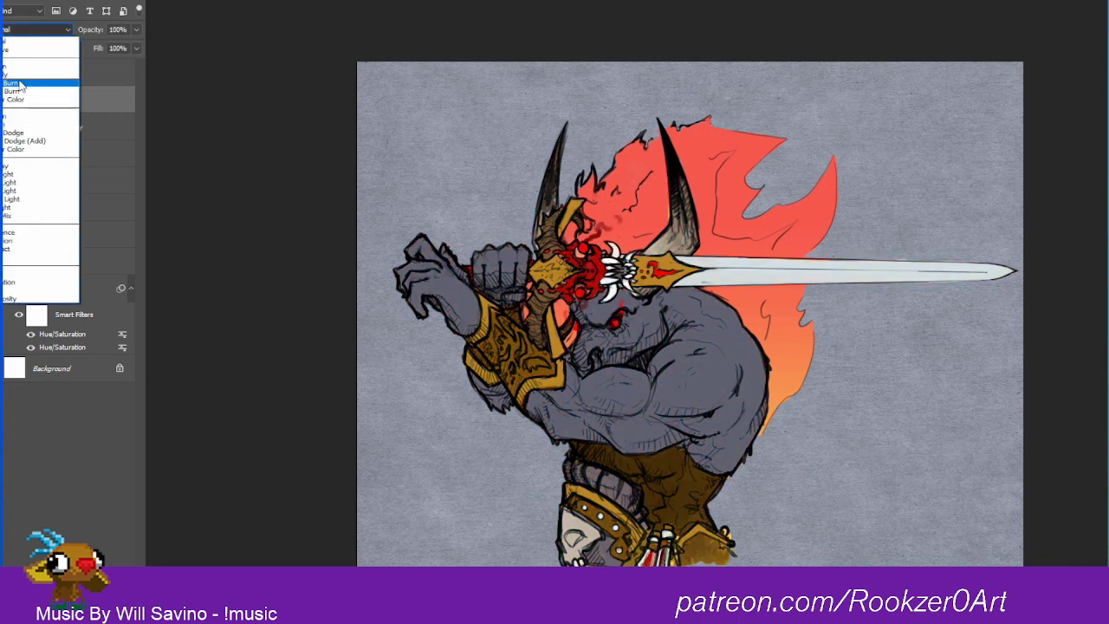
click(21, 292)
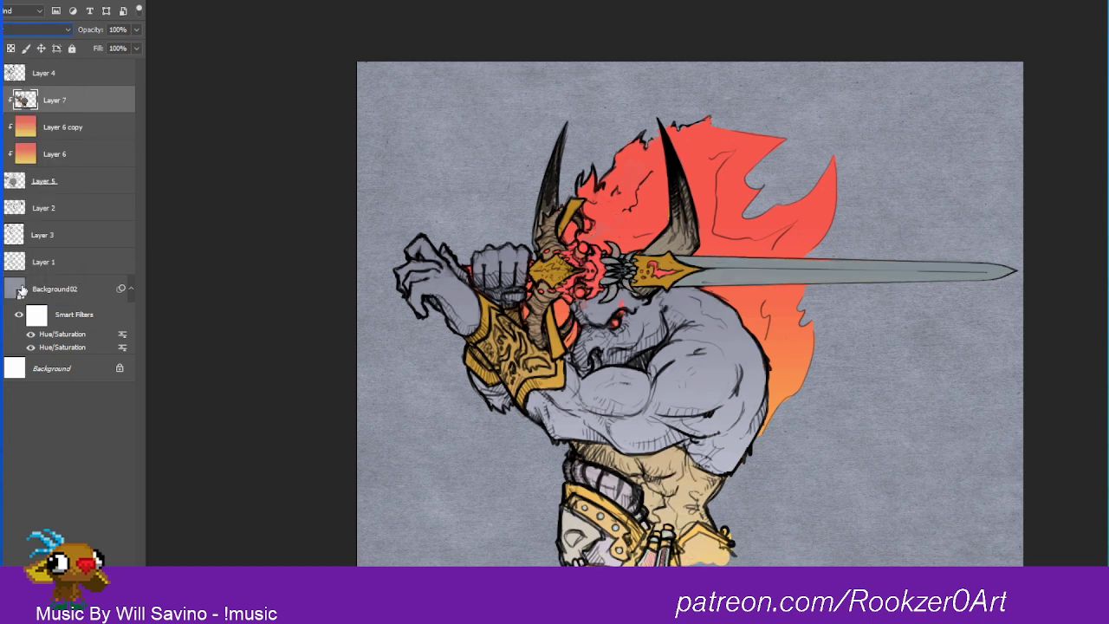
key(ctrl+z)
key(ctrl+z)
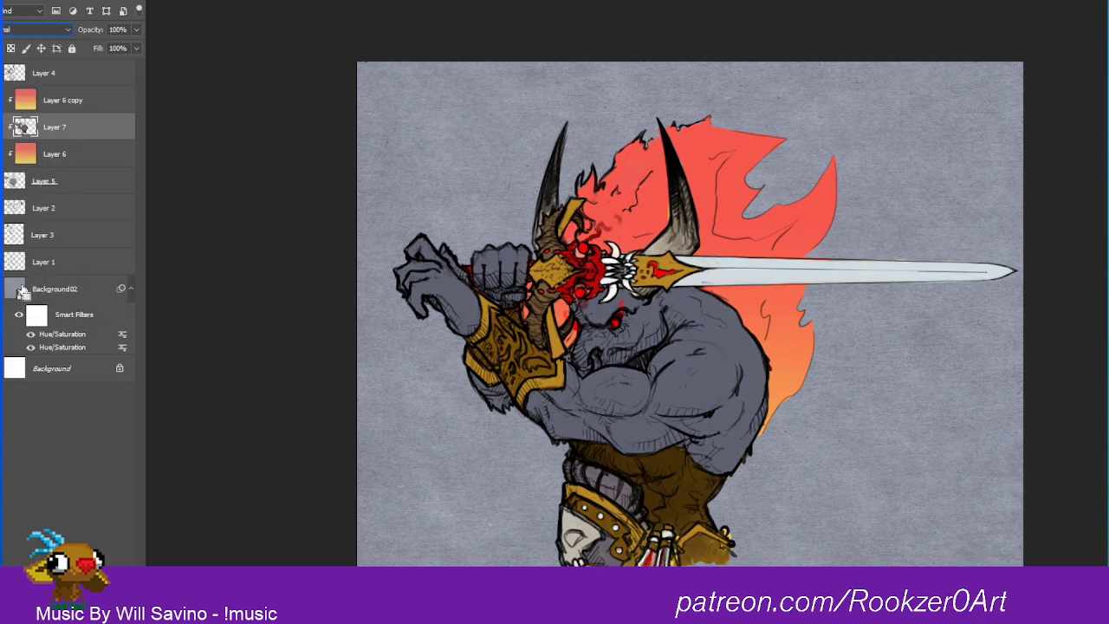
click(42, 102)
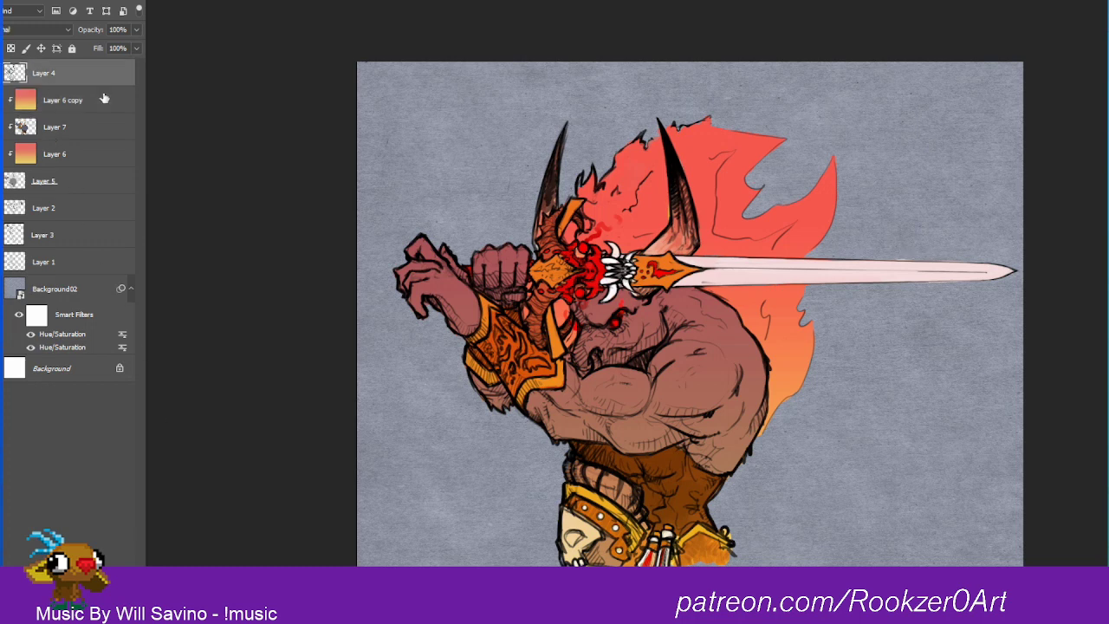
click(42, 77)
click(48, 182)
click(48, 208)
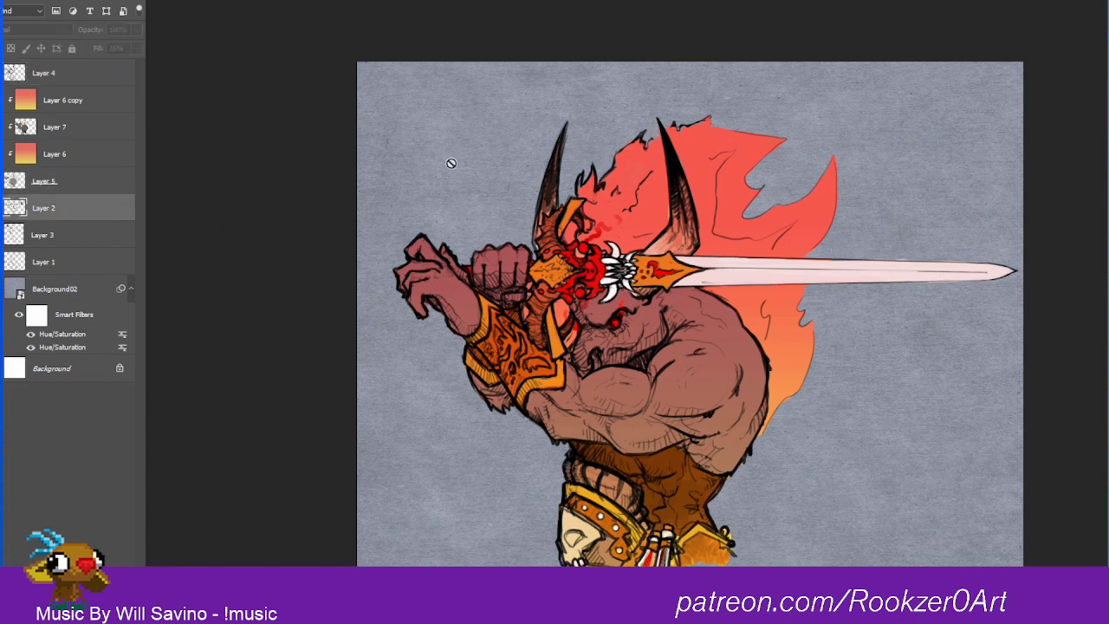
click(28, 79)
click(71, 171)
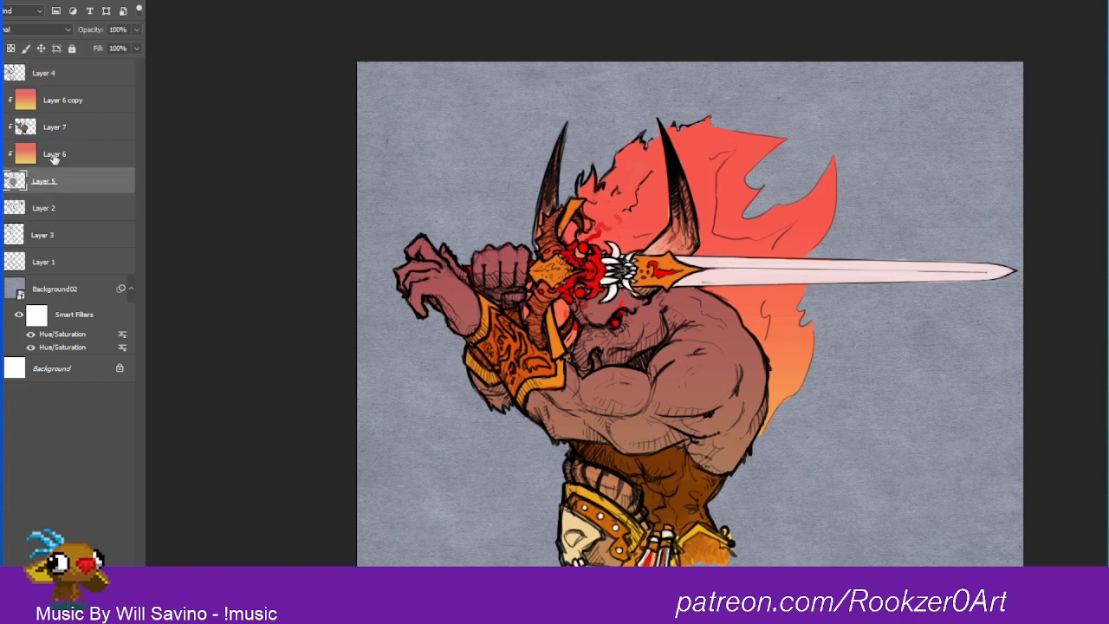
click(56, 137)
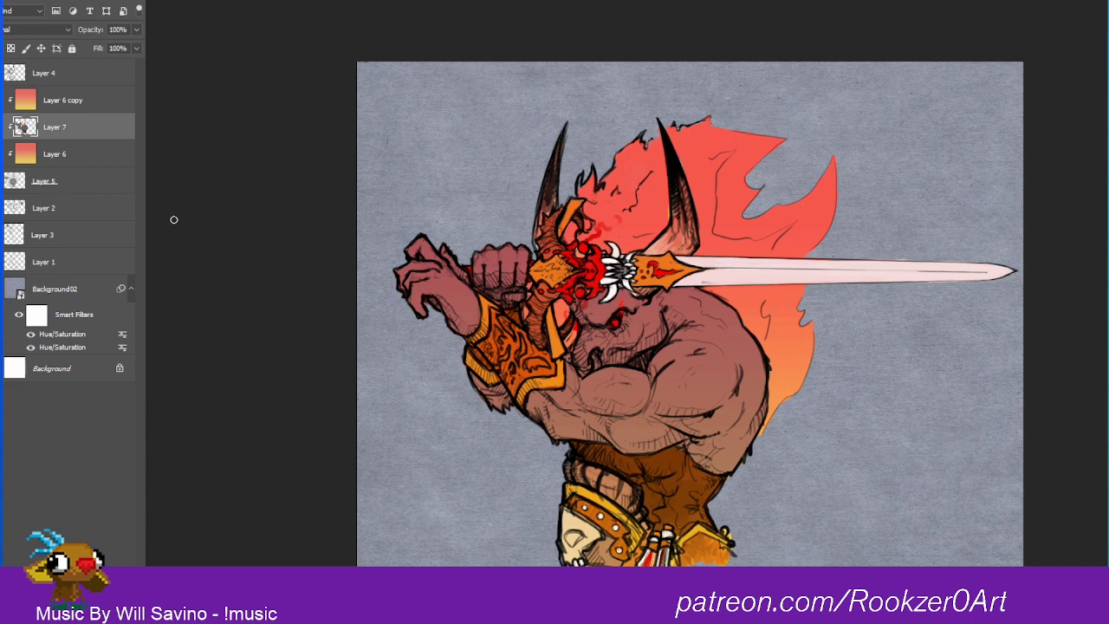
click(57, 185)
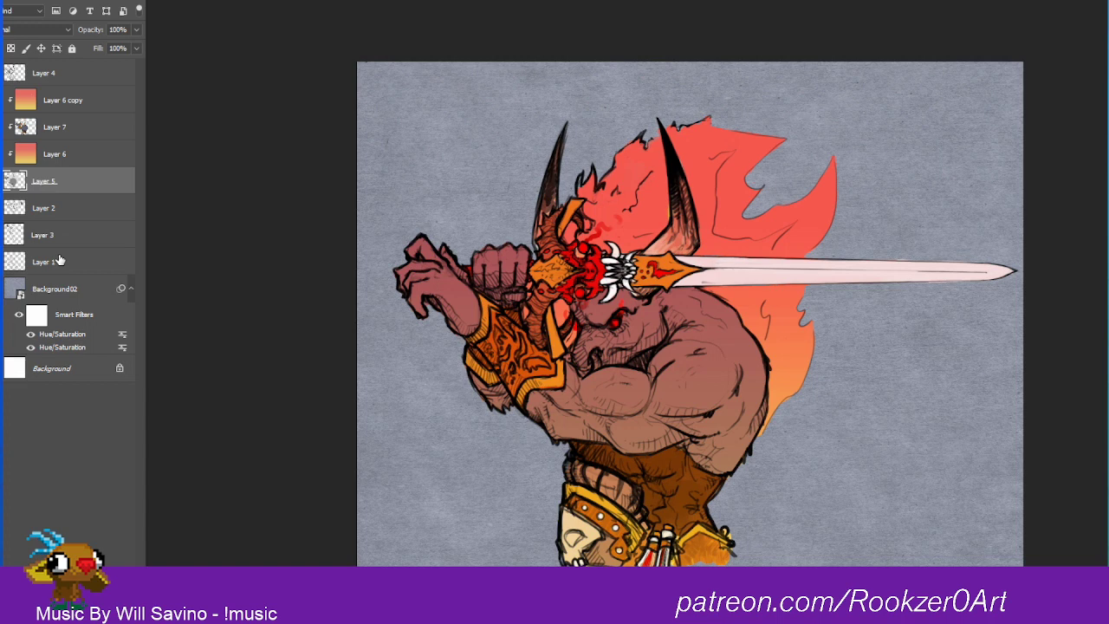
Step: Compare the artwork with the Layer 6 copy hidden and shown, and add an inverted black layer mask to that copy
click(13, 98)
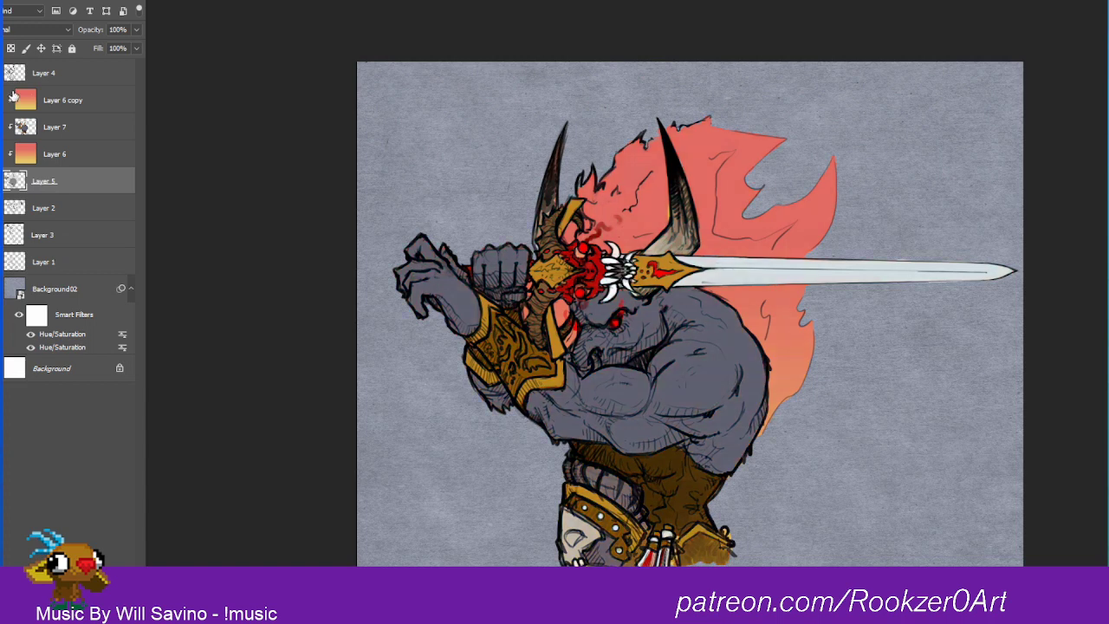
click(97, 130)
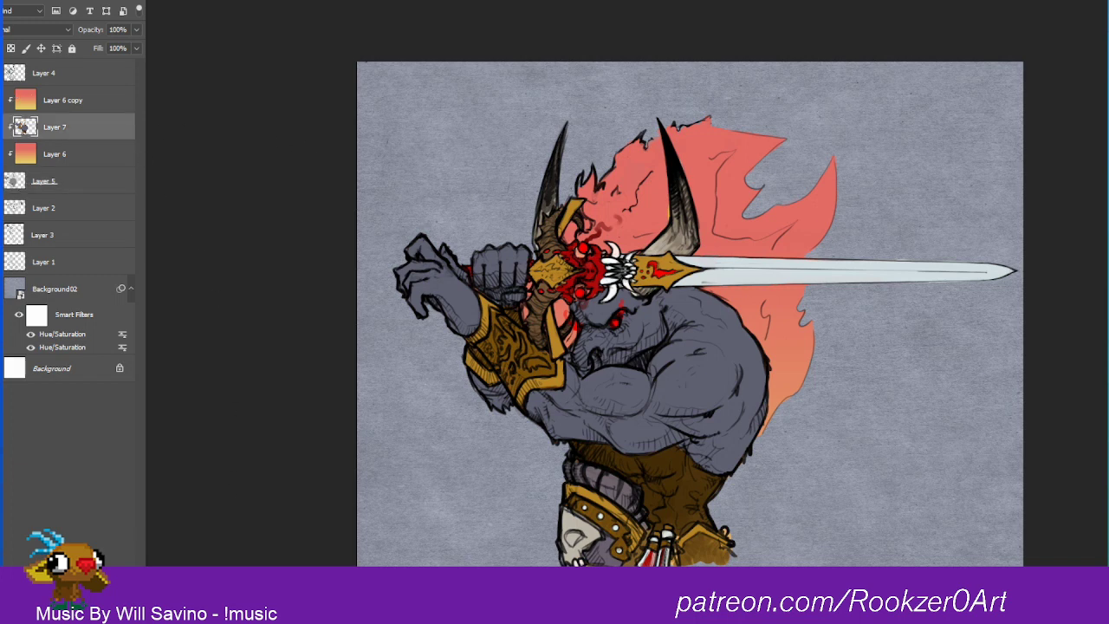
click(4, 99)
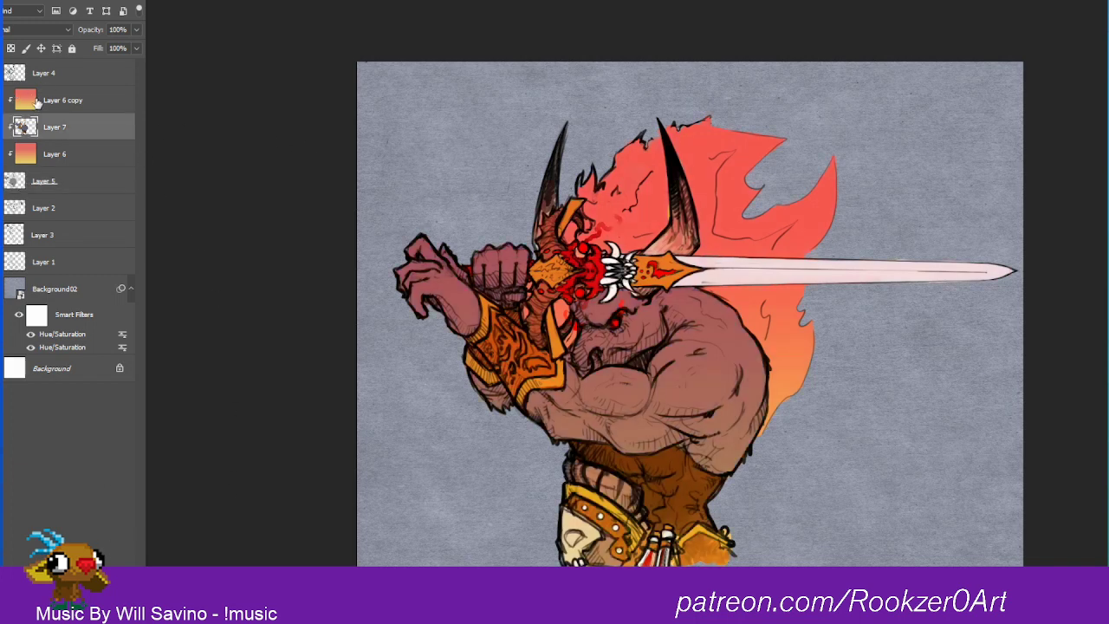
click(38, 101)
click(42, 591)
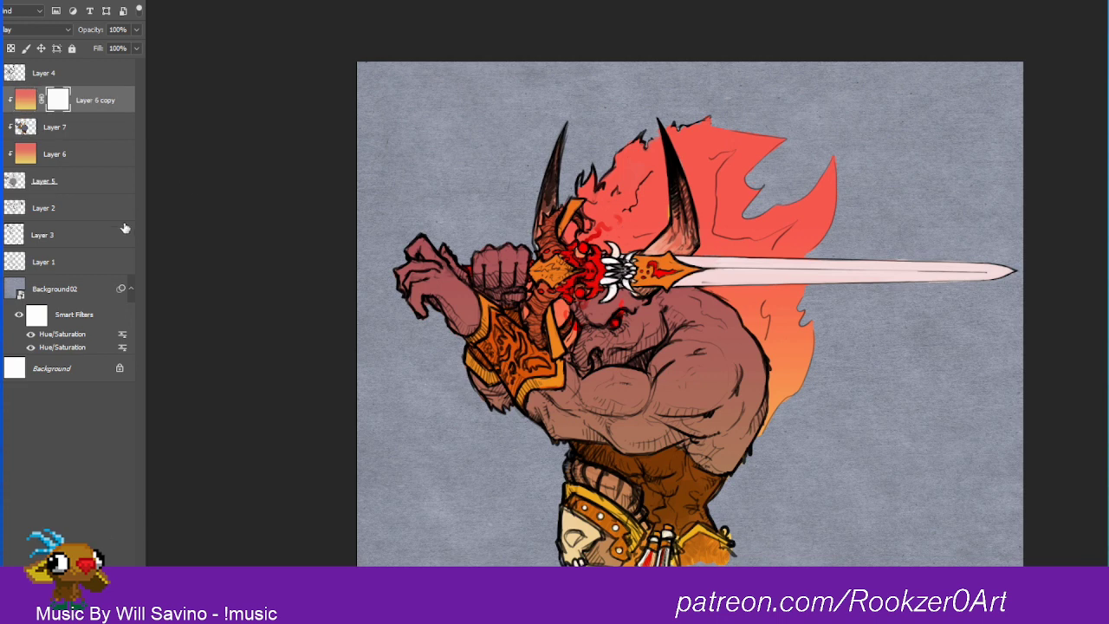
key(ctrl+i)
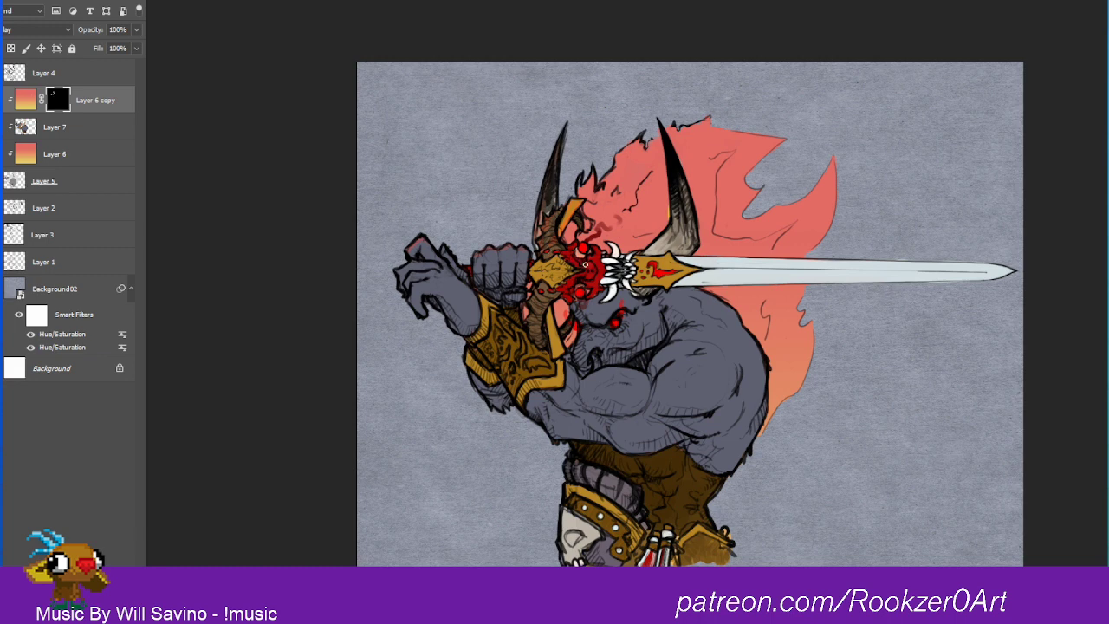
Step: Paint on the Layer 6 copy's mask to reveal a warm red glow on the hilt skull, face, arm and shoulder muscles
drag(585, 266, 601, 269)
mouse_move(596, 314)
mouse_down()
mouse_move(599, 298)
mouse_move(604, 336)
mouse_up()
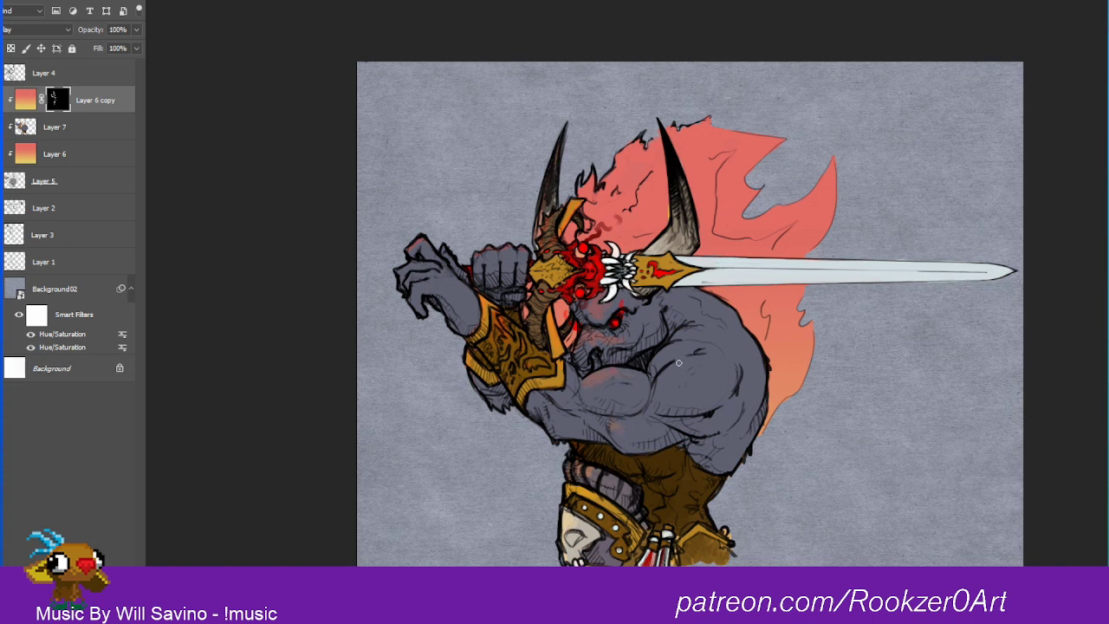
drag(654, 376, 662, 356)
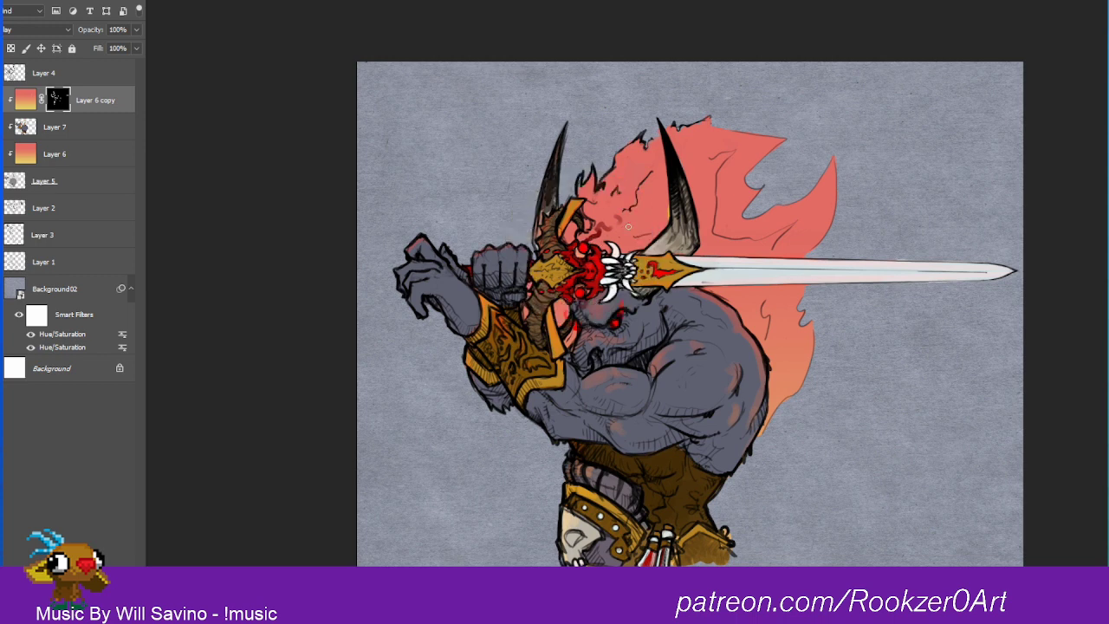
Step: Try strokes on Layer 7 around the bracer and the raised hand, and undo them
key(alt+bracketleft)
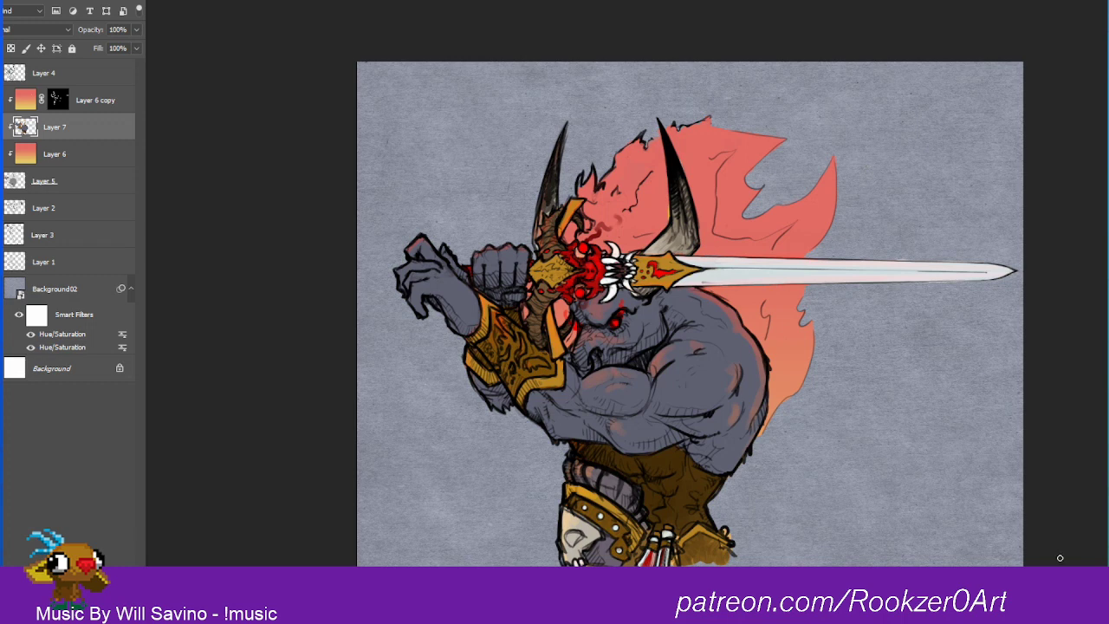
alt+click(483, 301)
mouse_move(396, 273)
mouse_down()
mouse_move(438, 260)
mouse_move(417, 242)
mouse_up()
key(ctrl+z)
key(ctrl+z)
key(ctrl+z)
Step: On the Layer 6 copy's mask, reveal the red glow on the knuckles, below the eye and along the horns
click(24, 100)
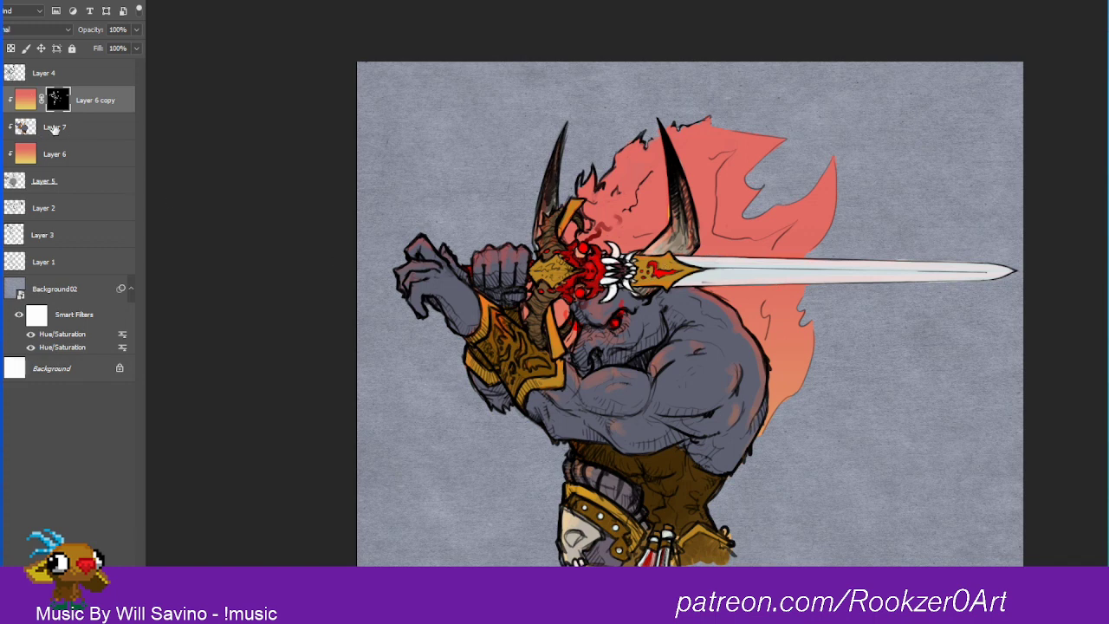
Step: On Layer 7, color the tusk at the warrior's mouth golden brown and paint the thigh-armor skull's eye socket black
click(54, 129)
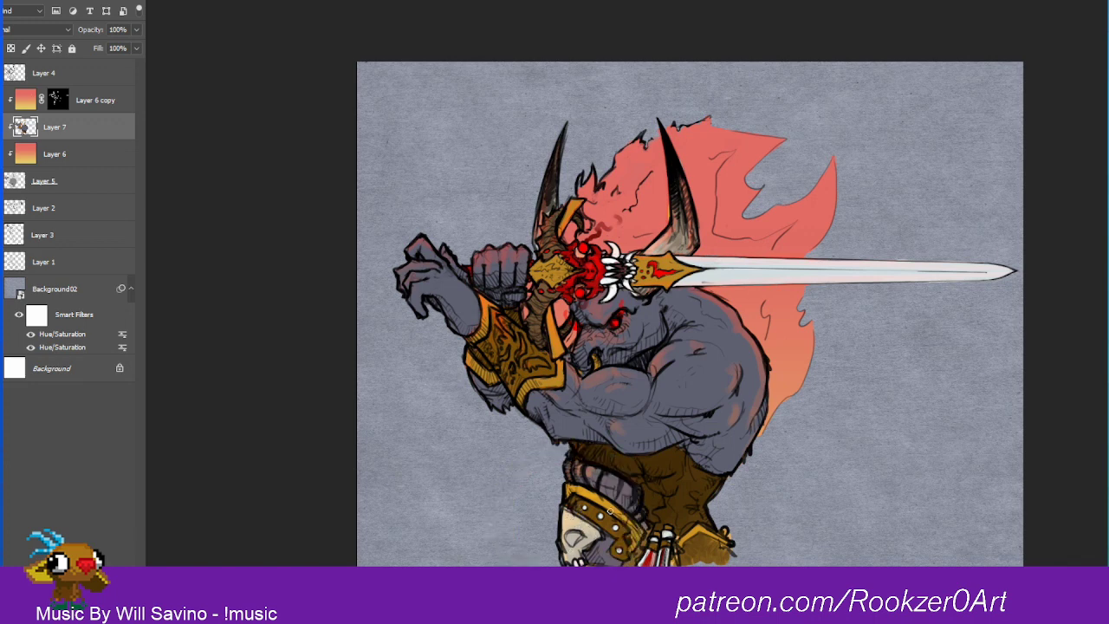
alt+click(694, 171)
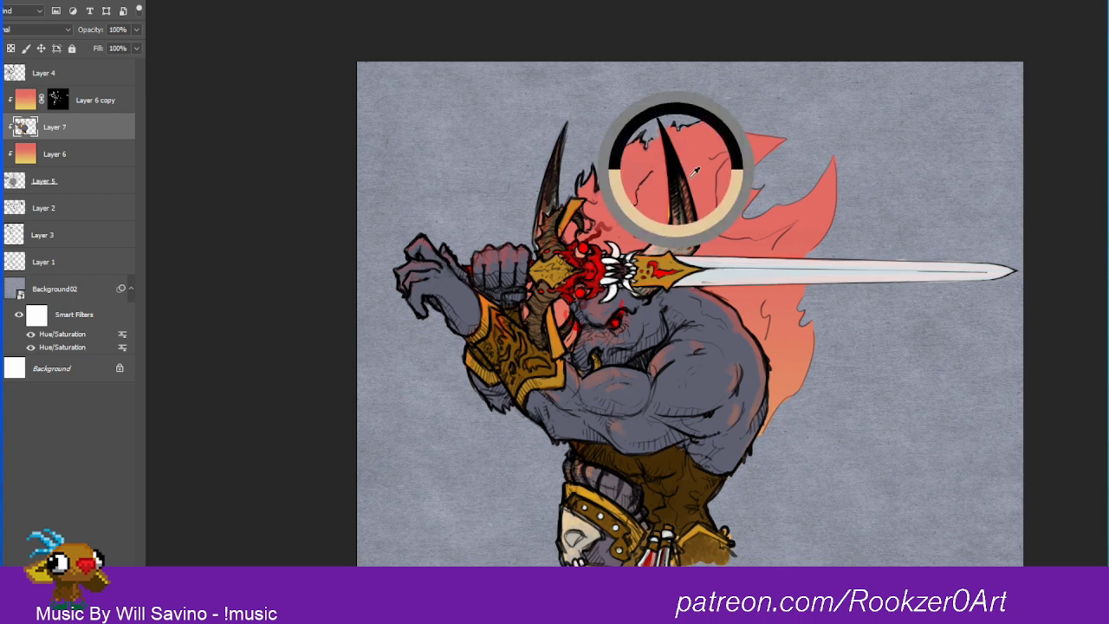
drag(569, 539, 576, 543)
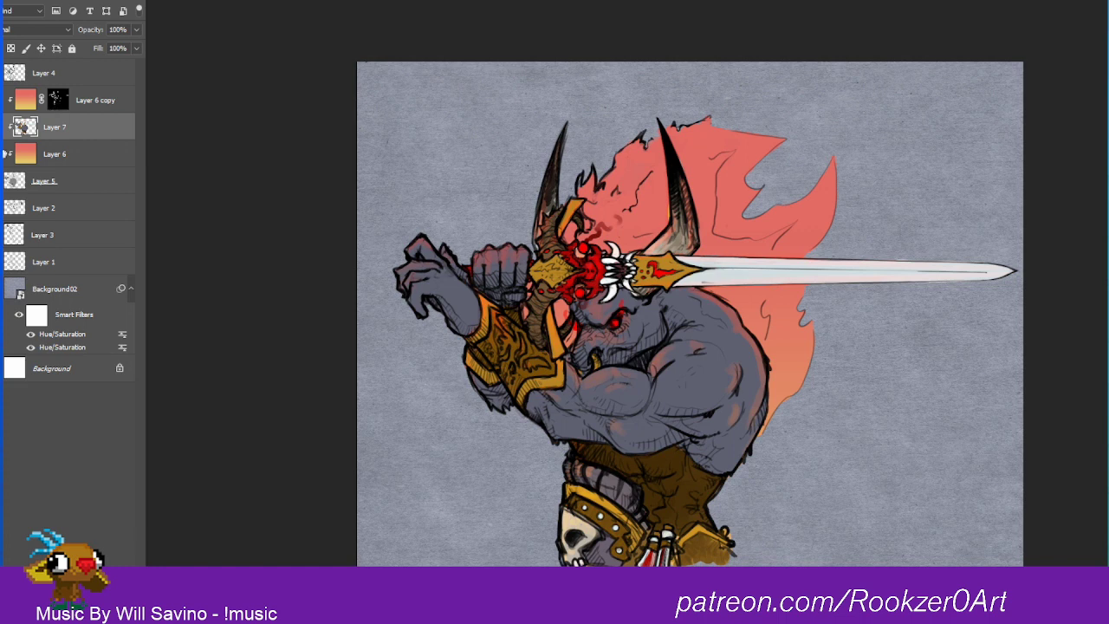
click(55, 174)
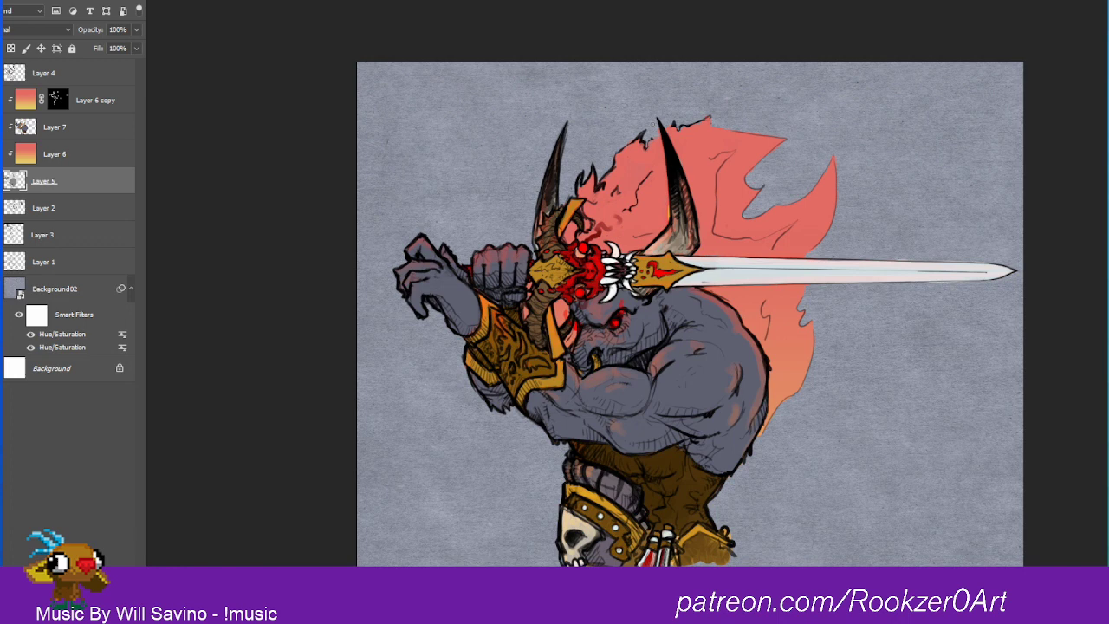
click(26, 127)
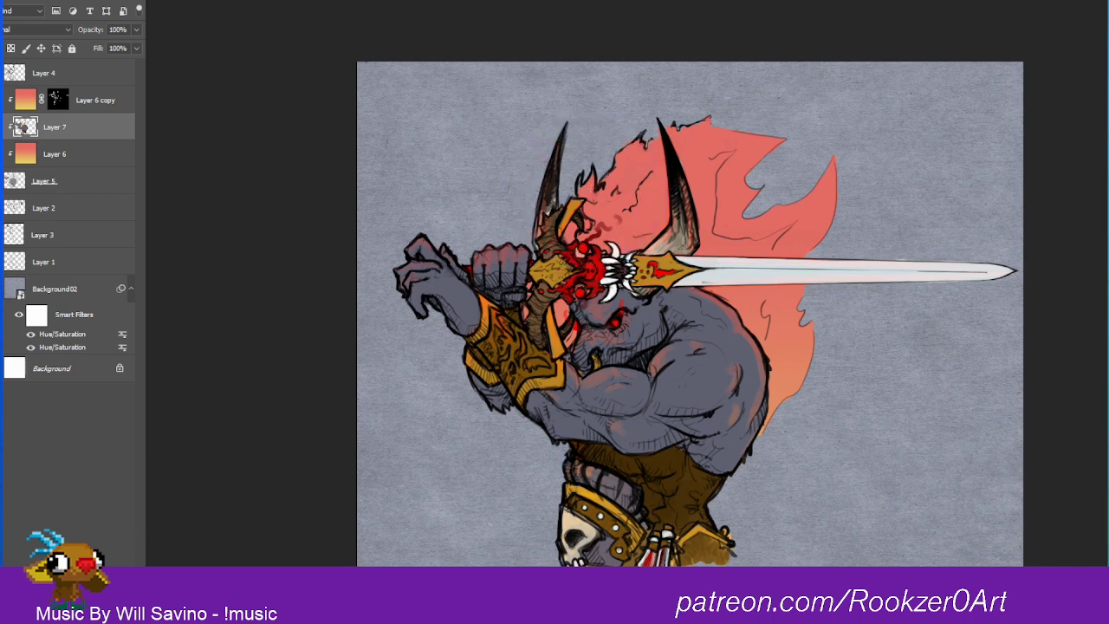
Step: Add a new clipped layer directly above Layer 7 and fill it with dark green
click(88, 175)
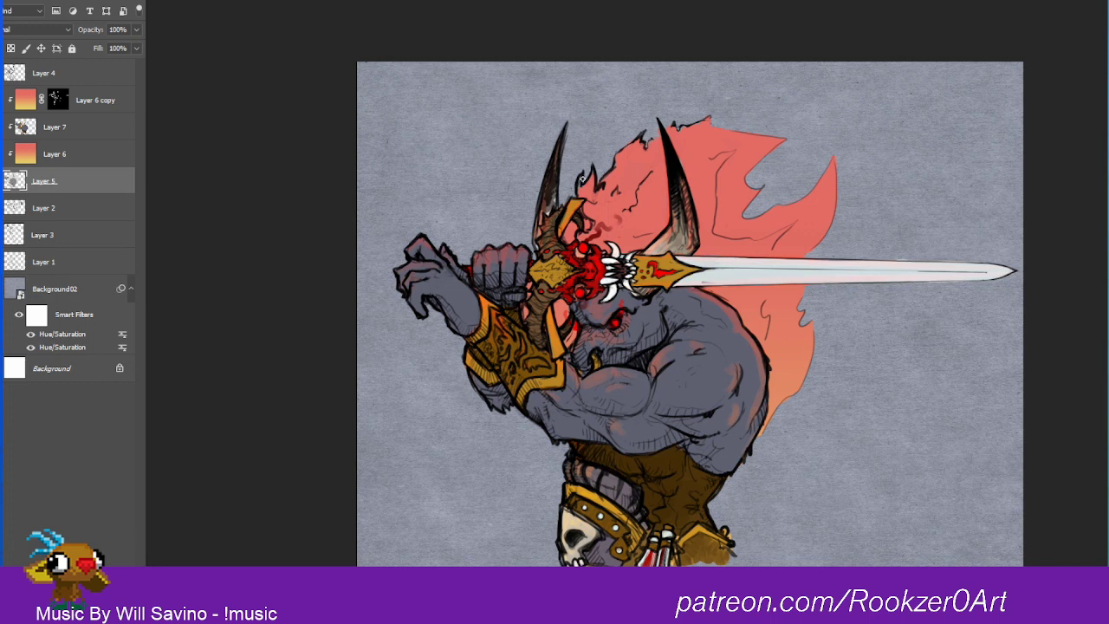
drag(548, 194, 537, 247)
key(ctrl+shift+alt+n)
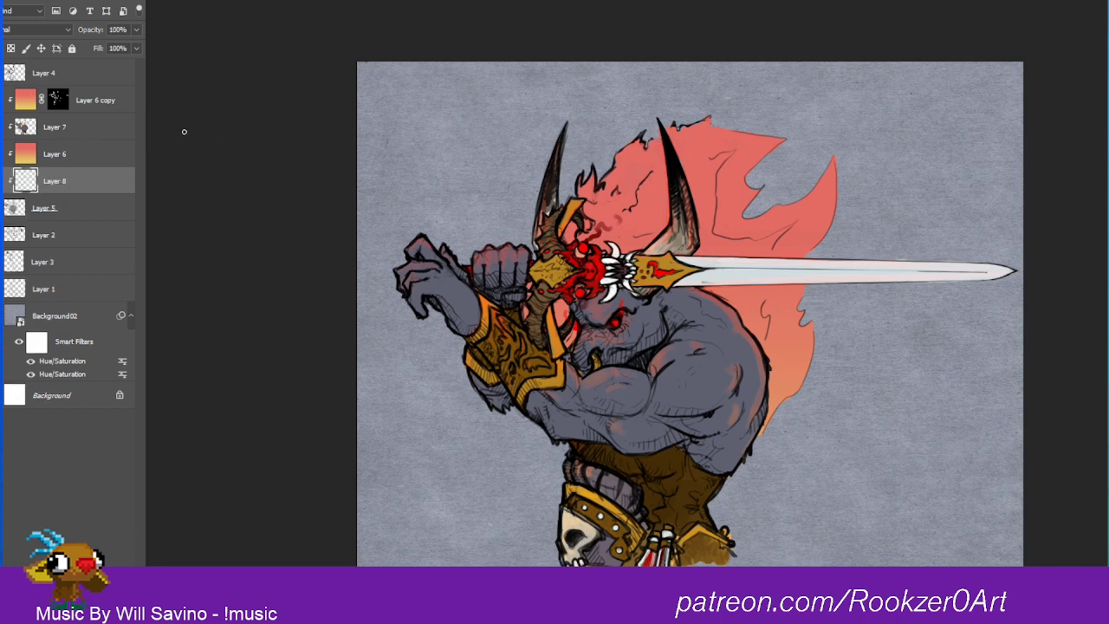
drag(50, 181, 64, 112)
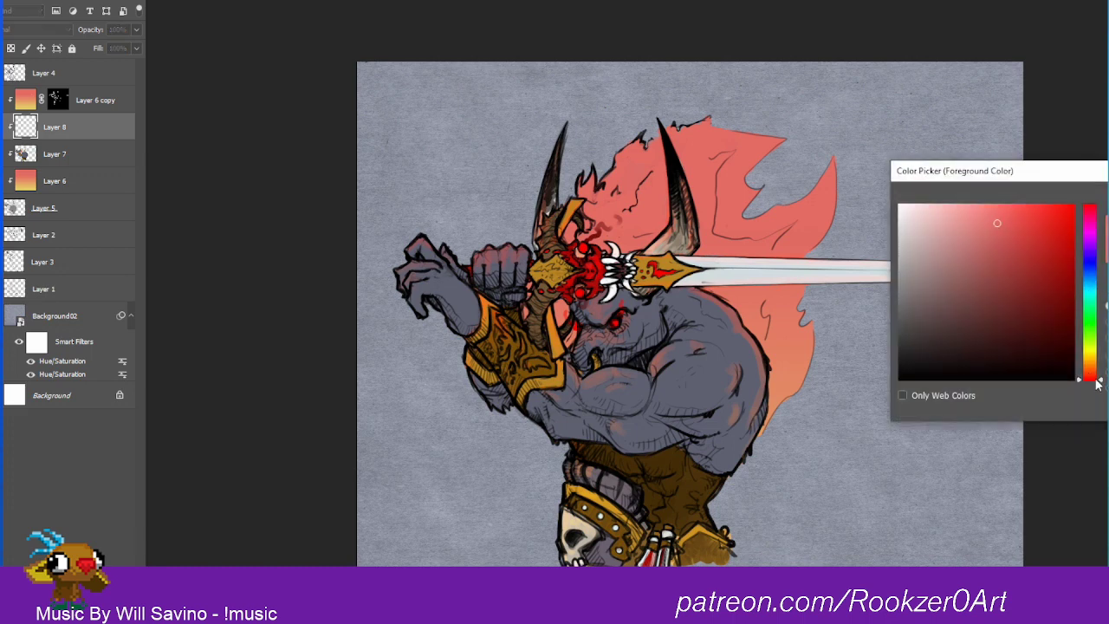
mouse_move(1097, 384)
mouse_down()
mouse_move(1097, 316)
mouse_move(1066, 323)
mouse_up()
key(Return)
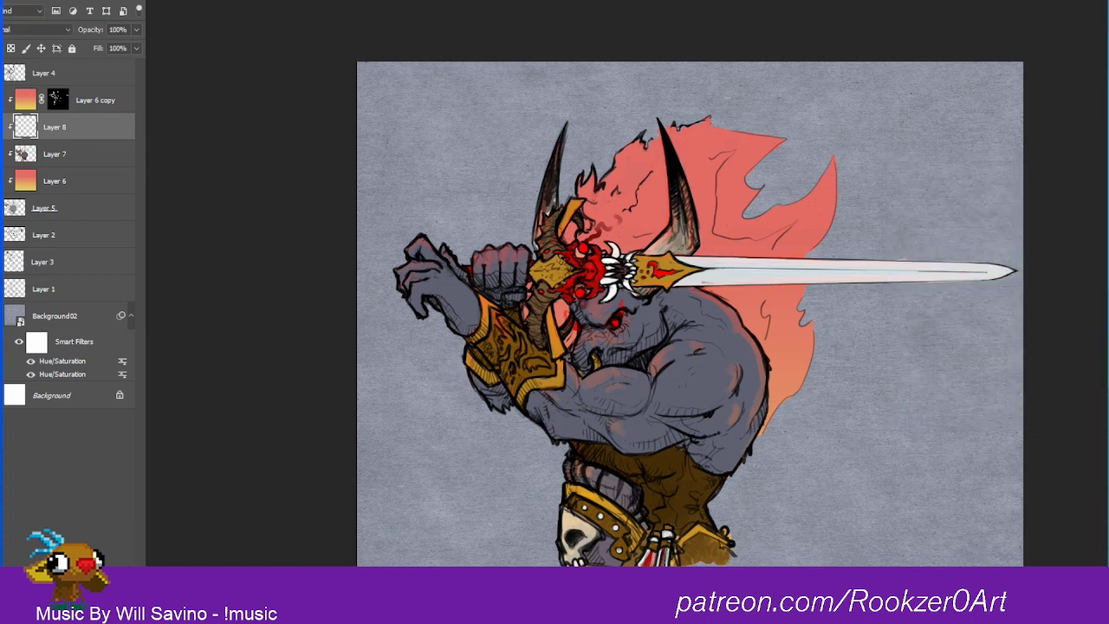
key(alt+BackSpace)
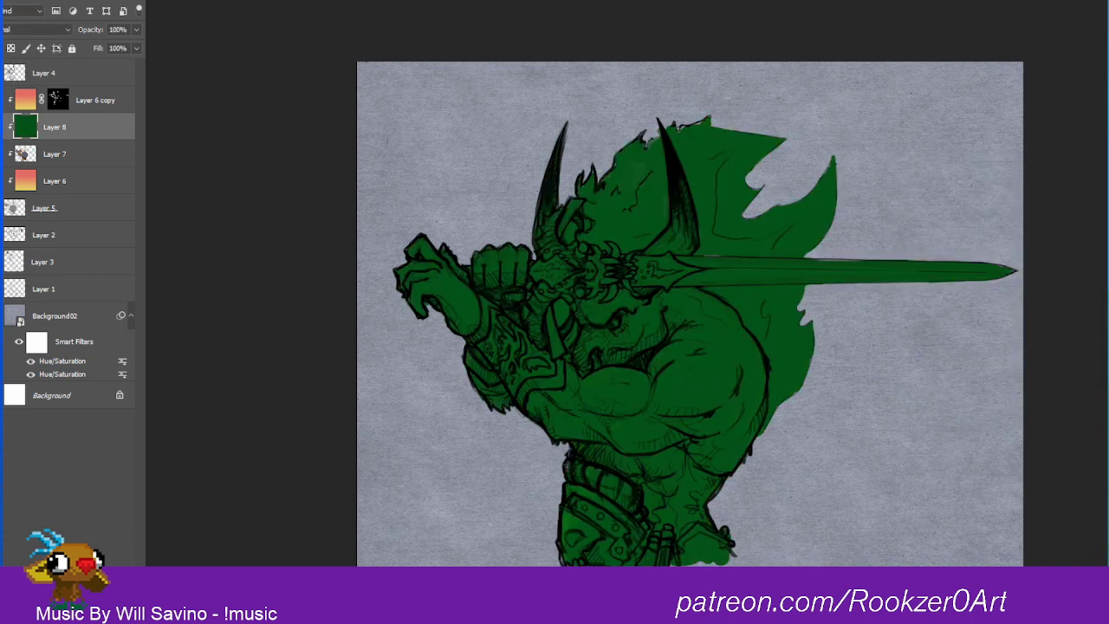
Step: Set the green layer to Multiply at 49% opacity and give it a layer mask inverted to black
click(50, 31)
click(31, 76)
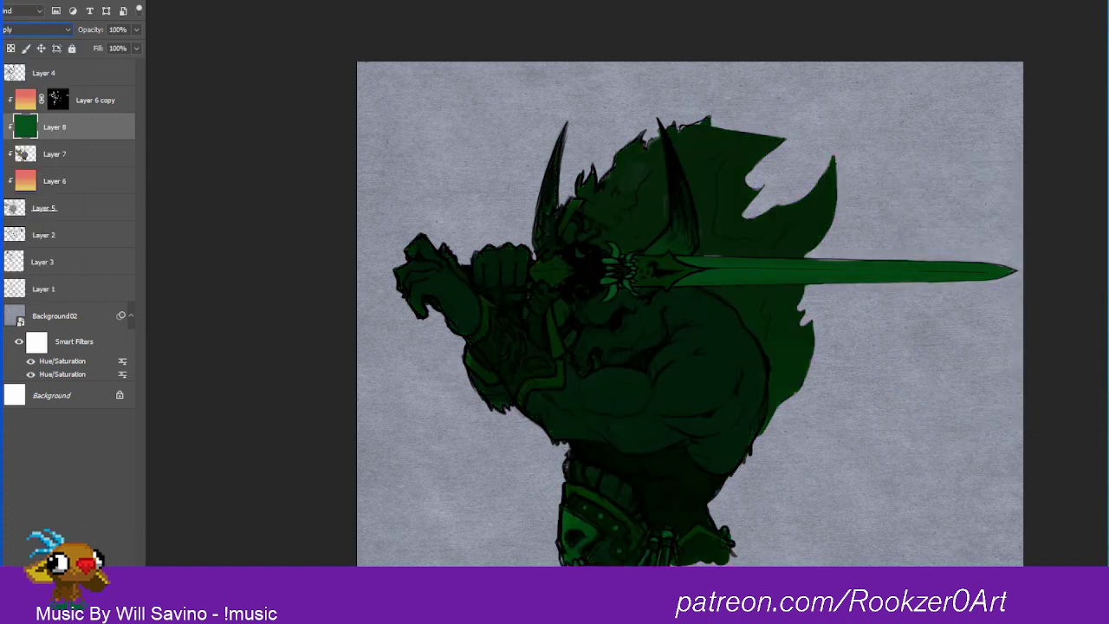
click(43, 612)
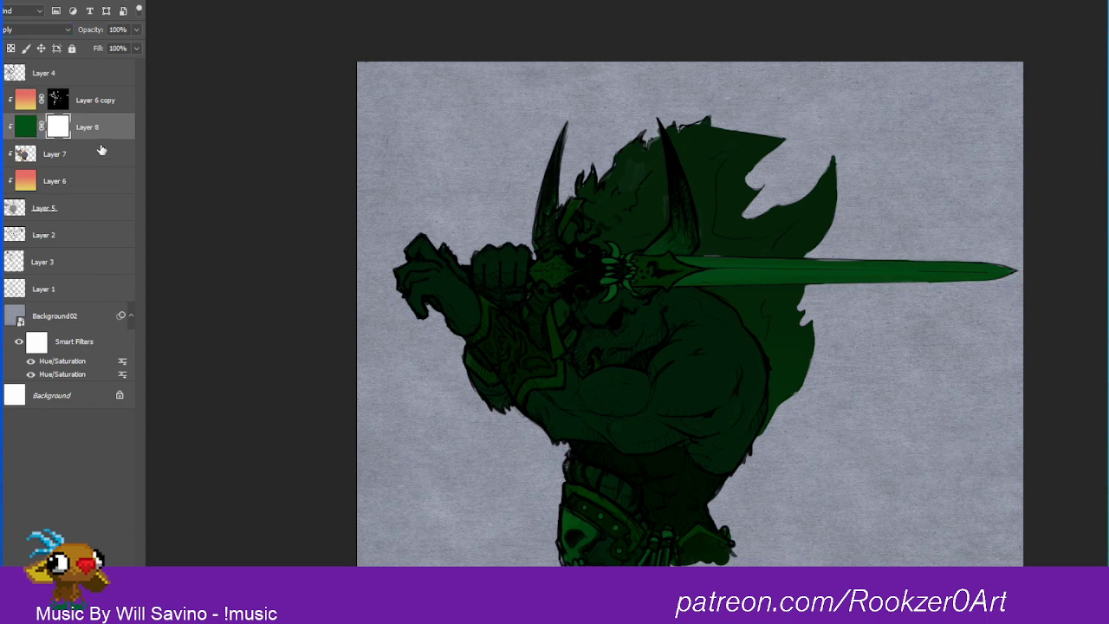
click(136, 29)
drag(137, 46, 103, 48)
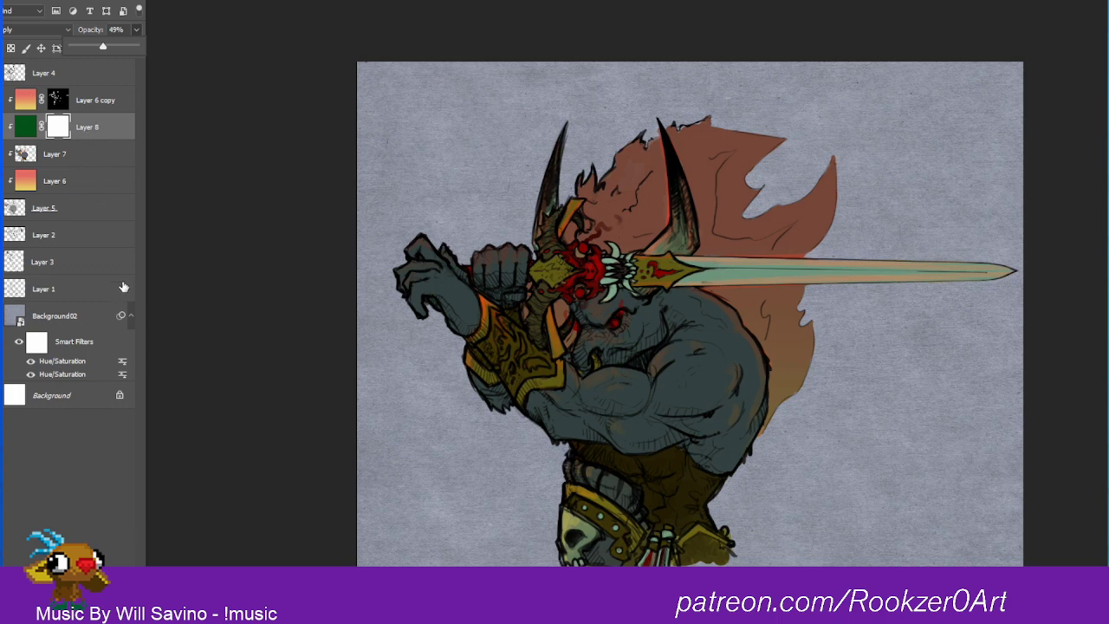
click(66, 134)
key(ctrl+i)
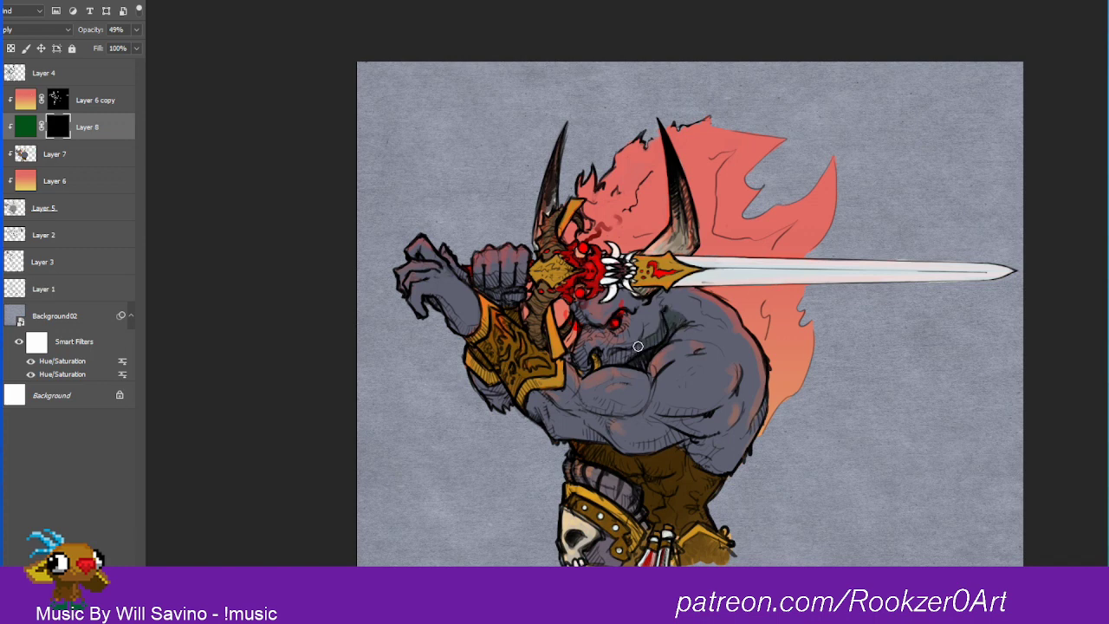
Step: Paint on Layer 8's mask to reveal green shadows below the face and under the arm and shoulder muscles, undoing stray strokes
drag(607, 365, 610, 355)
mouse_move(620, 310)
mouse_down()
mouse_move(627, 330)
mouse_move(659, 284)
mouse_up()
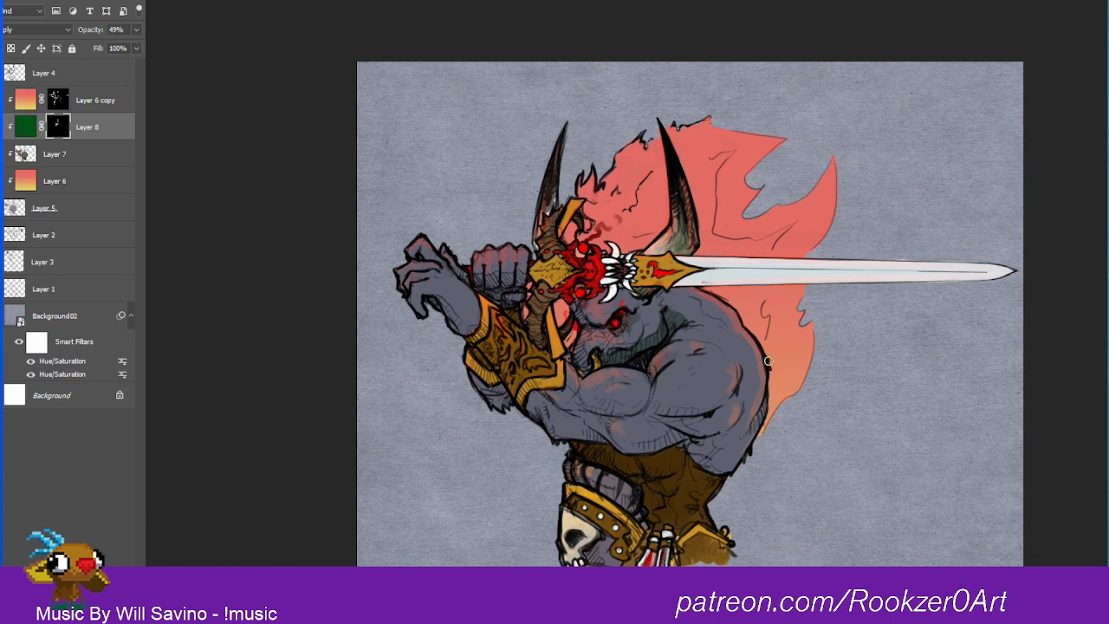
mouse_move(688, 414)
mouse_down()
mouse_move(721, 393)
mouse_move(657, 414)
mouse_move(703, 435)
mouse_up()
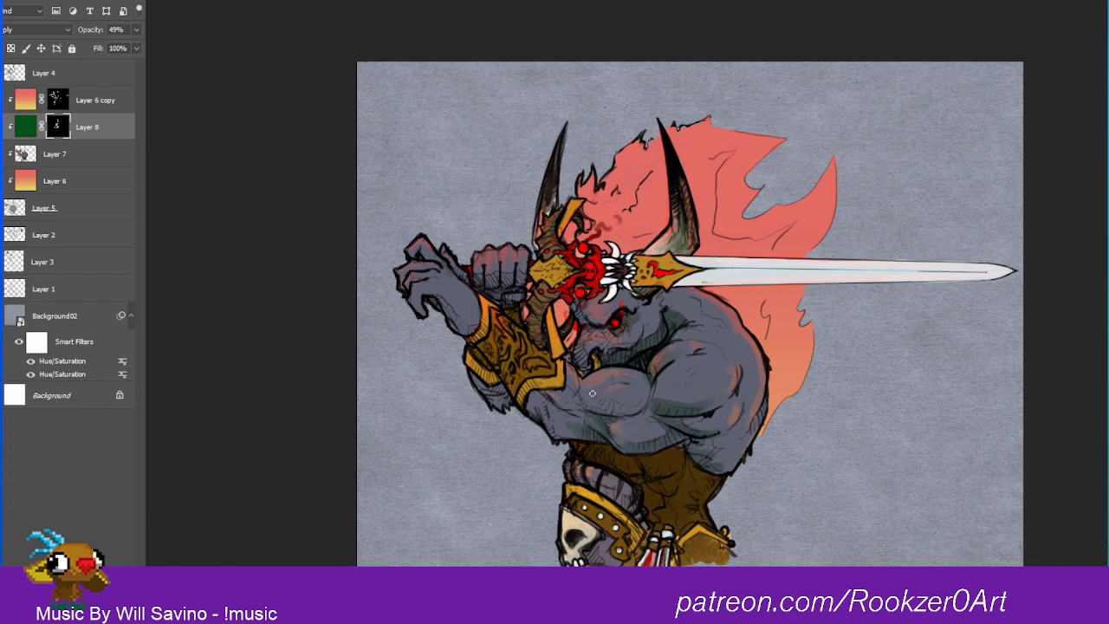
mouse_move(600, 402)
mouse_down()
mouse_move(680, 406)
mouse_move(729, 385)
mouse_up()
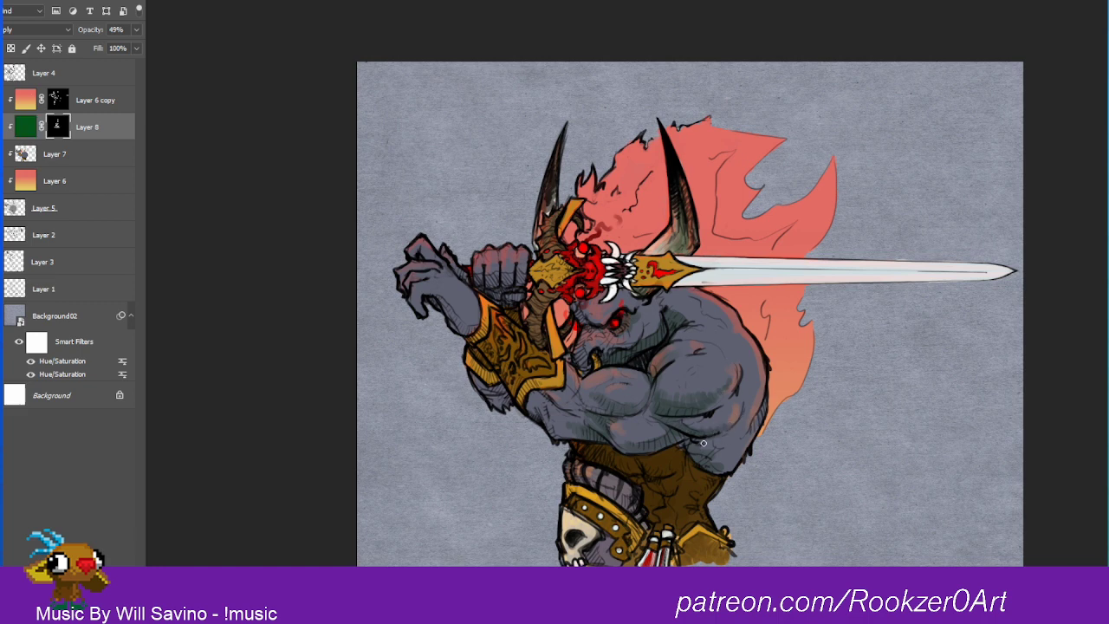
drag(702, 445, 710, 450)
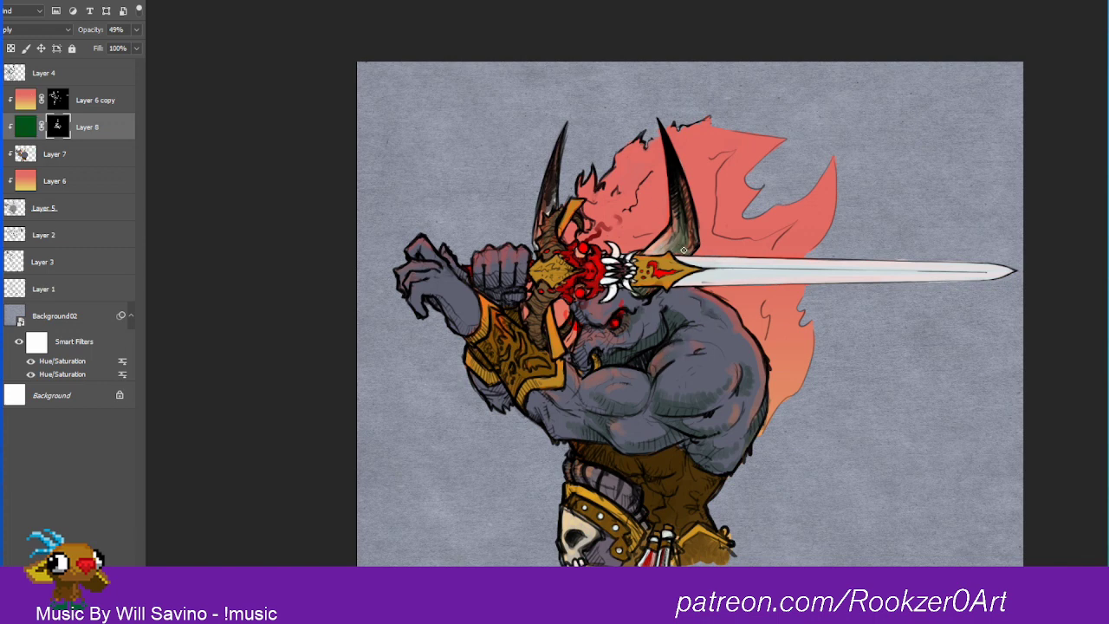
key(ctrl+z)
key(ctrl+z)
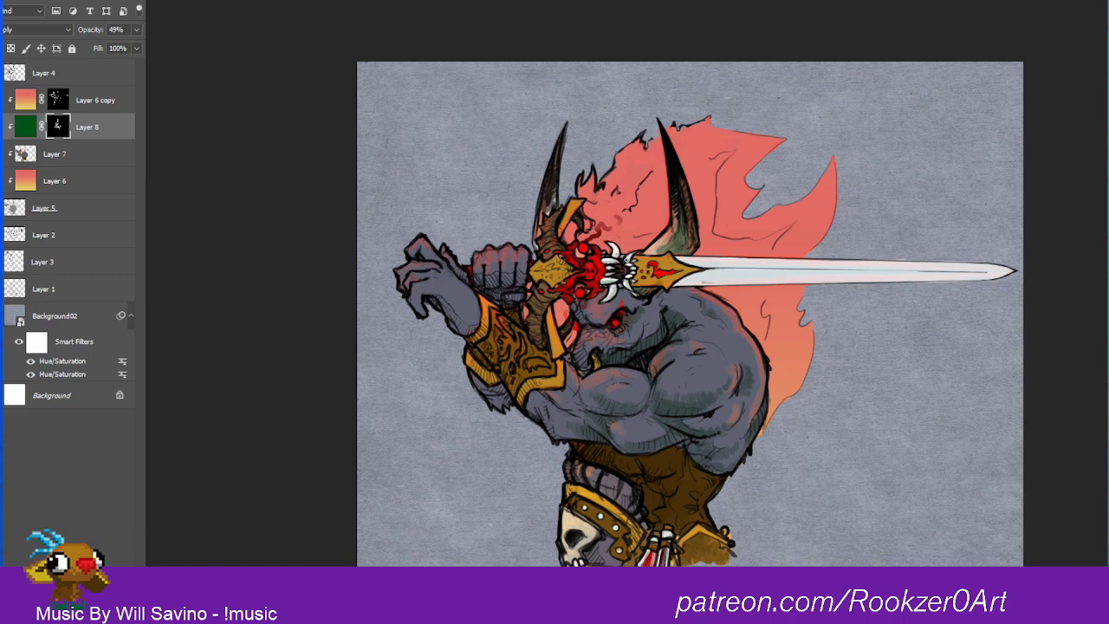
Step: On Layer 8's mask, reveal green shading along the lower half of the sword blade from guard to tip
mouse_move(684, 283)
mouse_down()
mouse_move(778, 273)
mouse_move(767, 270)
mouse_up()
drag(660, 286, 858, 277)
drag(696, 284, 953, 275)
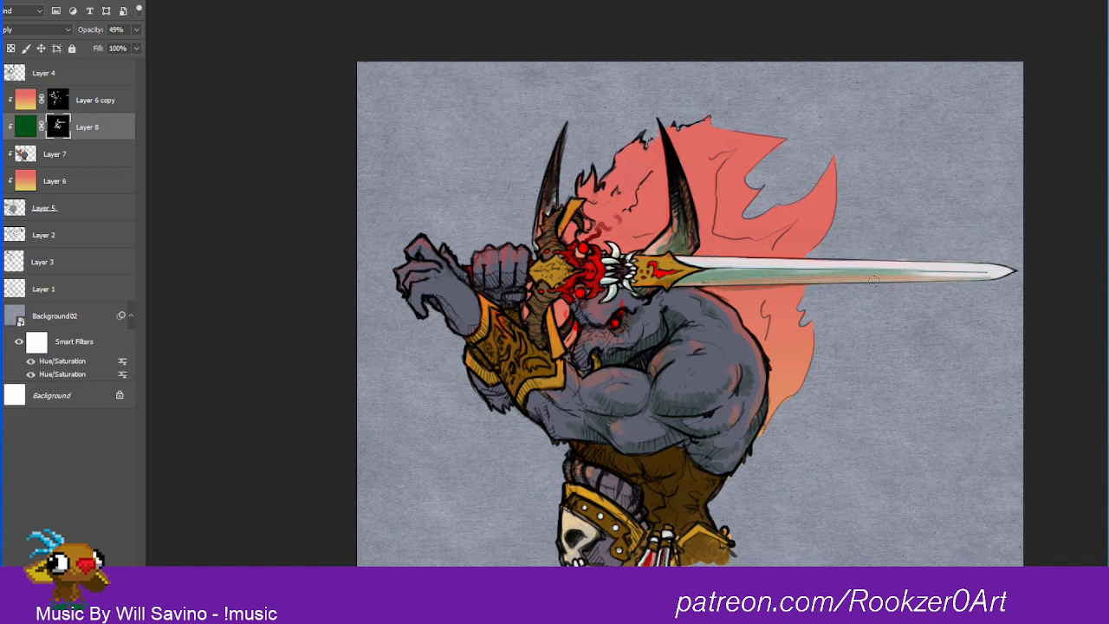
mouse_move(870, 280)
mouse_down()
mouse_move(1008, 274)
mouse_move(700, 271)
mouse_up()
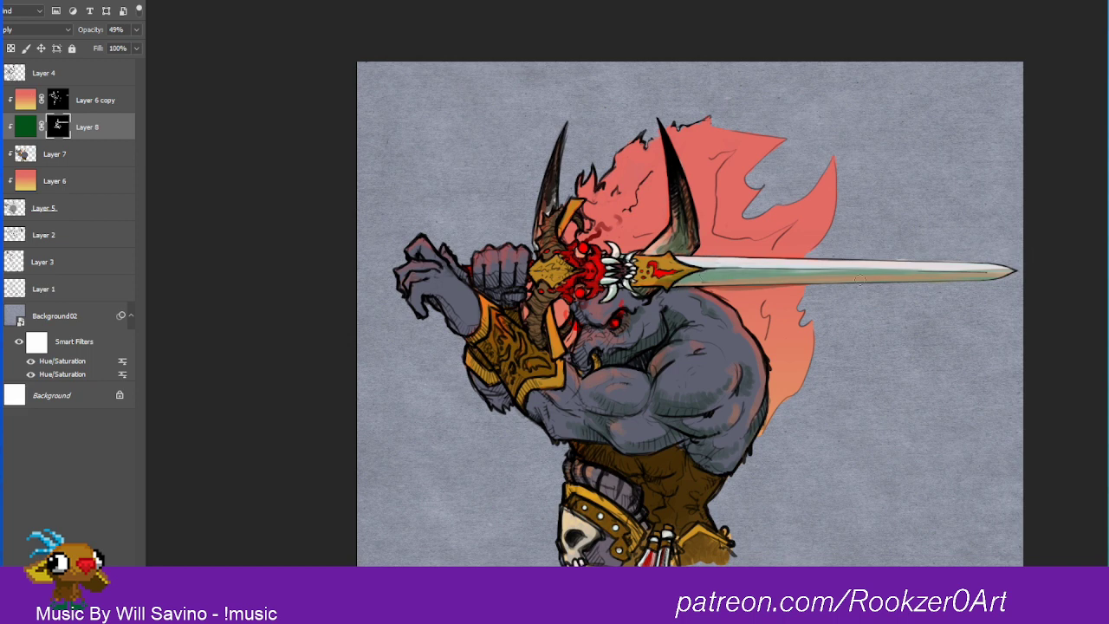
drag(804, 286, 765, 288)
mouse_move(830, 274)
mouse_down()
mouse_move(1022, 272)
mouse_move(988, 270)
mouse_up()
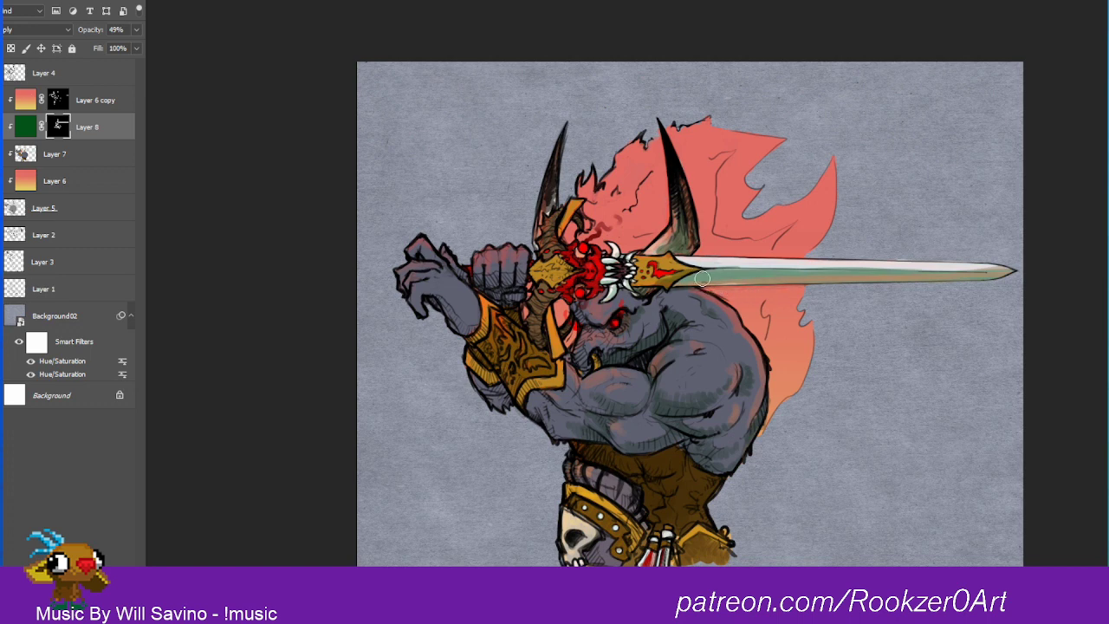
Step: Refine the mask along the blade's center line and upper half, keeping the upper edge bright with light shading toward the tip
drag(714, 267, 920, 267)
drag(826, 268, 996, 270)
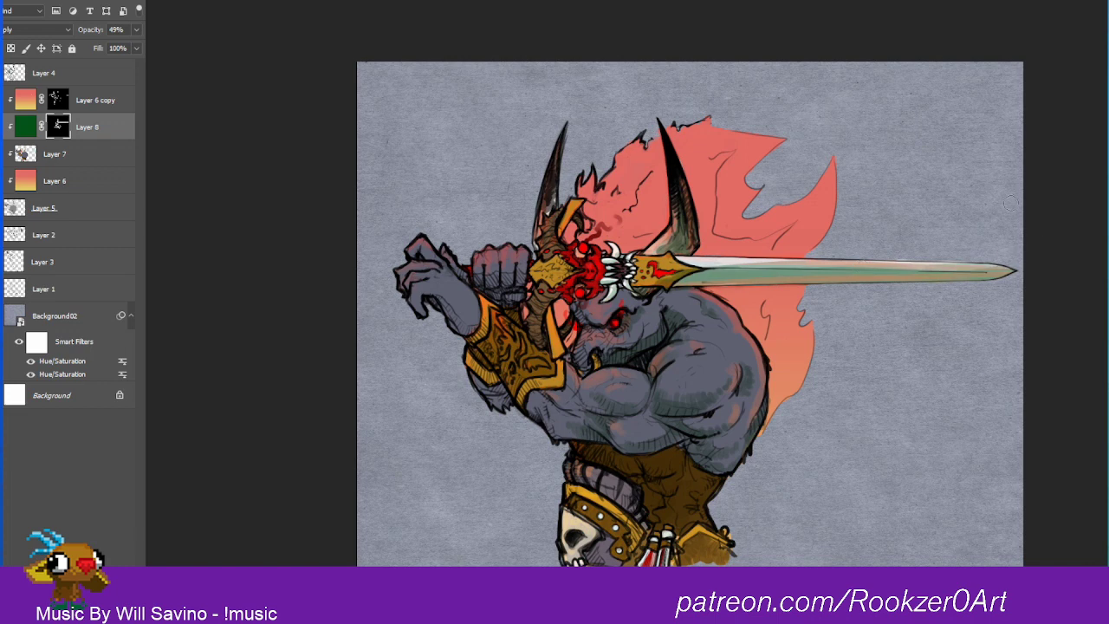
mouse_move(719, 264)
mouse_down()
mouse_move(1002, 258)
mouse_move(957, 265)
mouse_move(995, 269)
mouse_up()
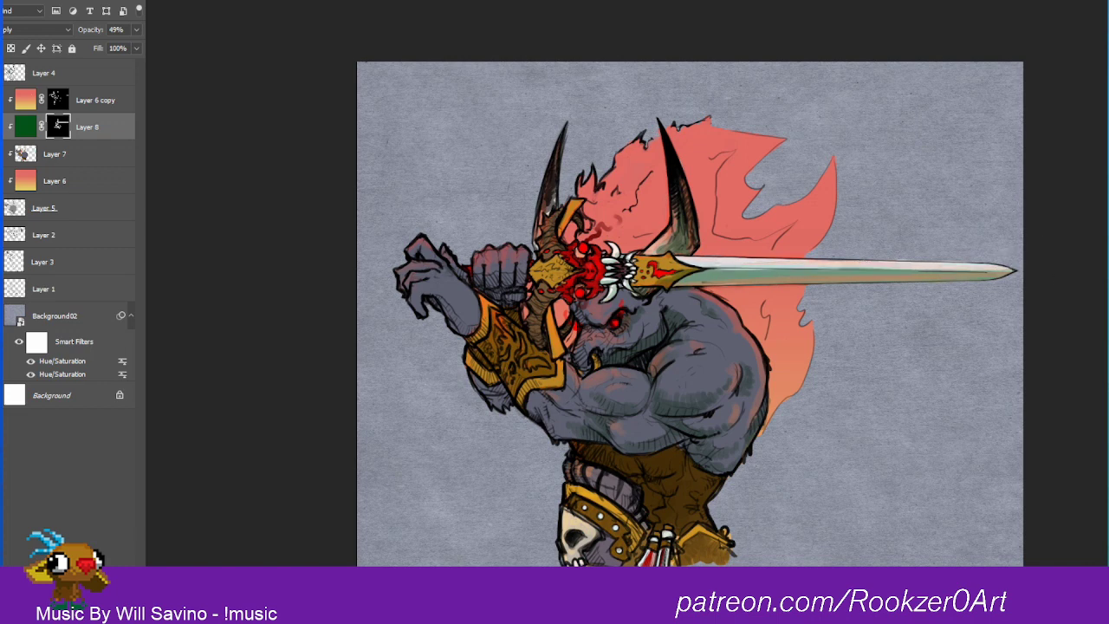
drag(739, 275, 777, 275)
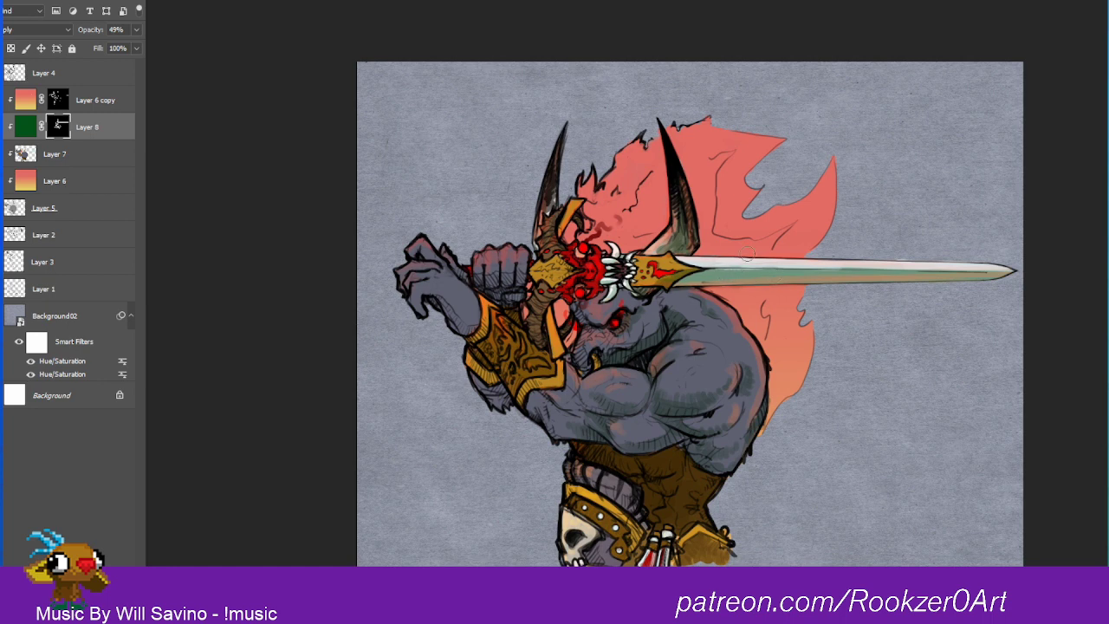
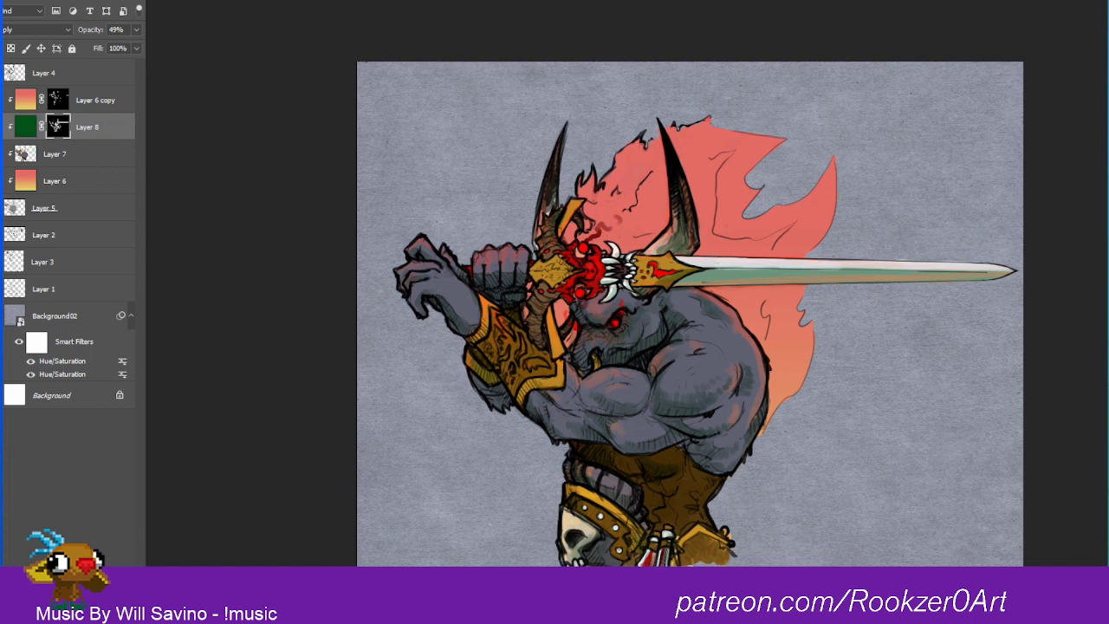
Step: Paint green shadow strokes through Layer 8's mask on the belt, forearm bracer, helmet ornaments, sword hilt and upper arm
drag(676, 559, 686, 537)
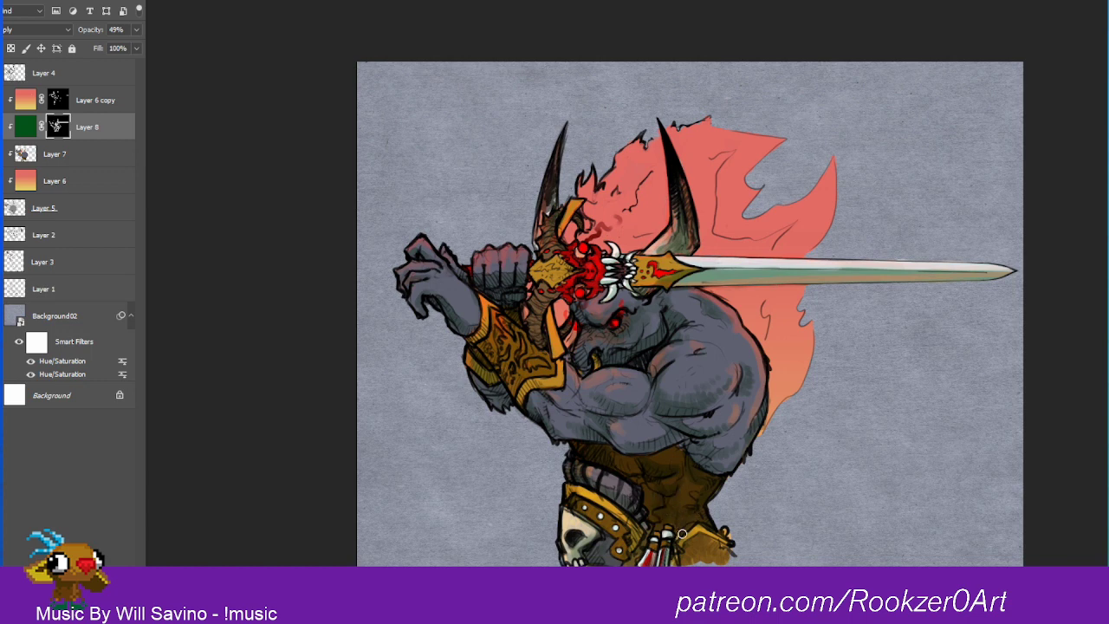
mouse_move(682, 565)
mouse_down()
mouse_move(720, 545)
mouse_move(726, 556)
mouse_move(731, 541)
mouse_move(684, 547)
mouse_move(723, 550)
mouse_move(709, 537)
mouse_move(713, 559)
mouse_move(726, 554)
mouse_move(695, 560)
mouse_up()
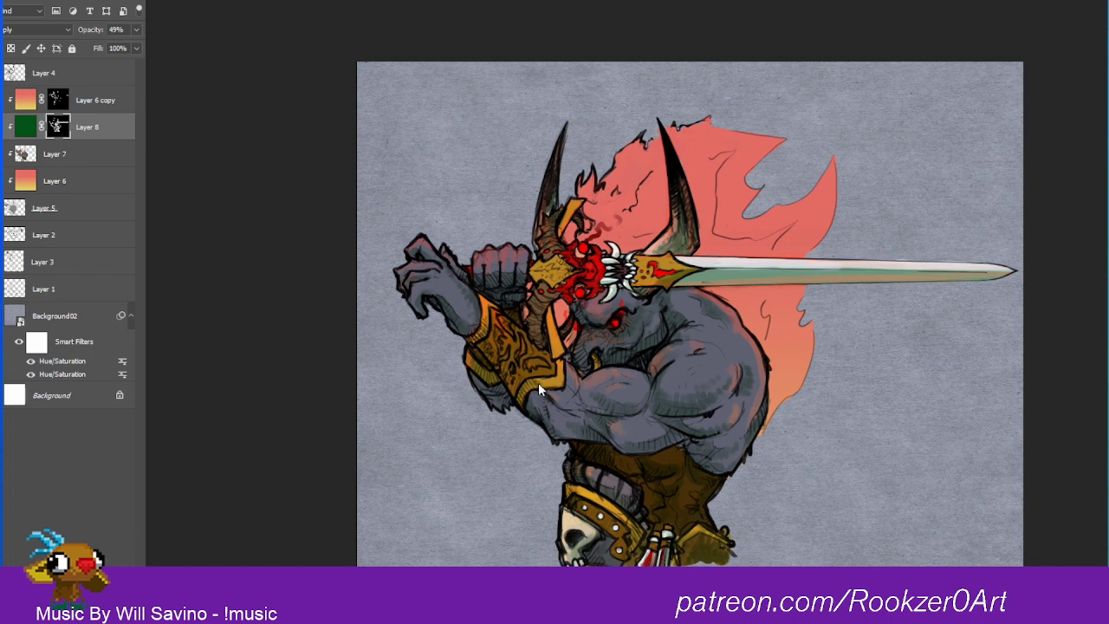
key(ctrl+z)
key(ctrl+shift+z)
drag(560, 345, 560, 352)
drag(560, 230, 580, 201)
drag(540, 274, 569, 273)
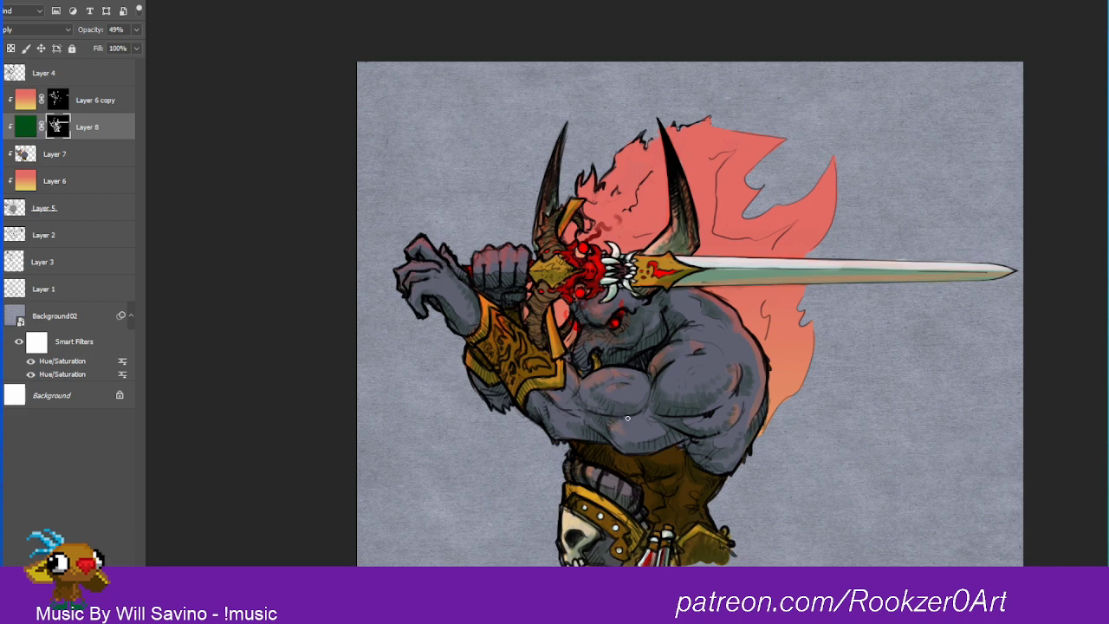
drag(635, 416, 647, 400)
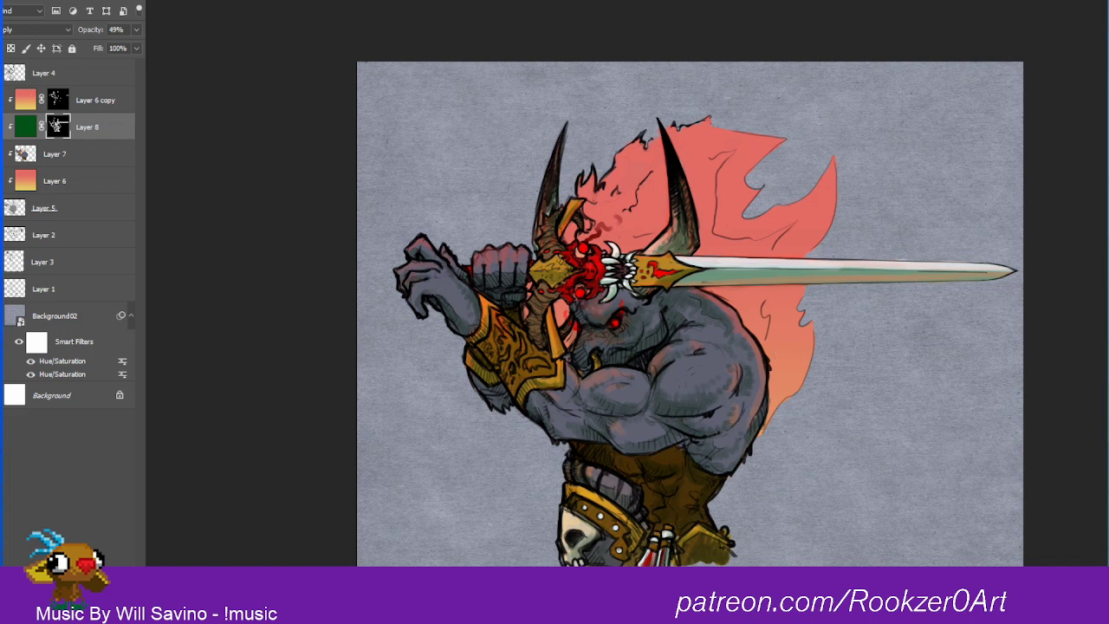
Step: Duplicate Layer 8 beneath a new empty layer and shift the copy's green fill to dark teal with Hue/Saturation
key(ctrl+shift+alt+n)
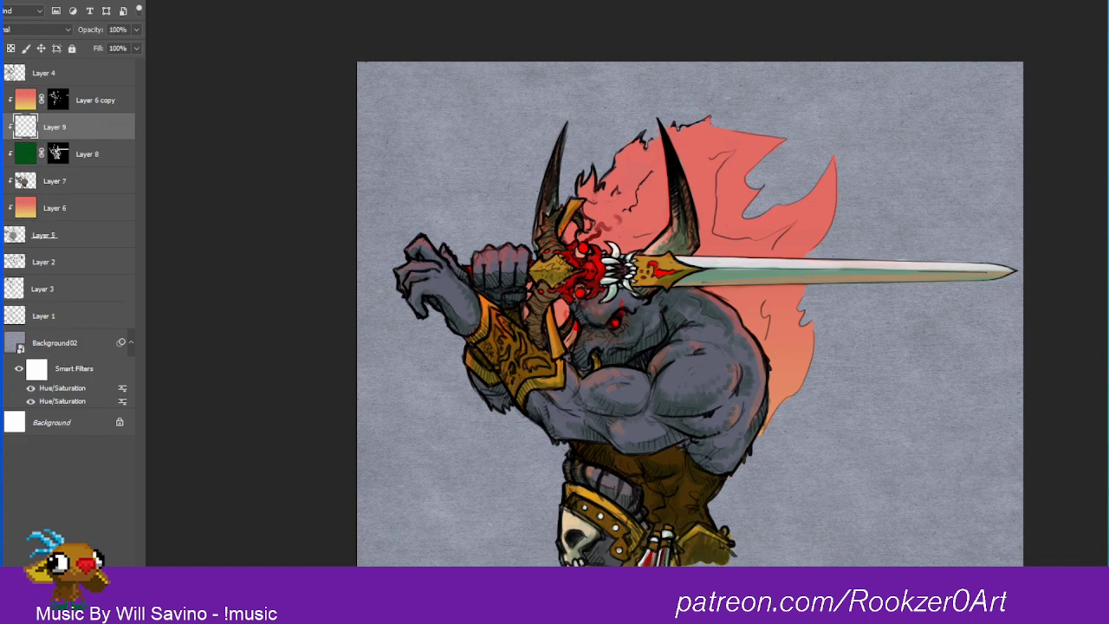
key(ctrl+j)
key(ctrl+u)
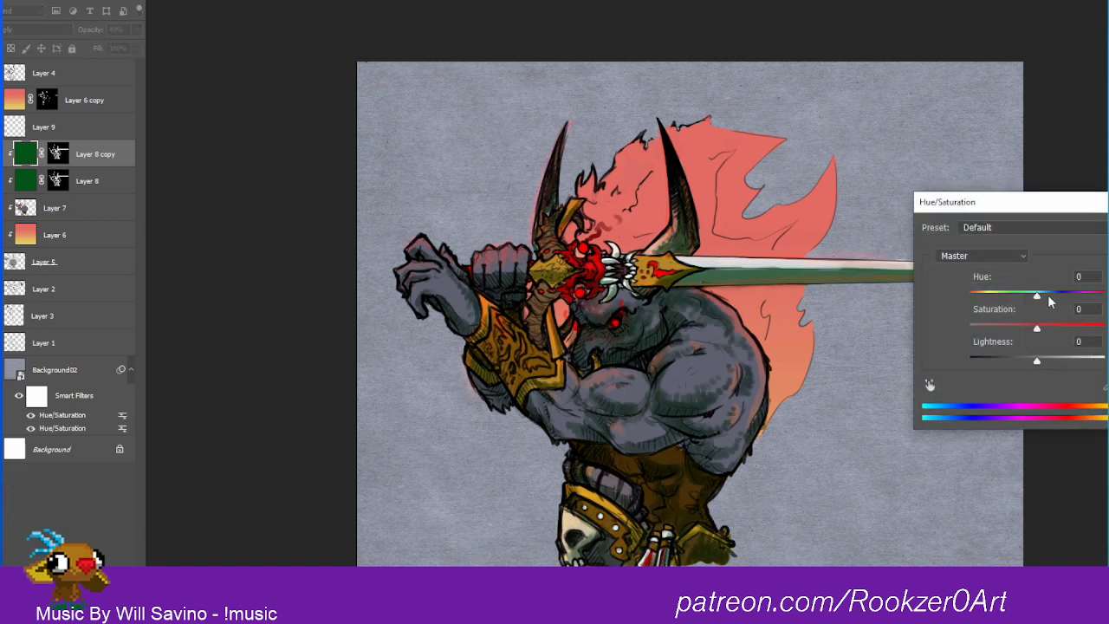
drag(1049, 301, 1023, 360)
key(Return)
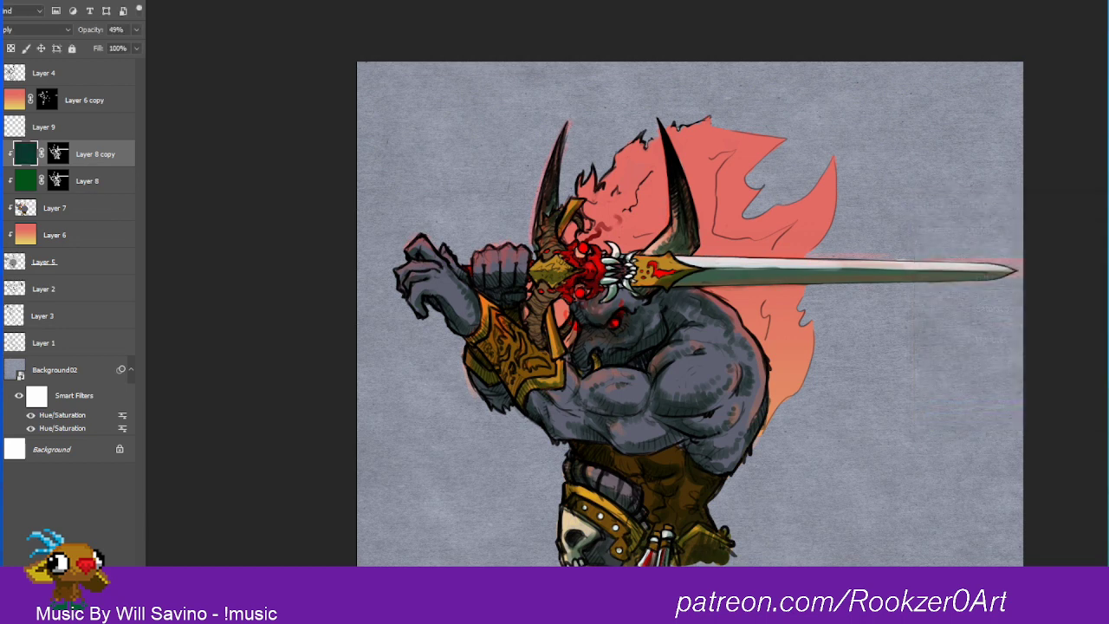
Step: Reset Layer 8 copy's mask to solid black by filling it white and inverting it
click(58, 154)
key(alt+BackSpace)
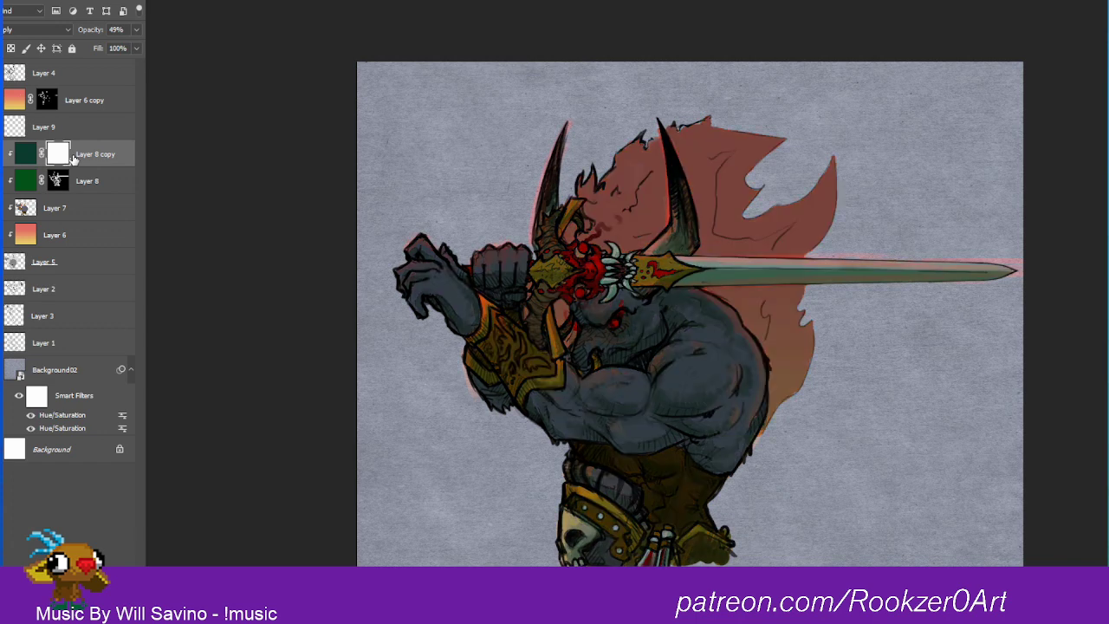
key(ctrl+i)
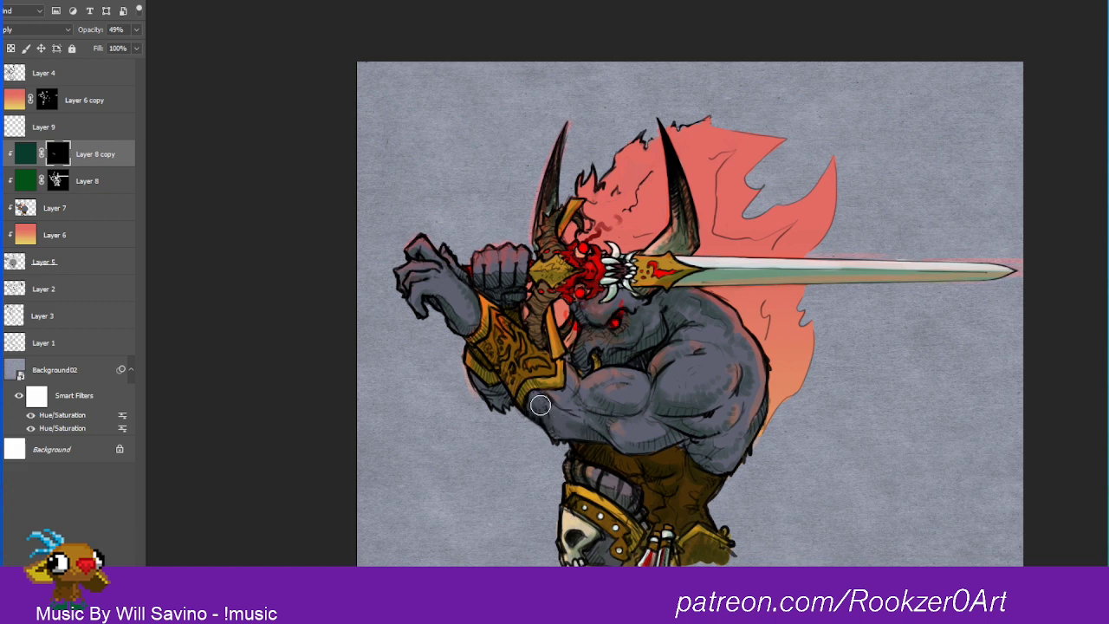
Step: Paint dark teal shading through Layer 8 copy's mask on the forearm, waist, skull knee guard, face and near horn
drag(619, 431, 659, 434)
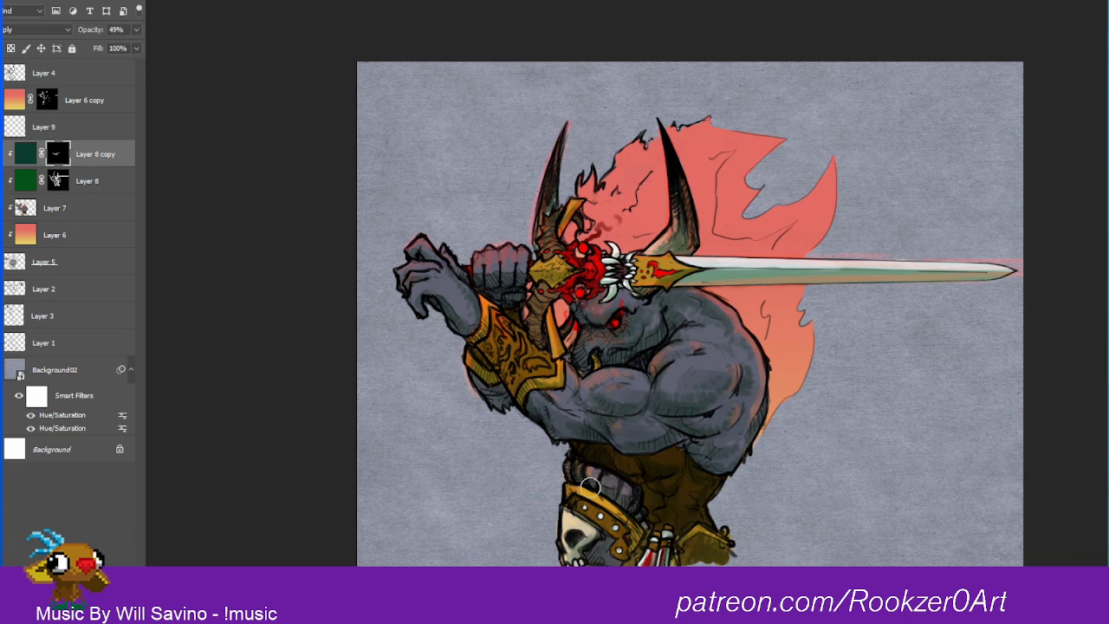
drag(585, 519, 582, 559)
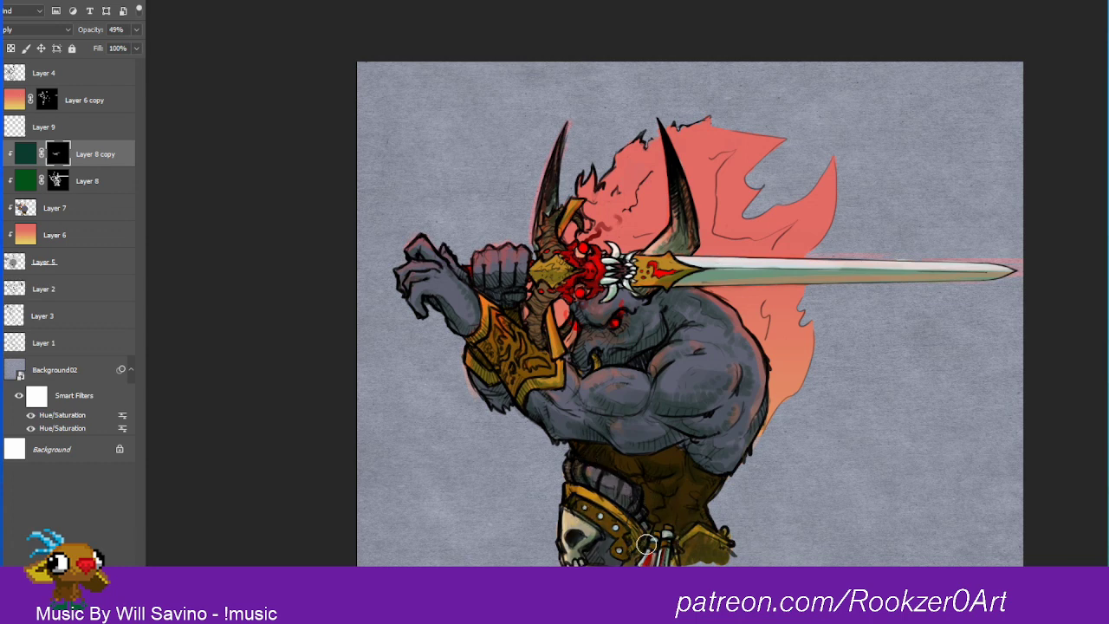
key(bracketleft)
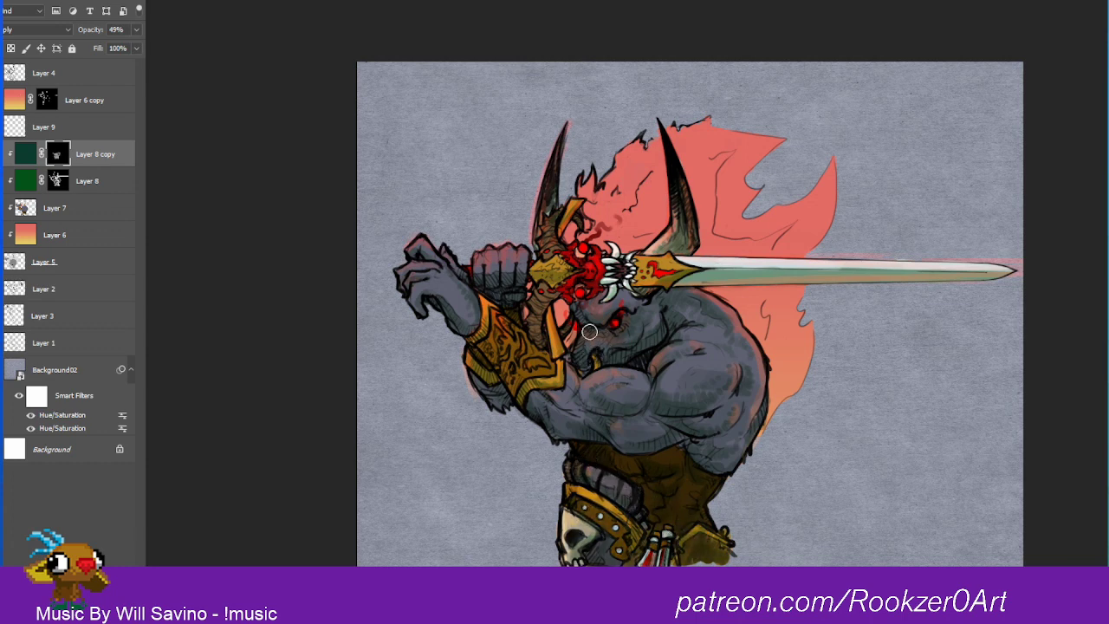
mouse_move(590, 332)
mouse_down()
mouse_move(586, 369)
mouse_move(609, 346)
mouse_up()
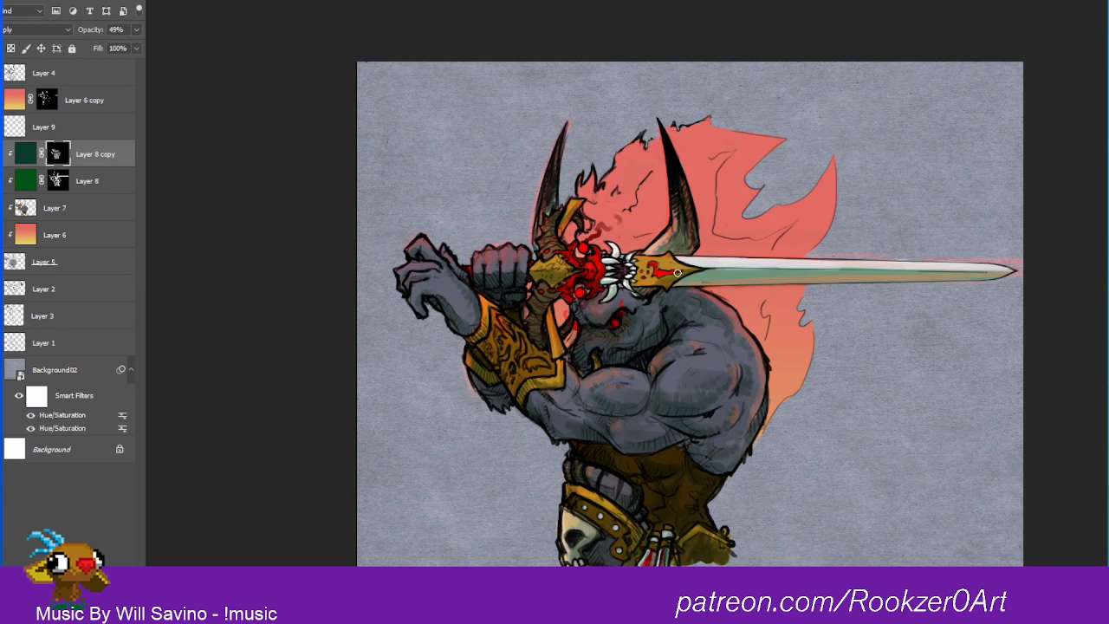
mouse_move(670, 257)
mouse_down()
mouse_move(671, 244)
mouse_move(694, 250)
mouse_move(704, 215)
mouse_up()
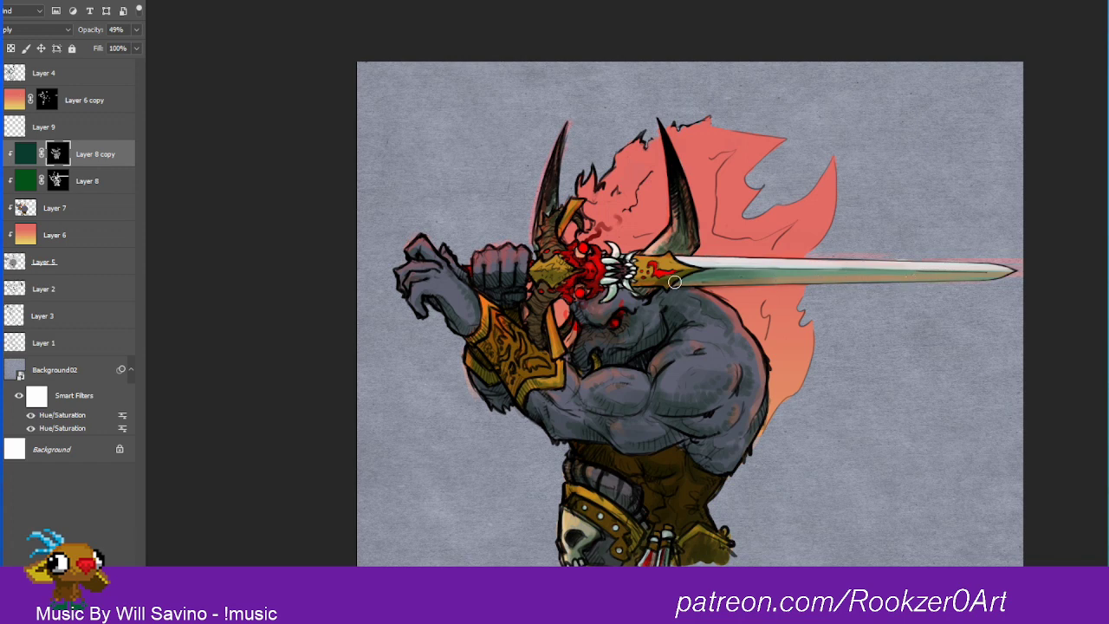
Step: Paint dark teal shading along the lower half of the sword blade out to its tip with a larger brush
key(bracketright)
key(bracketright)
drag(754, 277, 1001, 276)
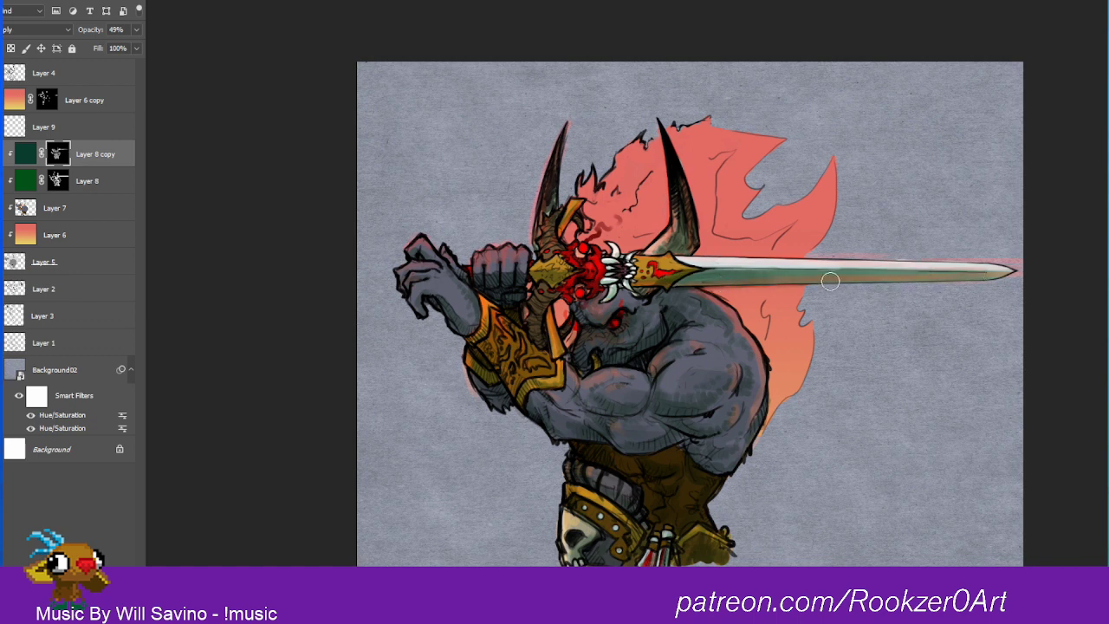
drag(831, 281, 1052, 282)
drag(923, 281, 1051, 269)
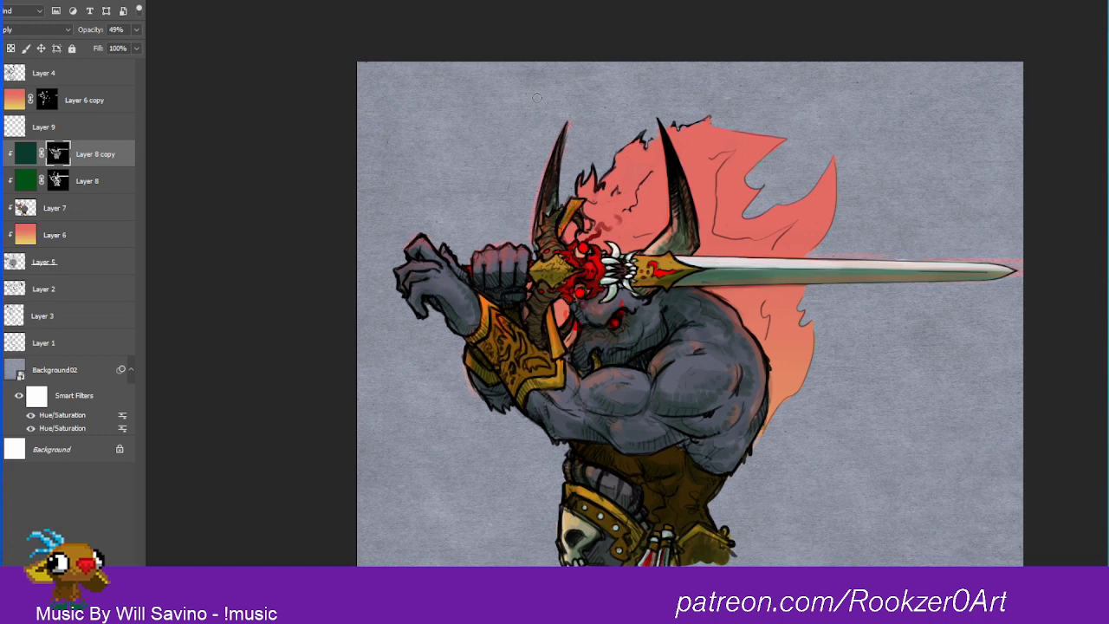
Step: Move Layer 6 copy beneath Layer 9, directly above Layer 8 copy
click(12, 102)
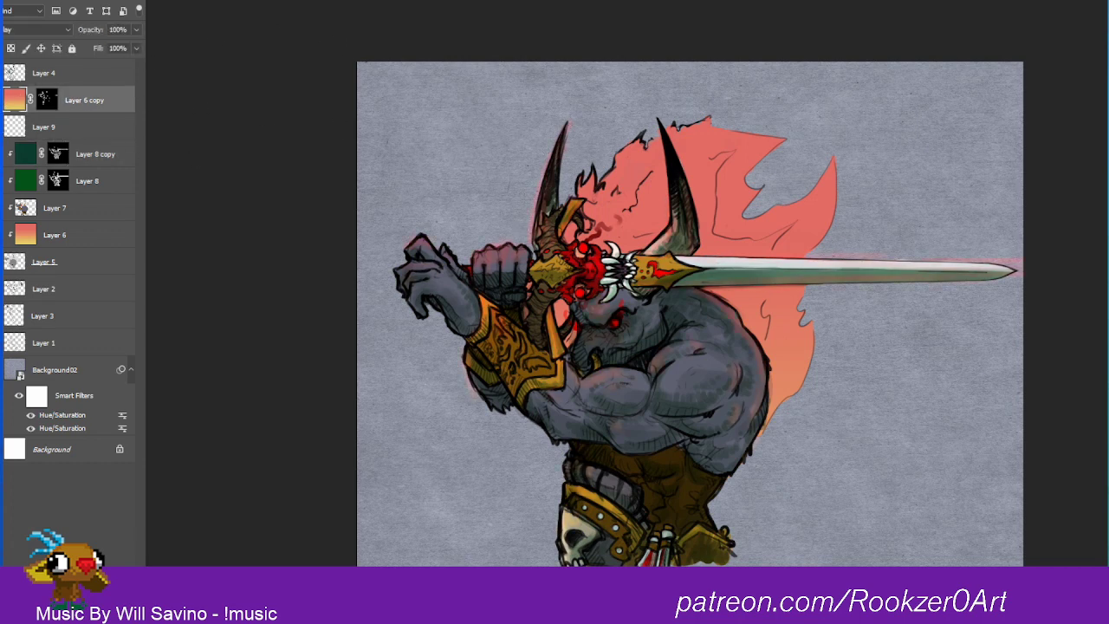
click(2, 98)
click(2, 98)
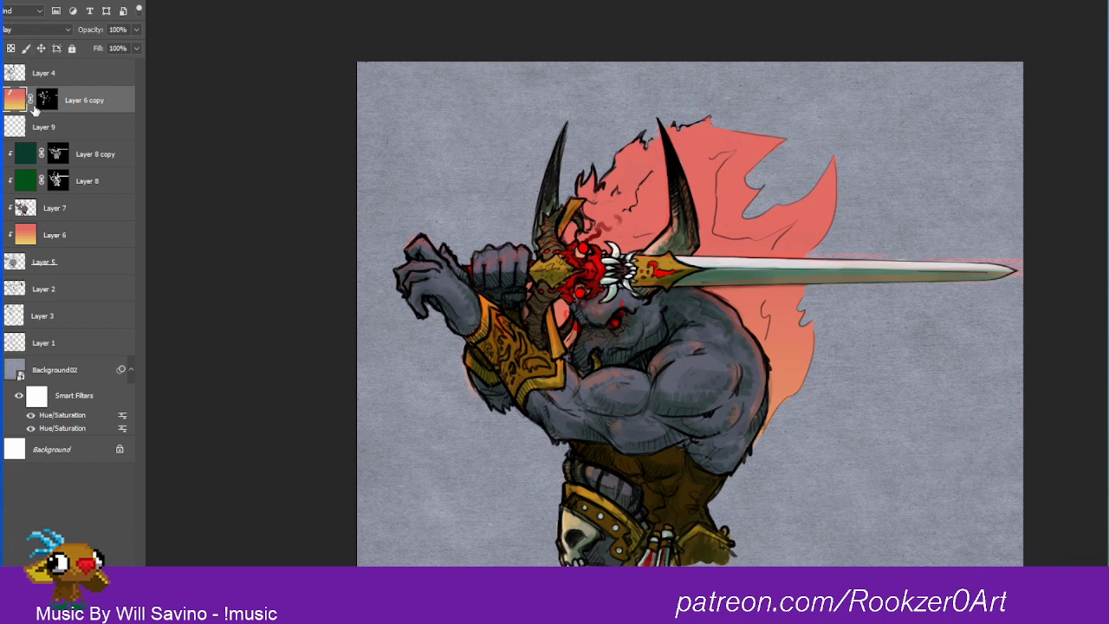
drag(14, 101, 33, 134)
key(ctrl+z)
drag(50, 101, 92, 132)
Step: Clip Layer 6 copy to the layer stack below it with a clipping mask
right_click(47, 128)
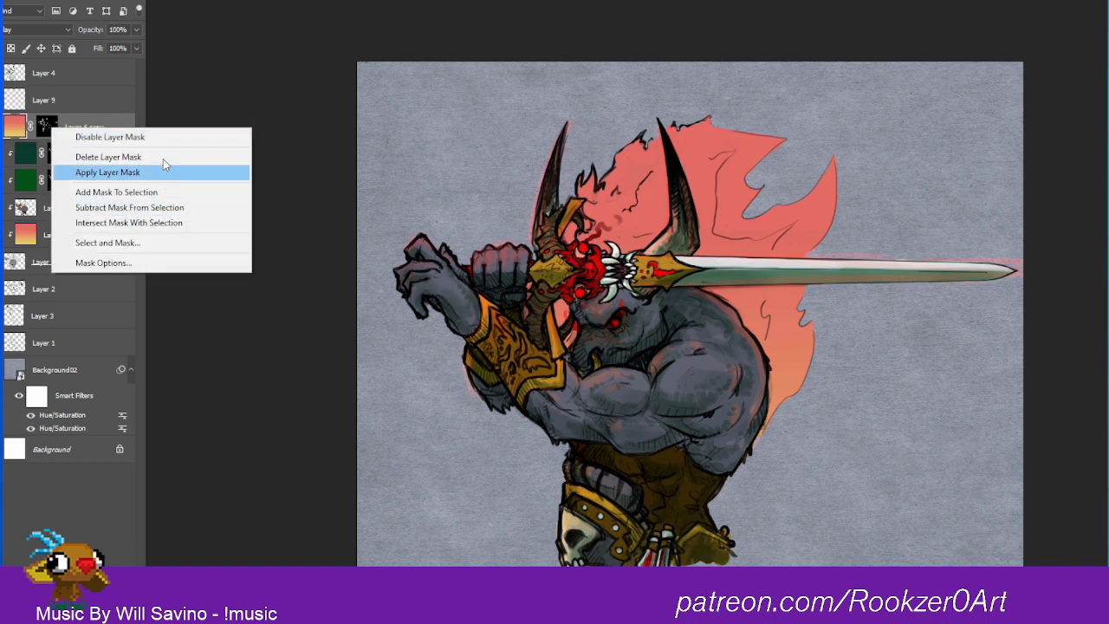
right_click(14, 126)
right_click(15, 128)
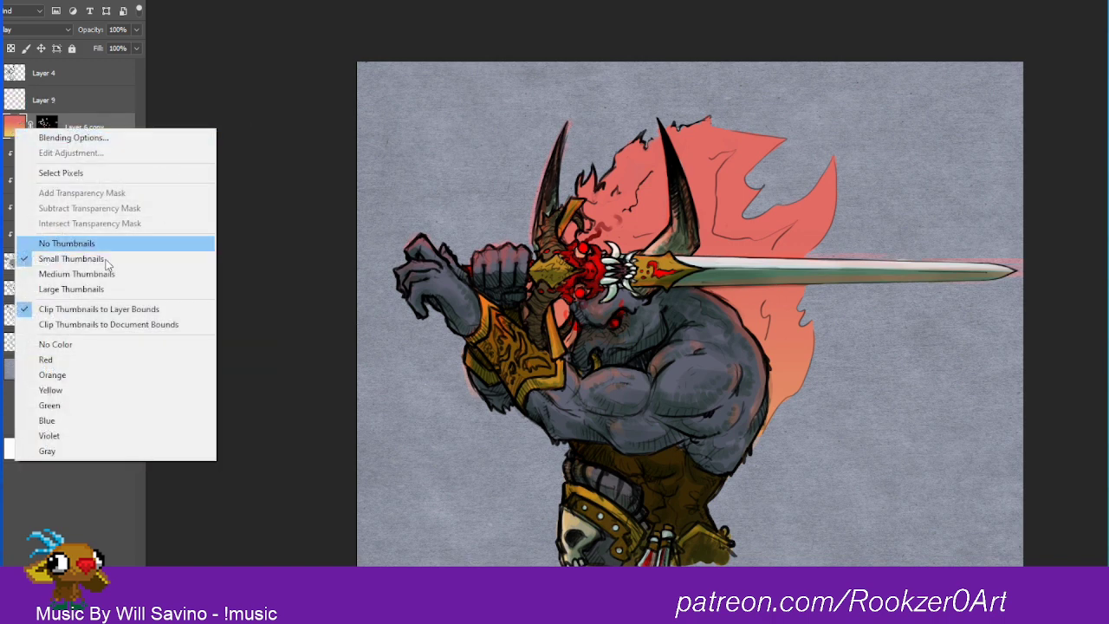
click(117, 118)
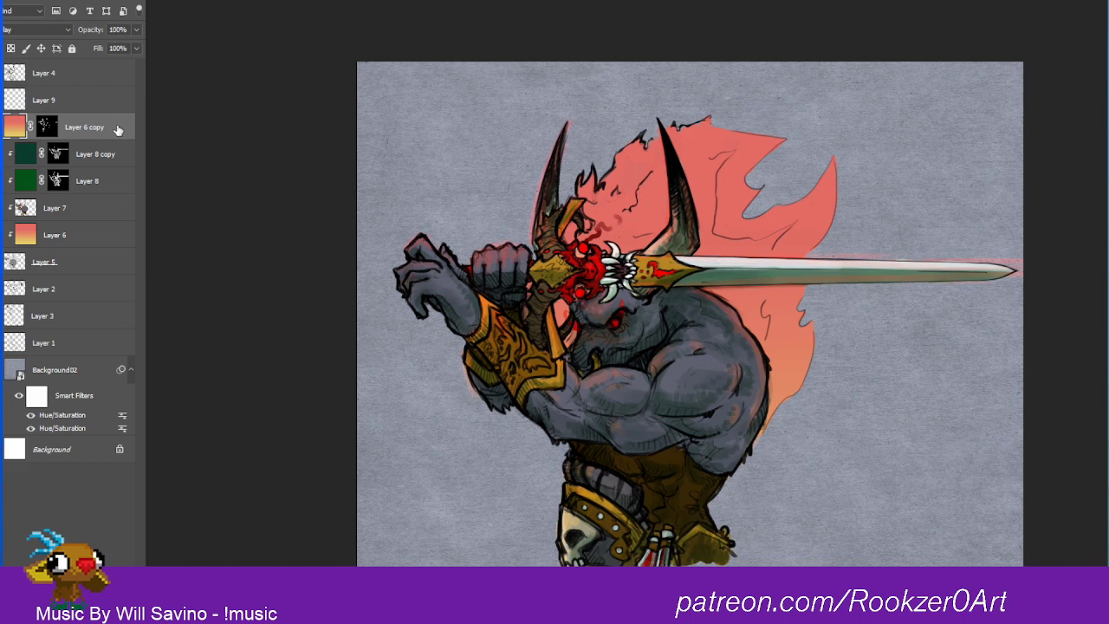
right_click(111, 132)
click(209, 302)
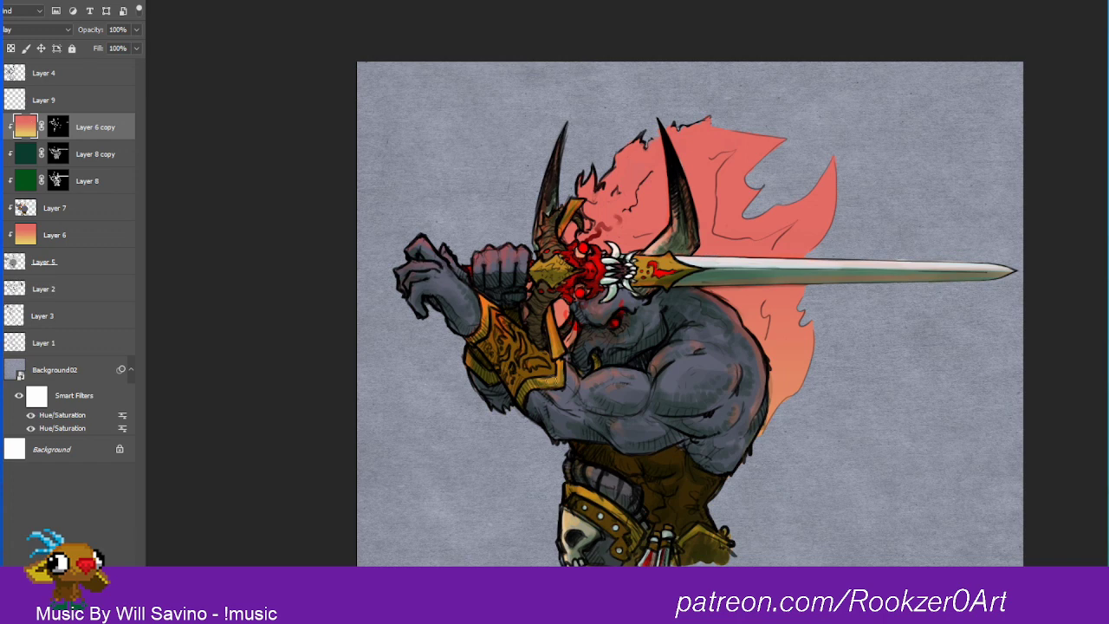
Step: Paint more dark teal shading through Layer 8 copy's mask on the forearm near the bracer and below the shoulder
click(60, 155)
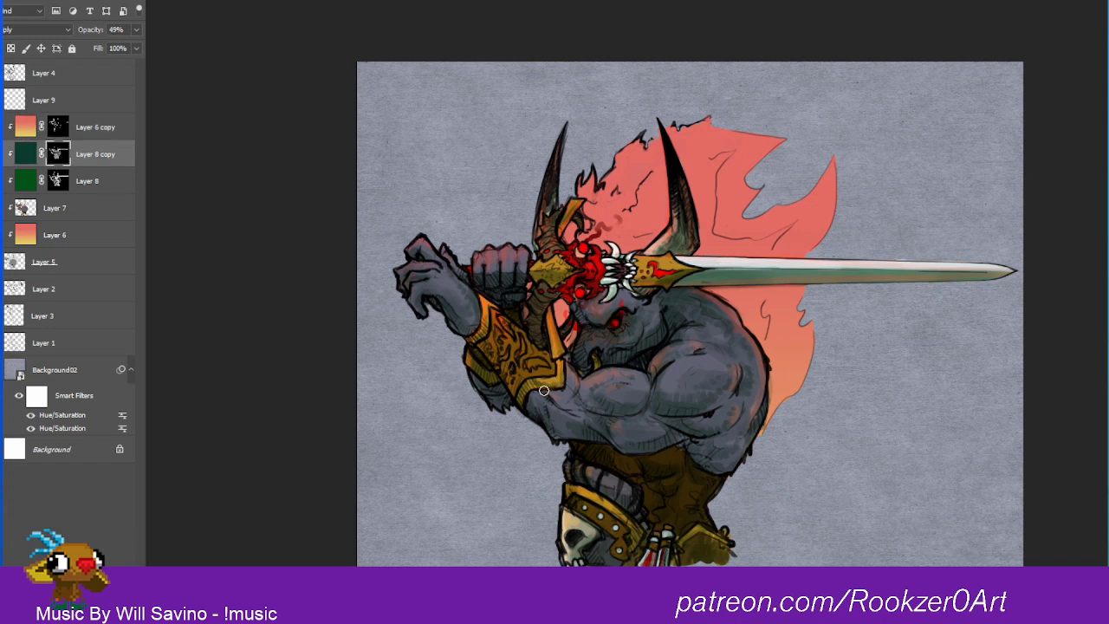
drag(548, 390, 581, 402)
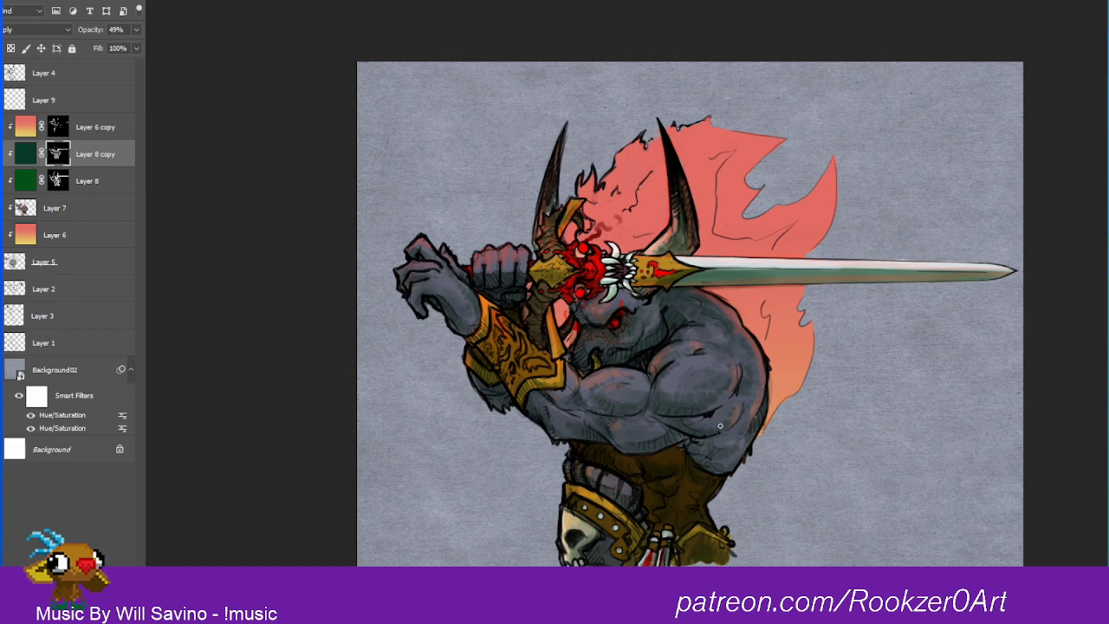
mouse_move(720, 425)
mouse_down()
mouse_move(725, 442)
mouse_move(739, 435)
mouse_up()
drag(696, 448, 703, 444)
Step: Add a new clipped layer above Layer 8 copy and fill it with a light tan orange
key(ctrl+shift+alt+n)
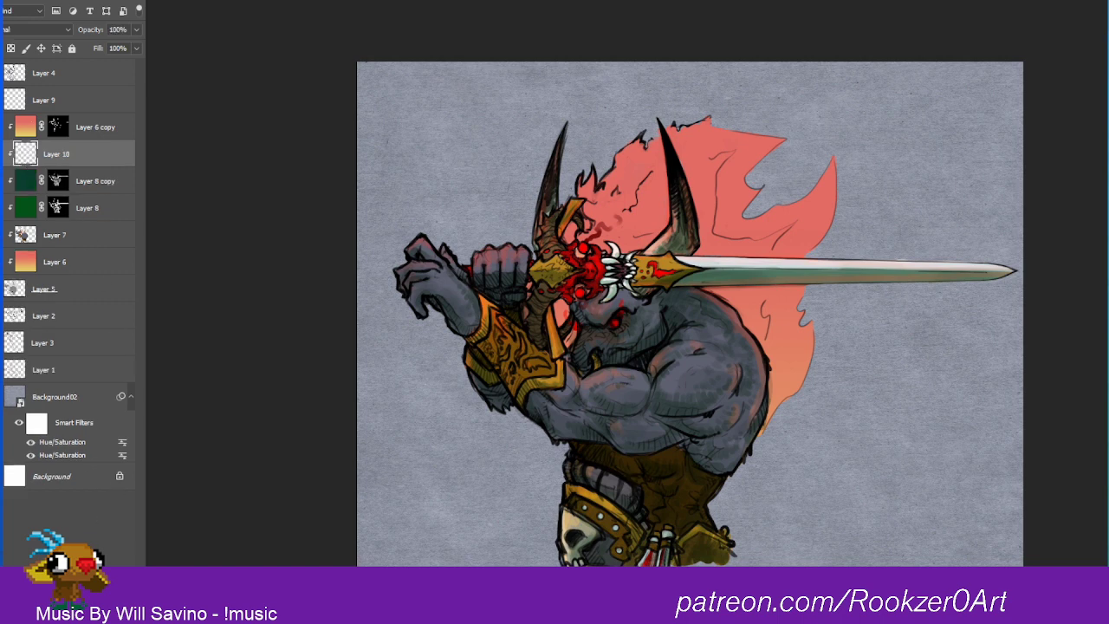
drag(1092, 354, 1094, 362)
click(962, 228)
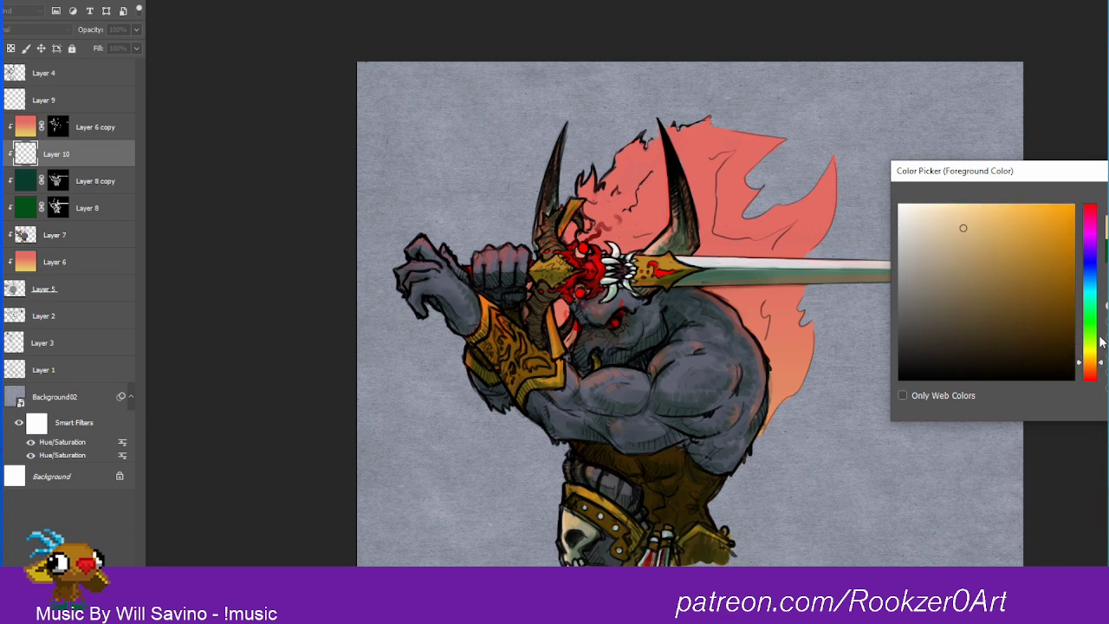
key(Return)
key(alt+BackSpace)
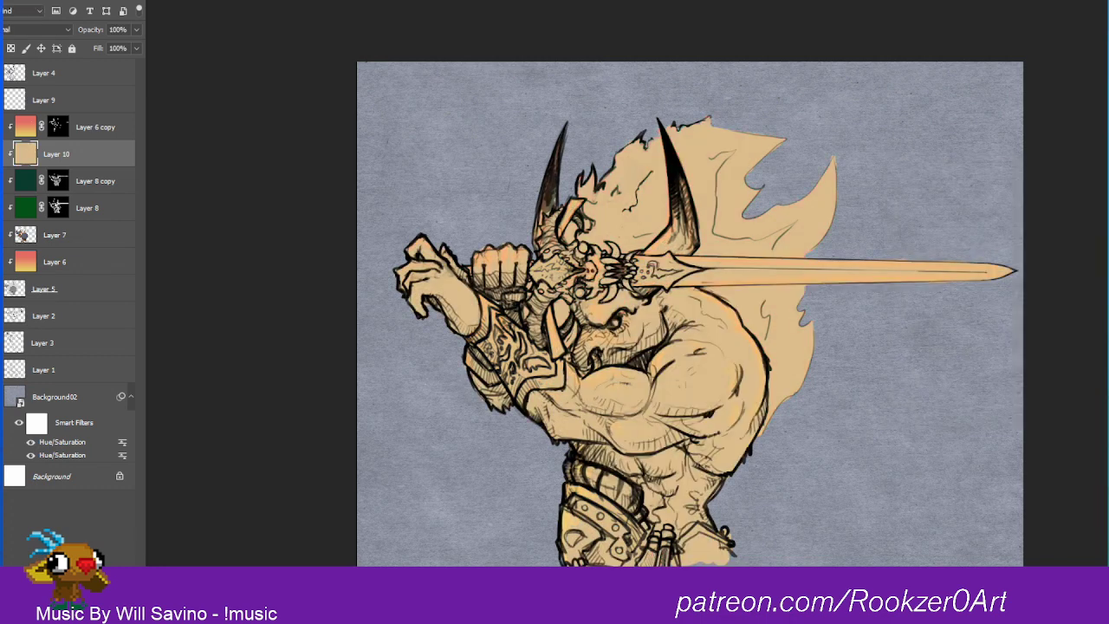
Step: Add a layer mask to the tan Layer 10 and invert it to black to hide the fill
right_click(84, 154)
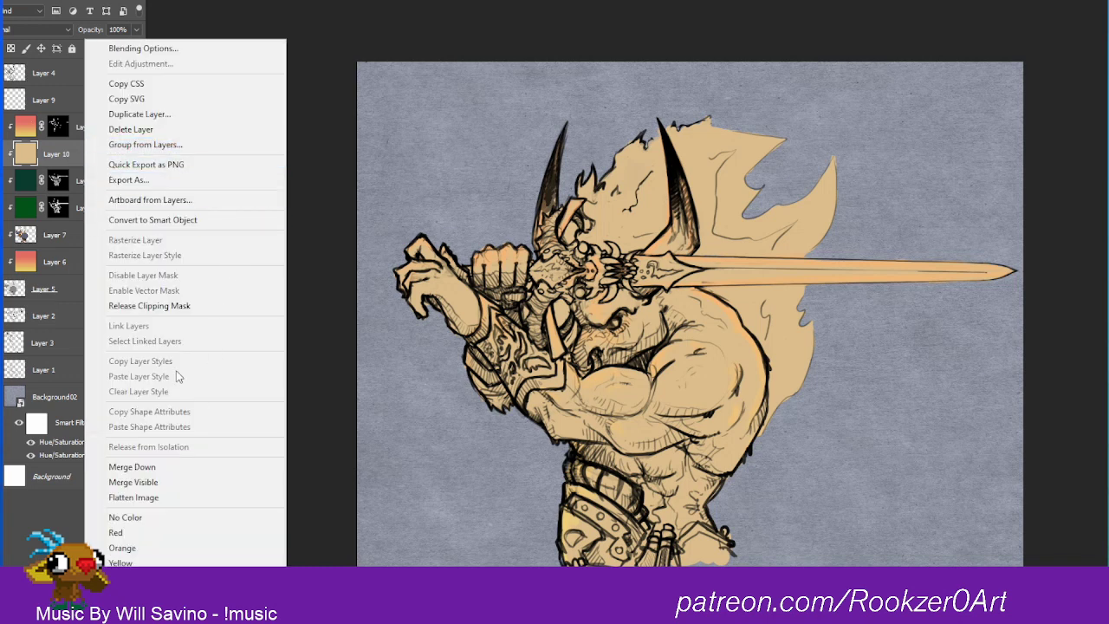
click(68, 148)
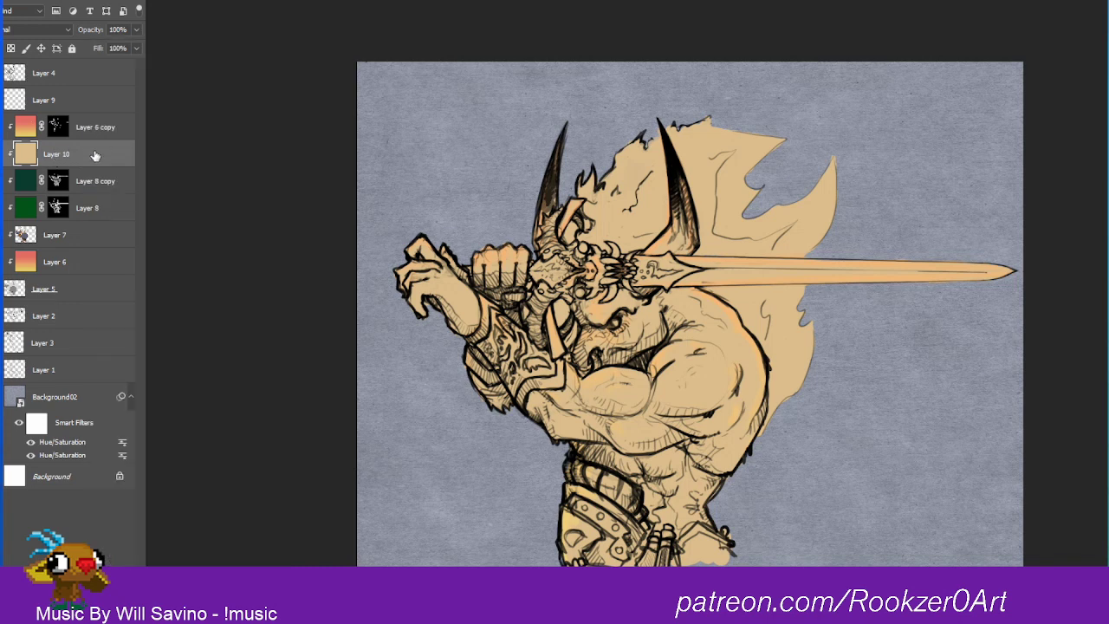
click(64, 593)
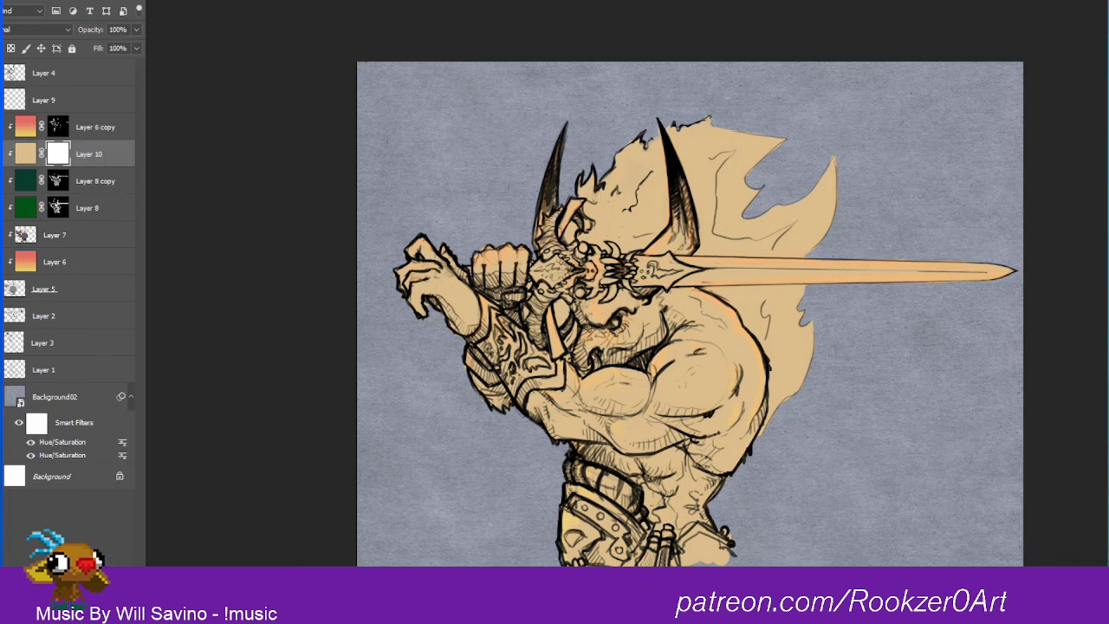
key(ctrl+i)
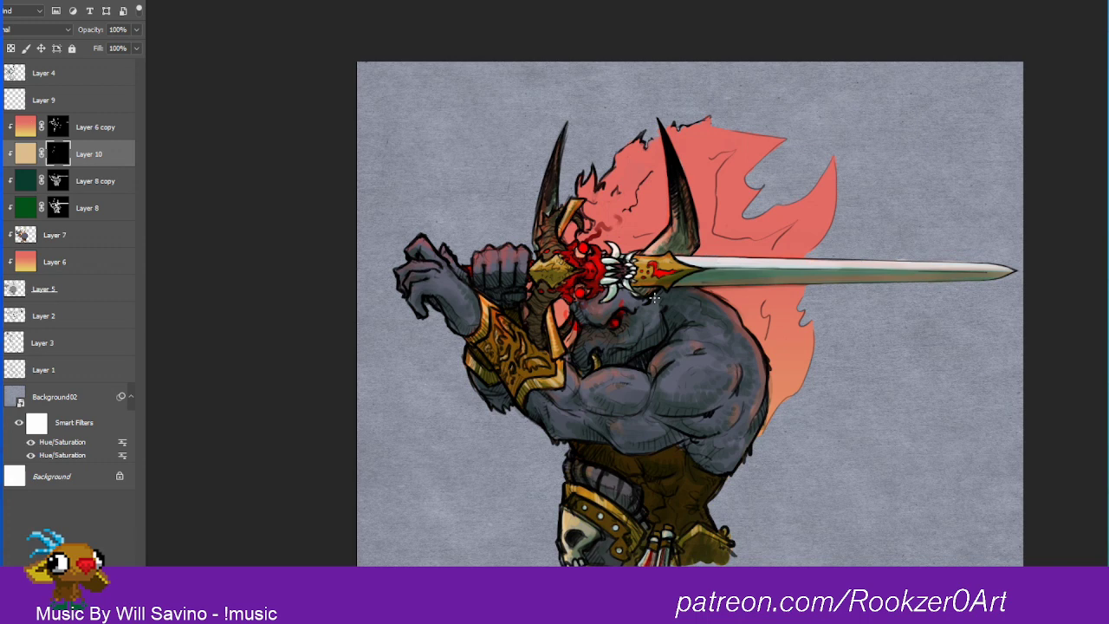
Step: Duplicate Layer 4 and move the original down between Layer 5 and Layer 2
click(32, 76)
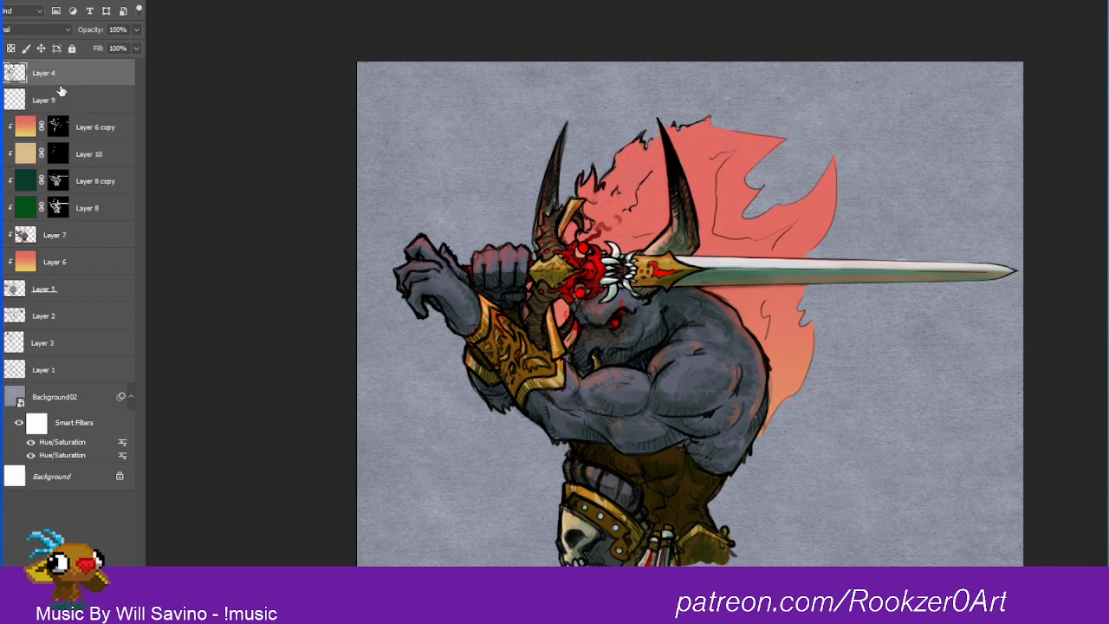
key(ctrl+j)
drag(43, 103, 65, 330)
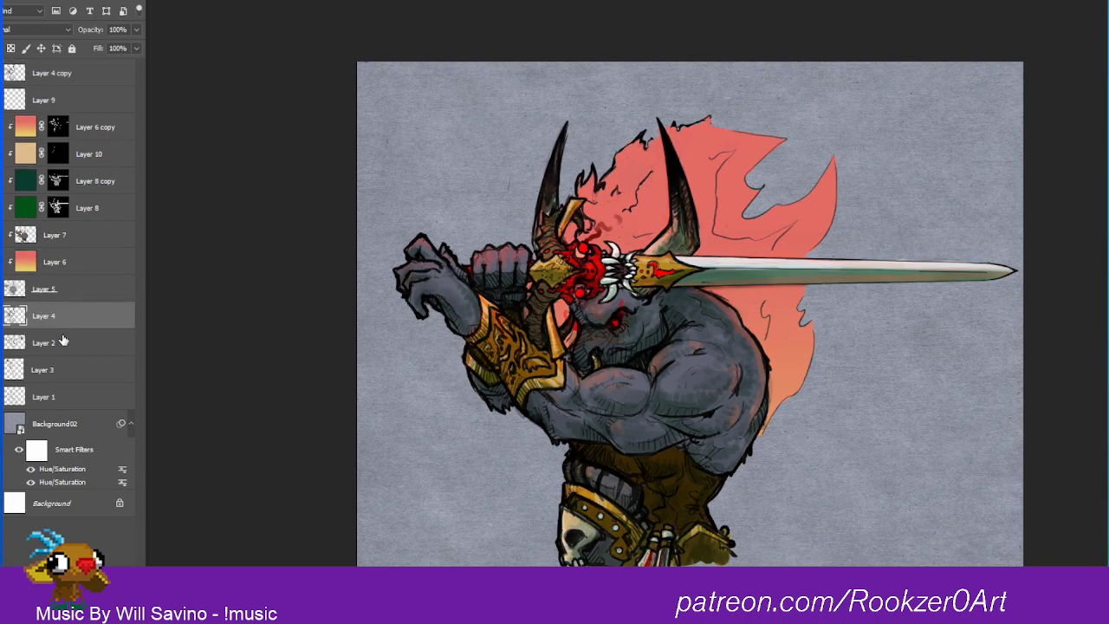
Step: Add a new empty clipped layer directly above Layer 6
mouse_move(647, 252)
mouse_down()
mouse_move(754, 188)
mouse_move(679, 246)
mouse_move(651, 246)
mouse_up()
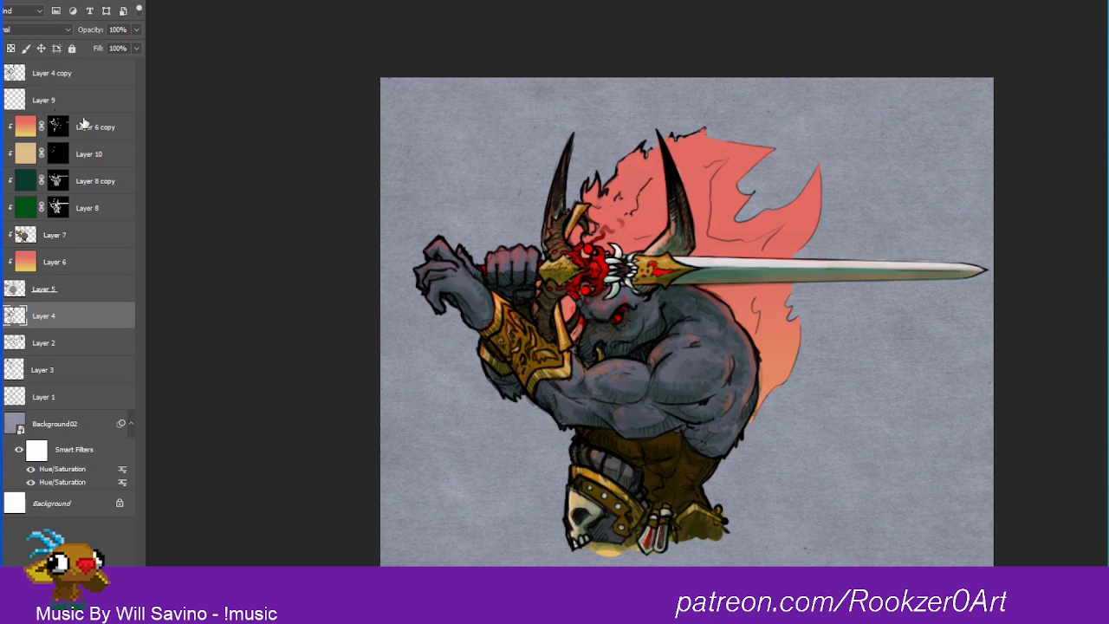
click(66, 295)
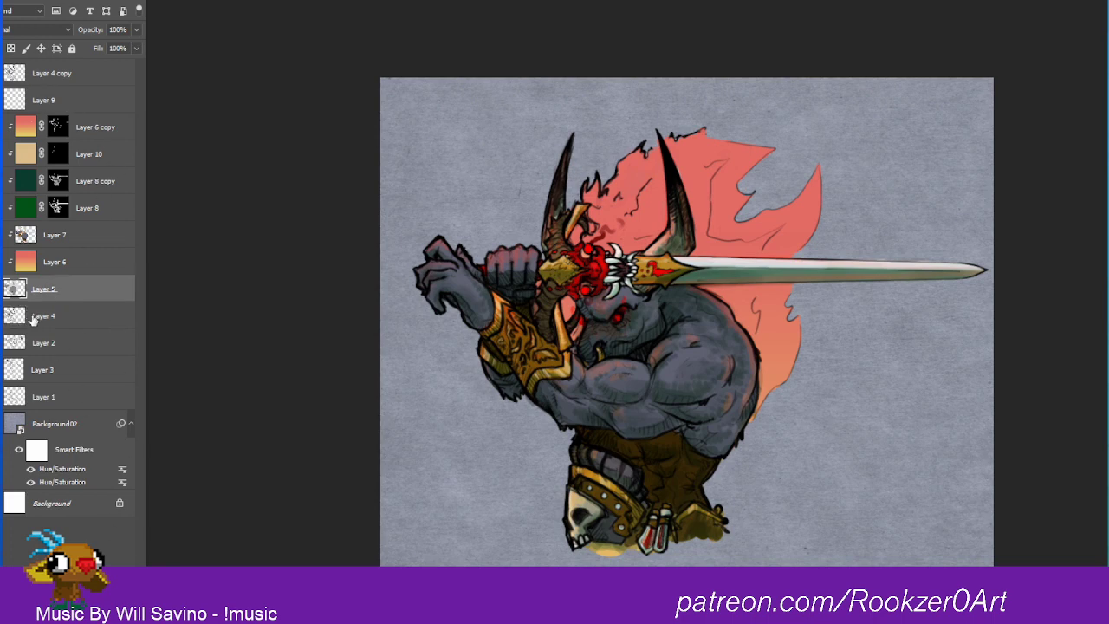
click(78, 262)
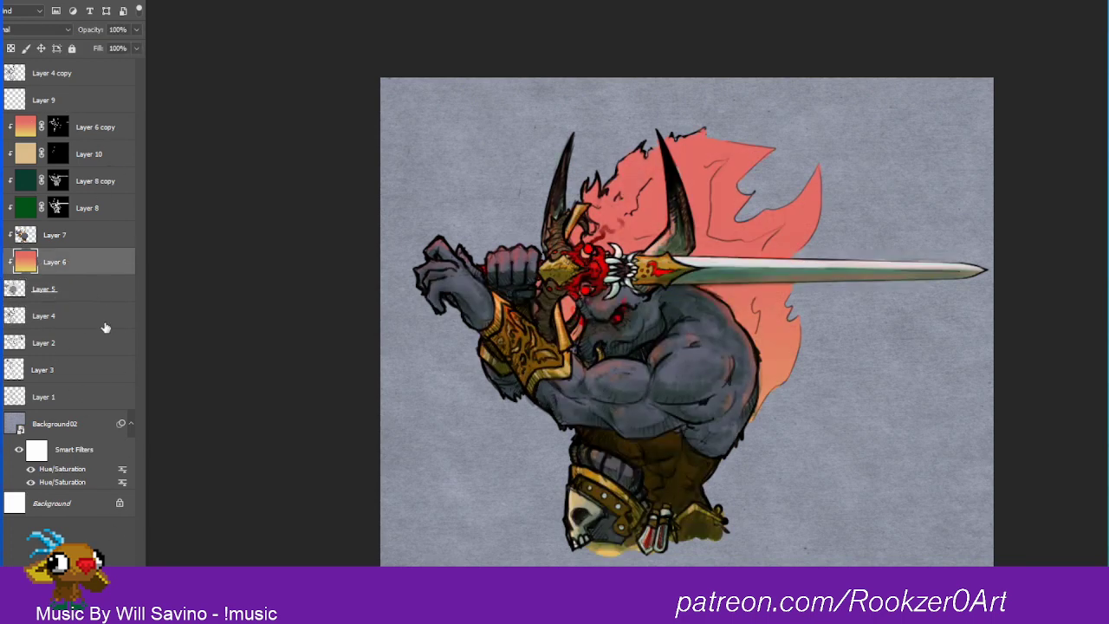
key(ctrl+shift+alt+n)
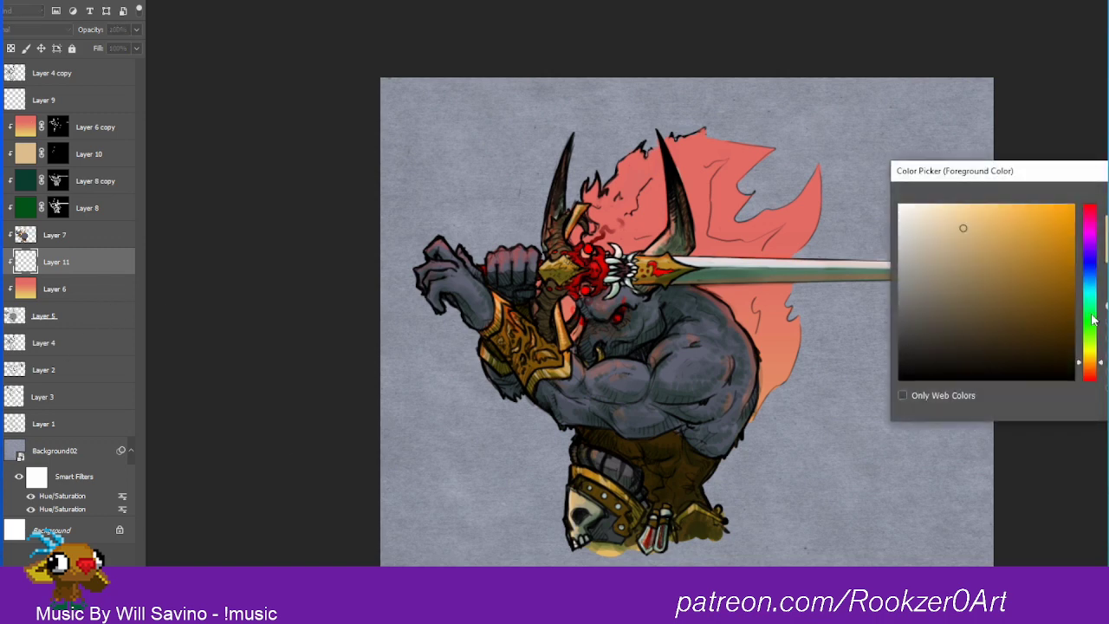
Step: Set the foreground colour to a pale yellow and paint a soft glow on Layer 11 in the flame behind the minotaur's shoulder
drag(1091, 343, 1097, 361)
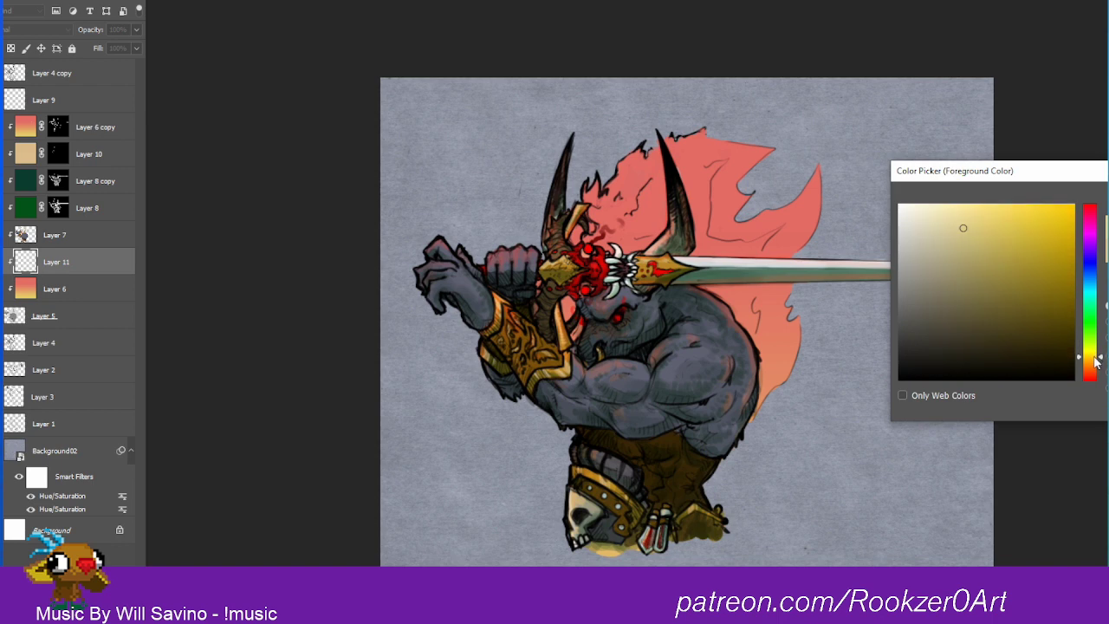
key(Return)
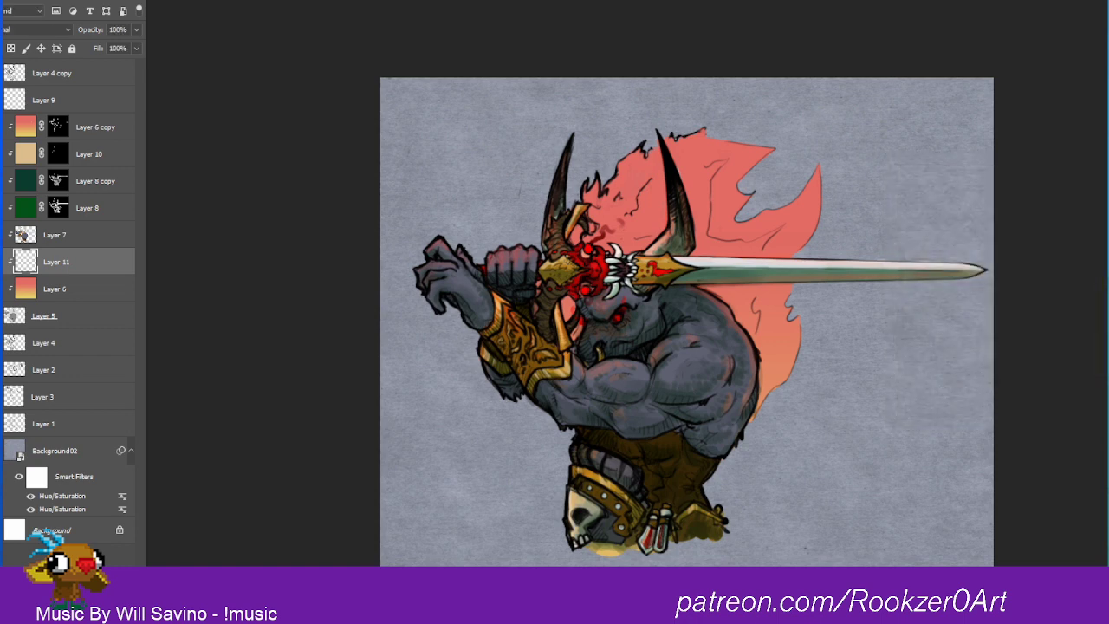
mouse_move(757, 321)
mouse_down()
mouse_move(744, 328)
mouse_move(728, 299)
mouse_move(767, 360)
mouse_up()
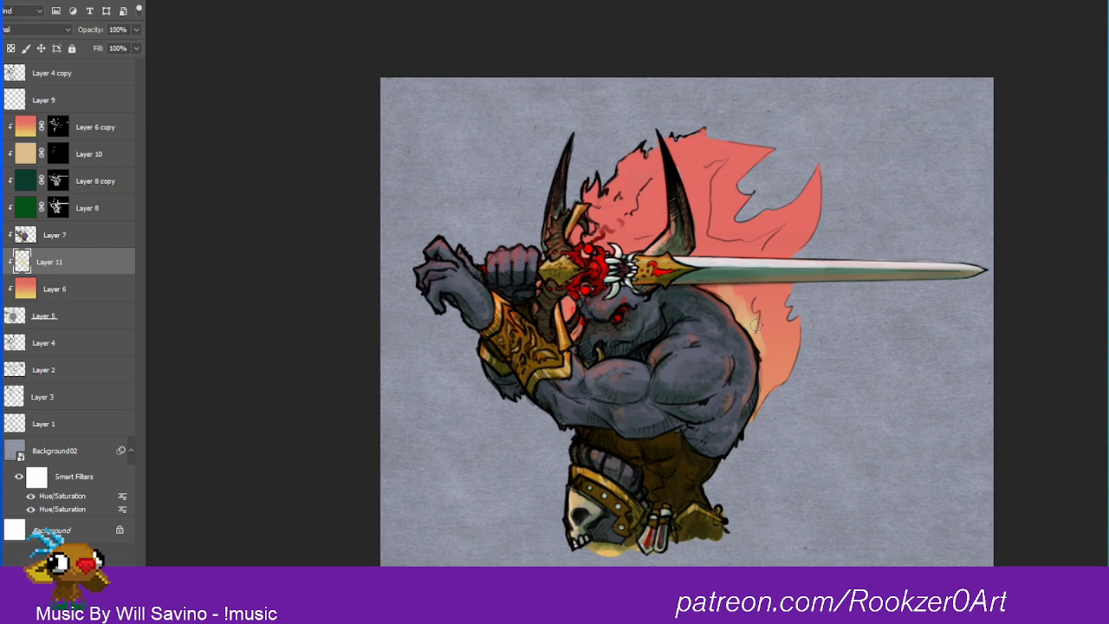
mouse_move(752, 319)
mouse_down()
mouse_move(744, 293)
mouse_move(742, 323)
mouse_move(730, 299)
mouse_up()
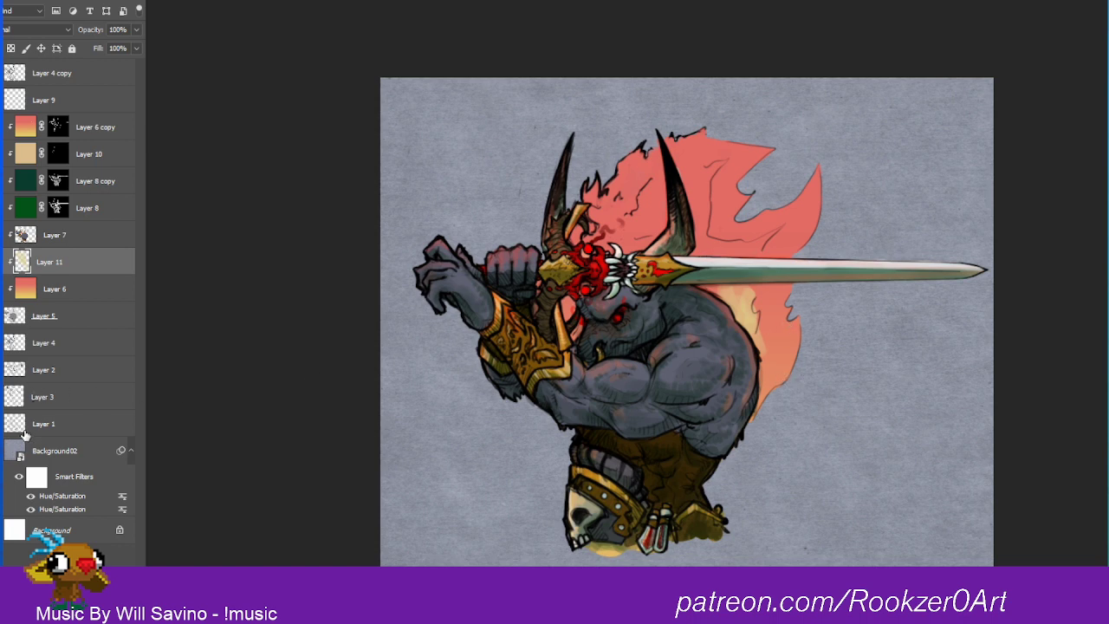
click(28, 317)
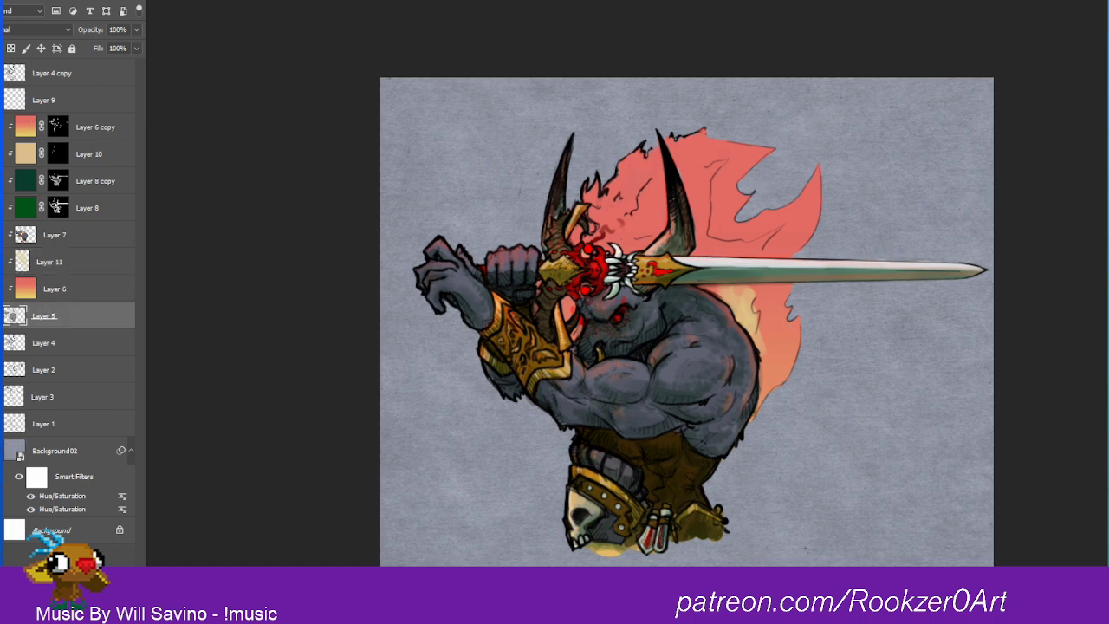
click(729, 160)
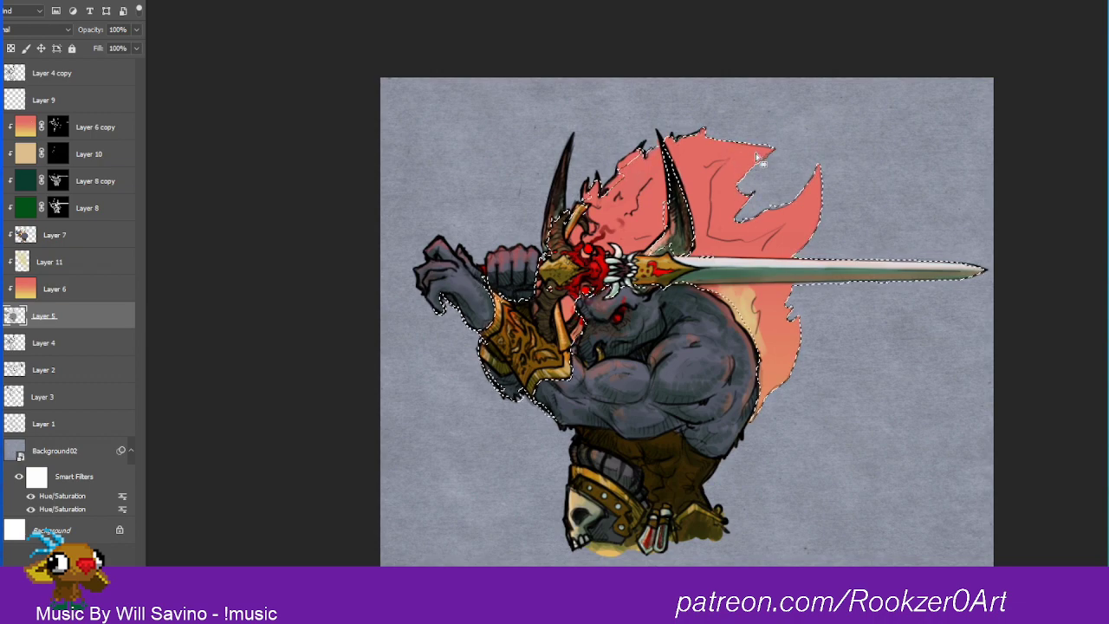
key(Delete)
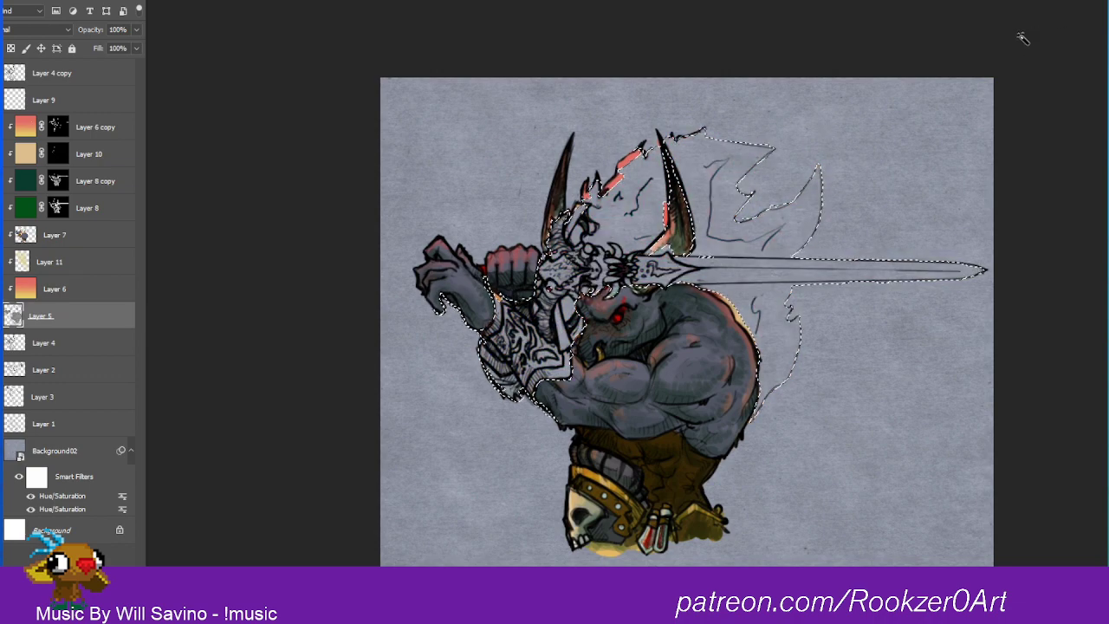
key(ctrl+z)
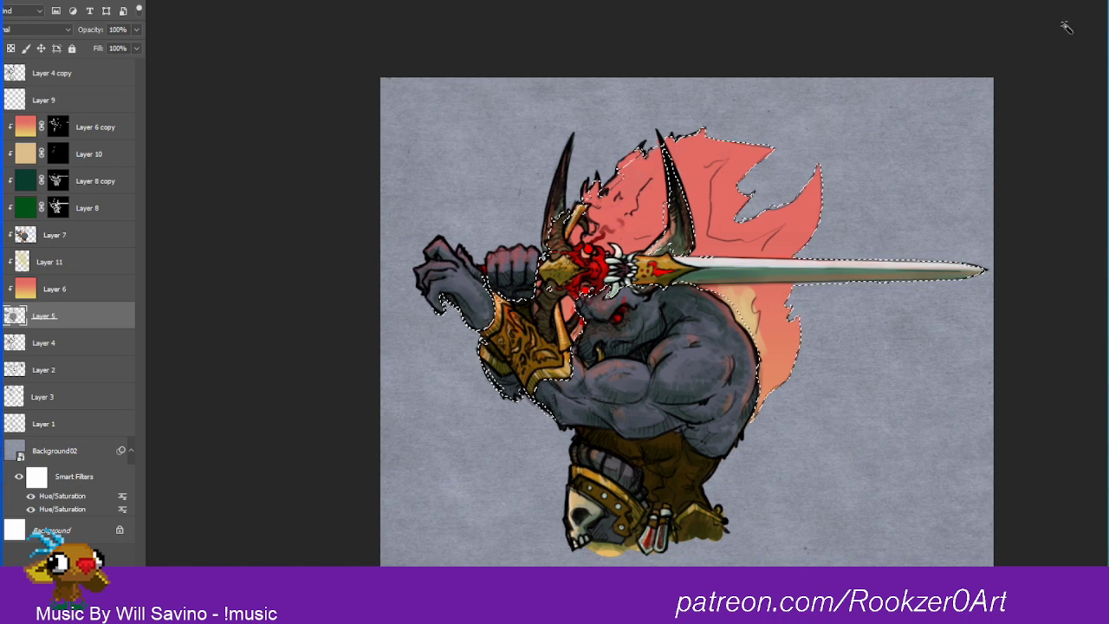
key(ctrl+d)
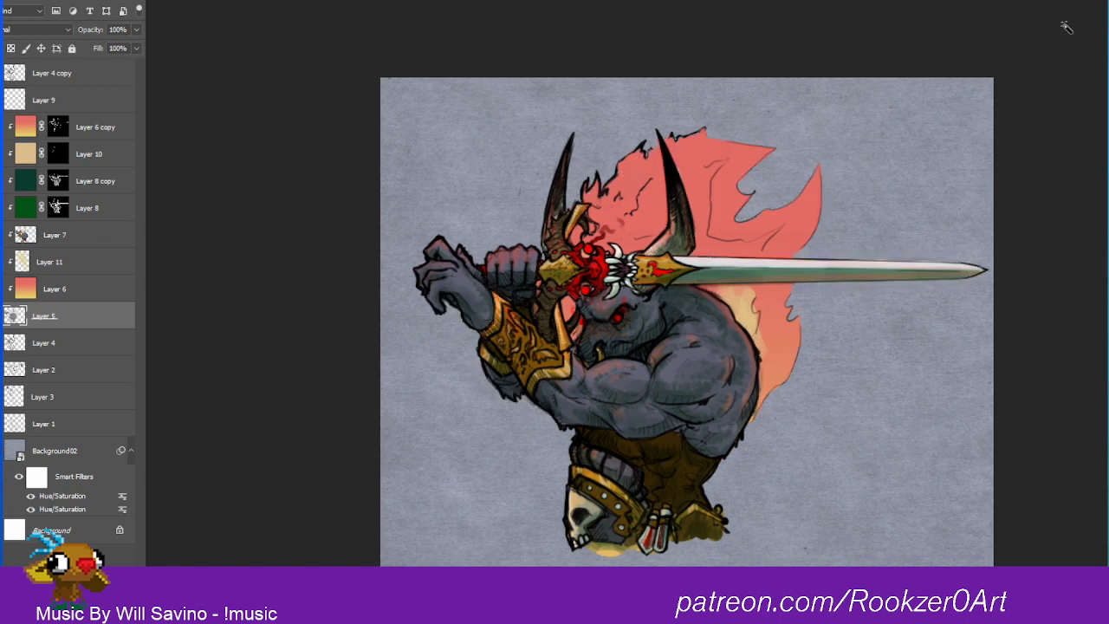
Step: Pick a new brush colour and paint near-white highlights on Layer 7 in the flame along the back and above the blade's base
key(b)
click(1, 373)
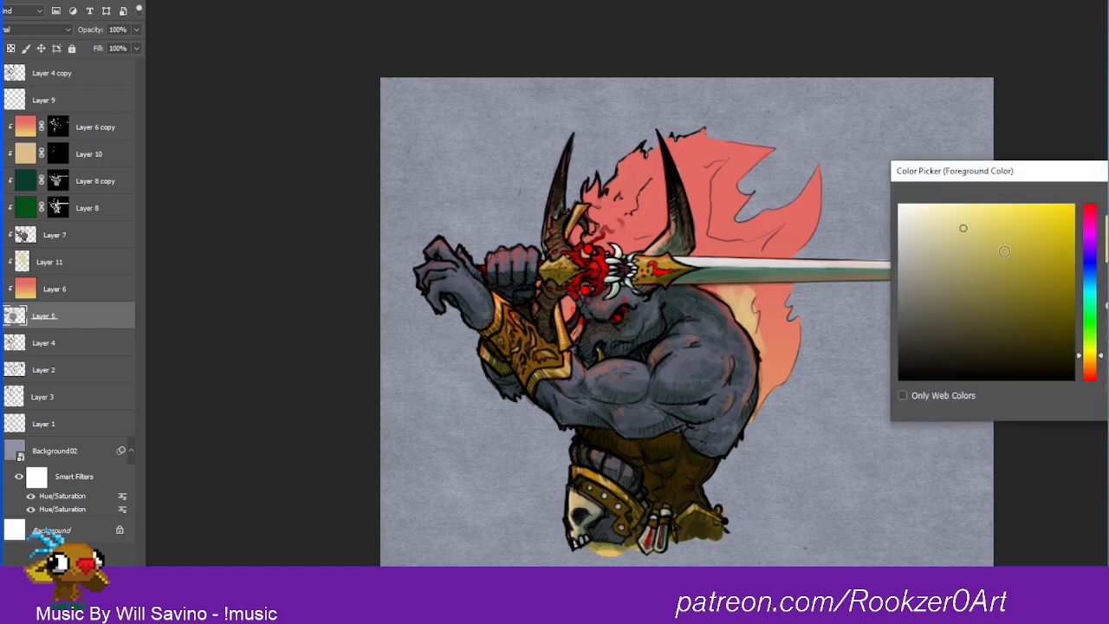
click(1069, 228)
key(Return)
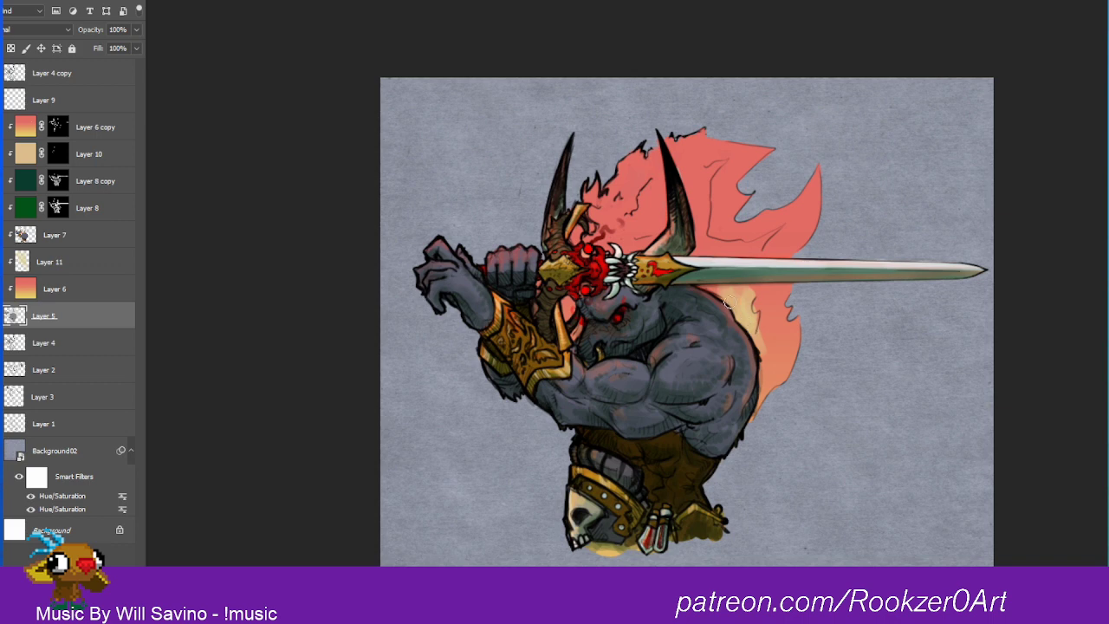
click(59, 239)
mouse_move(718, 288)
mouse_down()
mouse_move(763, 387)
mouse_move(766, 313)
mouse_move(788, 301)
mouse_move(763, 337)
mouse_move(767, 359)
mouse_move(763, 296)
mouse_up()
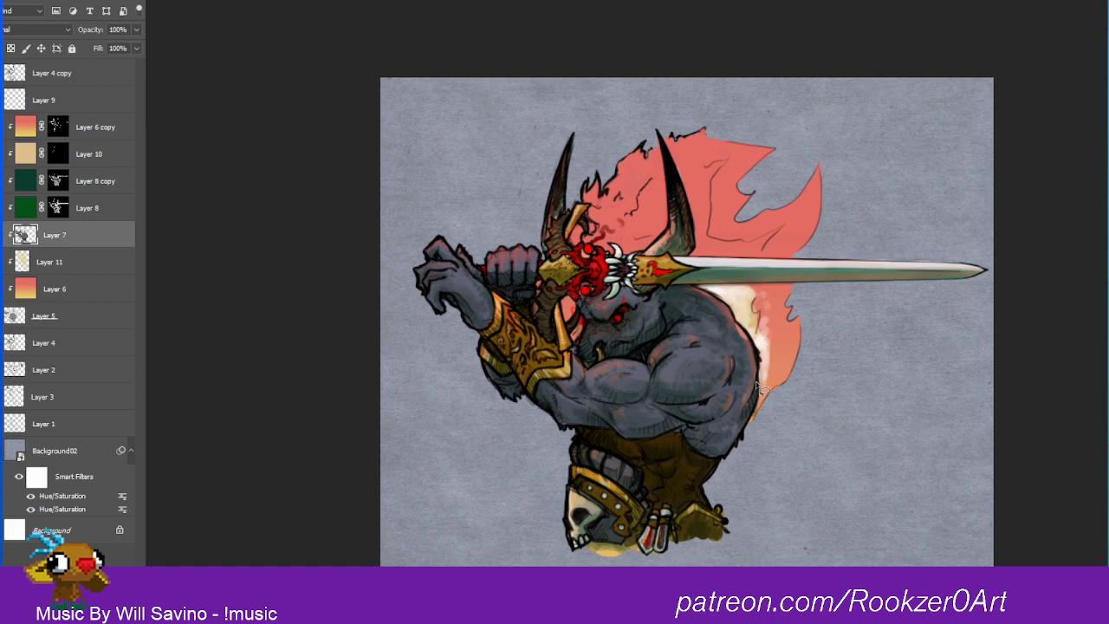
mouse_move(760, 388)
mouse_down()
mouse_move(775, 356)
mouse_move(743, 291)
mouse_move(715, 268)
mouse_move(724, 236)
mouse_move(686, 247)
mouse_move(642, 235)
mouse_move(636, 248)
mouse_move(705, 276)
mouse_move(737, 331)
mouse_move(761, 344)
mouse_move(761, 375)
mouse_up()
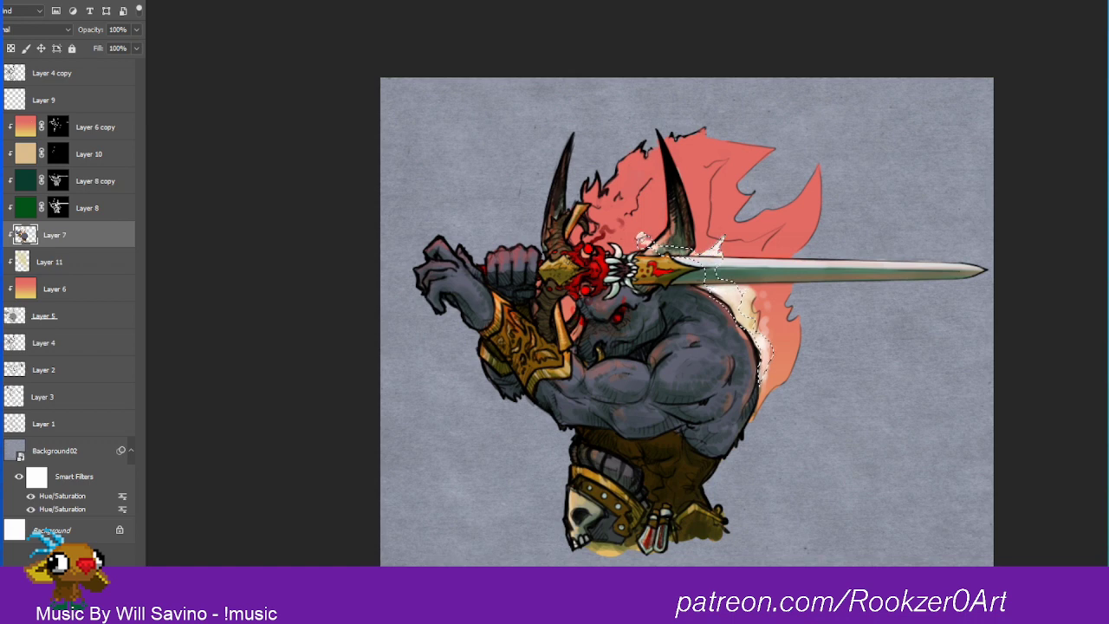
key(ctrl+d)
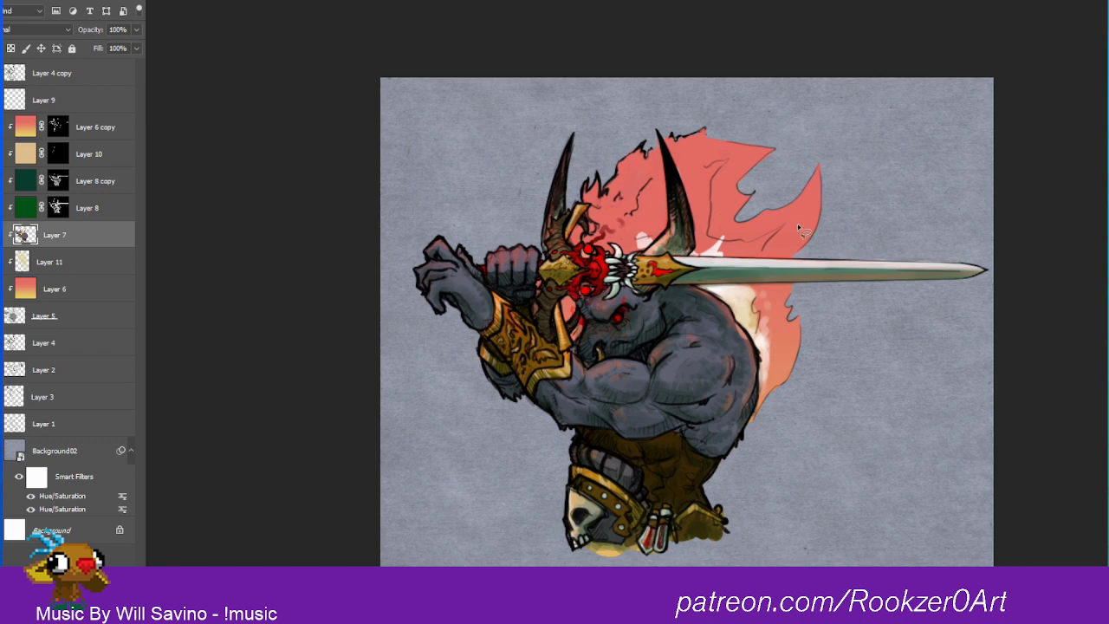
Step: Select jagged streaks in the flame beside the horn and behind the back, paint them pale peach on Layer 7, and clear the selection
mouse_move(785, 357)
mouse_down()
mouse_move(772, 390)
mouse_move(793, 343)
mouse_move(767, 290)
mouse_move(753, 312)
mouse_move(773, 382)
mouse_move(769, 373)
mouse_up()
mouse_move(719, 246)
mouse_down()
mouse_move(717, 157)
mouse_move(689, 202)
mouse_move(704, 244)
mouse_move(726, 254)
mouse_up()
mouse_move(752, 289)
mouse_down()
mouse_move(766, 383)
mouse_move(780, 358)
mouse_move(778, 302)
mouse_up()
click(126, 1)
click(122, 33)
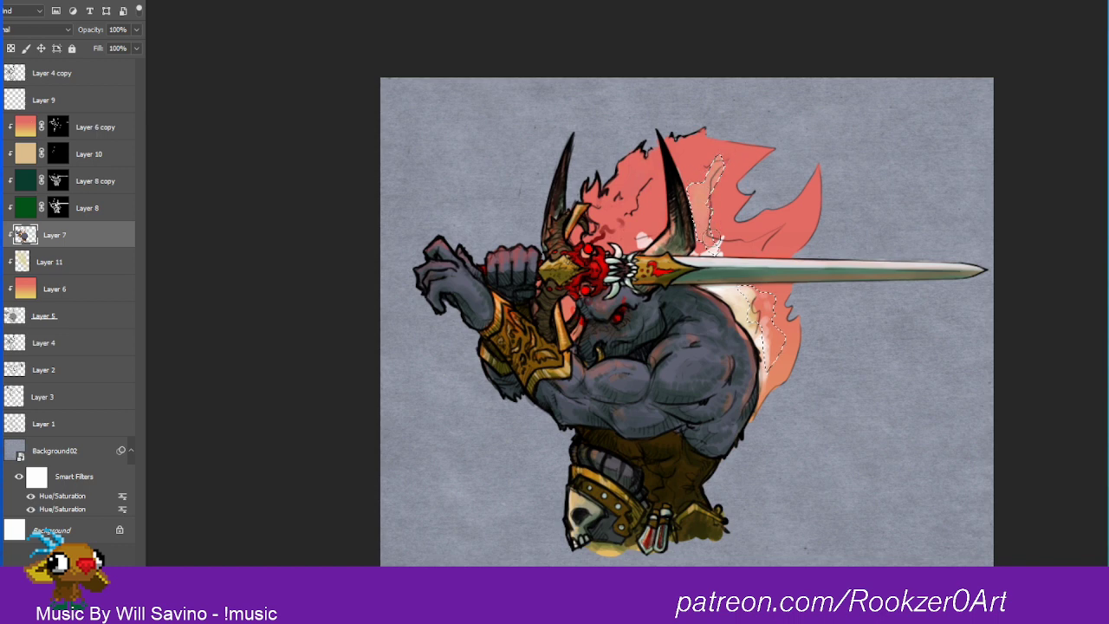
drag(766, 296, 774, 348)
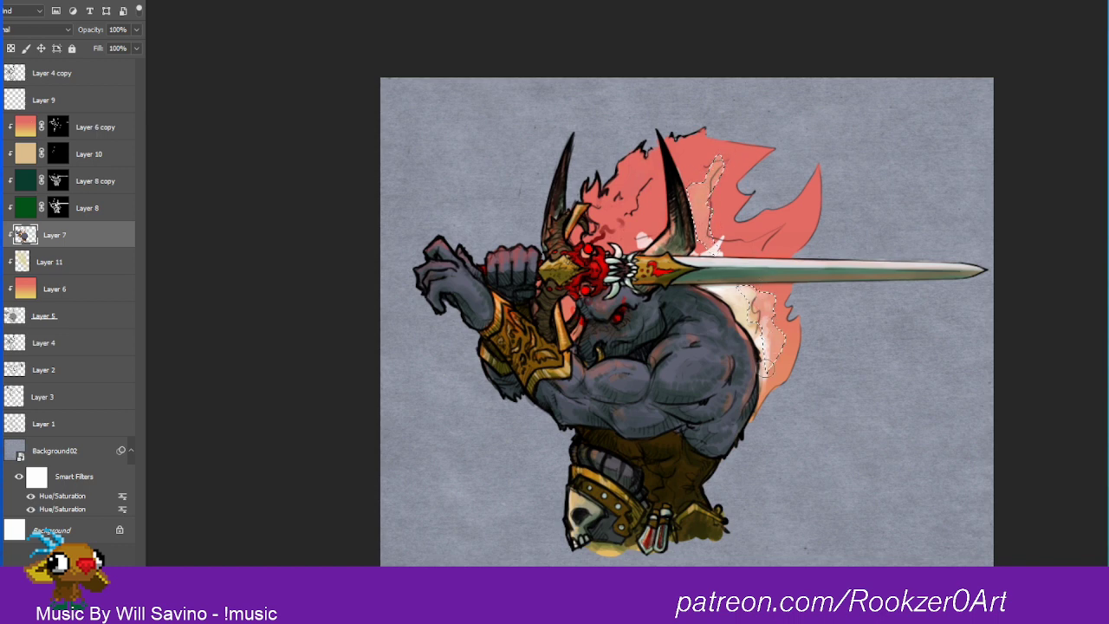
drag(768, 299, 775, 344)
key(ctrl+d)
Step: Paint a pale glow on Layer 7 in the flame between the horns, just above the sword hilt
drag(638, 235, 666, 176)
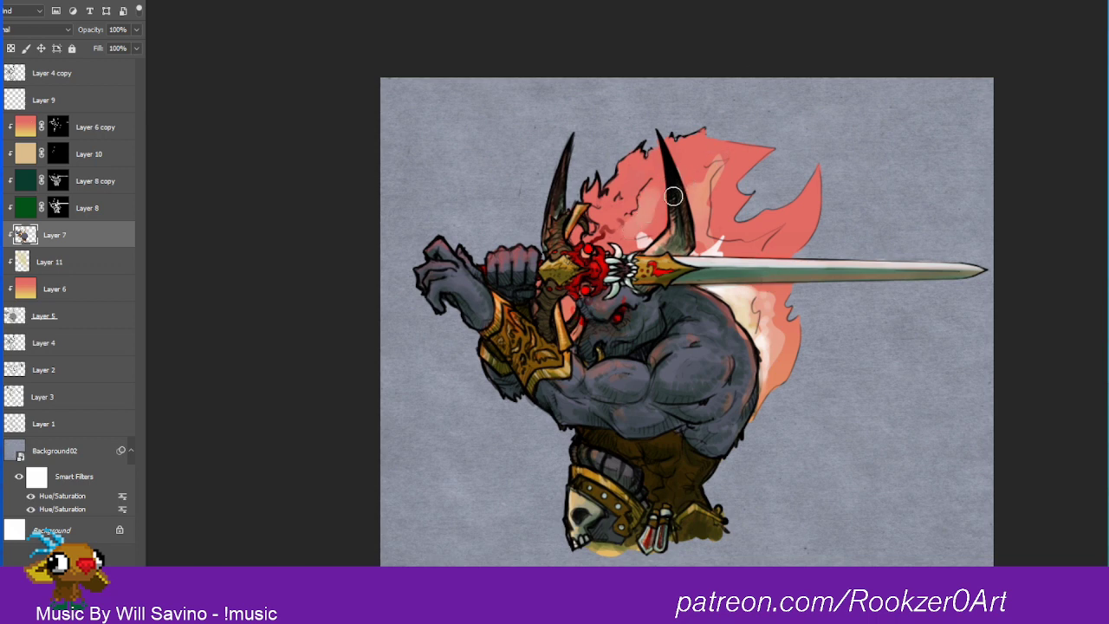
mouse_move(642, 237)
mouse_down()
mouse_move(657, 217)
mouse_move(657, 235)
mouse_up()
alt+click(642, 244)
Step: Outline a freehand selection around the horn's base, the sword guard and the brow and shoulder area just beneath the blade
drag(720, 253, 743, 253)
mouse_move(735, 256)
mouse_down()
mouse_move(828, 256)
mouse_move(676, 256)
mouse_up()
drag(663, 245, 646, 260)
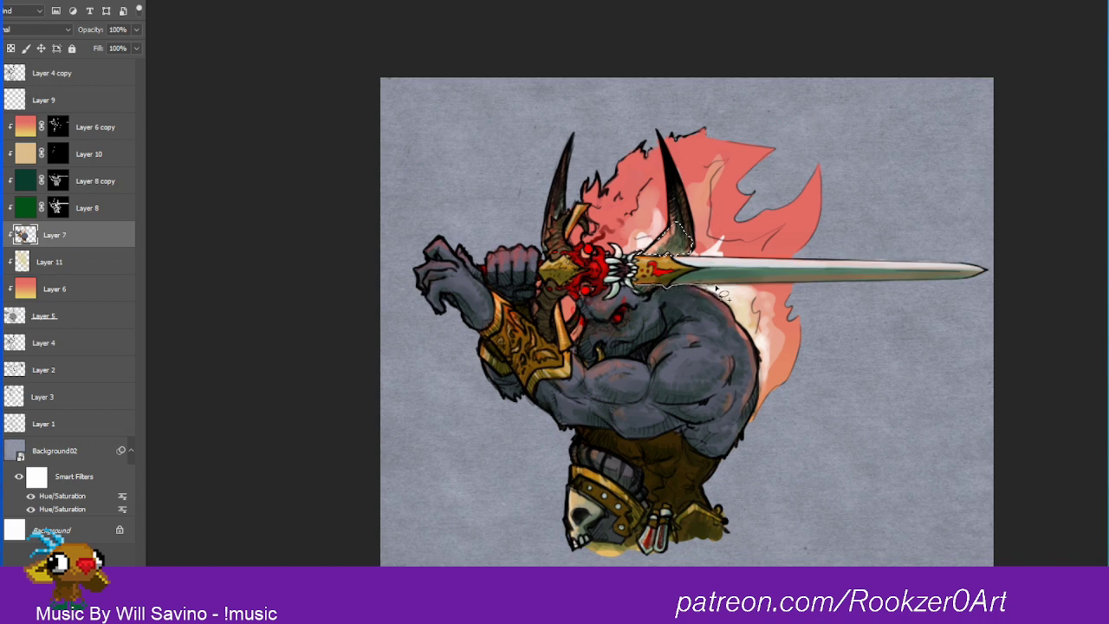
mouse_move(719, 288)
mouse_down()
mouse_move(652, 338)
mouse_move(626, 314)
mouse_move(598, 322)
mouse_move(584, 308)
mouse_move(604, 306)
mouse_up()
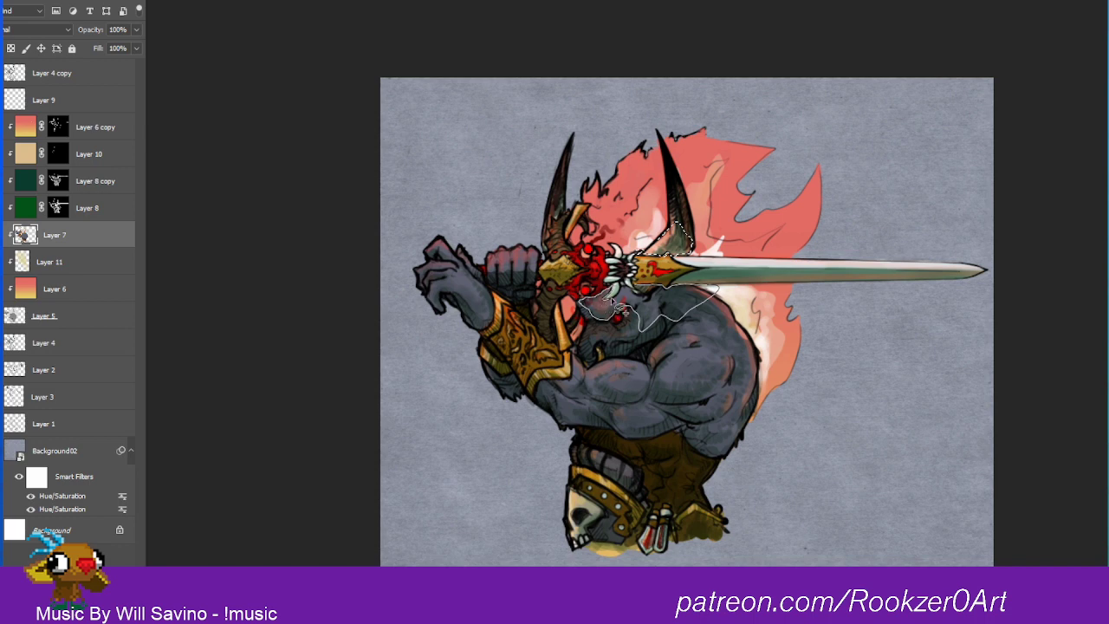
drag(648, 303, 716, 234)
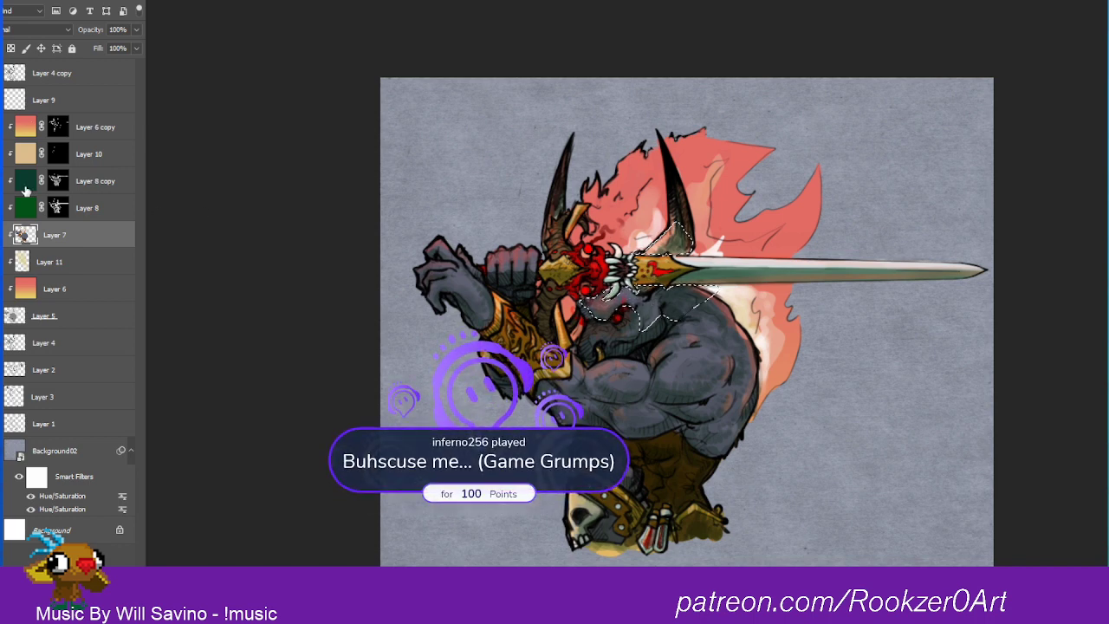
click(67, 179)
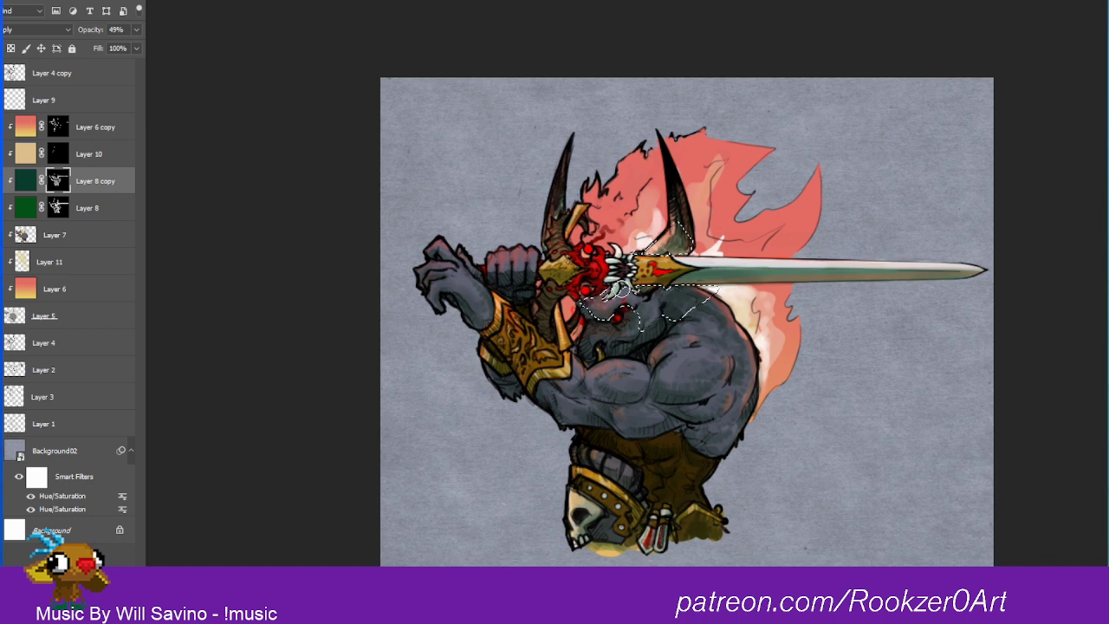
click(82, 208)
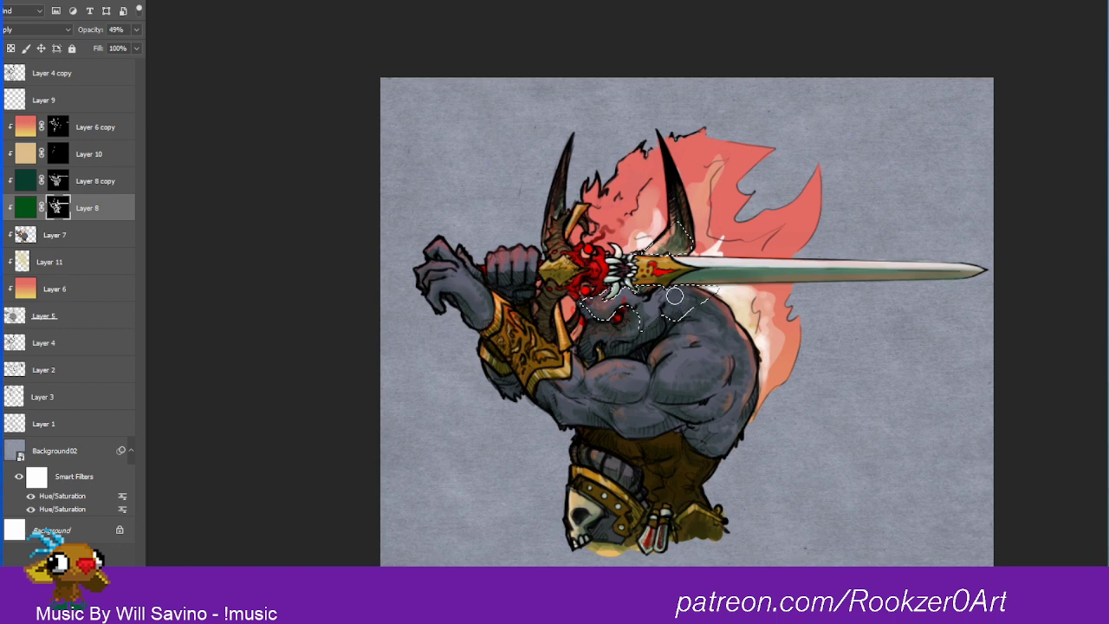
click(130, 2)
click(121, 5)
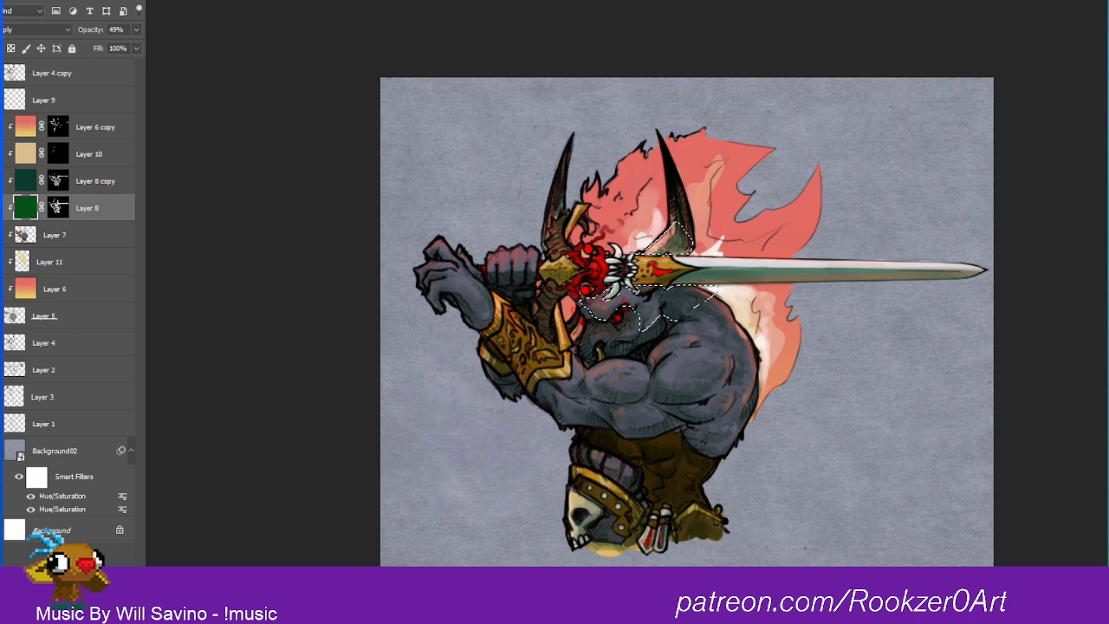
click(58, 181)
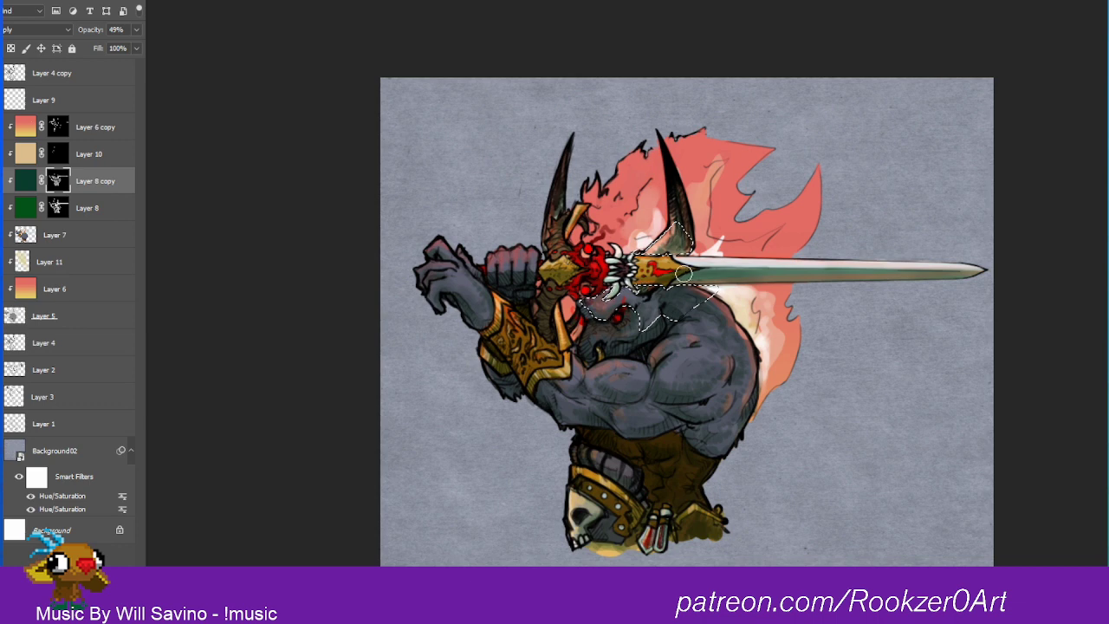
ctrl+click(604, 302)
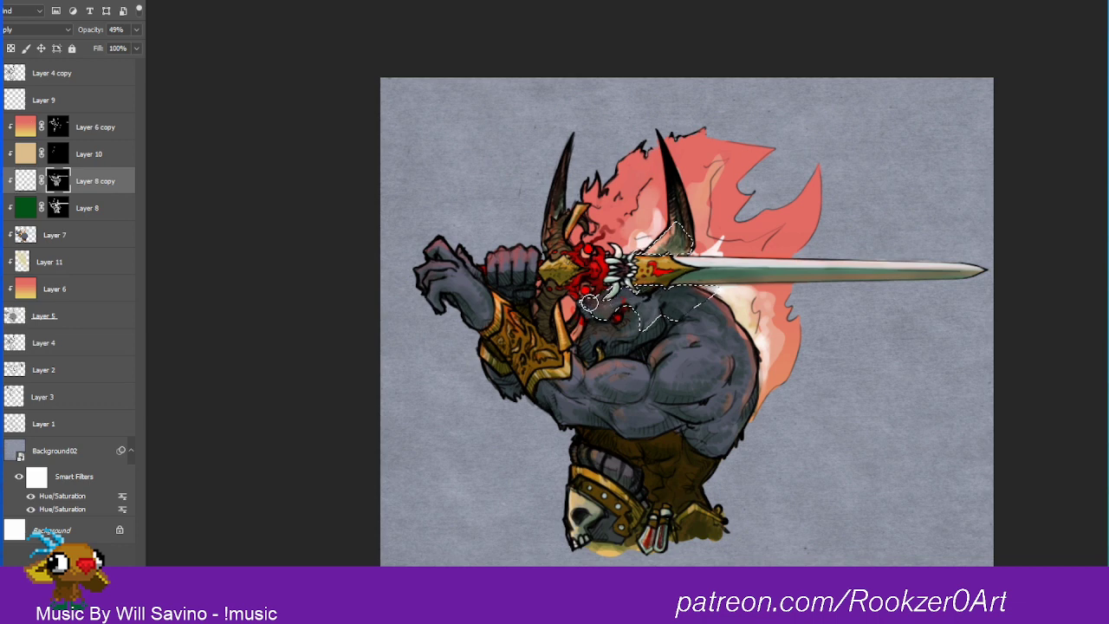
key(ctrl+z)
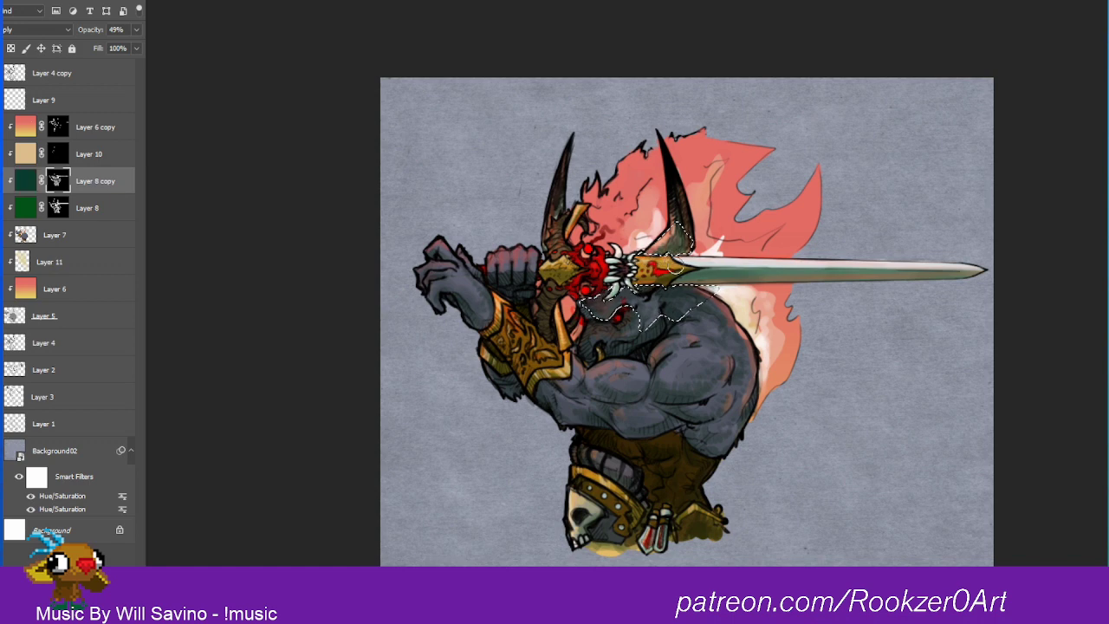
Step: Add a new clipped layer above Layer 8 copy and paint shading inside the selection beneath the sword guard and at the horn's base
click(111, 598)
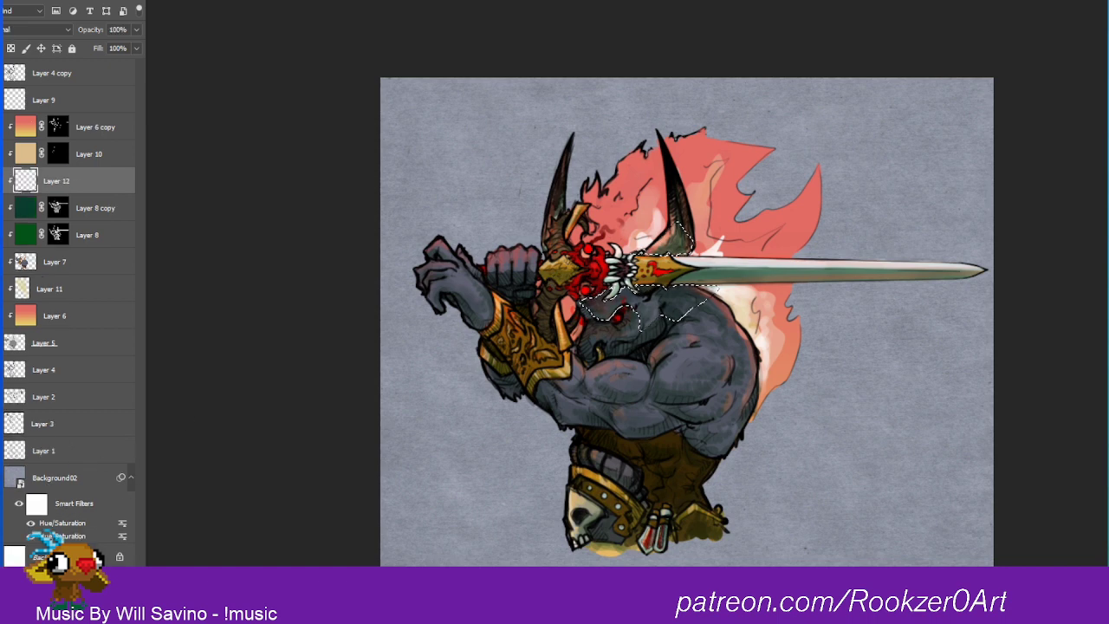
key(super)
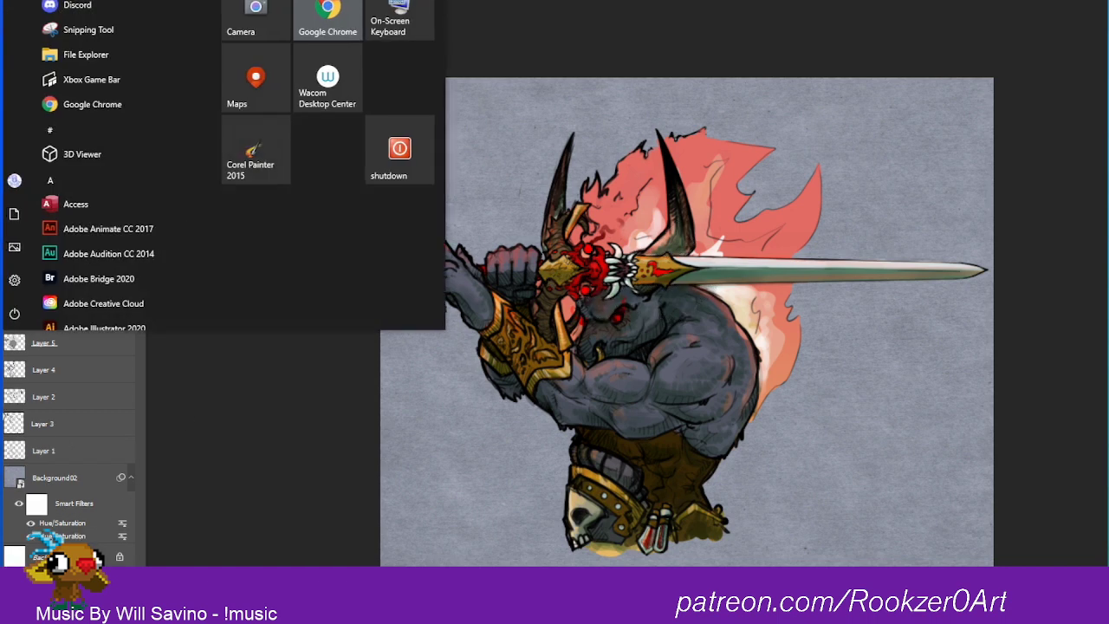
click(246, 481)
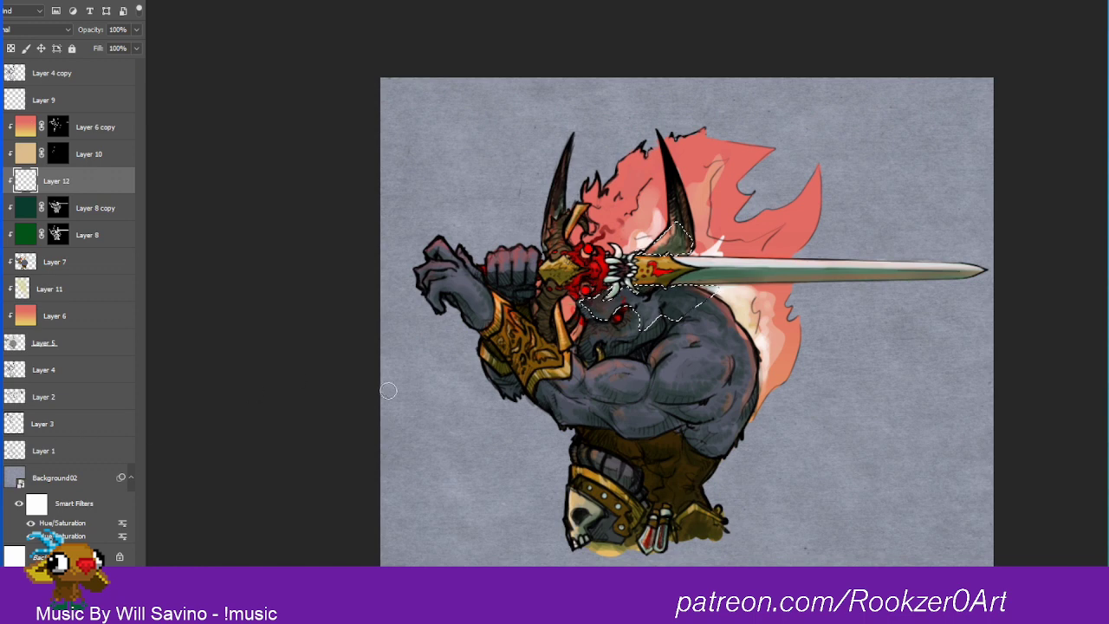
drag(595, 301, 613, 297)
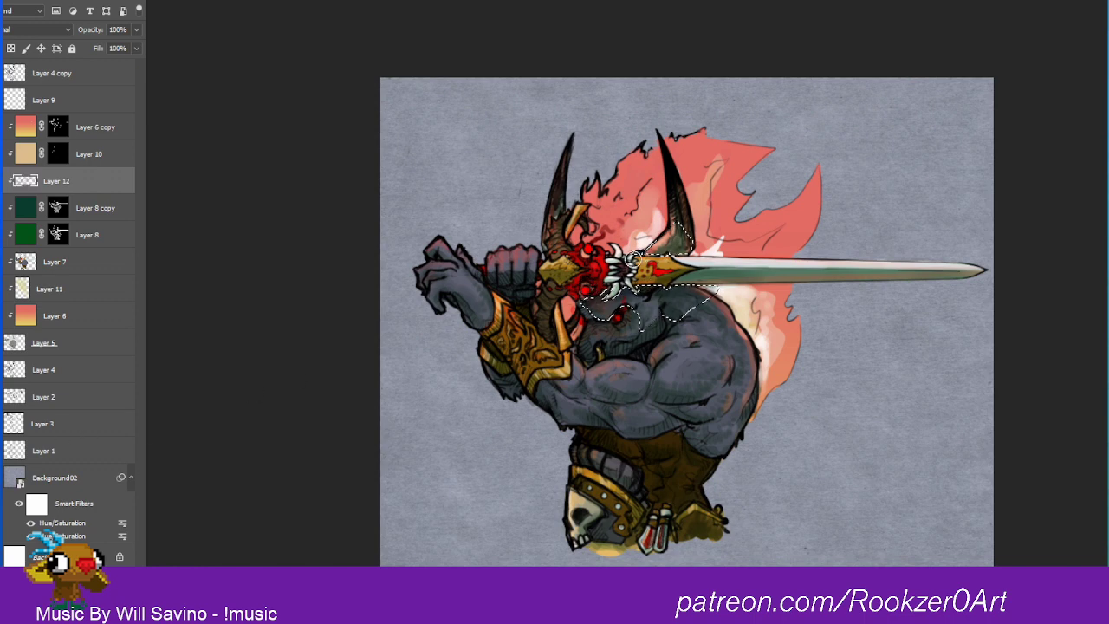
mouse_move(646, 252)
mouse_down()
mouse_move(674, 236)
mouse_move(684, 256)
mouse_up()
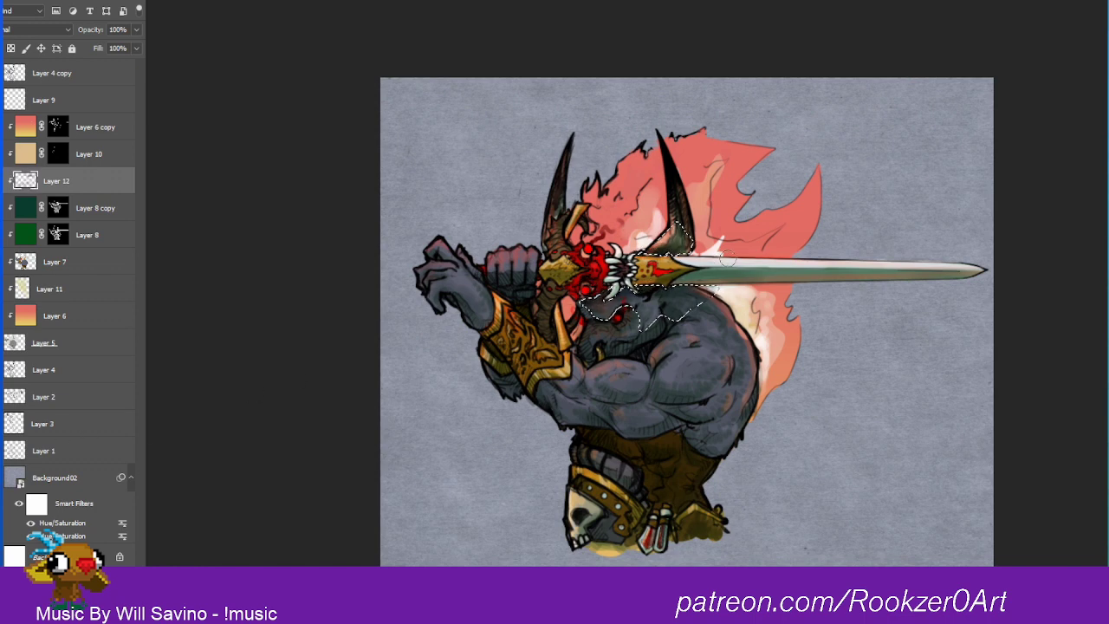
drag(606, 292, 656, 280)
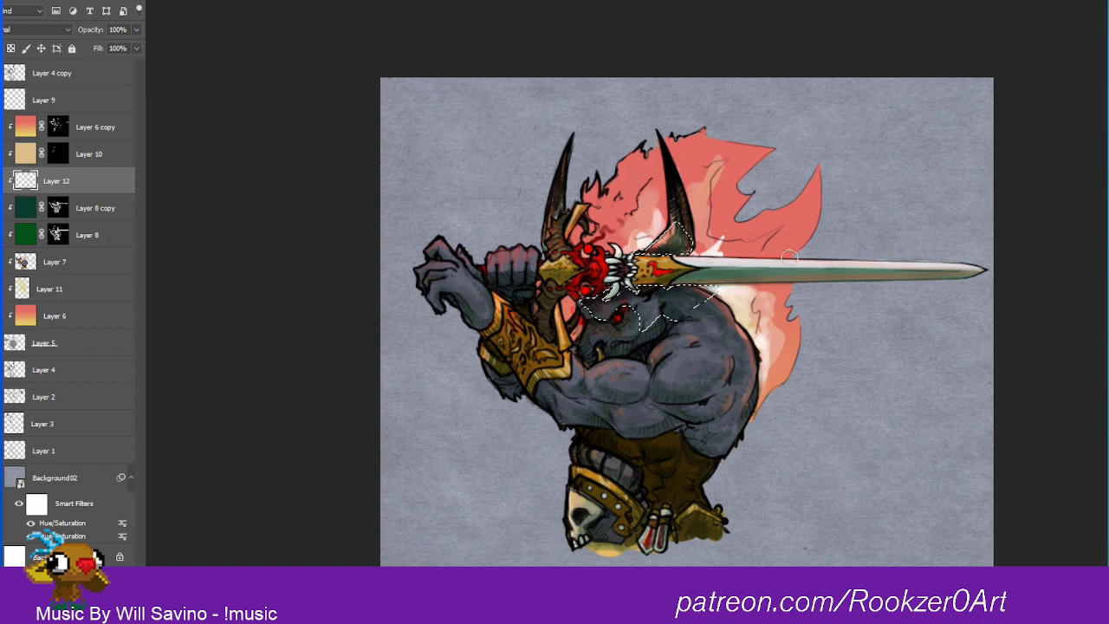
Step: Undo the latest shading strokes on Layer 12 and clear the selection
key(ctrl+z)
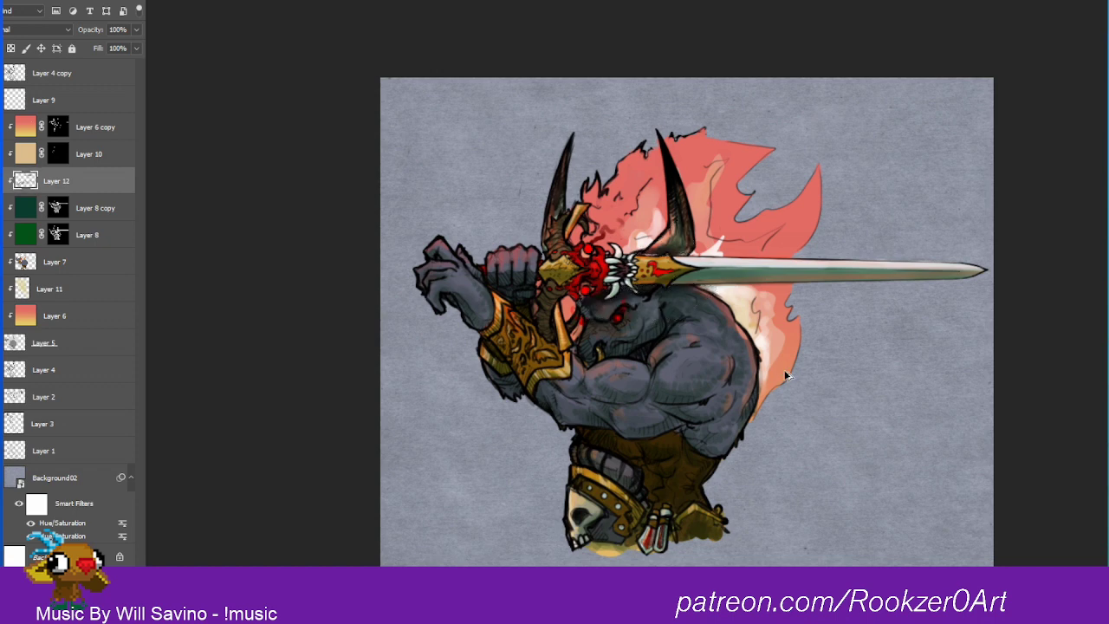
key(ctrl+z)
key(ctrl+z)
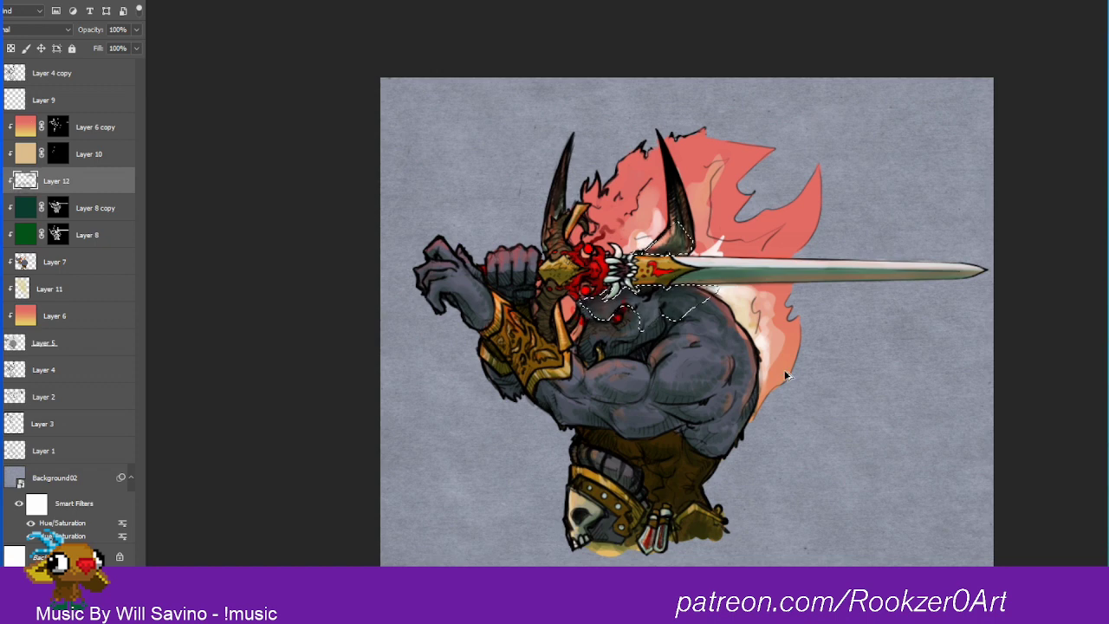
key(ctrl+z)
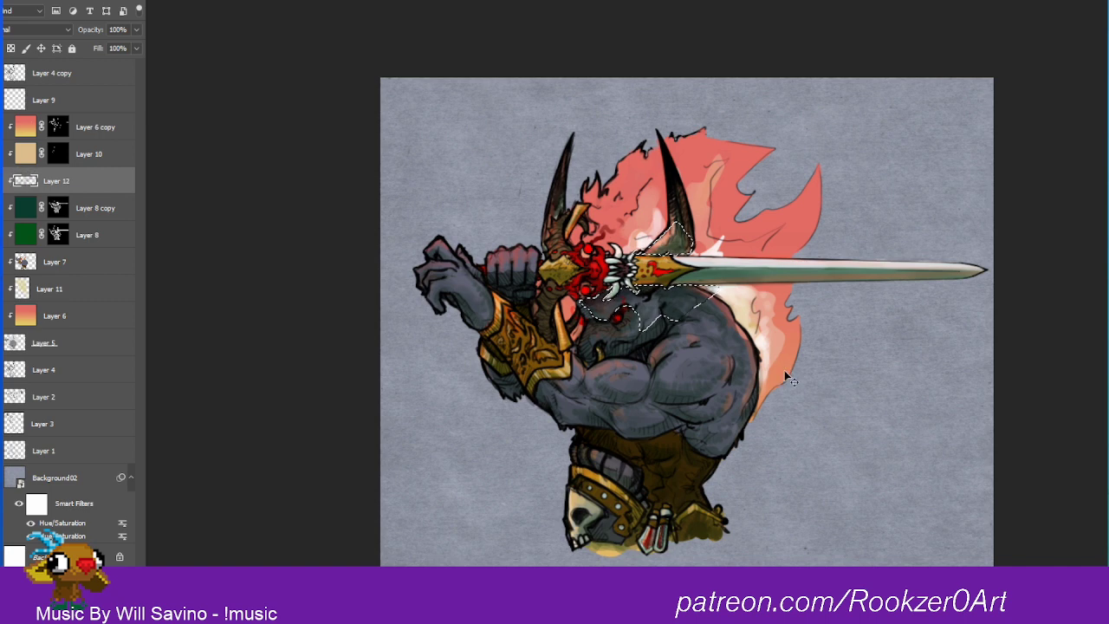
key(ctrl+z)
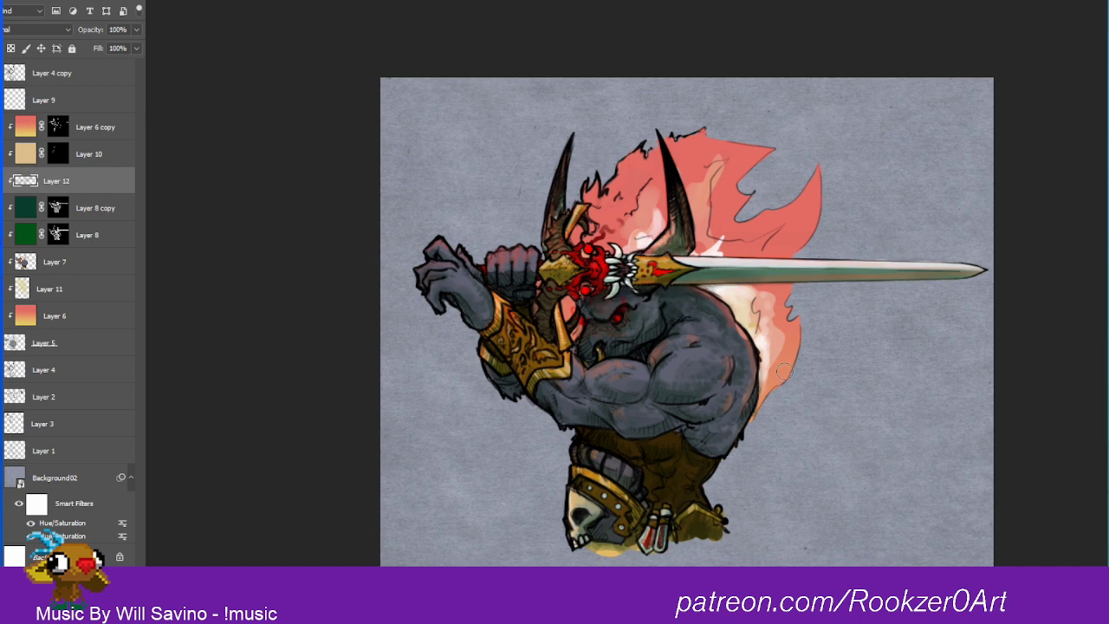
Step: On Layer 4 copy, repaint the minotaur's eye below the brow as a solid bright red disc with a smaller brush
drag(621, 306, 781, 195)
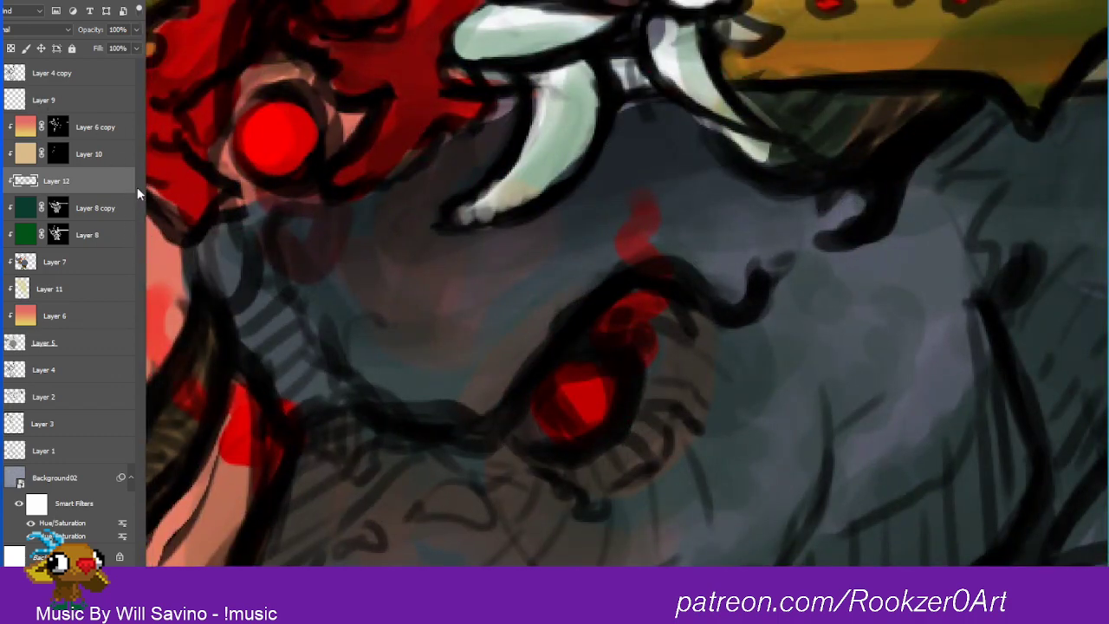
click(40, 73)
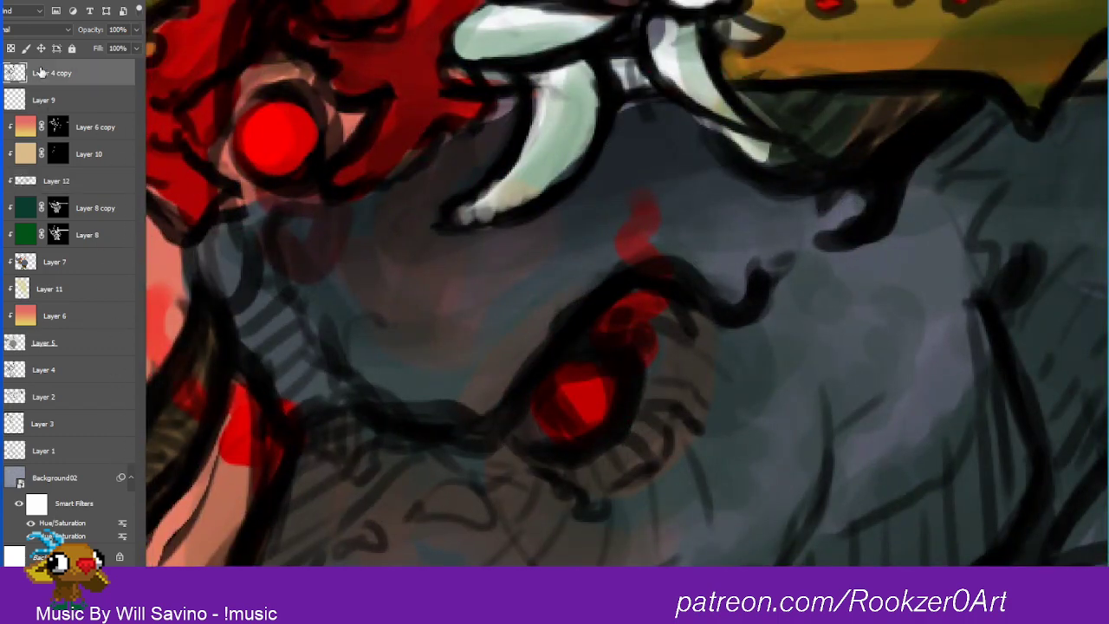
key([)
key([)
key([)
key([)
key([)
key([)
key([)
mouse_move(412, 388)
mouse_down()
mouse_move(449, 402)
mouse_move(652, 255)
mouse_up()
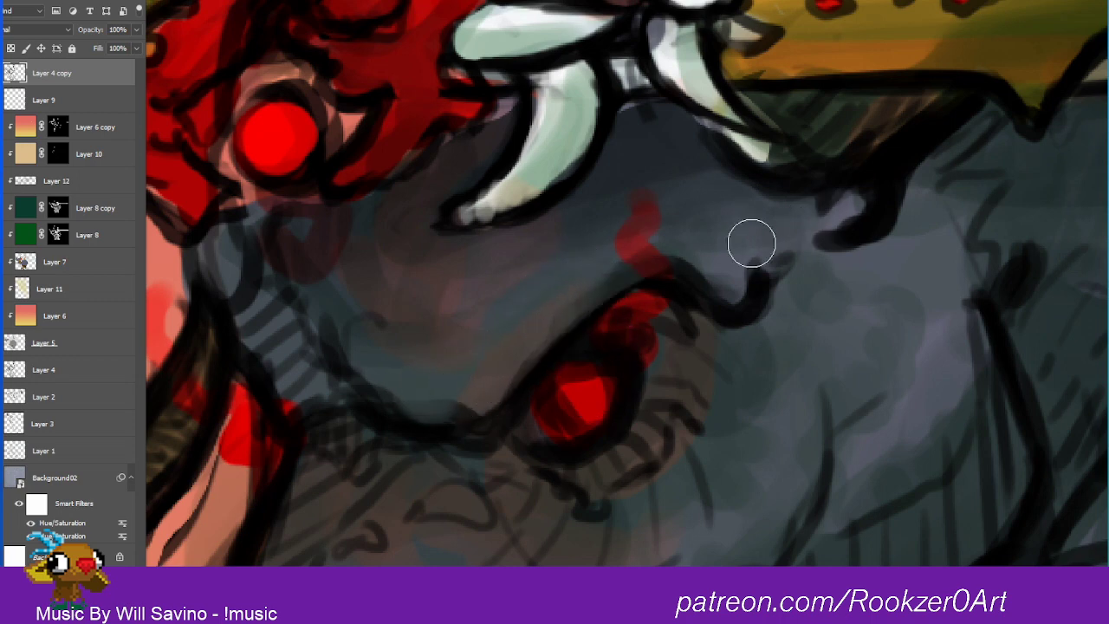
mouse_move(574, 394)
mouse_down()
mouse_move(563, 417)
mouse_move(561, 408)
mouse_move(591, 391)
mouse_move(580, 424)
mouse_move(583, 378)
mouse_move(597, 405)
mouse_move(560, 398)
mouse_move(601, 395)
mouse_move(558, 415)
mouse_move(582, 384)
mouse_move(561, 401)
mouse_up()
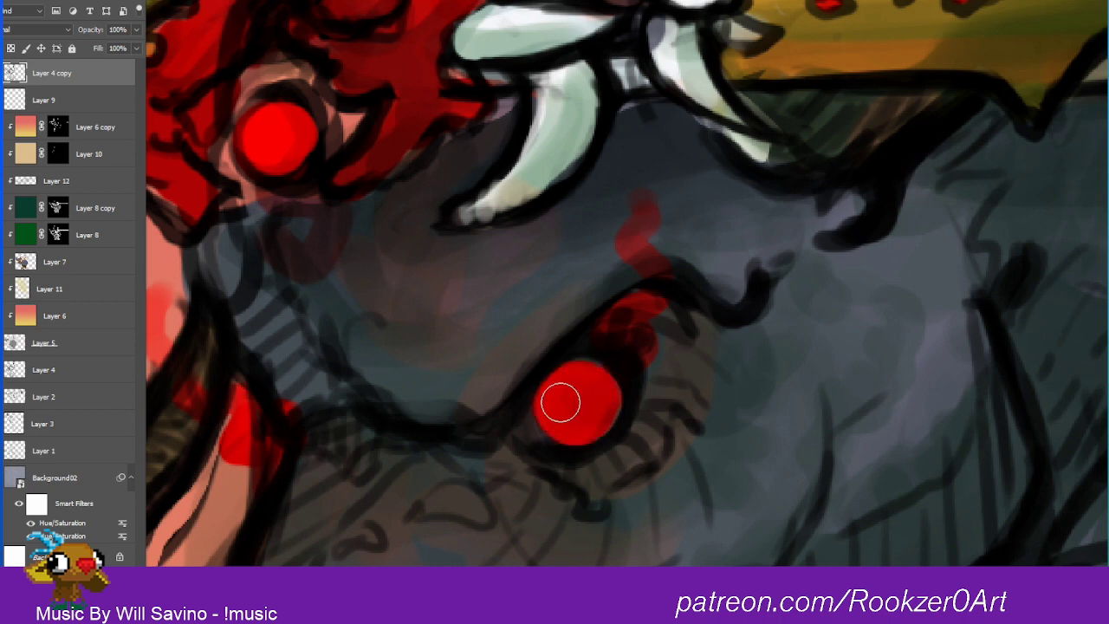
alt+click(587, 390)
Step: Reduce the brush size and paint fine strokes along the upper rim of the red eye on Layer 4 copy
key(bracketleft)
key(bracketleft)
key(bracketleft)
key(bracketleft)
mouse_move(597, 353)
mouse_down()
mouse_move(597, 332)
mouse_move(582, 366)
mouse_move(630, 359)
mouse_up()
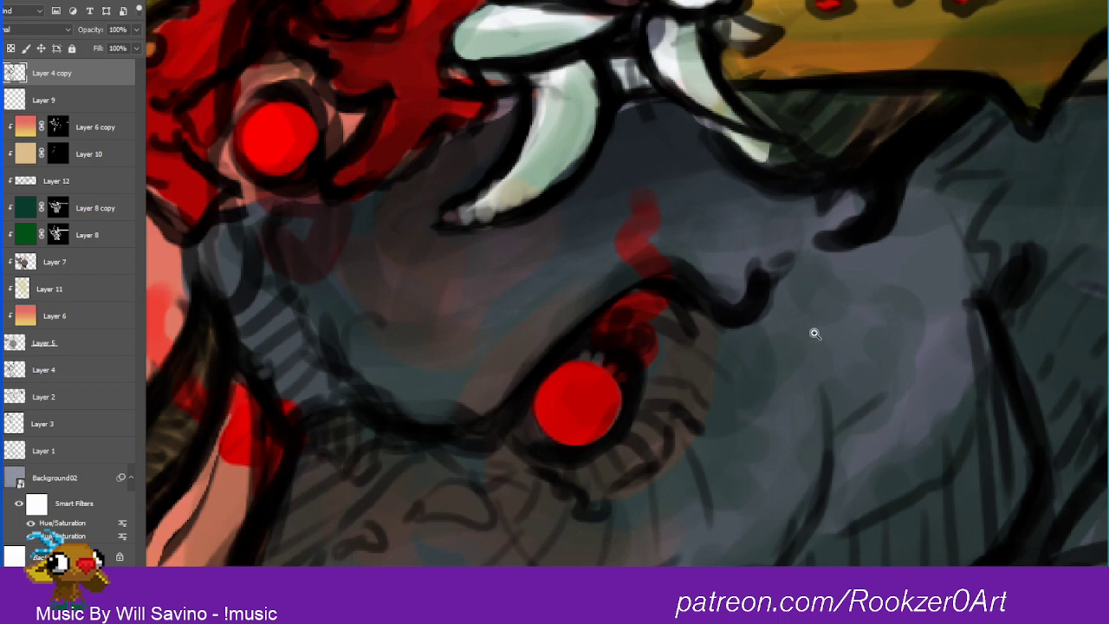
Step: On Layer 12, paint short dark strokes on the brow between the sword guard's hanging fangs and switch to the eraser
scroll(780, 390, down, 5)
scroll(788, 397, up, 6)
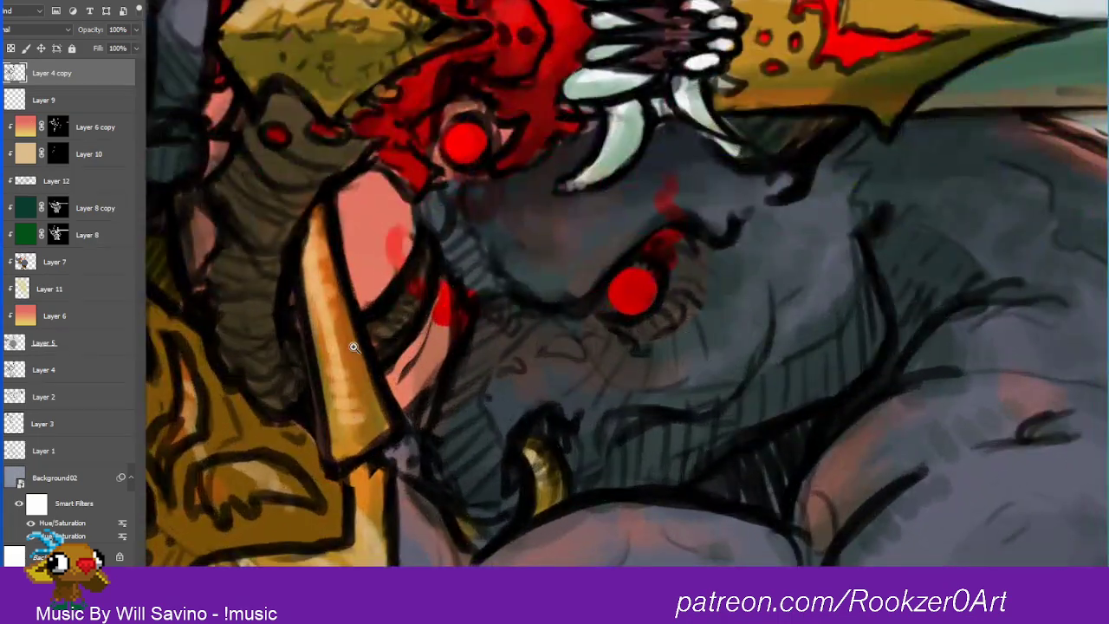
click(30, 186)
key(b)
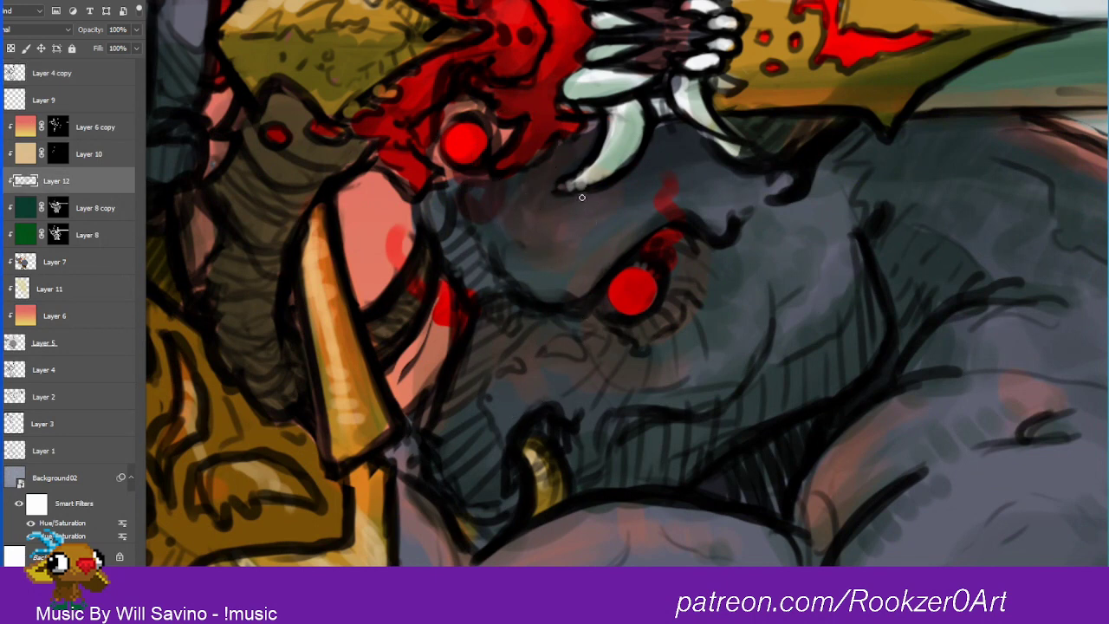
drag(645, 169, 645, 187)
mouse_move(656, 157)
mouse_down()
mouse_move(657, 176)
mouse_move(670, 176)
mouse_up()
key(e)
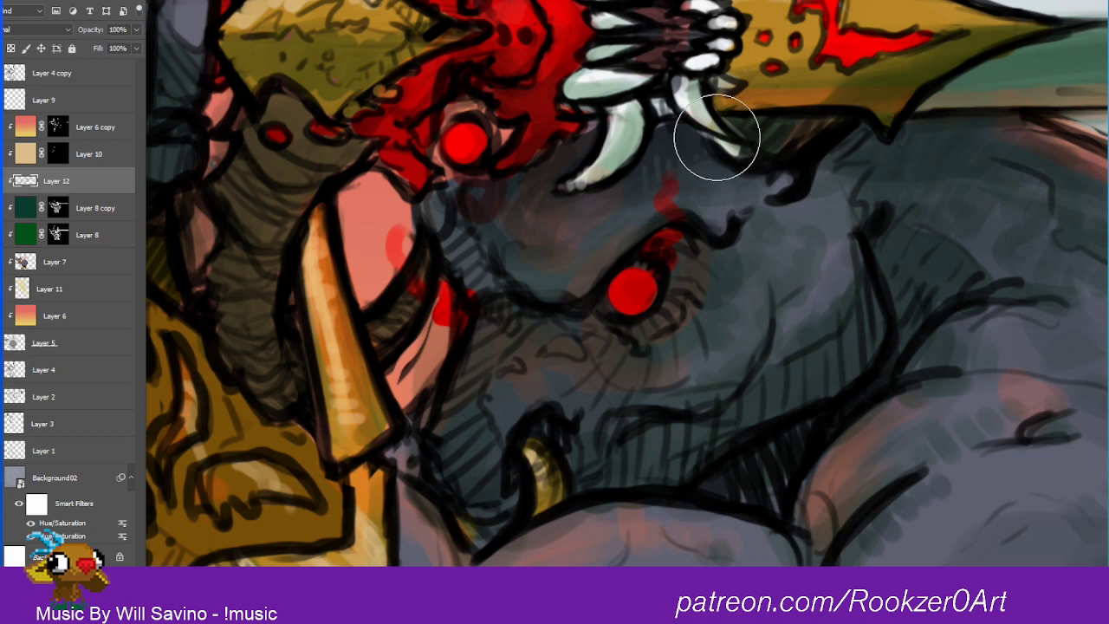
Step: Set Layer 12 to the Multiply blend mode with 66% opacity
click(33, 29)
click(14, 77)
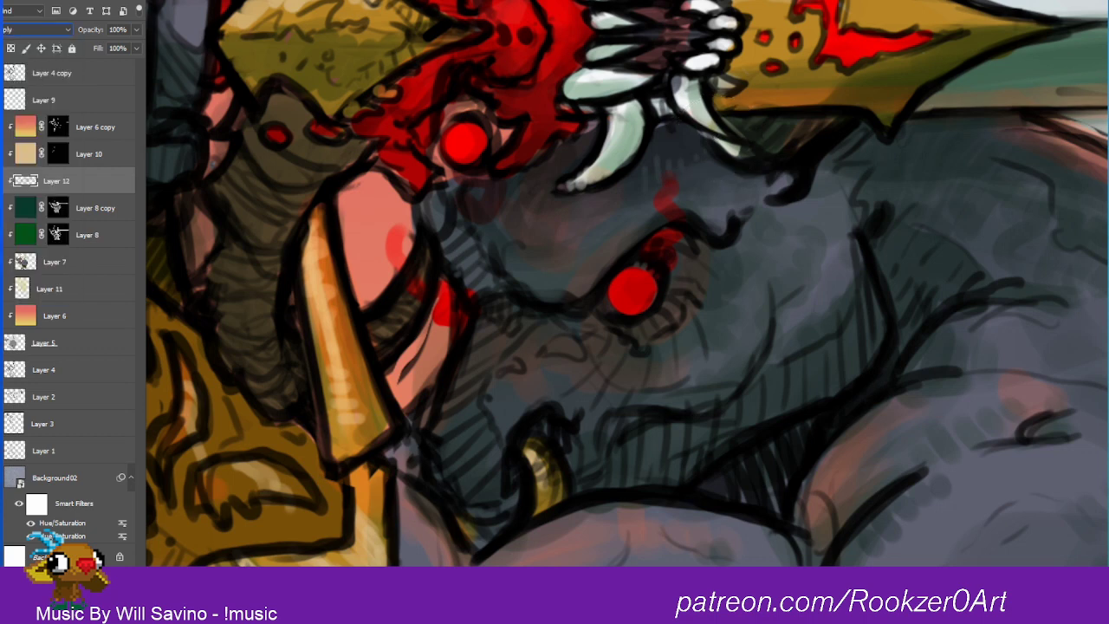
click(33, 32)
click(31, 71)
click(135, 48)
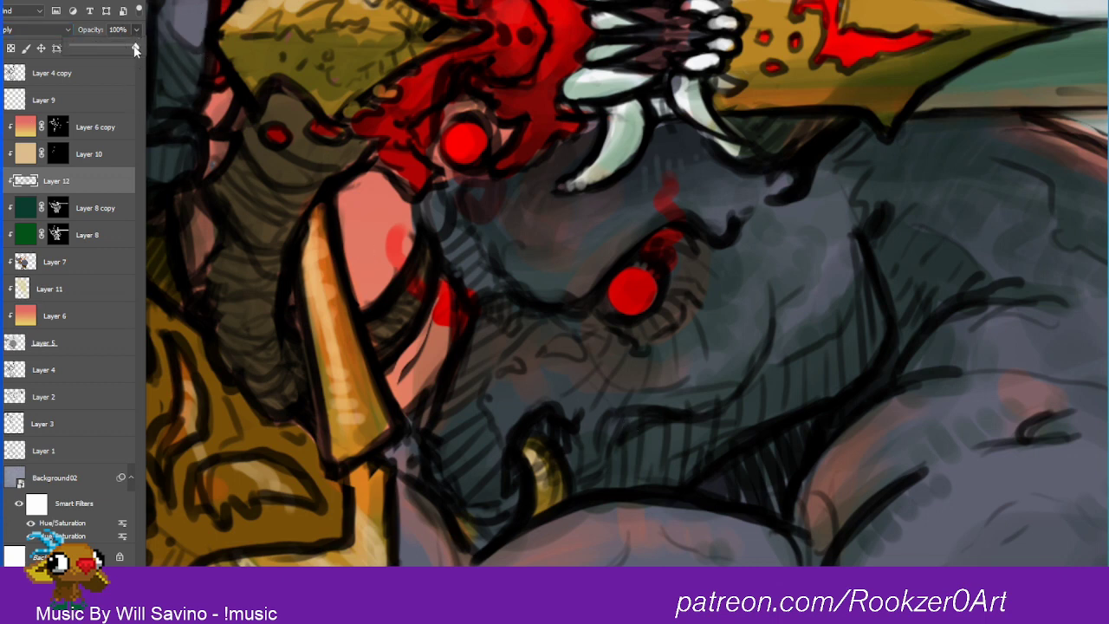
drag(135, 49, 106, 47)
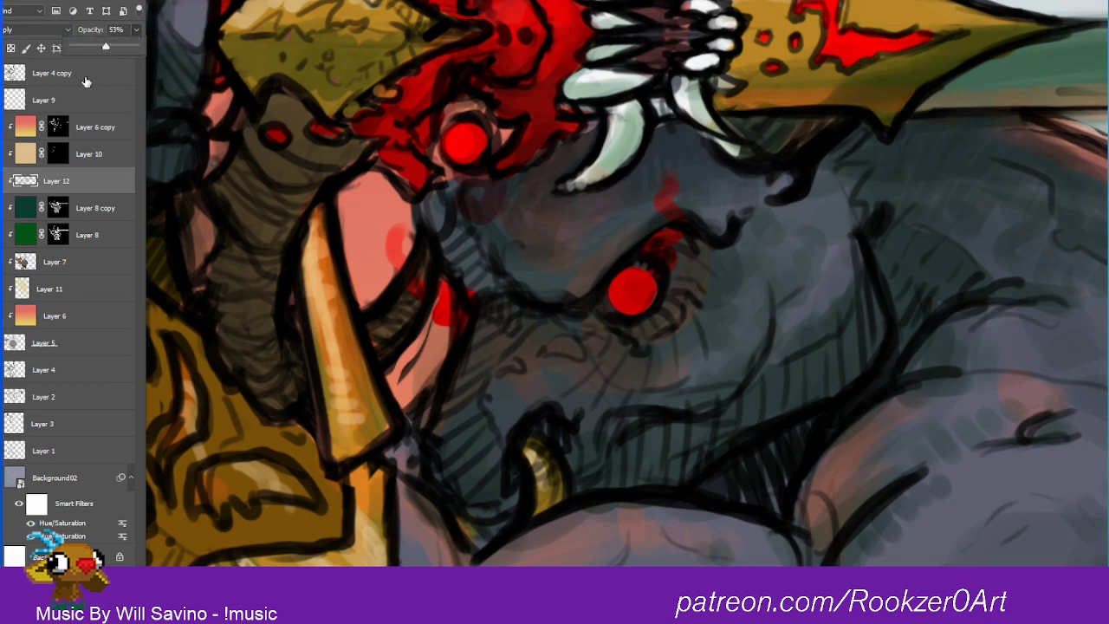
click(113, 46)
click(635, 270)
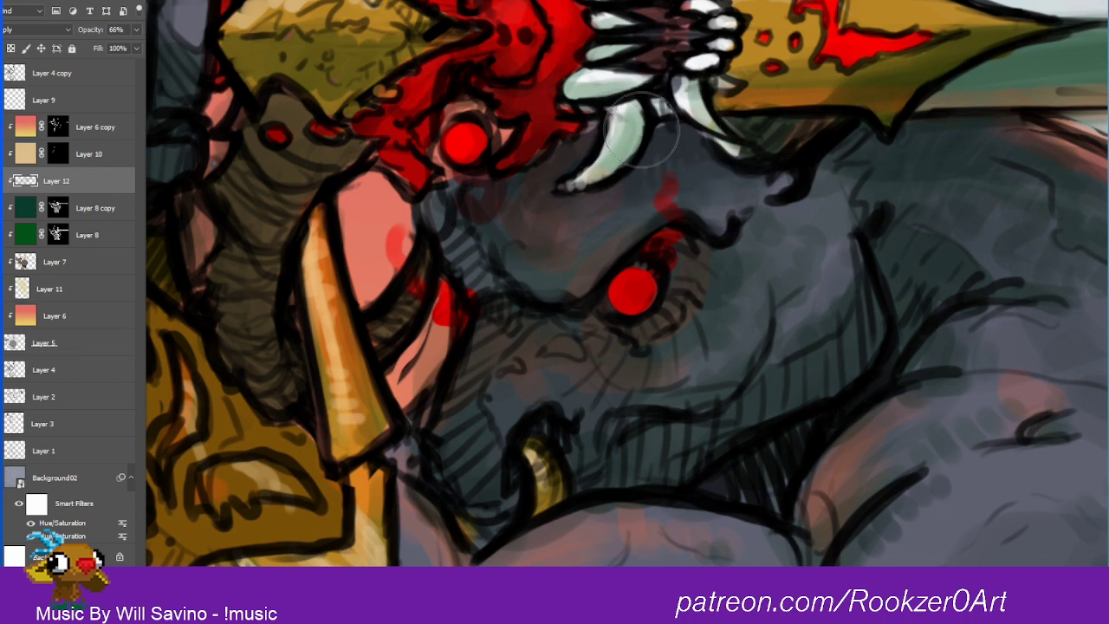
Step: Shrink the brush and touch up Layer 12's shadow beside the rear fang, just beneath the gold sword guard
key(bracketleft)
key(bracketleft)
key(bracketleft)
key(bracketleft)
key(bracketleft)
key(bracketleft)
key(bracketleft)
key(bracketleft)
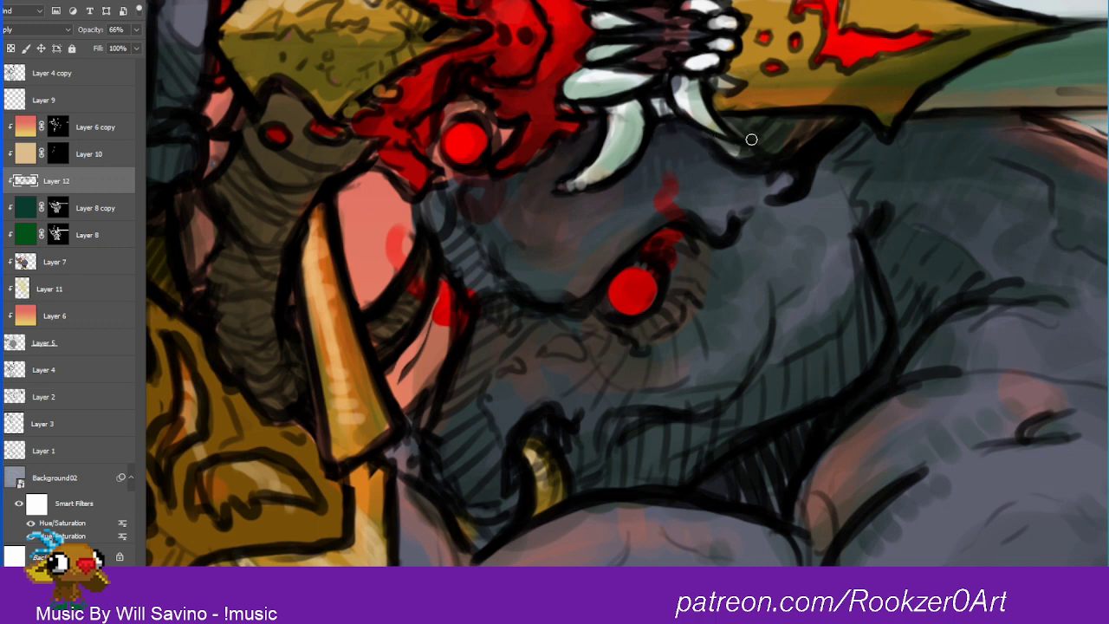
mouse_move(751, 140)
mouse_down()
mouse_move(724, 123)
mouse_move(915, 112)
mouse_move(769, 126)
mouse_up()
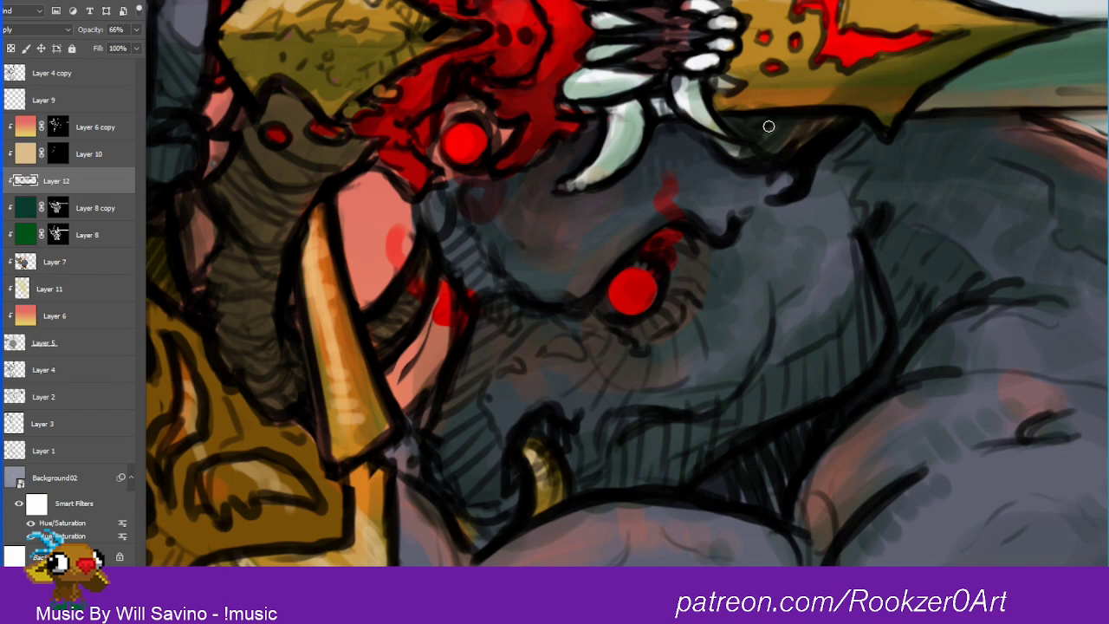
Step: Paint on the Layer 8 copy mask to deepen the shadows along the gold bracer's lower edge and the wrapped band below
scroll(891, 260, down, 6)
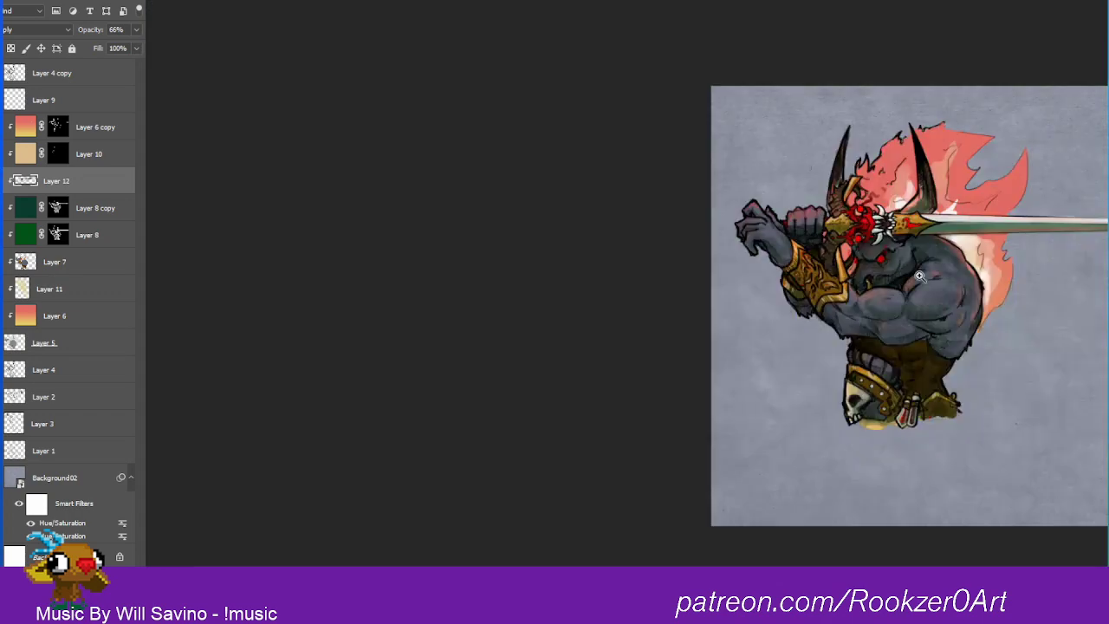
scroll(920, 275, up, 5)
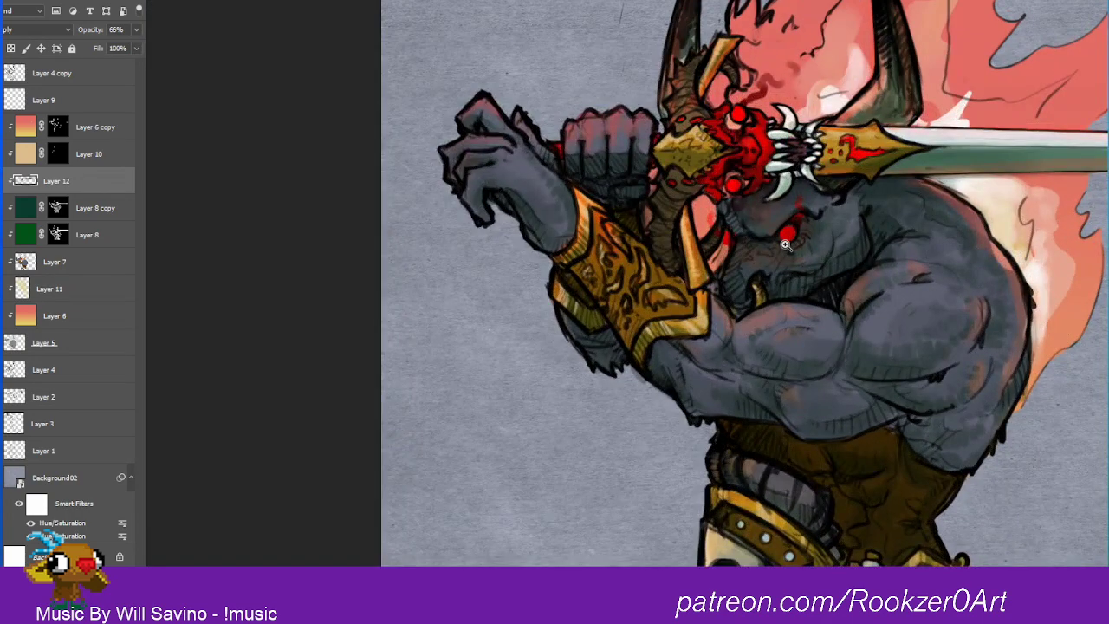
click(66, 202)
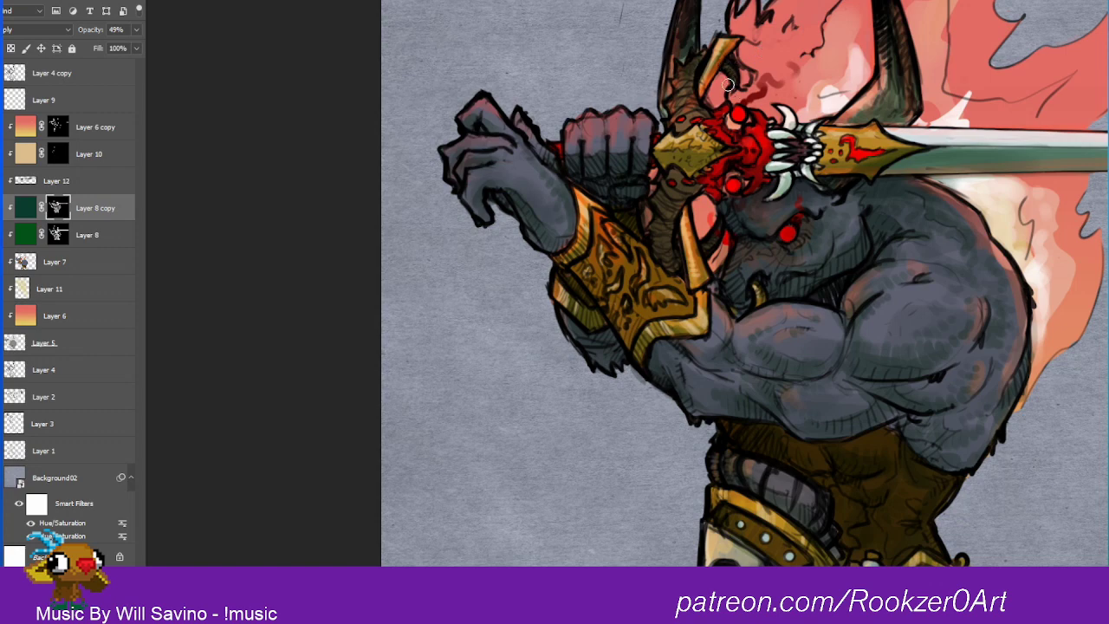
mouse_move(920, 252)
mouse_down()
mouse_move(850, 314)
mouse_move(964, 217)
mouse_up()
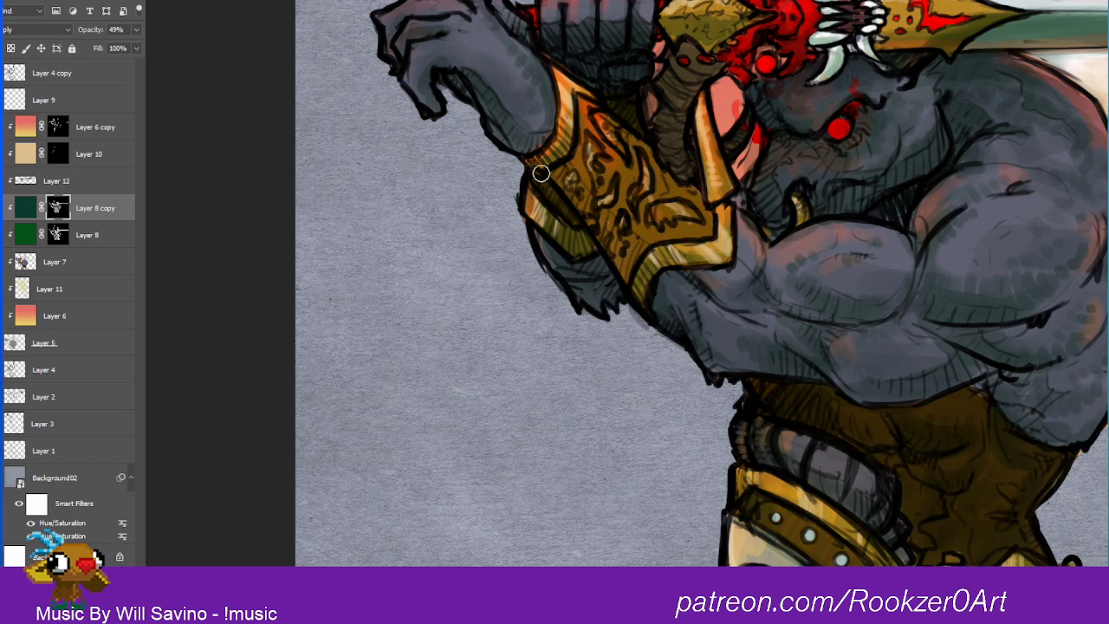
drag(531, 154, 570, 132)
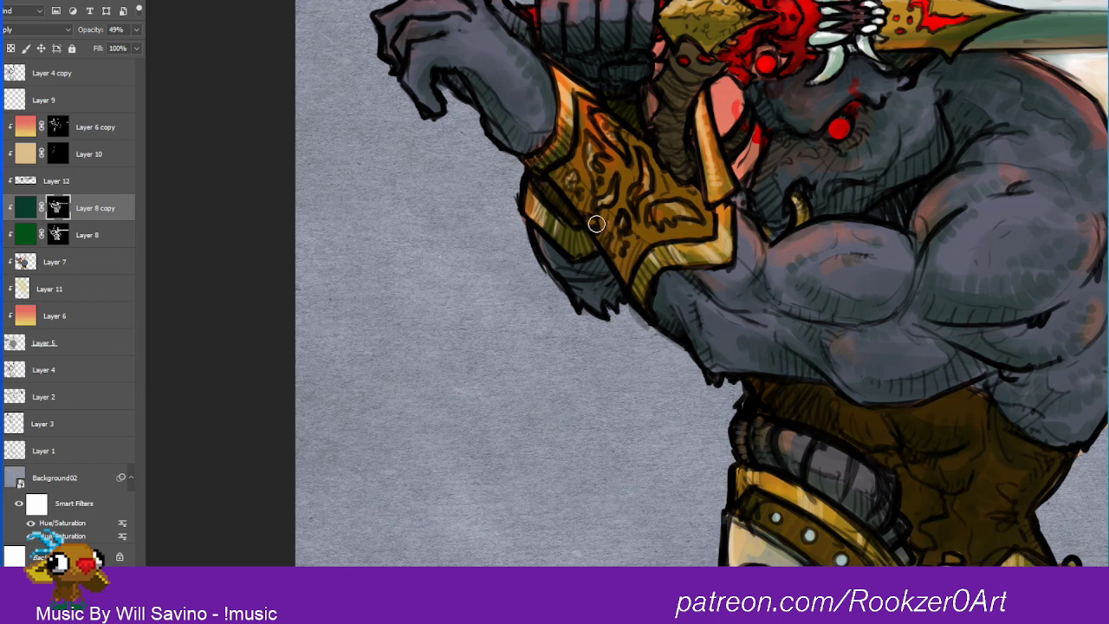
drag(597, 226, 647, 291)
drag(555, 223, 577, 244)
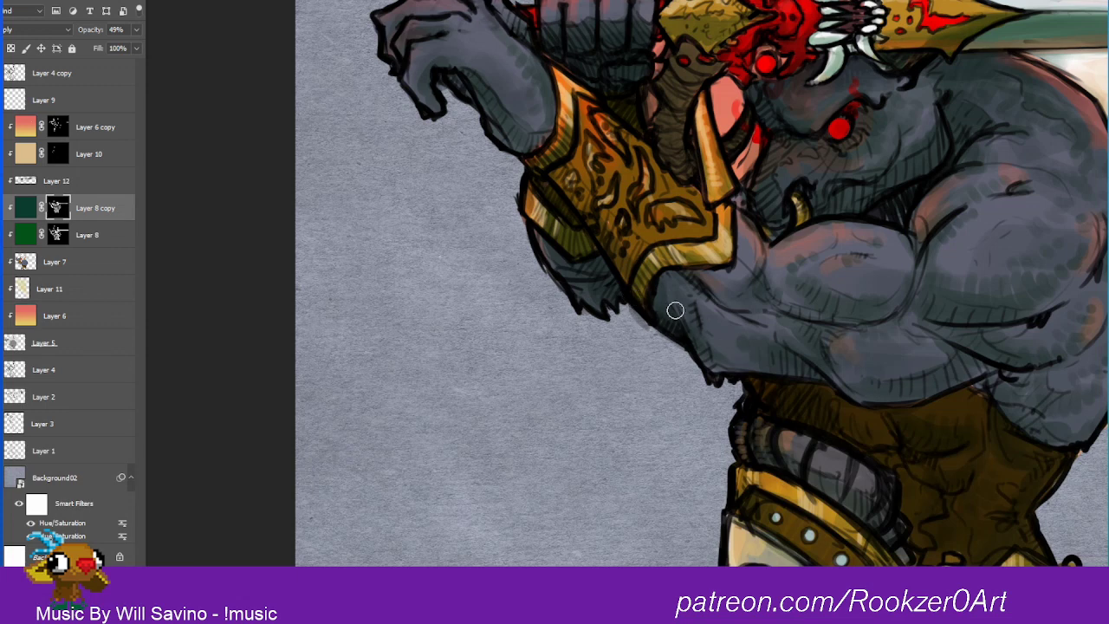
drag(821, 483, 849, 504)
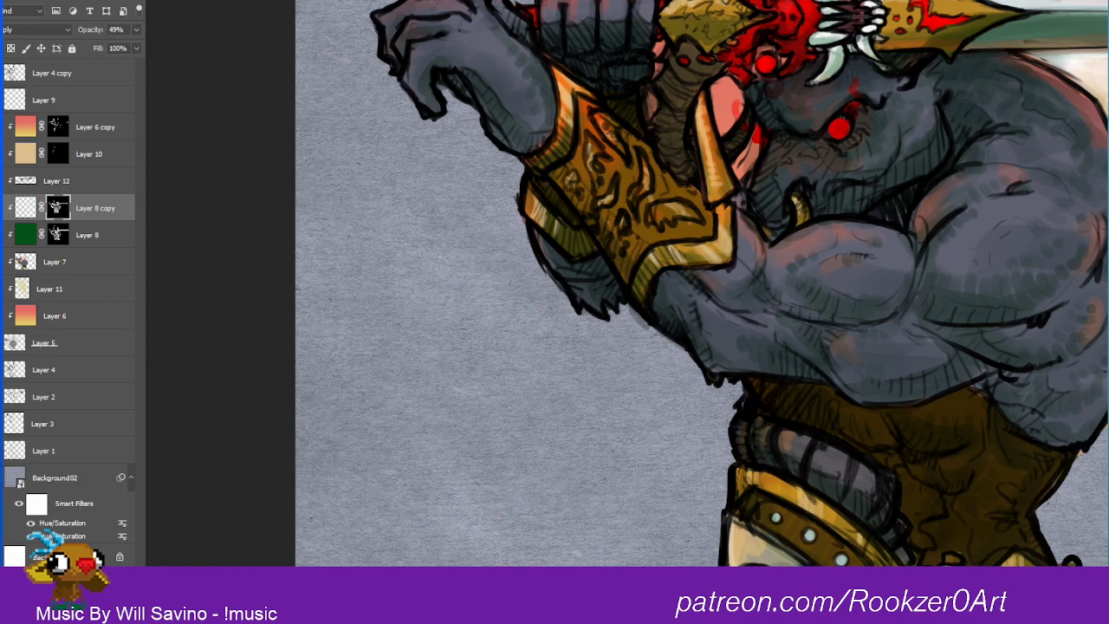
Step: Set the foreground colour to bright red and add a new clipped layer above Layer 8 copy
drag(993, 444, 824, 559)
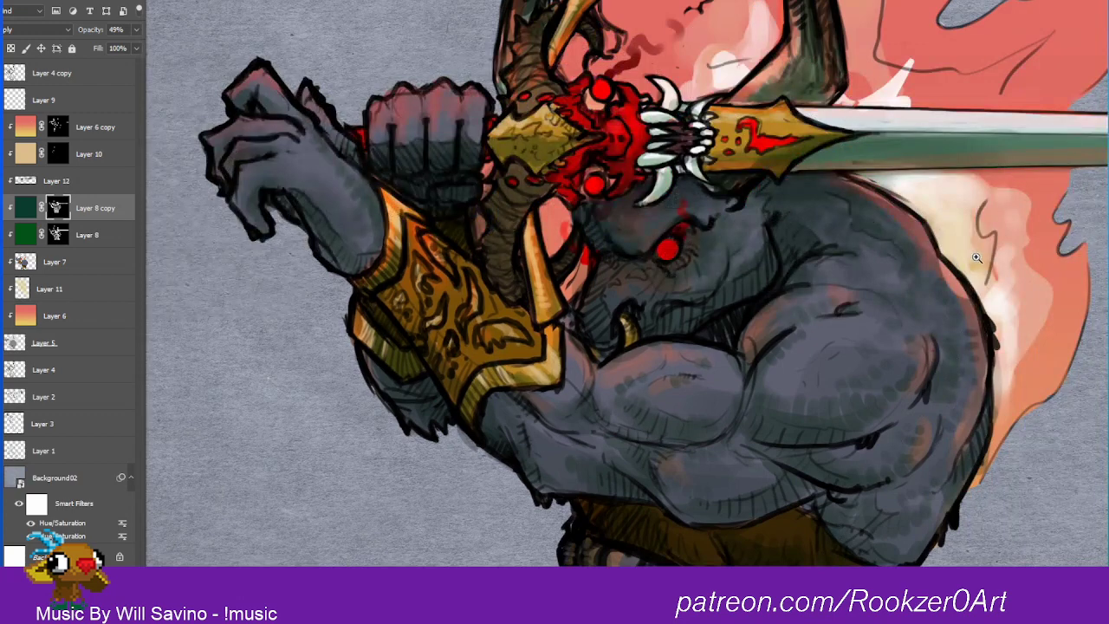
drag(978, 258, 943, 254)
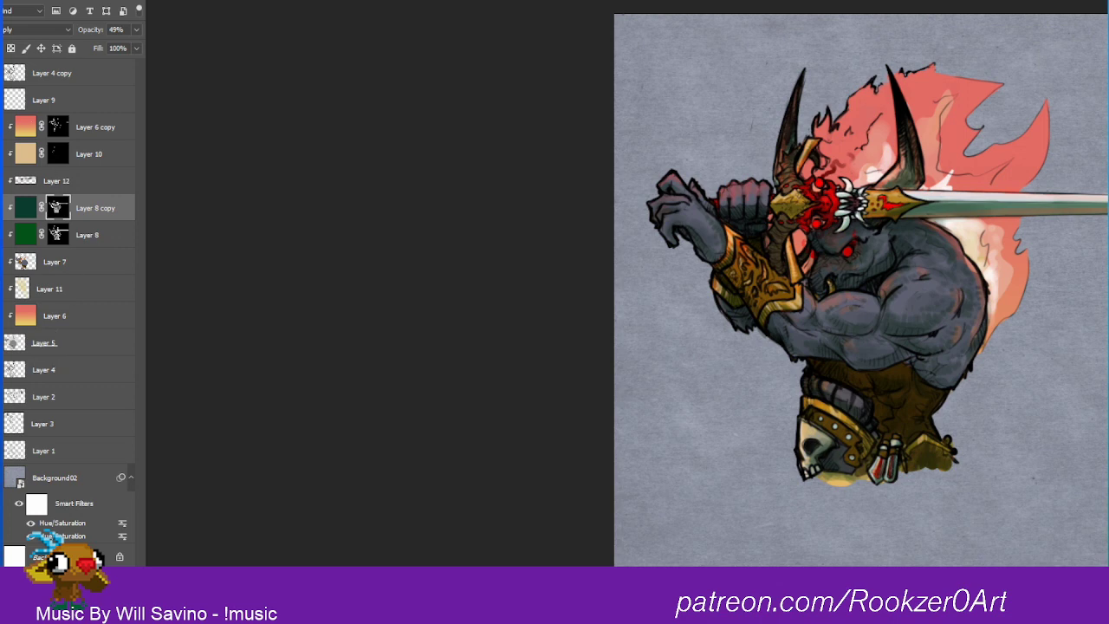
click(1073, 208)
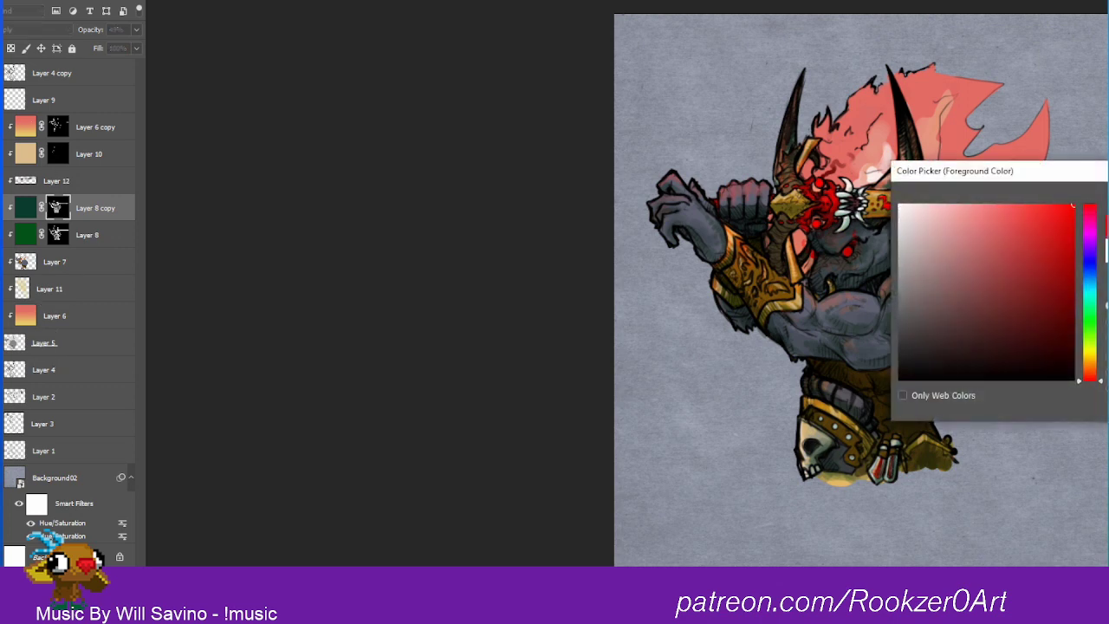
key(Return)
key(ctrl+alt+shift+n)
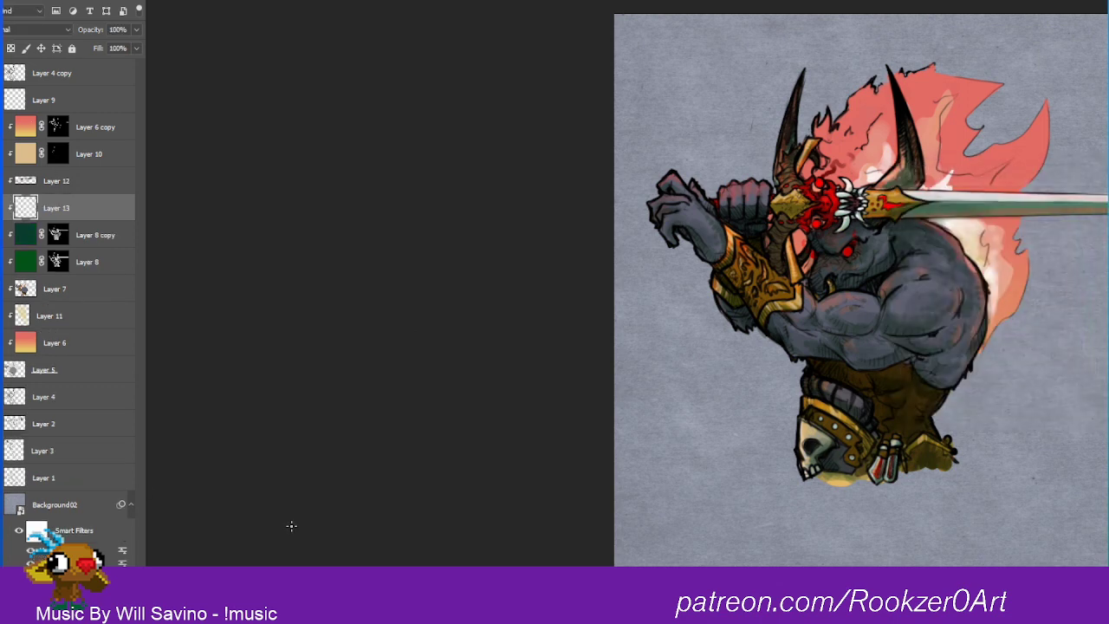
Step: Try painting red over the flame mane's tips on Layer 13 with the brush in Color Burn mode, and undo the latest strokes
click(121, 1)
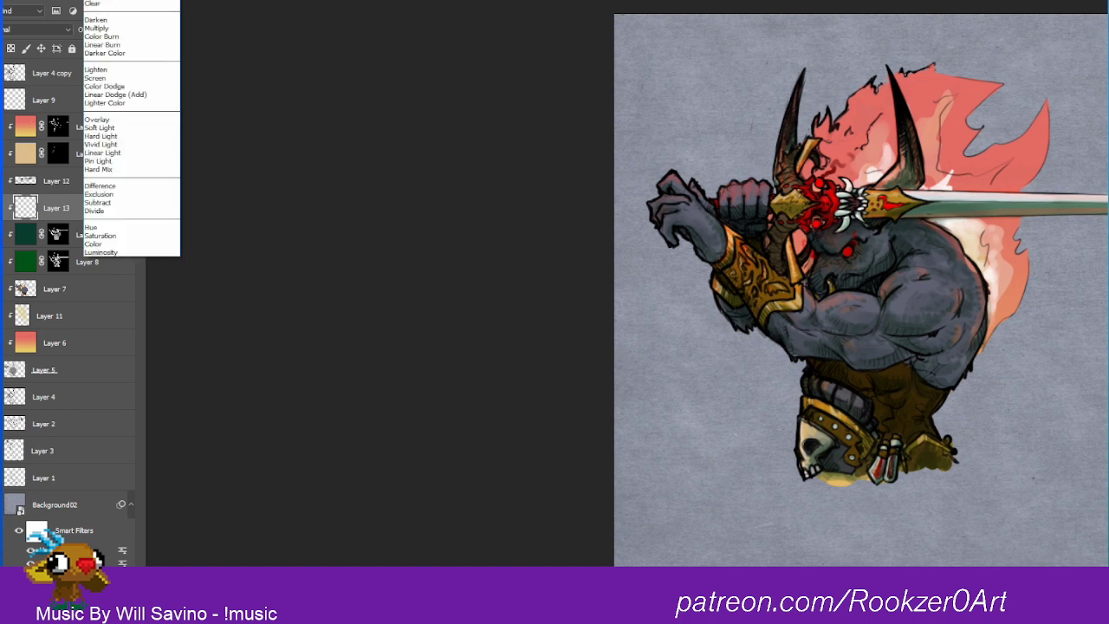
click(121, 39)
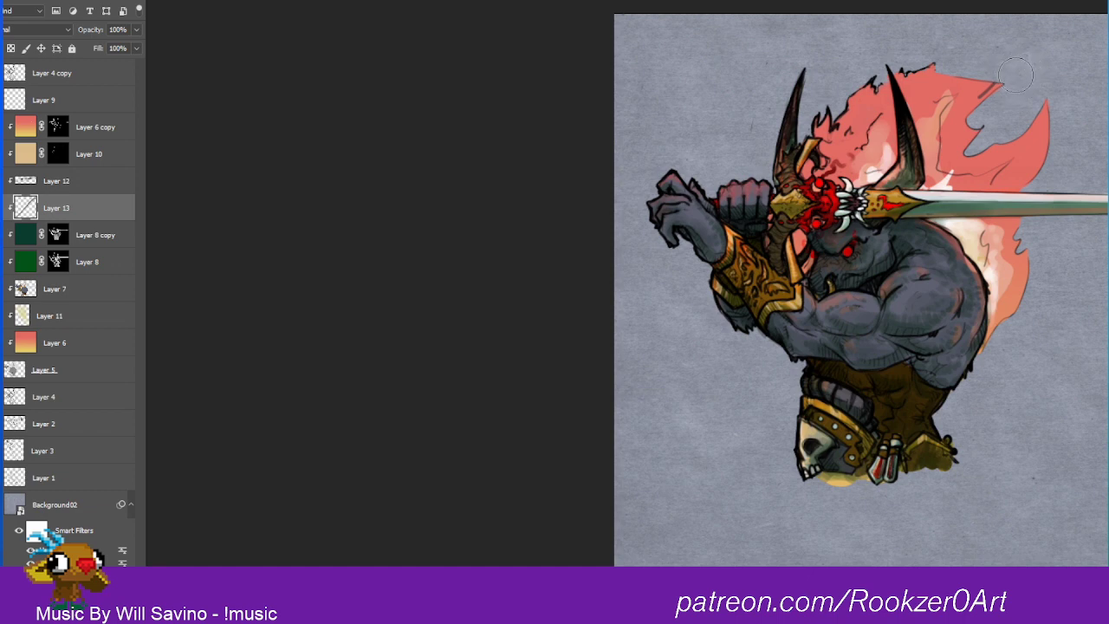
mouse_move(1004, 85)
mouse_down()
mouse_move(967, 99)
mouse_move(960, 141)
mouse_move(1037, 130)
mouse_move(1040, 149)
mouse_move(951, 82)
mouse_move(940, 87)
mouse_move(953, 97)
mouse_up()
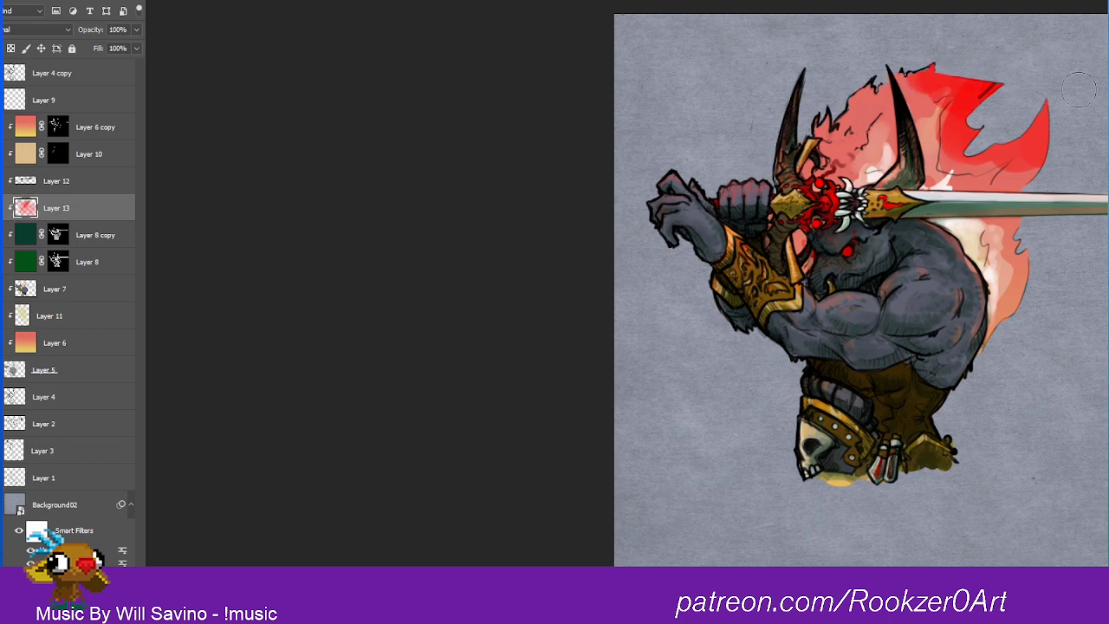
key(ctrl+z)
key(ctrl+z)
key(ctrl+z)
key(ctrl+z)
key(ctrl+z)
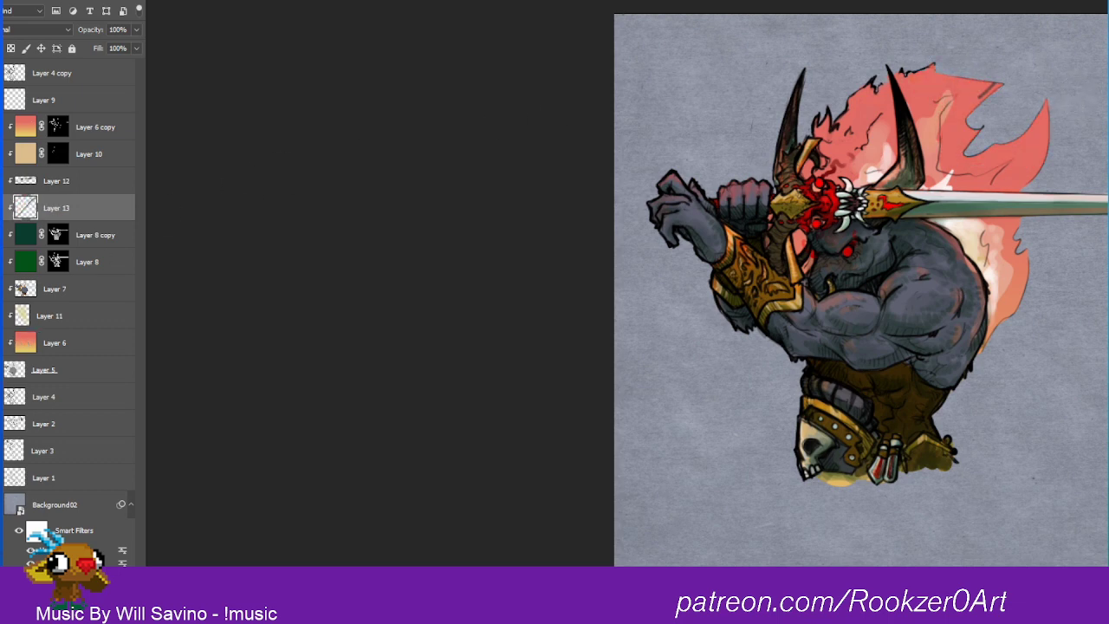
Step: Toggle Layer 6 and Layer 6 copy off and on to check which one colours the flame mane, ending with Layer 6 selected
click(1, 343)
click(0, 343)
click(1, 344)
click(1, 343)
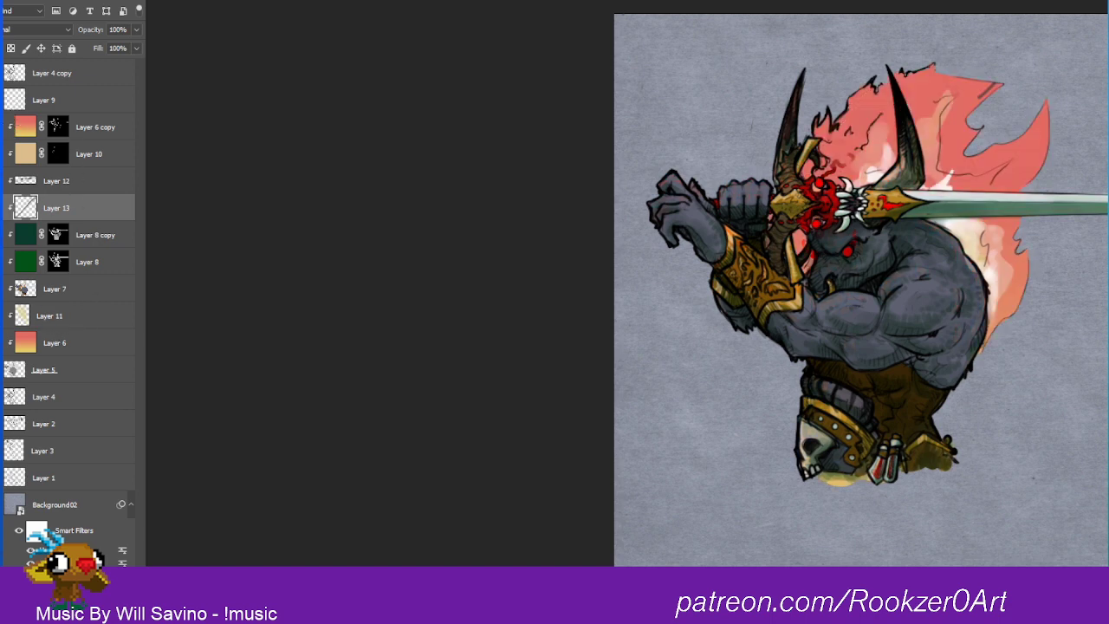
click(1, 126)
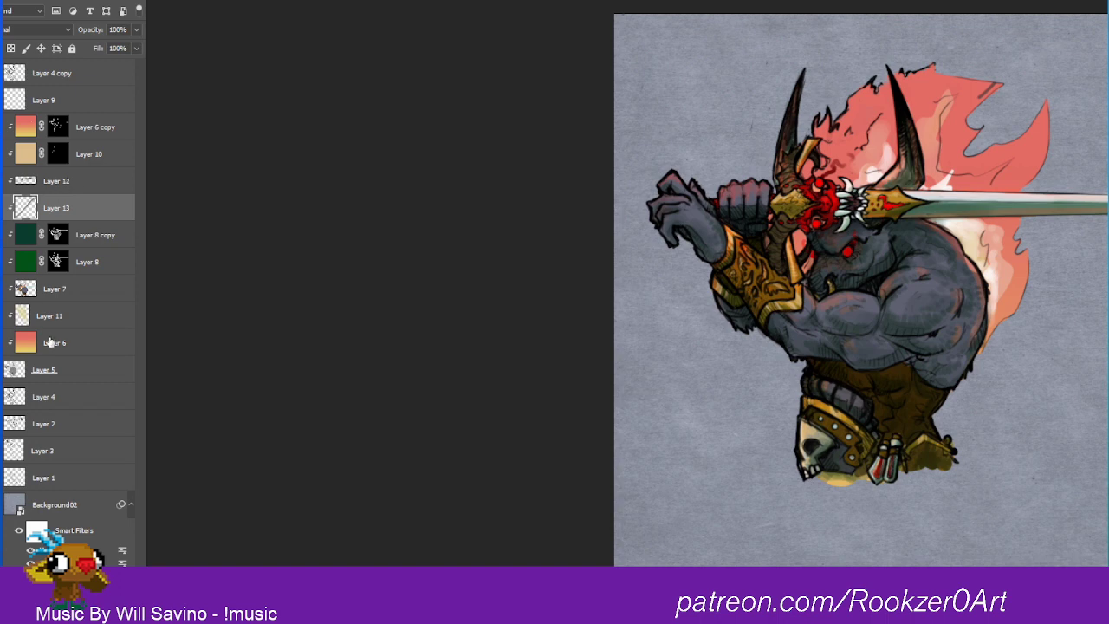
click(31, 346)
click(1, 343)
click(1, 343)
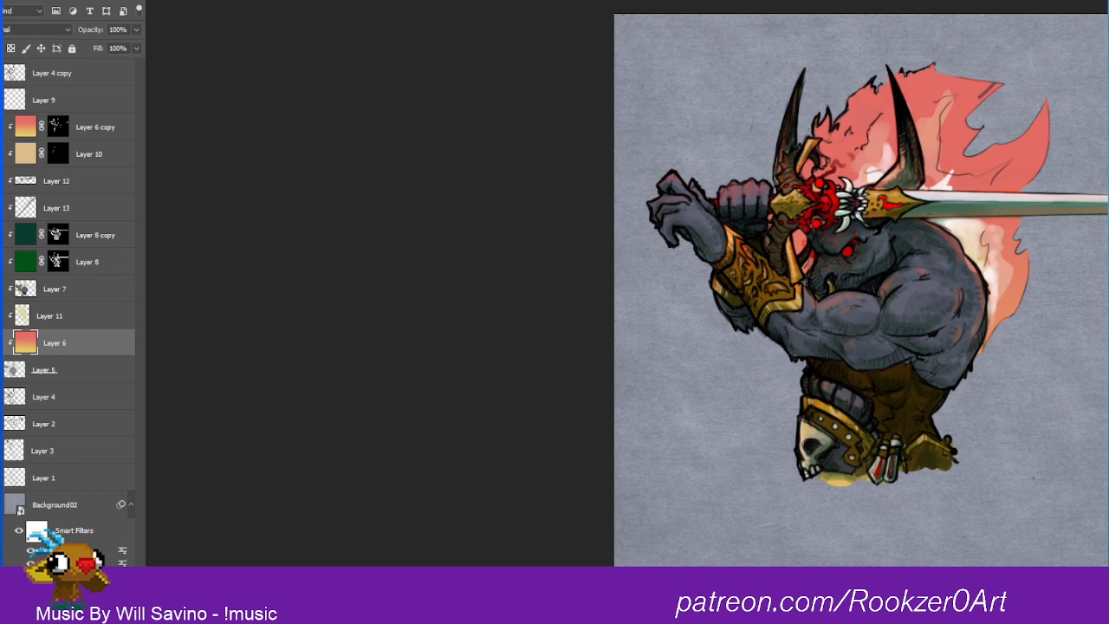
Step: Flip Layer 6's gradient vertically, then rotate and reposition it diagonally behind the flame mane
key(ctrl+t)
right_click(1014, 240)
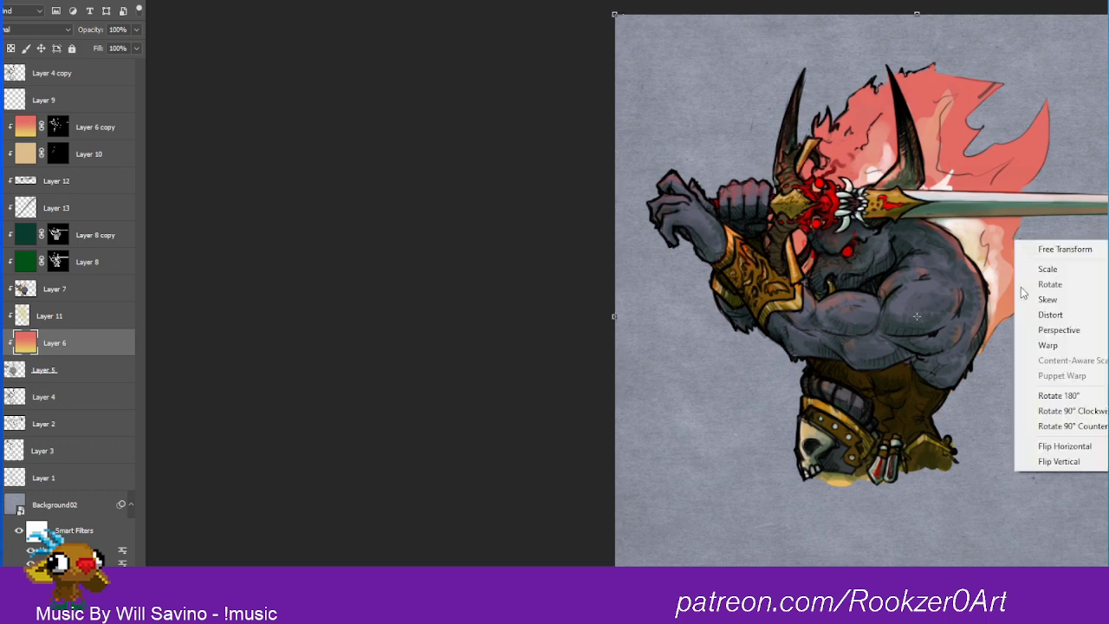
click(1075, 460)
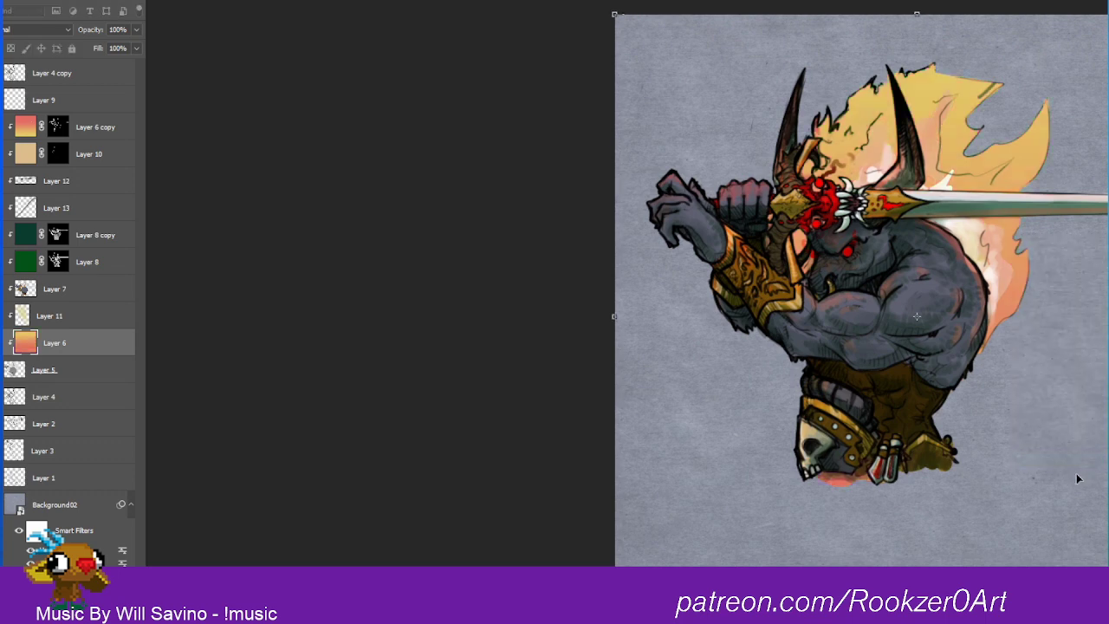
drag(1014, 347, 1044, 221)
drag(1108, 286, 1088, 253)
drag(1108, 260, 1071, 333)
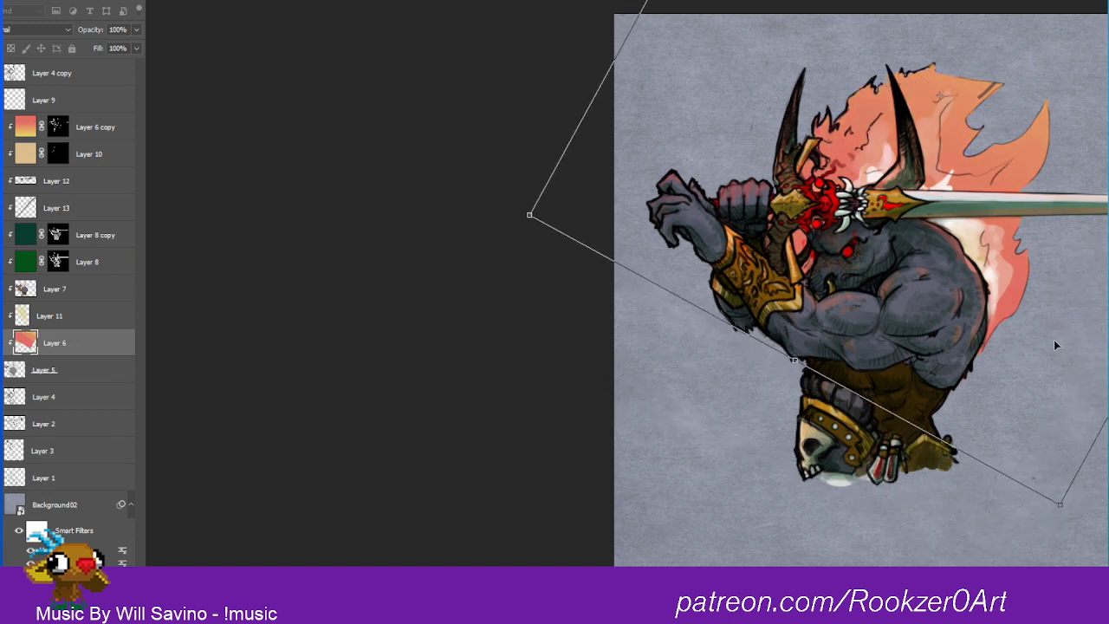
key(Return)
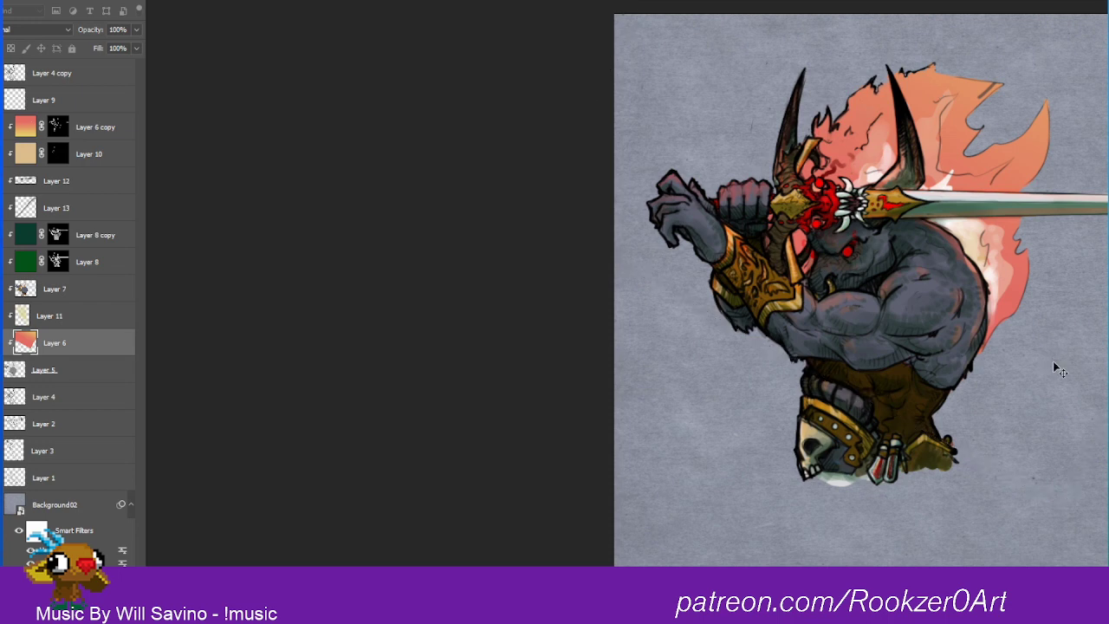
Step: Colorize Layer 6 deep red using Hue/Saturation with hue 0, strong saturation and reduced lightness
key(ctrl+u)
drag(1037, 295, 1100, 296)
drag(1037, 328, 1067, 361)
drag(1108, 197, 1108, 369)
mouse_move(1044, 492)
mouse_down()
mouse_move(990, 505)
mouse_move(1071, 494)
mouse_move(1048, 494)
mouse_up()
click(1108, 550)
drag(951, 460, 1086, 458)
drag(985, 493, 940, 479)
drag(1019, 525, 991, 528)
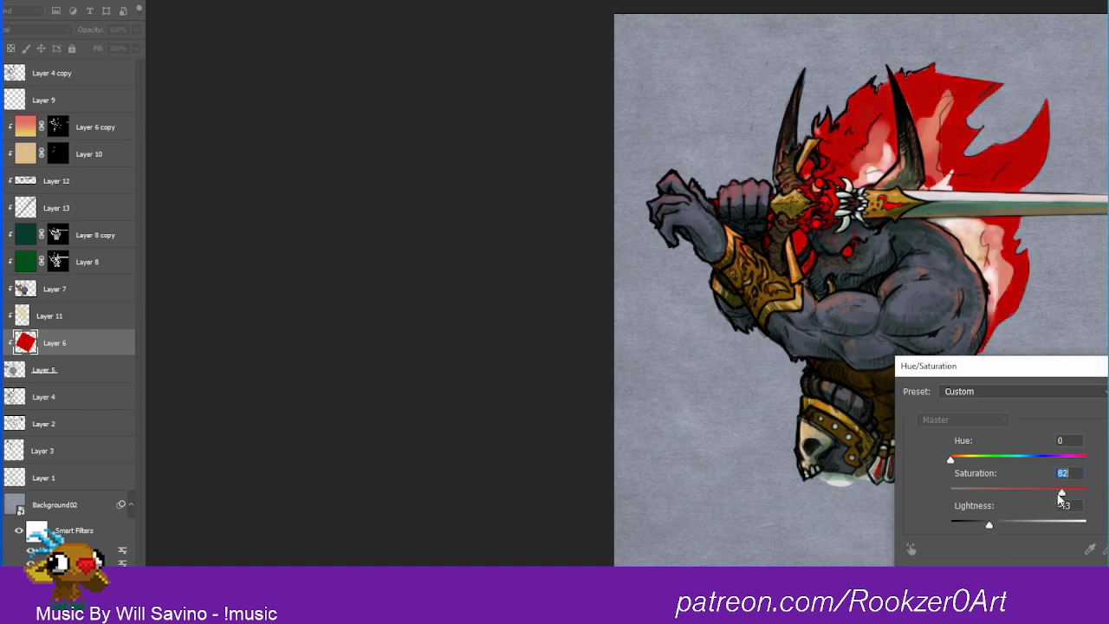
mouse_move(1084, 492)
mouse_down()
mouse_move(1031, 496)
mouse_move(1085, 492)
mouse_up()
mouse_move(951, 459)
mouse_down()
mouse_move(974, 459)
mouse_move(951, 461)
mouse_up()
key(Return)
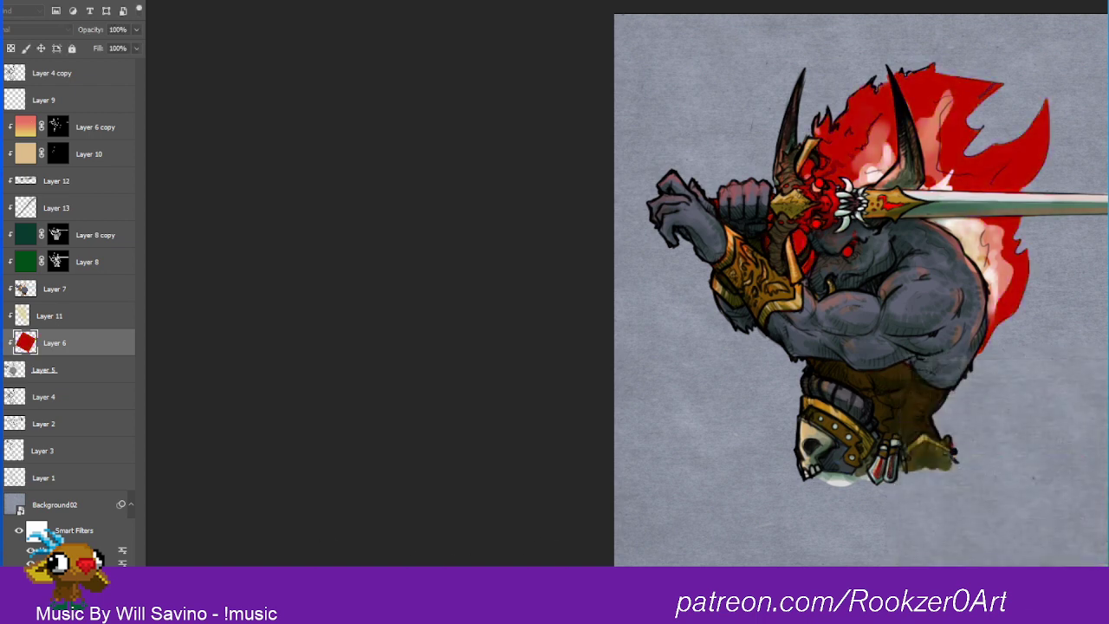
Step: Add a clipped layer above Layer 6, fill it with a diagonal dark-to-red gradient and set its blend mode to Subtract
key(ctrl+shift+alt+n)
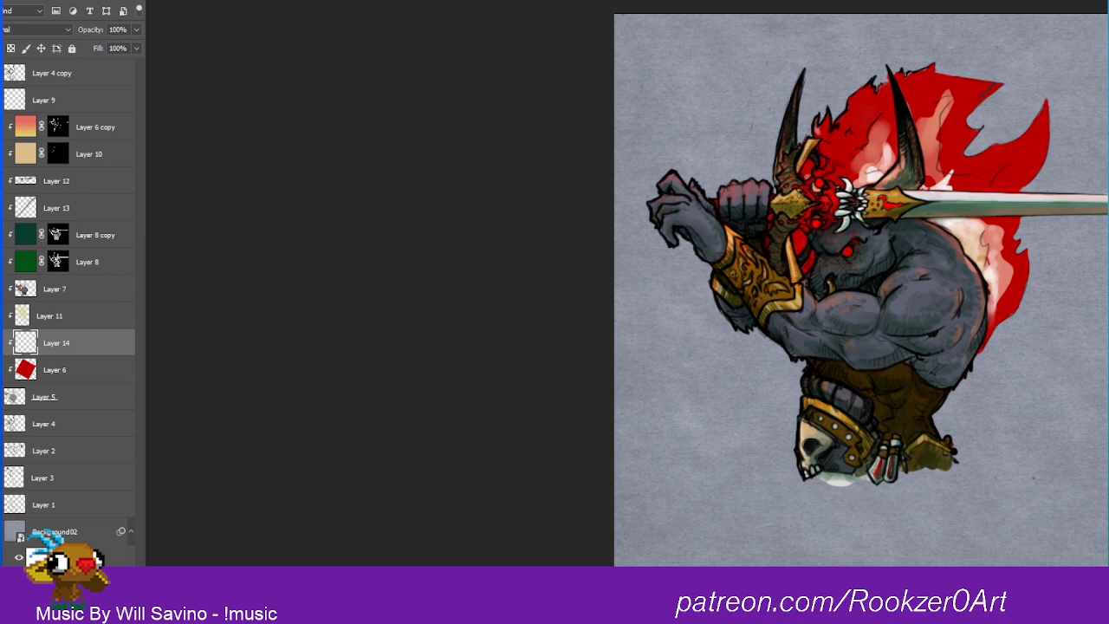
drag(997, 113, 871, 332)
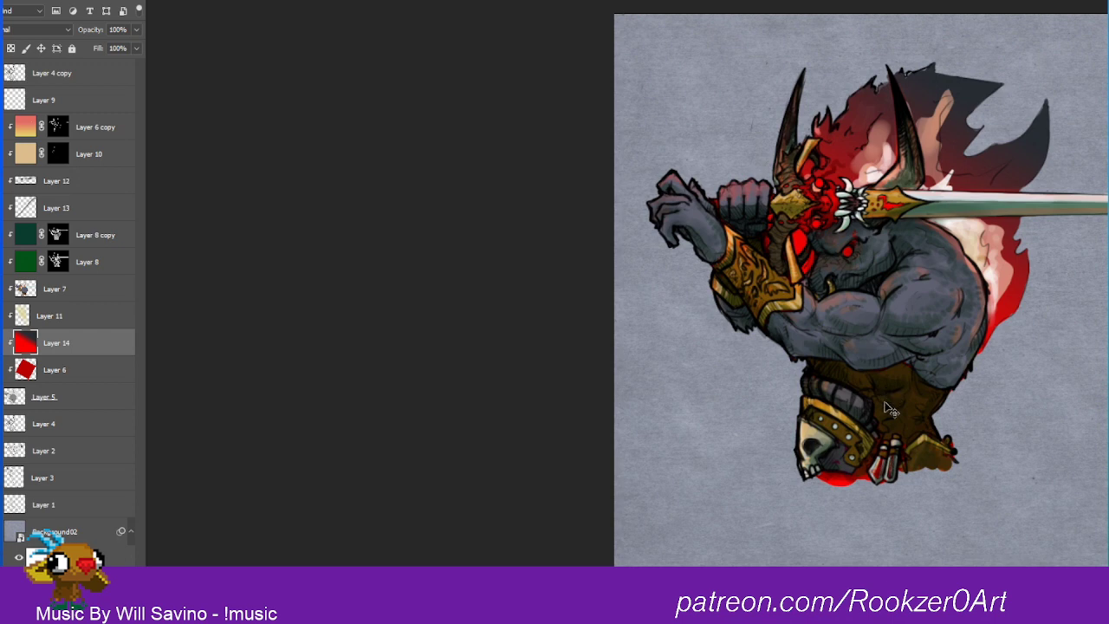
click(35, 30)
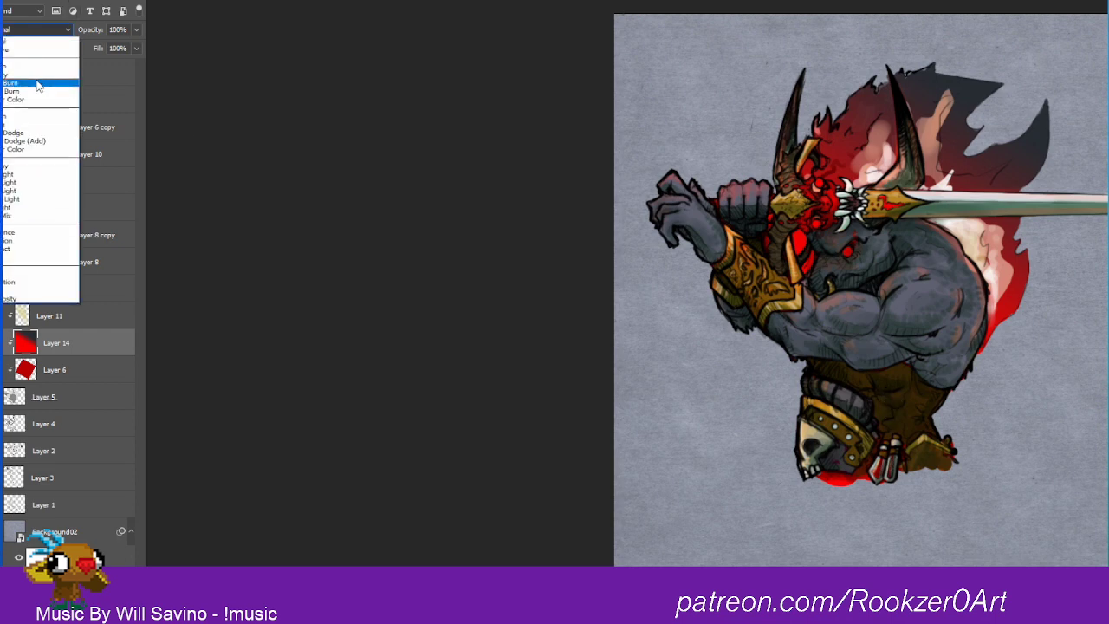
click(14, 251)
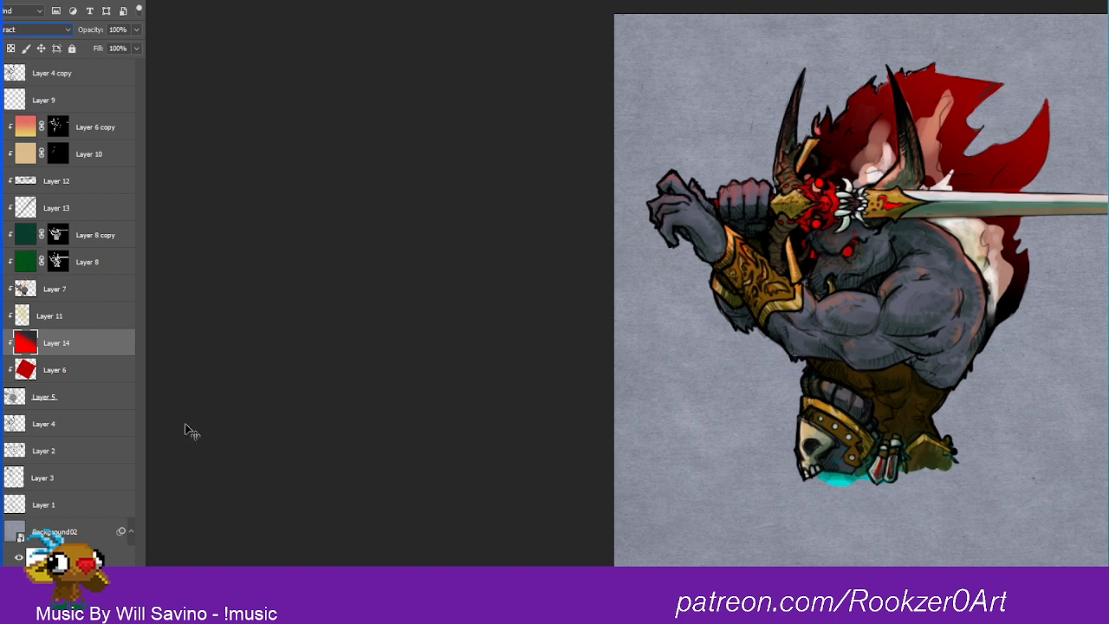
Step: Adjust Layer 14's gradient with Hue/Saturation to hue +32, saturation -30 and lightness -8
key(ctrl+u)
drag(1019, 458, 1012, 525)
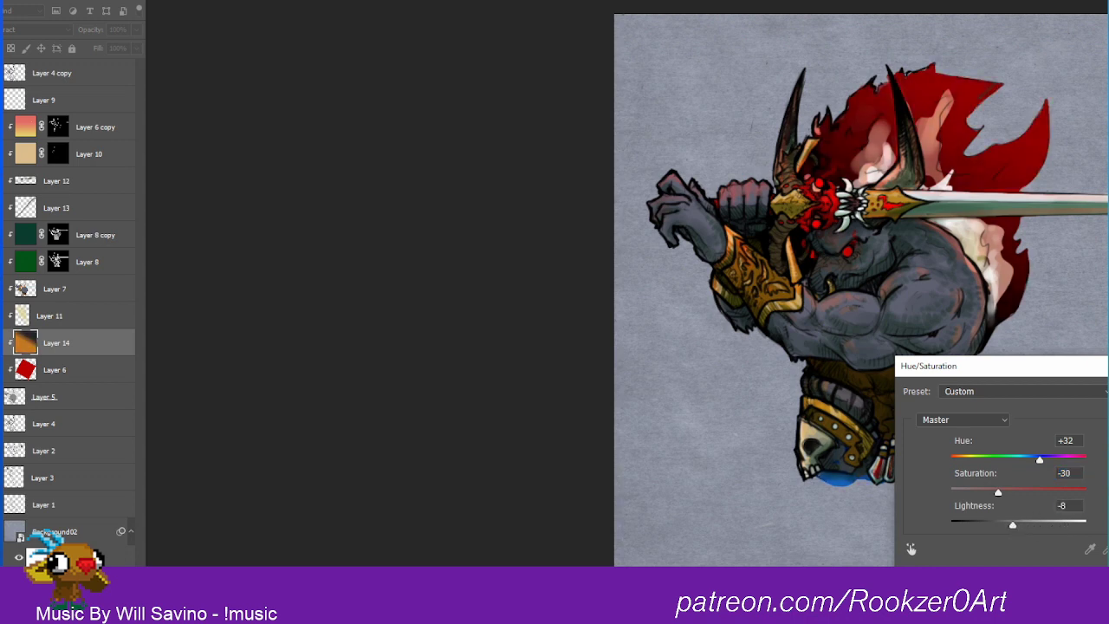
key(Return)
Step: Try the Color Burn and Color Dodge blend modes on Layer 14 and invert its gradient colours
click(43, 32)
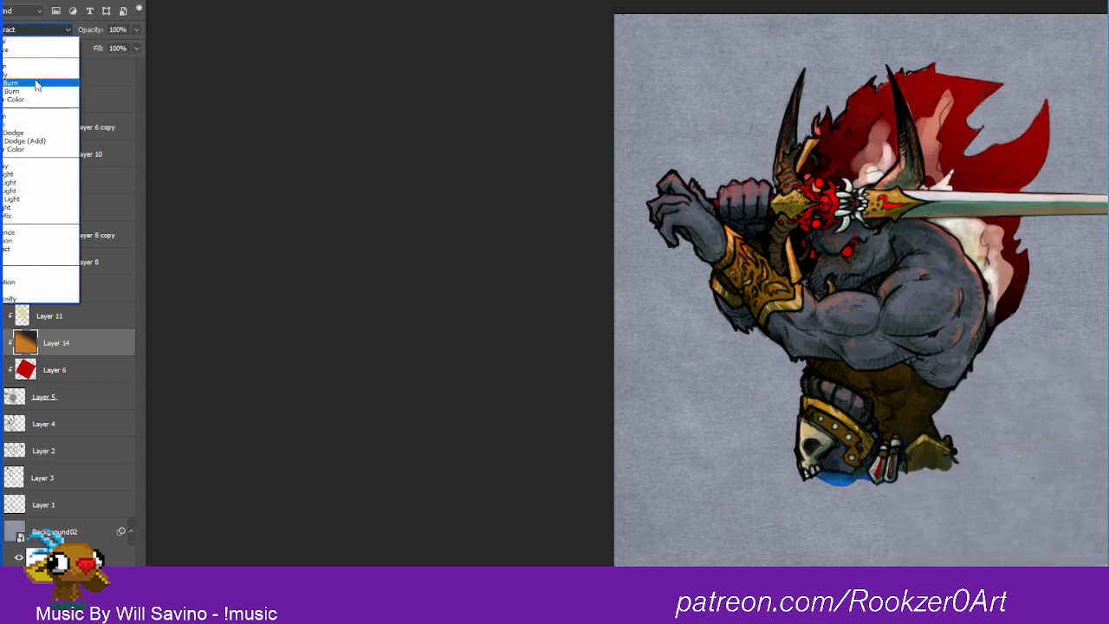
click(39, 86)
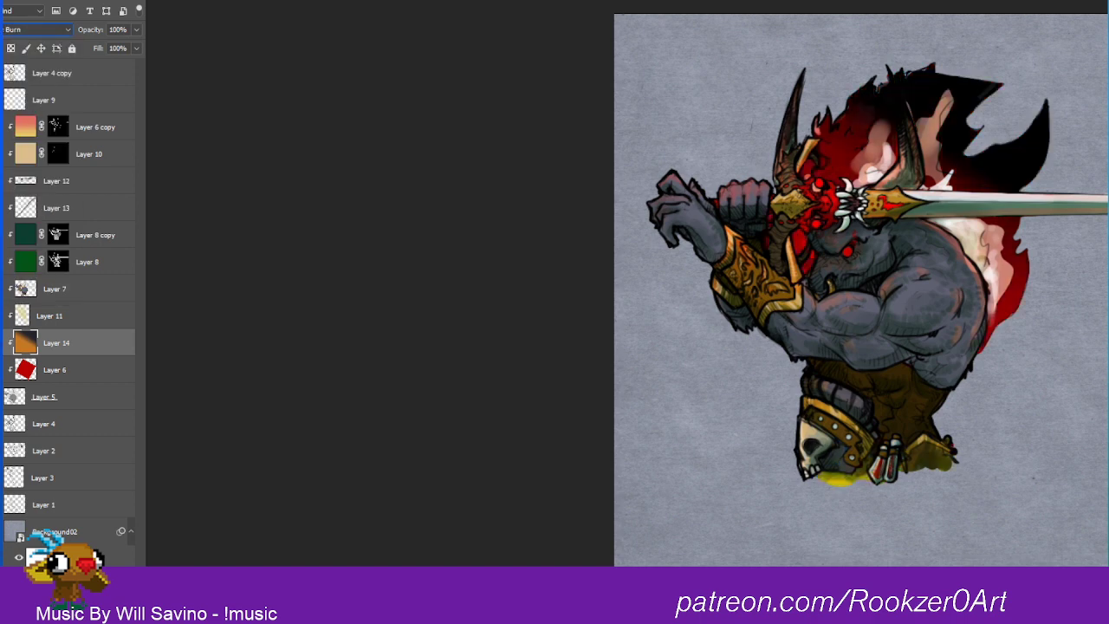
click(43, 29)
click(38, 138)
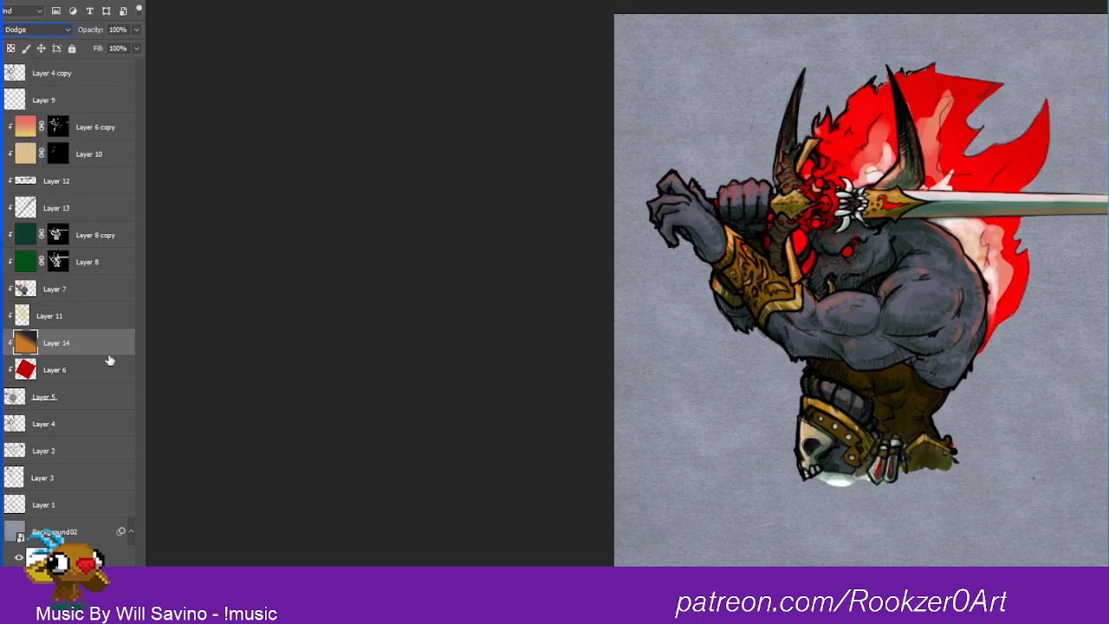
key(ctrl+i)
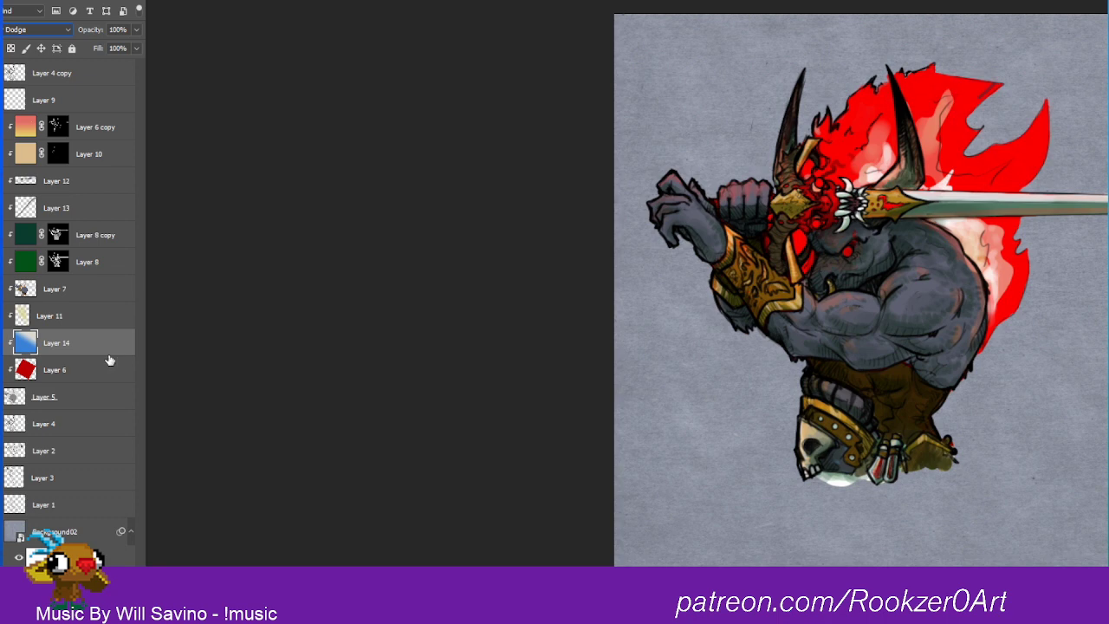
key(ctrl+u)
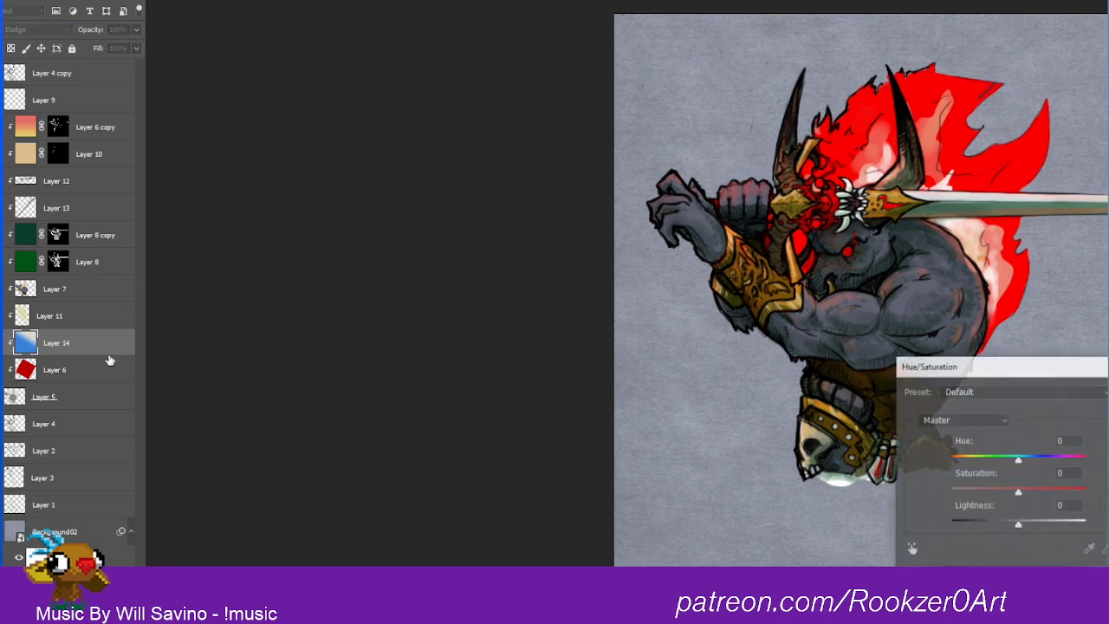
drag(1018, 459, 1073, 460)
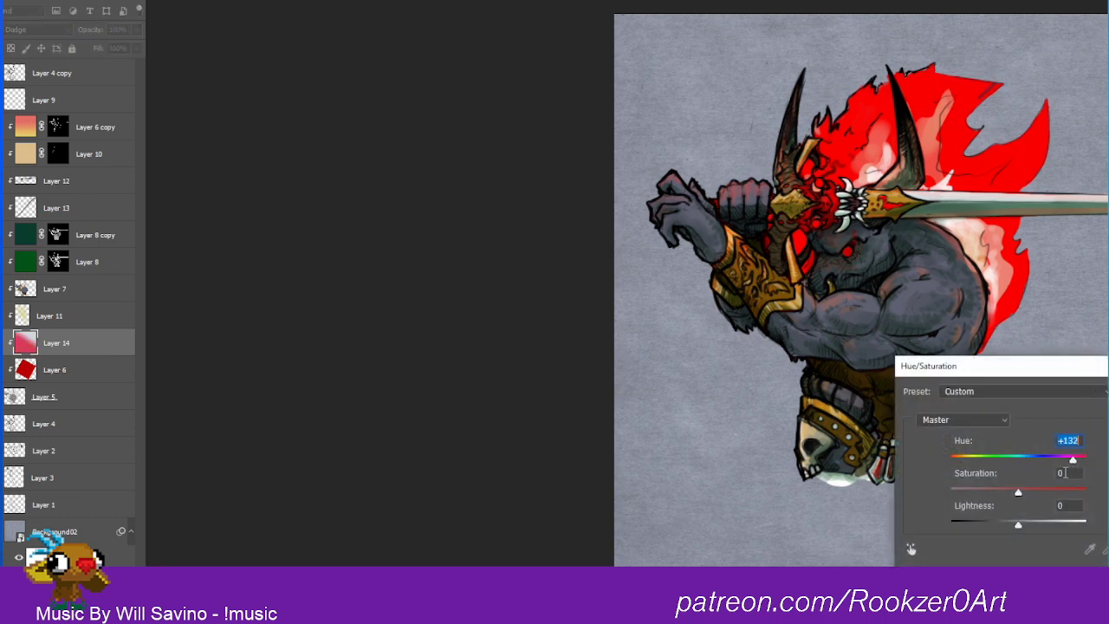
drag(1018, 493, 1054, 524)
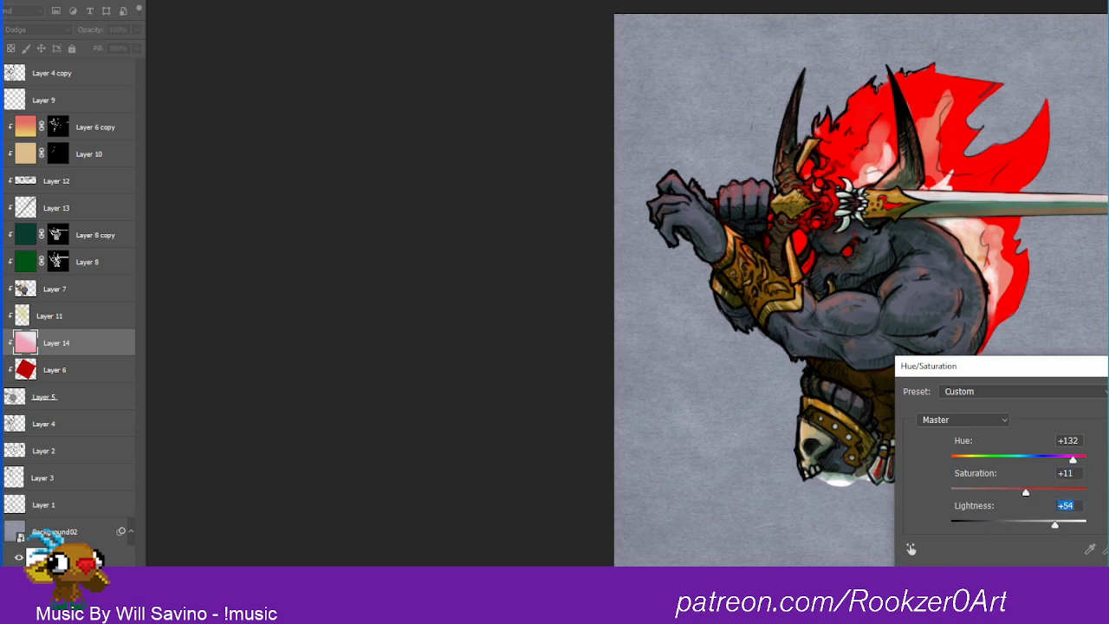
key(Escape)
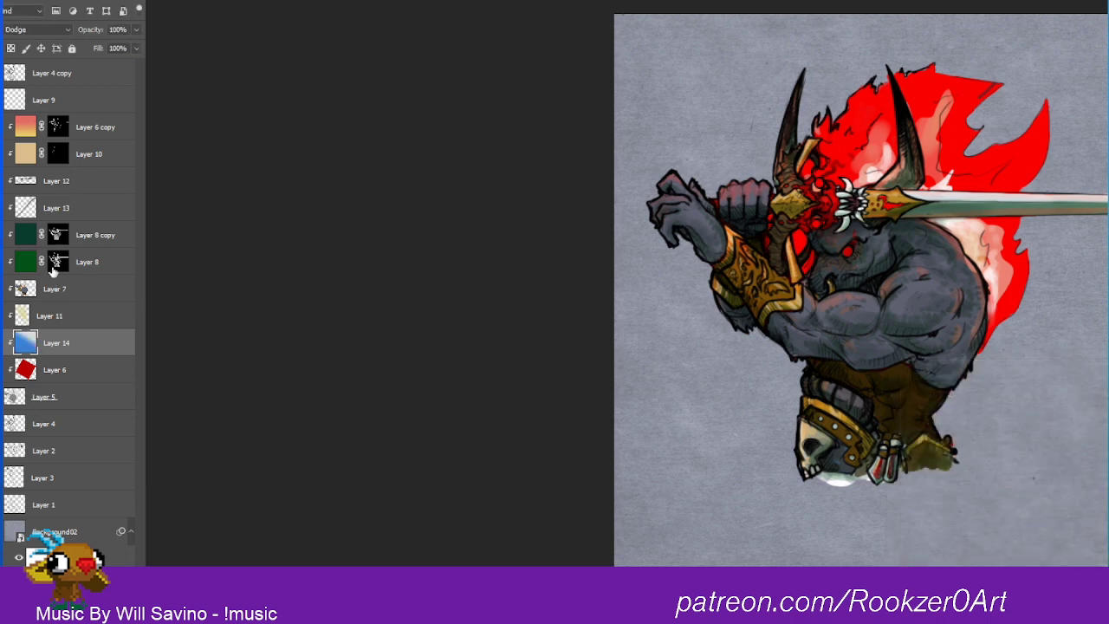
Step: Set Layer 14 to Color Burn and replace its fill with a diagonal black-and-white gradient
click(59, 30)
click(31, 84)
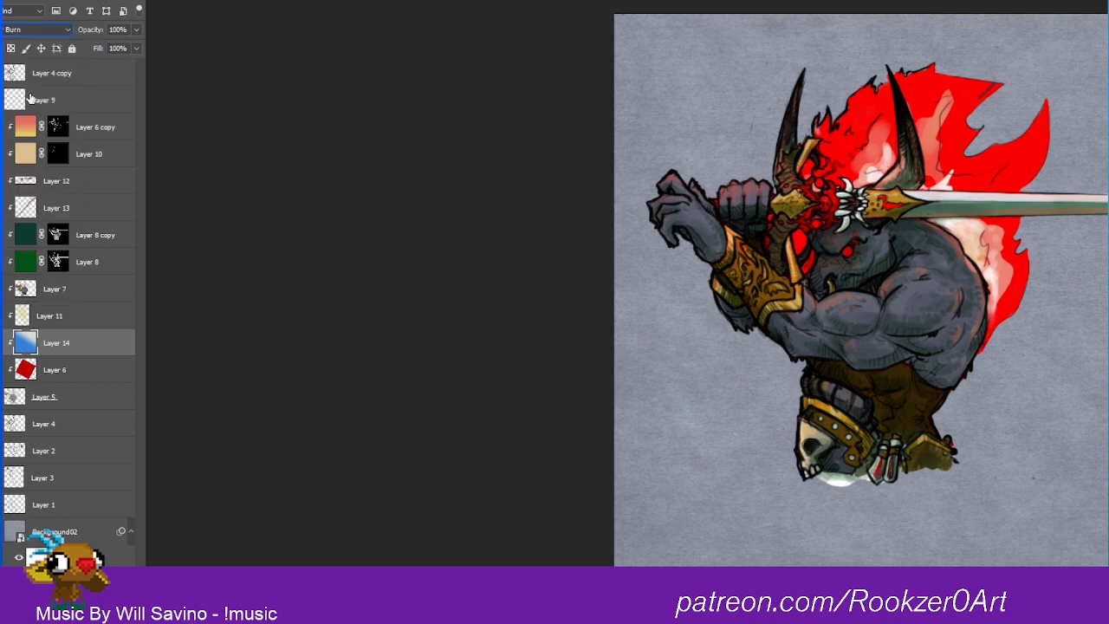
key(ctrl+u)
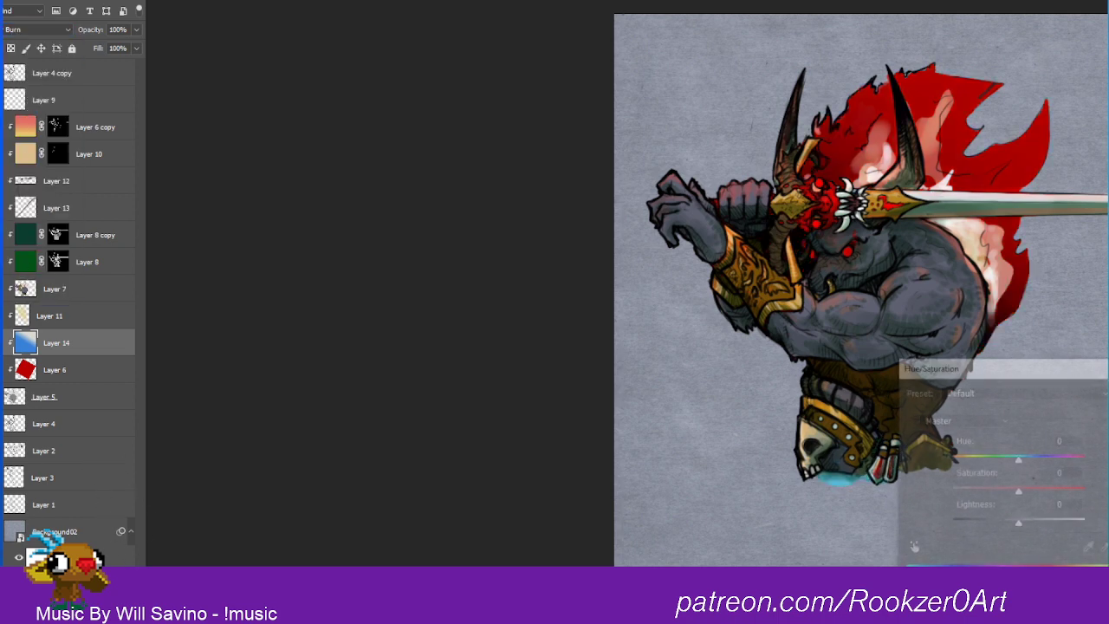
key(Escape)
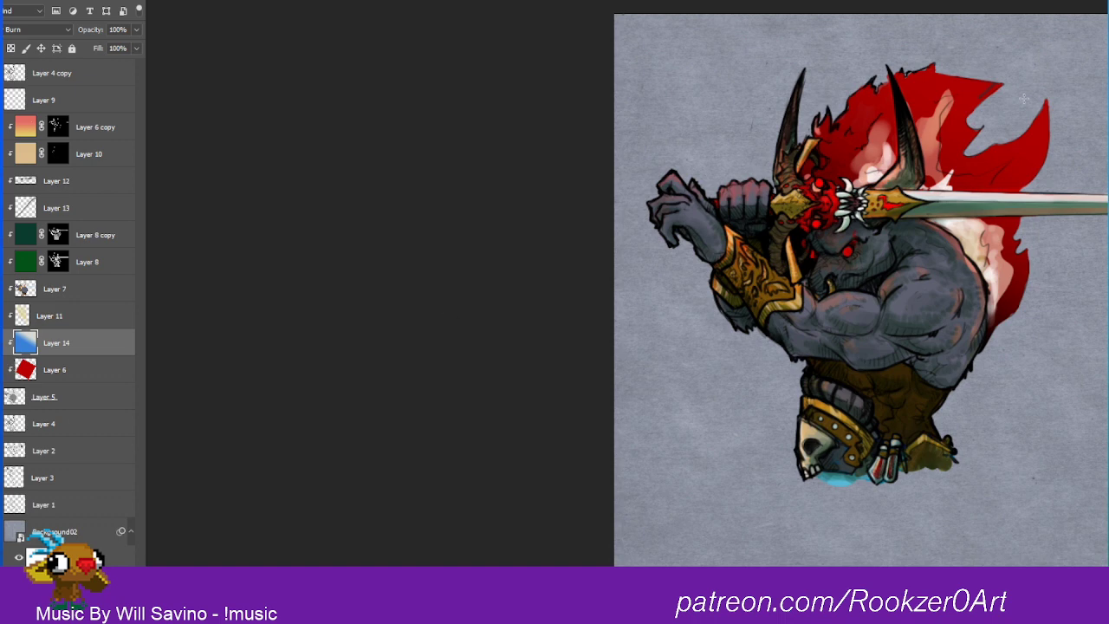
drag(1014, 115, 733, 565)
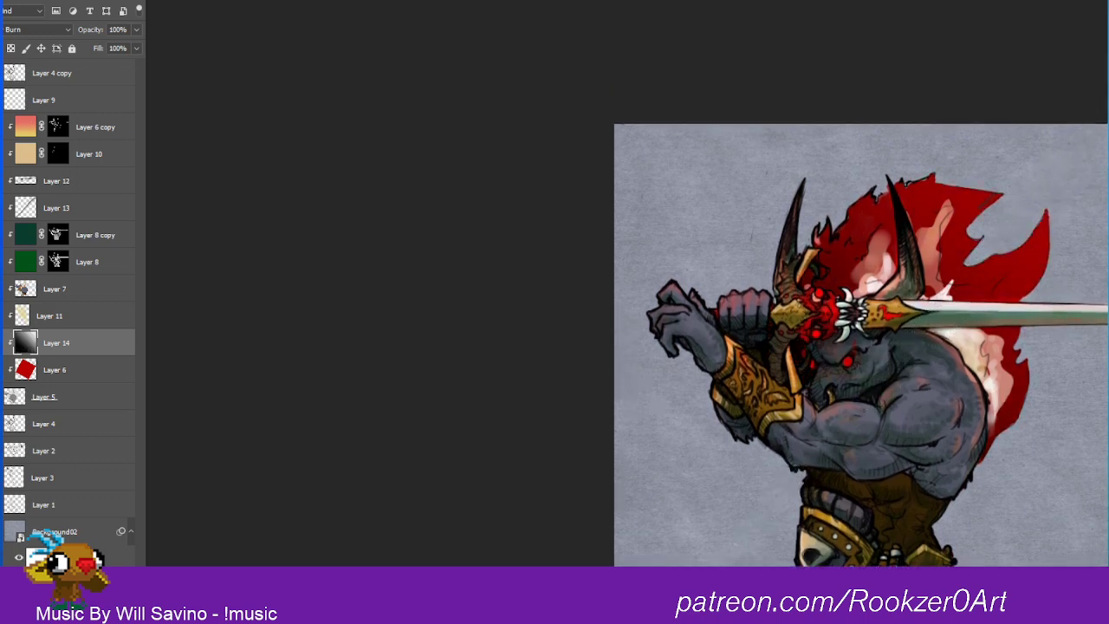
drag(1108, 66, 795, 527)
Step: Colorize Layer 14's gradient green using Hue/Saturation, with slightly raised lightness
key(ctrl+u)
click(1108, 549)
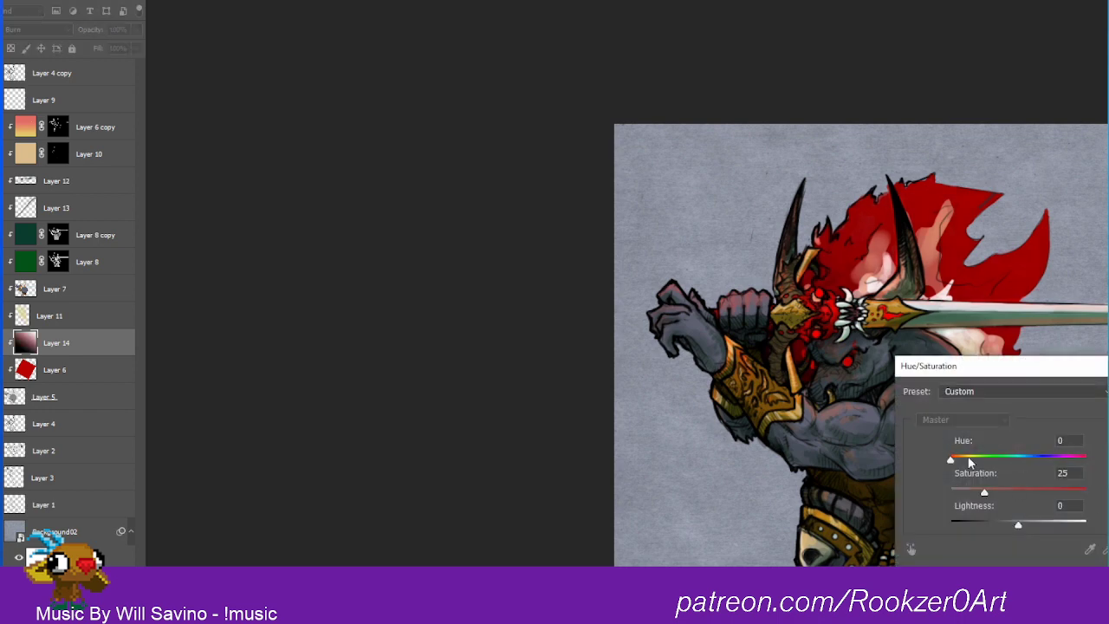
drag(956, 460, 1007, 490)
mouse_move(1021, 528)
mouse_down()
mouse_move(1050, 527)
mouse_move(1019, 528)
mouse_move(1029, 526)
mouse_up()
key(Return)
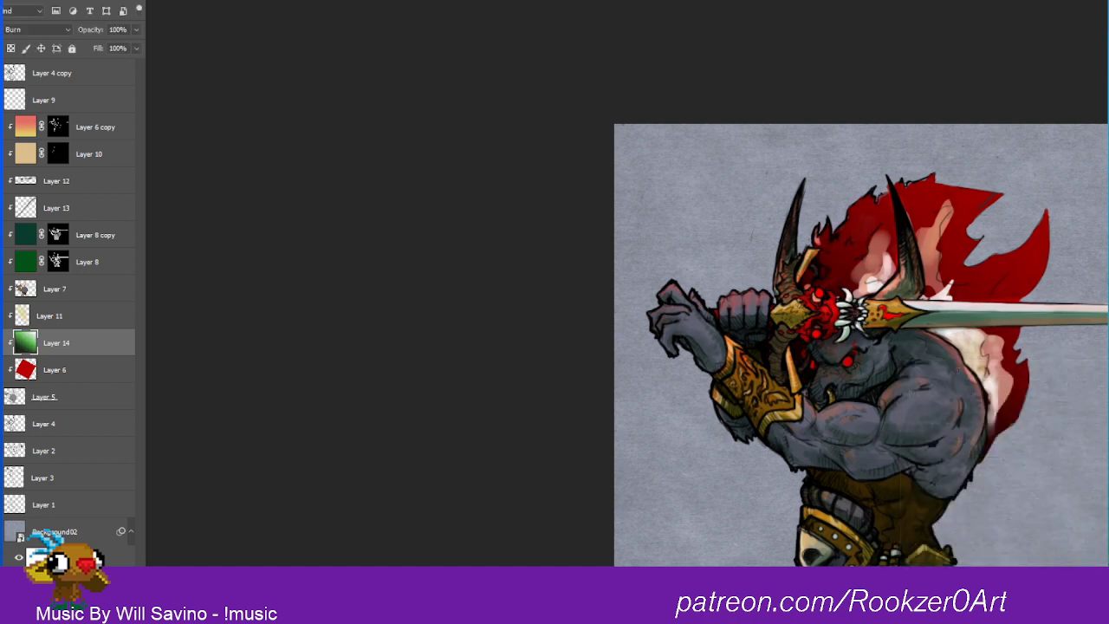
Step: Try the Color Dodge and Multiply blend modes on Layer 14
click(38, 29)
click(31, 141)
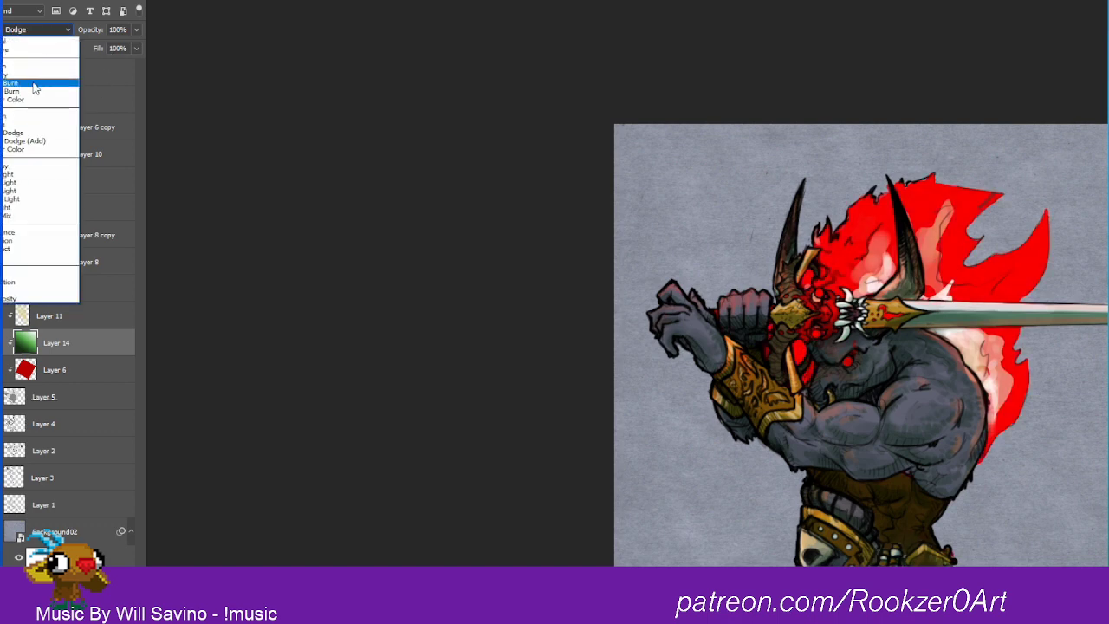
click(40, 76)
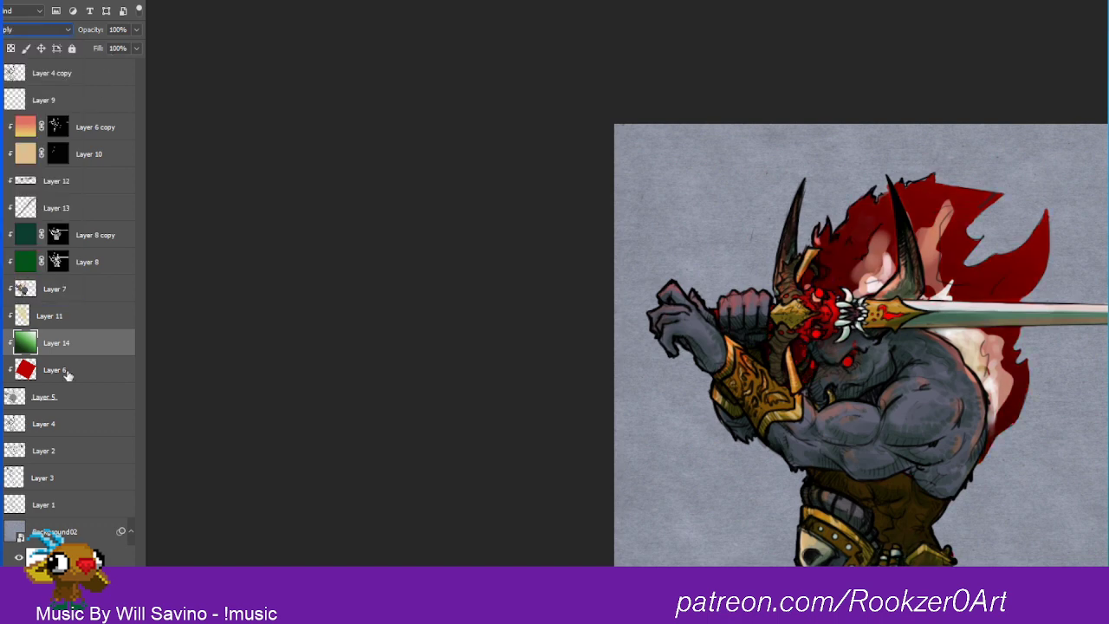
Step: Try a Hue/Saturation shift on Layer 14 with hue -110, saturation +70 and lightness +49, plus further hue and lightness variations
key(ctrl+u)
drag(1019, 491, 1044, 525)
drag(1020, 459, 1065, 457)
drag(992, 494, 1051, 526)
drag(1071, 469, 971, 466)
drag(1032, 487, 1099, 491)
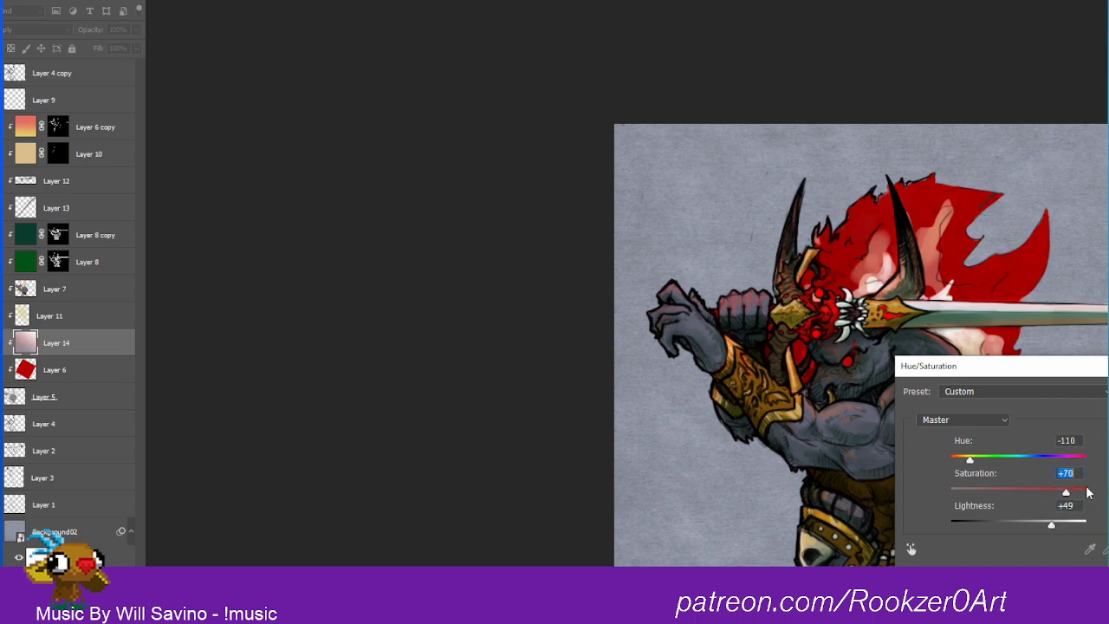
drag(1051, 525, 998, 525)
mouse_move(971, 460)
mouse_down()
mouse_move(1055, 460)
mouse_move(979, 460)
mouse_up()
key(Return)
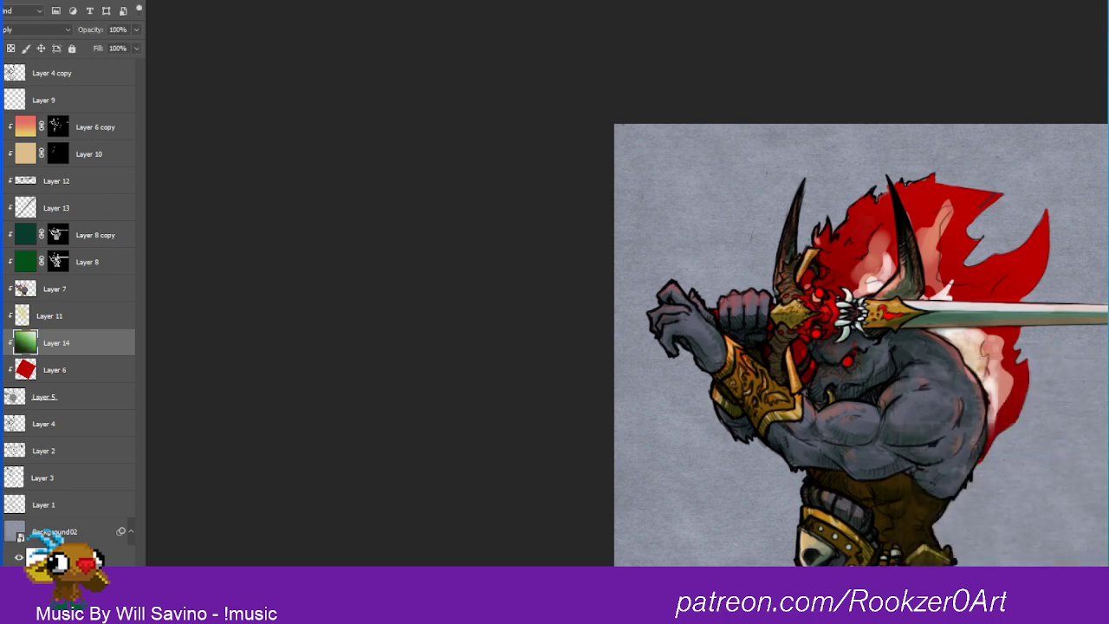
Step: Try a Light blend mode on Layer 14 together with Hue/Saturation at hue +160, saturation +47 and lightness +42
click(46, 28)
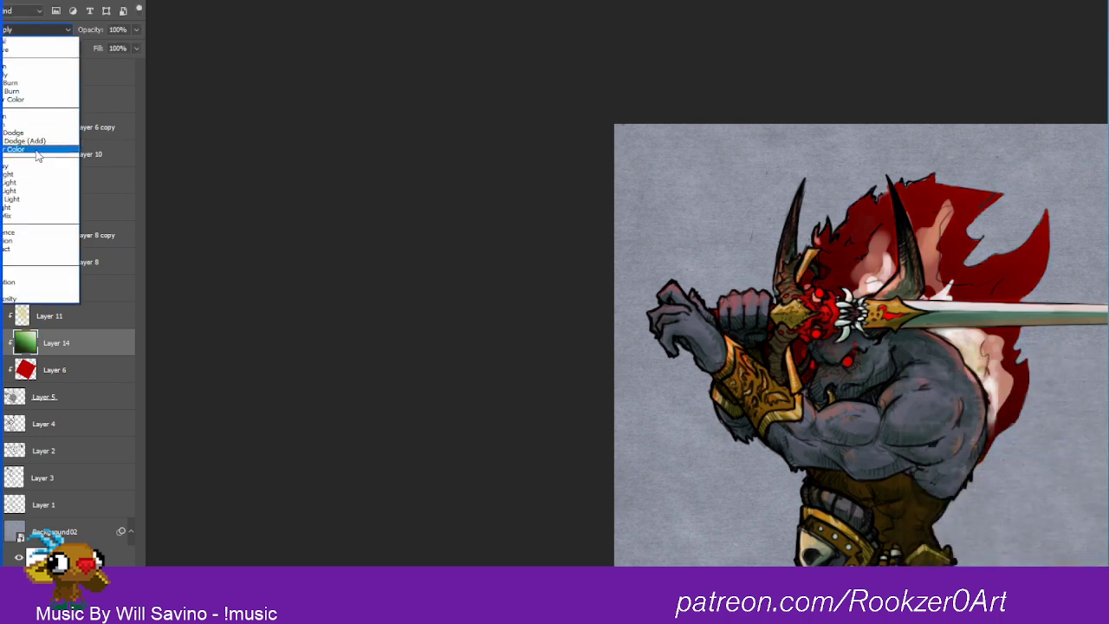
click(19, 184)
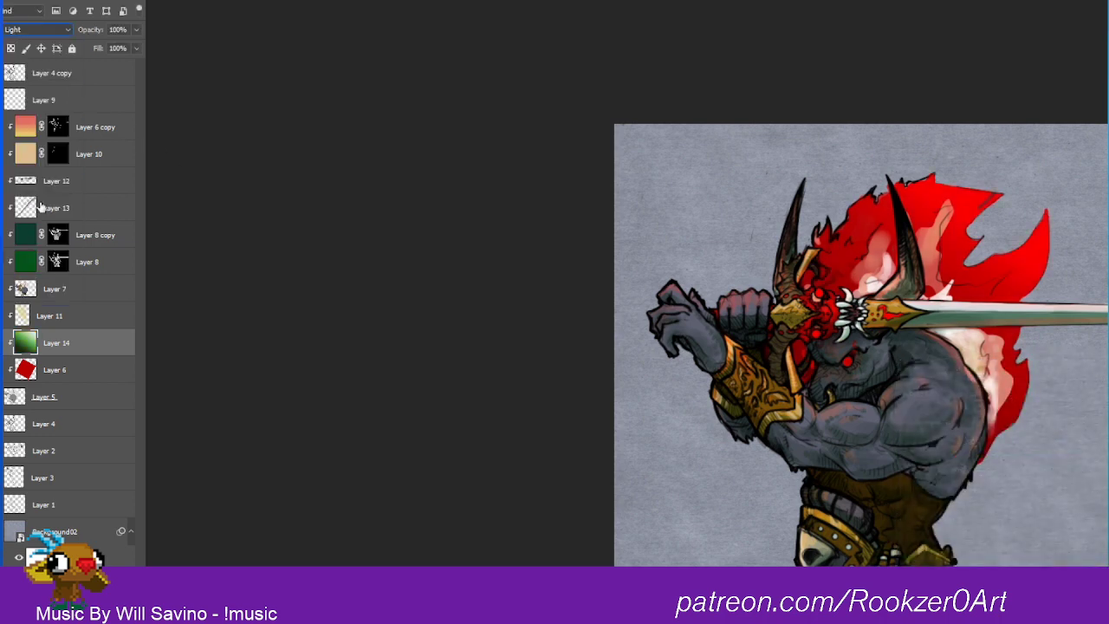
key(ctrl+u)
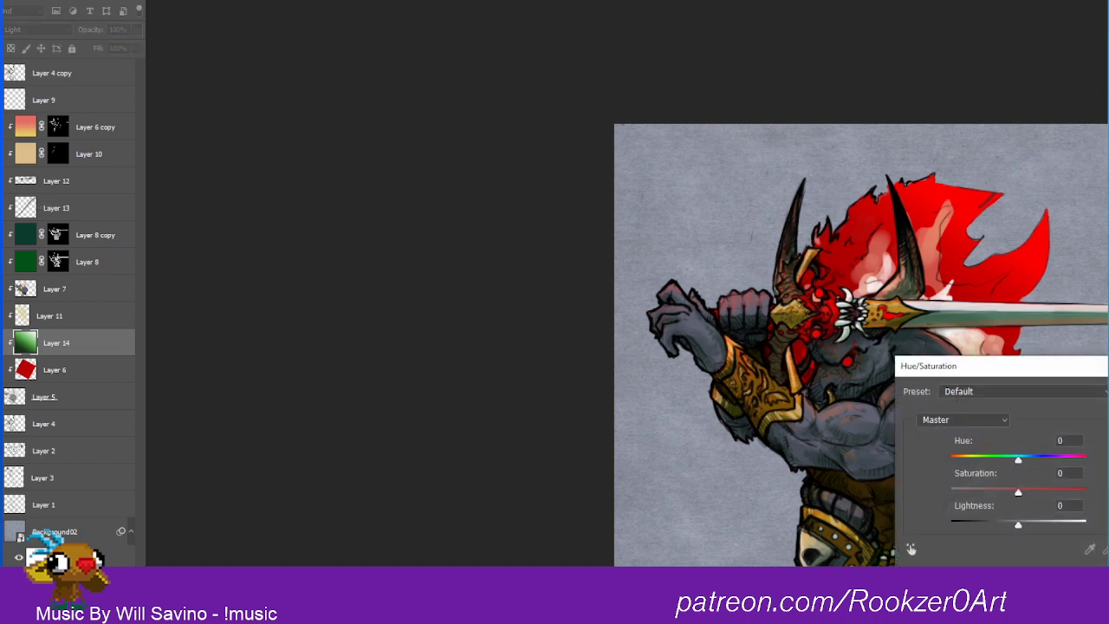
drag(1023, 465, 1061, 460)
drag(1021, 494, 1051, 526)
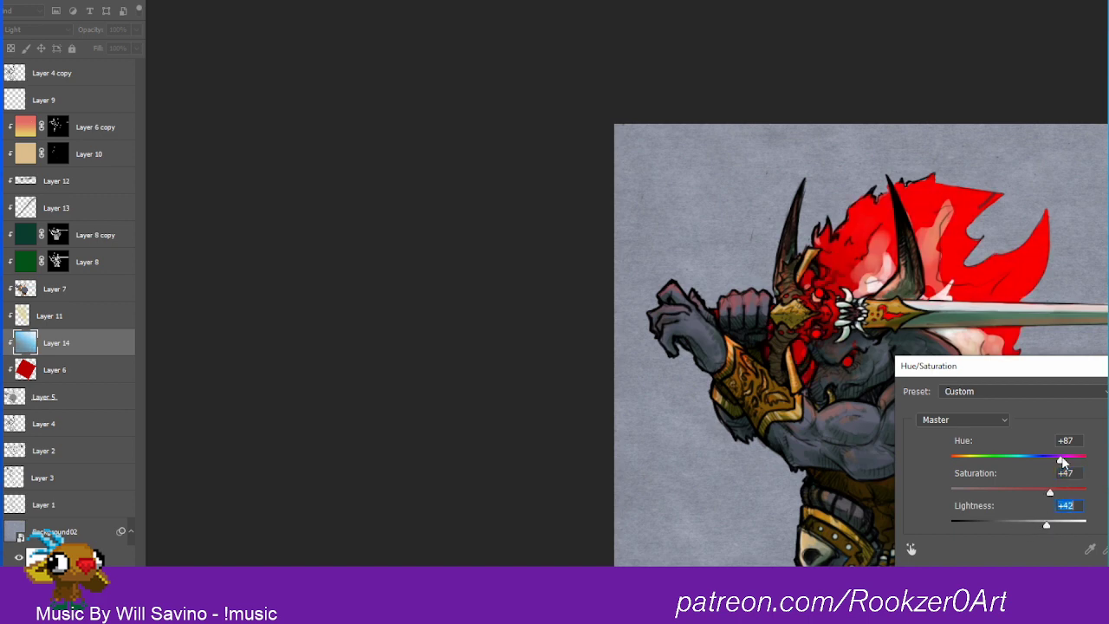
mouse_move(1062, 462)
mouse_down()
mouse_move(986, 471)
mouse_move(1082, 463)
mouse_up()
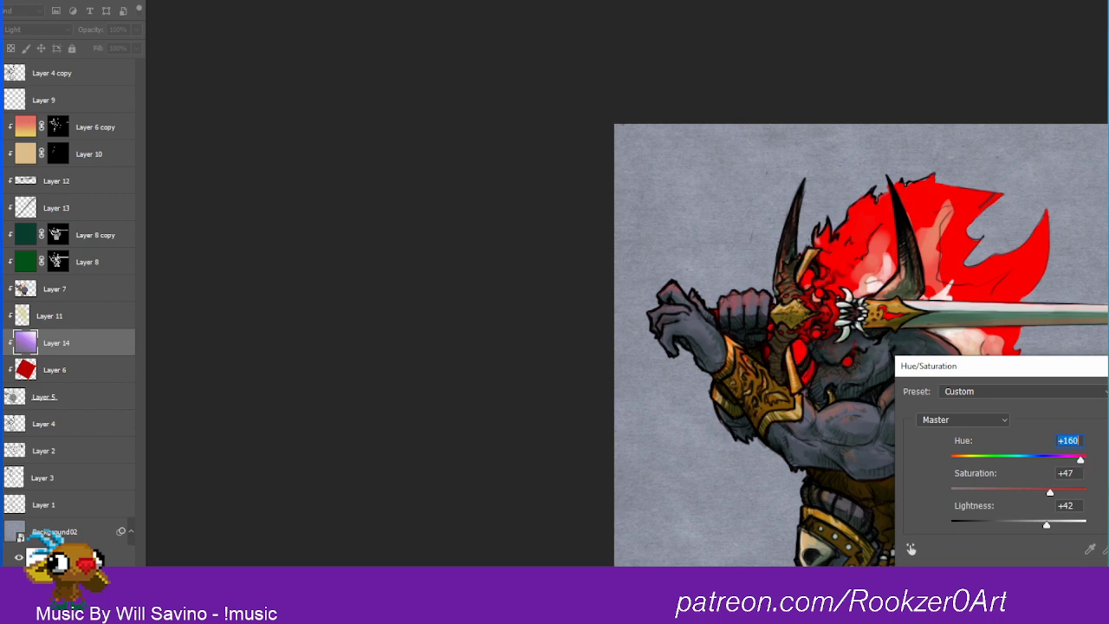
click(1108, 549)
drag(954, 461, 1084, 457)
key(Return)
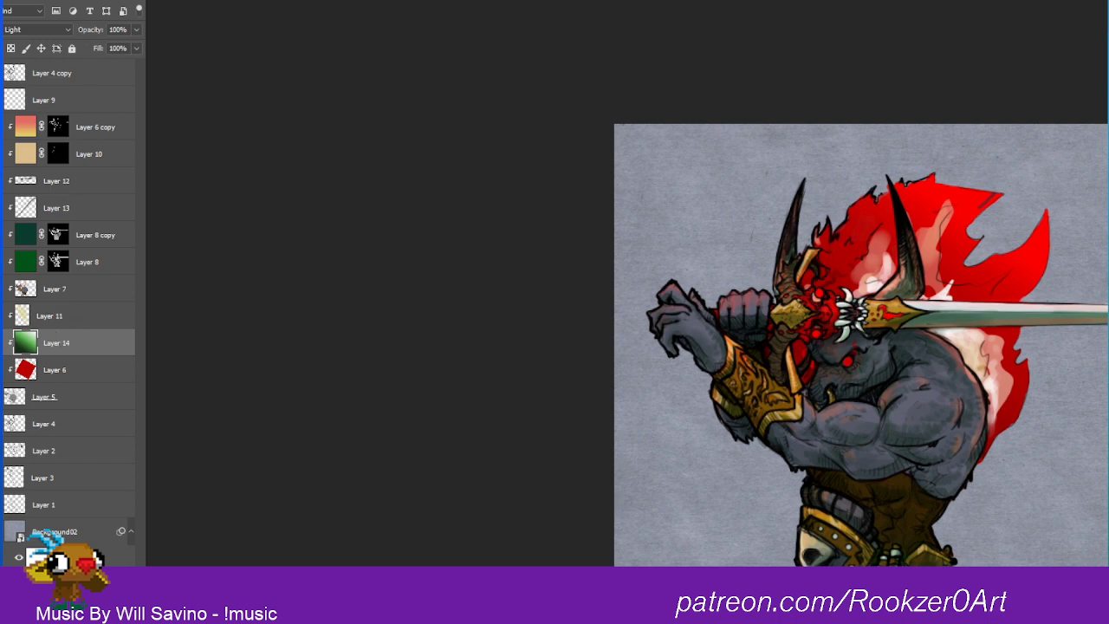
Step: Set Layer 14 to Normal, recolour it red with hue -105, saturation +97 and lightness +11, and reposition its gradient over the mane
click(56, 32)
click(46, 43)
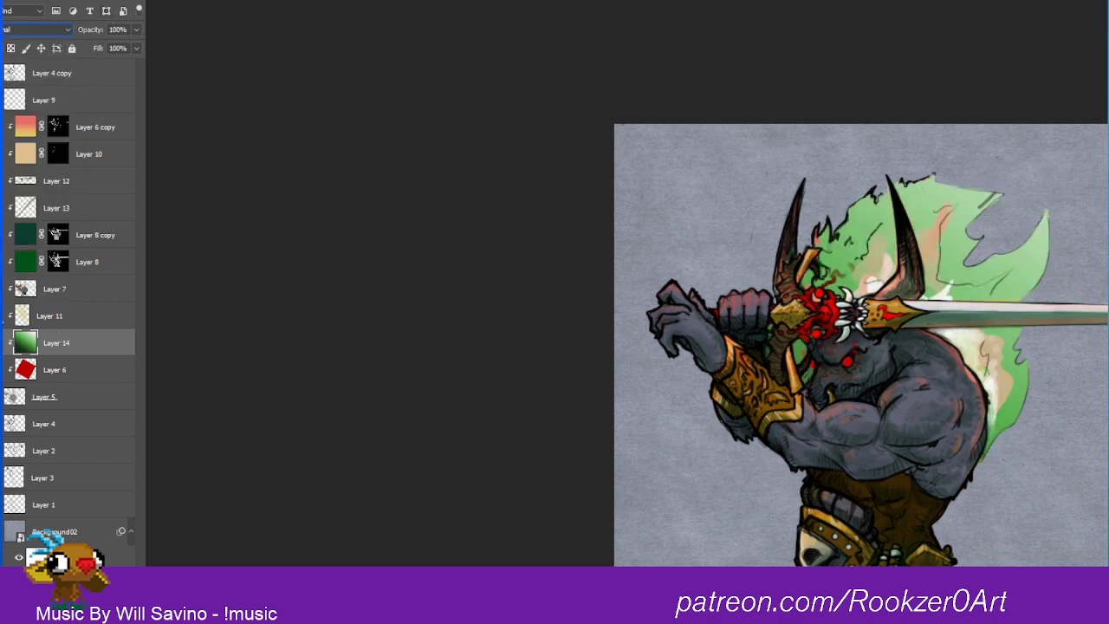
key(ctrl+u)
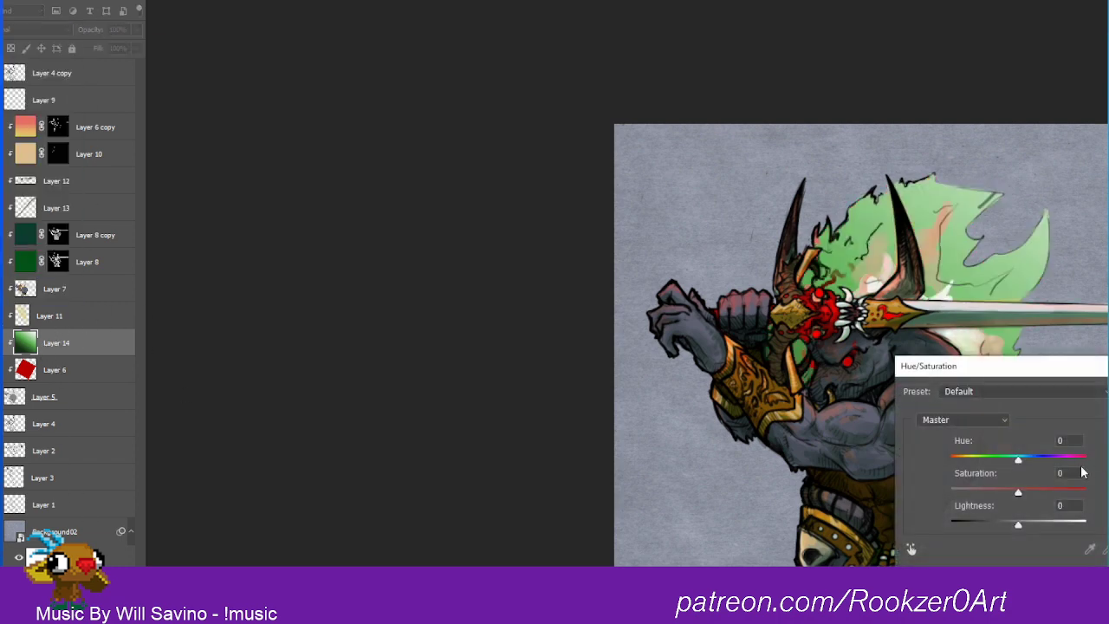
drag(1018, 458, 1050, 492)
mouse_move(1018, 526)
mouse_down()
mouse_move(1035, 525)
mouse_move(1010, 525)
mouse_up()
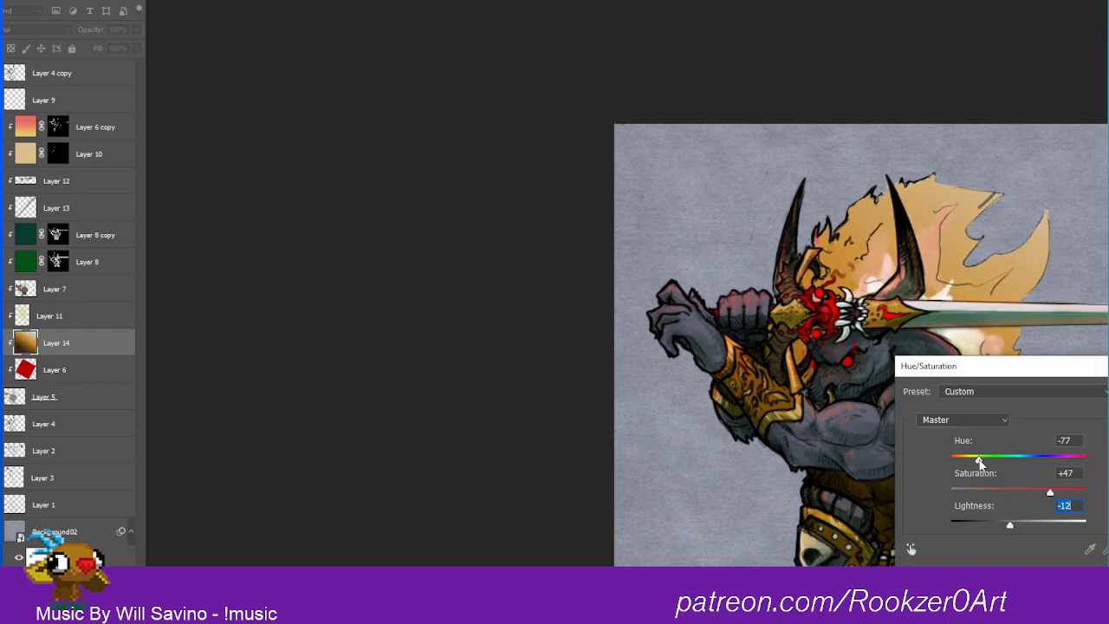
mouse_move(979, 462)
mouse_down()
mouse_move(1067, 460)
mouse_move(961, 460)
mouse_move(982, 460)
mouse_move(972, 461)
mouse_up()
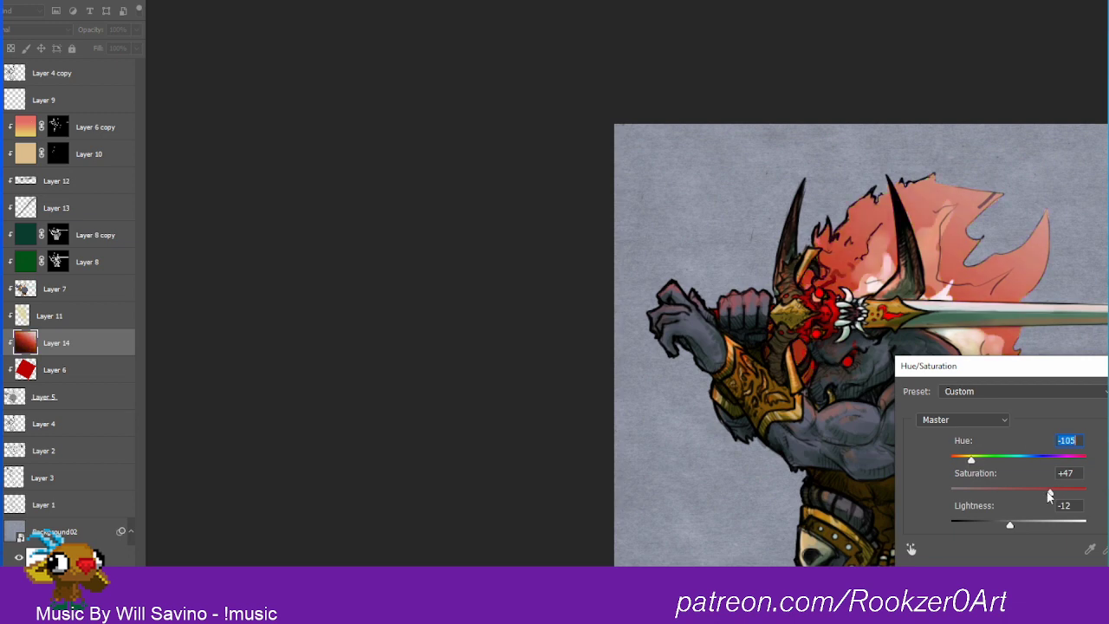
drag(1048, 496, 1085, 490)
mouse_move(1009, 525)
mouse_down()
mouse_move(1037, 528)
mouse_move(1026, 532)
mouse_up()
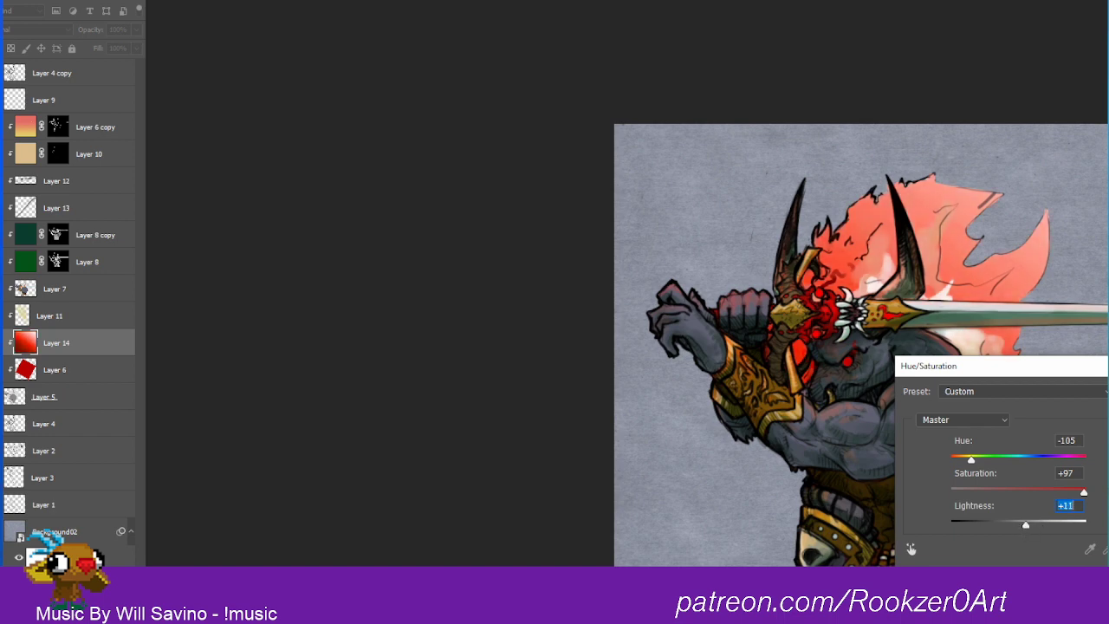
key(Return)
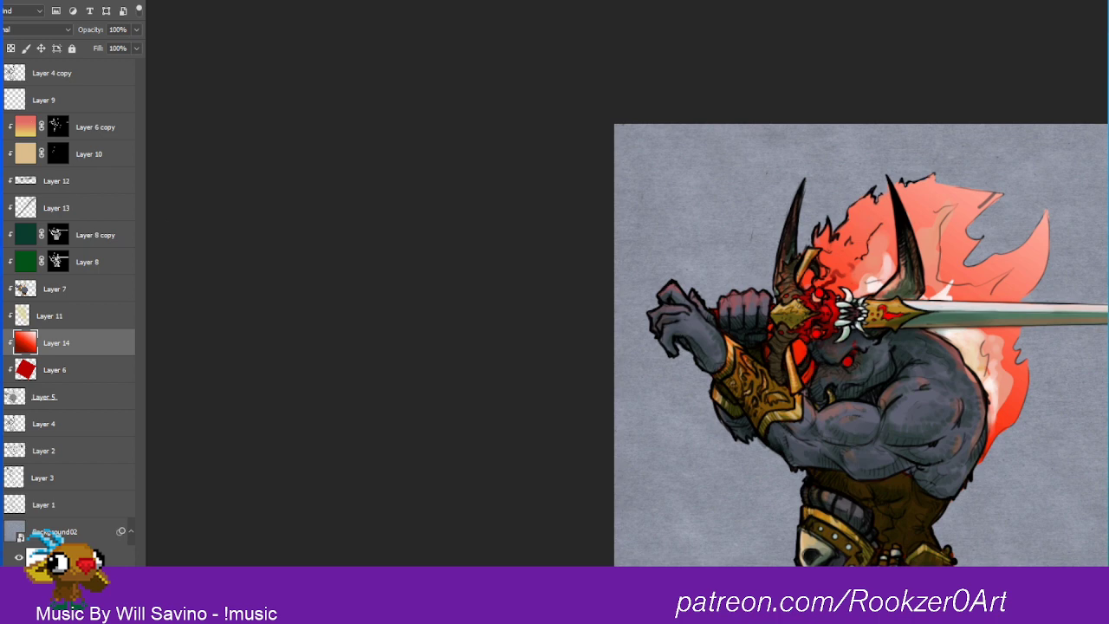
drag(915, 415, 1005, 319)
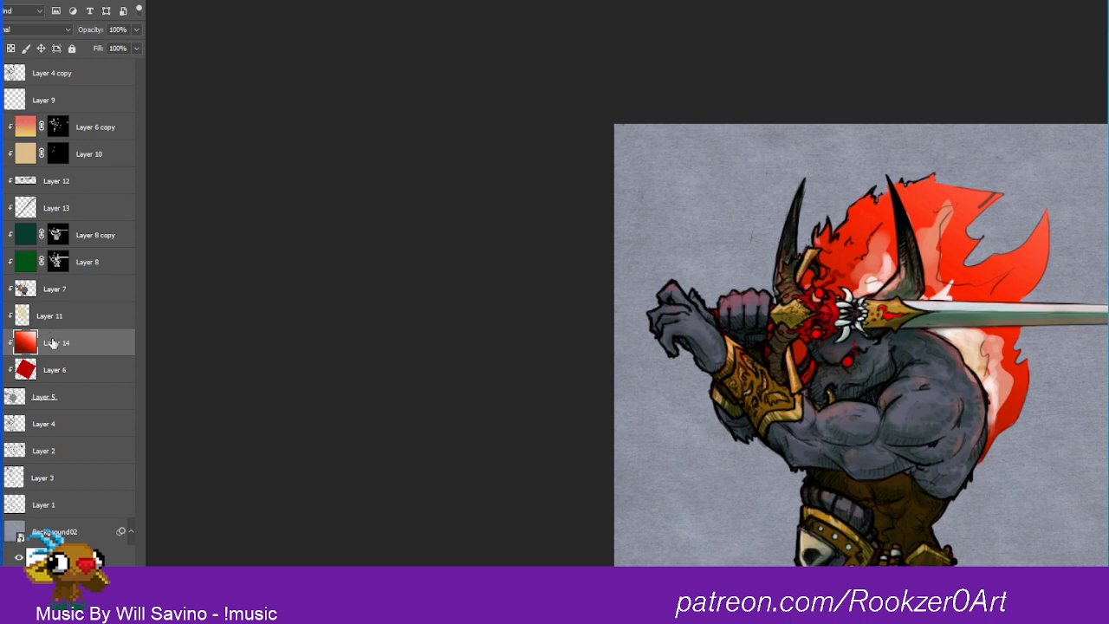
Step: On a new clipped layer above Layer 14, fill a lassoed inner-flame shape behind the head and shoulder with bright yellow
click(109, 599)
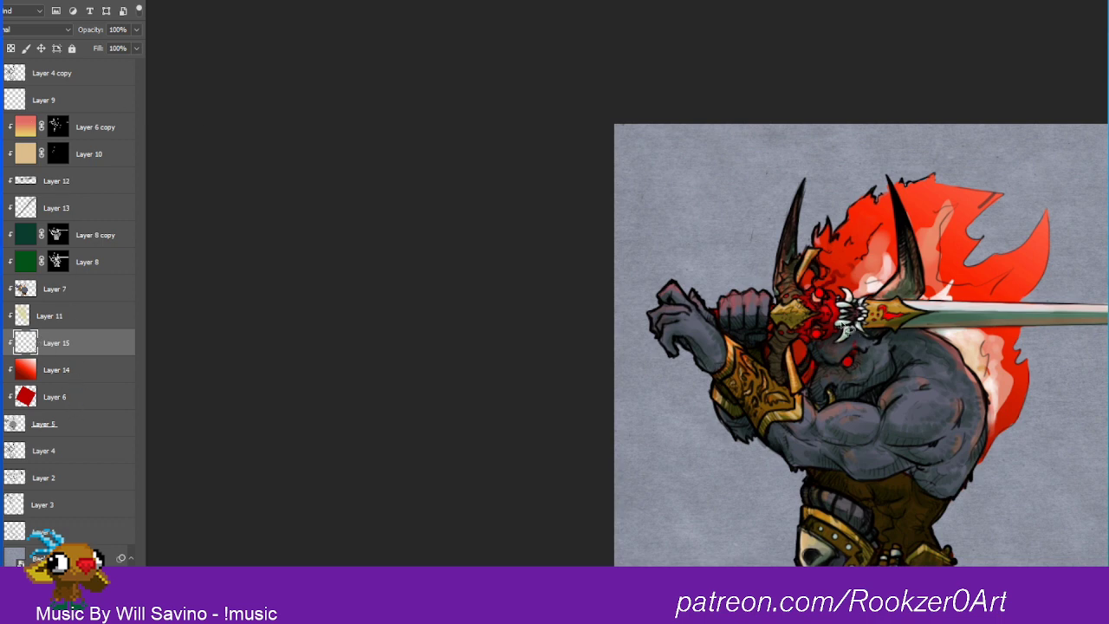
mouse_move(830, 337)
mouse_down()
mouse_move(821, 260)
mouse_move(860, 232)
mouse_move(856, 253)
mouse_move(866, 259)
mouse_move(892, 223)
mouse_move(888, 276)
mouse_move(947, 252)
mouse_move(931, 276)
mouse_move(940, 297)
mouse_move(994, 284)
mouse_move(973, 332)
mouse_move(991, 355)
mouse_move(988, 419)
mouse_move(954, 420)
mouse_move(903, 351)
mouse_move(845, 347)
mouse_up()
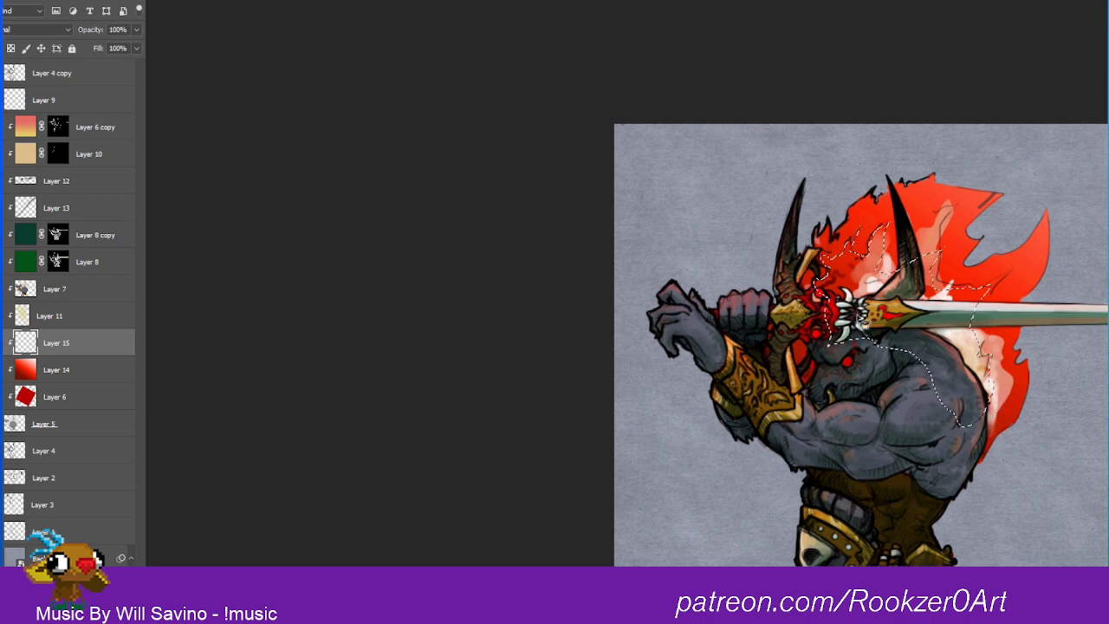
click(15, 409)
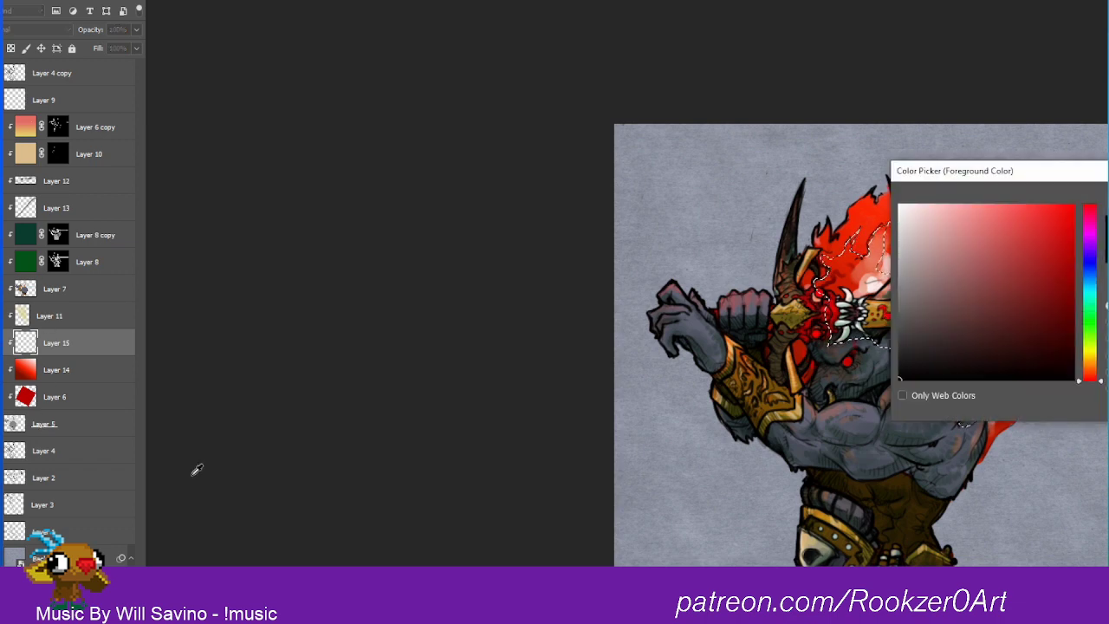
click(1095, 348)
drag(1094, 348, 1094, 356)
key(Return)
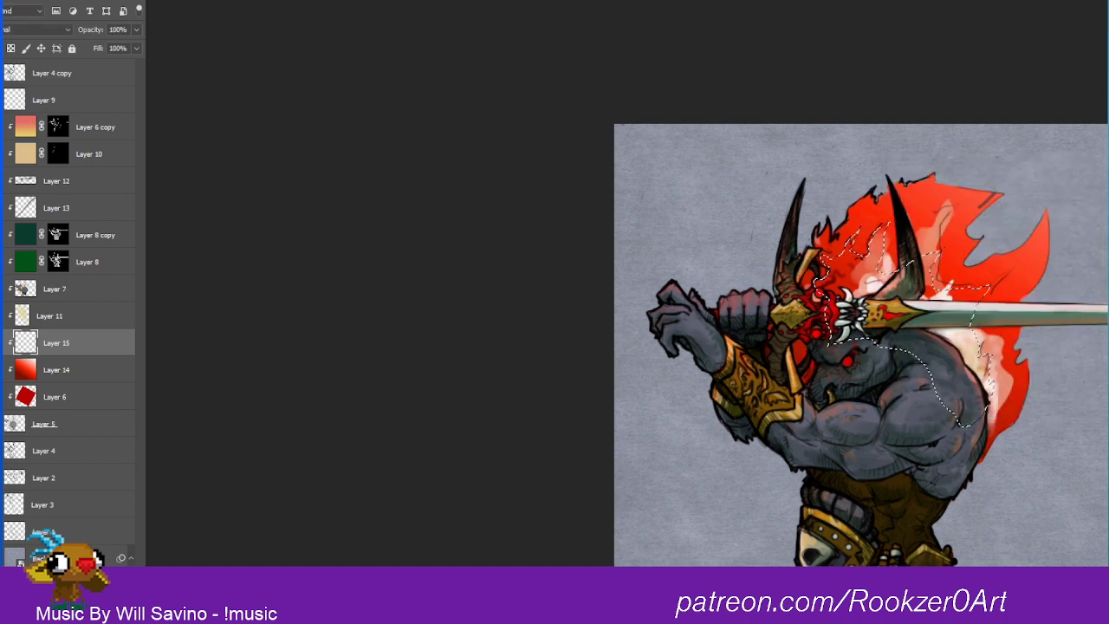
key(alt+BackSpace)
key(ctrl+d)
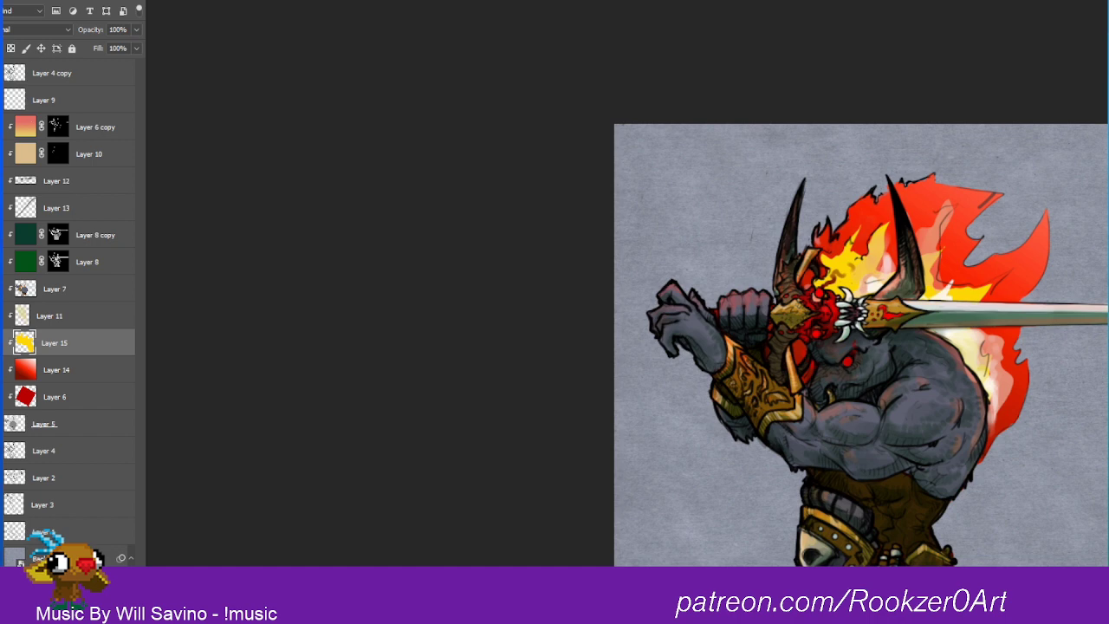
Step: Liquify the yellow flame shape with a smaller brush, pulling its tips up and outward into longer tongues
click(171, 1)
click(208, 54)
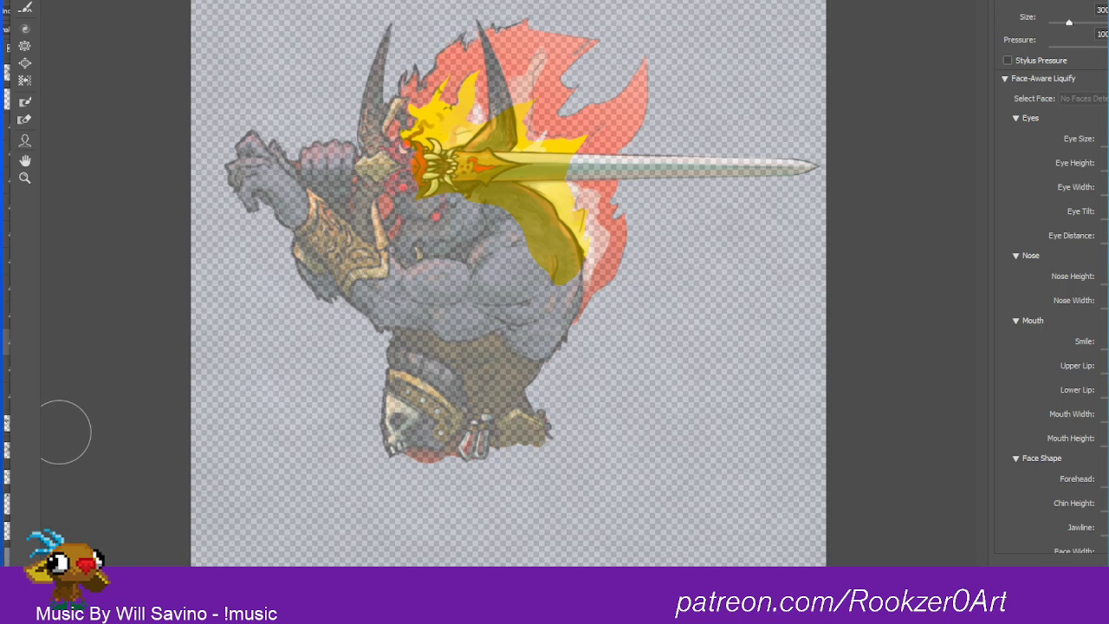
key(bracketleft)
key(bracketleft)
key(bracketleft)
key(bracketleft)
key(bracketleft)
key(bracketleft)
drag(468, 88, 490, 66)
drag(519, 106, 533, 92)
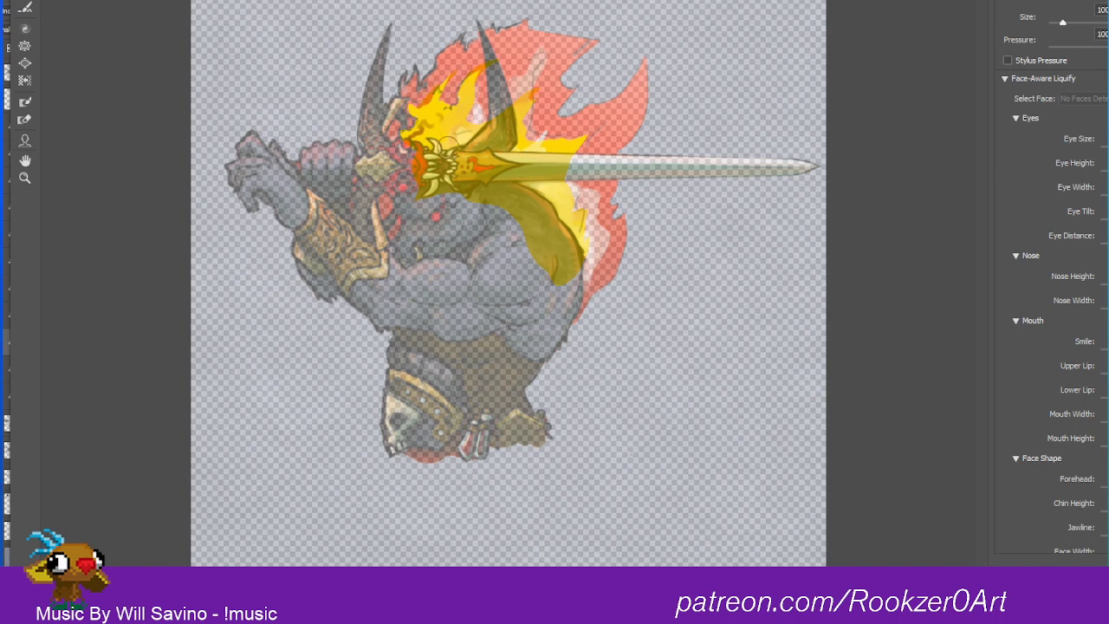
drag(438, 93, 449, 80)
drag(575, 146, 630, 82)
drag(560, 222, 583, 154)
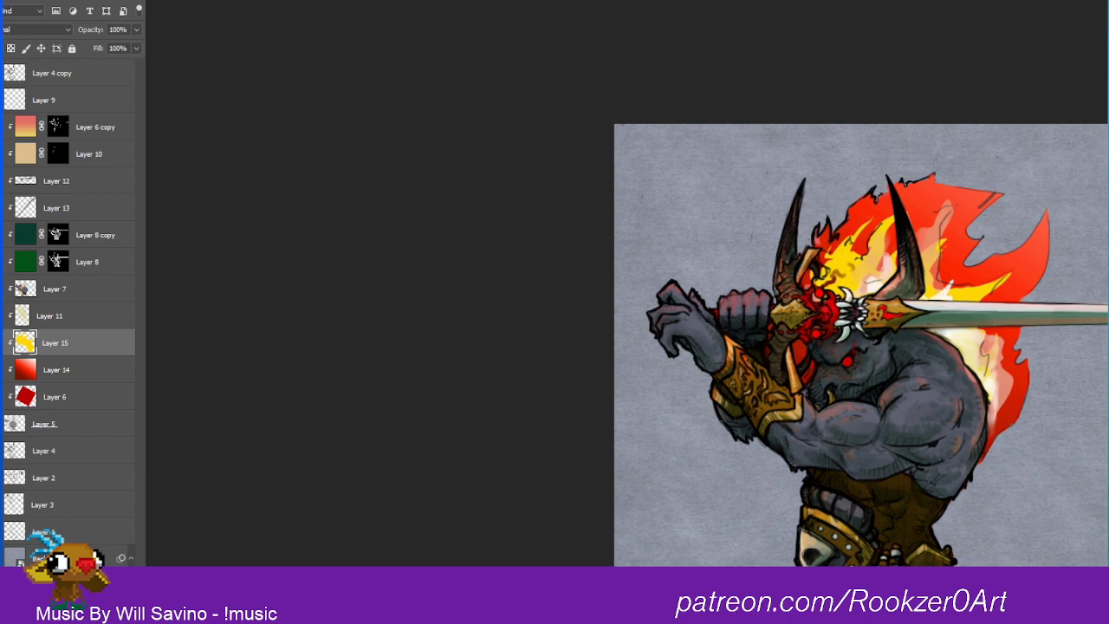
Step: Add a layer mask to Layer 15 and try diagonal black-to-white gradients on it
click(41, 578)
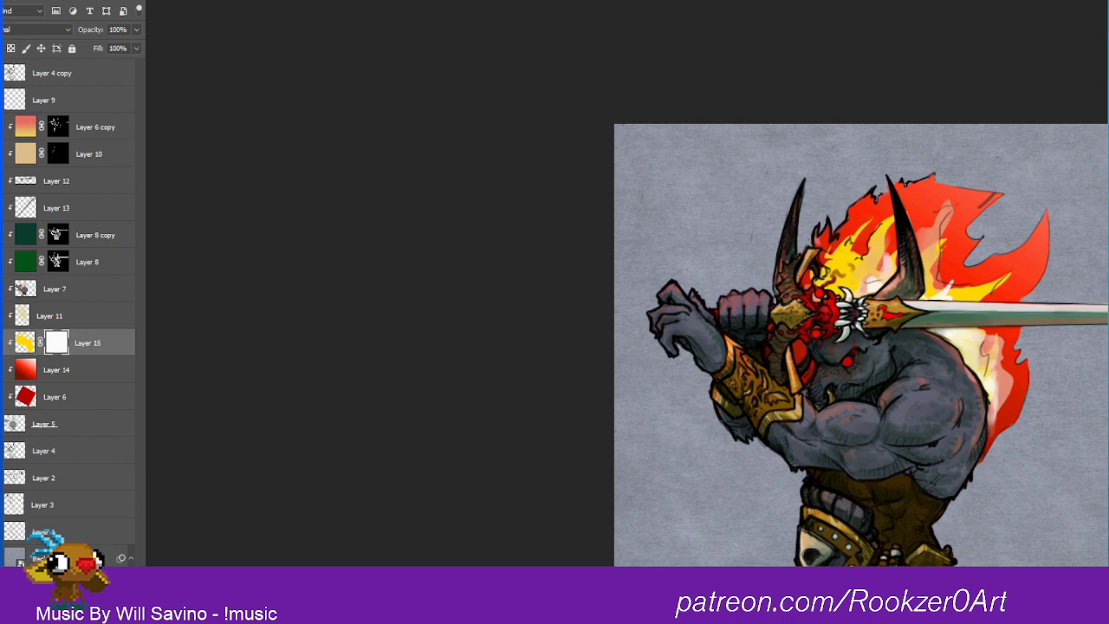
drag(978, 207, 768, 470)
key(ctrl+z)
key(ctrl+z)
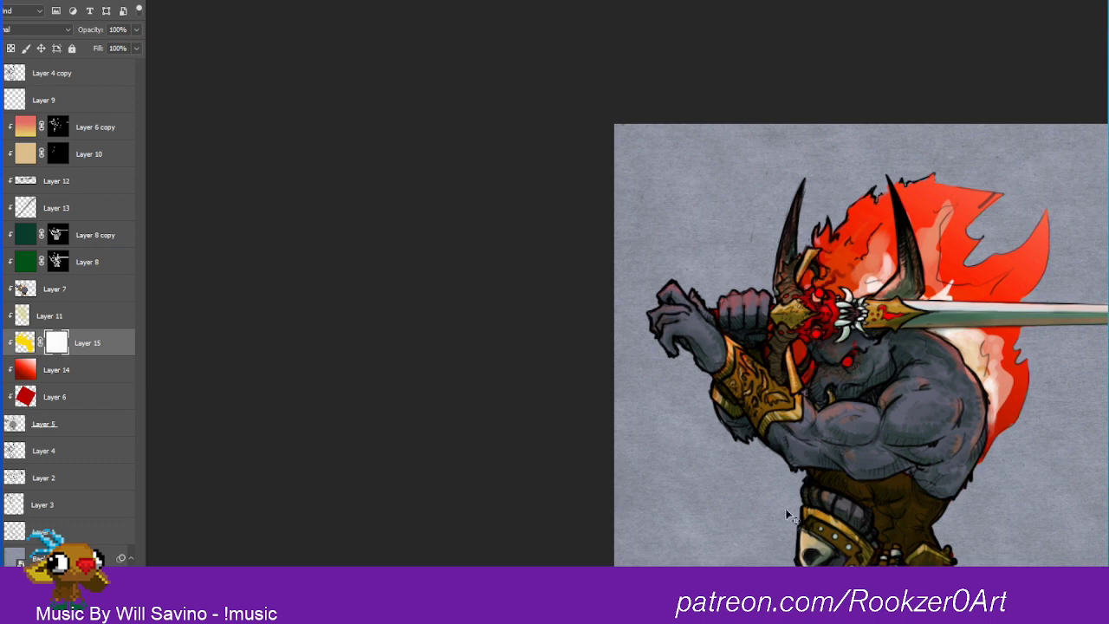
key(ctrl+z)
drag(827, 422, 1055, 155)
key(ctrl+z)
key(ctrl+z)
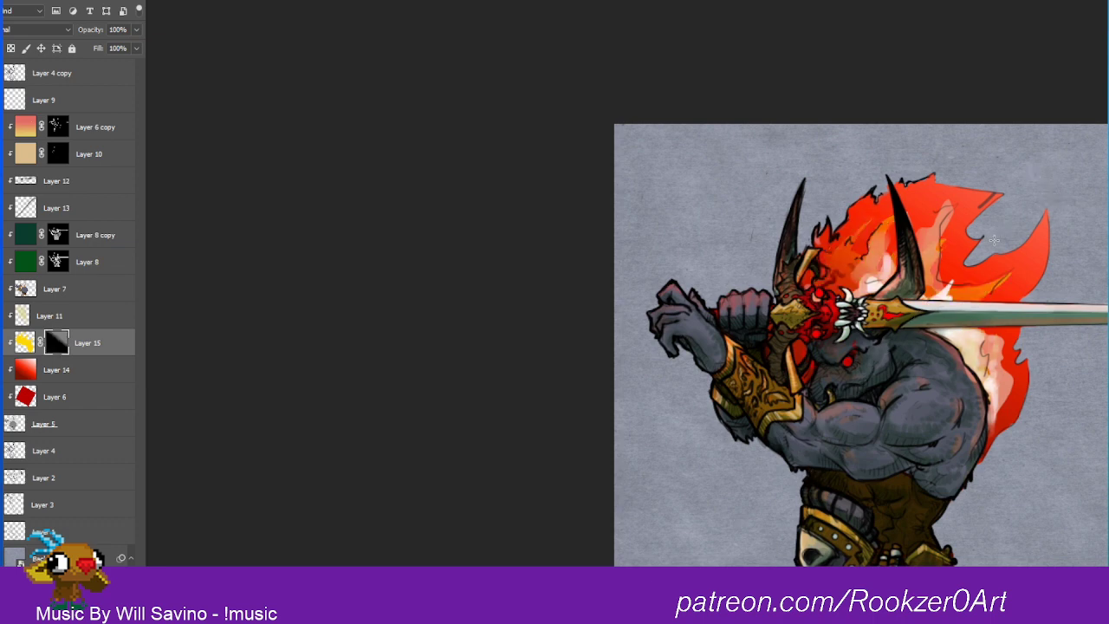
key(ctrl+z)
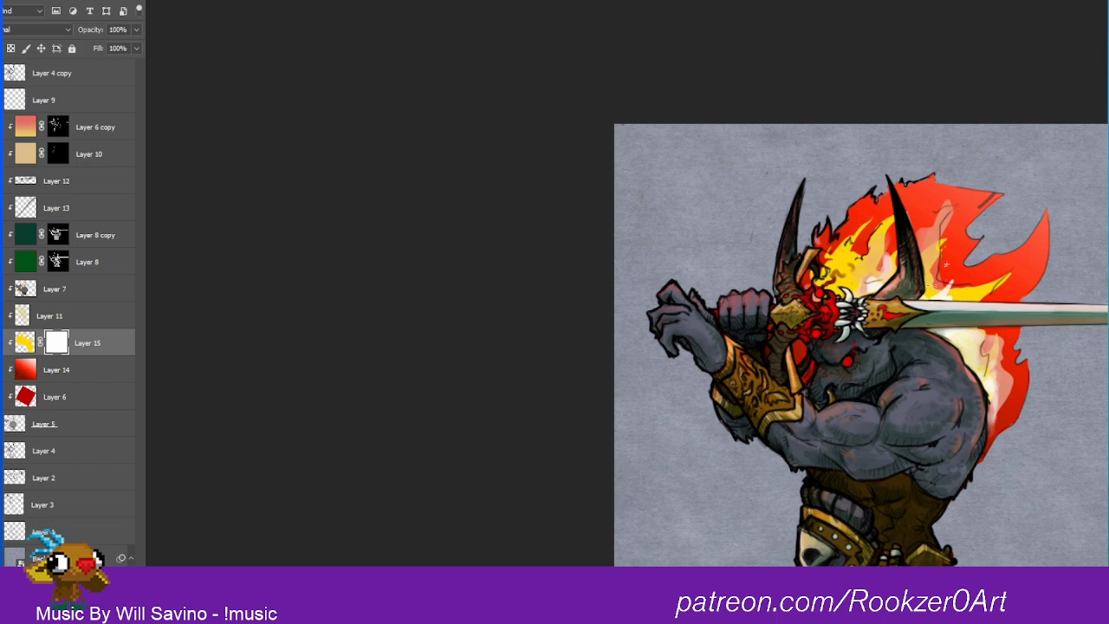
Step: Redo Layer 15's mask gradient so the yellow flames fade out toward the head and shoulder while their upper tips stay bright
key(ctrl+z)
key(ctrl+z)
key(ctrl+z)
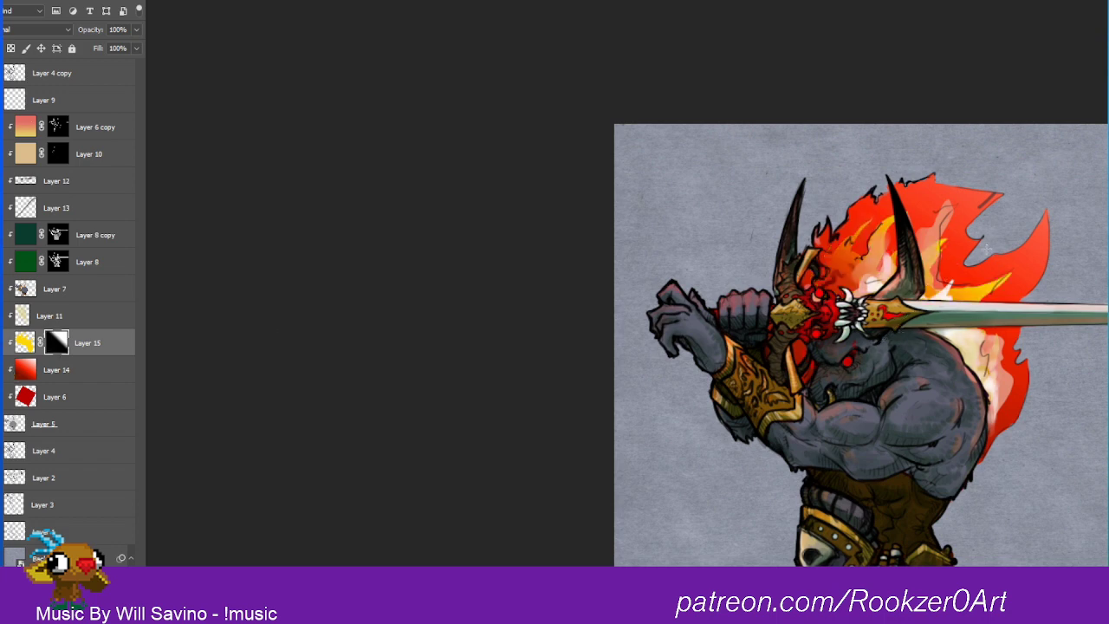
key(ctrl+z)
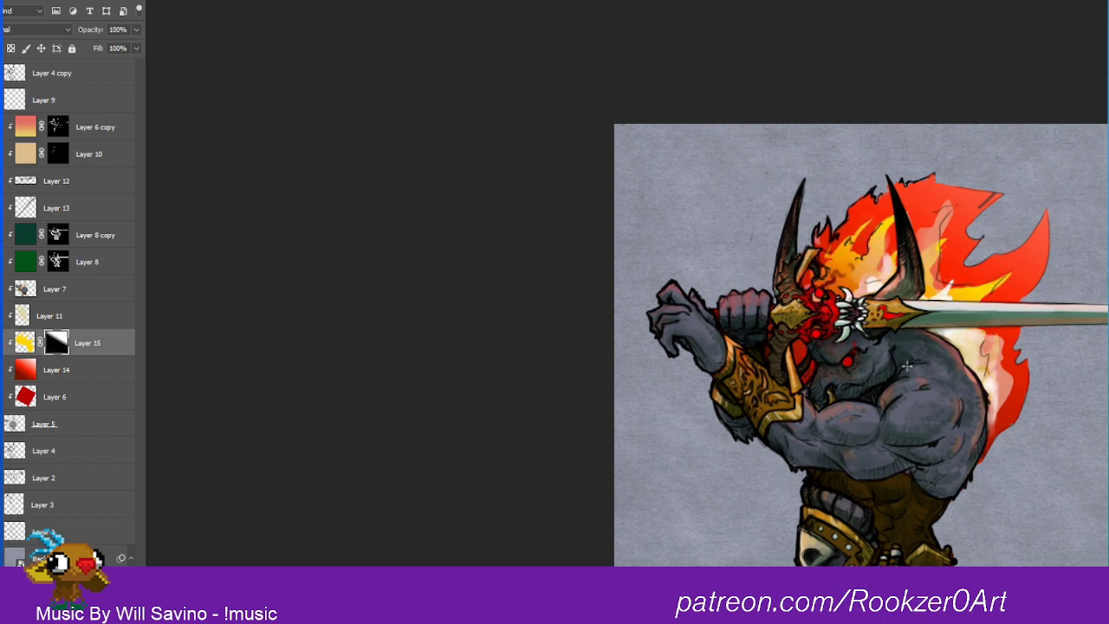
key(ctrl+z)
key(ctrl+z)
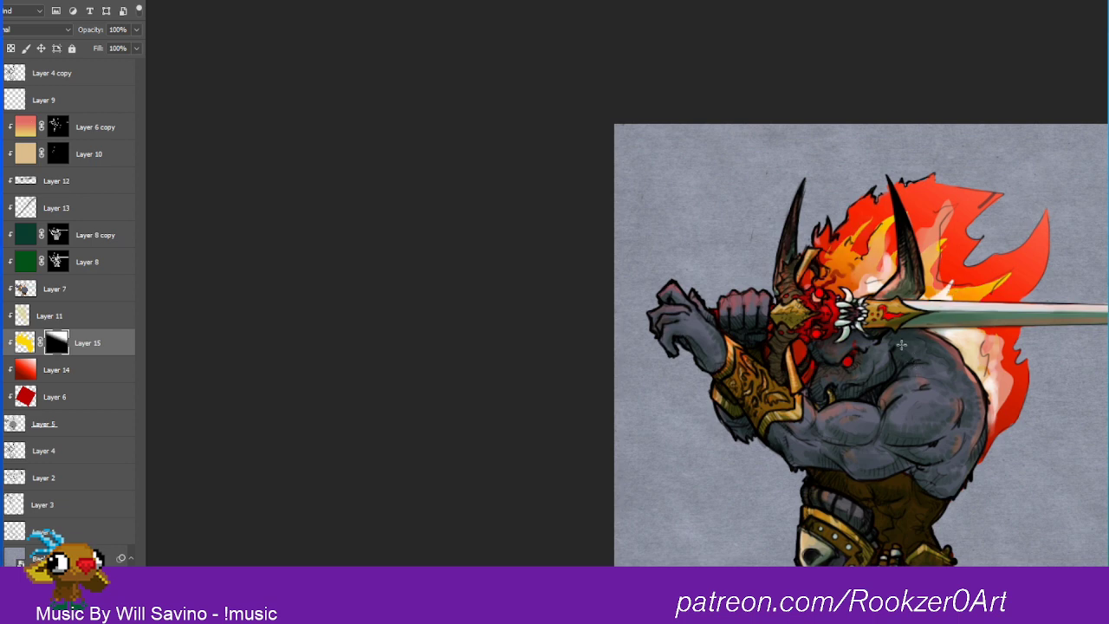
key(ctrl+z)
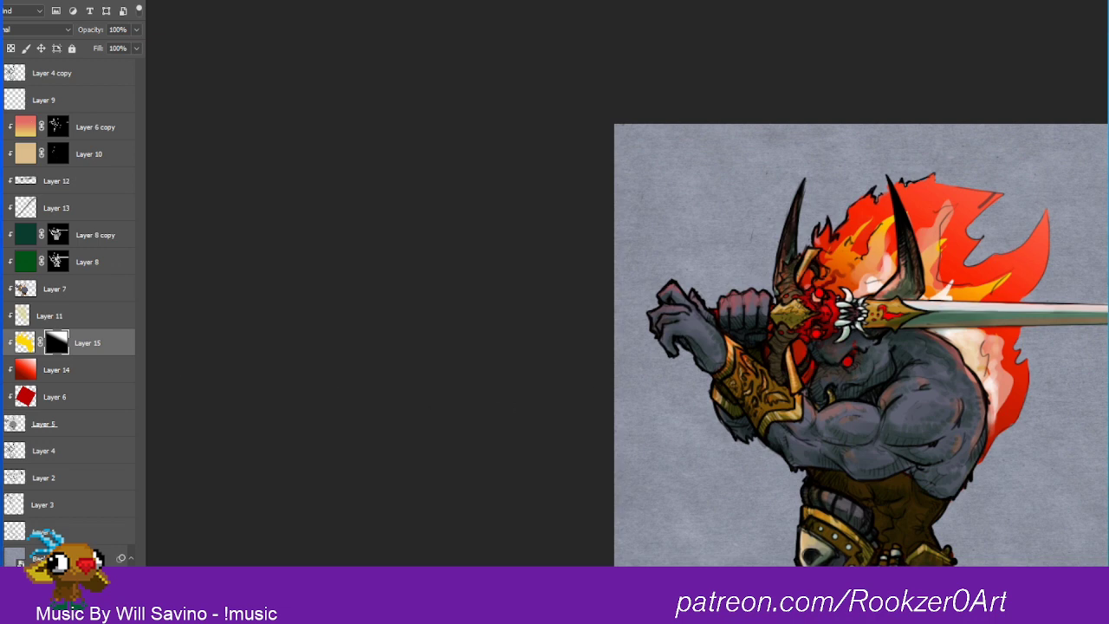
Step: Hide Layer 11 and Layer 7 to expose the flame gradients beneath them
click(1, 318)
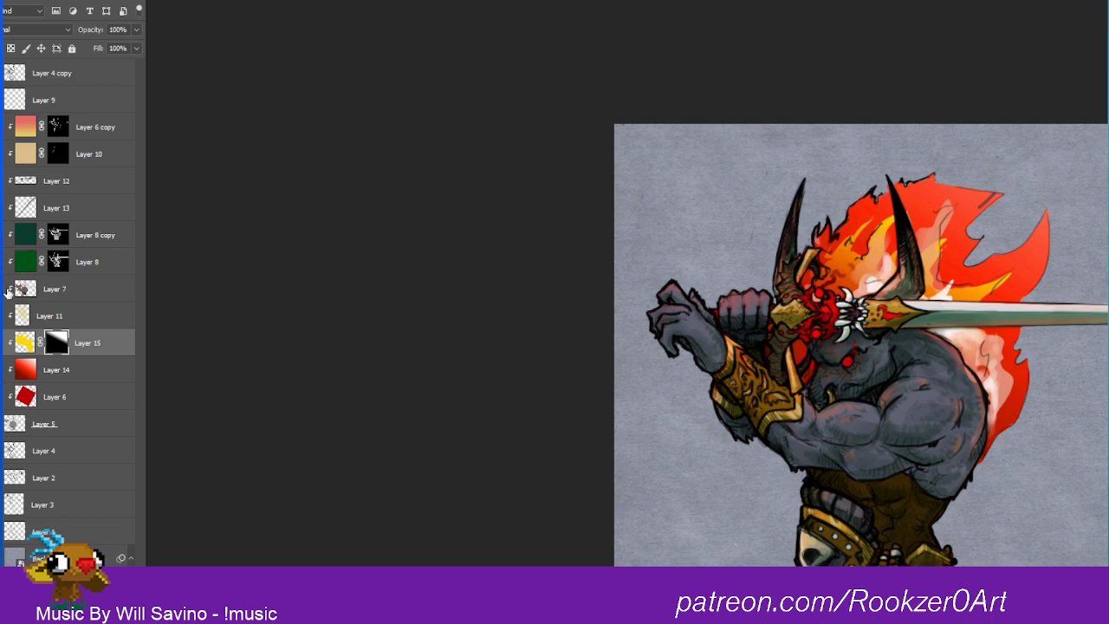
click(1, 289)
click(1, 290)
click(1, 290)
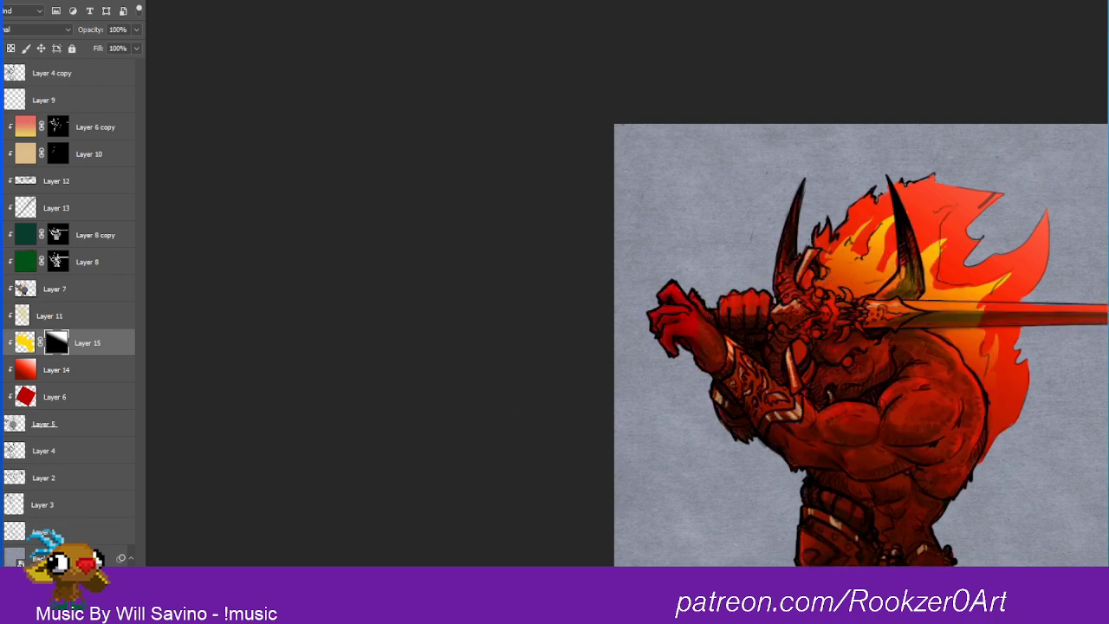
Step: Show Layer 7 again and erase its old pale flame shapes from the mane and behind the shoulder
click(4, 289)
click(5, 289)
click(5, 290)
click(24, 288)
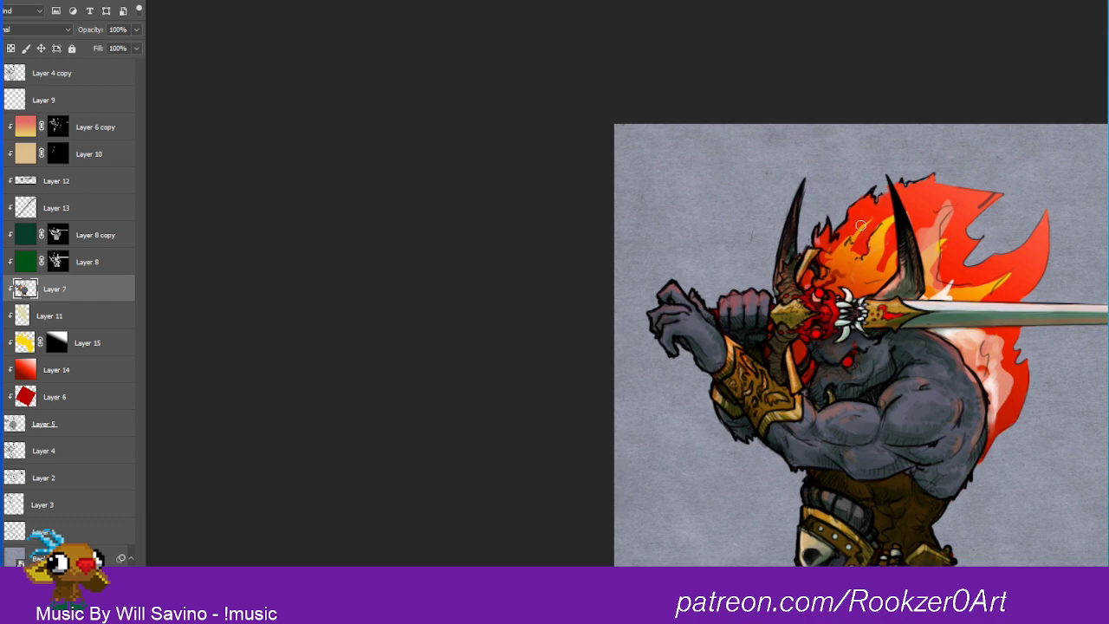
key(ctrl+z)
key(ctrl+z)
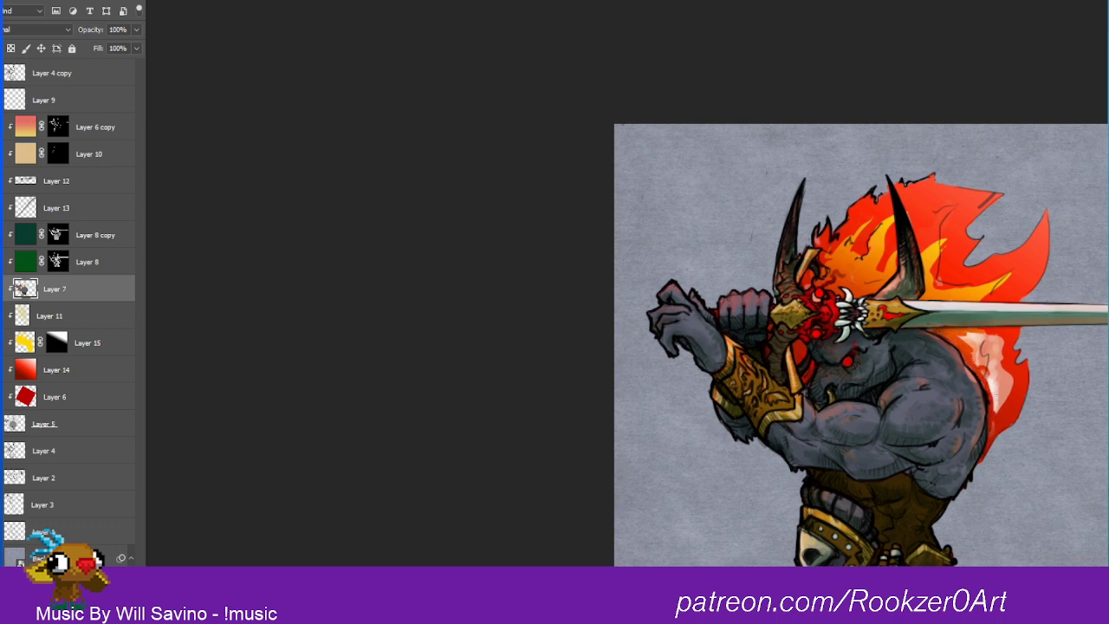
mouse_move(989, 385)
mouse_down()
mouse_move(994, 374)
mouse_move(1007, 401)
mouse_up()
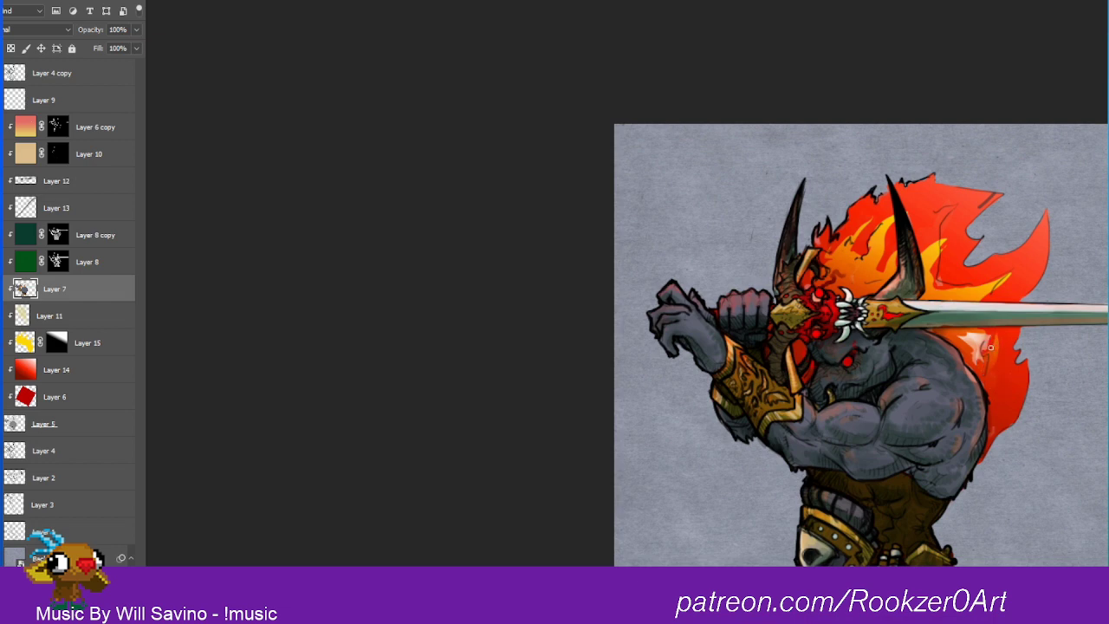
mouse_move(990, 348)
mouse_down()
mouse_move(974, 339)
mouse_move(973, 350)
mouse_up()
drag(967, 370, 982, 381)
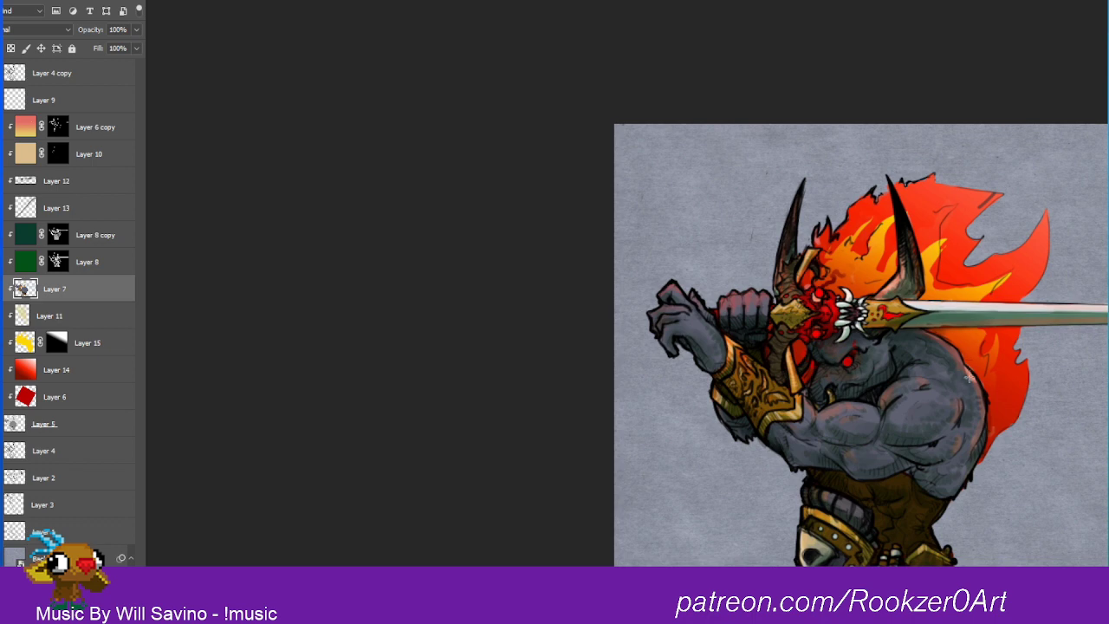
alt+click(965, 362)
Step: Hide the shading and highlight layers from Layer 8 up to Layer 6 copy and paint a red glow around the eye on Layer 7
click(2, 289)
click(1, 288)
drag(2, 262, 2, 126)
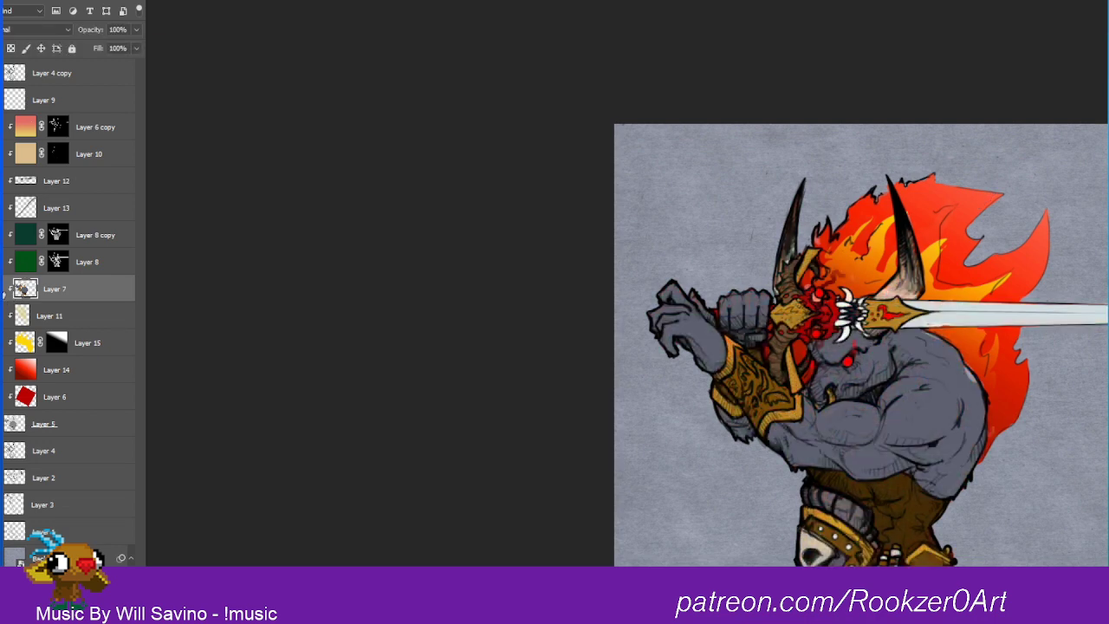
drag(962, 369, 975, 395)
key(ctrl+z)
click(122, 2)
click(121, 2)
alt+click(903, 294)
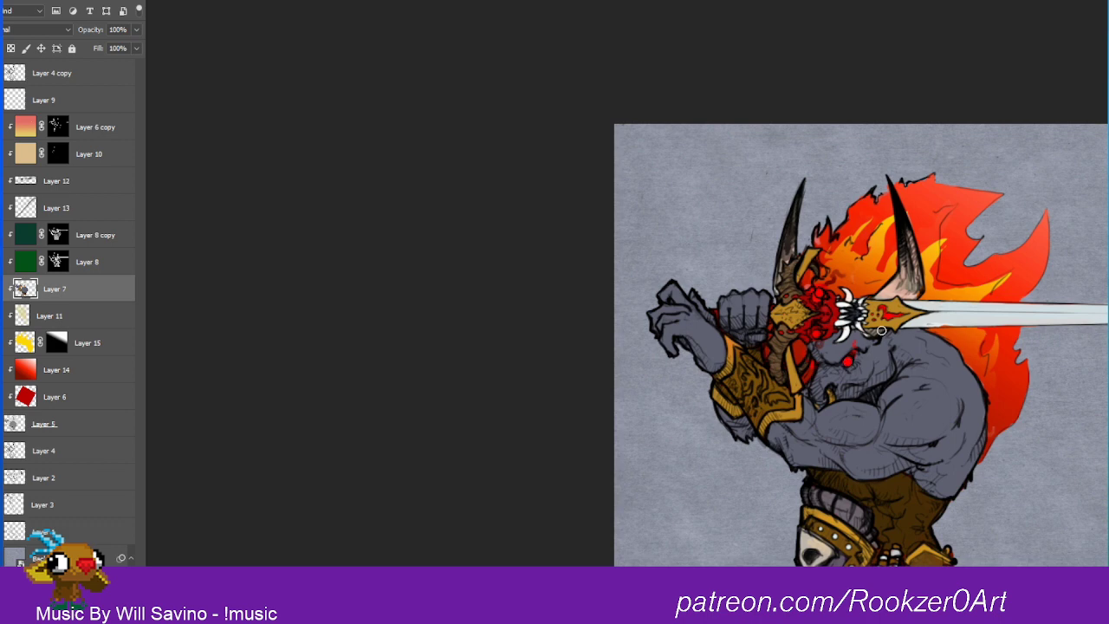
mouse_move(849, 364)
mouse_down()
mouse_move(855, 338)
mouse_move(855, 365)
mouse_up()
Step: Add a clipped layer above Layer 15 and fill a freehand selection along the head and shoulder edge with pale lavender blue
click(24, 343)
key(ctrl+alt+shift+n)
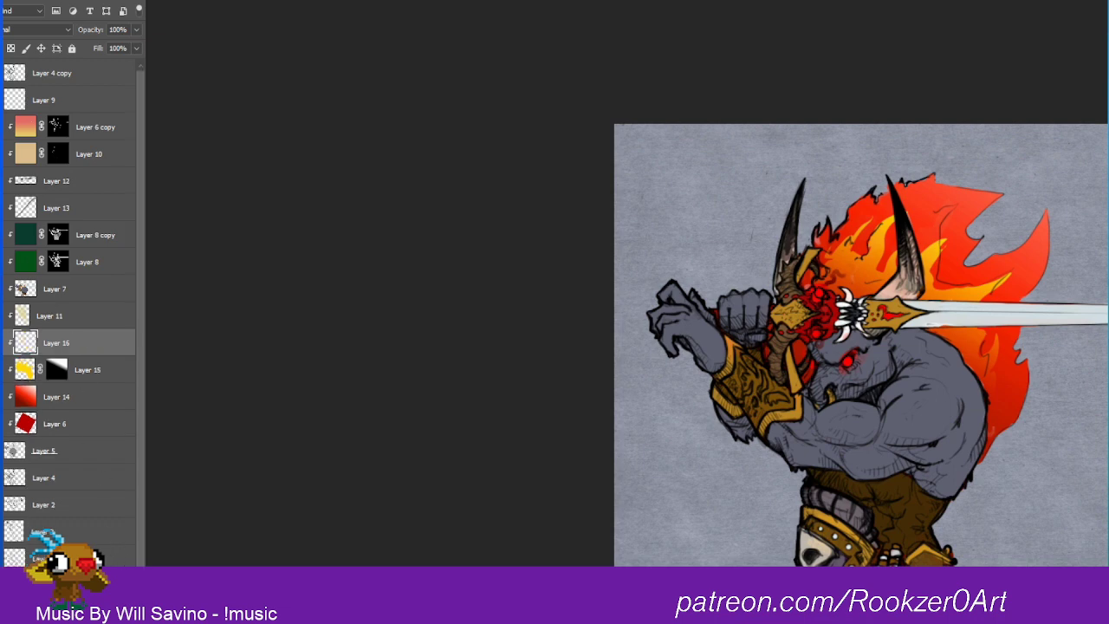
mouse_move(824, 325)
mouse_down()
mouse_move(850, 269)
mouse_move(869, 294)
mouse_move(954, 311)
mouse_move(988, 394)
mouse_move(983, 421)
mouse_move(916, 346)
mouse_move(940, 307)
mouse_up()
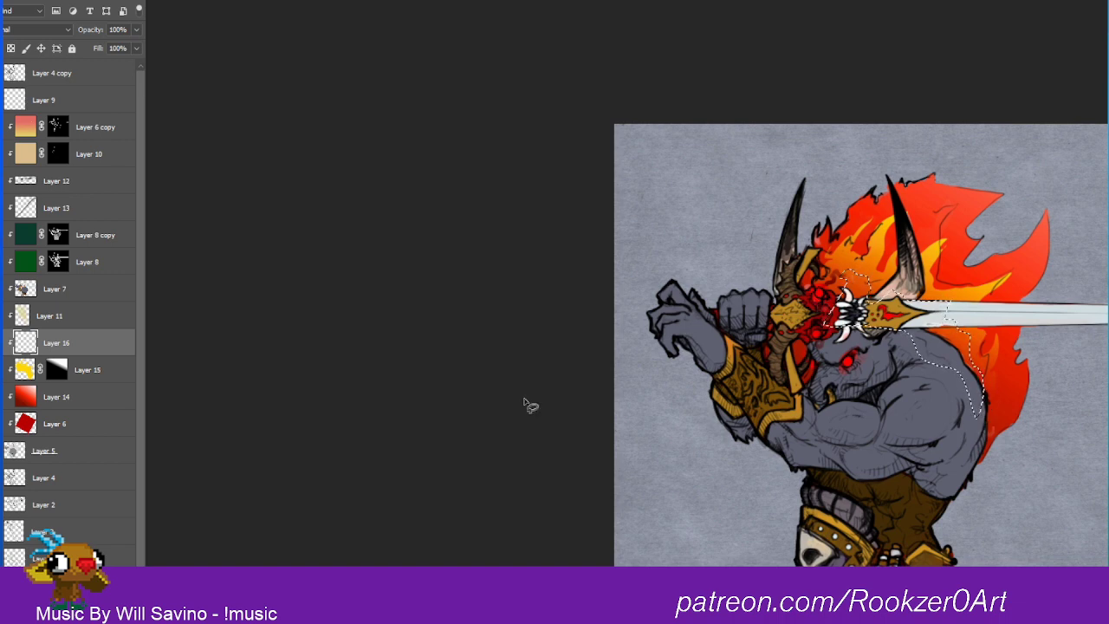
click(925, 204)
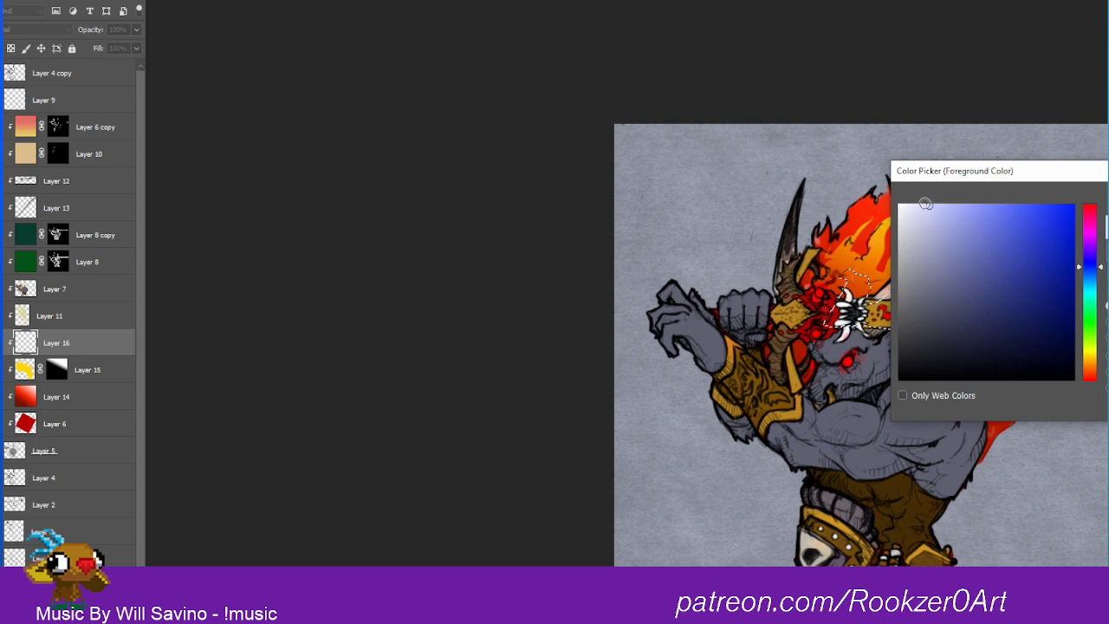
key(Return)
key(alt+BackSpace)
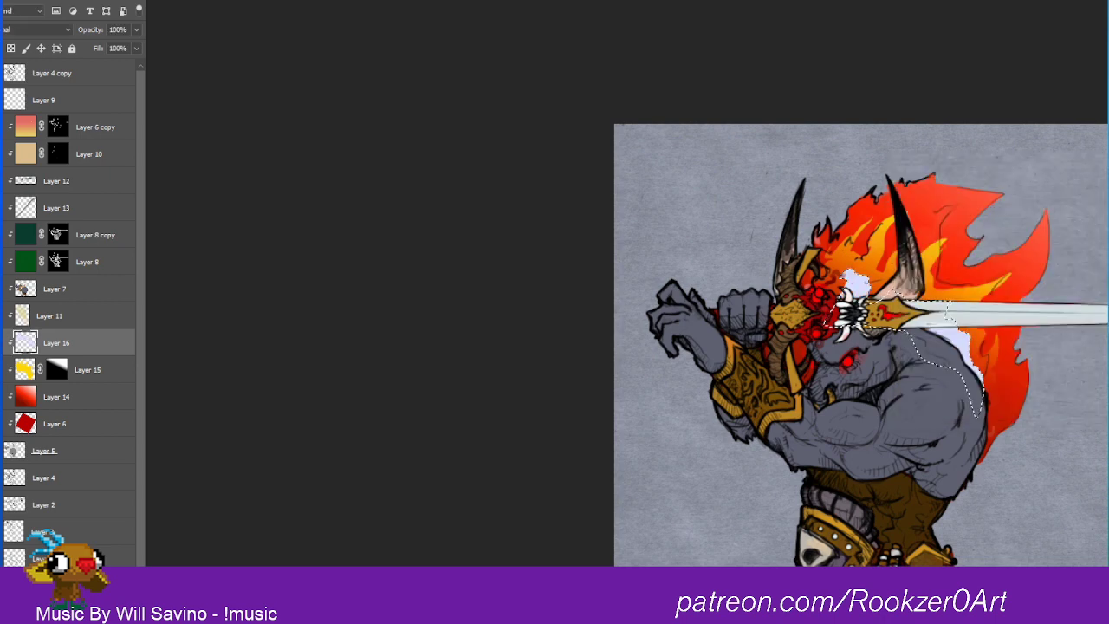
Step: Try the Hard Light blend mode on Layer 16 and clear the selection
click(47, 32)
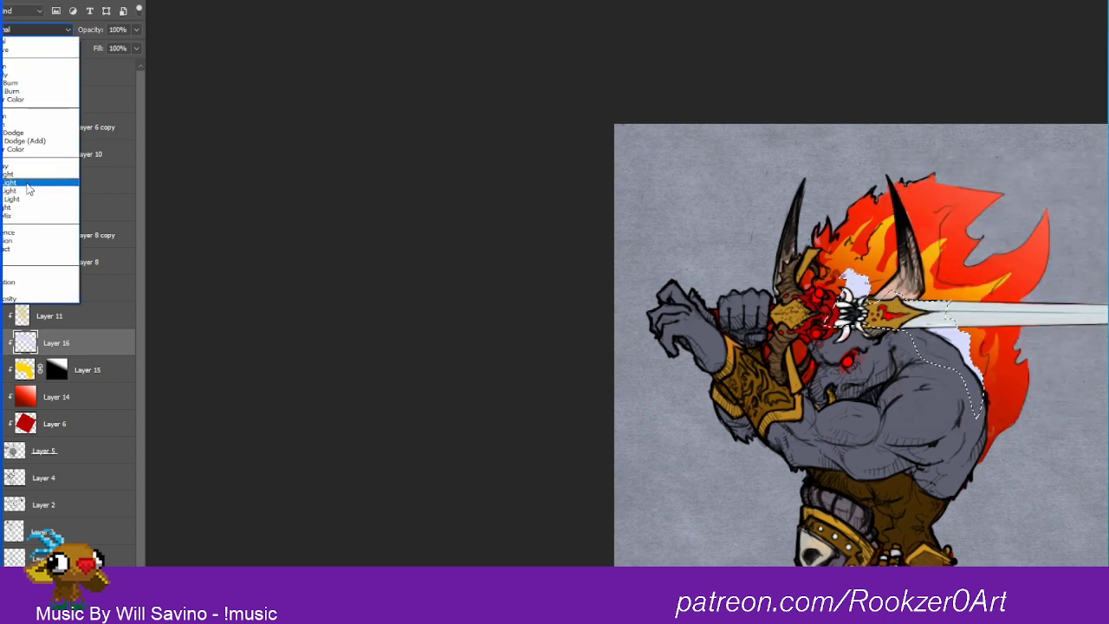
click(32, 186)
key(ctrl+d)
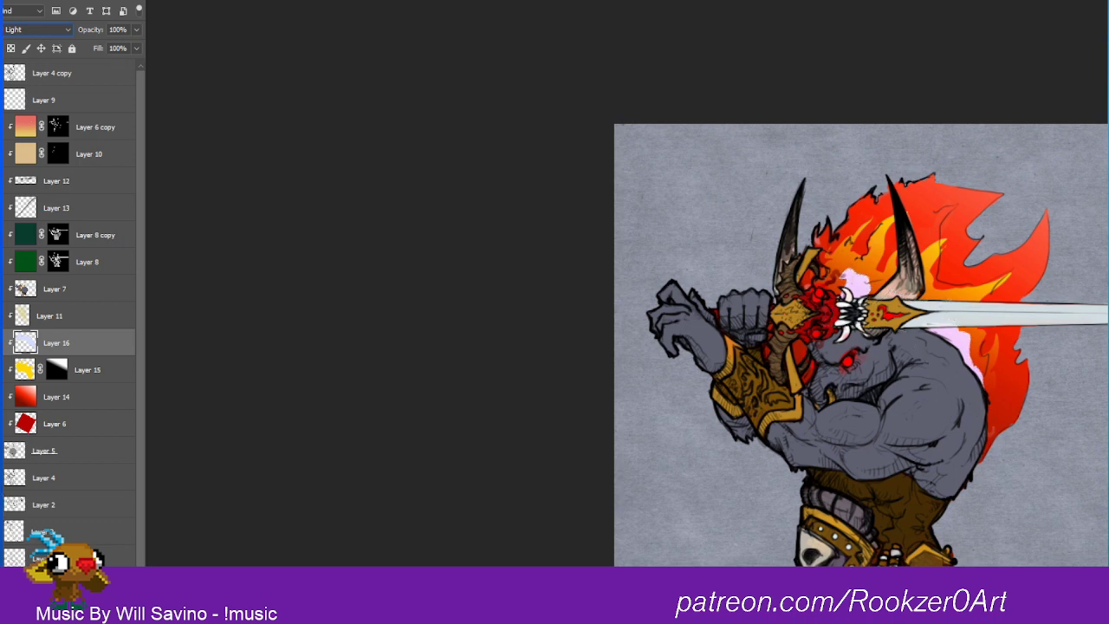
Step: Mask Layer 16 with a diagonal gradient from black at lower left to white at upper right, and set its blending to Normal
click(57, 610)
drag(1007, 206, 829, 420)
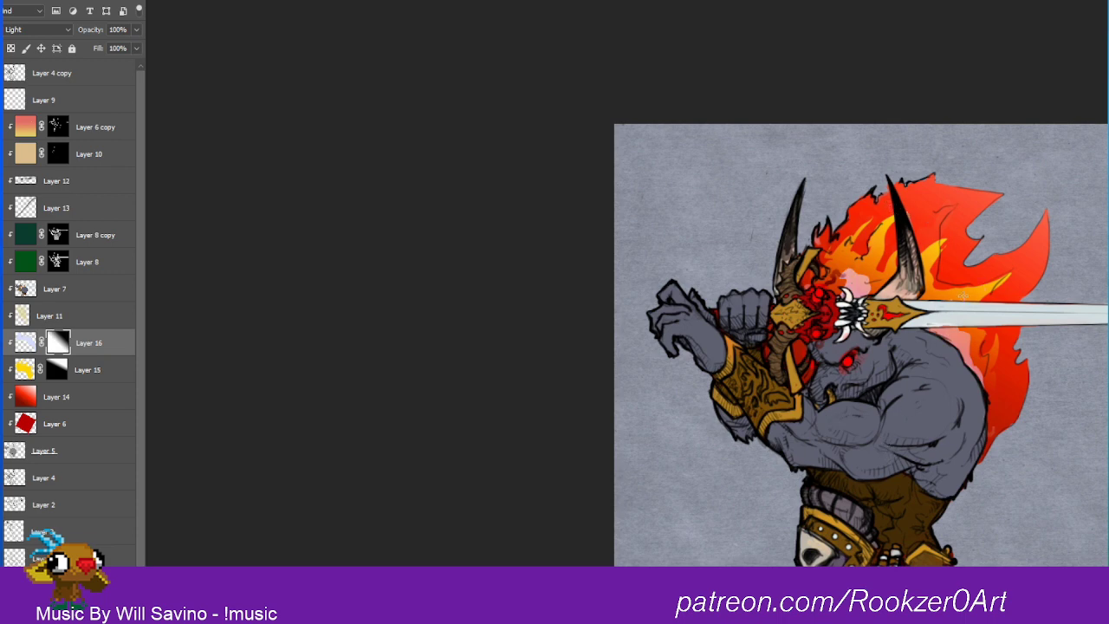
drag(962, 294, 1070, 187)
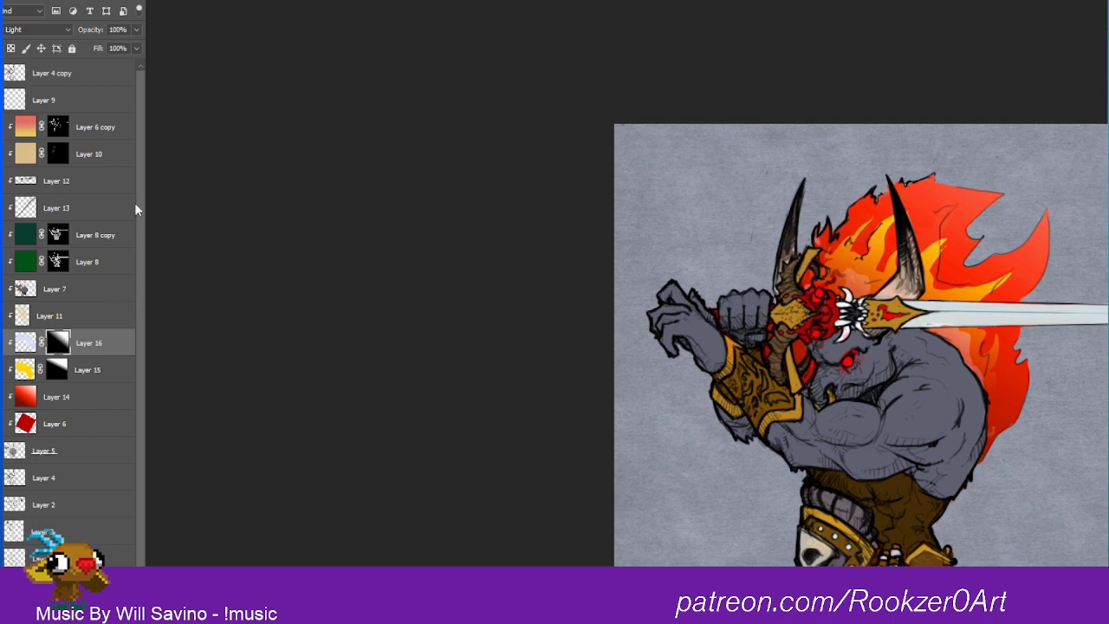
click(56, 31)
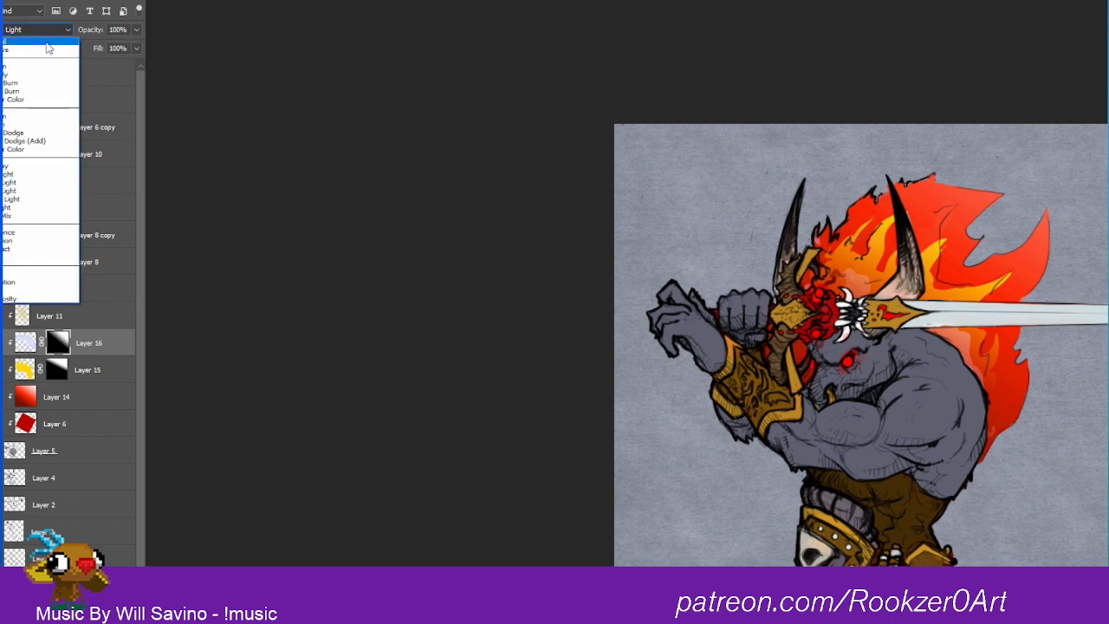
click(46, 43)
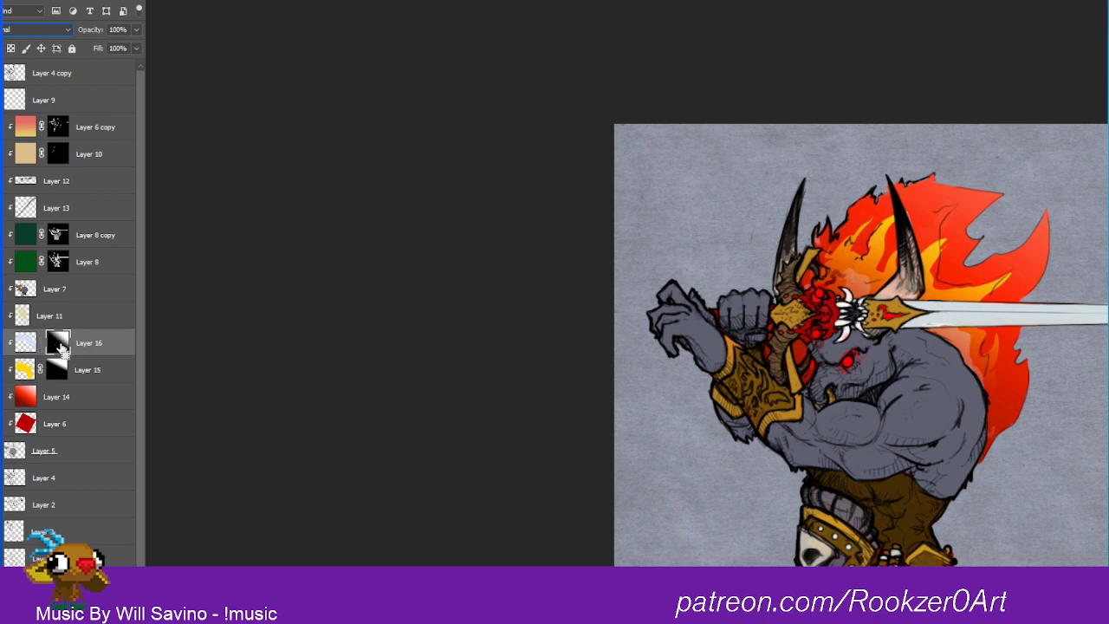
Step: Examine Layer 16's mask on its own and compare the flames with the mask disabled and enabled, clearing the selection at the end
ctrl+click(60, 347)
alt+click(59, 347)
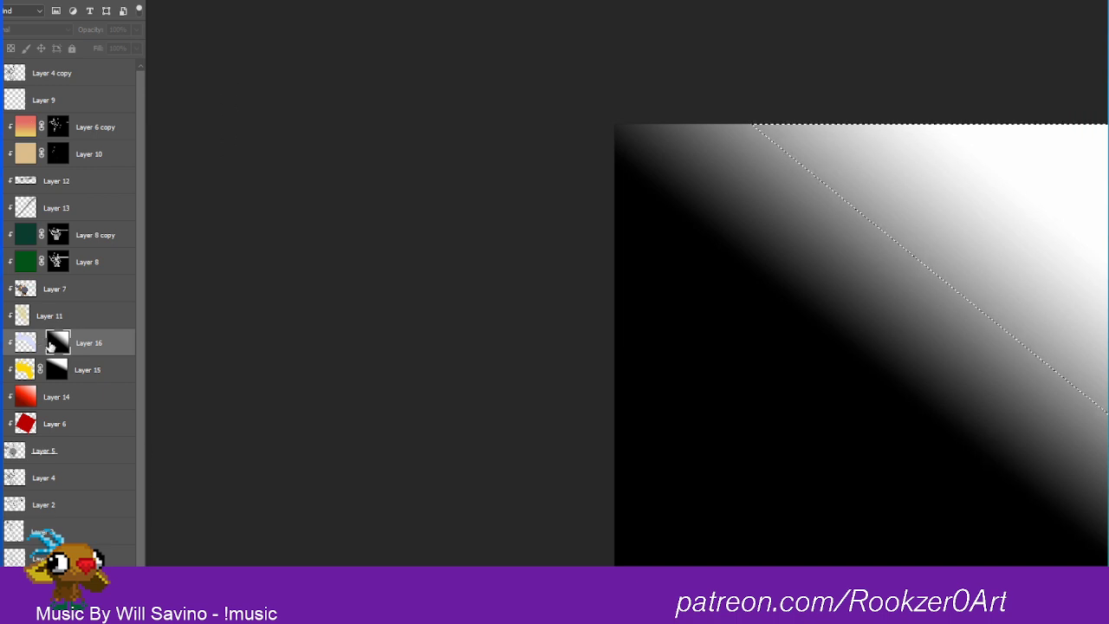
alt+click(57, 348)
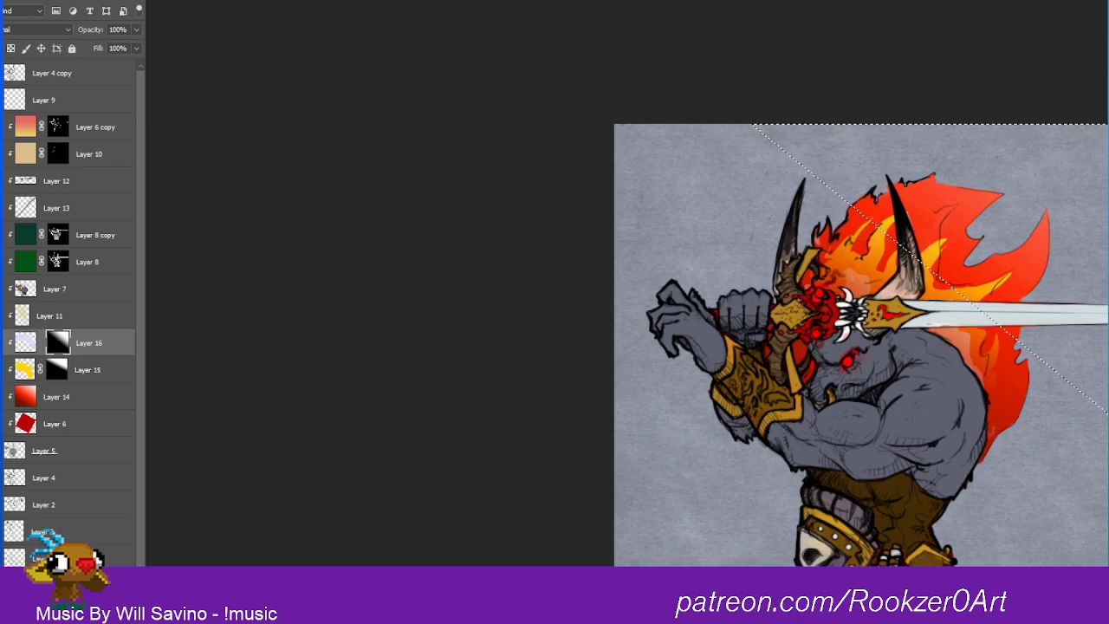
right_click(51, 344)
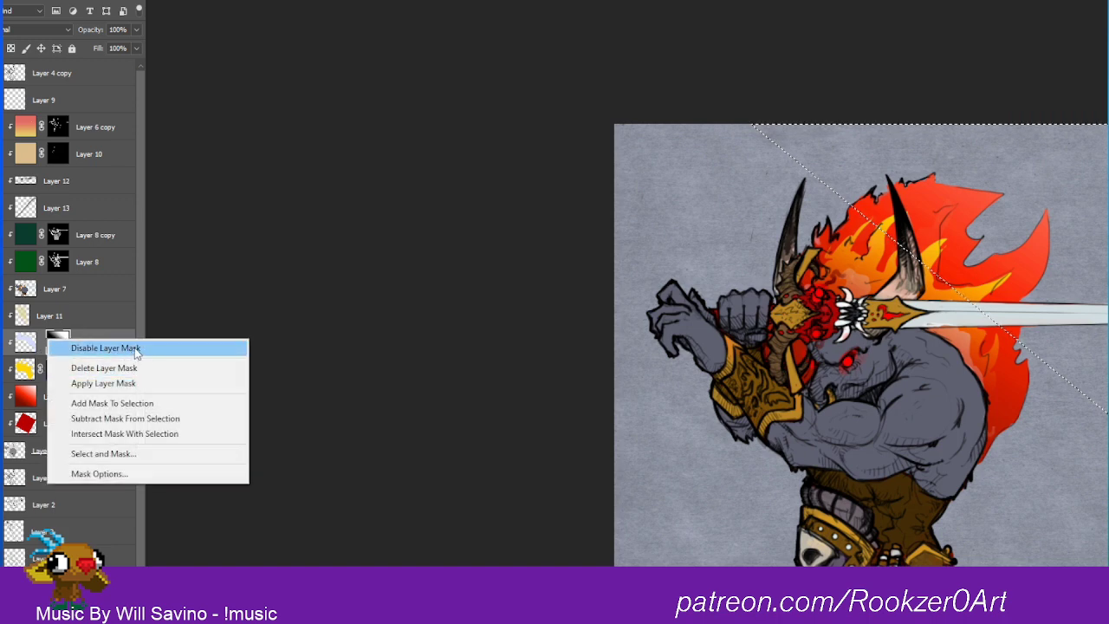
click(135, 349)
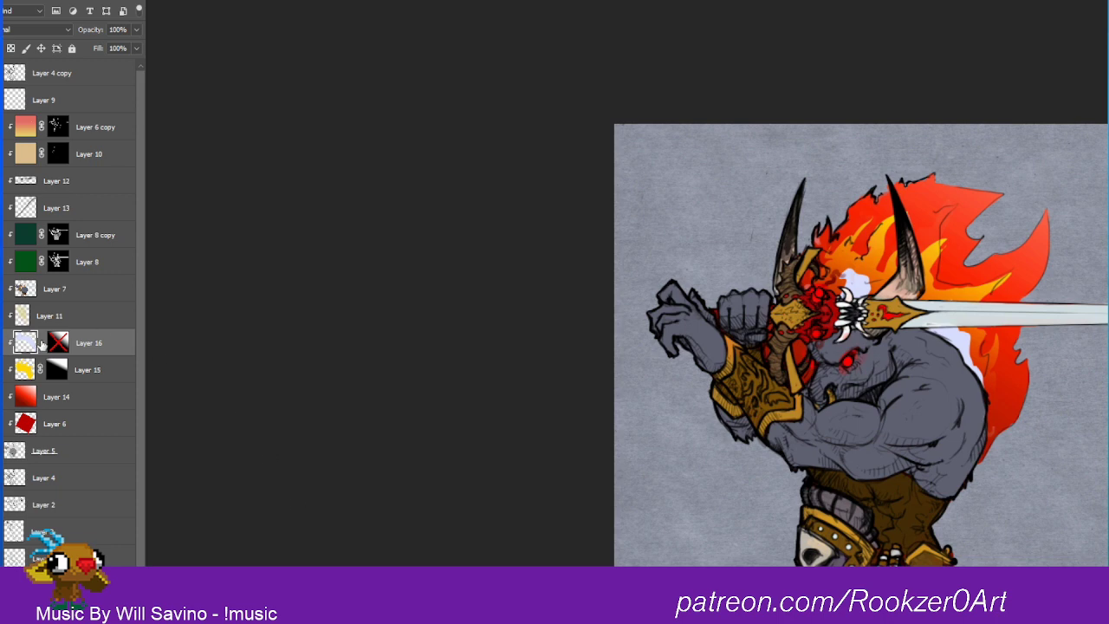
right_click(57, 344)
click(136, 356)
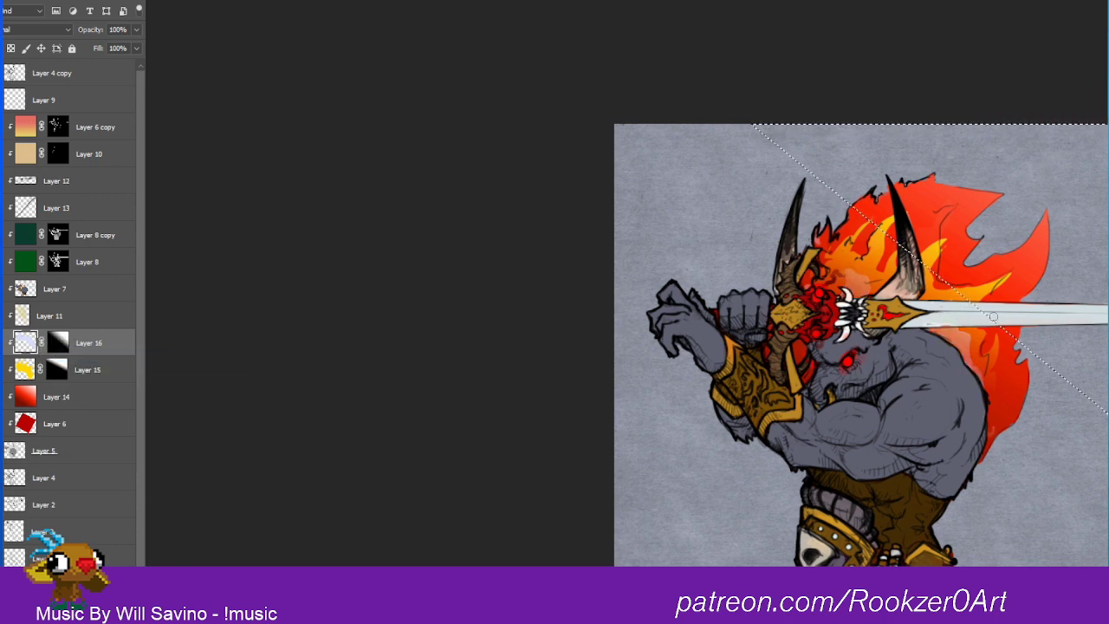
key(ctrl+d)
Step: Paint pale wisps on Layer 16 across the red and yellow mane flames, and make Layer 15 active
drag(879, 216, 865, 233)
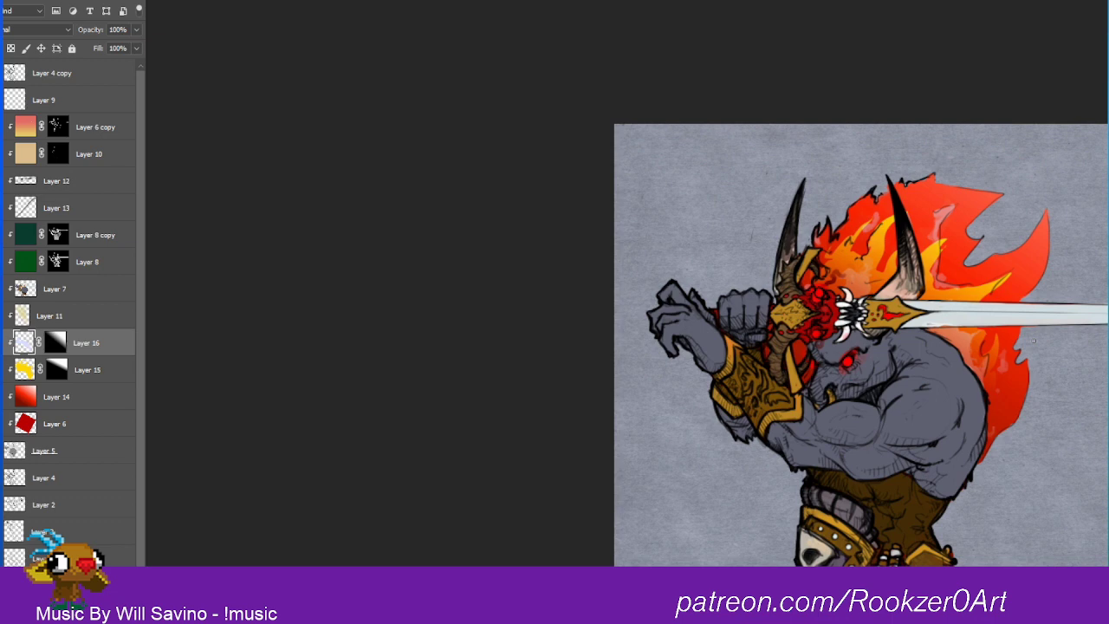
click(53, 398)
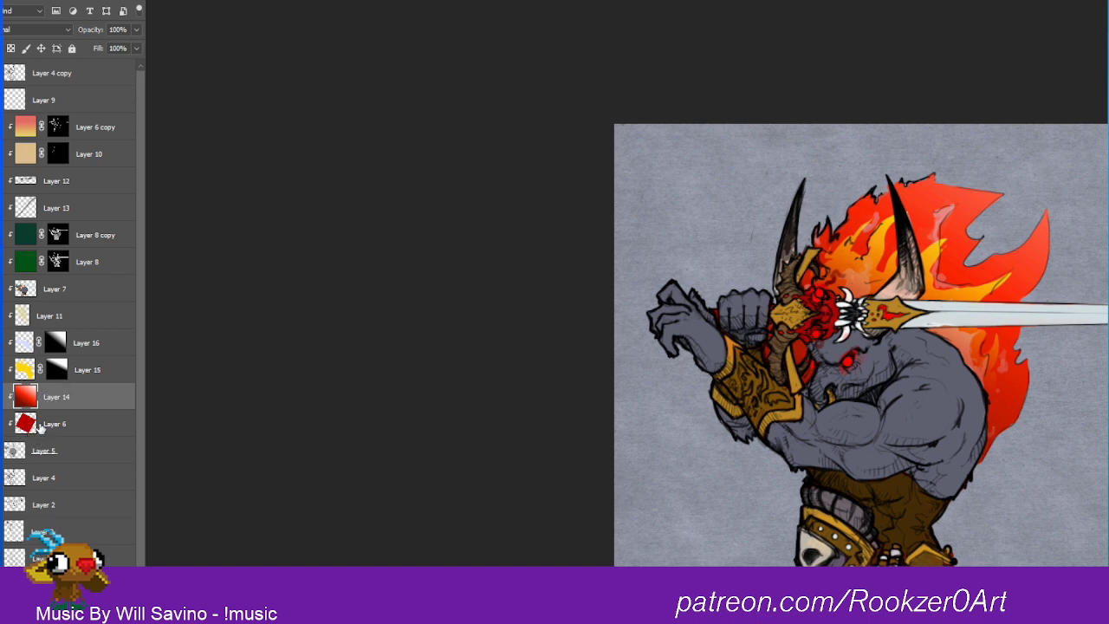
click(23, 371)
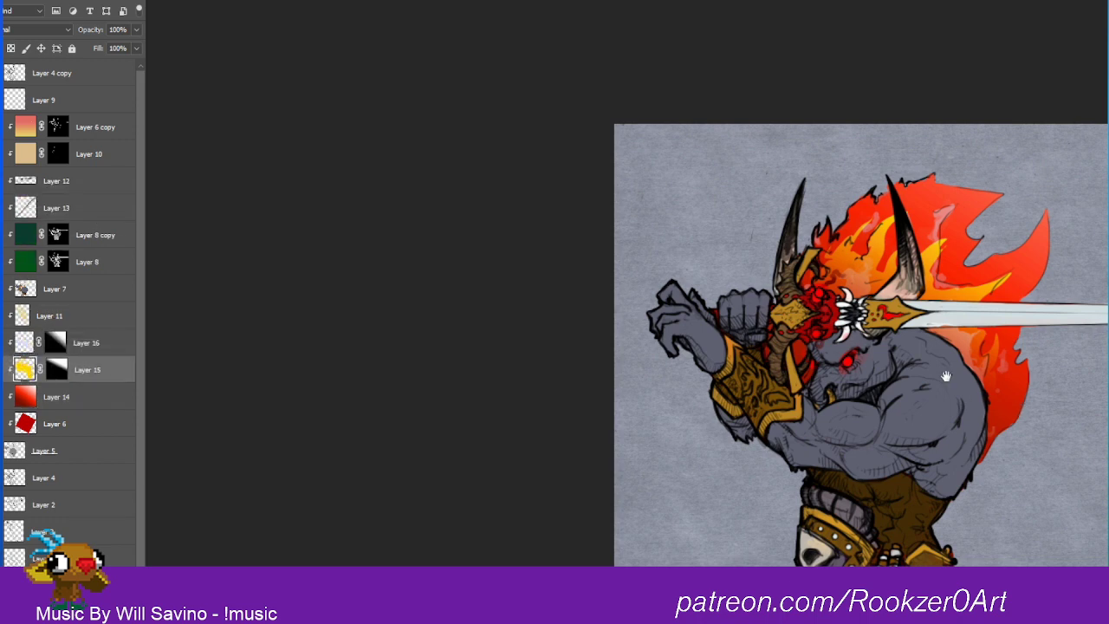
drag(963, 391, 704, 322)
drag(699, 277, 736, 252)
drag(818, 272, 790, 264)
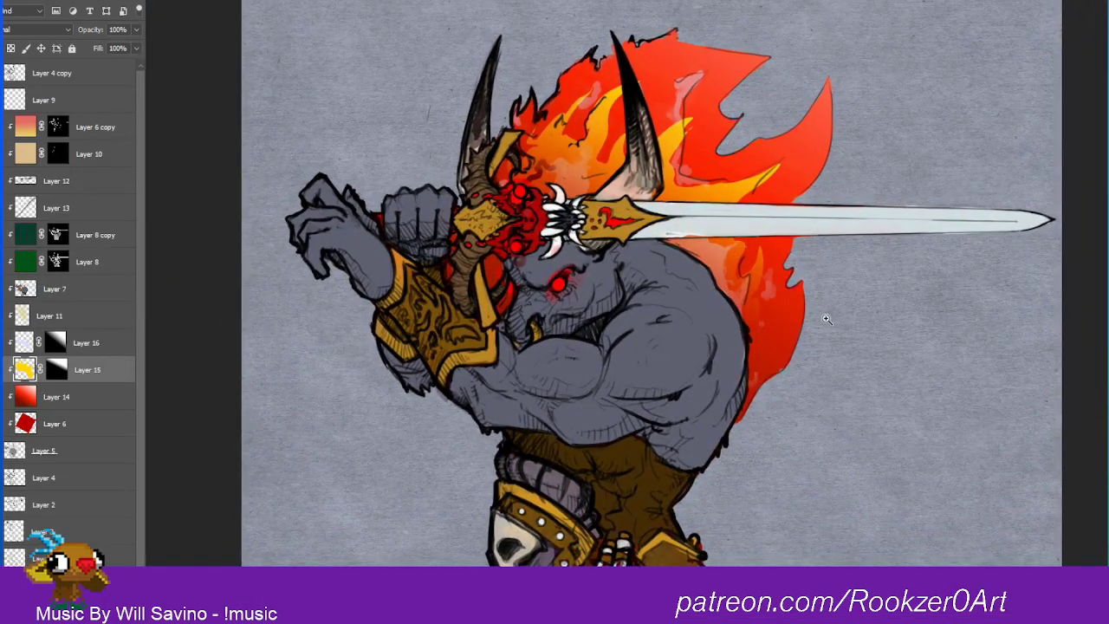
Step: Switch to OBS, stop the screen recording, and return to Photoshop
key(alt+Tab)
key(Tab)
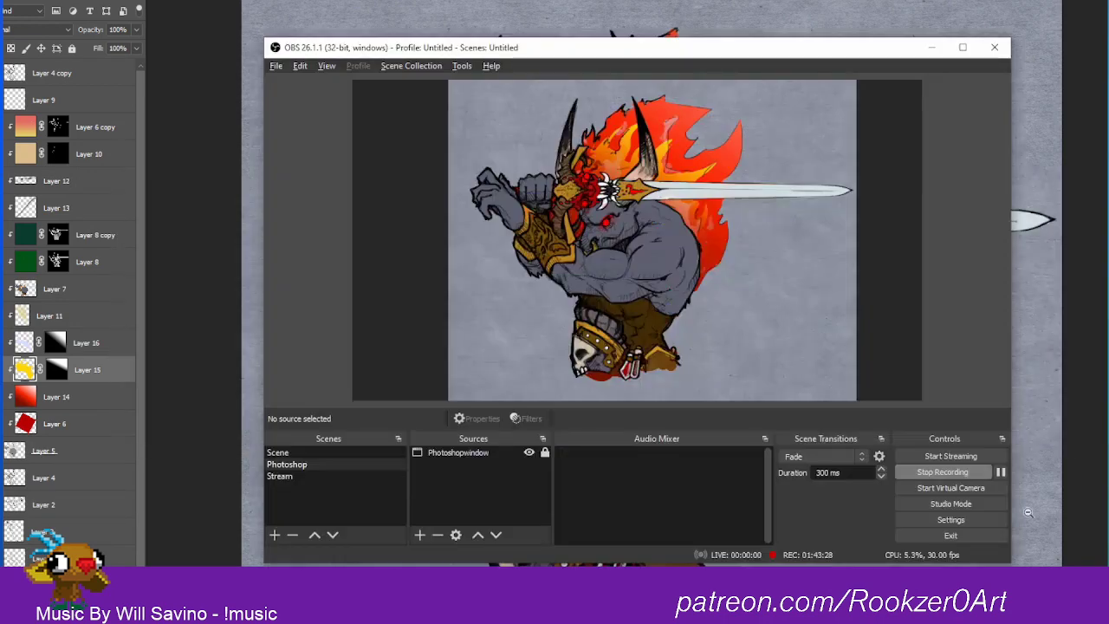
click(948, 471)
key(alt+Tab)
key(Tab)
key(Tab)
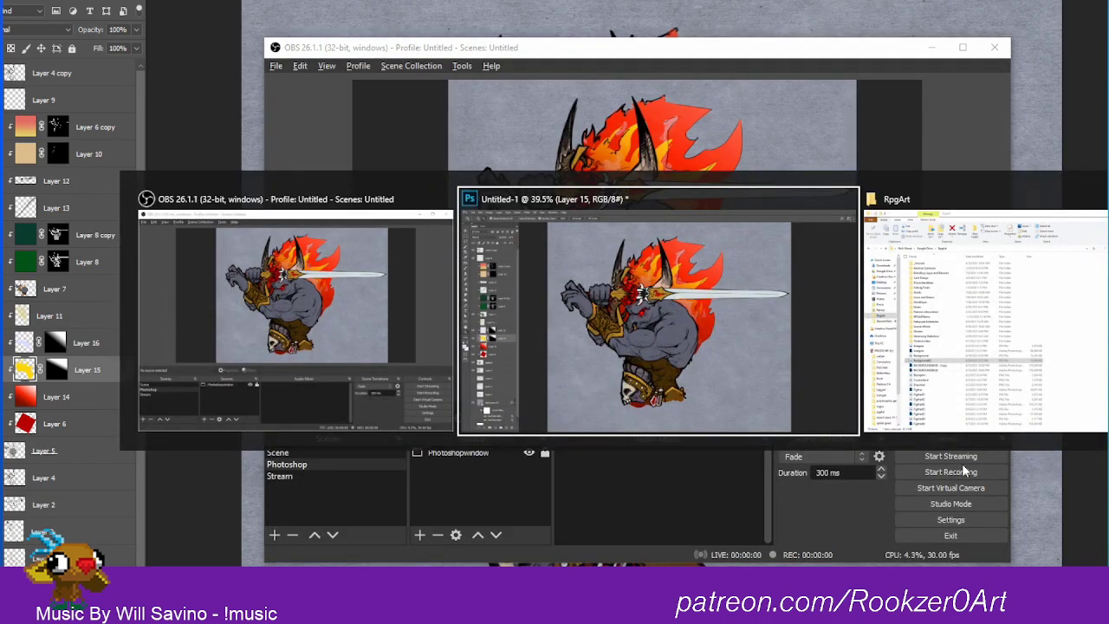
key(alt+Tab)
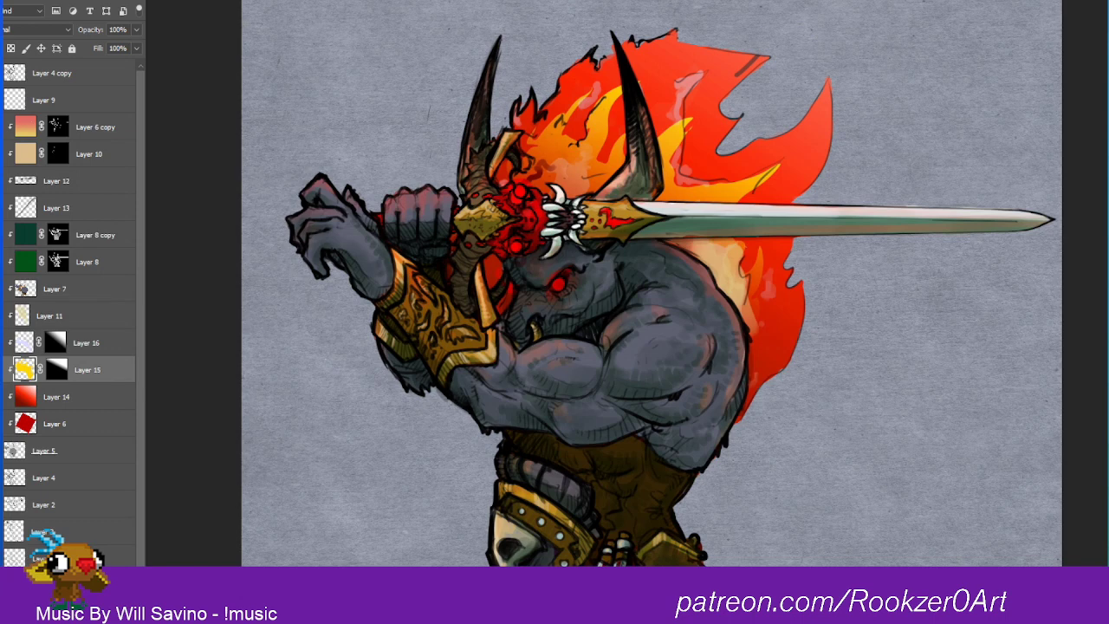
Step: Paint on the masks of Layer 8 and Layer 8 copy to clear the green shading from the glowing red eye
click(61, 249)
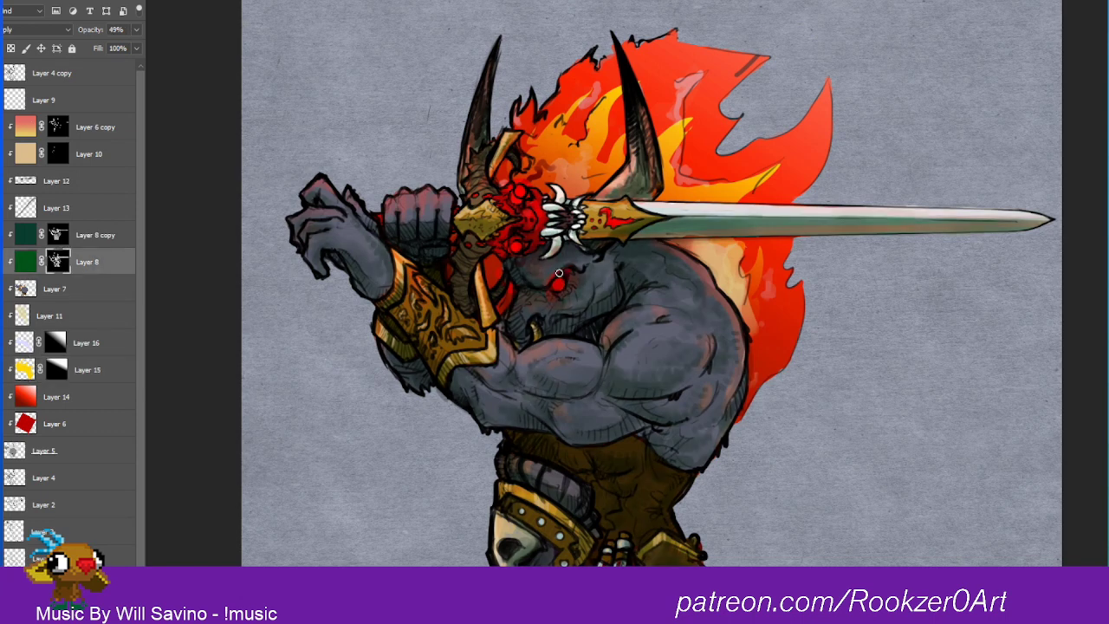
click(84, 233)
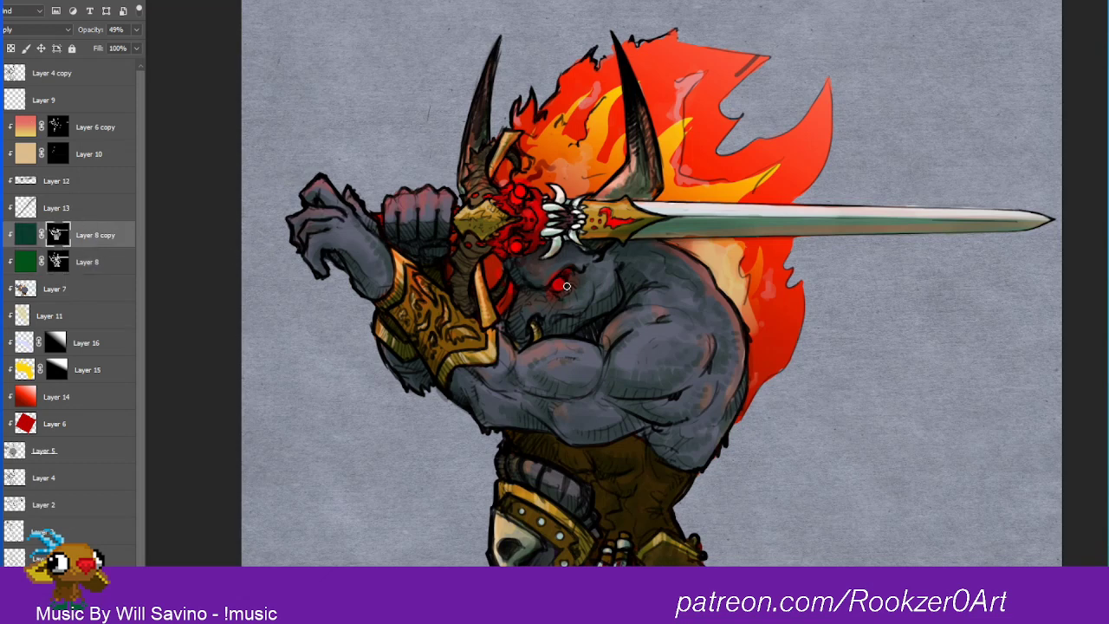
drag(563, 284, 559, 289)
drag(823, 296, 823, 324)
drag(662, 358, 754, 335)
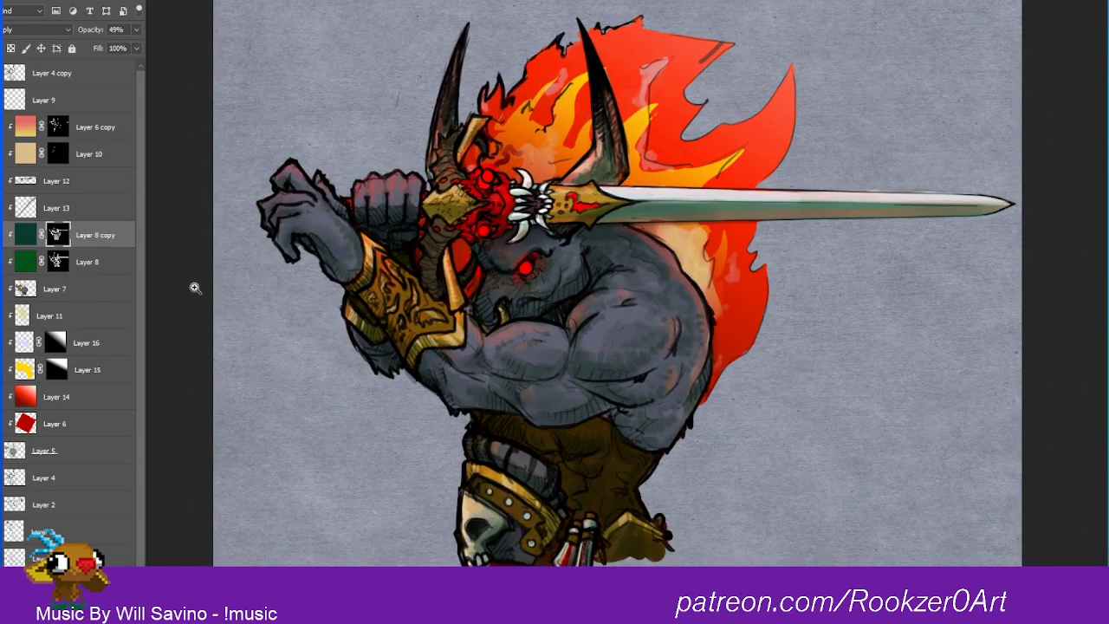
Step: Open the Snipping Tool and capture the canvas area showing the minotaur illustration
key(alt+Tab)
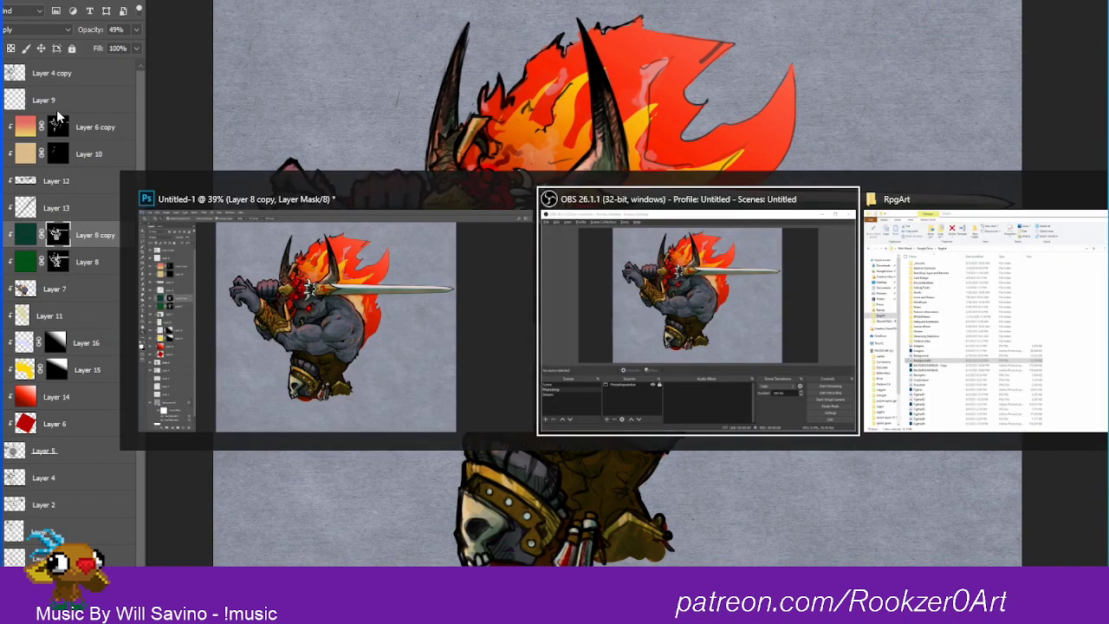
key(alt+Tab)
key(alt+Tab)
key(super)
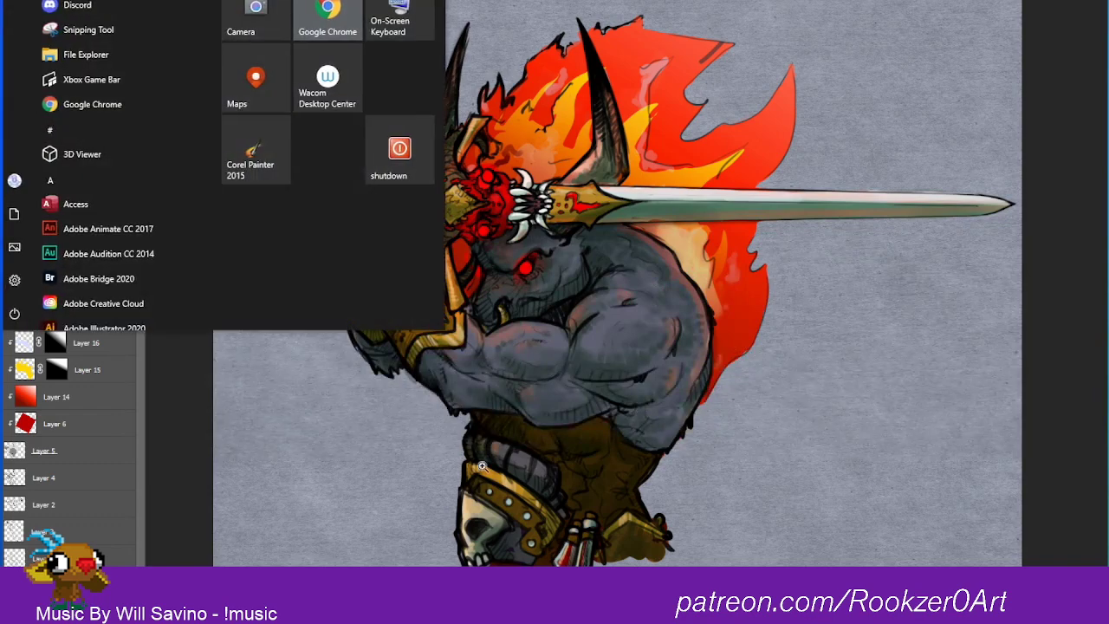
click(83, 35)
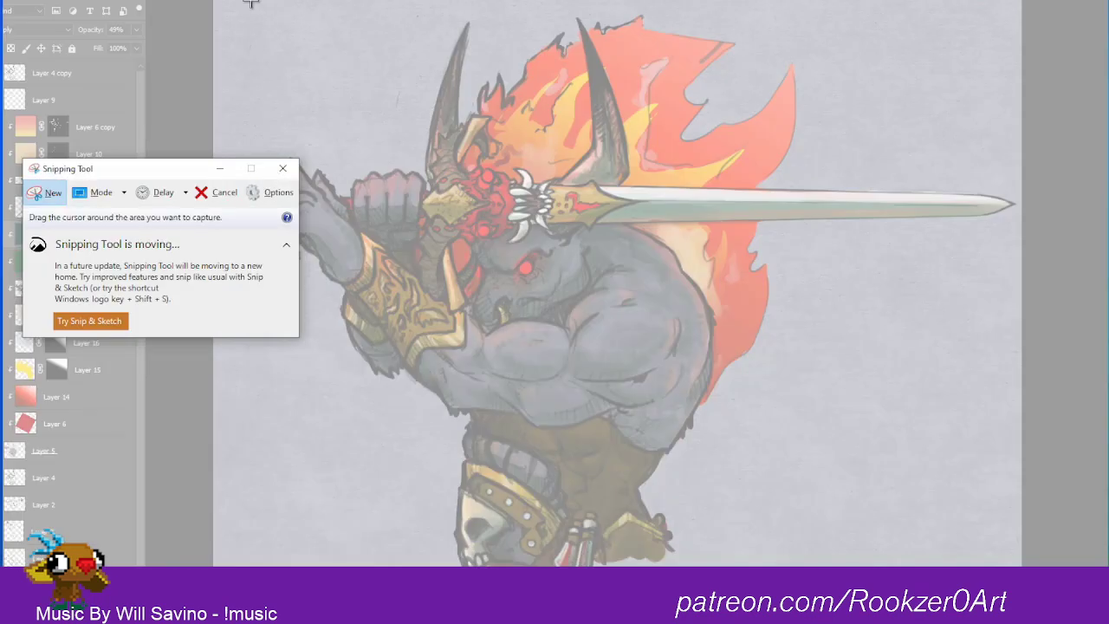
drag(242, 1, 1019, 567)
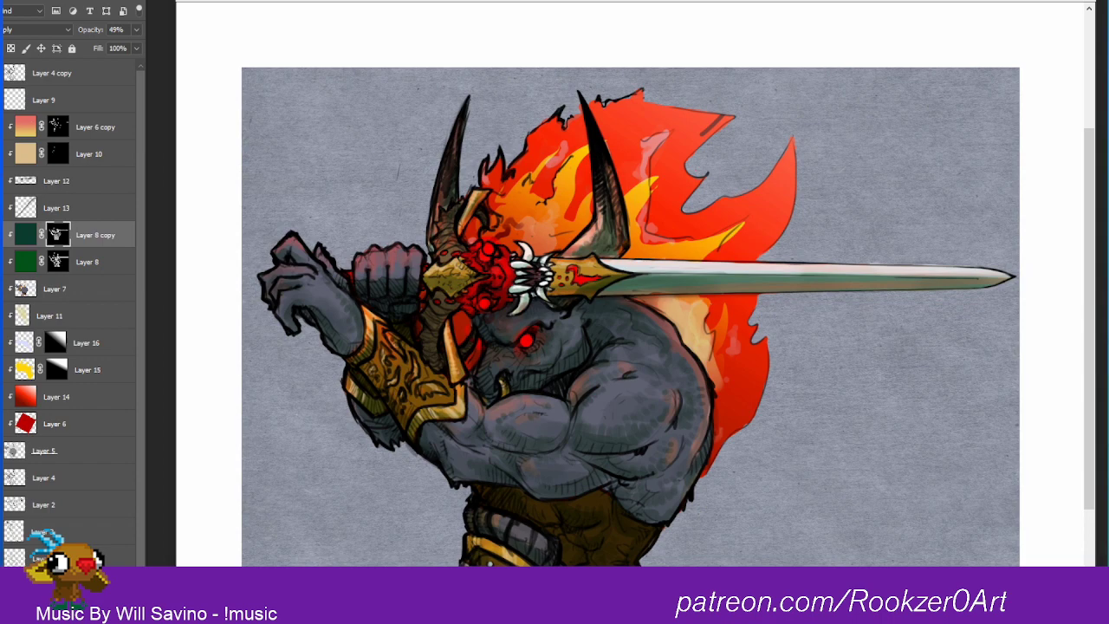
Step: Switch to Discord, find the discordanddraw channel under Artwork Corner, and post the captured minotaur snapshot there
key(alt+Tab)
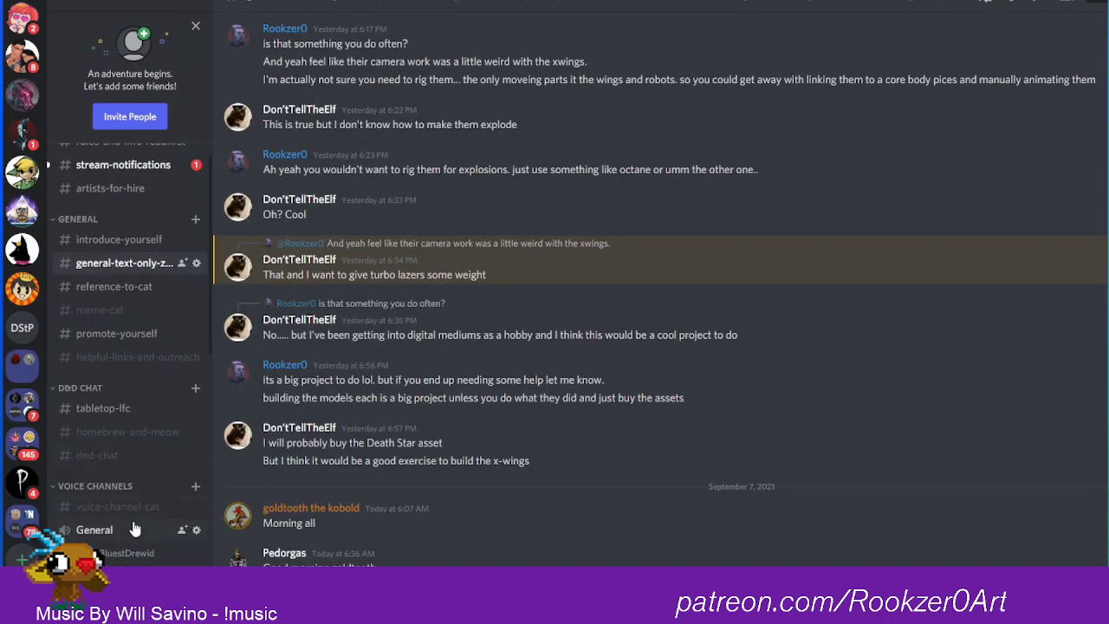
scroll(134, 529, down, 5)
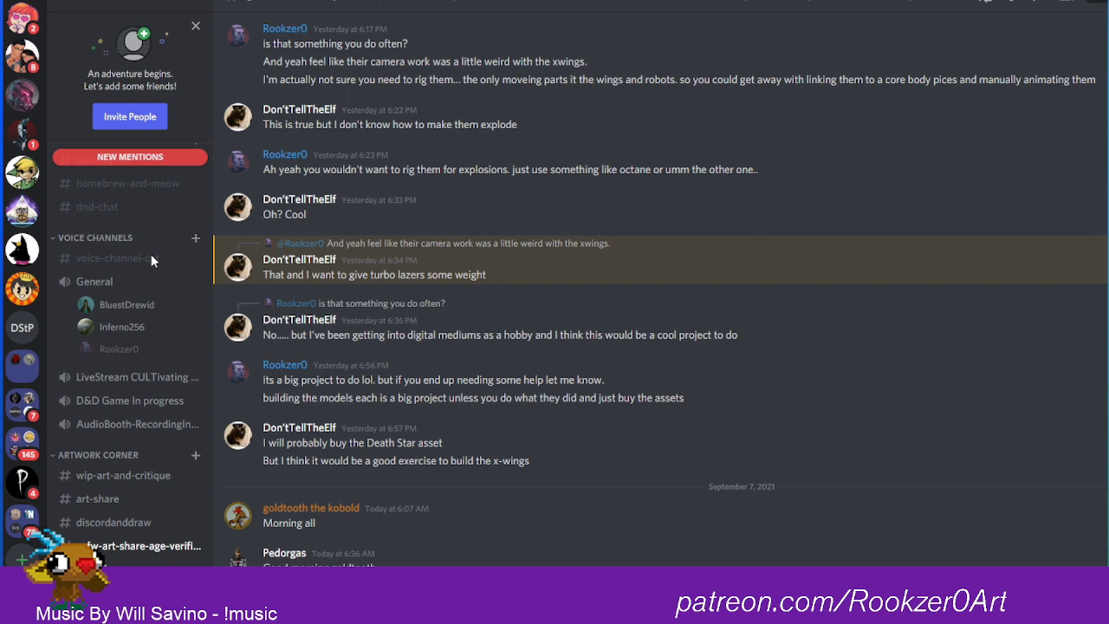
scroll(130, 346, down, 3)
scroll(130, 346, down, 2)
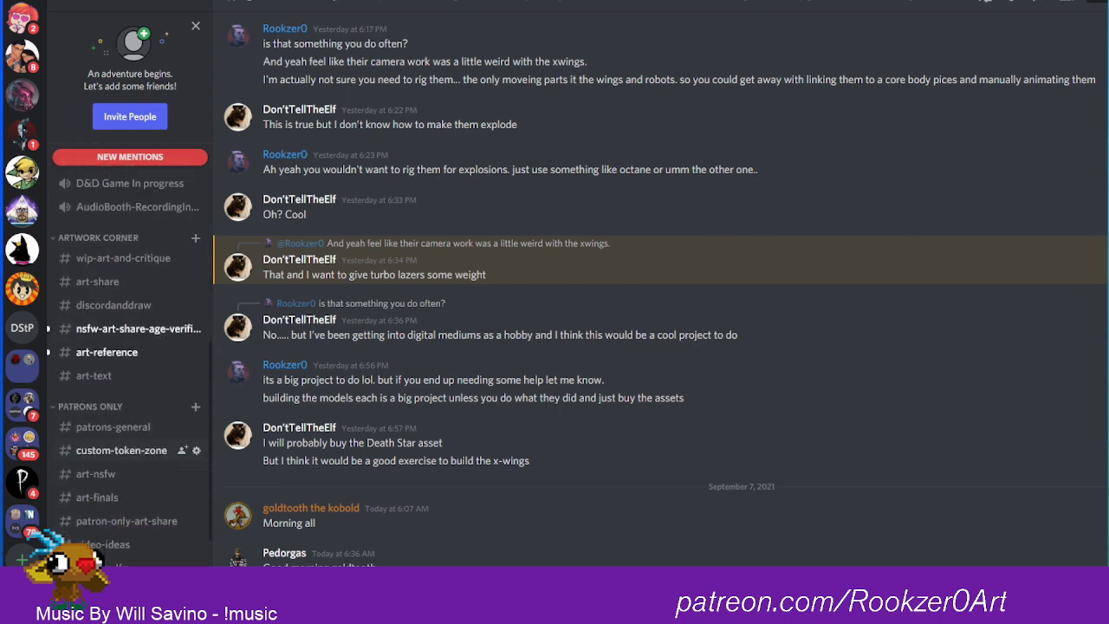
scroll(130, 372, up, 4)
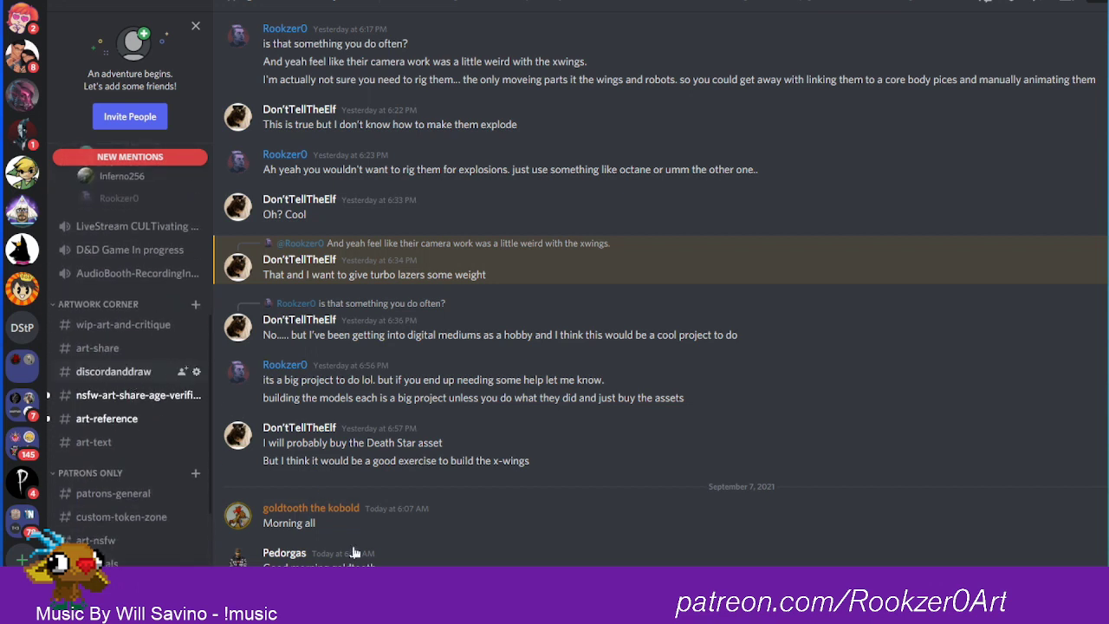
click(129, 378)
click(401, 510)
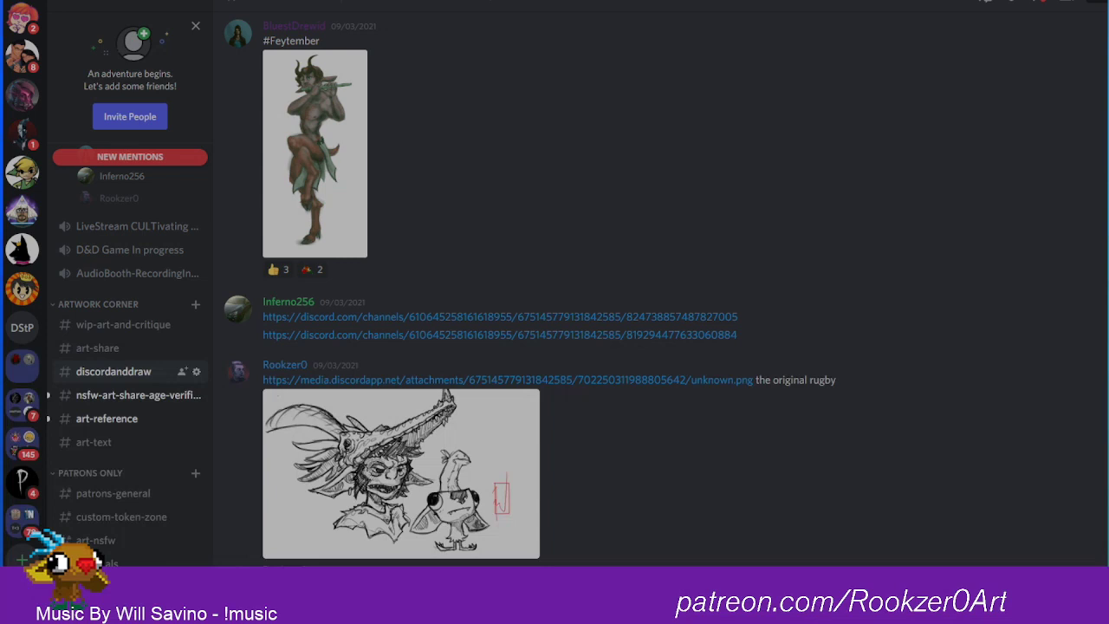
key(Escape)
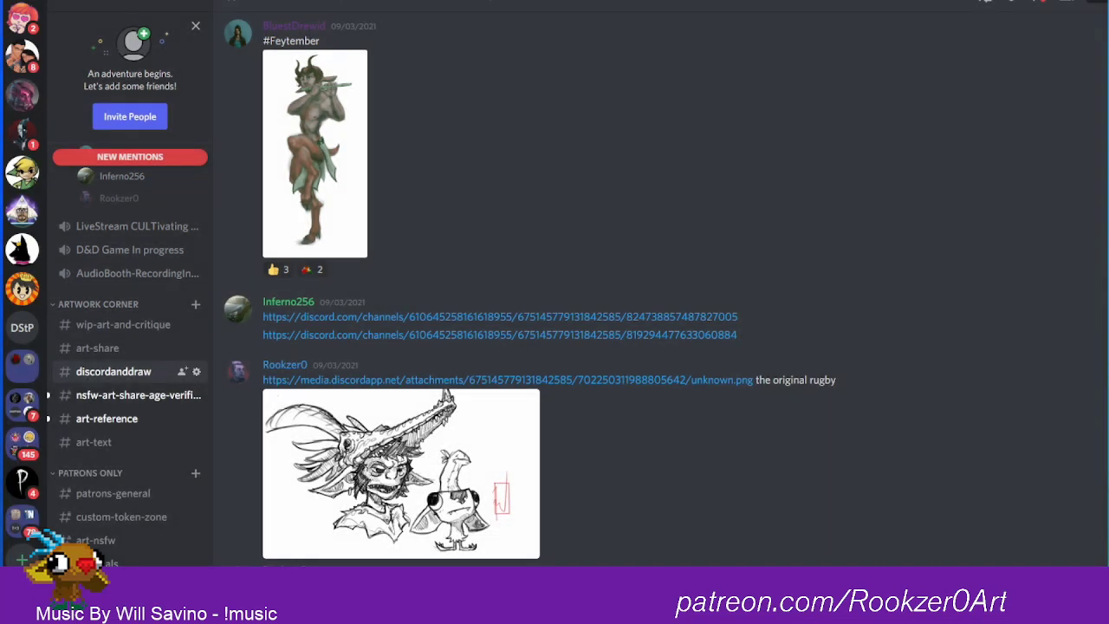
Step: View the posted minotaur image enlarged in the discordanddraw channel, and return to Photoshop
scroll(555, 294, down, 3)
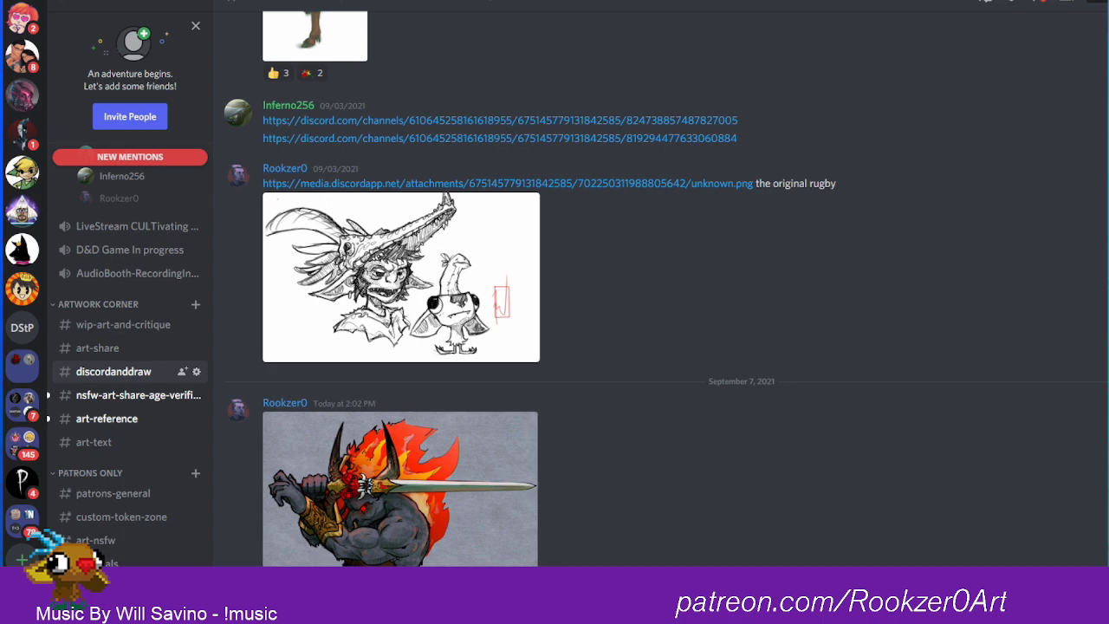
click(415, 520)
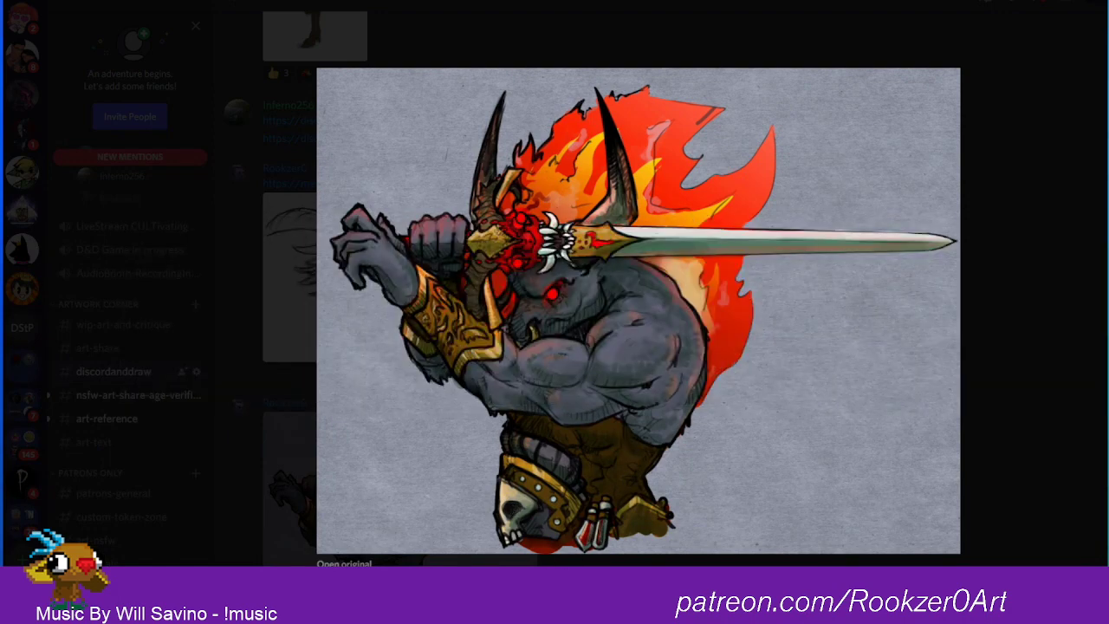
key(alt+Tab)
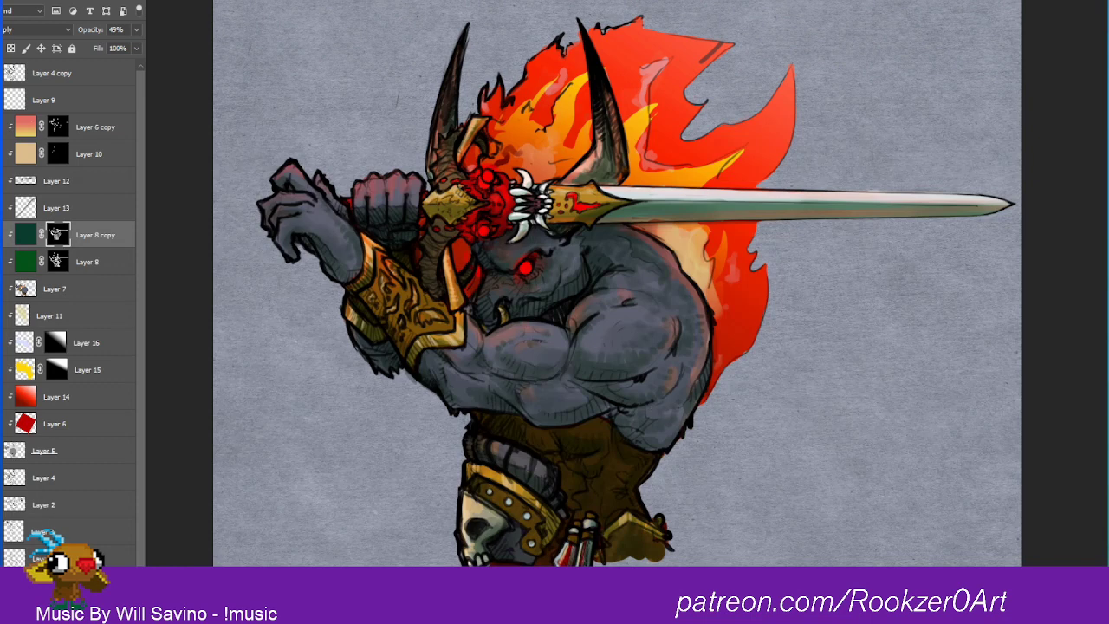
Step: Add a new empty layer and place it between Layer 4 and Layer 2
scroll(69, 390, down, 1)
click(54, 468)
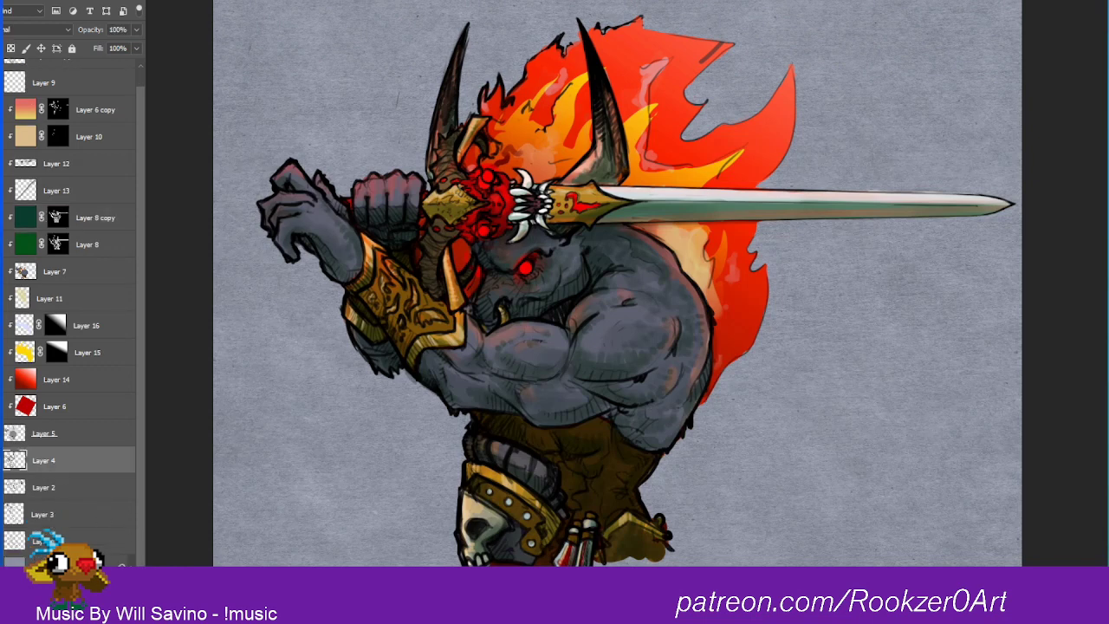
click(111, 596)
drag(55, 463, 66, 502)
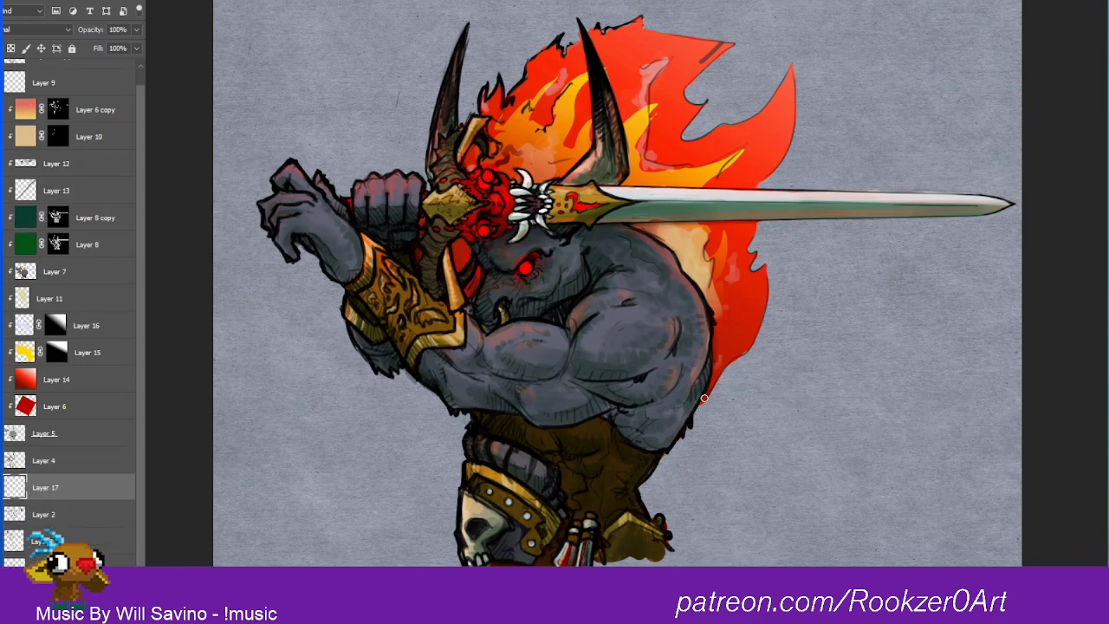
Step: Paint a thin red outline on Layer 17 around the minotaur's lower back, waist, belt and skull-armoured hip
drag(704, 401, 694, 420)
key(ctrl+z)
mouse_move(704, 400)
mouse_down()
mouse_move(641, 499)
mouse_move(671, 535)
mouse_move(665, 559)
mouse_up()
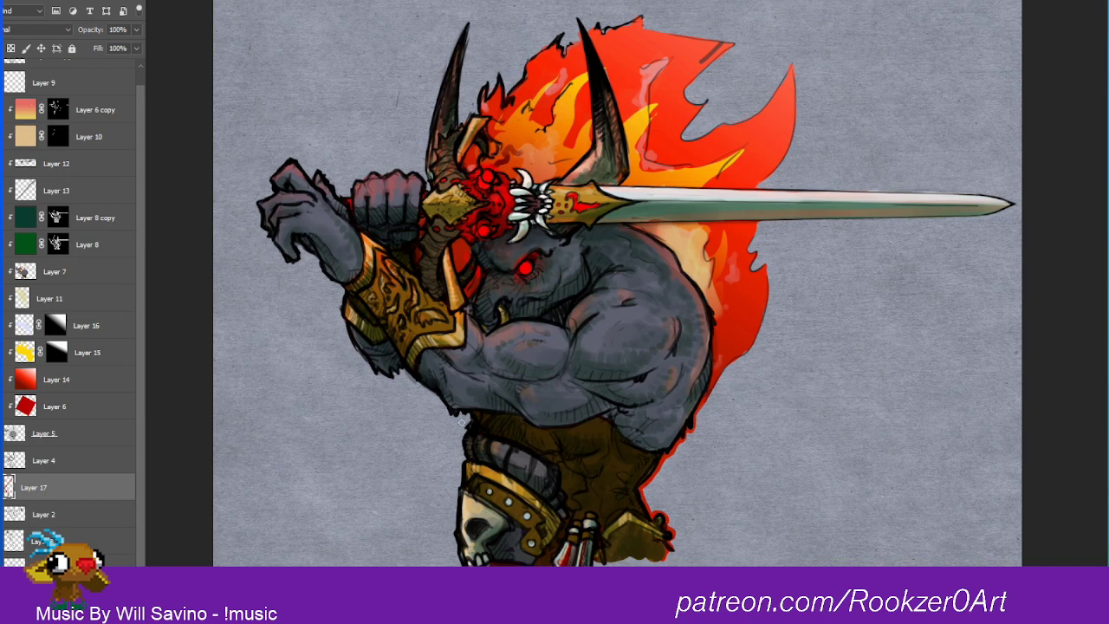
mouse_move(461, 422)
mouse_down()
mouse_move(470, 415)
mouse_move(458, 563)
mouse_up()
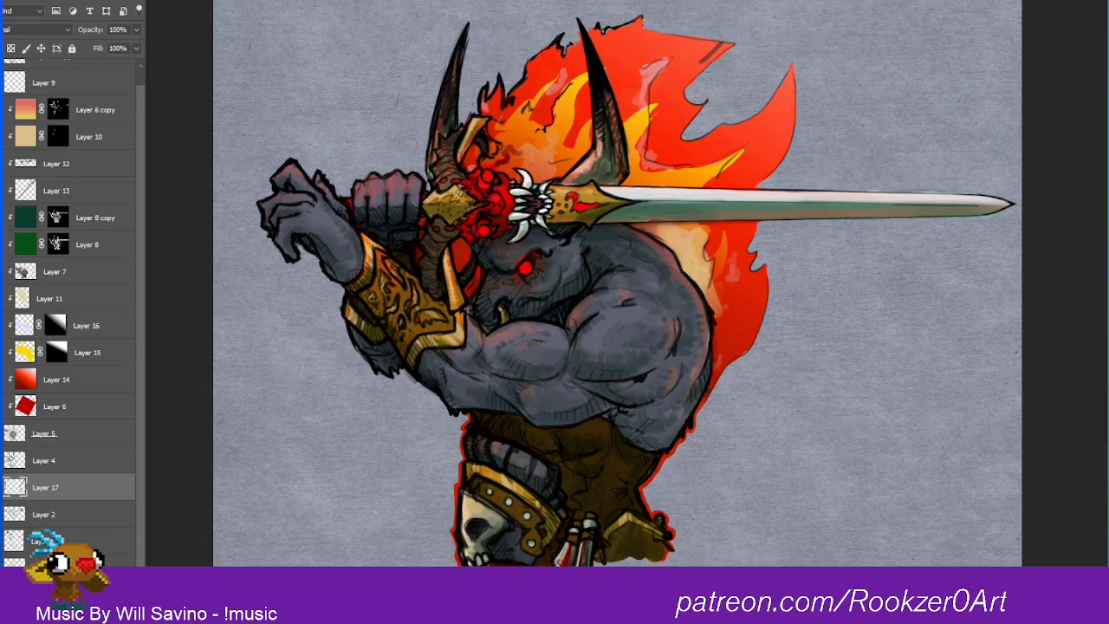
drag(598, 564, 649, 561)
Step: Continue the red outline on Layer 17 around the forearm, bracer, clawed hand, fist and the horn nearest the hand
mouse_move(450, 411)
mouse_down()
mouse_move(400, 363)
mouse_move(398, 374)
mouse_move(375, 374)
mouse_move(344, 322)
mouse_move(357, 355)
mouse_move(372, 366)
mouse_move(301, 214)
mouse_move(310, 254)
mouse_move(295, 245)
mouse_move(297, 260)
mouse_move(262, 228)
mouse_move(256, 203)
mouse_move(270, 180)
mouse_move(290, 159)
mouse_move(312, 182)
mouse_move(295, 159)
mouse_up()
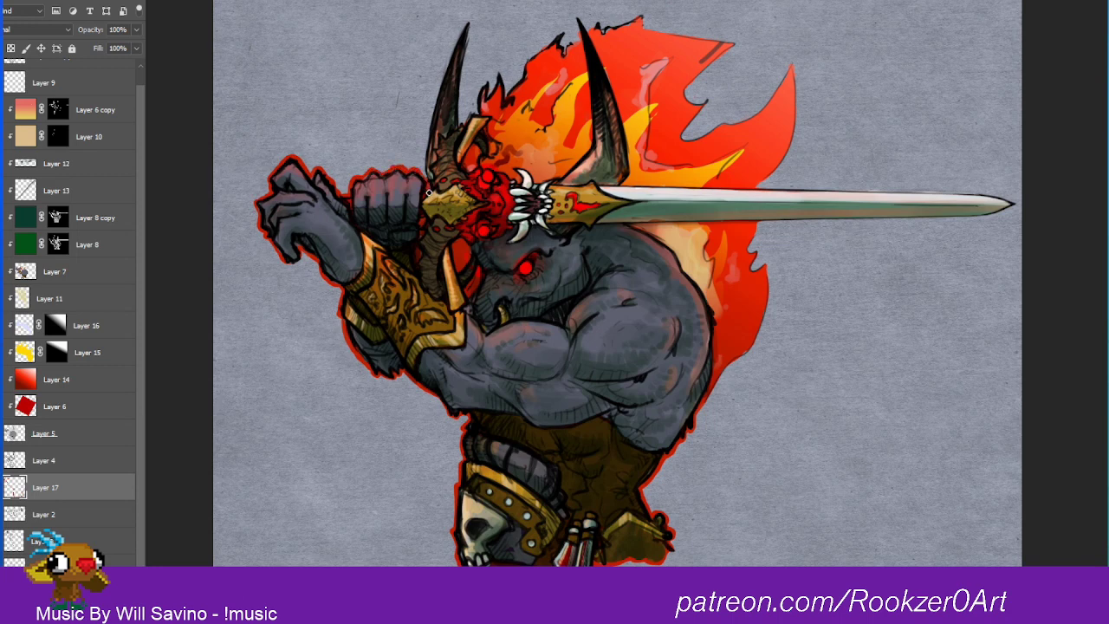
mouse_move(468, 23)
mouse_down()
mouse_move(433, 104)
mouse_move(428, 181)
mouse_move(425, 152)
mouse_up()
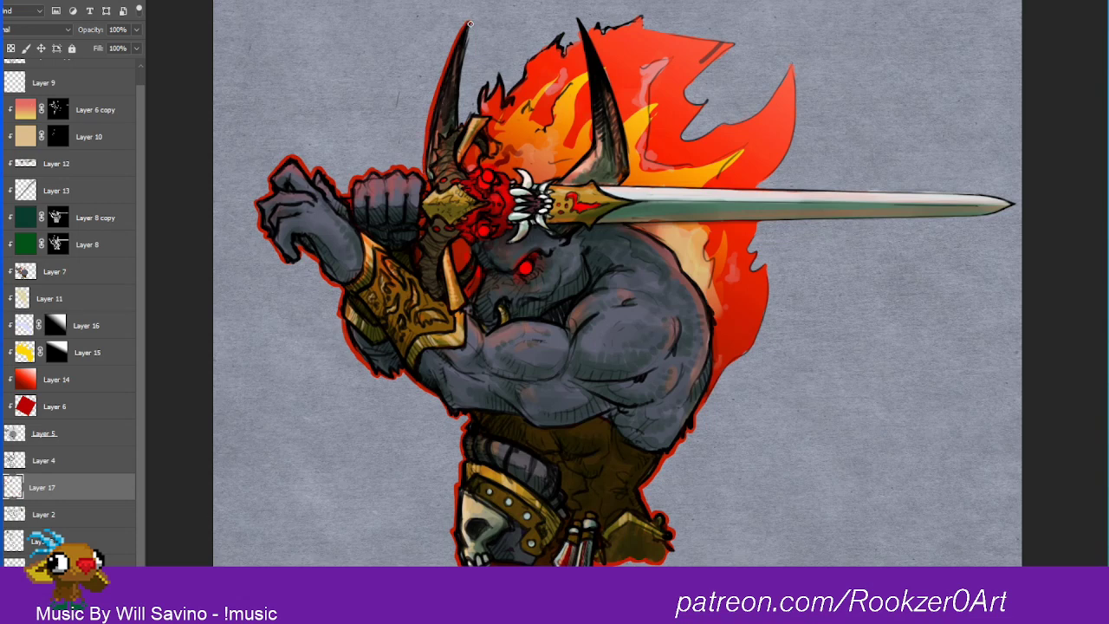
mouse_move(469, 23)
mouse_down()
mouse_move(462, 128)
mouse_move(482, 90)
mouse_up()
Step: Paint the red outline along both edges and the tip of the sword blade beyond the mane, undoing the last stray mark
drag(747, 349, 738, 356)
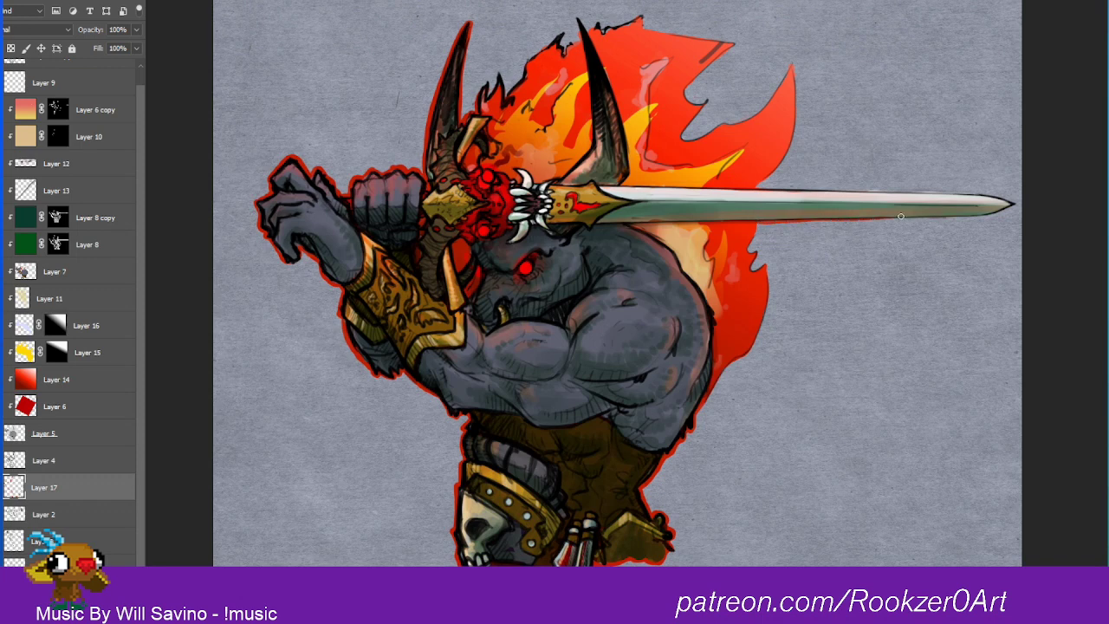
drag(863, 219, 1016, 205)
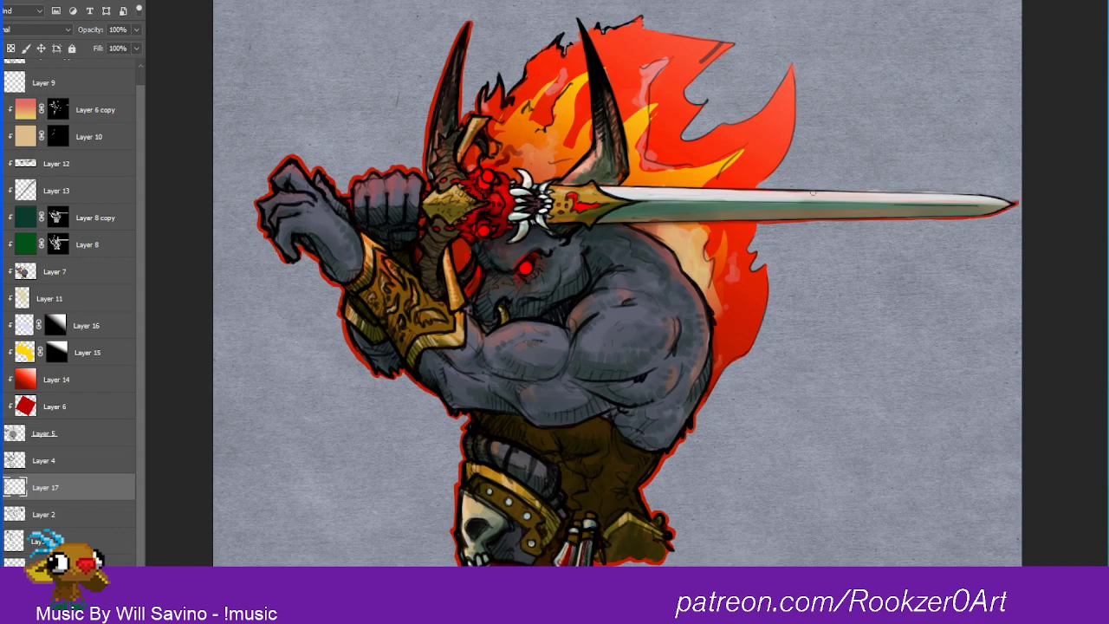
right_click(778, 188)
drag(753, 190, 1015, 205)
click(774, 191)
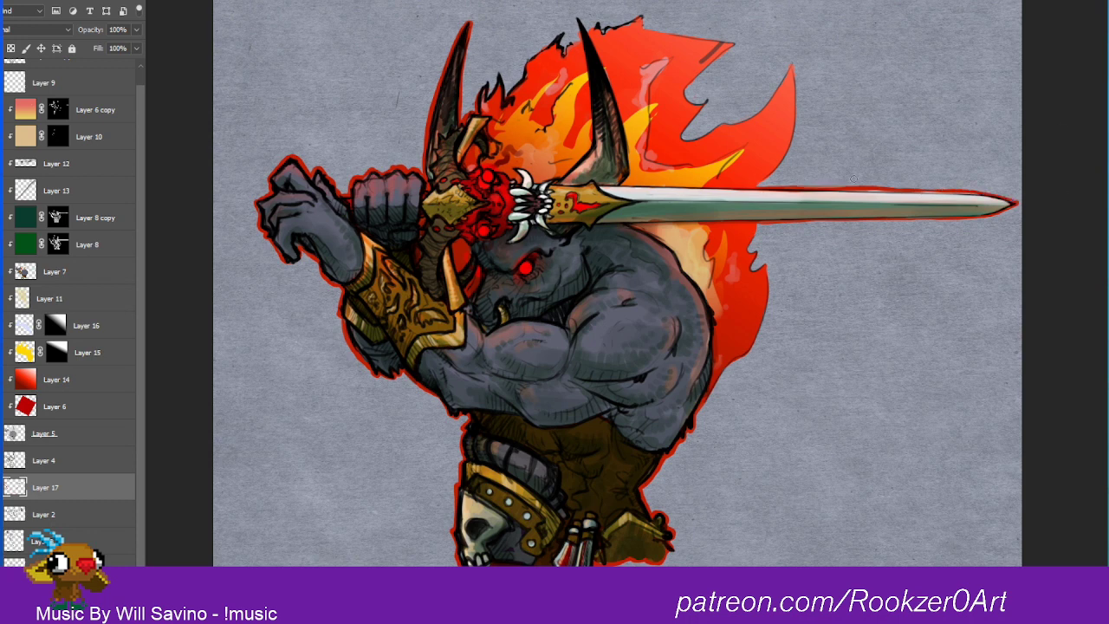
key(ctrl+z)
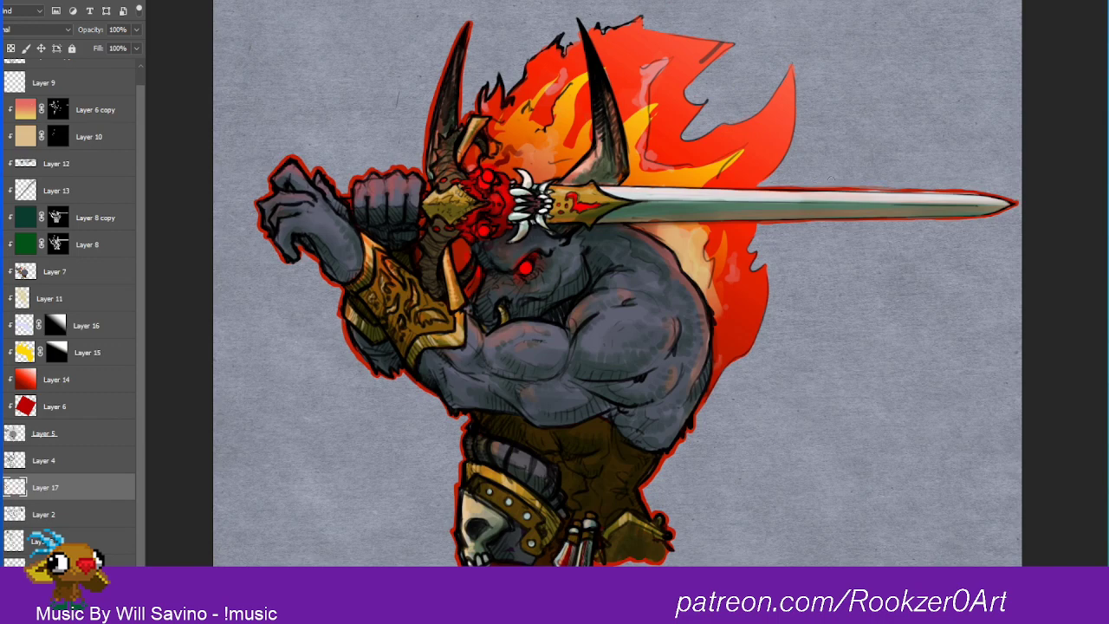